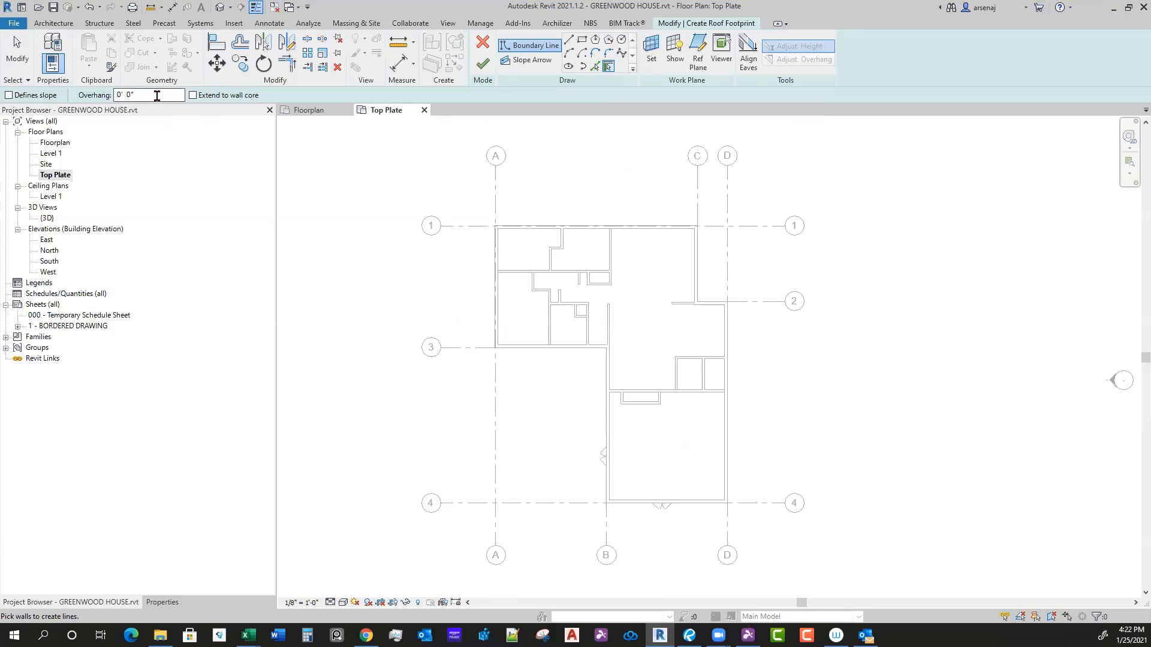
Step: Set the roof overhang to 1' 0" and create boundary lines from the entire chain of exterior walls
scroll(423, 270, "up", 1)
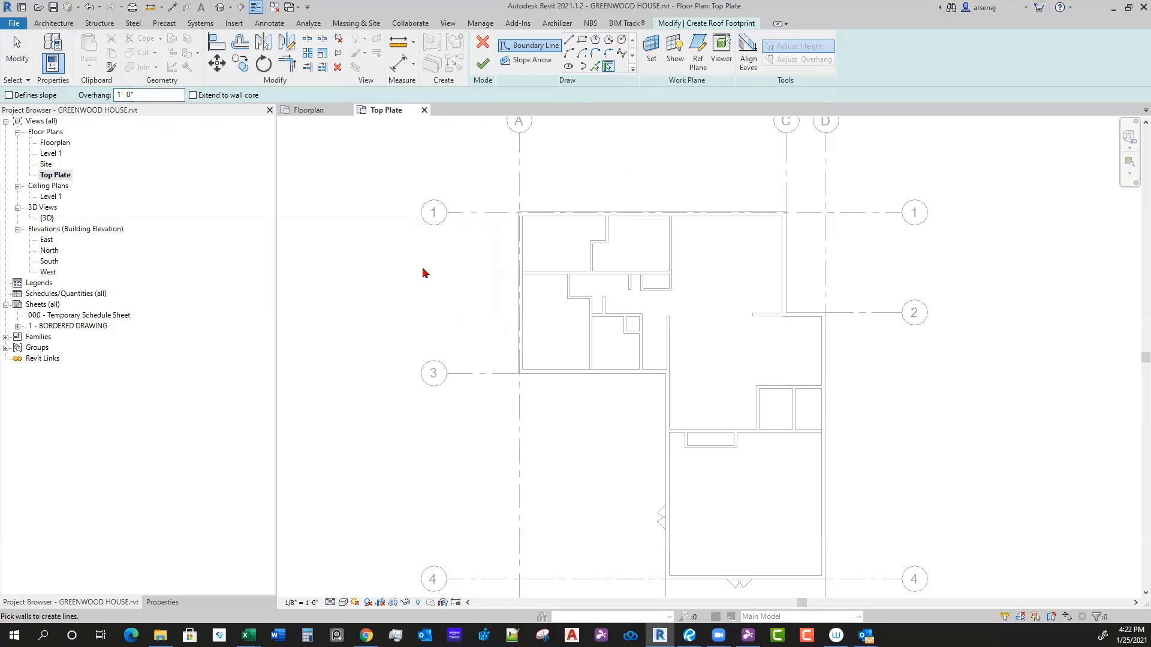
scroll(653, 240, "up", 2)
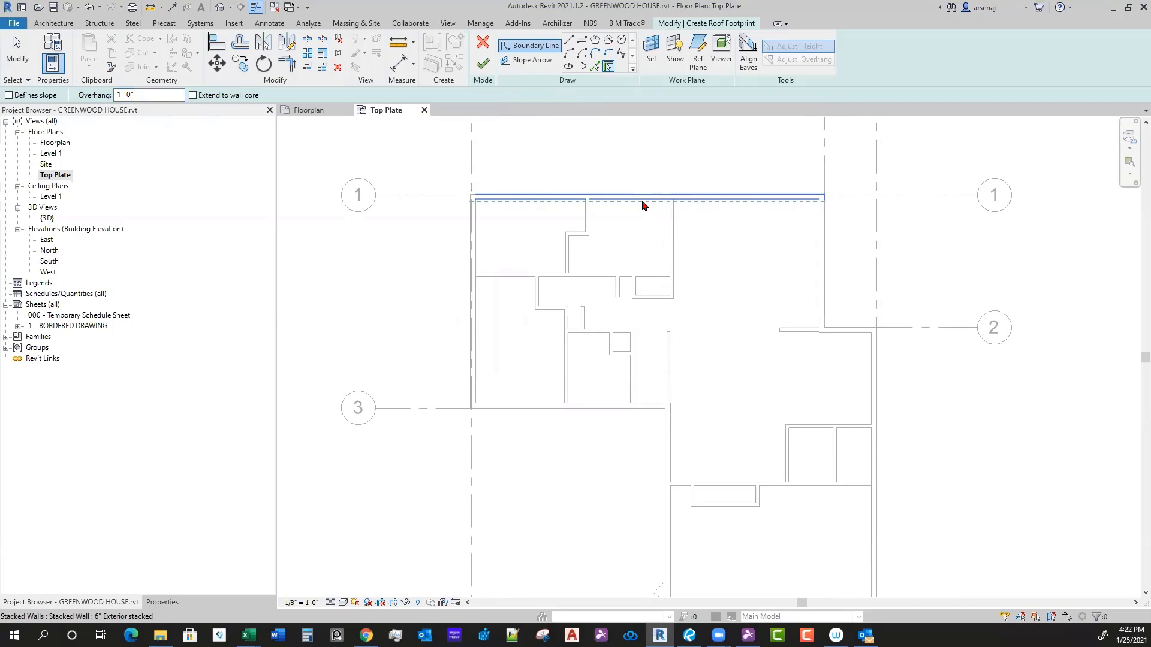
key("Tab")
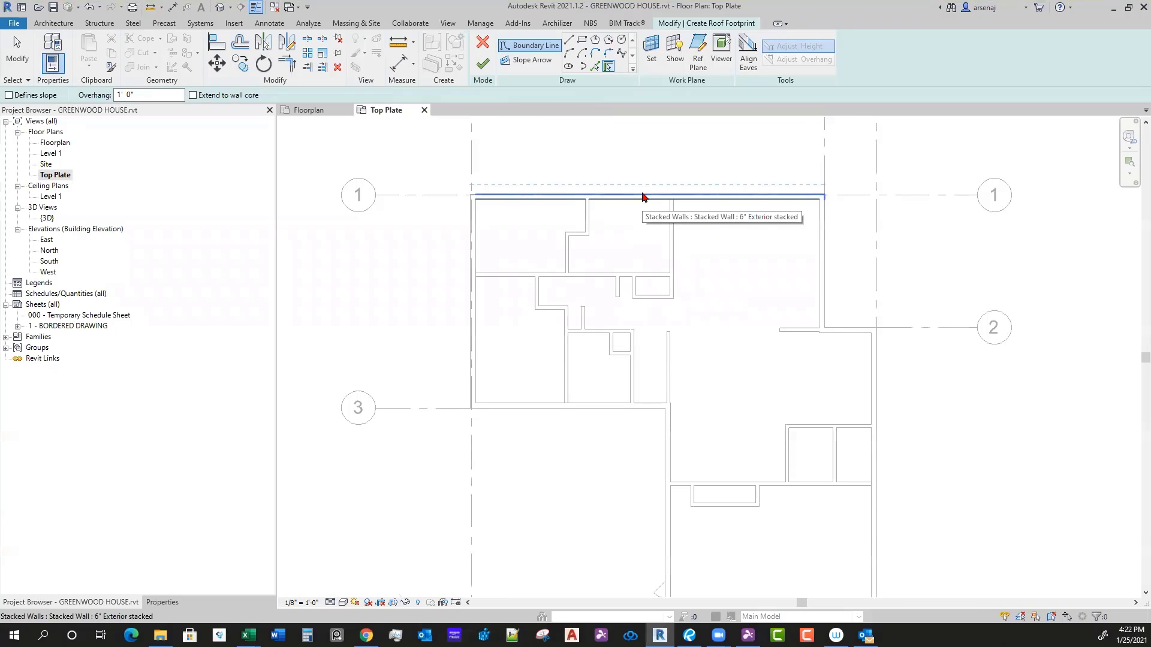
key("Tab")
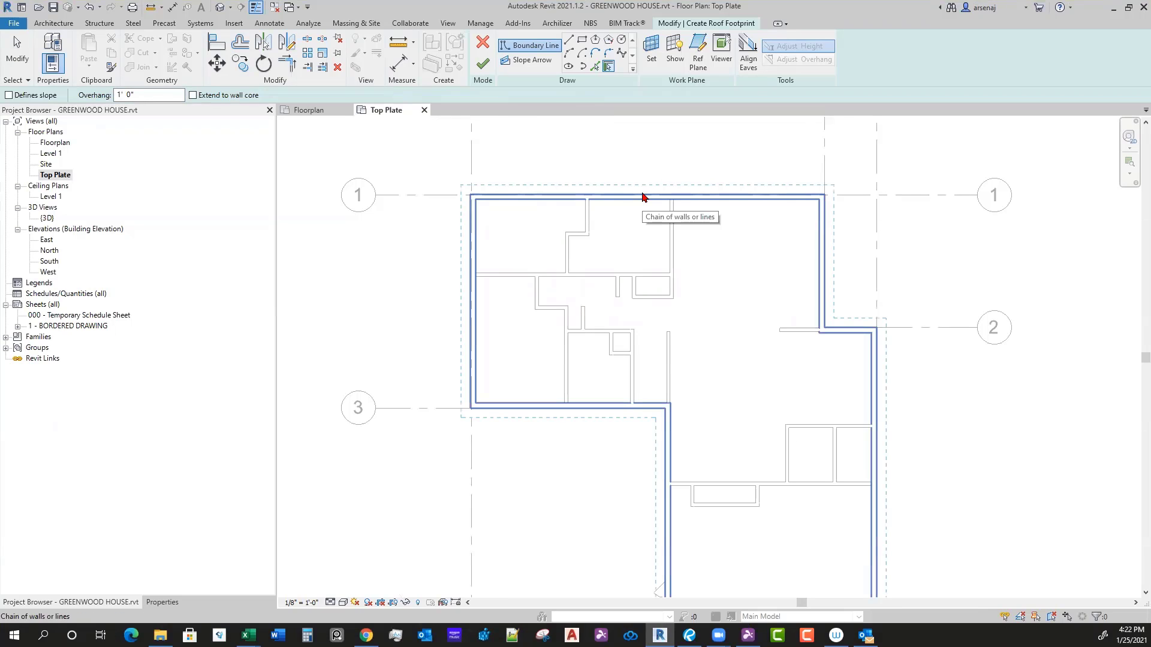
left_click(641, 197)
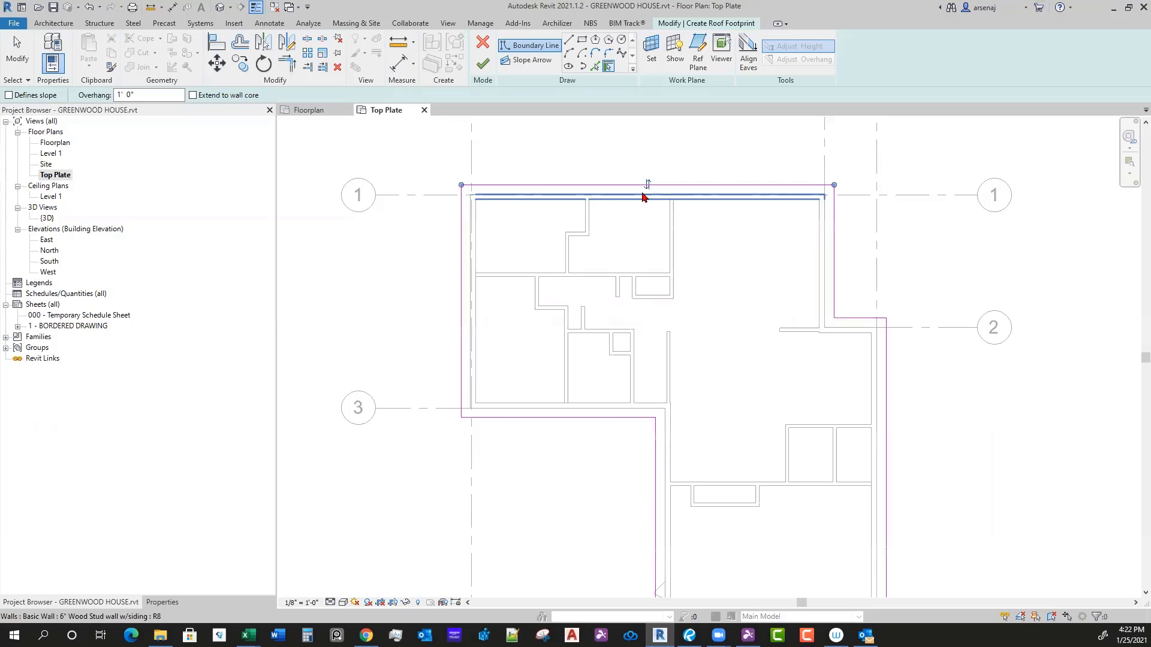
scroll(606, 336, "down", 2)
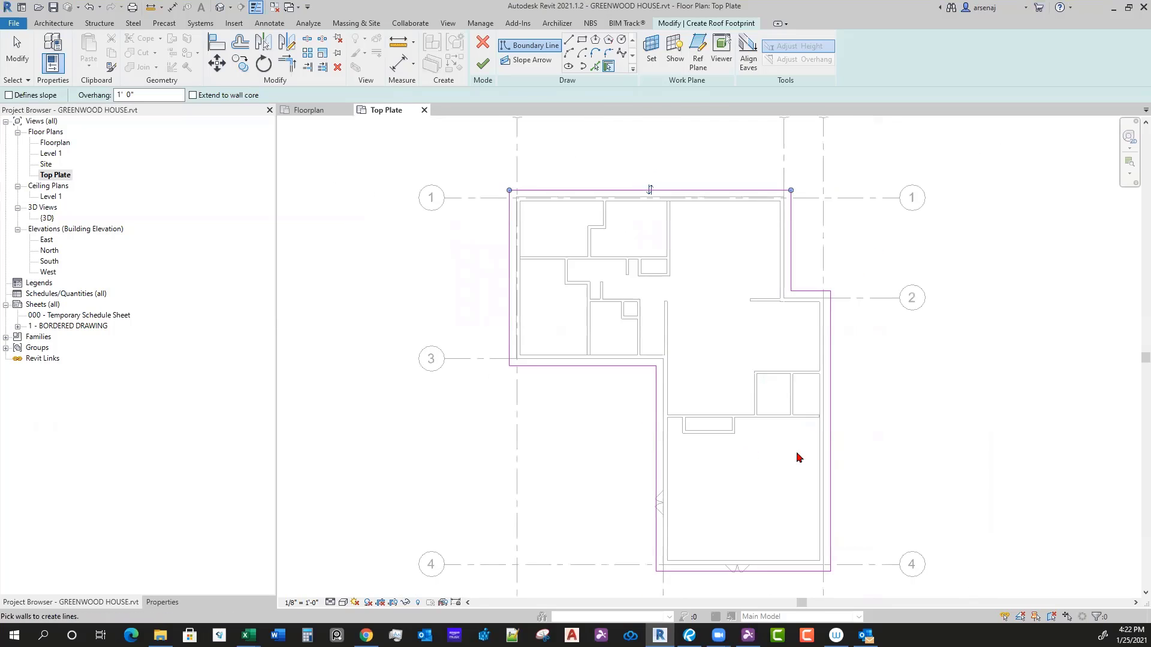
key("Escape")
scroll(829, 444, "down", 3)
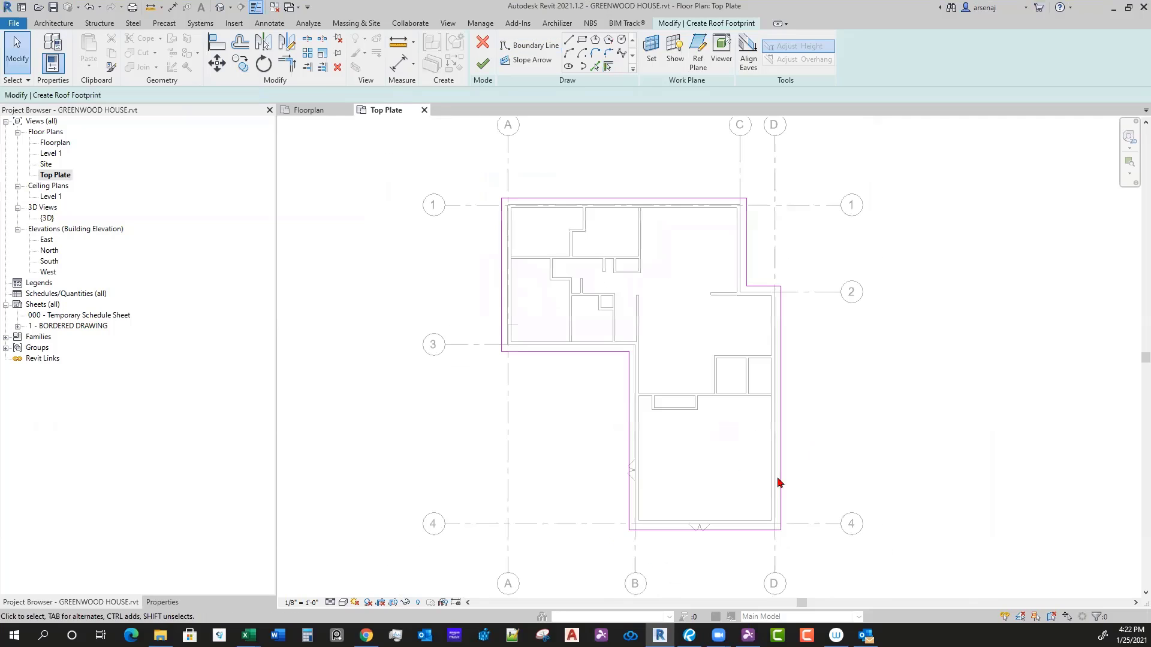
left_click(606, 70)
middle_click_drag(710, 406, 689, 487)
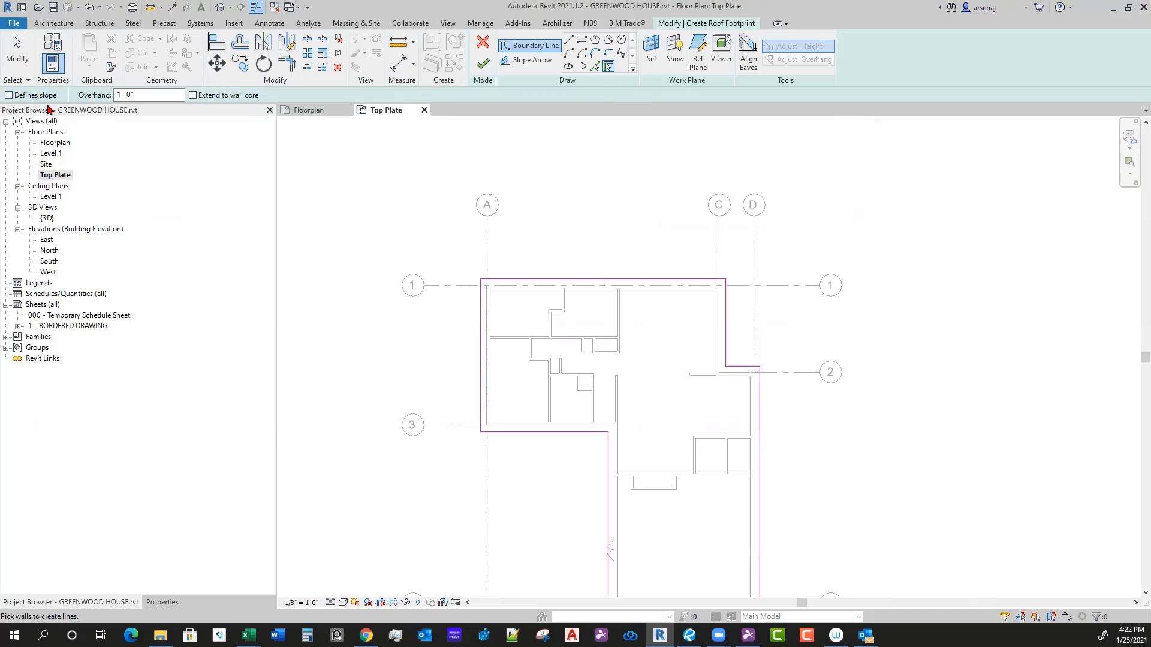
key("Escape")
key("Escape")
Step: Turn on Defines Roof Slope for all of the roof boundary lines together
mouse_move(441, 393)
middle_mouse_down()
mouse_move(428, 368)
mouse_move(464, 281)
middle_mouse_up()
scroll(464, 281, "down", 1)
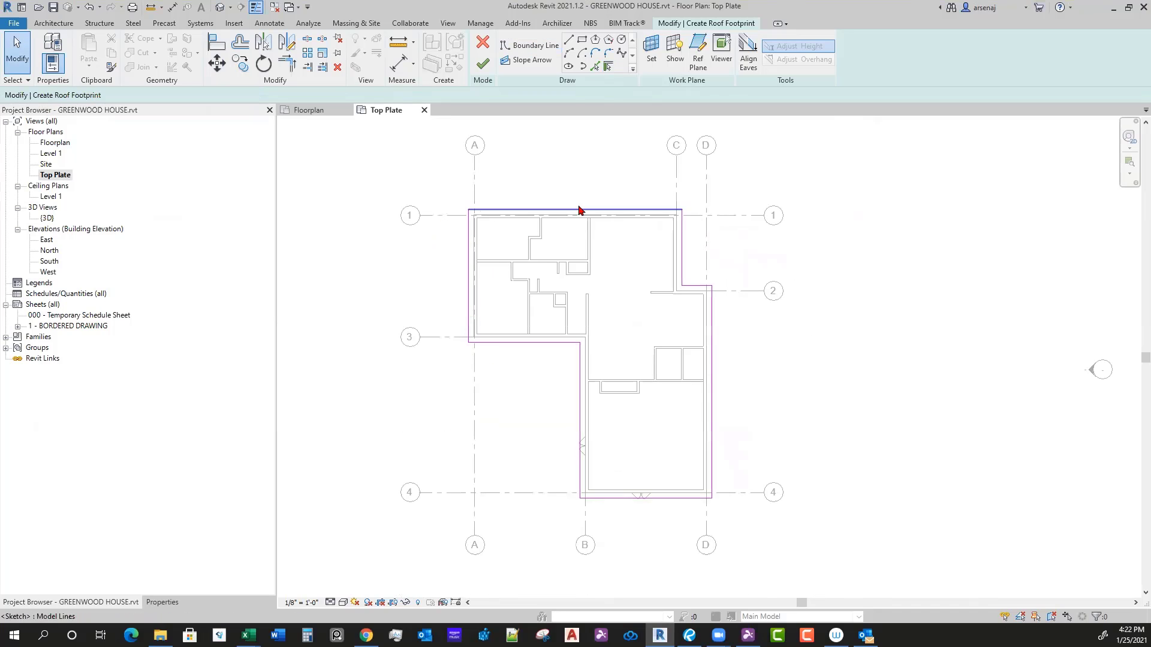
left_click_drag(426, 178, 753, 568)
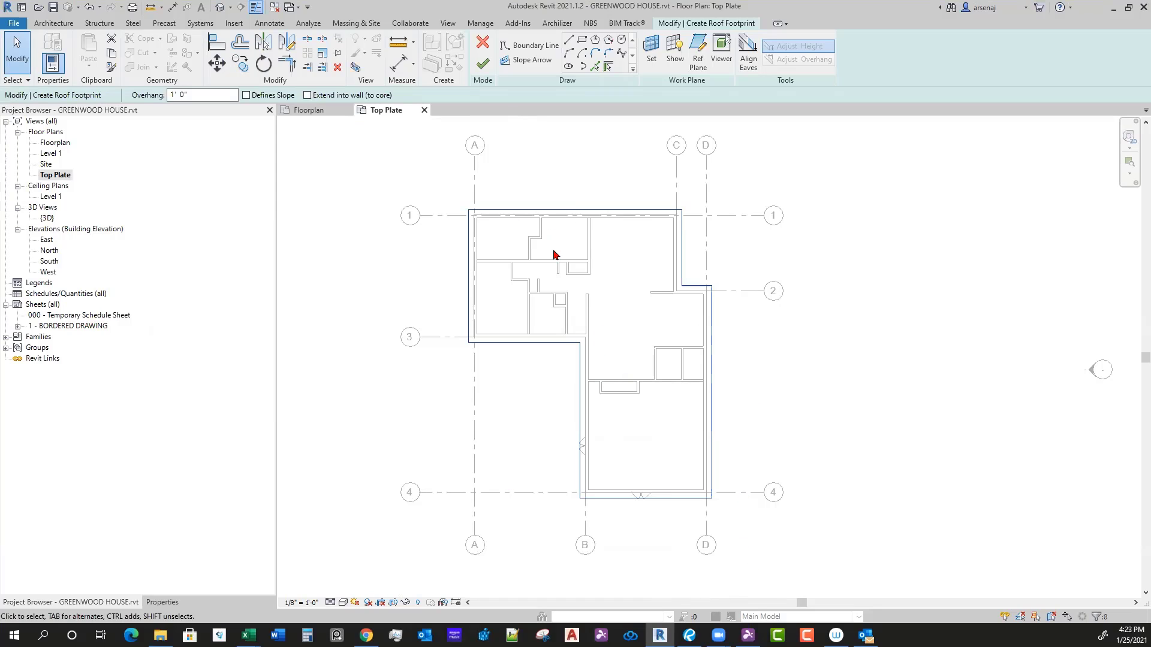
left_click(164, 603)
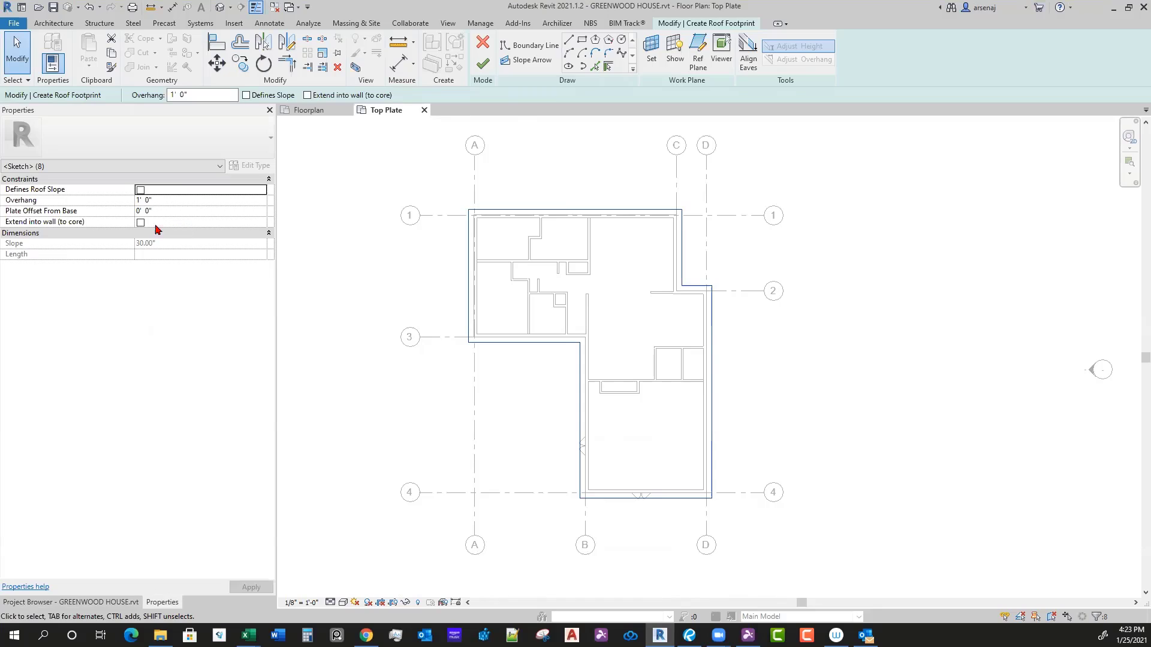
left_click(141, 191)
scroll(608, 279, "up", 2)
middle_click_drag(654, 409, 652, 368)
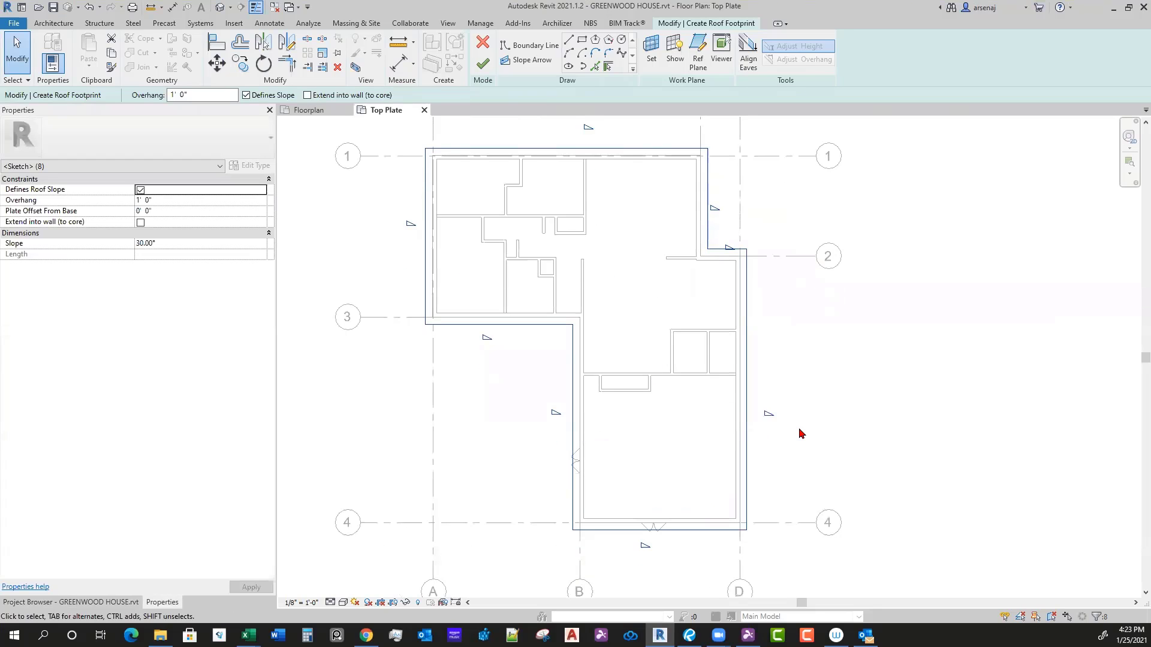
left_click(793, 465)
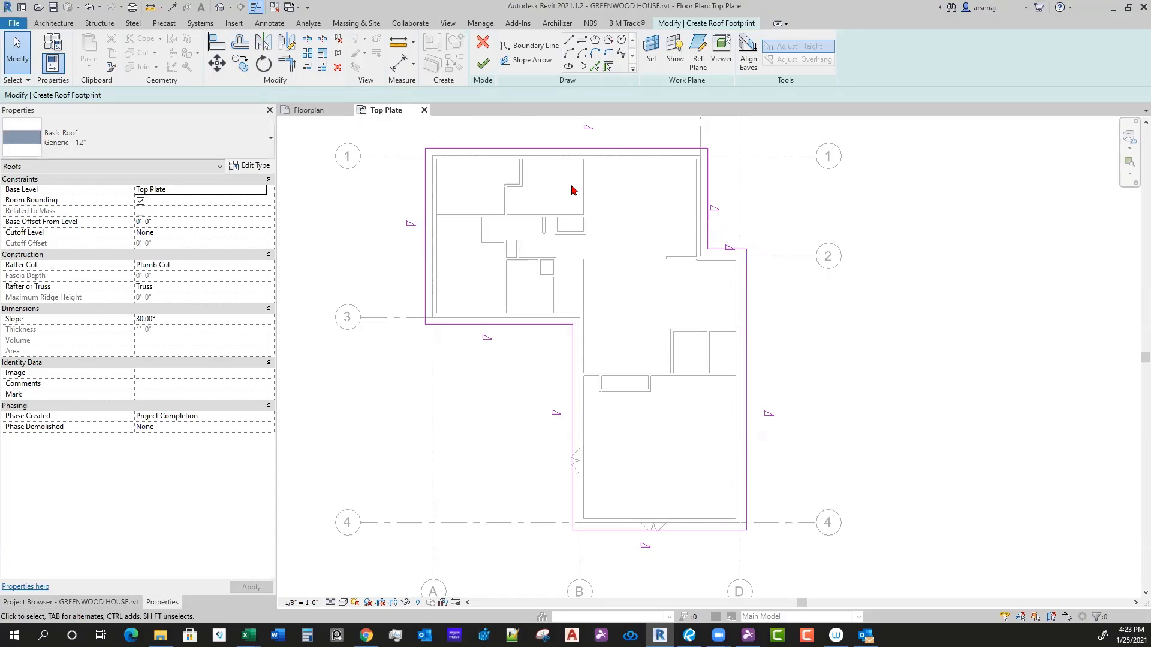
Step: Examine the slope setting of the roof boundary line along grid 1
left_click(559, 150)
middle_click_drag(606, 237, 607, 319)
scroll(607, 255, "up", 3)
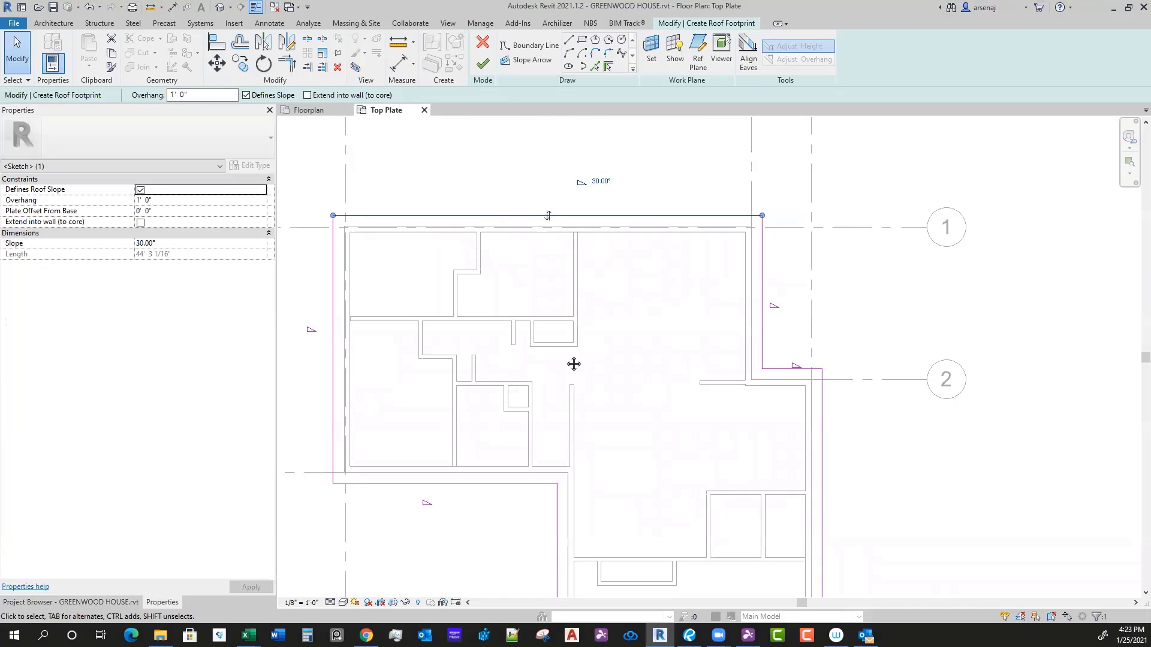
middle_click_drag(573, 363, 573, 360)
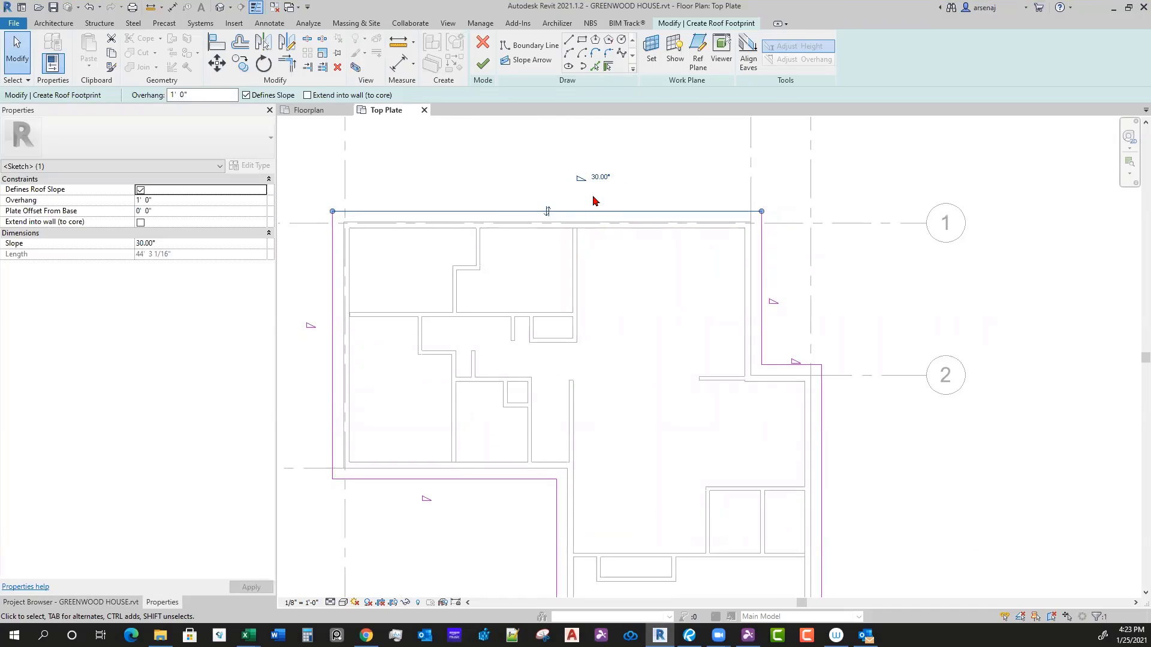
scroll(637, 359, "down", 1)
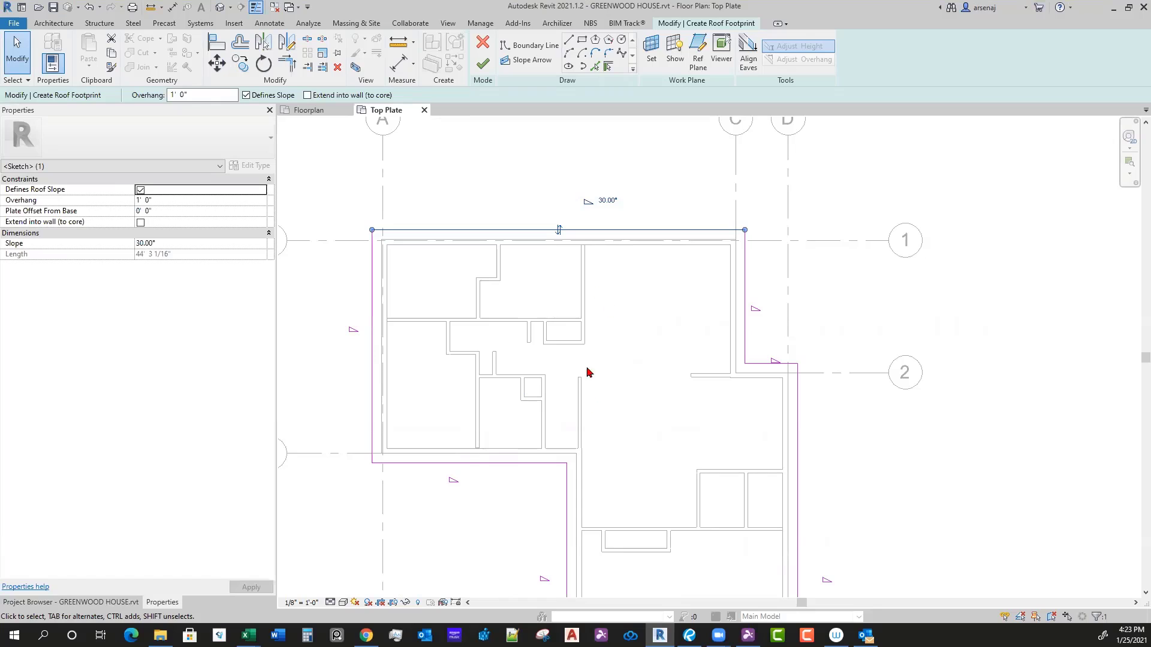
left_click(641, 349)
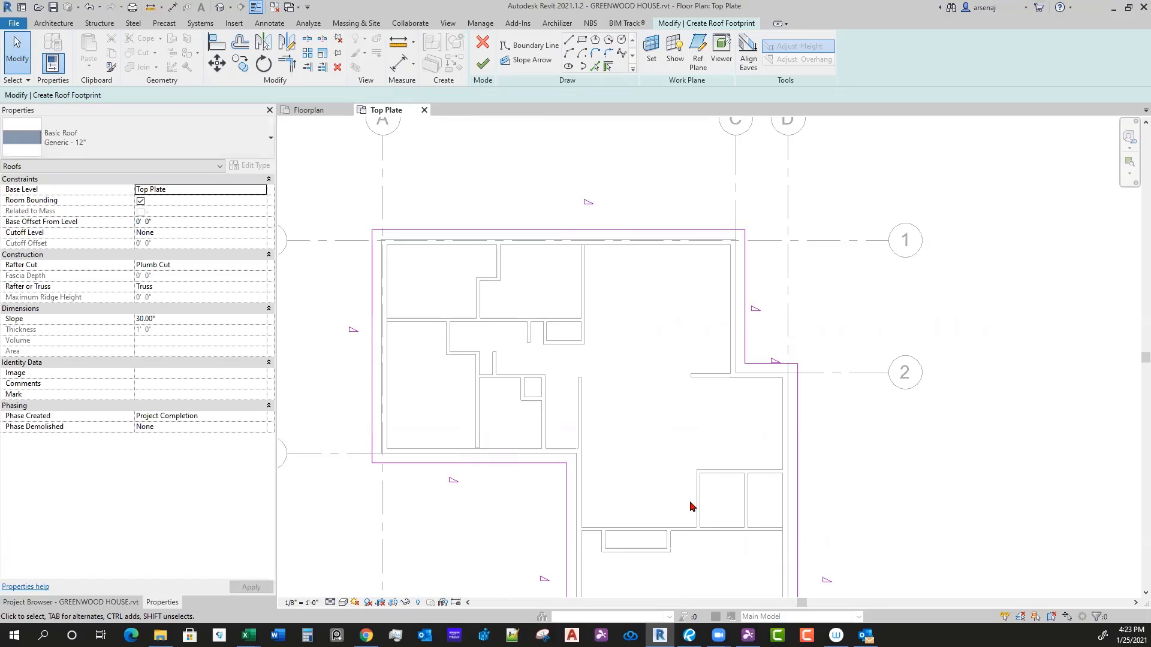
Step: Finish the roof footprint sketch to generate the hip roof over the whole house
scroll(582, 390, "up", 1)
middle_click_drag(581, 391, 585, 376)
scroll(583, 401, "down", 3)
middle_click_drag(627, 539, 580, 406)
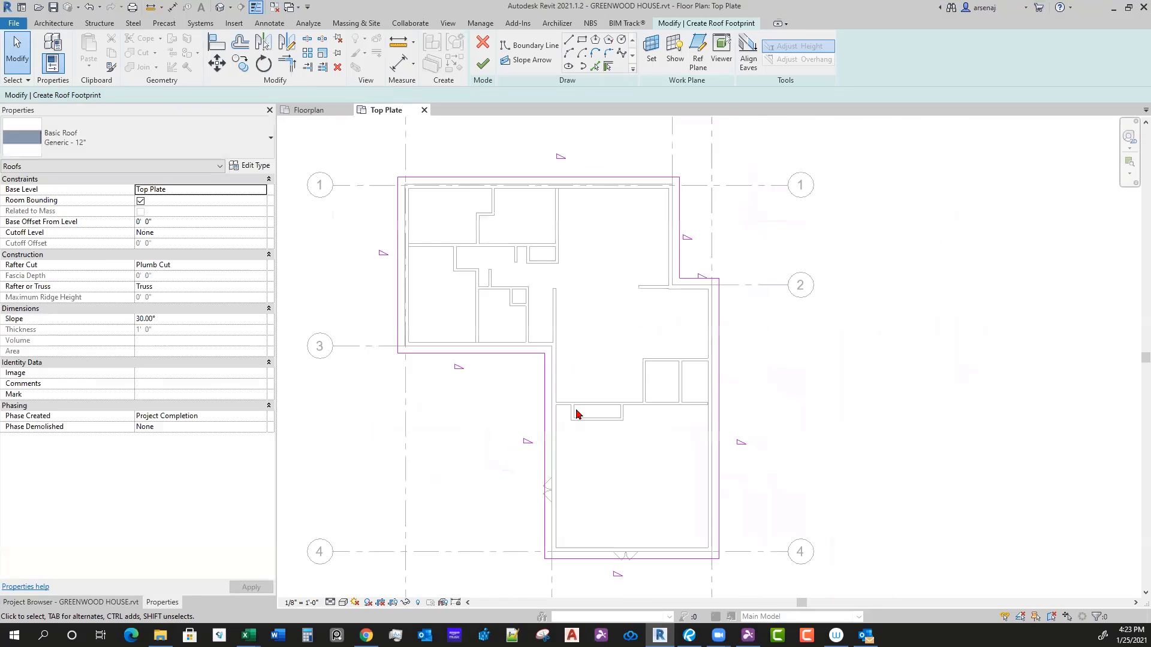
left_click(483, 64)
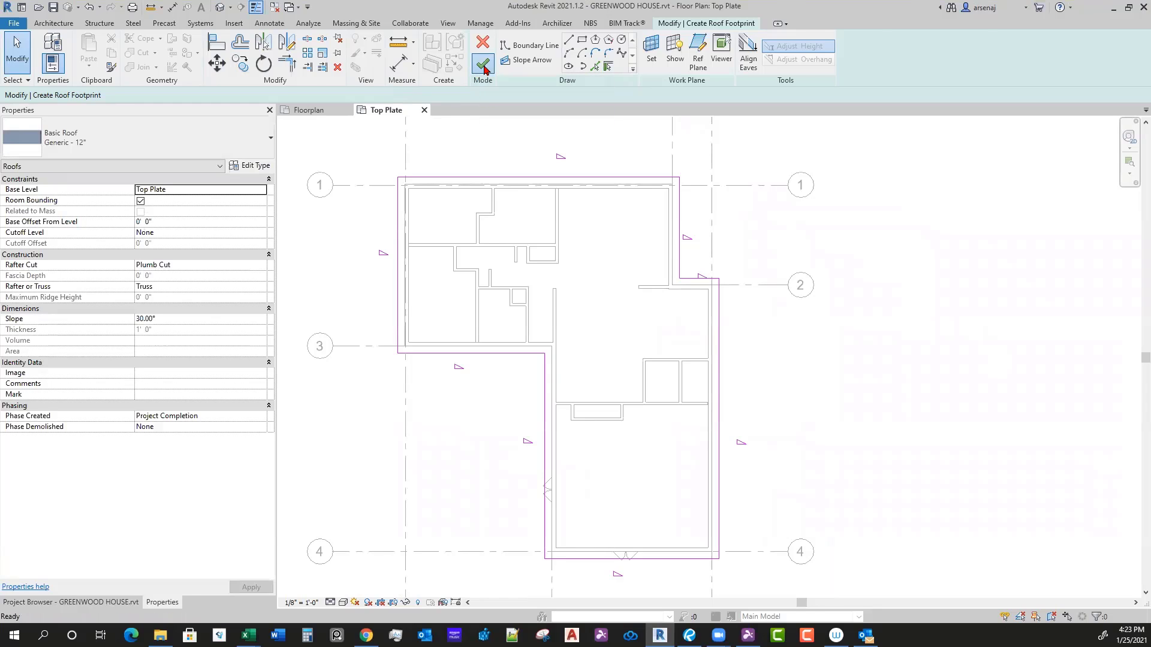
left_click(771, 479)
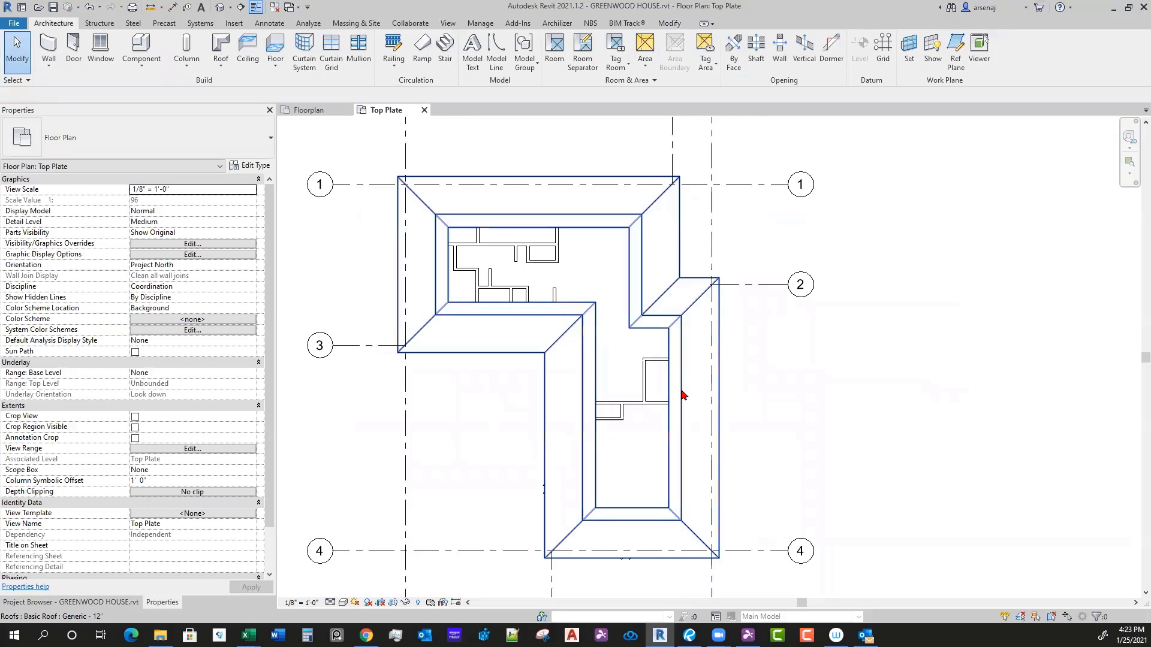
scroll(727, 404, "down", 1)
middle_click_drag(847, 459, 824, 452)
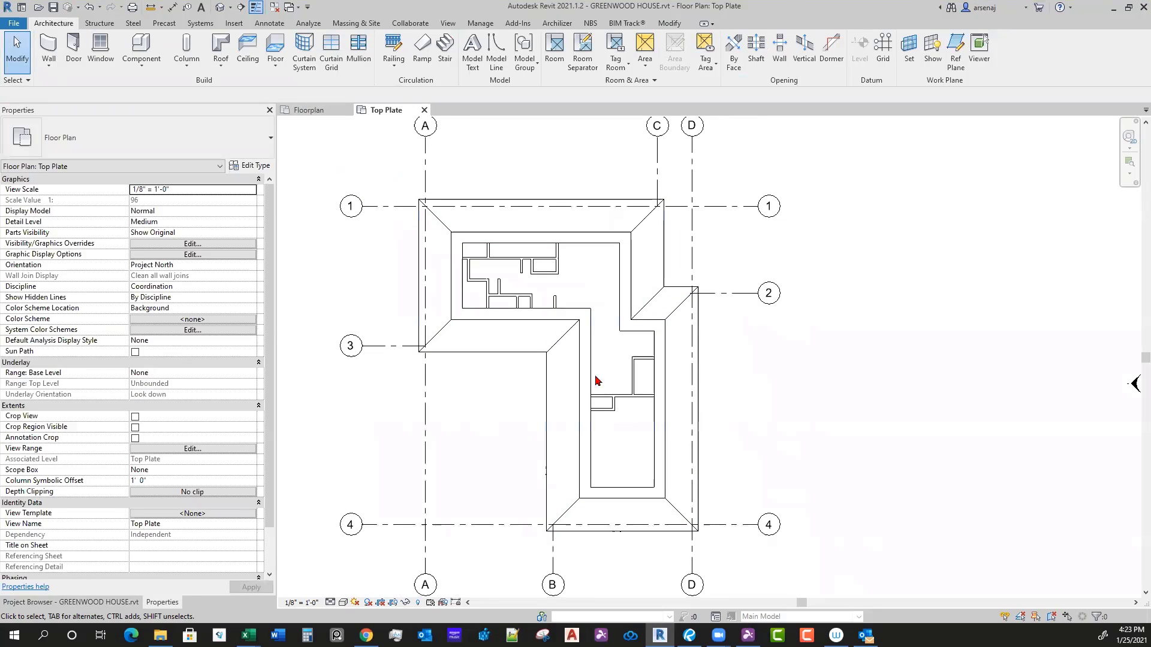
Step: Tile the open views, open the default 3D view and inspect the house's hip roof from several angles
key("w")
key("t")
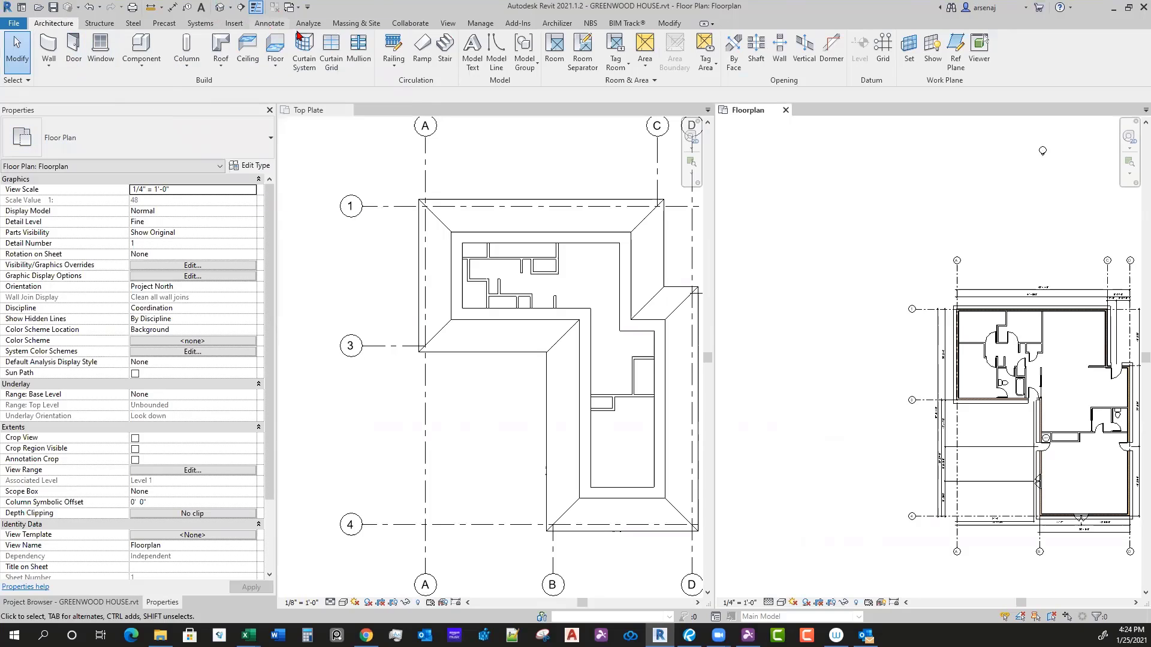
left_click(447, 23)
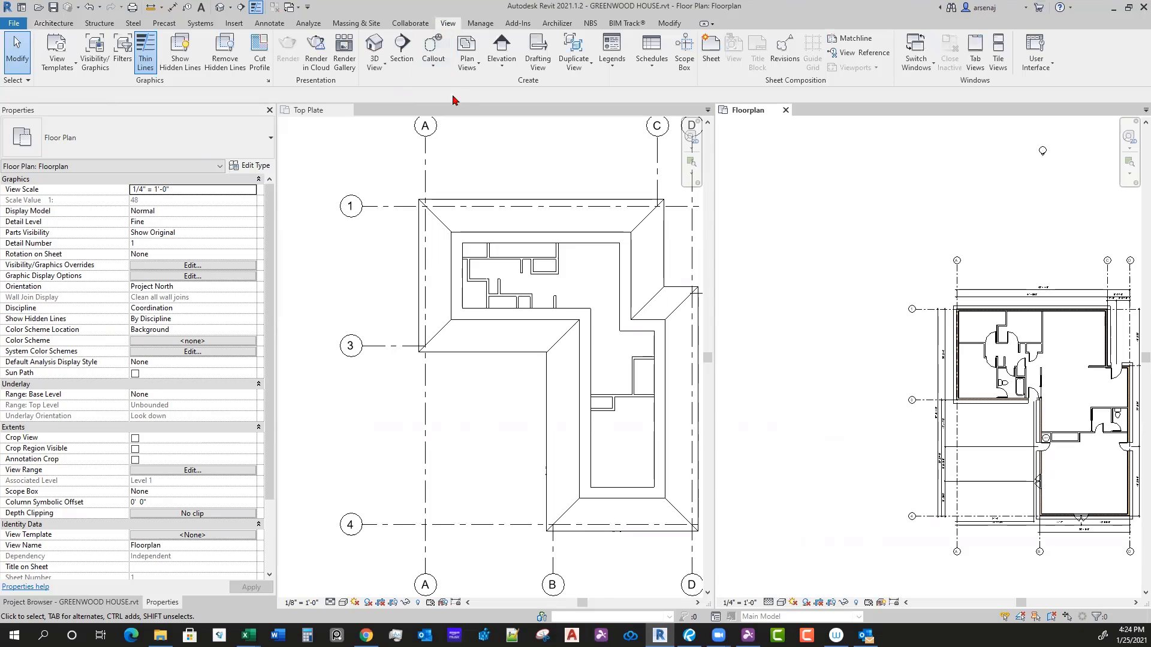
left_click(375, 48)
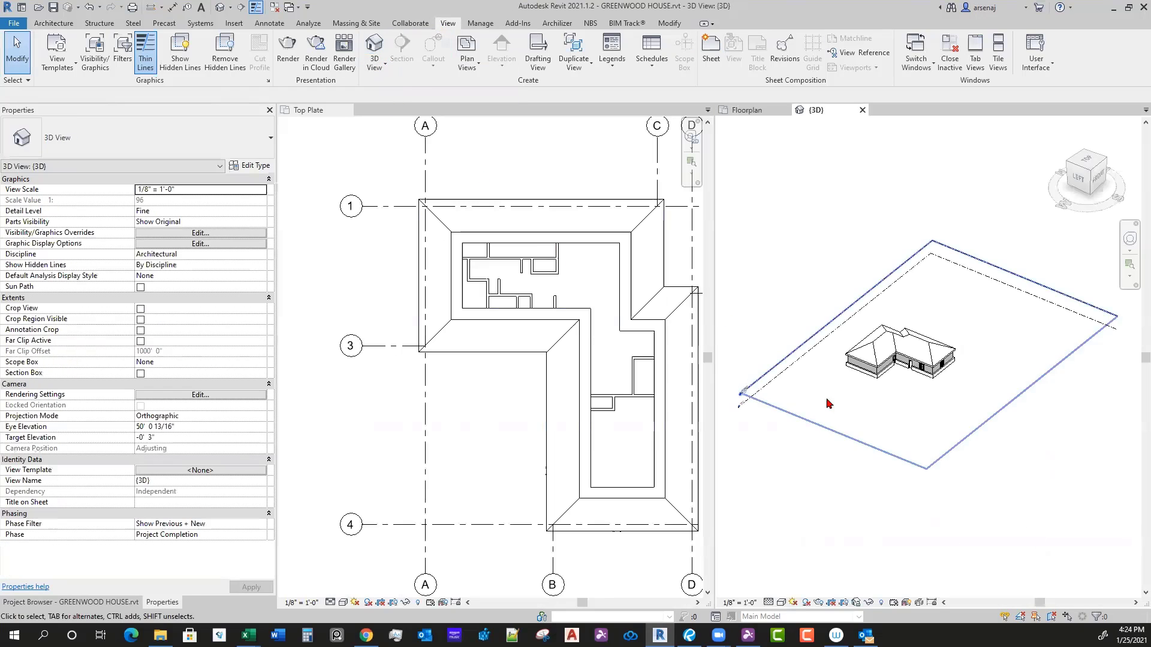
middle_click_drag(829, 404, 888, 318, "shift")
scroll(897, 406, "up", 3)
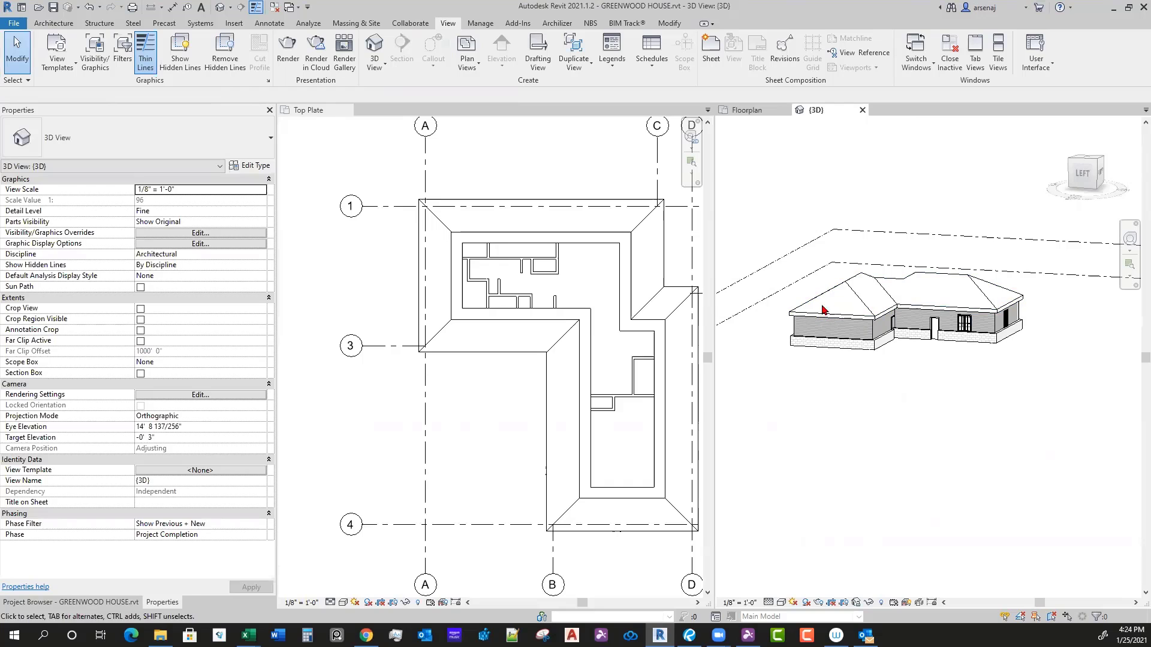
middle_click_drag(866, 328, 872, 449, "shift")
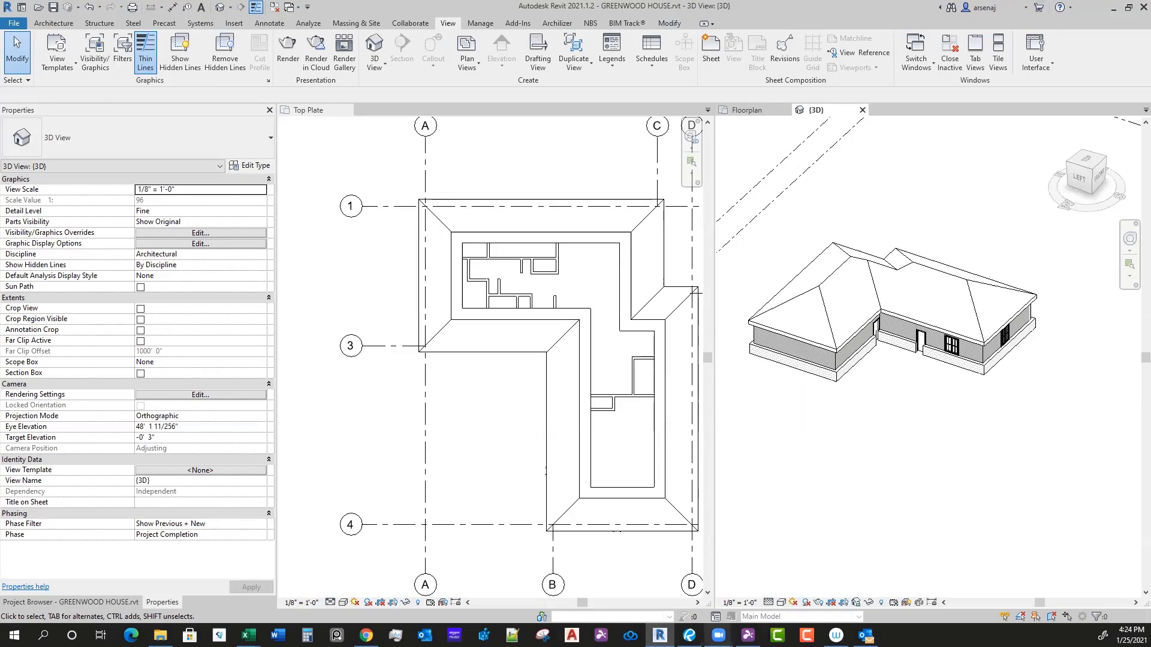
Step: Switch to Bluebeam Revu and examine the roof shape in the front and rear reference photos of the house
left_click(723, 604)
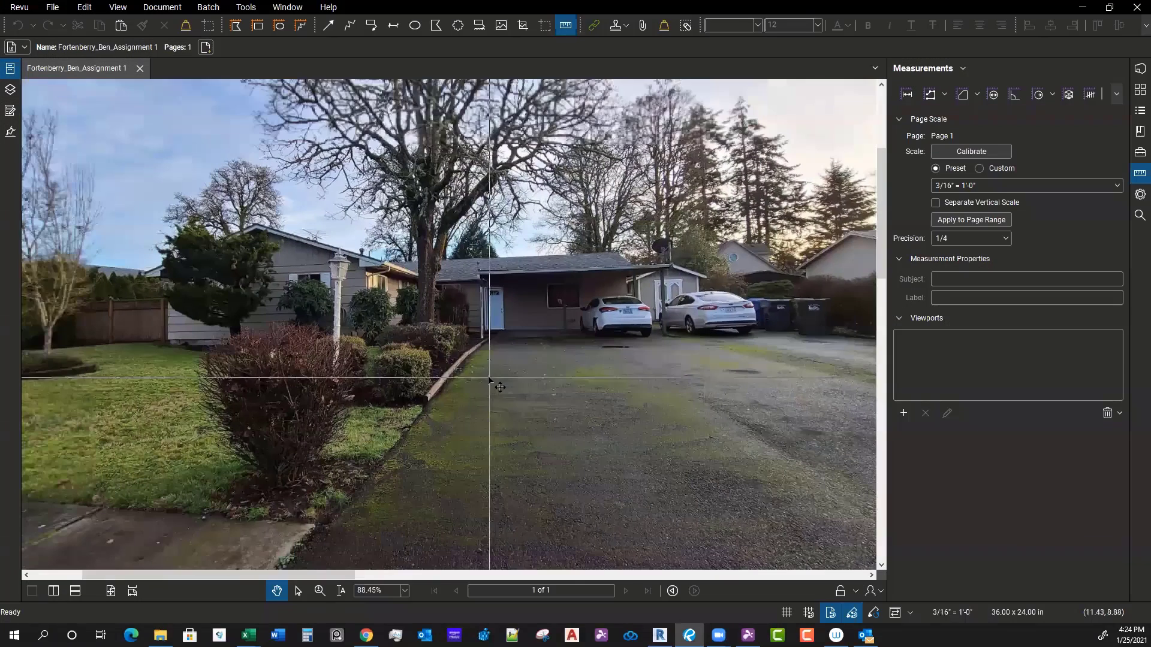
scroll(420, 348, "up", 1)
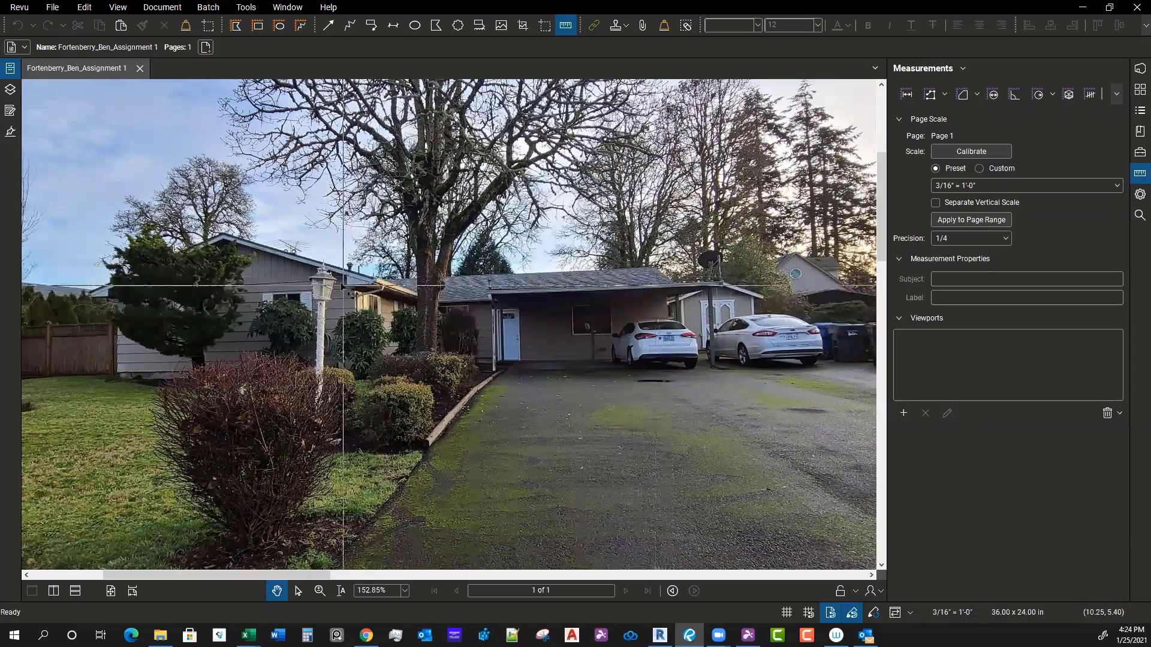
scroll(315, 322, "down", 8)
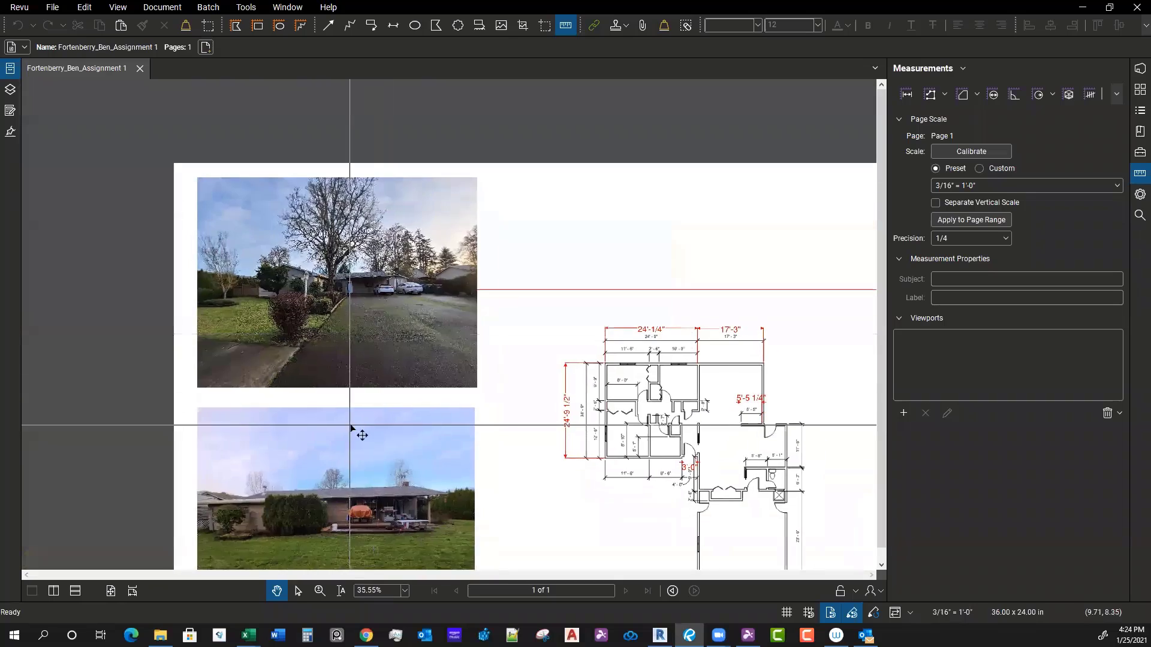
scroll(324, 540, "up", 4)
middle_click_drag(283, 480, 286, 510)
scroll(372, 503, "up", 1)
scroll(374, 502, "down", 1)
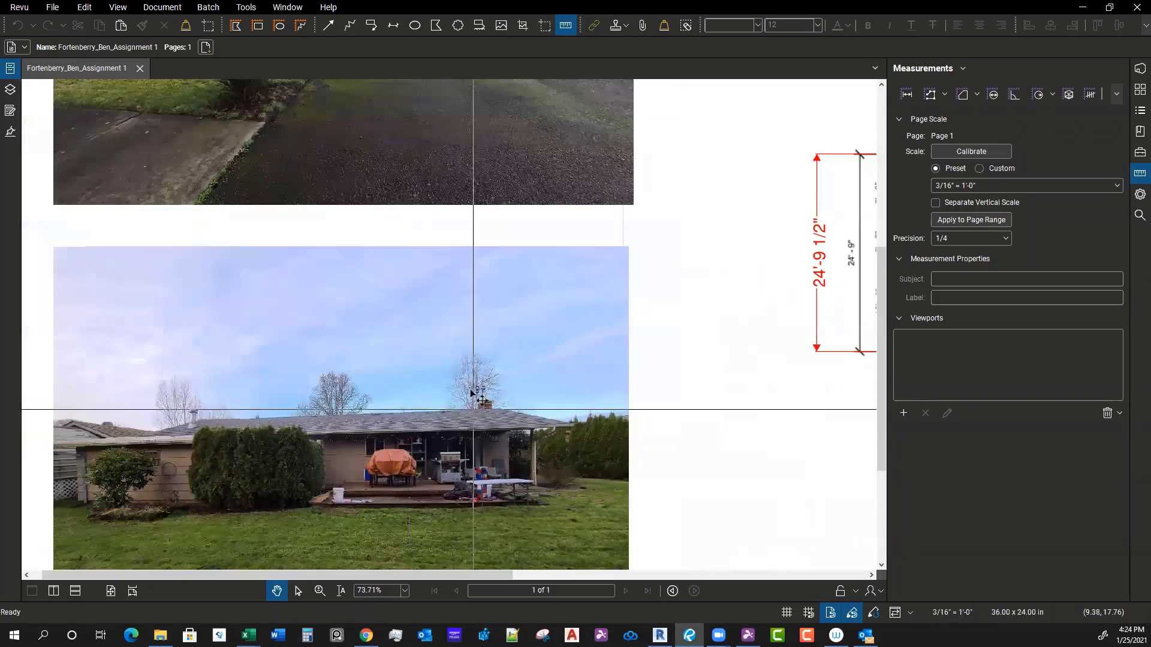
left_click(1082, 7)
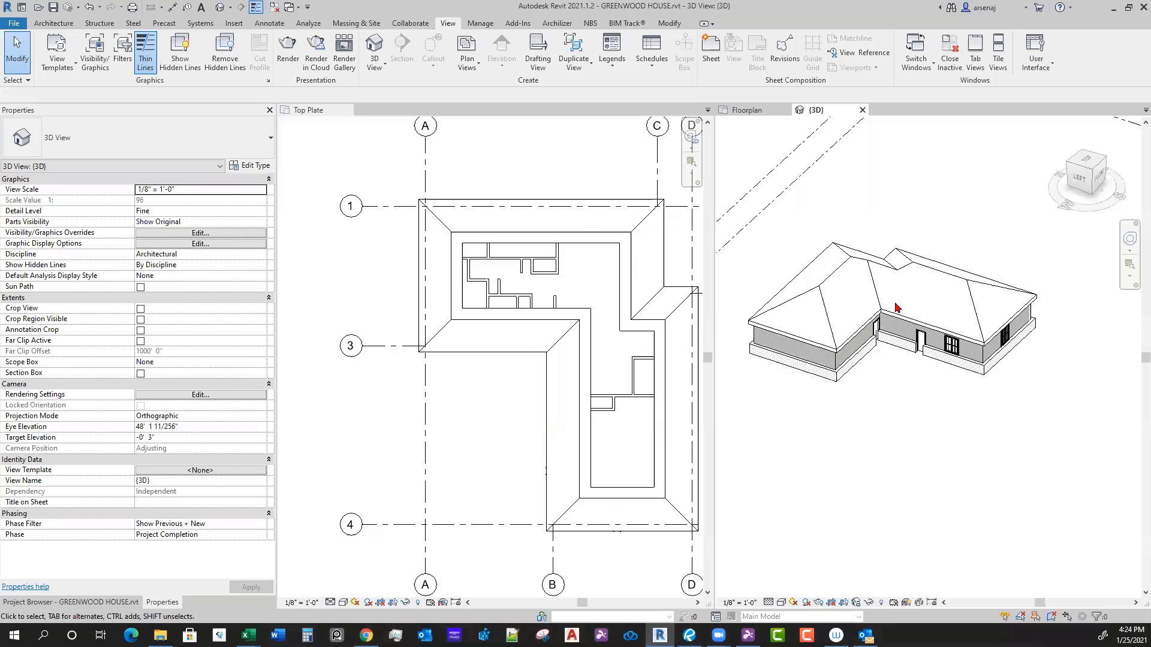
Step: Arrange the Revit window and the Bluebeam Revu window with the house photos side by side
left_click(586, 398)
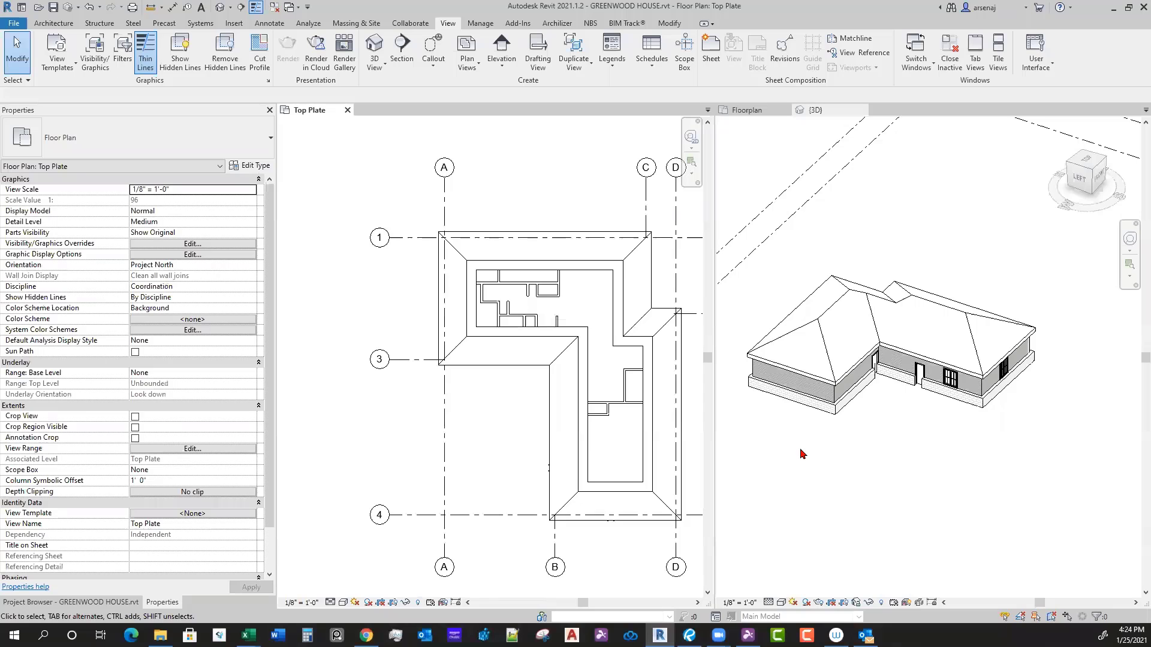
key("super+Left")
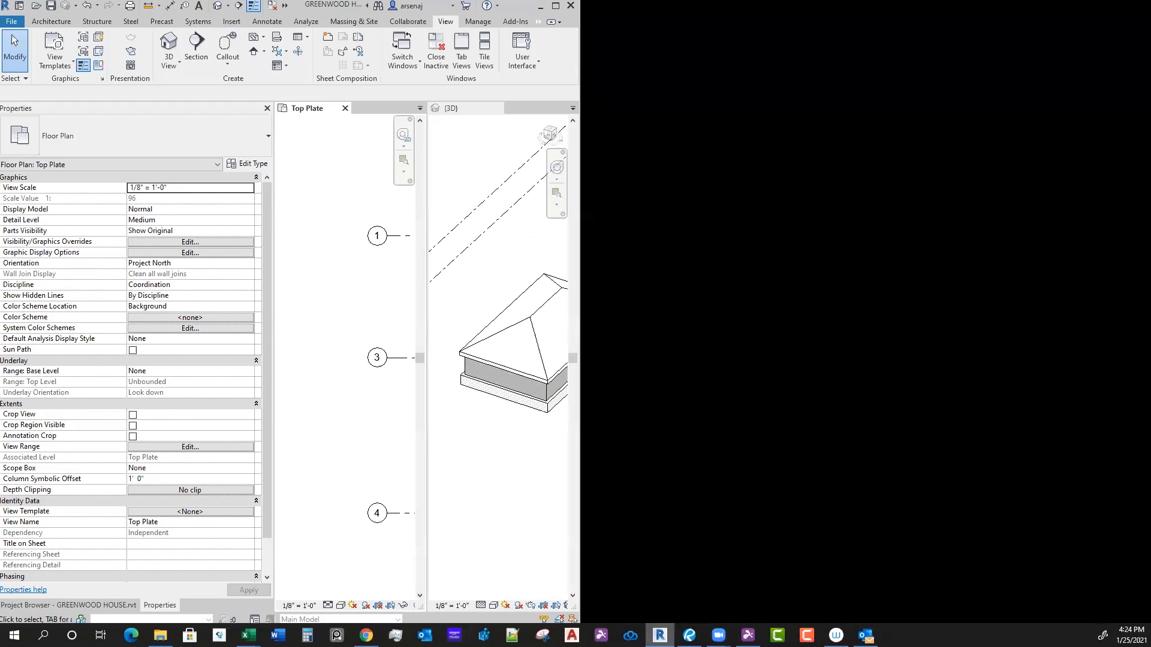
left_click(689, 635)
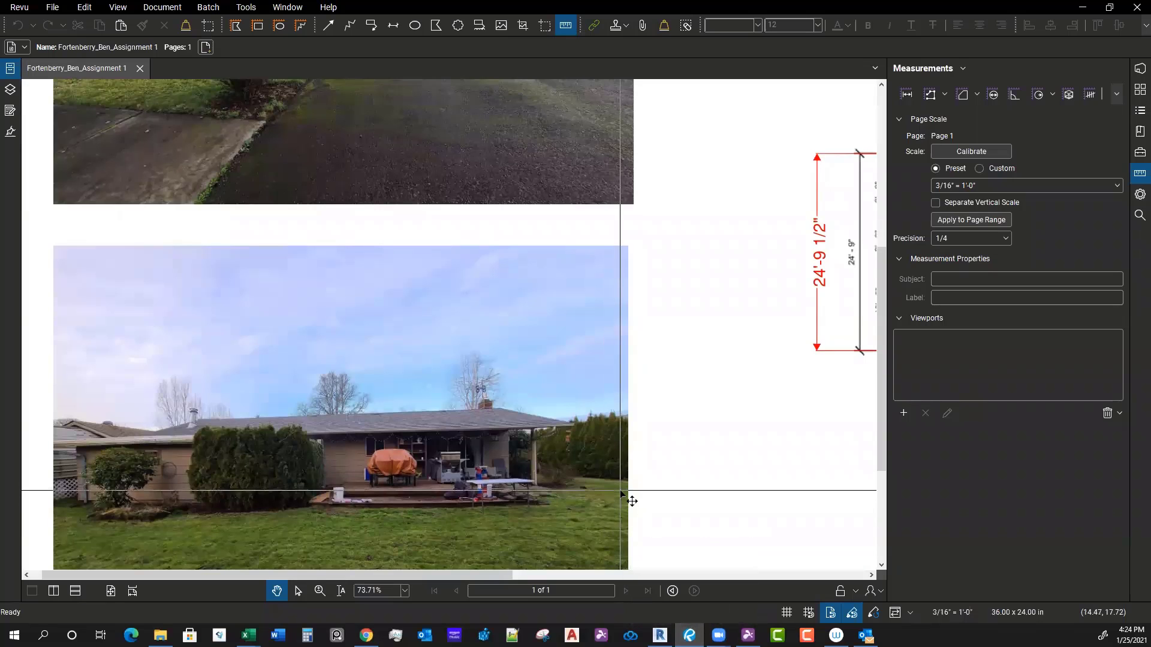
key("super+Right")
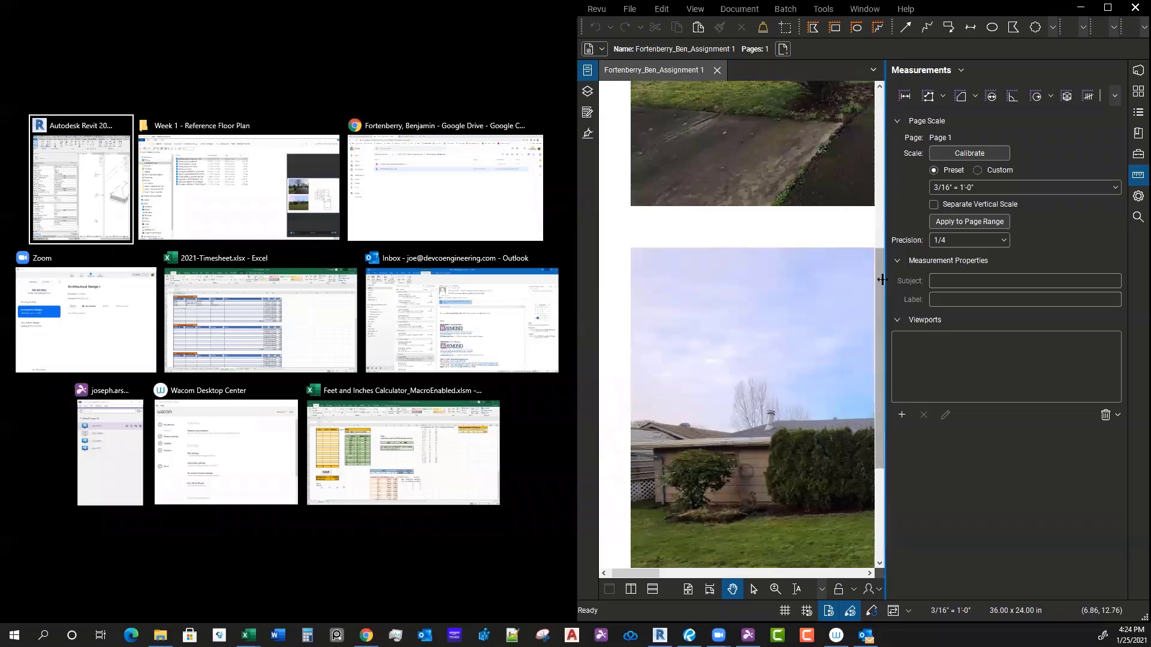
key("Return")
scroll(807, 408, "down", 4)
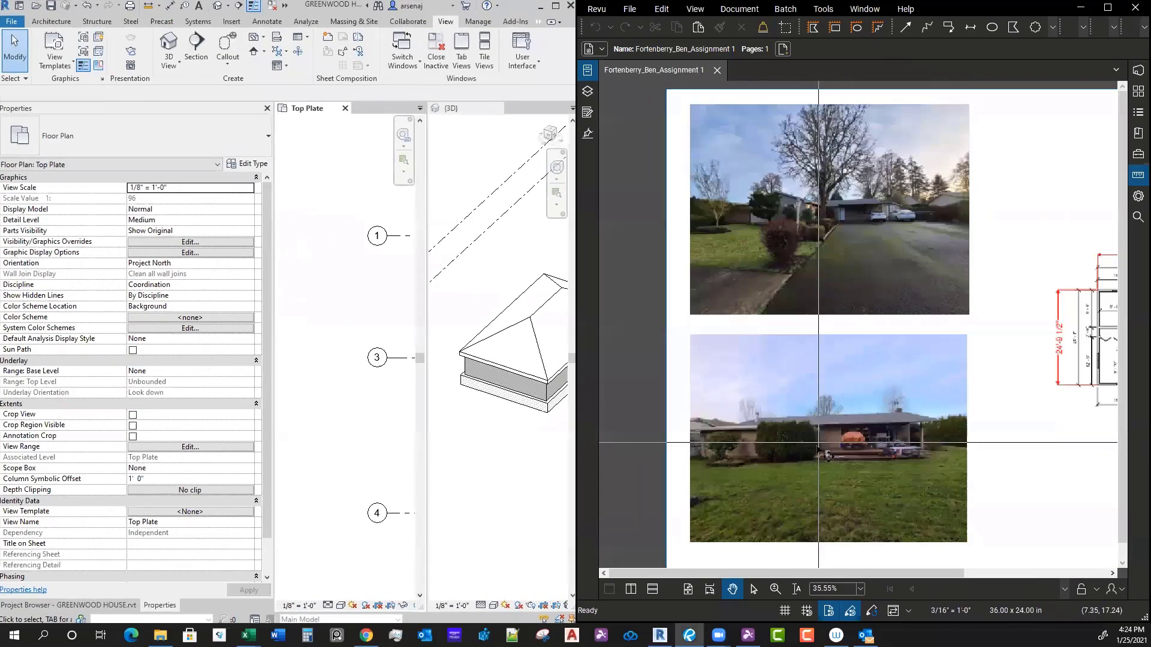
Step: Merge the tiled Revit views into one tabbed window and orbit the 3D view to show the roof from above
left_click(520, 461)
scroll(534, 447, "up", 1)
middle_click_drag(805, 440, 783, 437)
scroll(783, 437, "down", 3)
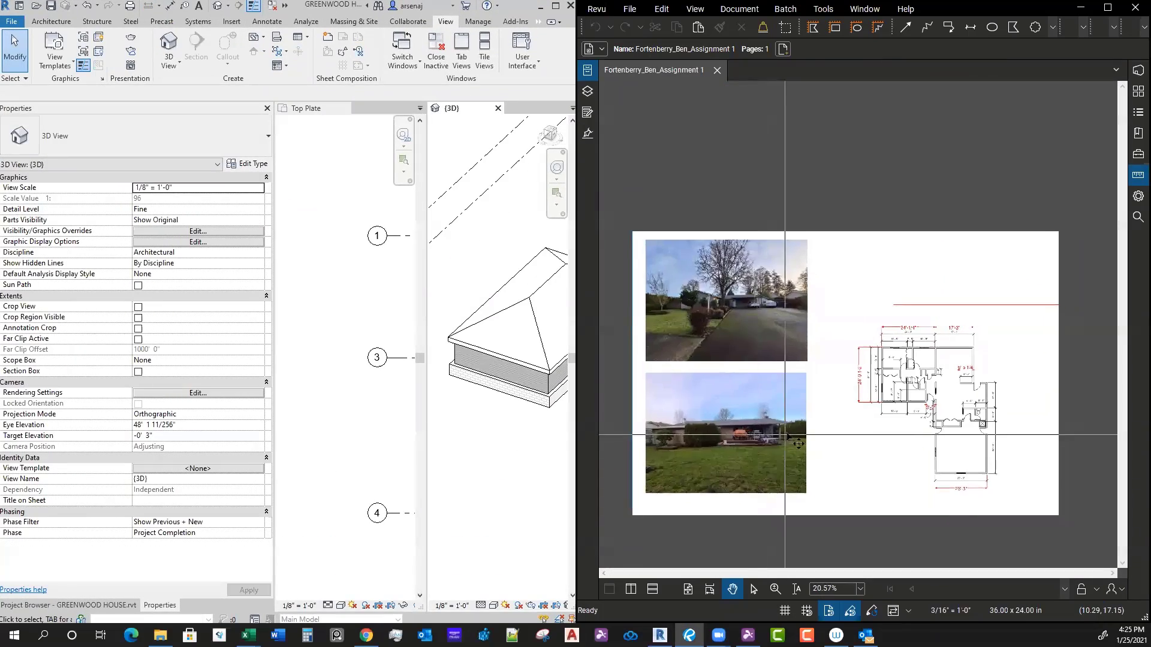
scroll(788, 437, "up", 1)
left_click(498, 461)
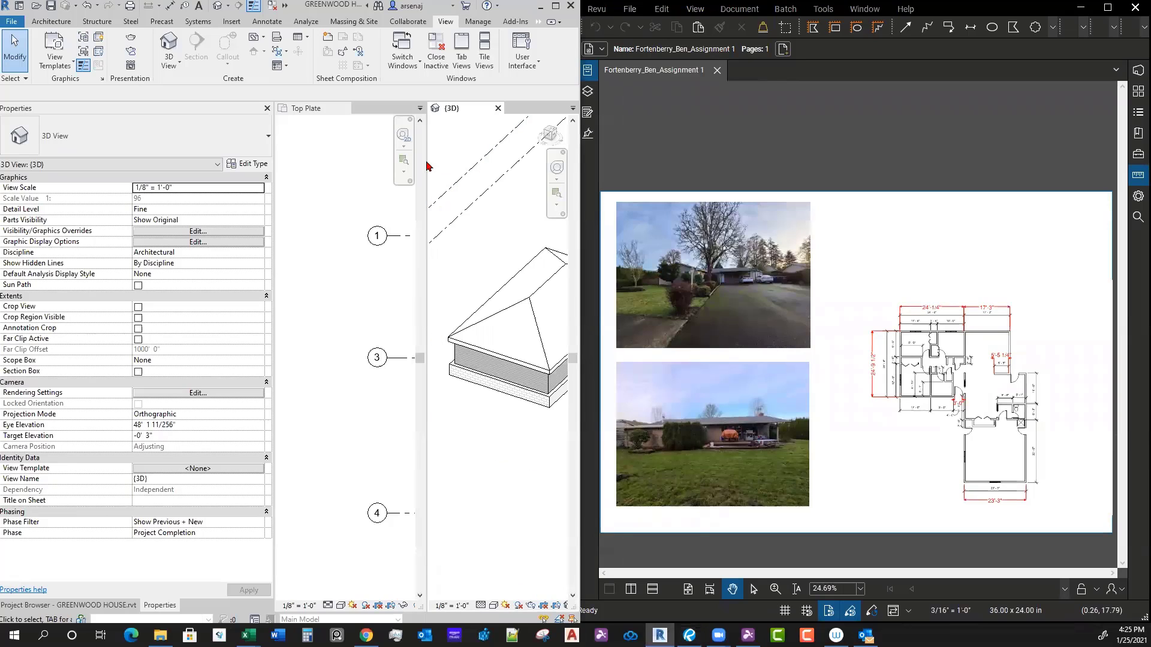
left_click(460, 55)
middle_click_drag(438, 180, 398, 442, "shift")
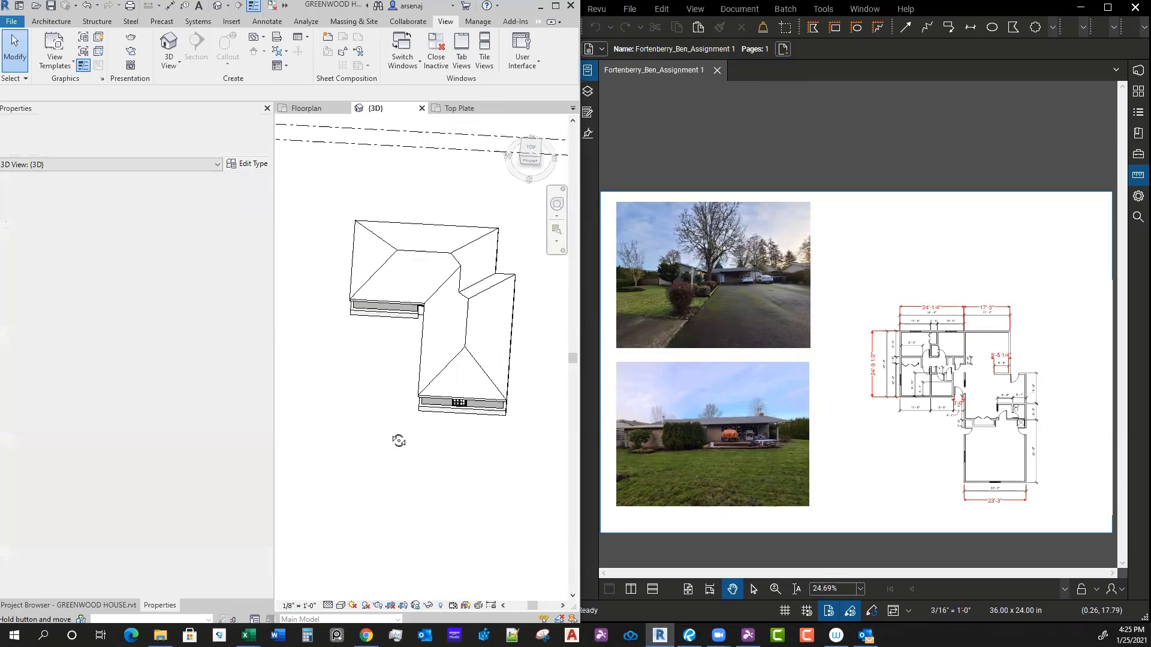
scroll(419, 366, "up", 3)
middle_click_drag(421, 396, 425, 403, "shift")
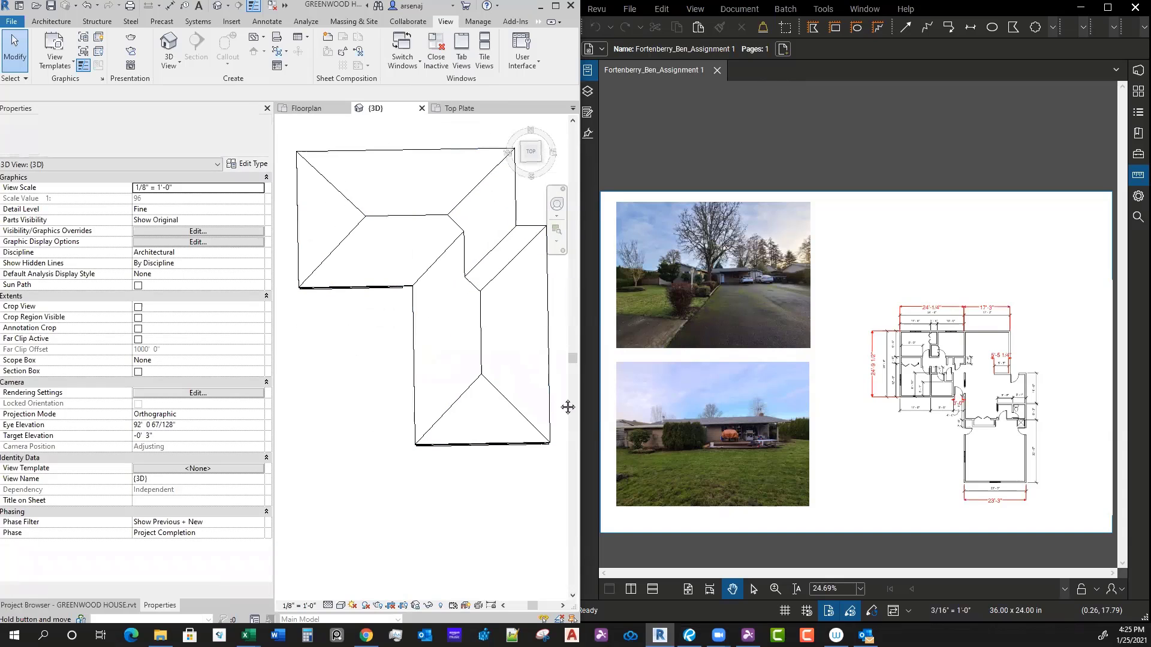
middle_click_drag(568, 406, 564, 409)
Step: Compare the modeled roof's ridges and ends with the front and rear reference photos of the house
middle_click_drag(657, 416, 655, 420)
scroll(655, 421, "up", 5)
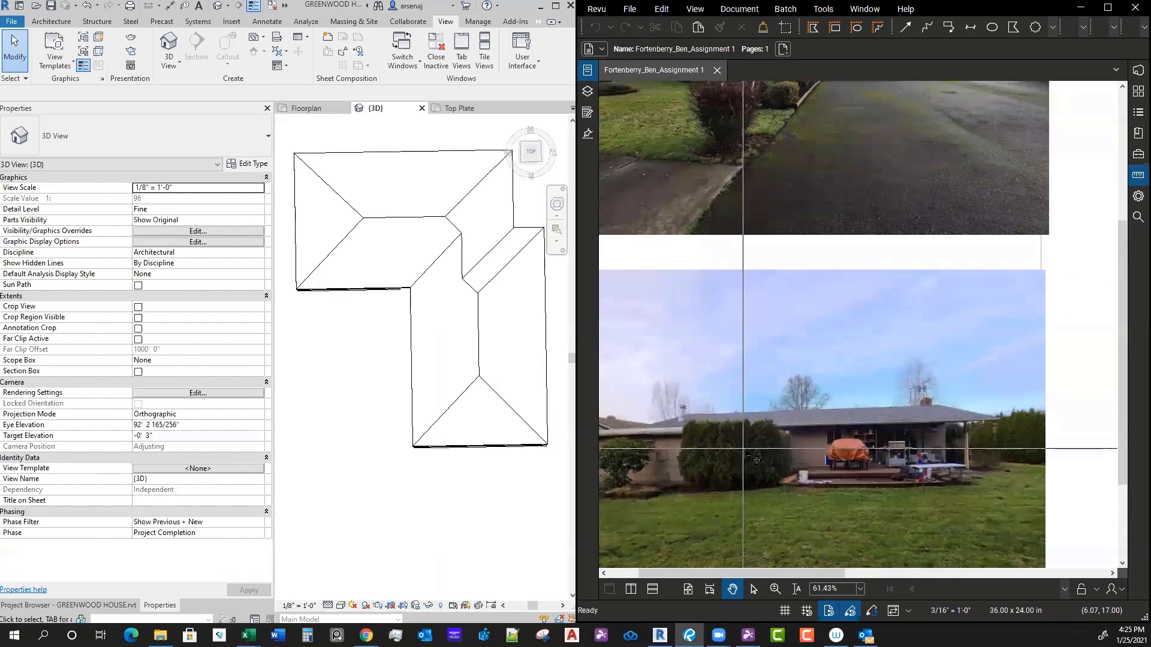
scroll(832, 449, "down", 5)
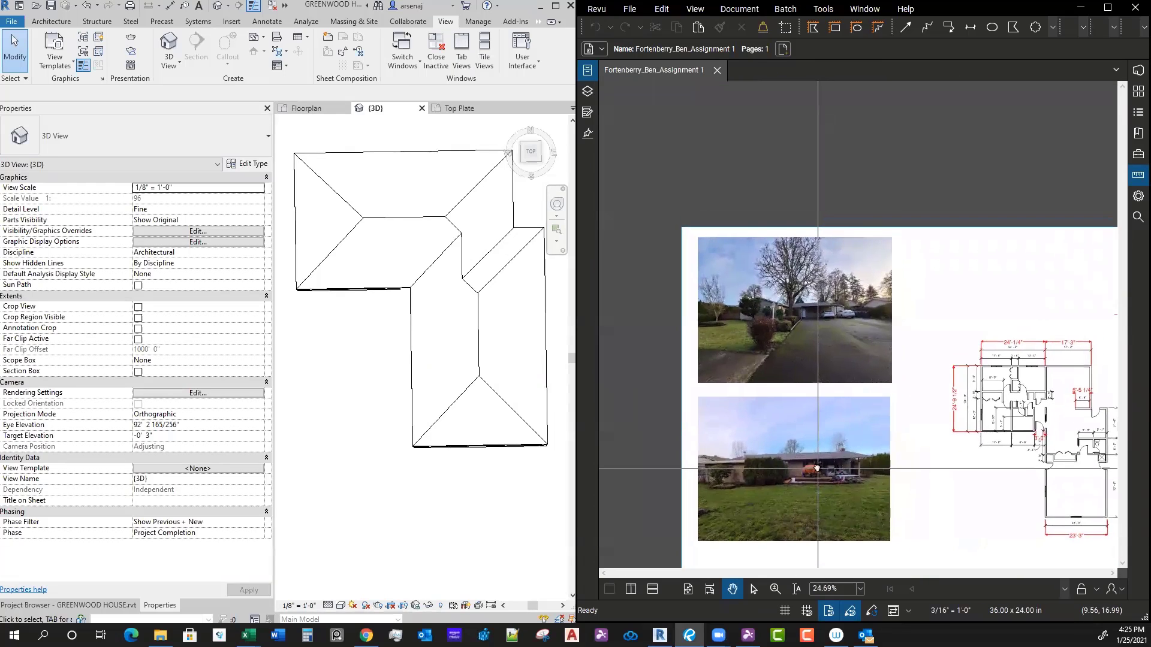
scroll(816, 472, "up", 3)
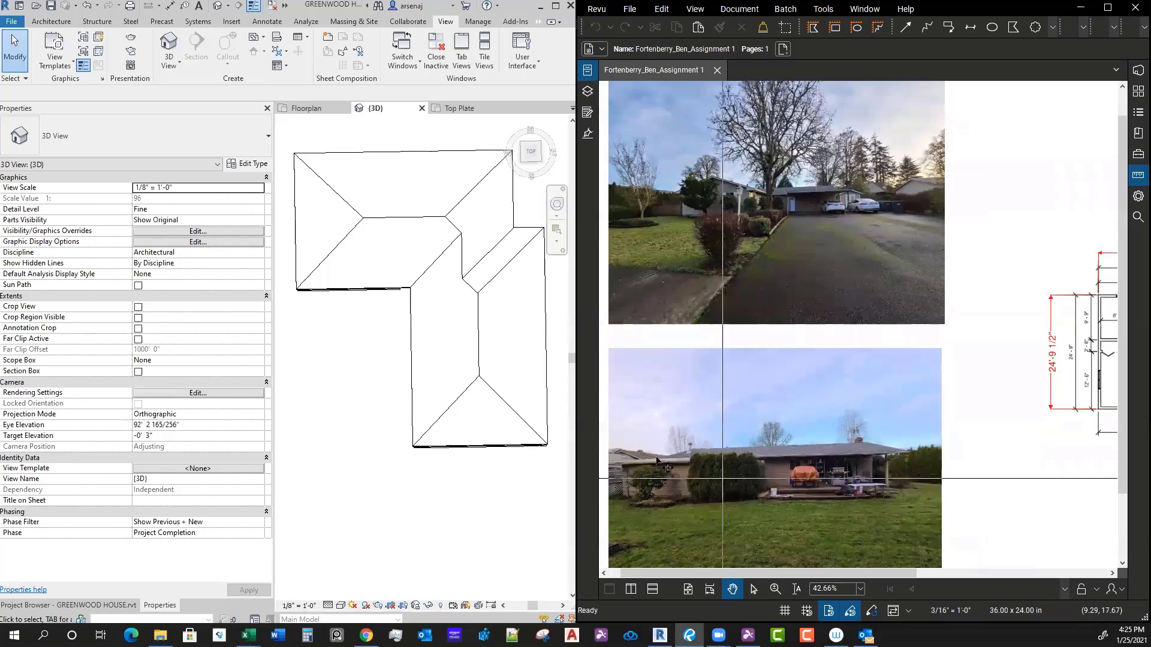
middle_click_drag(431, 262, 417, 370)
scroll(418, 370, "down", 1)
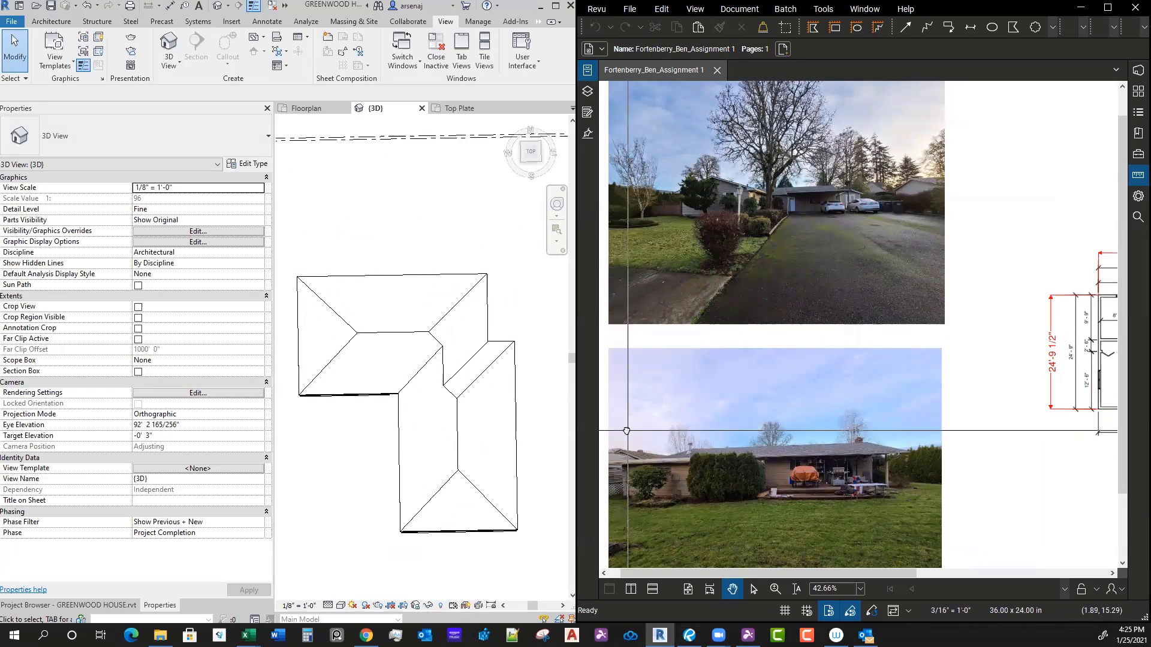
scroll(712, 460, "up", 4)
scroll(713, 462, "down", 3)
scroll(779, 485, "up", 4)
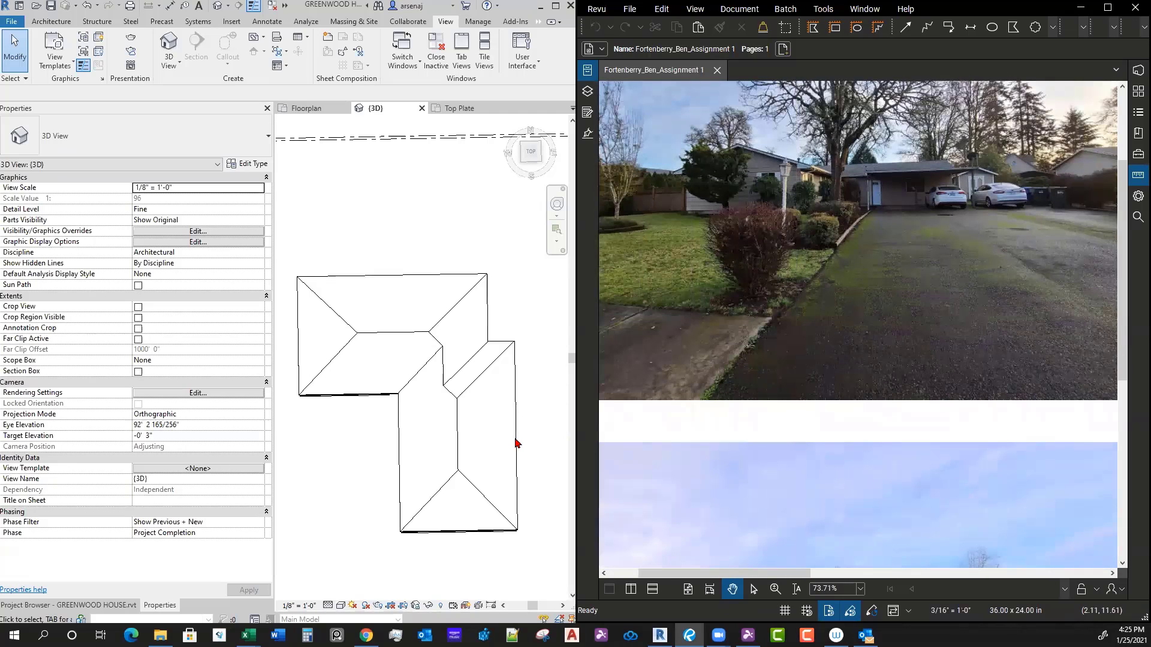
middle_click_drag(516, 444, 477, 412, "shift")
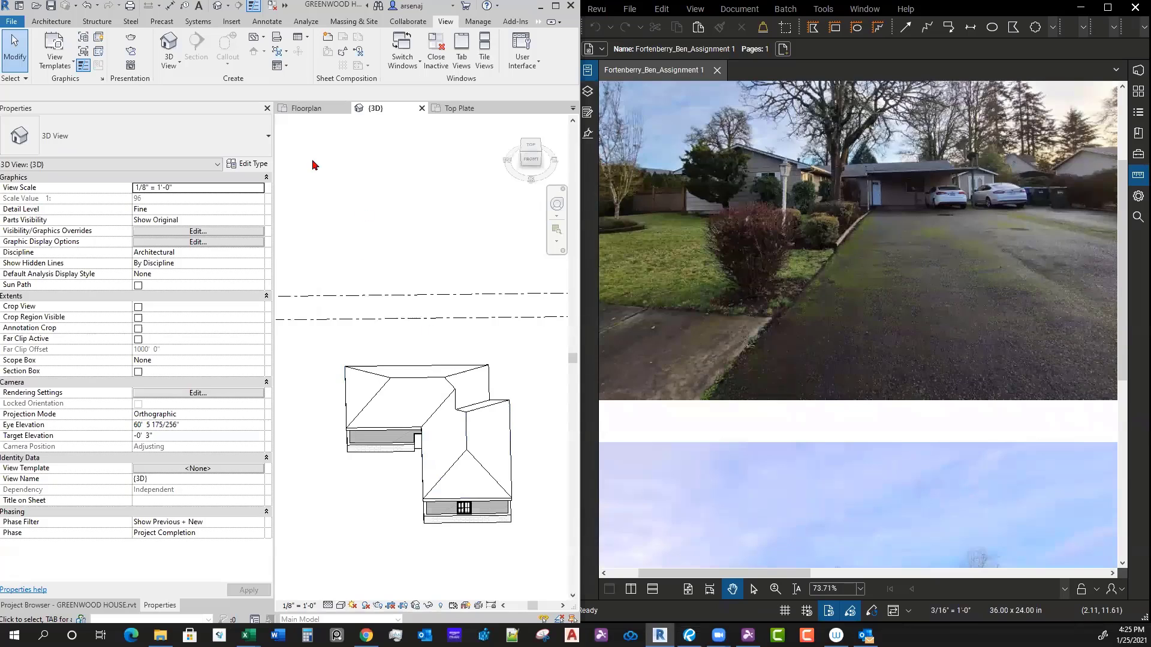
middle_click_drag(444, 413, 433, 397)
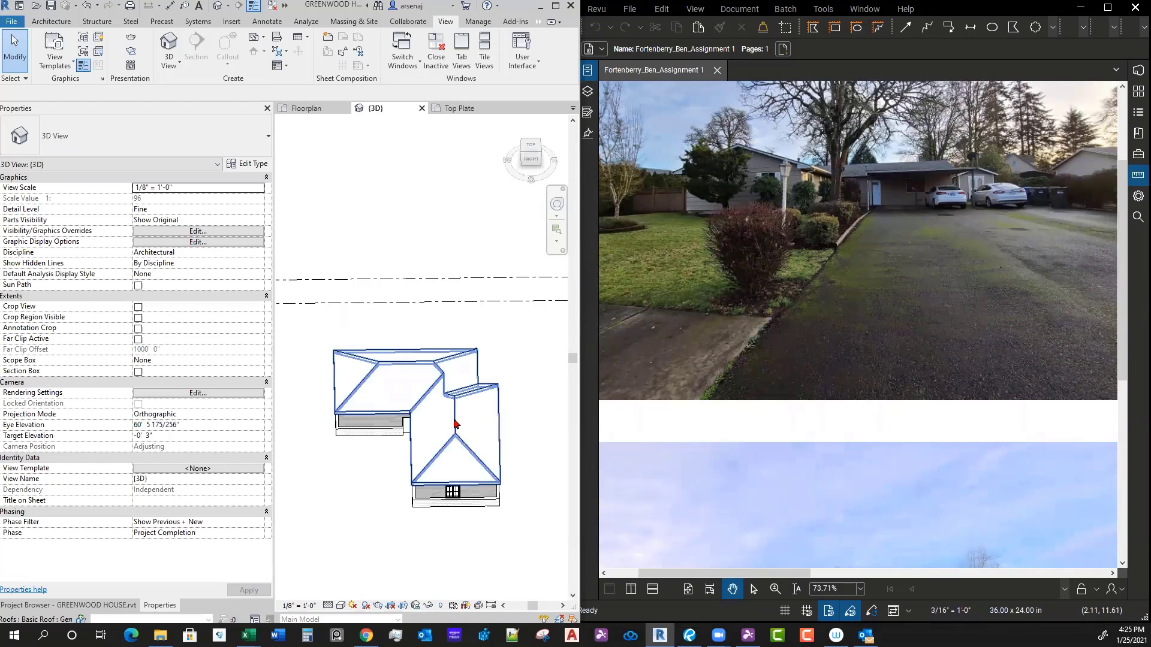
Step: Open the footprint sketch of the house's hip roof for editing
left_click(455, 475)
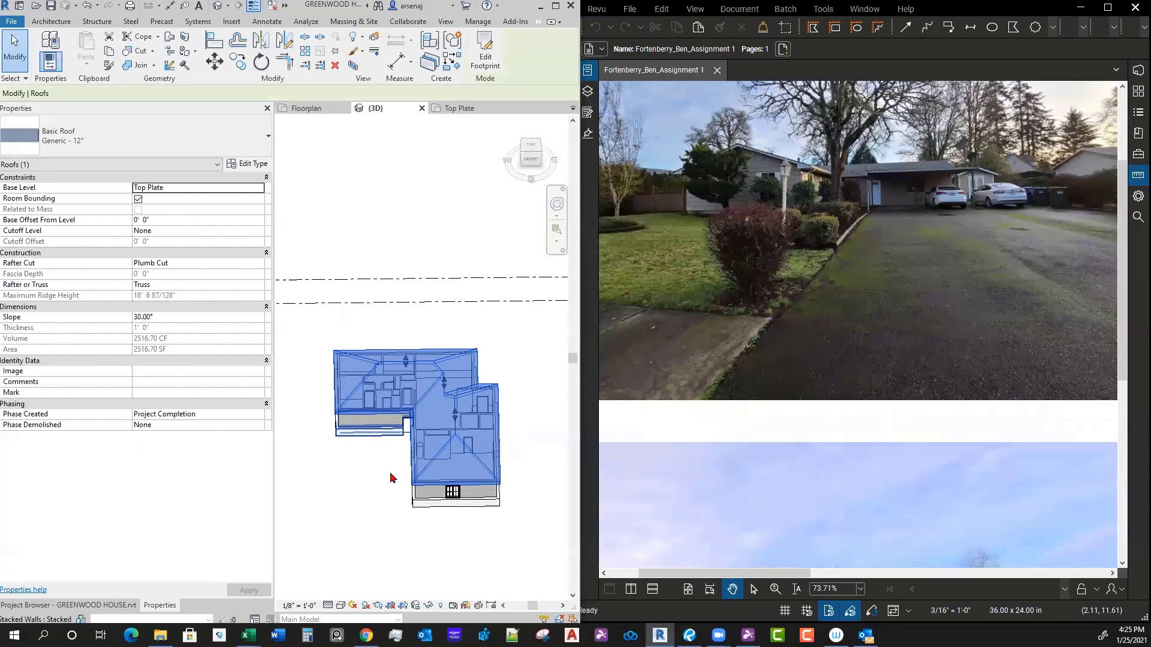
middle_click_drag(395, 516, 385, 506)
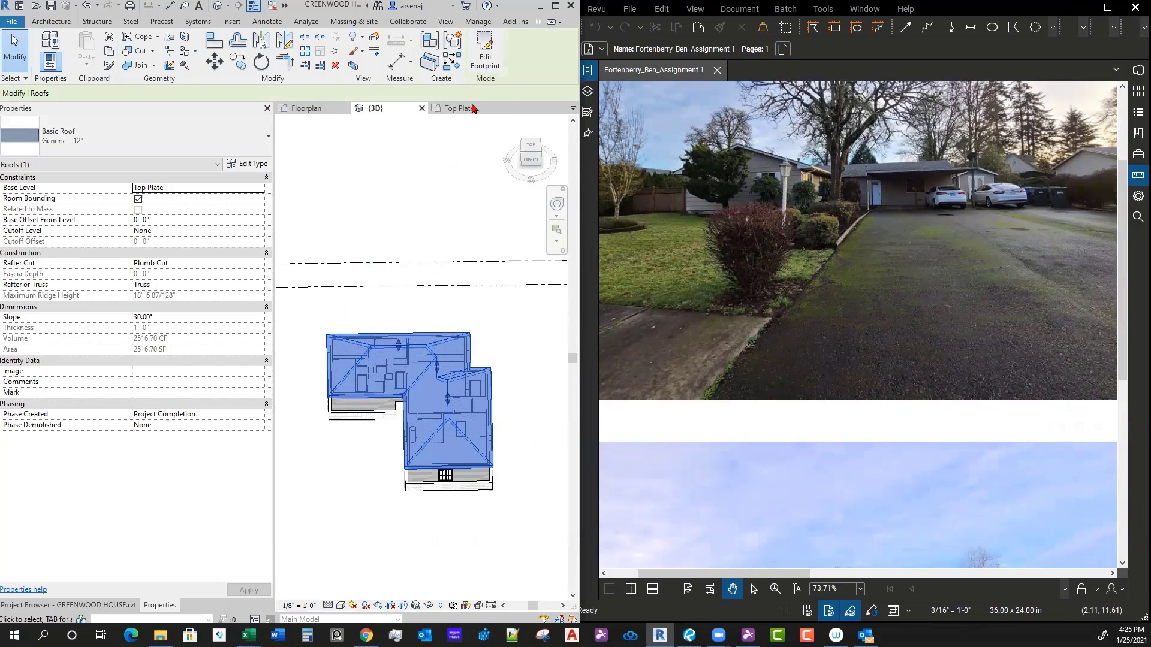
left_click(480, 61)
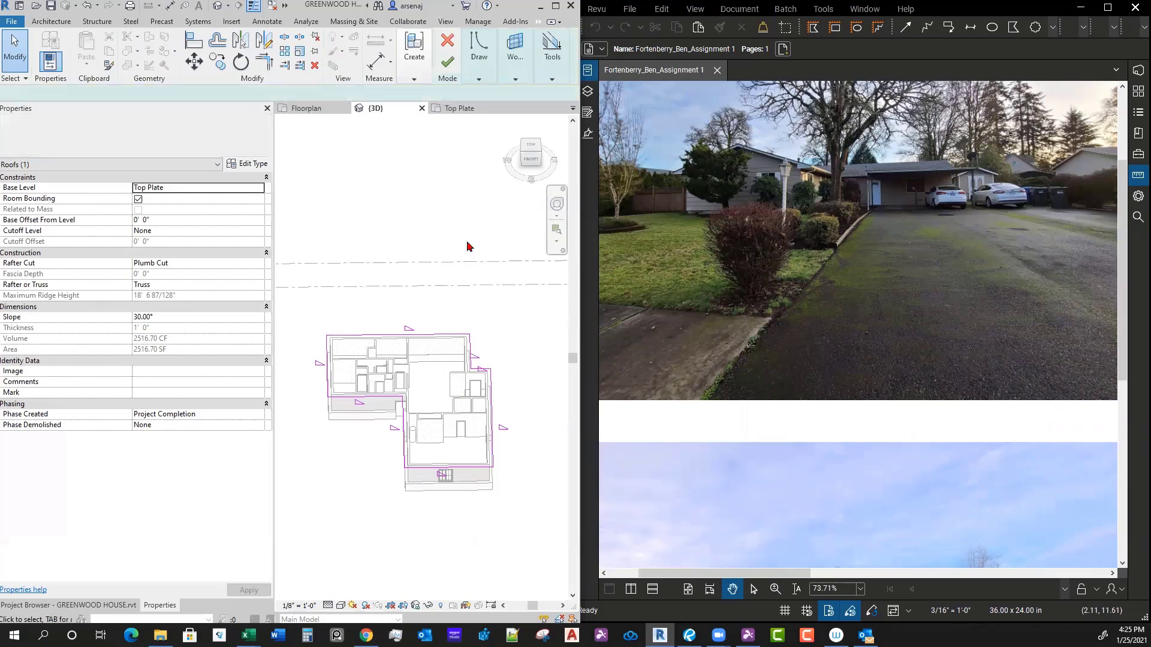
Step: Match the roof sketch to the front photo and examine the slope setting of the boundary line along grid A
scroll(705, 423, "down", 3)
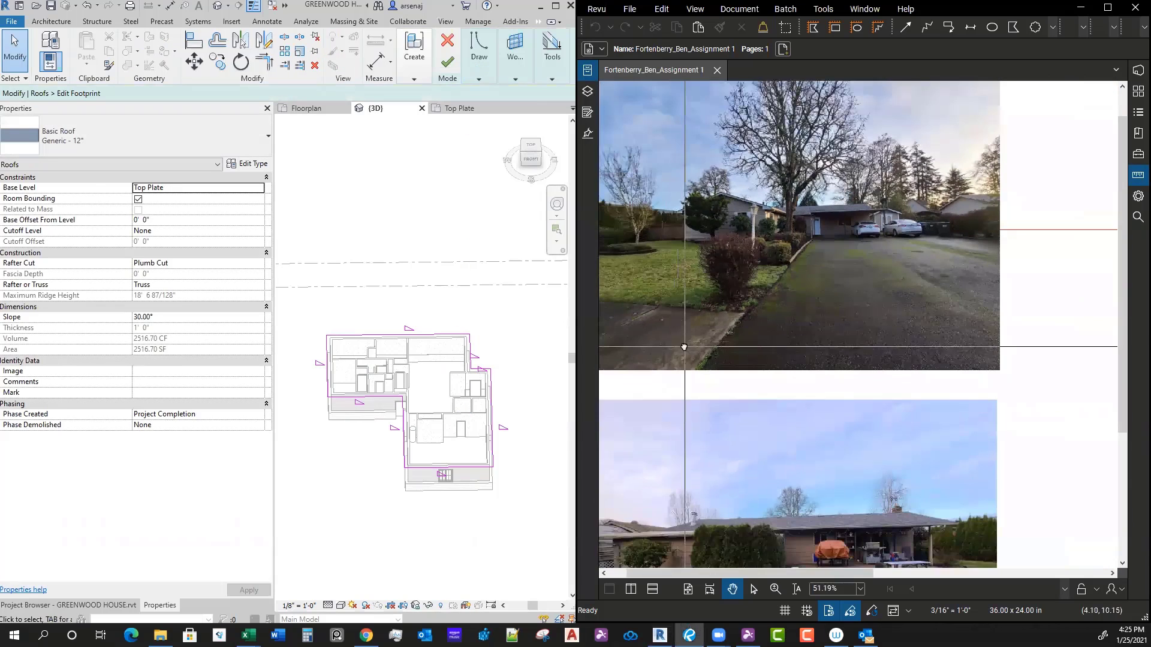
middle_click_drag(697, 424, 708, 393)
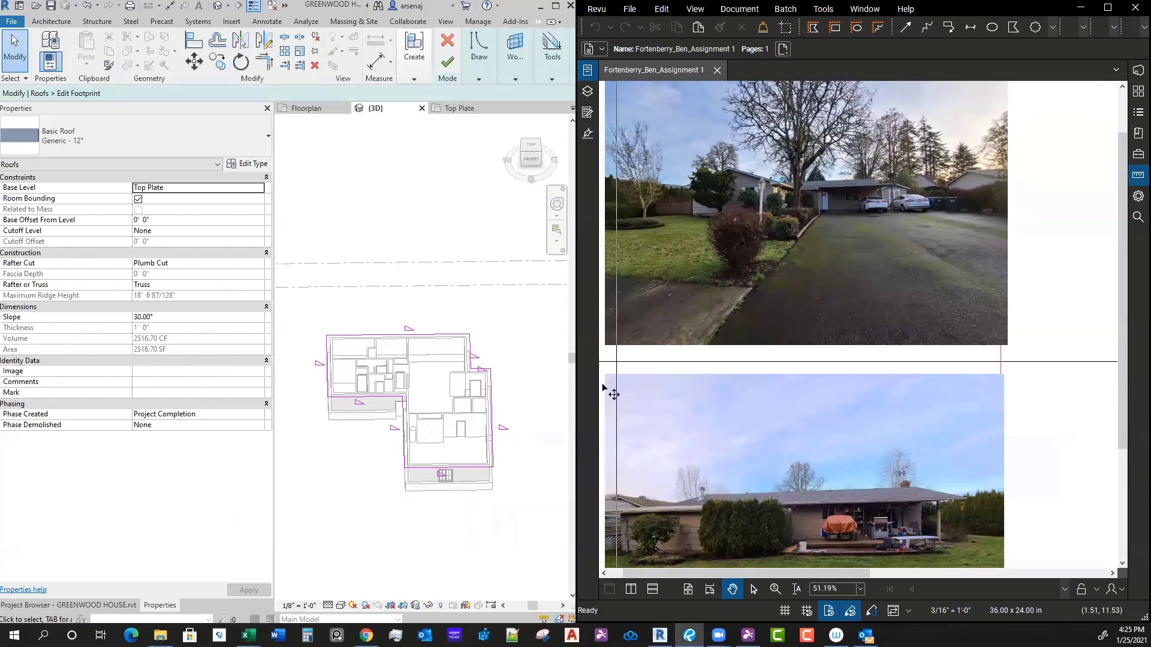
middle_click_drag(412, 493, 518, 463, "shift")
scroll(384, 482, "down", 5)
scroll(398, 436, "up", 2)
scroll(423, 468, "up", 3)
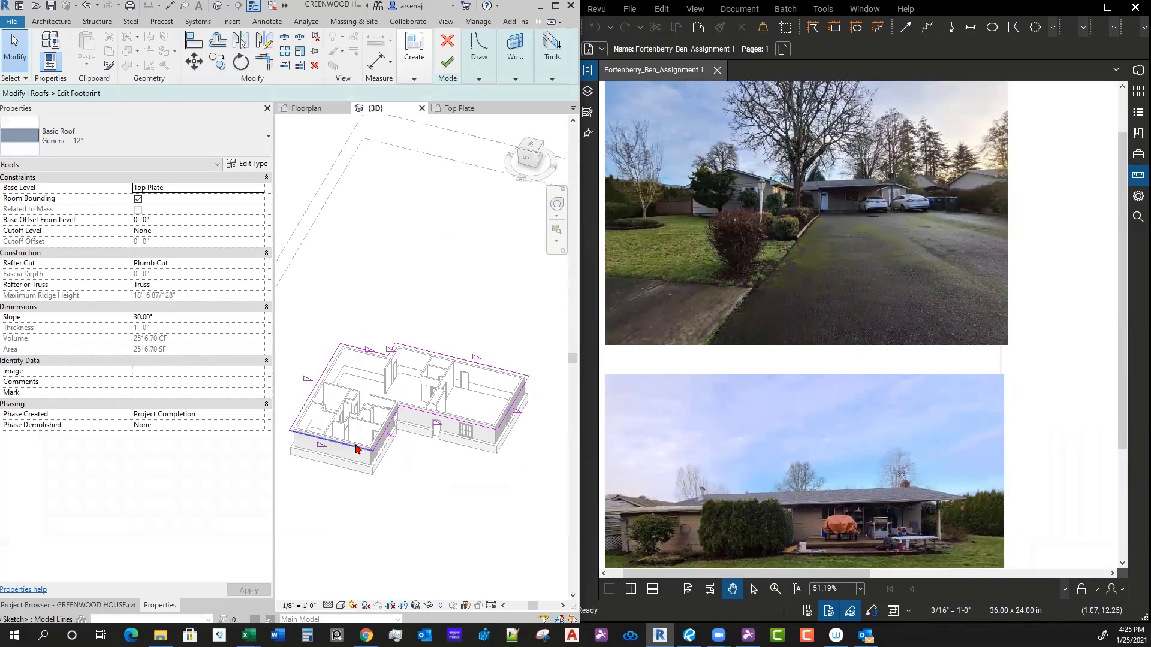
scroll(705, 344, "up", 3)
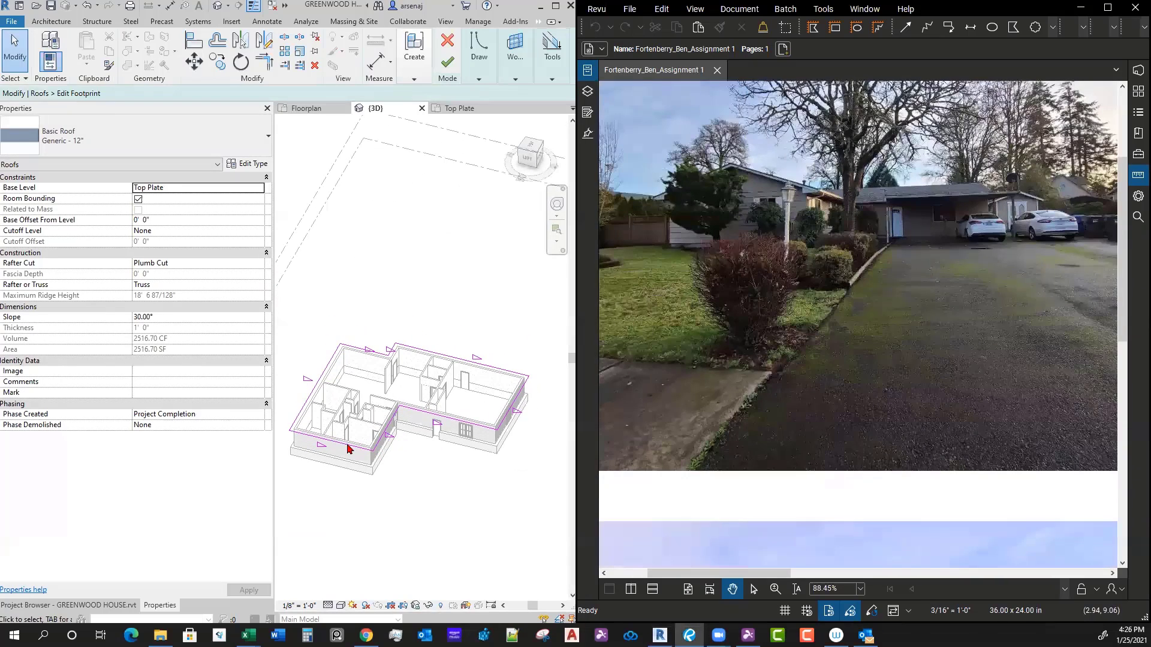
left_click(346, 447)
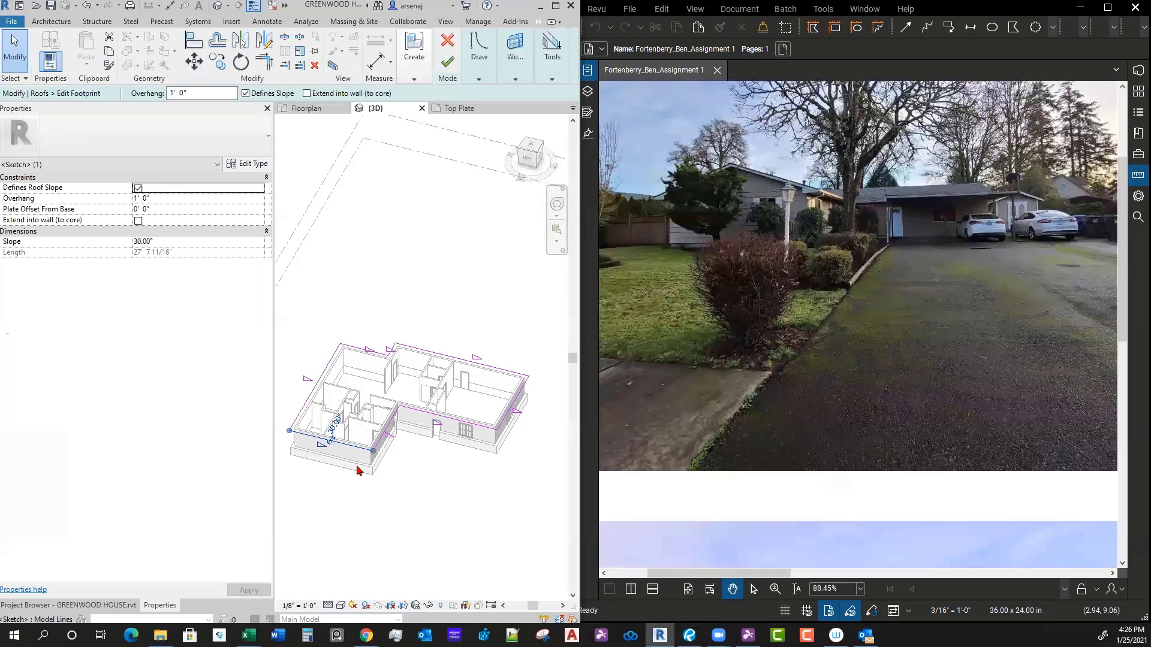
mouse_move(360, 465)
middle_mouse_down("shift")
mouse_move(385, 489)
mouse_move(372, 480)
middle_mouse_up("shift")
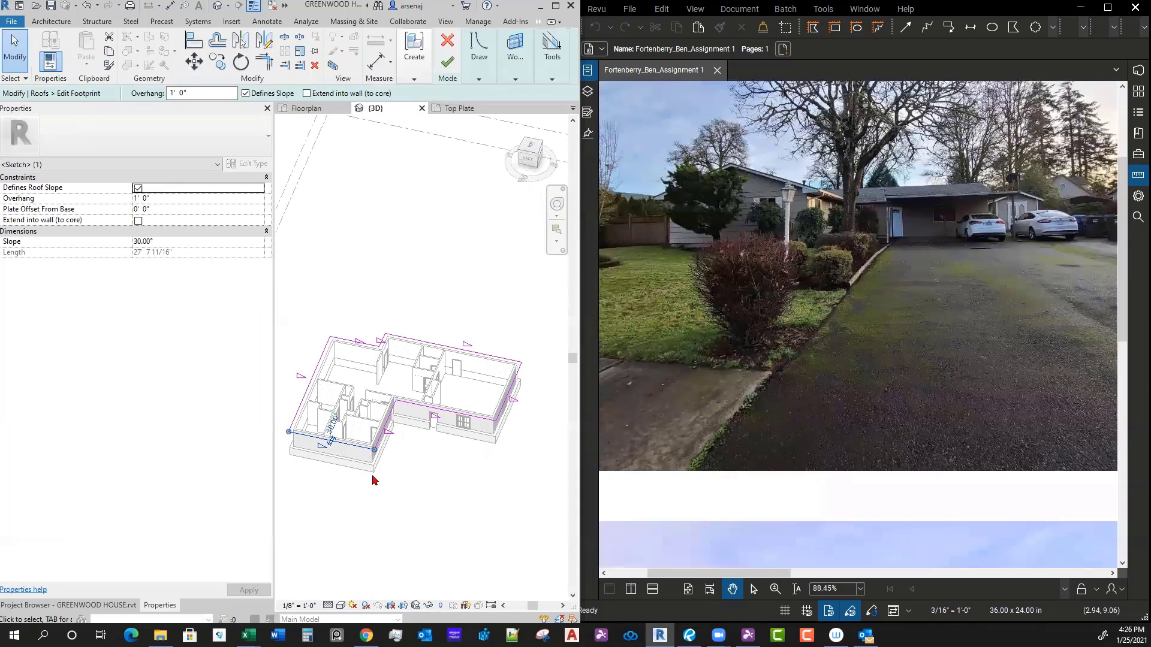
left_click(720, 258)
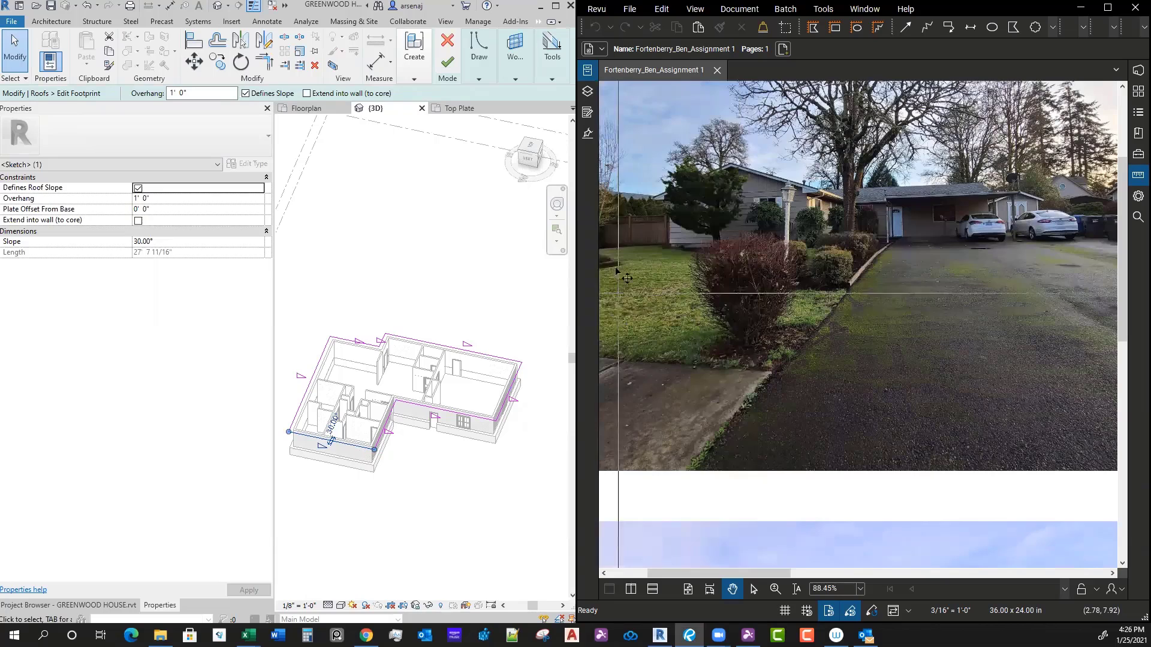
left_click(414, 461)
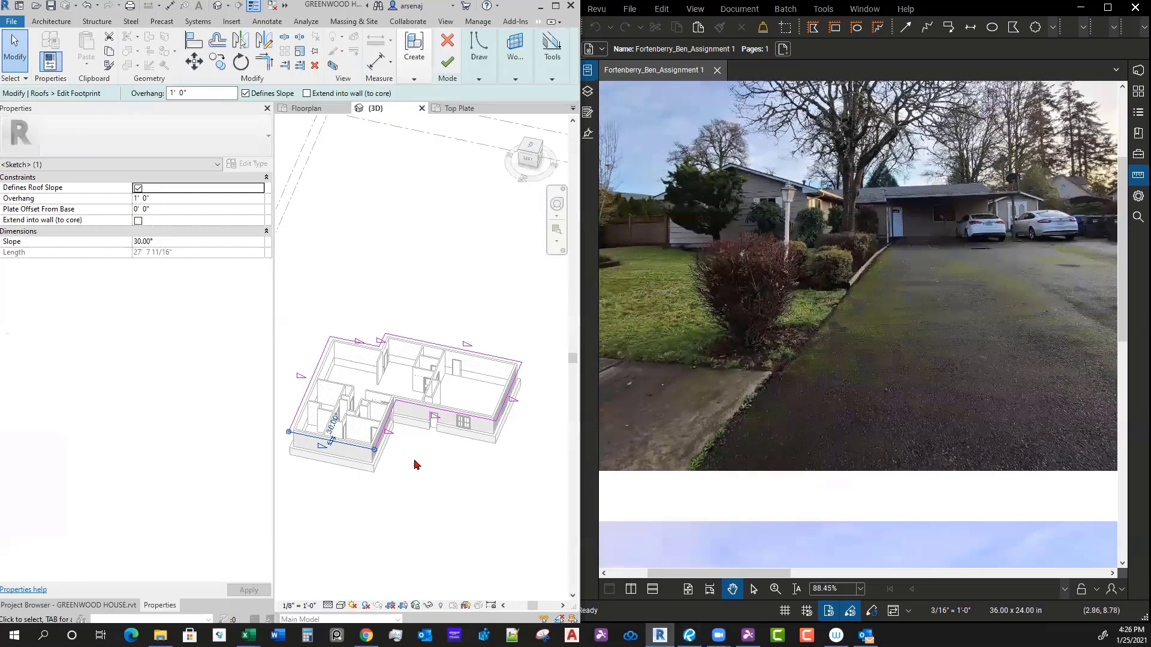
key("Escape")
key("Escape")
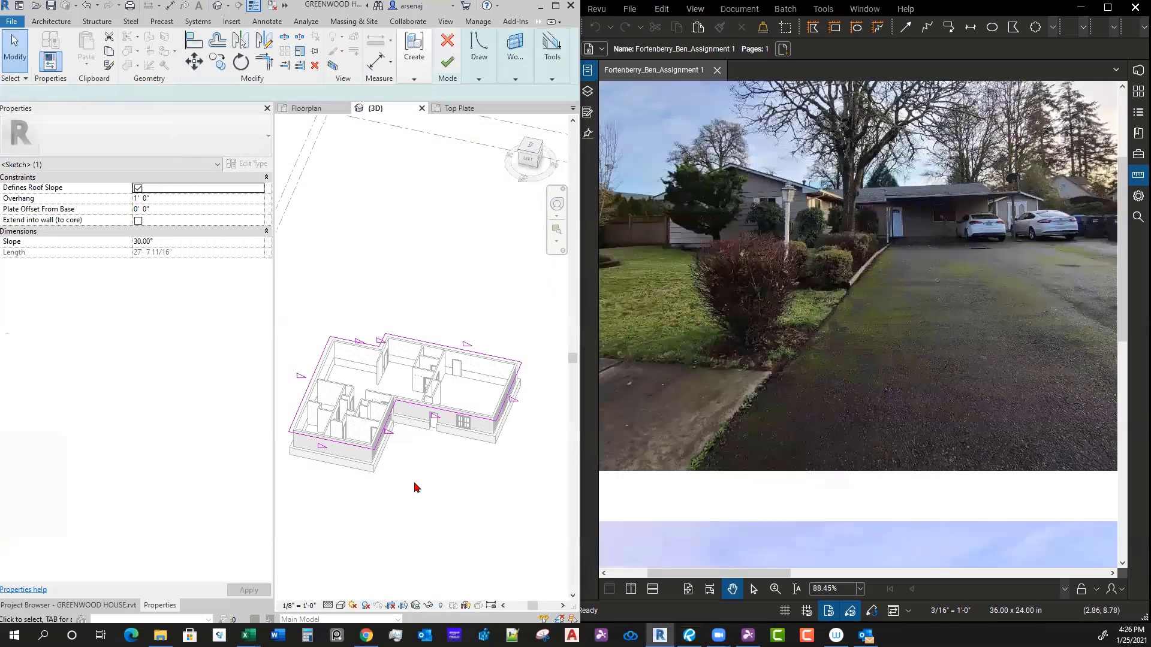
Step: Turn off Defines Roof Slope for the footprint boundary line along grid A
mouse_move(416, 460)
middle_mouse_down()
mouse_move(438, 457)
mouse_move(423, 480)
middle_mouse_up()
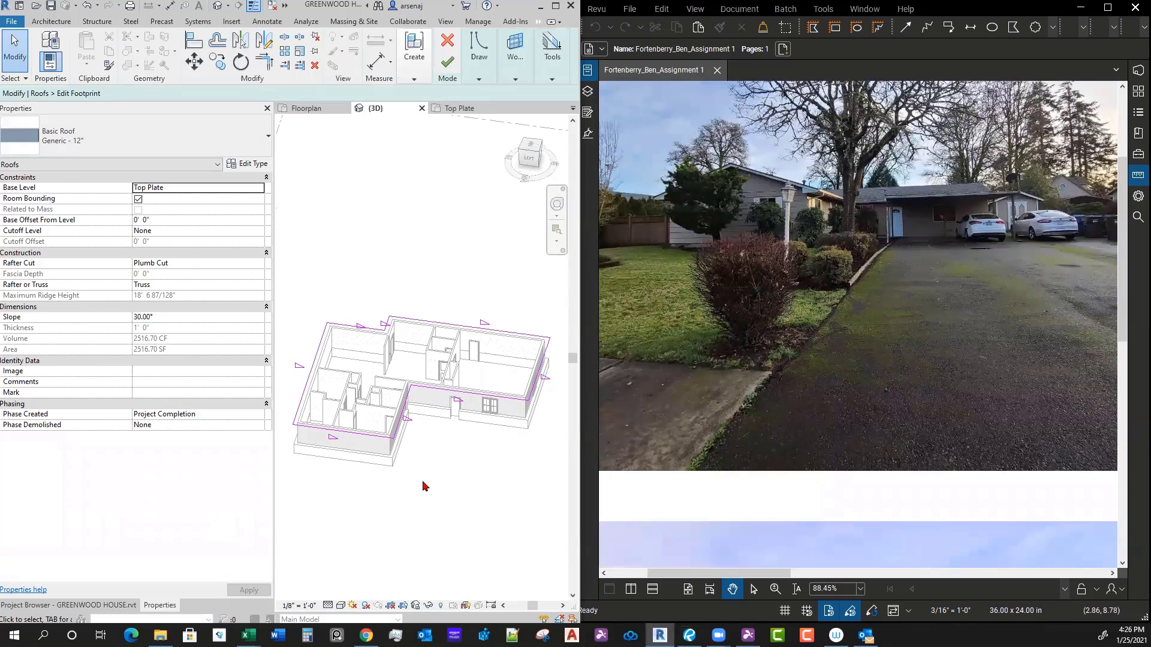
scroll(418, 470, "up", 2)
left_click(380, 414)
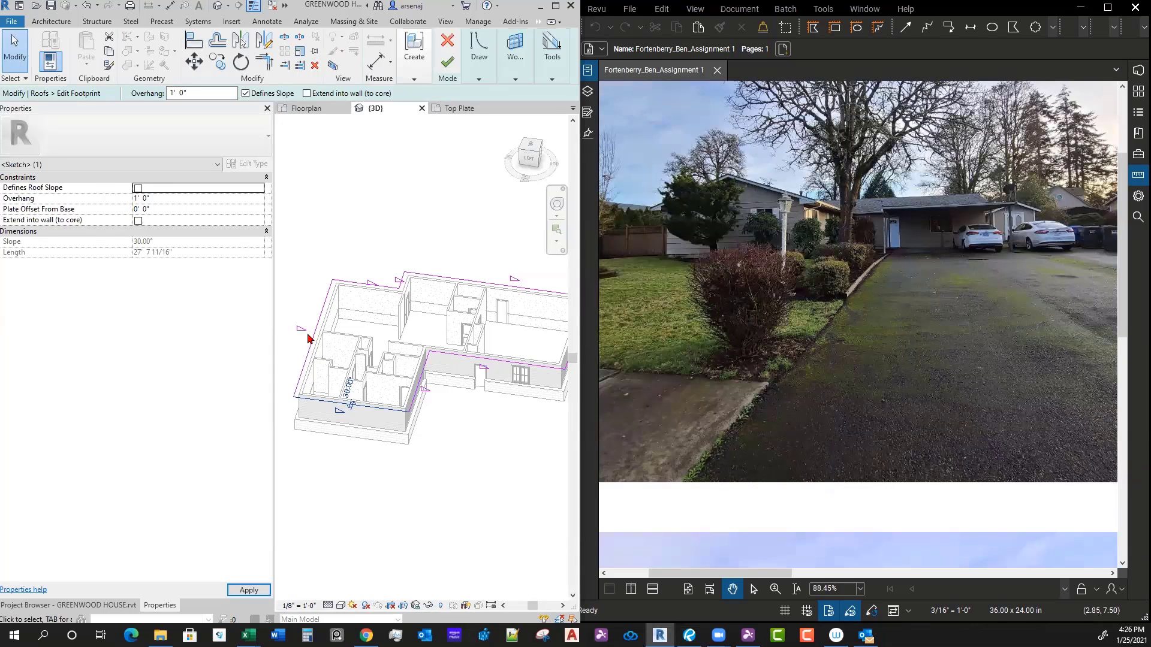
left_click(351, 413)
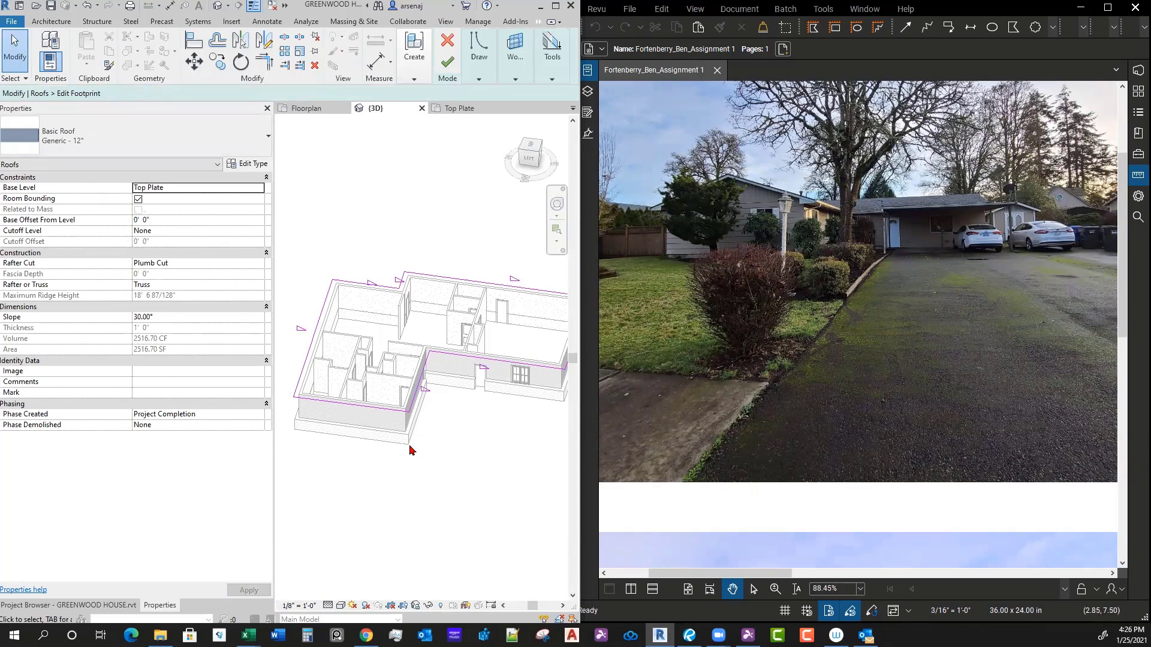
Step: Turn off Defines Roof Slope for the footprint boundary line at the end of the long wing and finish the roof sketch
scroll(410, 449, "down", 3)
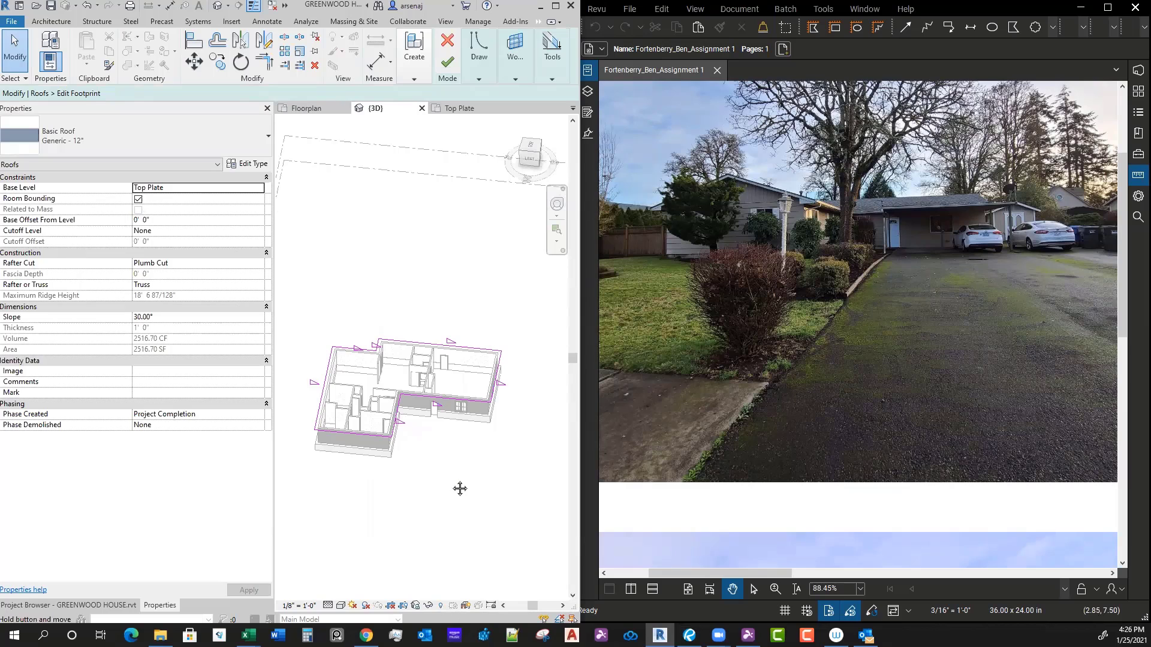
scroll(460, 488, "up", 2)
scroll(827, 323, "up", 1)
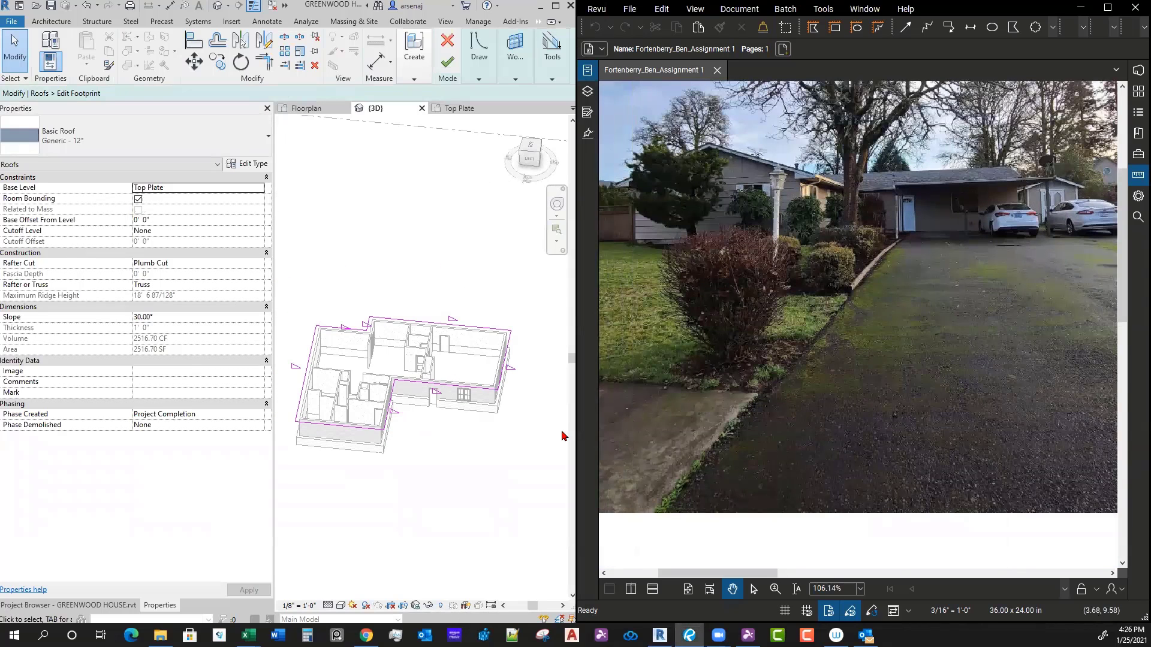
left_click(521, 395)
left_click(507, 359)
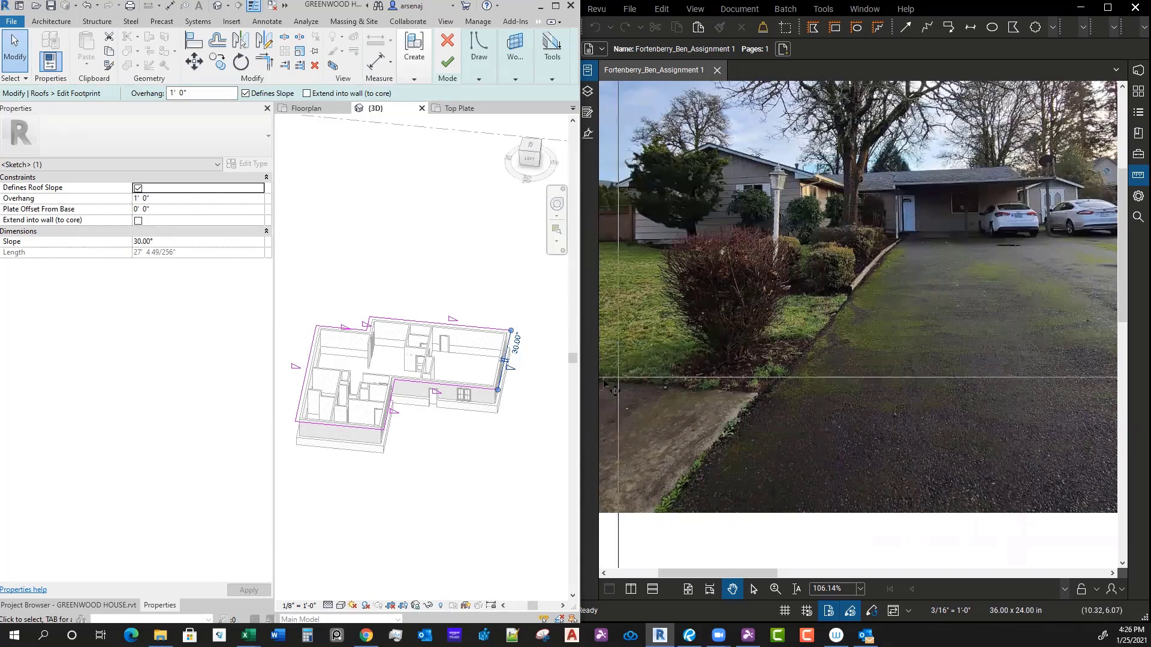
scroll(523, 431, "up", 1)
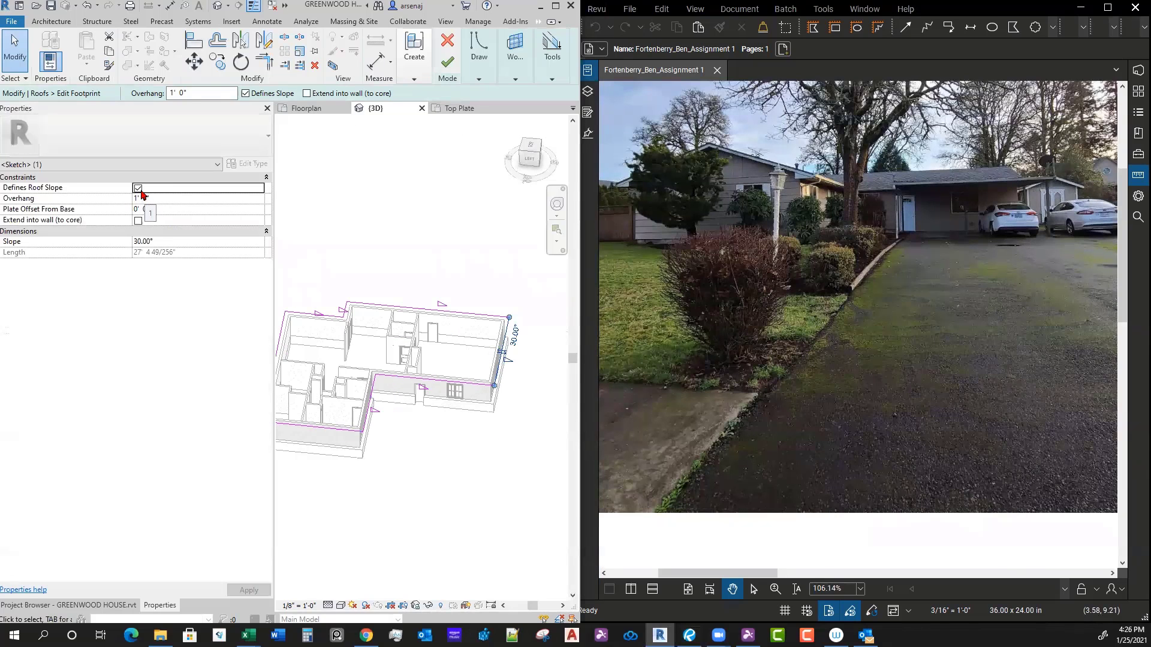
left_click(449, 454)
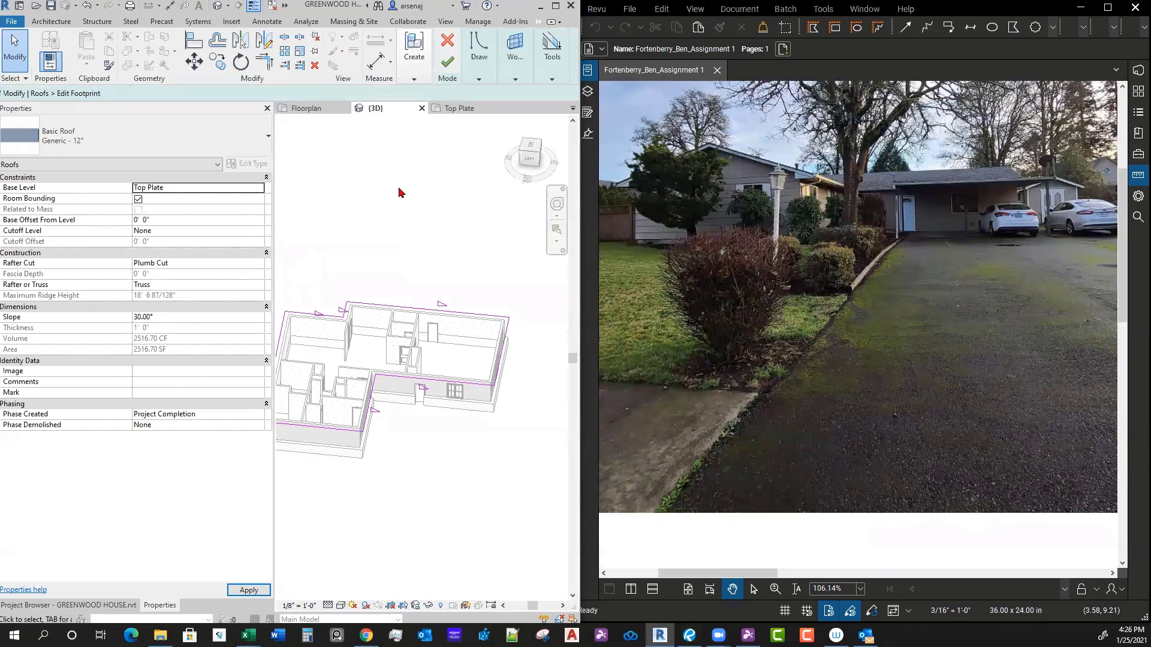
left_click(448, 68)
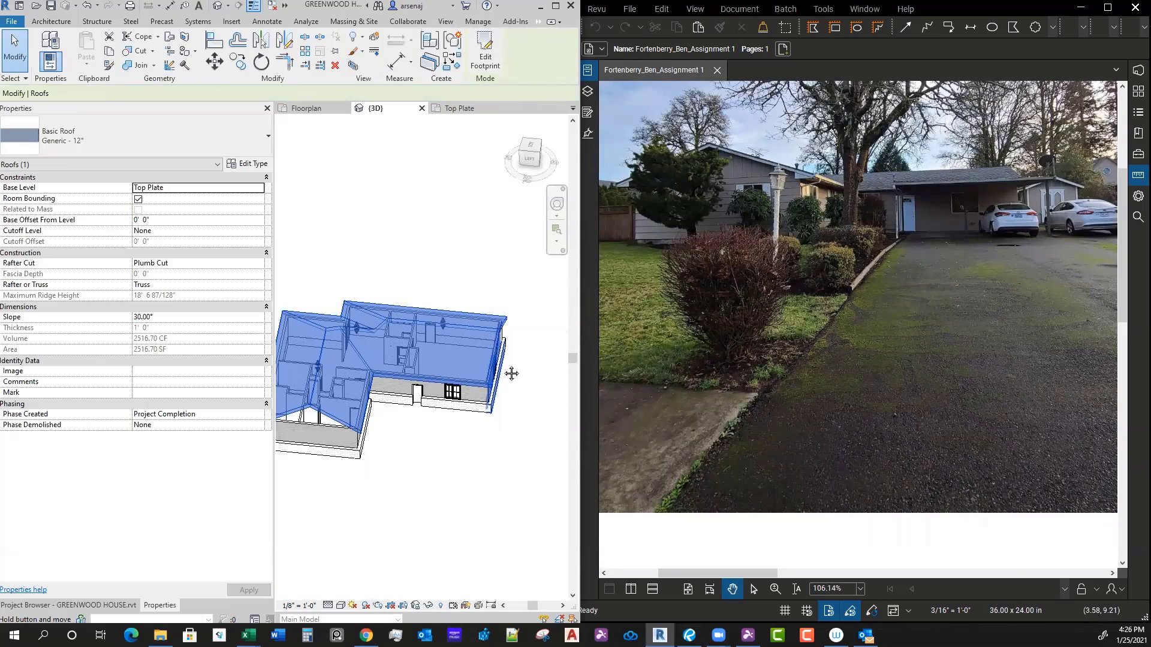
Step: Examine the open gable end above the short wing's exterior wall and compare it with the front reference photo
middle_click_drag(511, 373, 466, 433, "shift")
left_click(398, 442)
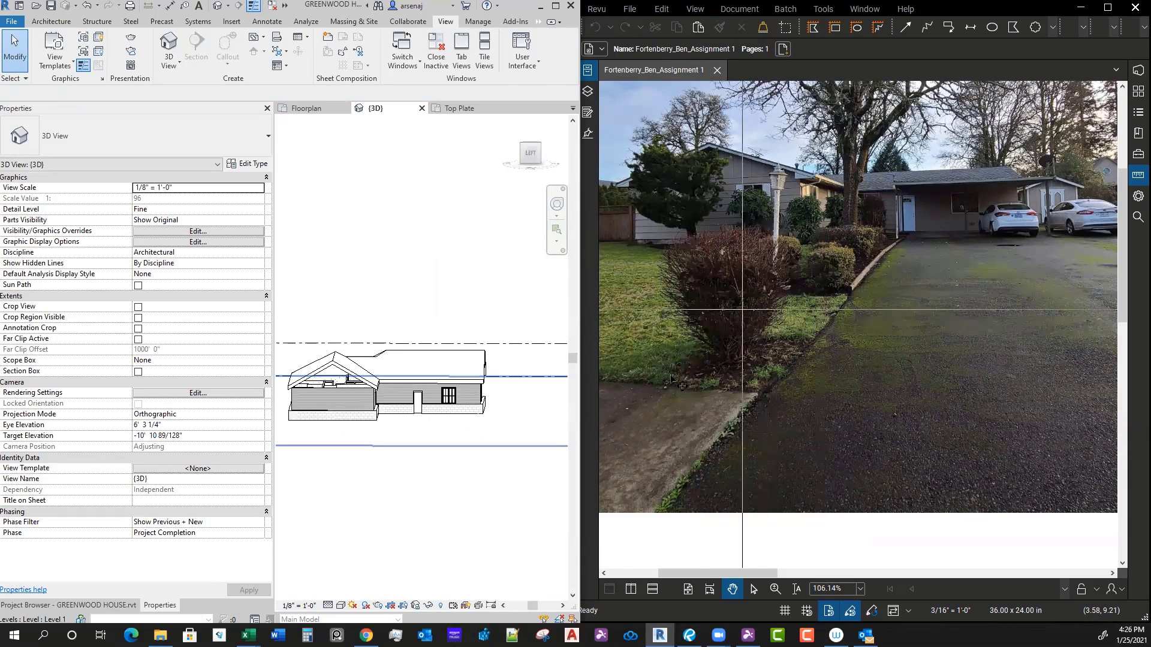
scroll(419, 436, "up", 1)
middle_click_drag(421, 437, 407, 469)
middle_click_drag(346, 501, 385, 498)
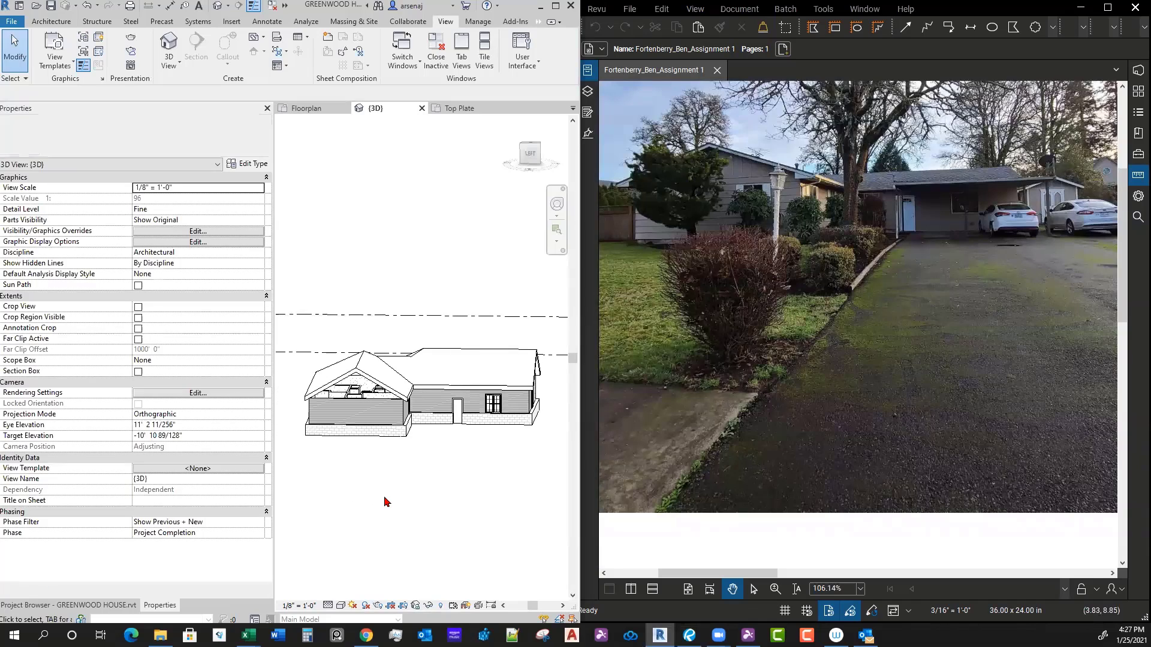
left_click(357, 407)
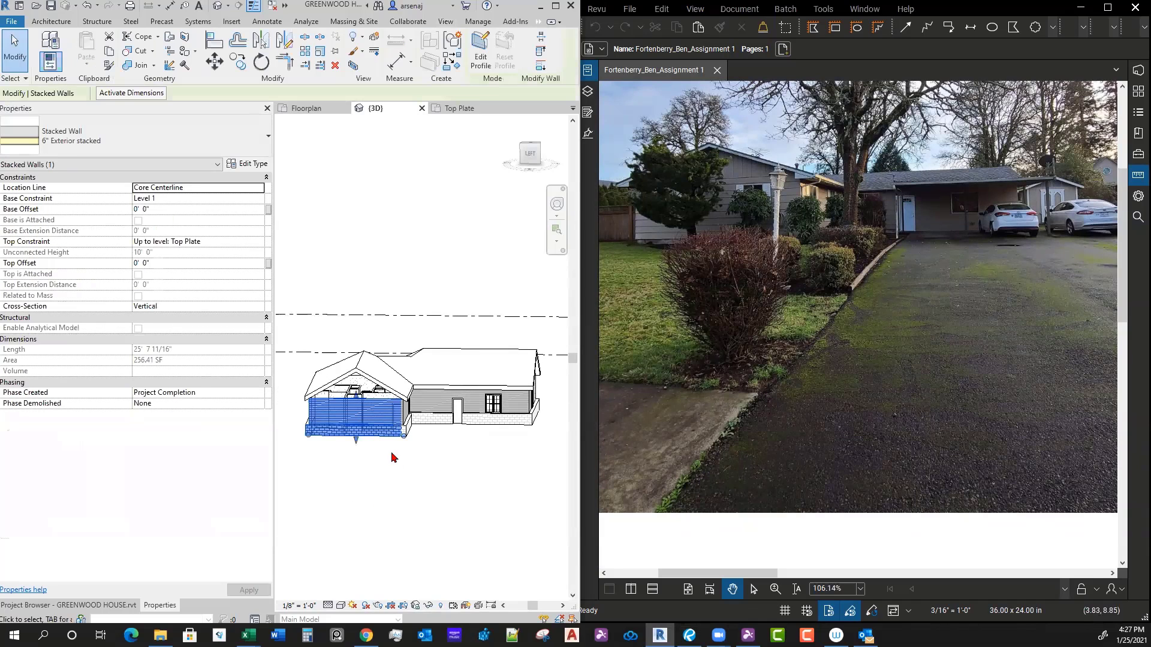
scroll(406, 476, "up", 2)
mouse_move(407, 477)
middle_mouse_down("shift")
mouse_move(403, 496)
mouse_move(398, 485)
middle_mouse_up("shift")
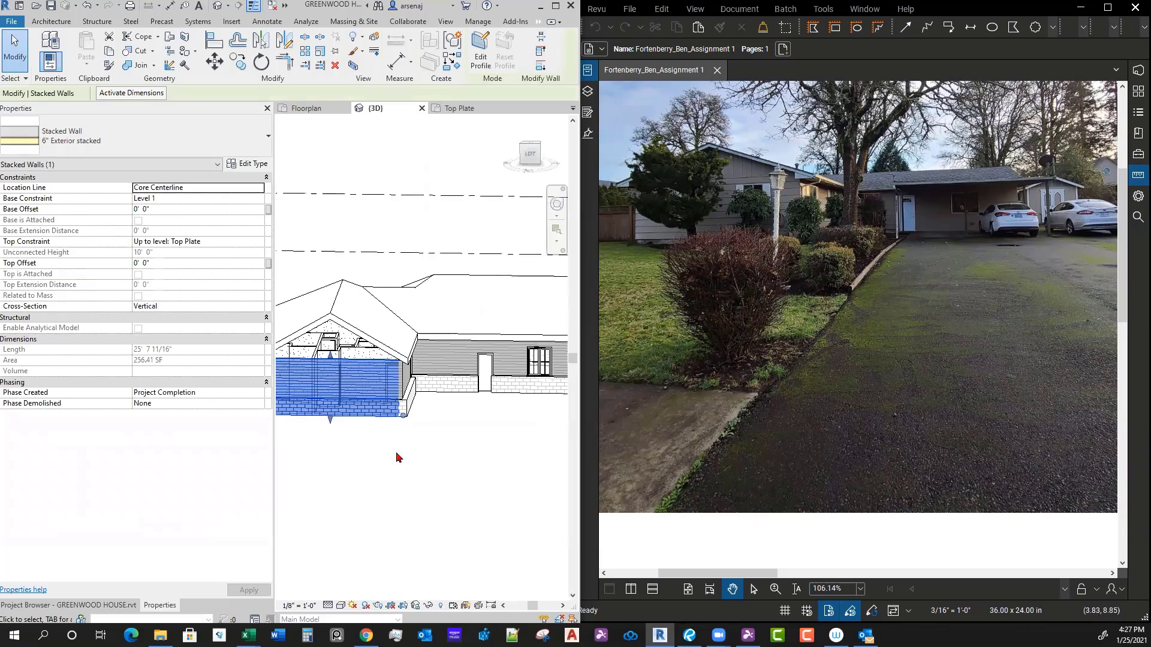
left_click(409, 389)
left_click(550, 428)
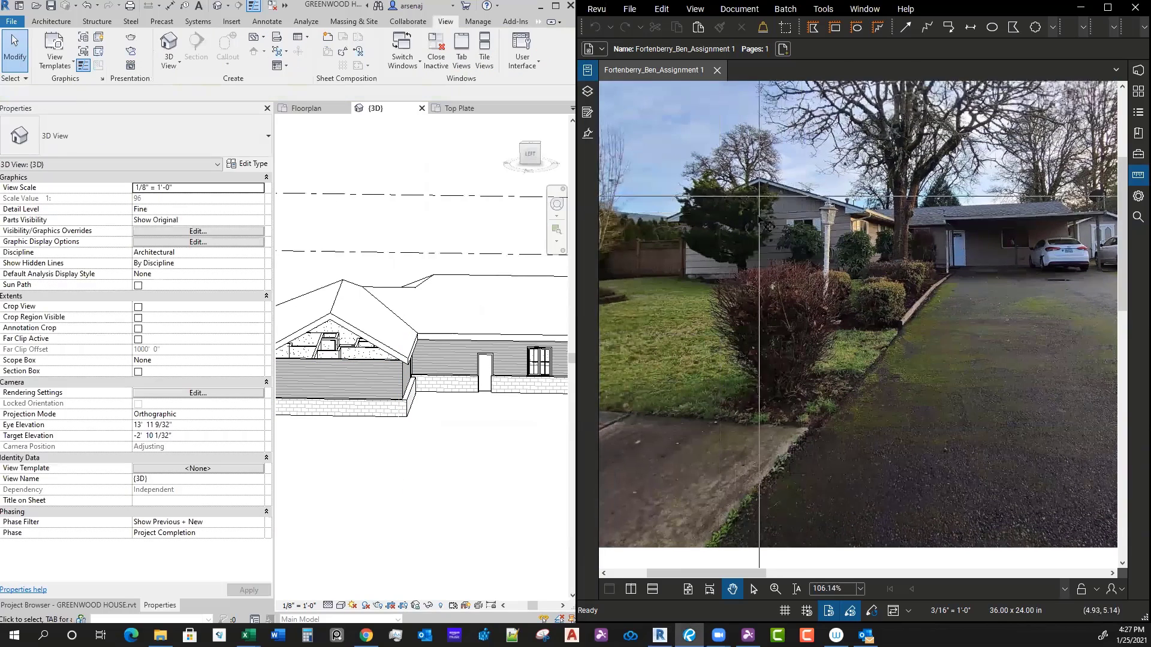
Step: Attach the top of the exterior stacked wall below the short wing's open gable to the roof
left_click(372, 371)
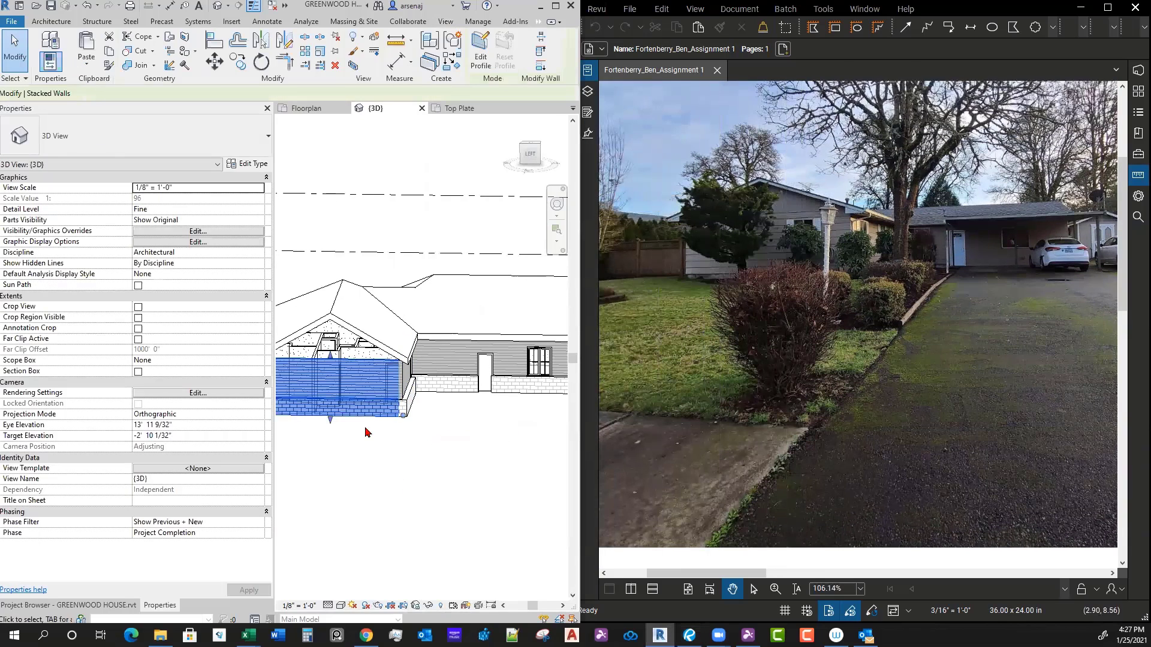
middle_click_drag(362, 400, 406, 414)
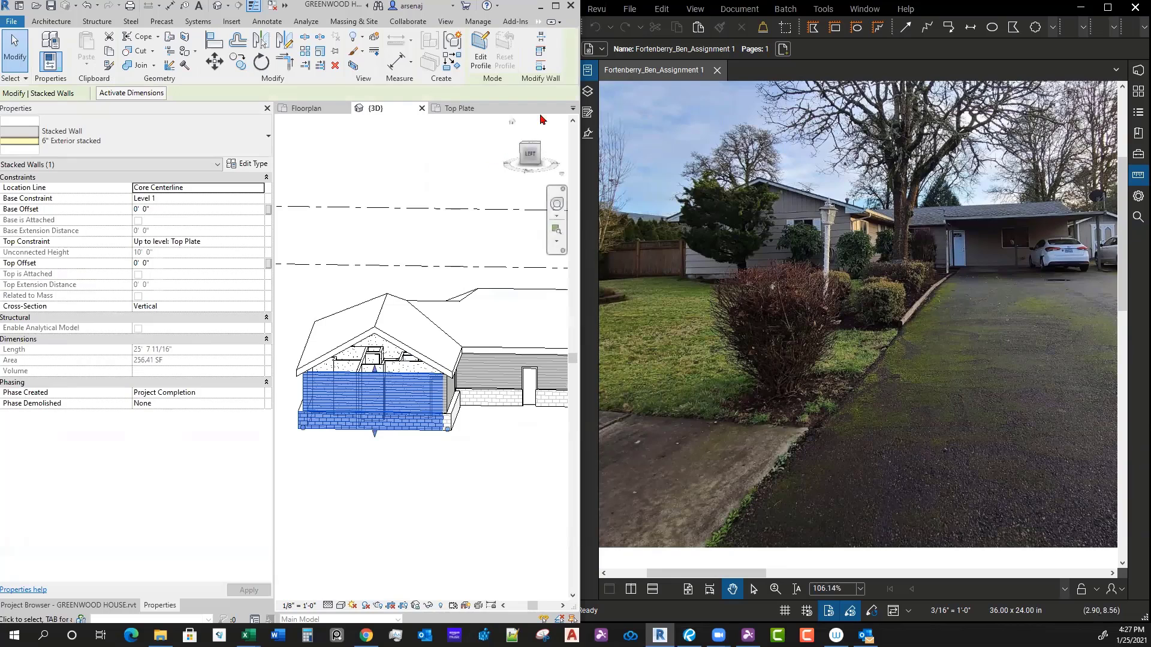
left_click(556, 5)
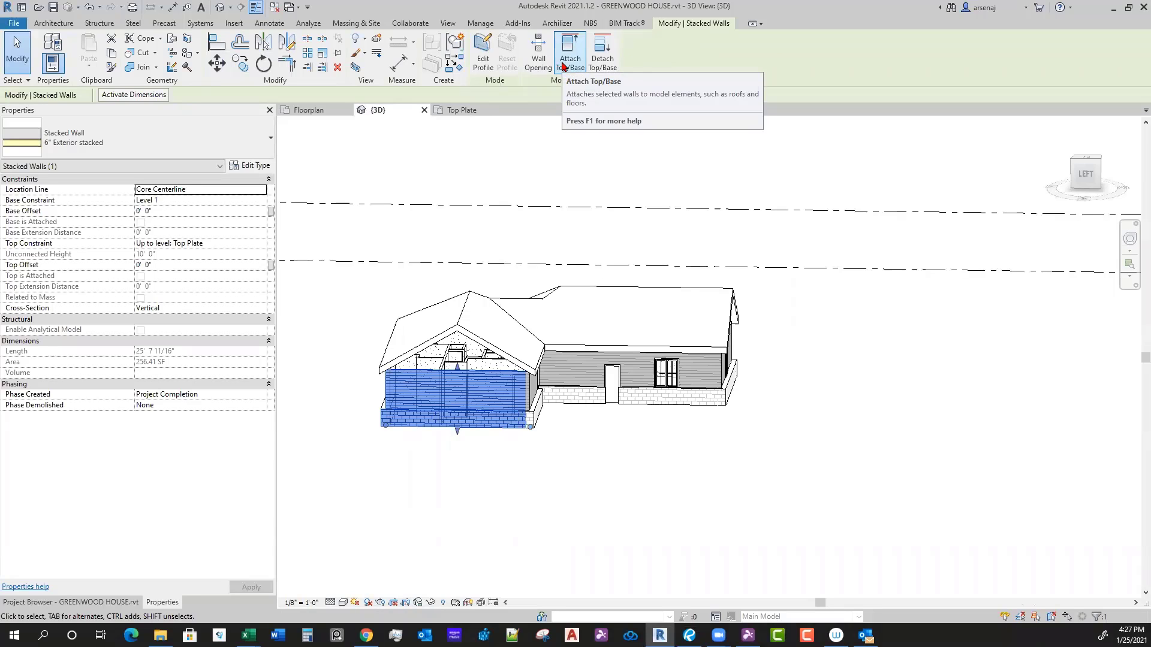
left_click(563, 66)
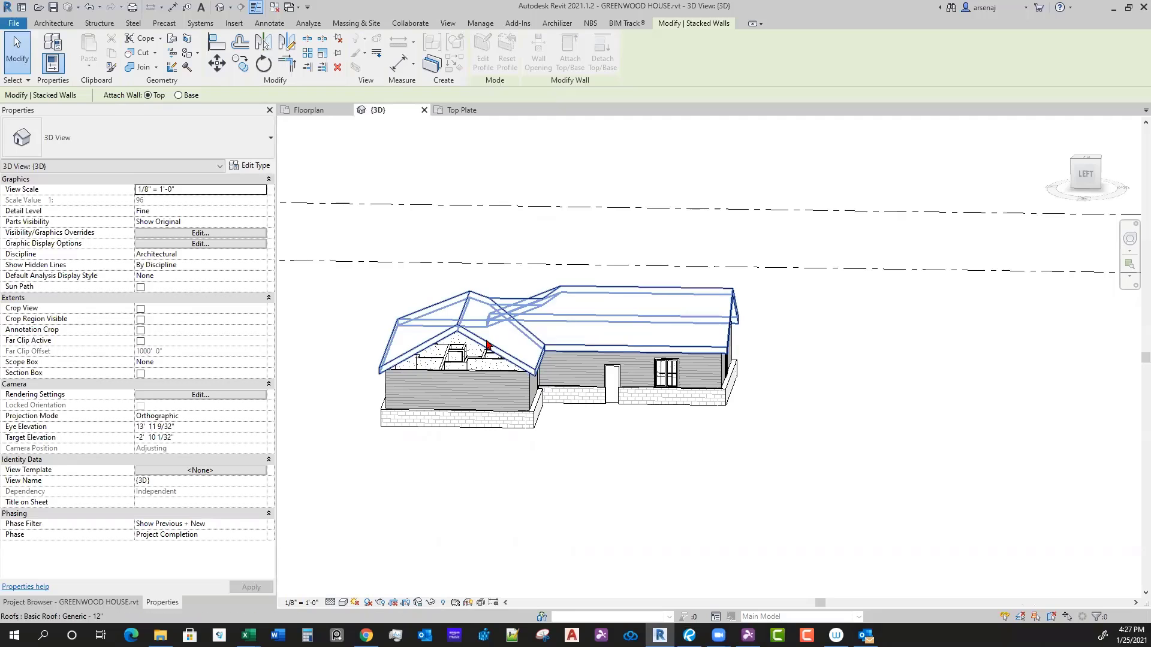
middle_click_drag(516, 241, 533, 264)
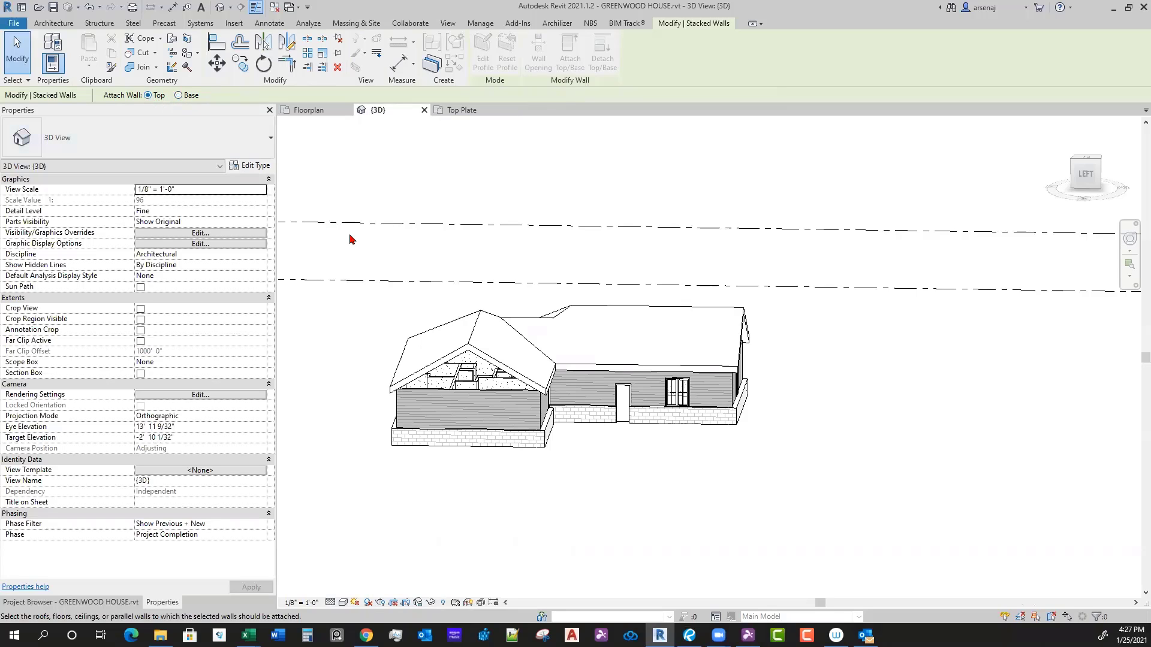
scroll(452, 379, "up", 3)
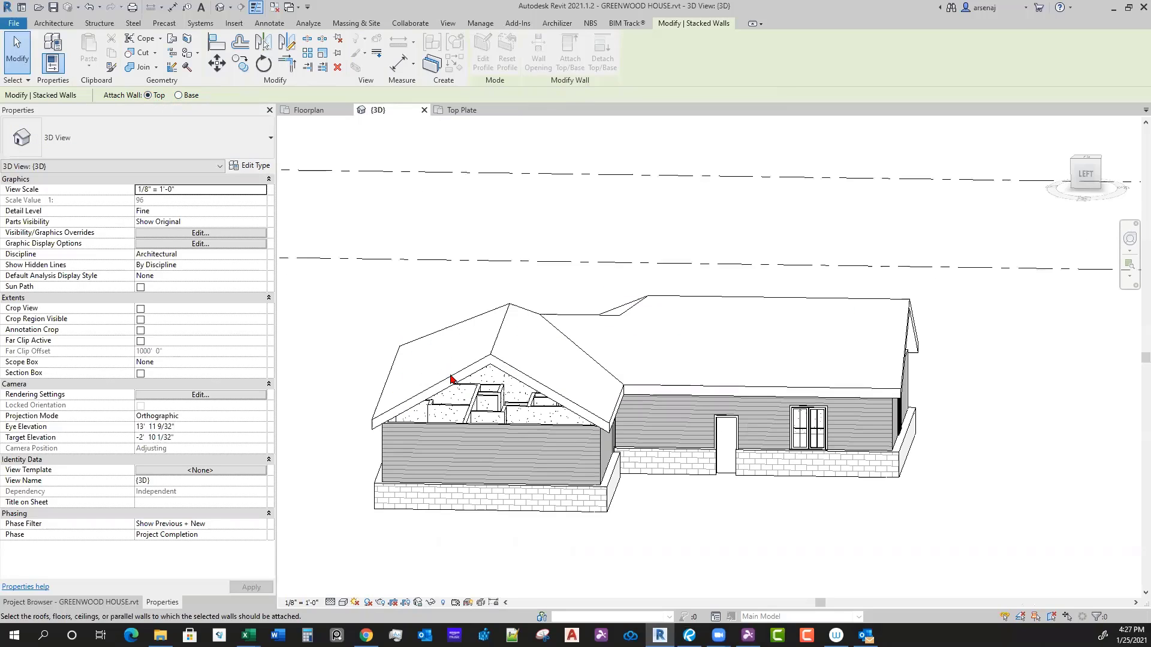
left_click(460, 386)
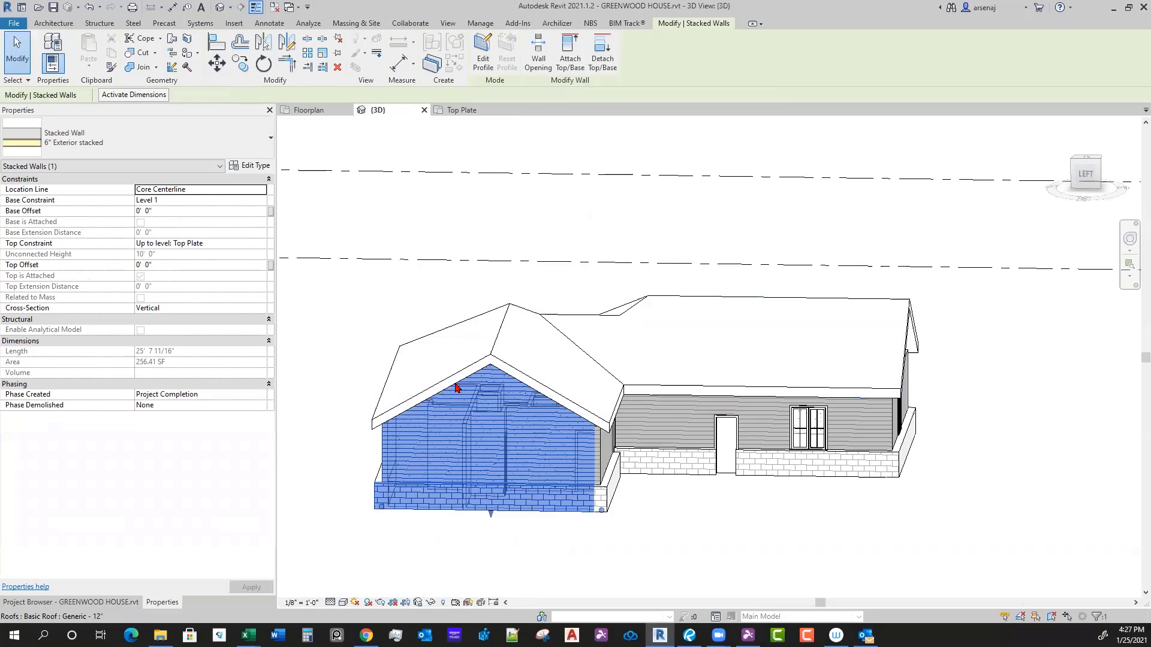
left_click(700, 516)
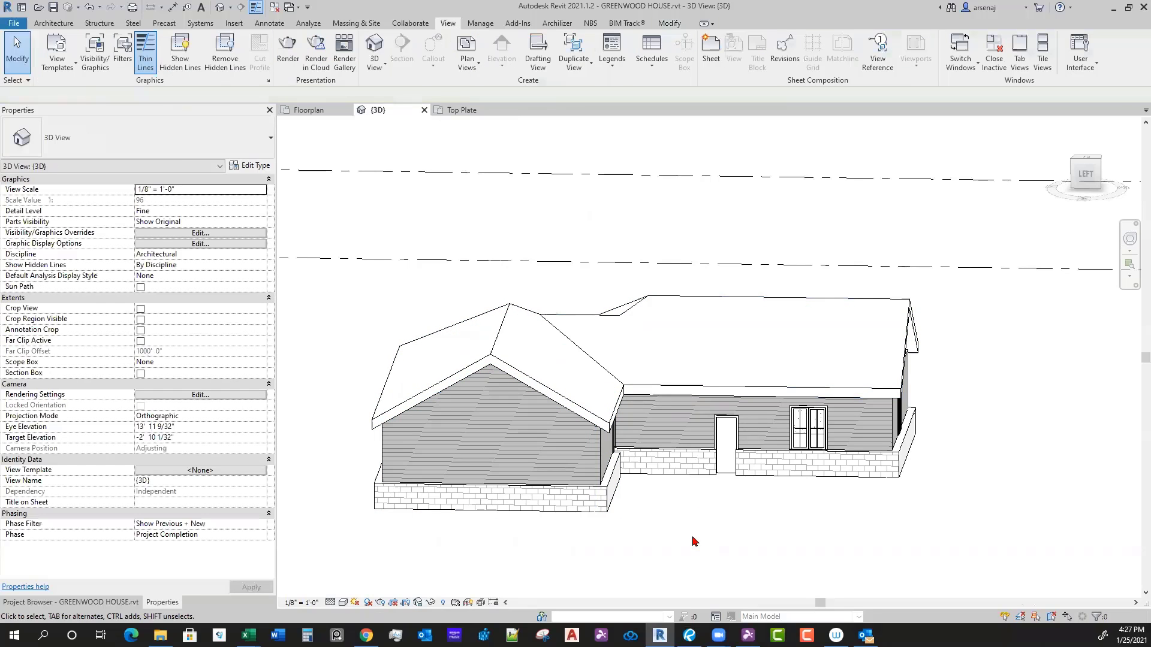
Step: Attach the top of the short wing's side wall at the inside corner, next to the gable wall, to the roof
middle_click_drag(694, 541, 626, 440, "shift")
left_click(619, 435)
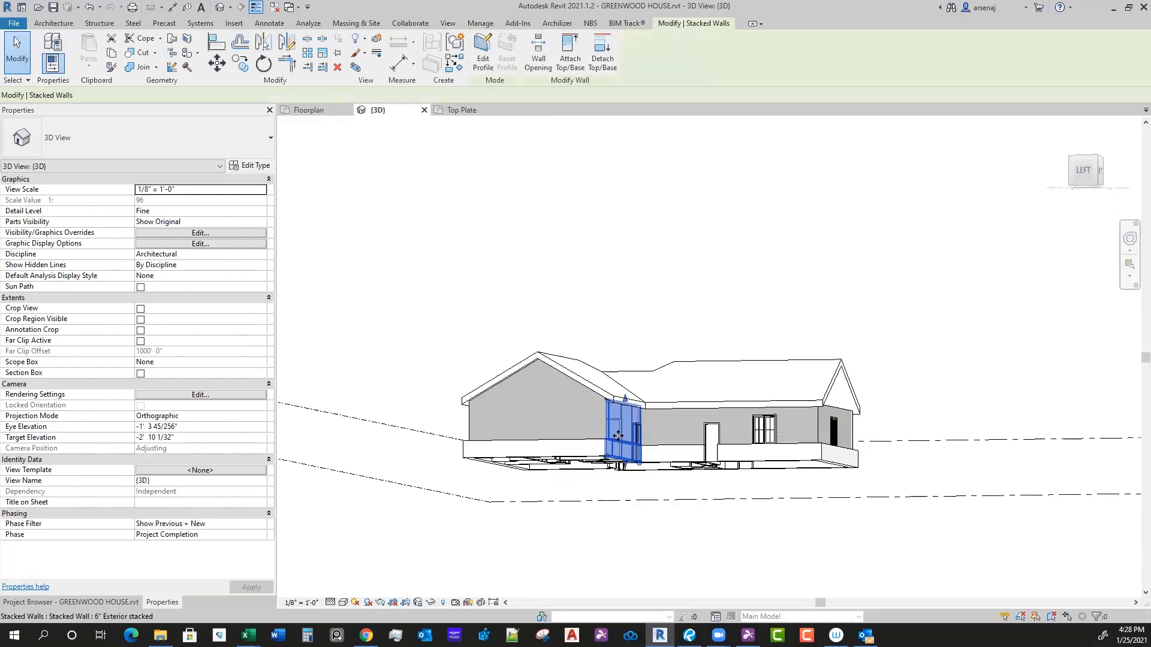
scroll(618, 436, "up", 5)
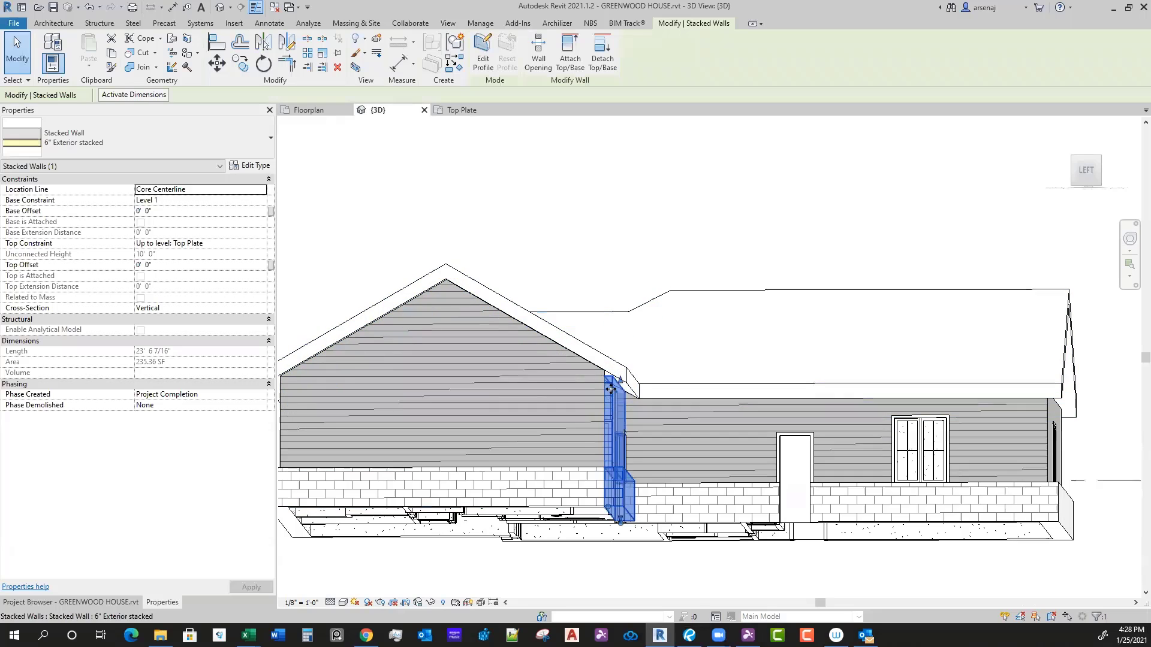
middle_click_drag(618, 418, 668, 482, "shift")
scroll(627, 416, "up", 3)
scroll(627, 415, "down", 1)
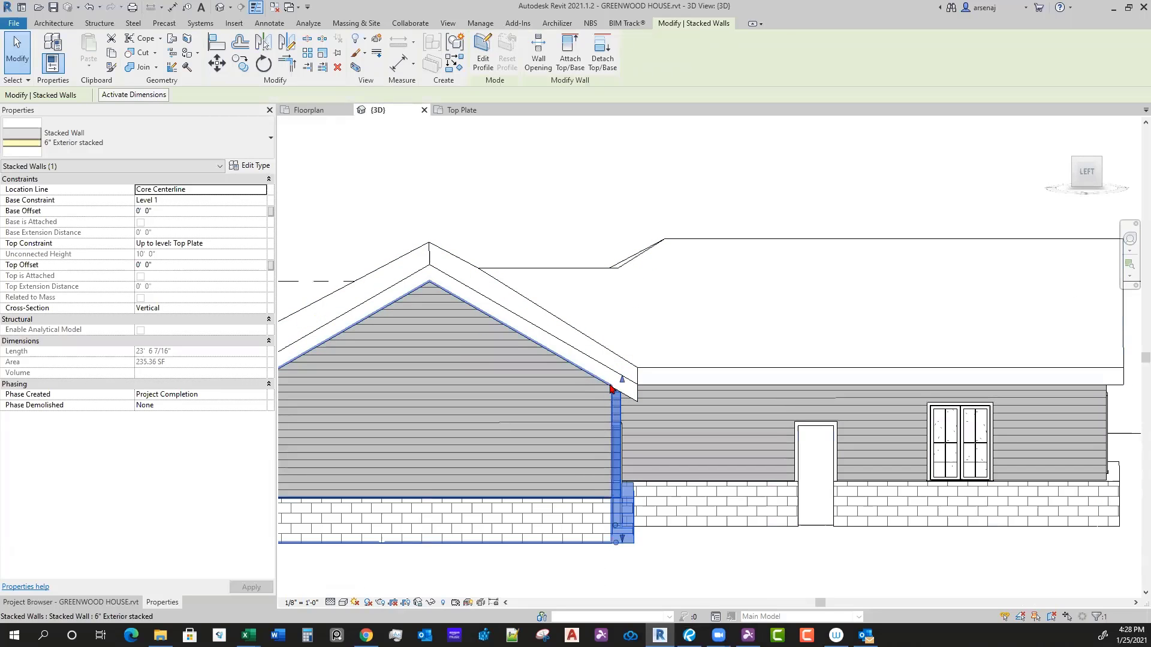
scroll(659, 449, "down", 2)
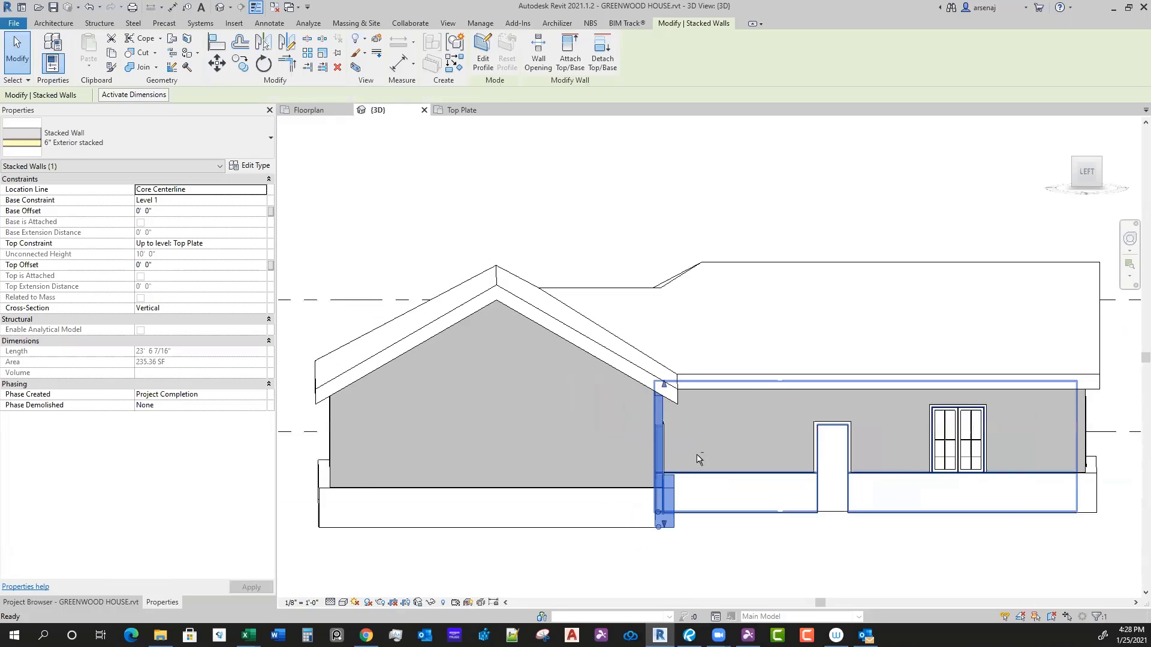
middle_click_drag(693, 469, 689, 455, "shift")
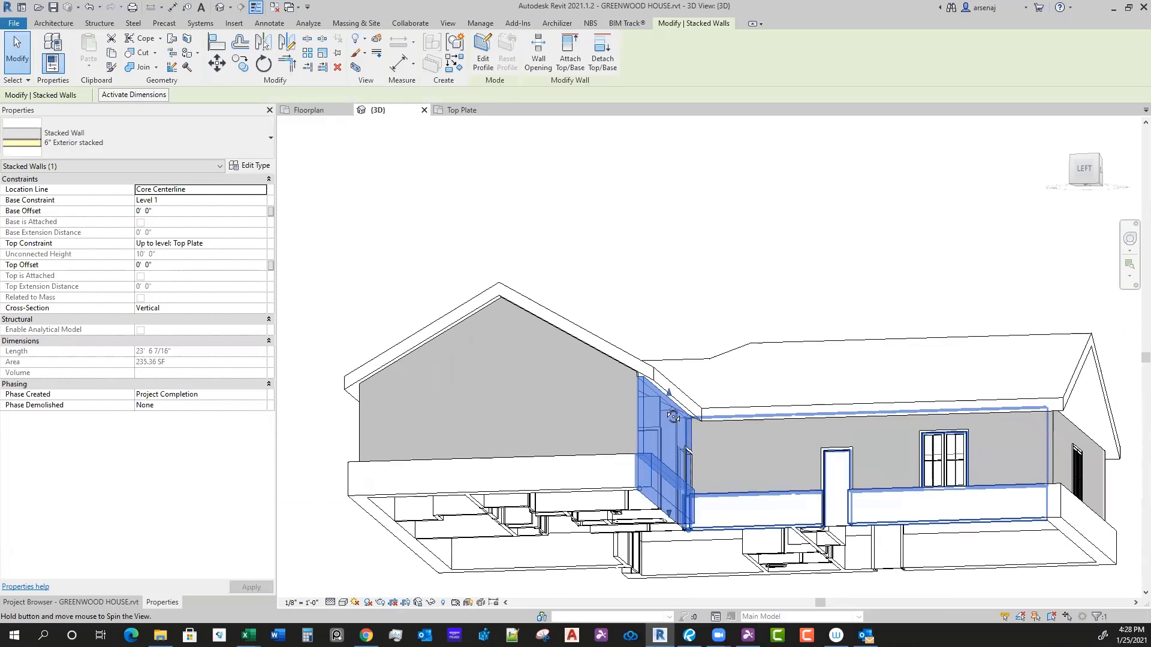
scroll(665, 461, "up", 4)
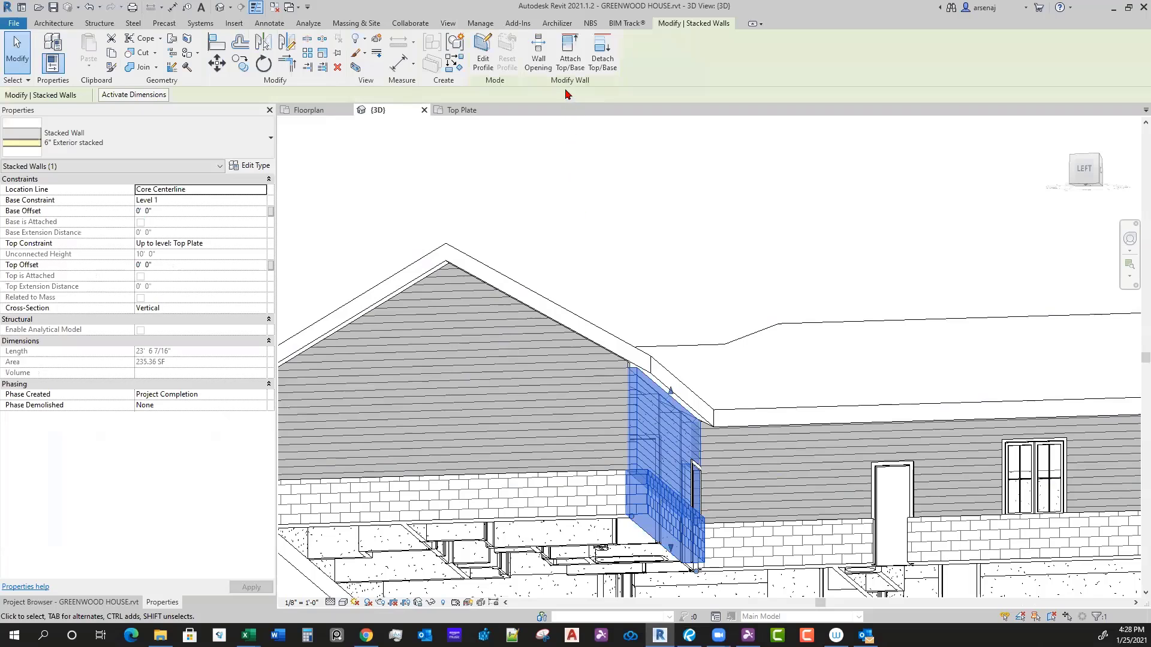
left_click(565, 63)
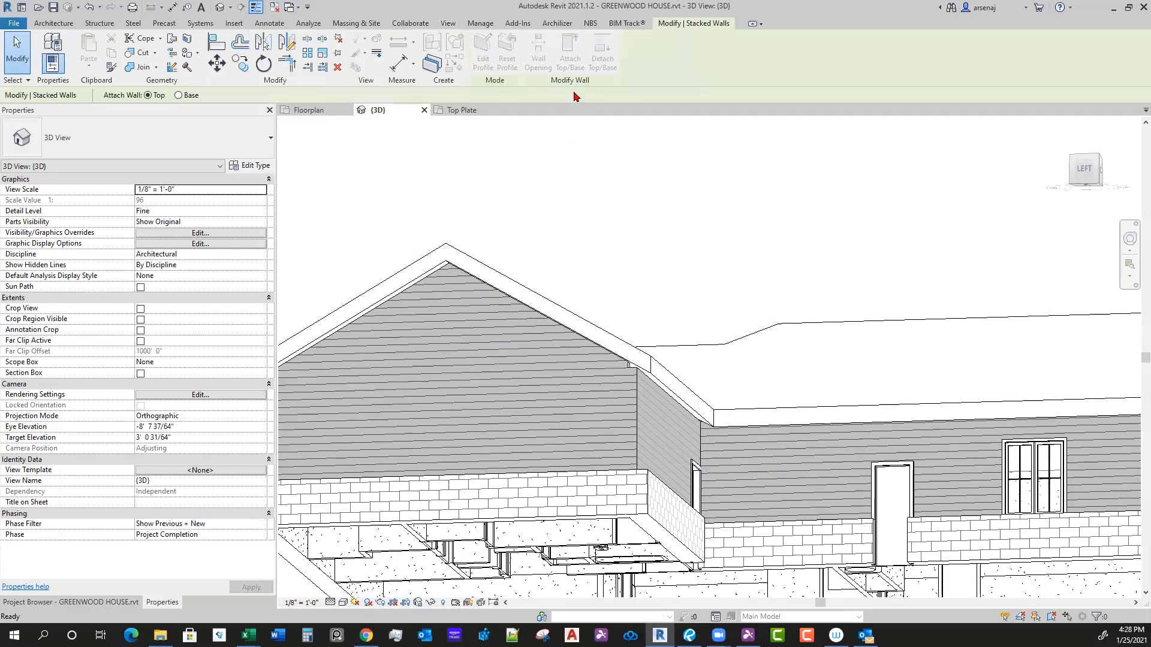
left_click(650, 363)
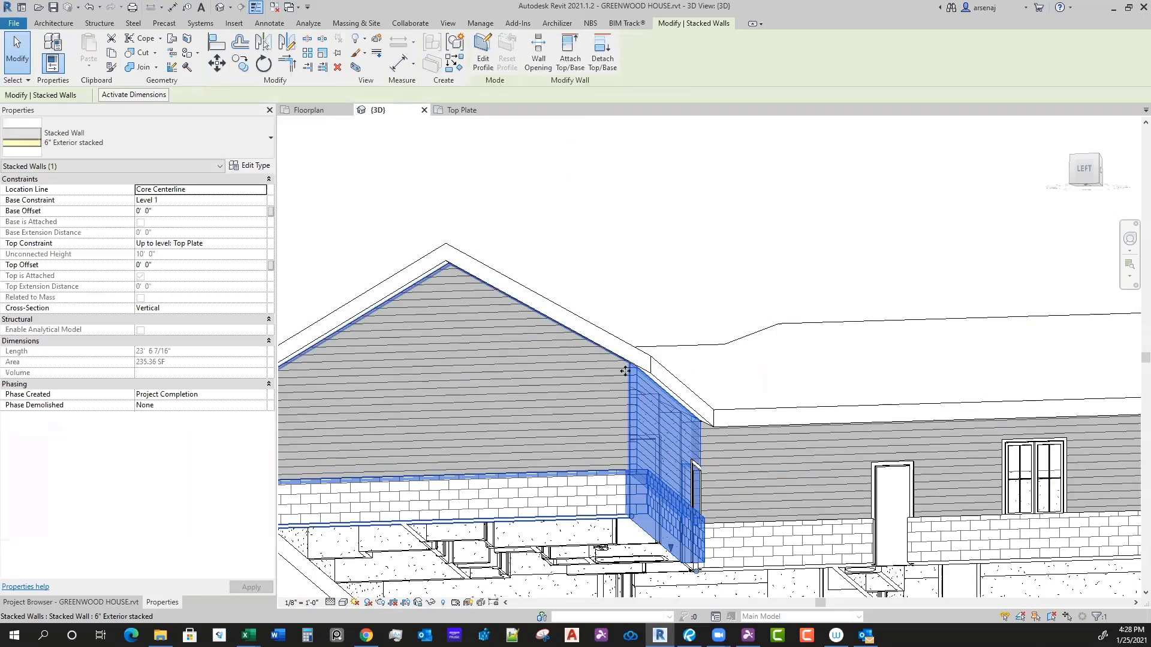
key("Escape")
Step: Try attaching the long wing's gable end wall with the window using the Base option of Attach Top/Base
scroll(633, 388, "down", 5)
middle_click_drag(634, 390, 667, 416, "shift")
scroll(679, 429, "up", 3)
scroll(682, 440, "down", 4)
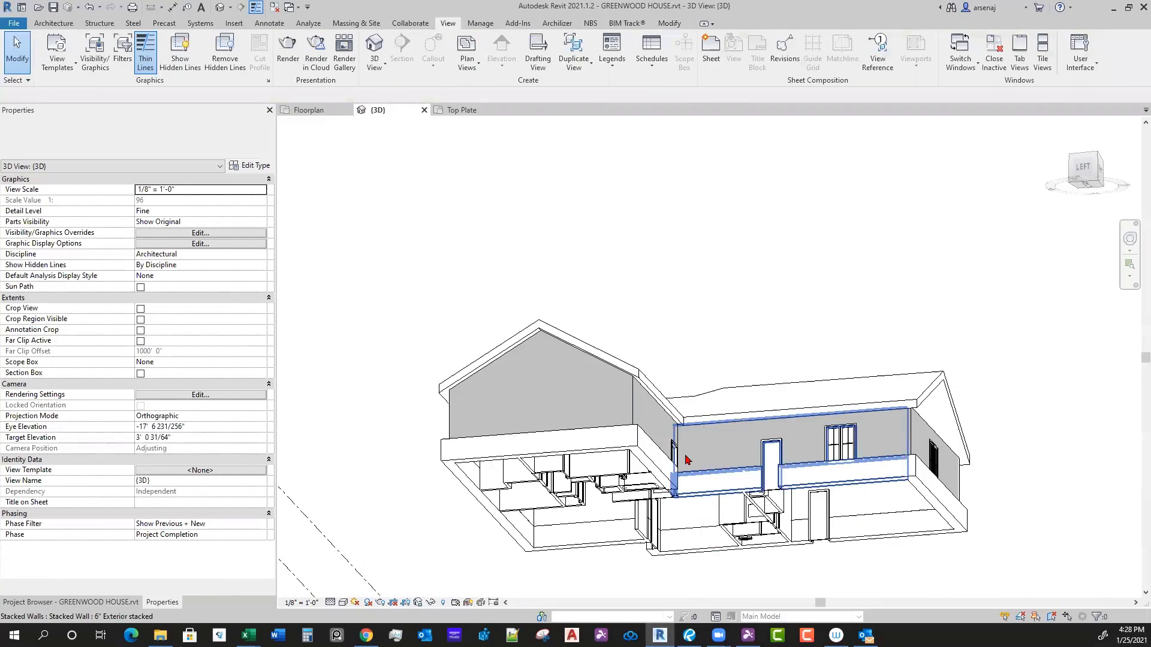
middle_click_drag(687, 462, 780, 507, "shift")
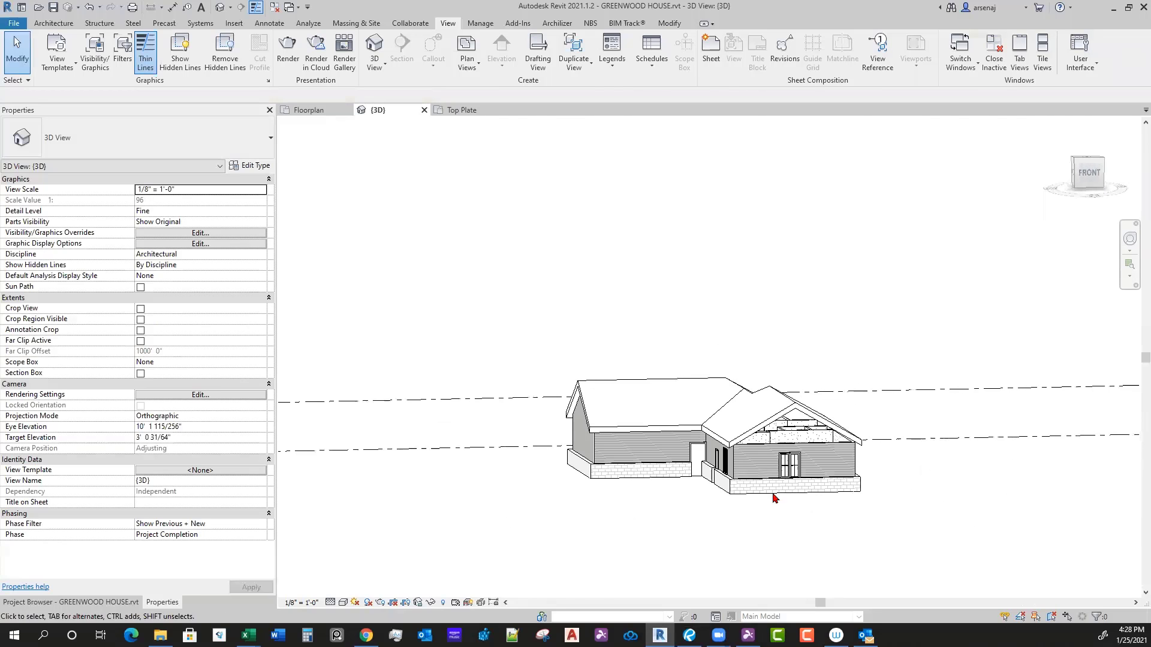
left_click(762, 456)
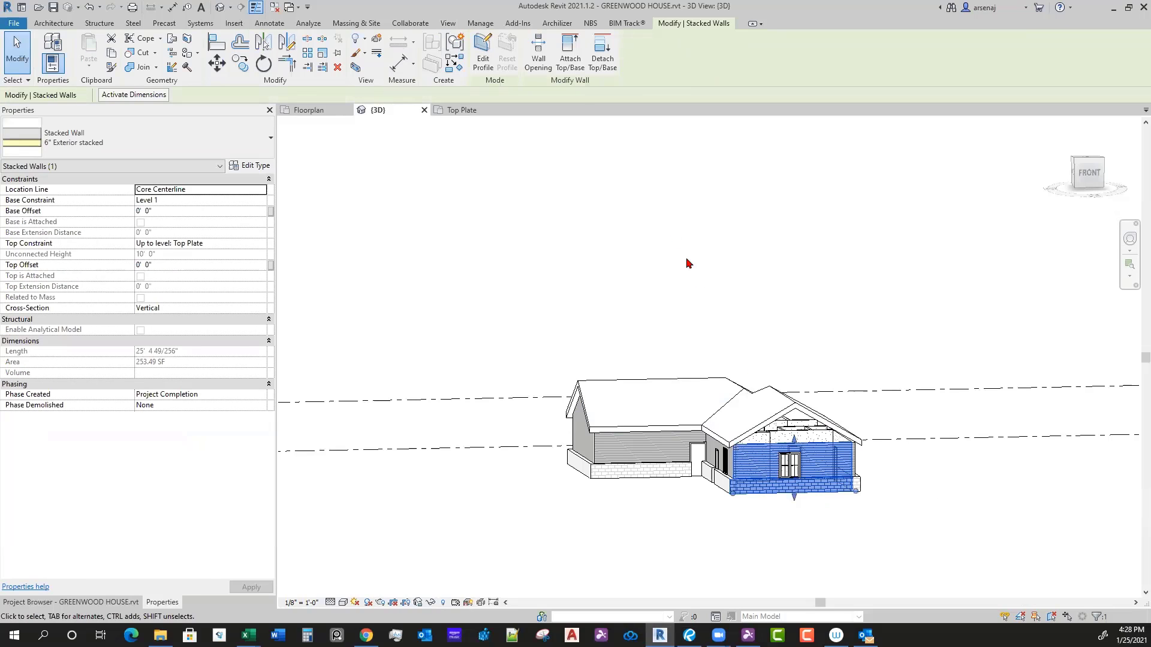
left_click(569, 61)
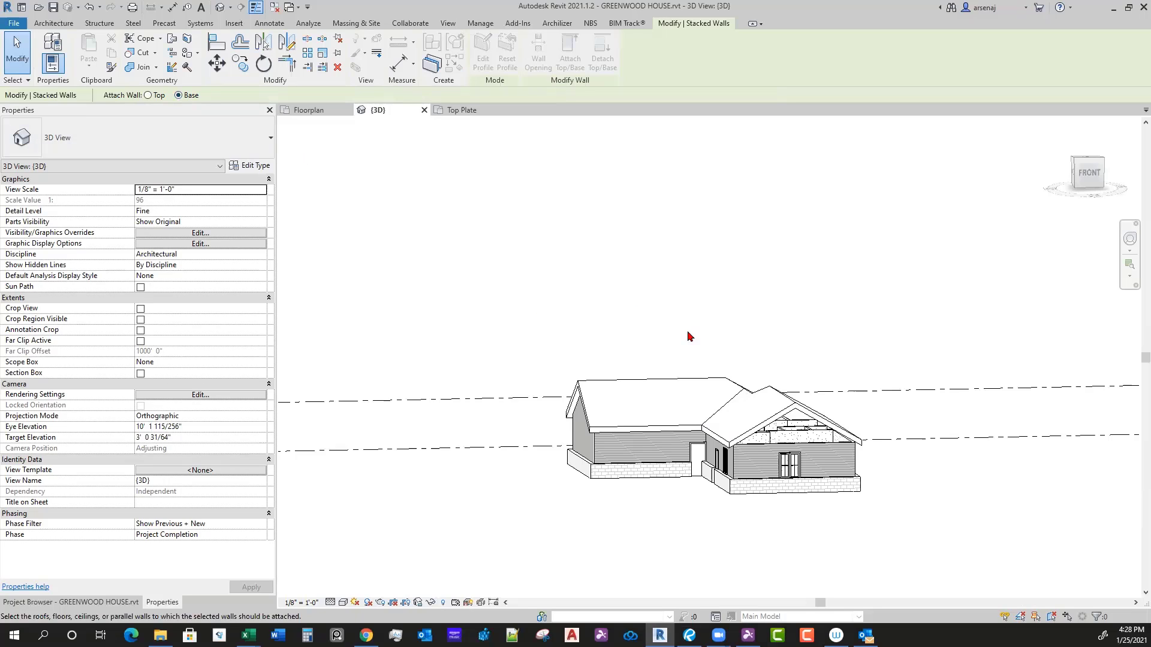
left_click(780, 493)
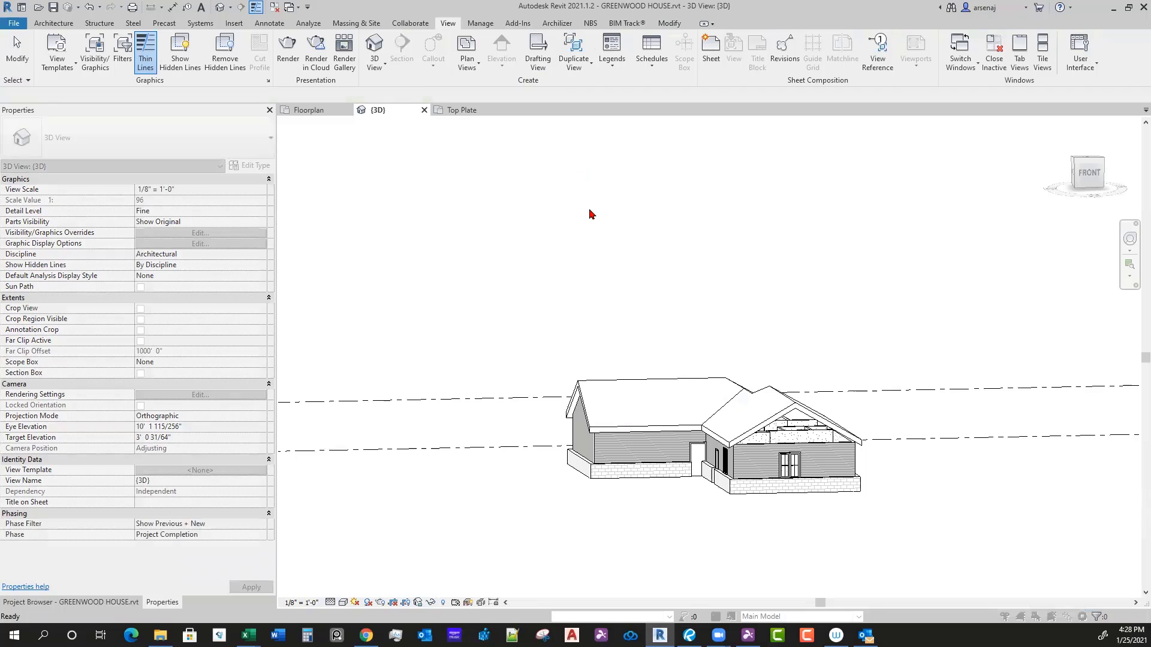
Step: Attach the top of the long wing's gable end wall with the window to the roof
left_click(773, 443)
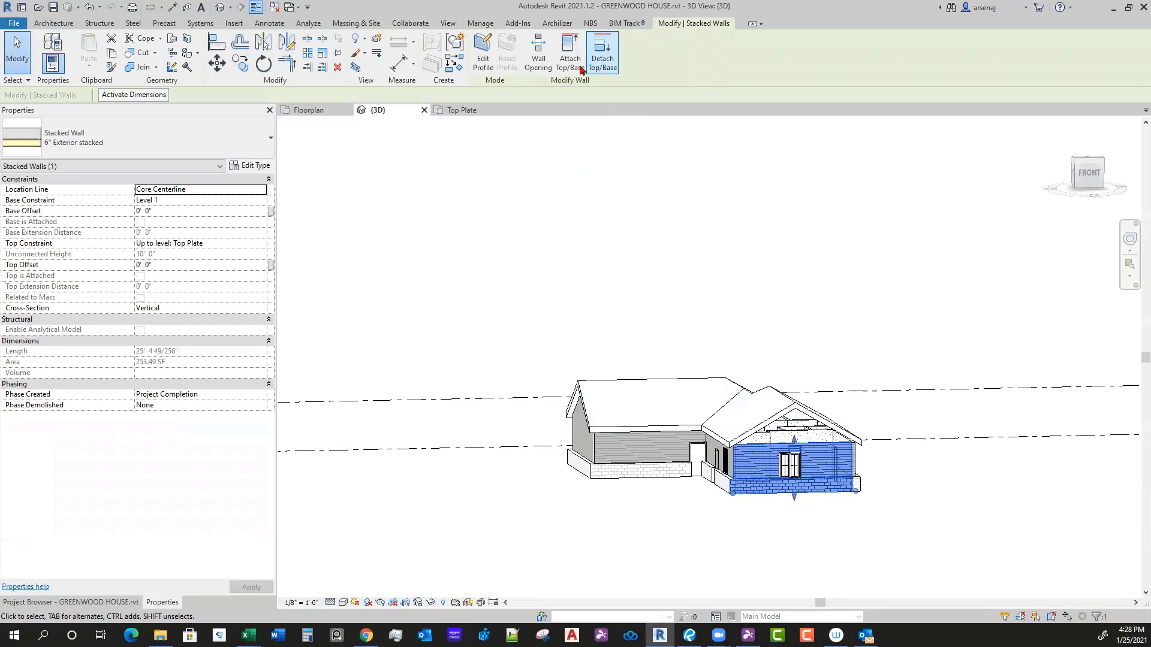
left_click(560, 63)
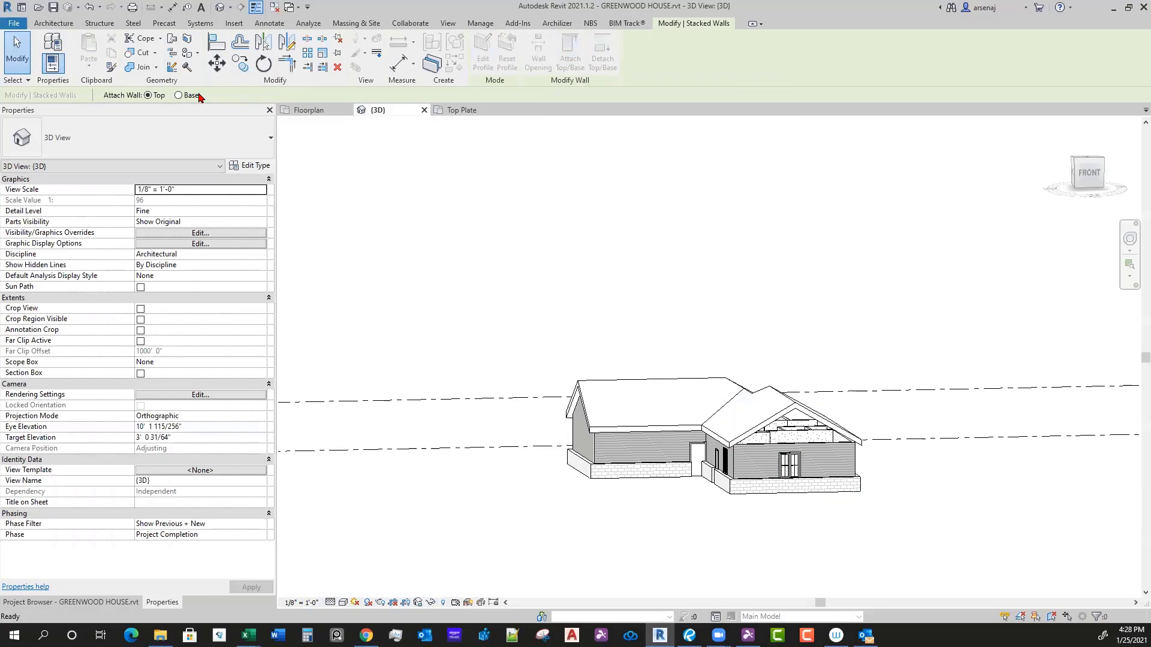
left_click(749, 393)
middle_click_drag(822, 532, 818, 483, "shift")
scroll(836, 472, "up", 3)
key("Escape")
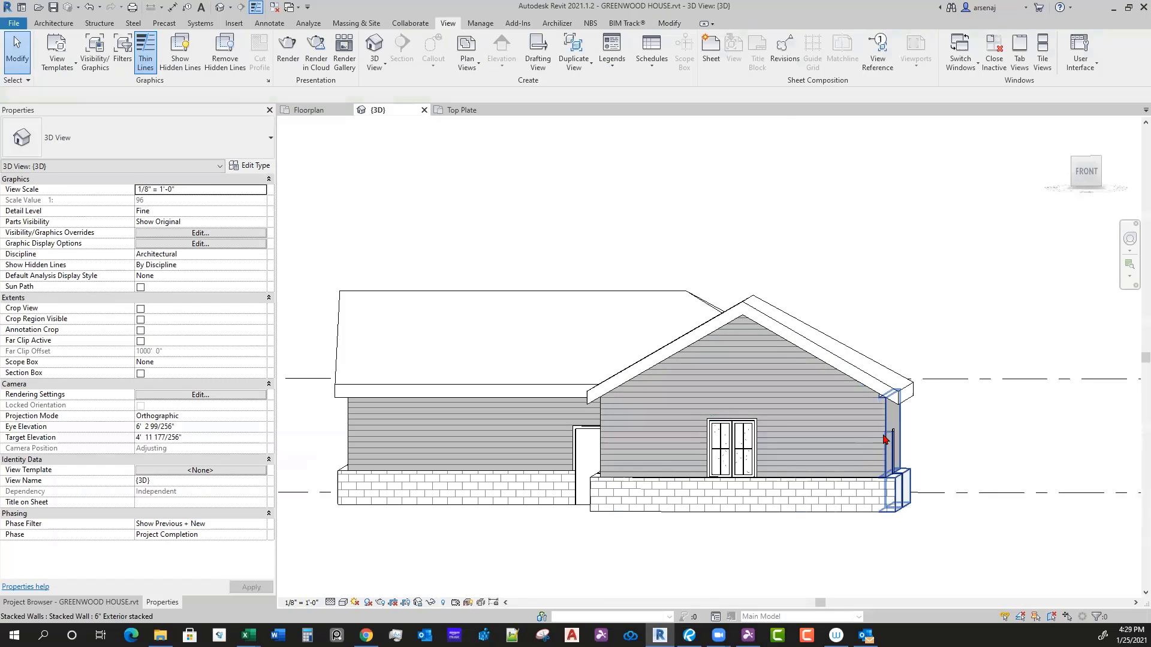
Step: Attach the top of the stacked side wall around the corner from the long wing's windowed gable end to the roof
left_click(887, 448)
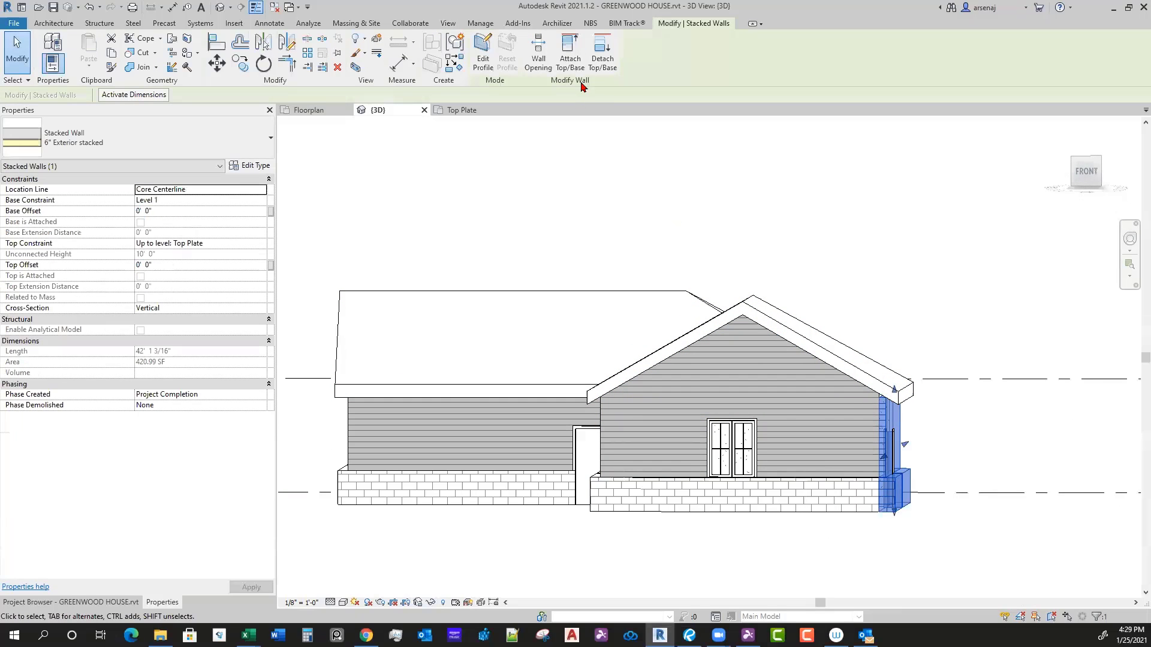
left_click(572, 60)
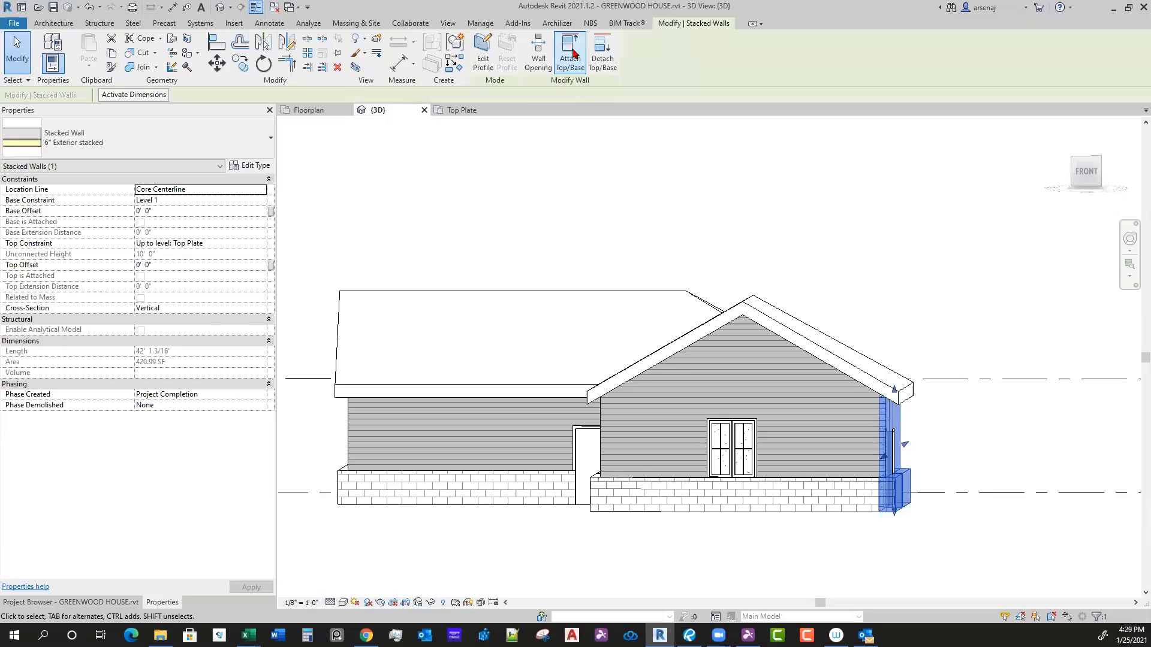
left_click(817, 343)
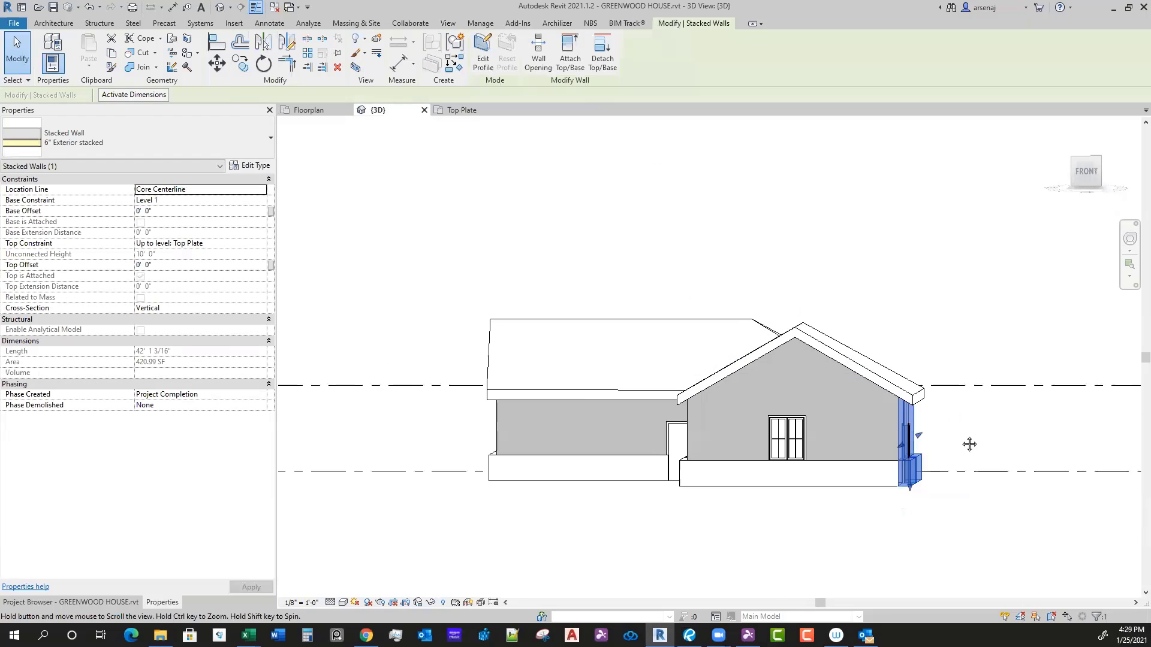
middle_click_drag(968, 442, 970, 467, "shift")
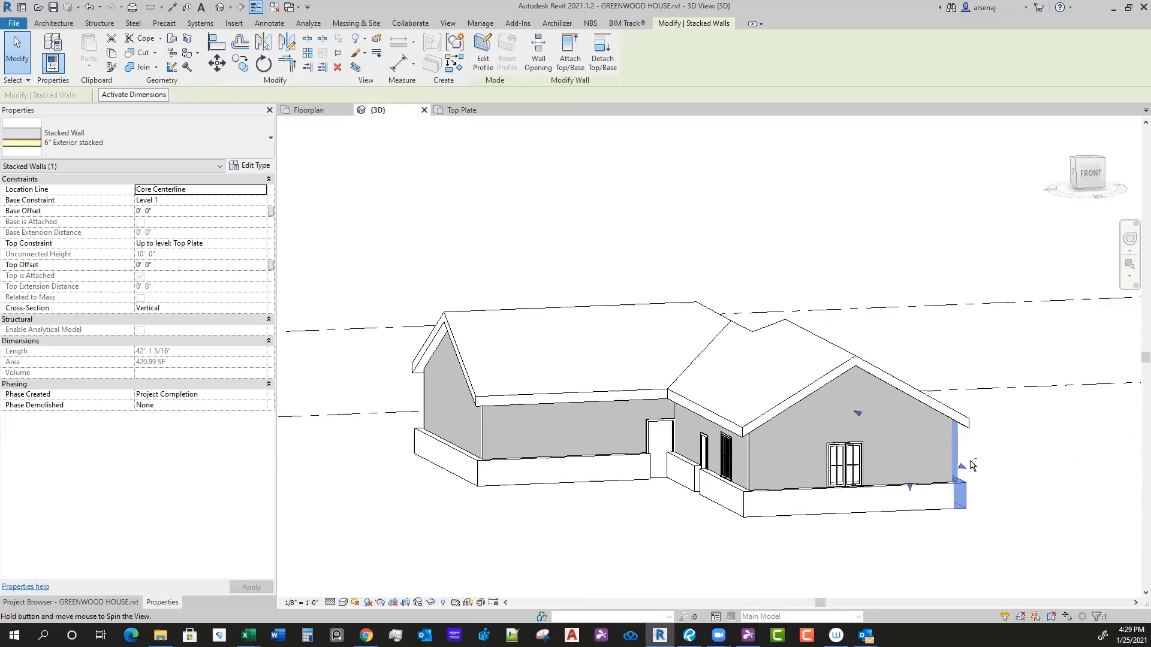
key("Escape")
middle_click_drag(741, 507, 904, 490, "shift")
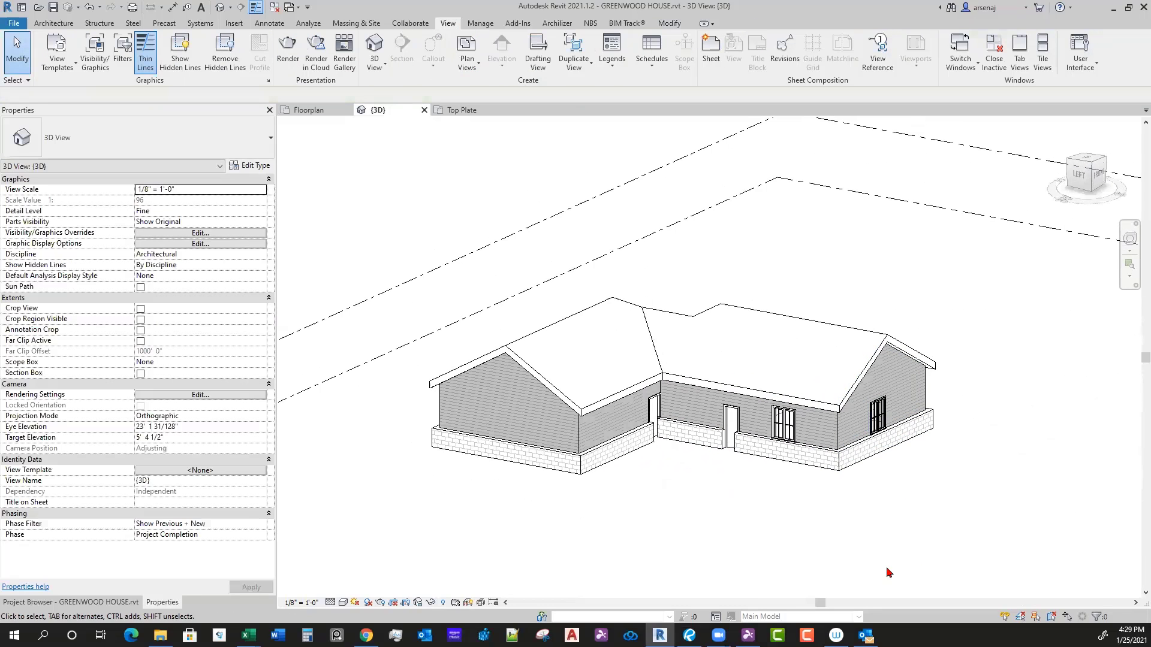
Step: Switch to Revu and examine the carport roof and its supports in the driveway photo, then return to Revit
left_click(689, 634)
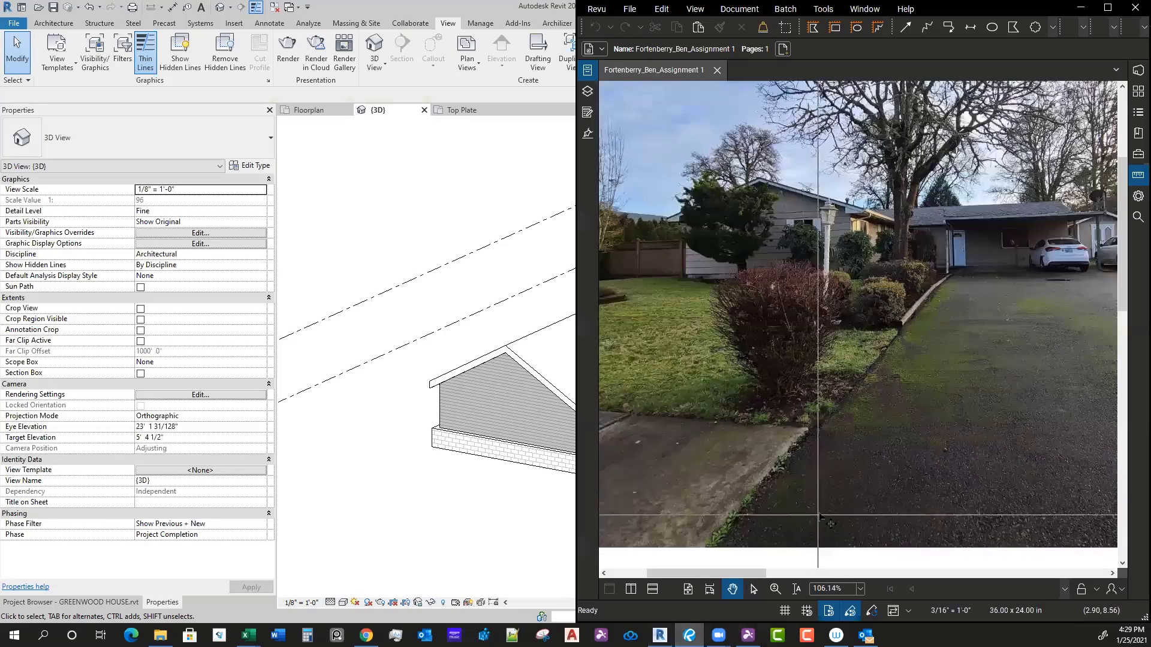
scroll(872, 484, "up", 5)
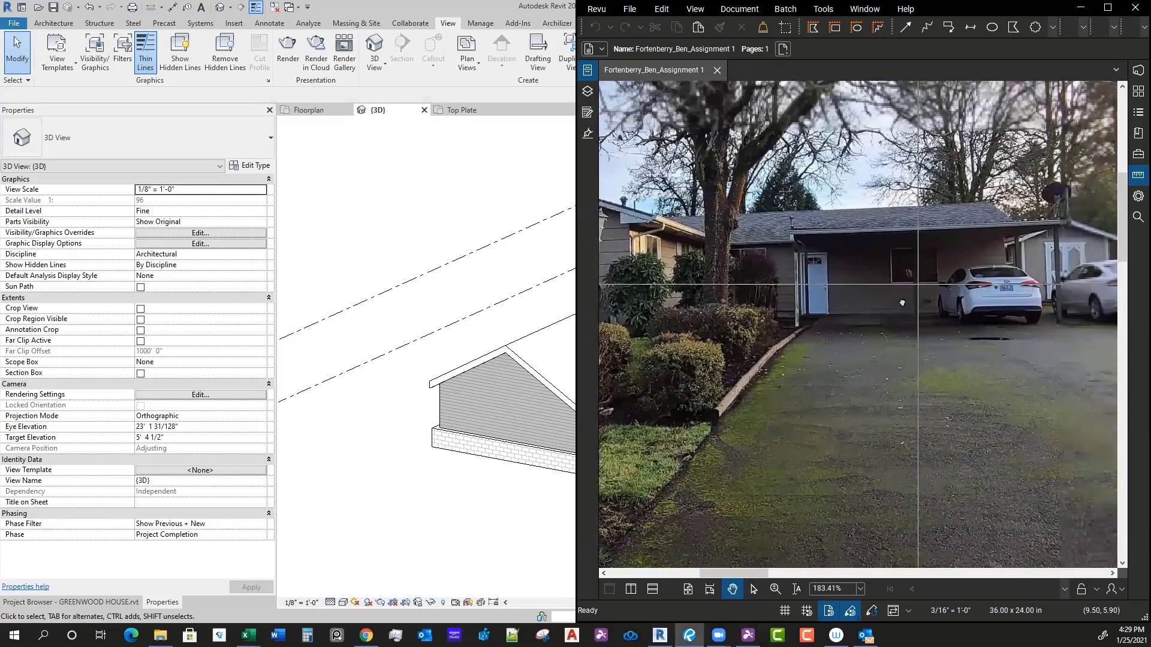
left_click_drag(952, 302, 938, 334)
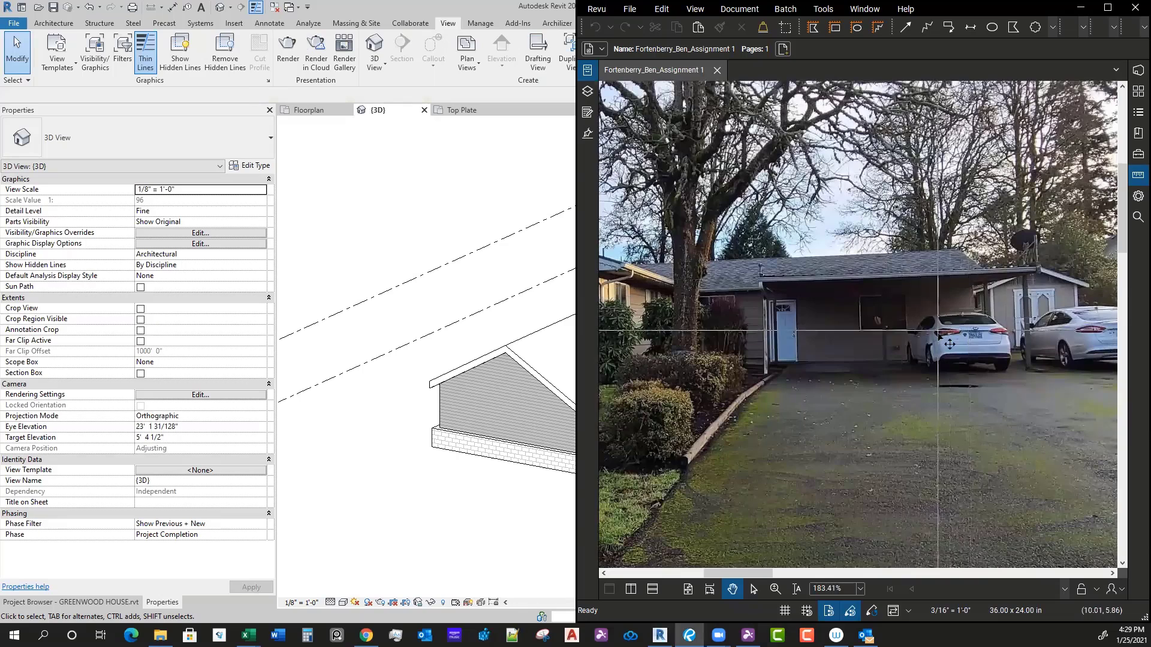
left_click(520, 498)
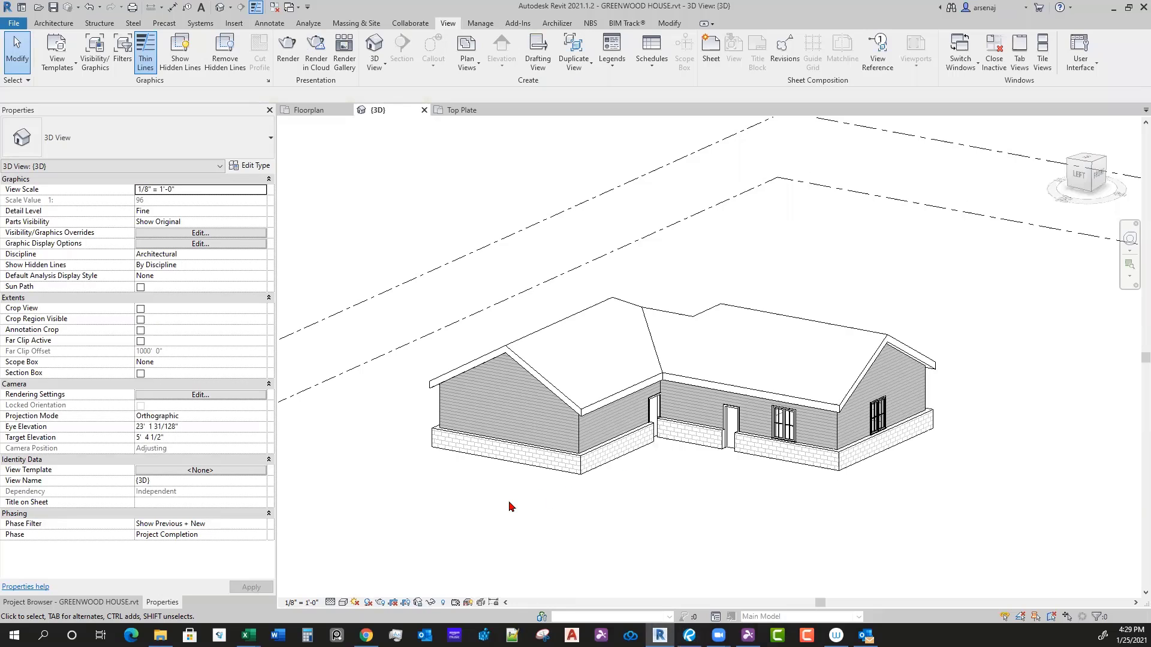
scroll(514, 497, "down", 4)
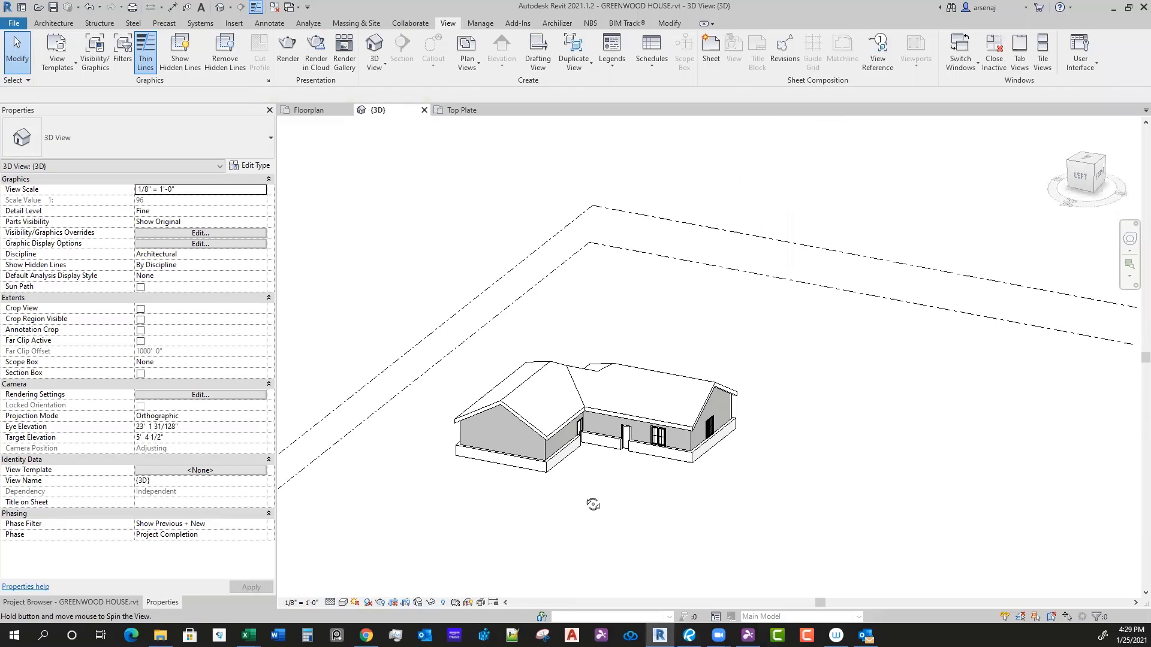
Step: Bring up the Floorplan view, tile all open views, and close the Top Plate view
left_click(314, 110)
middle_click_drag(917, 418, 796, 426)
scroll(681, 429, "up", 2)
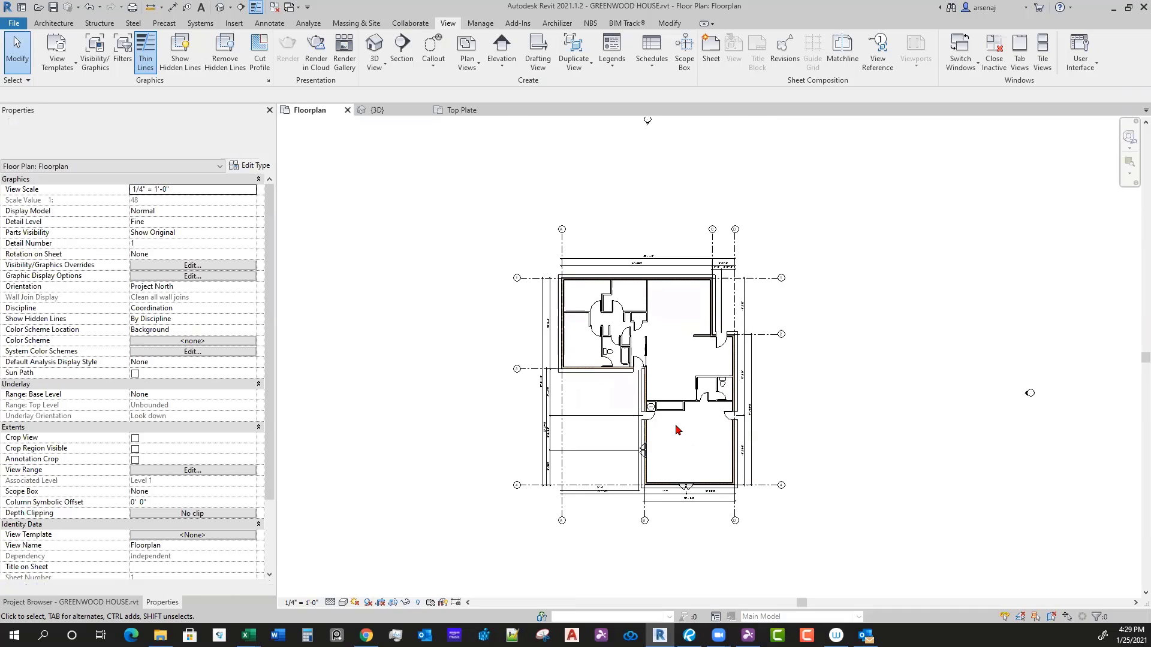
scroll(533, 270, "down", 3)
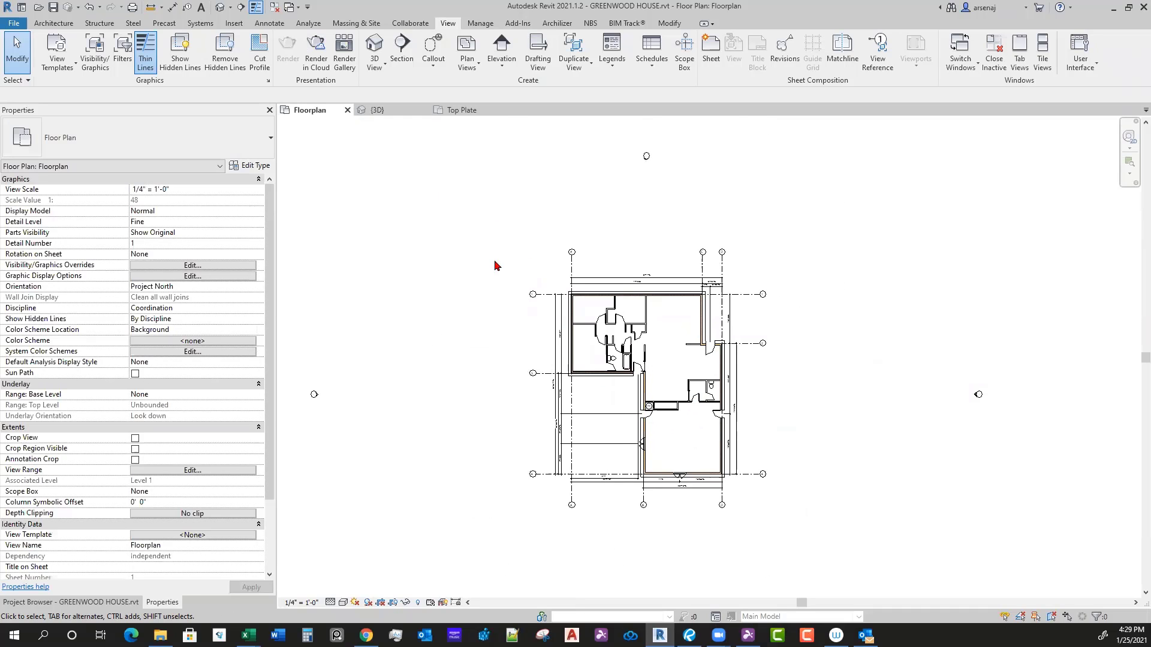
left_click(1042, 59)
scroll(556, 243, "down", 3)
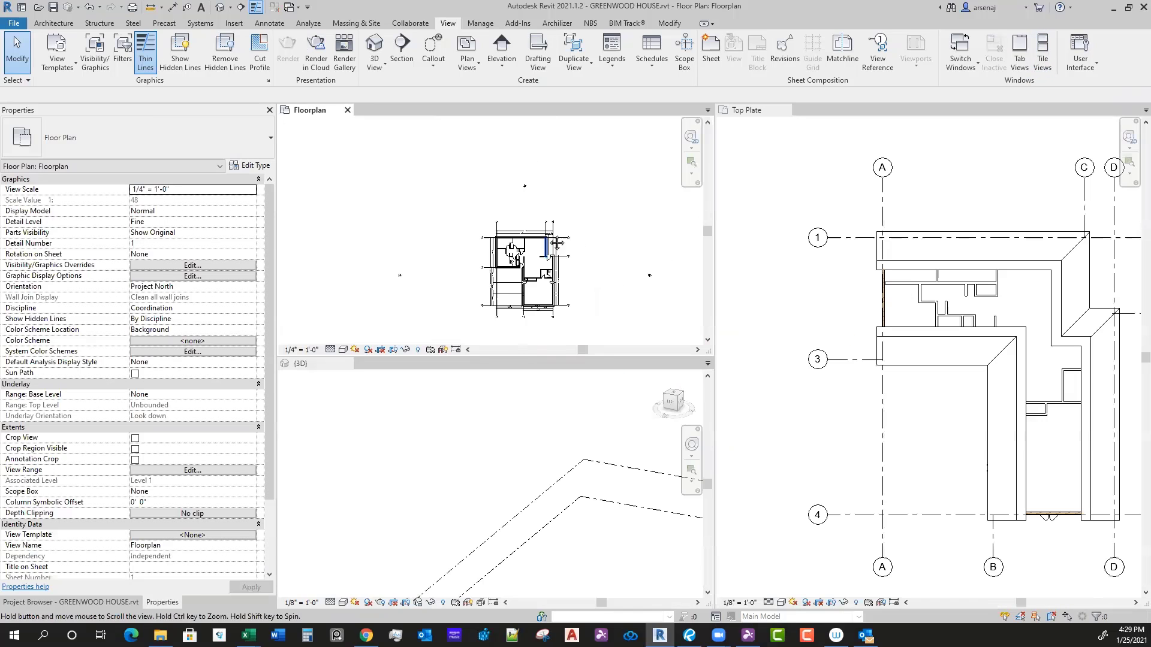
middle_click_drag(557, 243, 560, 219)
middle_click_drag(583, 450, 562, 390)
left_click(747, 439)
scroll(652, 445, "down", 1)
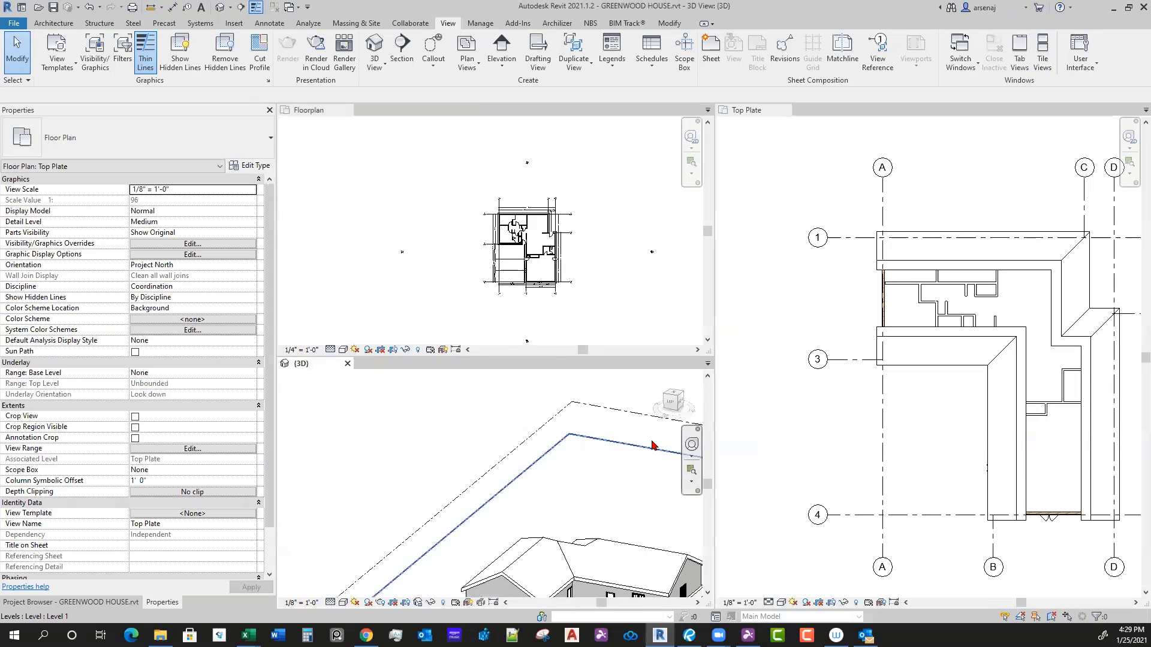
left_click(785, 110)
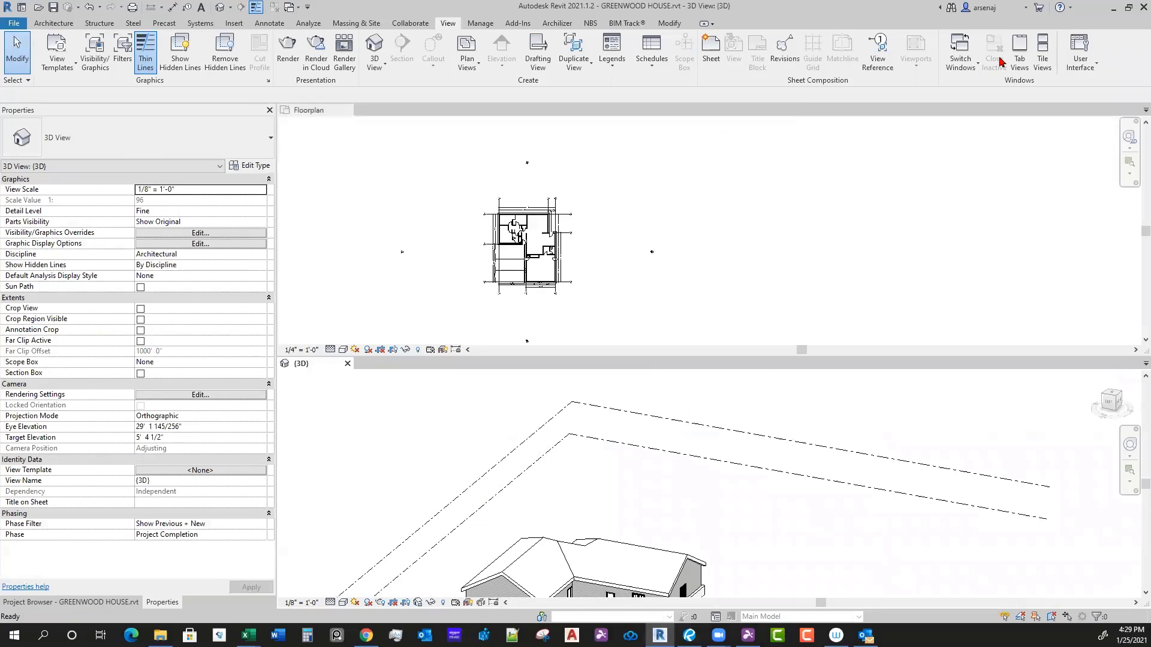
Step: Retile the two remaining views so the 3D view and Floorplan sit side by side
left_click(1019, 58)
left_click(1043, 59)
middle_click_drag(585, 414, 629, 438)
scroll(839, 390, "down", 1)
middle_click_drag(905, 375, 870, 408)
scroll(887, 371, "up", 3)
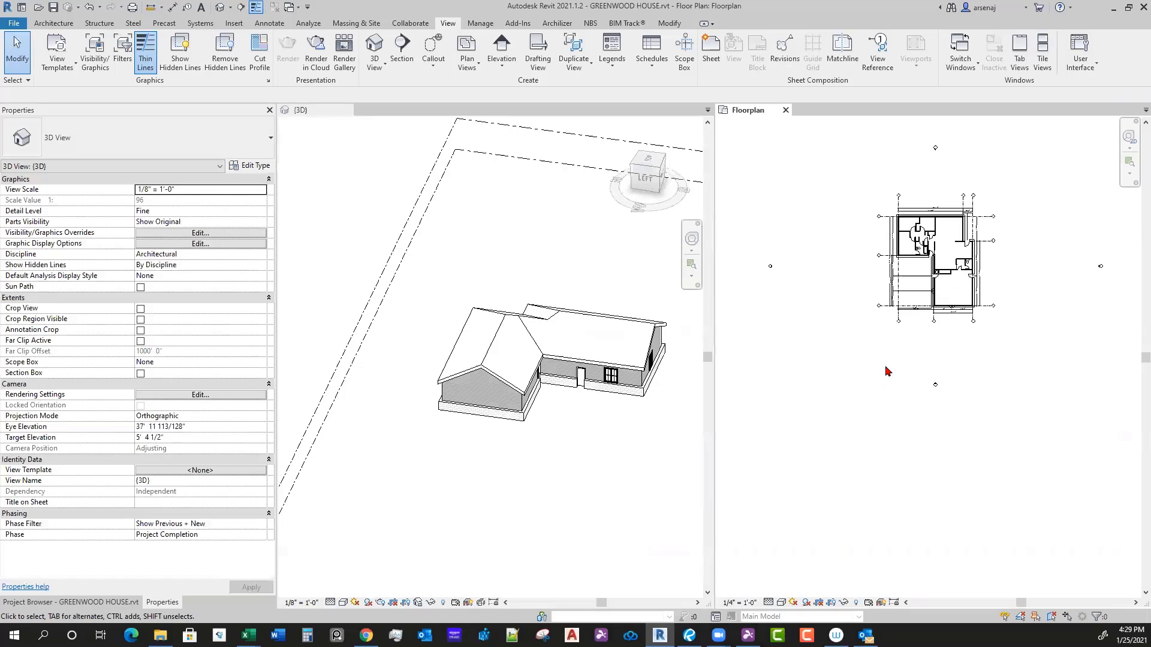
scroll(882, 378, "up", 2)
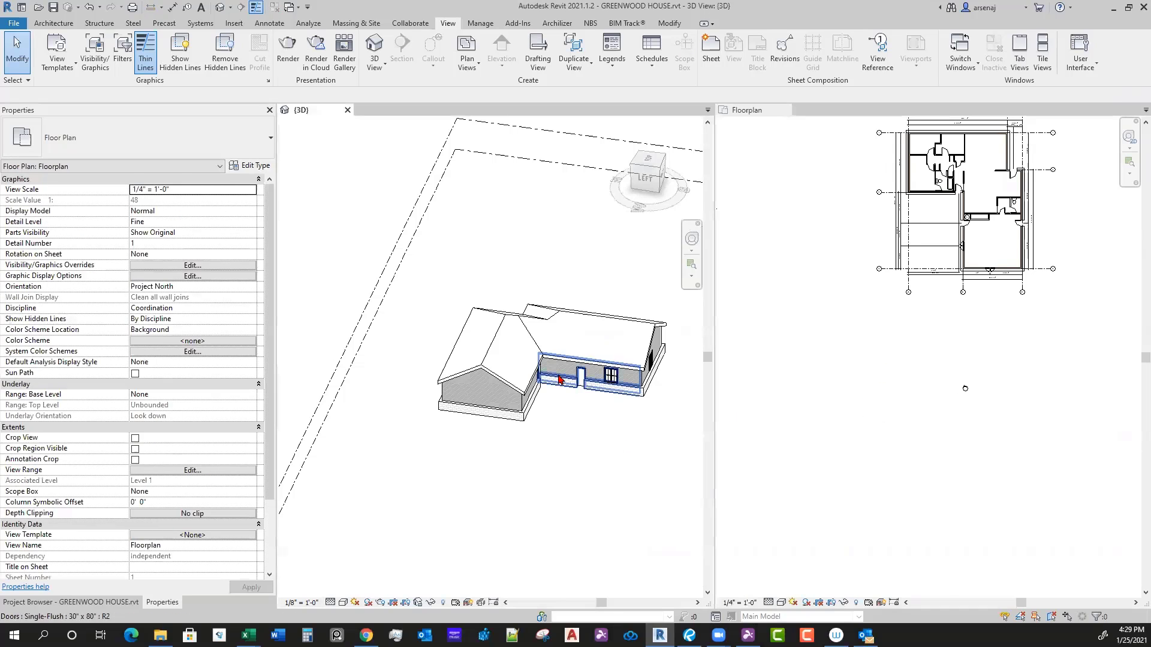
left_click(623, 446)
scroll(893, 389, "up", 3)
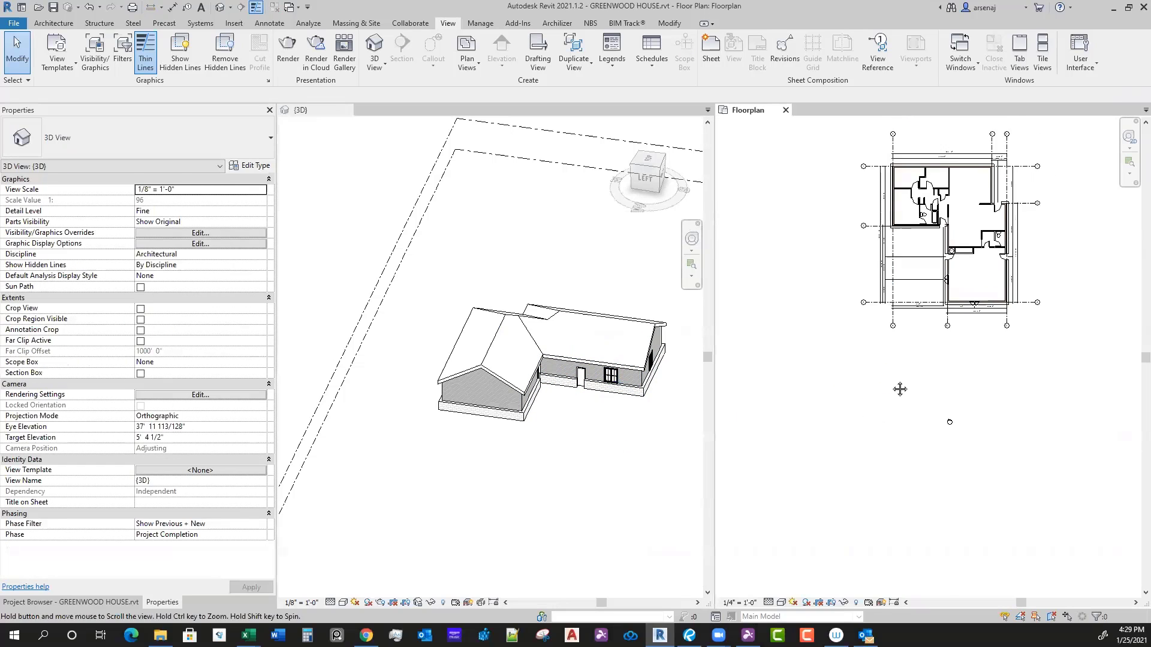
middle_click_drag(913, 302, 895, 354)
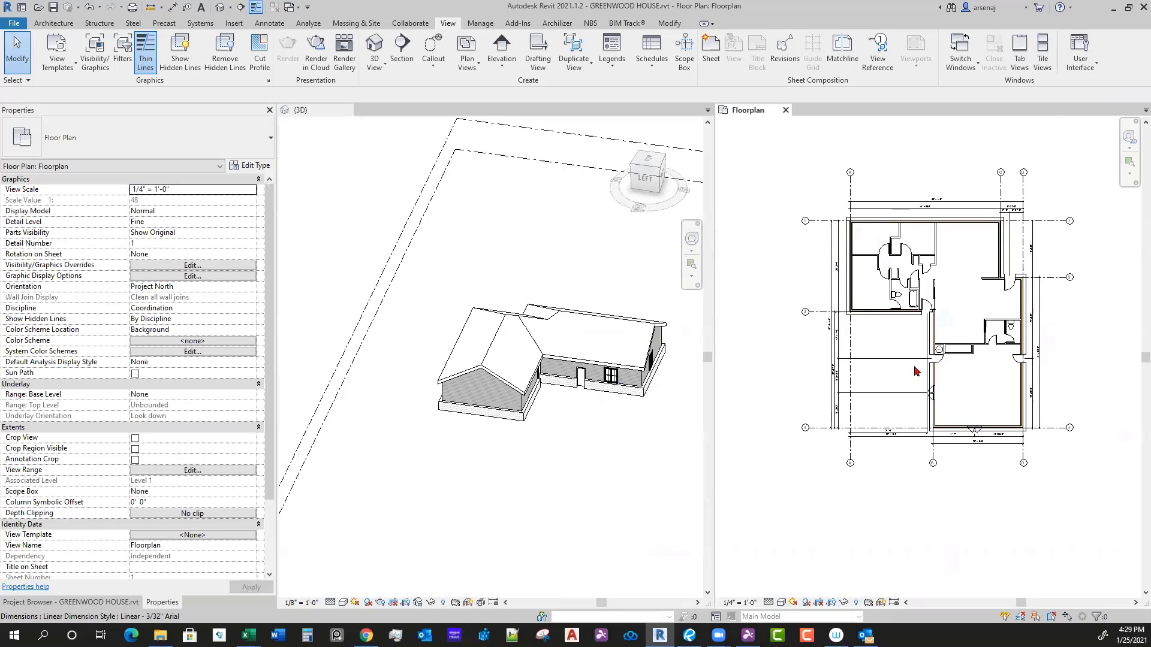
scroll(913, 369, "up", 2)
middle_click_drag(876, 431, 853, 420)
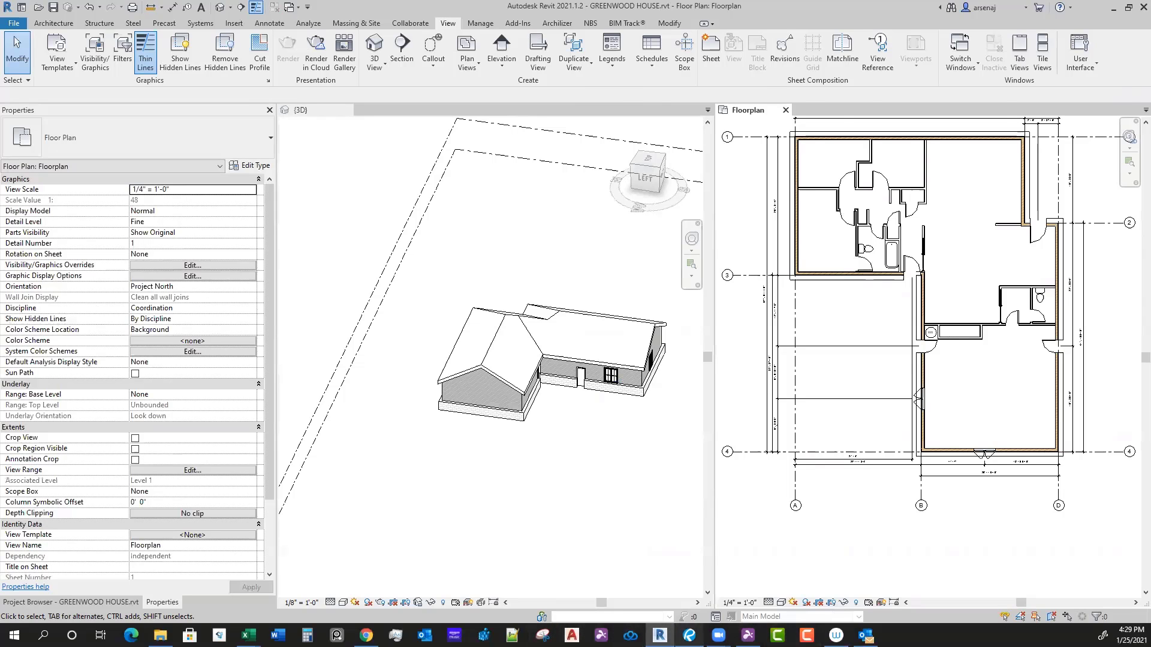
Step: Switch to Revu and compare the dimensioned floor plan with the carport's roof edge, posts and entry in the driveway photo, then return to Revit
left_click(689, 635)
scroll(827, 446, "down", 6)
middle_click_drag(863, 437, 744, 294)
scroll(779, 324, "down", 2)
scroll(874, 376, "up", 4)
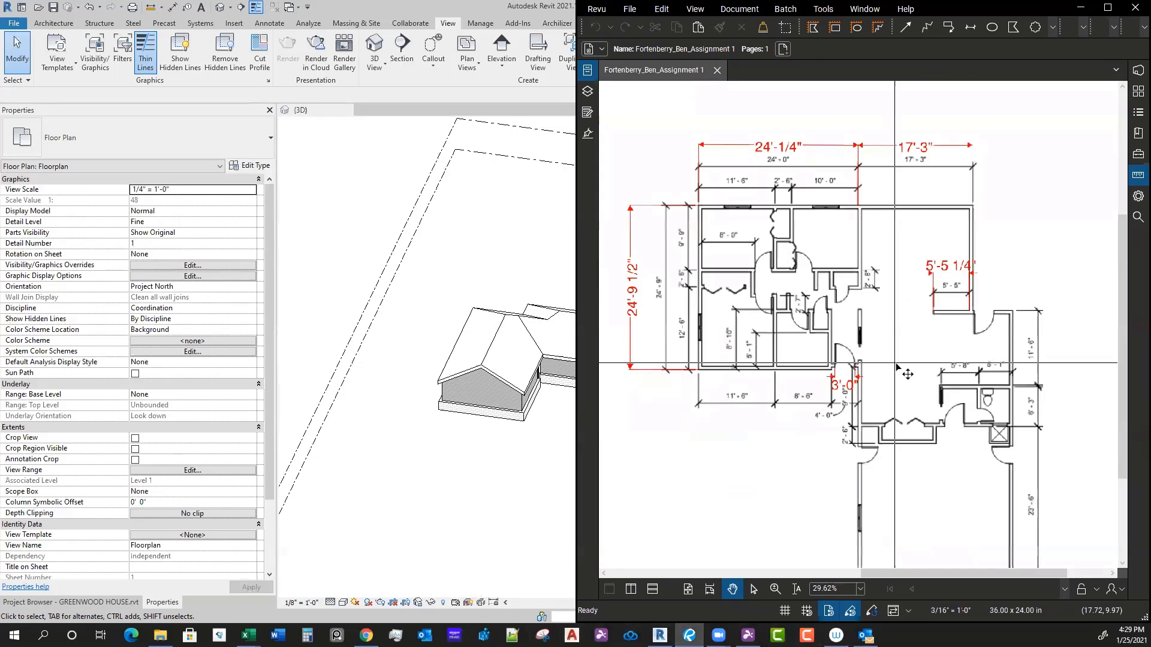
scroll(894, 376, "down", 4)
middle_click_drag(885, 412, 921, 414)
scroll(904, 410, "down", 1)
middle_click_drag(849, 432, 899, 440)
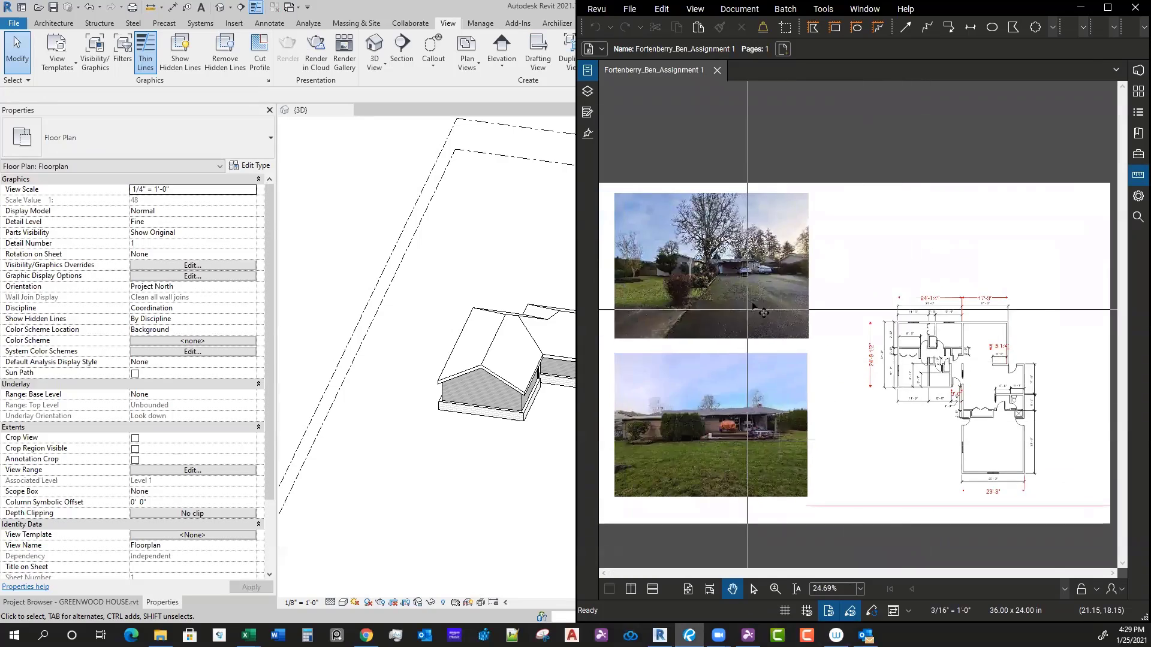
scroll(754, 307, "up", 8)
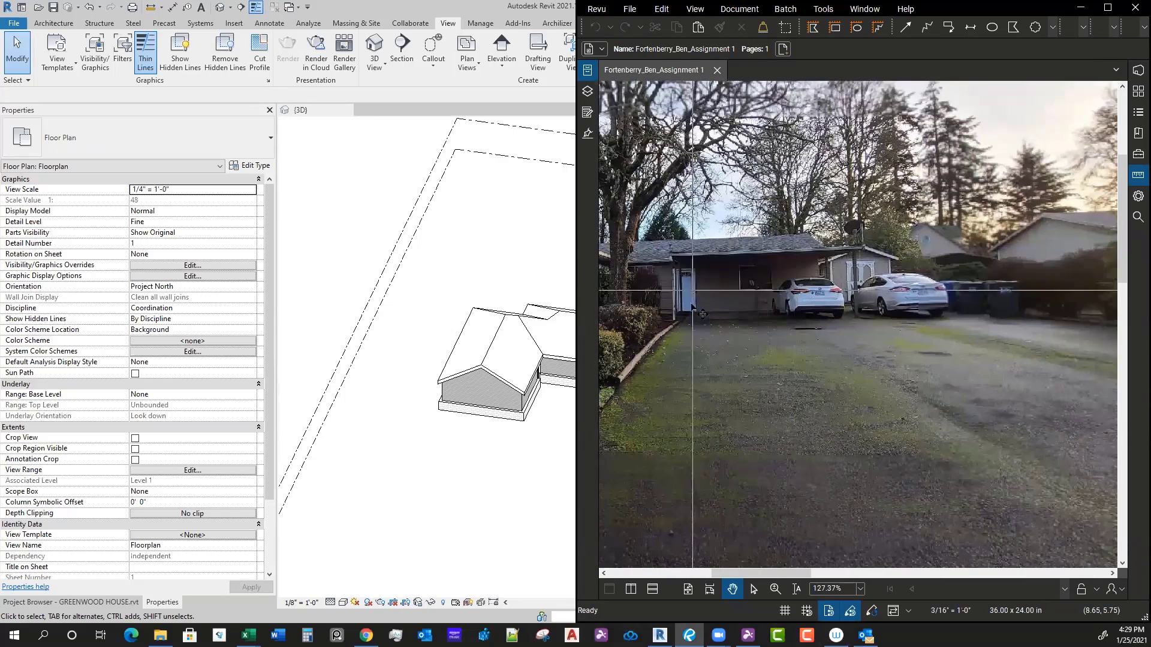
scroll(822, 263, "up", 4)
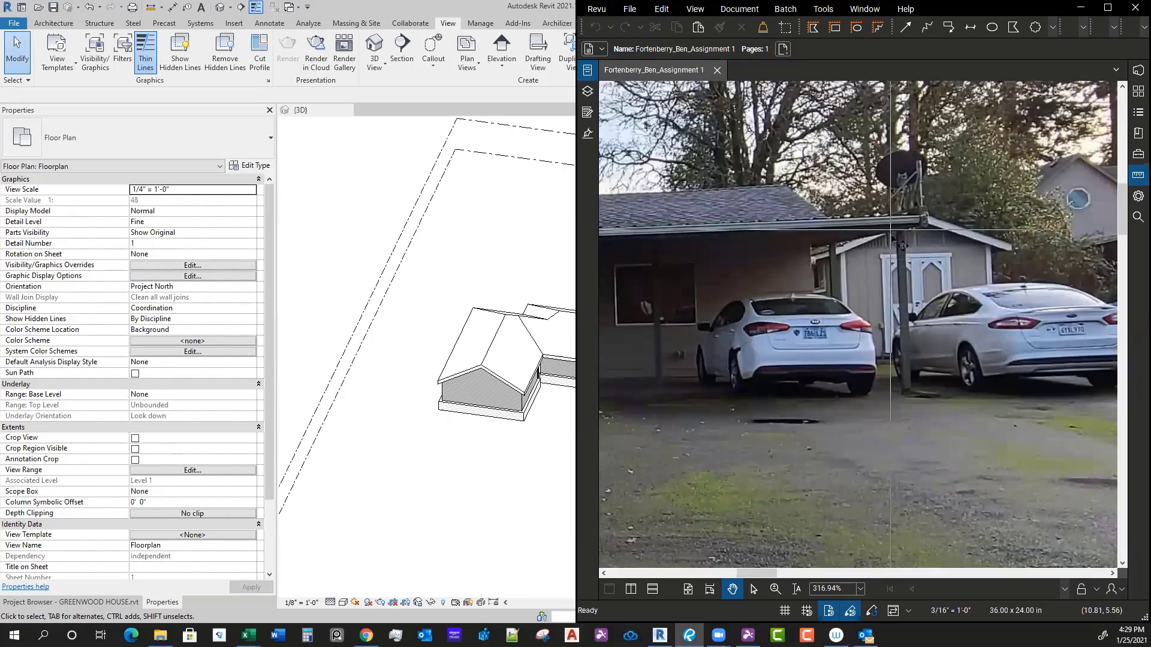
middle_click_drag(814, 282, 893, 301)
middle_click_drag(782, 304, 871, 308)
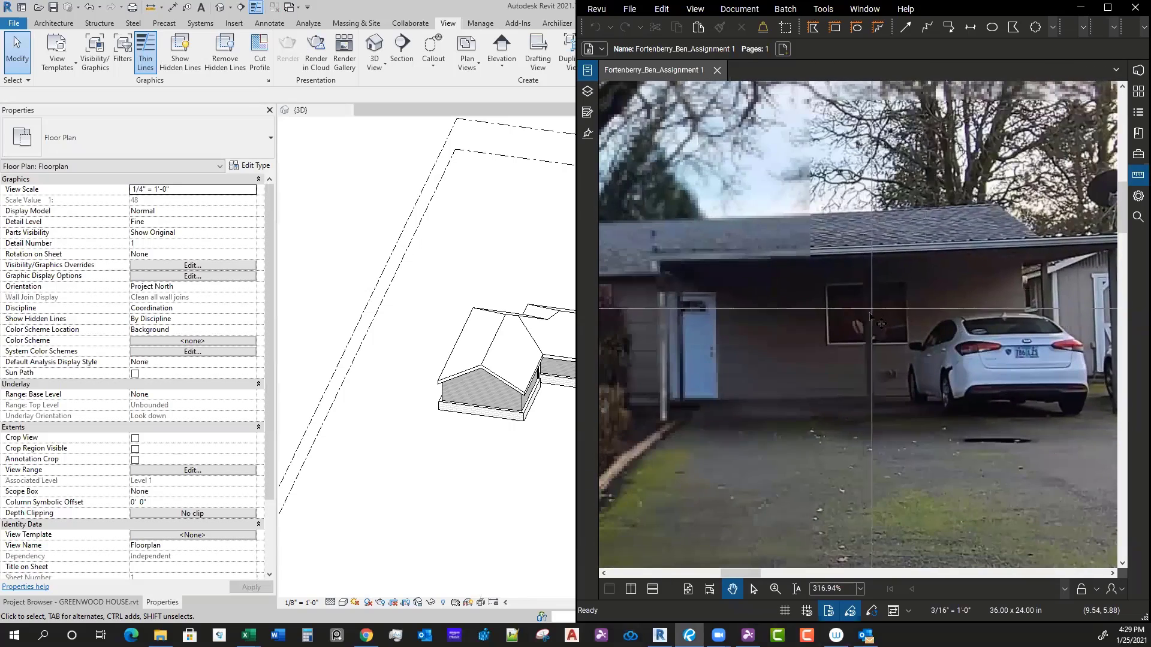
middle_click_drag(717, 391, 740, 398)
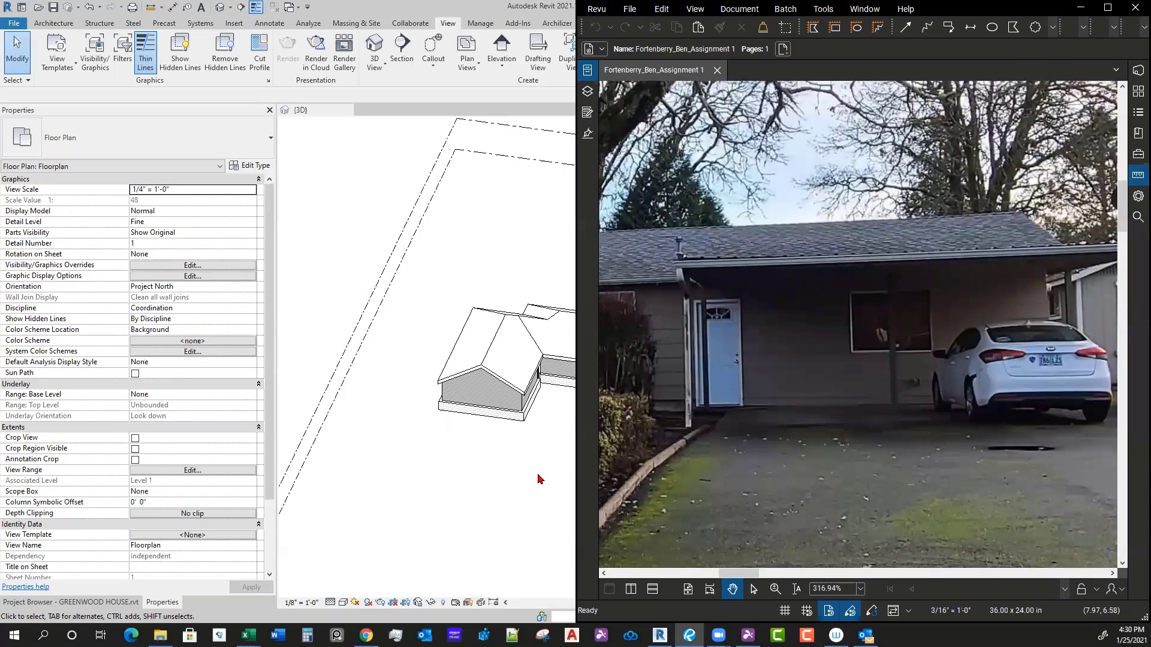
left_click(538, 479)
Step: Start placing a structural column in the Floorplan view and review the column types loaded in the project
left_click(803, 500)
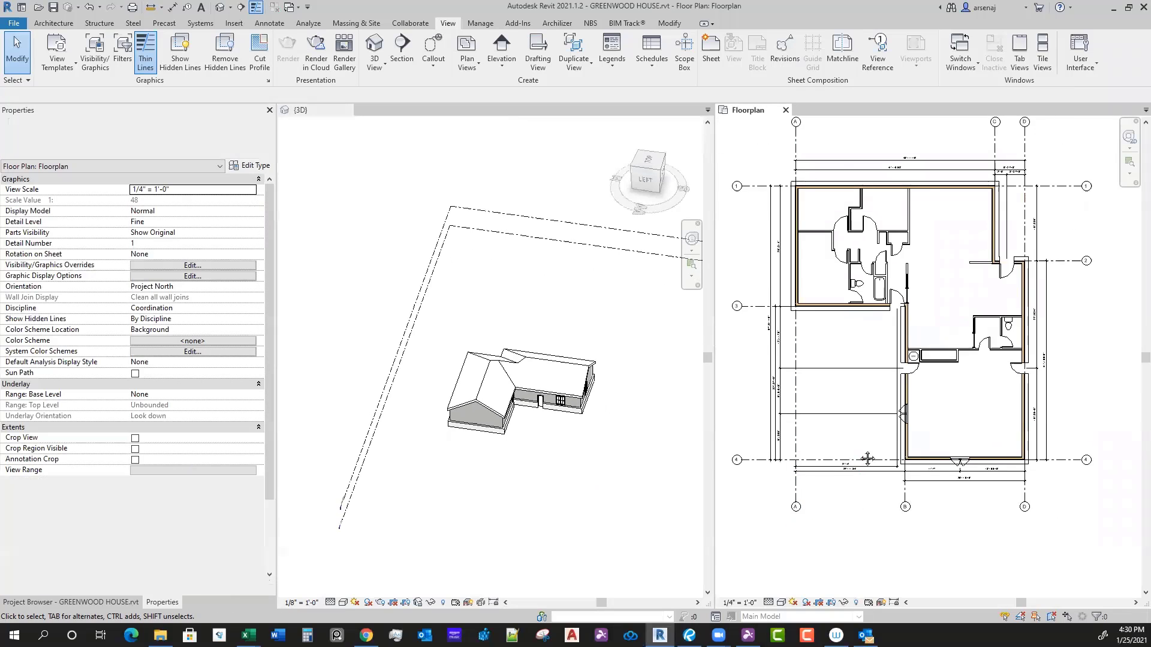
scroll(867, 459, "up", 2)
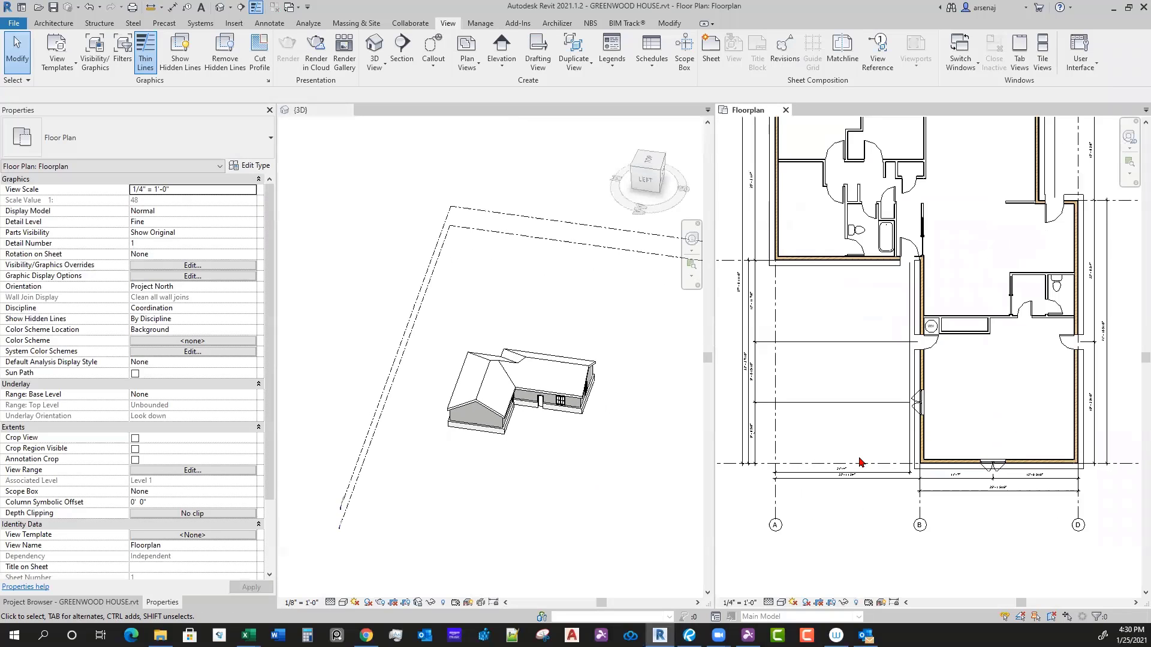
left_click(106, 26)
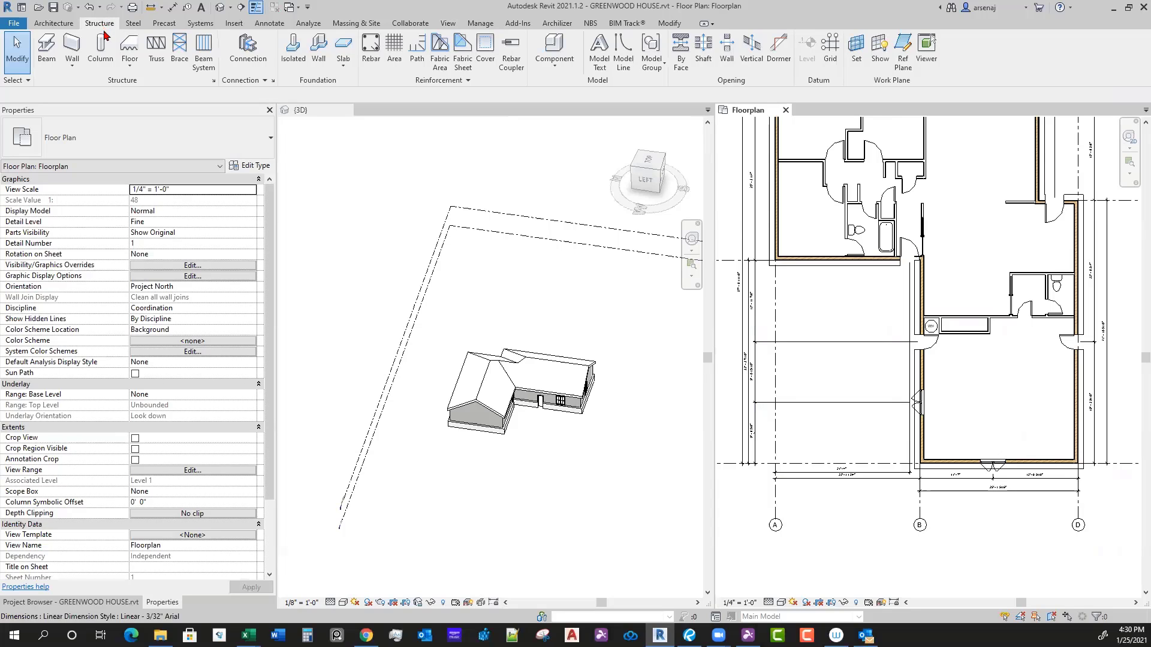
left_click(101, 46)
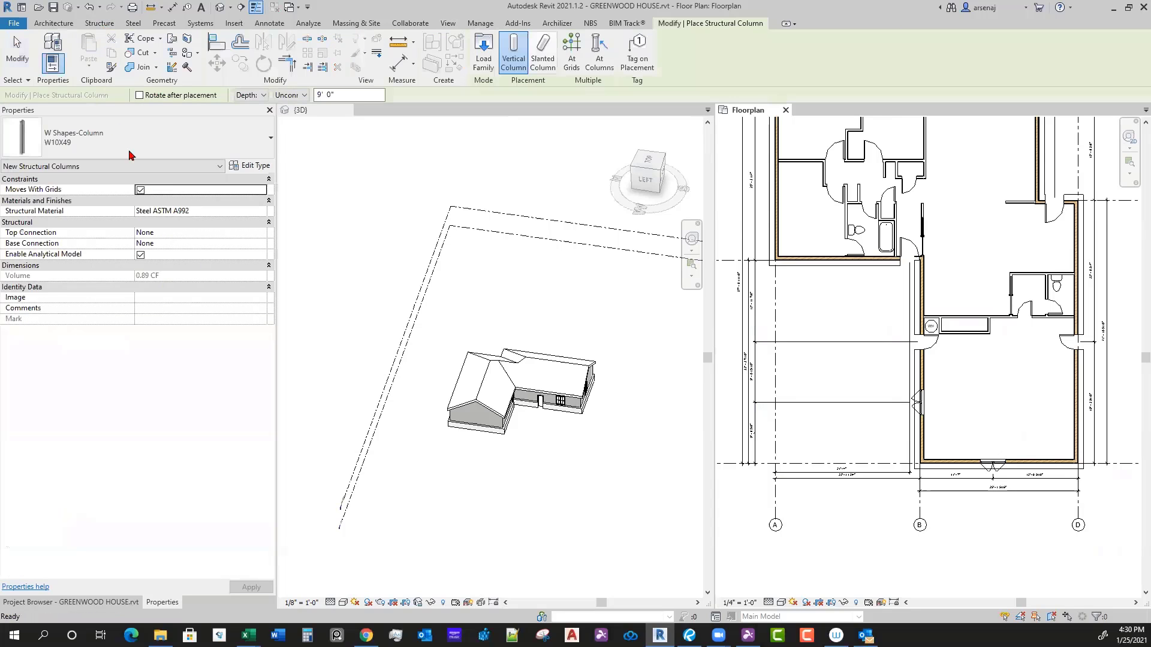
left_click(175, 142)
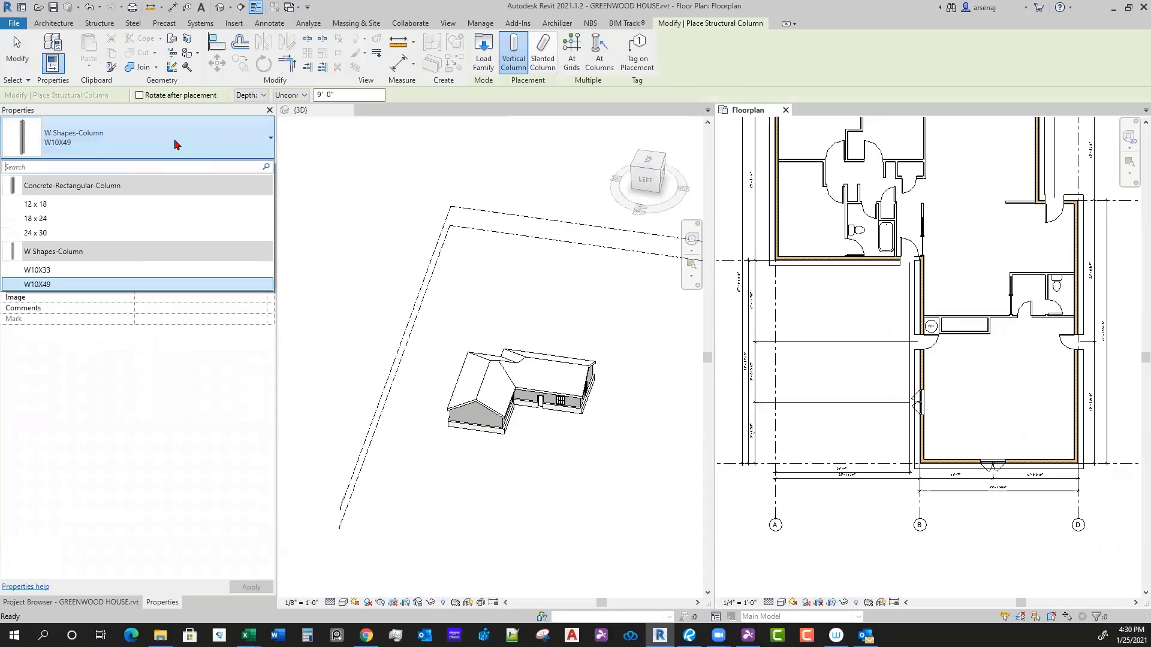
left_click(171, 152)
left_click(173, 143)
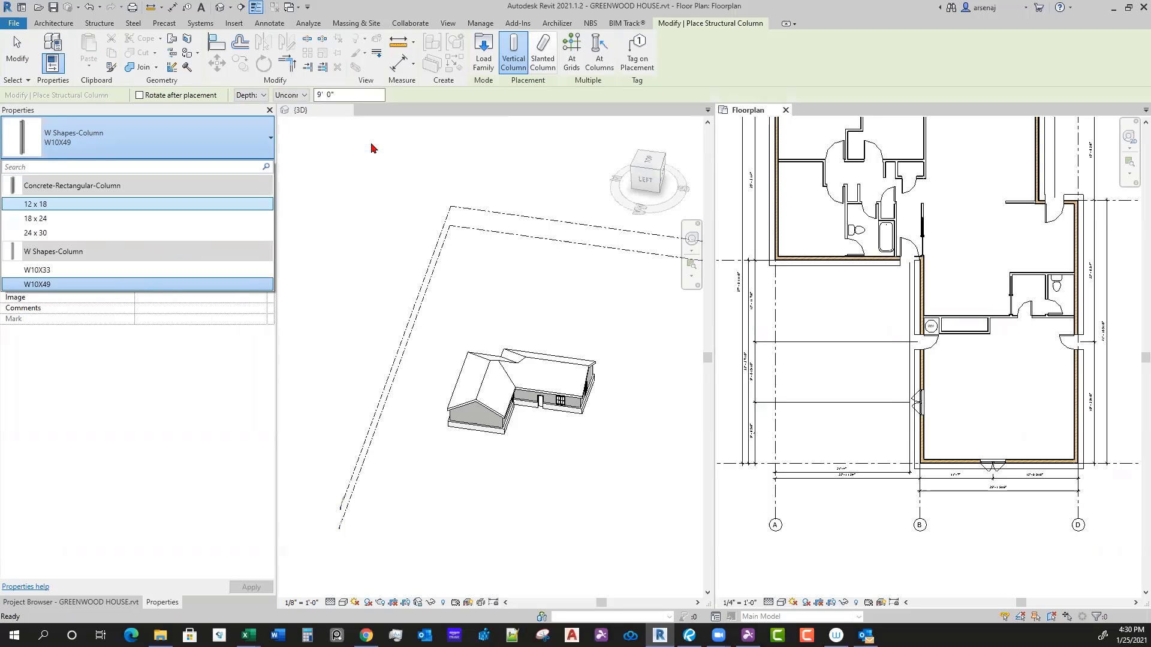
Step: Start loading another column family, look through the English-Imperial library folders, and enlarge the Load Family dialog to show more of them
left_click(481, 65)
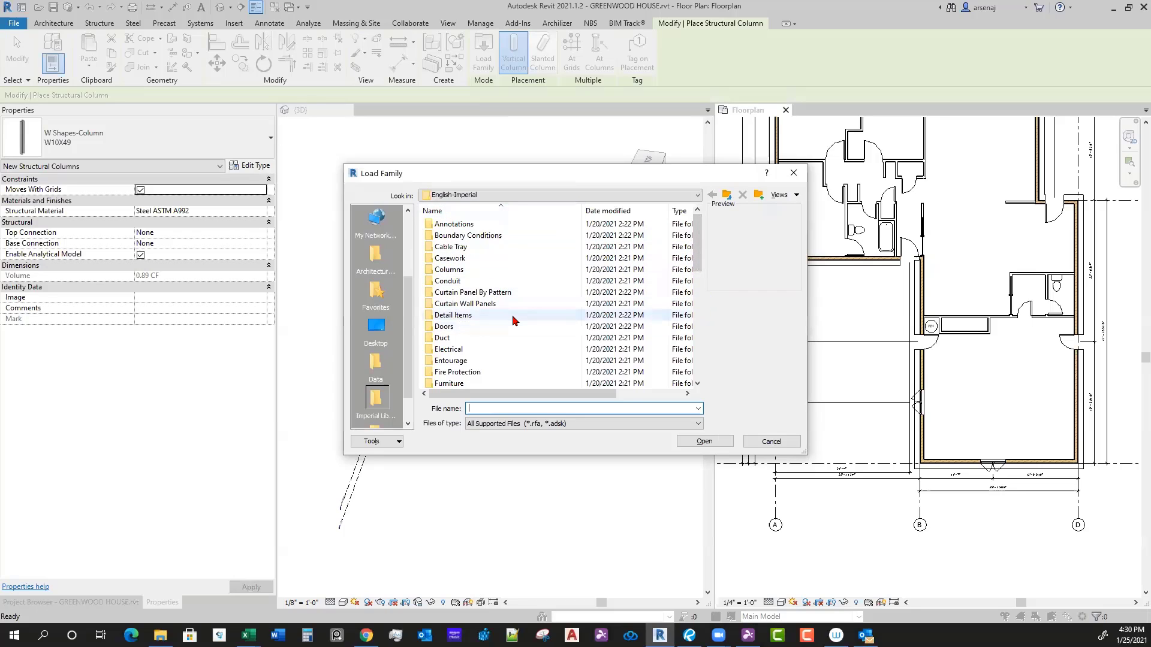
scroll(510, 331, "down", 3)
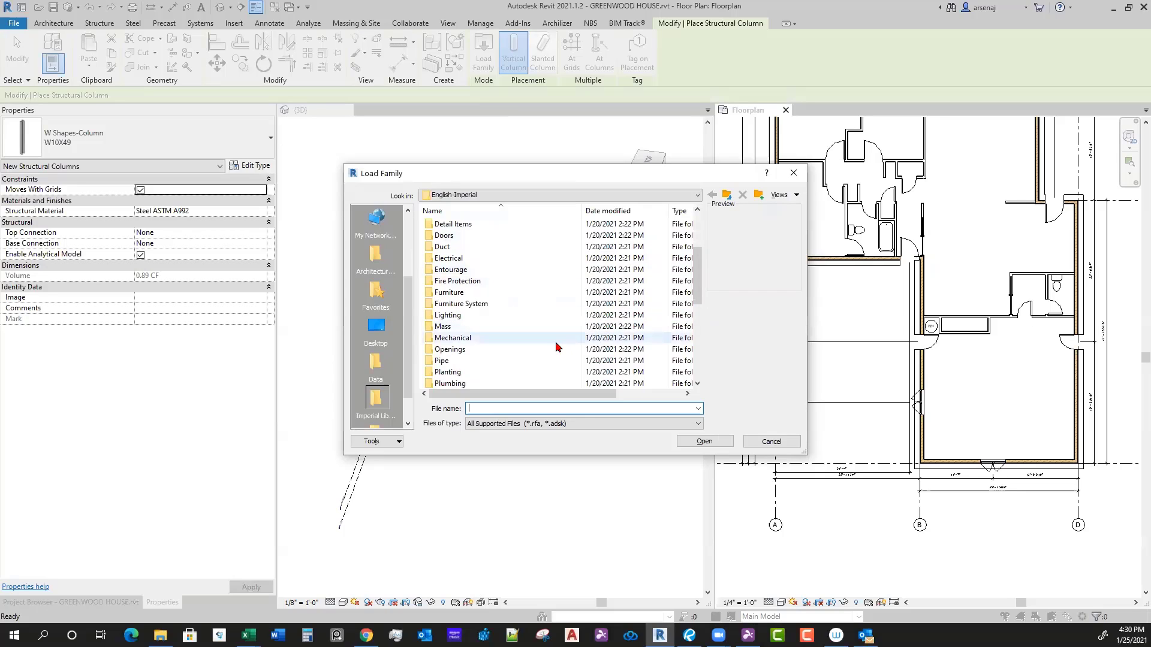
scroll(521, 330, "down", 1)
scroll(588, 327, "down", 4)
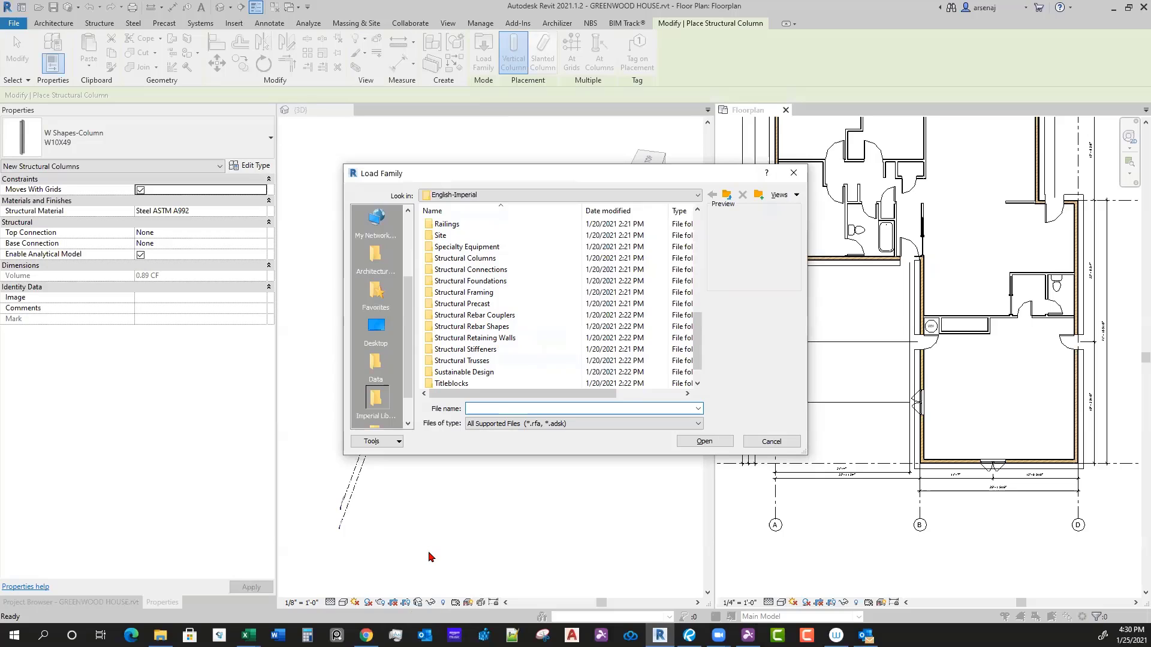
left_click(487, 263)
scroll(488, 267, "up", 7)
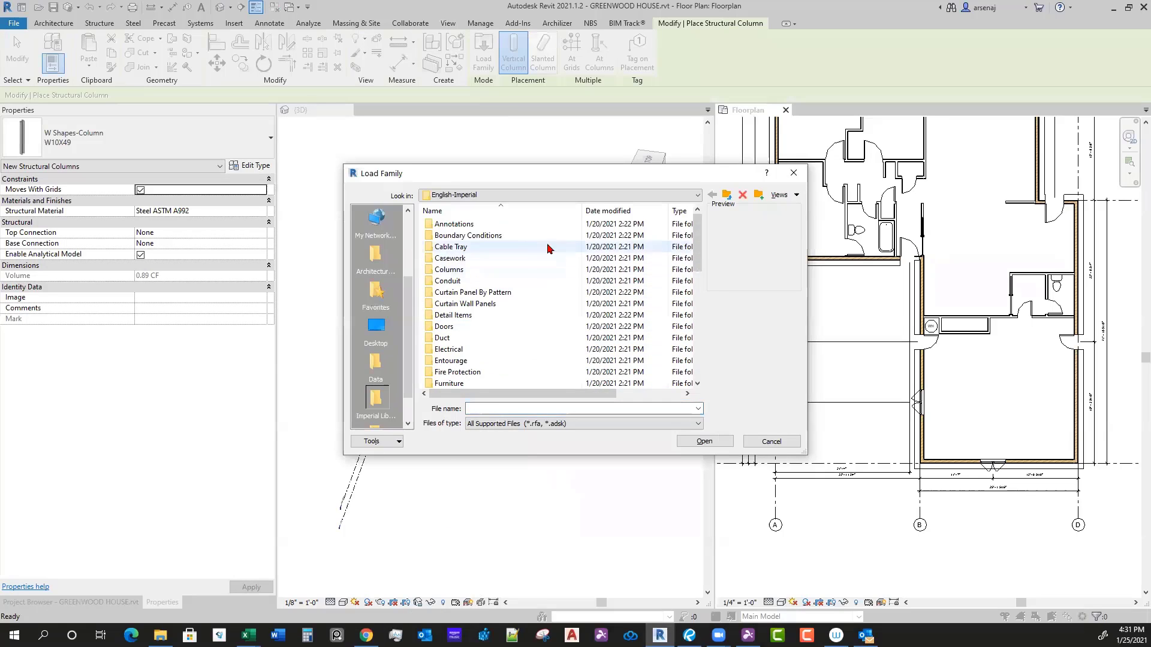
left_click(496, 196)
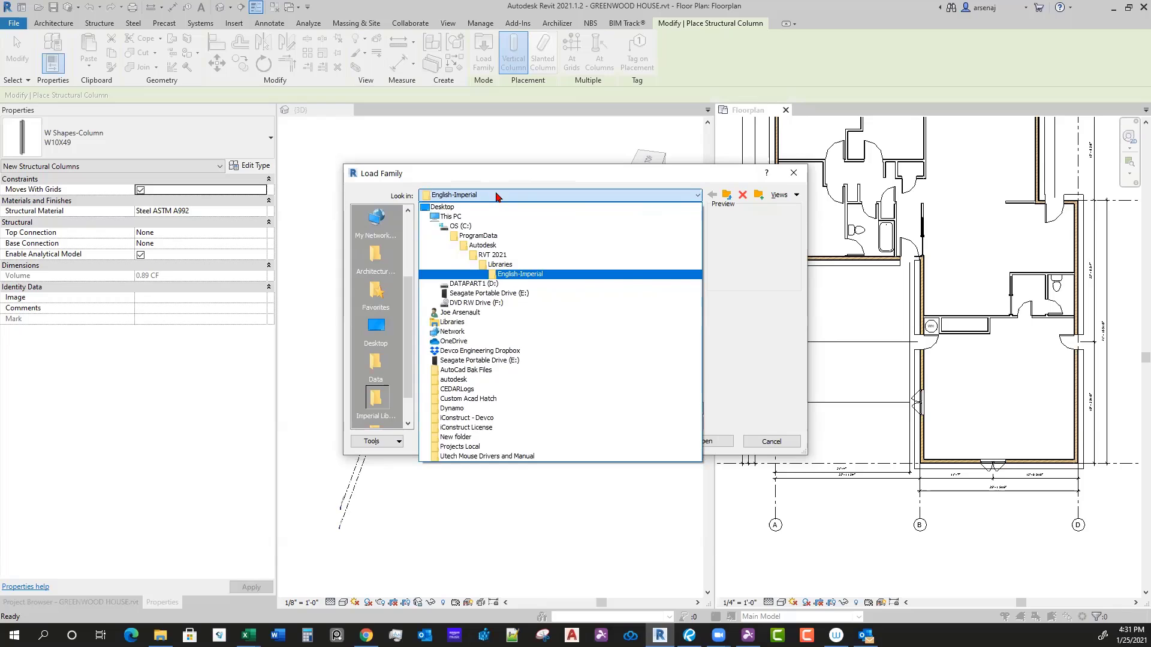
left_click(496, 196)
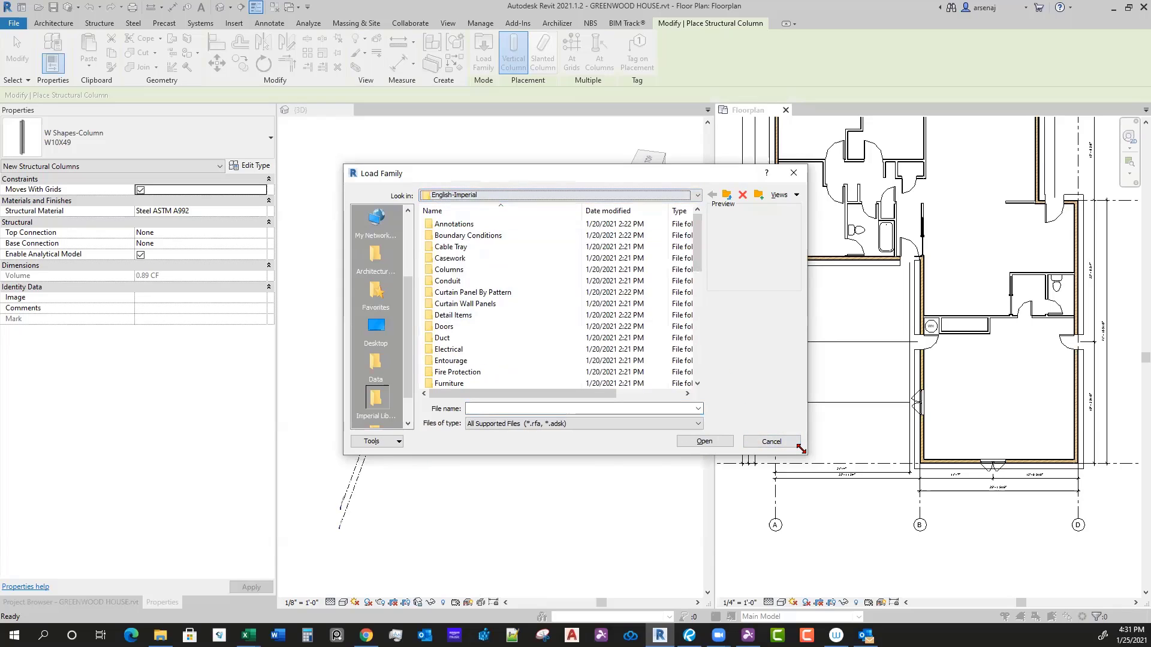
left_click_drag(801, 448, 896, 557)
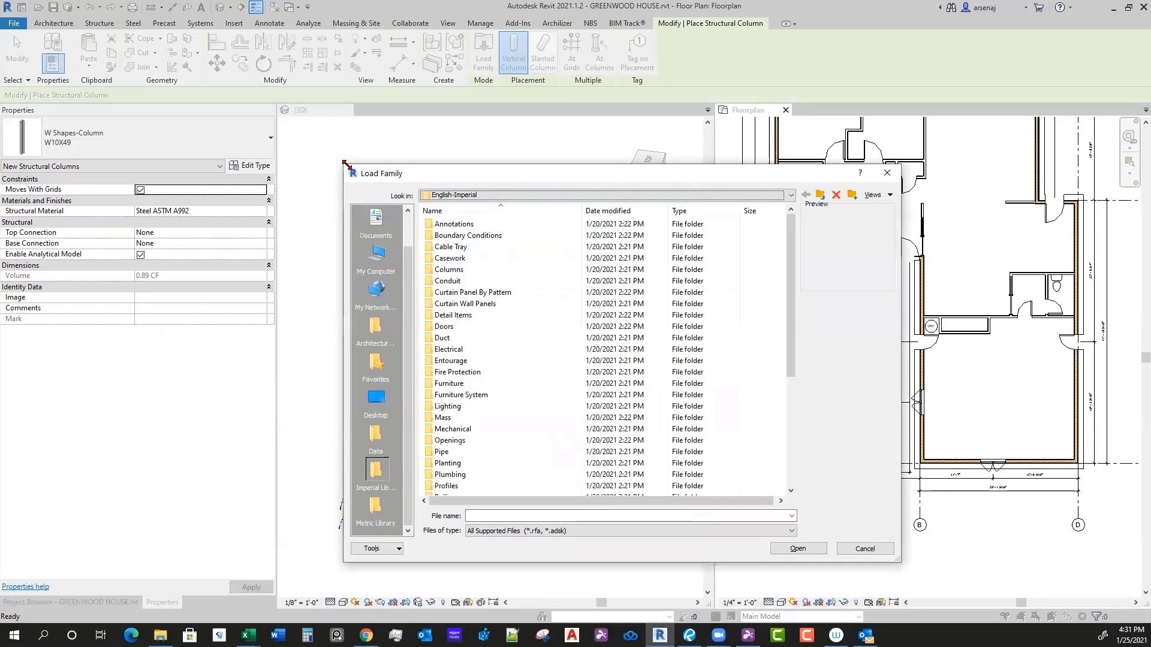
left_click_drag(343, 162, 255, 80)
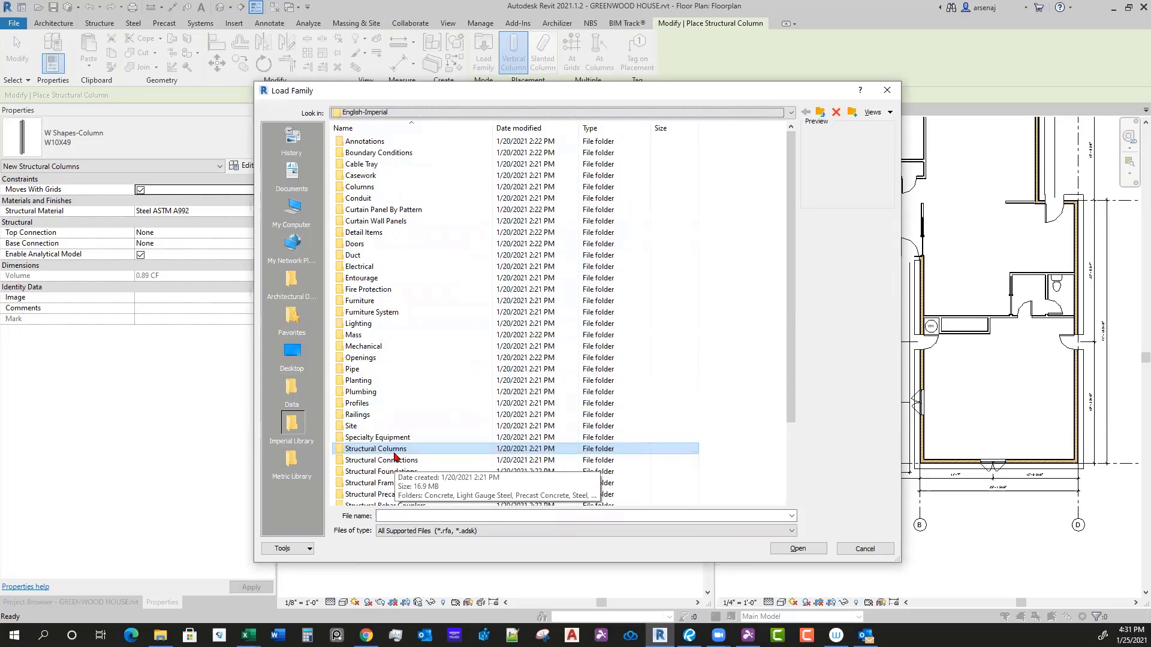
Step: Preview the Doric, Metal Clad and Wood Timber families in the Columns folder, then return to the English-Imperial library
double_click(359, 187)
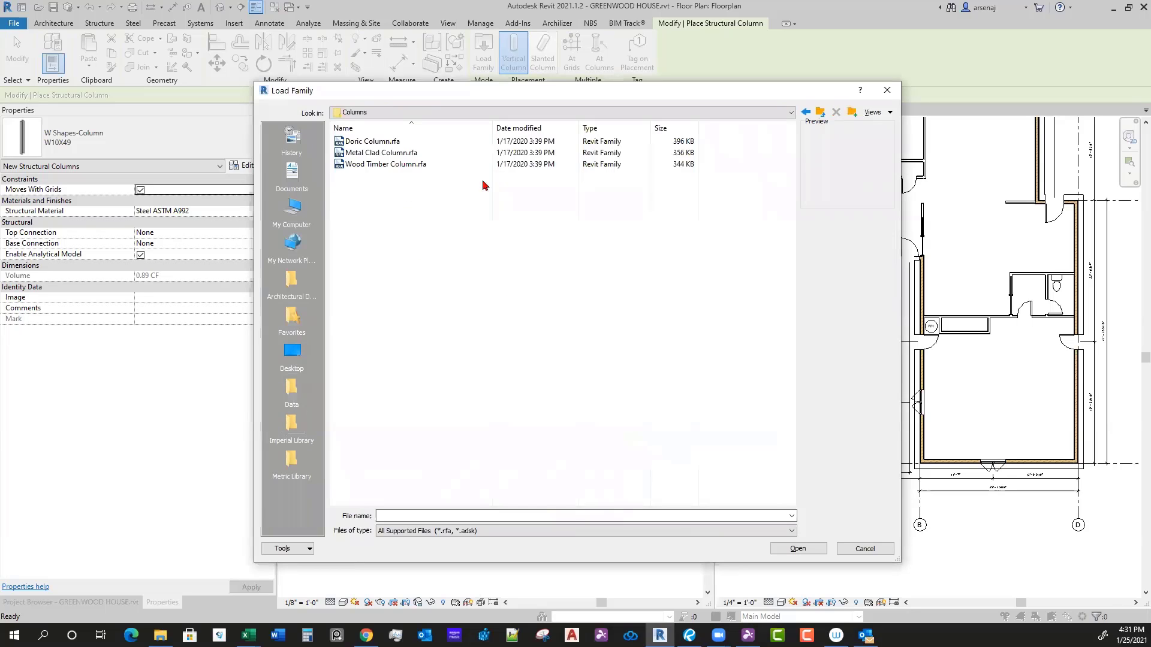
left_click(394, 165)
left_click(668, 244)
left_click(820, 113)
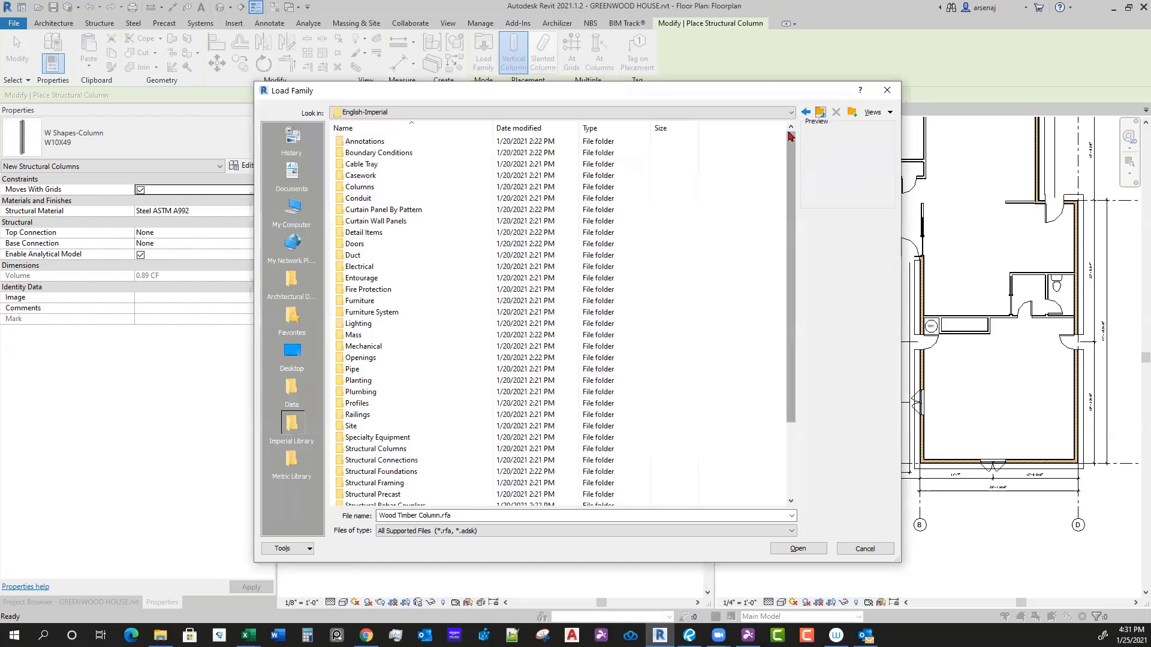
double_click(370, 186)
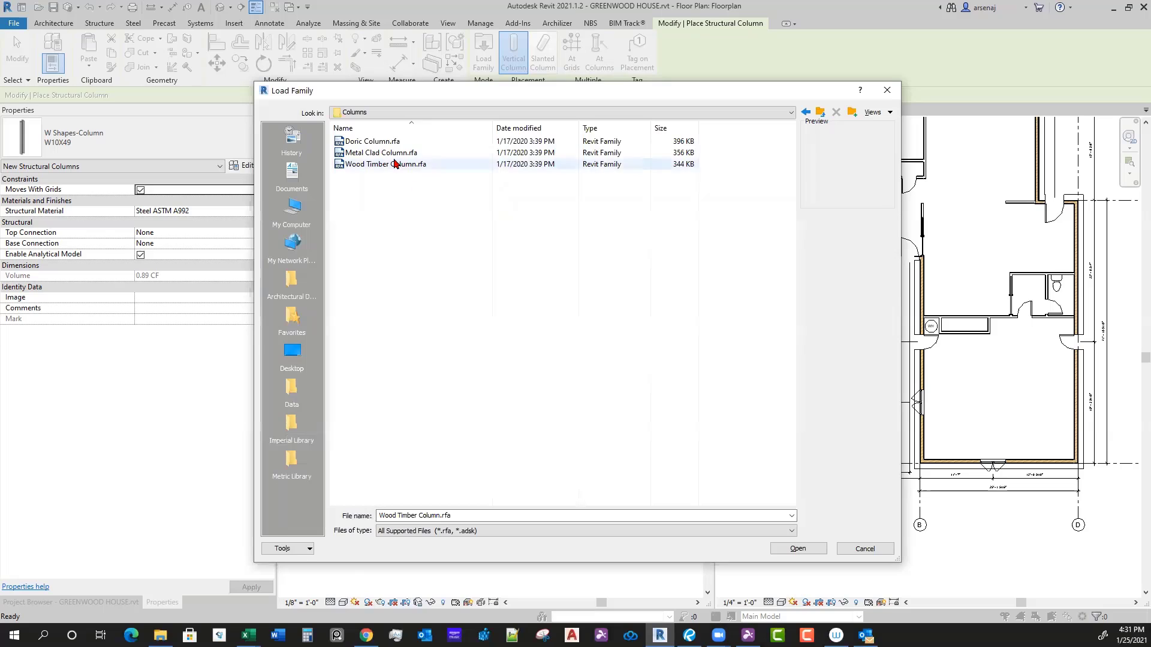
left_click(383, 153)
left_click(381, 144)
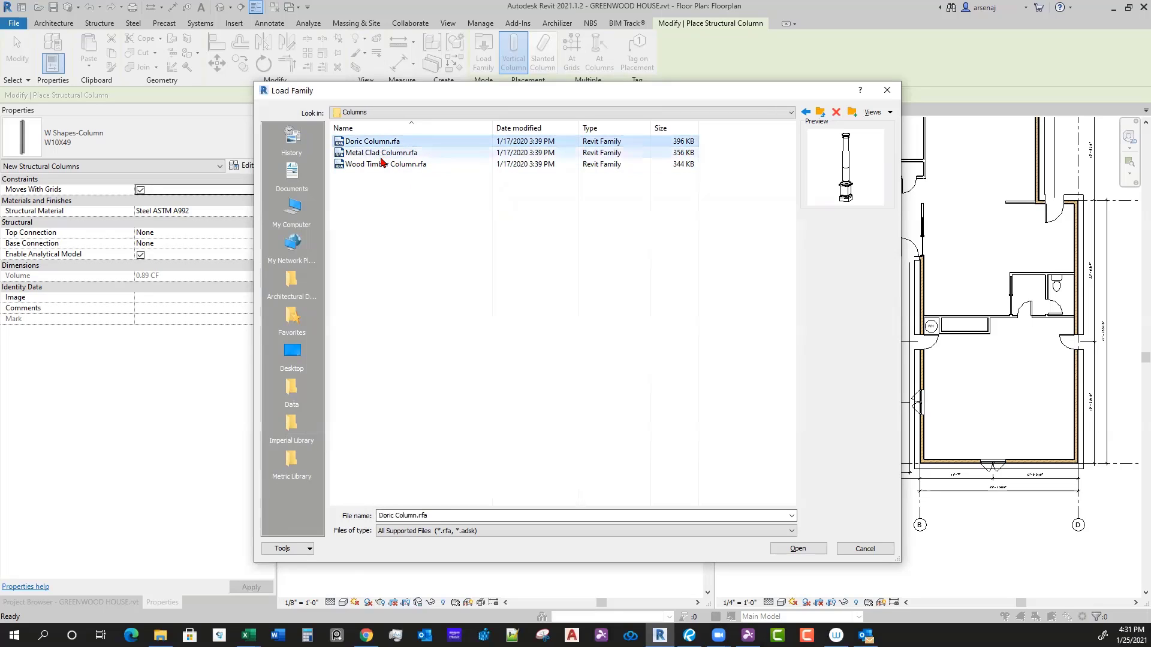
left_click(380, 165)
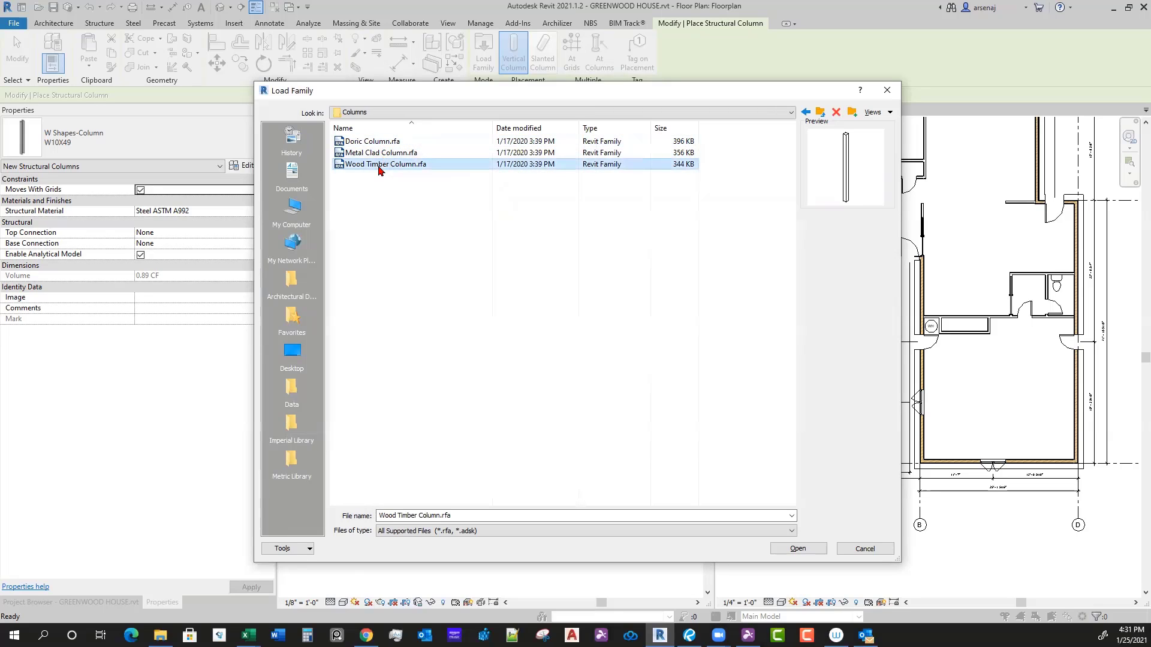
left_click(820, 113)
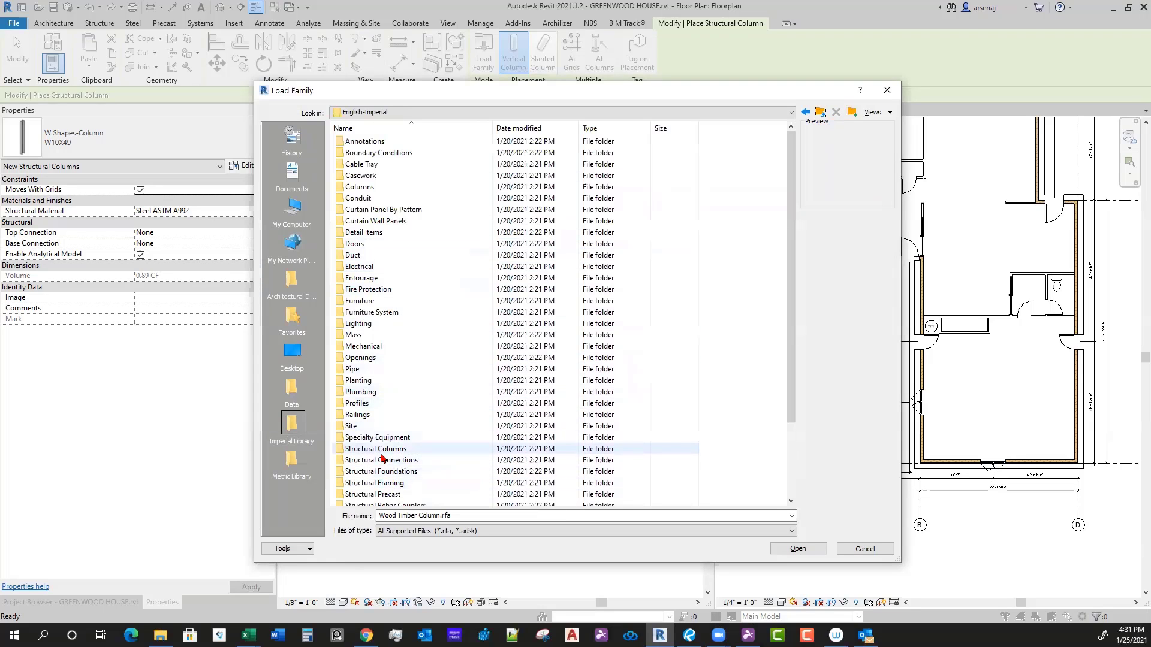
Step: Open the Dimension Lumber-Column family from the Wood folder of the Structural Columns library
left_click(378, 451)
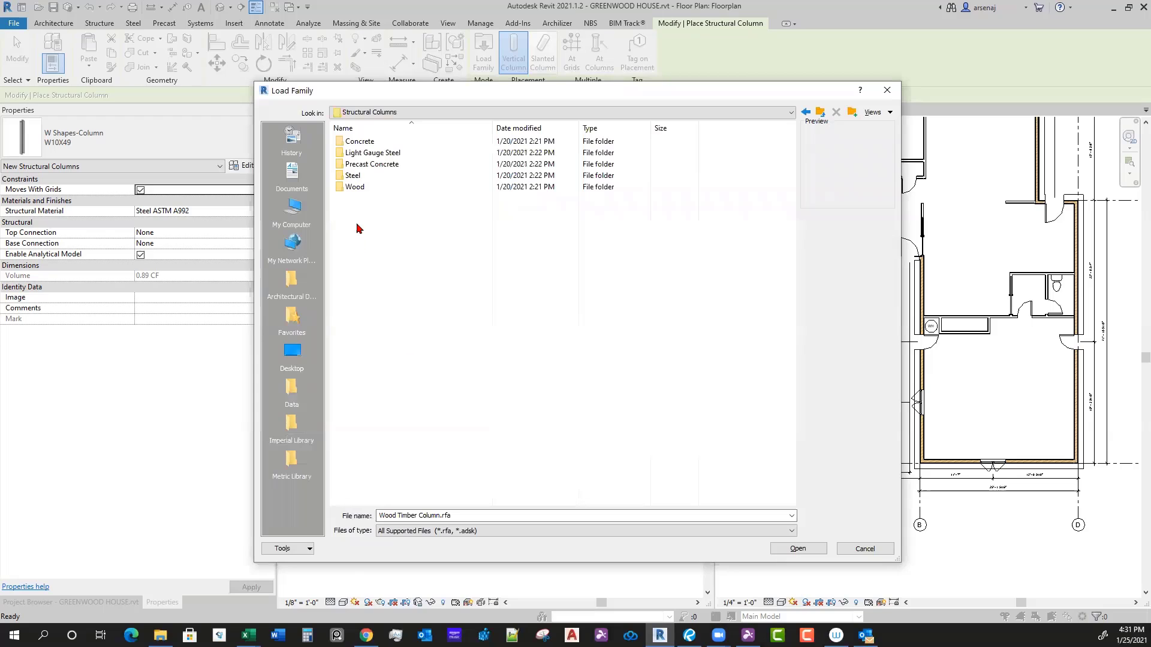
double_click(360, 190)
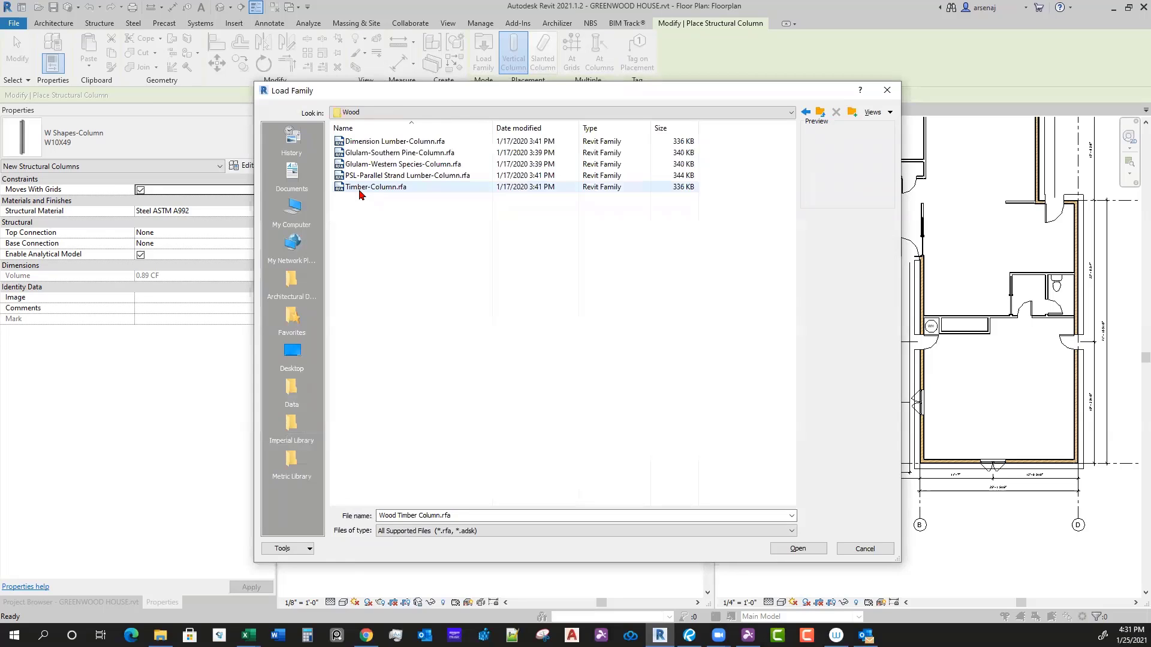
left_click(381, 144)
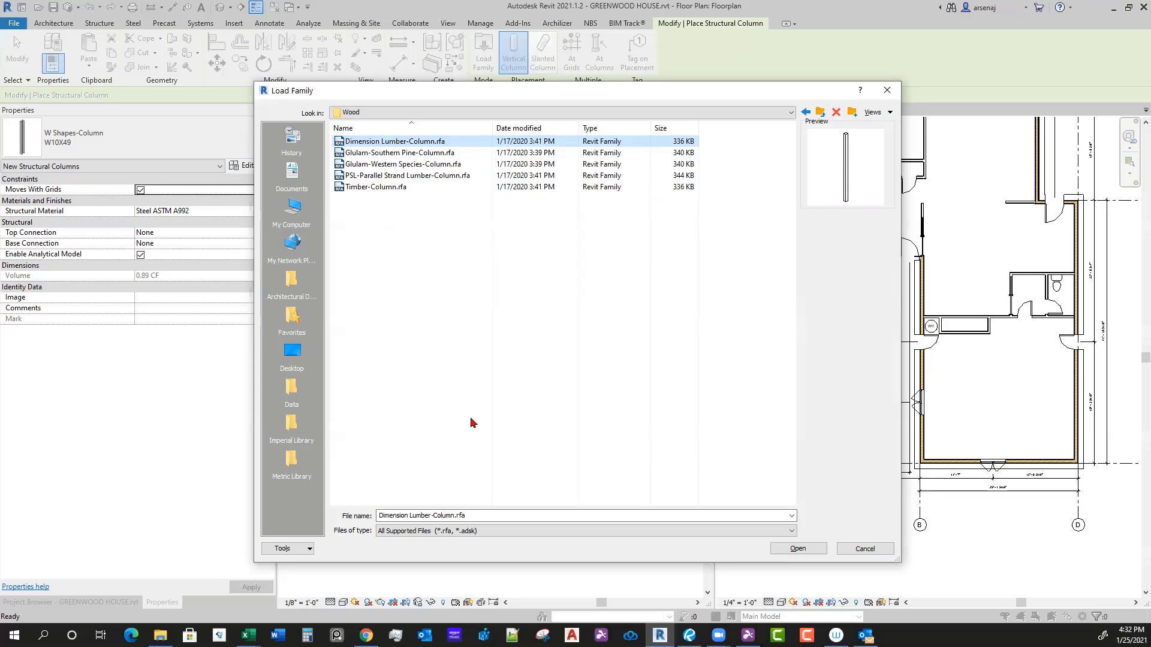
left_click(797, 548)
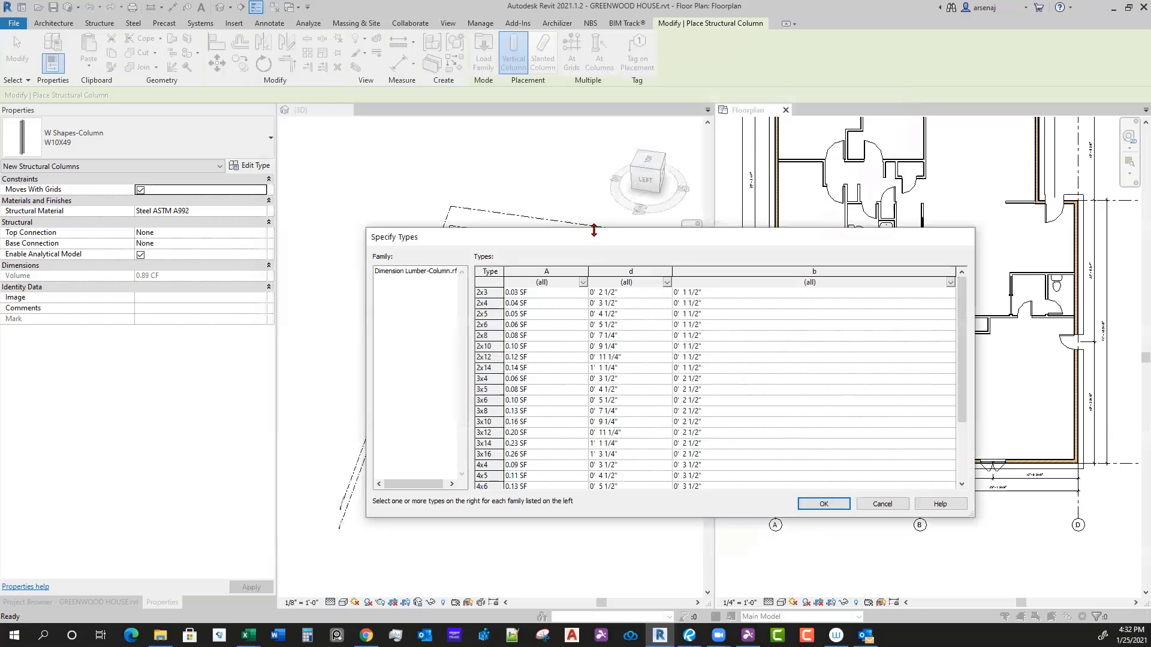
Step: Enlarge the type list and load the 2x4, 2x8 and 4x4 types of the Dimension Lumber-Column family
left_click_drag(594, 229, 594, 127)
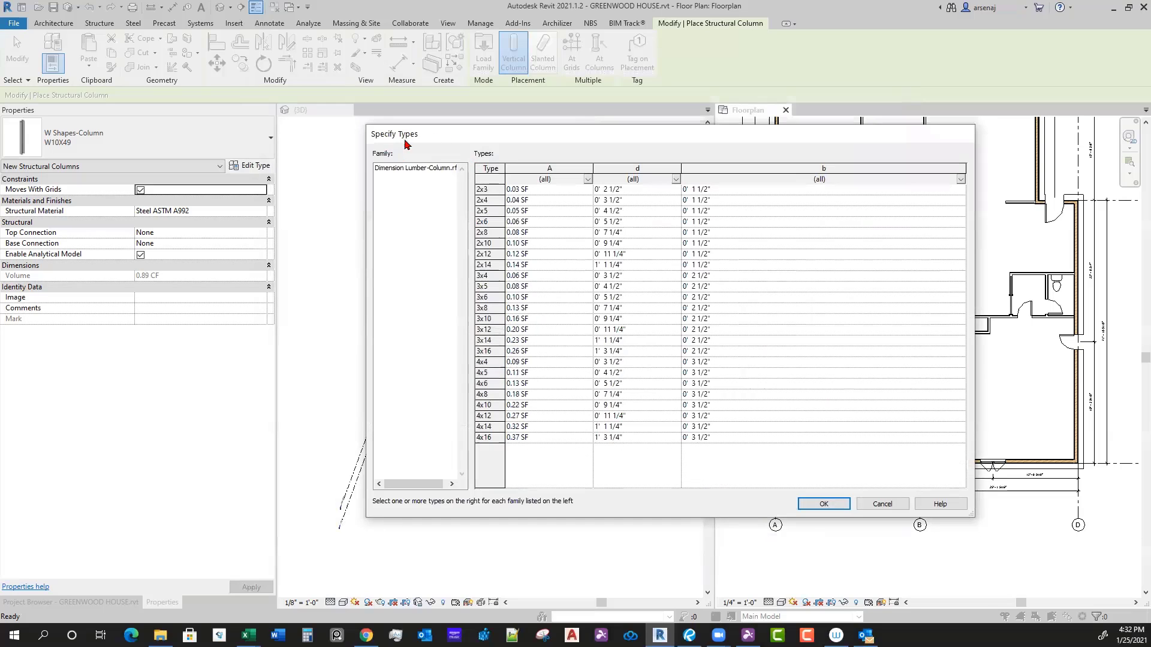
left_click(422, 171)
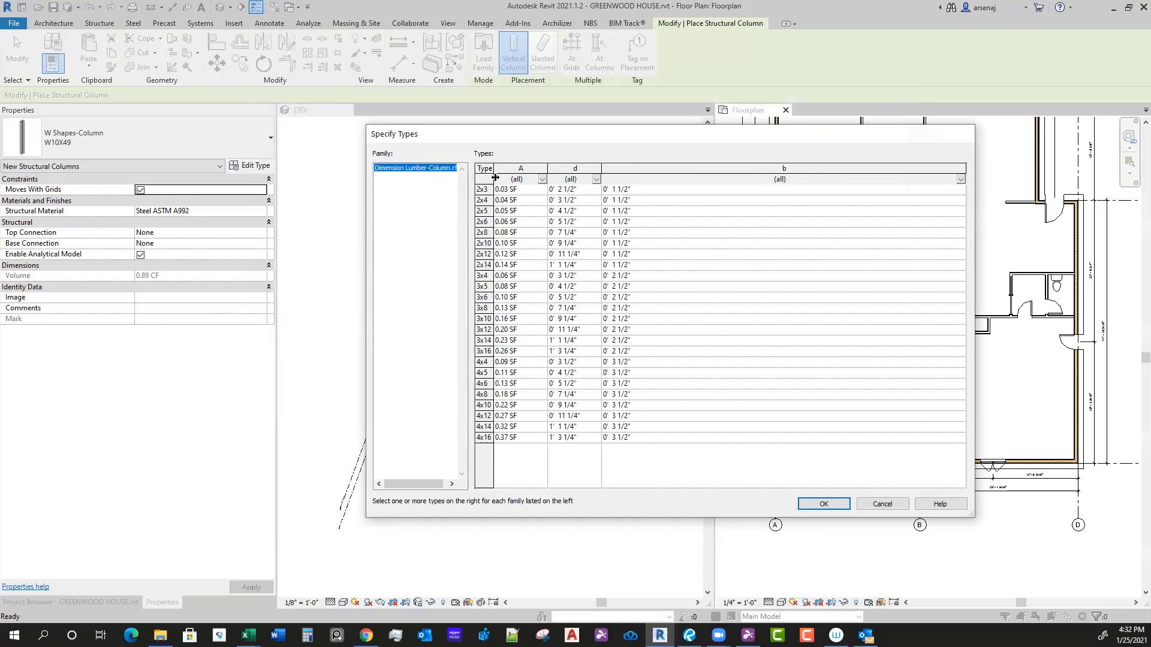
left_click_drag(495, 178, 523, 178)
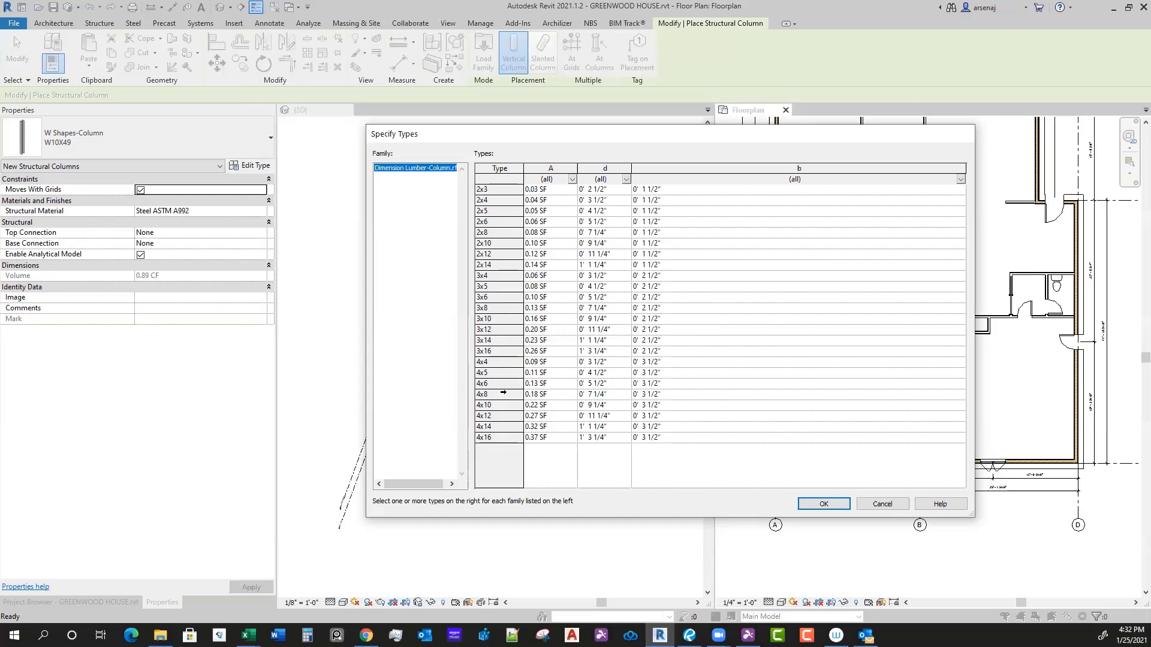
left_click(498, 361)
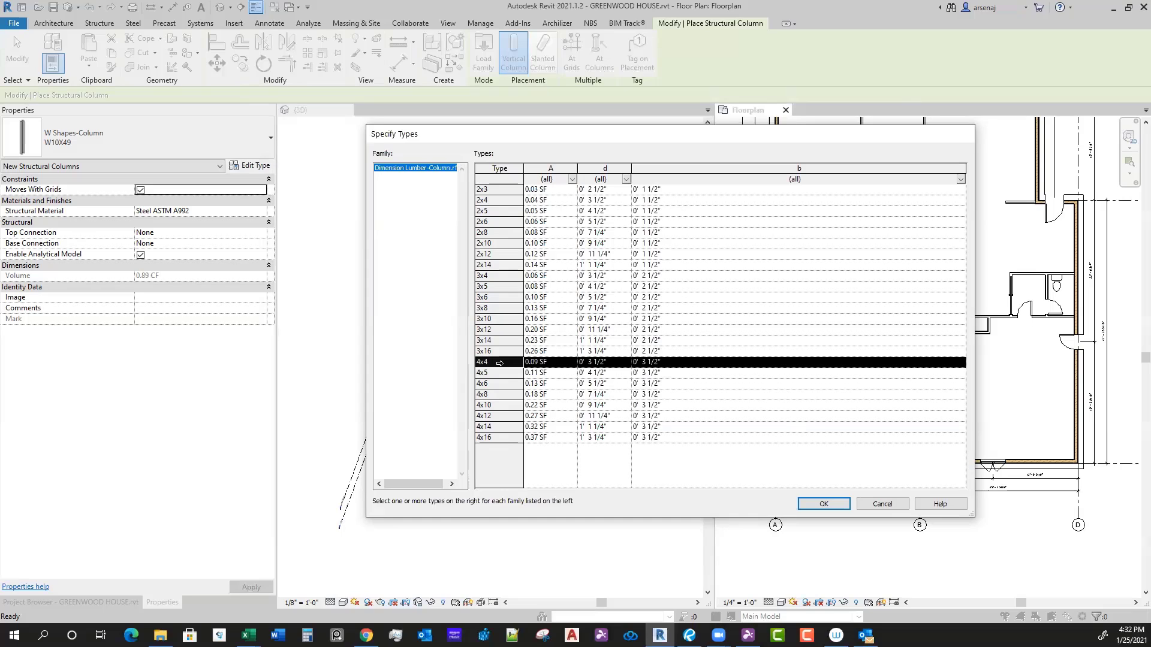
left_click(494, 202, "ctrl")
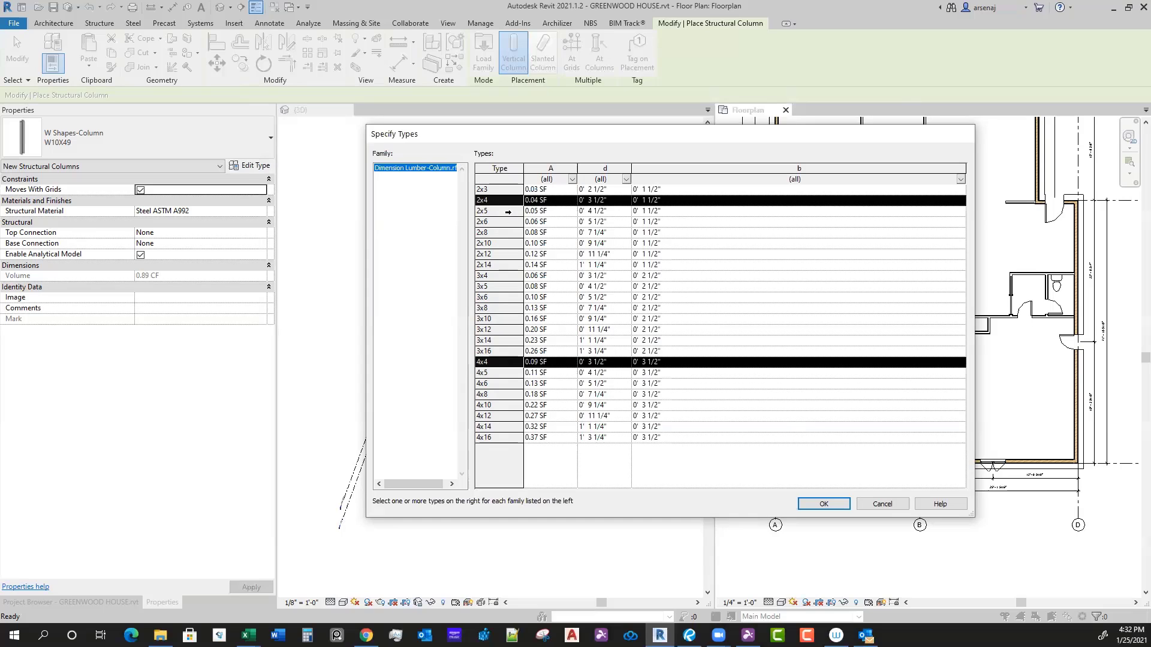
left_click(511, 236, "ctrl")
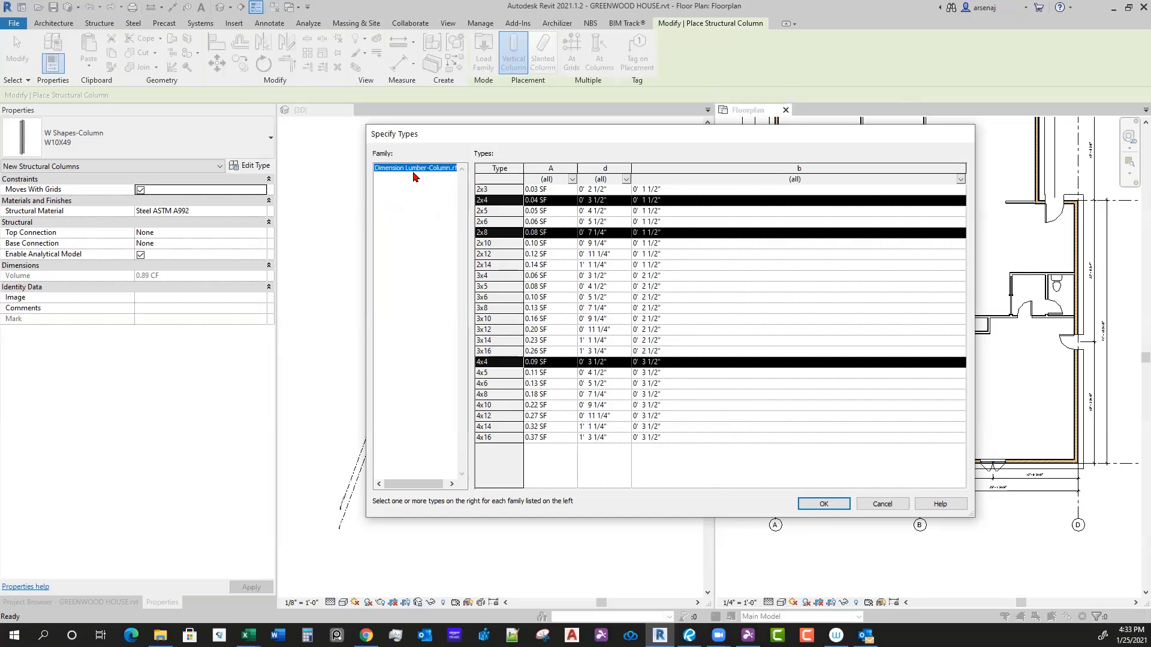
left_click(411, 221)
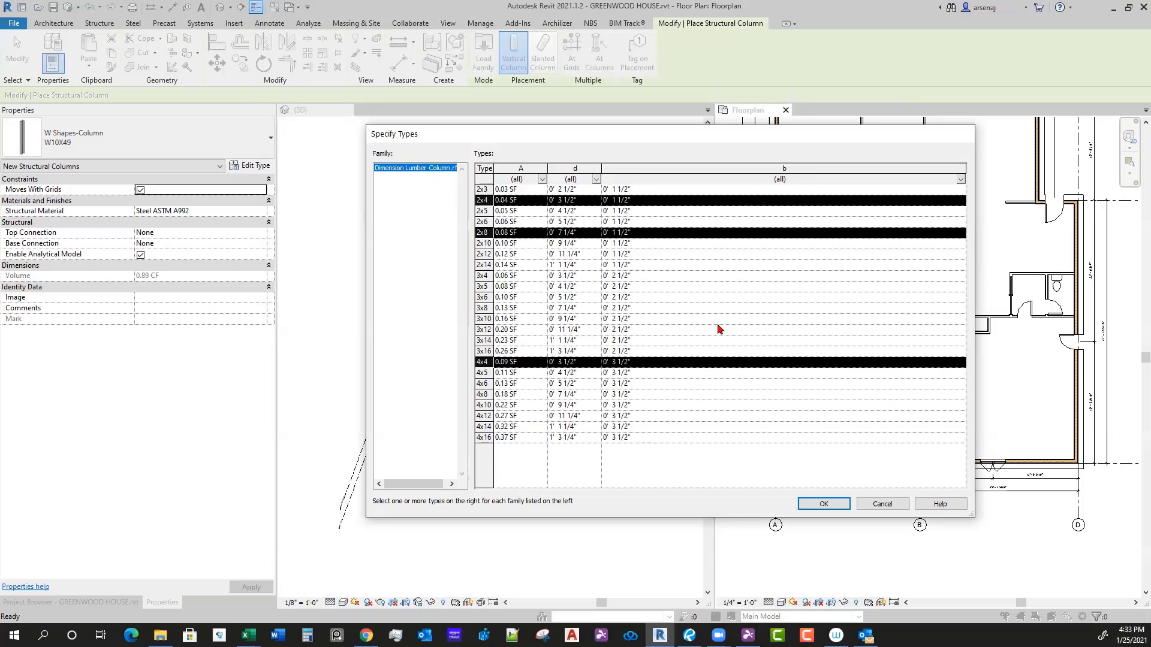
left_click(815, 509)
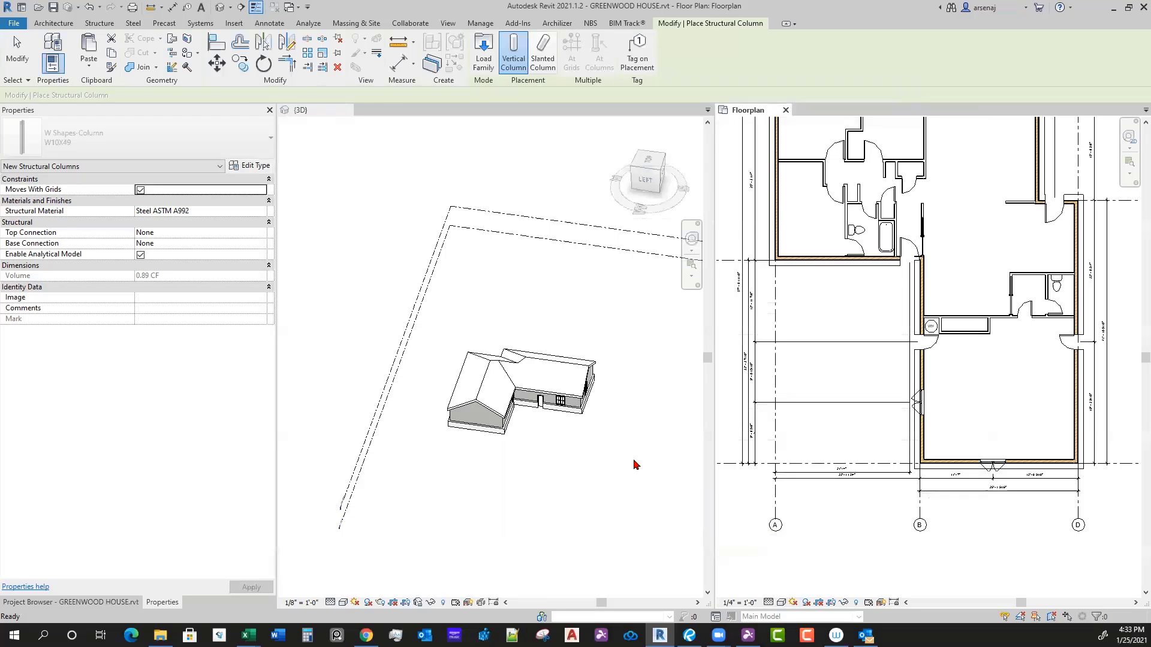
Step: Activate the 3D view for column placement and choose the Dimension Lumber-Column 4x4 type
left_click(602, 467)
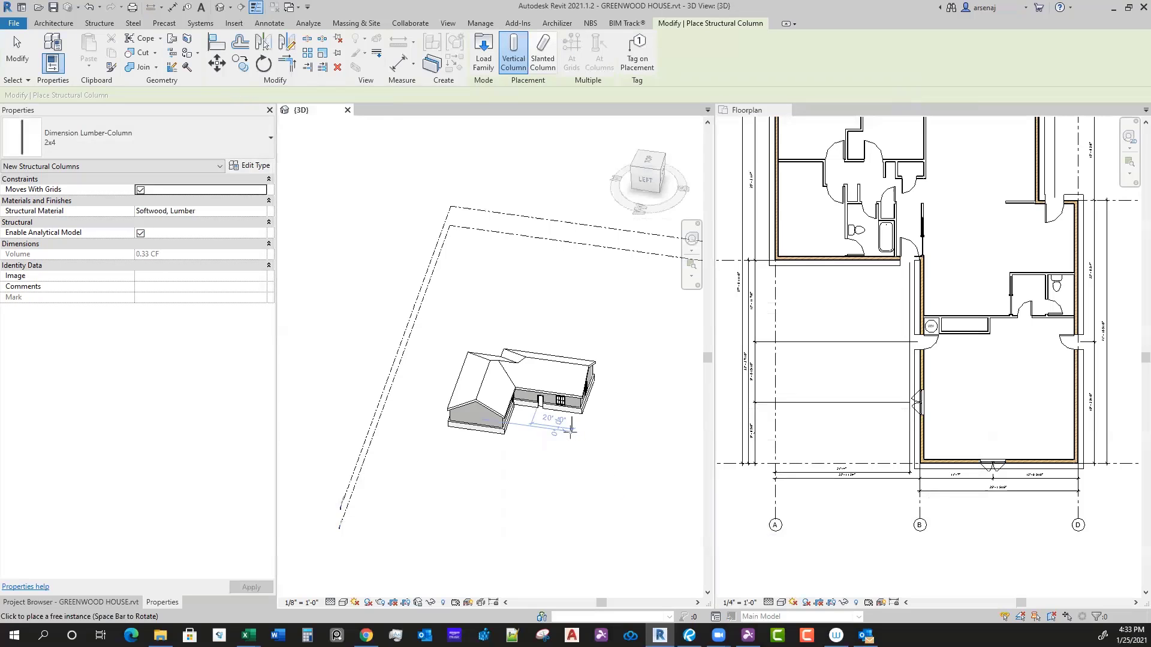
scroll(570, 429, "up", 5)
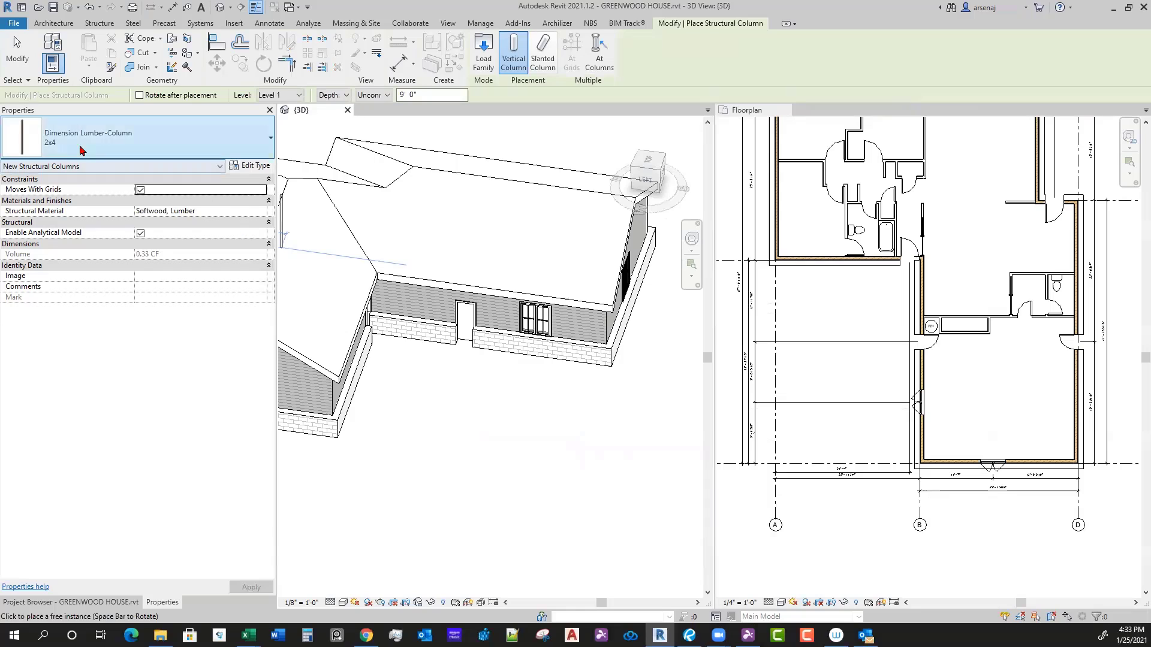
left_click(146, 136)
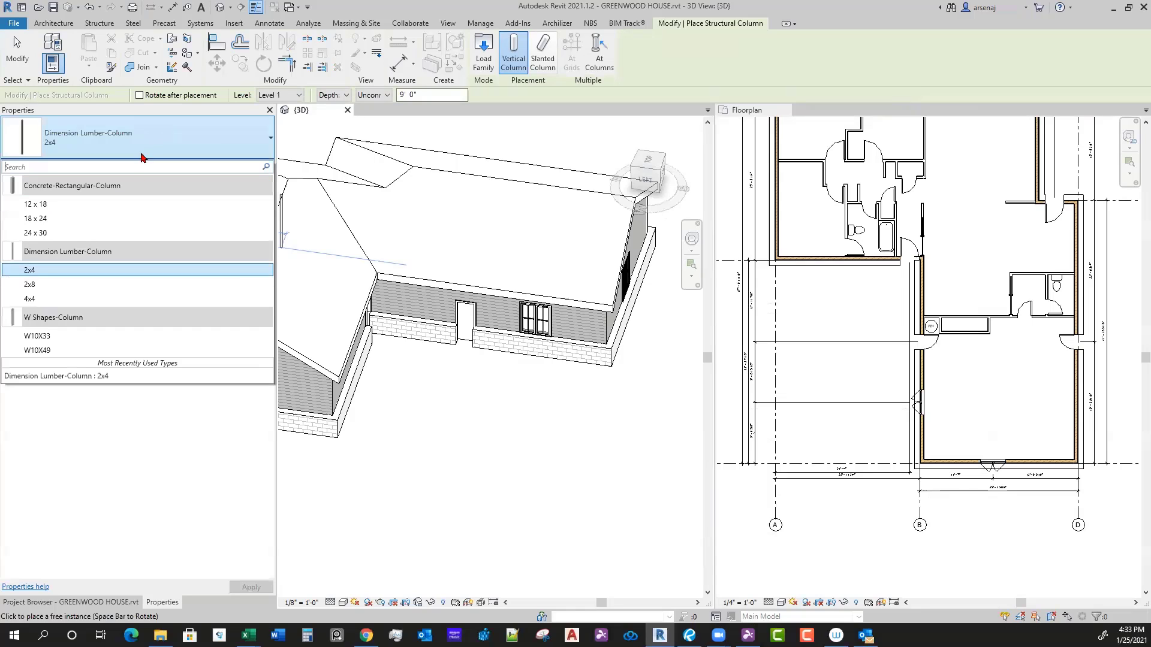
left_click(71, 298)
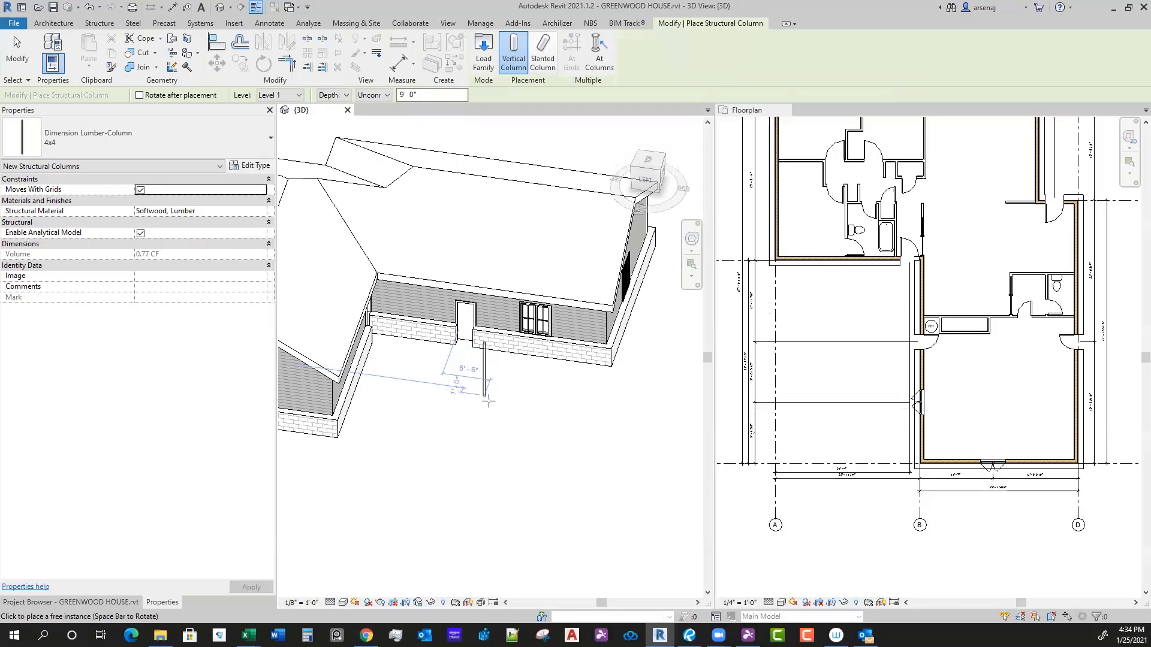
left_click(233, 23)
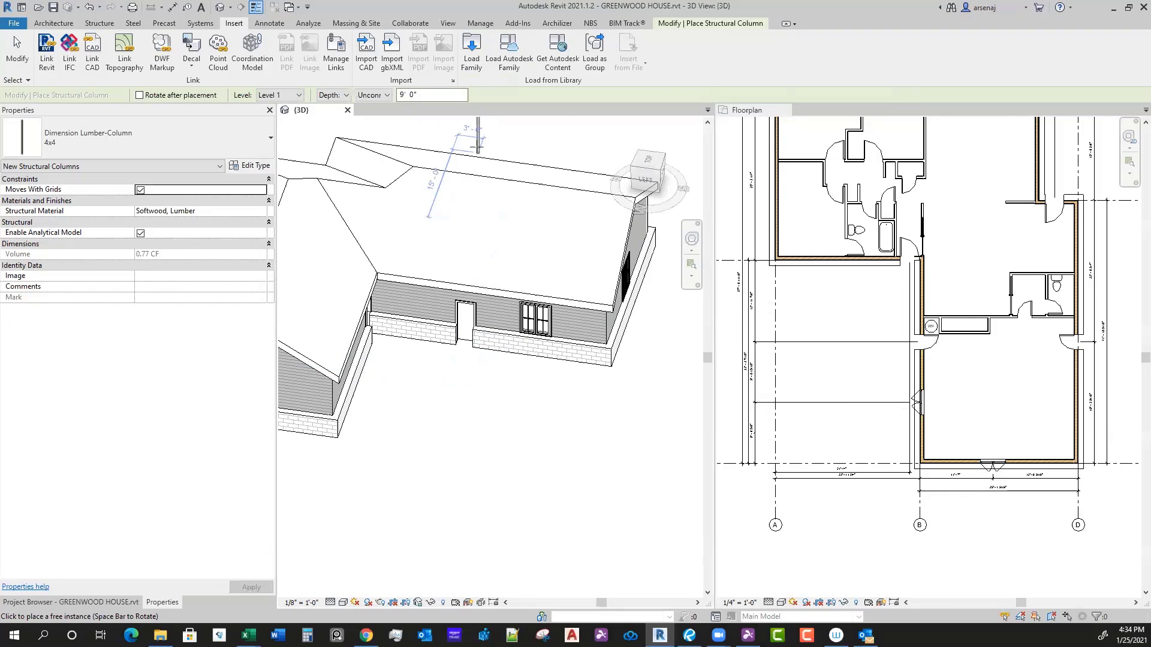
left_click(671, 25)
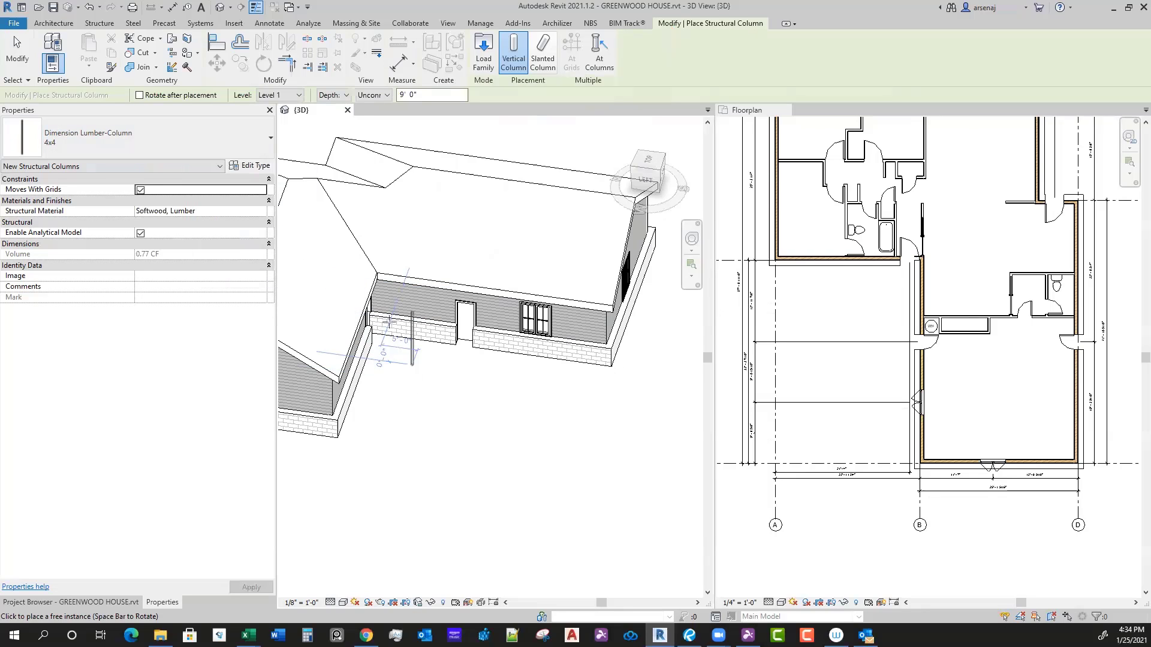
Step: Place a trial 4x4 column in front of the carport wall with Depth from Level 1 and an unconnected value of 9' 0"
scroll(509, 383, "up", 3)
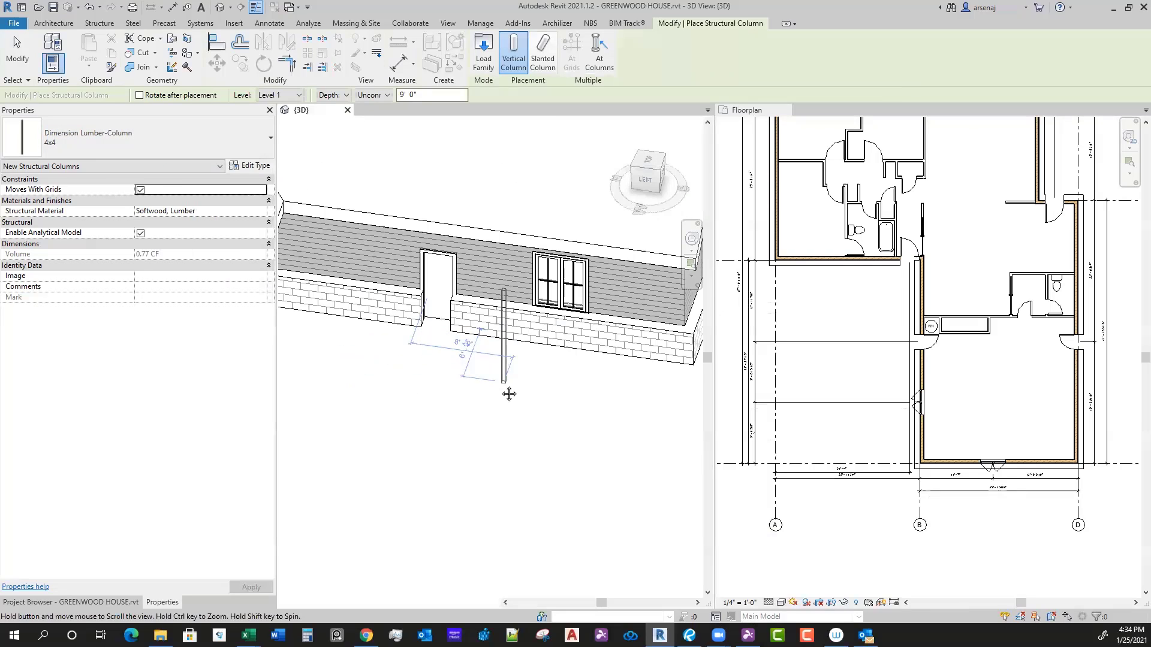
left_click(286, 97)
left_click(291, 98)
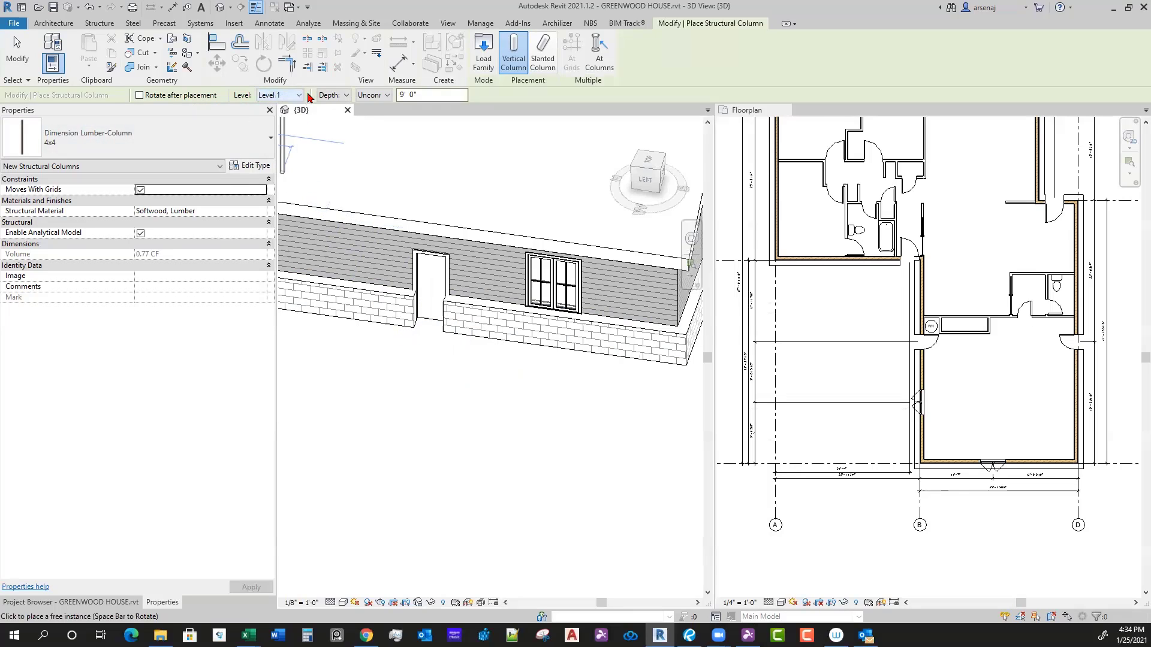
left_click(328, 97)
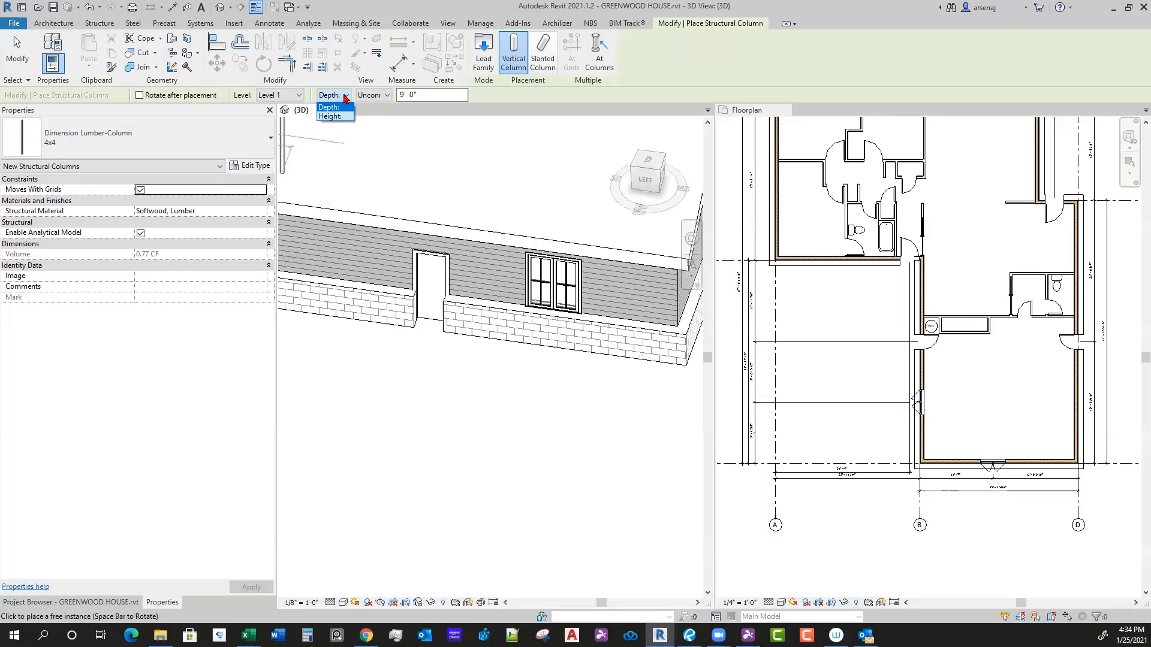
left_click(334, 107)
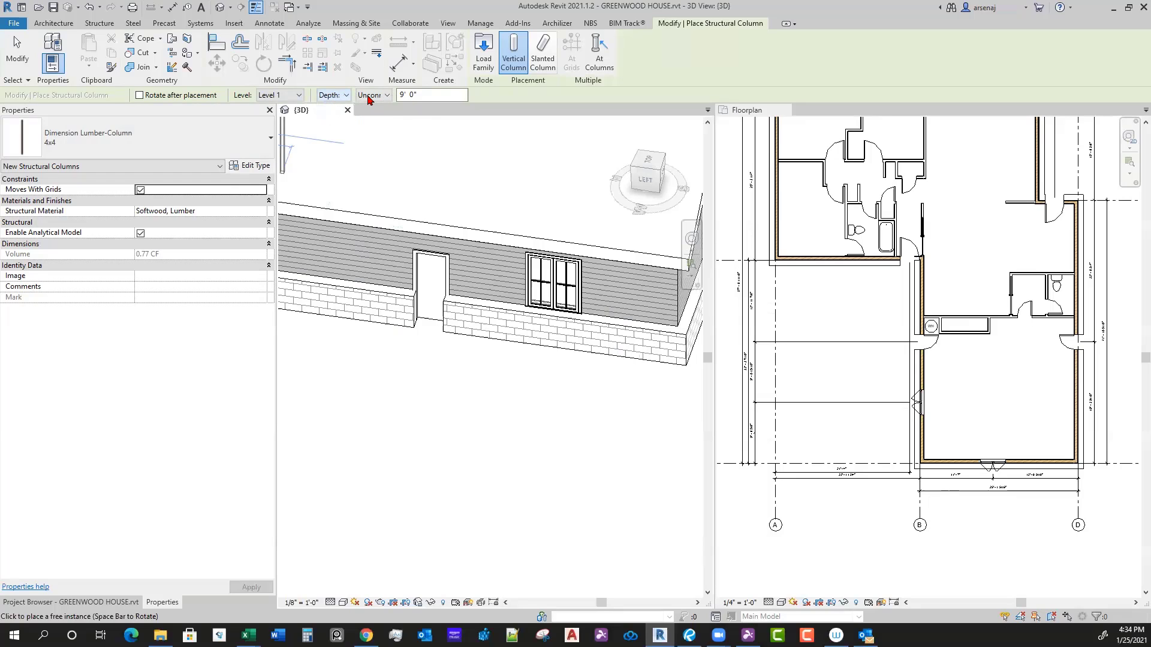
left_click(369, 96)
left_click(386, 96)
left_click(486, 397)
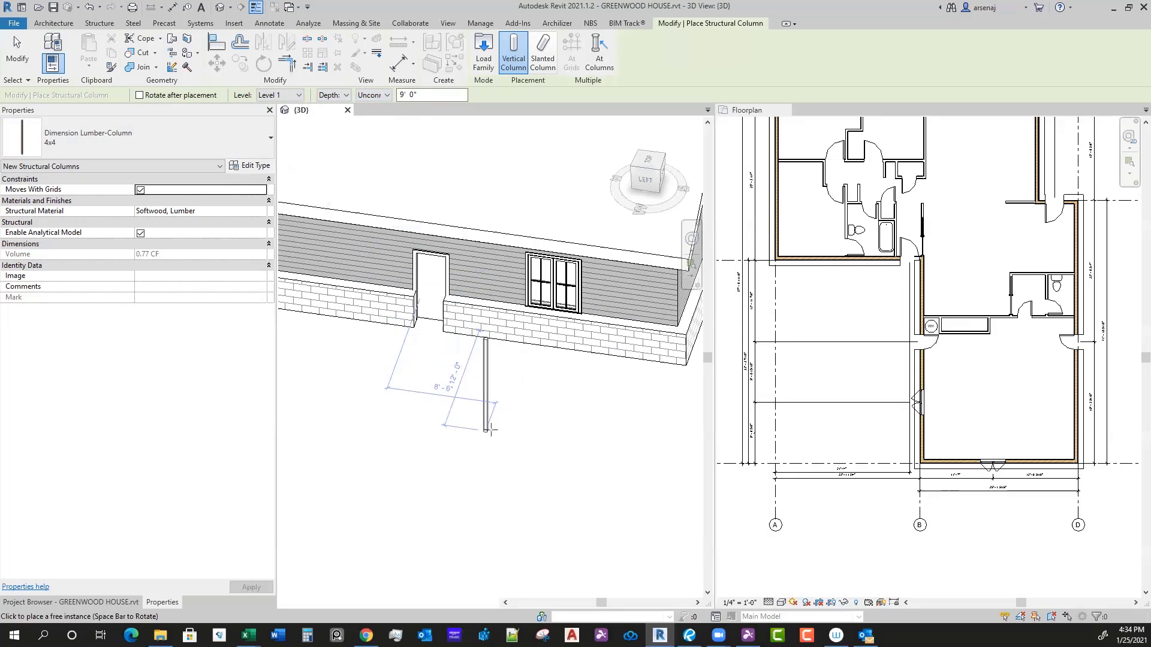
scroll(521, 393, "down", 1)
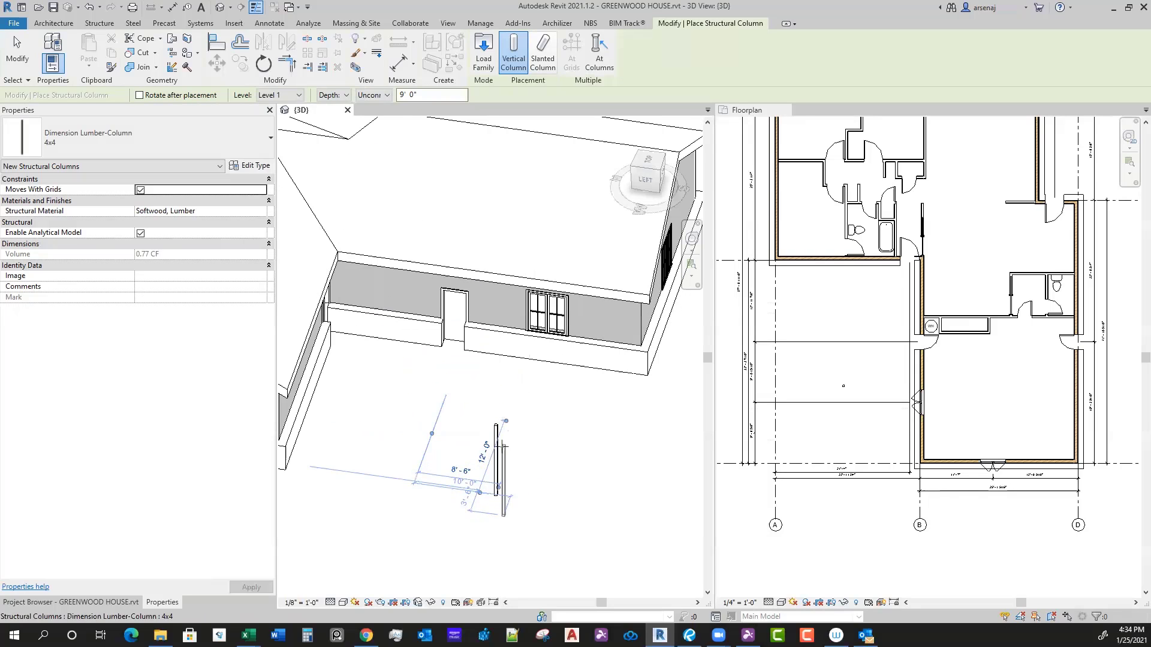
Step: End column placement and delete the trial column in front of the carport wall
key("Escape")
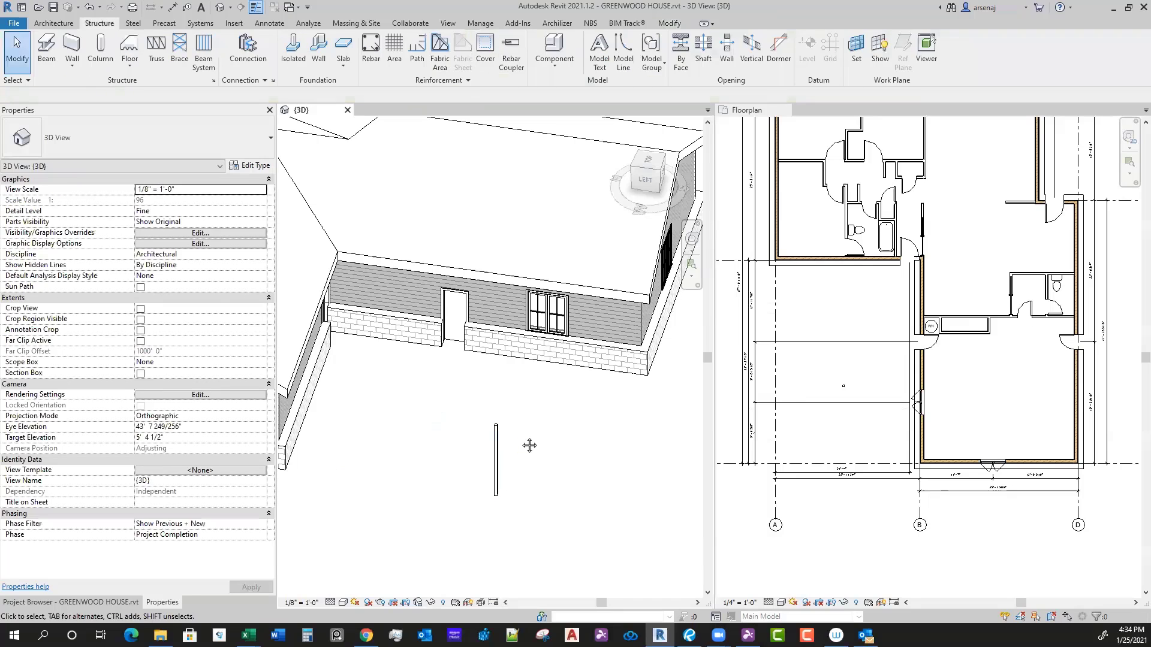
left_click(497, 459)
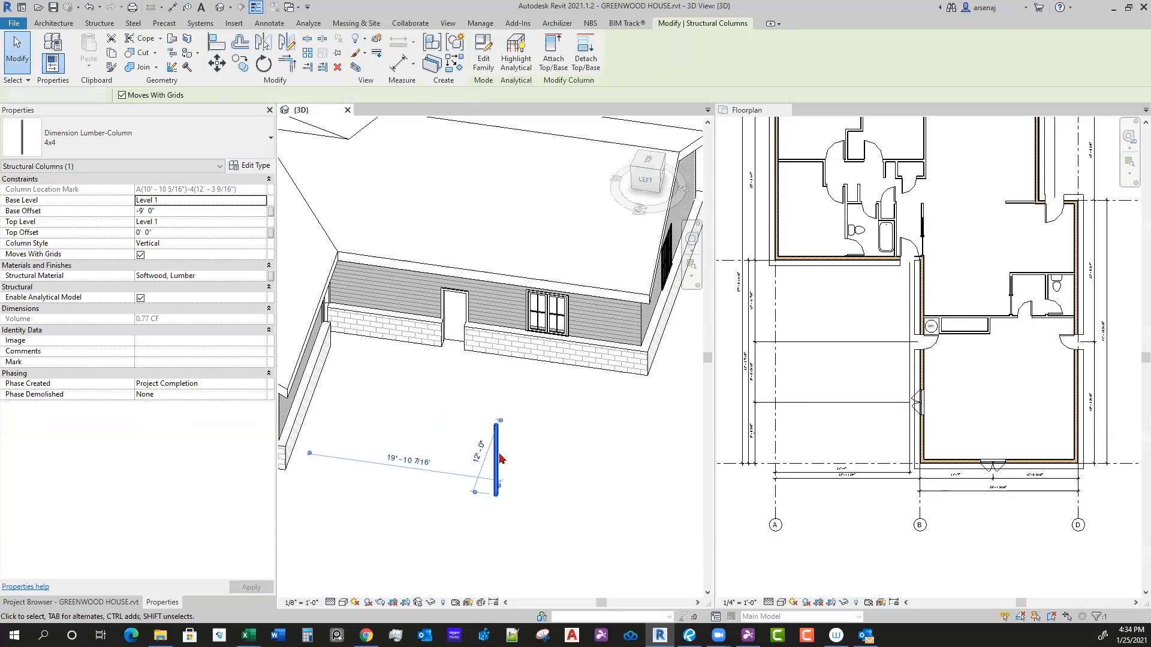
key("Delete")
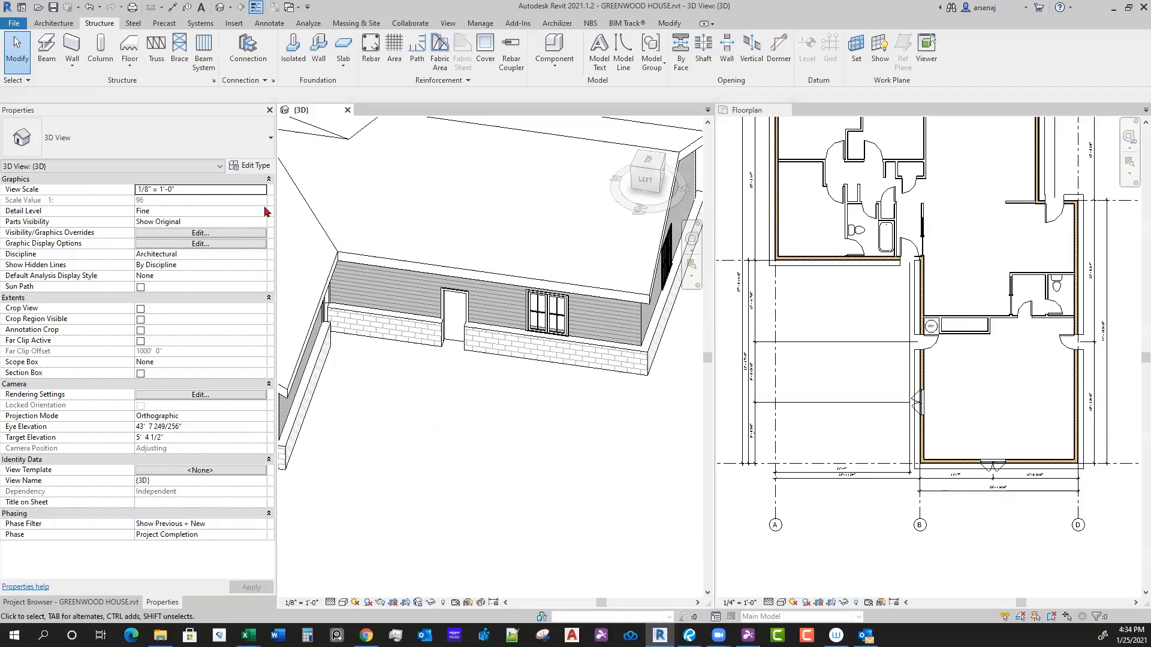
Step: Restart structural column placement and set the columns to go by Height from Level 1 to Top Plate
left_click(100, 48)
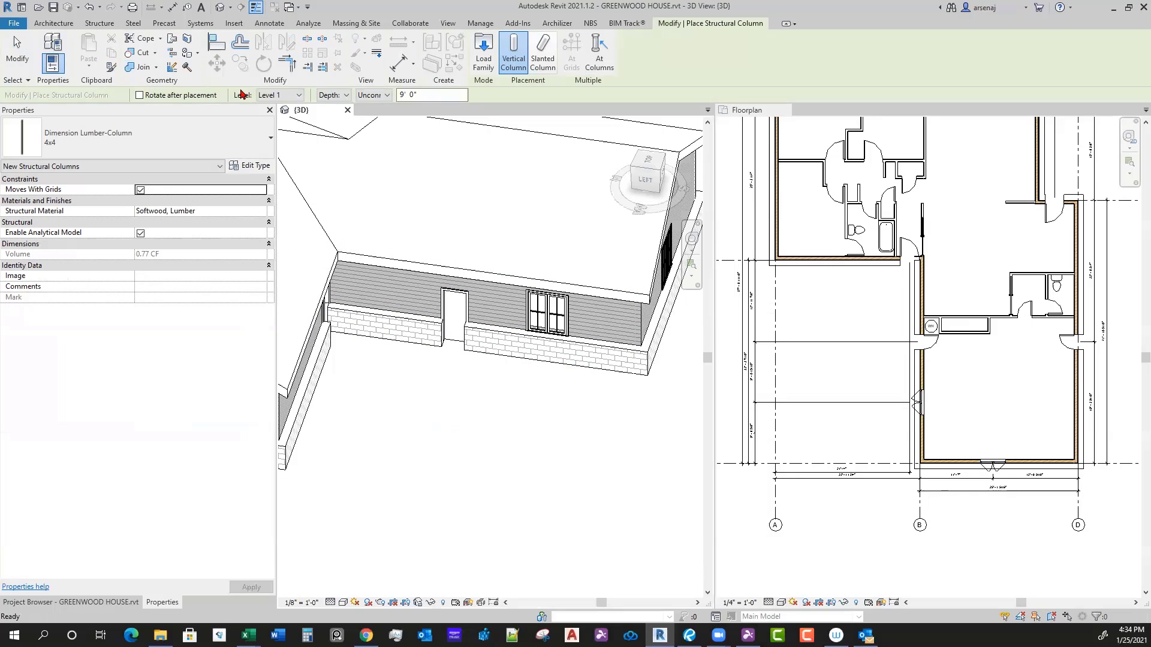
left_click(340, 97)
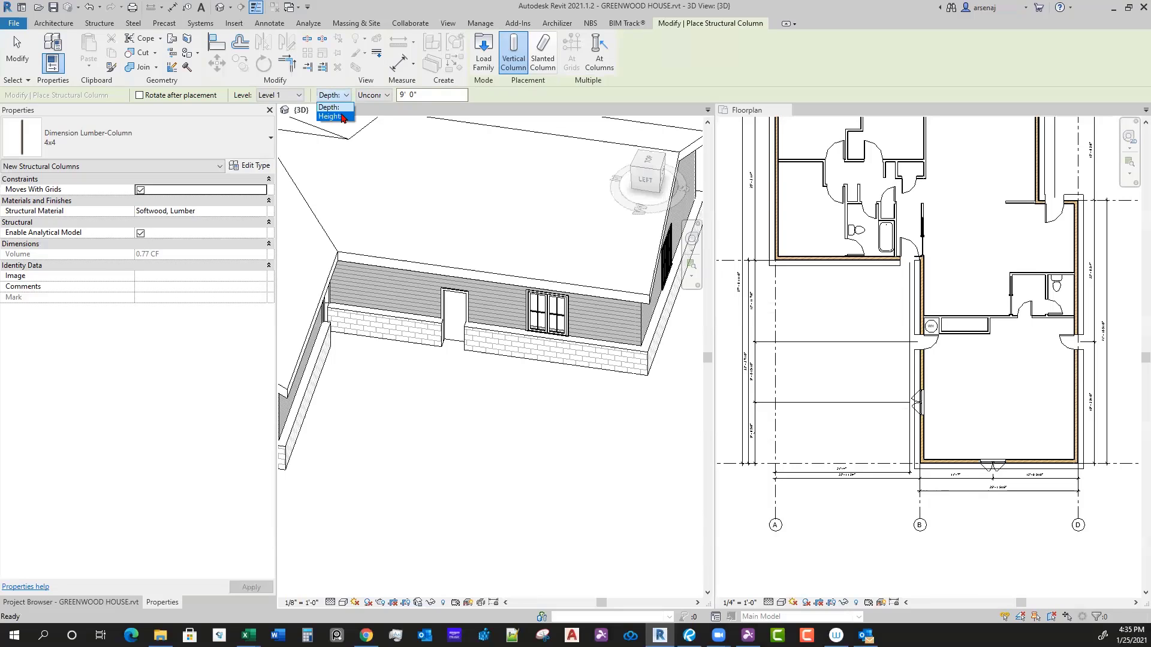
left_click(340, 118)
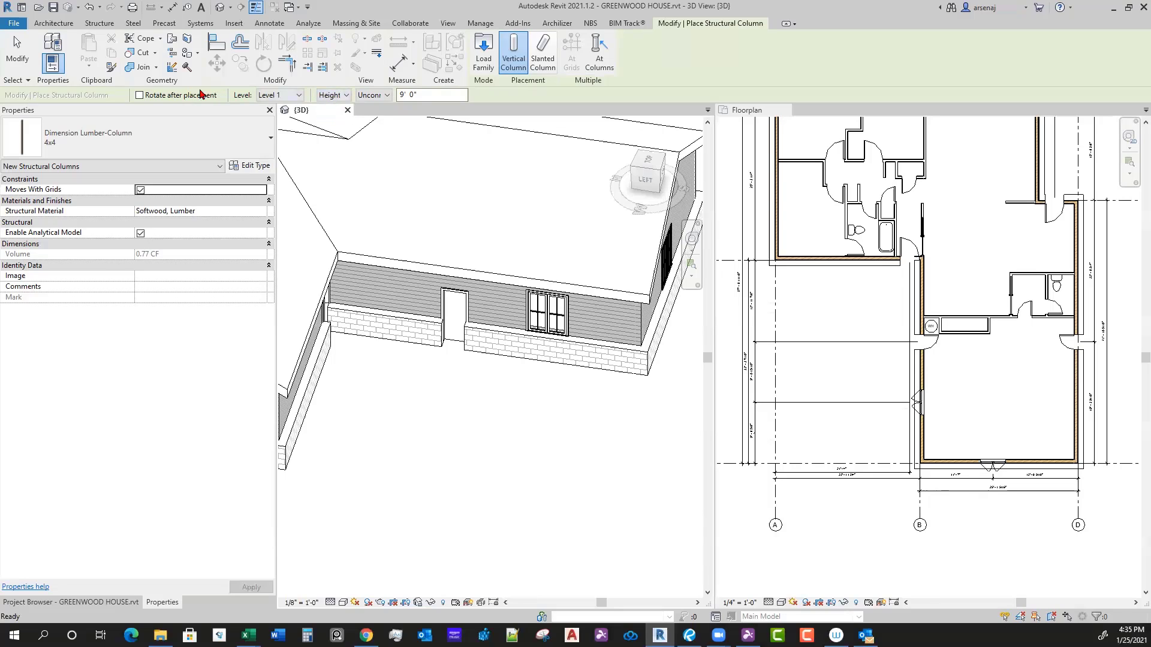
left_click(386, 96)
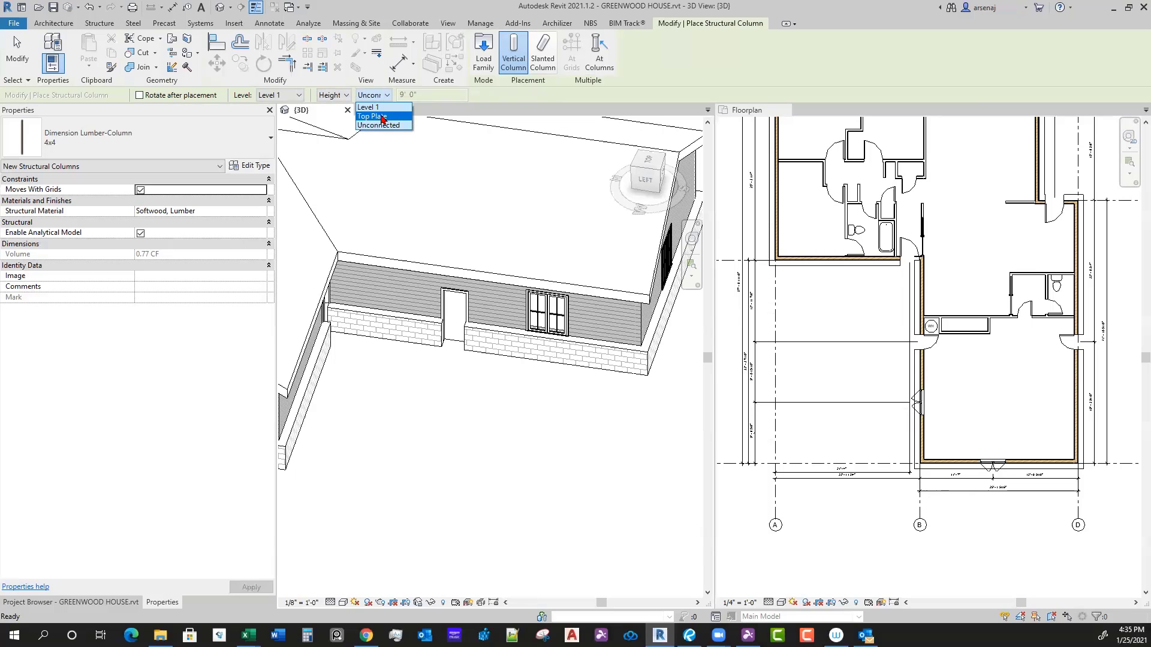
left_click(382, 118)
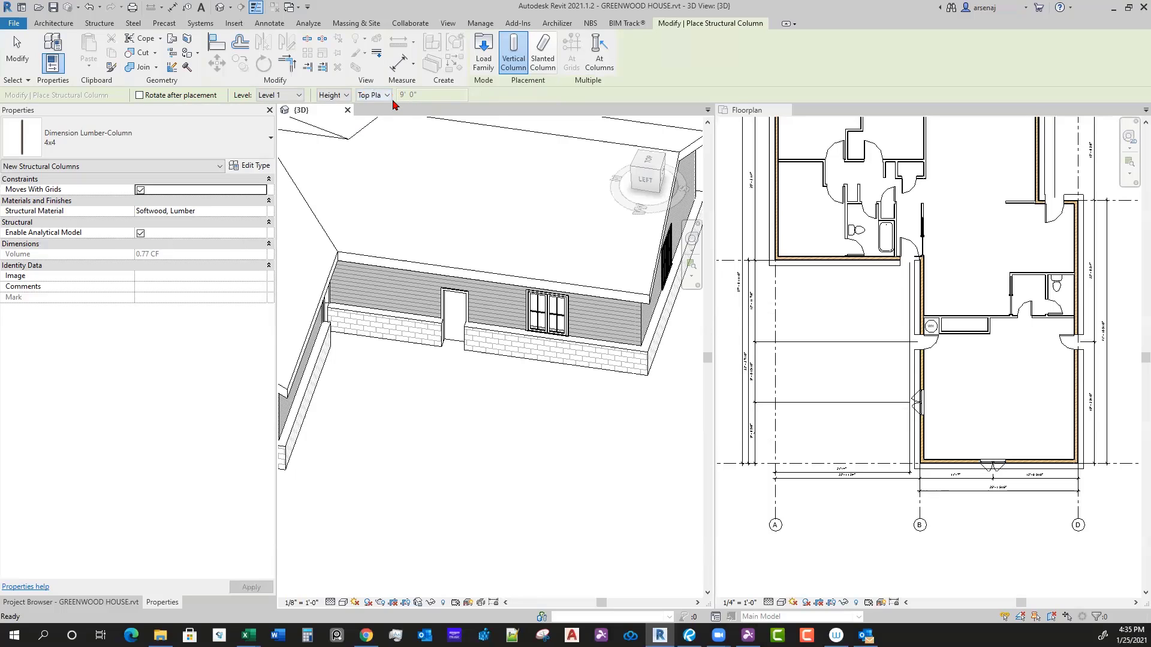
Step: Place two 4x4 columns in a row parallel to the carport wall, about 8' 9" out from it, and end placement
middle_click_drag(505, 401, 504, 409)
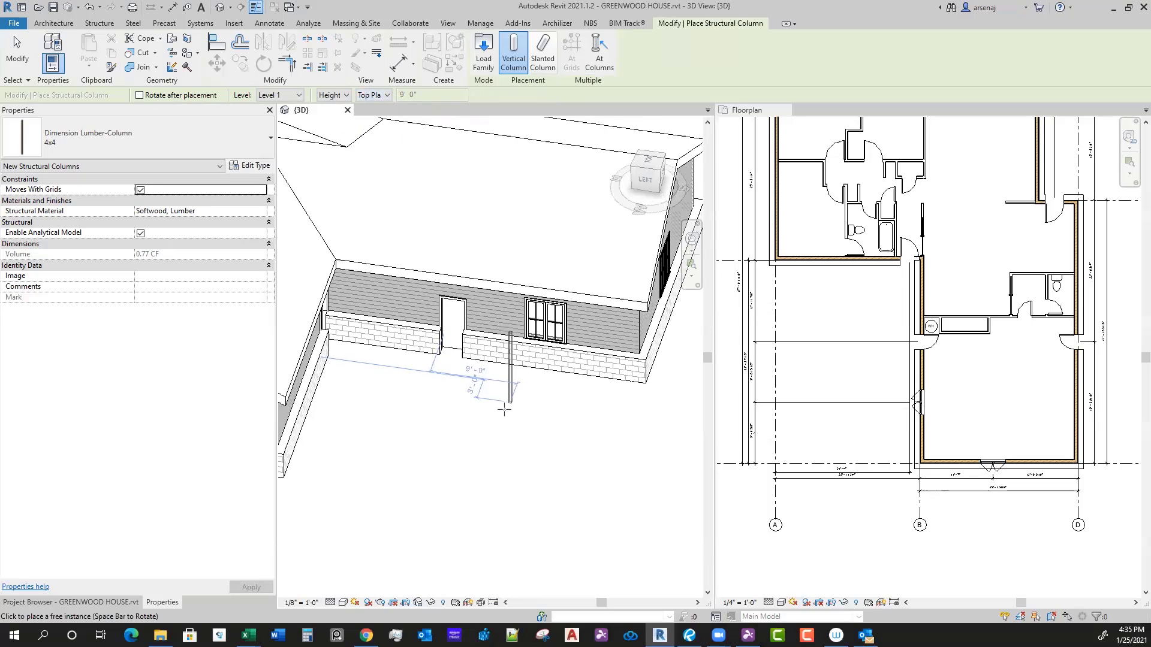
left_click(497, 413)
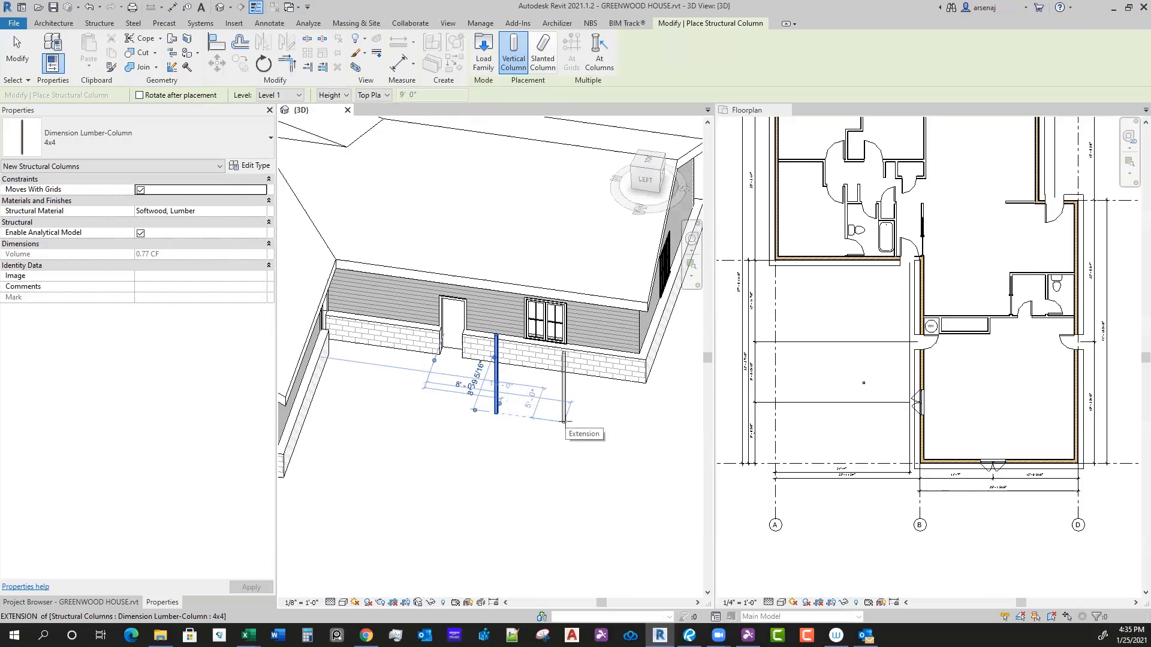
left_click(568, 422)
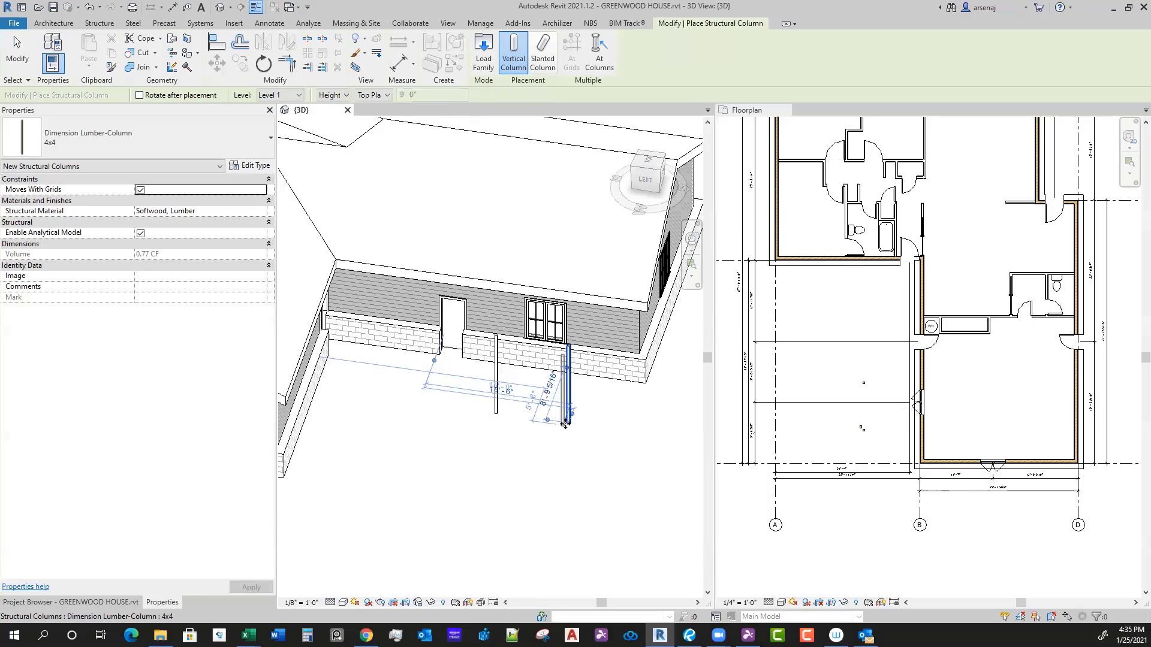
key("Escape")
key("Escape")
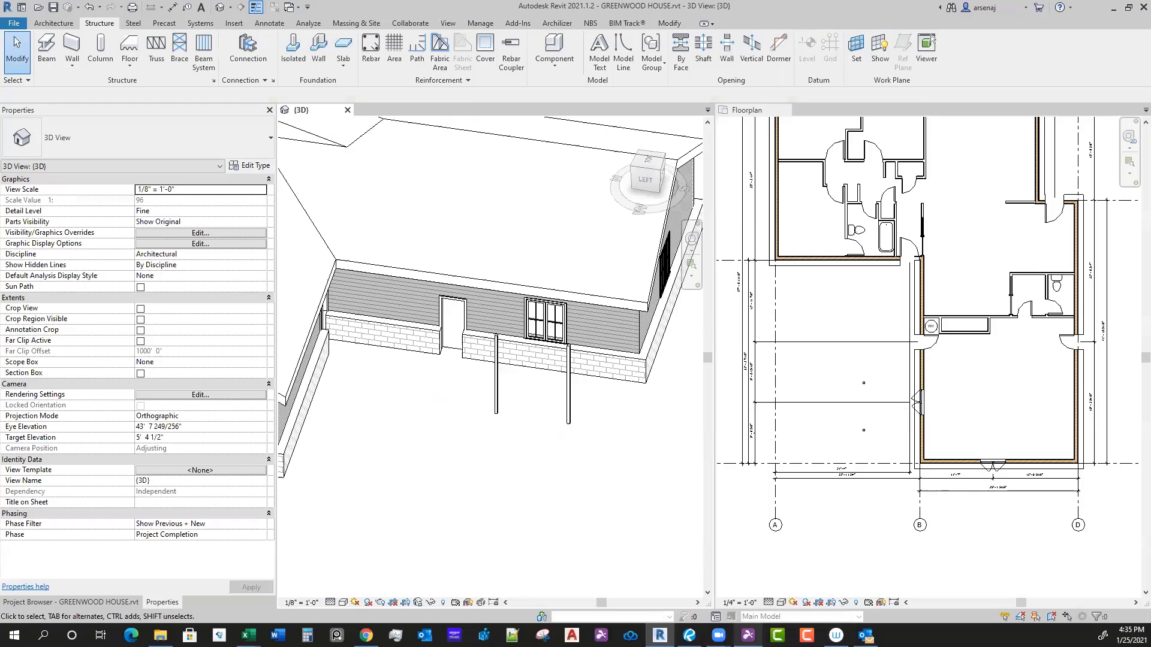
Step: Switch to Bluebeam Revu and examine where the carport posts stand relative to the door and window in the reference photo
left_click(688, 635)
left_click_drag(830, 462, 784, 403)
scroll(769, 375, "up", 1)
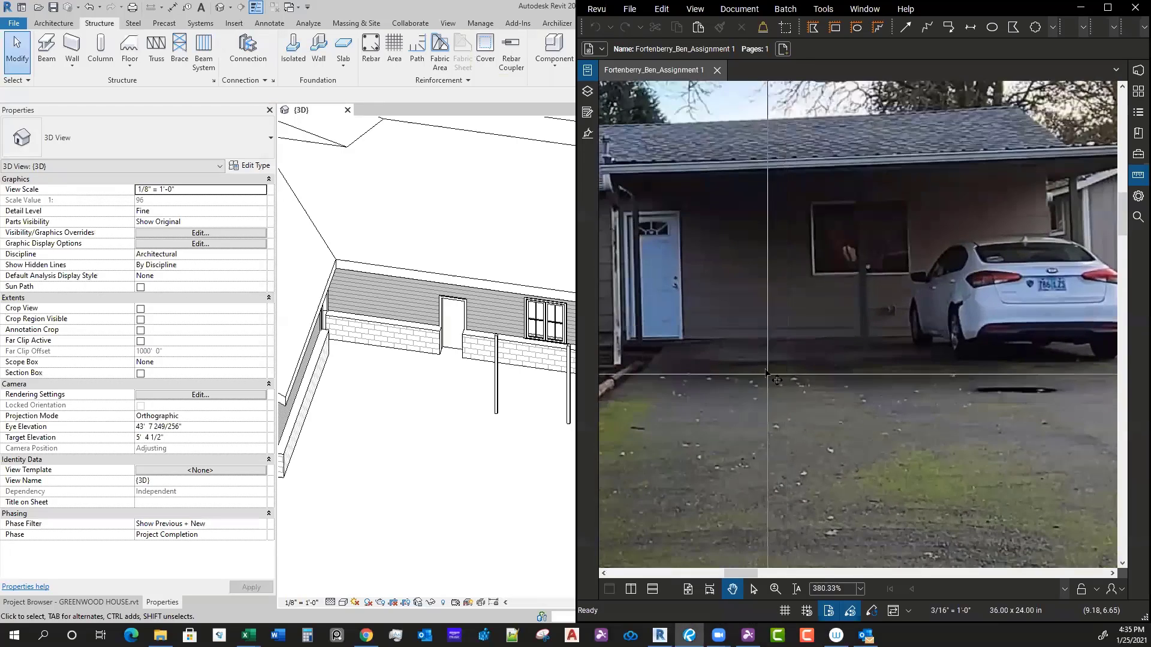
scroll(767, 372, "down", 3)
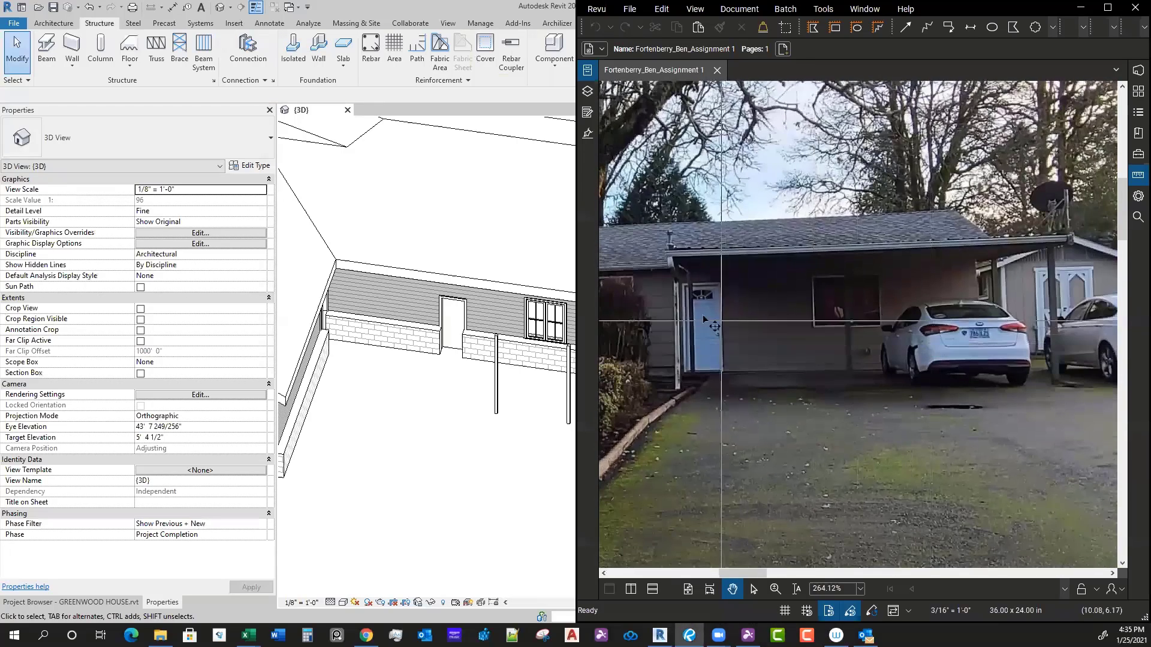
middle_click_drag(685, 372, 747, 398)
scroll(747, 398, "up", 1)
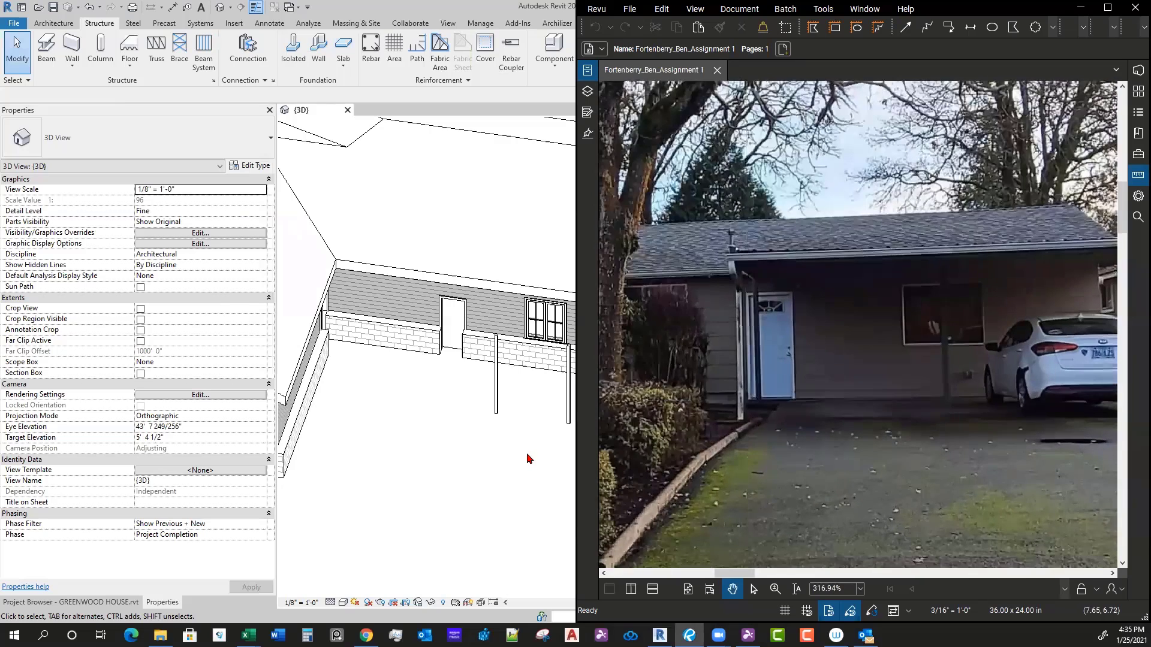
Step: Return to Revit and inspect the column nearer the door in the floor plan, comparing its position with the reference photo
left_click(513, 423)
left_click(497, 403)
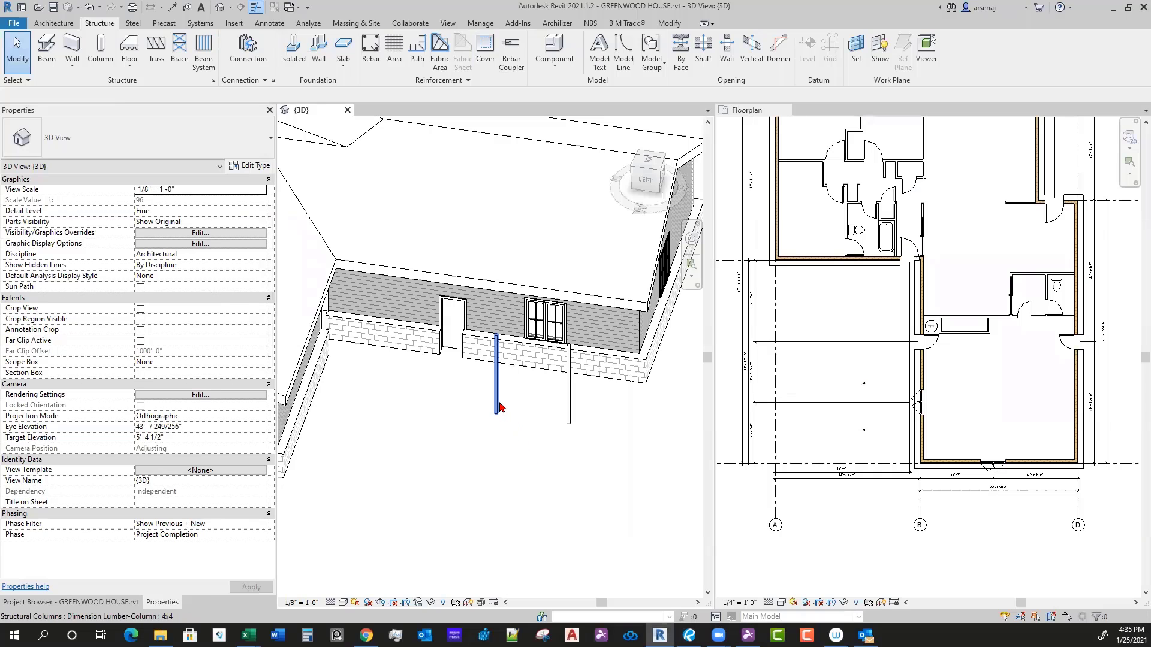
left_click(875, 399)
scroll(880, 398, "up", 2)
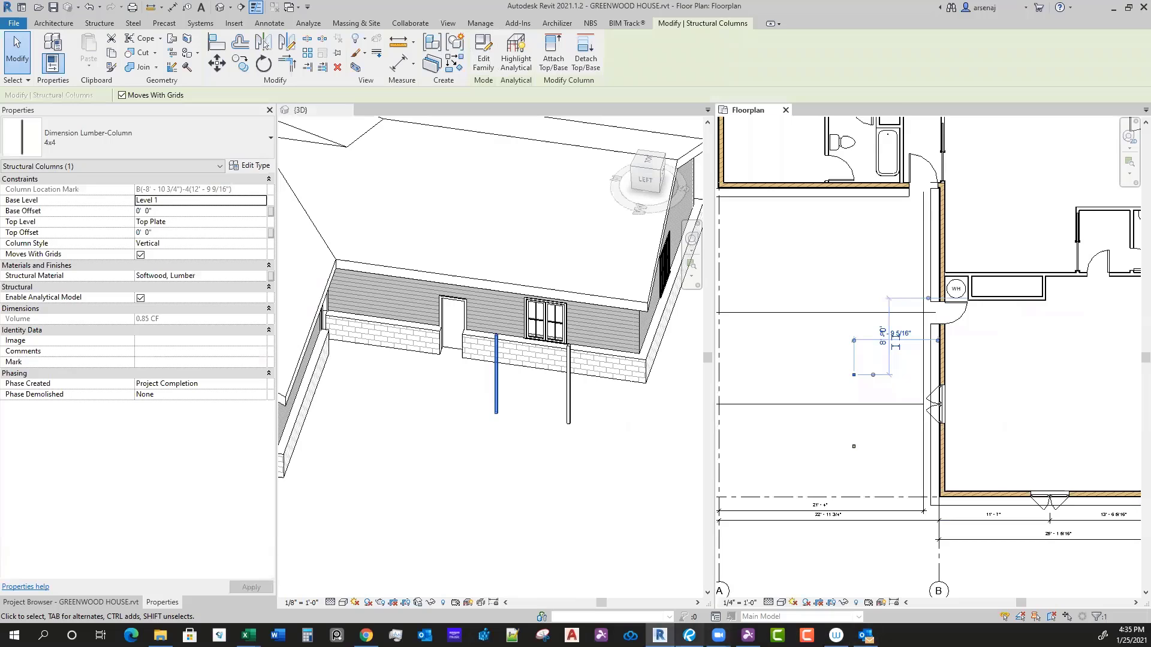
left_click(689, 636)
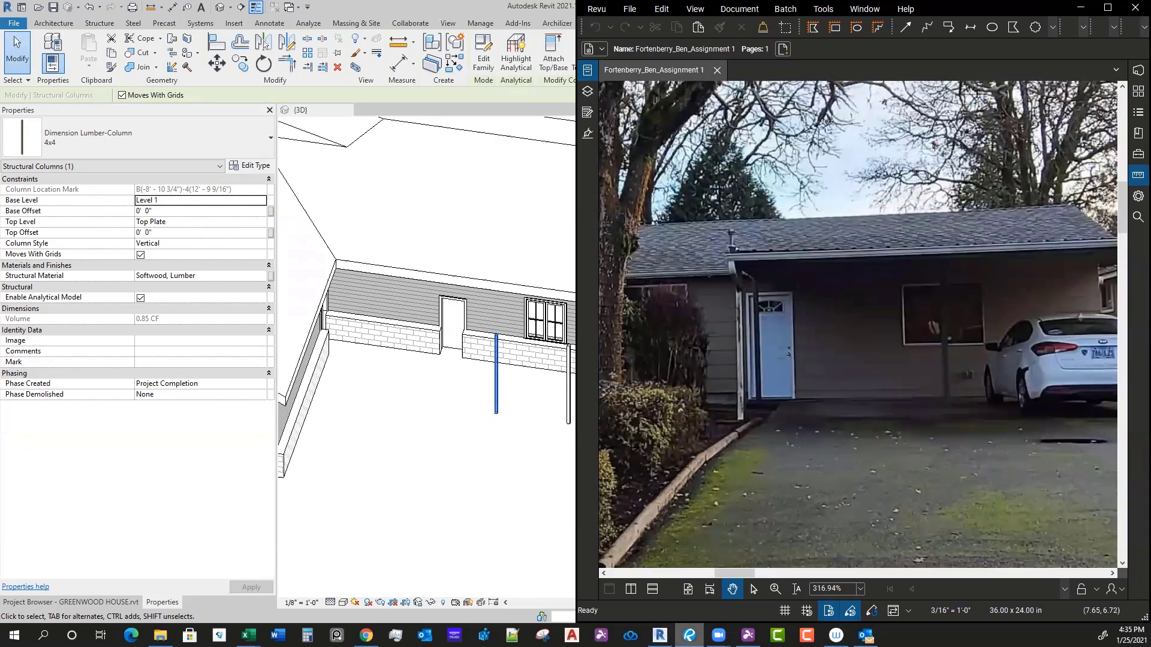
left_click(659, 635)
scroll(857, 454, "up", 1)
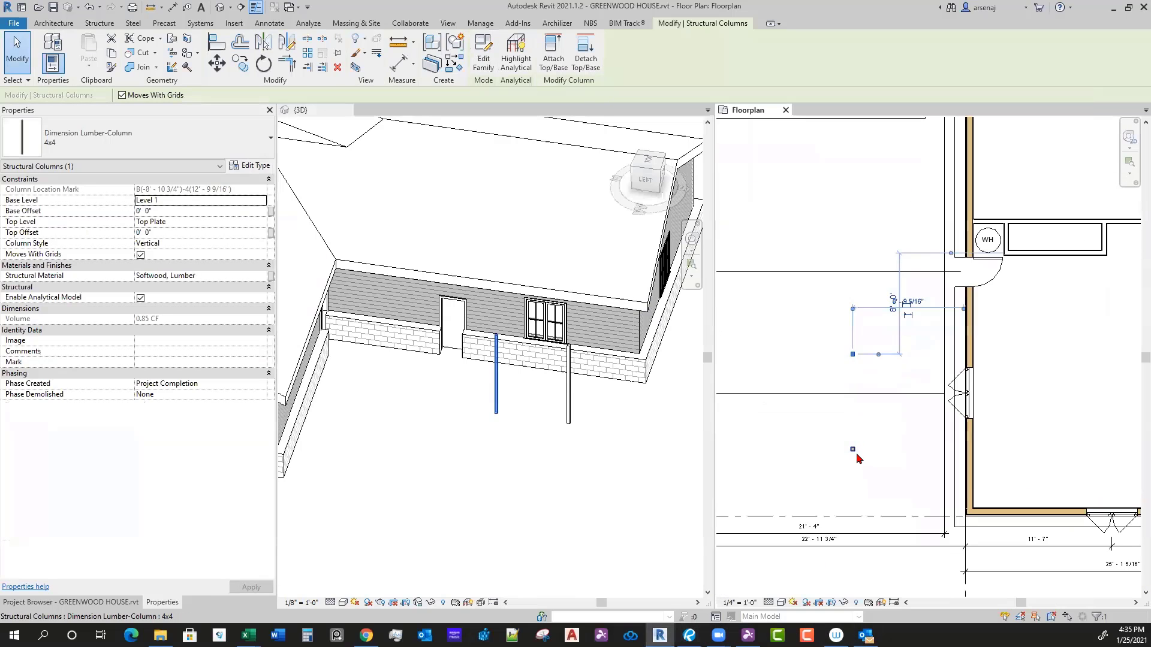
middle_click_drag(860, 401, 827, 404)
scroll(850, 399, "up", 3)
left_click(860, 424)
scroll(827, 404, "down", 1)
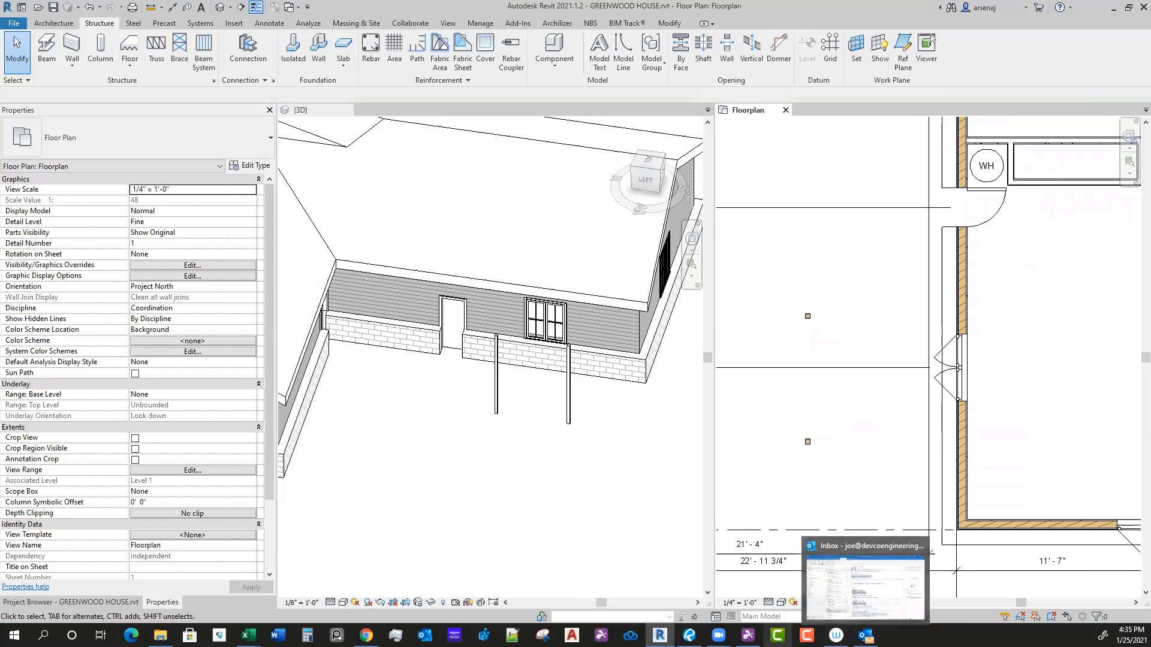
Step: Recheck the post spacing across the carport front in the Revu photo, and return to the columns in Revit's floor plan
left_click(689, 636)
scroll(859, 460, "down", 2)
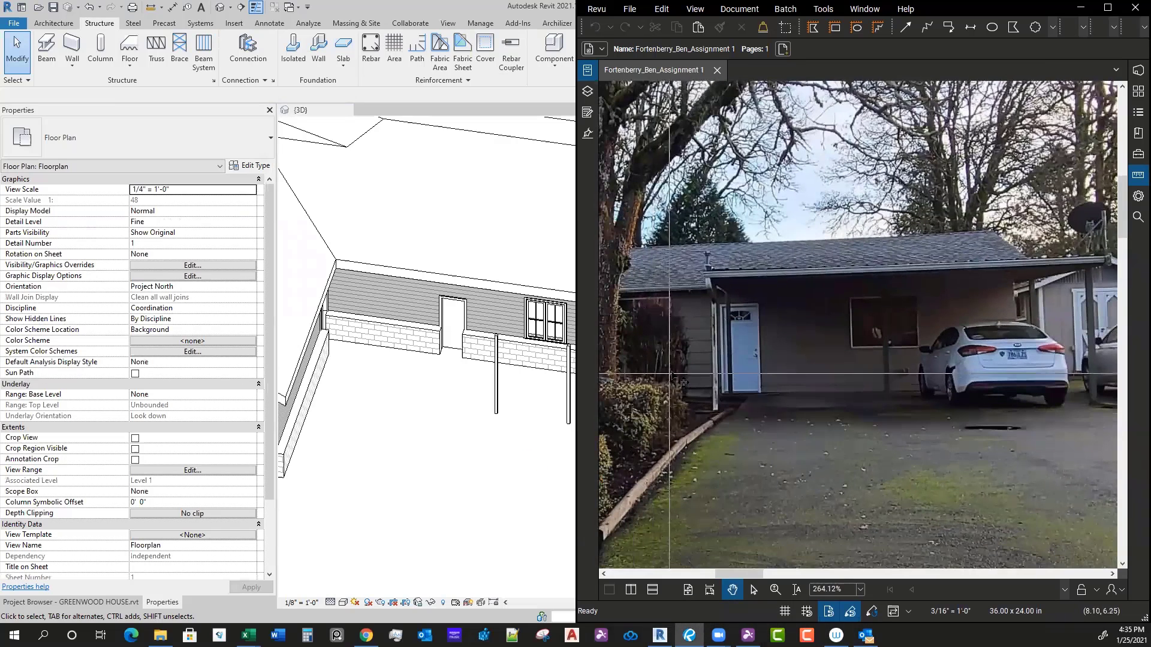
left_click(498, 447)
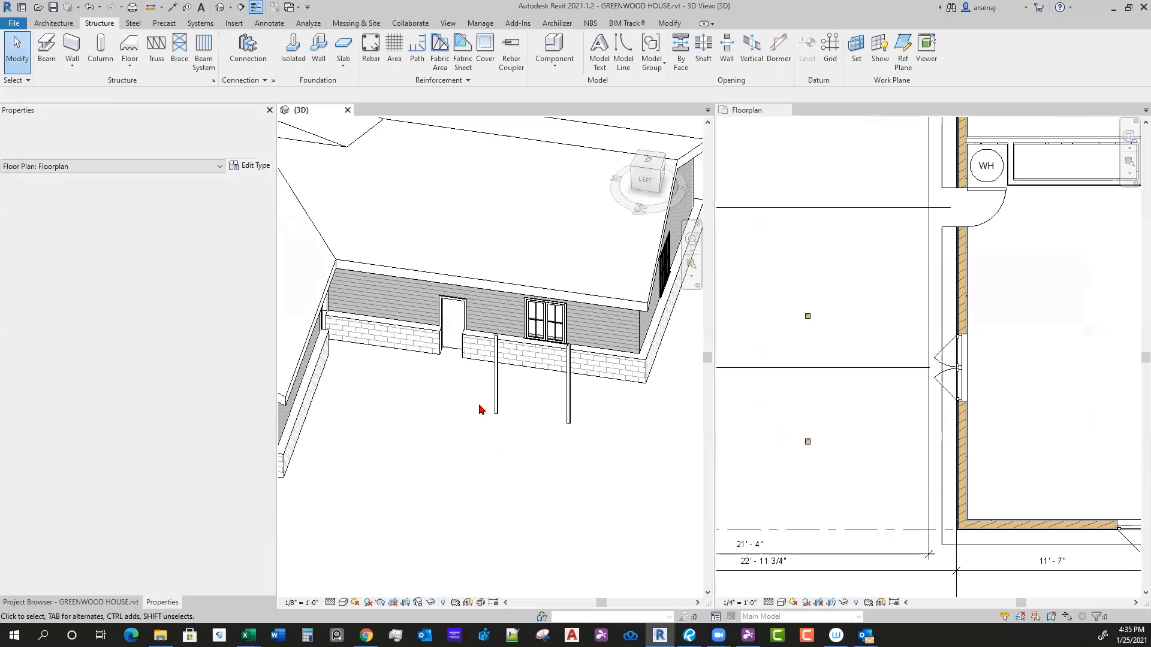
left_click(868, 426)
scroll(868, 427, "down", 1)
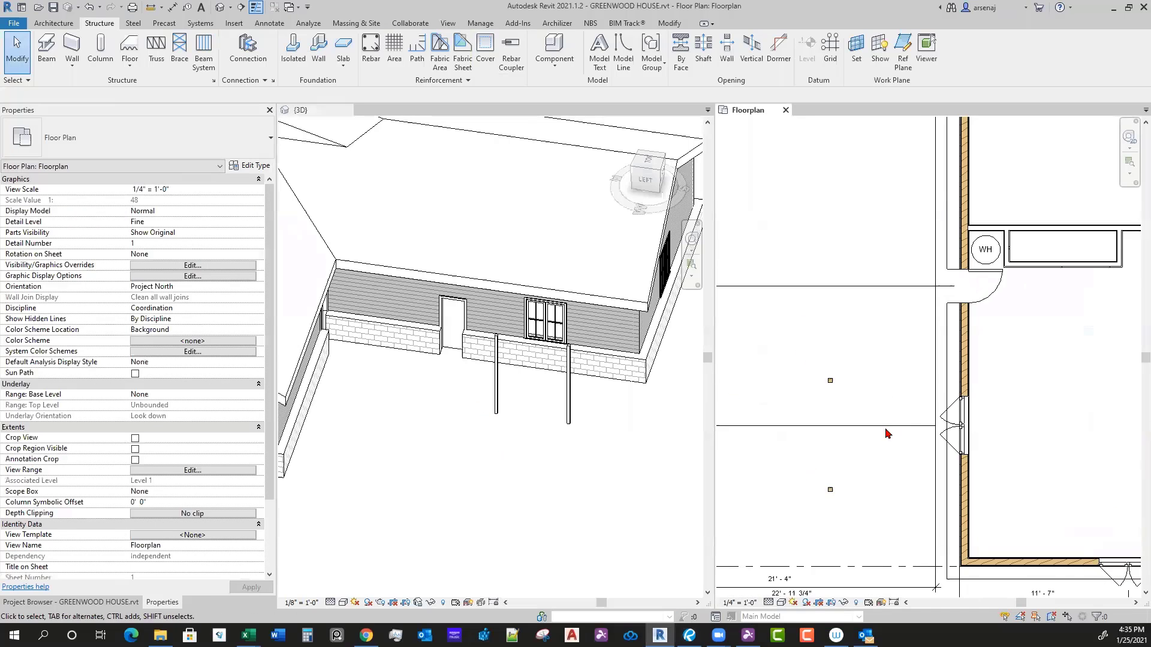
scroll(887, 407, "down", 1)
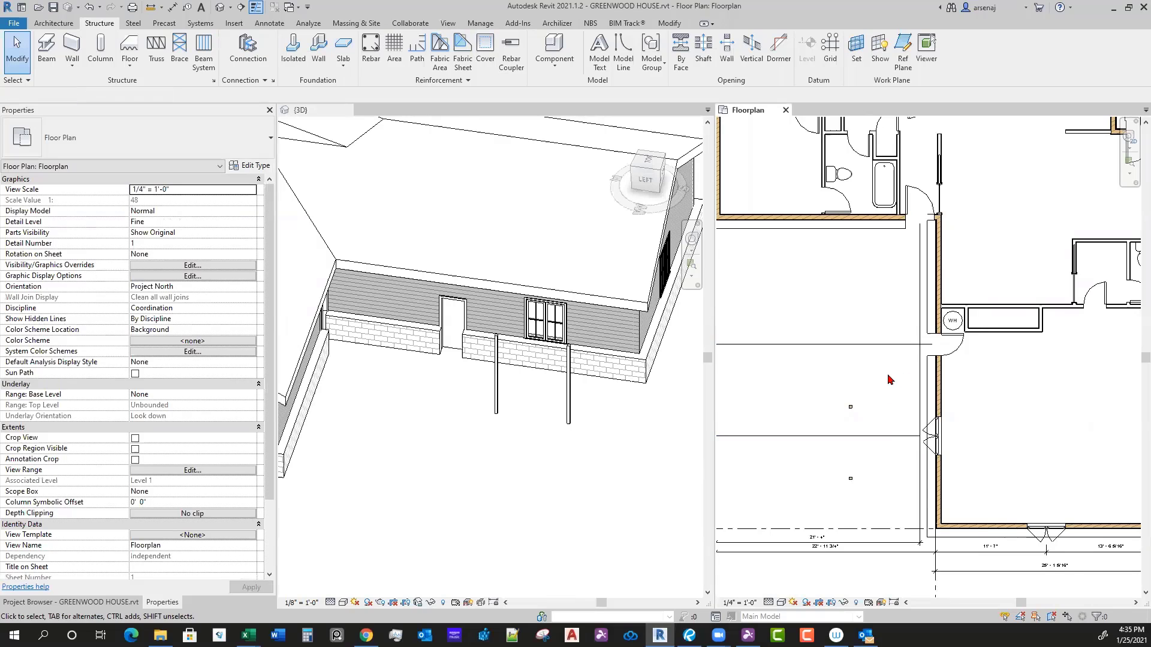
Step: Align the column nearer the carport door with the water-heater-side edge of the 30" x 80" door opening
left_click(668, 24)
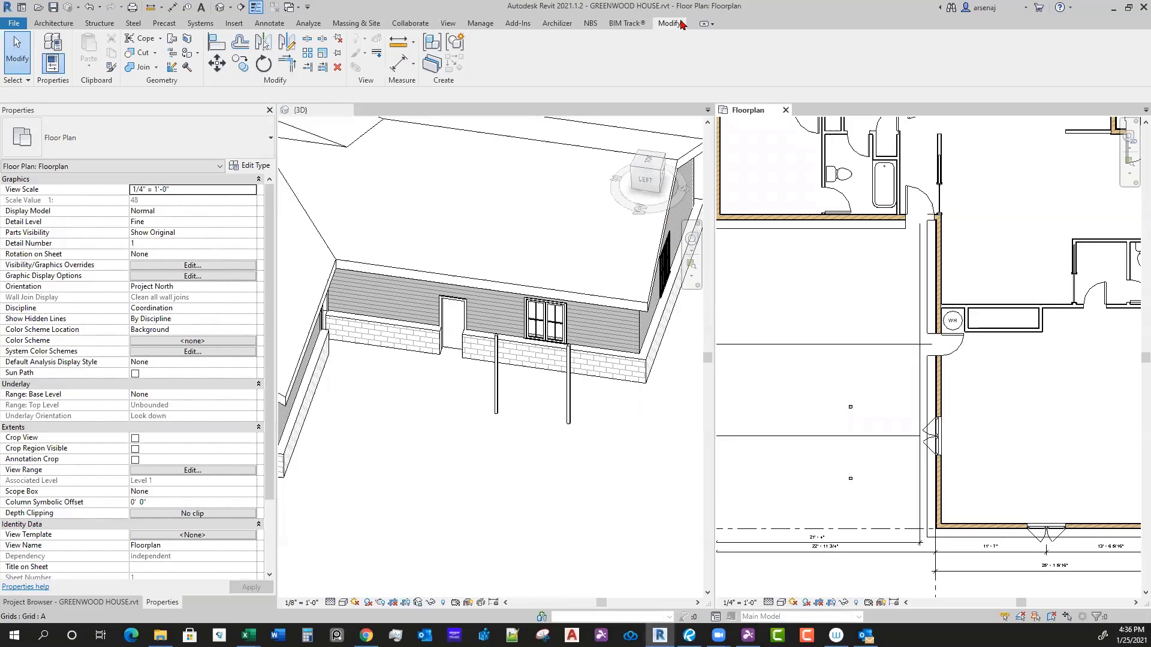
left_click(216, 42)
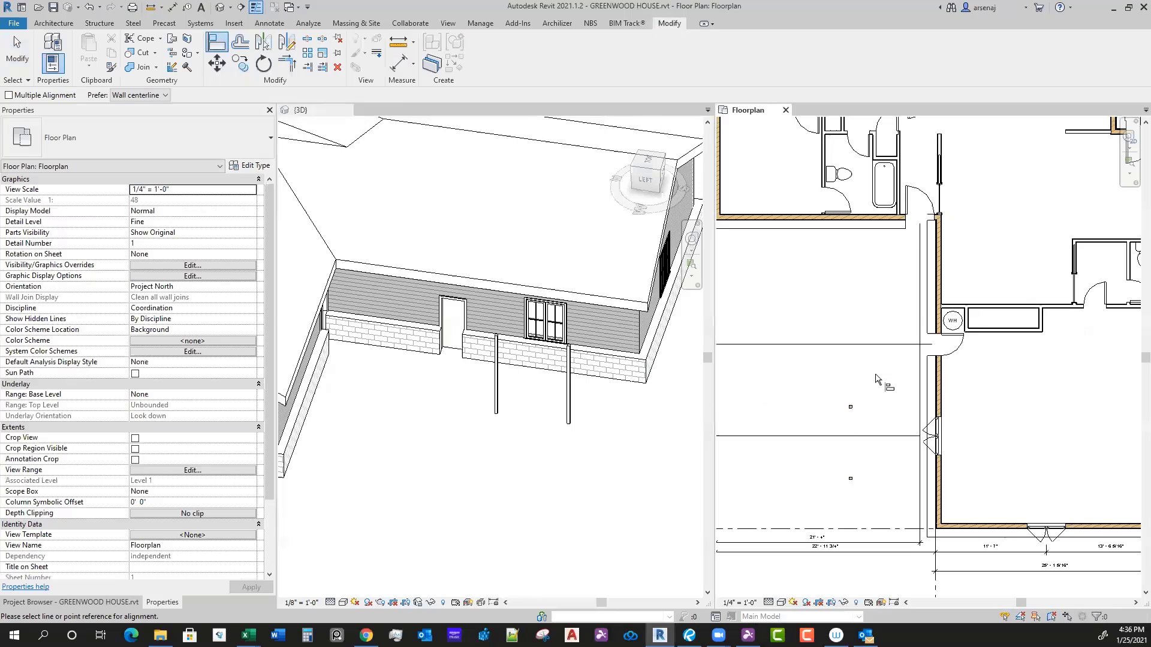
scroll(915, 352, "up", 1)
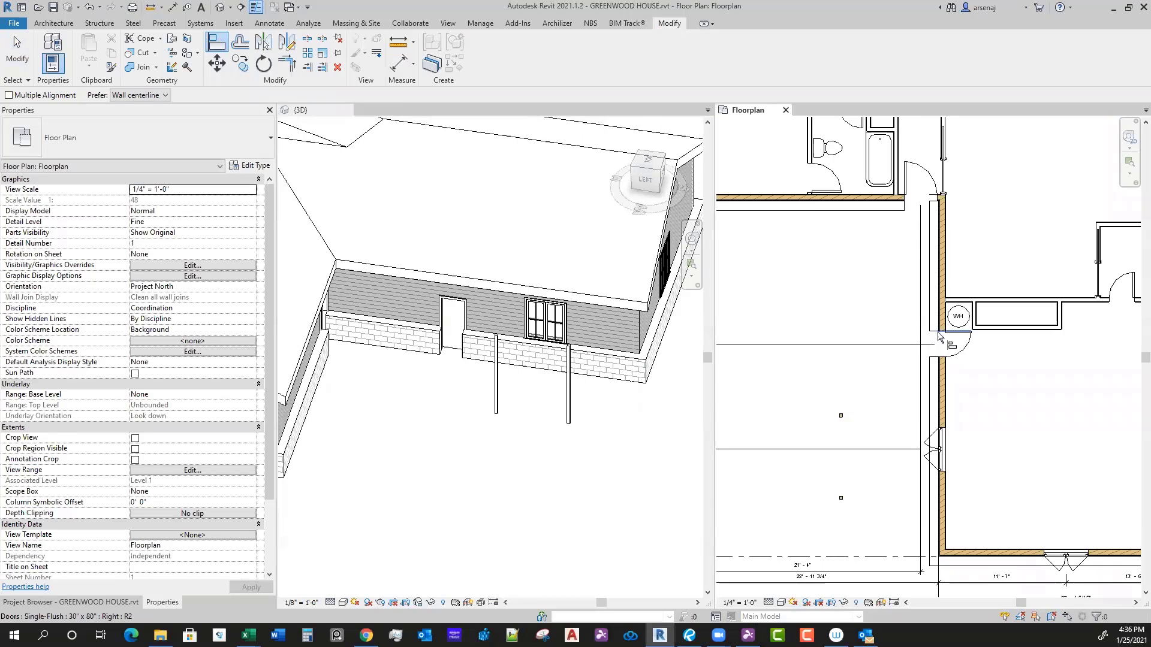
scroll(848, 434, "up", 2)
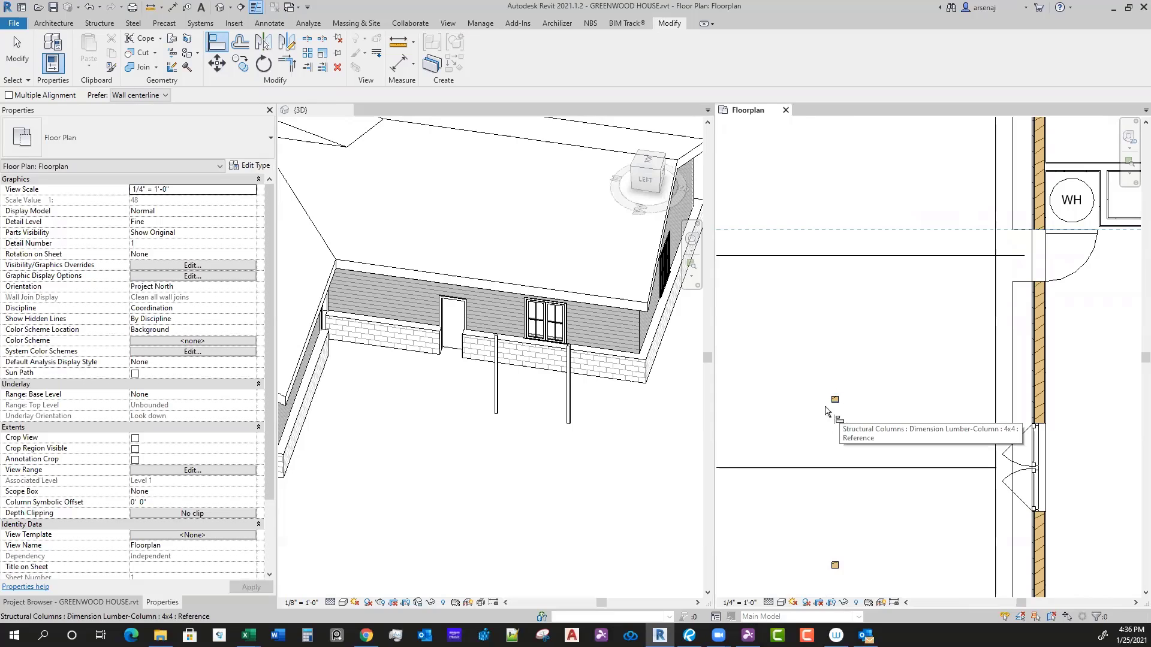
left_click(837, 408)
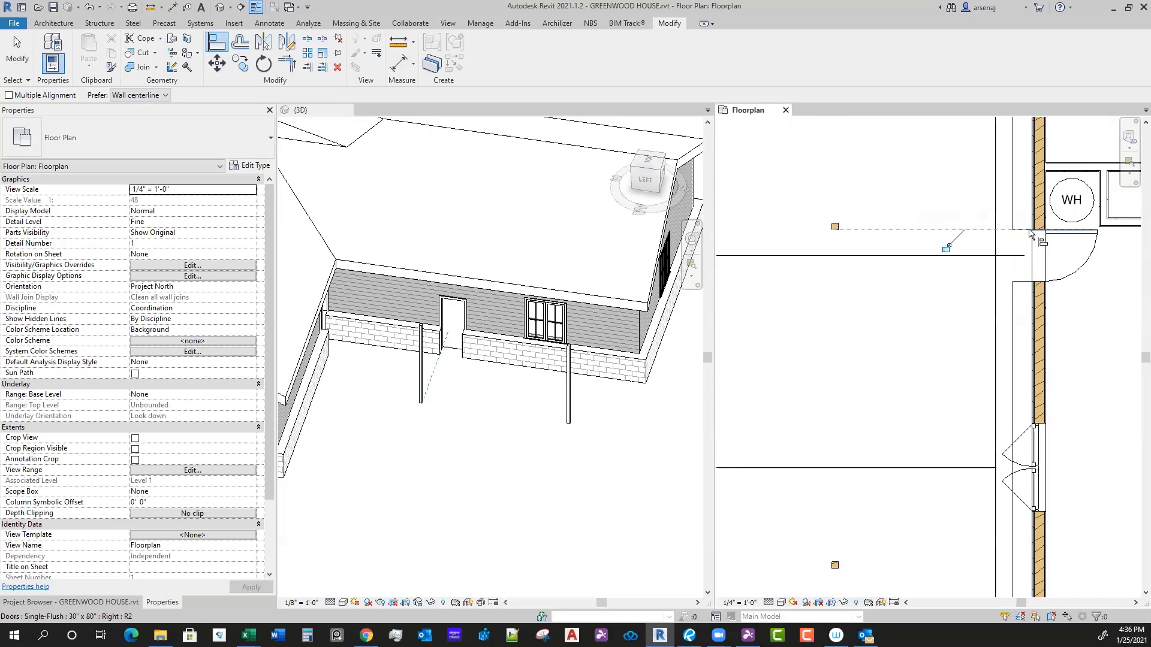
Step: Recheck the post positions across the carport front in the Revu reference photo, and return to Revit's floor plan
scroll(899, 282, "down", 3)
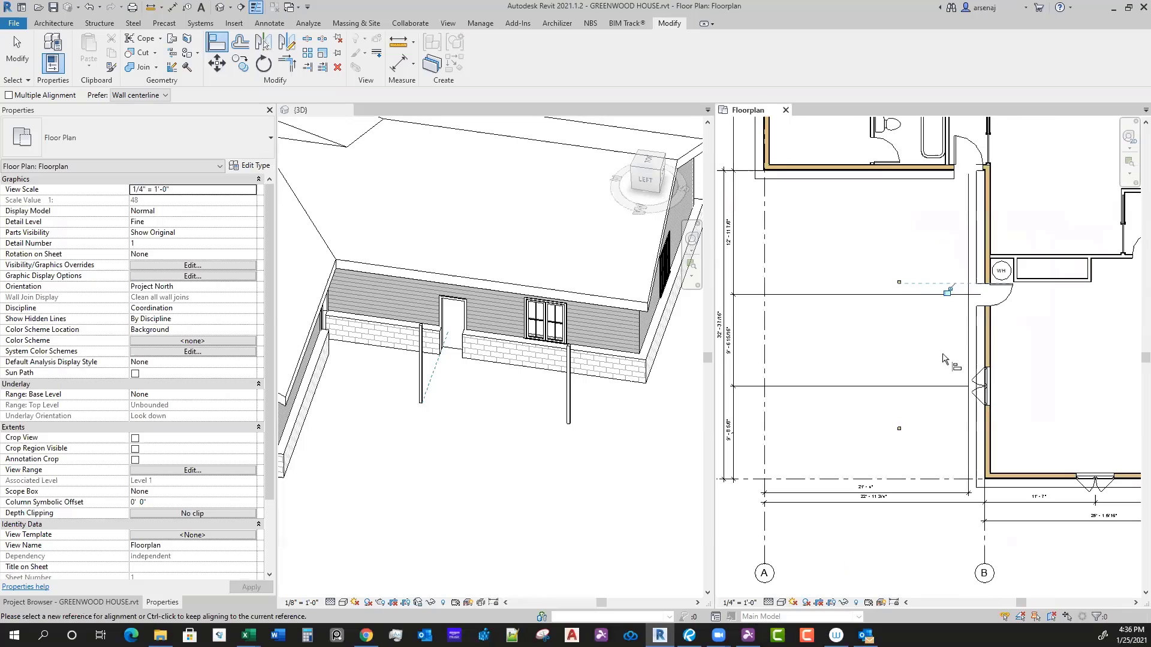
scroll(909, 396, "up", 2)
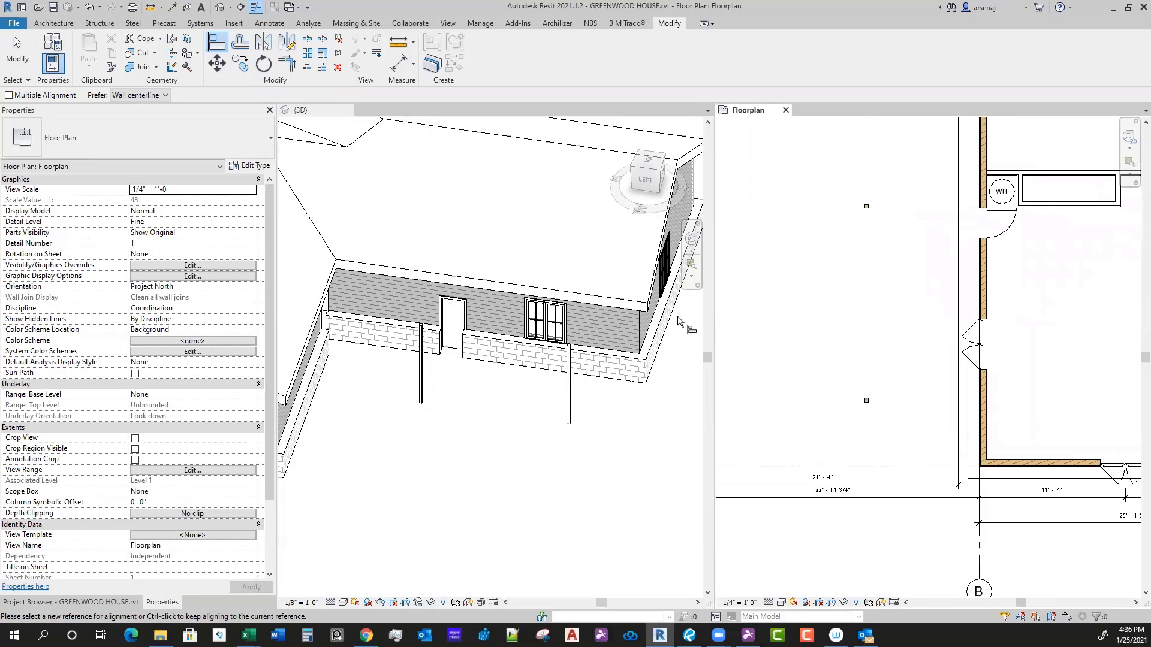
left_click(690, 635)
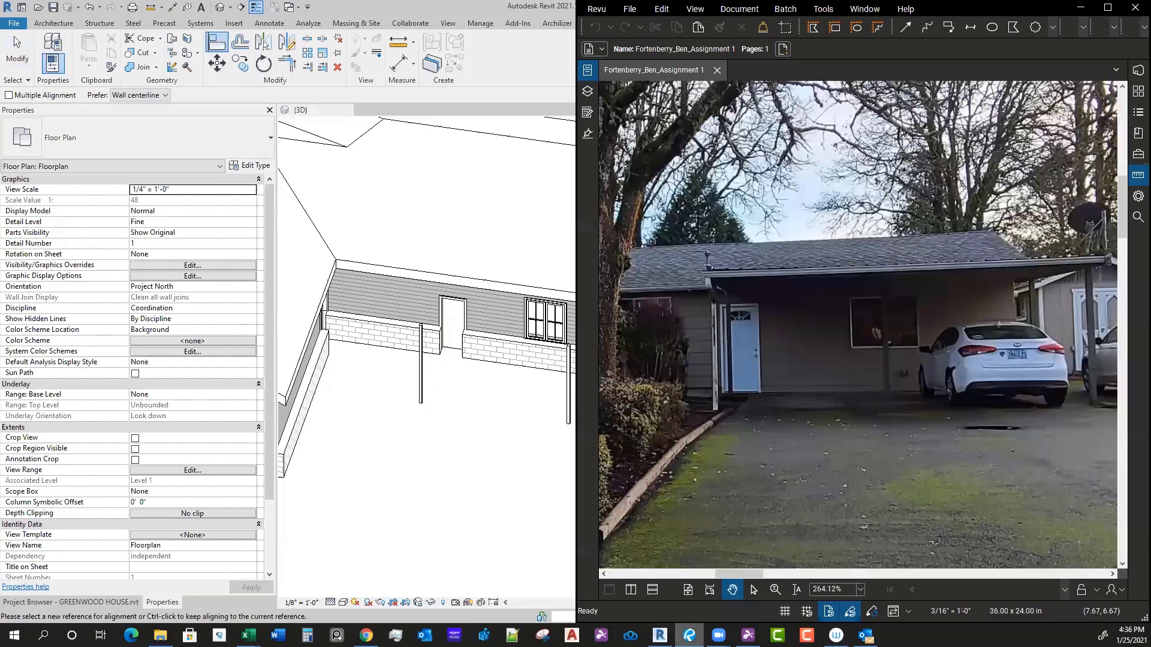
left_click(690, 635)
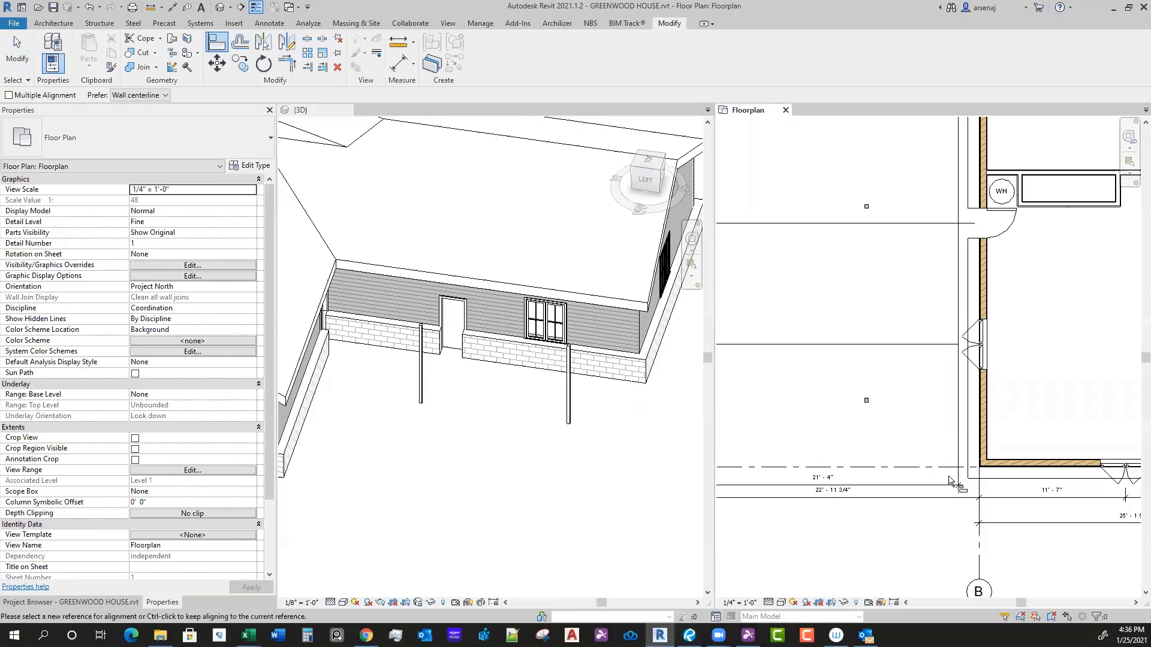
scroll(957, 478, "up", 1)
left_click(872, 473)
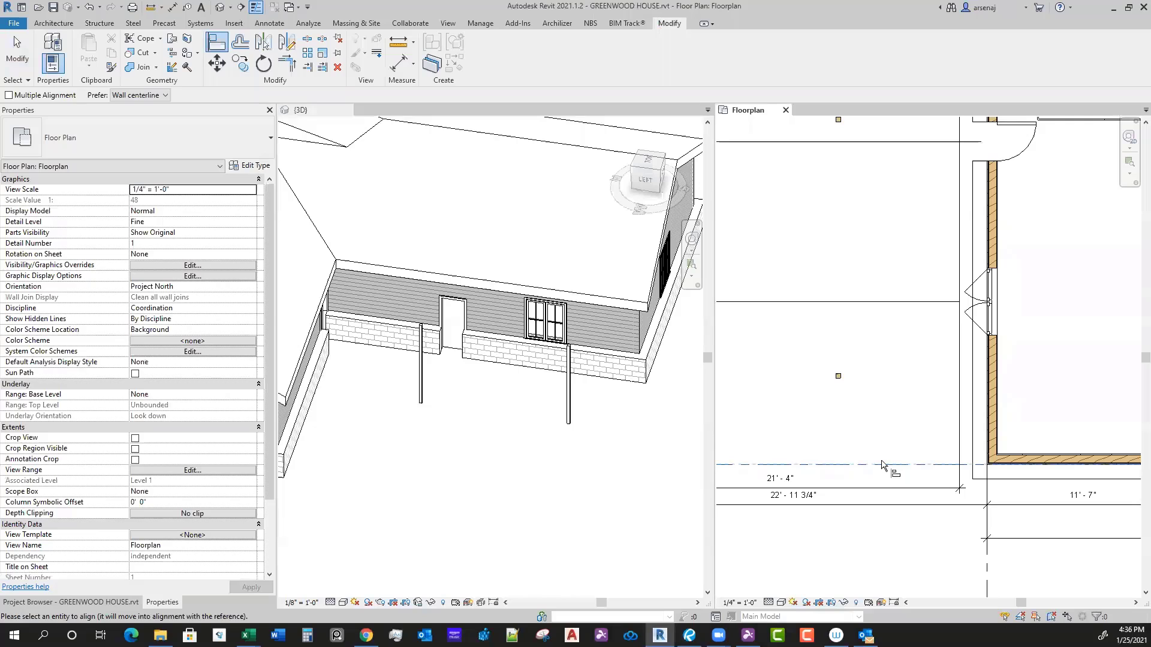
key("Escape")
key("Escape")
left_click(217, 43)
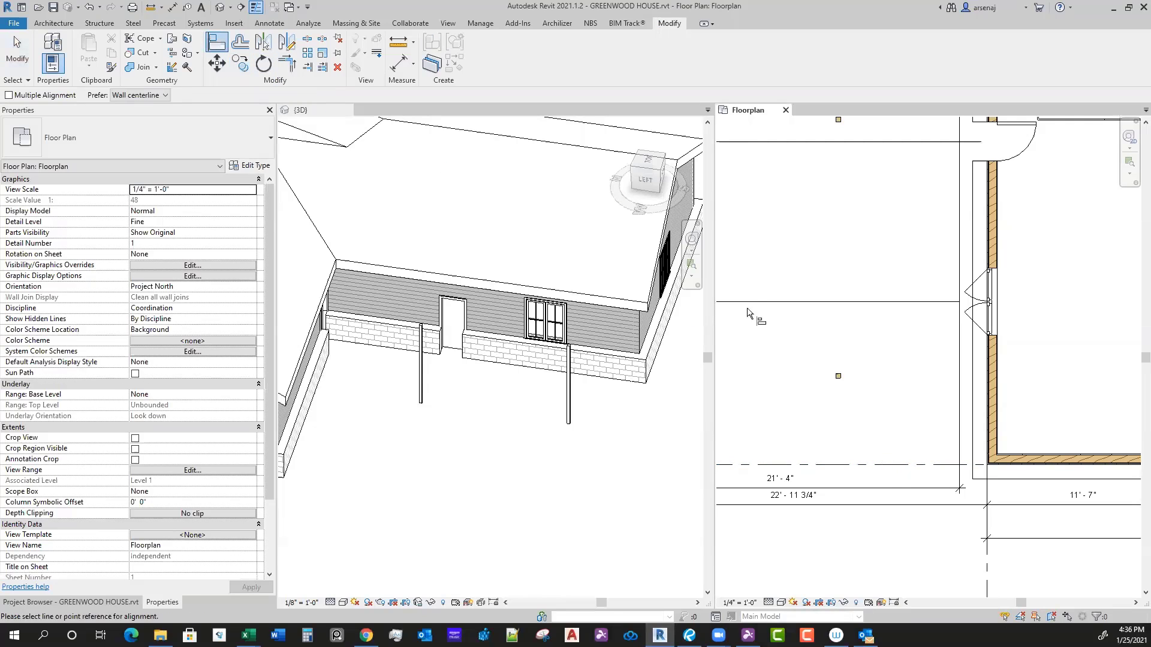
left_click(870, 466)
scroll(840, 386, "up", 3)
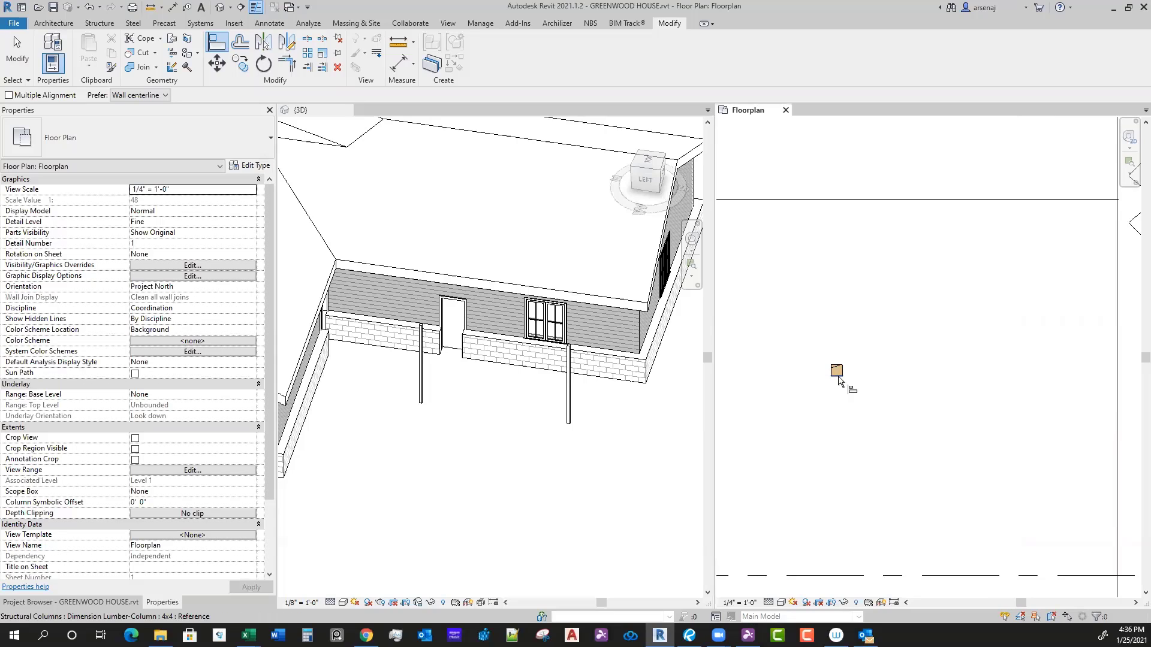
left_click(838, 378)
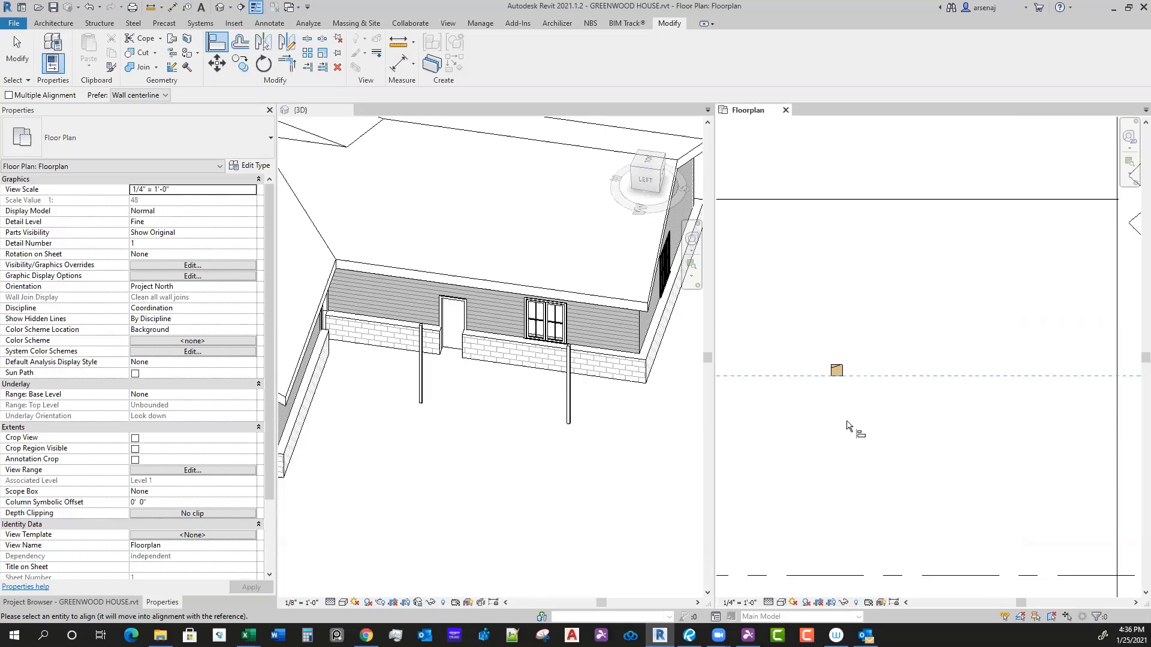
key("Escape")
key("Escape")
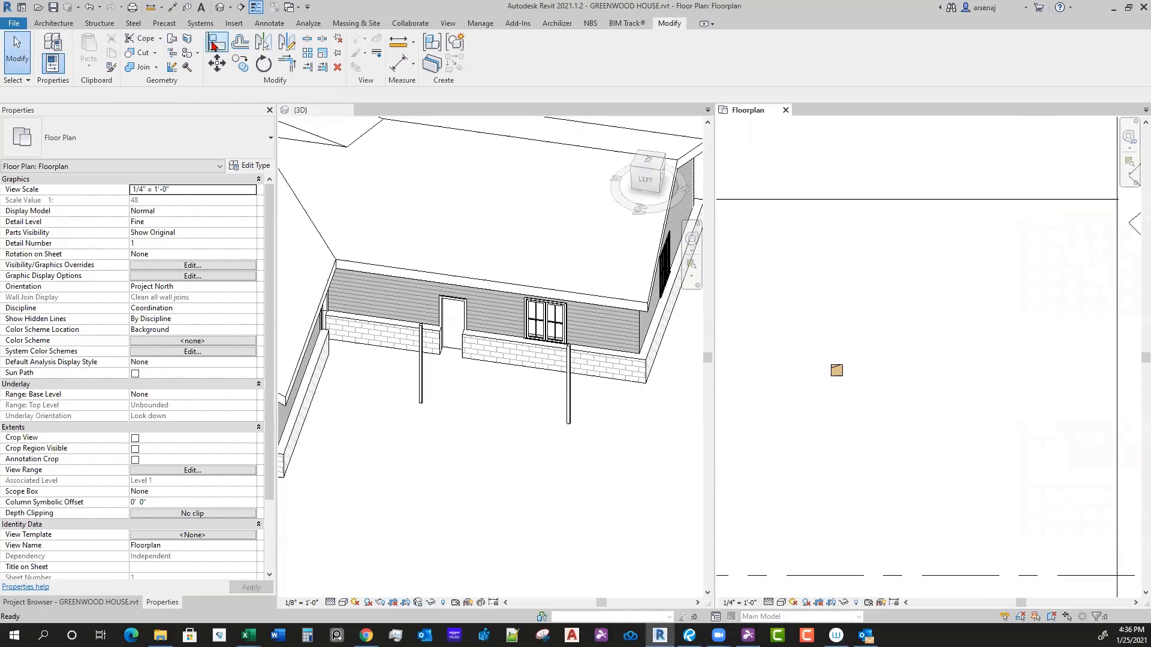
Step: Align the carport column farther from the door with grid line 4 in the floor plan
left_click(214, 46)
left_click(896, 576)
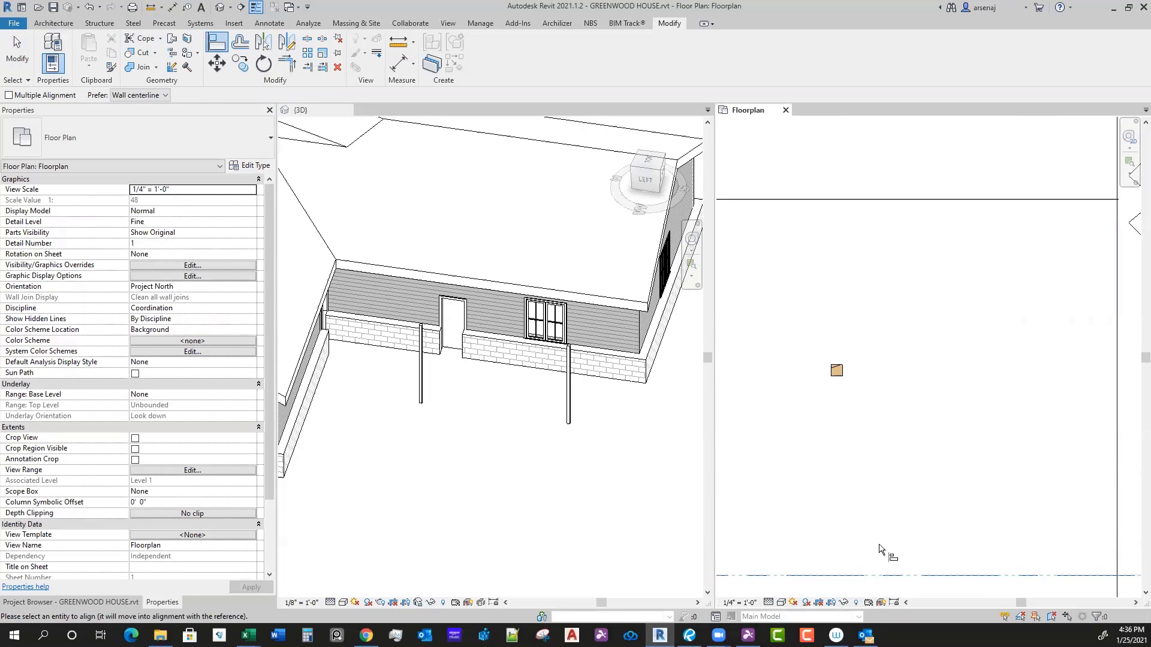
left_click(837, 372)
scroll(886, 453, "down", 3)
key("Escape")
key("Escape")
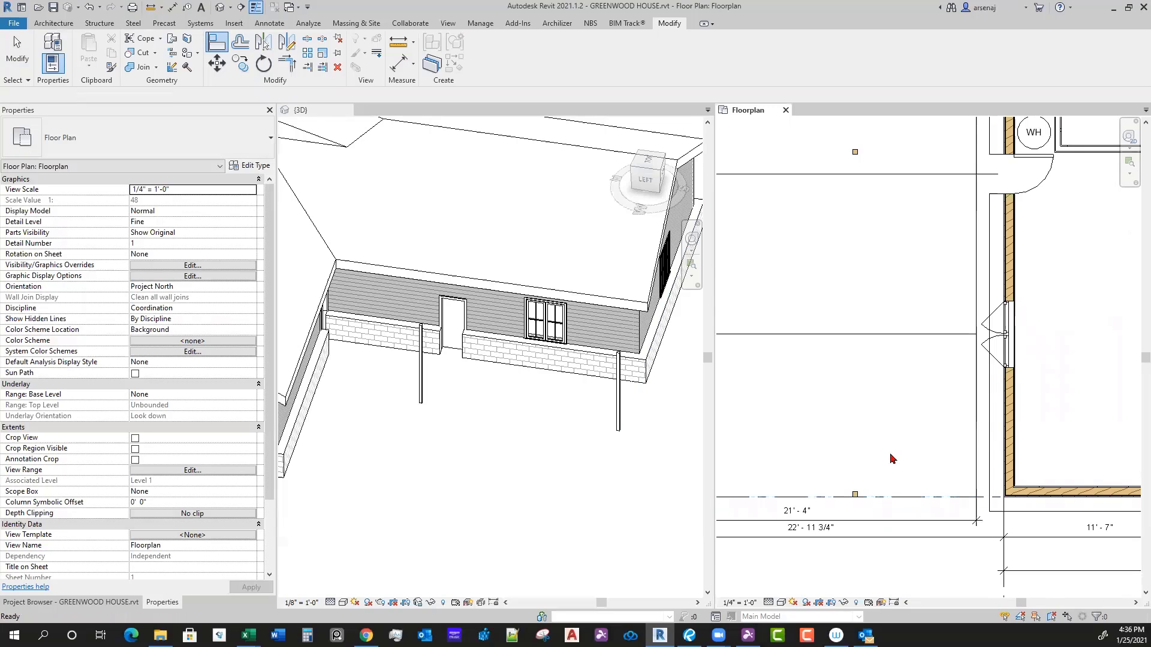
Step: Copy the 4x4 column at grid line 4 about 7'-6" straight toward the column nearer the door
left_click(855, 495)
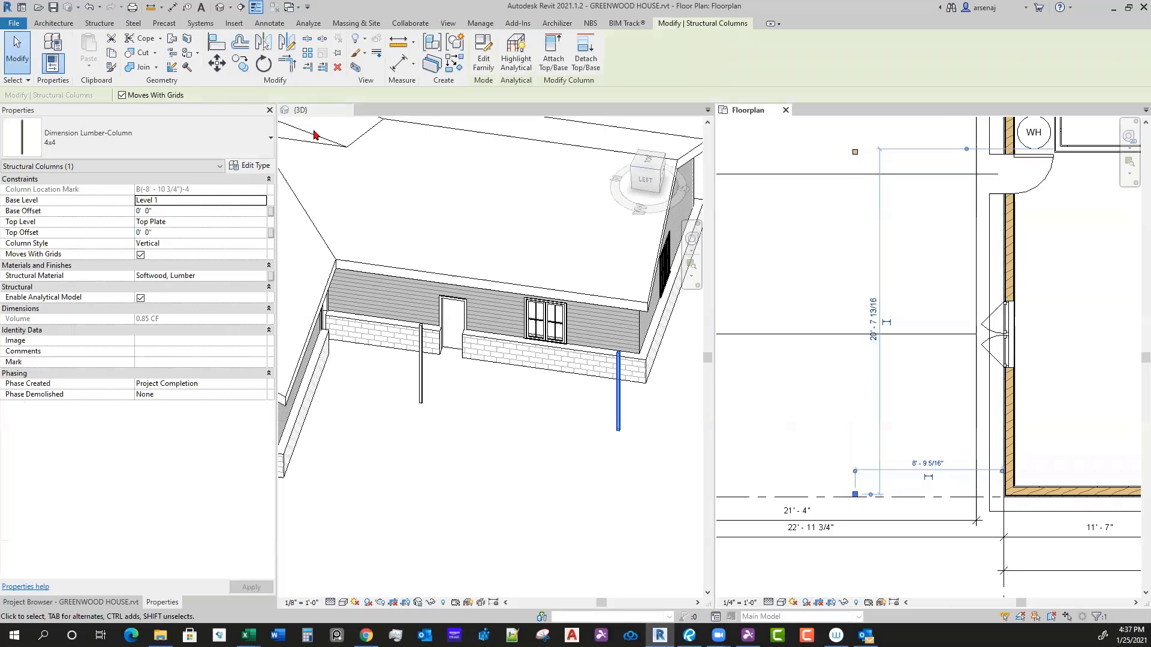
left_click(241, 63)
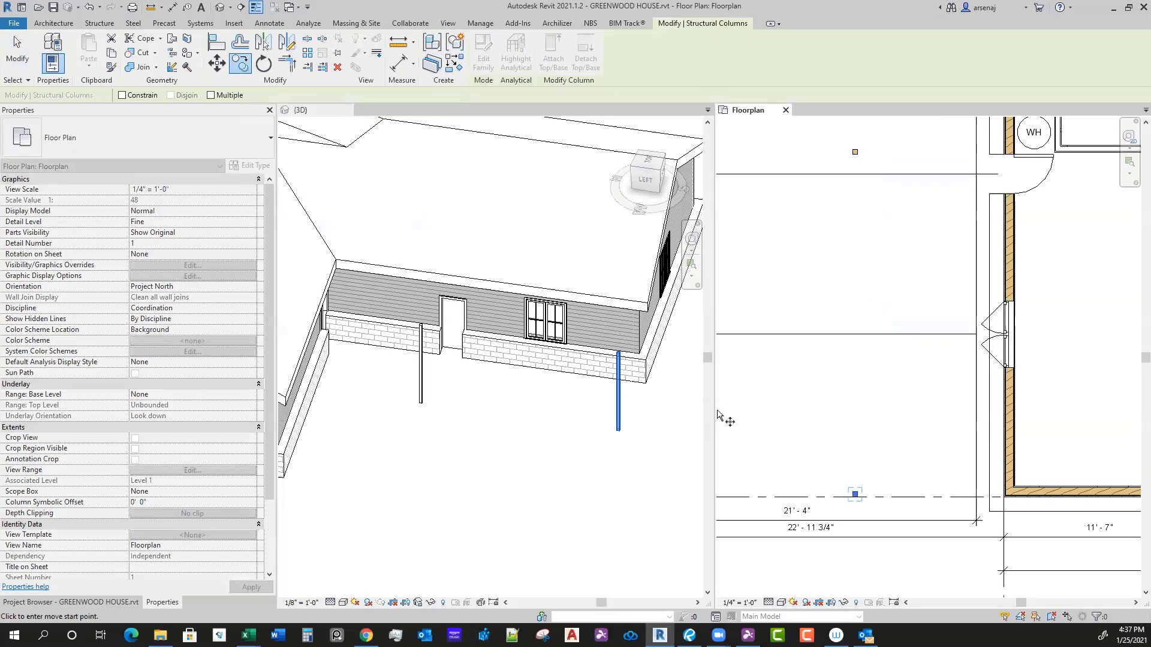
left_click(783, 455)
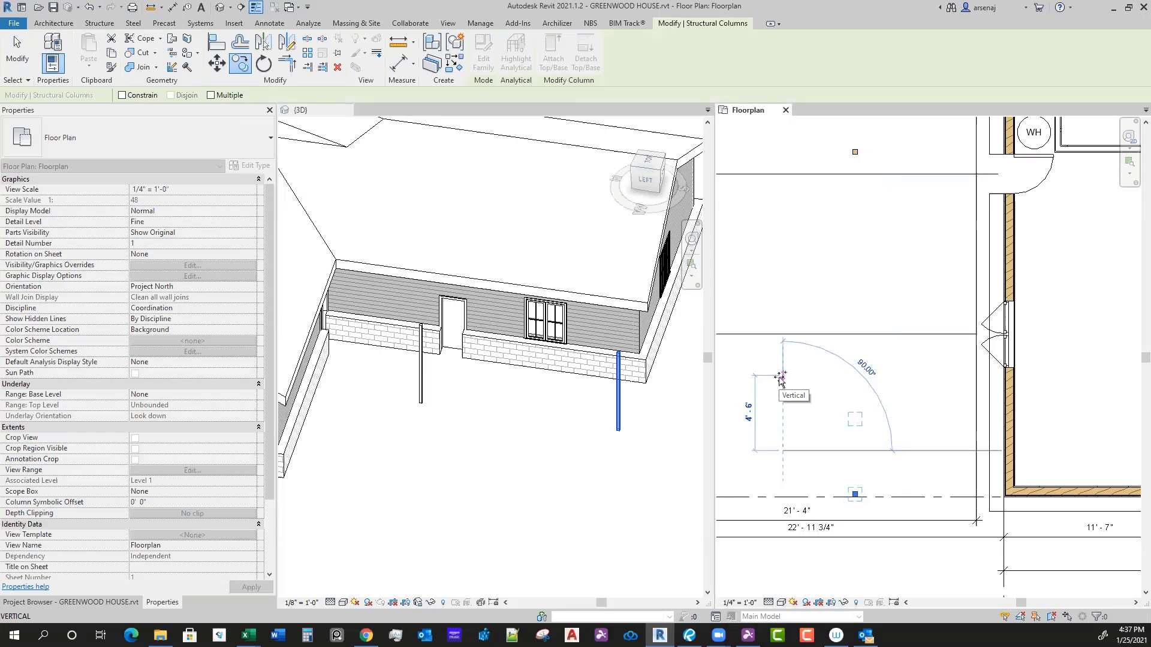
left_click(781, 329)
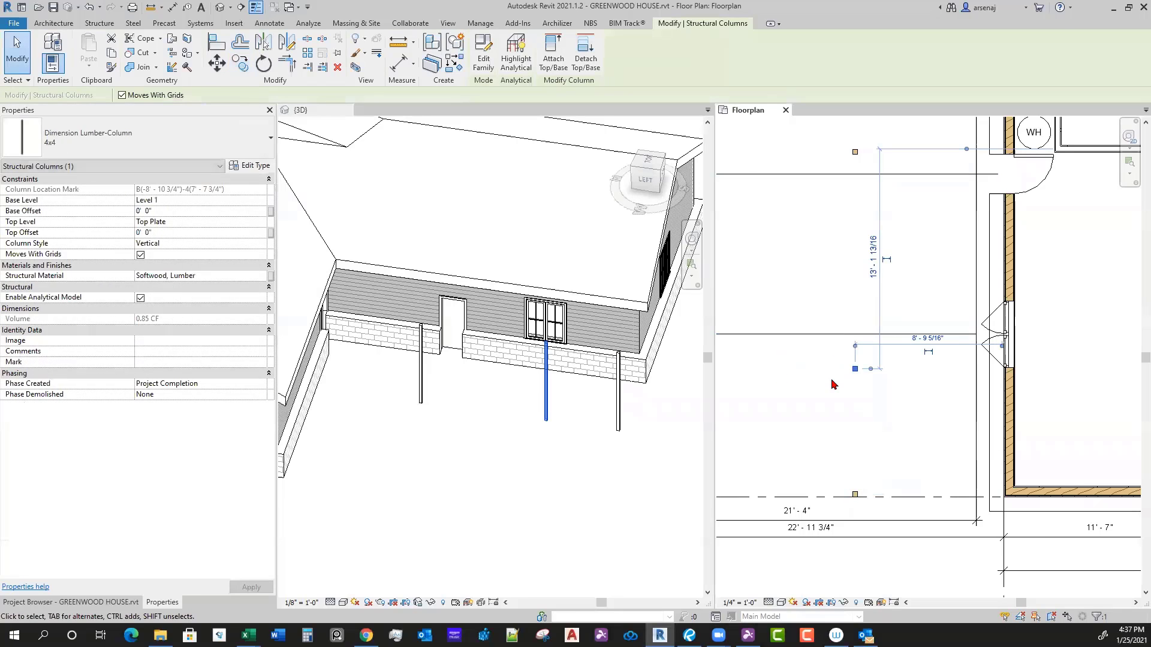
left_click(850, 393)
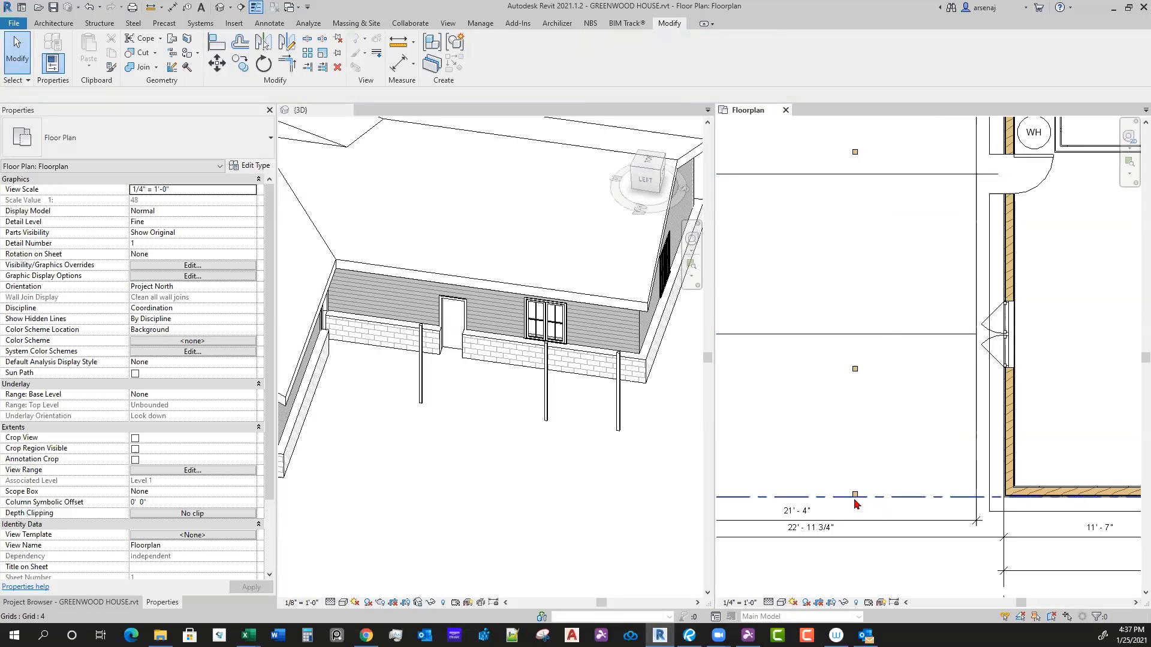
Step: Compare the middle column's position with the window and posts in the Revu reference photo, and return to Revit
middle_click_drag(861, 450, 881, 452)
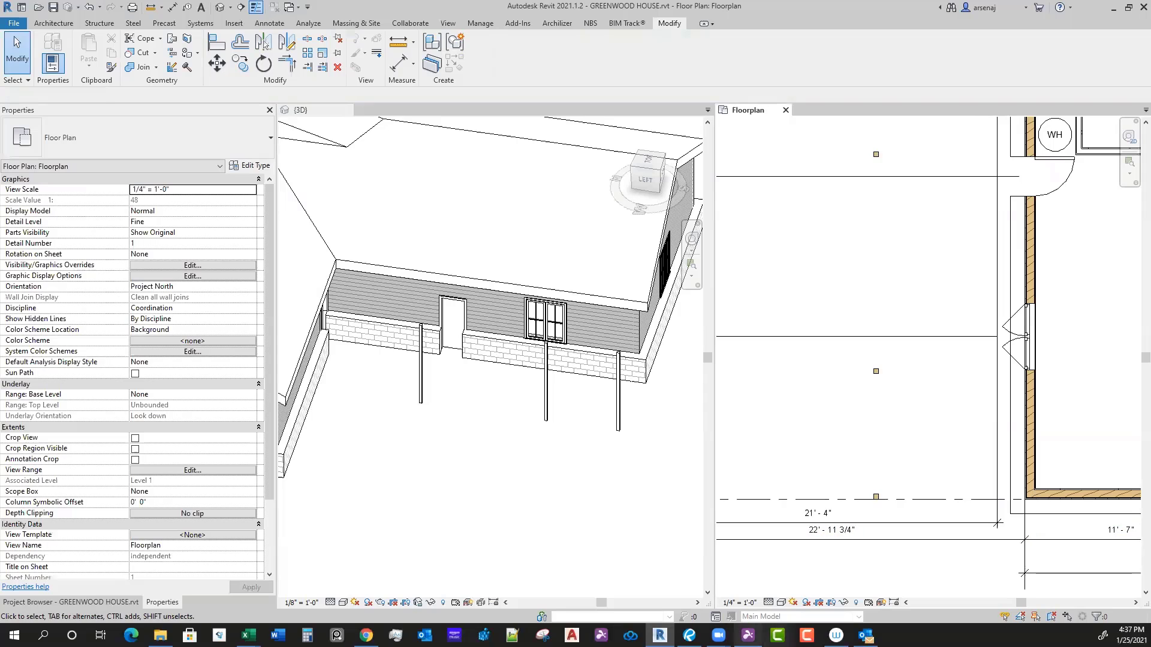
left_click(689, 635)
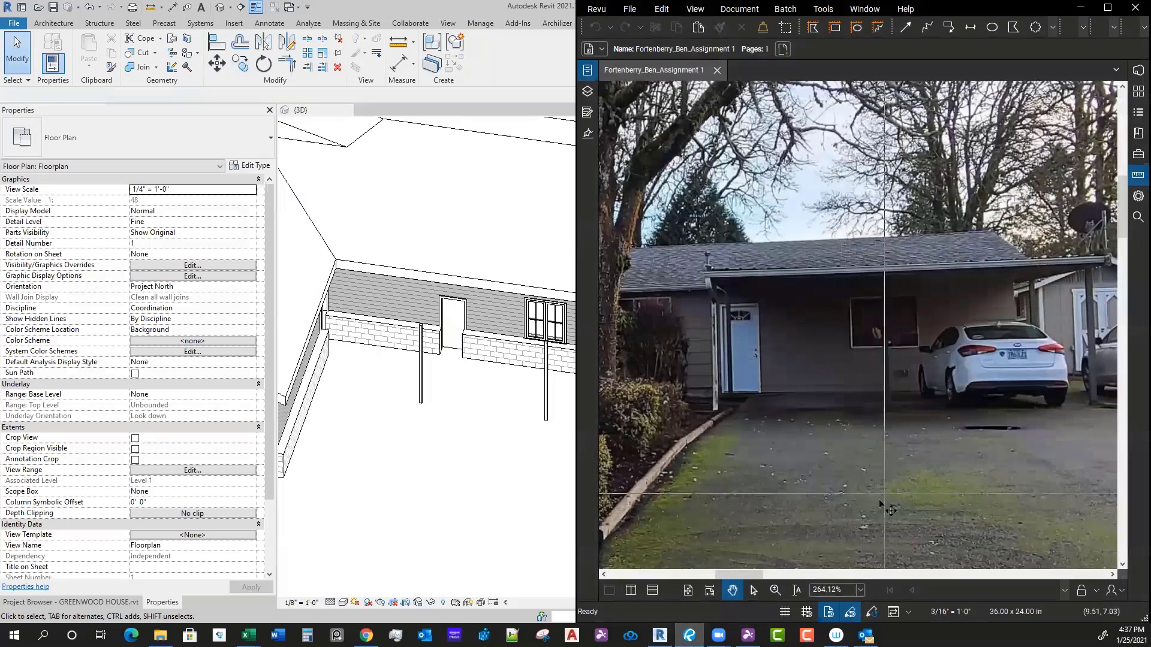
middle_click_drag(883, 507, 905, 507)
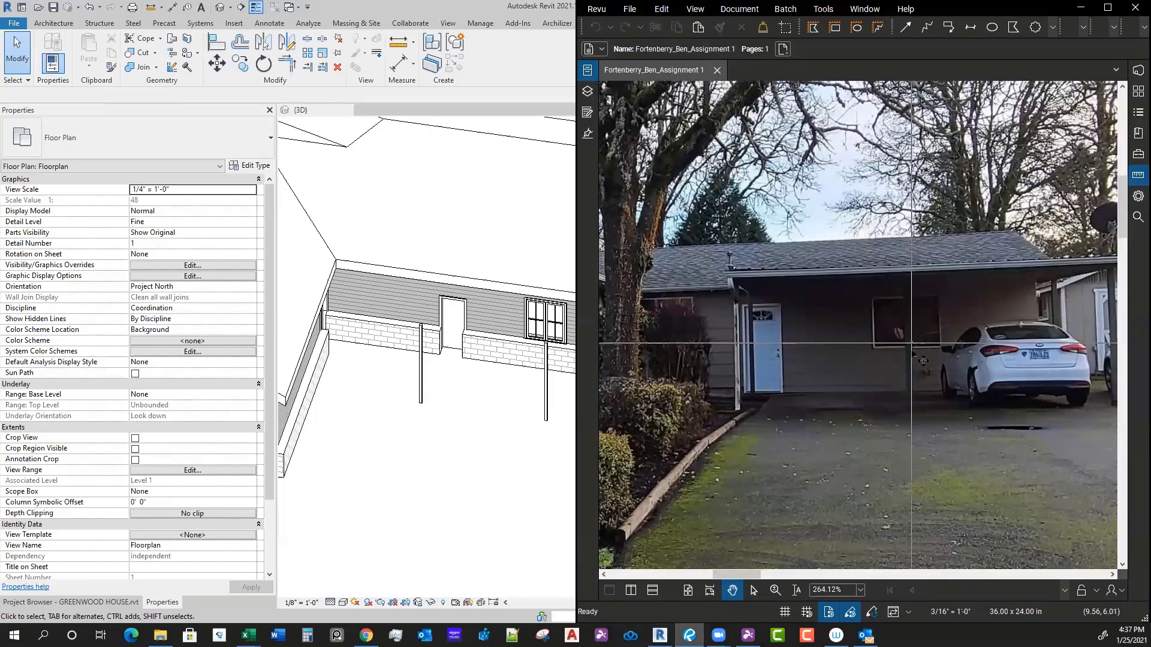
left_click(414, 13)
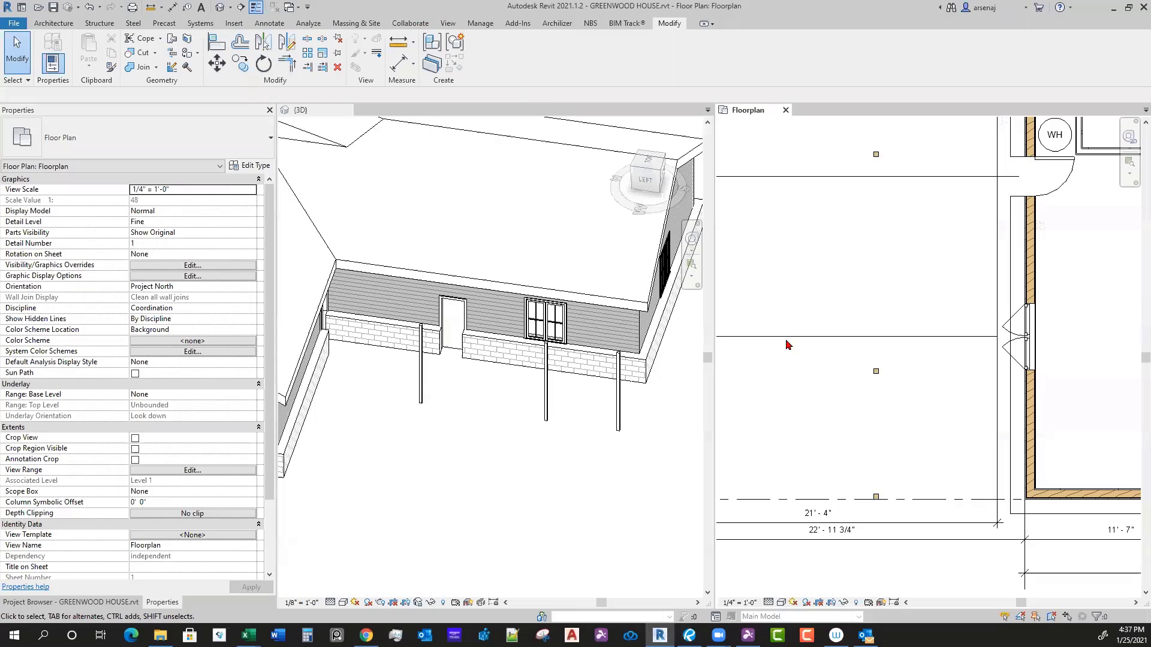
key("d")
key("a")
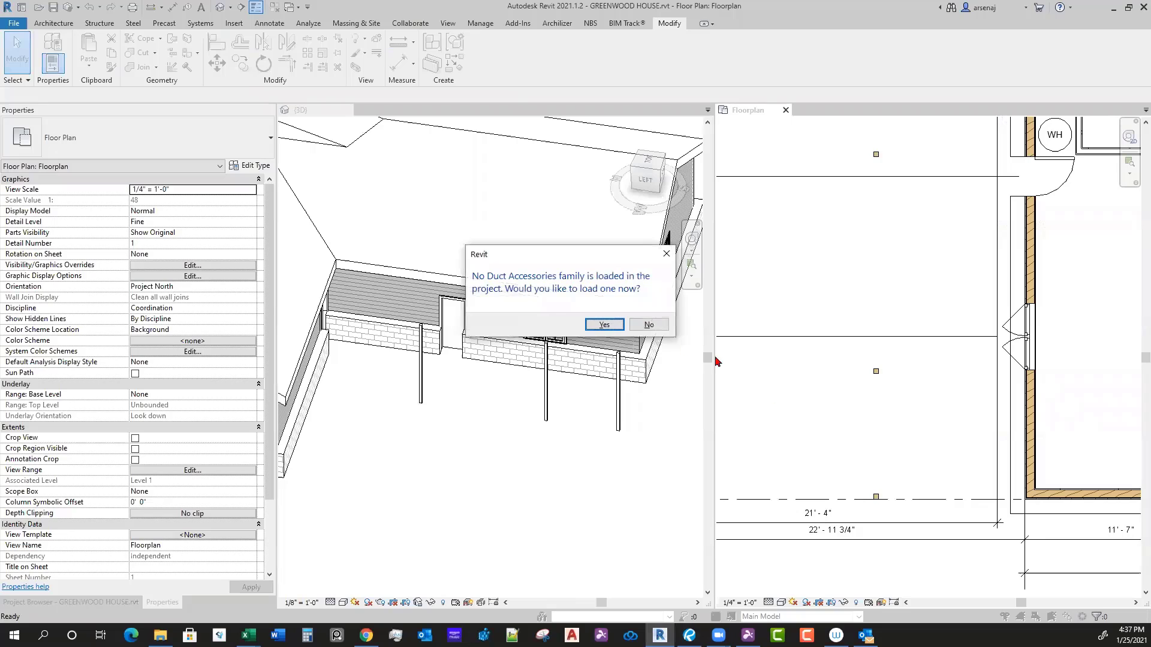
key("Escape")
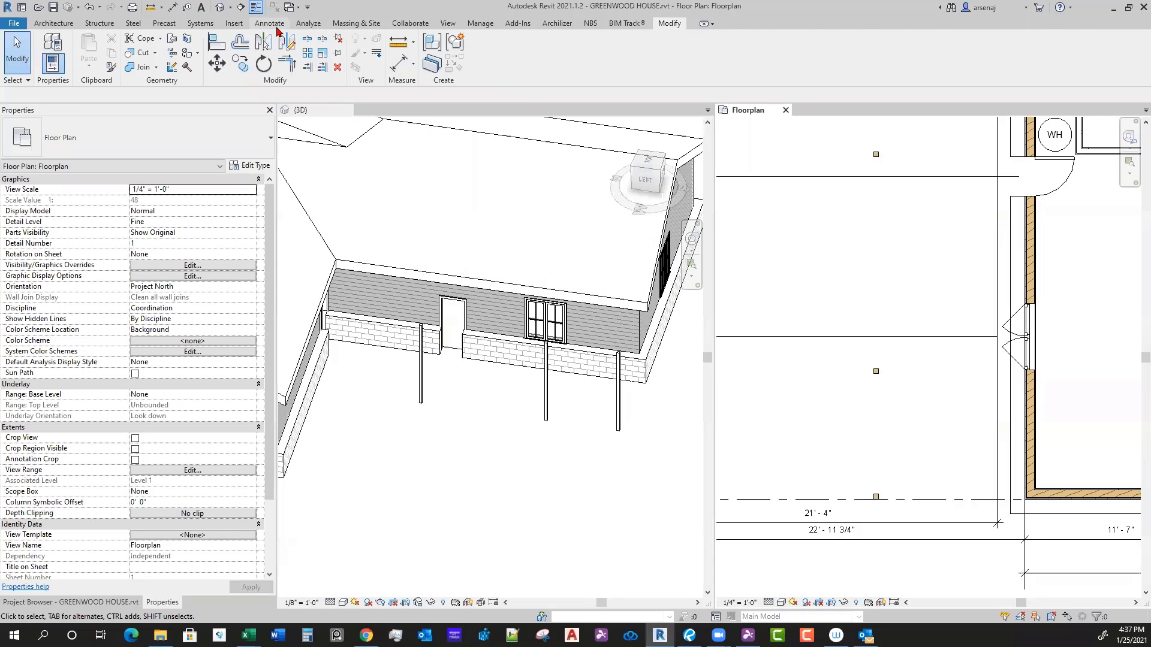
Step: Try to place an aligned dimension from grid line 4 to the column nearer the door in the floor plan
left_click(273, 24)
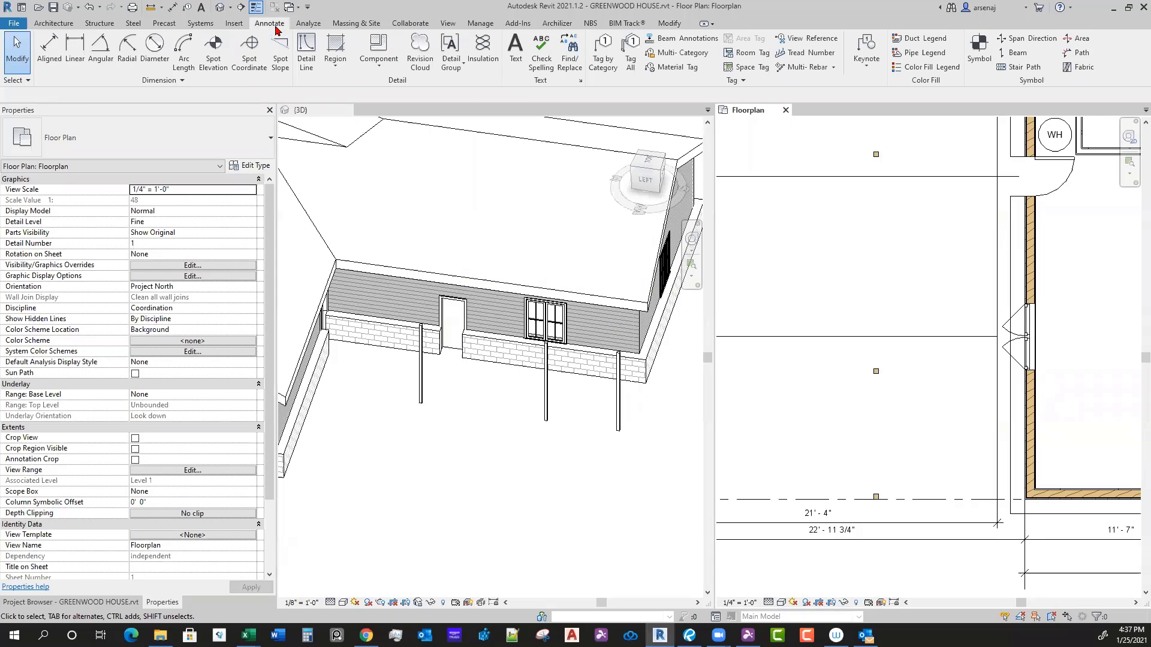
left_click(49, 51)
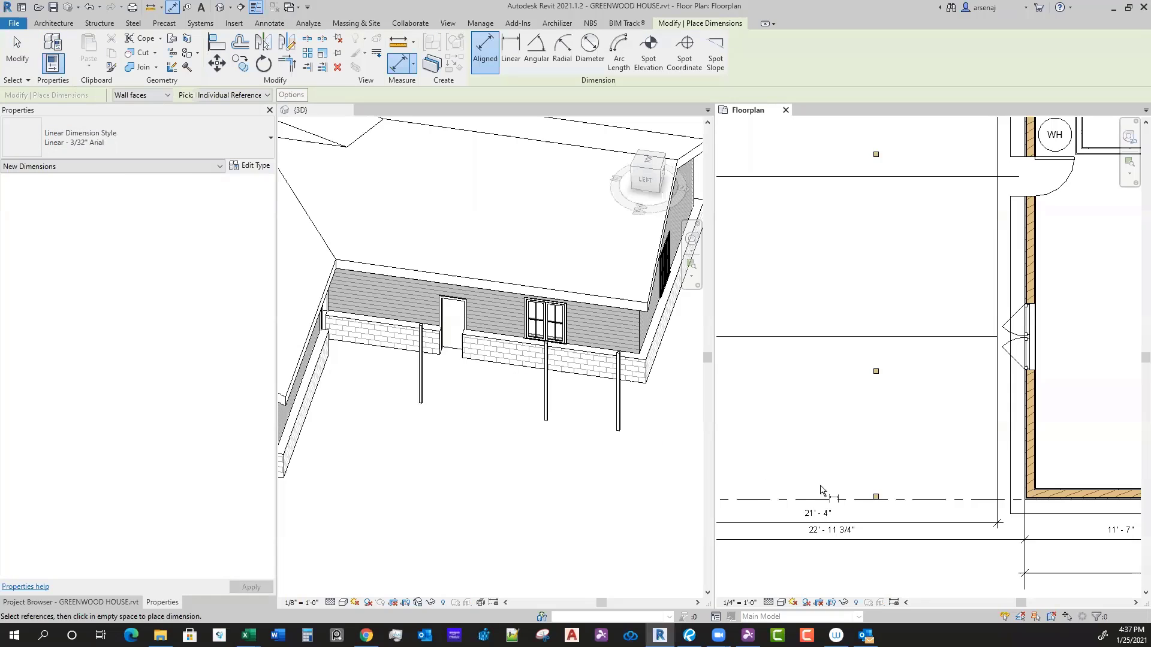
left_click(857, 501)
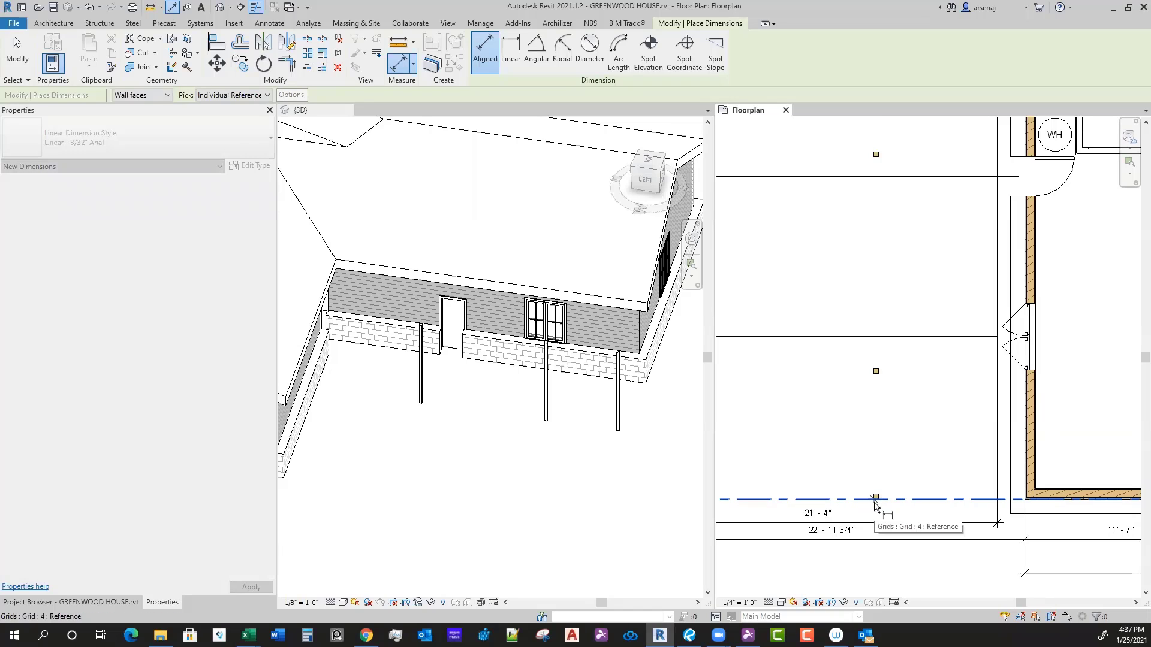
left_click(875, 502)
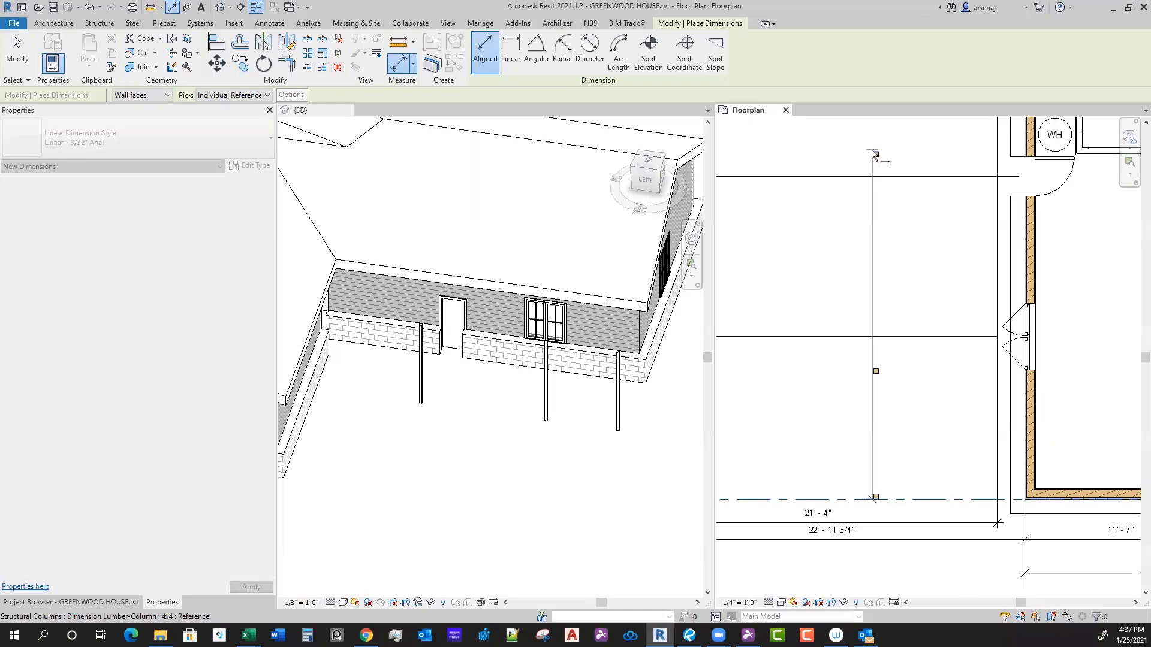
scroll(875, 154, "up", 3)
left_click(879, 157)
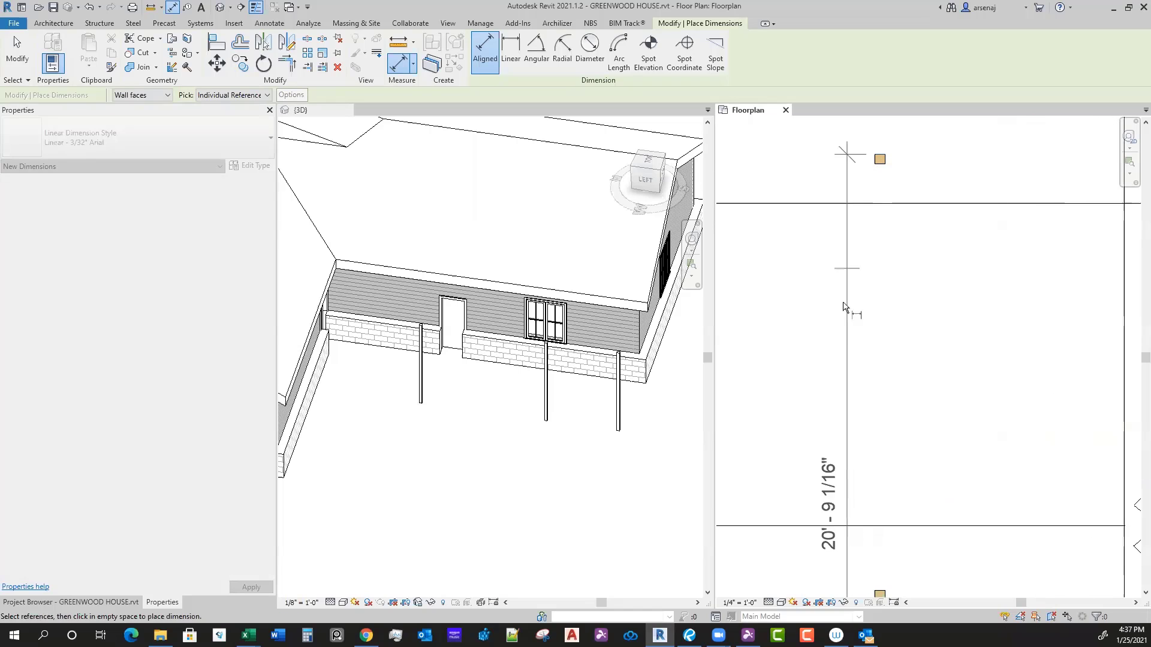
scroll(847, 240, "down", 2)
scroll(854, 324, "down", 1)
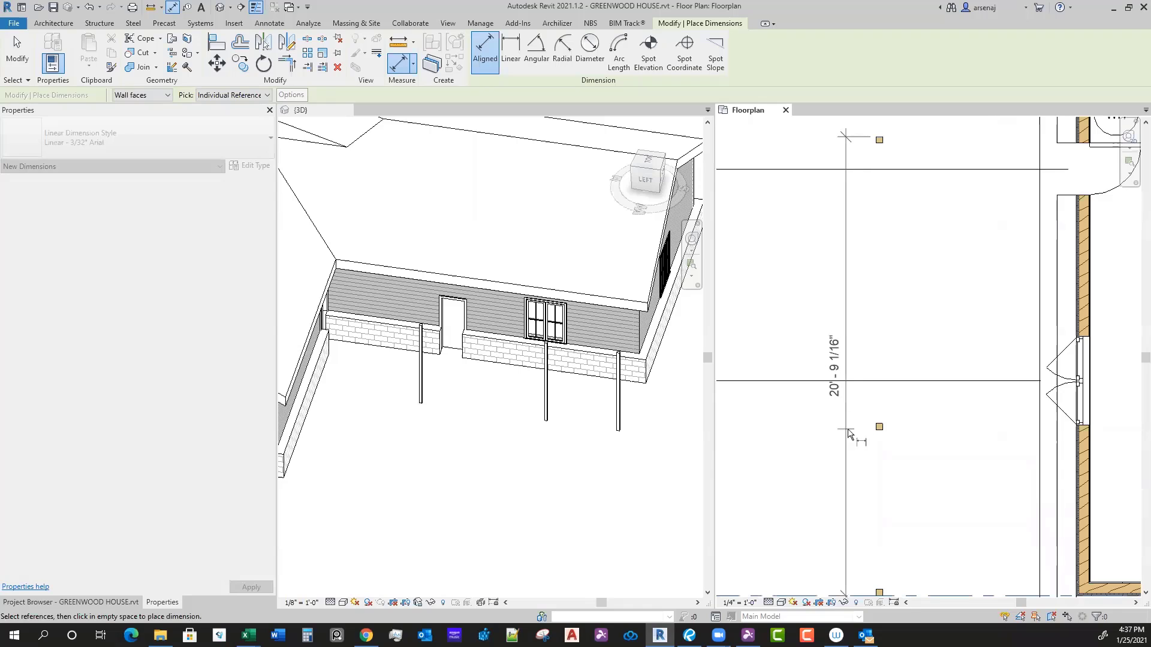
scroll(880, 427, "up", 2)
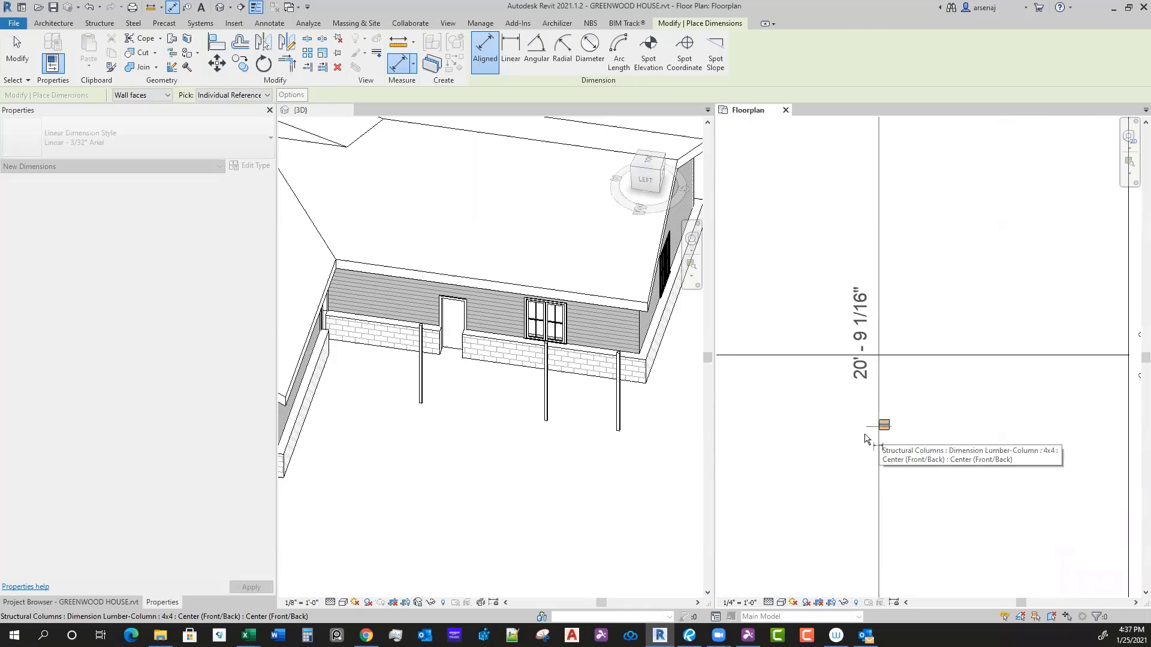
scroll(863, 407, "down", 4)
scroll(826, 364, "up", 2)
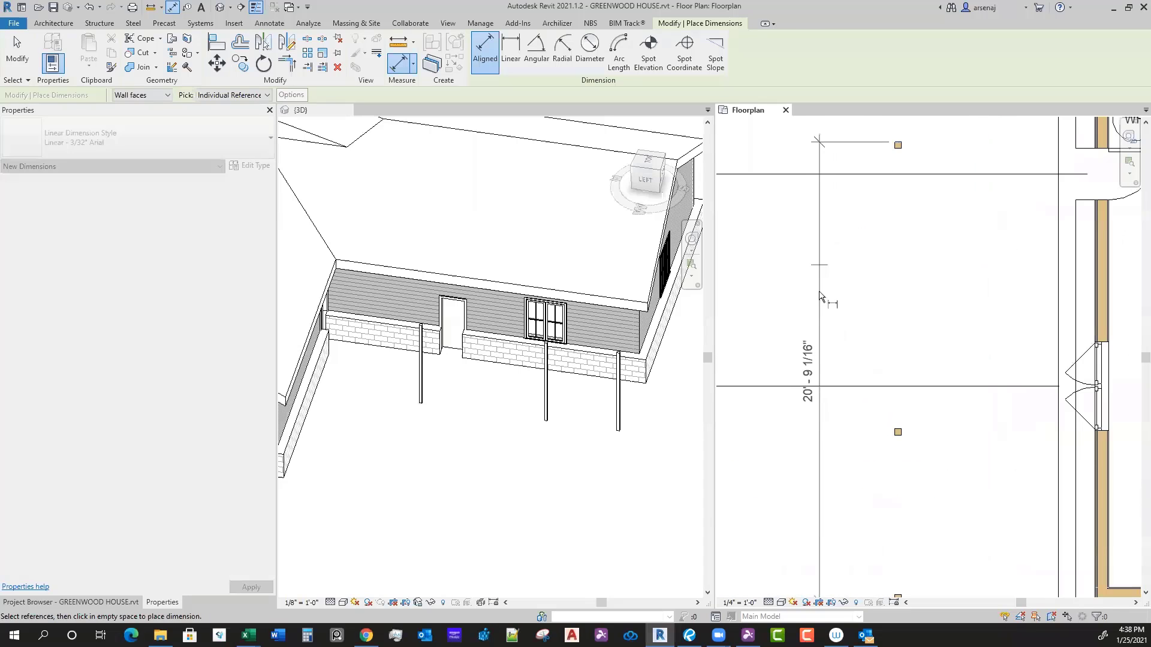
scroll(833, 139, "down", 1)
middle_click_drag(839, 159, 832, 301)
scroll(820, 342, "down", 2)
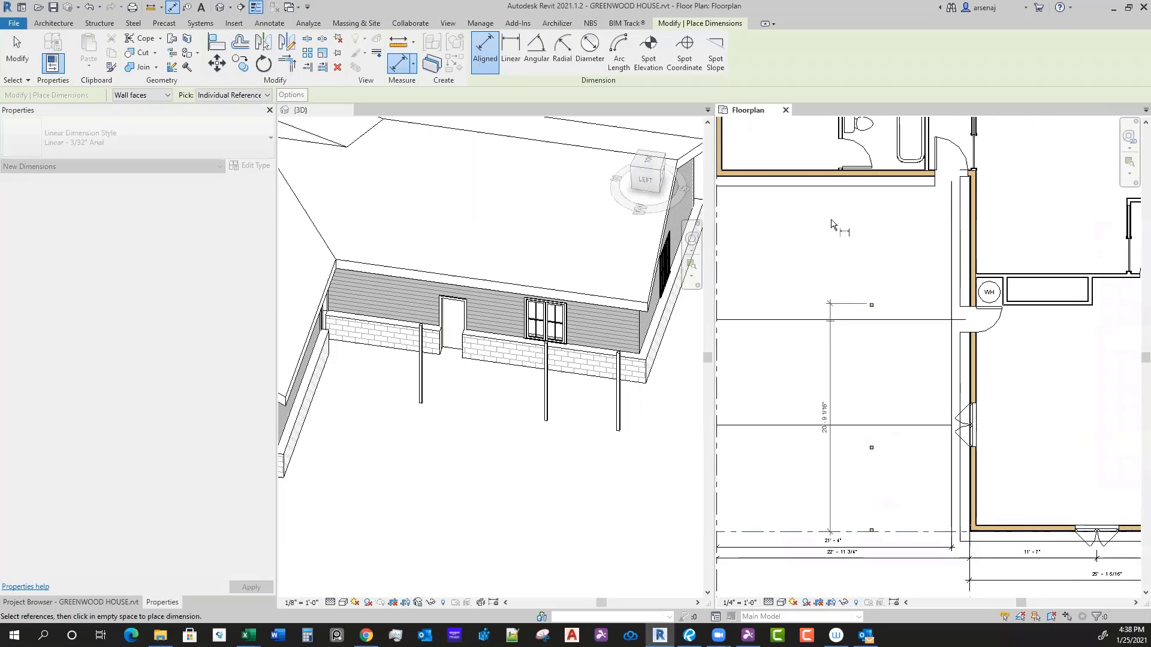
Step: Try to extend the dimension string past the exterior wall above the carport to the bathroom wall, and cancel it
left_click(836, 185)
middle_click_drag(834, 141, 845, 237)
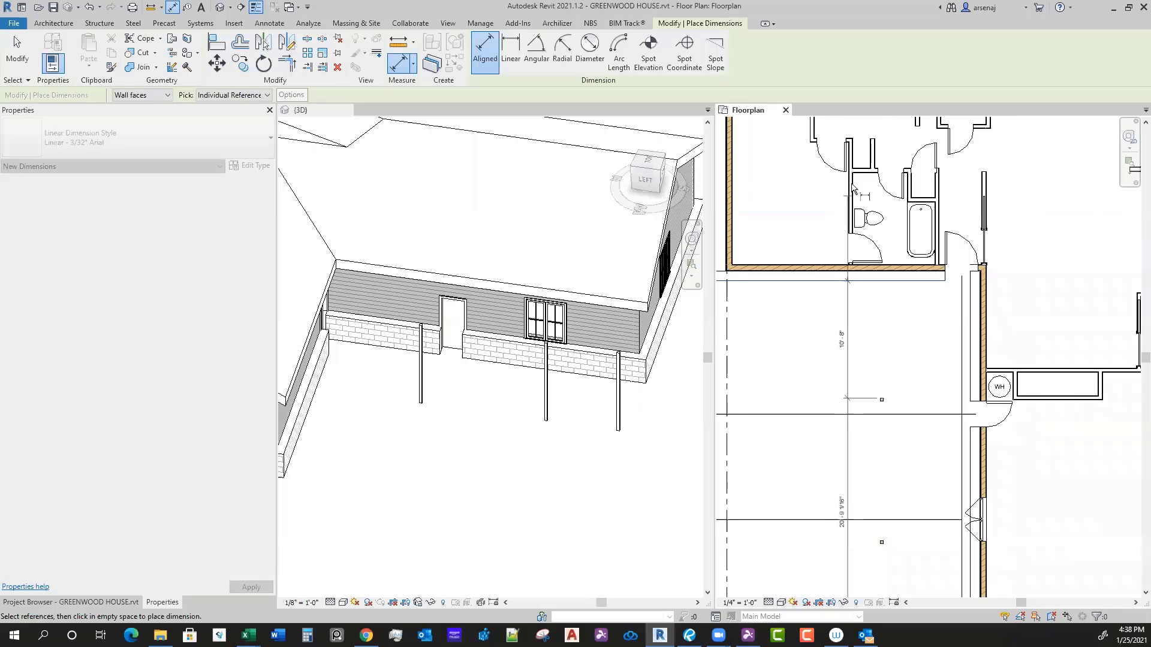
left_click(855, 173)
scroll(832, 281, "down", 3)
scroll(837, 356, "up", 5)
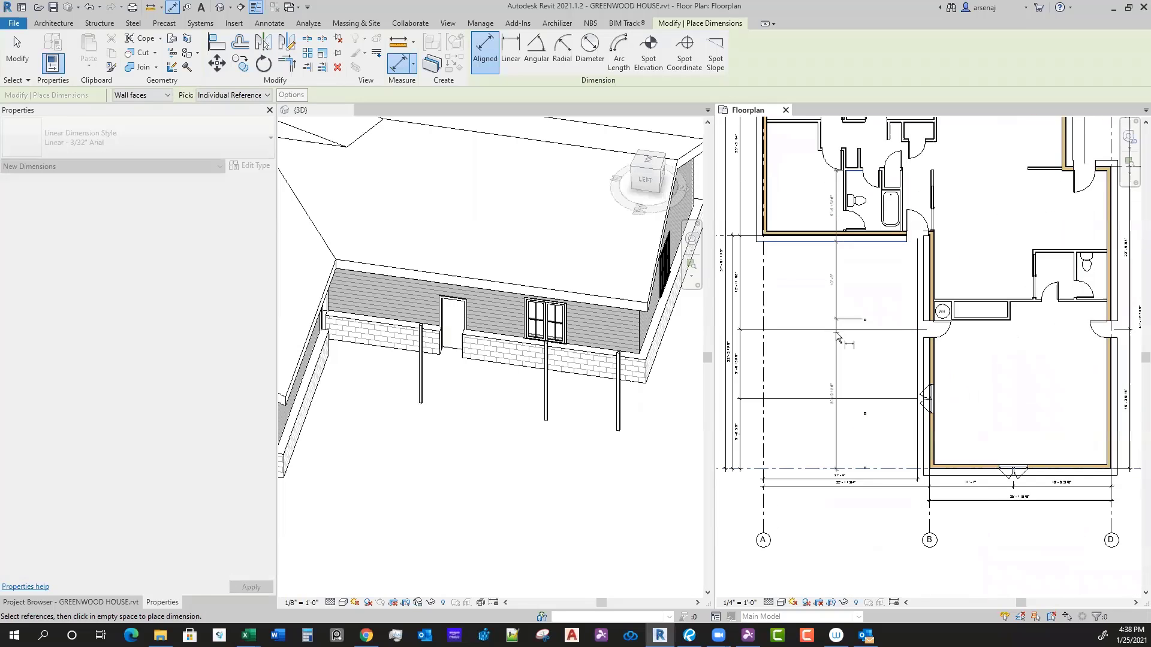
key("Escape")
key("Escape")
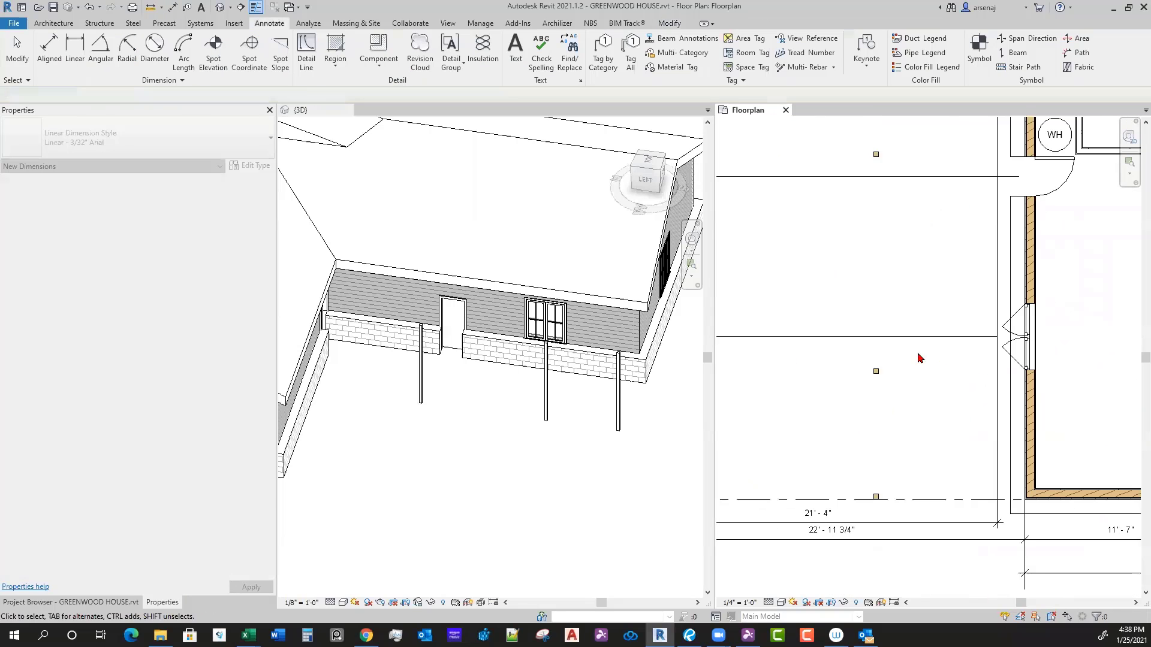
Step: Examine the floor plan's existing dimension strings and the layout of the columns beside the carport
scroll(781, 361, "down", 3)
left_click(795, 333)
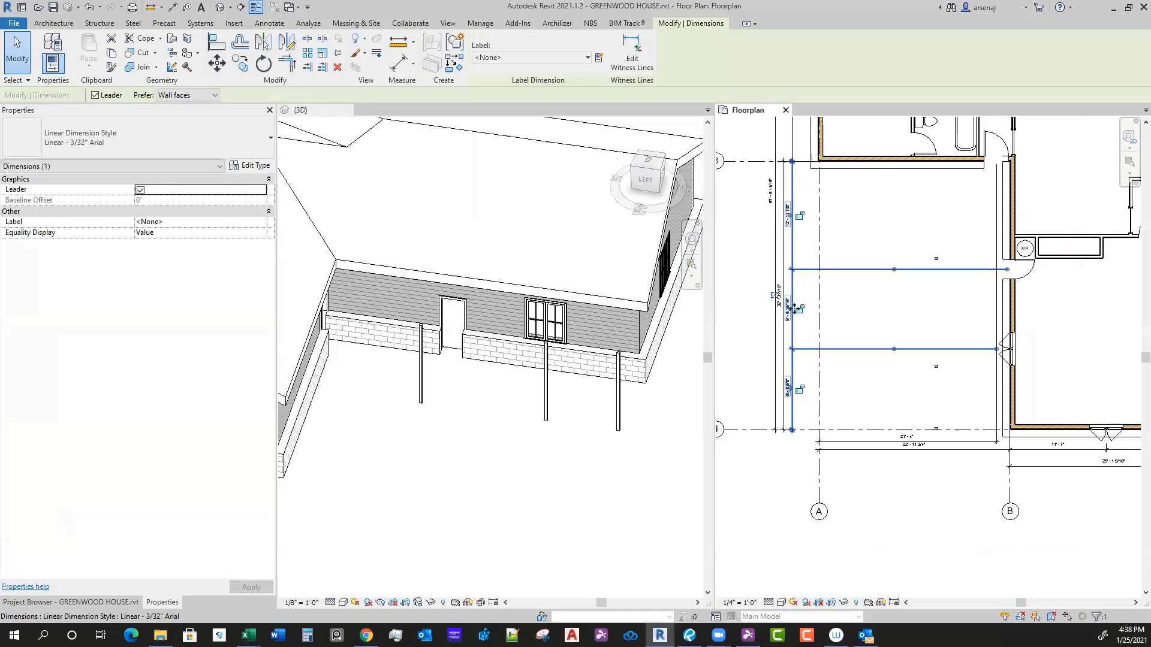
key("Escape")
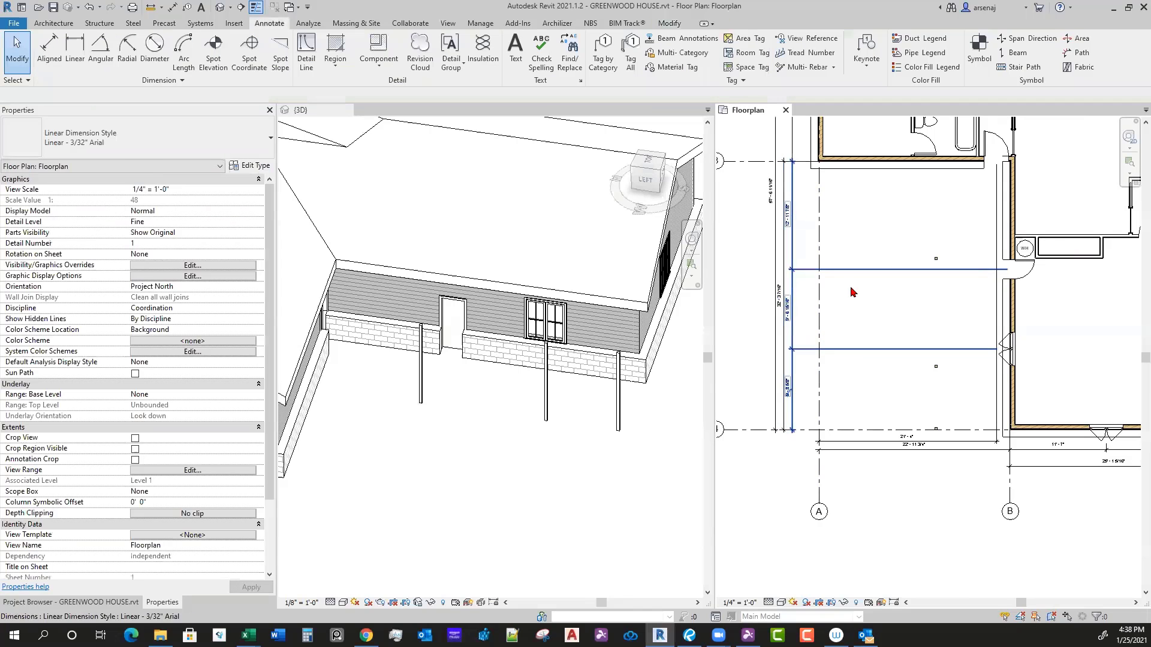
scroll(791, 240, "down", 5)
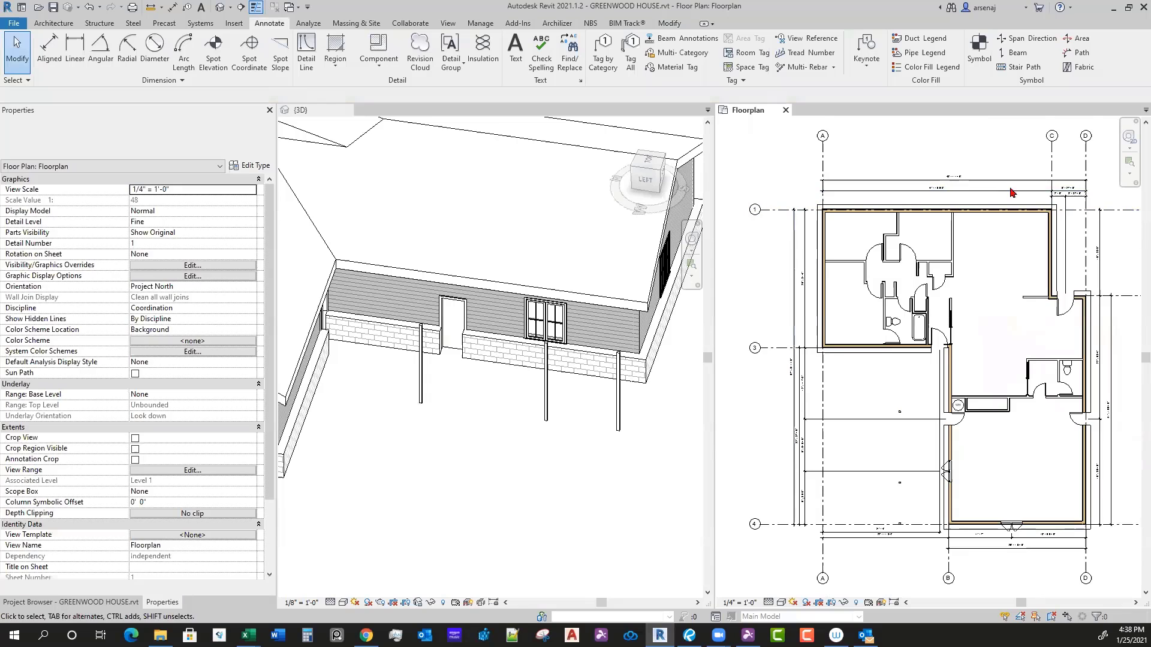
middle_click_drag(1073, 231, 964, 225)
middle_click_drag(879, 337, 944, 302)
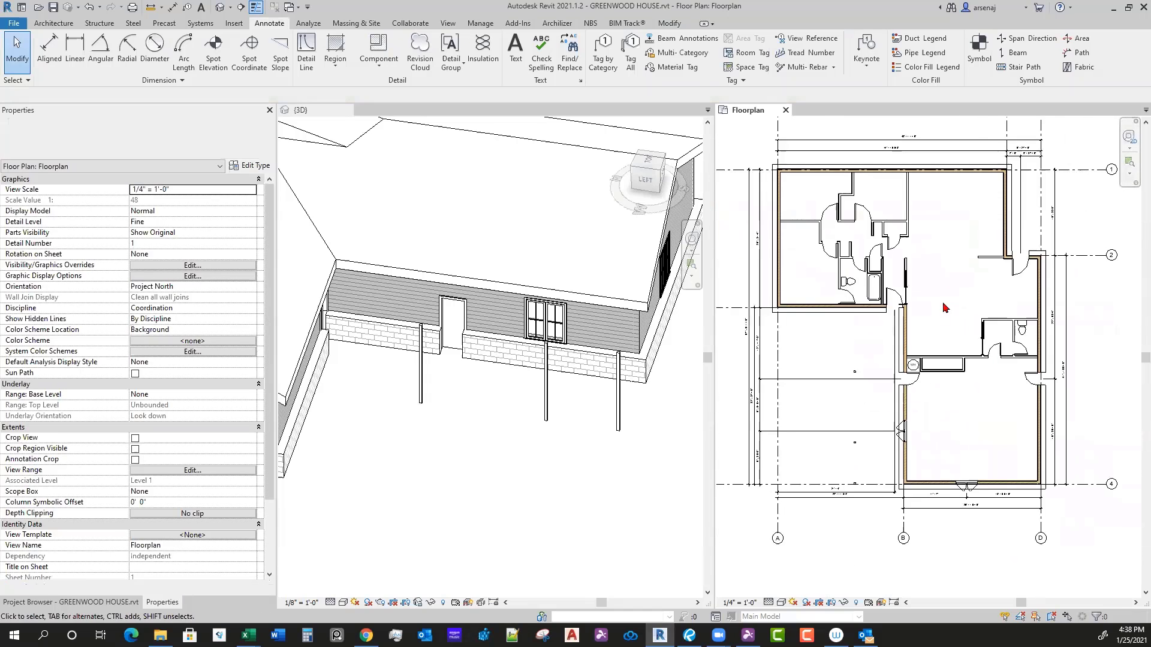
scroll(944, 302, "down", 1)
scroll(803, 365, "up", 3)
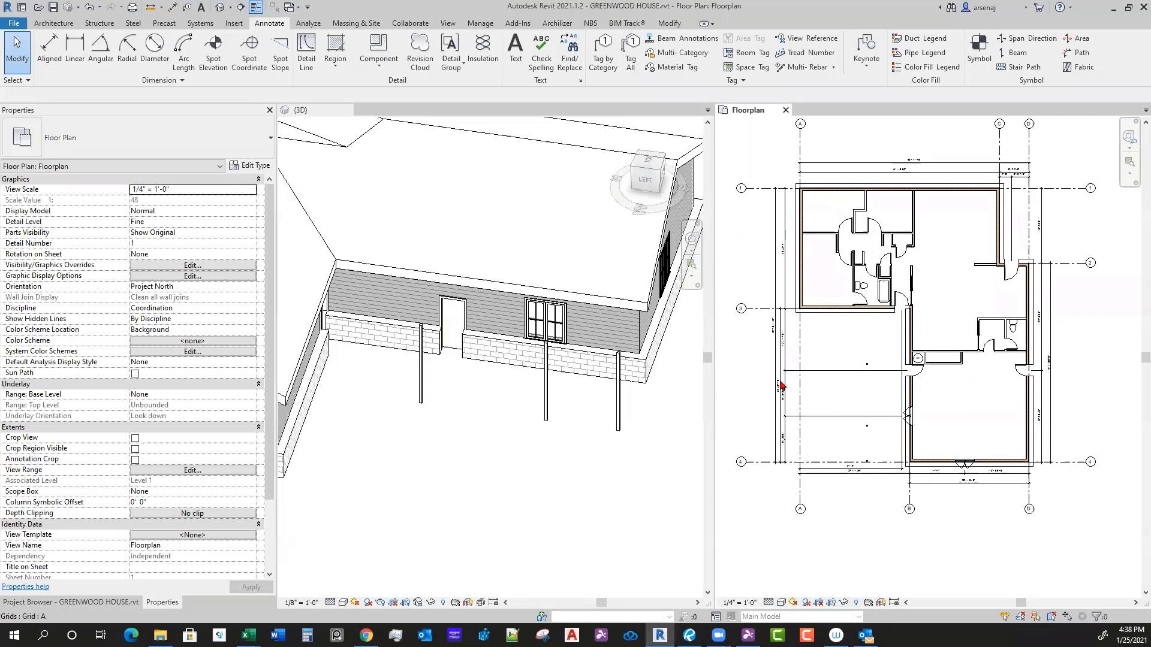
scroll(803, 353, "down", 2)
scroll(839, 389, "up", 2)
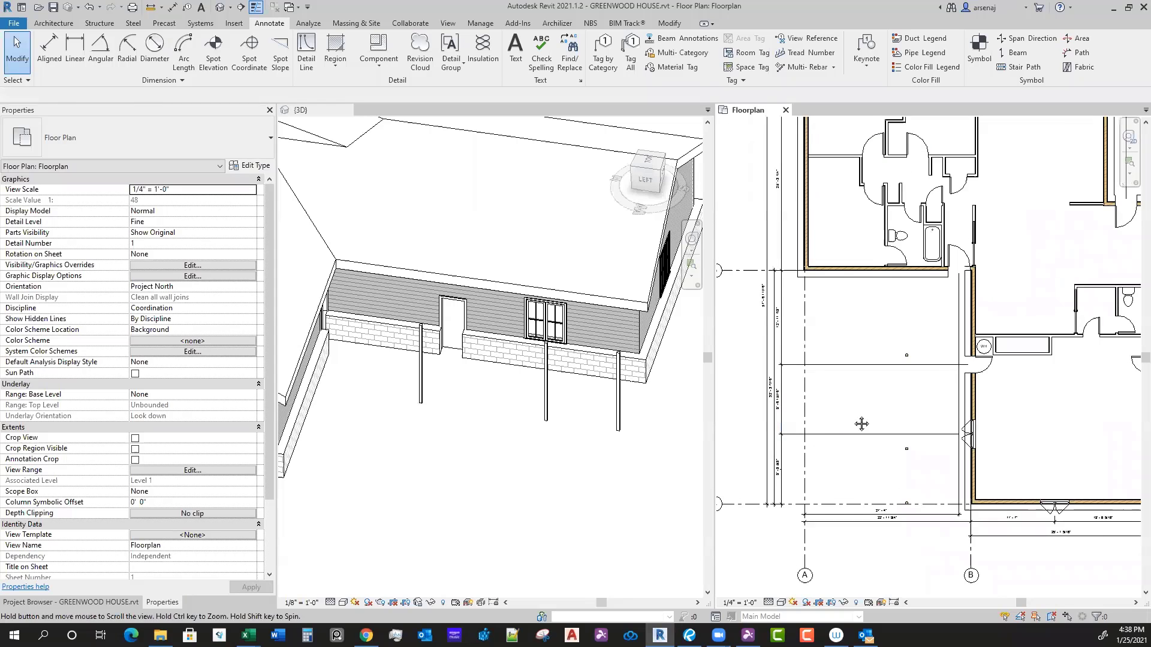
scroll(839, 383, "up", 2)
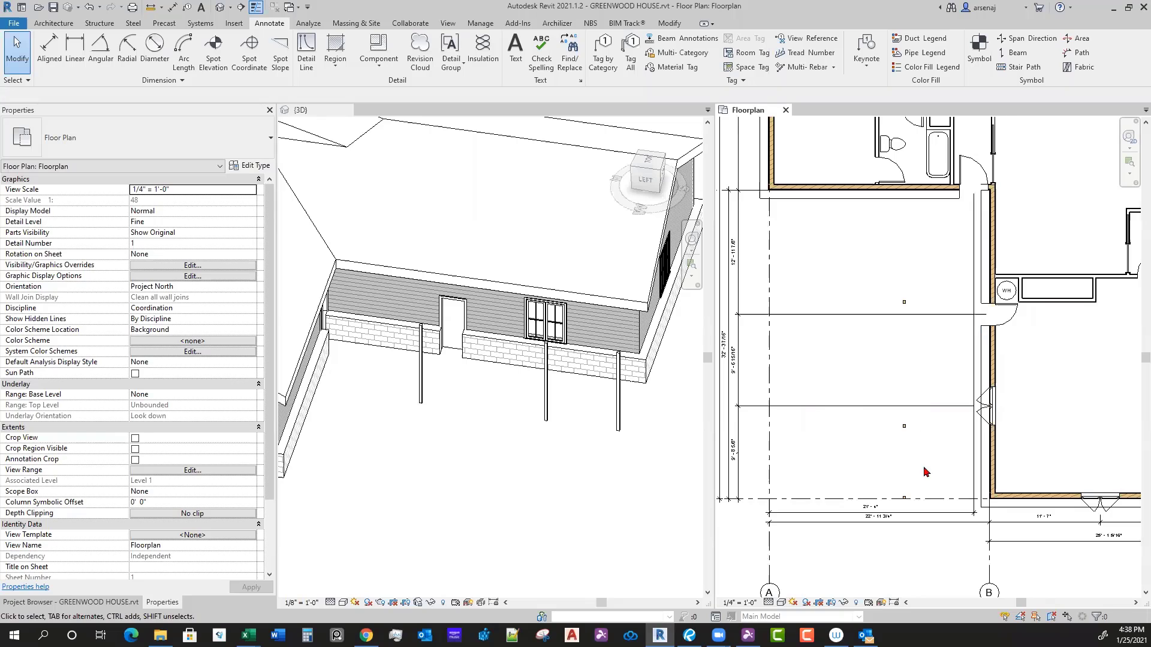
key("d")
key("a")
key("Escape")
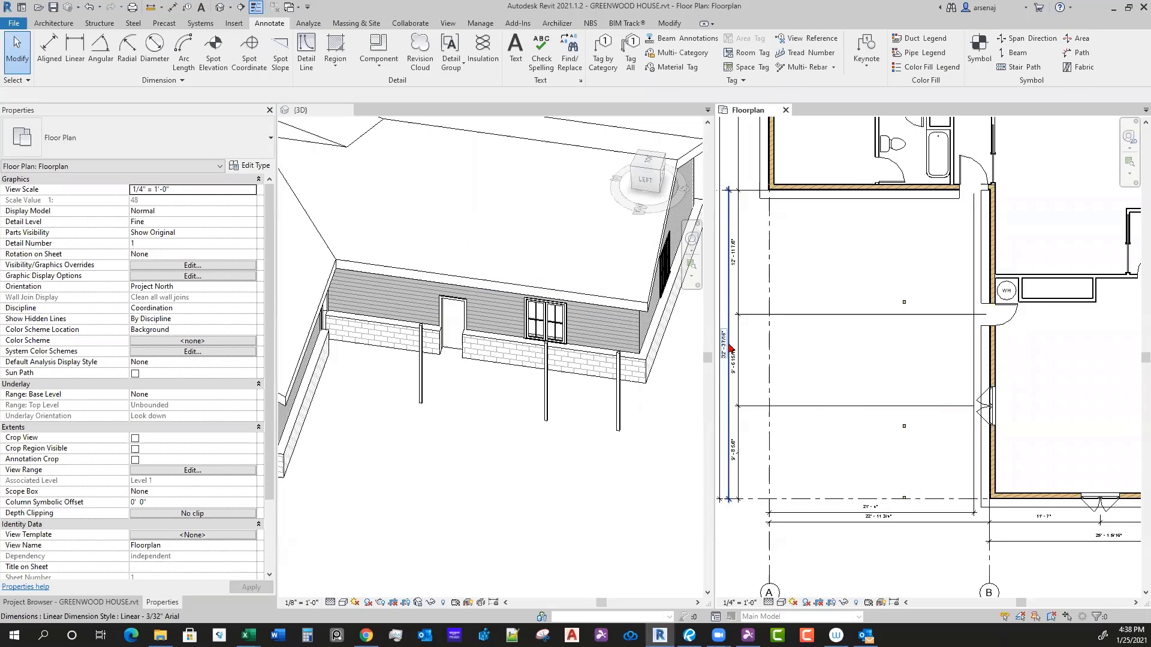
key("d")
key("i")
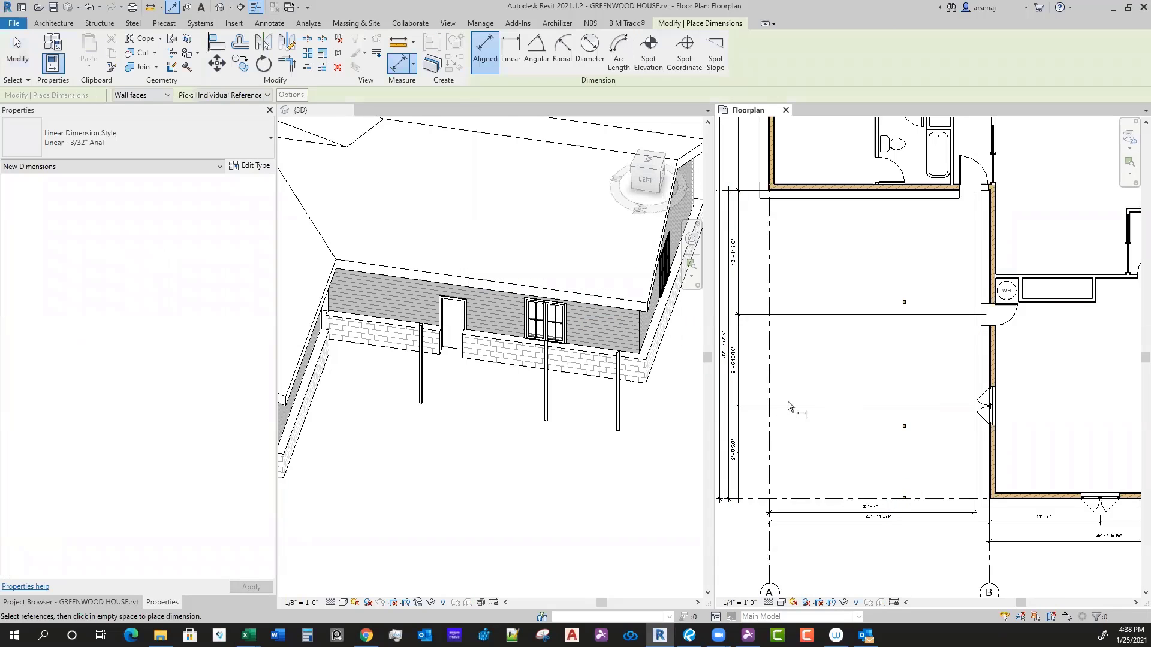
key("Escape")
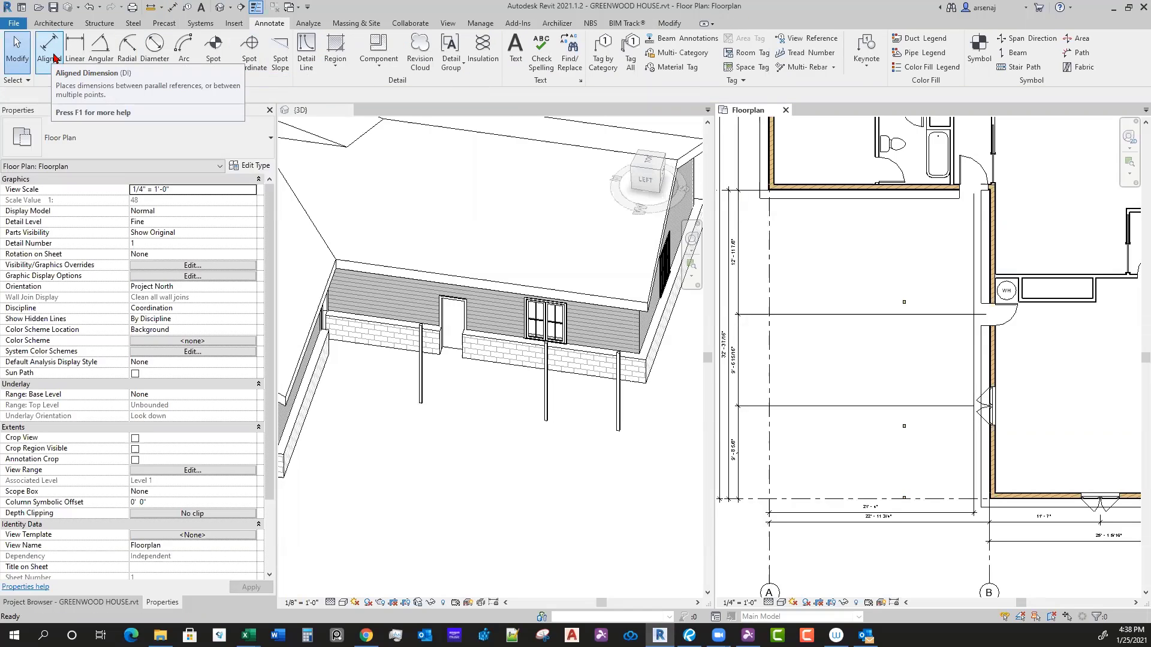
Step: Place an aligned dimension string from grid line 4 through the middle 4x4 column to the column nearer the door
left_click(54, 57)
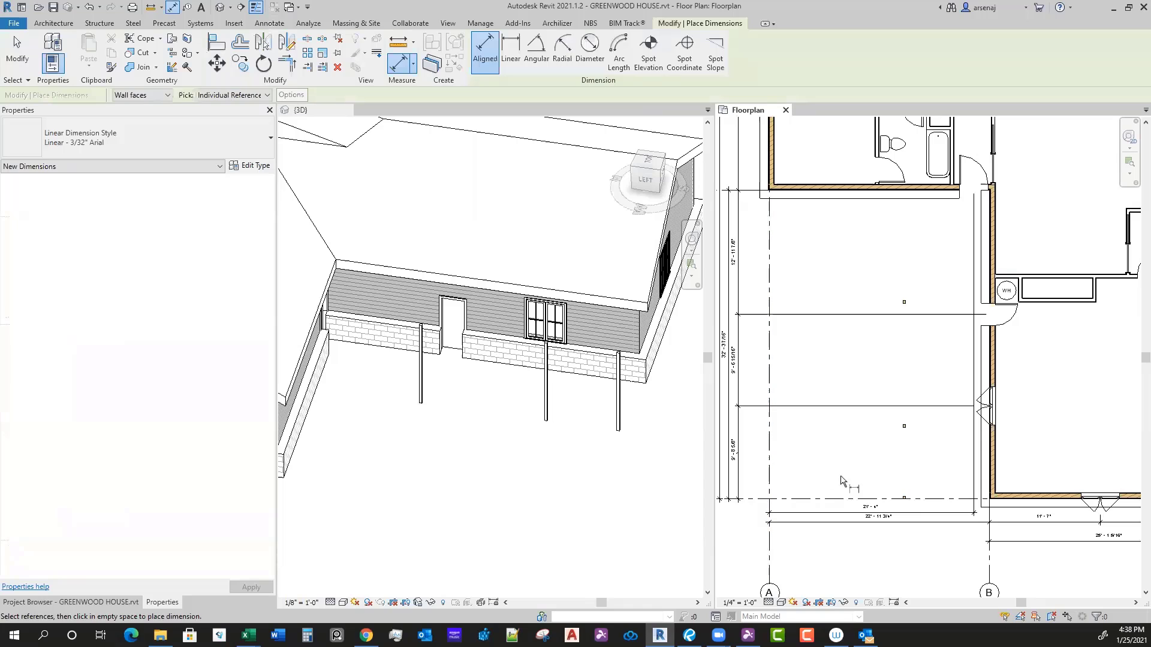
scroll(911, 447, "up", 5)
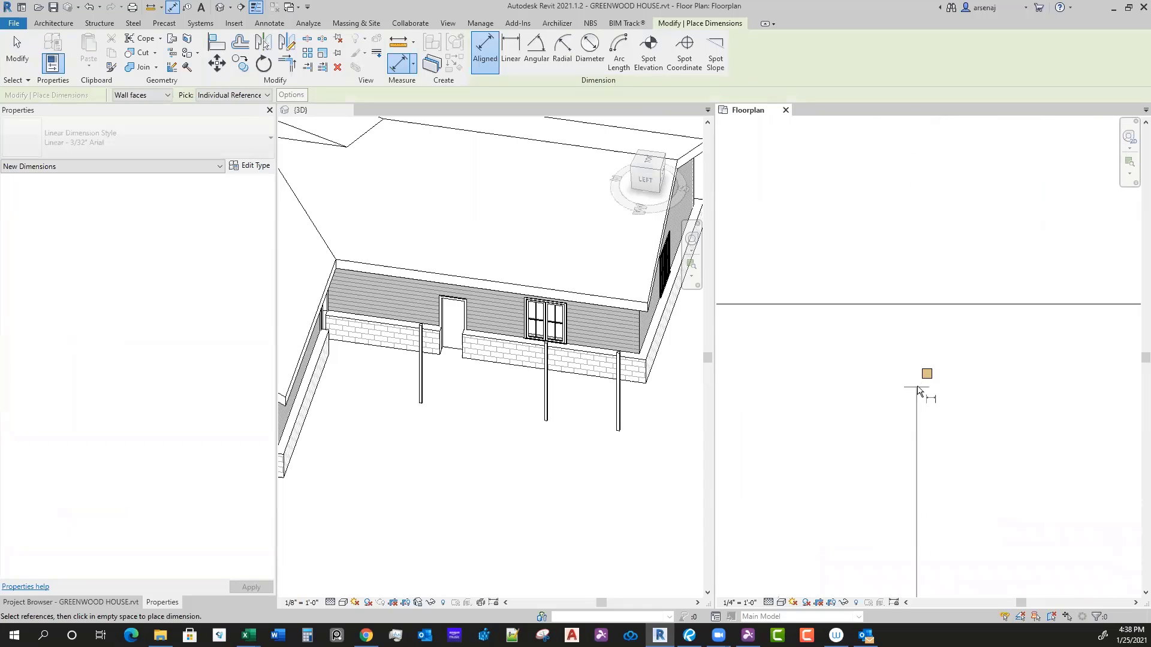
left_click(926, 374)
scroll(894, 479, "down", 3)
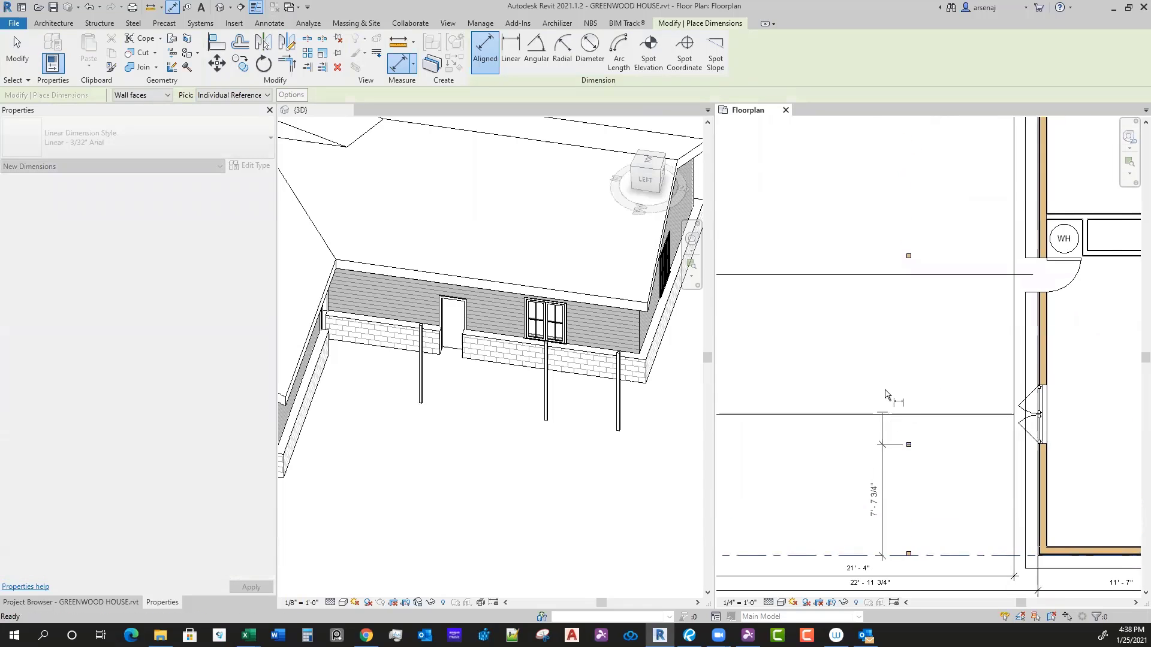
scroll(894, 305, "up", 3)
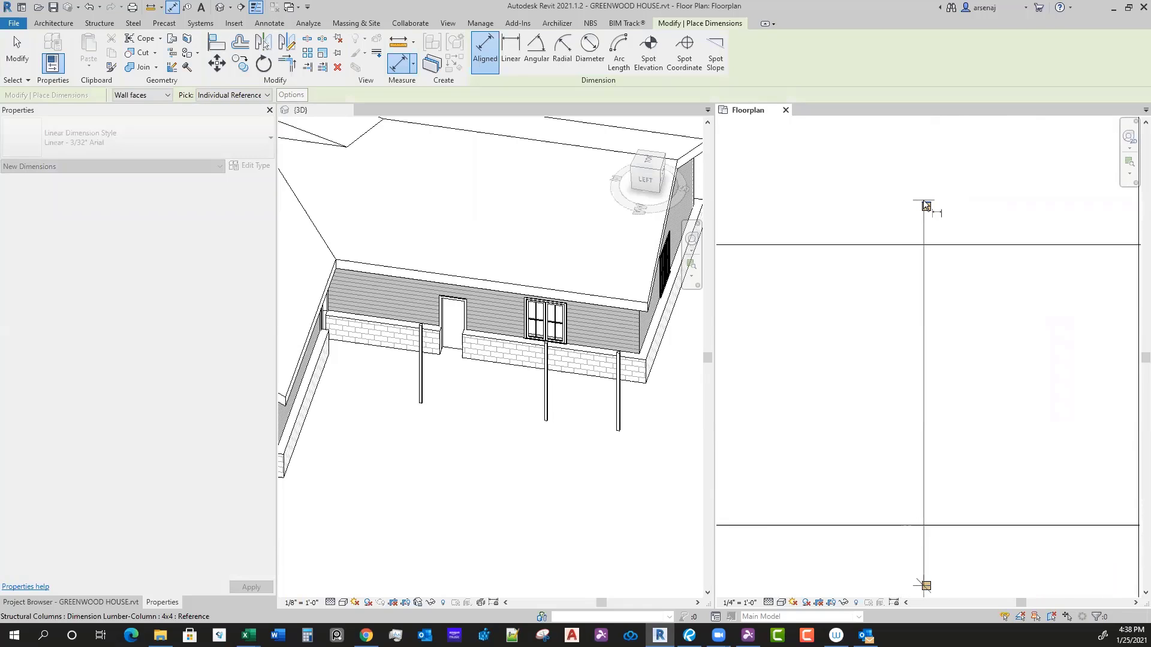
scroll(903, 345, "down", 2)
middle_click_drag(917, 407, 908, 362)
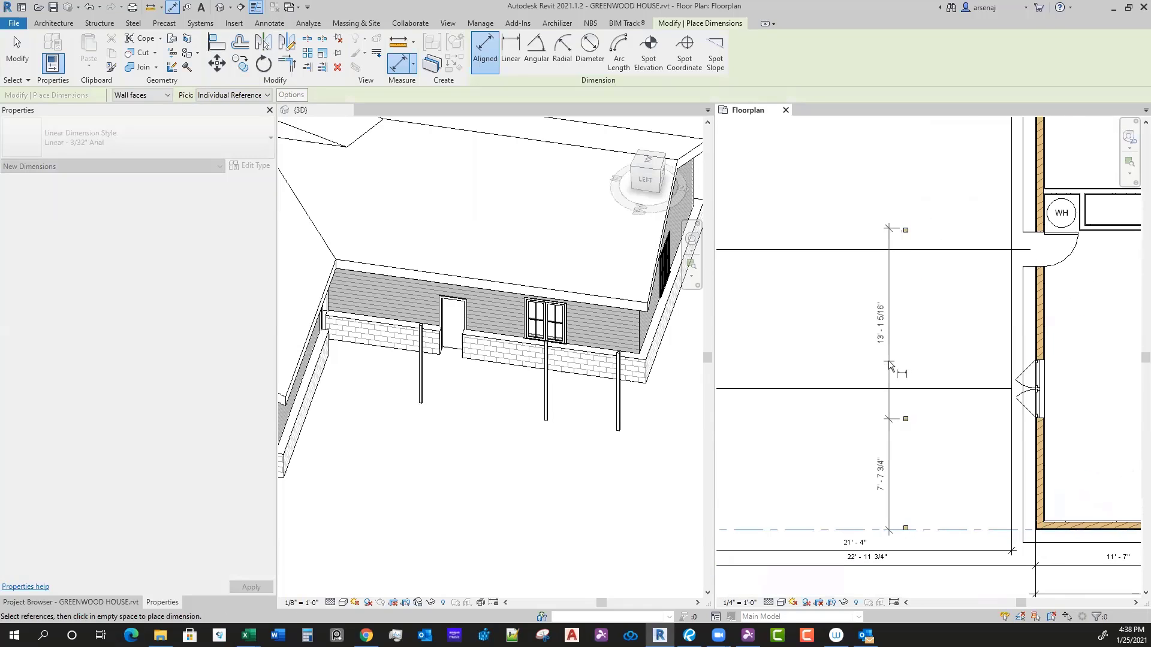
left_click(881, 360)
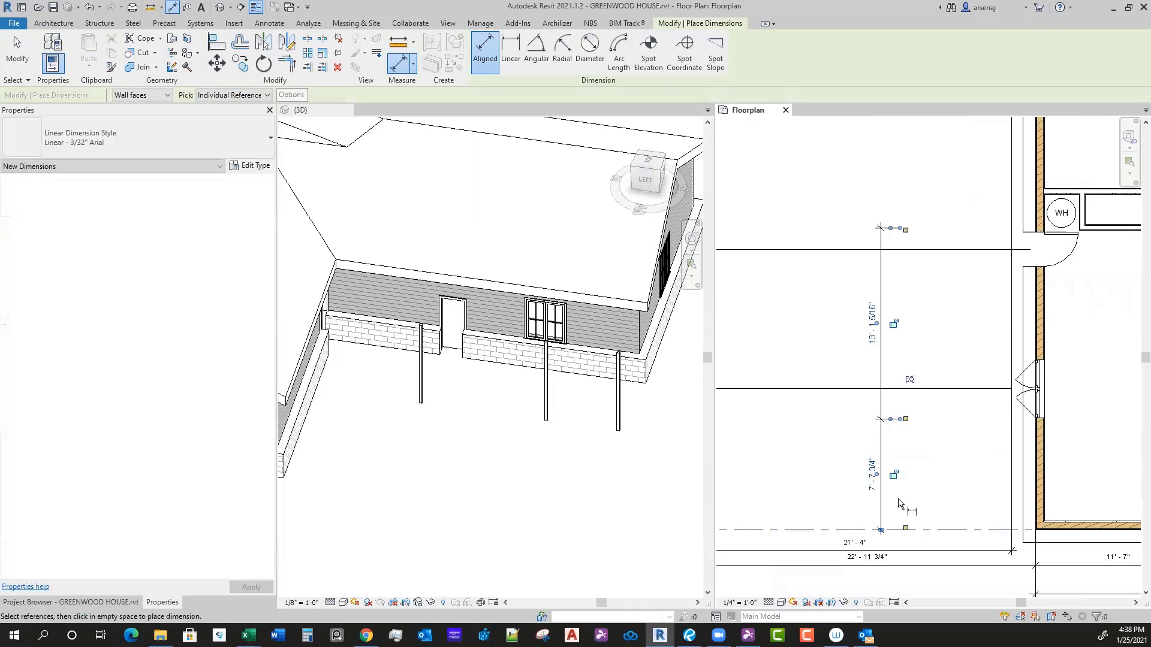
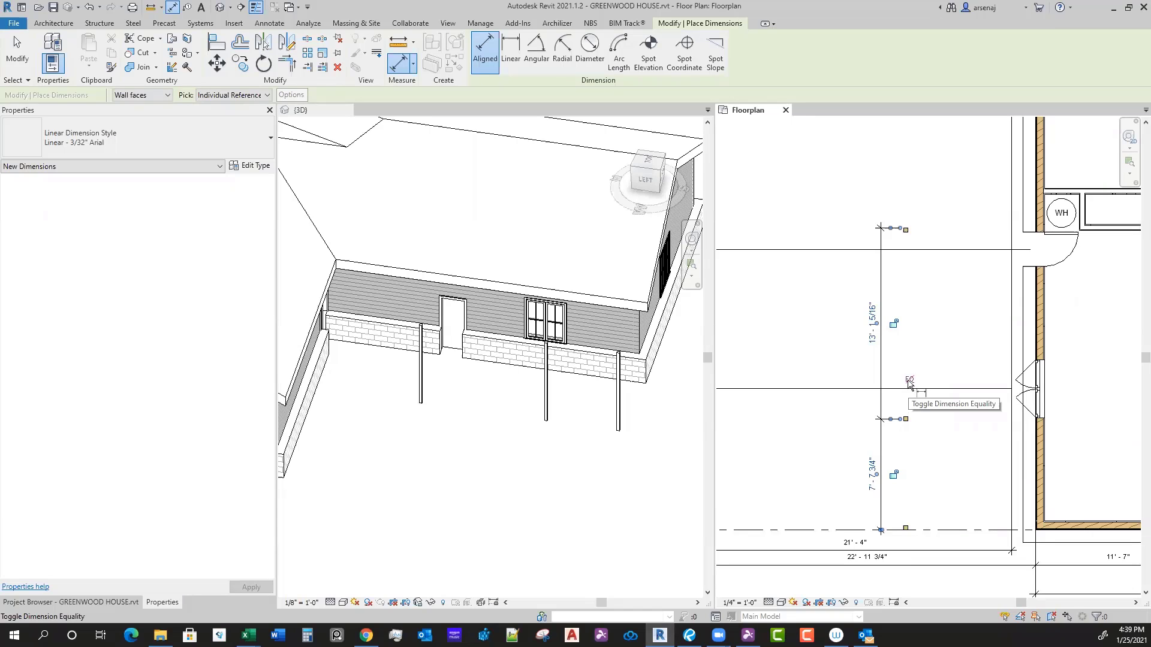
Step: Make the column dimension string's segments equal to centre the middle column between the two outer columns
left_click(909, 380)
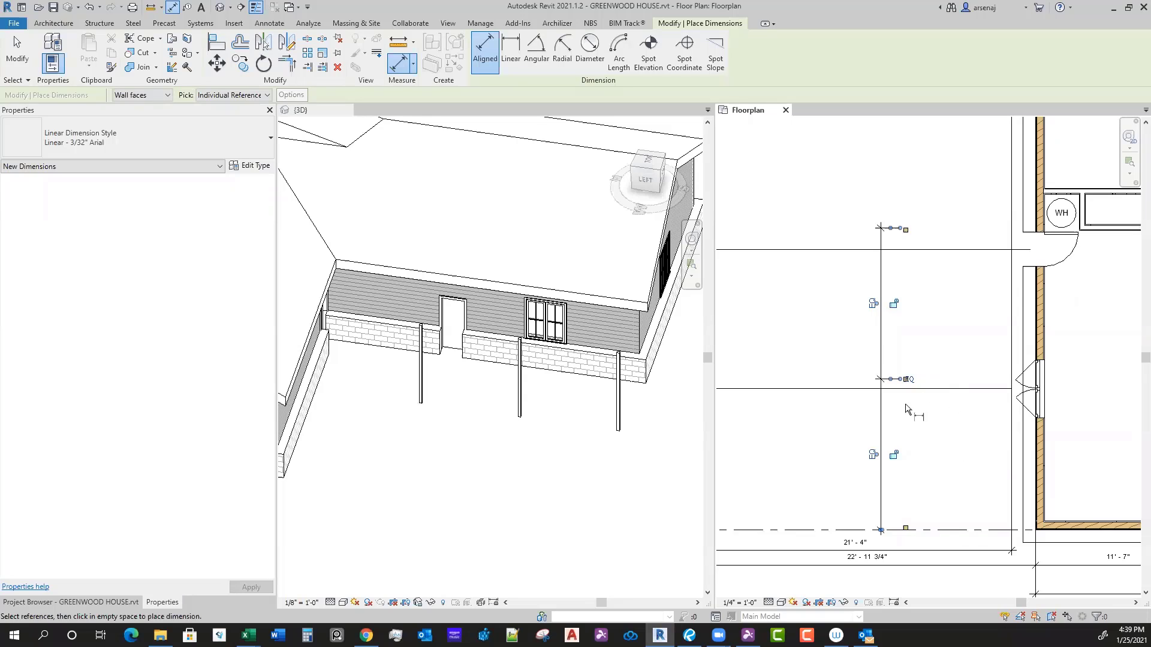
scroll(907, 389, "up", 4)
left_click(906, 375)
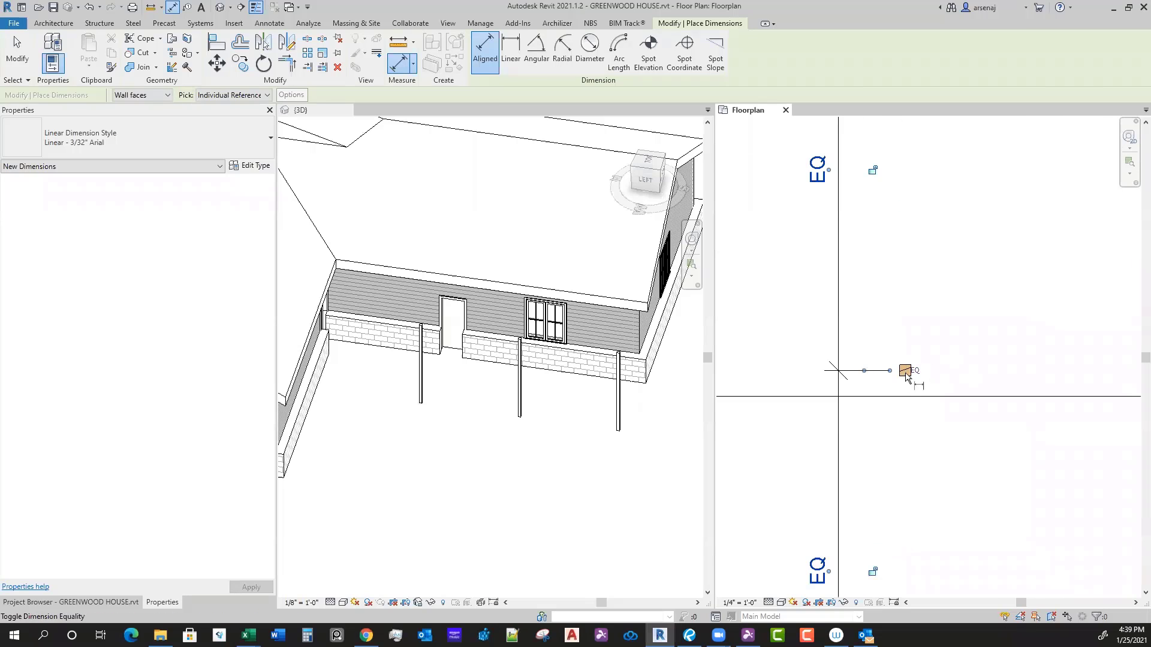
scroll(911, 396, "down", 4)
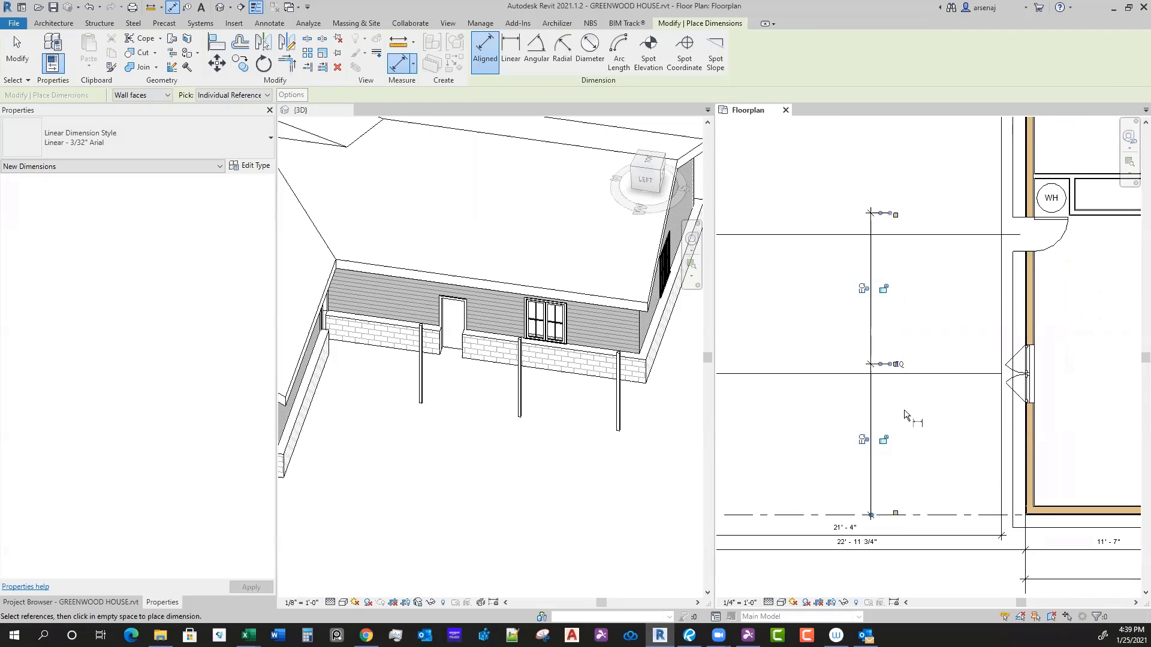
Step: Dimension from the end wall's inner face through the casement window's centre to the door opening's near edge, and make both segments equal
left_click(1042, 505)
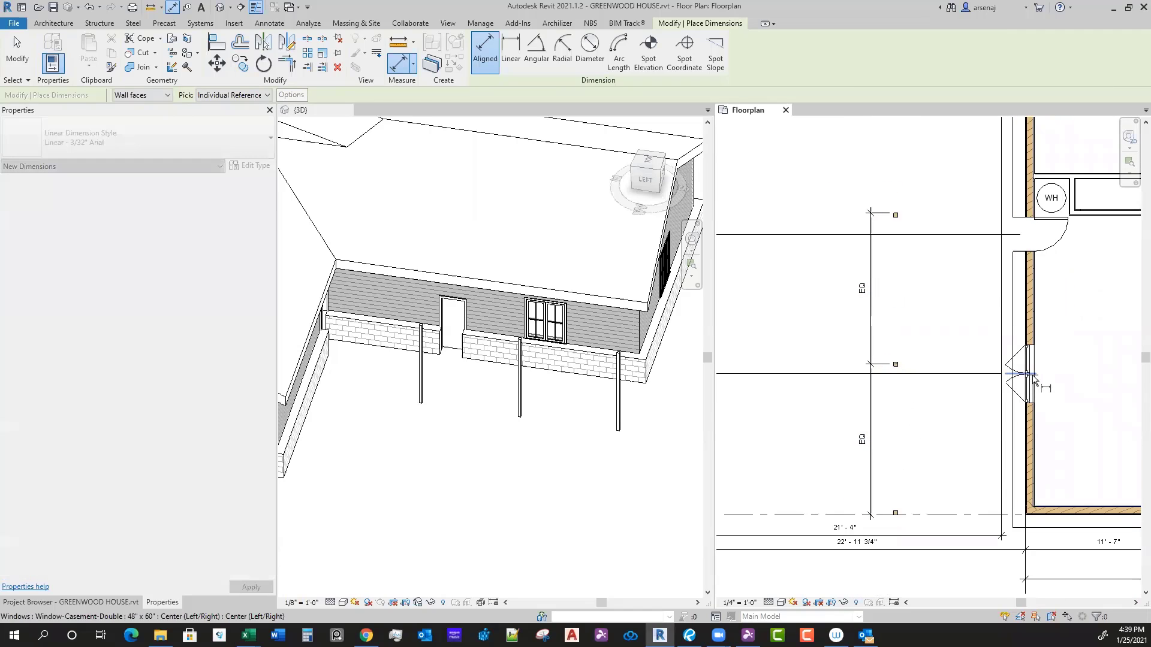
left_click(1030, 374)
left_click(1044, 253)
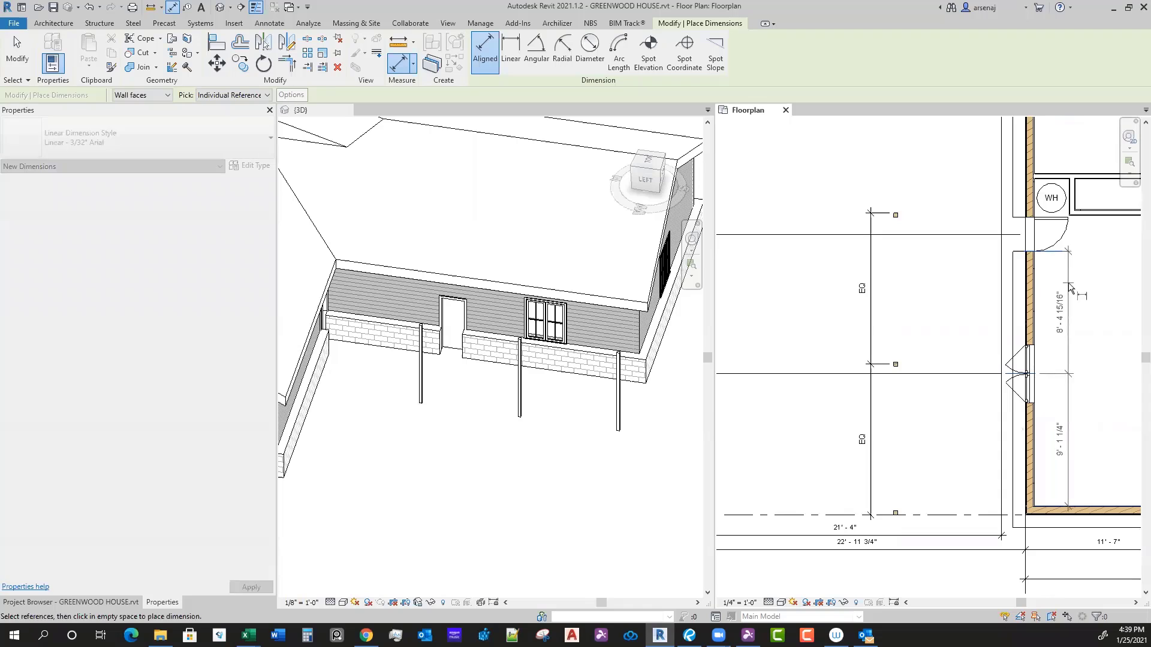
left_click(1071, 288)
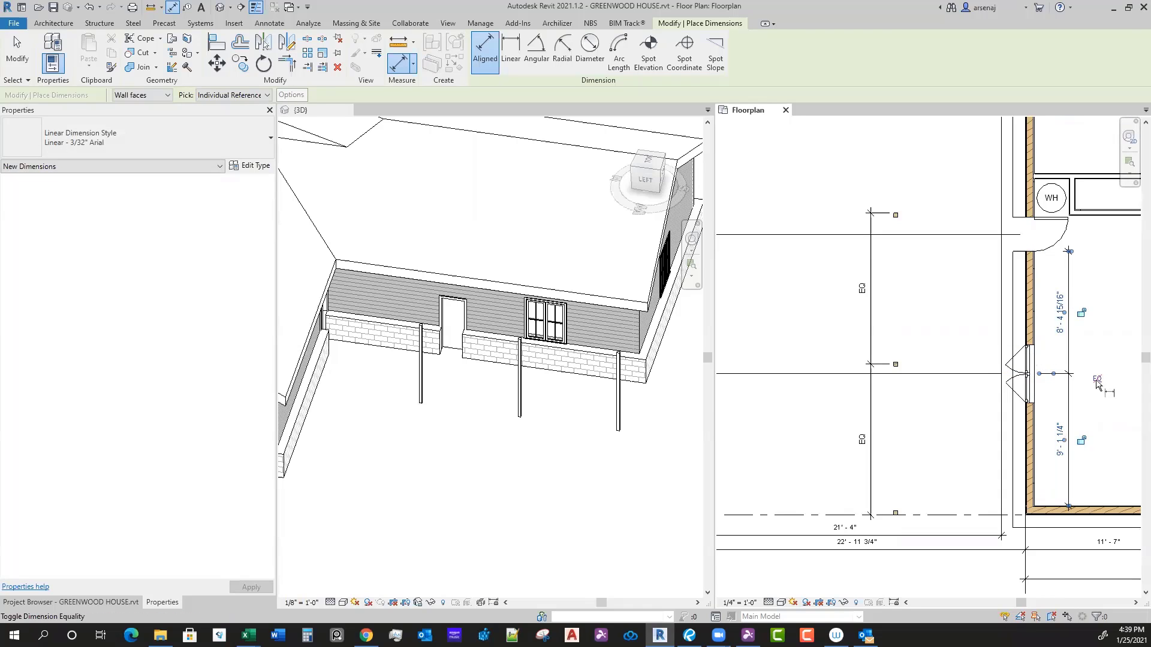
left_click(1097, 381)
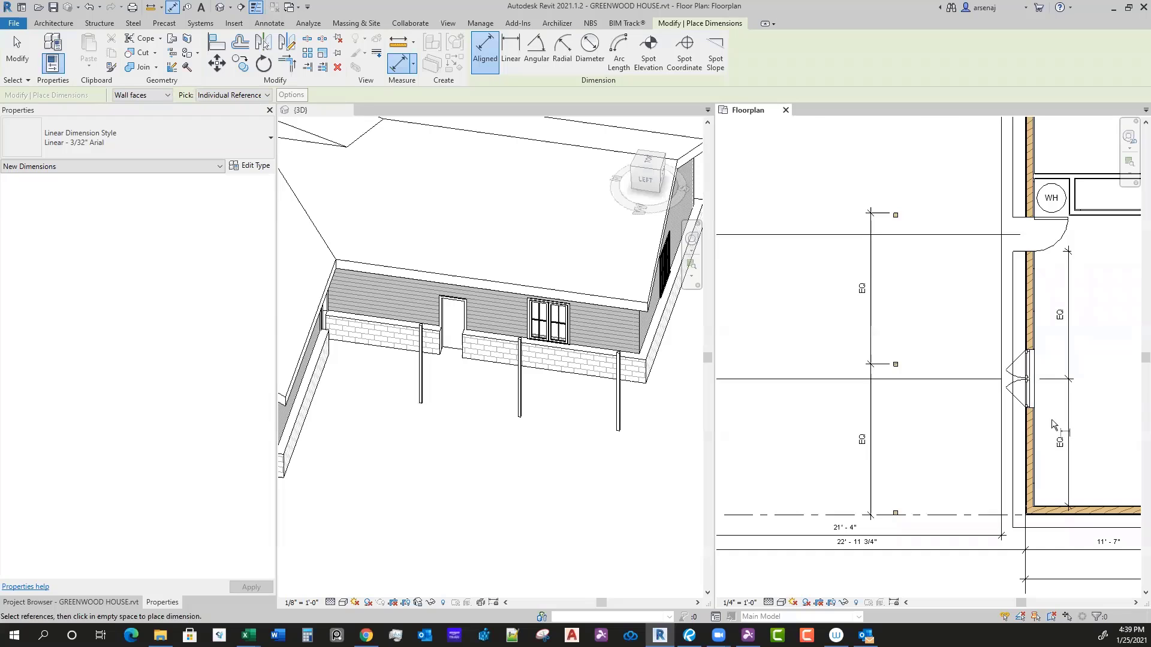
scroll(1036, 420, "down", 2)
key("Escape")
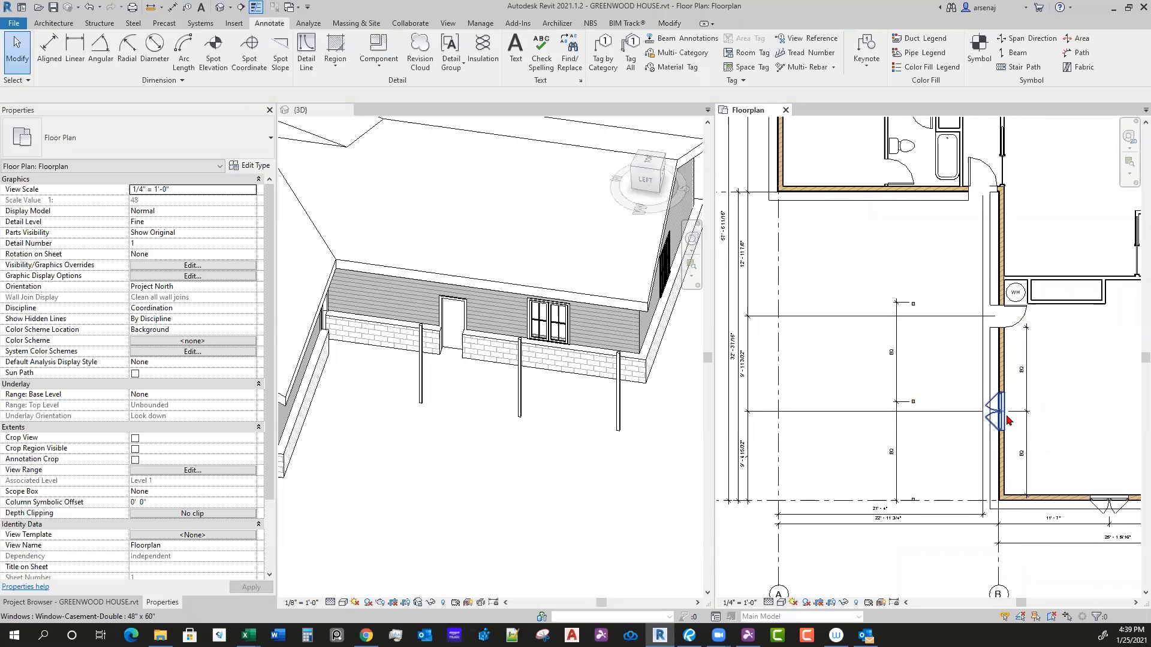
Step: Try moving the equally constrained casement window toward grid line 4, and undo the move
left_click(1005, 428)
left_click_drag(1007, 428, 1008, 464)
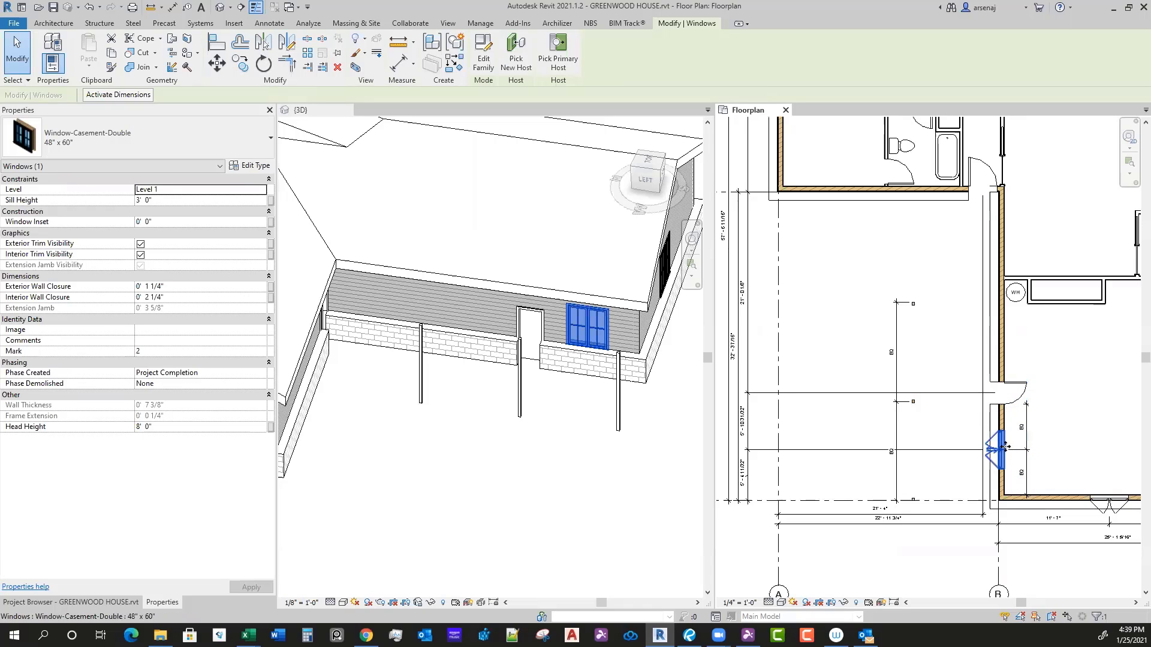
key("ctrl+z")
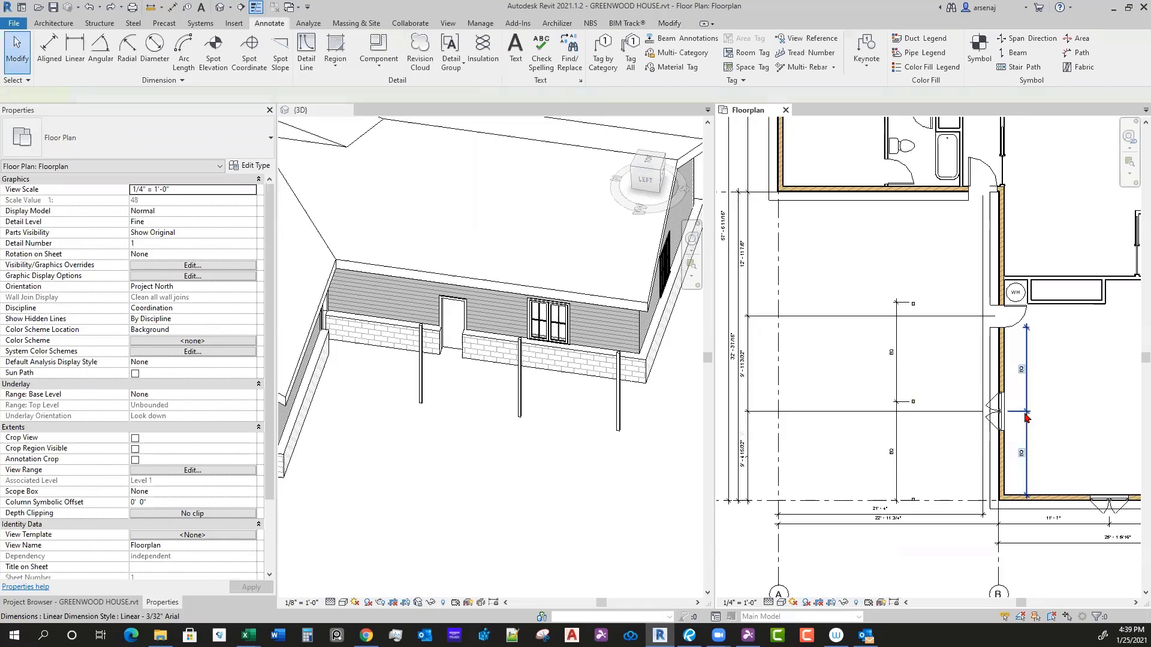
Step: Remove the window dimension's equality constraint and move the casement window toward grid line 4, about 5'-10" from the end wall
left_click(1026, 413)
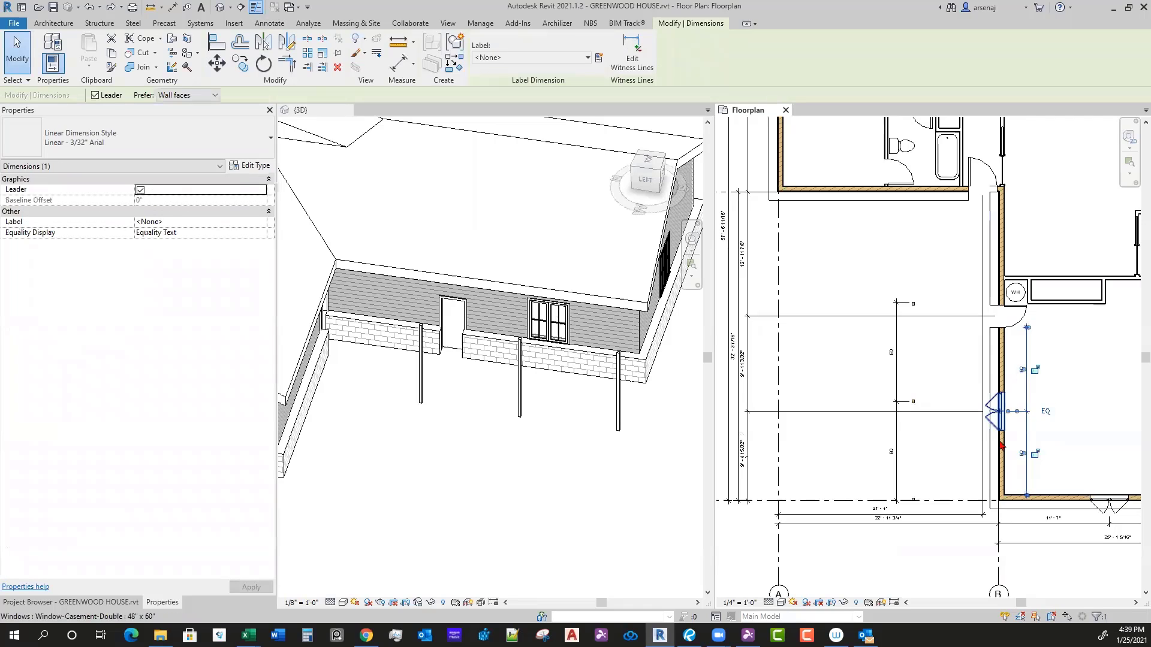
scroll(1030, 420, "up", 1)
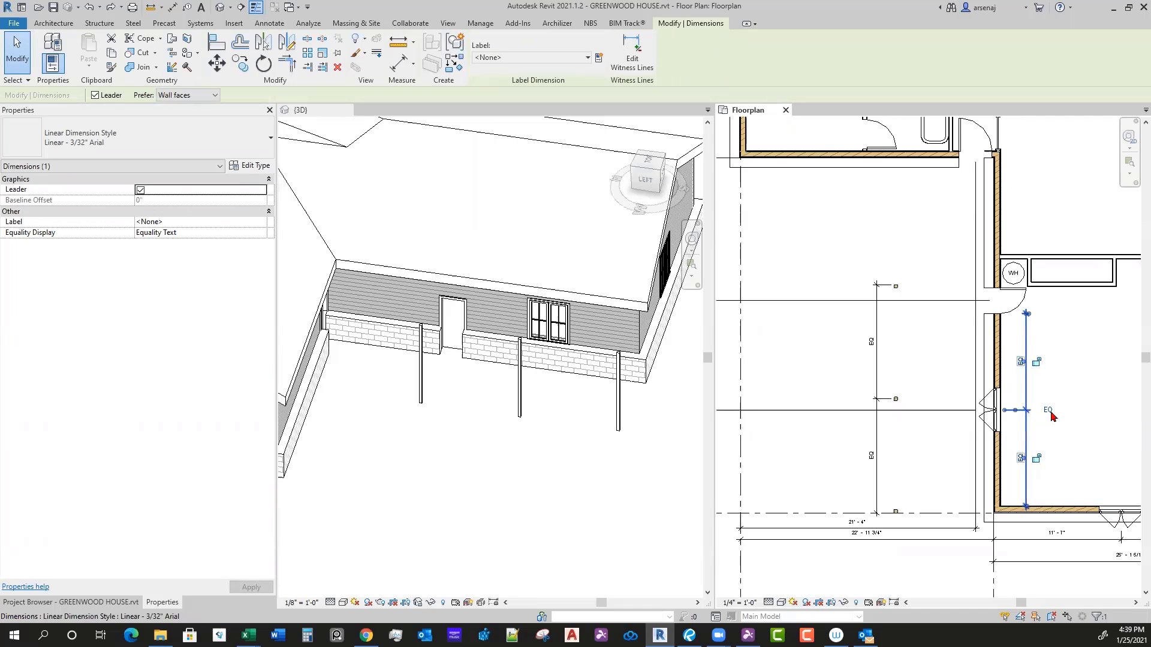
left_click(1048, 411)
left_click_drag(997, 419, 1001, 455)
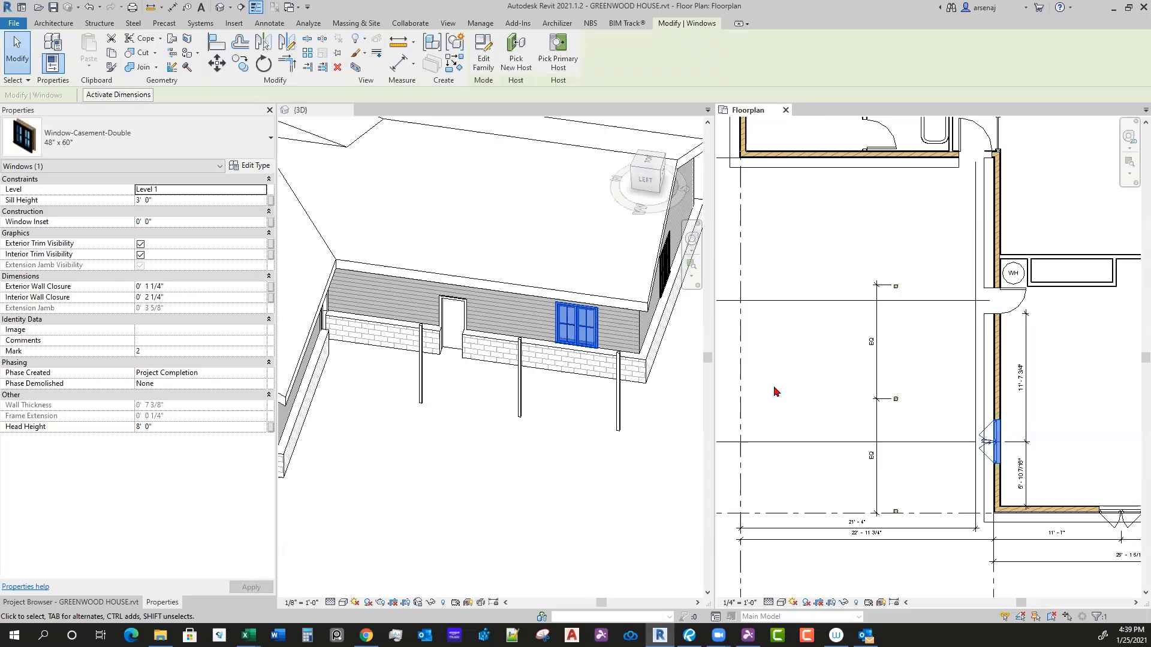
Step: Copy the 48" x 60" casement window 6'-0" along the wall toward the door
left_click(240, 62)
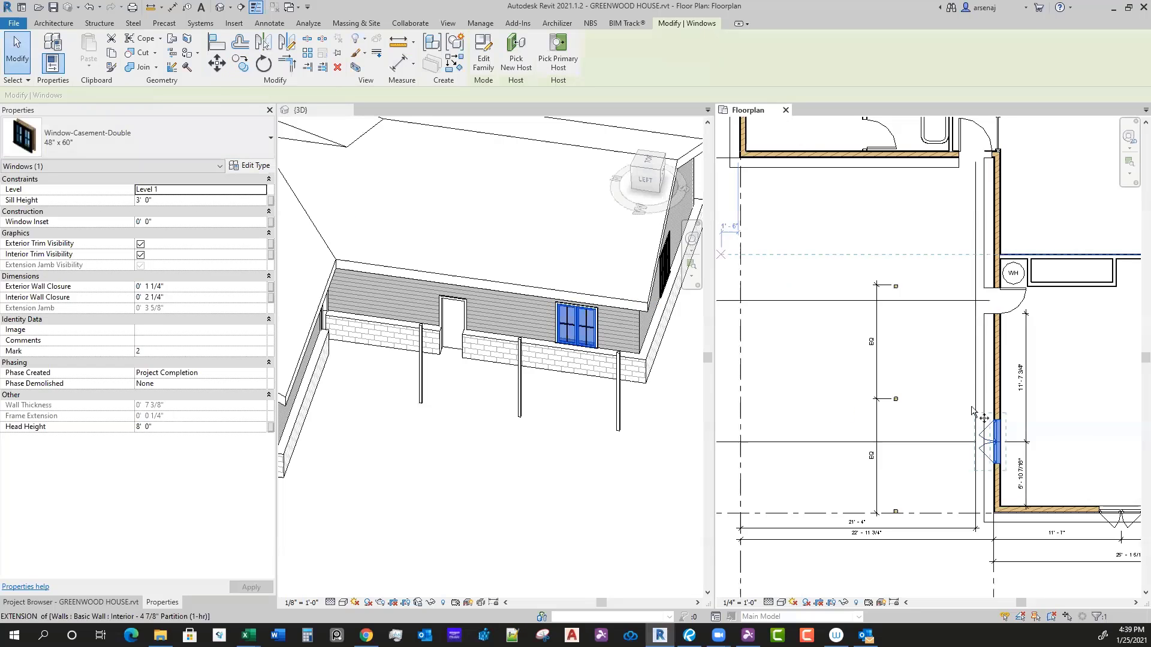
left_click(999, 429)
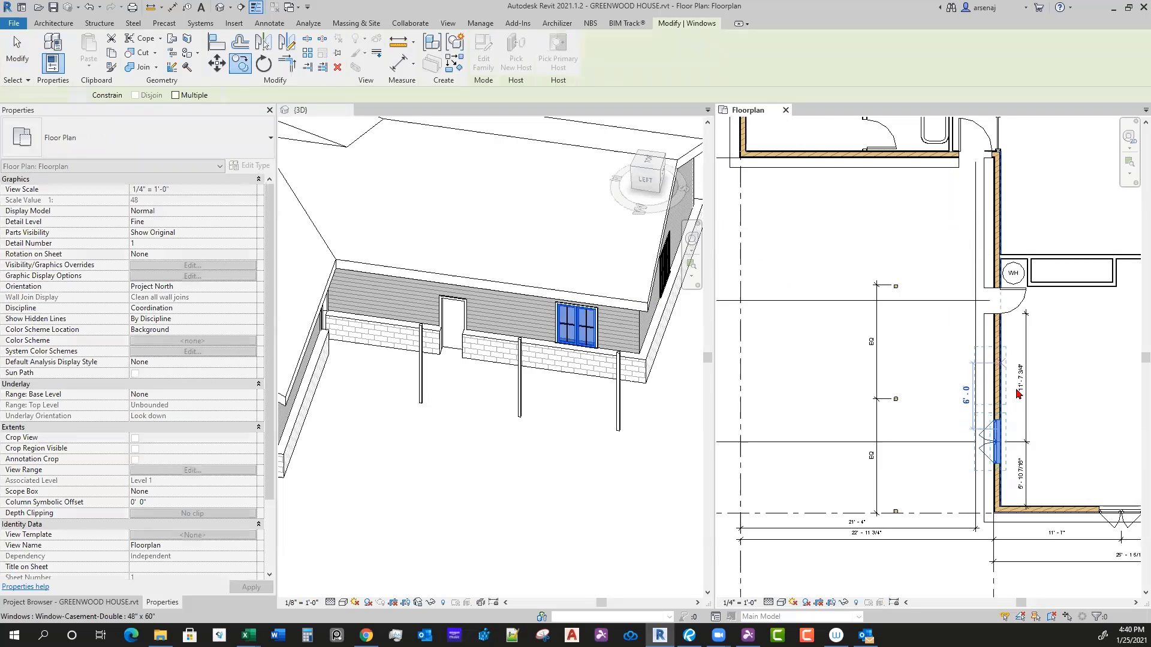
left_click(1002, 376)
key("Escape")
Step: Add the copied casement window's centre to the inside wall dimension string and make all three segments equal
left_click(1027, 414)
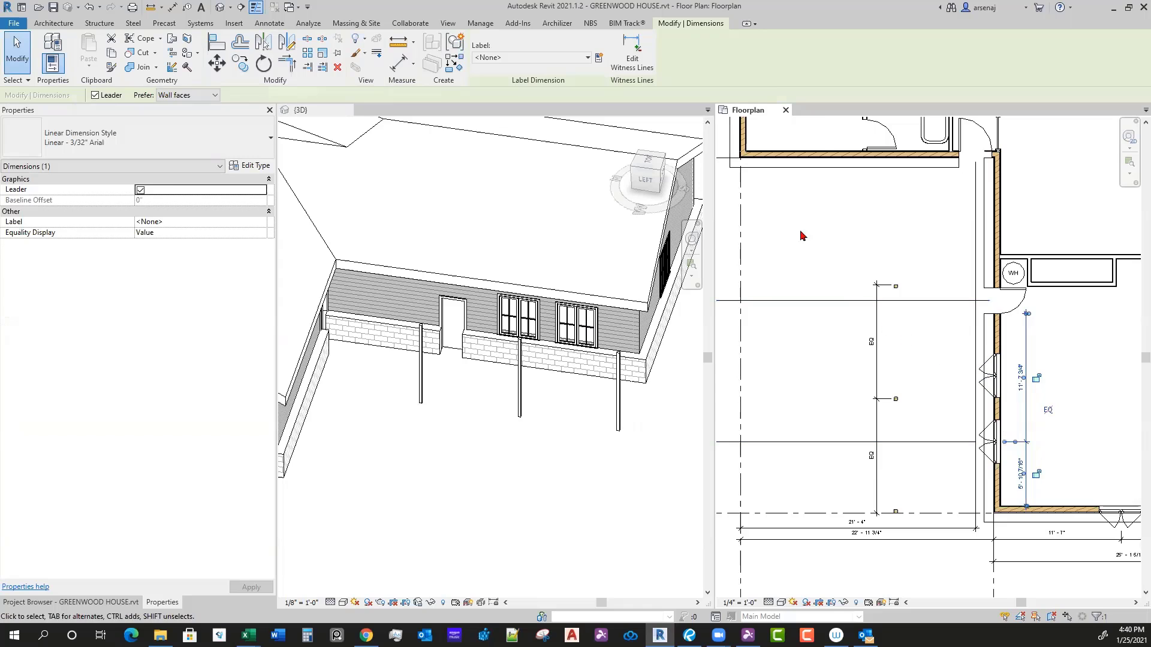
left_click(622, 47)
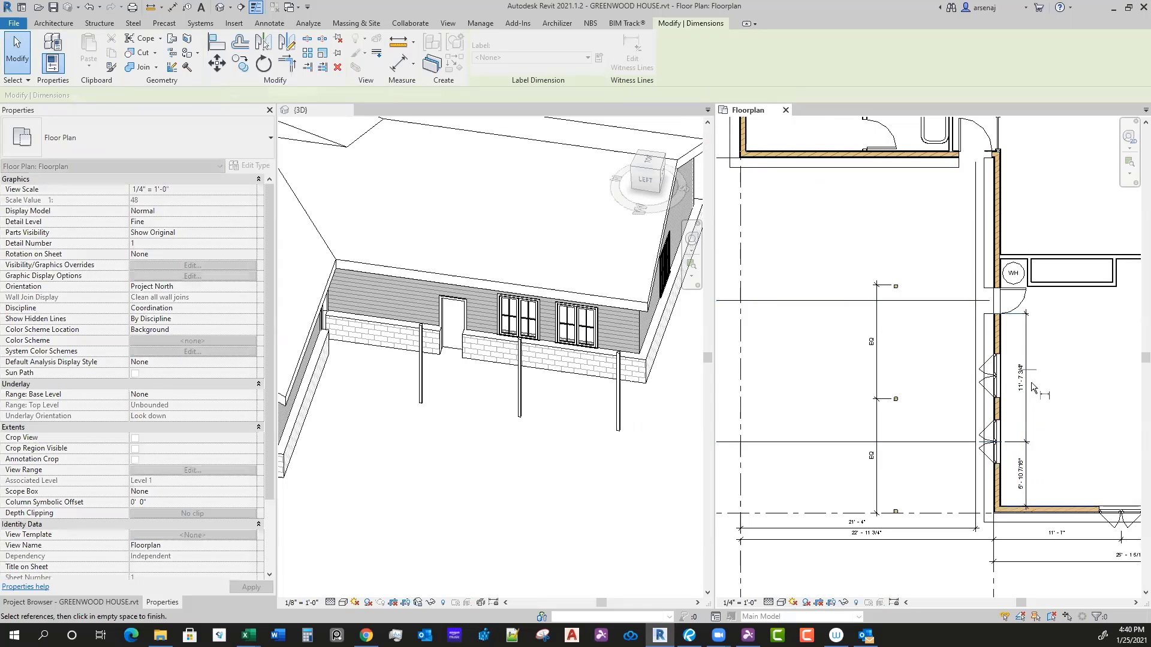
left_click(1020, 384)
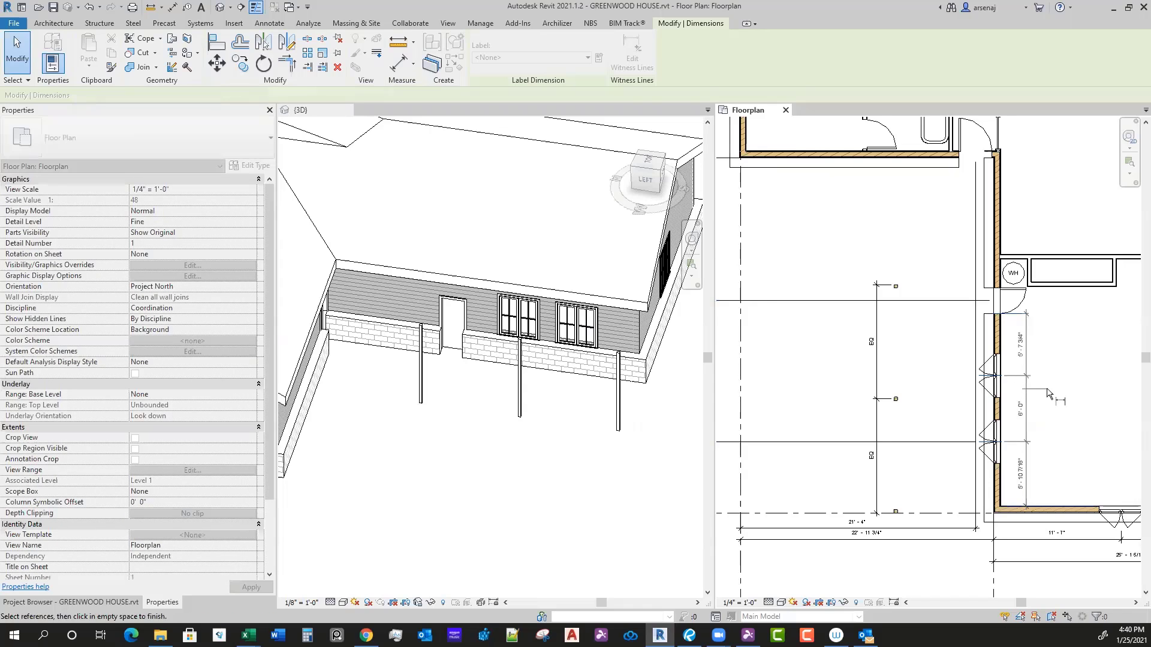
left_click(1047, 393)
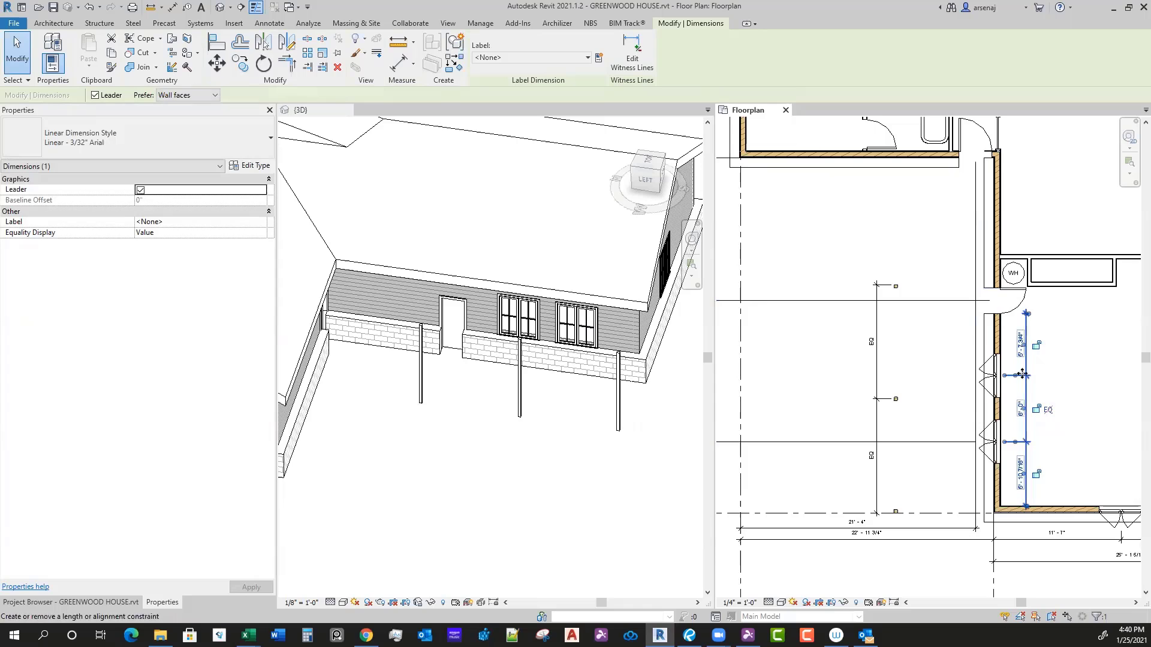
mouse_move(1026, 363)
left_mouse_down()
mouse_move(1050, 374)
mouse_move(1025, 384)
left_mouse_up()
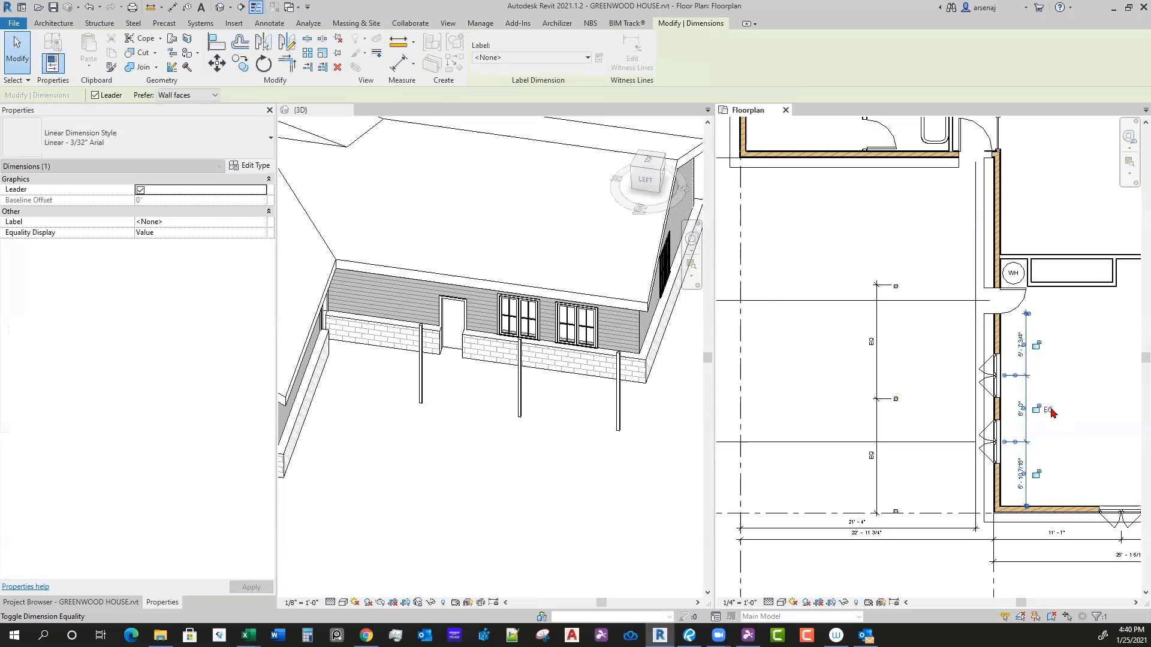
left_click(1050, 413)
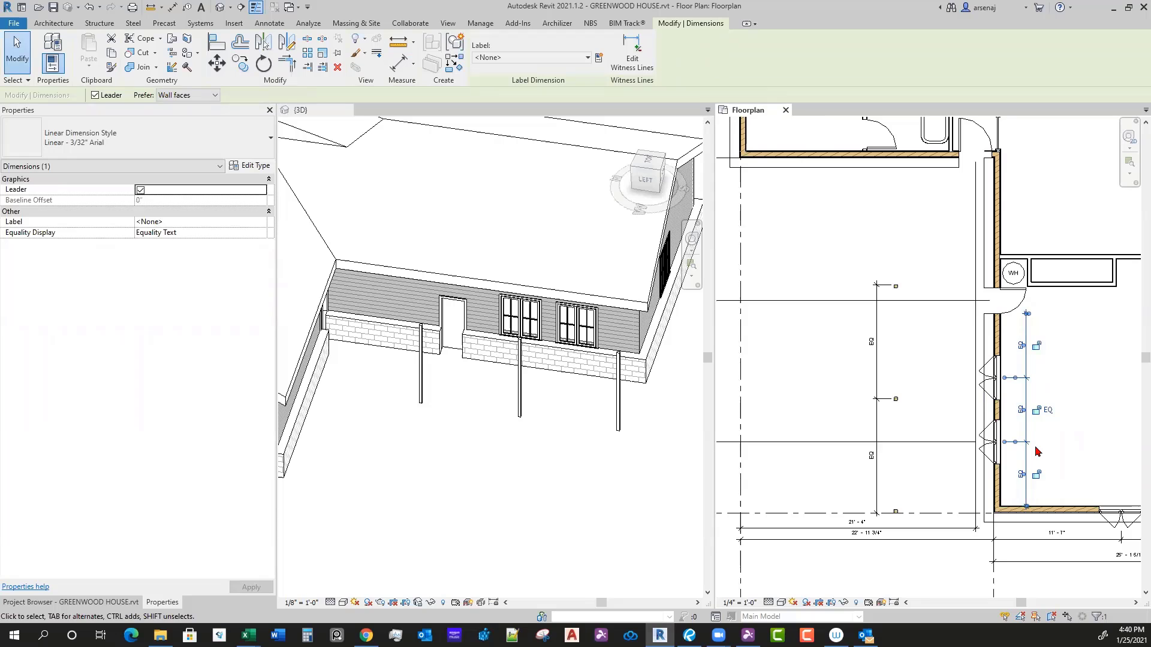
Step: Undo the second casement window, the window's move and the inside wall dimension string
key("ctrl+z")
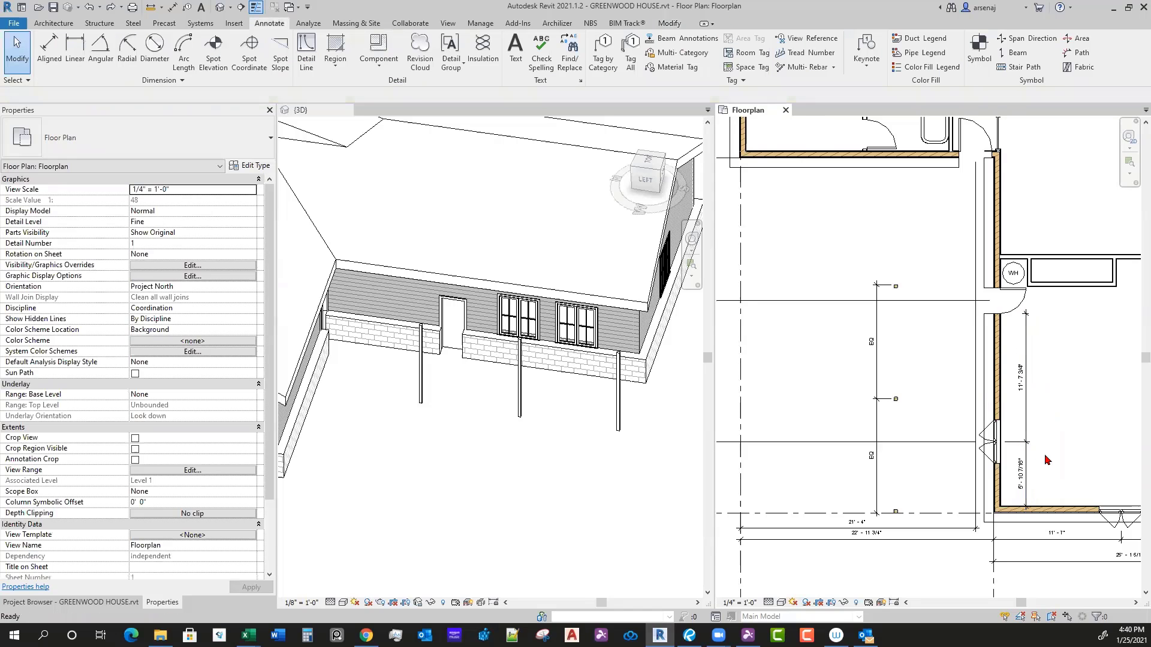
scroll(1046, 459, "up", 1)
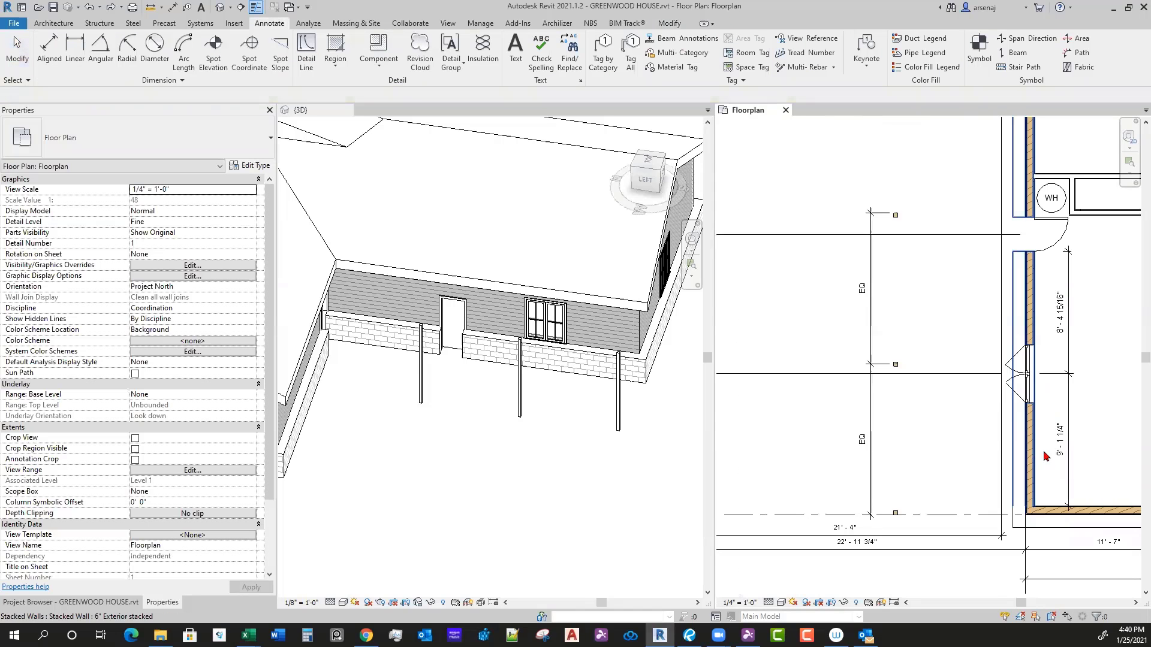
key("ctrl+z")
scroll(938, 437, "down", 1)
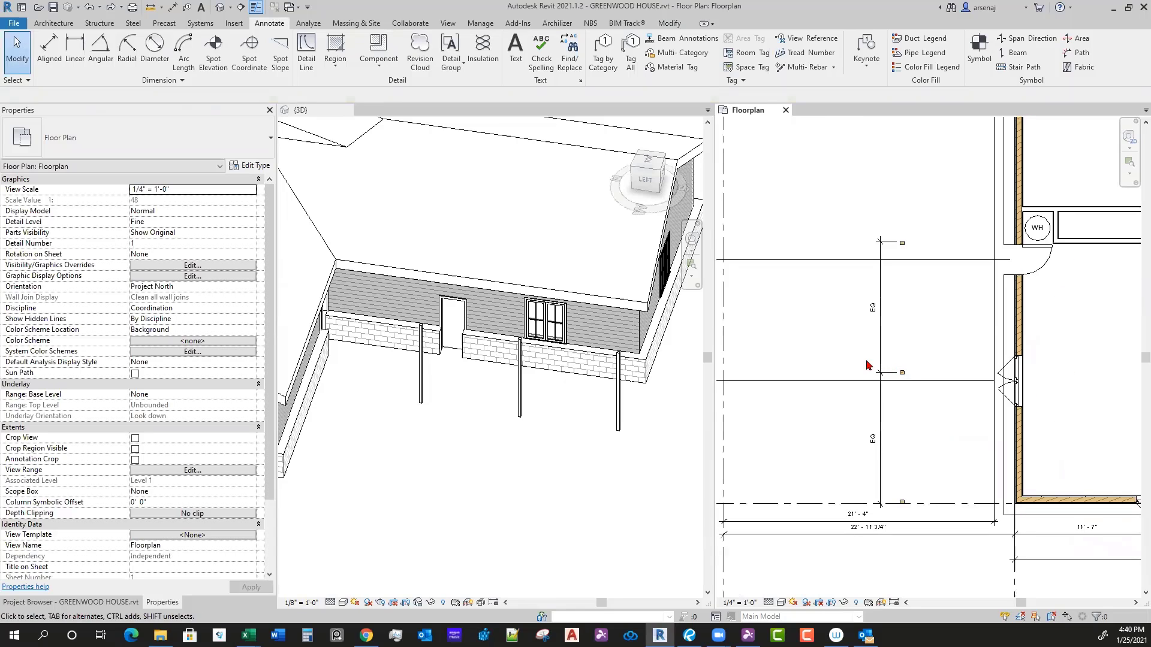
scroll(867, 366, "down", 1)
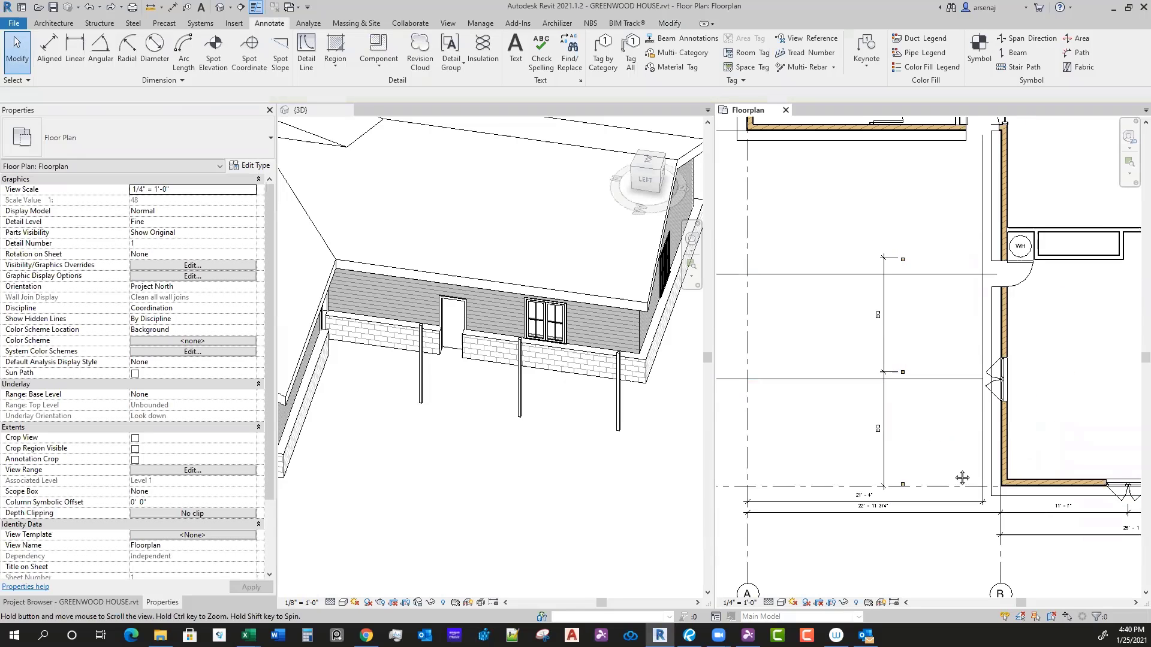
middle_click_drag(962, 478, 953, 461)
scroll(965, 473, "up", 1)
key("d")
key("a")
key("Escape")
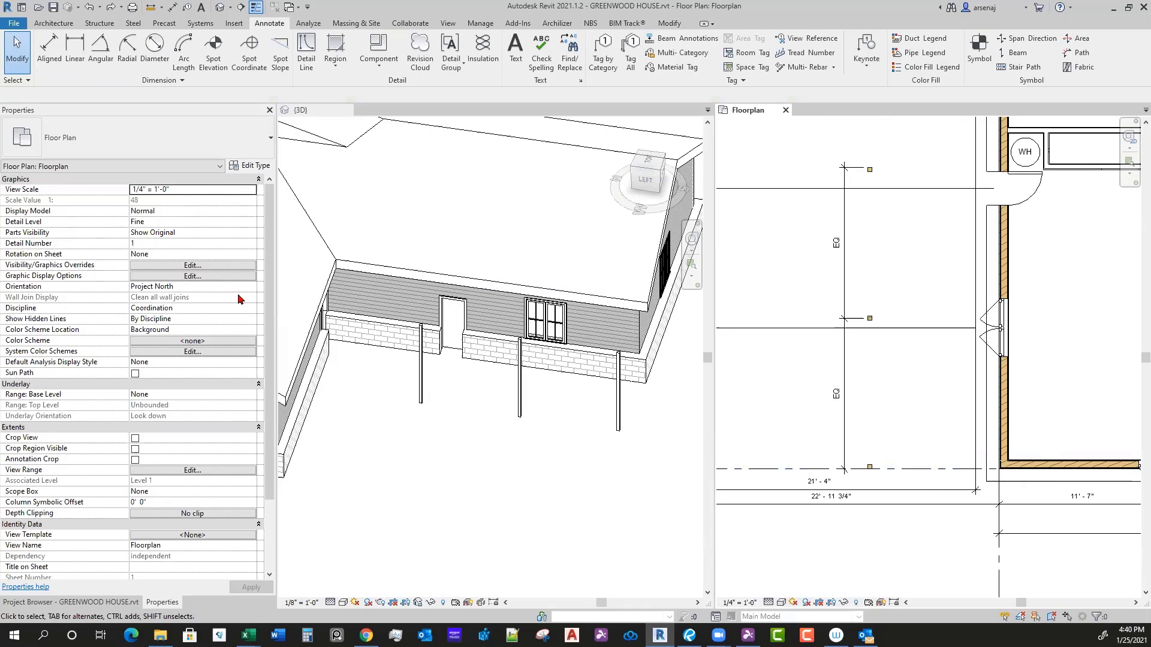
Step: Add an aligned dimension from grid line B to the centre of the 4x4 end column and dismiss the save reminder
left_click(51, 55)
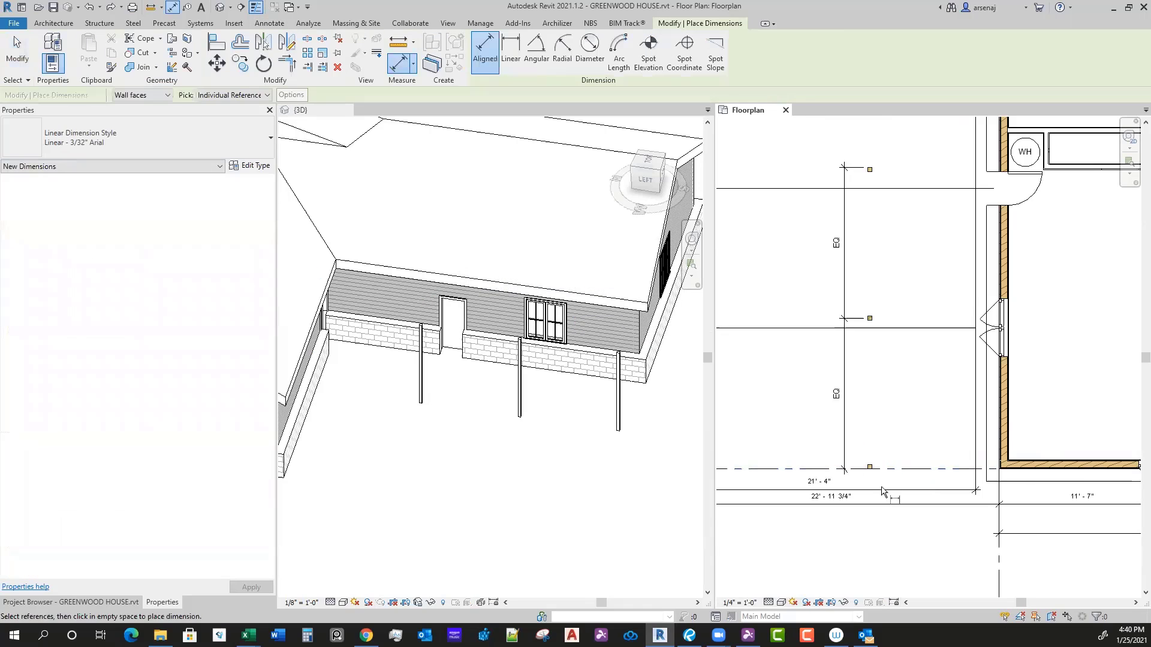
left_click(999, 523)
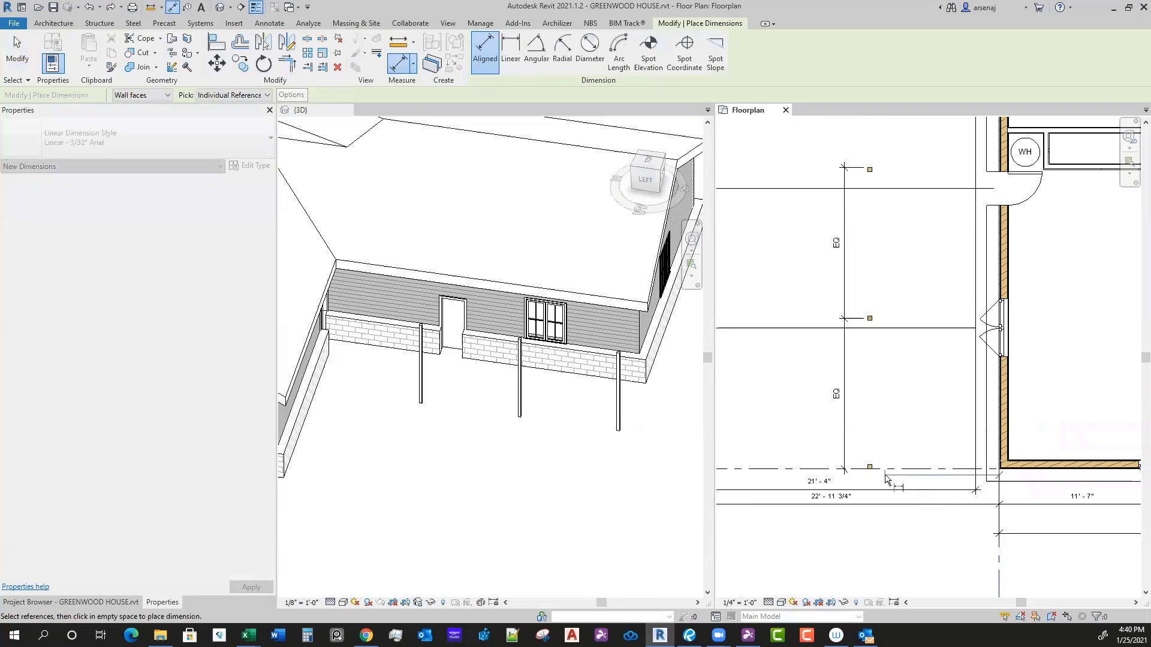
scroll(885, 477, "up", 5)
left_click(856, 459)
scroll(863, 471, "down", 4)
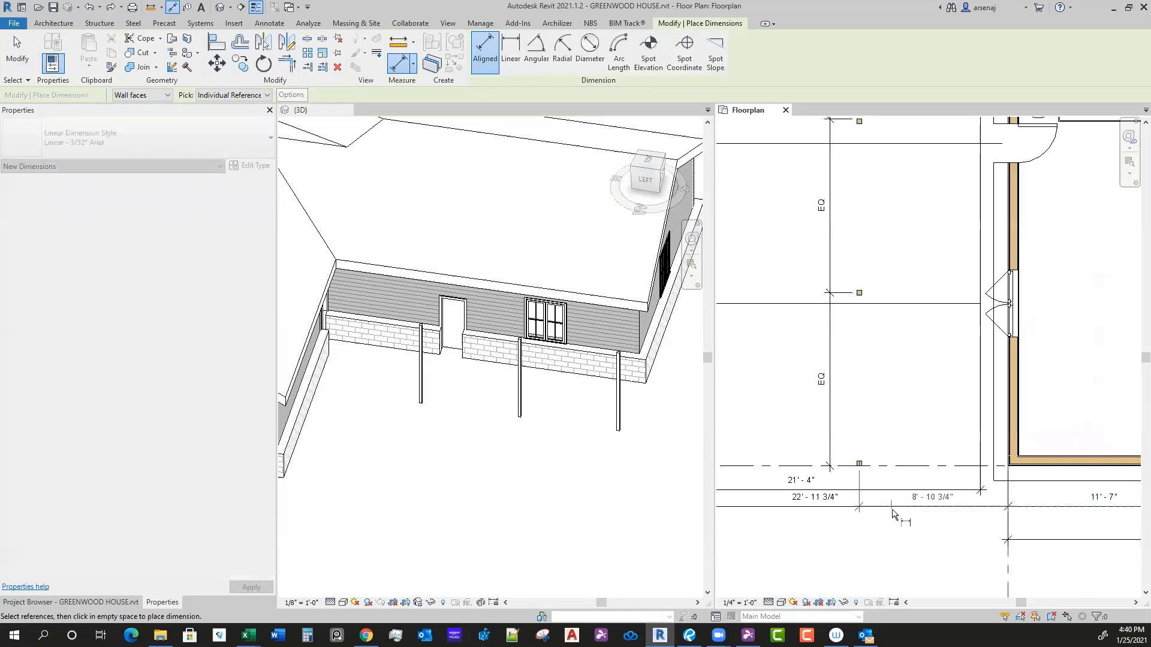
left_click(899, 529)
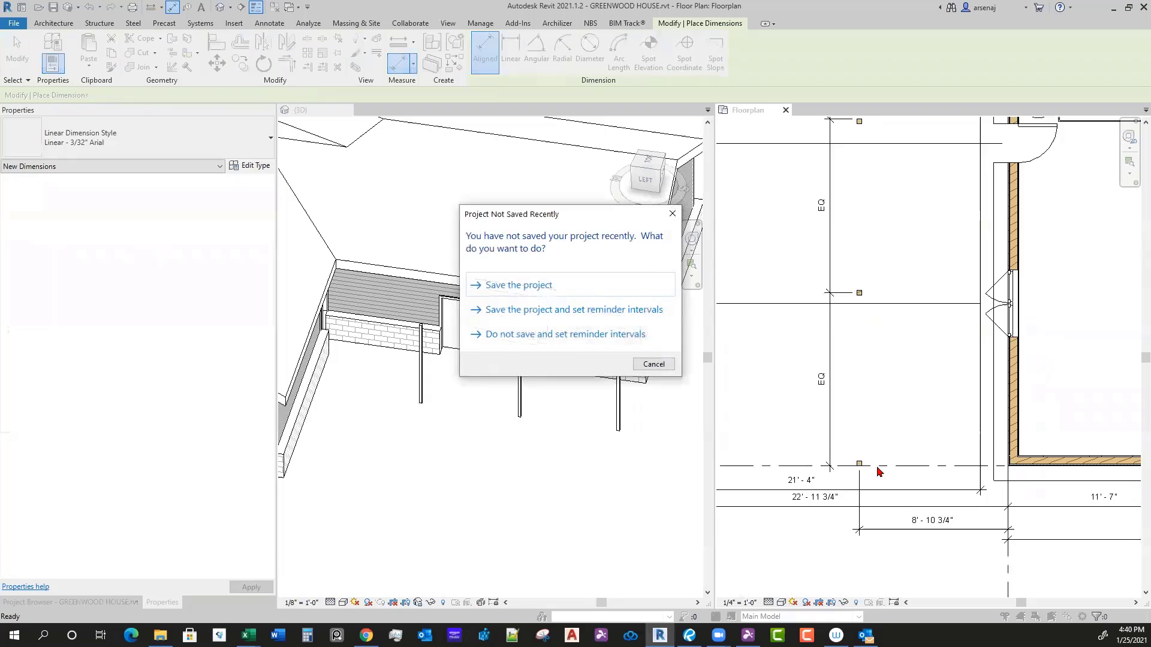
key("Escape")
key("Escape")
Step: Select the carport's three 4x4 columns, activate their dimensions and open their distance from grid line B for editing
scroll(866, 420, "down", 2)
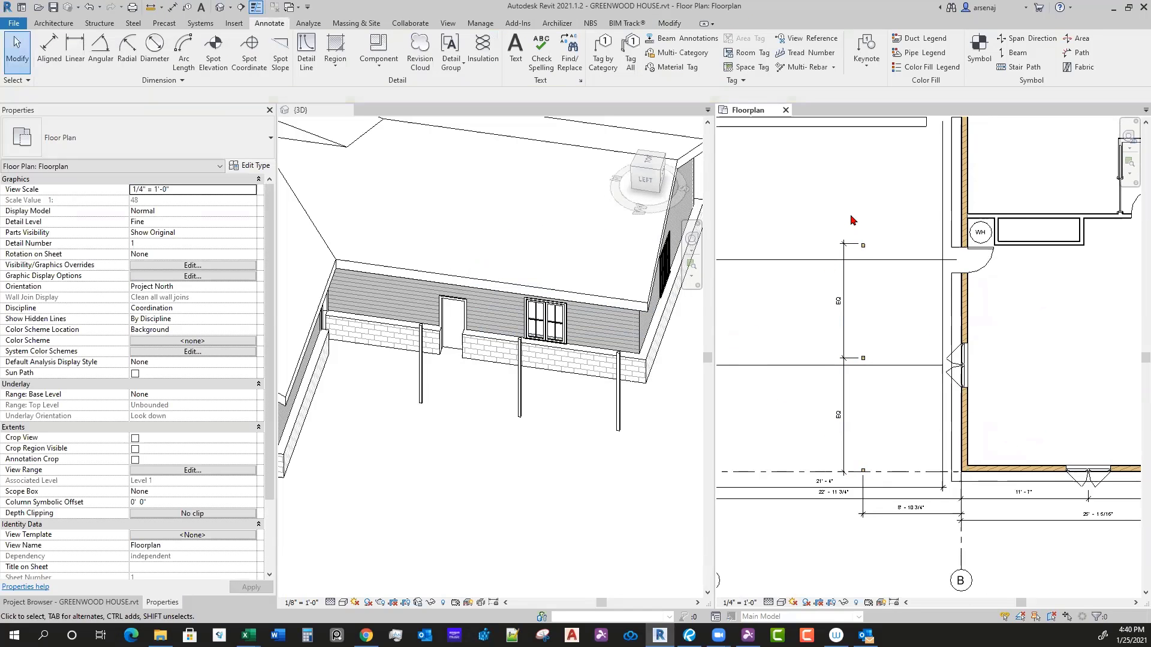
left_click_drag(851, 214, 898, 497)
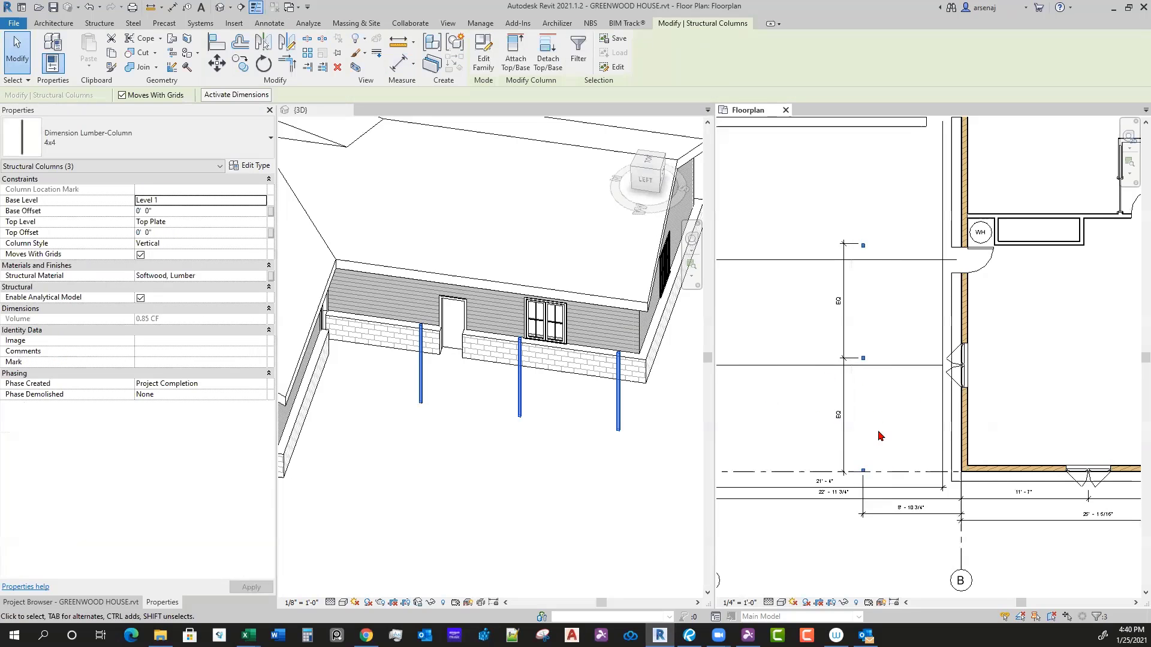
scroll(879, 431, "up", 1)
key("Escape")
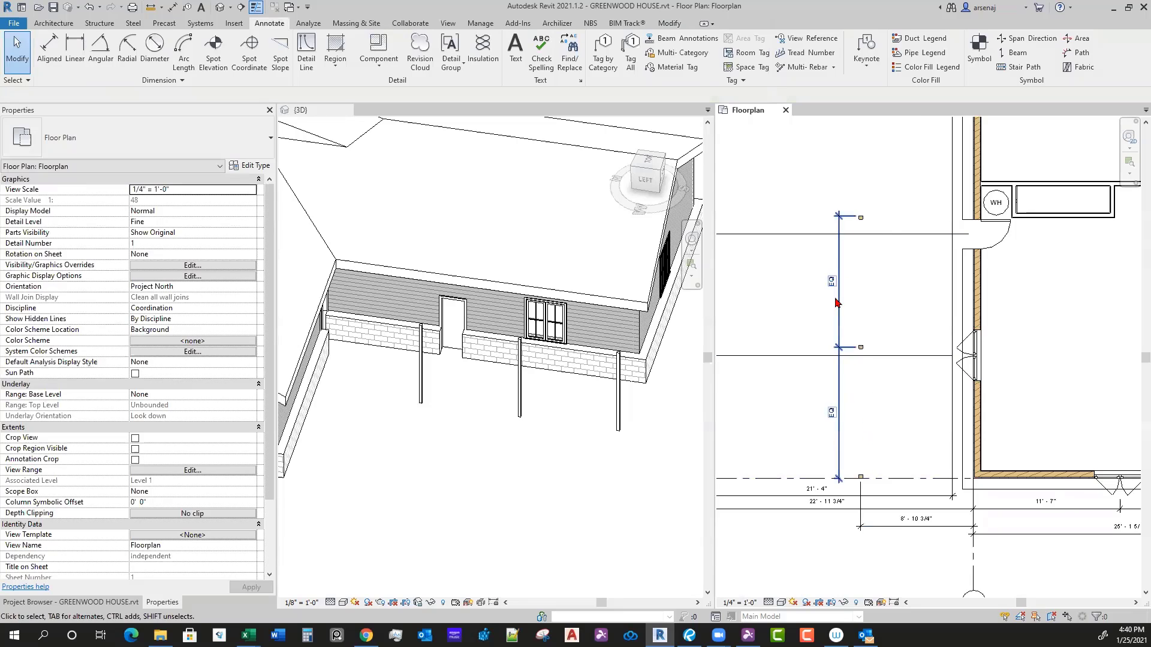
left_click_drag(845, 188, 889, 493)
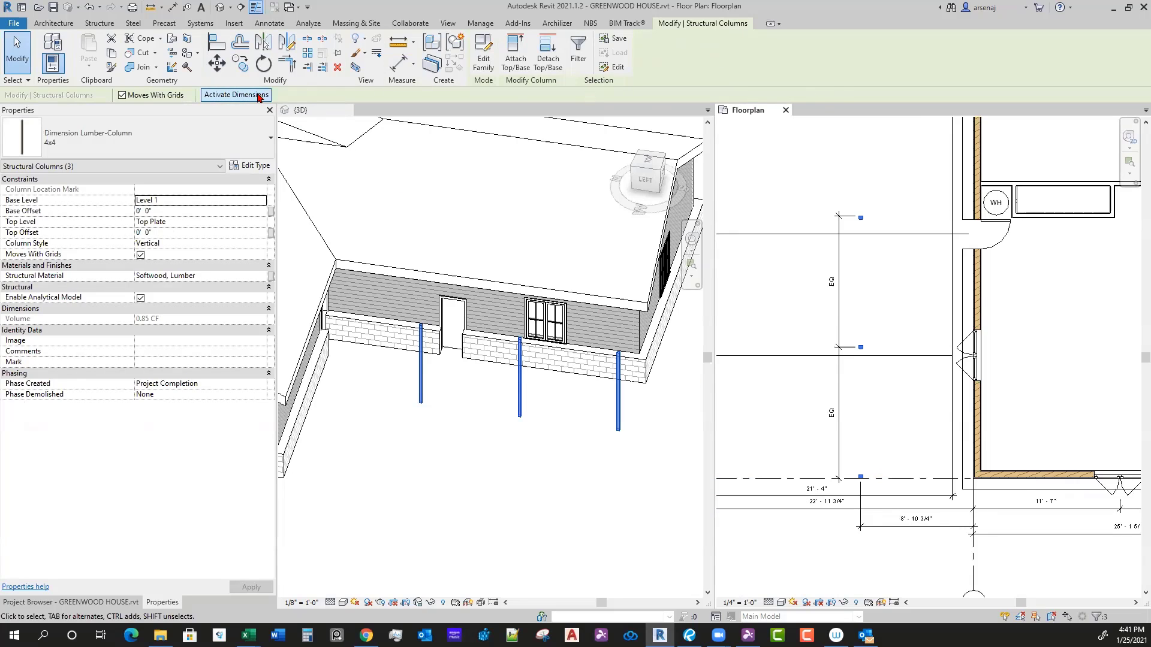
left_click(236, 94)
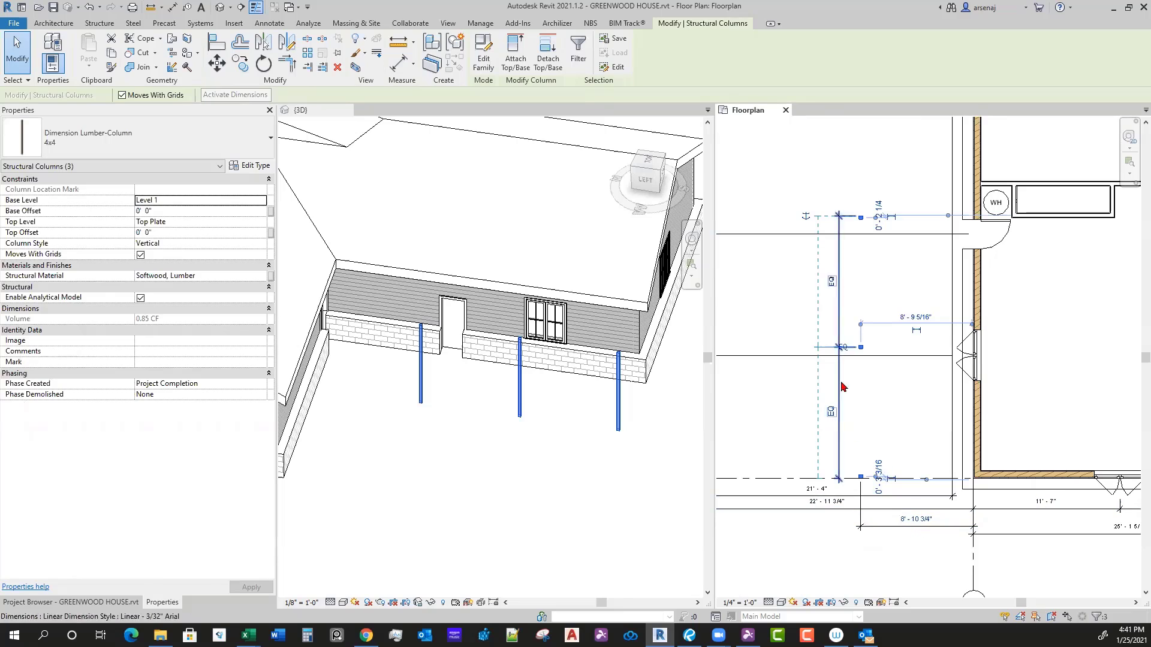
left_click(919, 519)
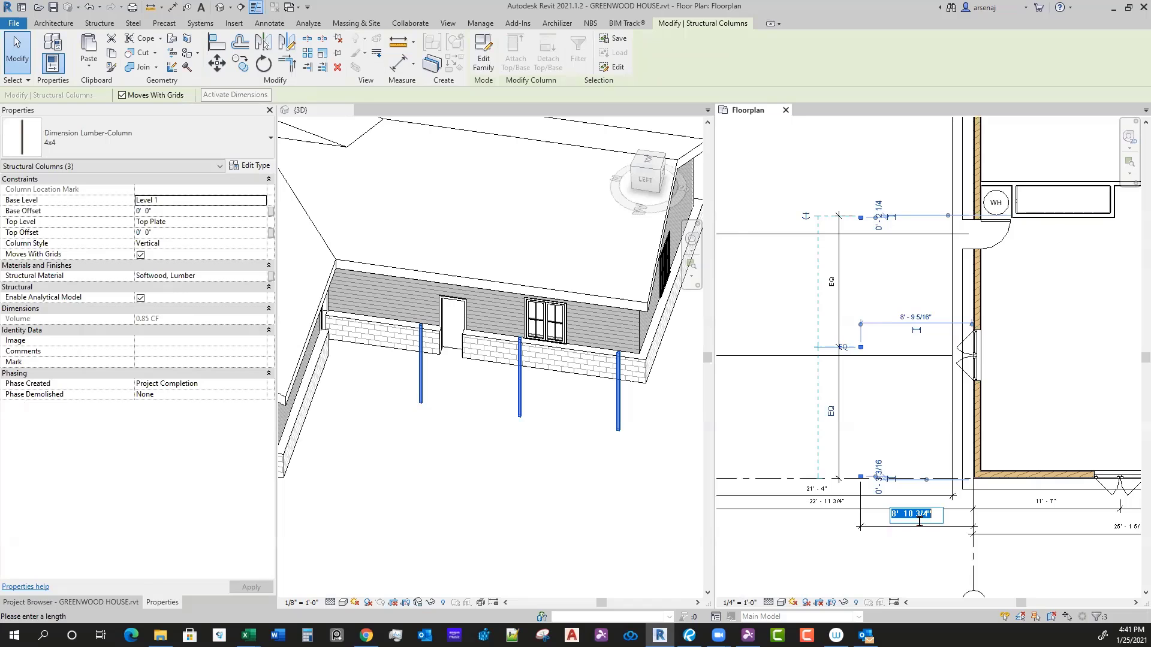
key("Escape")
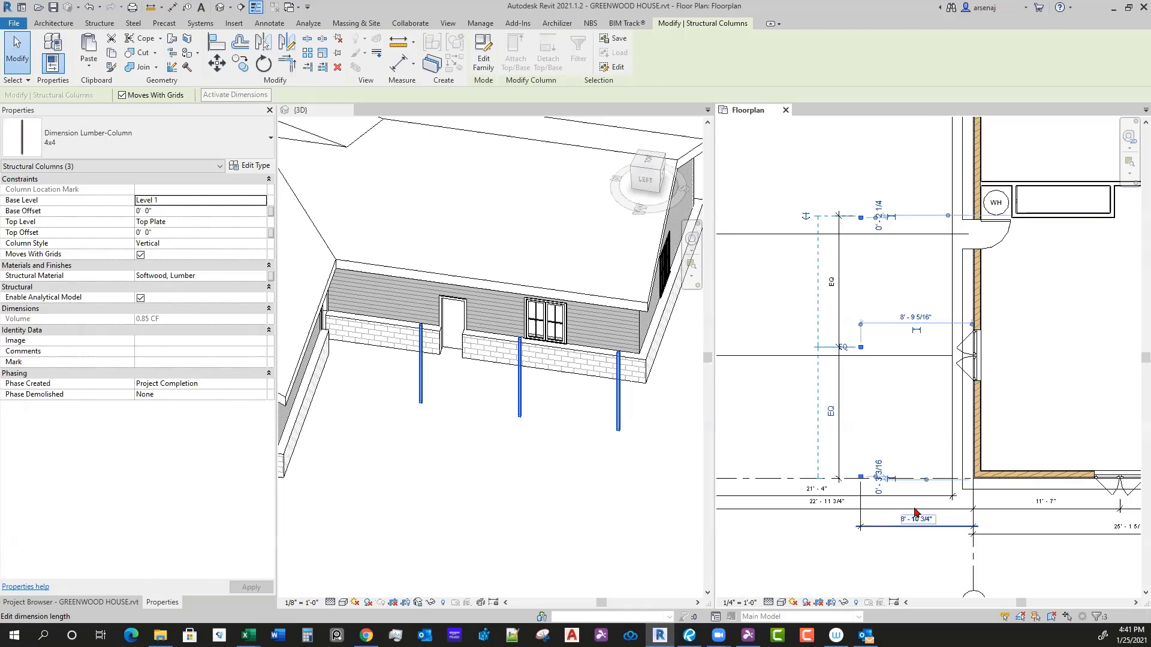
key("Escape")
scroll(891, 495, "up", 4)
key("d")
key("a")
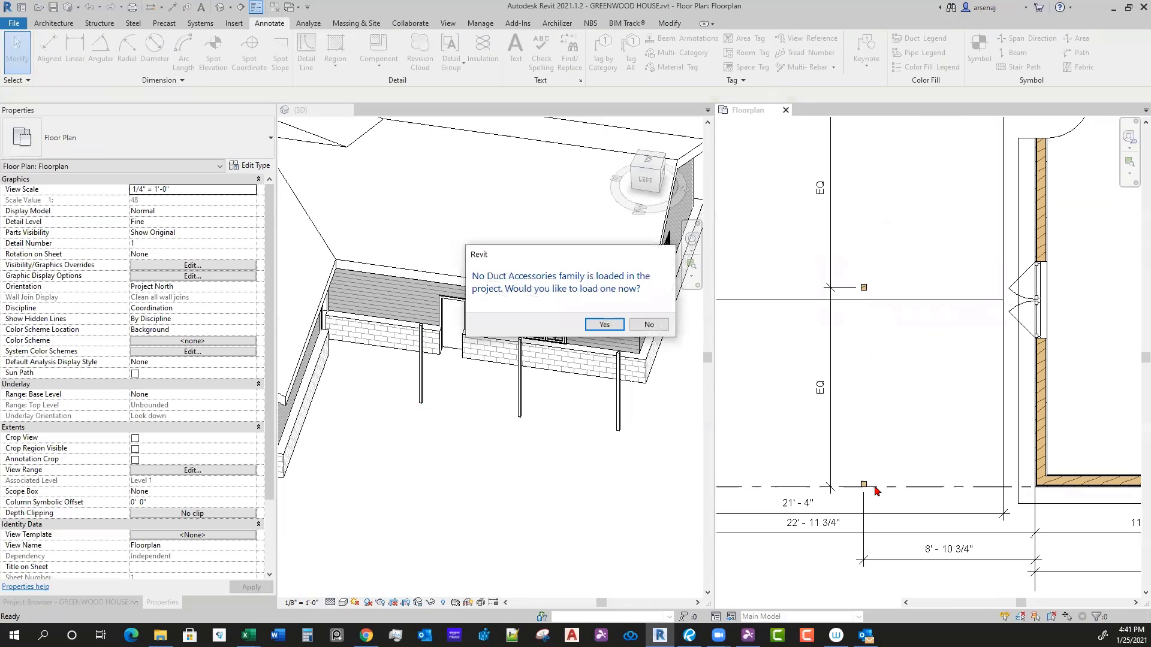
key("Escape")
key("d")
key("i")
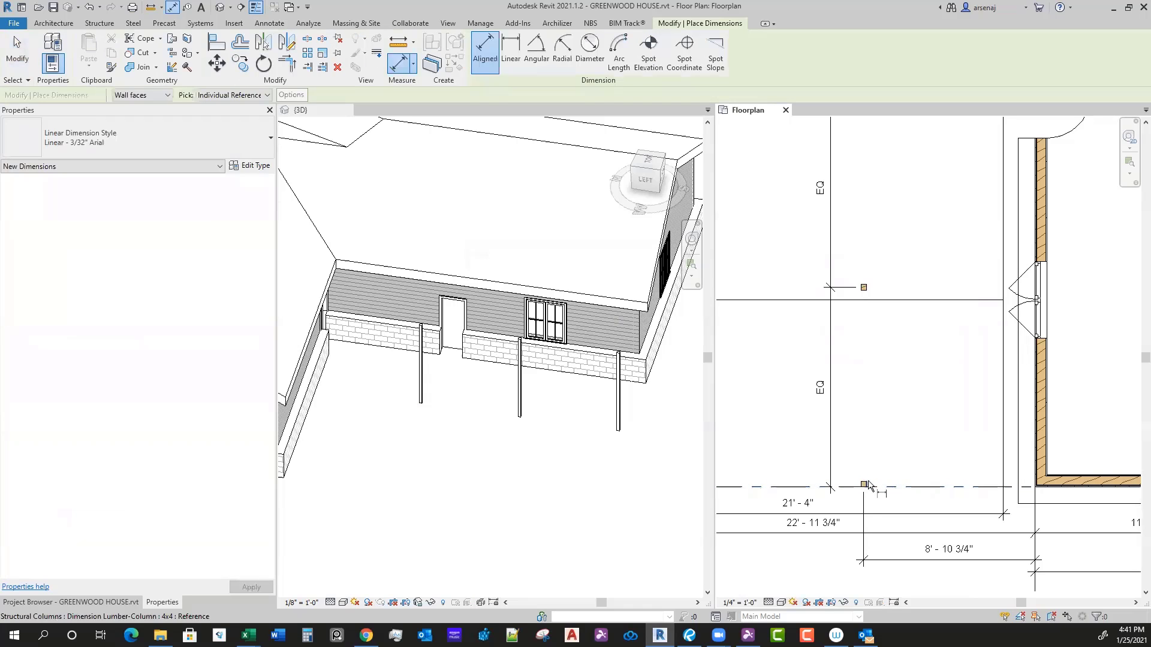
key("Escape")
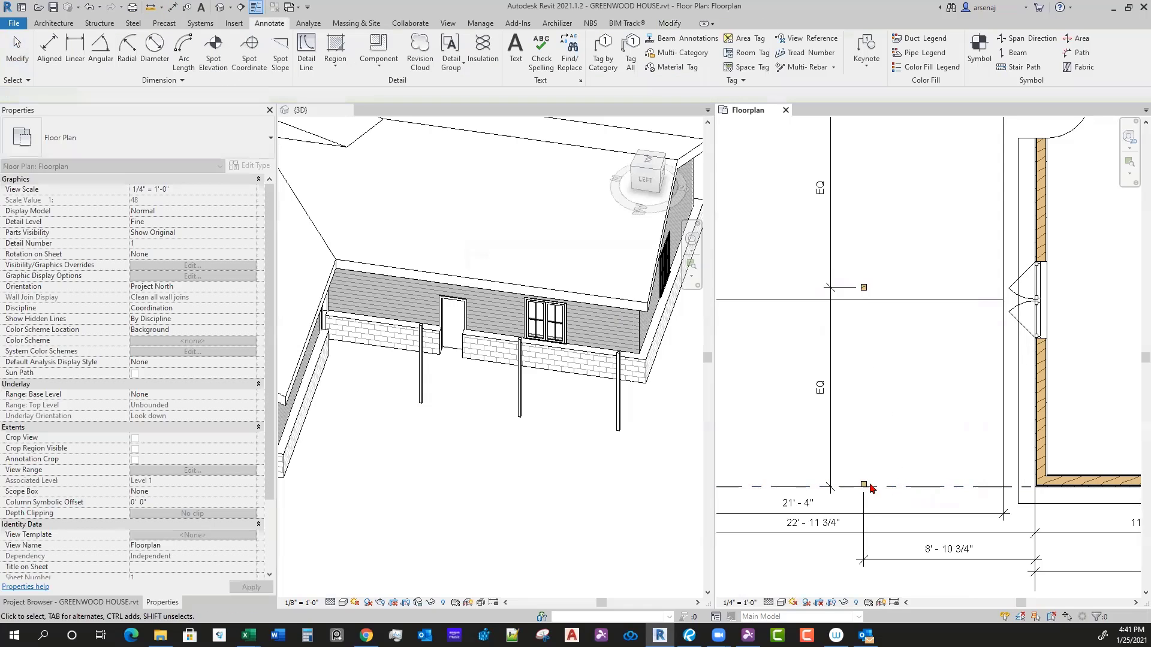
key("d")
key("a")
key("Escape")
Step: Try to add an aligned dimension between the centres of the 4x4 end column and the middle column
key("d")
key("i")
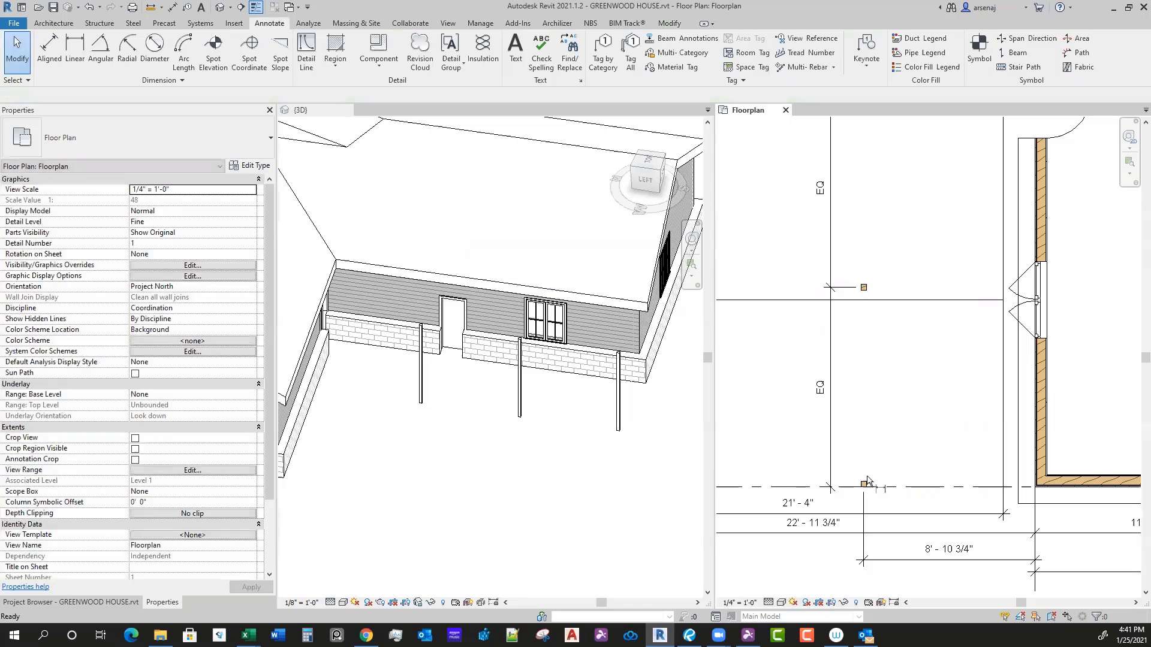
scroll(869, 483, "up", 3)
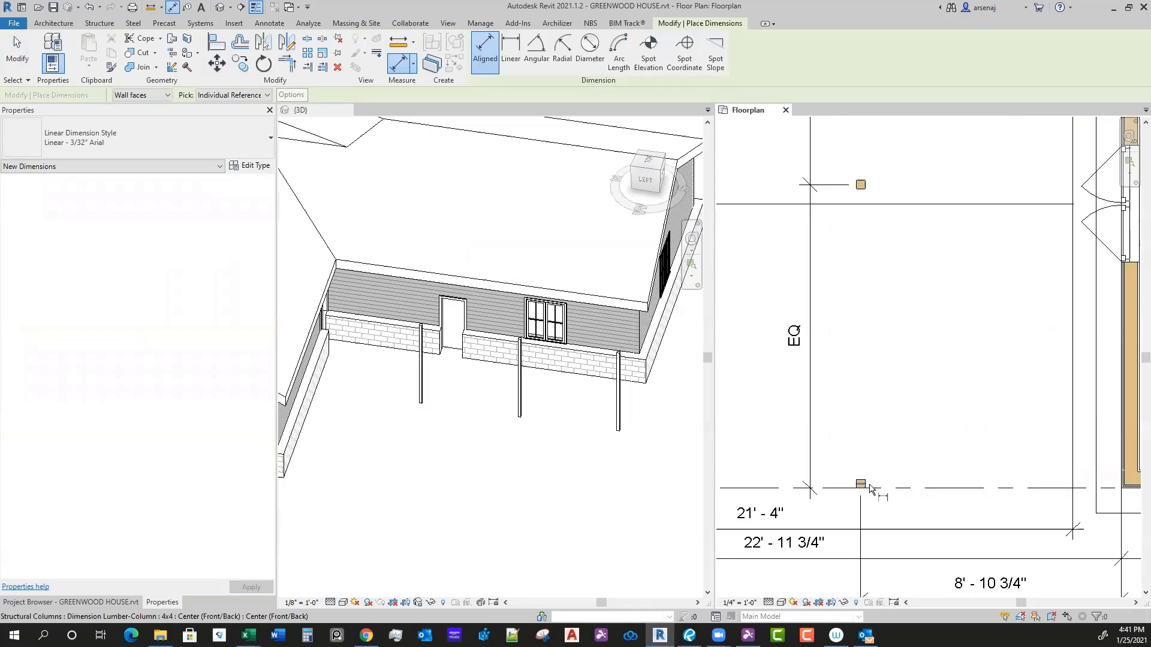
left_click(867, 484)
left_click(865, 143)
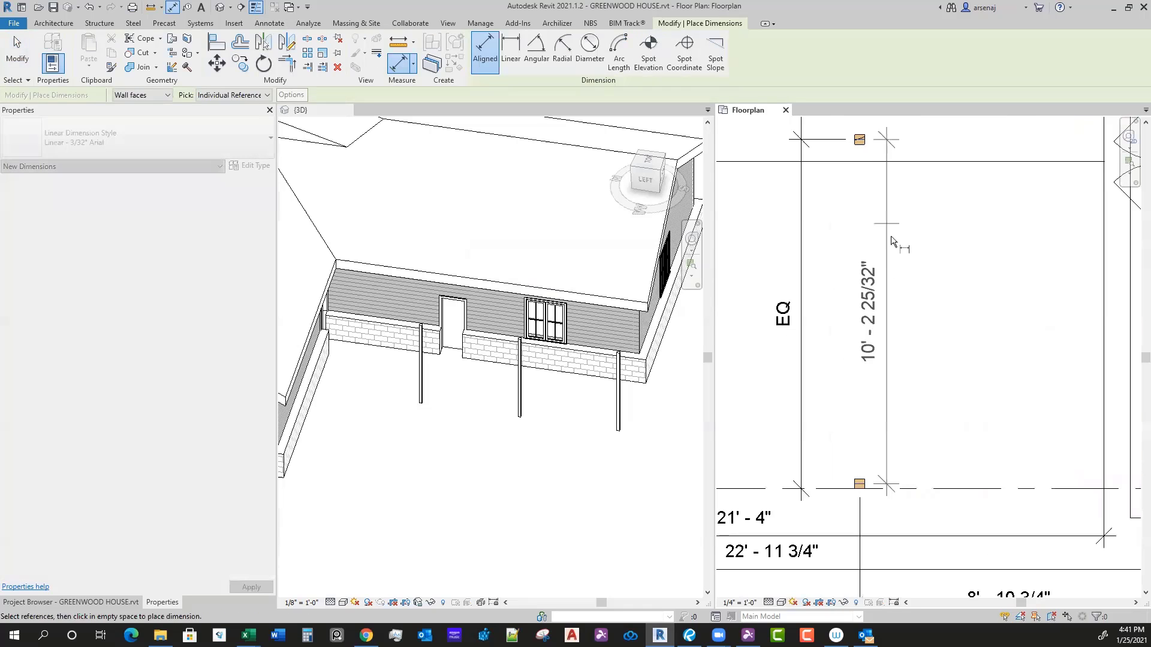
scroll(911, 354, "down", 2)
middle_click_drag(908, 364, 904, 392)
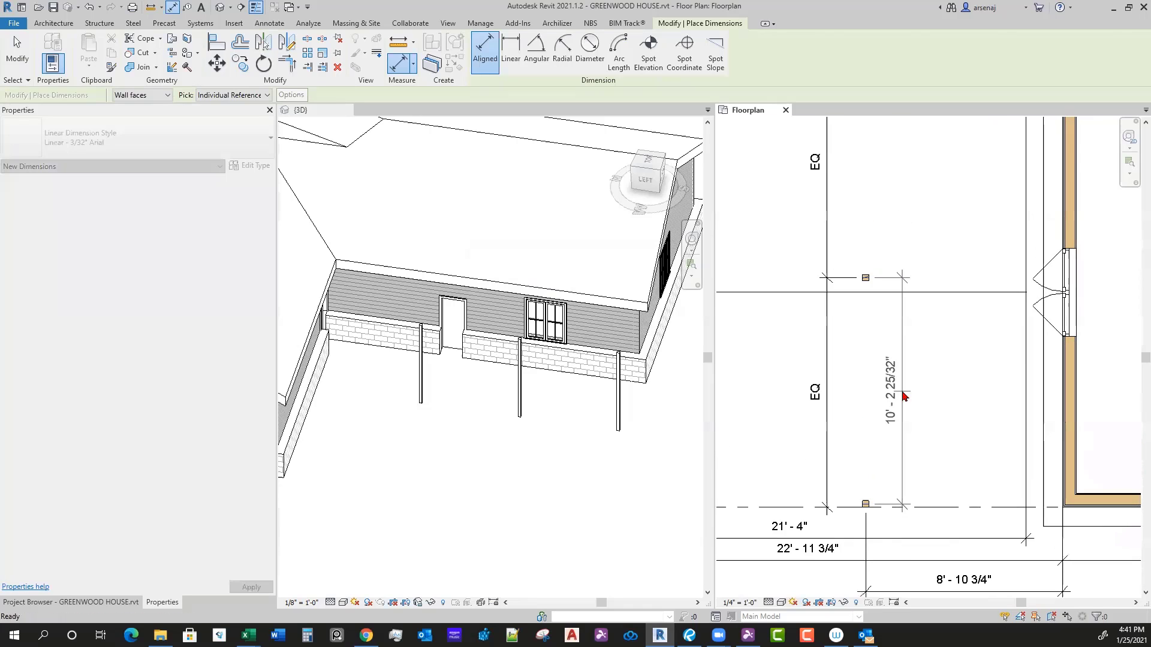
scroll(904, 392, "down", 2)
scroll(903, 391, "up", 1)
key("Escape")
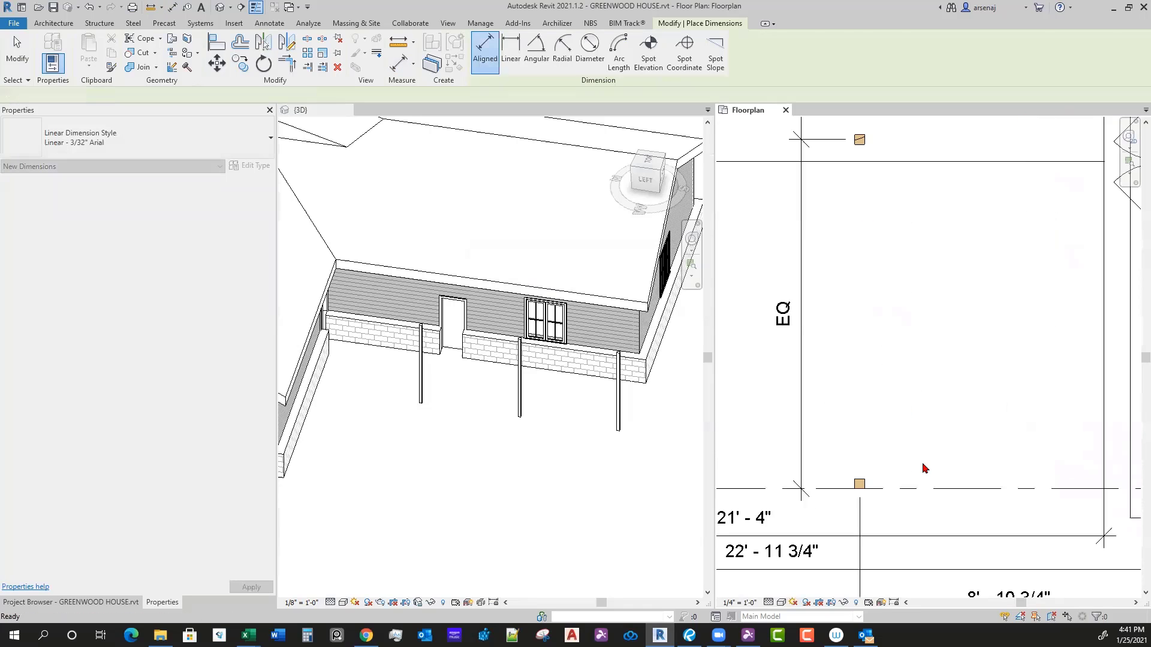
key("Escape")
Step: Set the distance from grid line B to the three 4x4 columns to 160" using their activated dimensions
scroll(883, 301, "down", 2)
left_click_drag(865, 184, 903, 471)
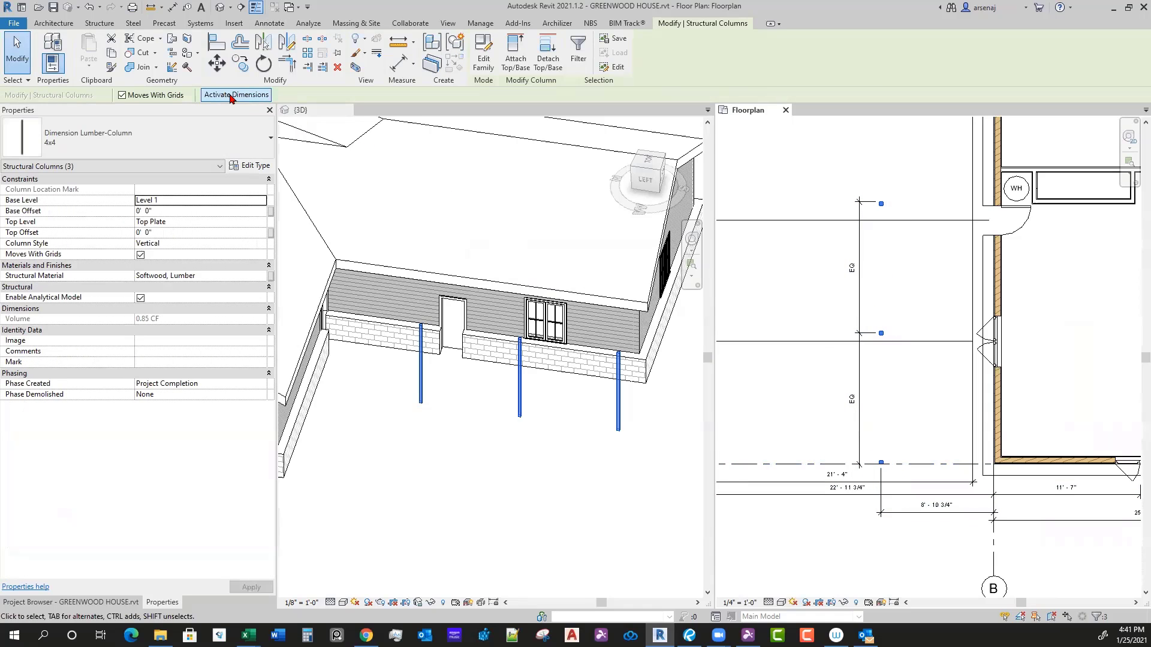
left_click(231, 96)
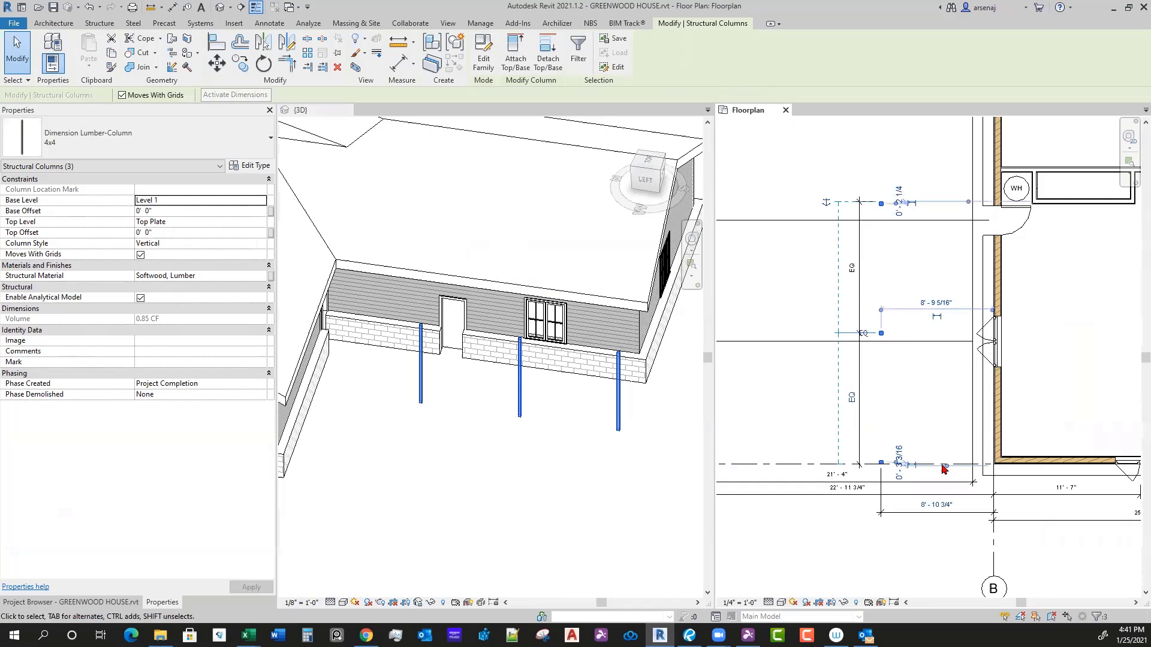
left_click(943, 502)
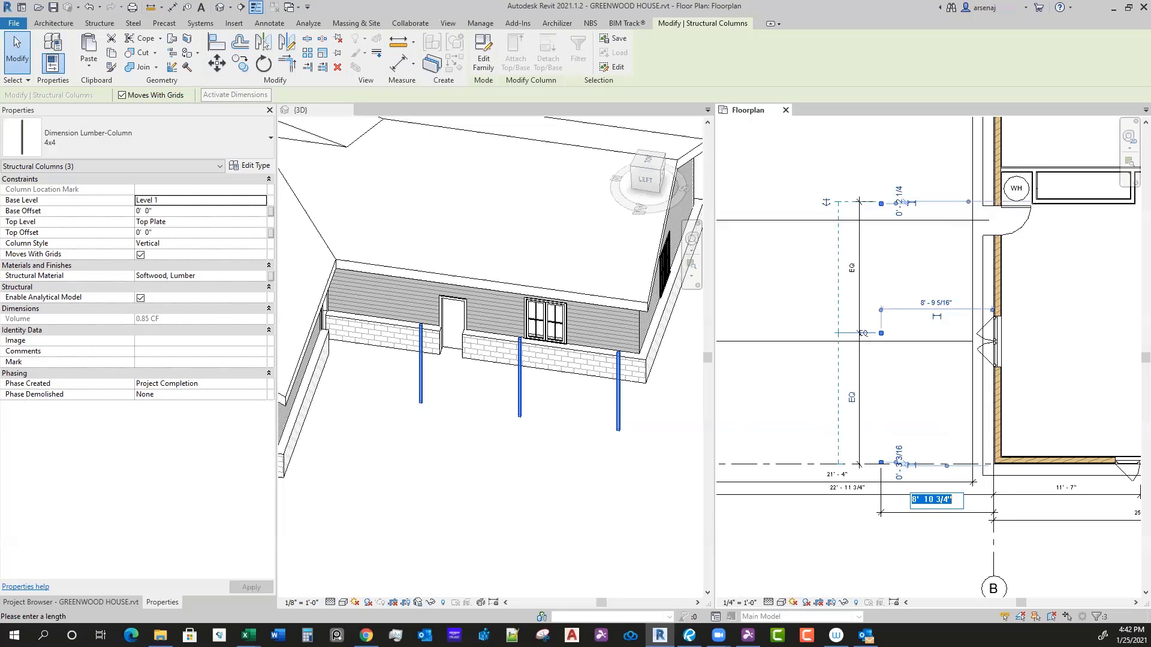
left_click(952, 499)
left_click_drag(951, 504, 913, 502)
type("160\"")
key("Return")
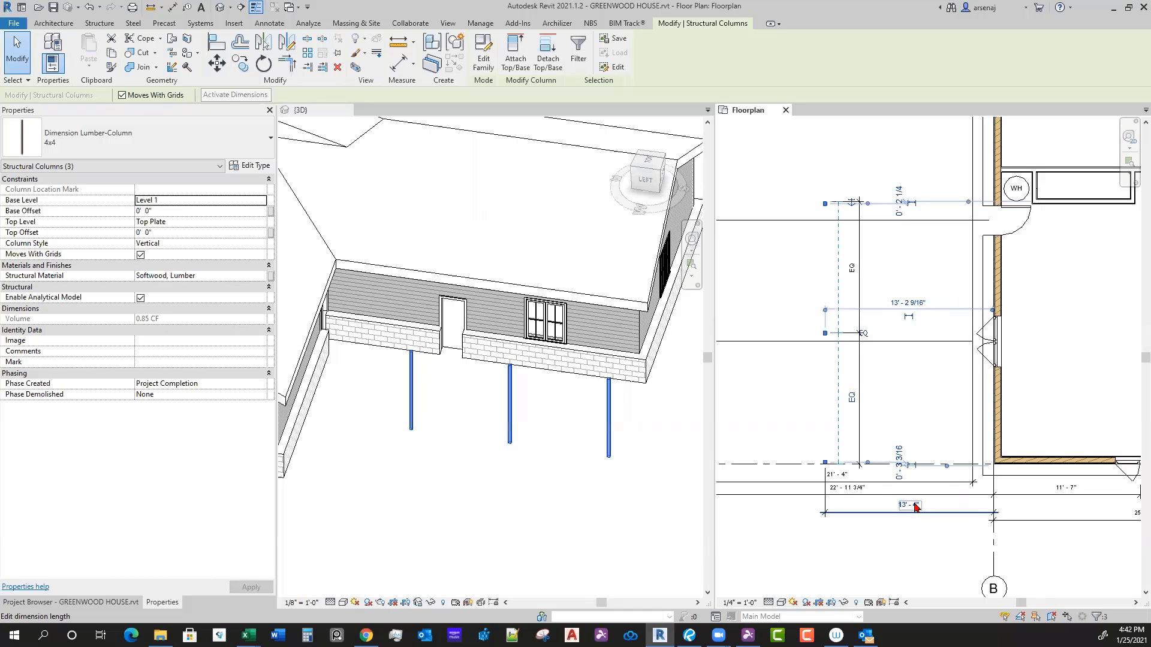
Step: Re-enter 0' 160" as the distance between grid line B and the three selected 4x4 columns
left_click(911, 501)
type("0 16")
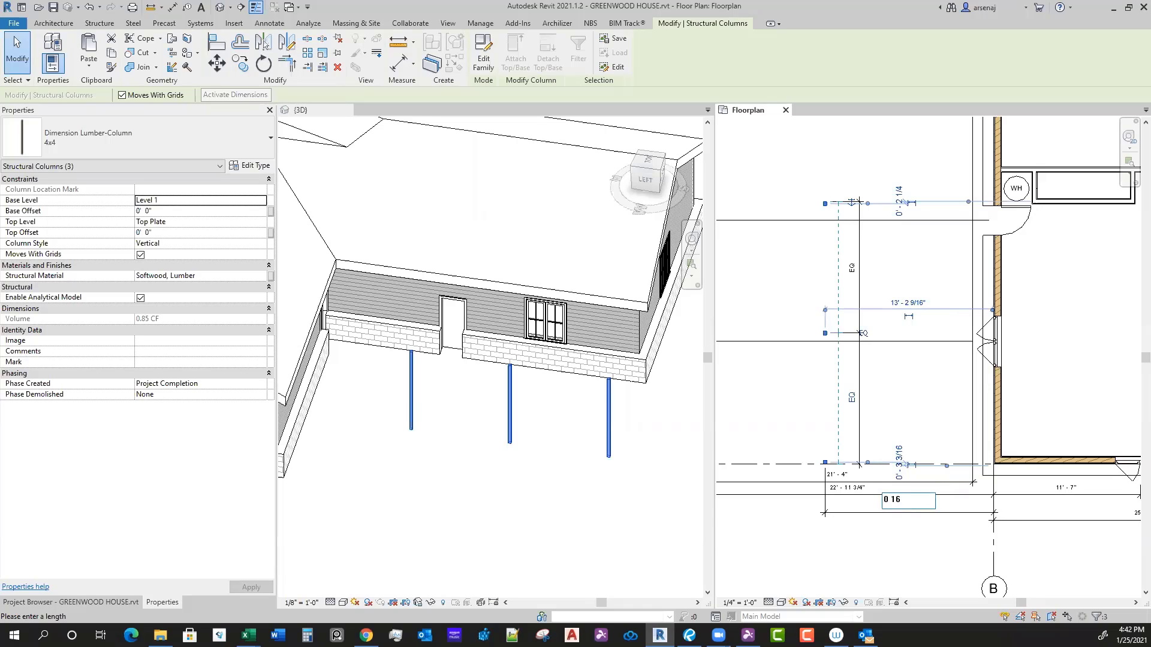
type("0")
key("Return")
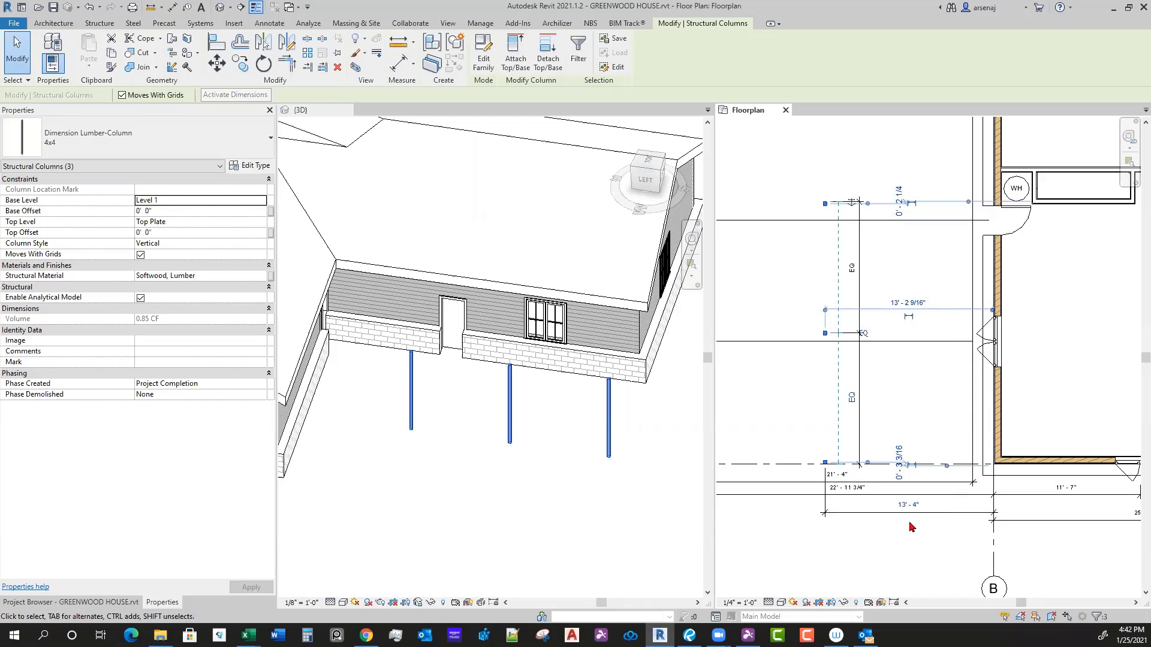
Step: Set the three 4x4 columns' distance from grid line B to 14' and deselect them
left_click(910, 508)
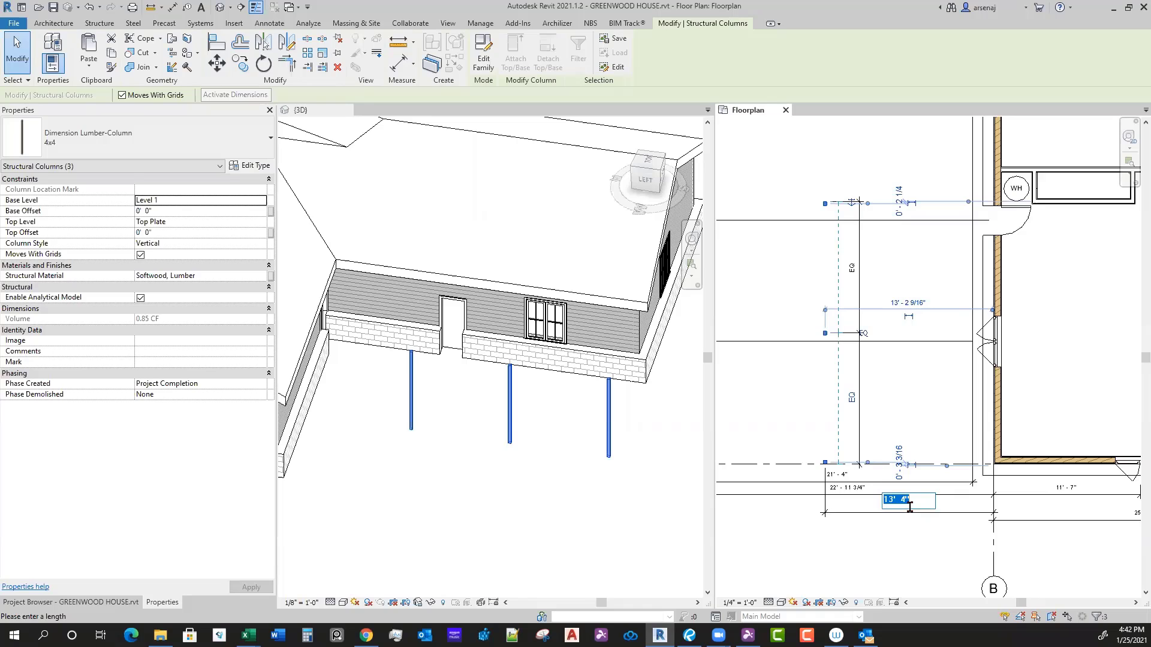
type("14")
key("Escape")
left_click(914, 506)
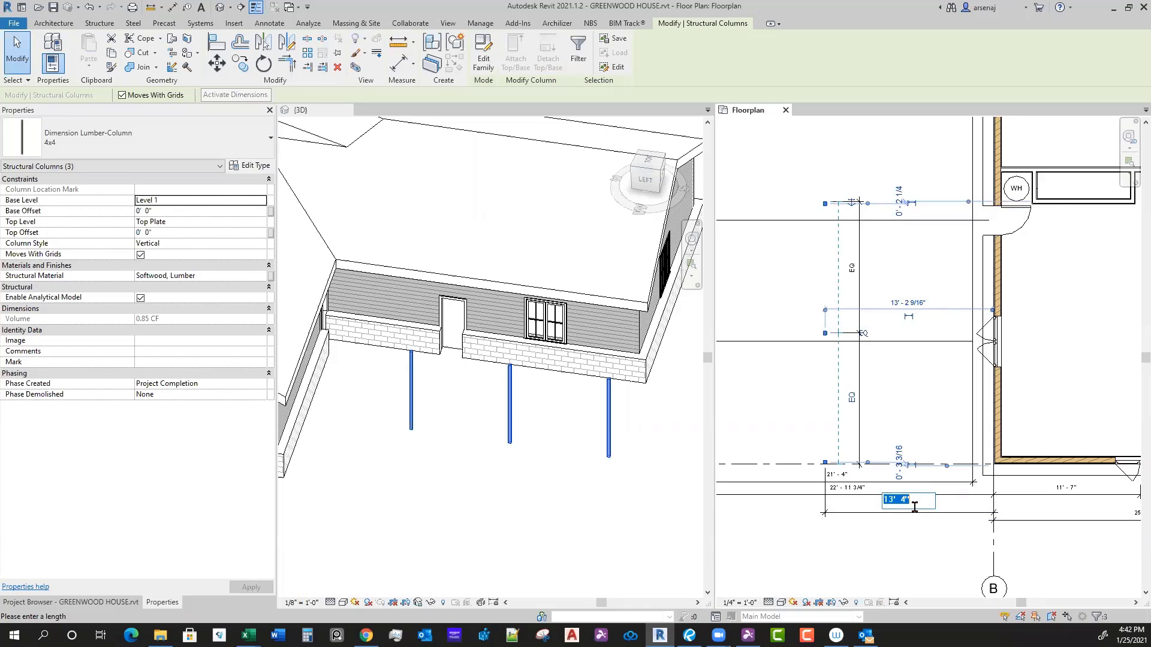
type("14")
key("Return")
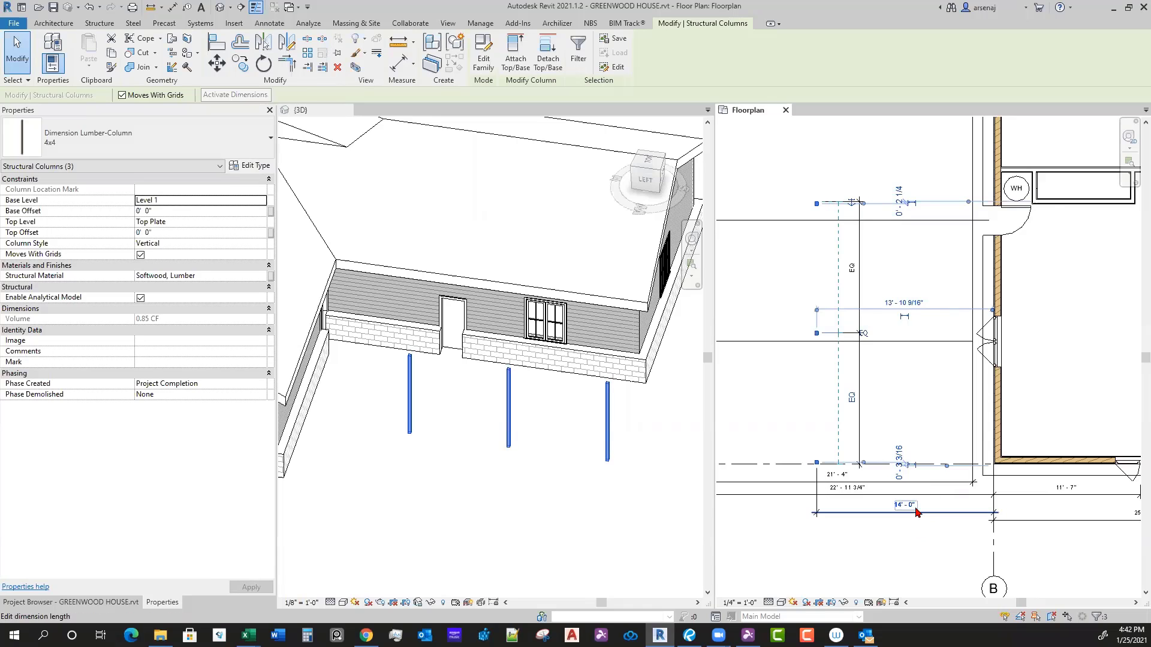
left_click(902, 547)
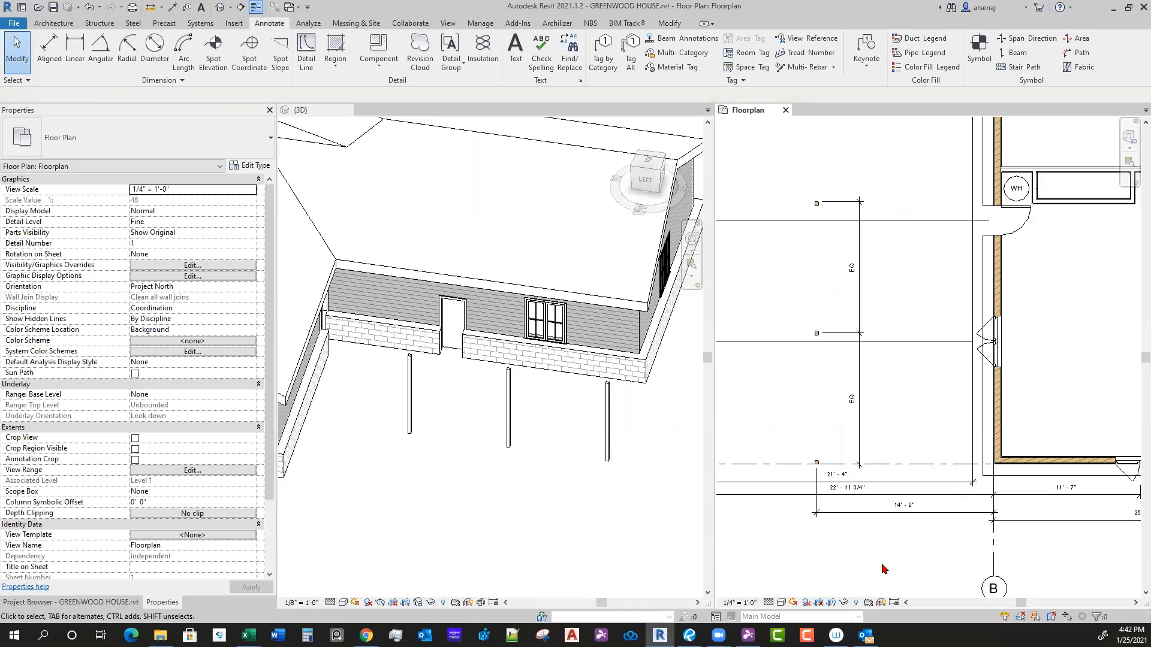
Step: Delete the EQ dimension across the three 4x4 columns and remove its equality constraints
left_click(862, 431)
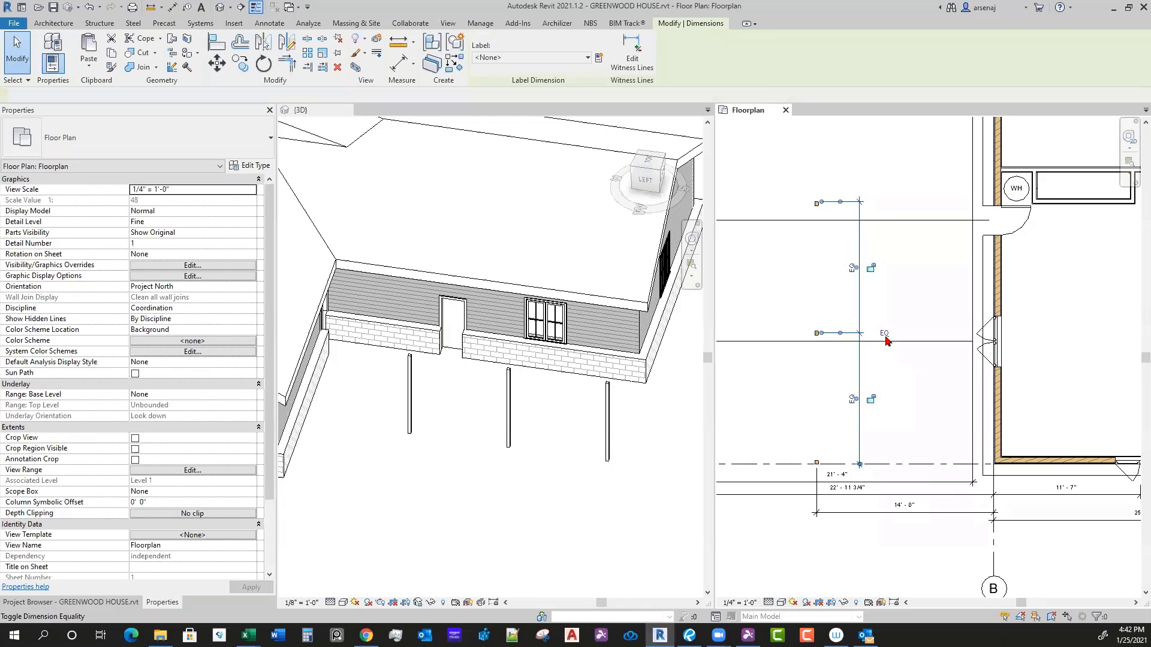
middle_click_drag(899, 349, 925, 367)
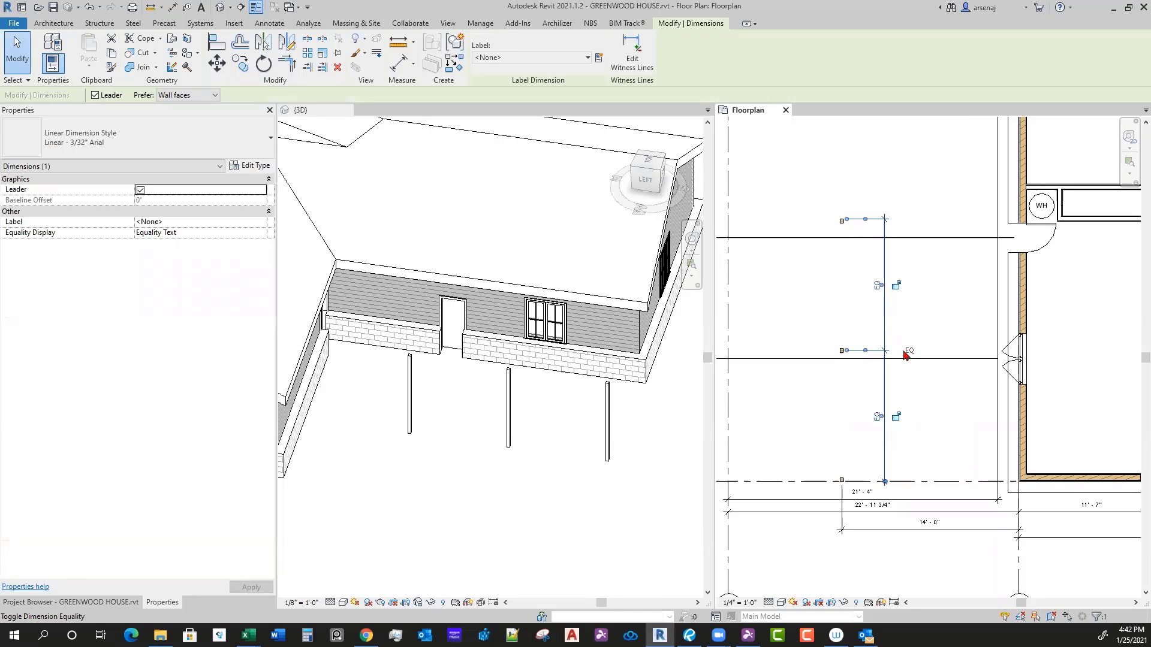
key("Delete")
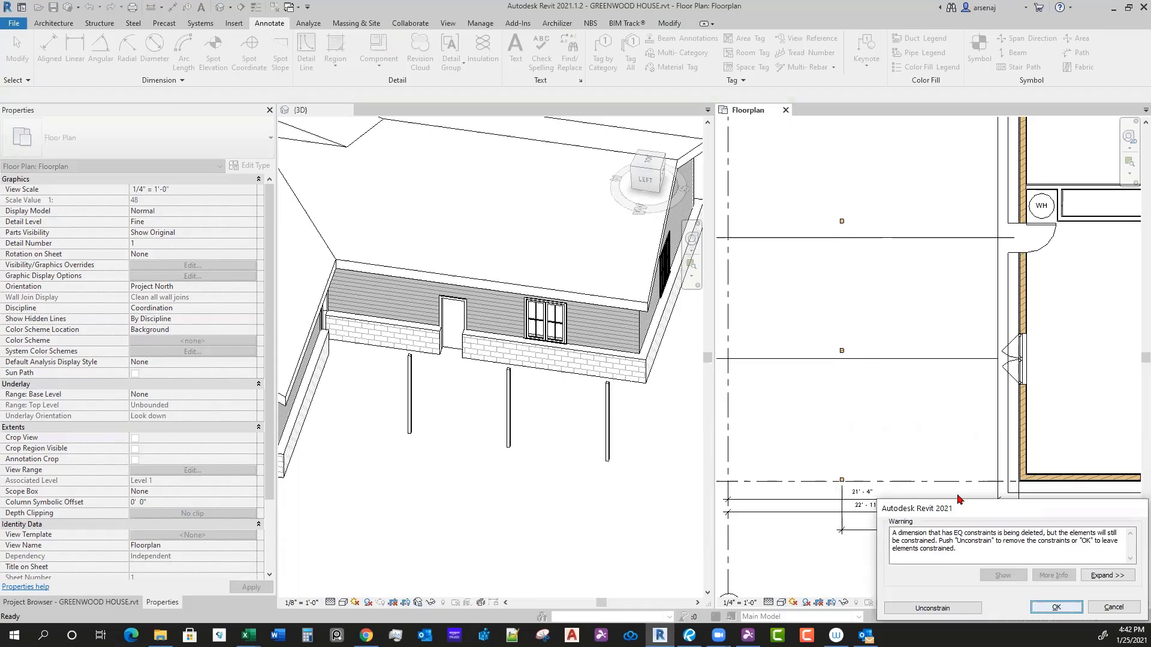
left_click(950, 609)
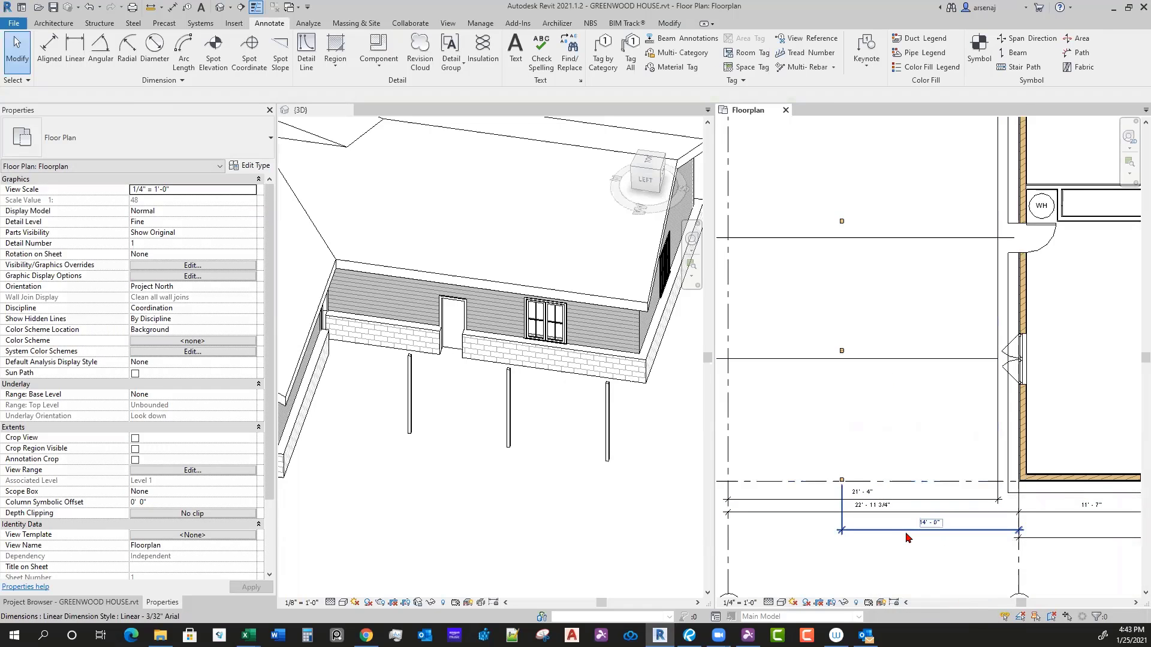
middle_click_drag(881, 470, 880, 482)
Step: Open the Top Plate floor plan alongside the Floorplan view, framing the carport columns between grid lines A and B
left_click(620, 500)
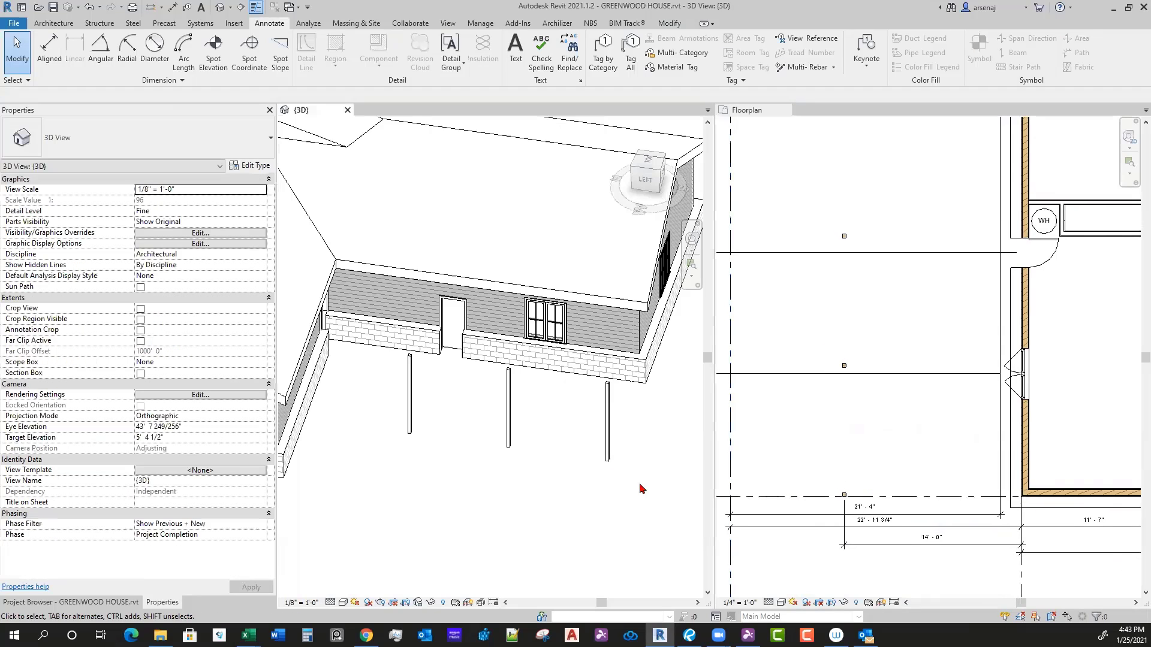
scroll(631, 470, "down", 2)
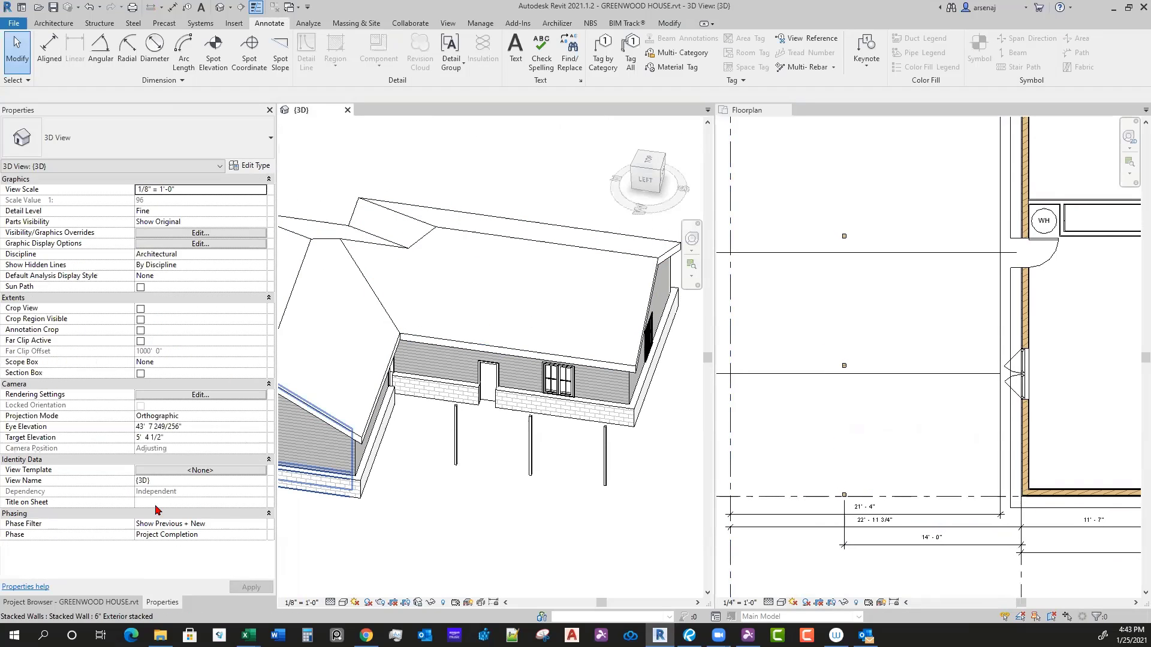
left_click(89, 602)
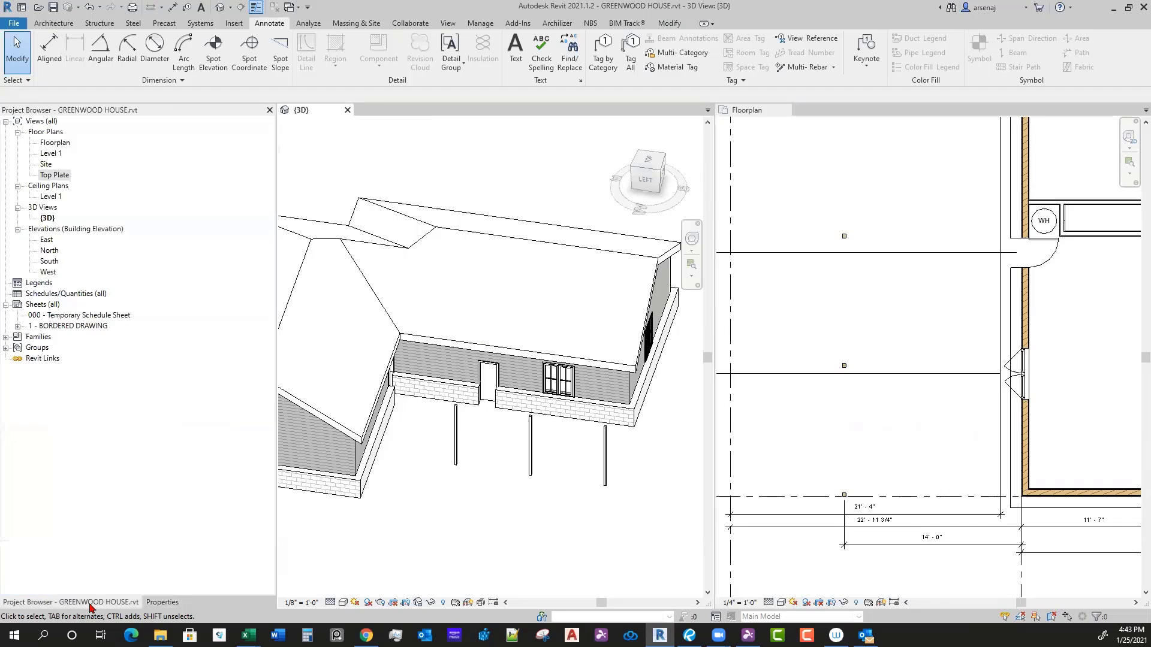
double_click(55, 175)
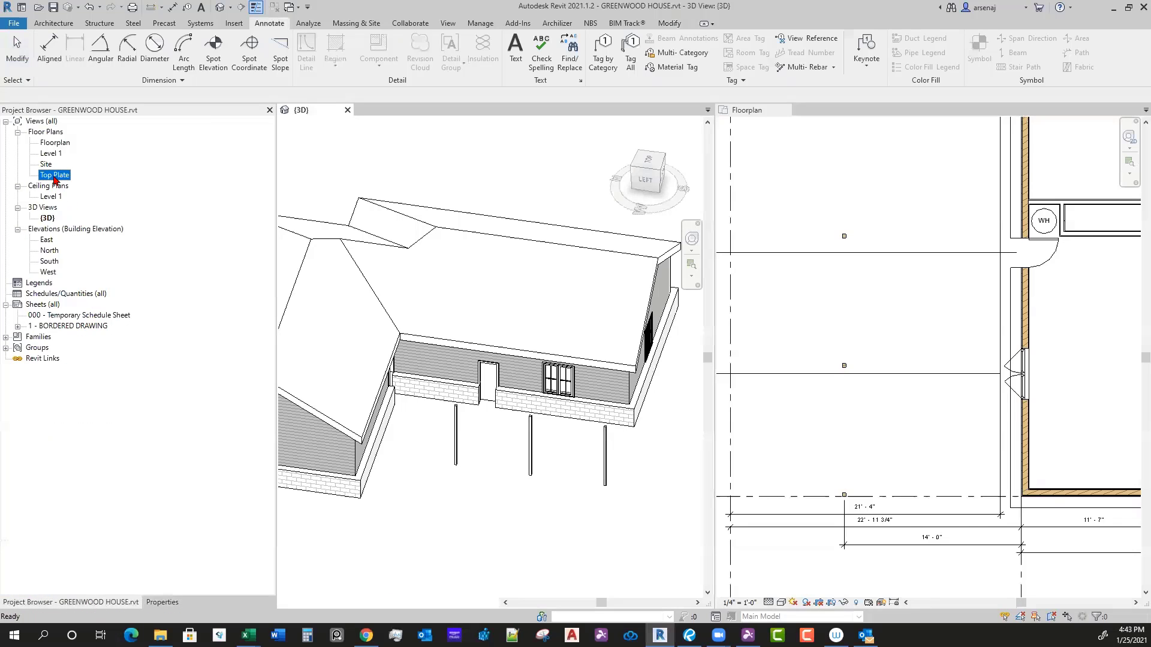
scroll(525, 454, "up", 6)
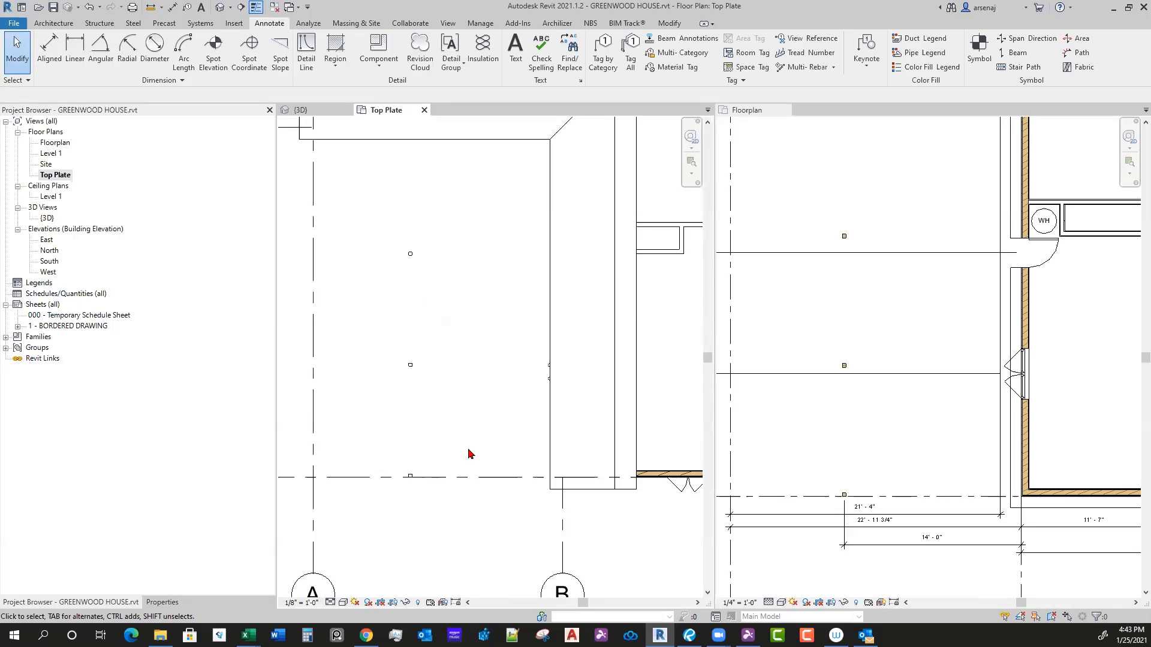
scroll(509, 506, "down", 1)
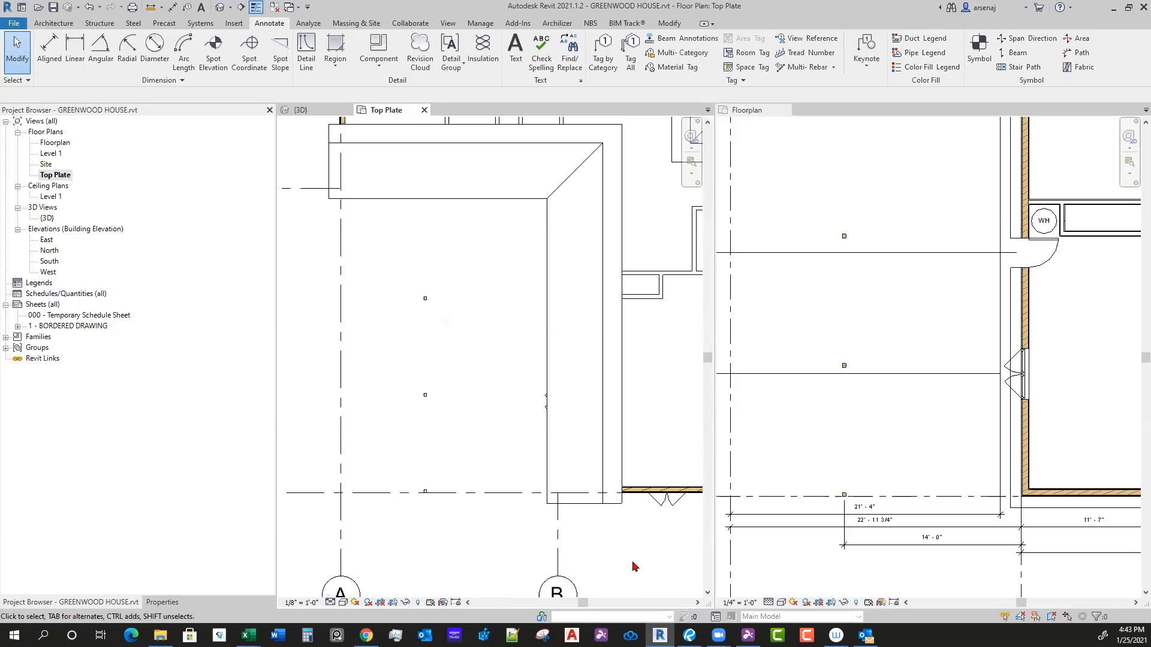
Step: Switch to Bluebeam Revu and examine the carport's roof edge and posts in the house photo
left_click(689, 635)
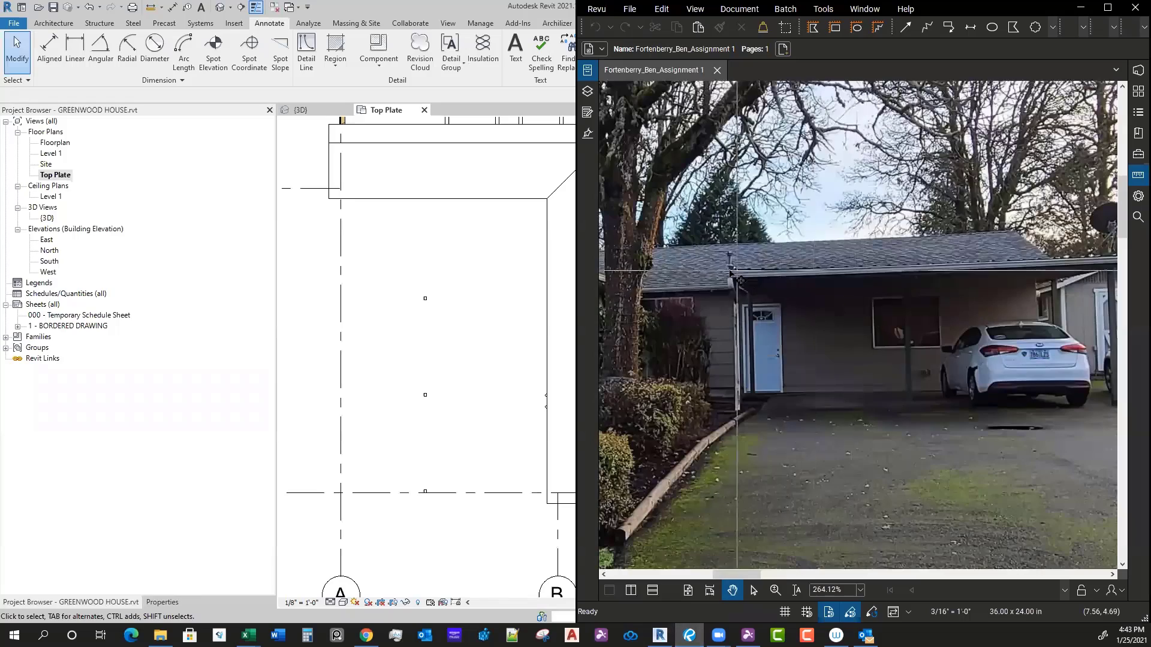
scroll(959, 336, "down", 2)
scroll(899, 395, "up", 3)
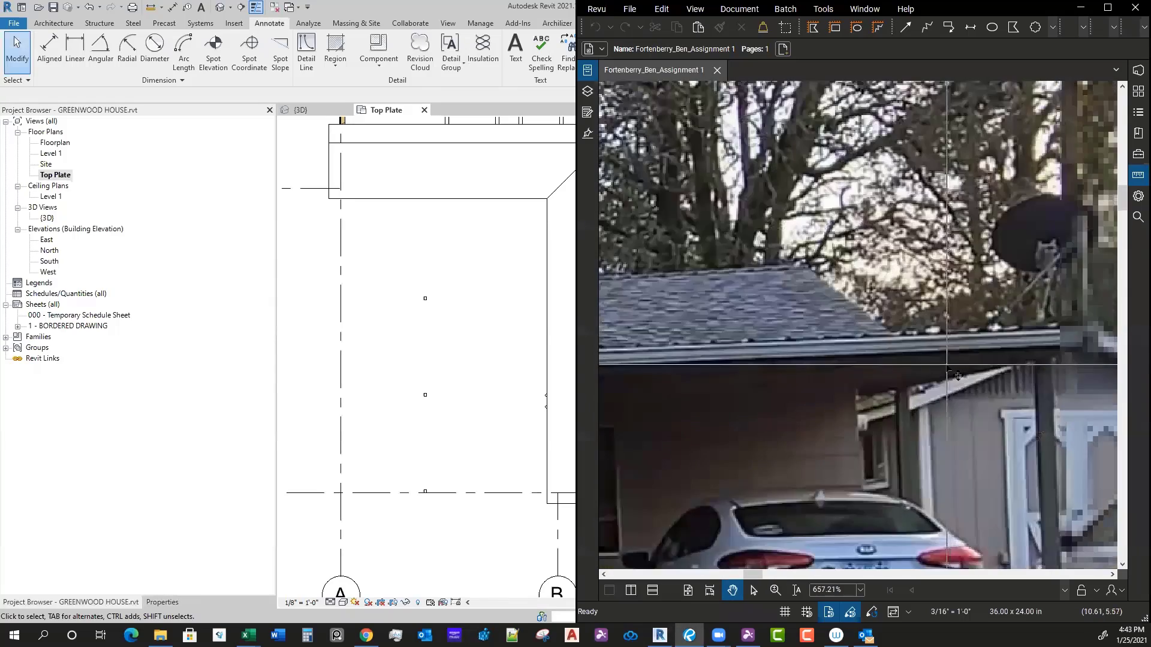
scroll(899, 396, "down", 1)
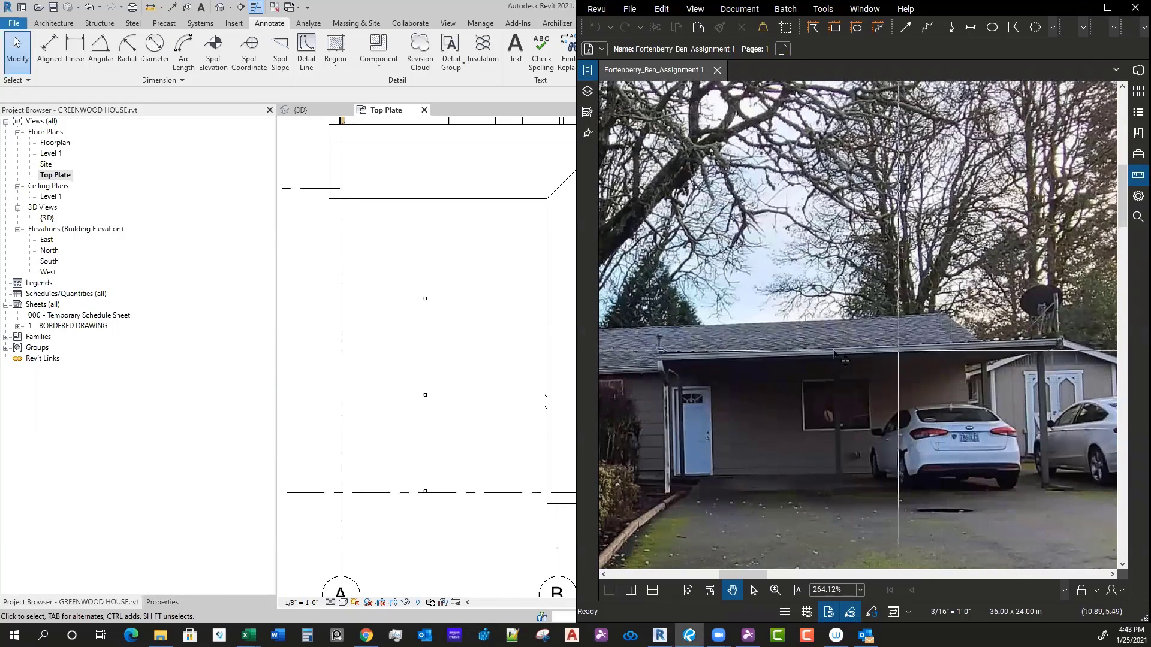
Step: Switch back to Revit and start a roof by footprint in the Top Plate plan
left_click(444, 367)
scroll(455, 411, "down", 3)
scroll(470, 432, "up", 2)
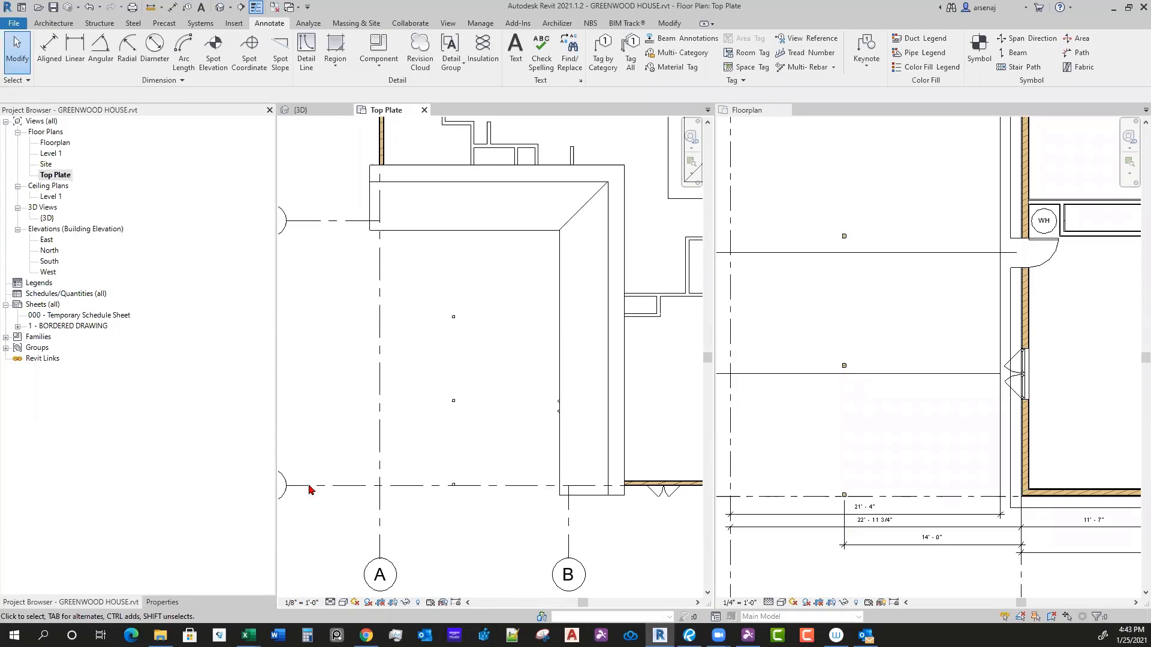
left_click(53, 23)
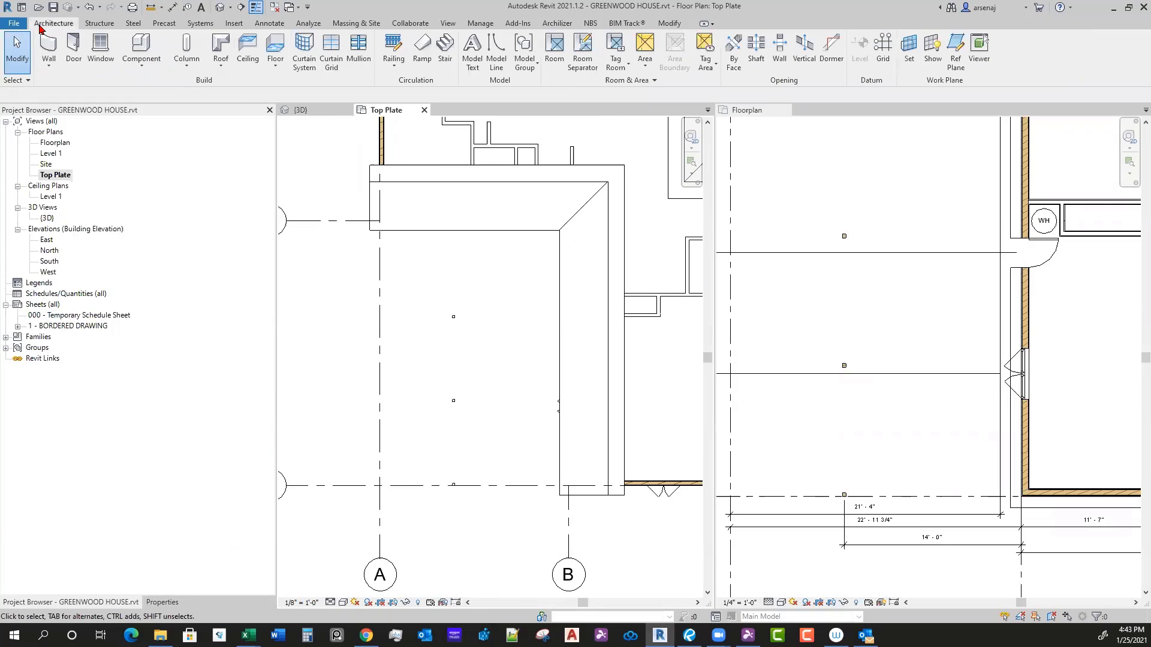
left_click(222, 48)
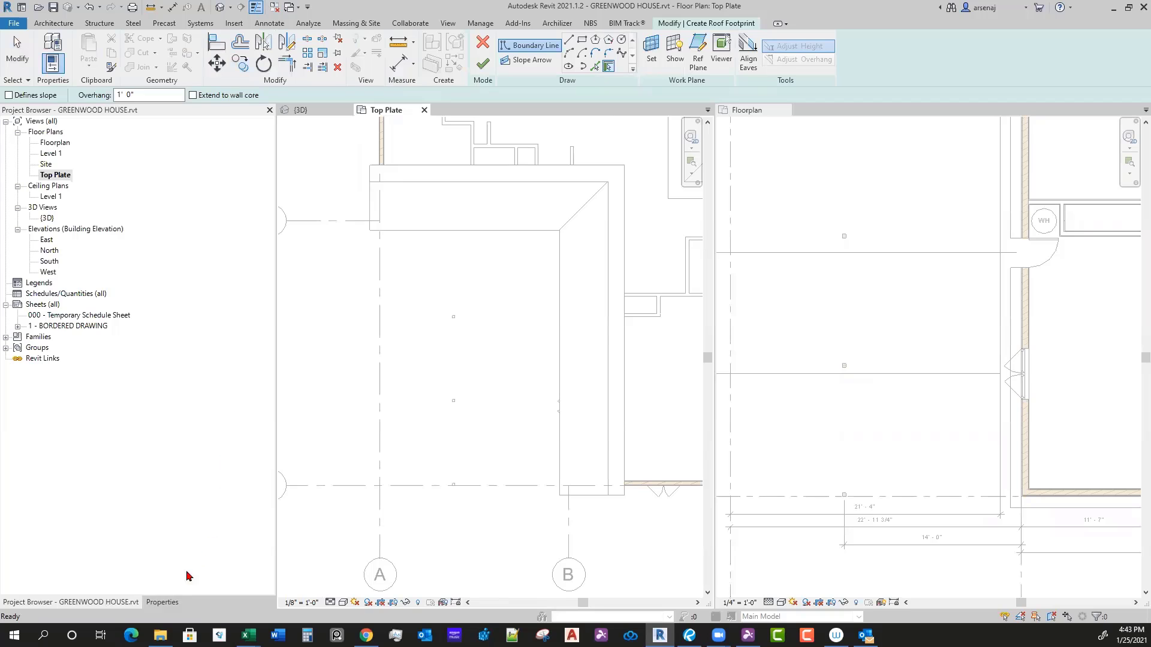
Step: Duplicate the Generic - 12" basic roof type as "2x6 Wood Joists W/ Corrugated Metal Roof"
left_click(163, 603)
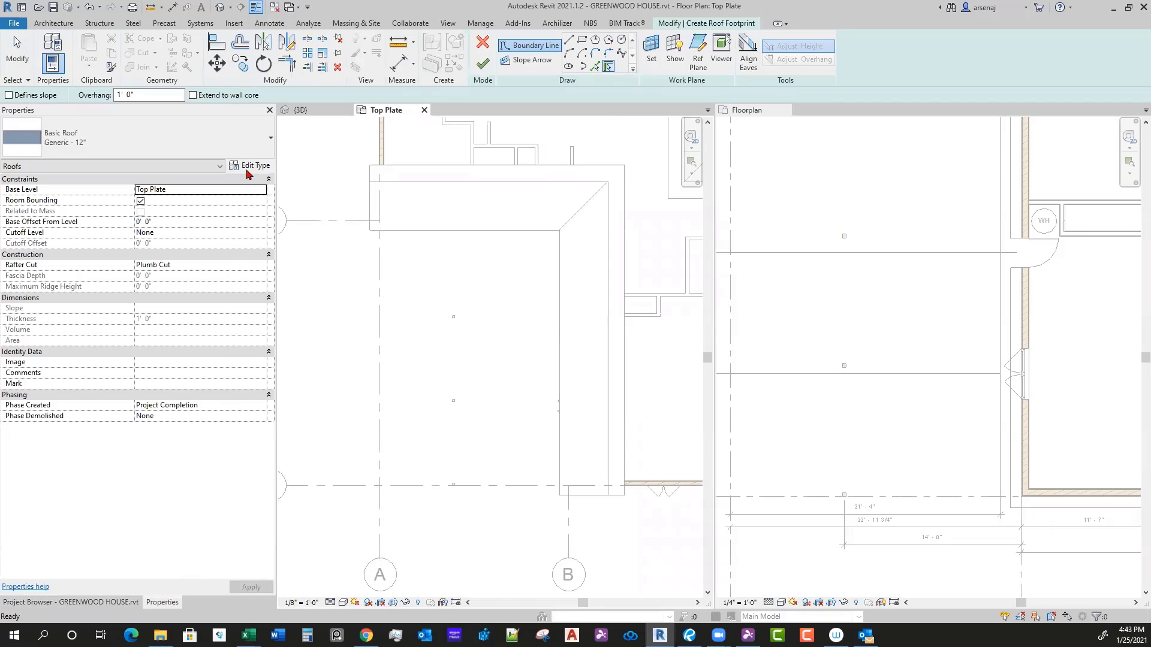
left_click(254, 148)
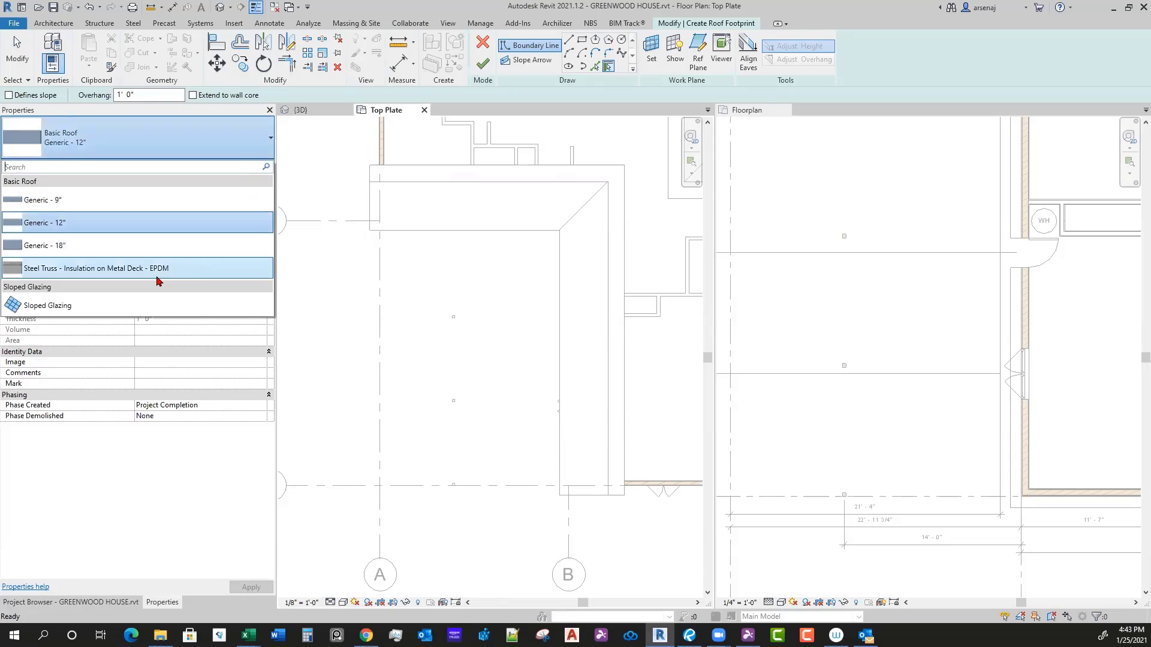
left_click(211, 221)
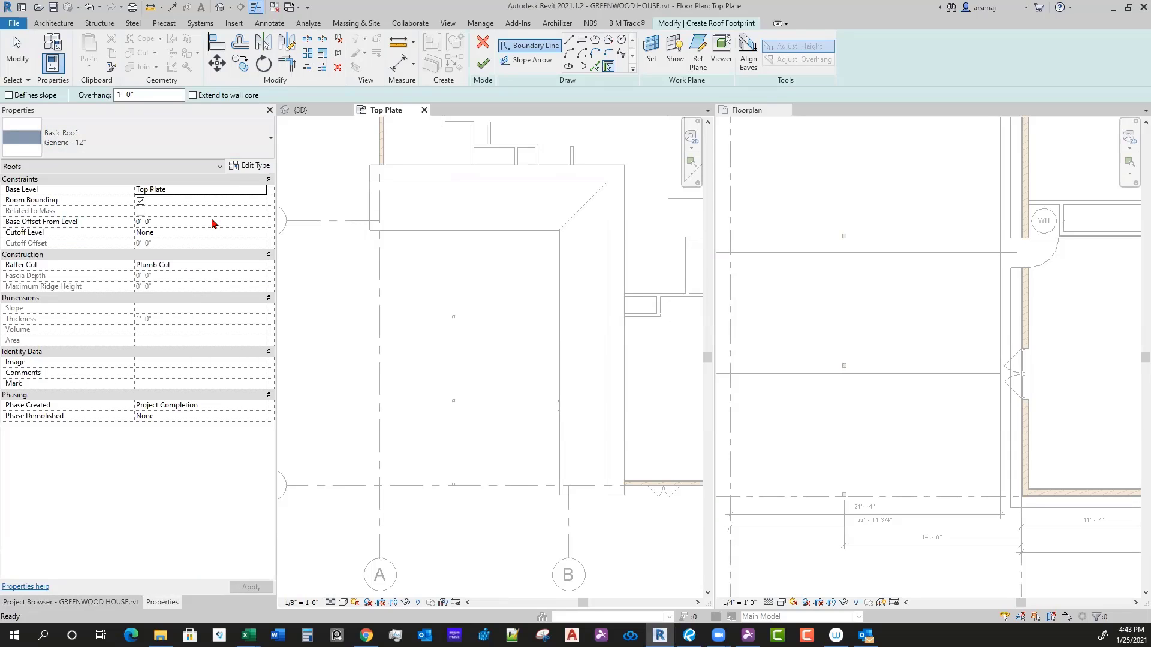
left_click(248, 166)
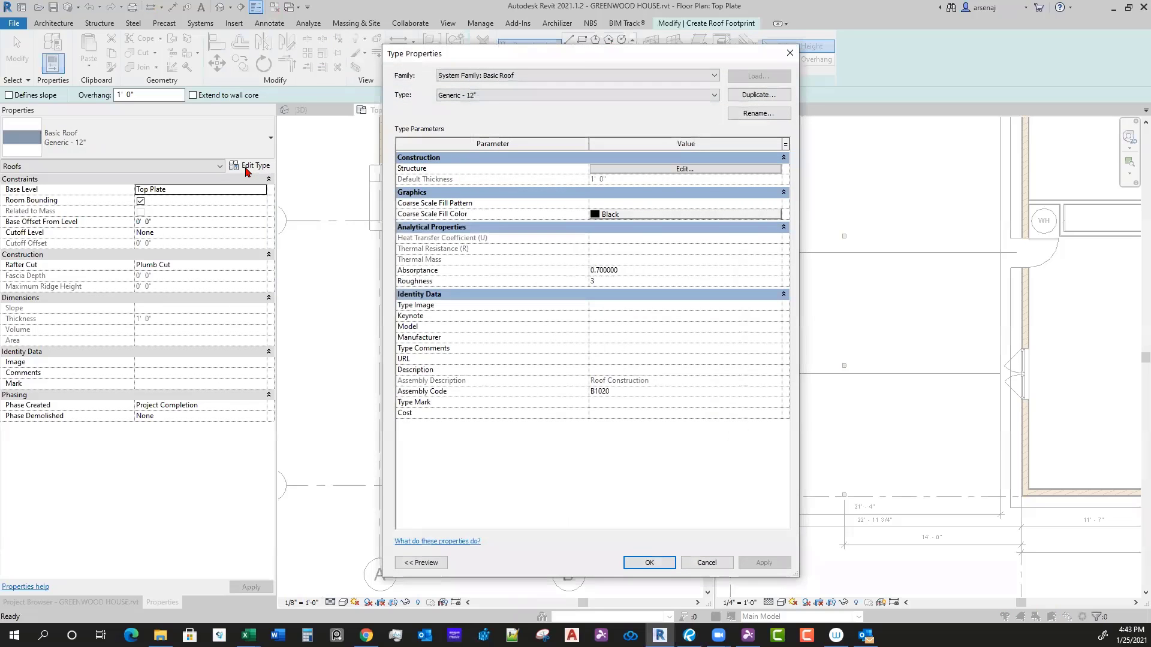
left_click(749, 96)
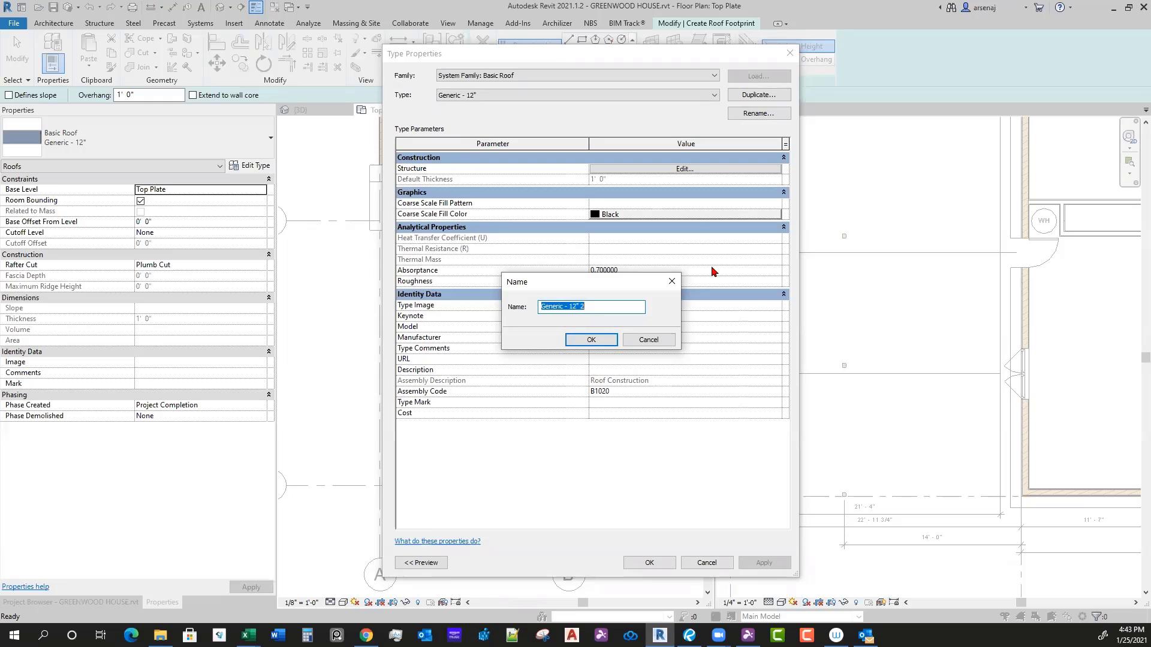
type("2")
type("Meta")
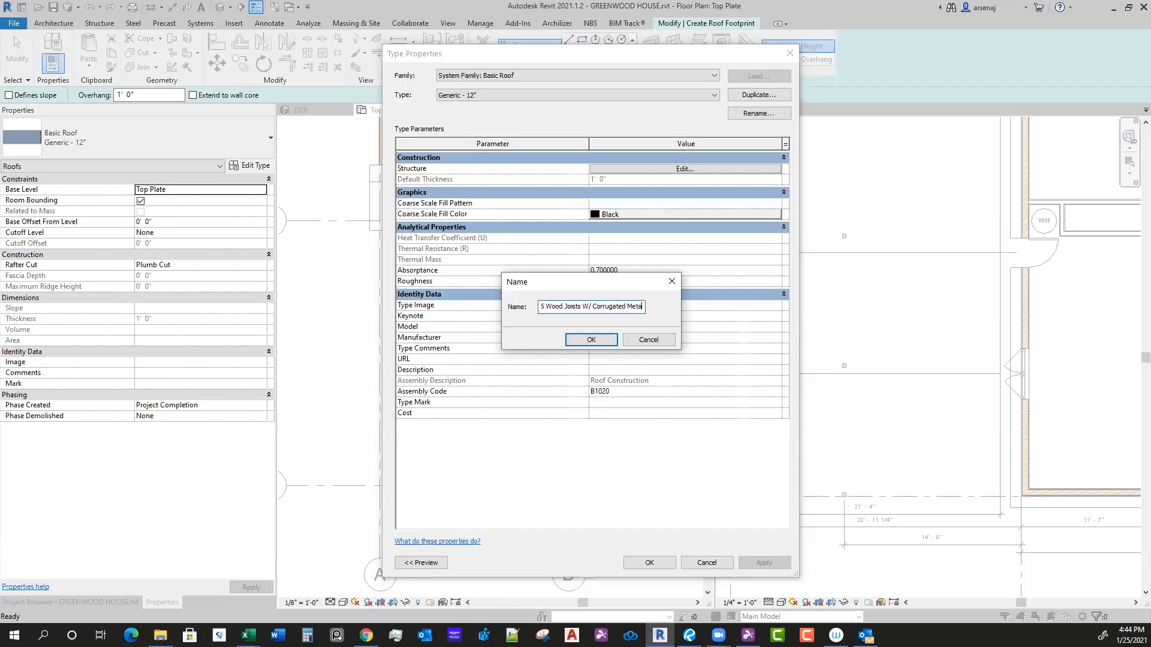
type("l Roof")
key("Return")
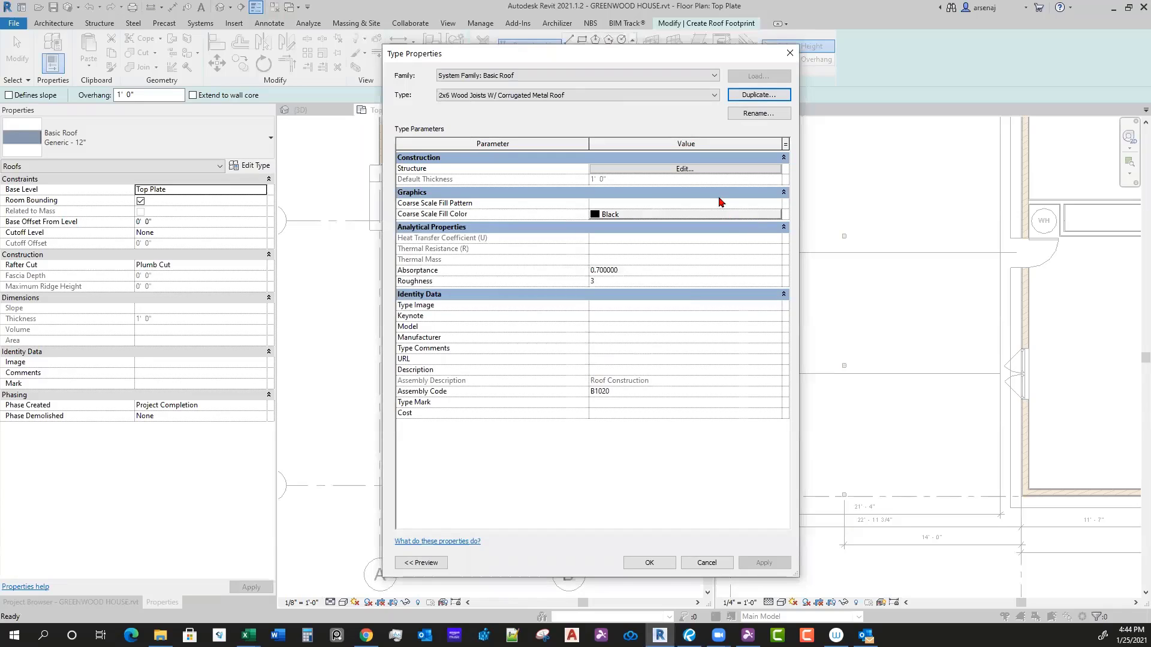
Step: Set the thickness of the new roof type's structure layer to 5 1/2"
left_click(644, 170)
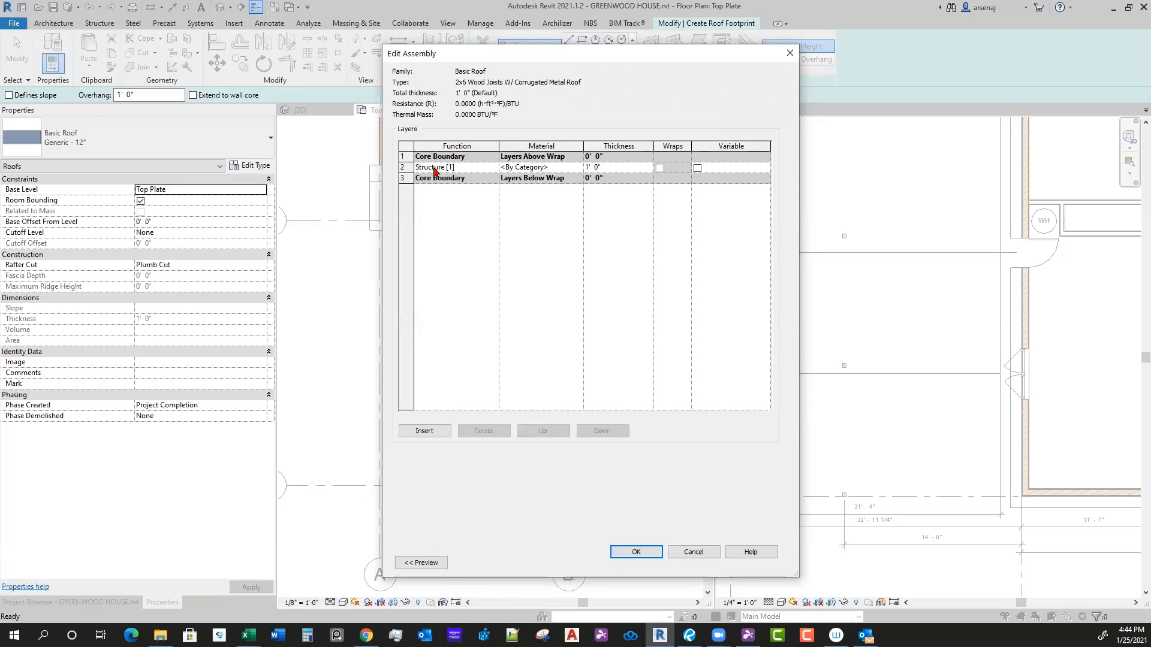
left_click(412, 167)
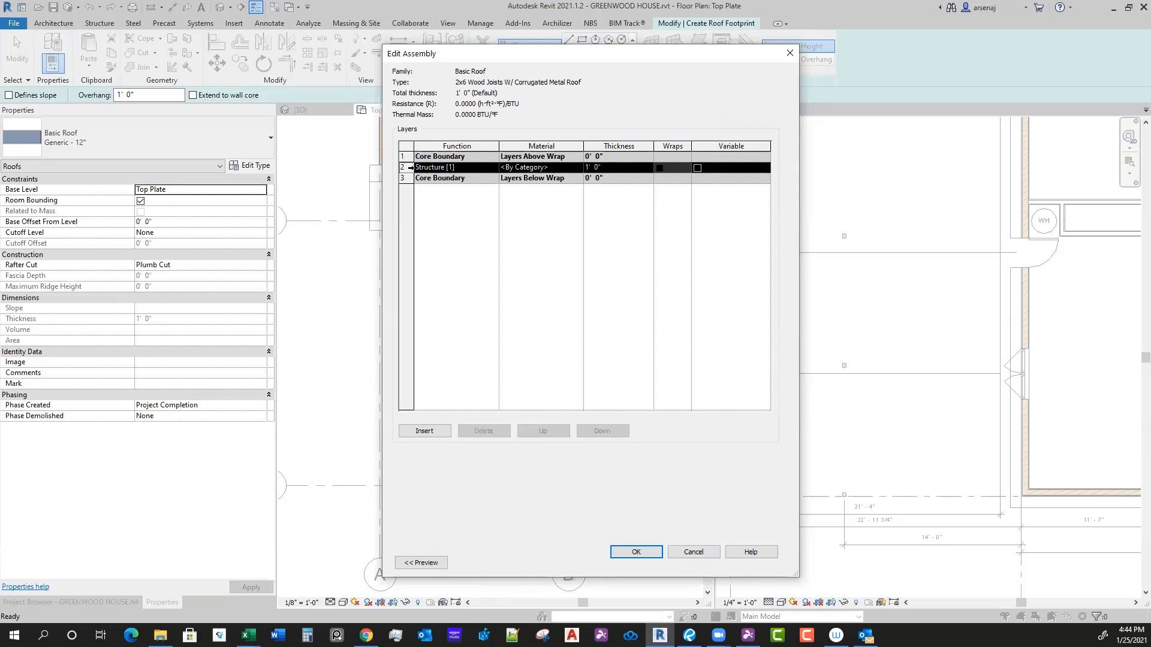
left_click(603, 170)
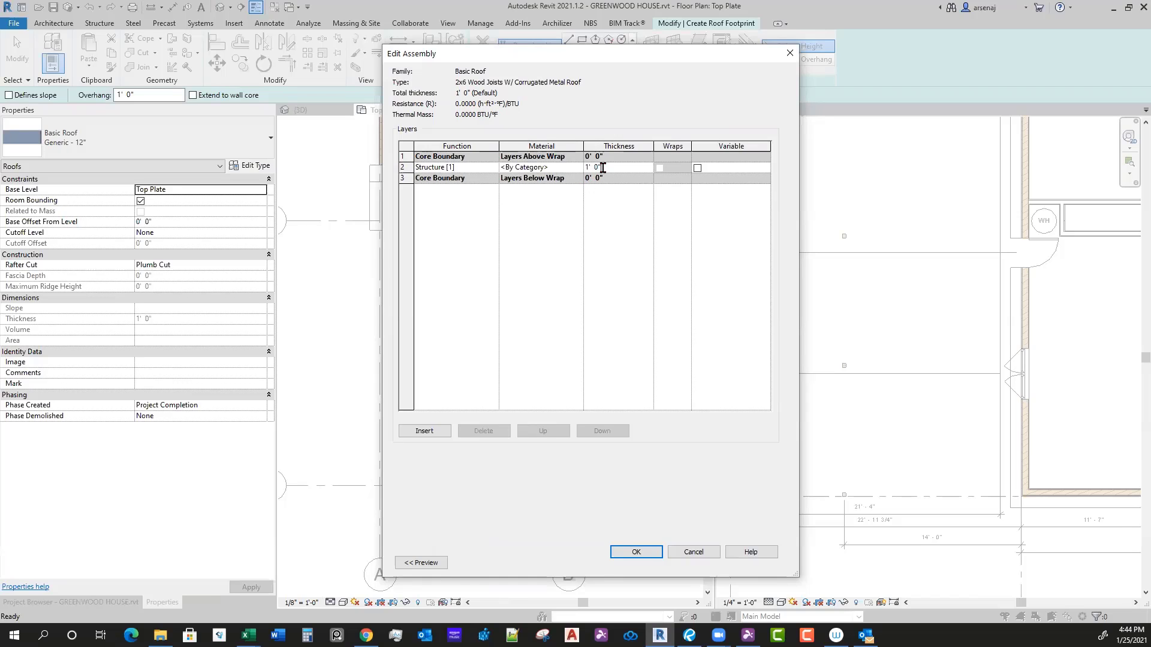
type("0")
Step: Assign the Wood - Stained material to the new roof type's structure layer
left_click(579, 171)
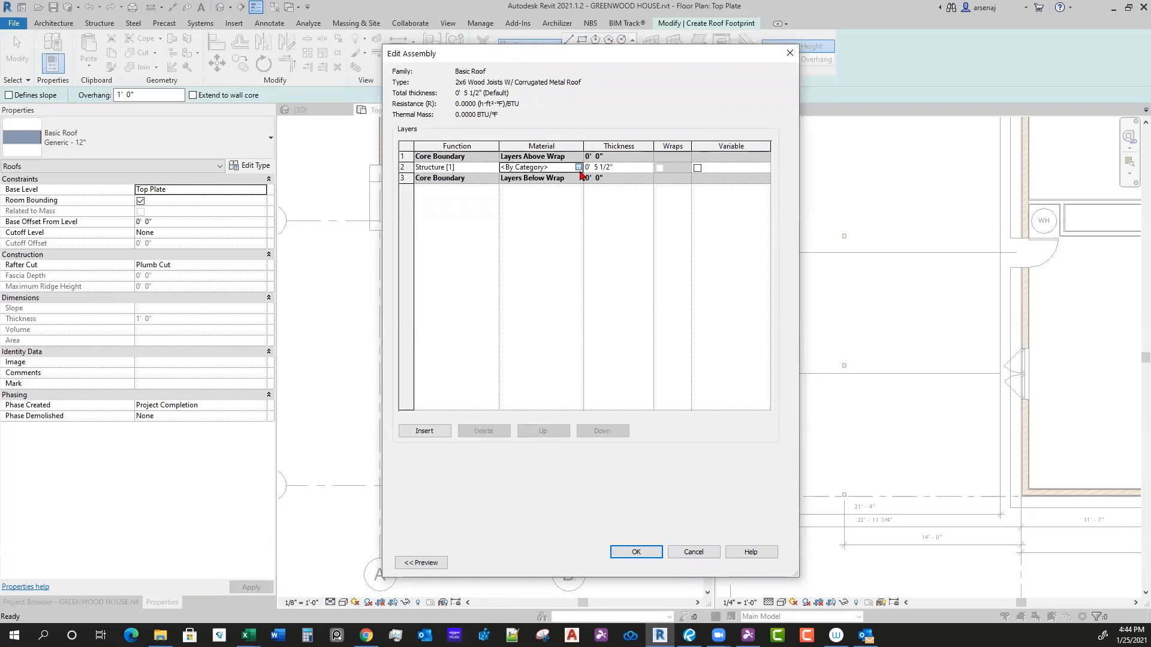
left_click(579, 167)
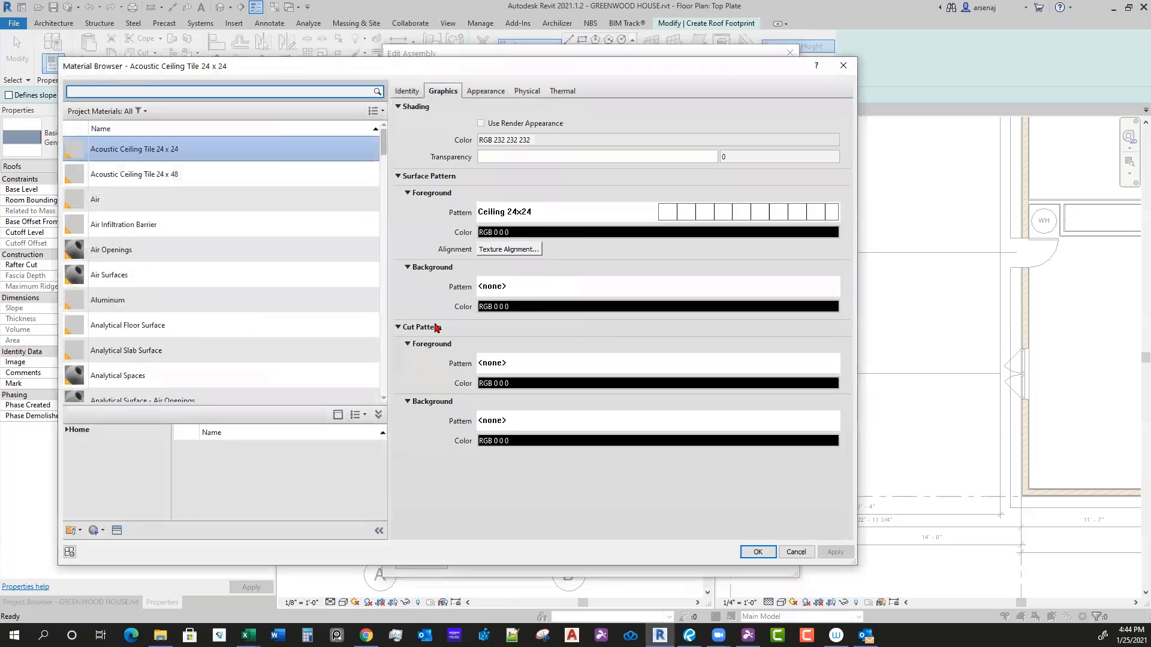
left_click(256, 280)
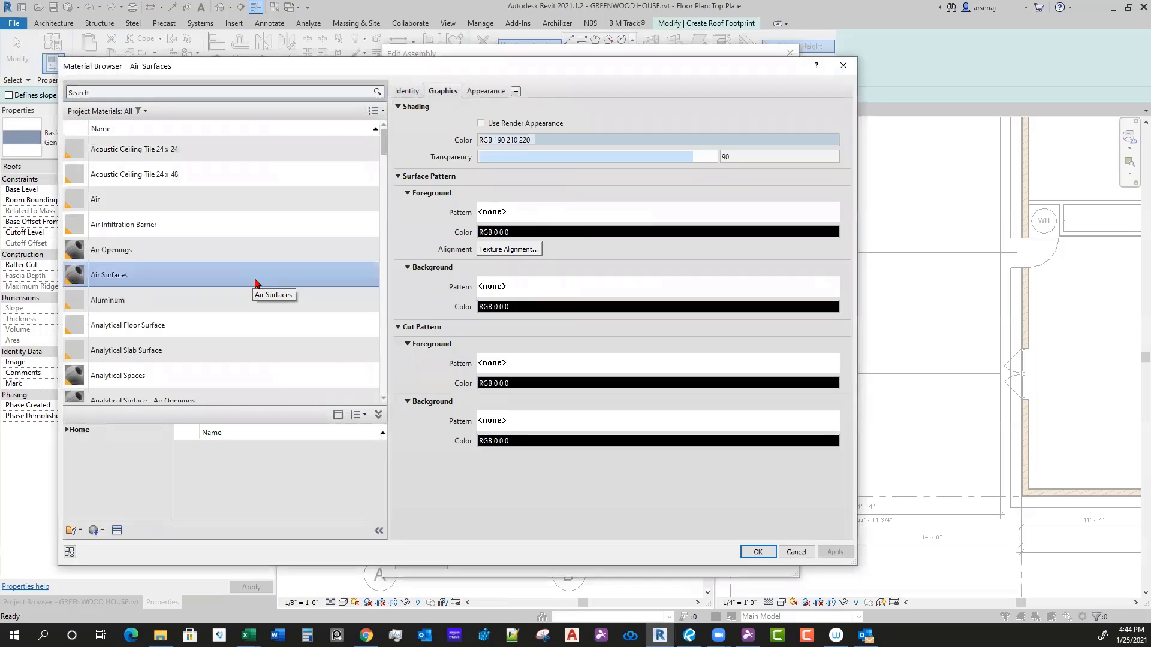
key("w")
scroll(256, 284, "down", 1)
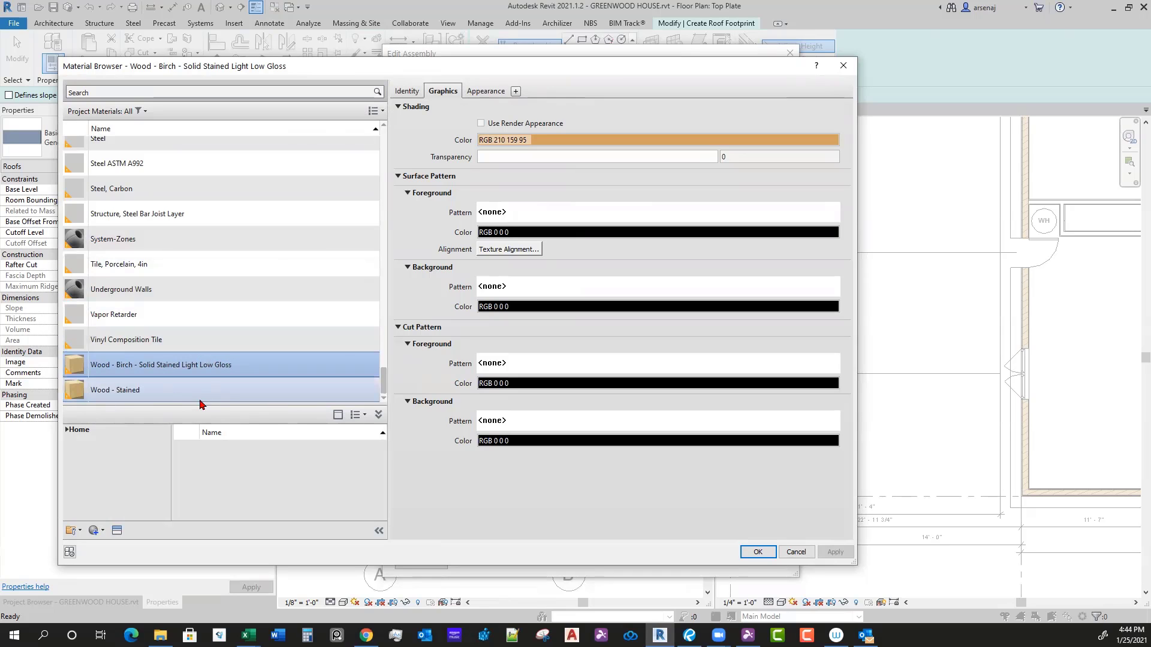
left_click(180, 393)
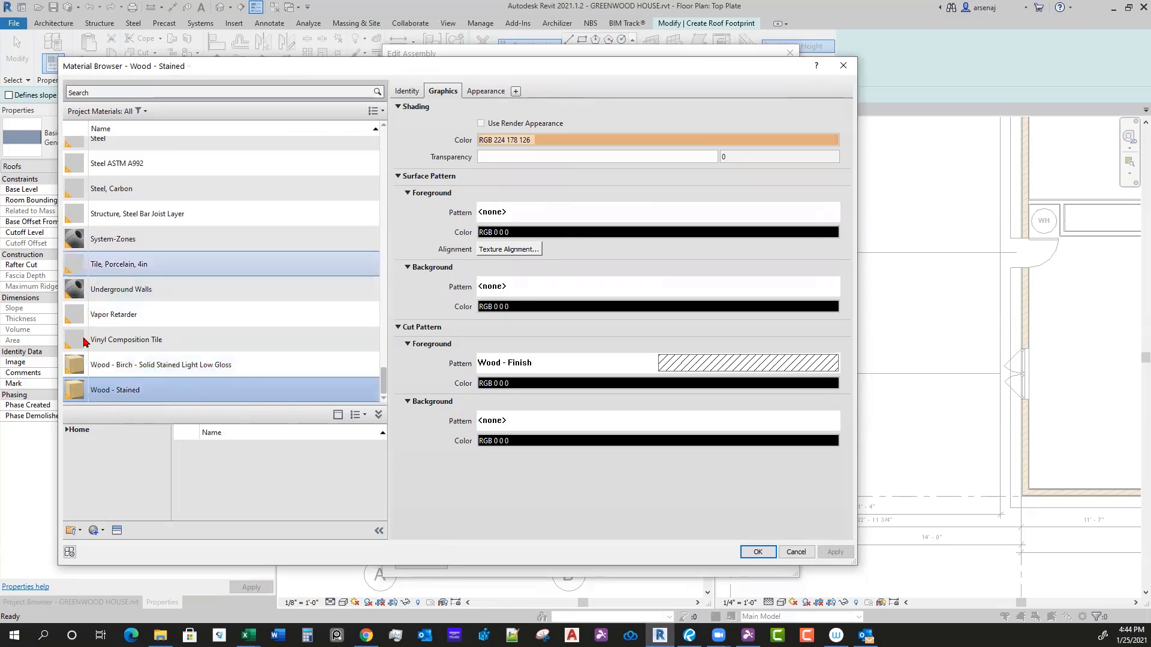
left_click(757, 552)
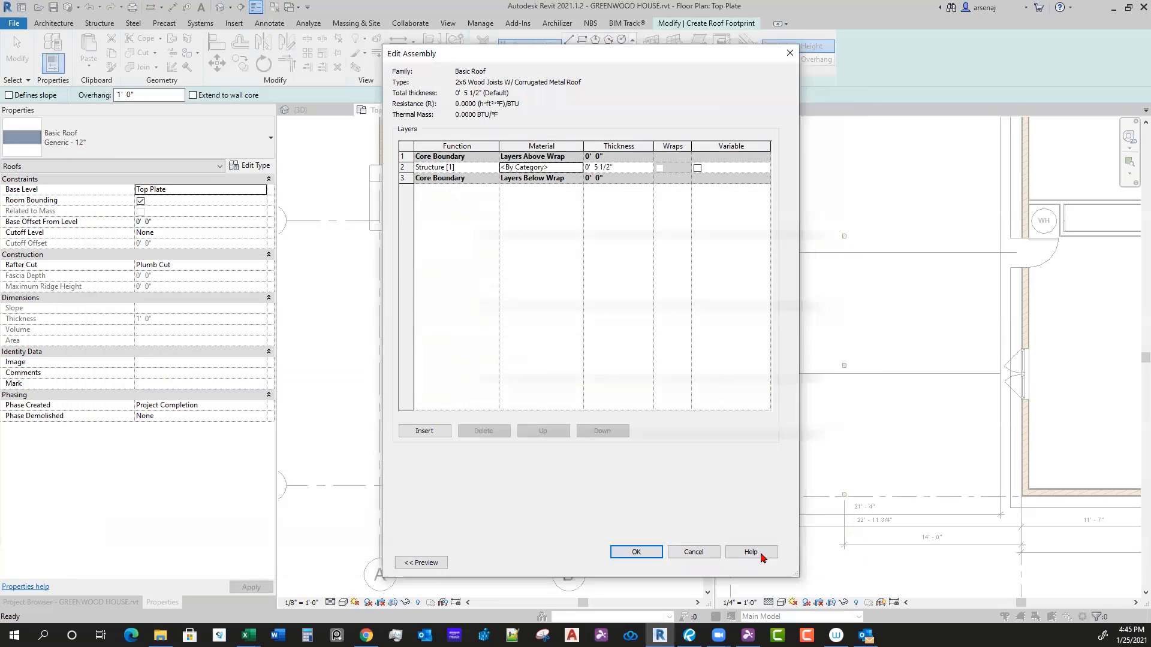
Step: Insert a layer above the roof's upper core boundary and set its function to Finish 1 [4]
left_click(425, 434)
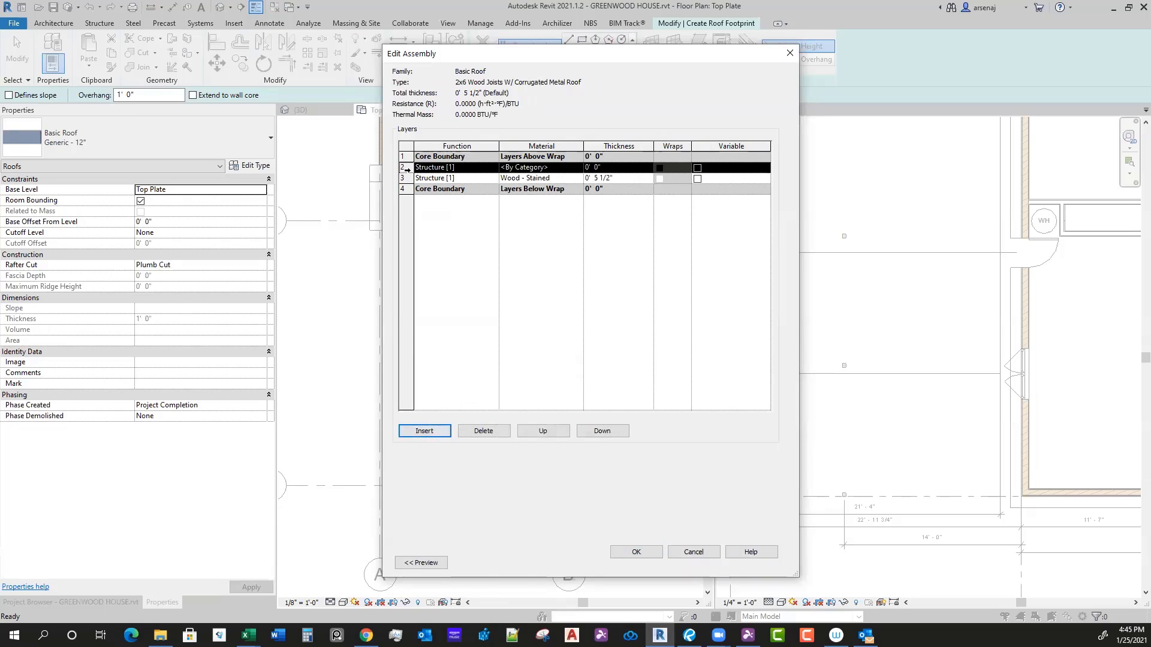
left_click(551, 435)
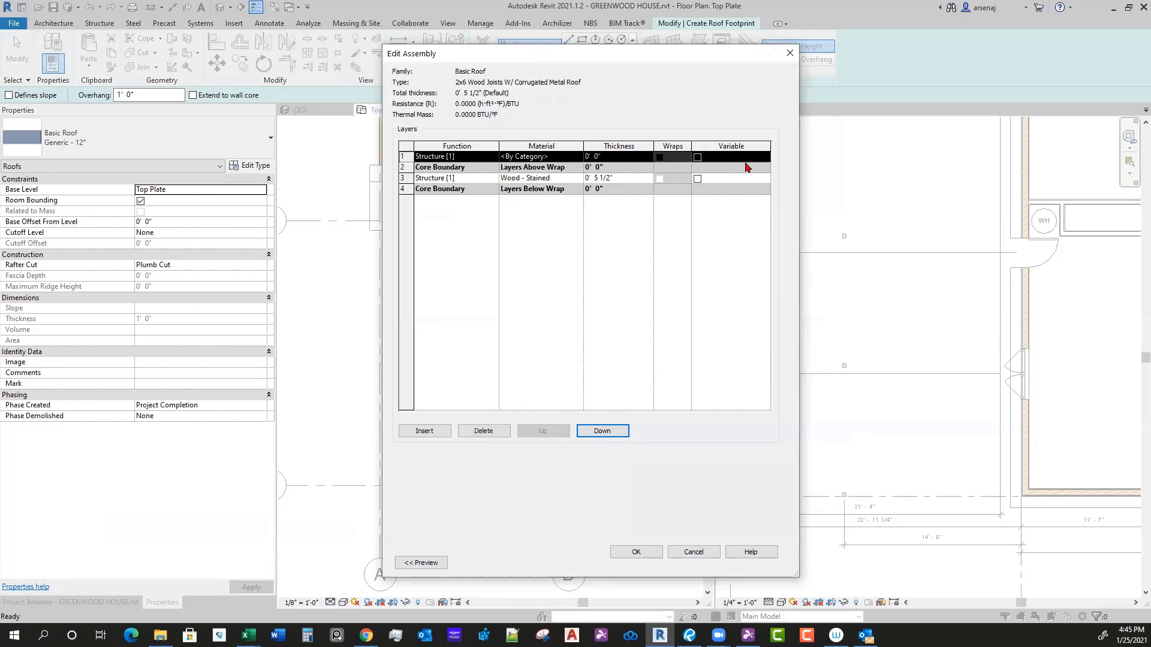
left_click(491, 158)
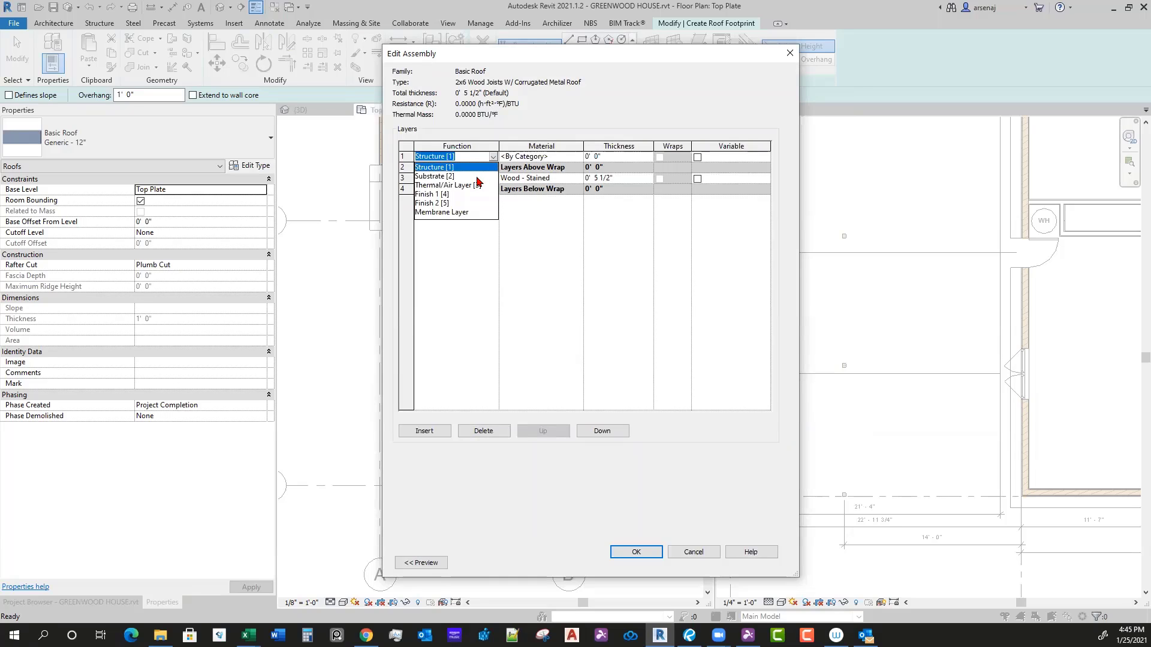
left_click(446, 194)
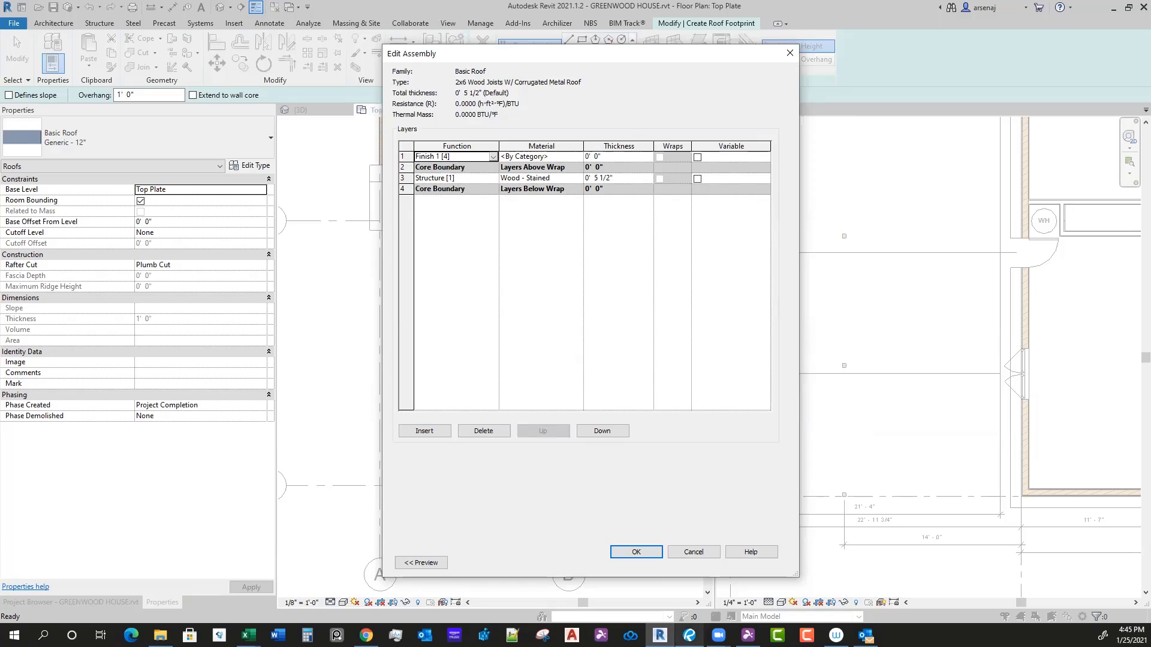
Step: Switch to Bluebeam Revu and examine the carport's roof covering and edge in the house photo
left_click(689, 635)
scroll(808, 395, "up", 6)
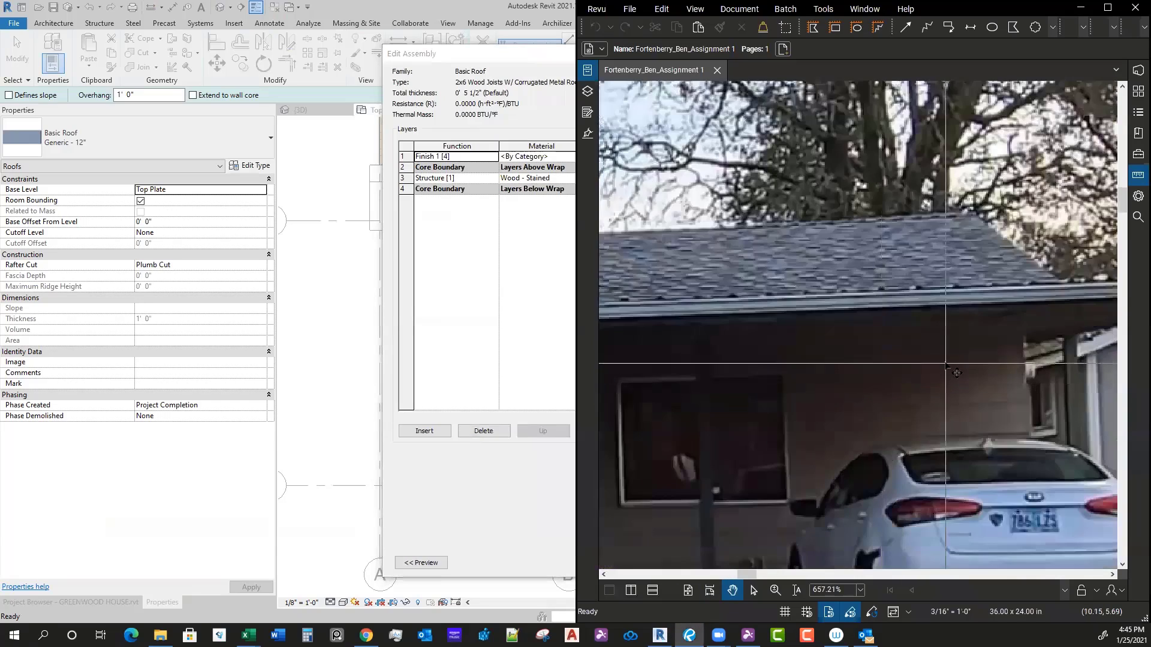
scroll(808, 309, "down", 3)
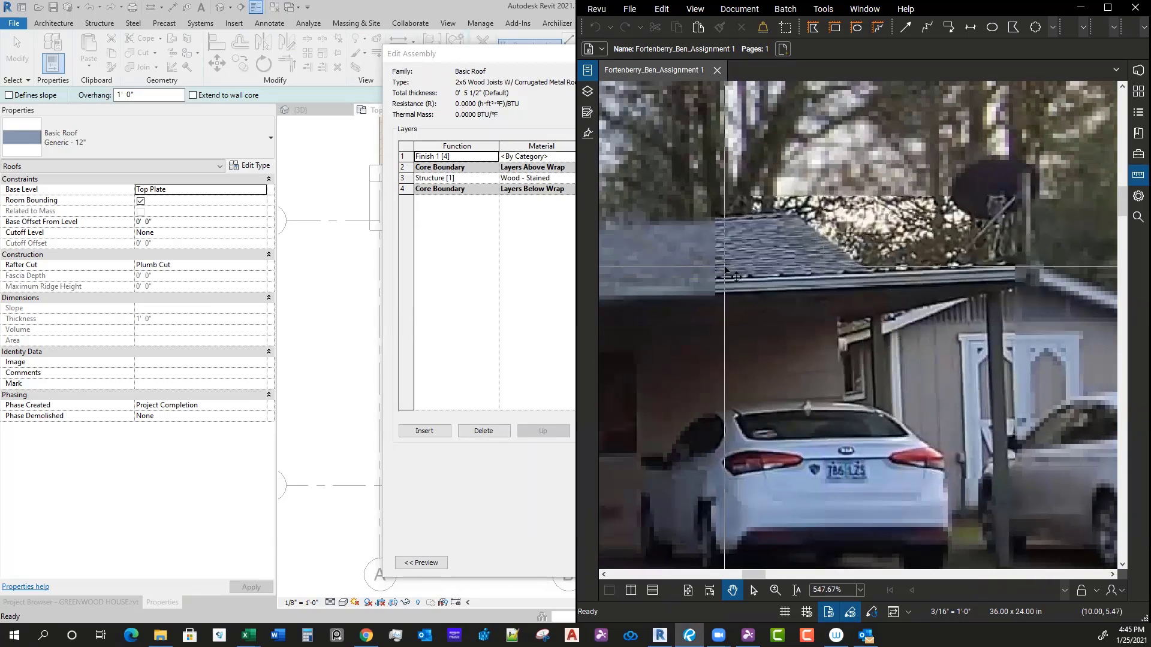
Step: Switch back to Revit and browse the project materials for the roof's Finish 1 layer
left_click(485, 285)
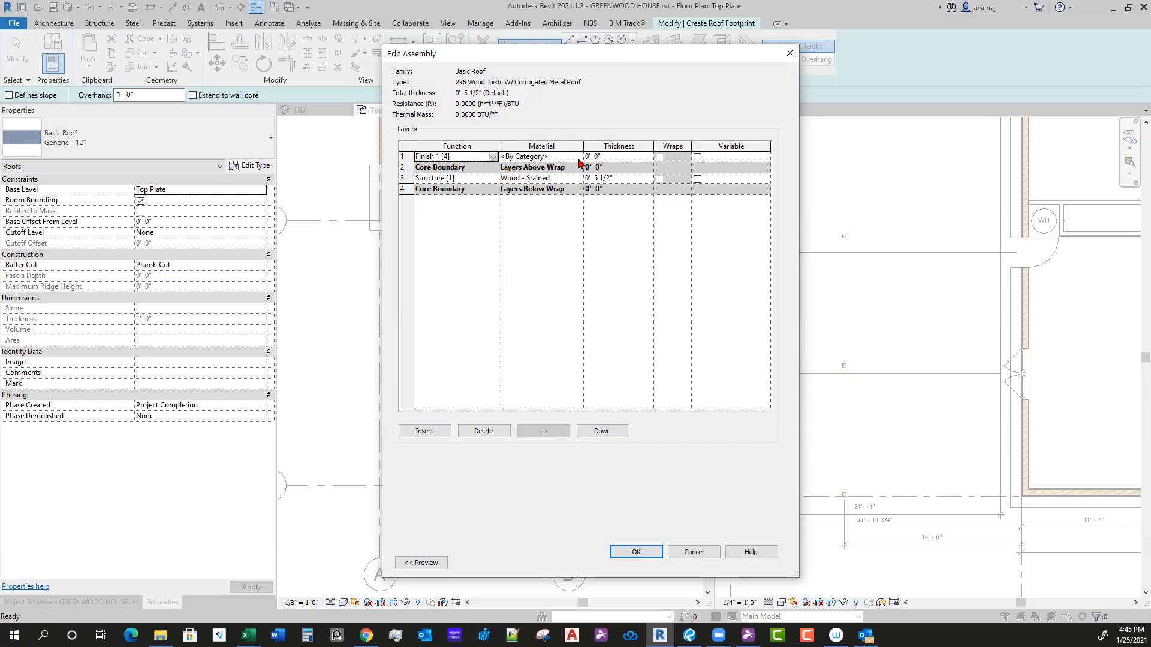
left_click(577, 157)
left_click(577, 157)
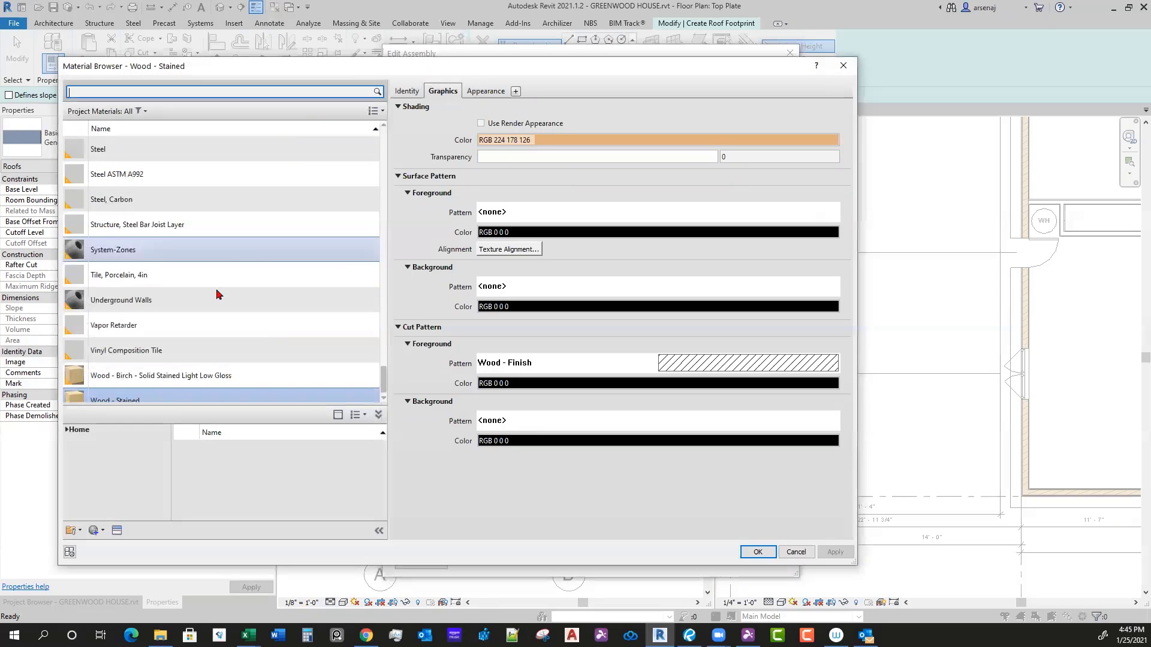
scroll(228, 353, "up", 5)
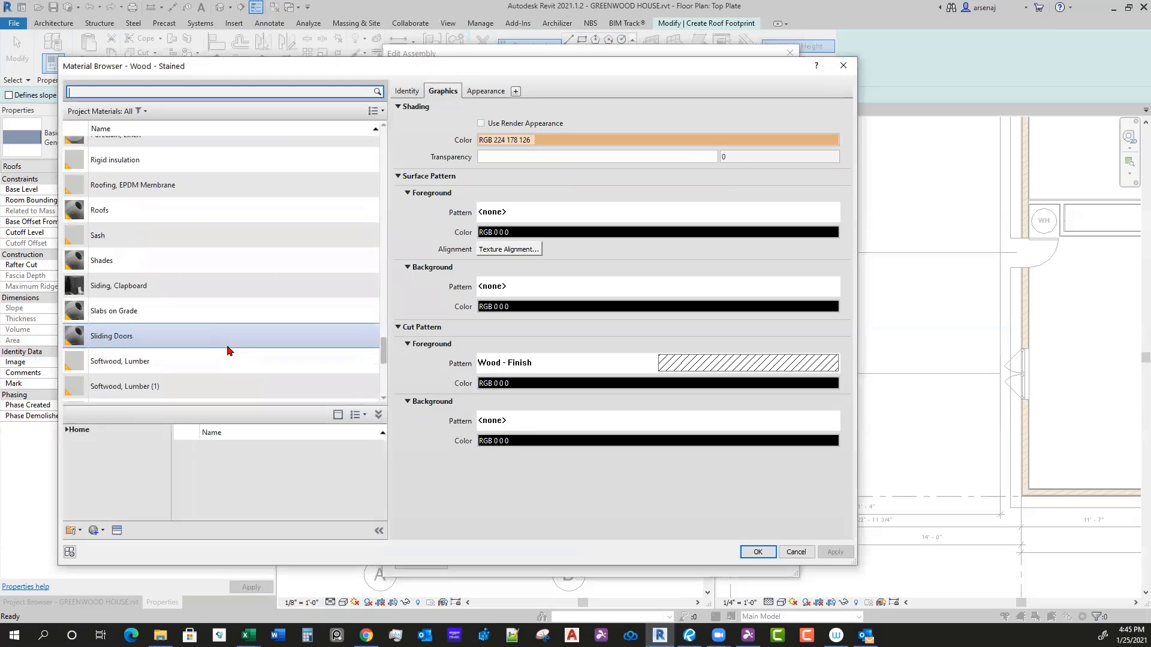
scroll(228, 350, "up", 4)
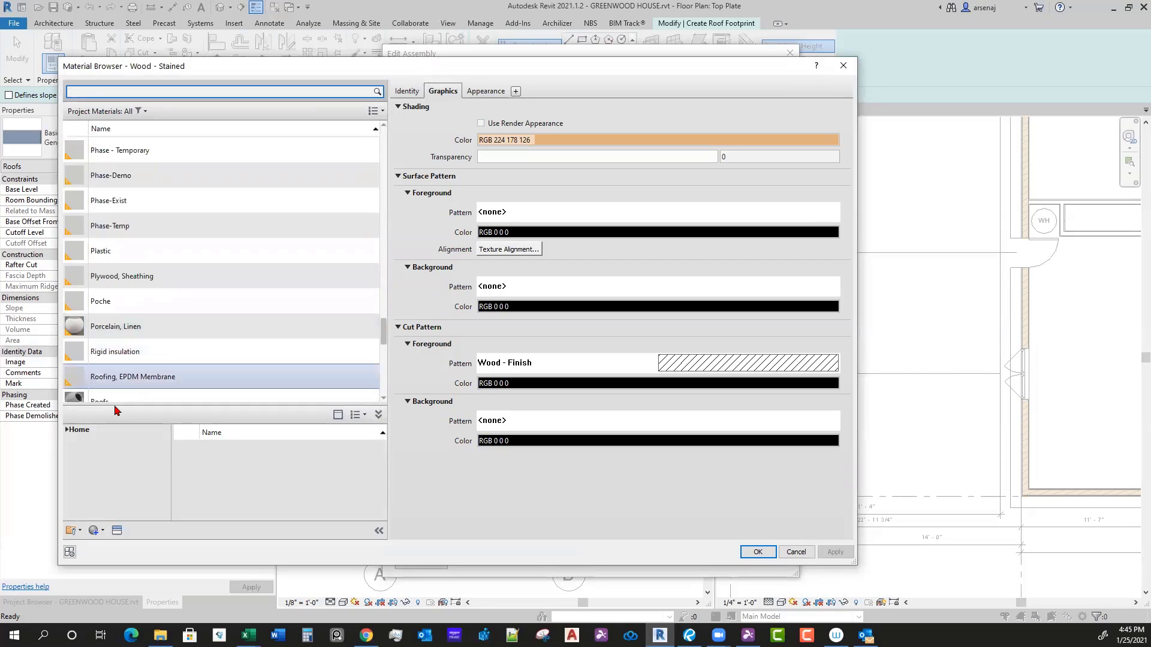
Step: Expand the AEC Materials library and show its Metal category
left_click(67, 429)
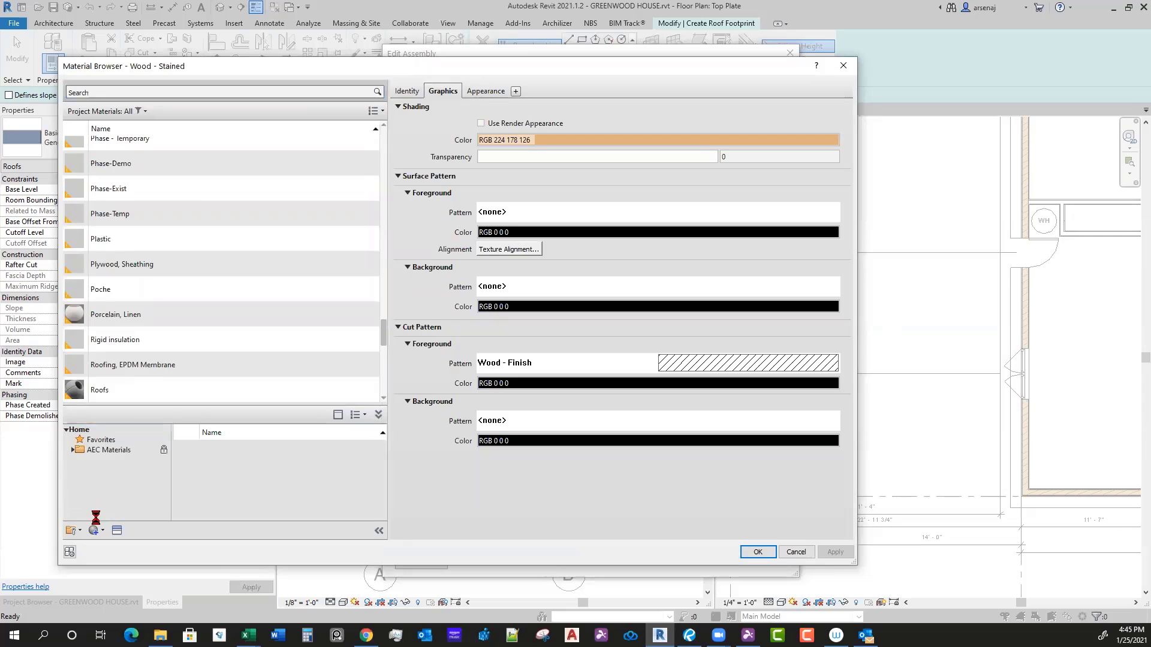
left_click(75, 450)
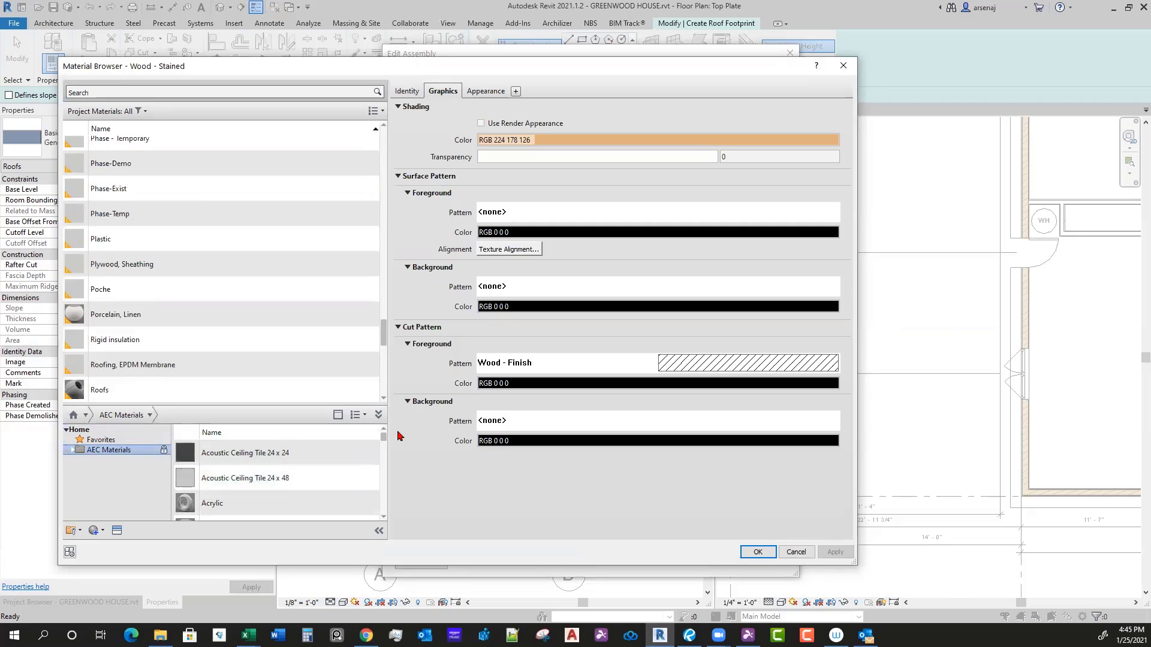
left_click(379, 415)
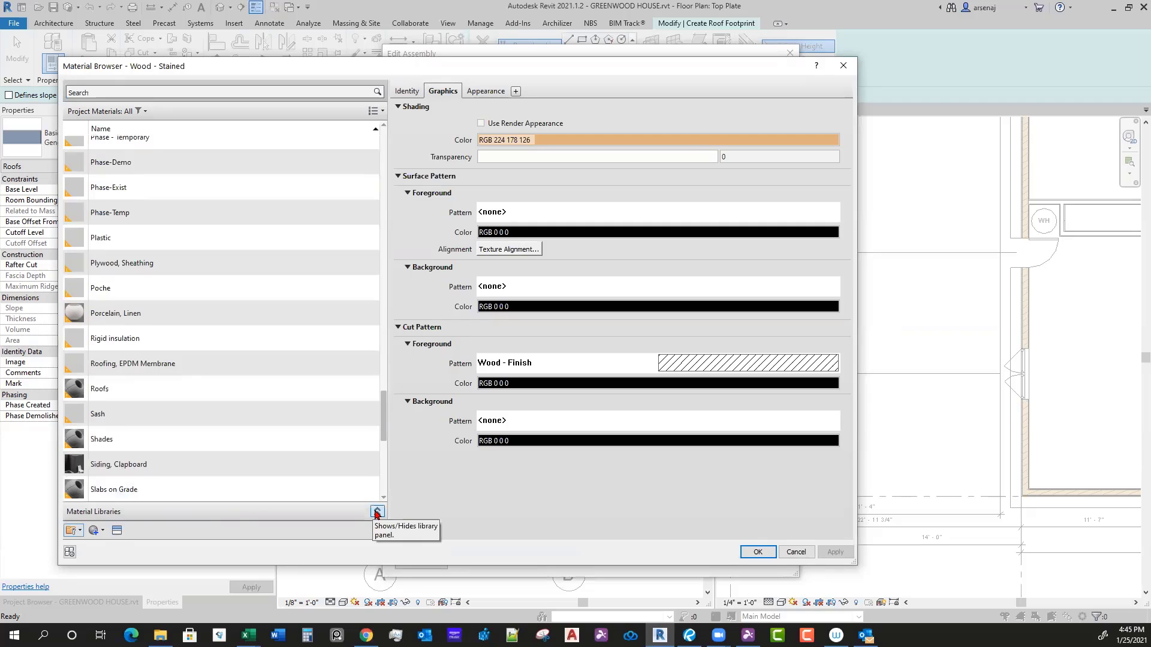
left_click(376, 512)
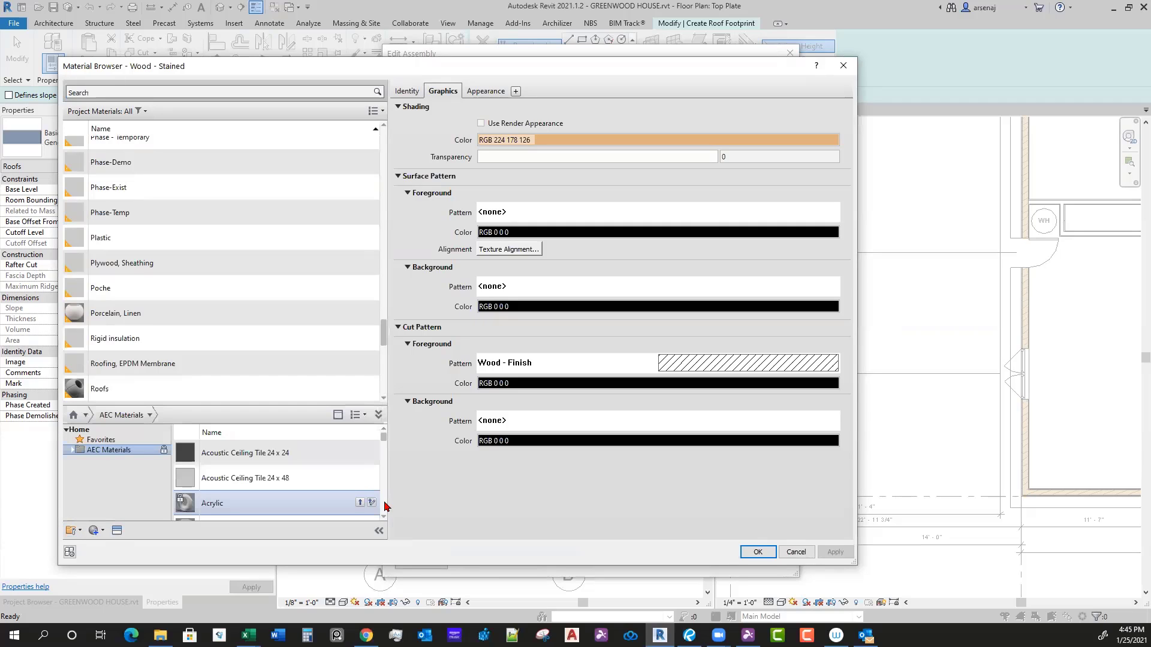
left_click(72, 450)
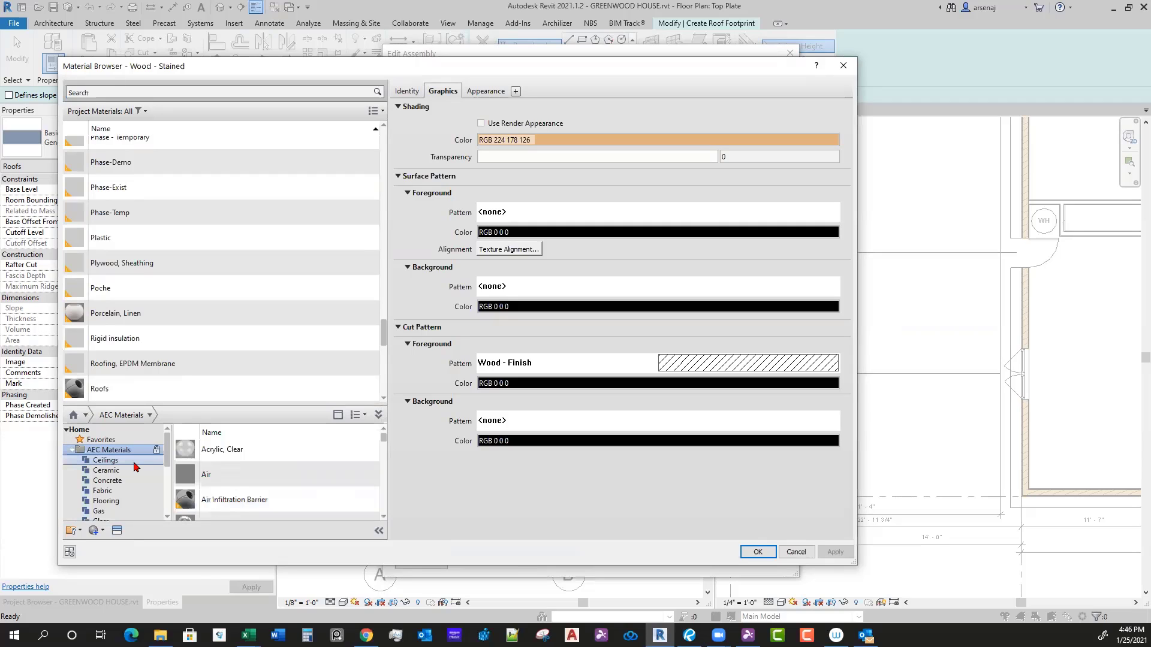
scroll(128, 466, "down", 2)
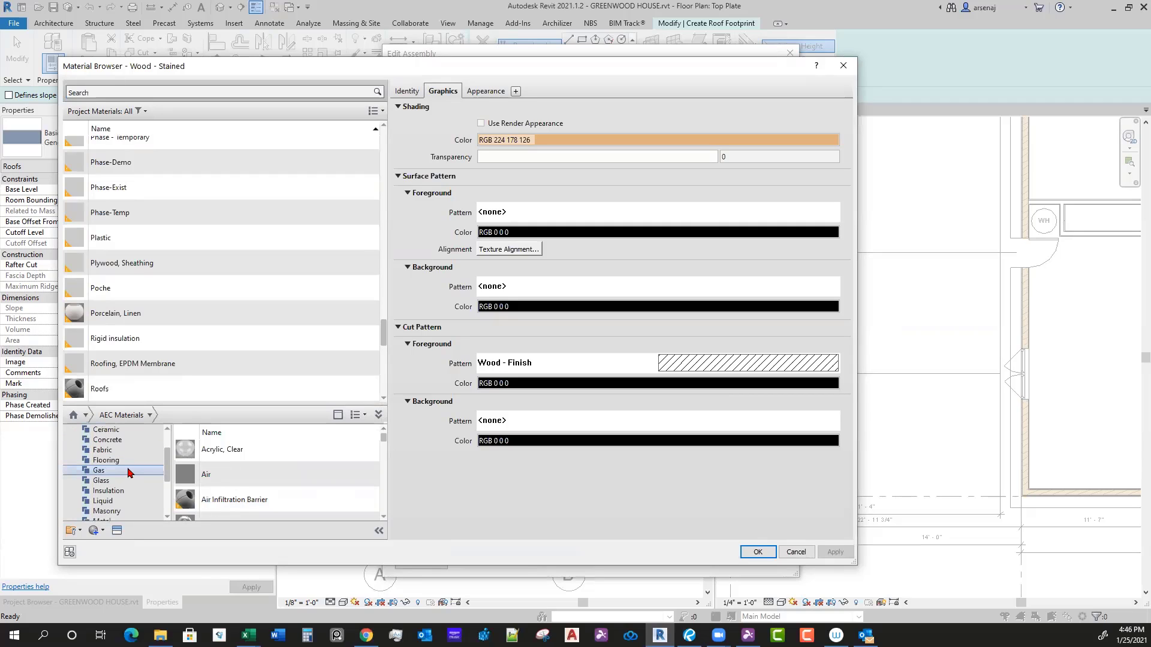
scroll(132, 483, "down", 4)
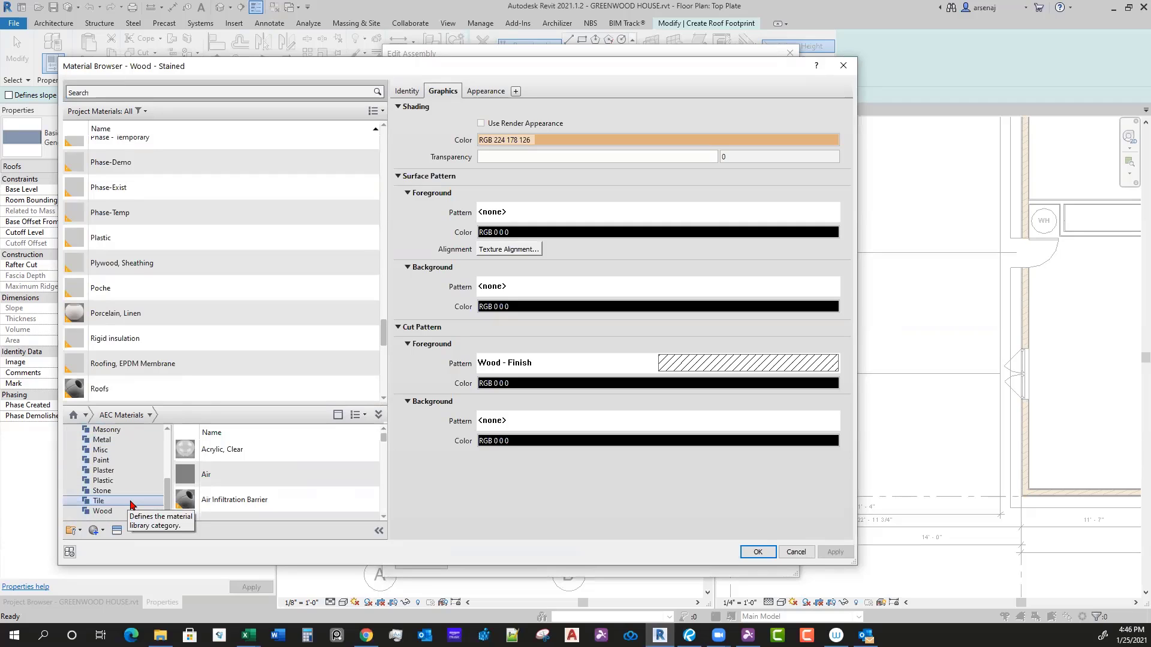
left_click(106, 441)
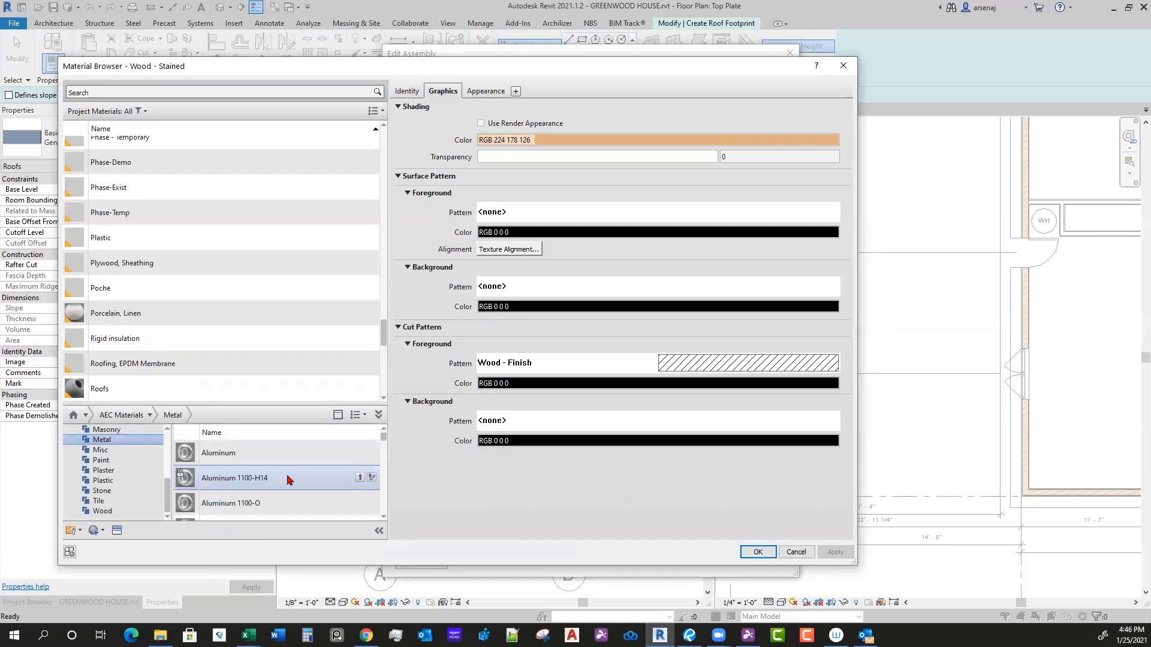
Step: Look through the library's Metal category for a material suited to the corrugated metal roof finish
scroll(150, 468, "up", 4)
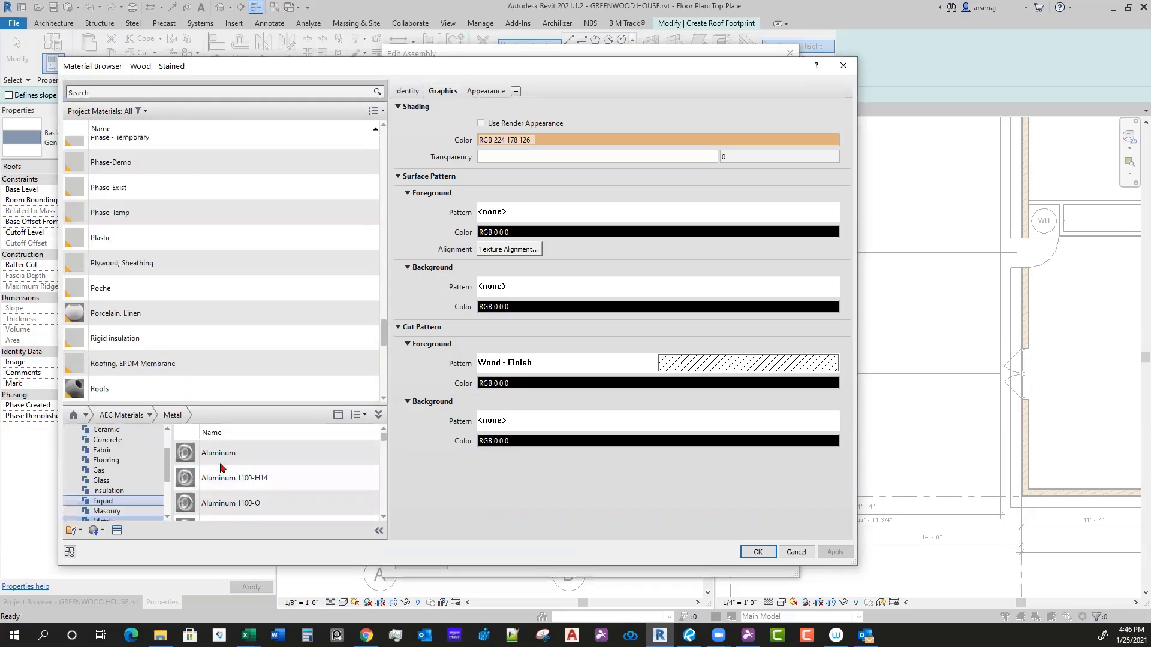
scroll(282, 472, "down", 3)
scroll(282, 473, "down", 2)
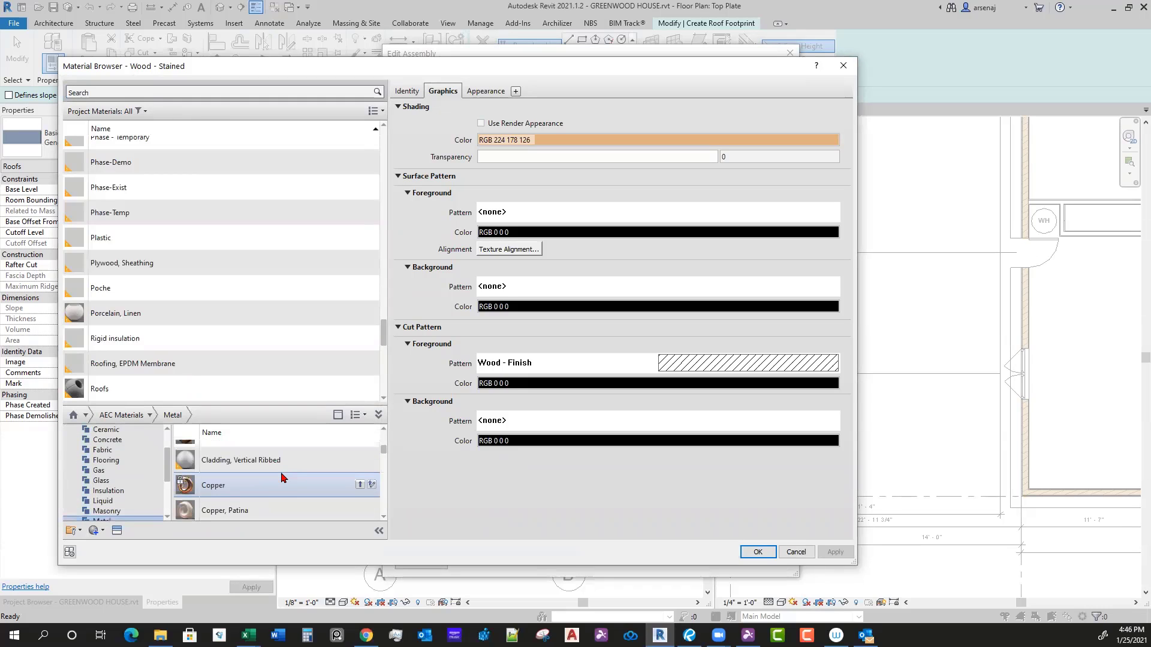
scroll(284, 478, "down", 3)
scroll(283, 478, "down", 2)
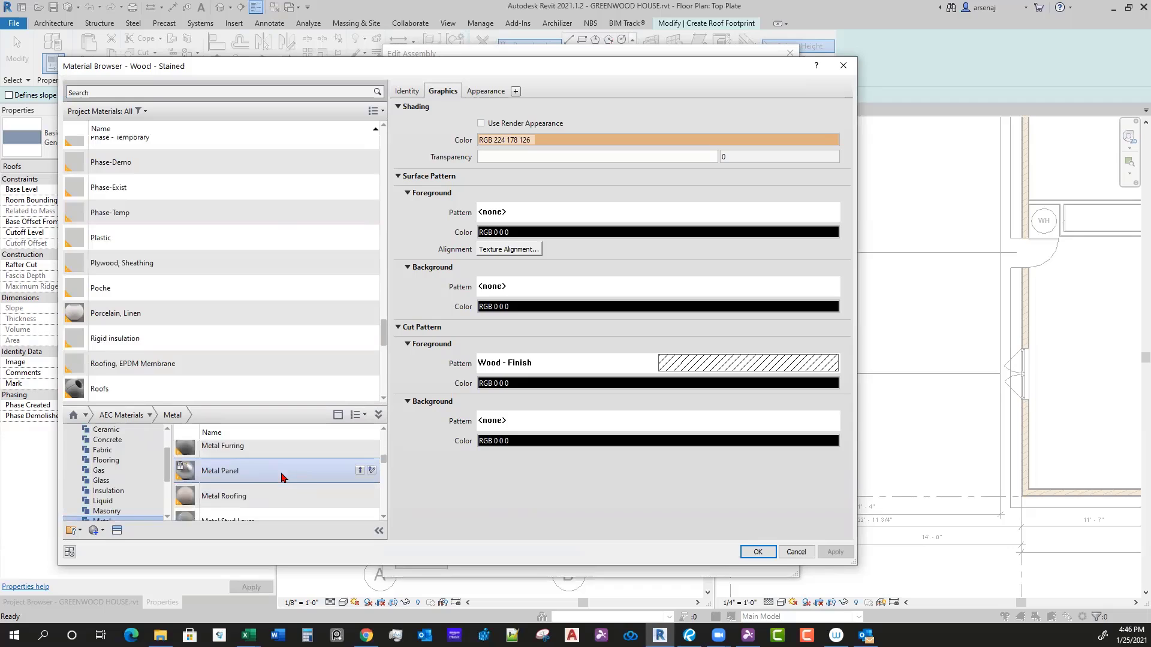
scroll(306, 473, "down", 2)
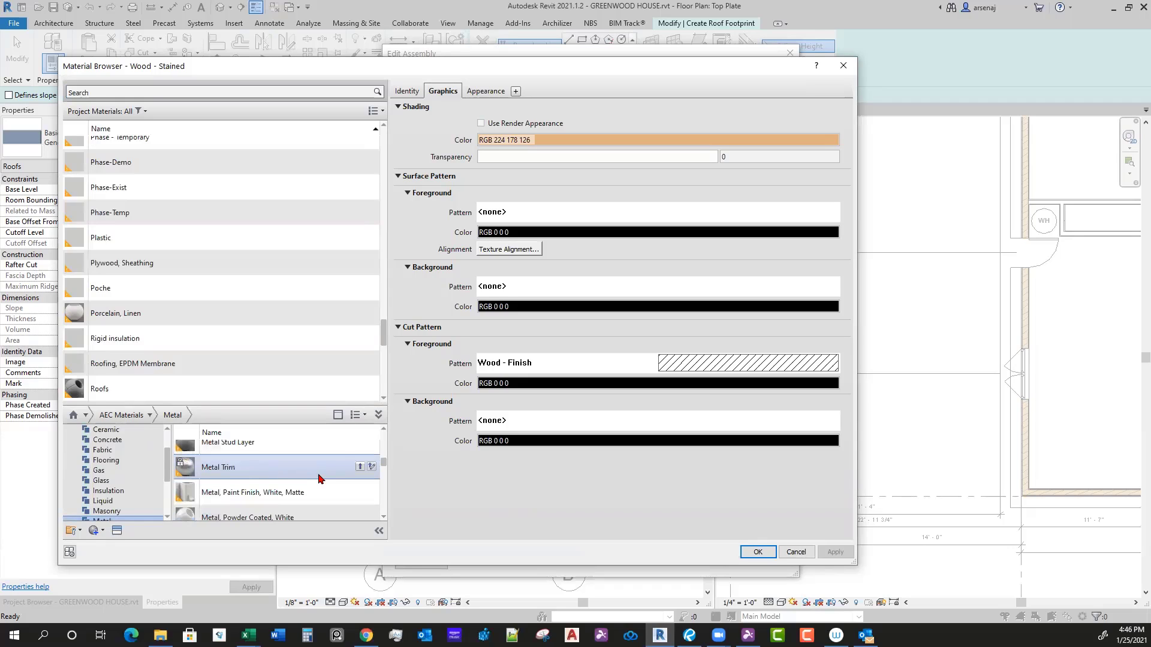
scroll(319, 486, "down", 2)
scroll(319, 486, "down", 2)
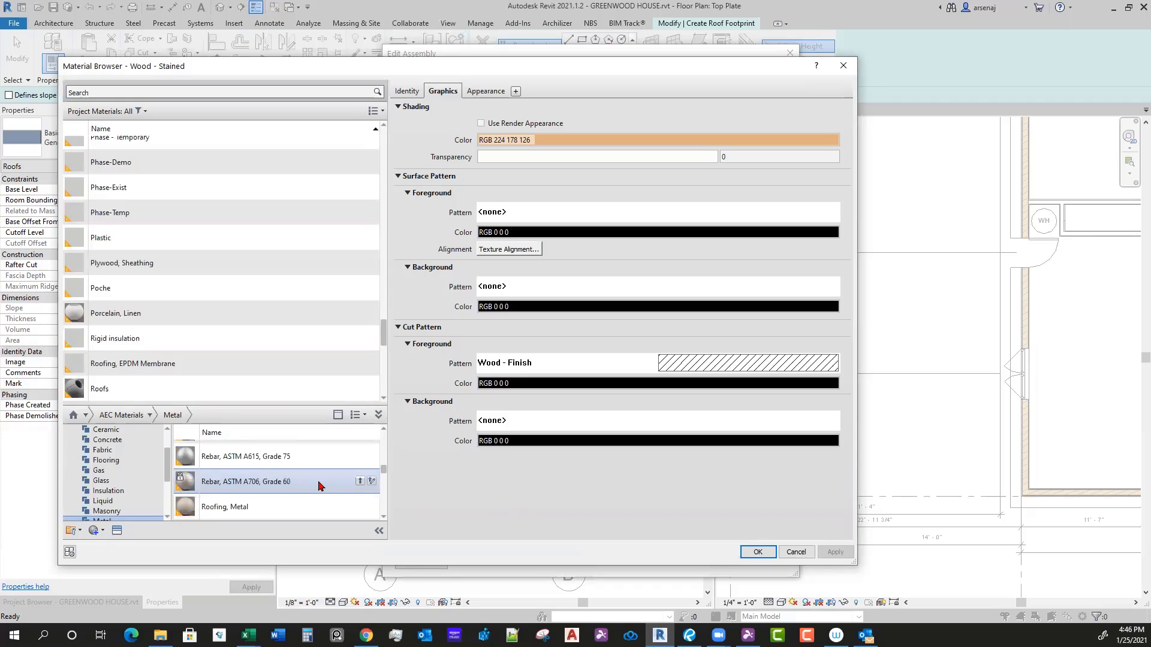
Step: Browse the Metal category of the AEC Materials library for a suitable roofing material
scroll(297, 489, "down", 2)
scroll(294, 484, "up", 2)
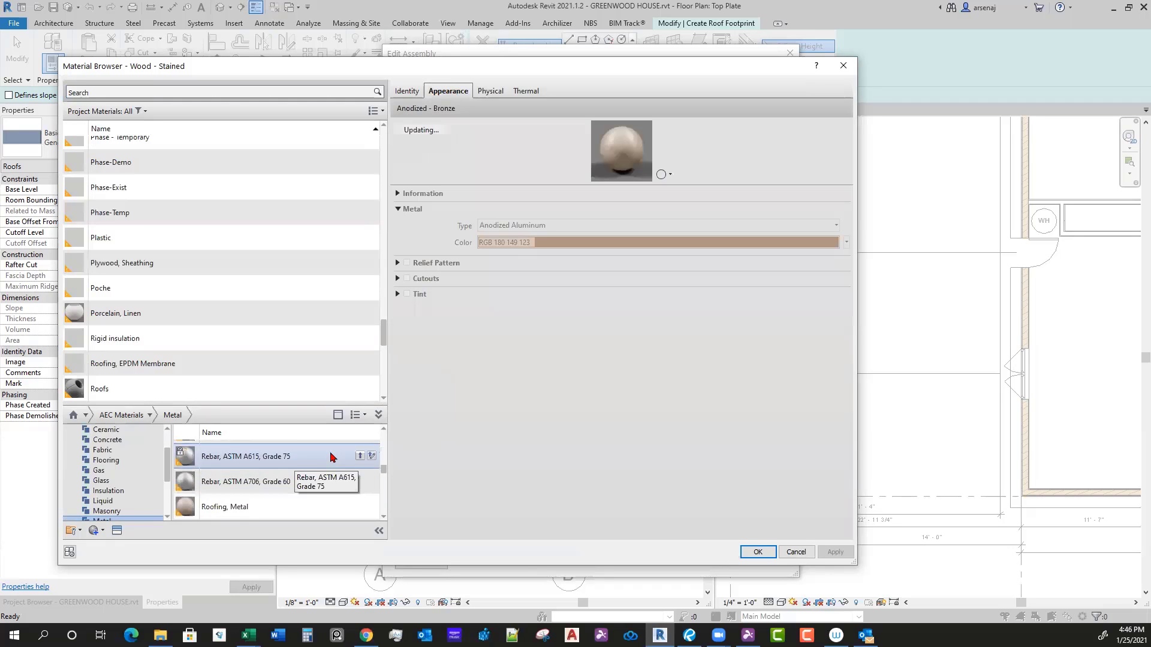
scroll(298, 466, "down", 2)
scroll(302, 466, "down", 2)
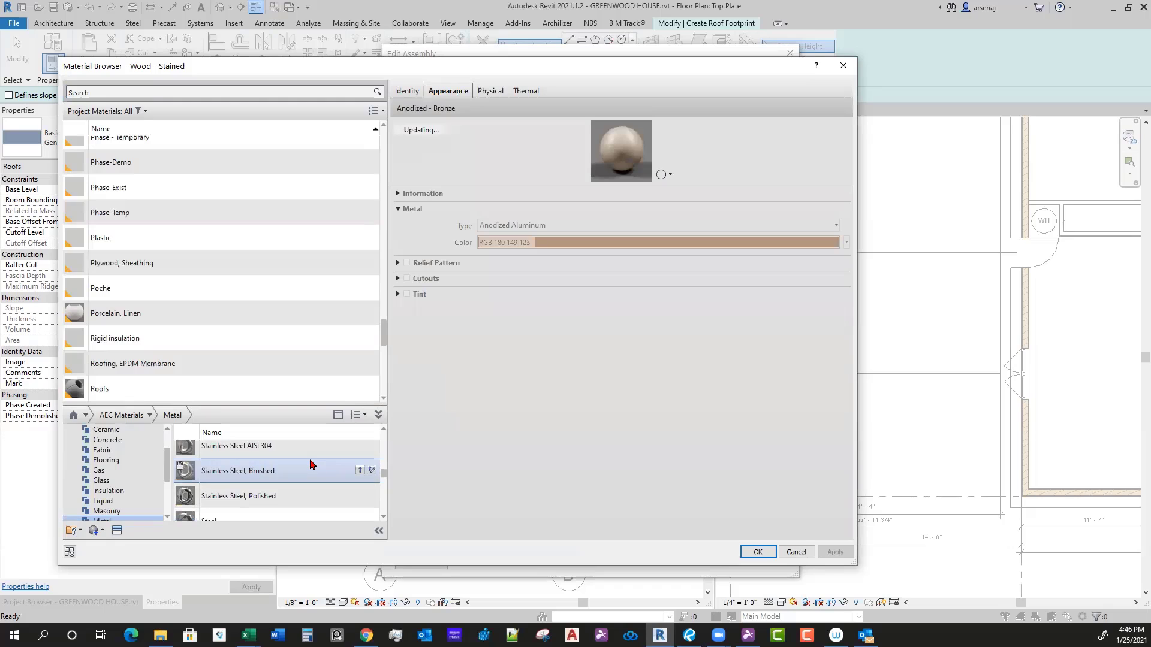
scroll(310, 465, "down", 2)
scroll(309, 467, "down", 2)
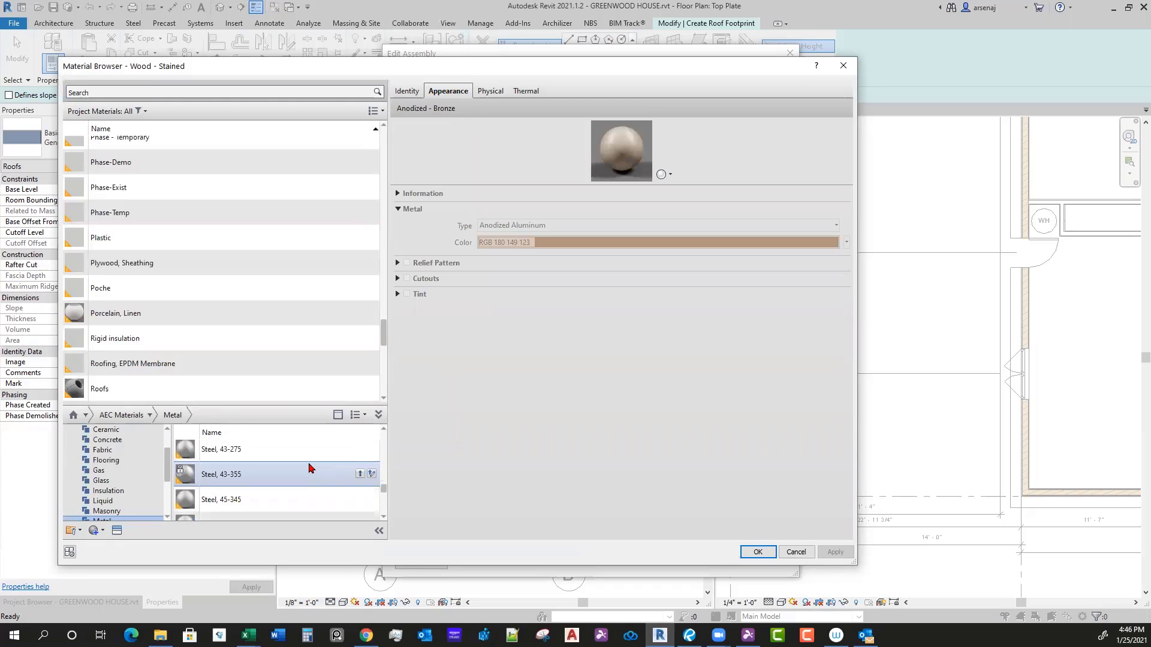
scroll(309, 469, "down", 2)
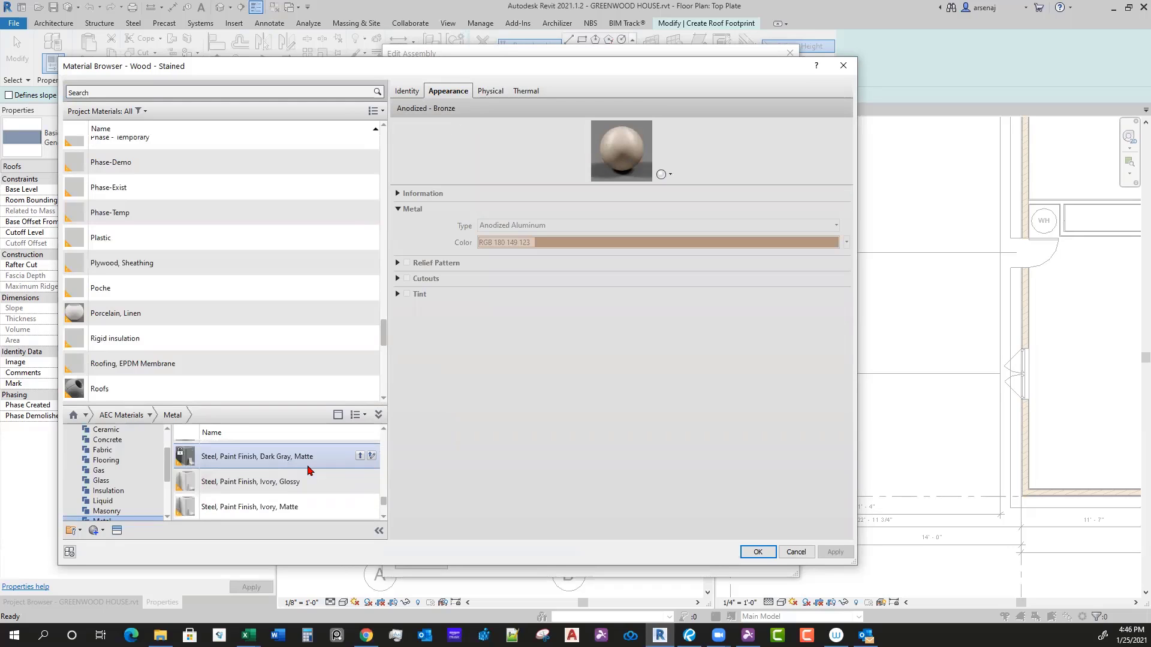
scroll(310, 470, "down", 2)
scroll(309, 473, "down", 2)
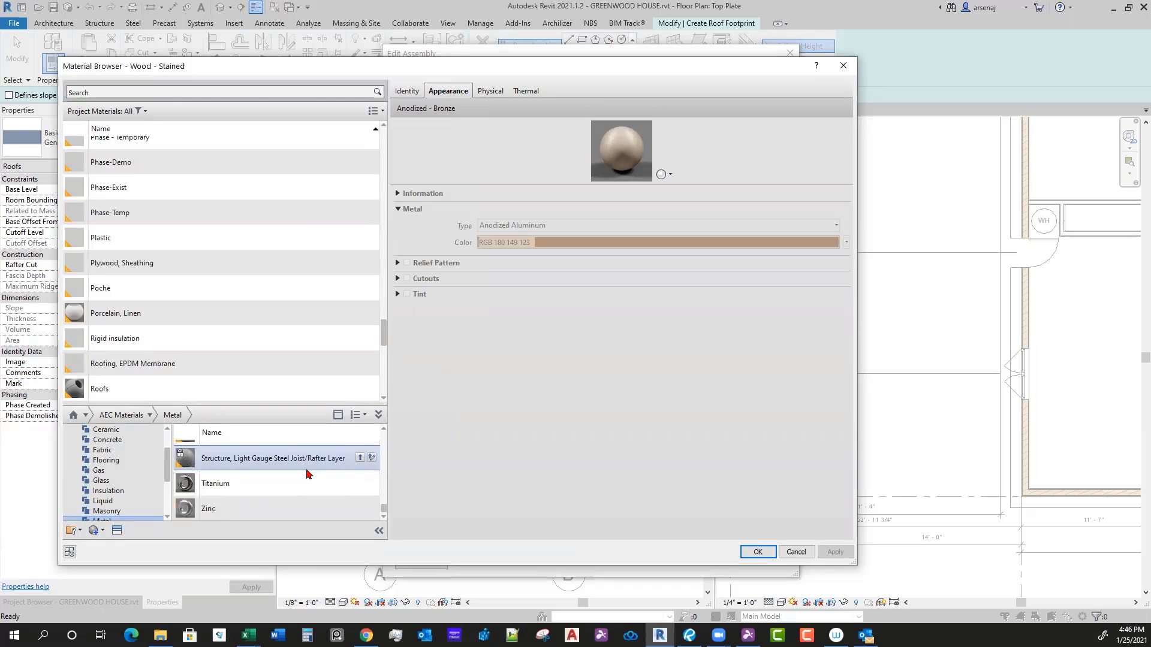
scroll(280, 487, "up", 2)
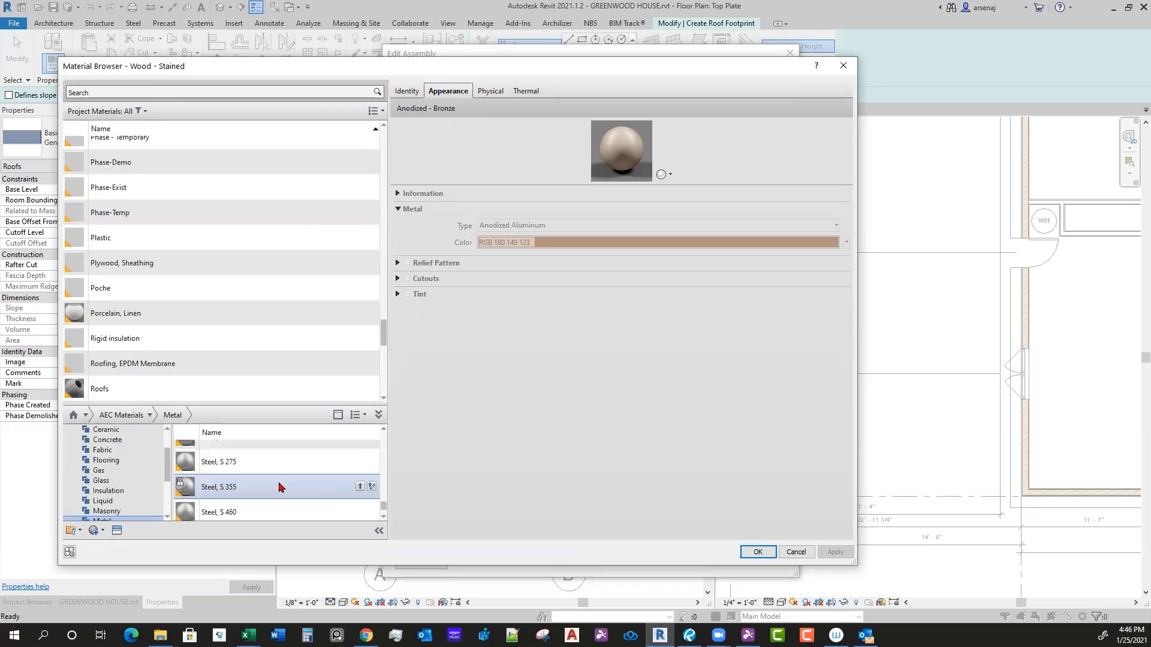
scroll(281, 483, "down", 2)
scroll(282, 476, "up", 2)
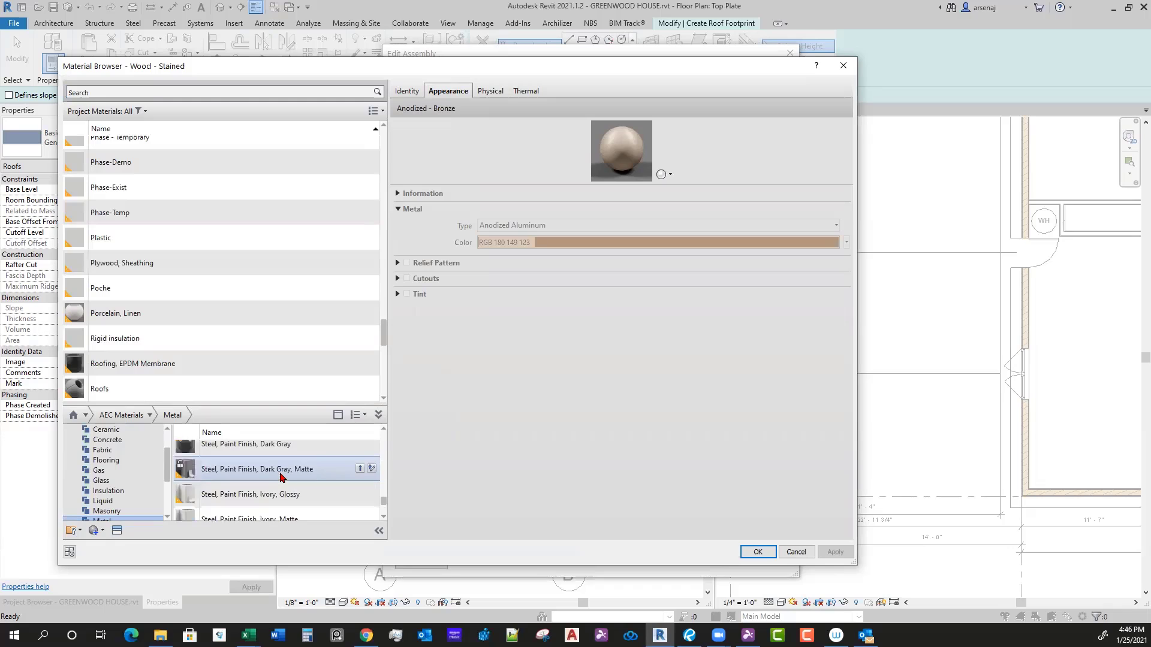
scroll(282, 476, "up", 2)
scroll(254, 490, "up", 1)
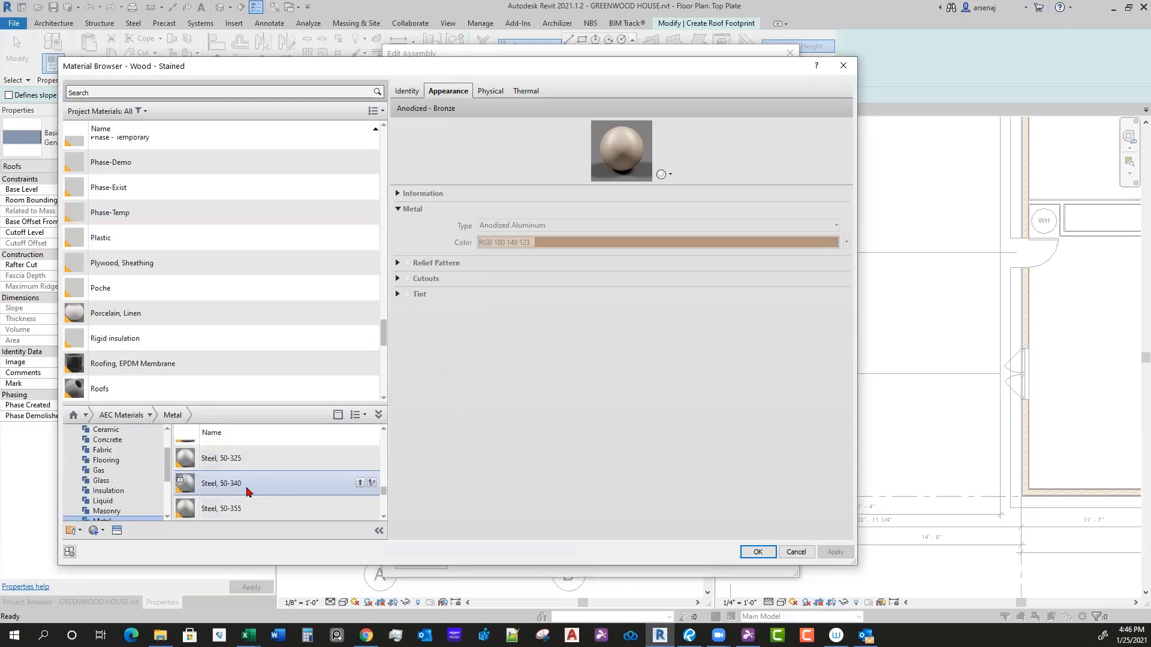
Step: Collapse the material libraries, create a new project material and name it Roofing - Corrugated Metal
left_click(378, 412)
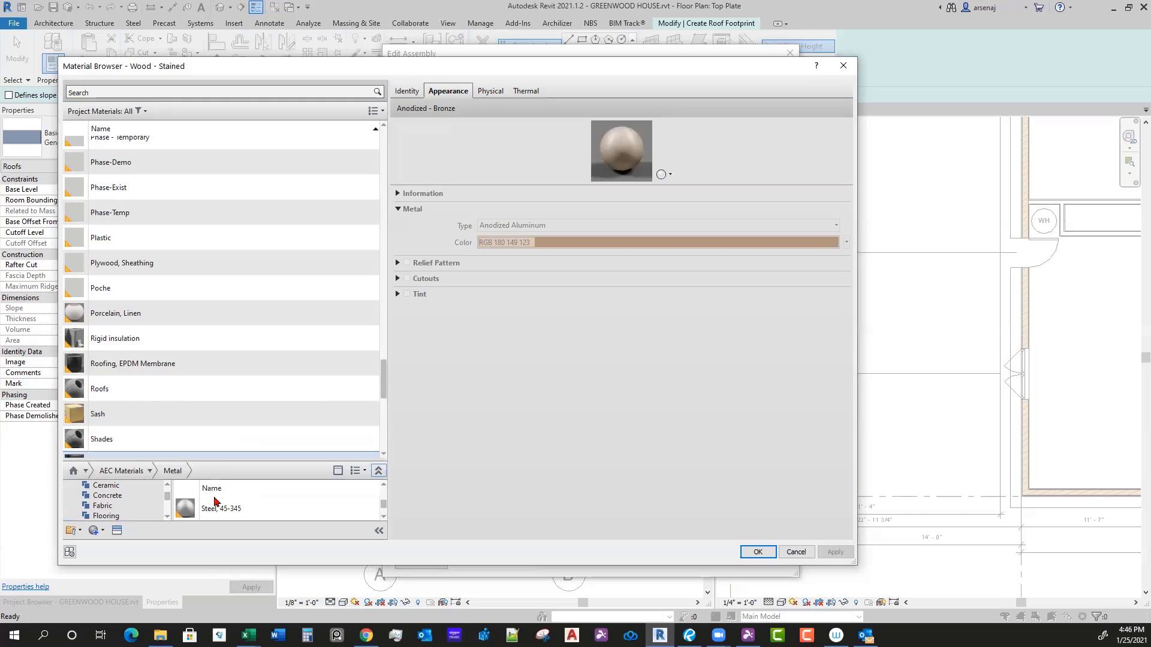
left_click(101, 530)
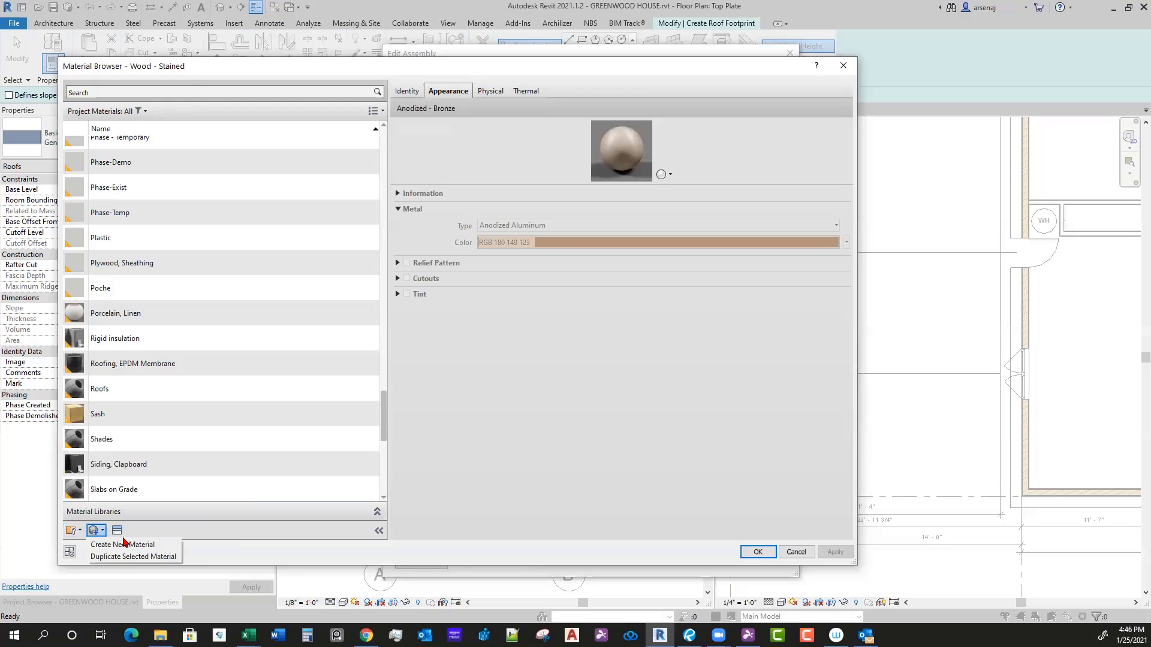
left_click(124, 545)
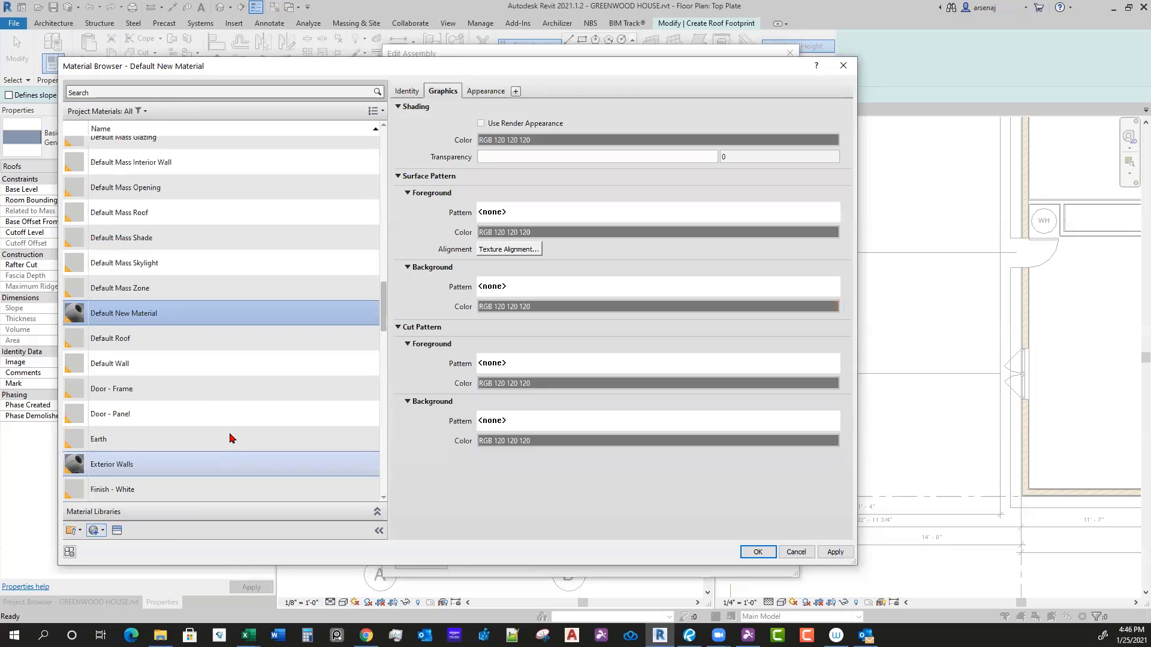
right_click(158, 320)
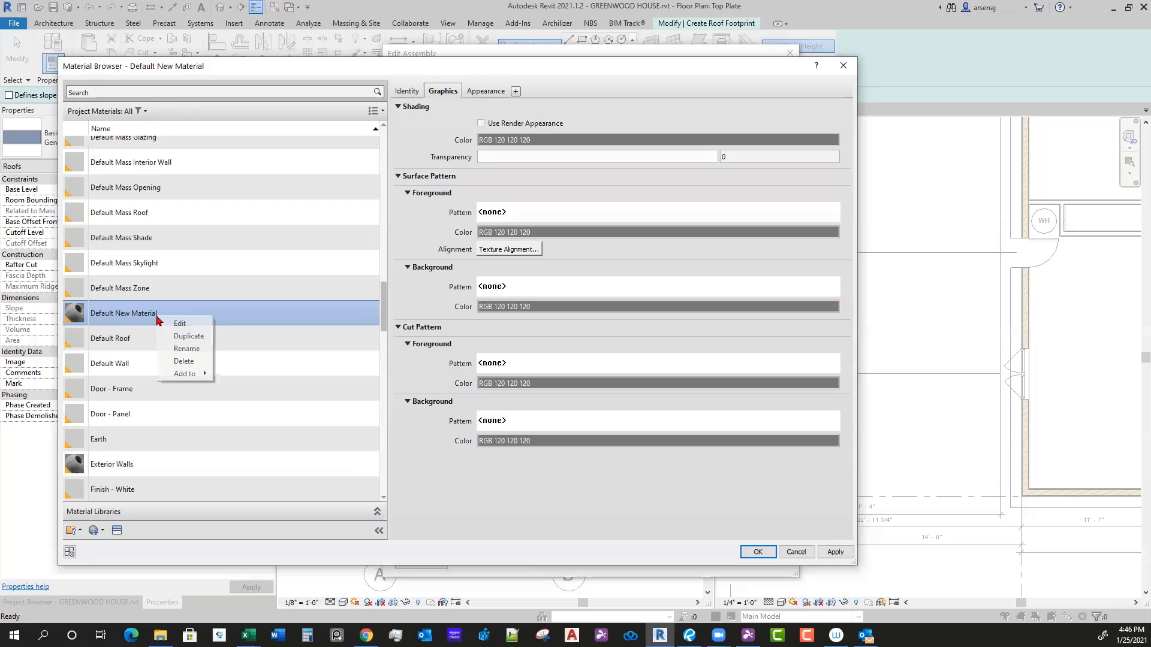
left_click(193, 352)
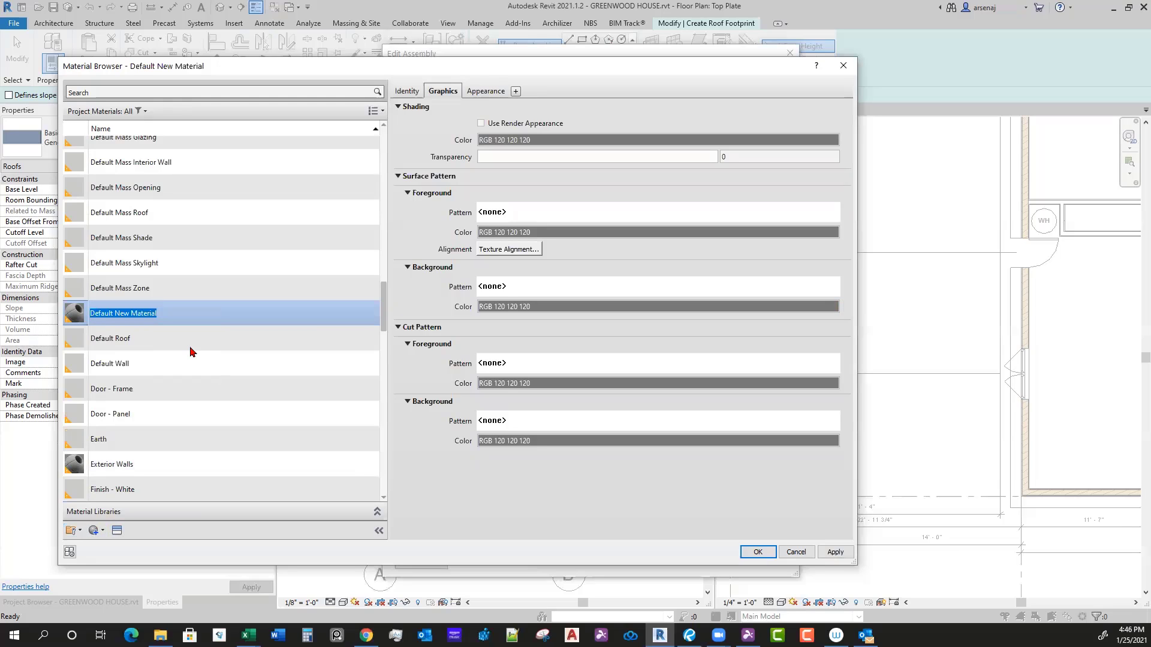
type("Roofing - Corrugated Metal")
key("Return")
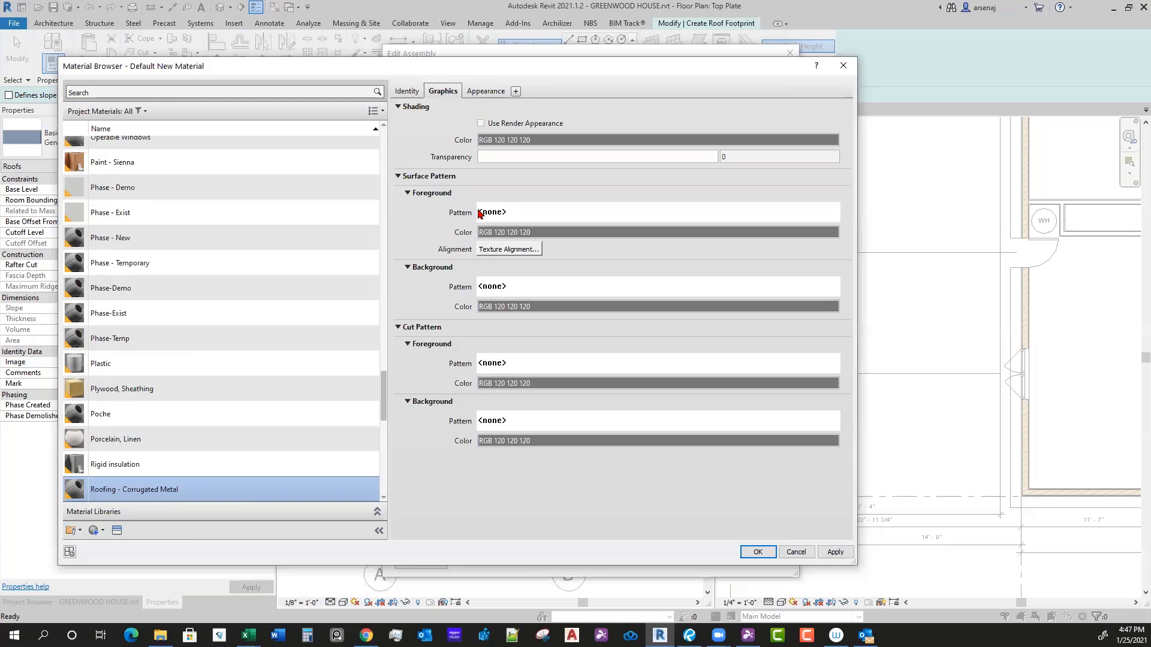
Step: Open the fill patterns for the new material's surface foreground and browse the Model patterns
left_click(542, 213)
left_click(354, 219)
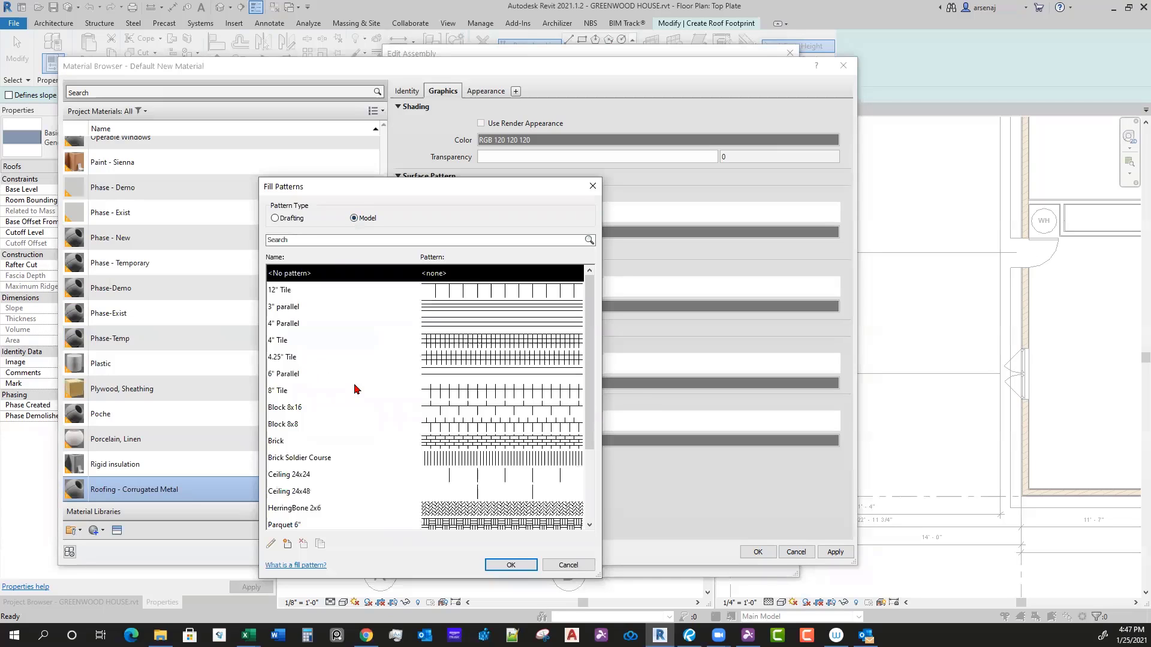
scroll(356, 389, "down", 2)
scroll(357, 393, "up", 1)
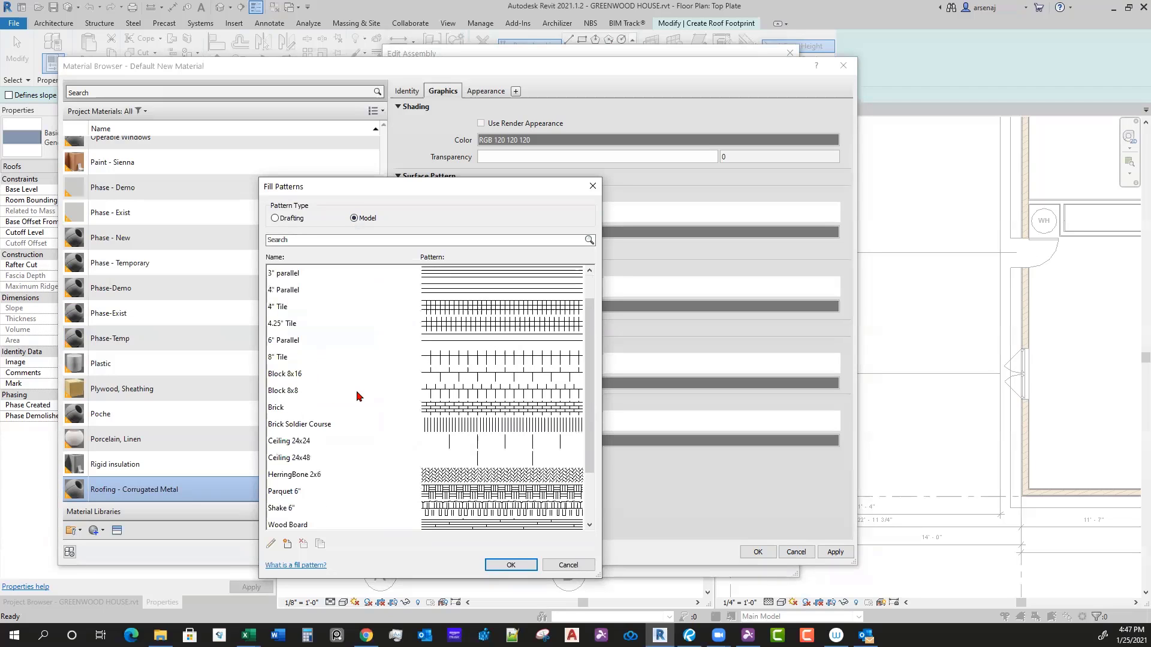
scroll(357, 402, "up", 1)
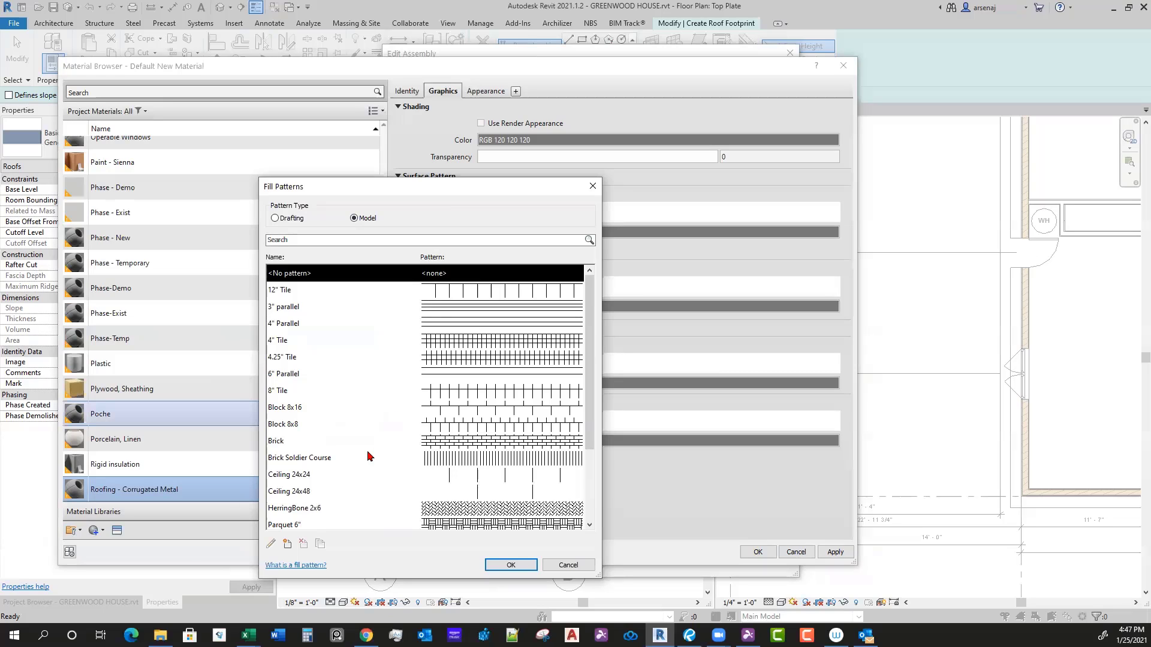
Step: Start a new model surface pattern and name it 2.5 Vertical Lines
left_click(288, 545)
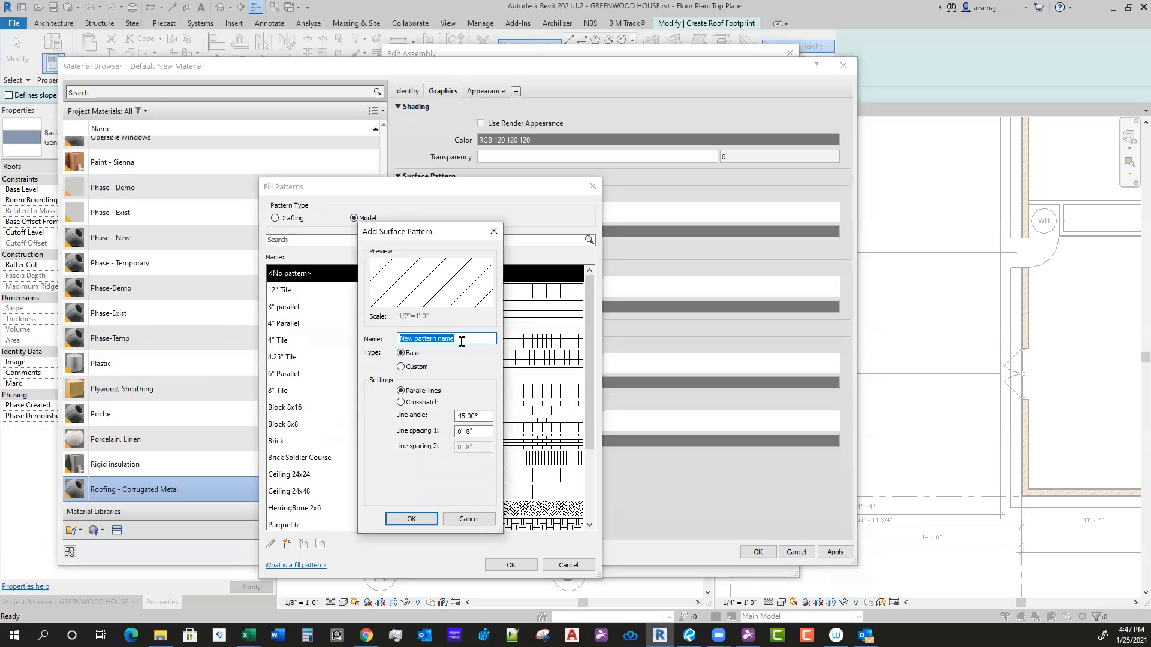
type("6\"")
key("BackSpace")
key("BackSpace")
key("BackSpace")
key("BackSpace")
key("BackSpace")
type("s")
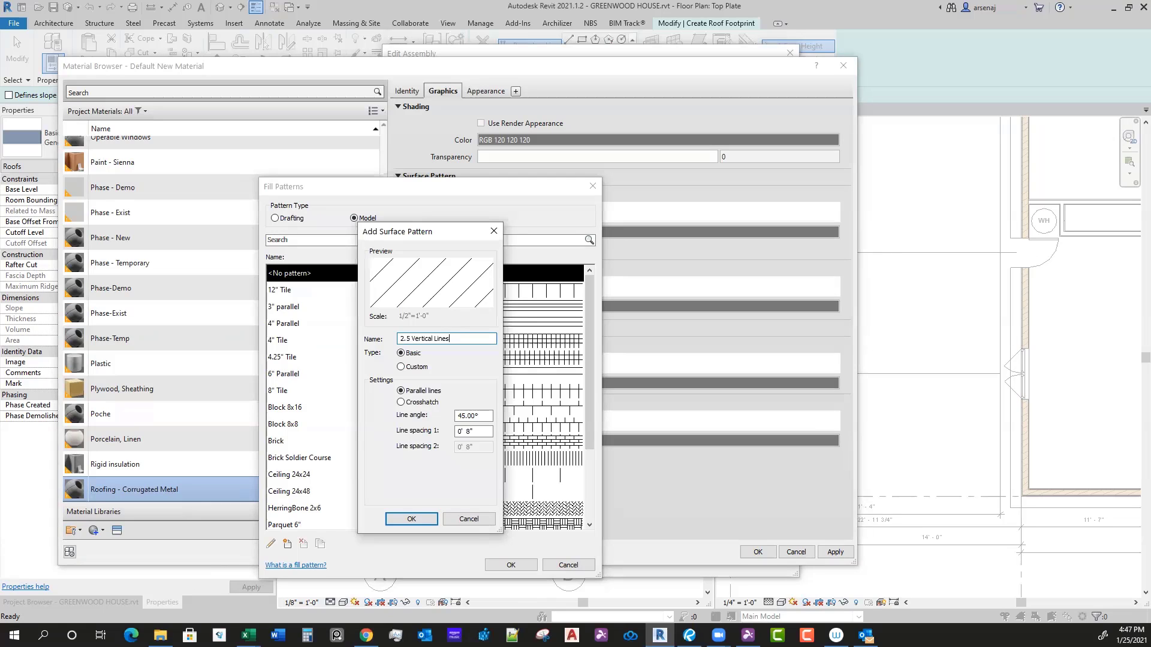
Step: Set the new pattern's line angle to 90° and its first line spacing to 2.5"
key("Tab")
double_click(464, 414)
type("90")
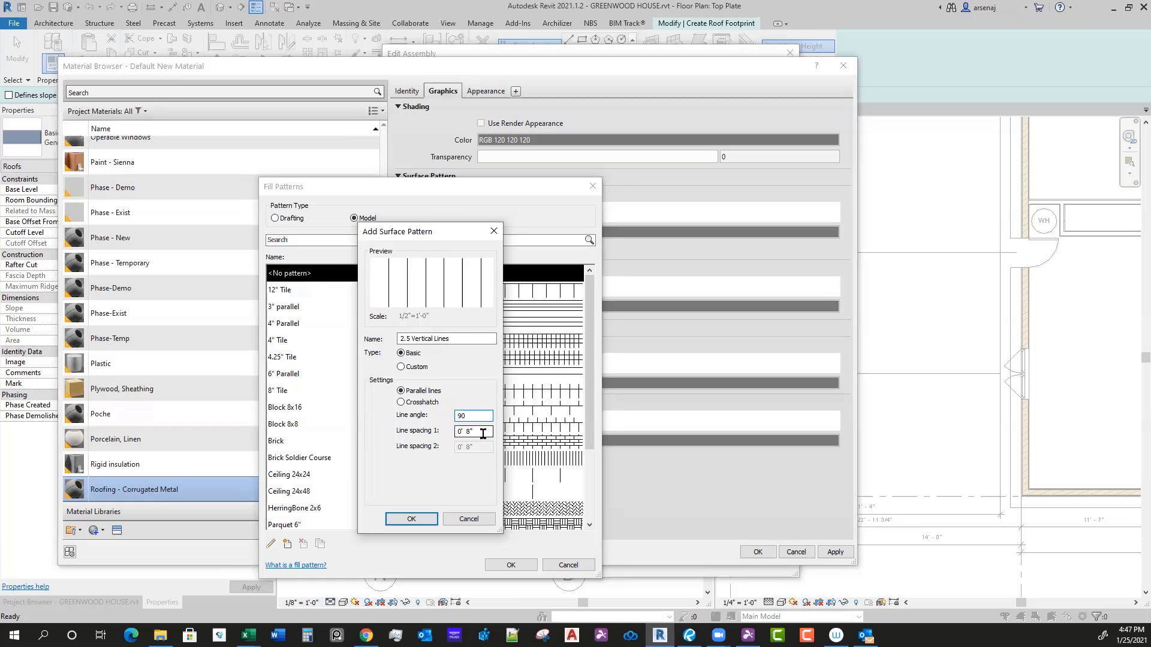
key("Tab")
type("2.5")
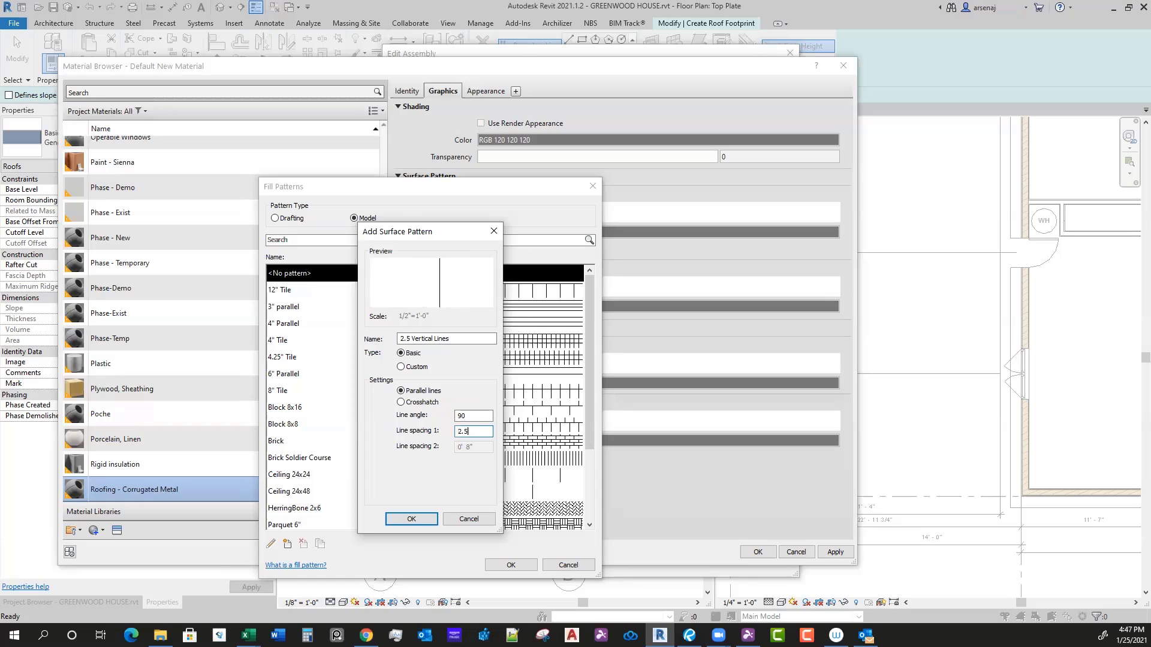
type("\"")
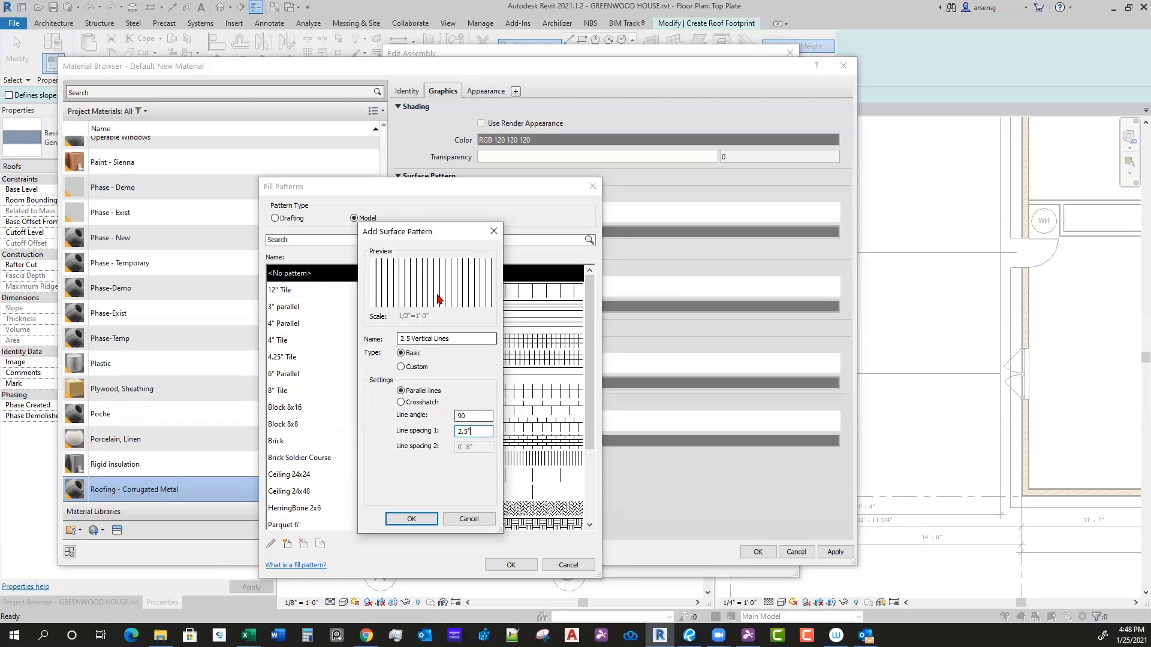
Step: Apply the 2.5 Vertical Lines pattern as the surface foreground and assign the Roofing - Corrugated Metal material to the roof's finish layer
left_click(411, 519)
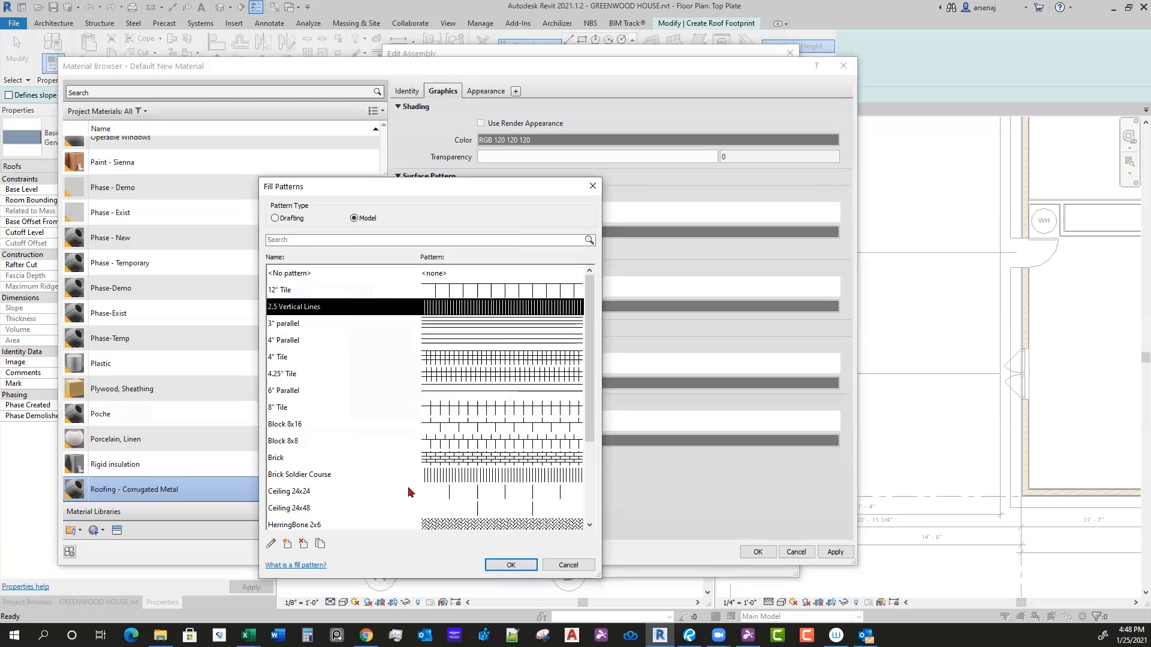
left_click(495, 566)
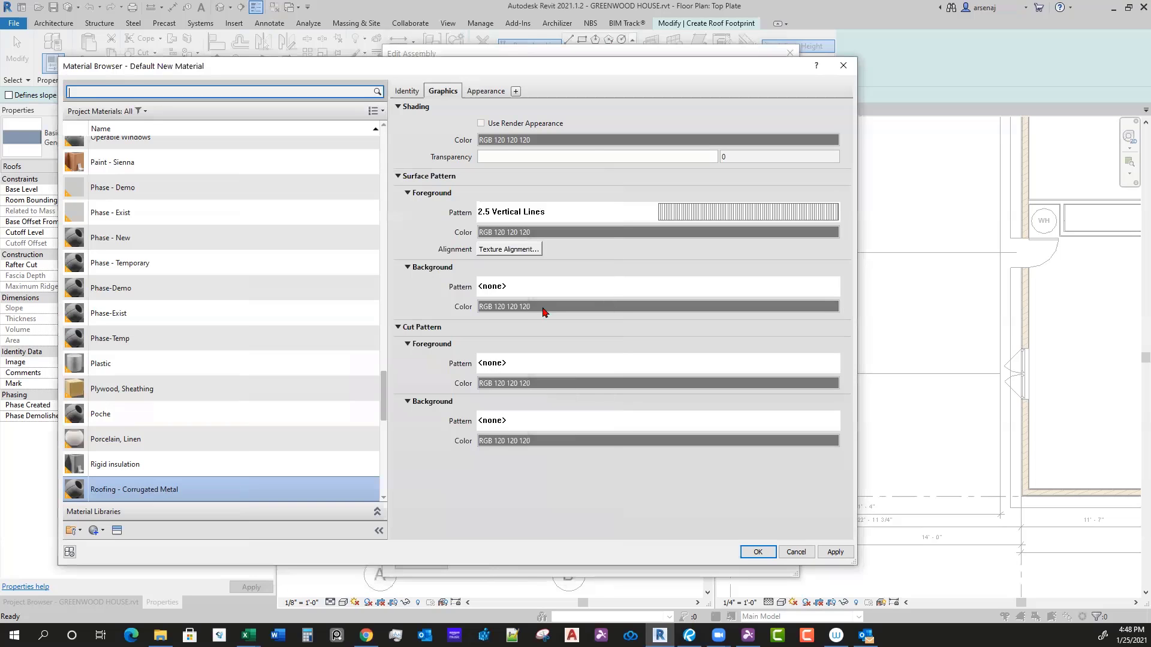
left_click(746, 552)
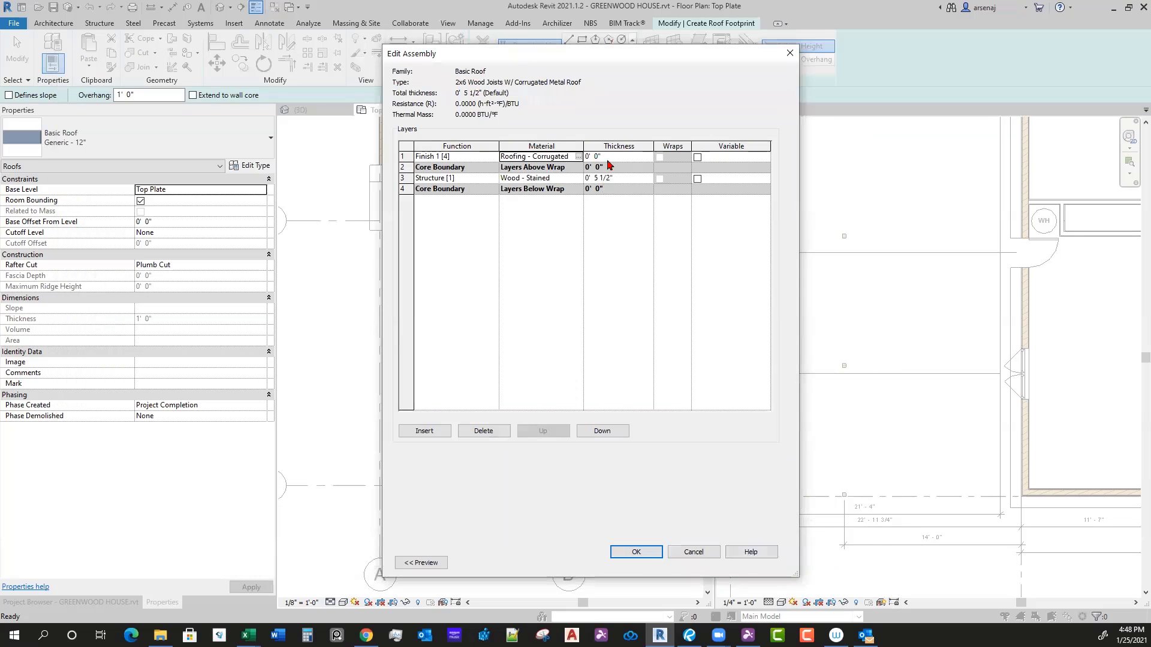
Step: Set the Finish 1 layer's thickness to 1" and accept the edited assembly and roof type
key("Tab")
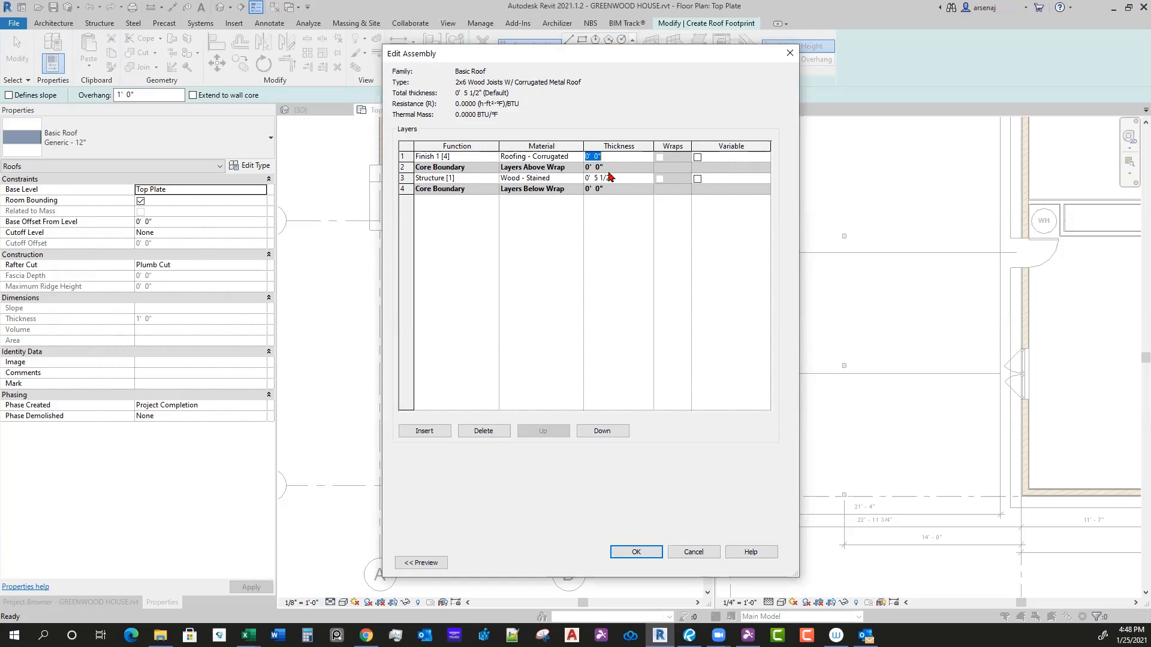
type("1\"")
key("Tab")
left_click(636, 552)
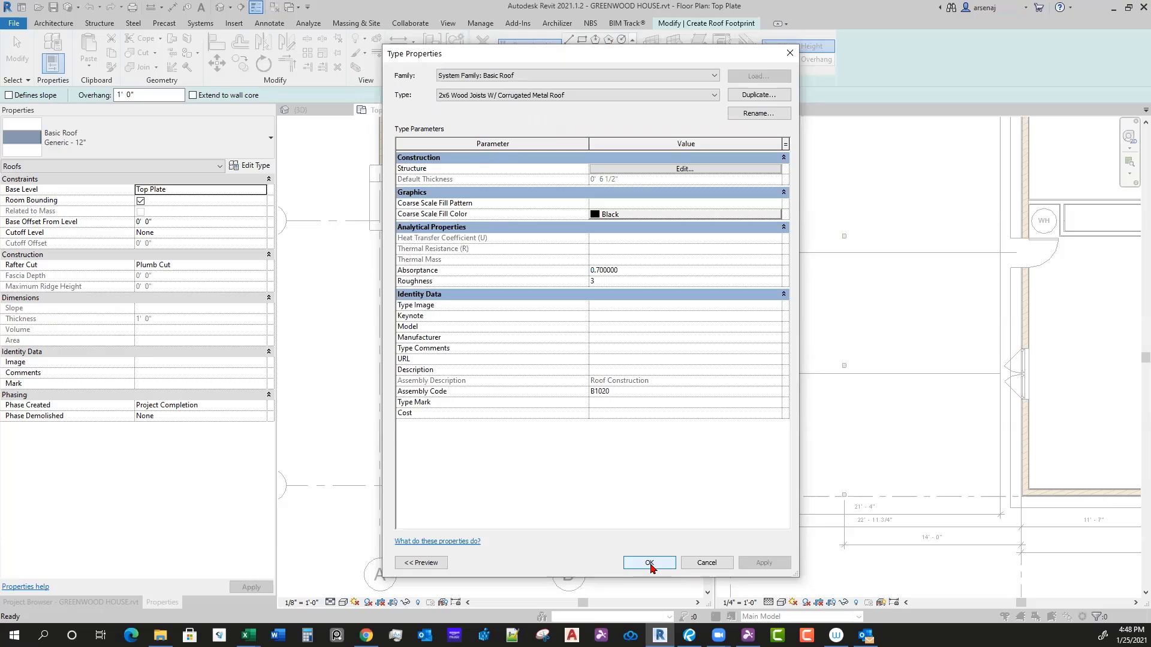
left_click(649, 563)
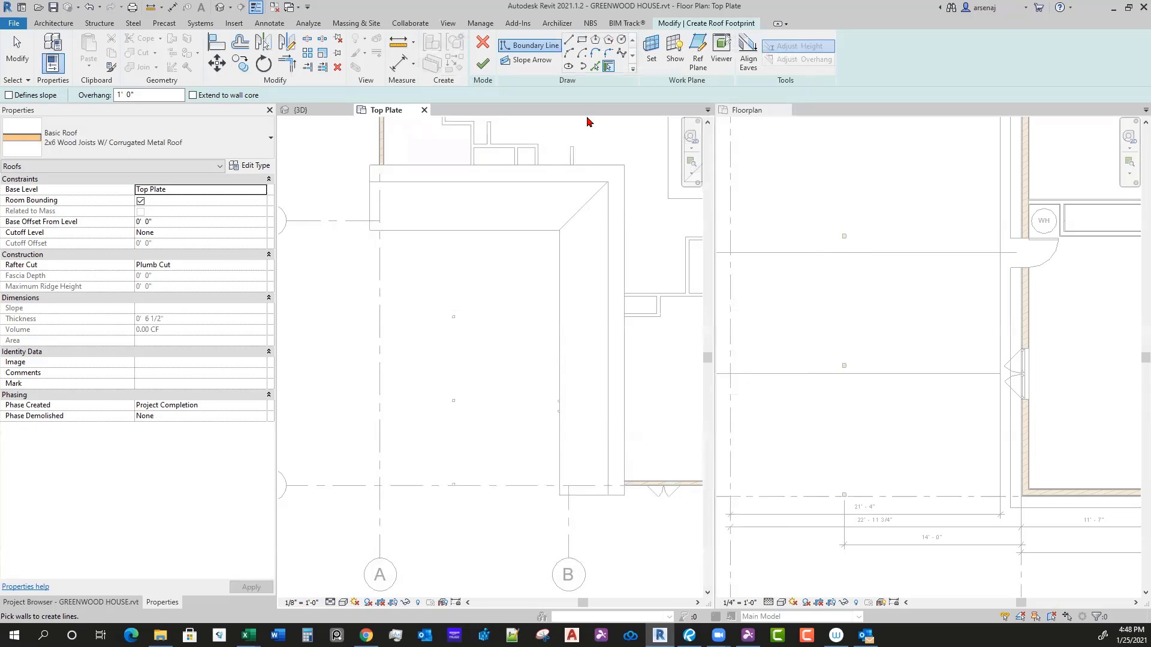
Step: Sketch a rectangular roof boundary about 2'-3 1/2" by 22'-9" around the row of 4x4 posts, using a 1'-0" offset
left_click(582, 42)
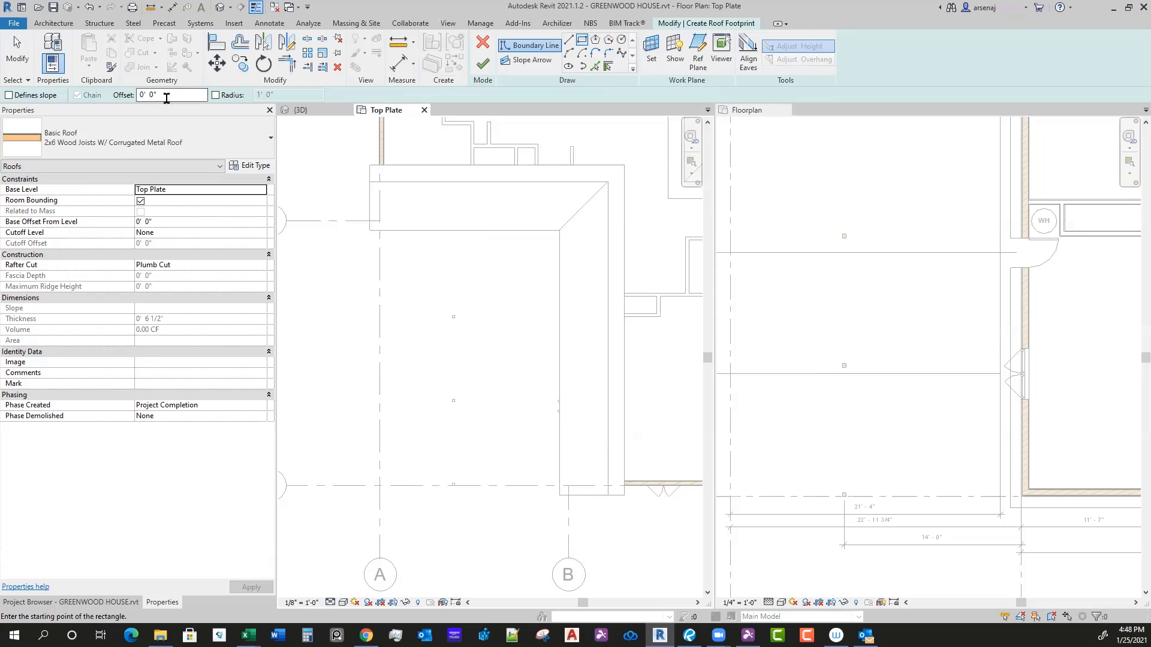
left_click(140, 95)
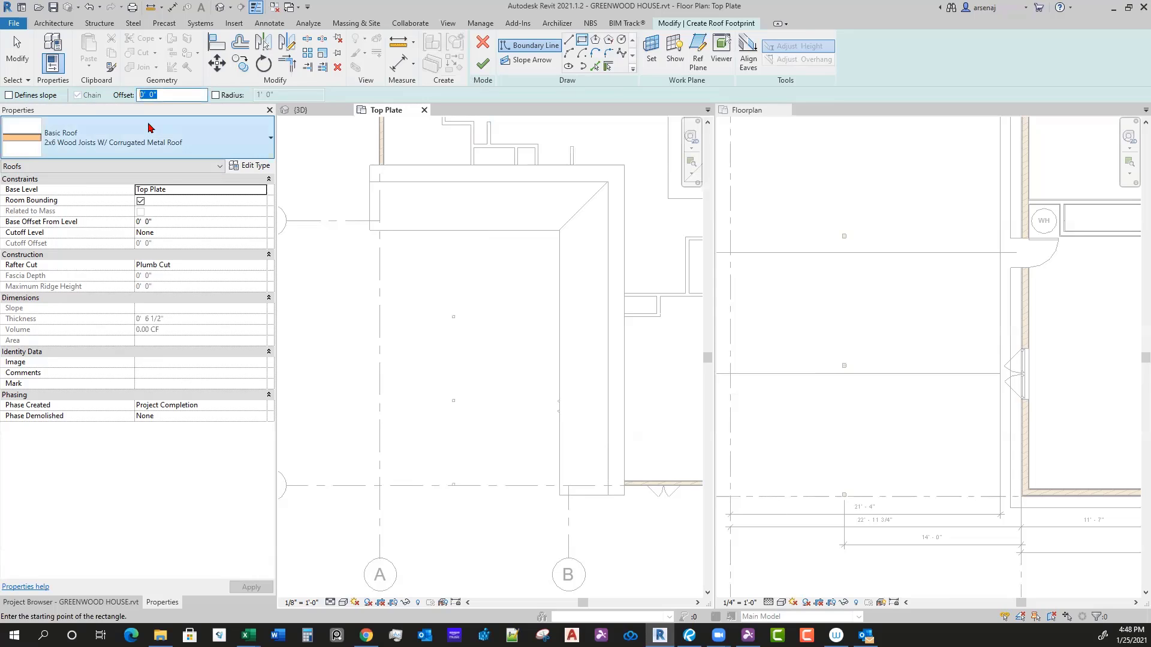
type("1")
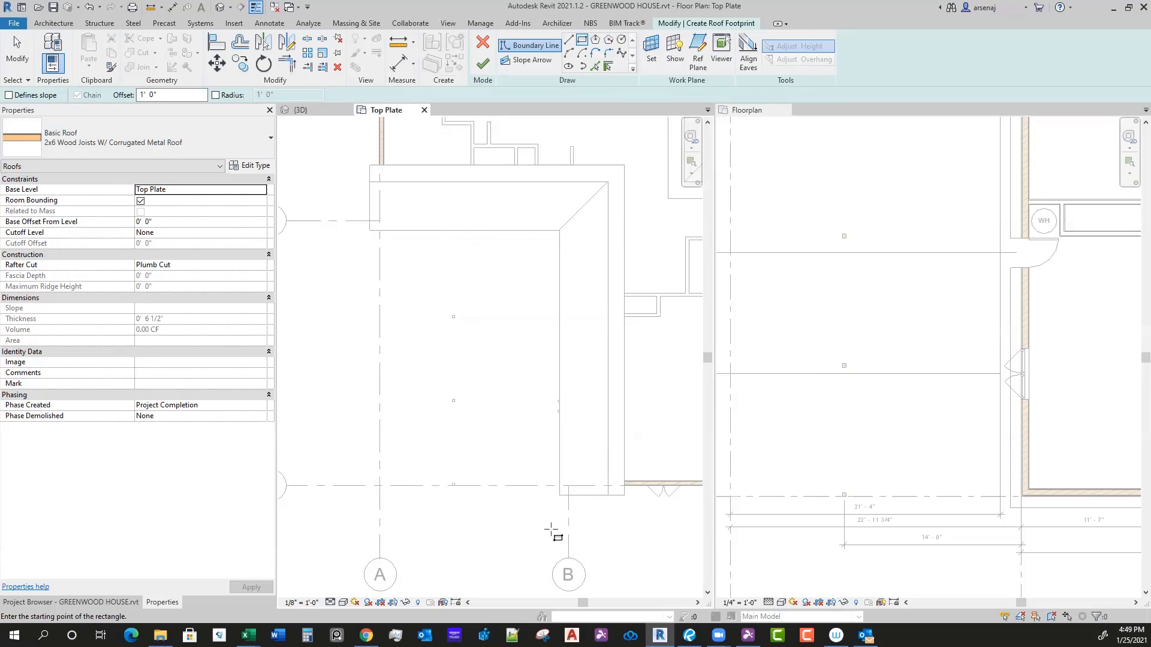
scroll(570, 523, "up", 1)
scroll(644, 489, "up", 1)
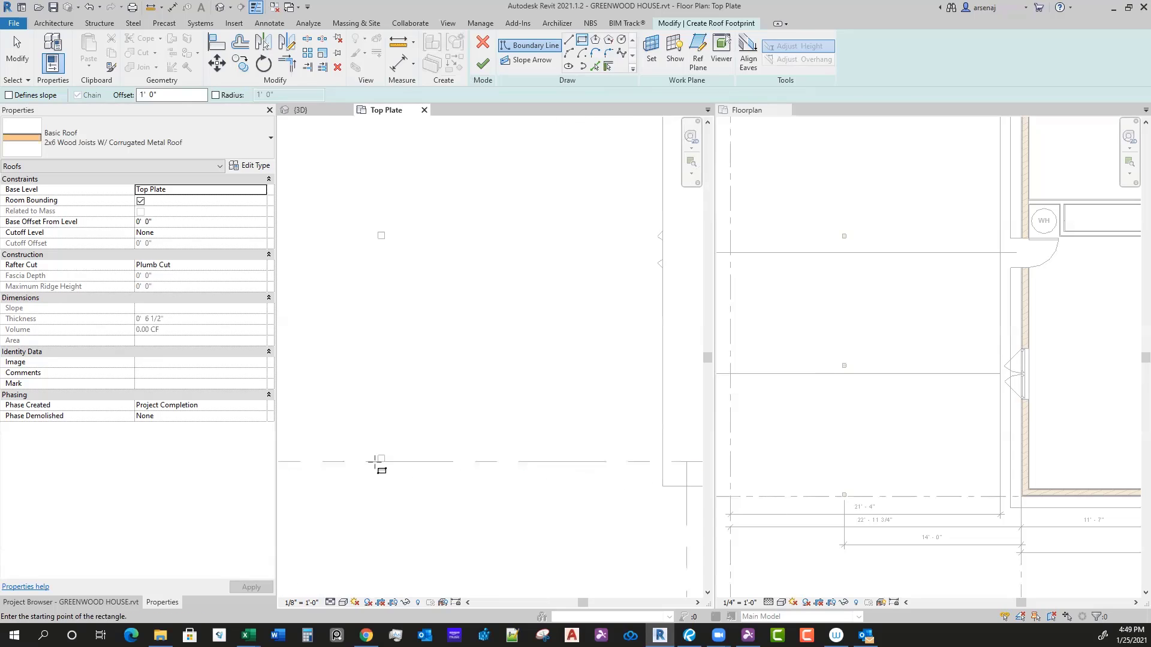
scroll(380, 465, "up", 2)
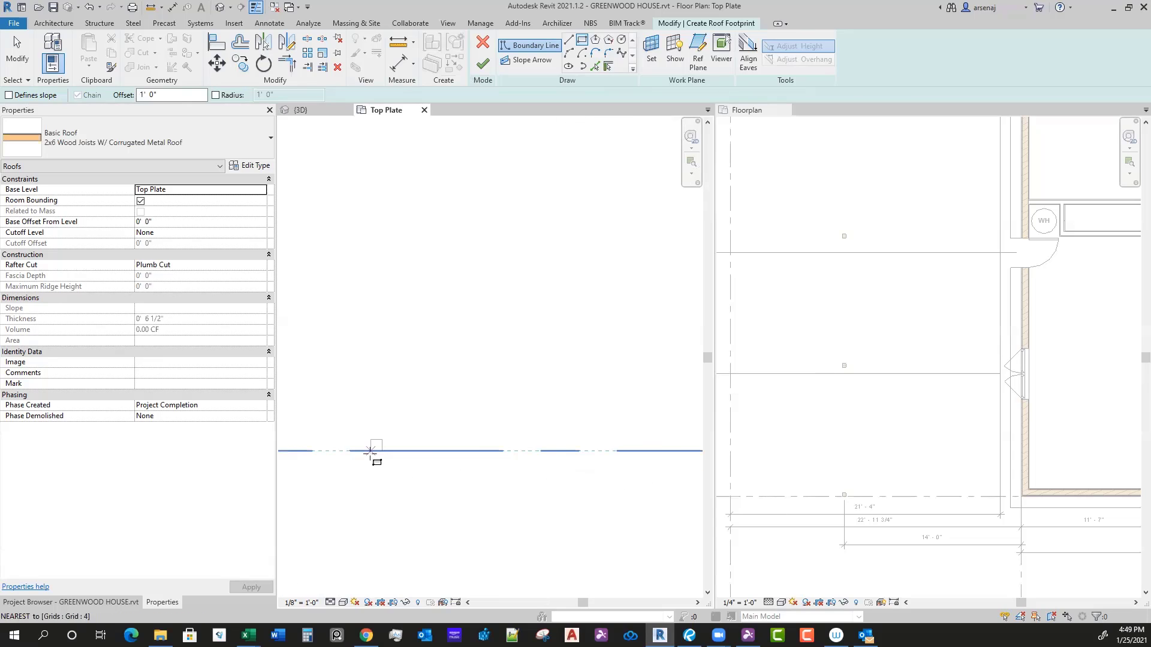
left_click(375, 451)
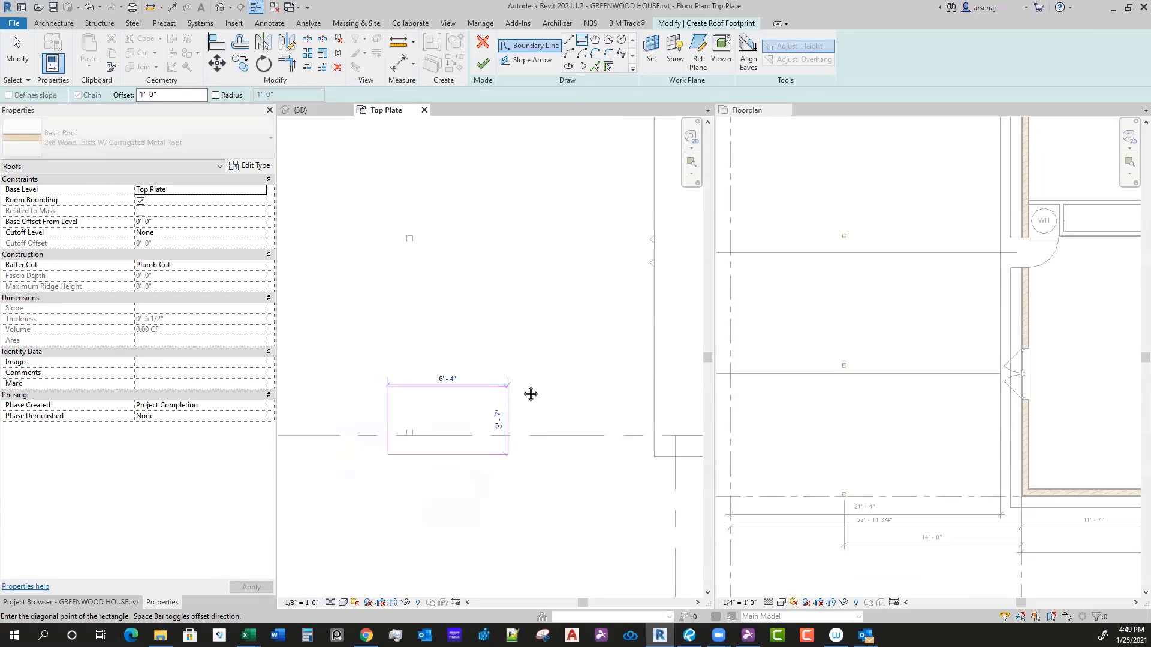
scroll(489, 443, "down", 2)
scroll(564, 348, "down", 1)
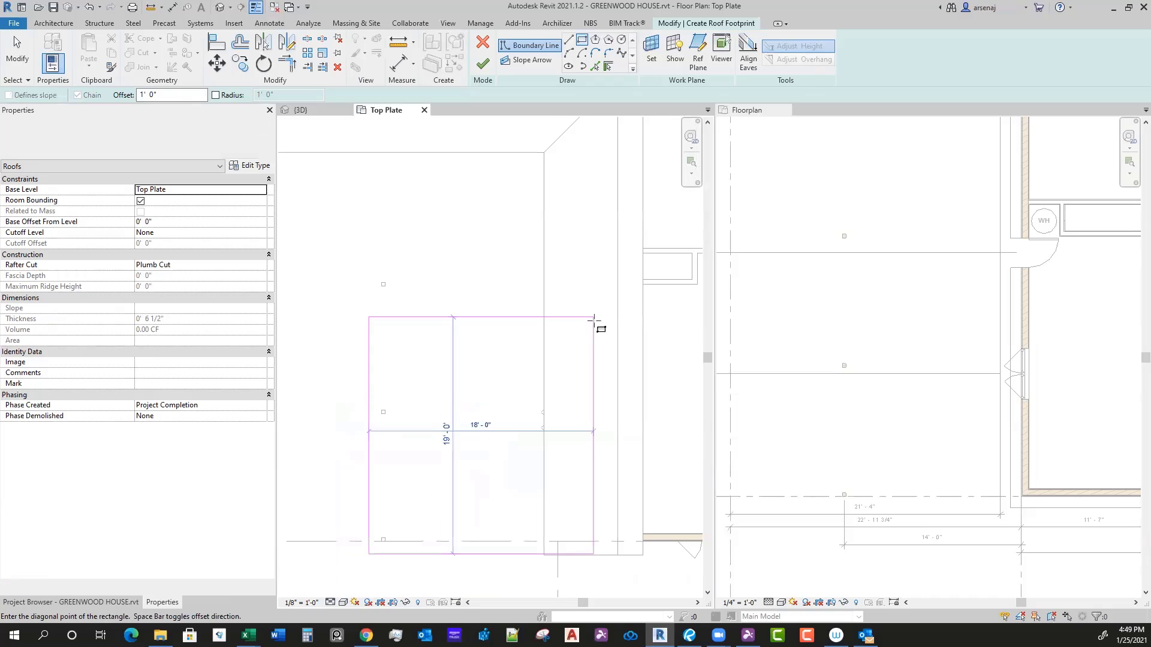
scroll(599, 372, "down", 2)
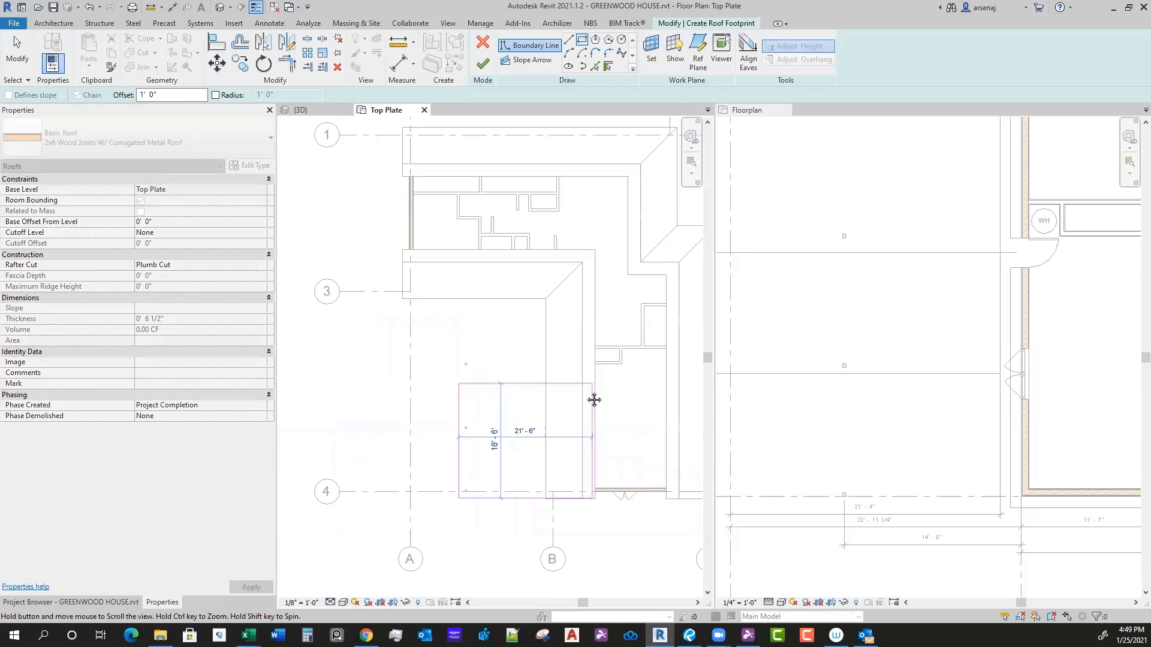
scroll(588, 358, "up", 1)
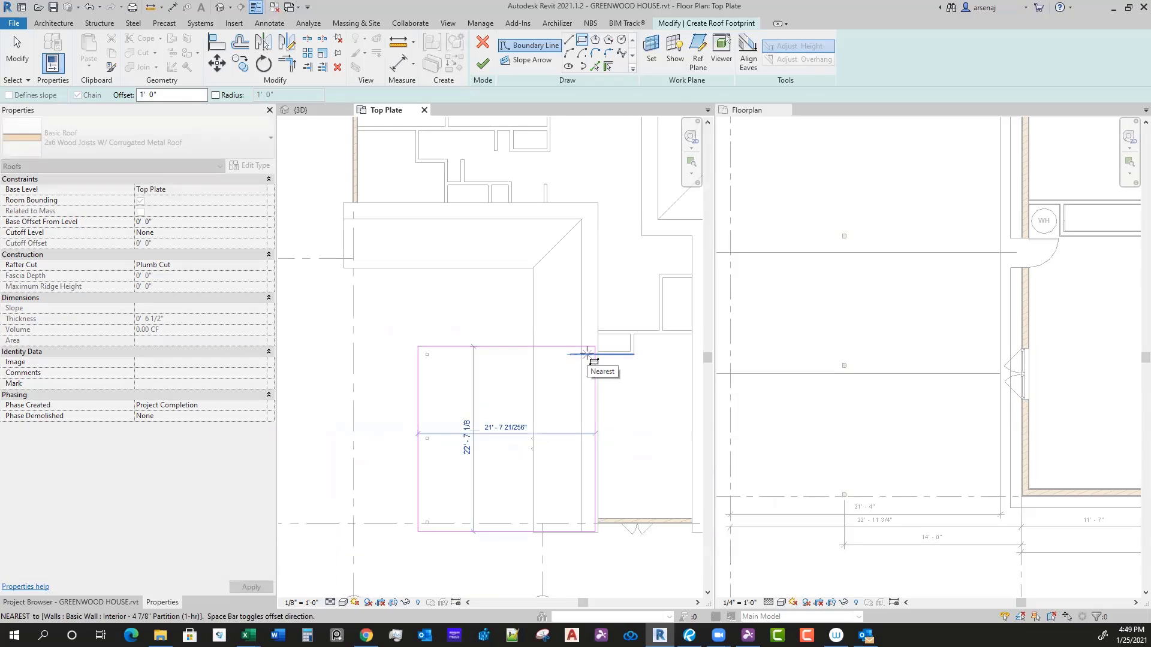
scroll(428, 356, "up", 2)
scroll(427, 355, "up", 1)
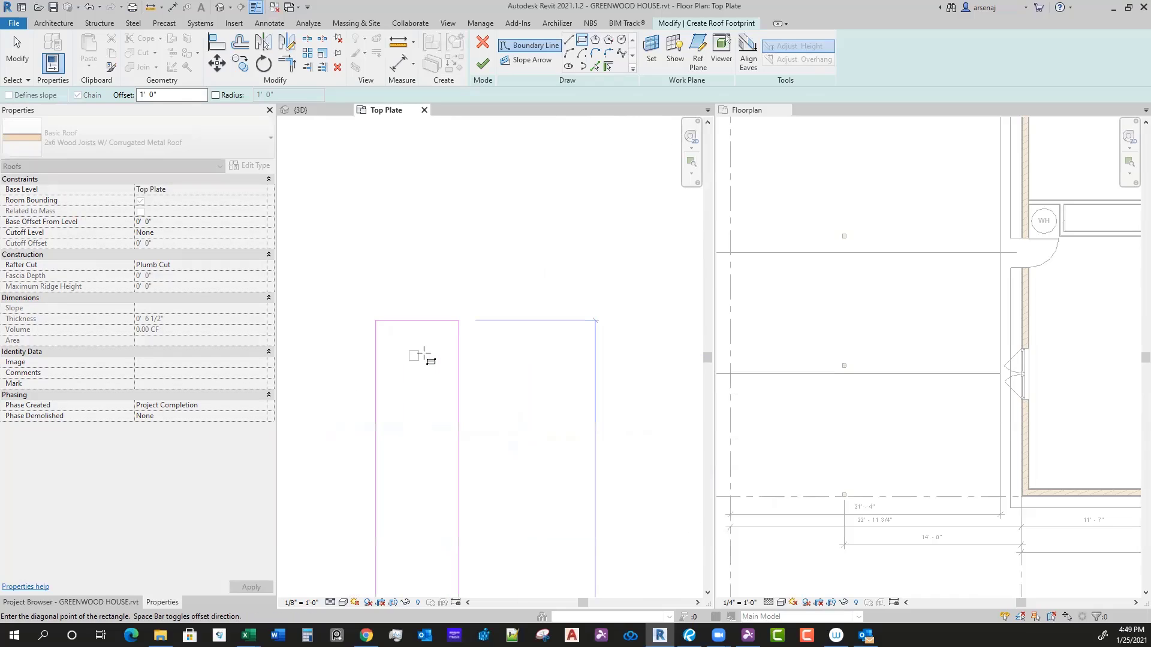
scroll(420, 352, "up", 1)
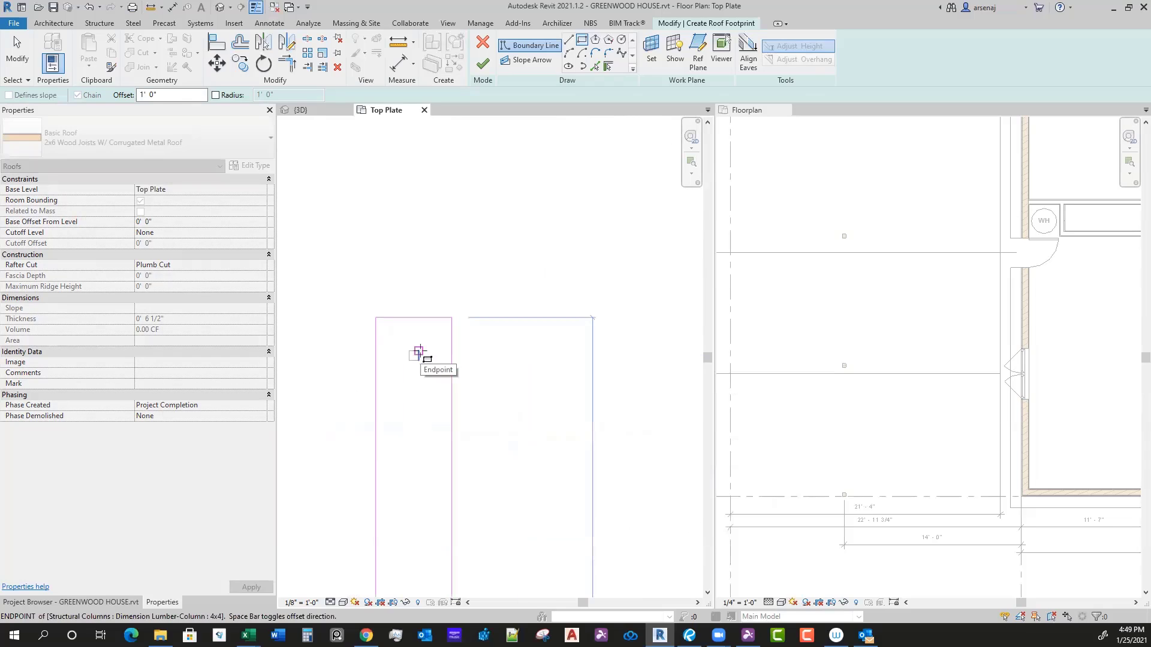
left_click(419, 352)
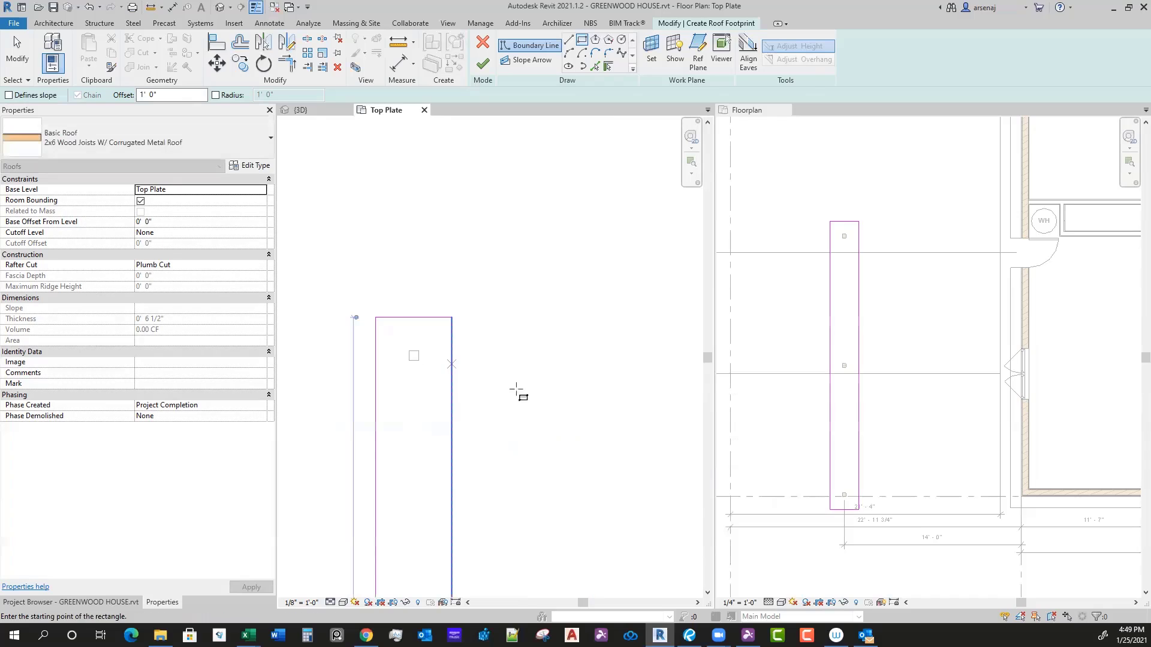
scroll(528, 420, "down", 2)
scroll(533, 335, "down", 1)
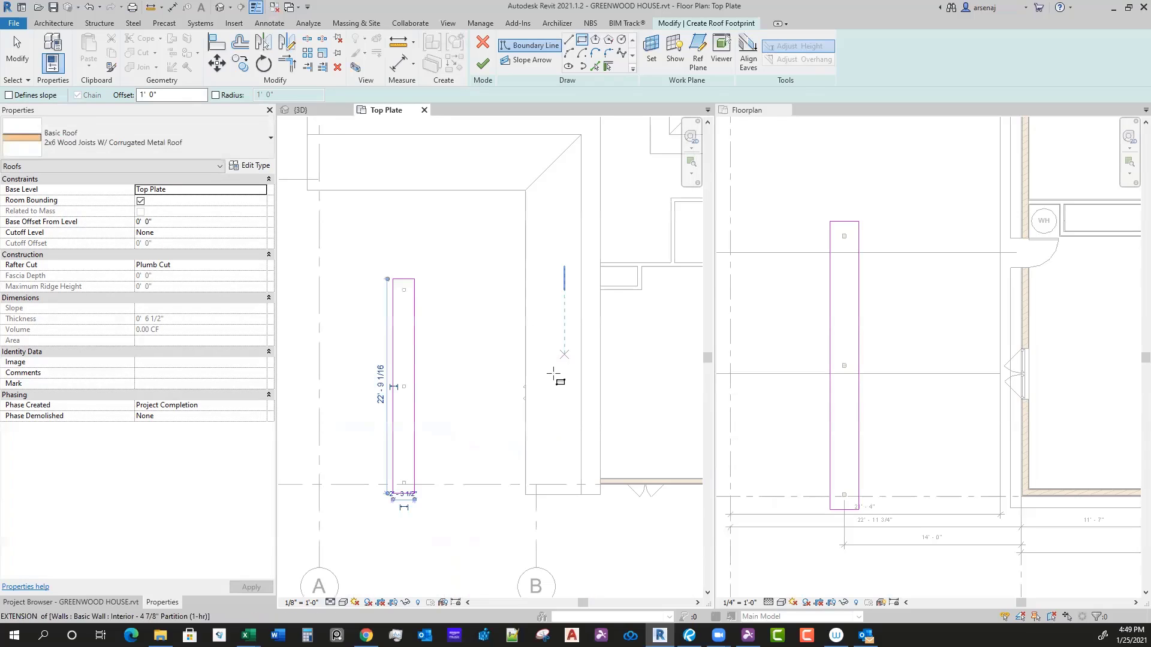
key("Escape")
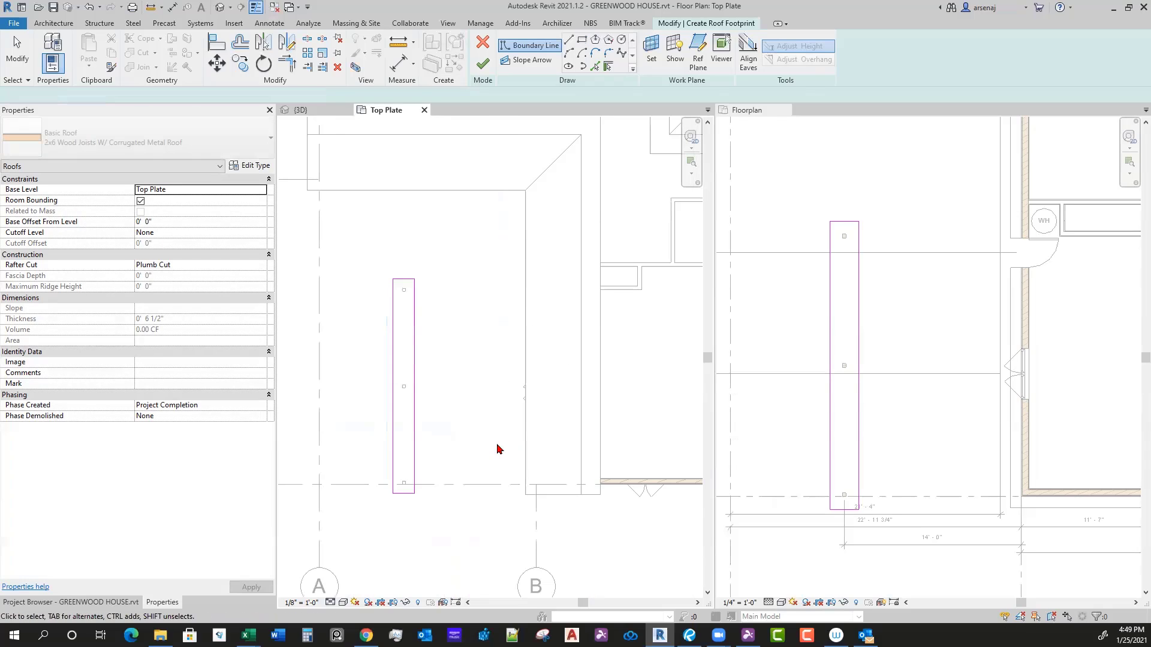
key("Escape")
Step: Align the boundary's long edge nearest the house to grid line B
key("a")
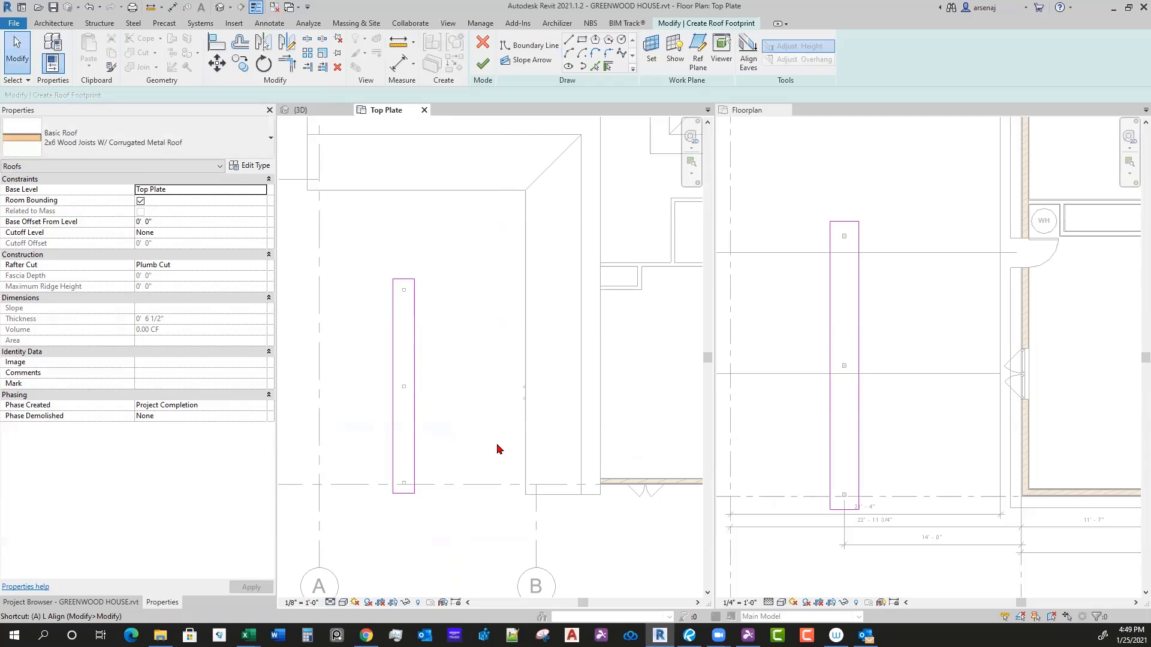
left_click(215, 46)
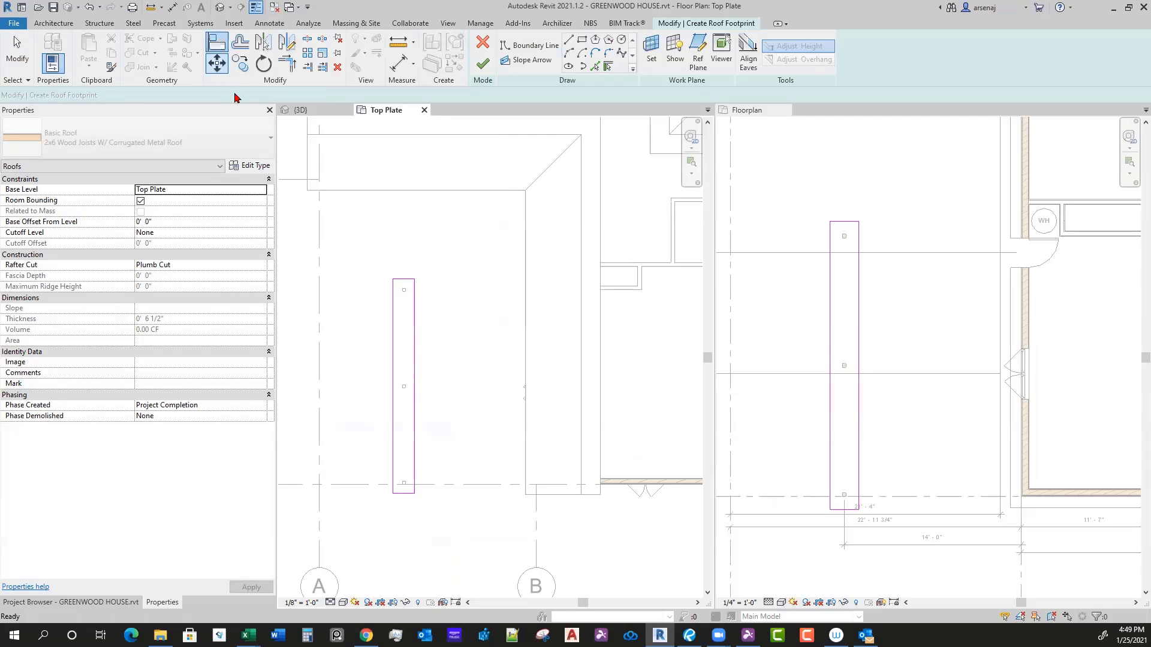
left_click(534, 513)
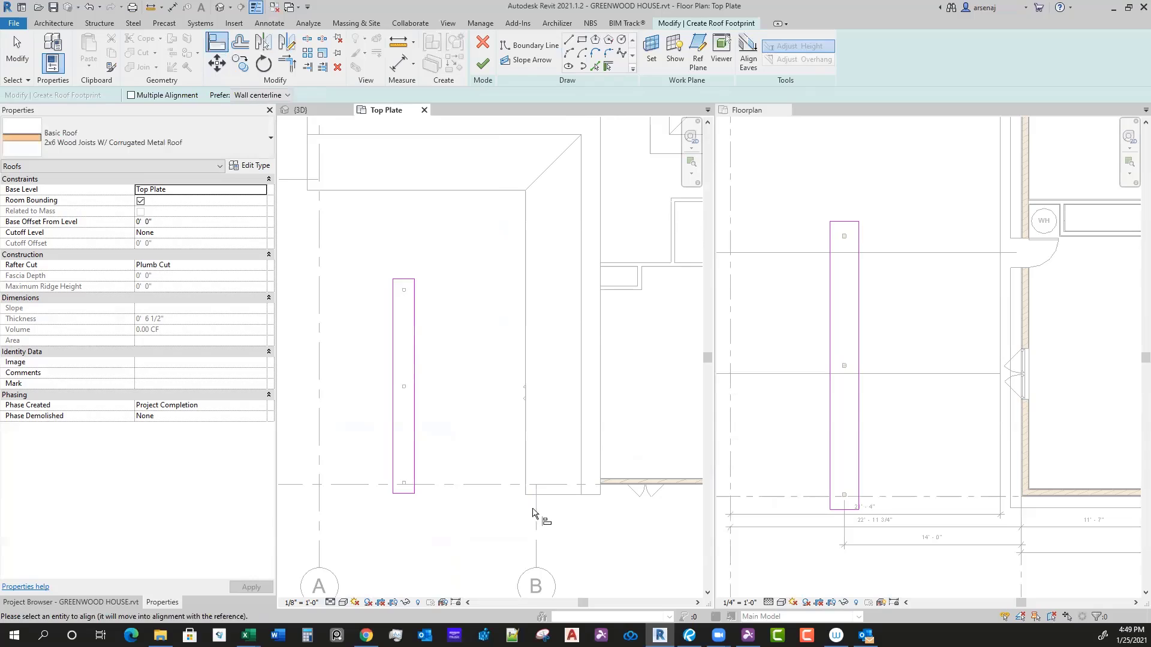
left_click(415, 358)
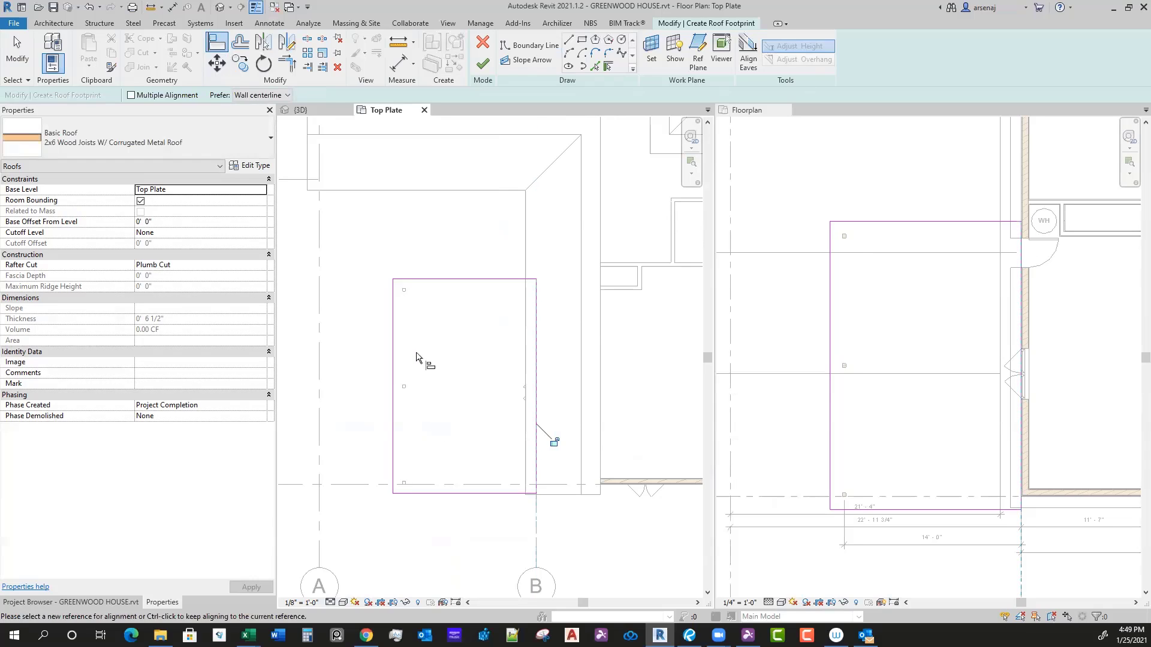
Step: Align the boundary's short edge near grid 4 with the end edge of the existing Generic - 12" roof
scroll(501, 514, "up", 1)
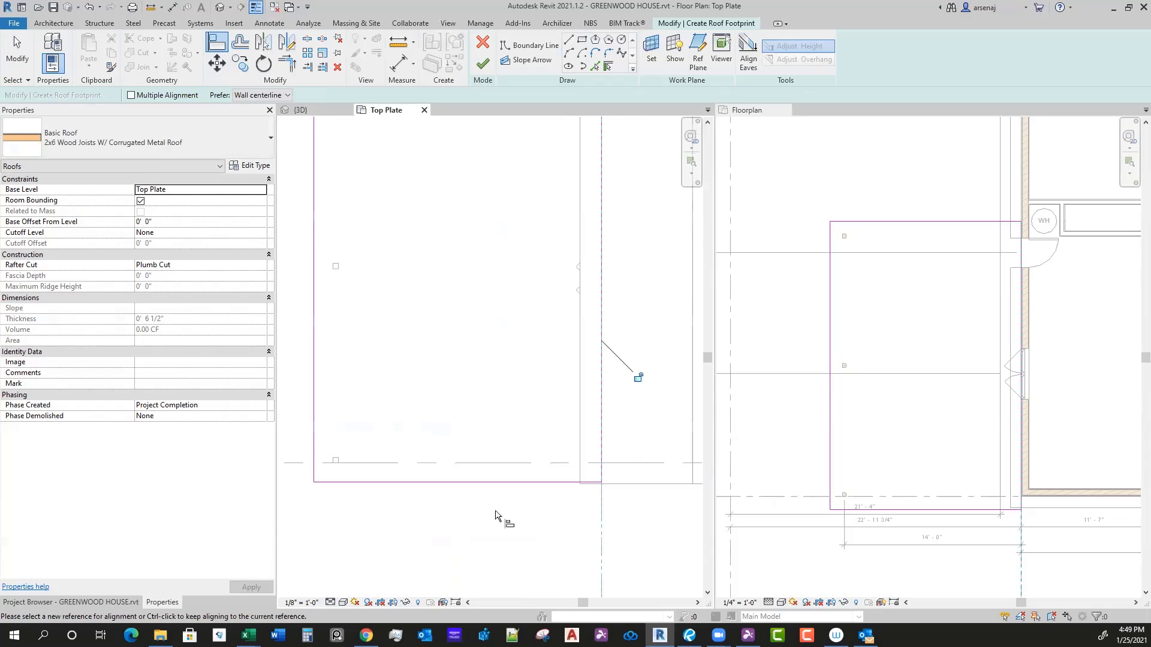
scroll(501, 507, "up", 1)
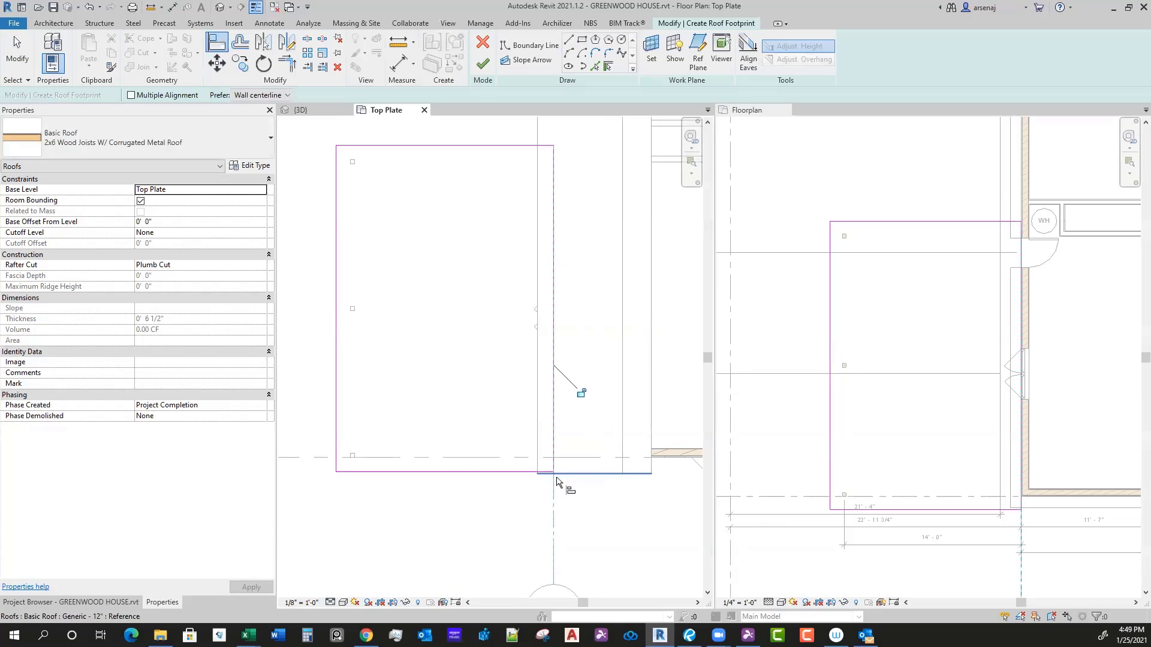
left_click(601, 474)
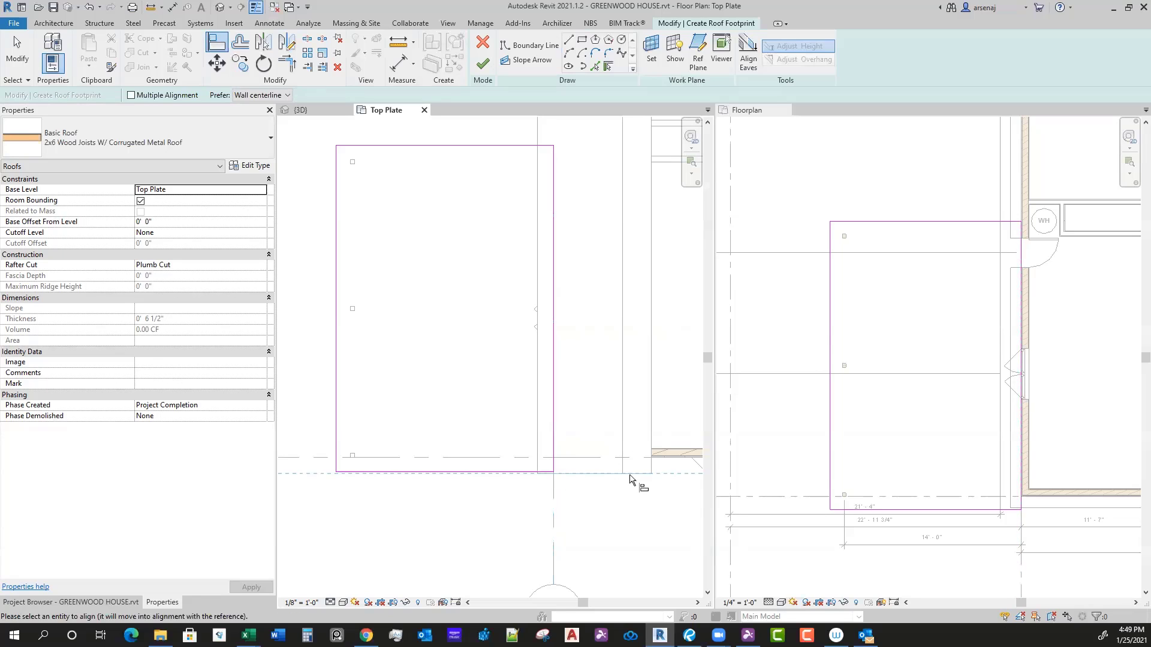
left_click(446, 473)
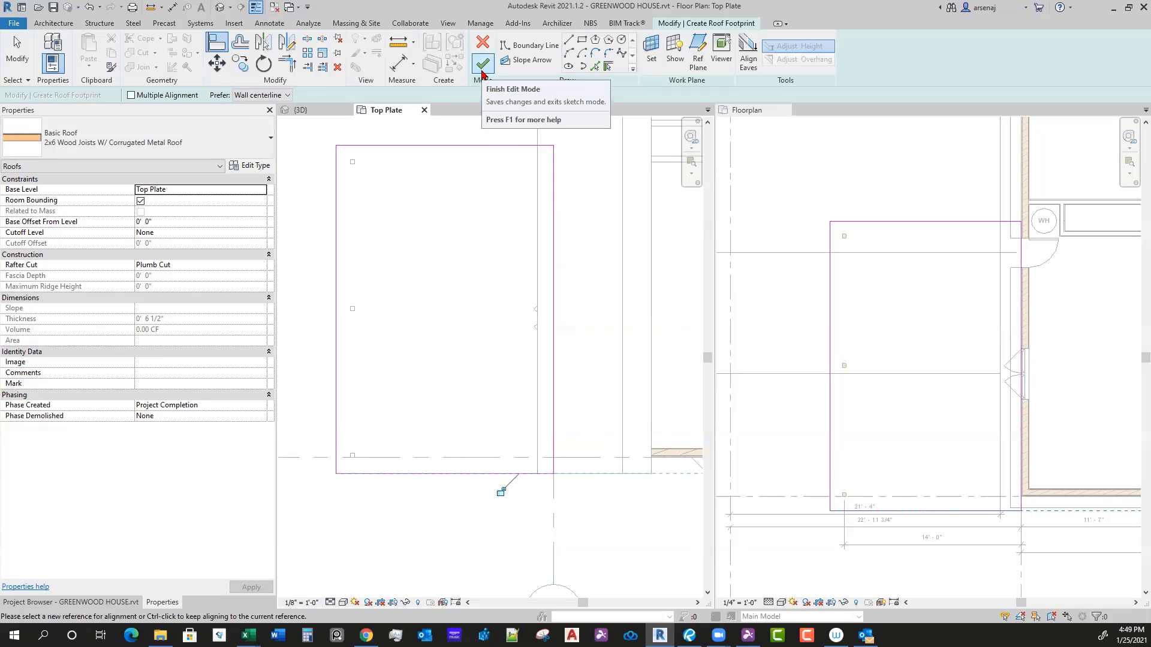
scroll(470, 282, "down", 1)
key("Escape")
scroll(469, 321, "down", 2)
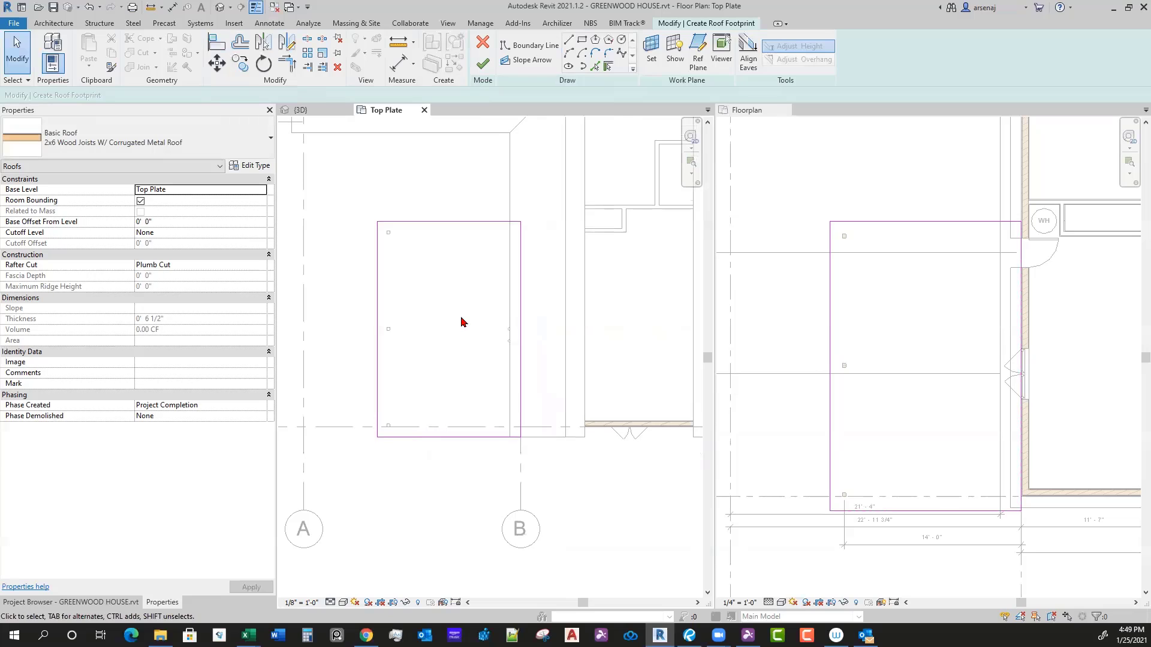
Step: Make the boundary's outer long edge along the posts slope-defining and set its slope to 5°
left_click(378, 290)
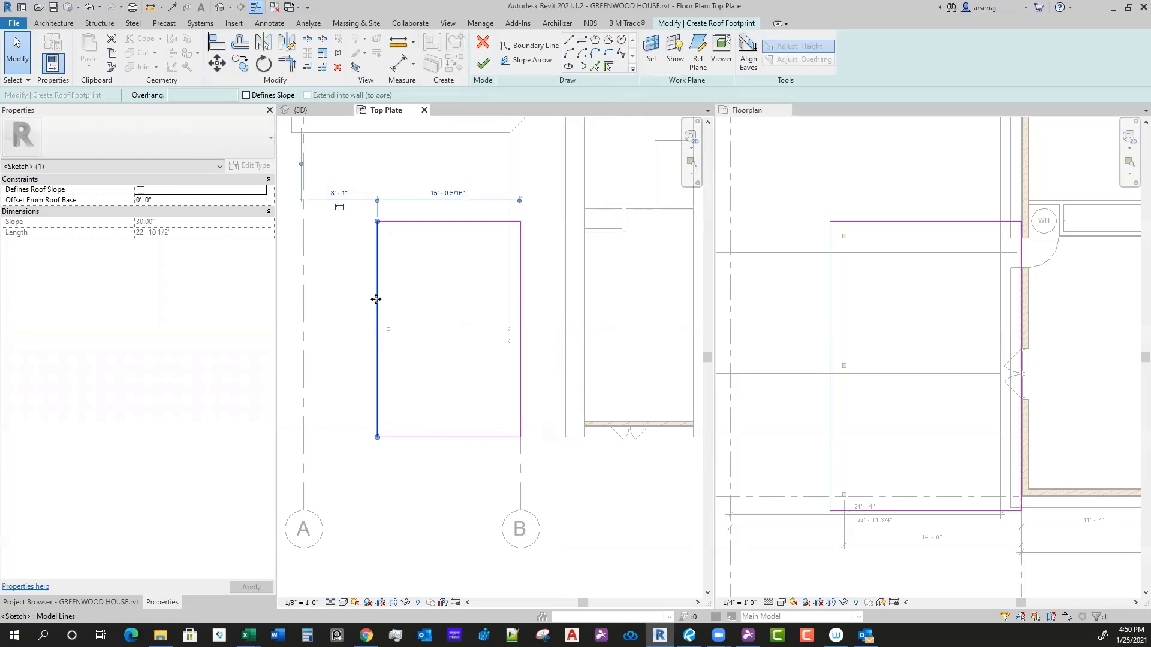
left_click(140, 189)
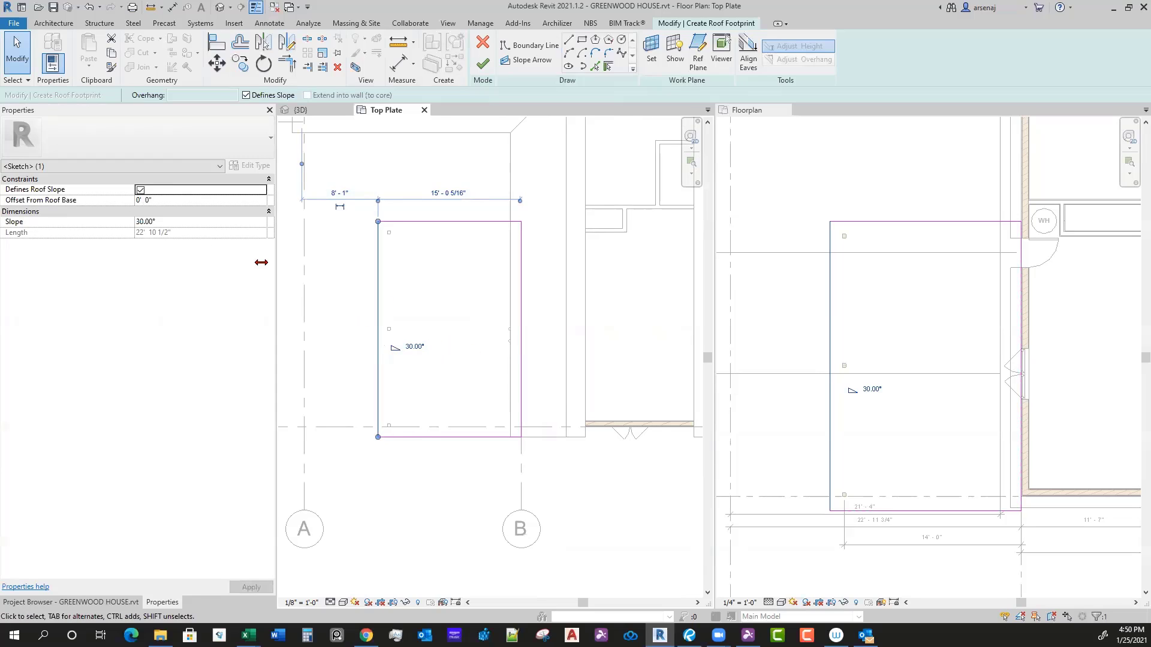
left_click(193, 222)
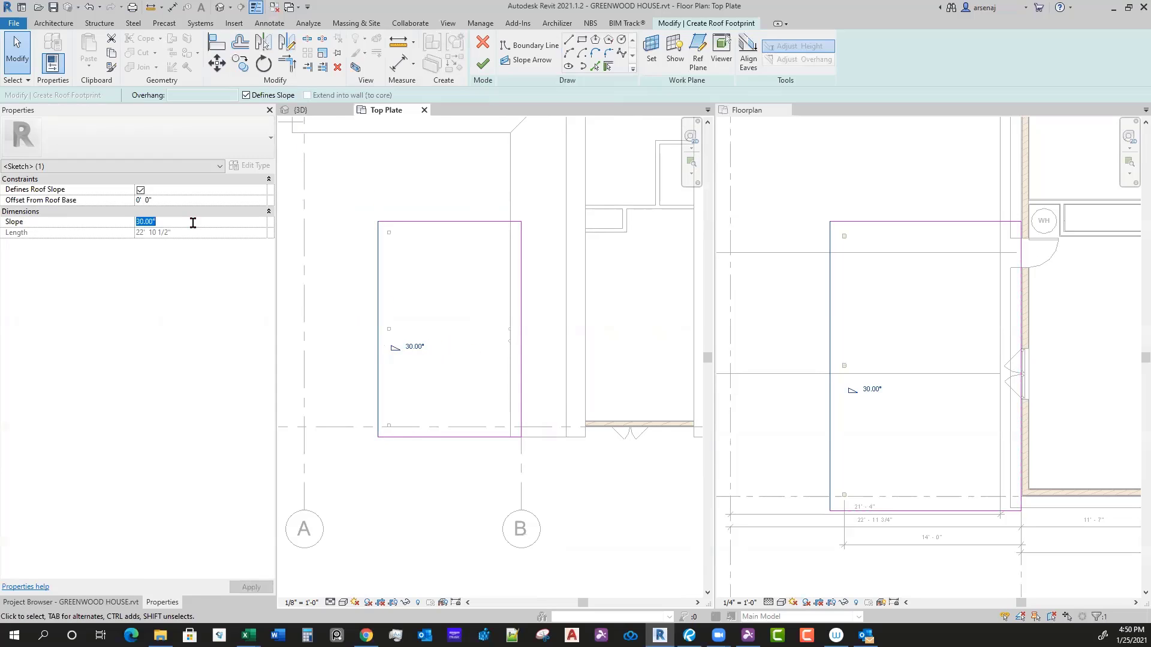
type("15")
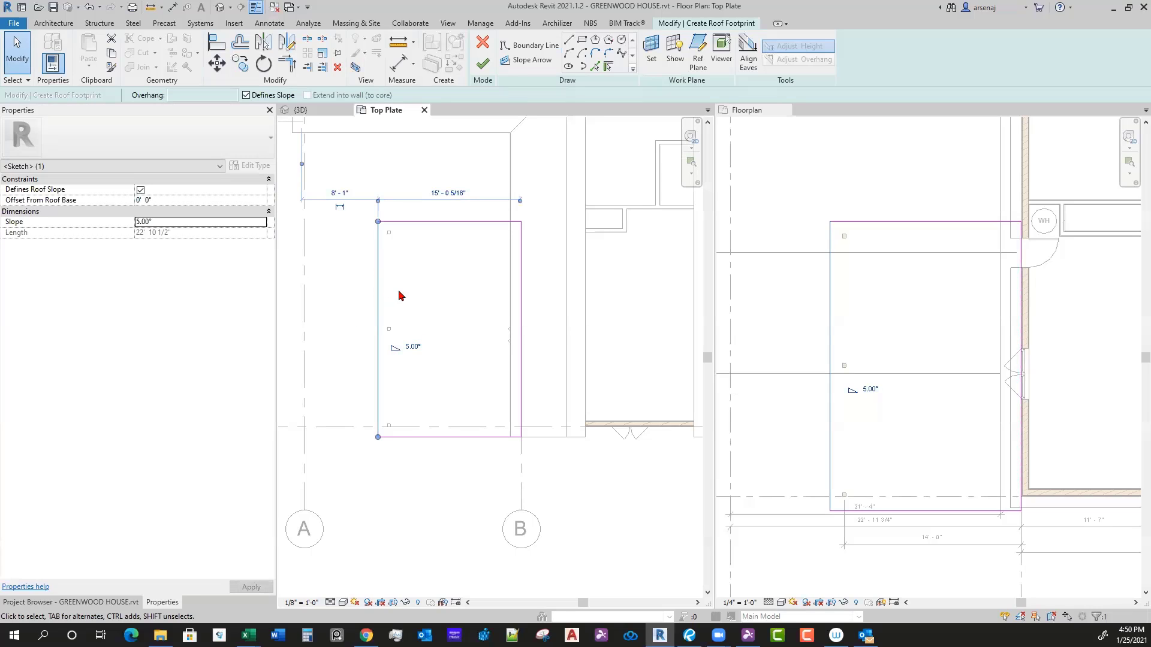
Step: Try a slope arrow across the footprint from the outer edge at the middle post to grid B, and delete it
left_click(527, 60)
key("Escape")
key("Escape")
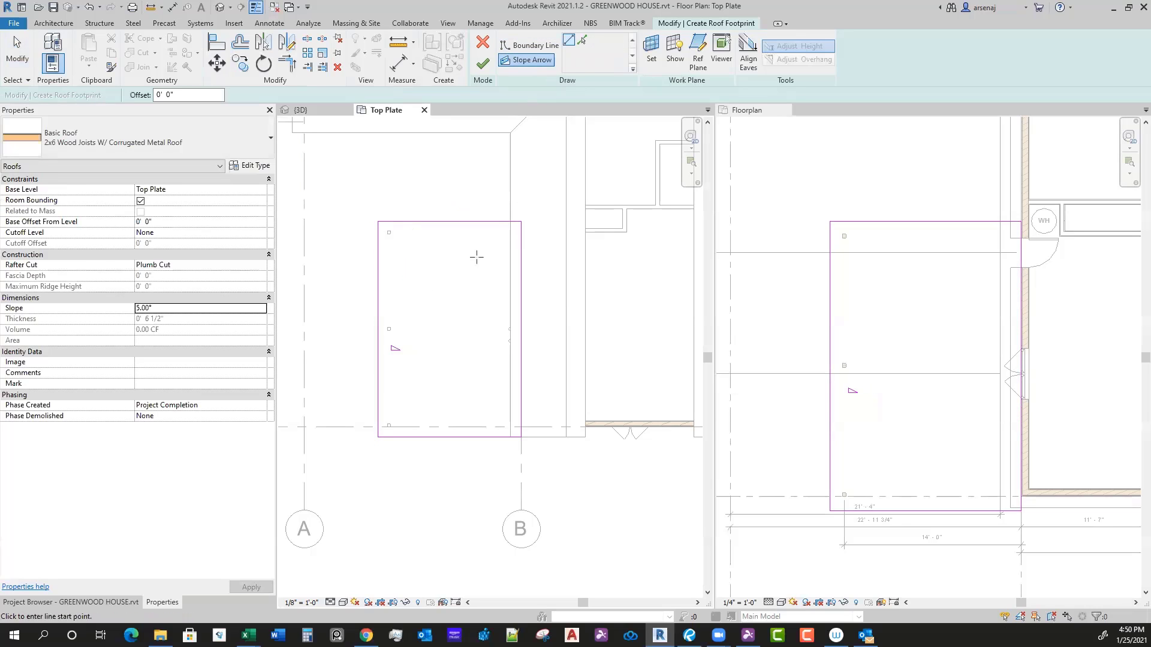
left_click(529, 48)
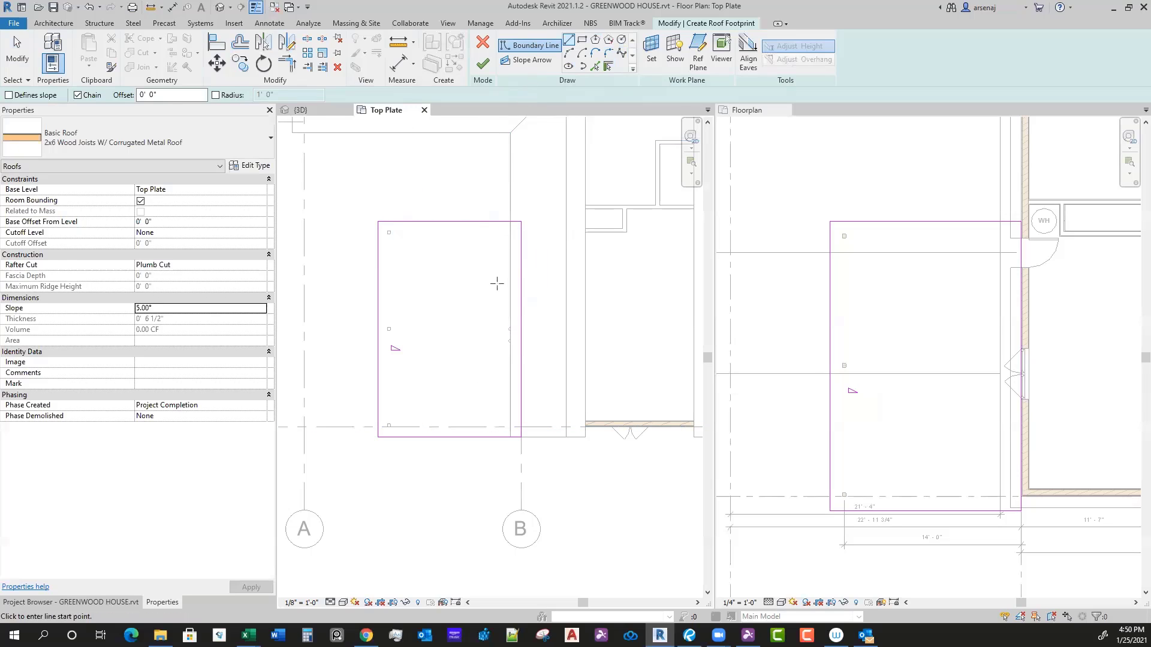
left_click(522, 61)
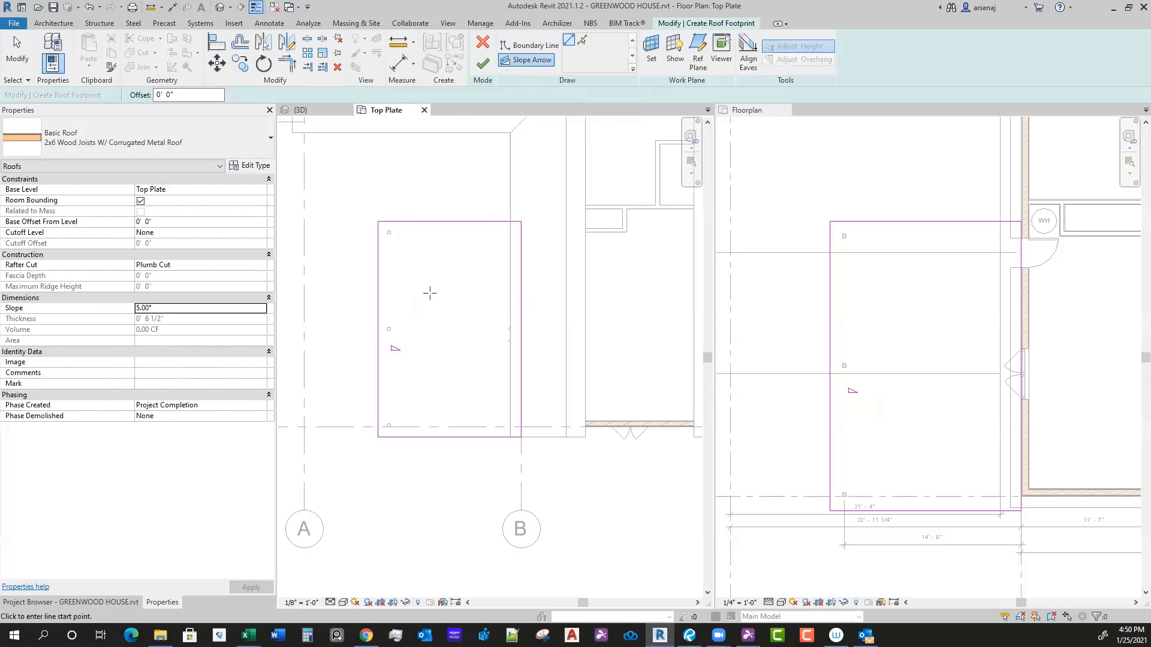
left_click(379, 329)
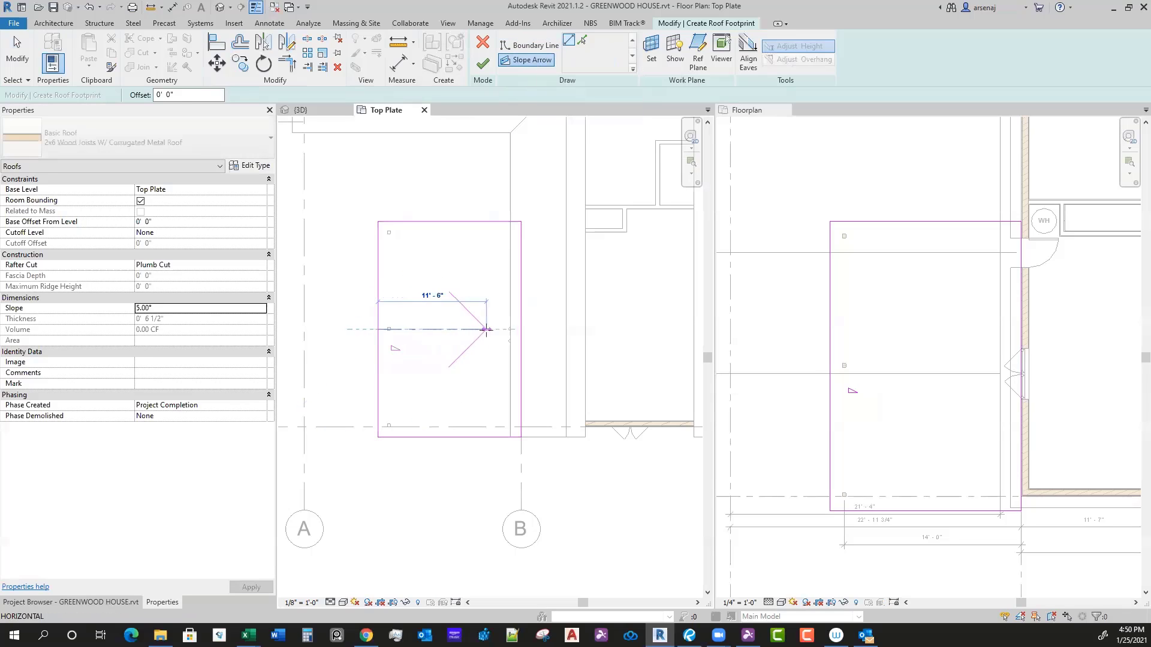
left_click(521, 329)
key("Escape")
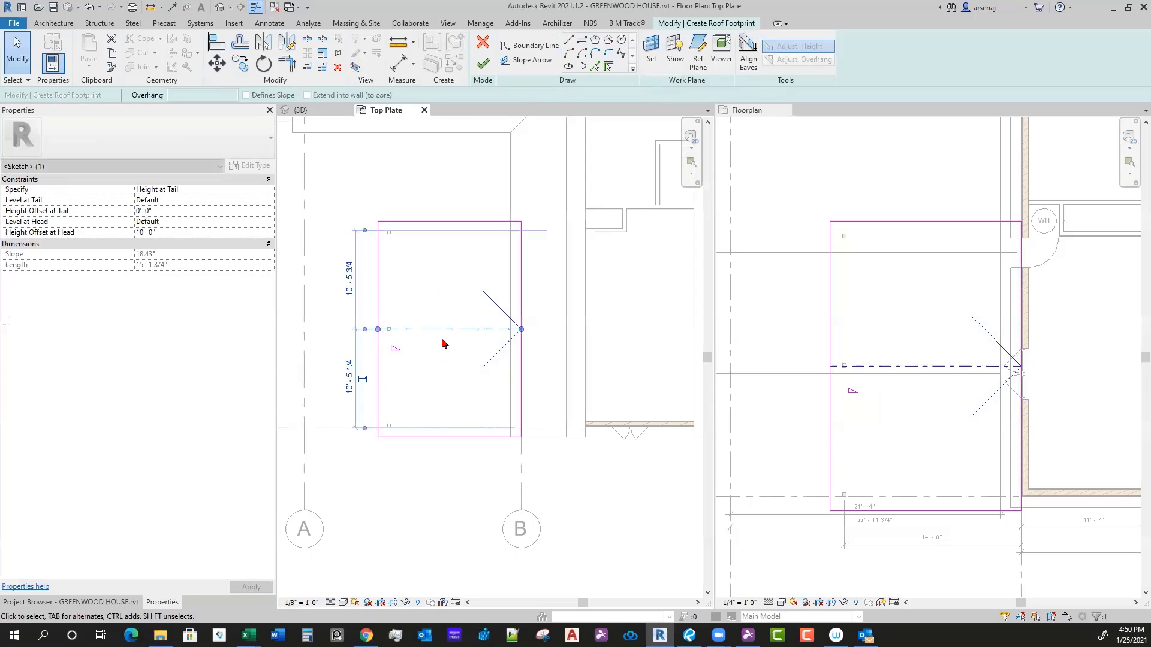
left_click(436, 331)
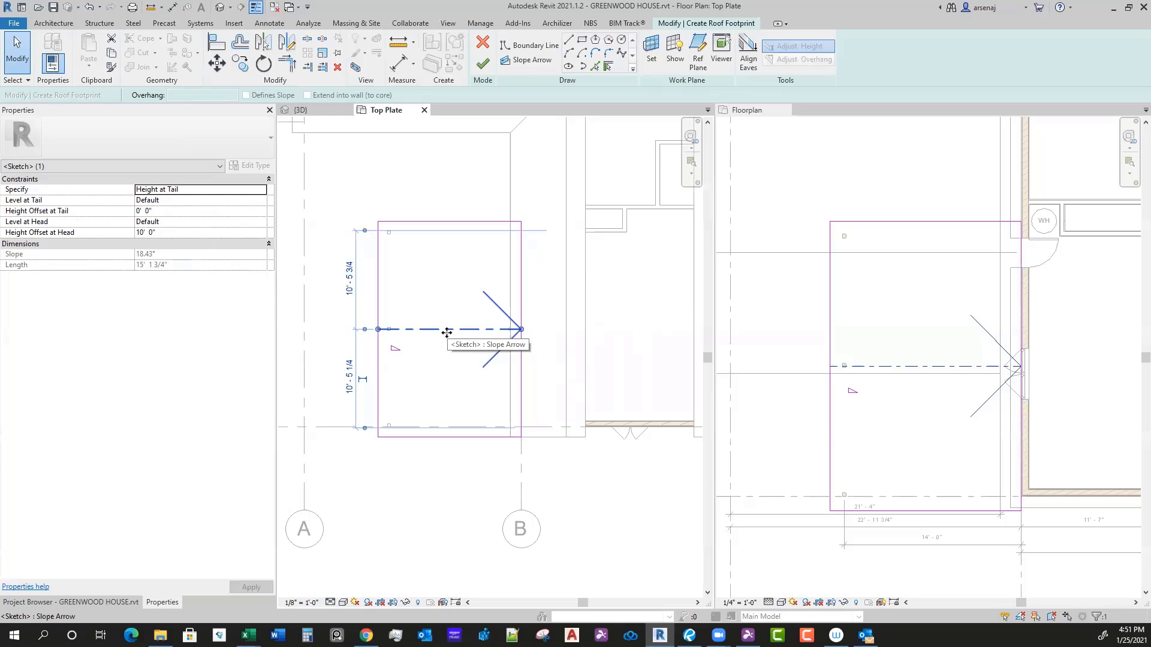
key("Delete")
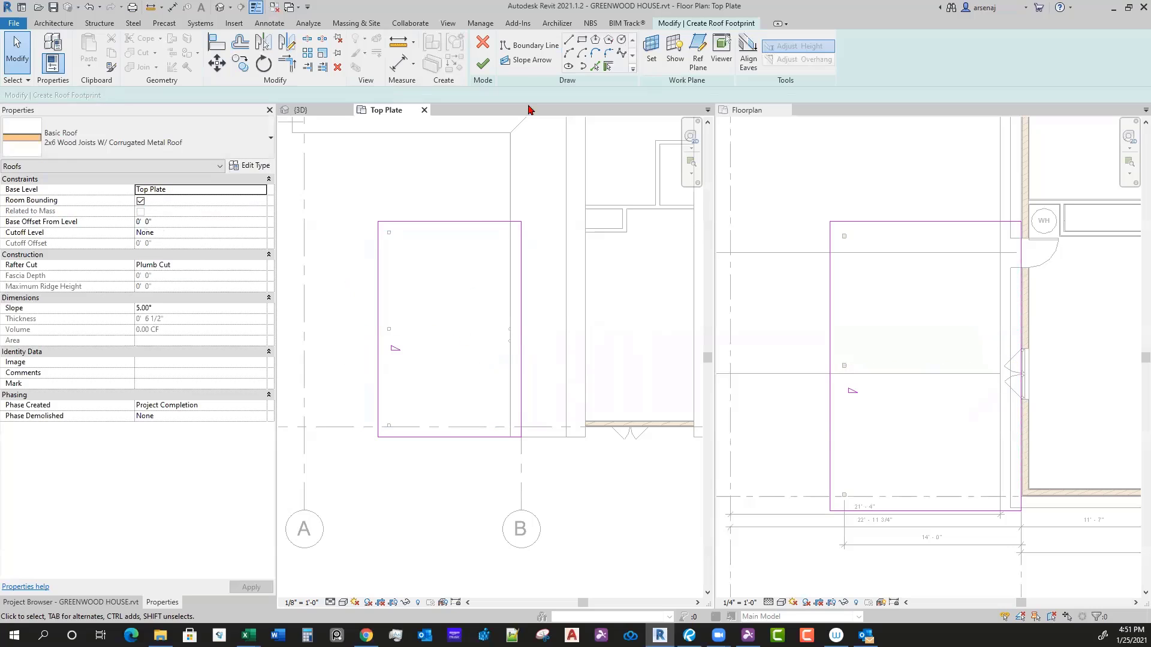
left_click(530, 44)
left_click(384, 296)
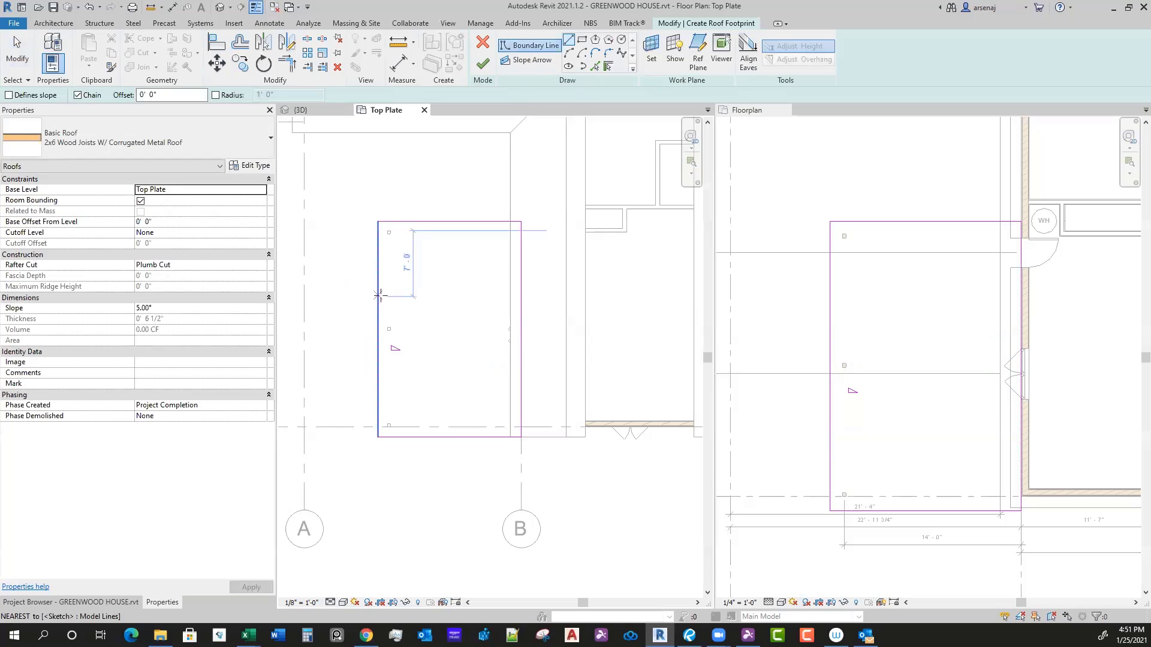
key("Escape")
key("Escape")
Step: Finish the roof footprint sketch with the outer edge along the posts as its slope-defining edge, and deselect the roof
left_click(379, 300)
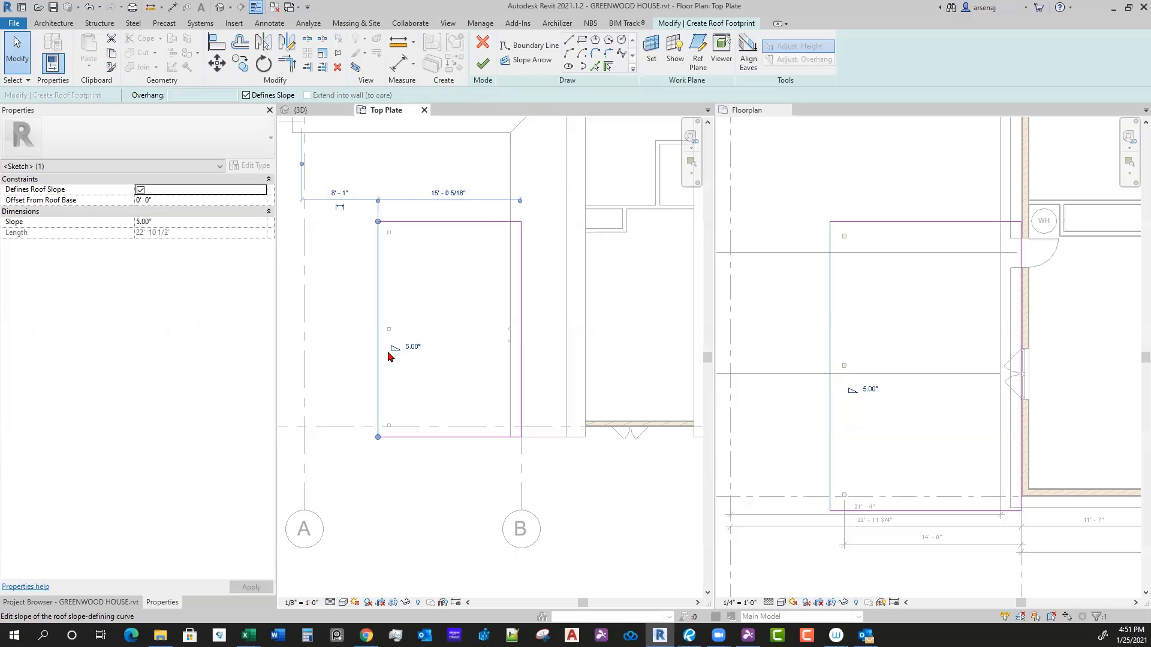
left_click(487, 64)
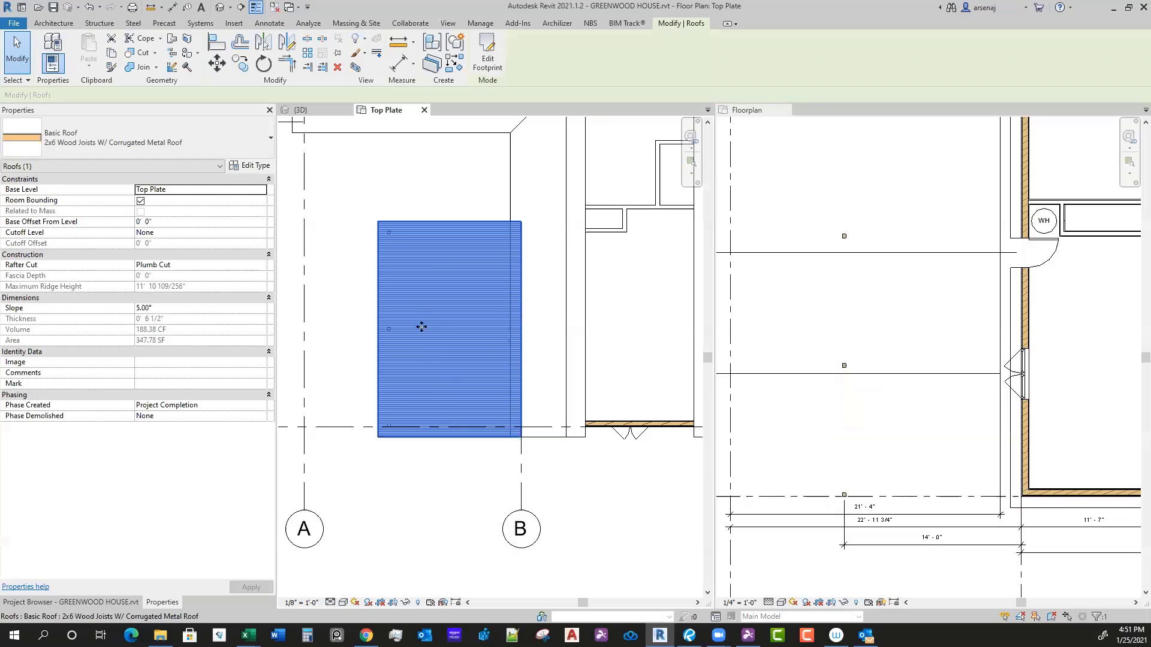
middle_click_drag(566, 473, 518, 481)
scroll(517, 476, "down", 1)
left_click(534, 488)
scroll(519, 486, "down", 2)
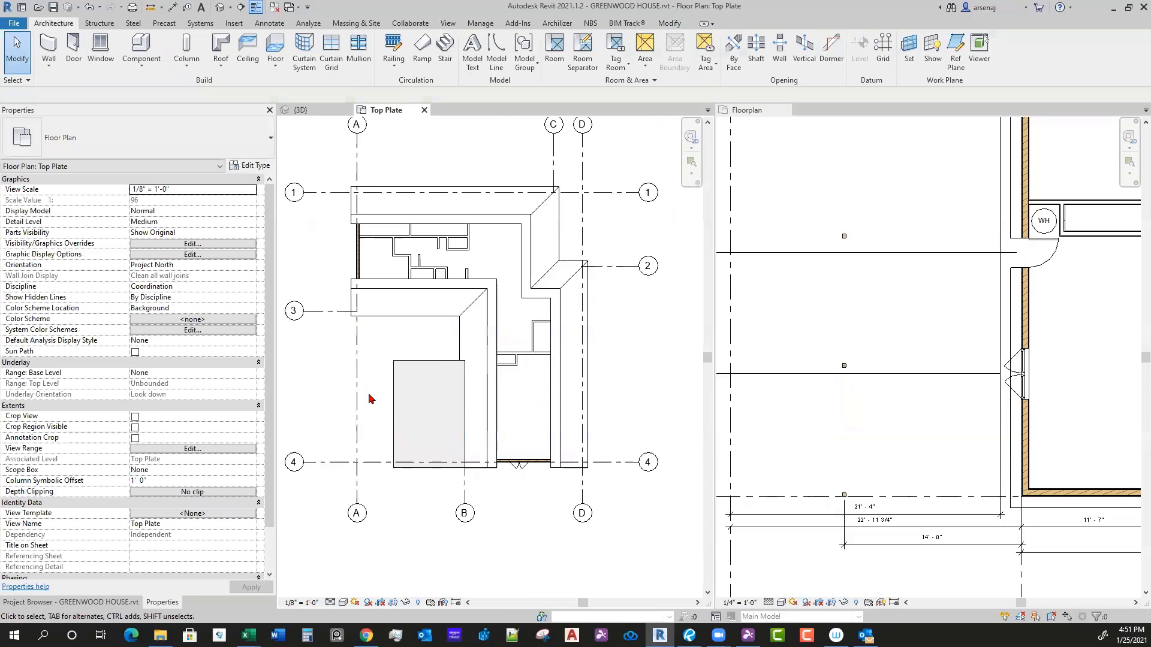
Step: Set the Top Plate plan's view range to a top offset of 15' and a cut plane offset of 12'
left_click(217, 450)
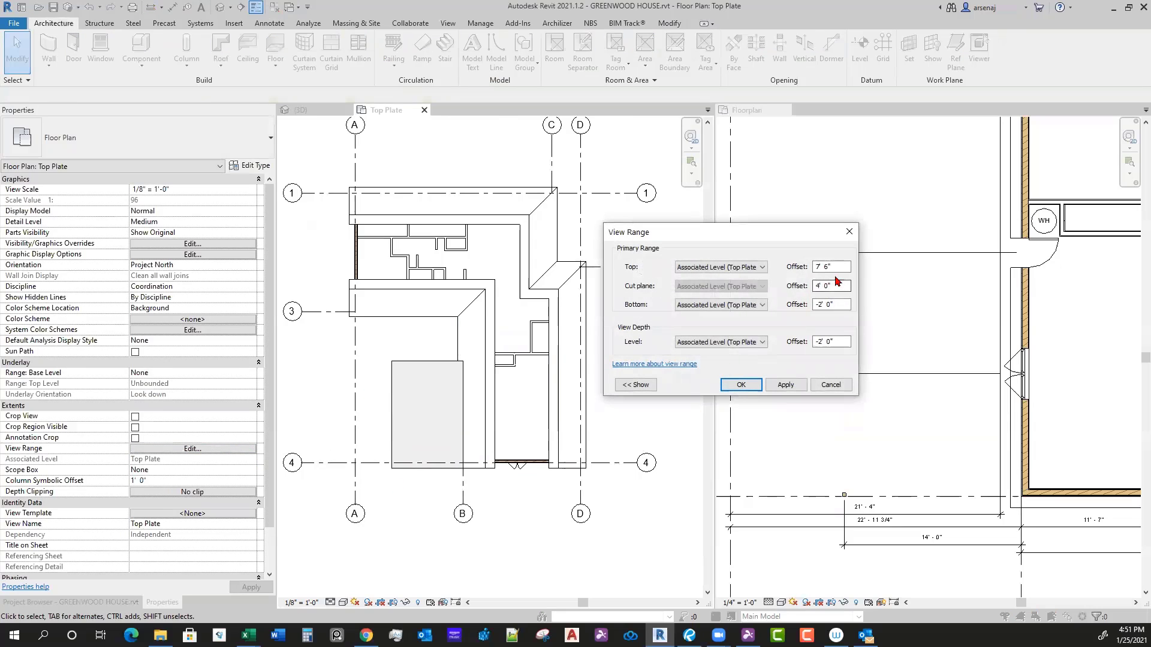
left_click_drag(837, 267, 801, 274)
left_click_drag(722, 233, 710, 230)
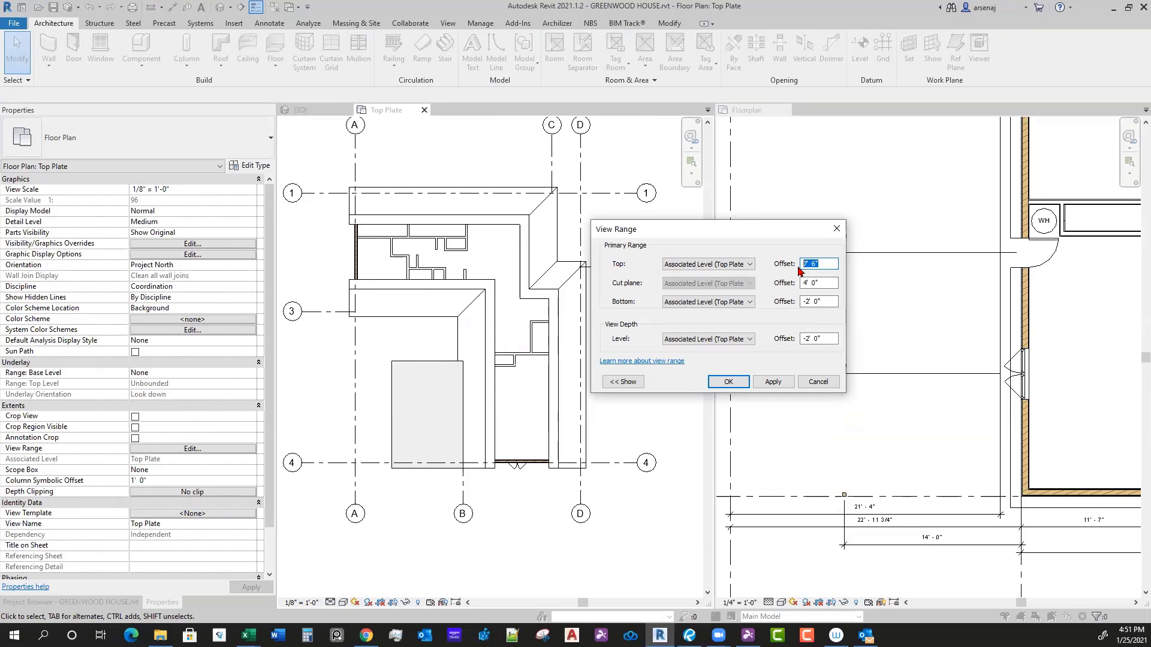
type("15")
left_click_drag(826, 283, 804, 285)
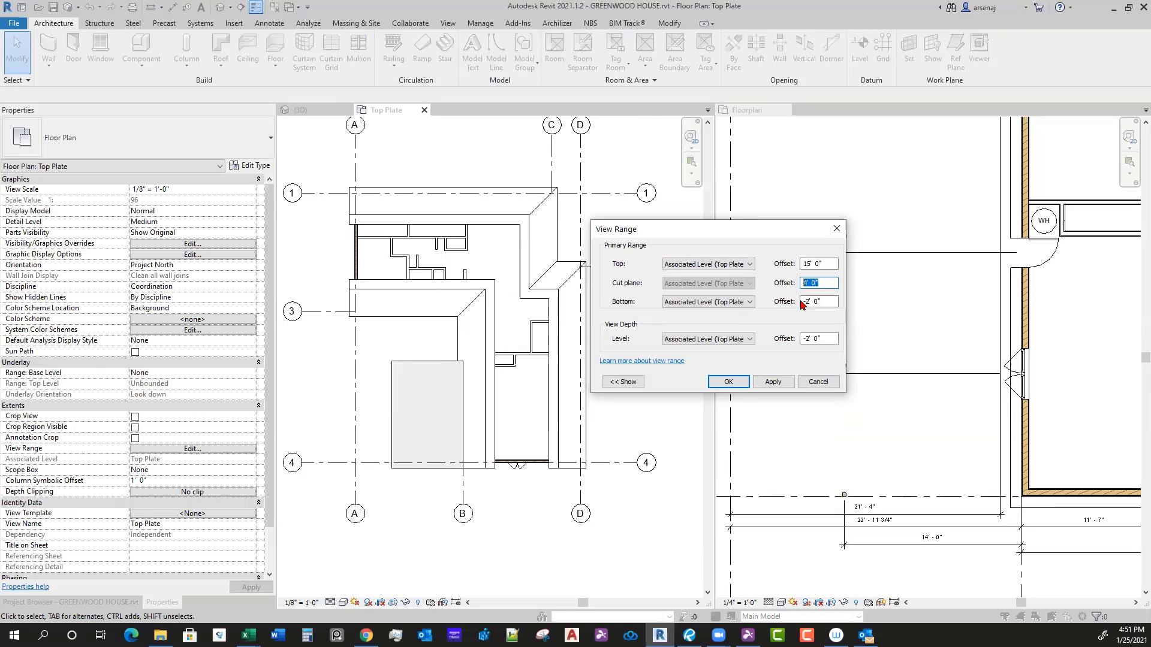
type("12")
key("Tab")
left_click(772, 382)
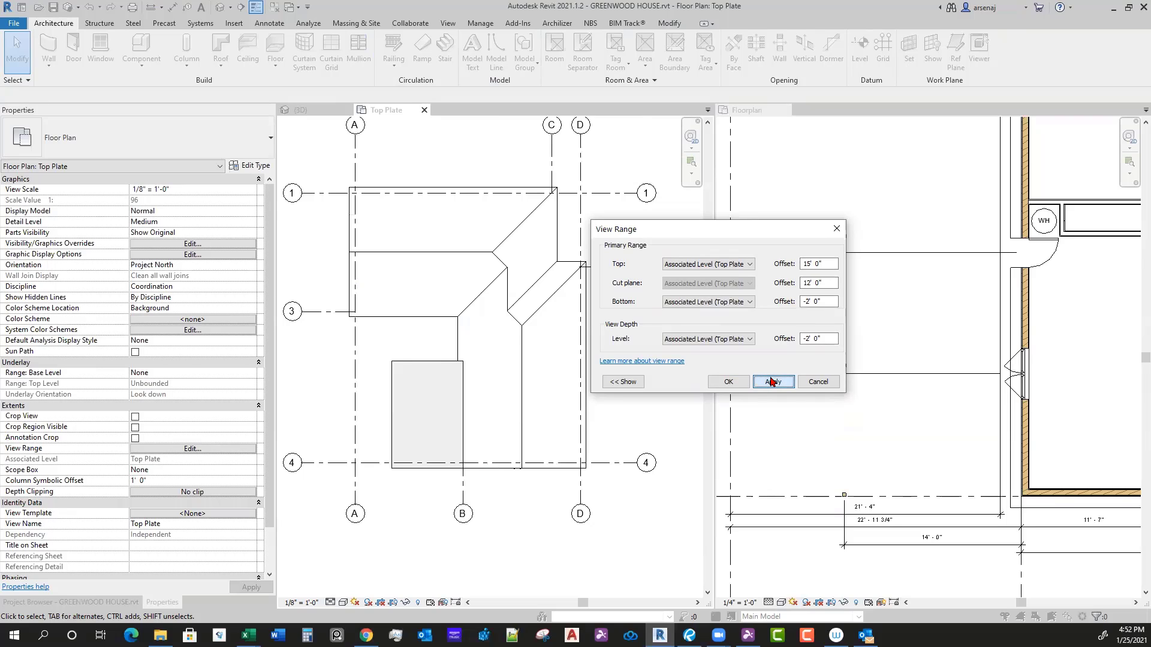
left_click(726, 382)
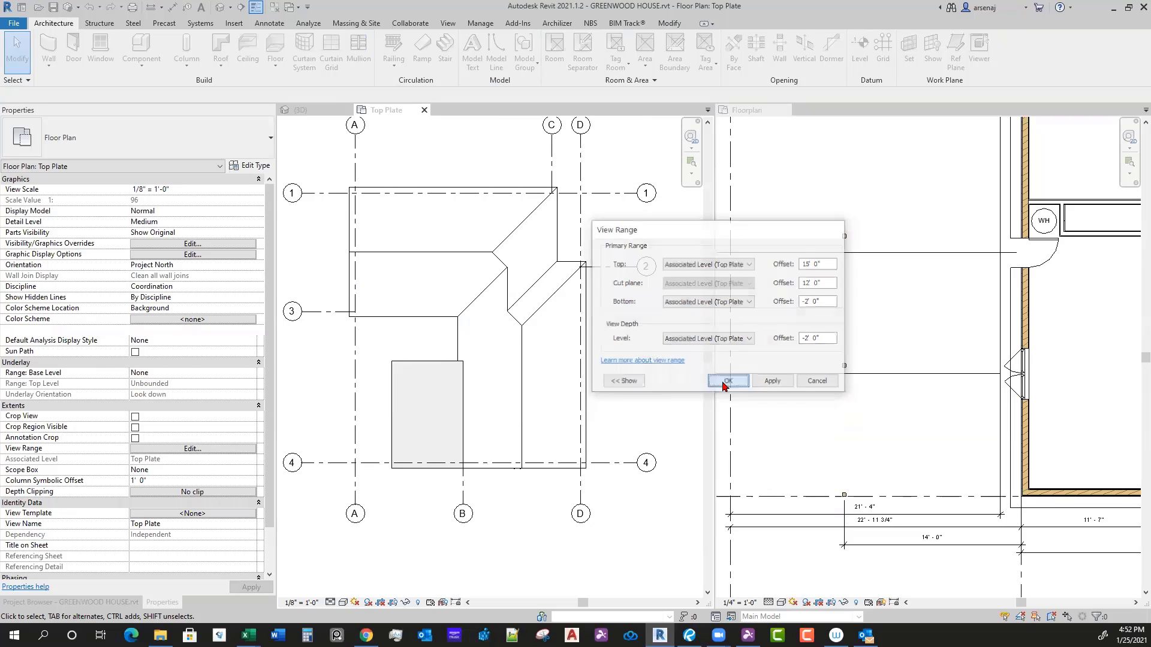
Step: Switch to the reference photo in Bluebeam Revu and examine how the carport roof slopes and meets the house roof
left_click(460, 379)
scroll(459, 381, "up", 2)
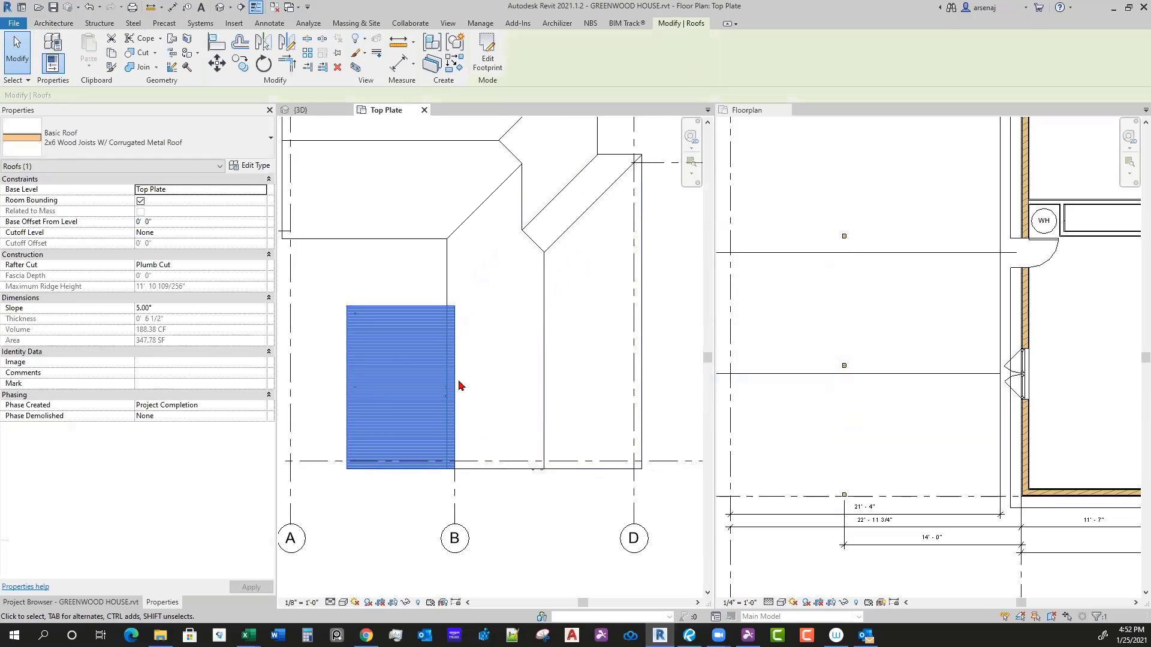
scroll(490, 454, "down", 1)
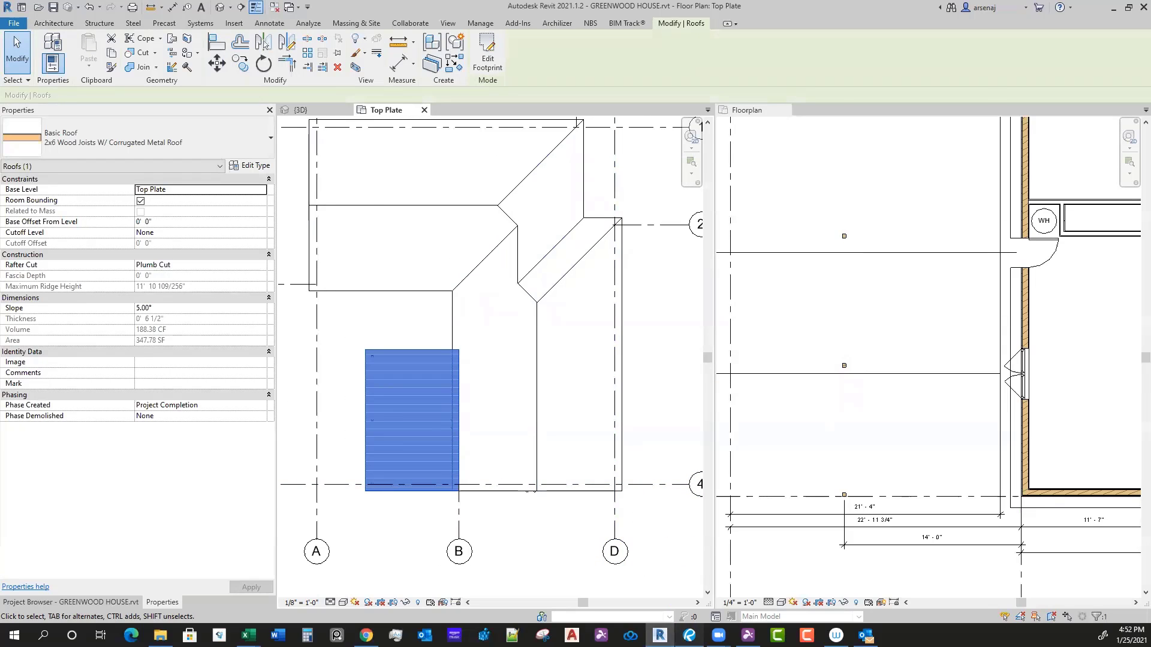
key("alt+Tab")
scroll(909, 351, "up", 4)
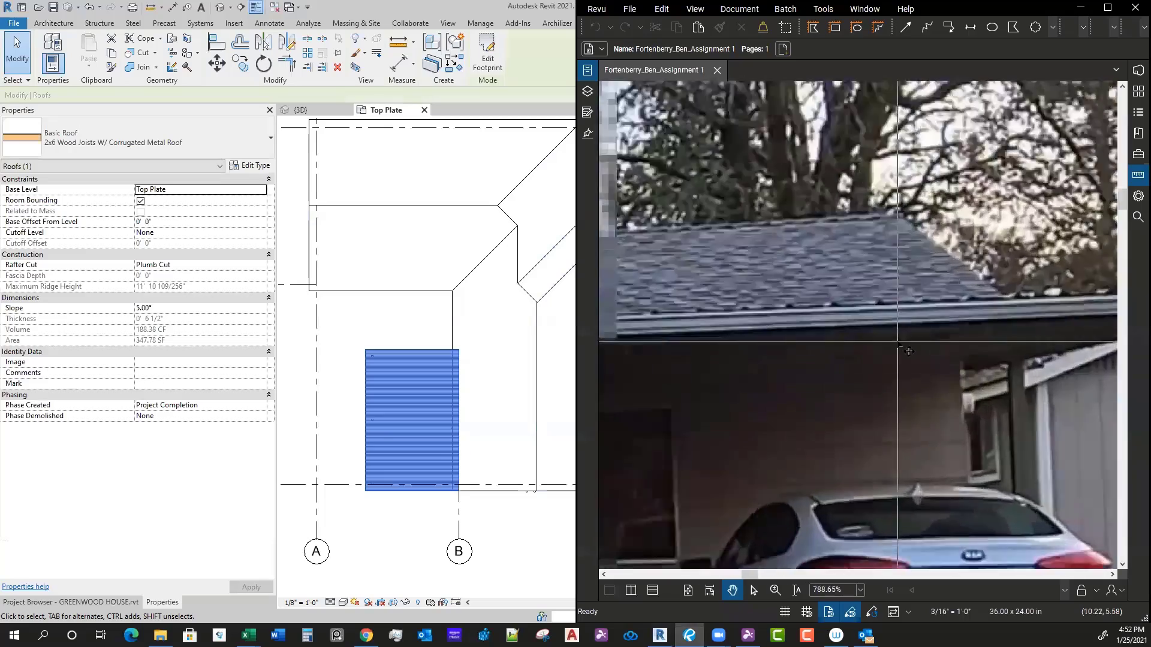
scroll(909, 351, "down", 3)
scroll(899, 351, "up", 3)
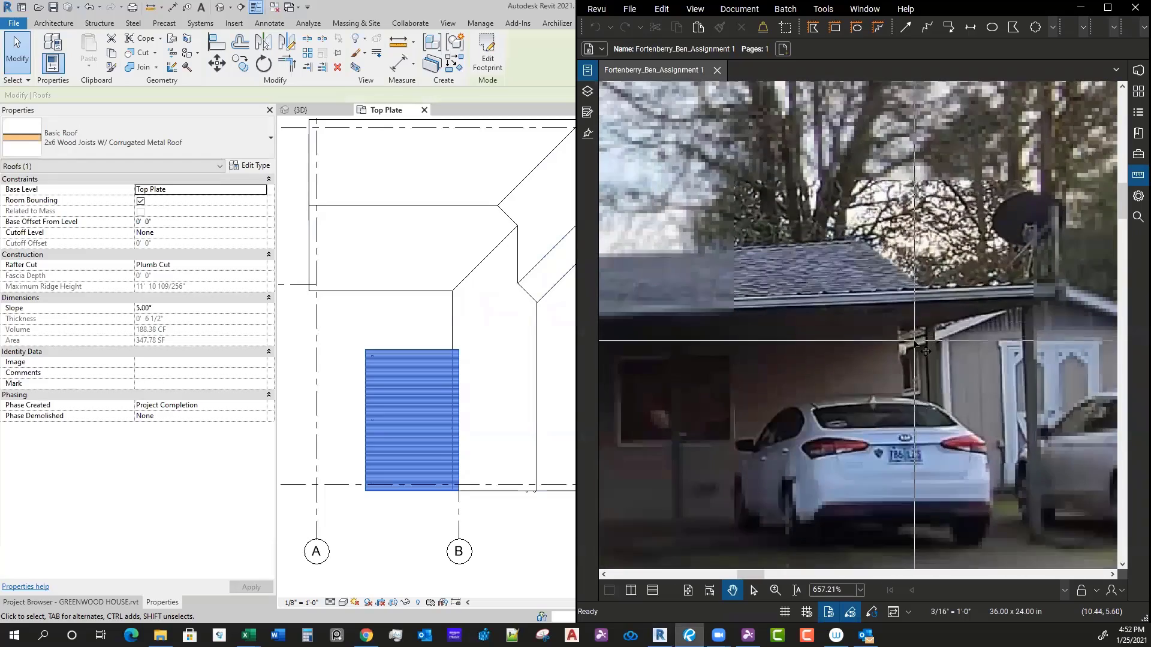
scroll(873, 338, "up", 3)
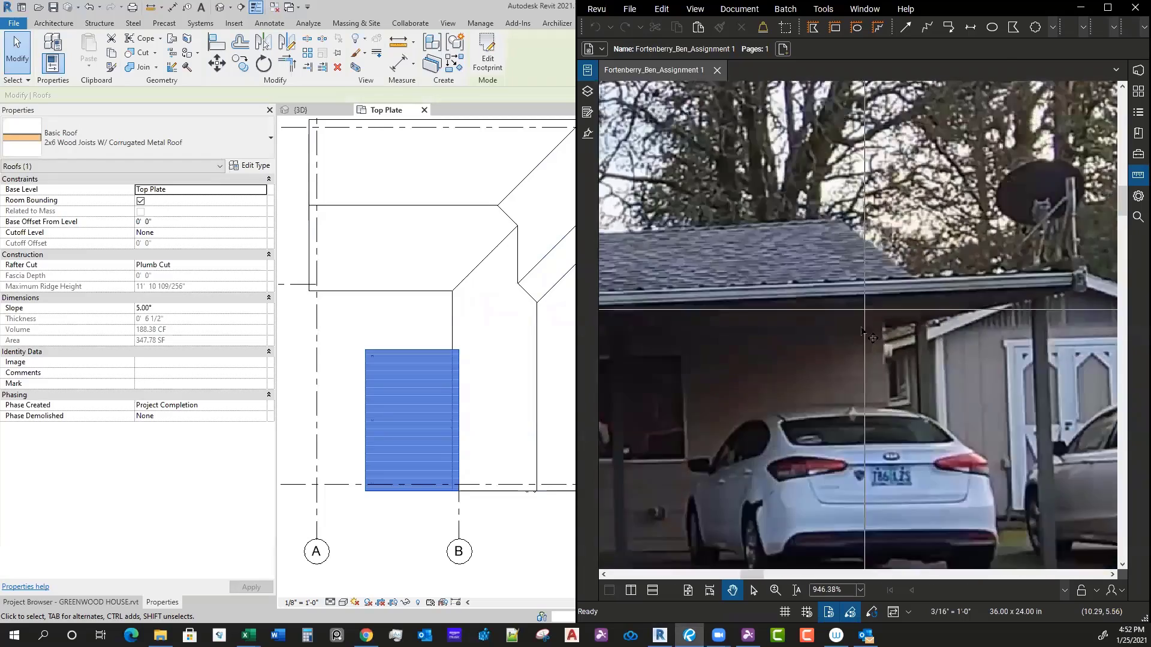
scroll(872, 338, "down", 5)
scroll(767, 379, "up", 2)
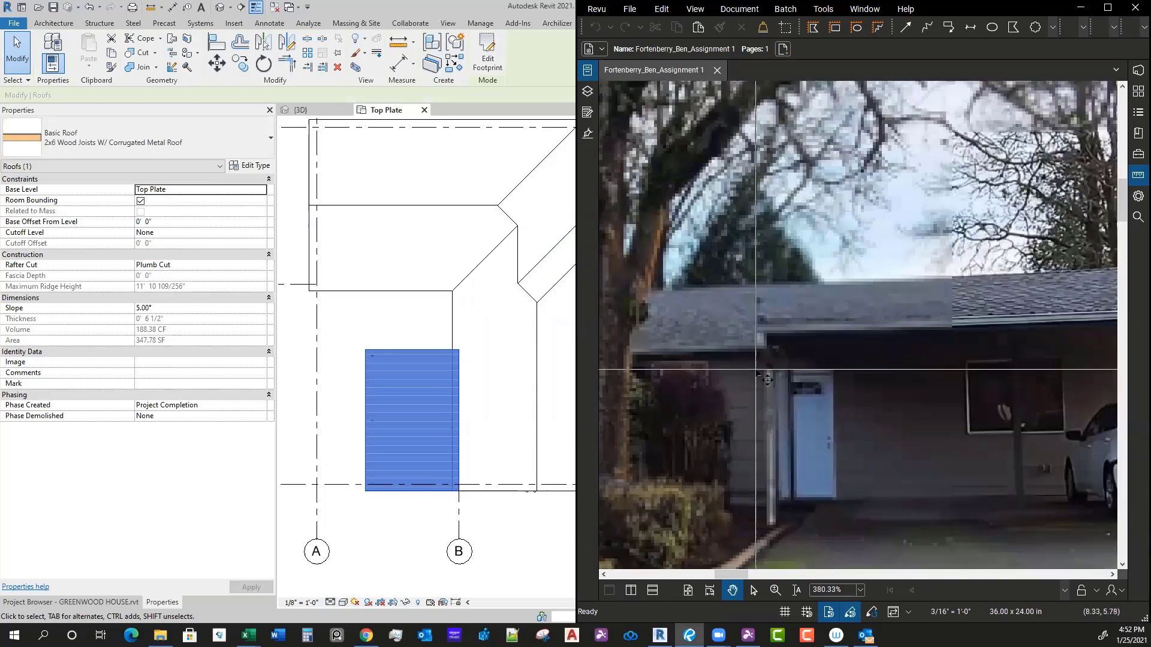
scroll(767, 379, "up", 1)
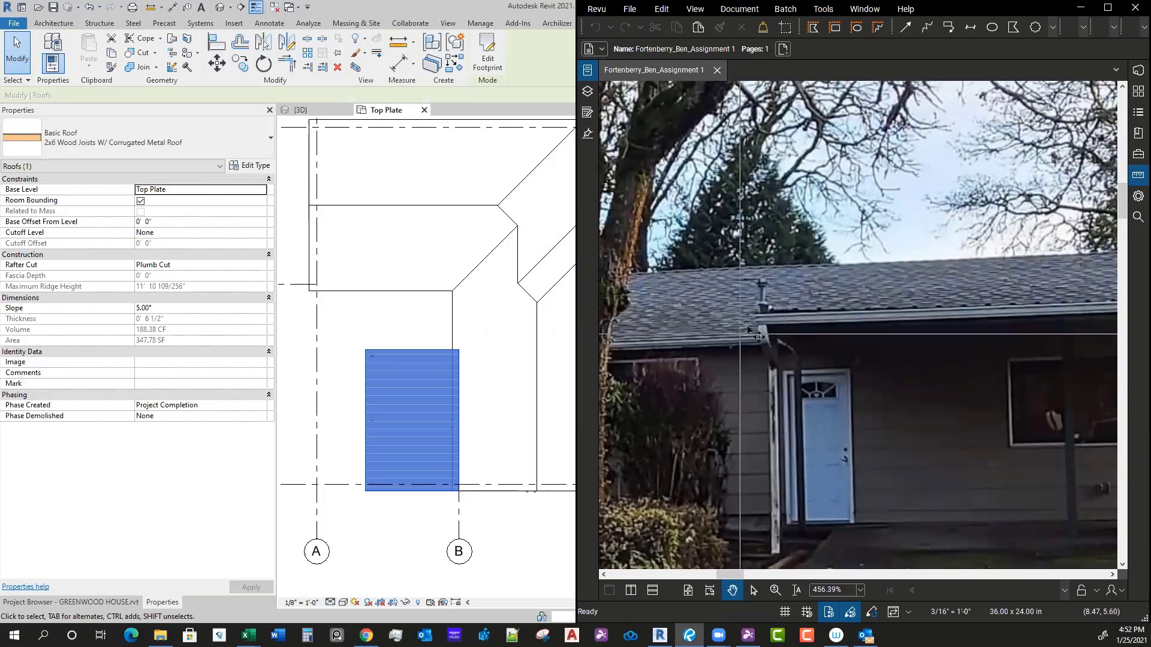
left_click_drag(865, 335, 773, 342)
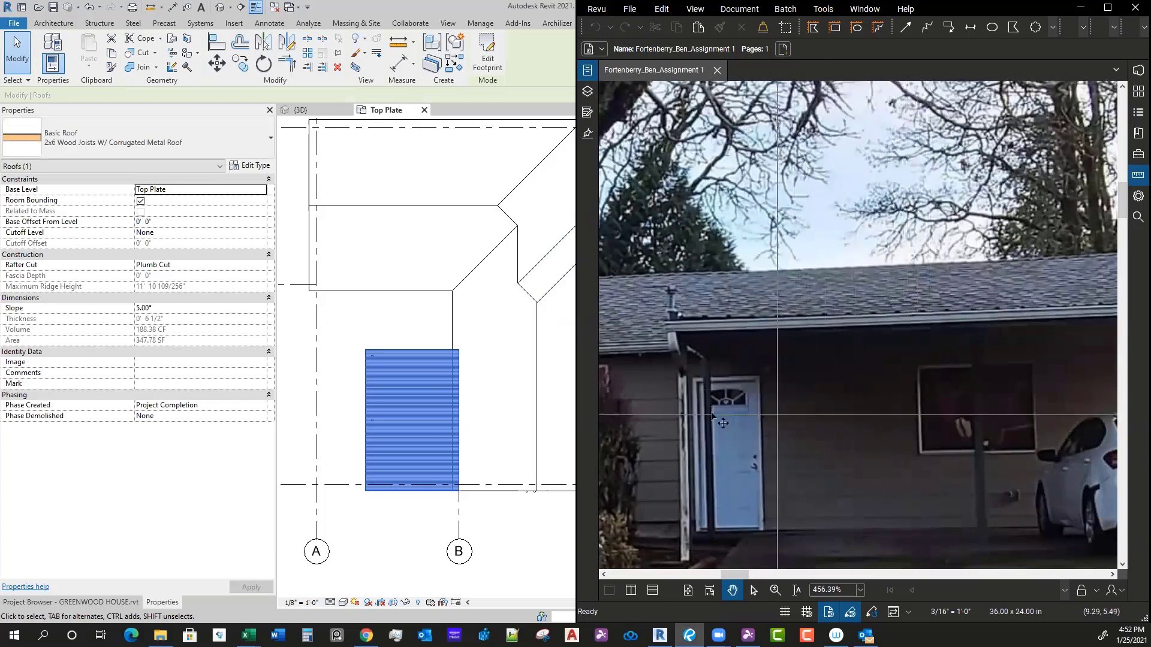
Step: Return to Revit and examine in the 3D view how the new roof meets the house roof
left_click(541, 404)
scroll(541, 403, "down", 2)
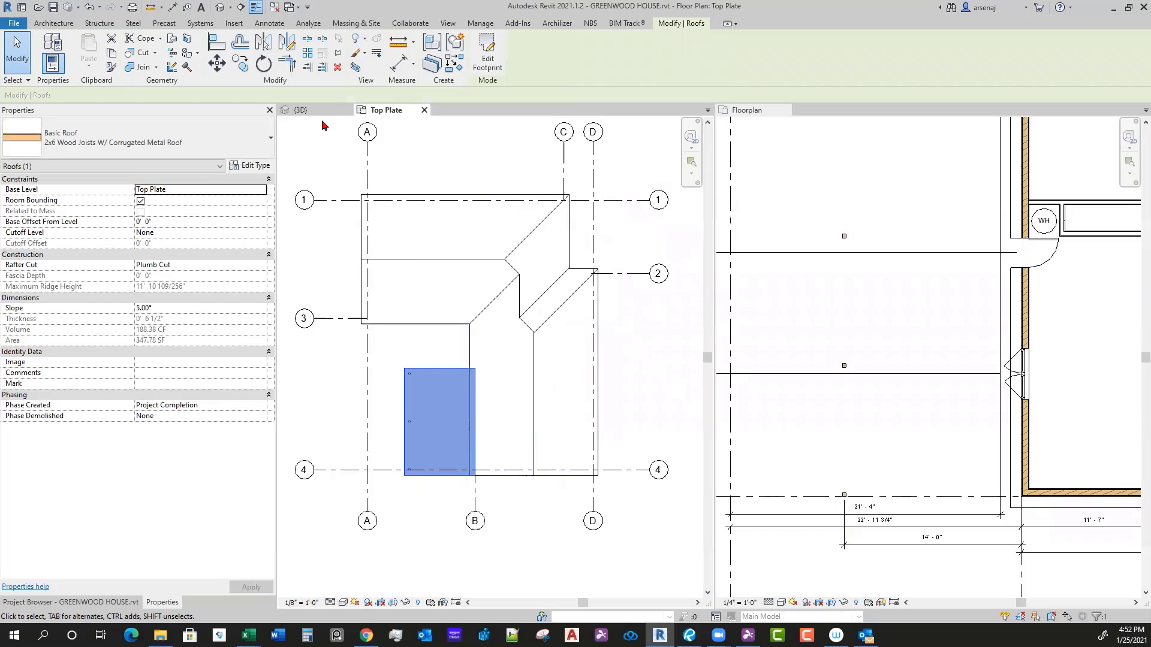
left_click(299, 109)
middle_click_drag(630, 467, 424, 416, "shift")
left_click(546, 487)
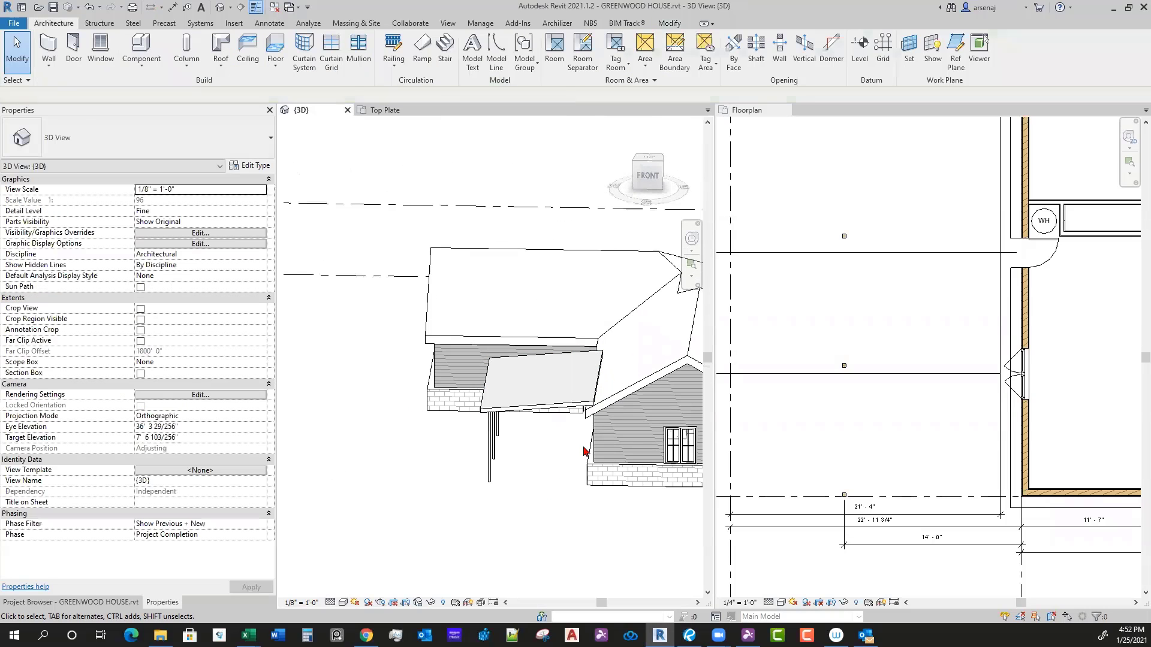
scroll(582, 401, "up", 3)
middle_click_drag(634, 462, 583, 303, "shift")
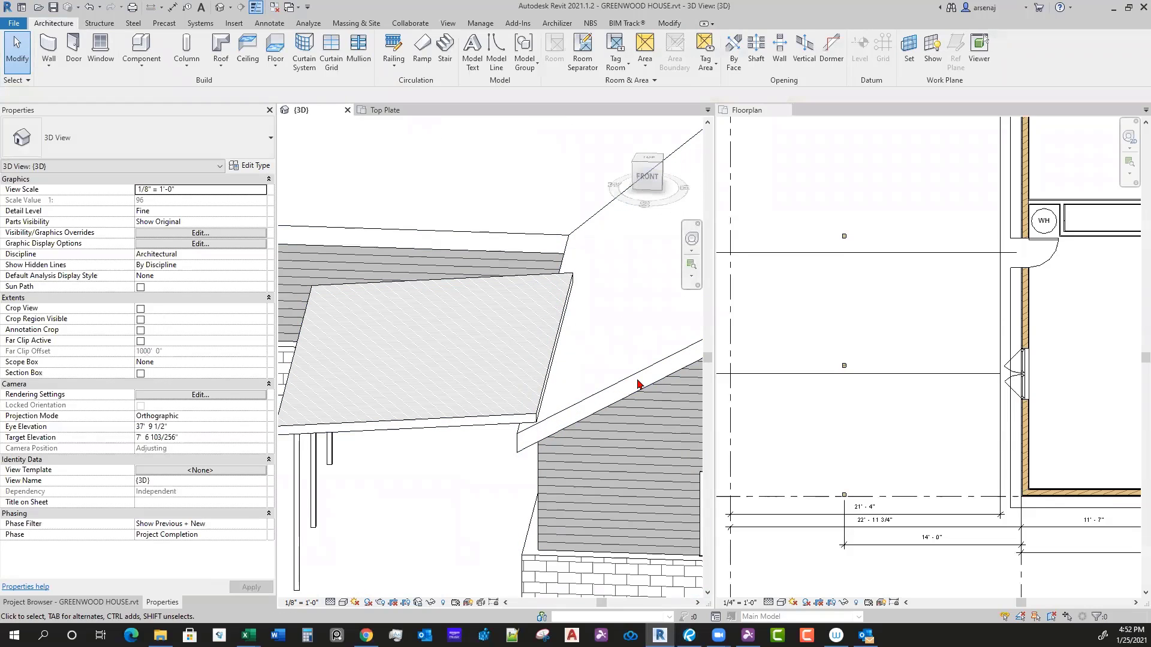
mouse_move(561, 388)
middle_mouse_down("shift")
mouse_move(552, 419)
mouse_move(548, 390)
middle_mouse_up("shift")
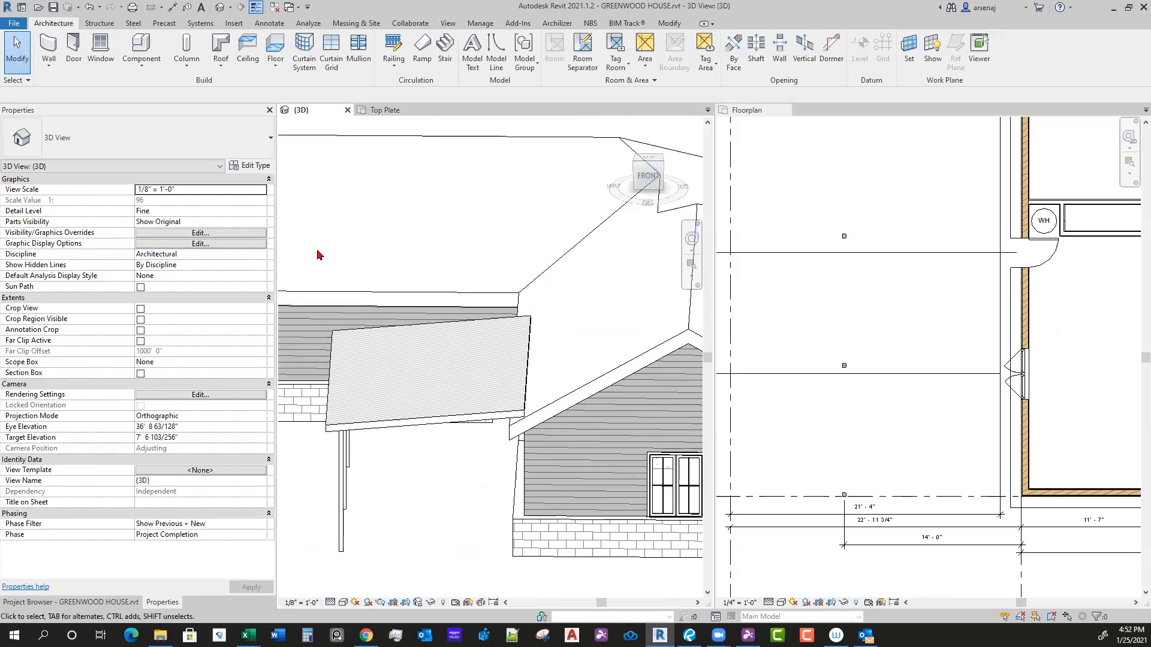
Step: Join the corrugated metal roof's edge nearest the house to the sloped face of the Generic - 12" roof with Join/Unjoin Roof
left_click(668, 24)
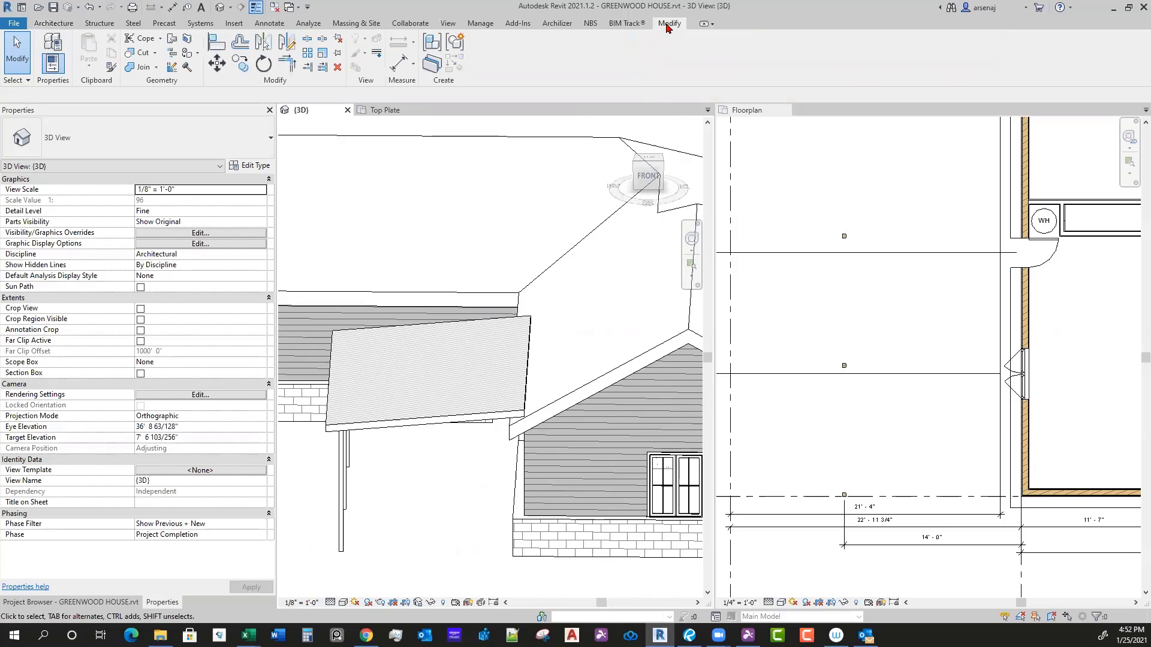
left_click(305, 184)
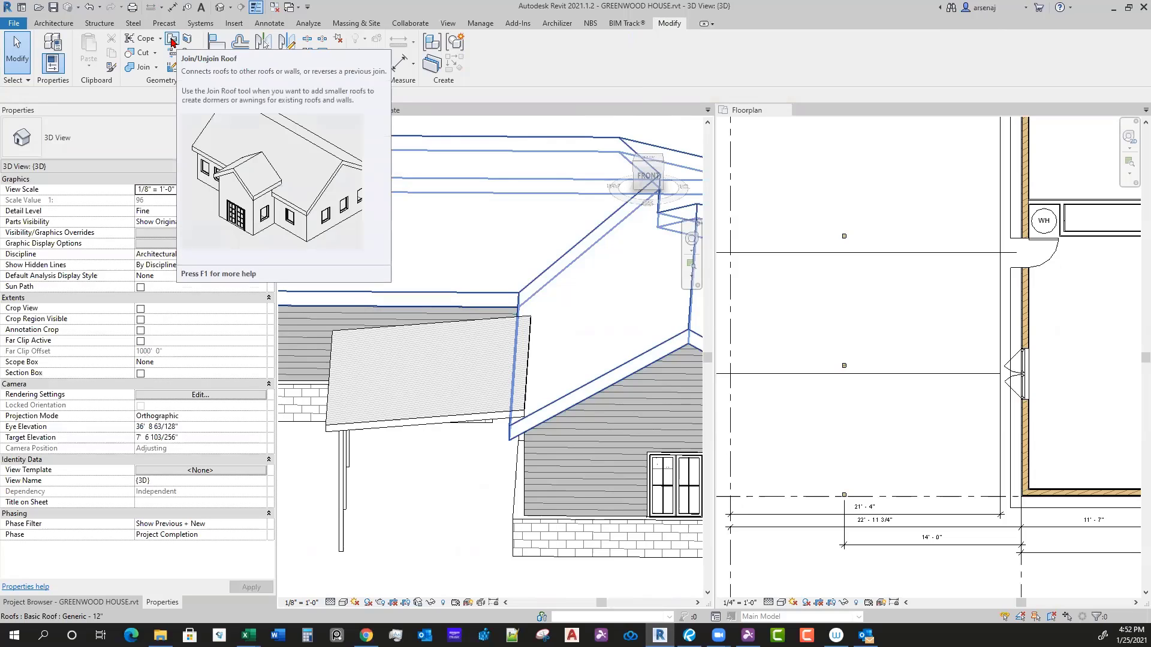
left_click(172, 41)
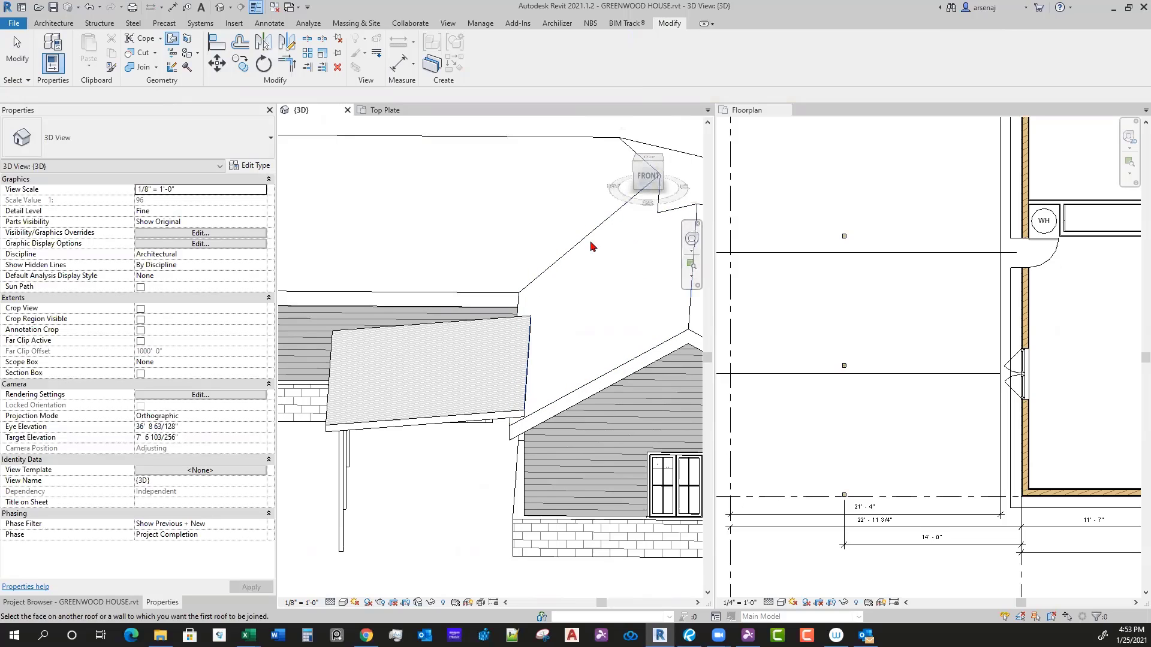
left_click(628, 366)
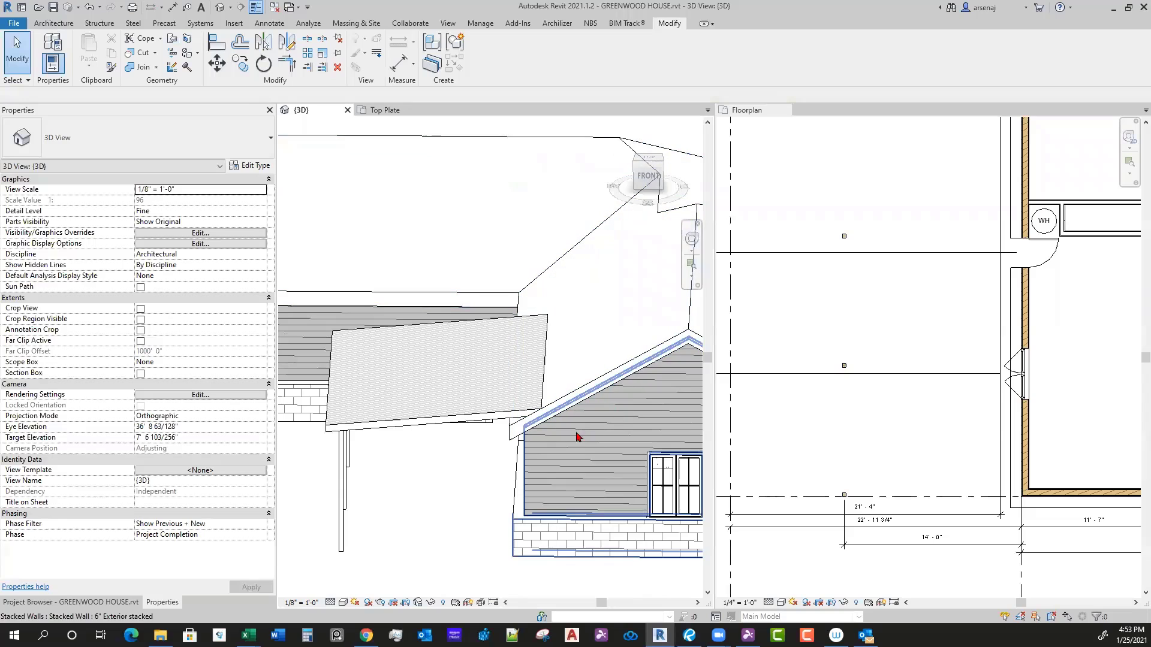
Step: Examine the joined roof in 3D from several angles and from the front, checking its slope over the posts
mouse_move(591, 403)
middle_mouse_down("shift")
mouse_move(558, 449)
mouse_move(580, 441)
mouse_move(563, 447)
middle_mouse_up("shift")
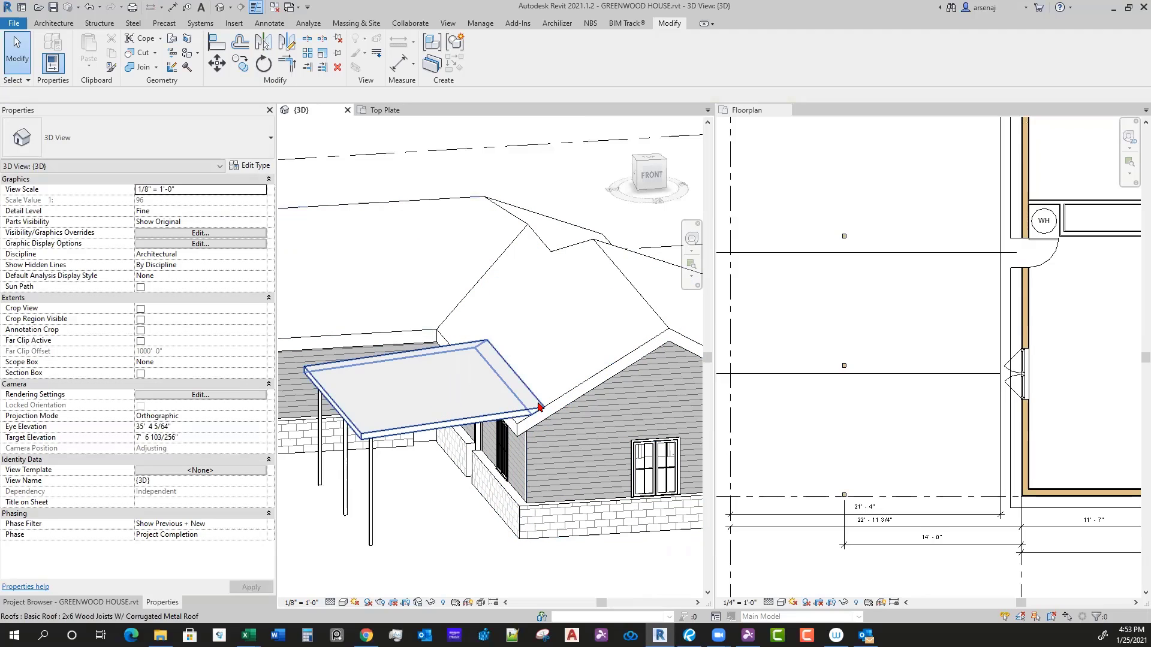
middle_click_drag(539, 407, 510, 421, "shift")
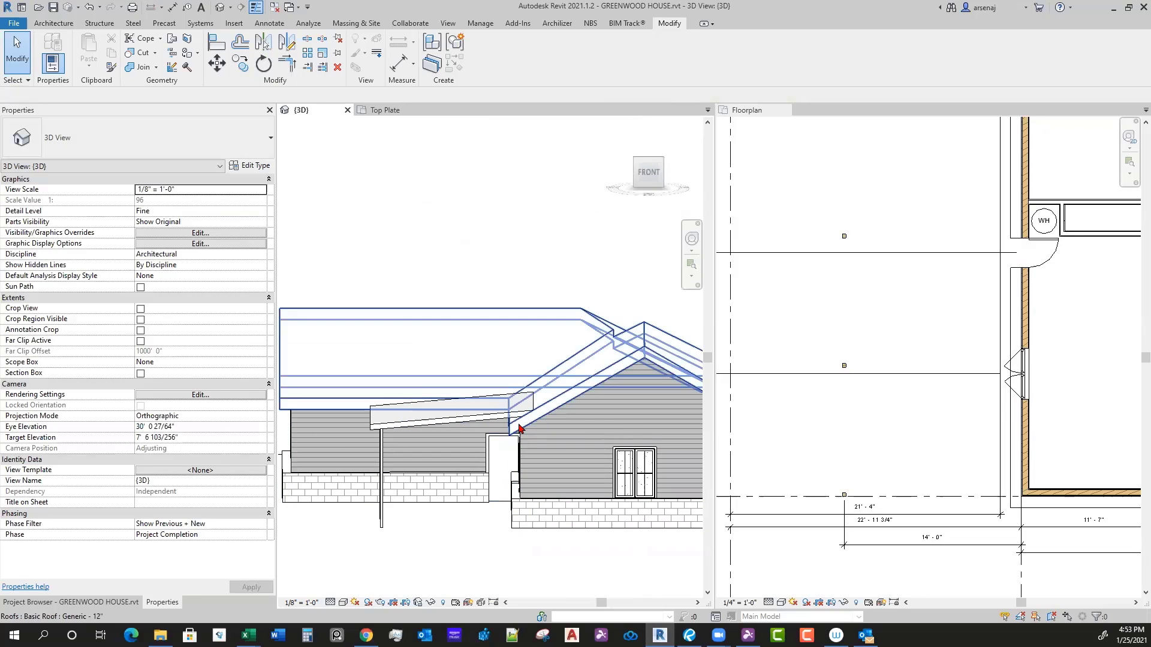
middle_click_drag(502, 437, 521, 514, "shift")
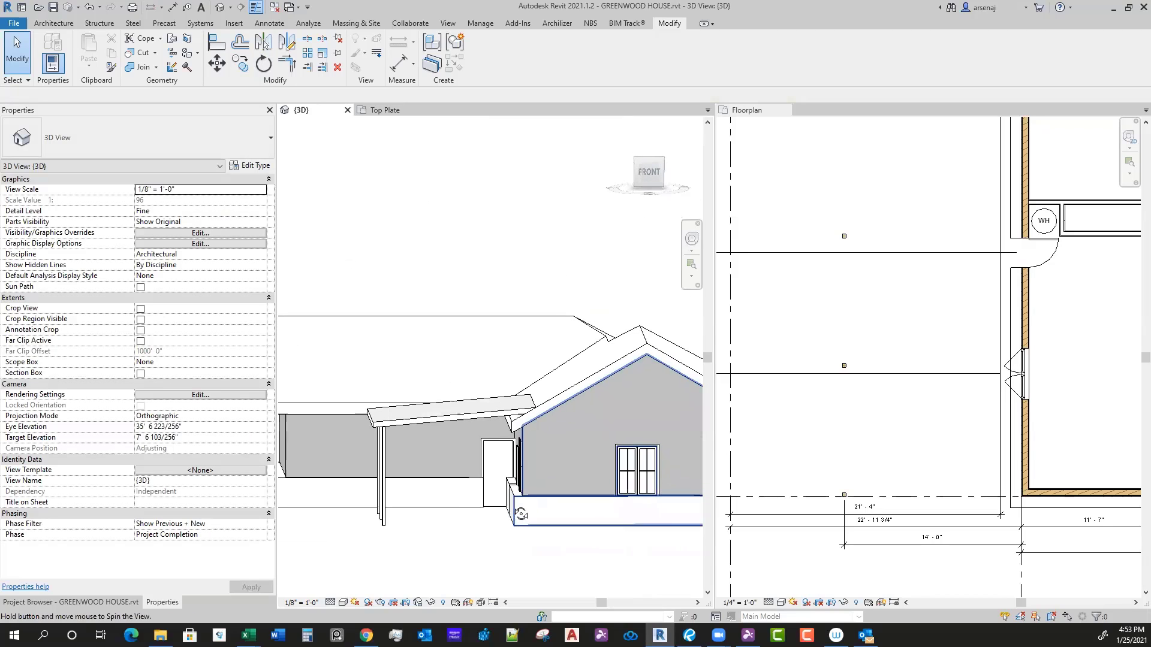
left_click(647, 184)
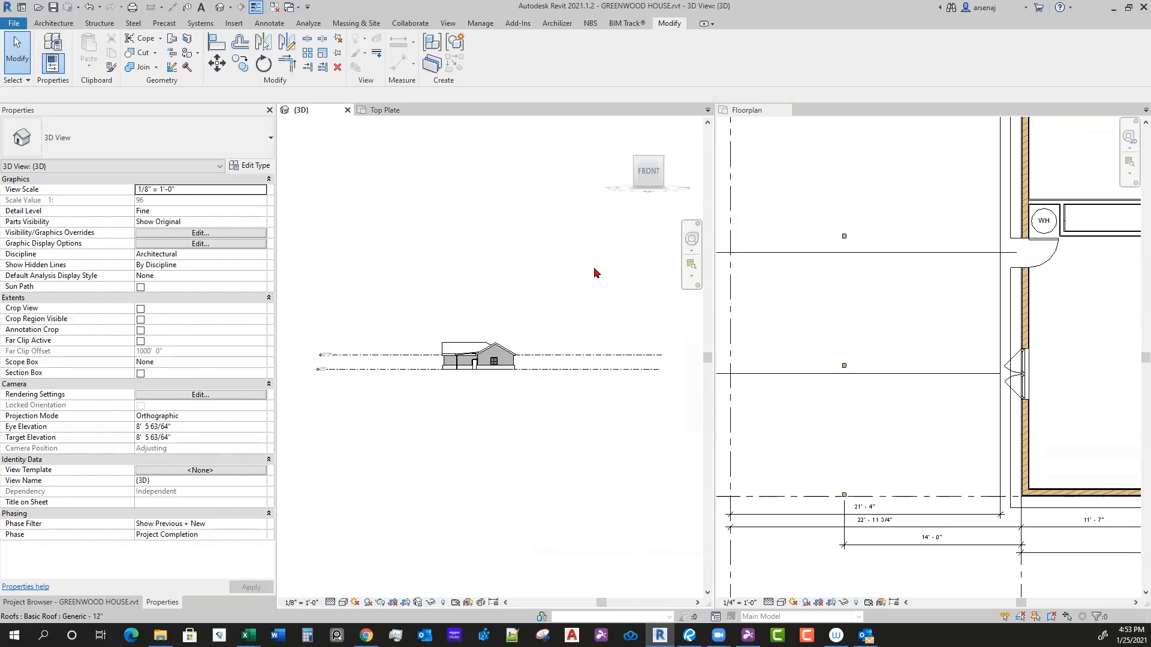
mouse_move(648, 173)
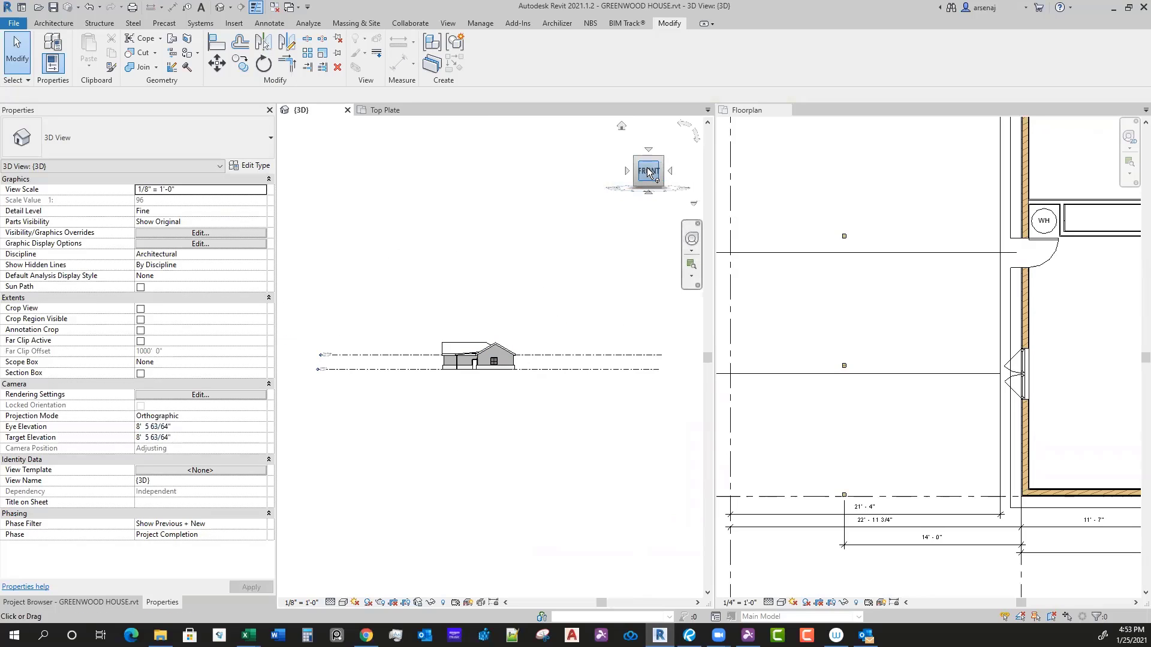
middle_click_drag(490, 293, 529, 391, "shift")
scroll(525, 383, "up", 5)
middle_click_drag(482, 244, 570, 313)
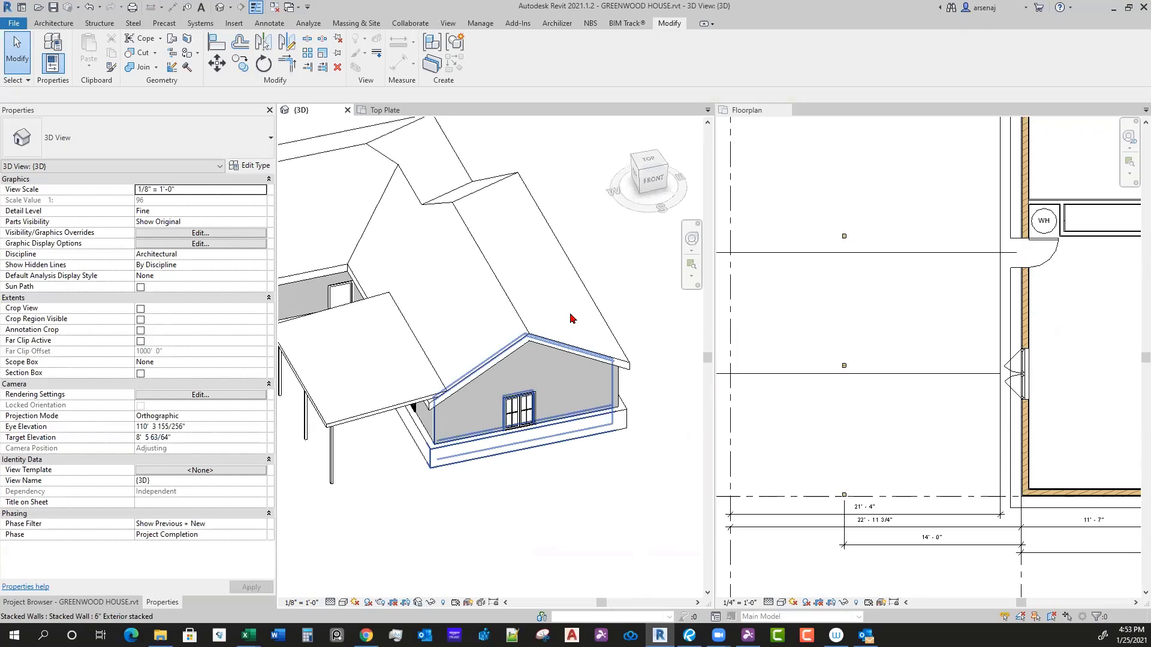
left_click(656, 181)
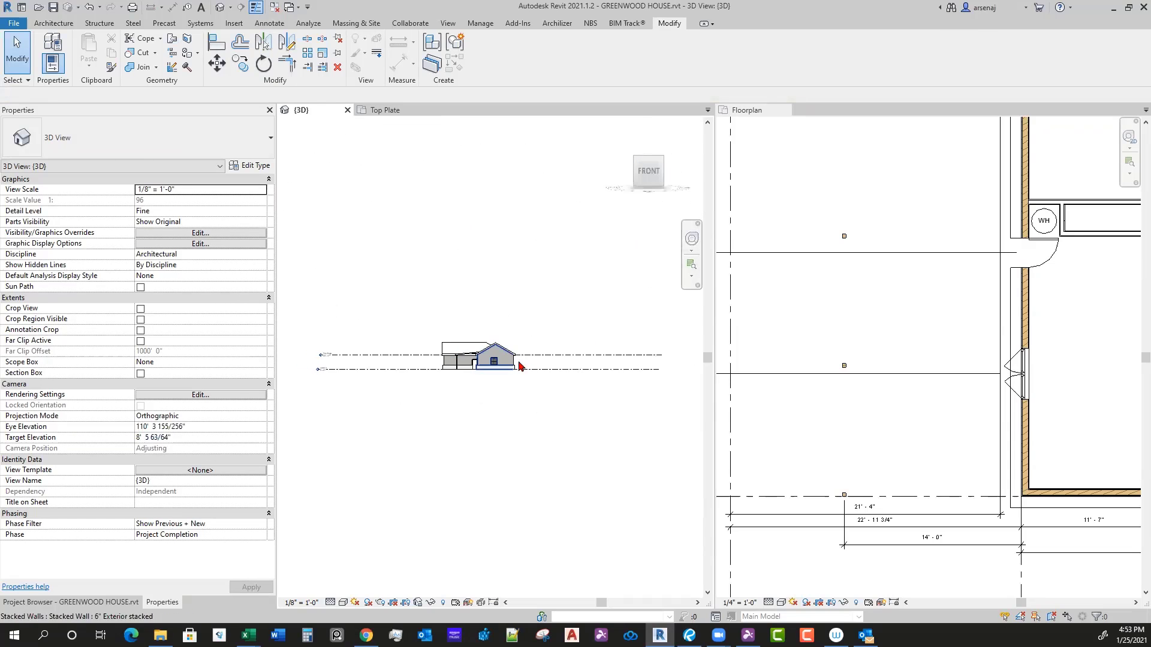
scroll(485, 375, "up", 8)
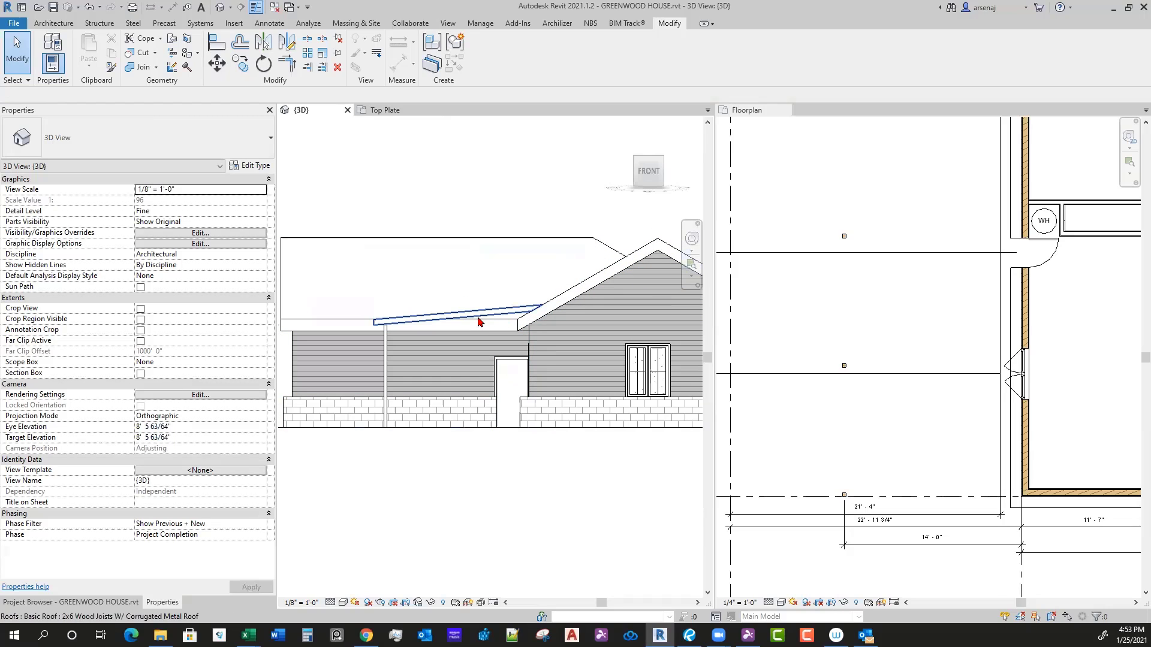
Step: Reopen the corrugated metal roof's footprint for editing and set the slope of its outer edge along the posts to 2°
left_click(445, 322)
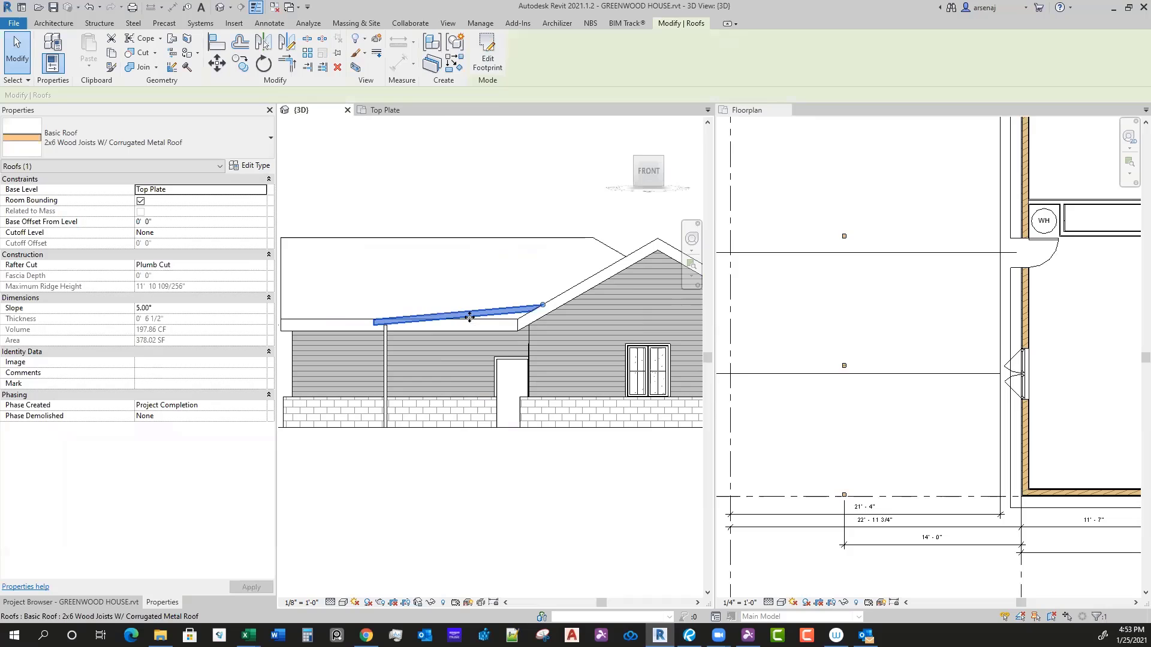
double_click(469, 318)
middle_click_drag(468, 304, 468, 371, "shift")
middle_click_drag(467, 328, 434, 324, "shift")
left_click(375, 321)
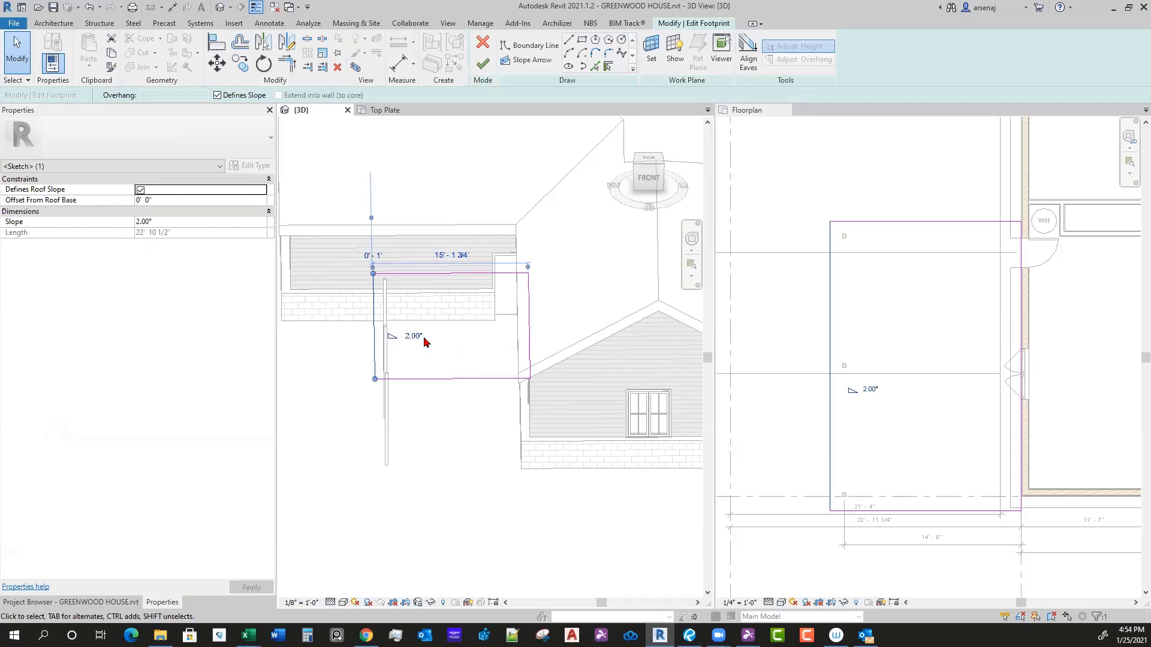
Step: Finish editing the corrugated metal roof's footprint and check the roof from the front in 3D
left_click(482, 64)
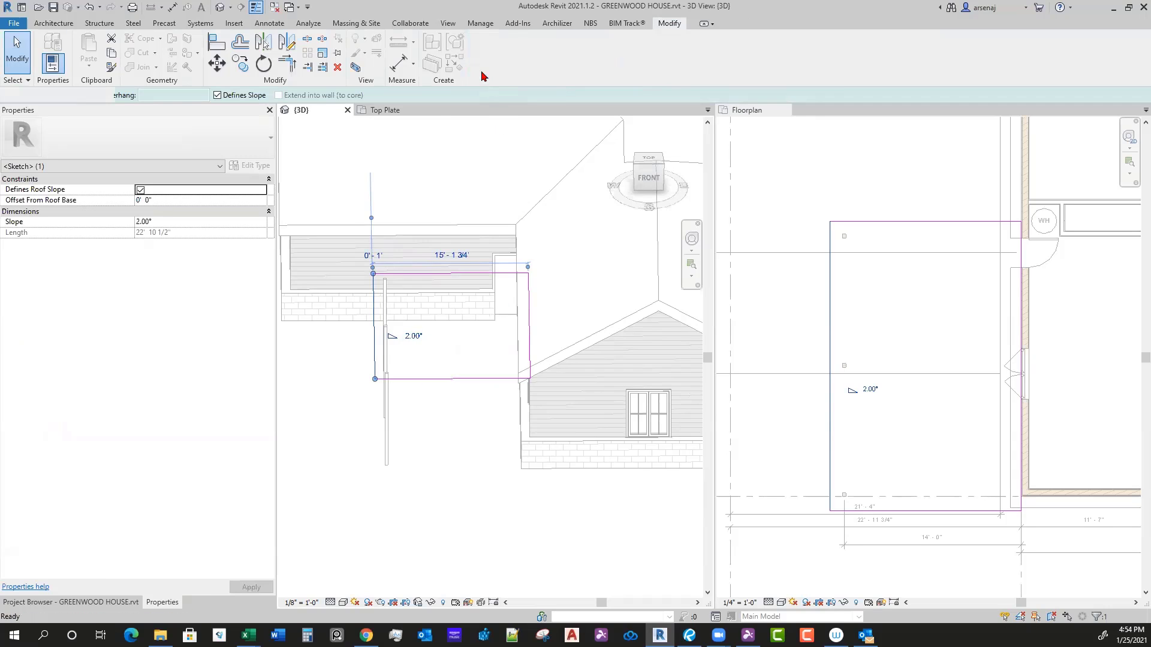
mouse_move(547, 354)
middle_mouse_down("shift")
mouse_move(556, 406)
mouse_move(572, 386)
mouse_move(555, 383)
mouse_move(555, 454)
middle_mouse_up("shift")
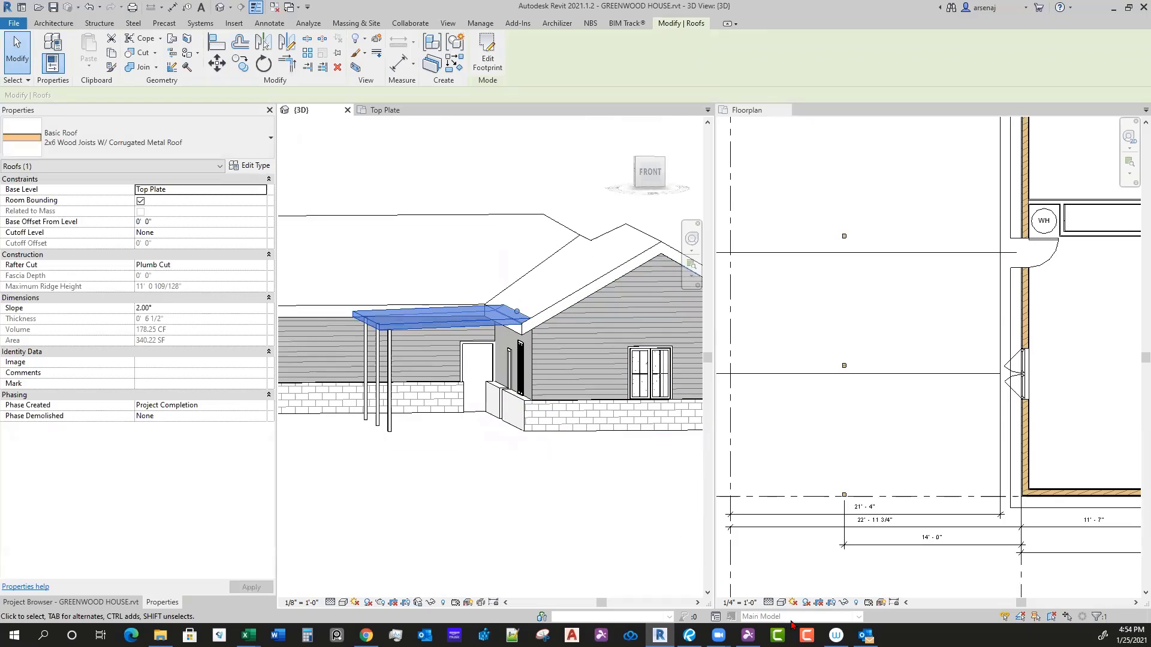
Step: Switch to Bluebeam Revu and examine how the roof covers the carport and rear patio in the house photos
left_click(689, 636)
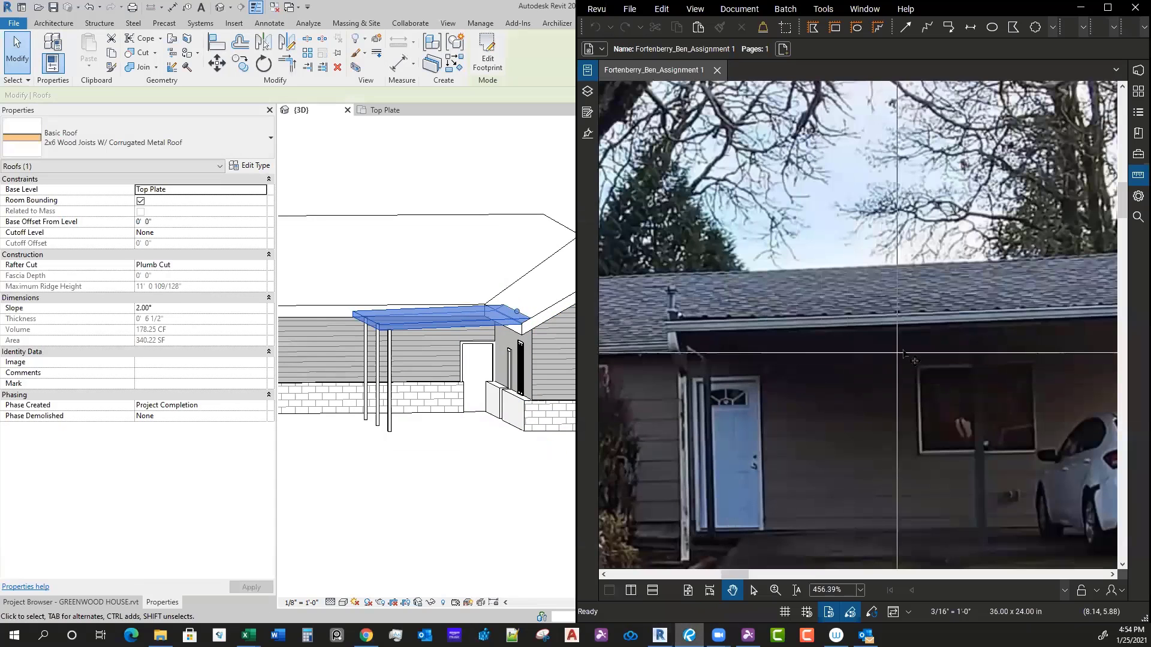
scroll(719, 351, "down", 8)
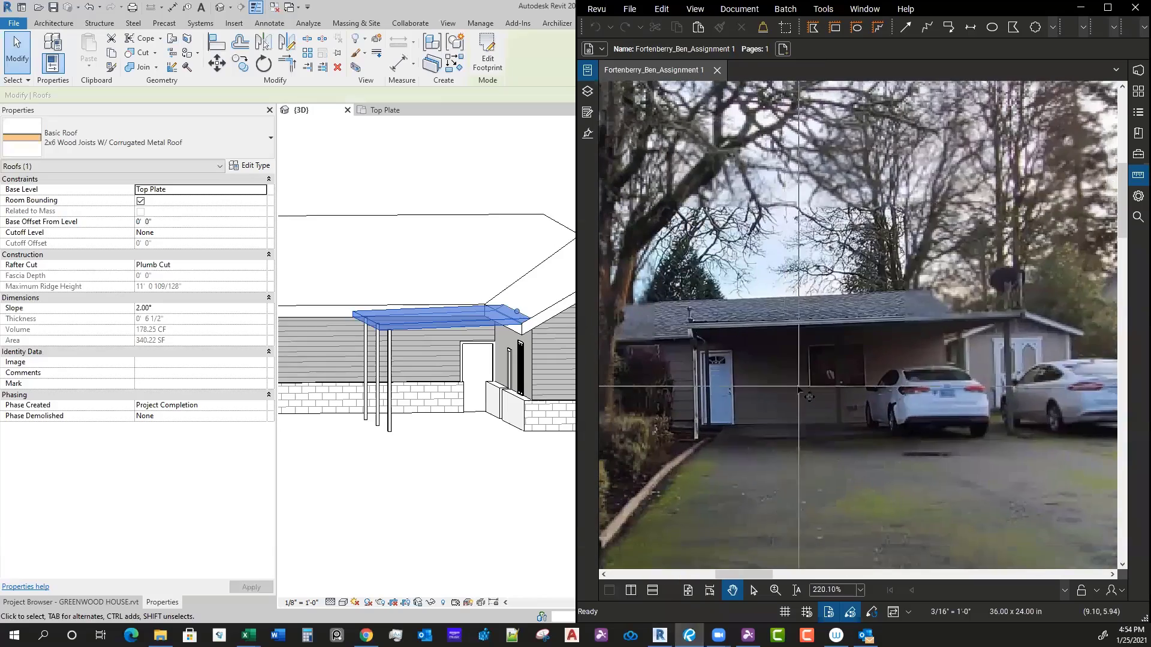
scroll(740, 362, "down", 3)
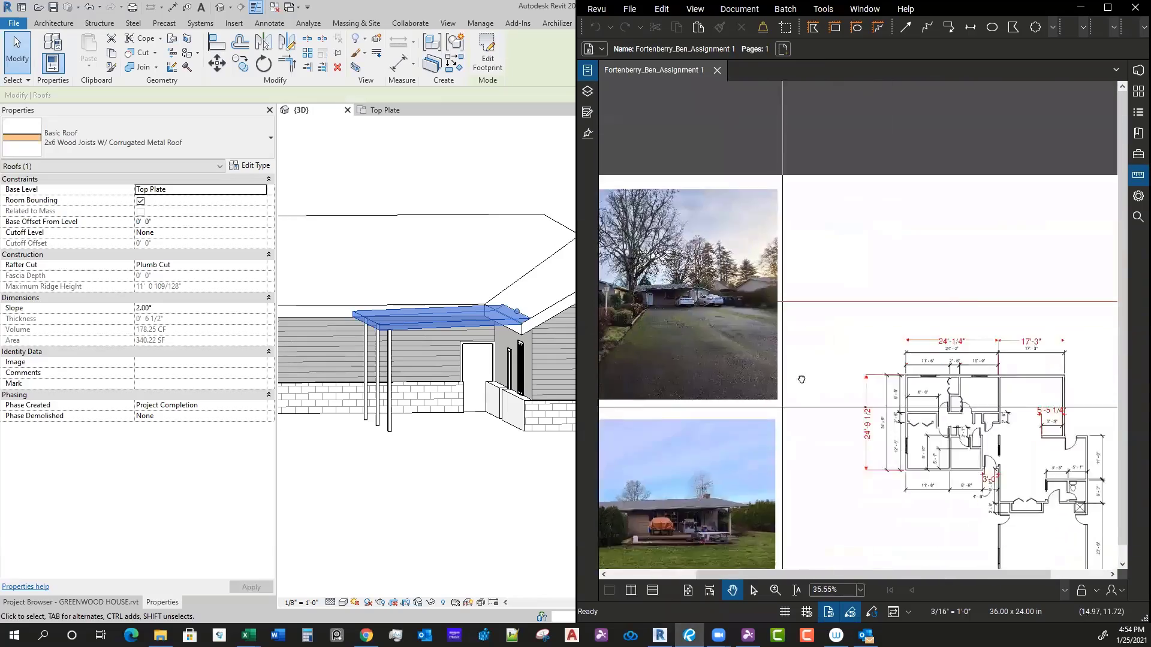
scroll(754, 468, "up", 5)
scroll(754, 468, "down", 3)
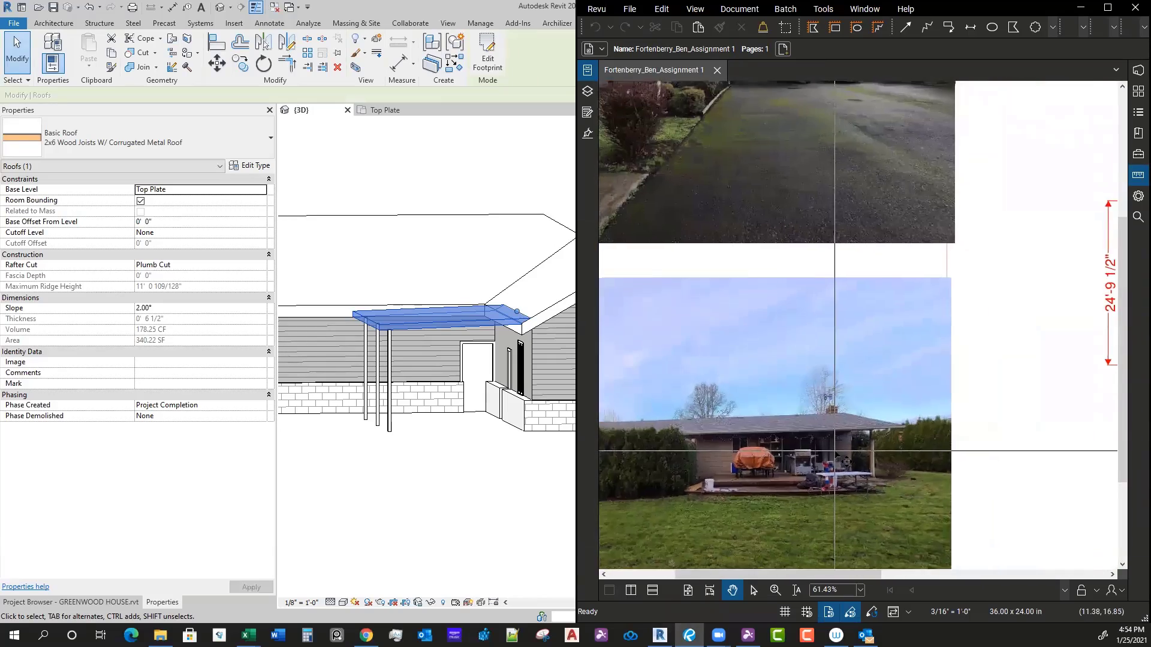
scroll(816, 442, "down", 2)
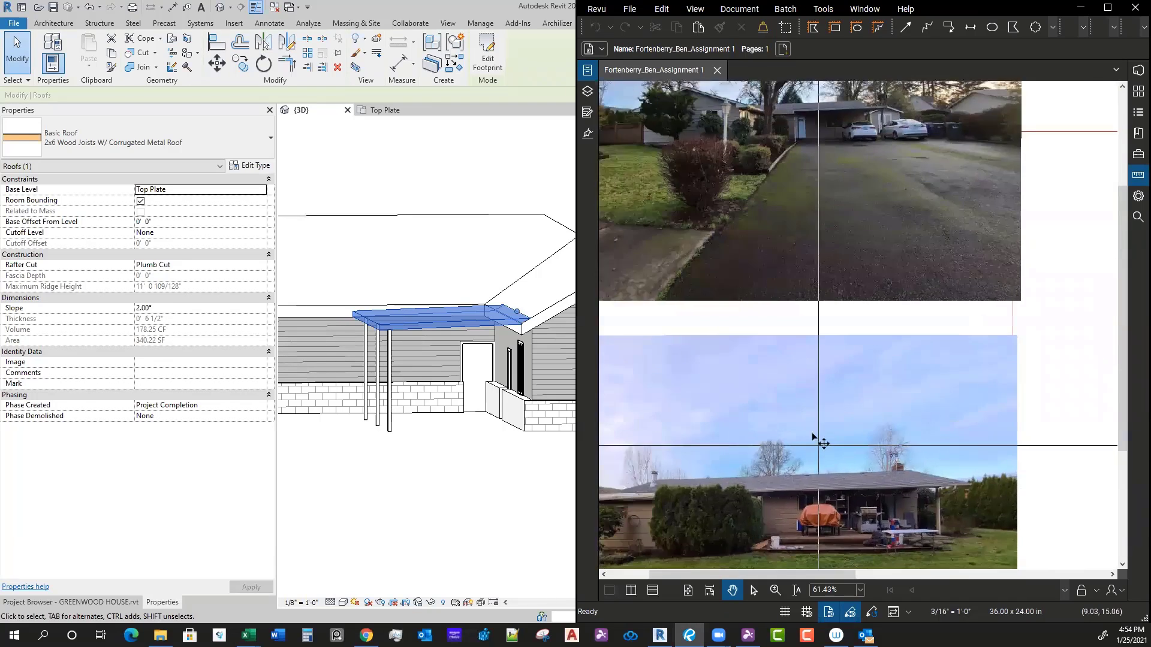
Step: Return to Revit and examine the corrugated metal roof and its posts in 3D from above and from the house's left side
left_click(444, 498)
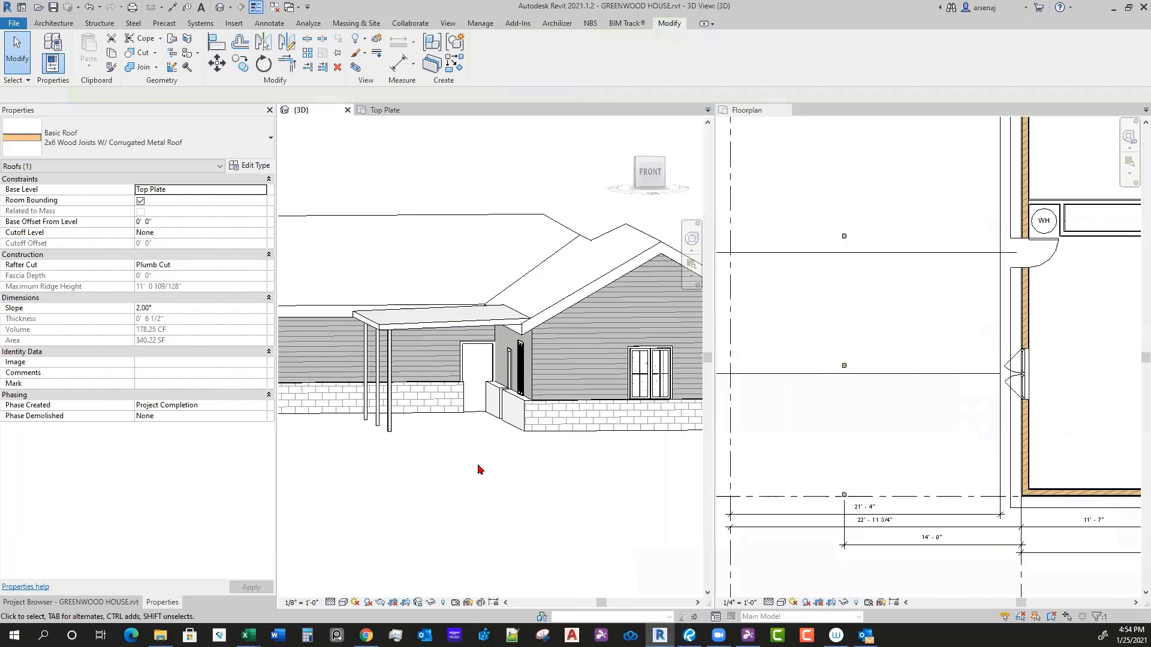
middle_click_drag(457, 465, 564, 502, "shift")
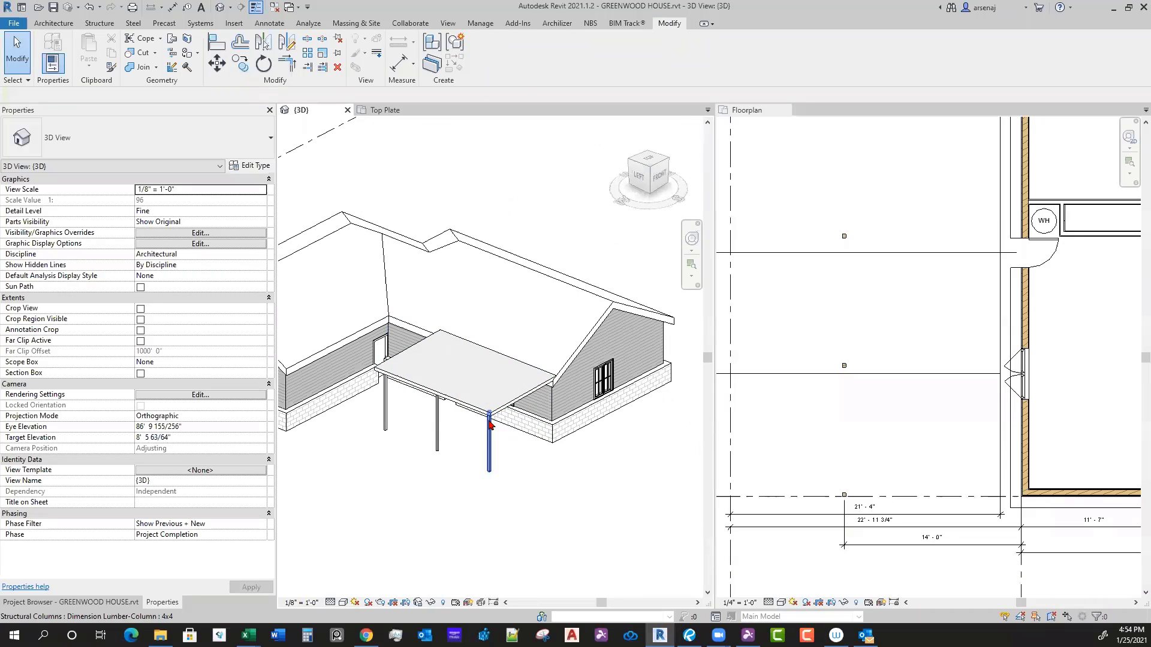
middle_click_drag(486, 415, 576, 450)
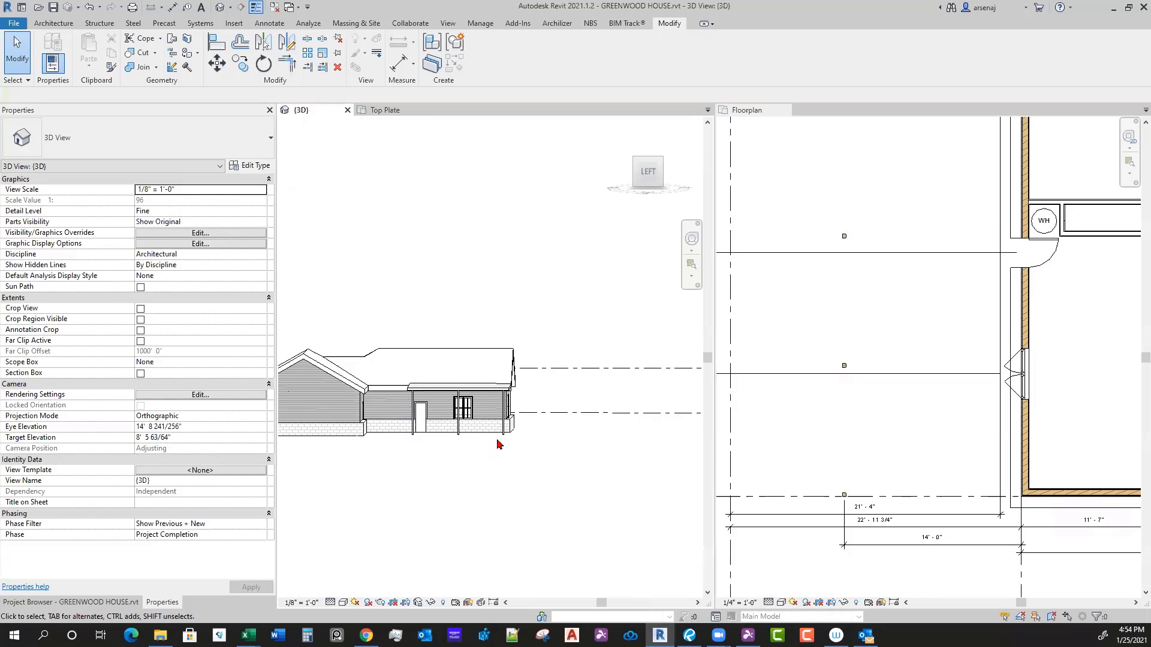
mouse_move(478, 476)
middle_mouse_down("shift")
mouse_move(496, 506)
mouse_move(479, 473)
middle_mouse_up("shift")
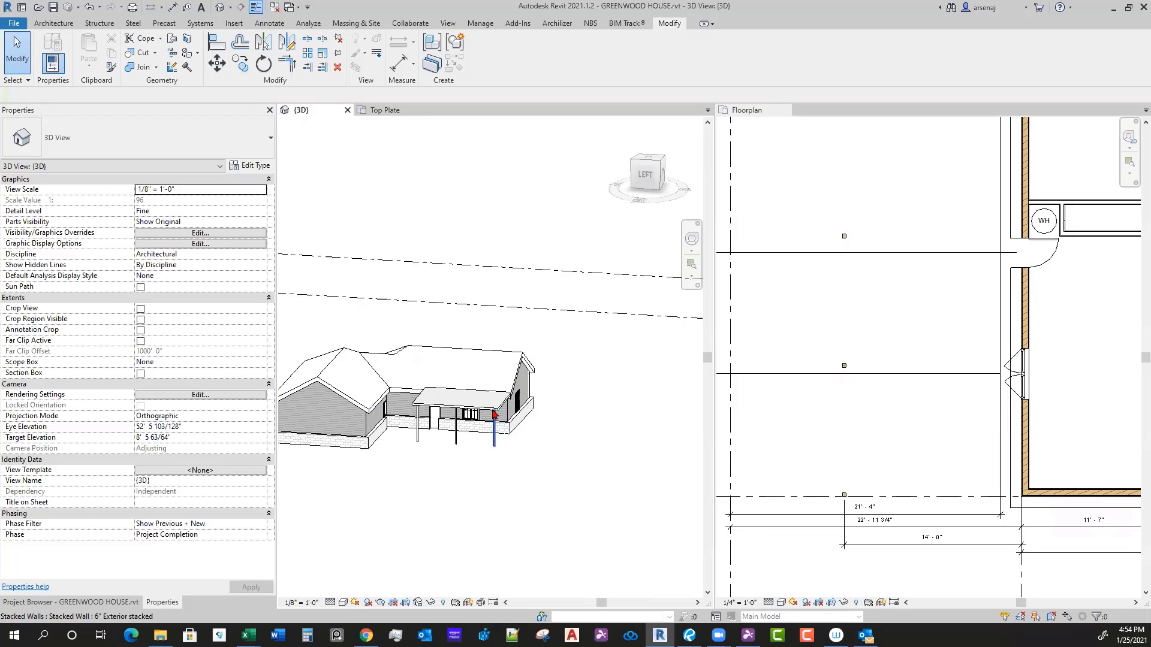
middle_click_drag(514, 469, 547, 537, "shift")
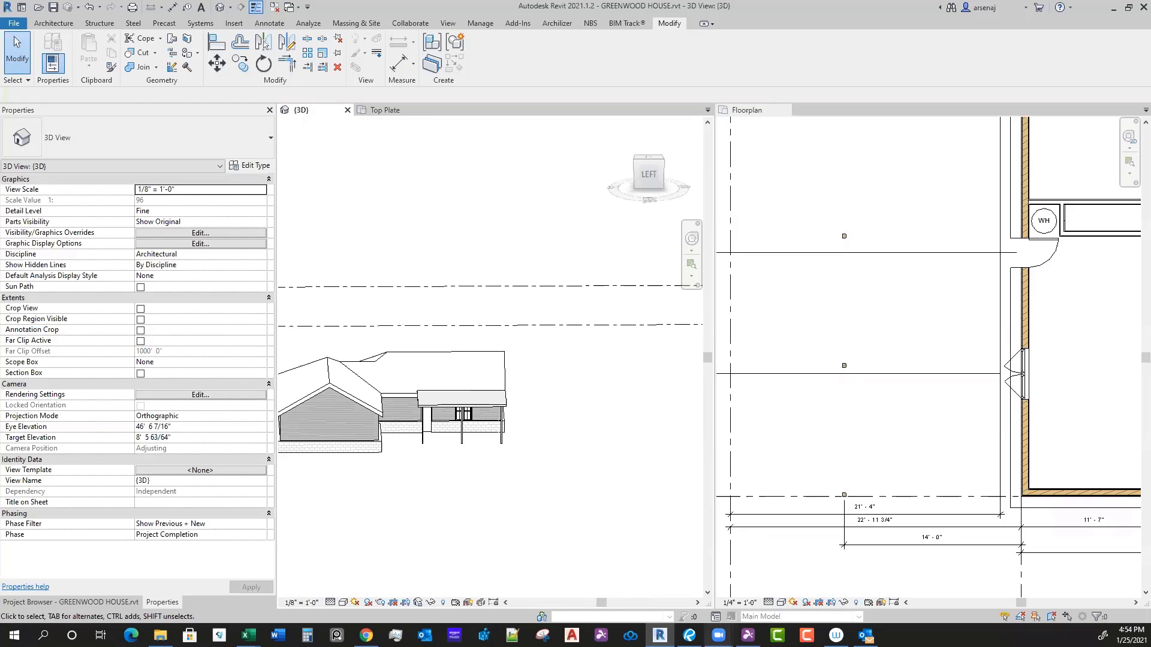
Step: Switch to Bluebeam Revu and compare the backyard photo with the driveway photo, focusing on the carport and front entry
left_click(689, 635)
middle_click_drag(835, 444, 797, 429)
scroll(827, 461, "down", 1)
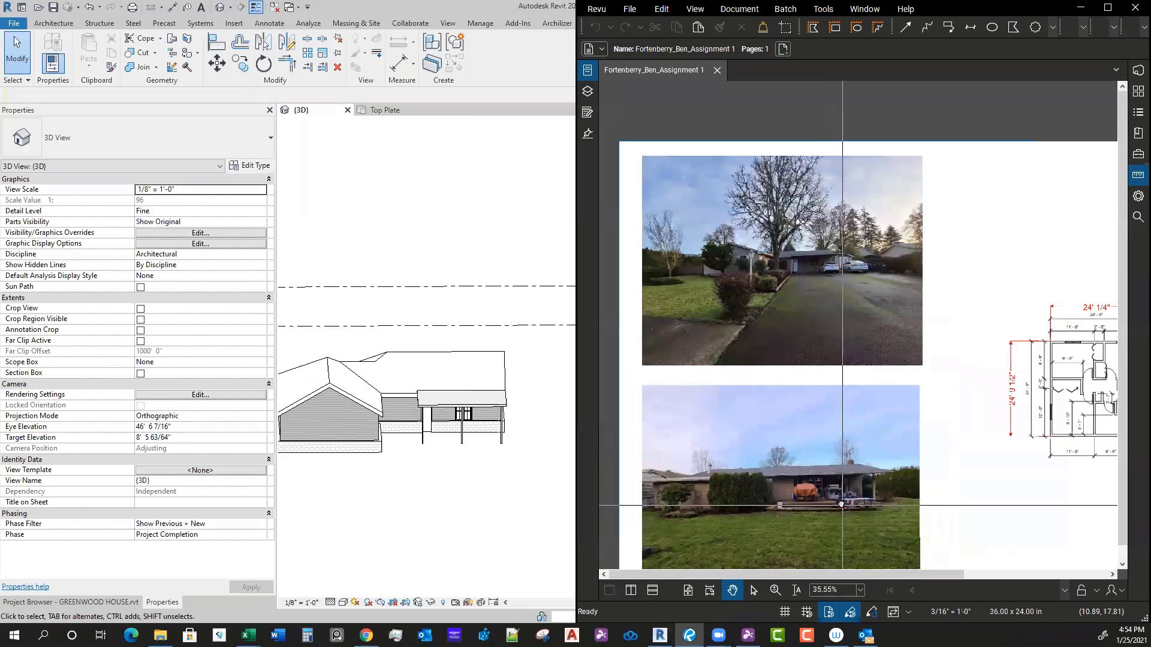
middle_click_drag(849, 498, 802, 473)
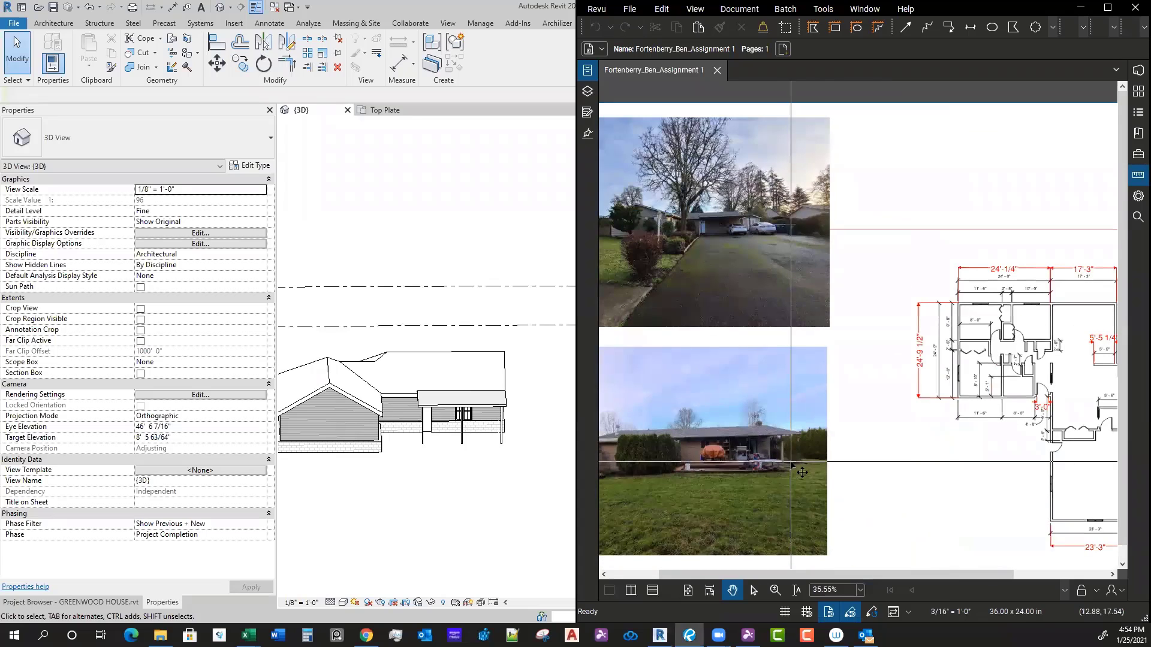
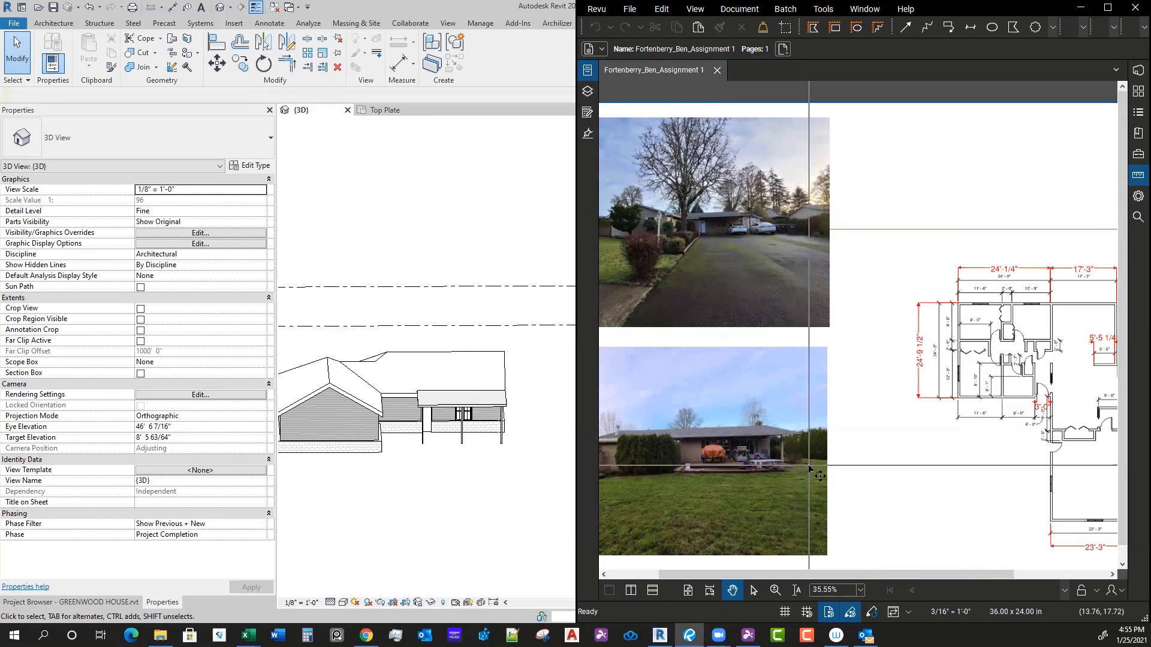
mouse_move(808, 468)
middle_mouse_down()
mouse_move(809, 451)
mouse_move(825, 455)
middle_mouse_up()
scroll(730, 302, "up", 7)
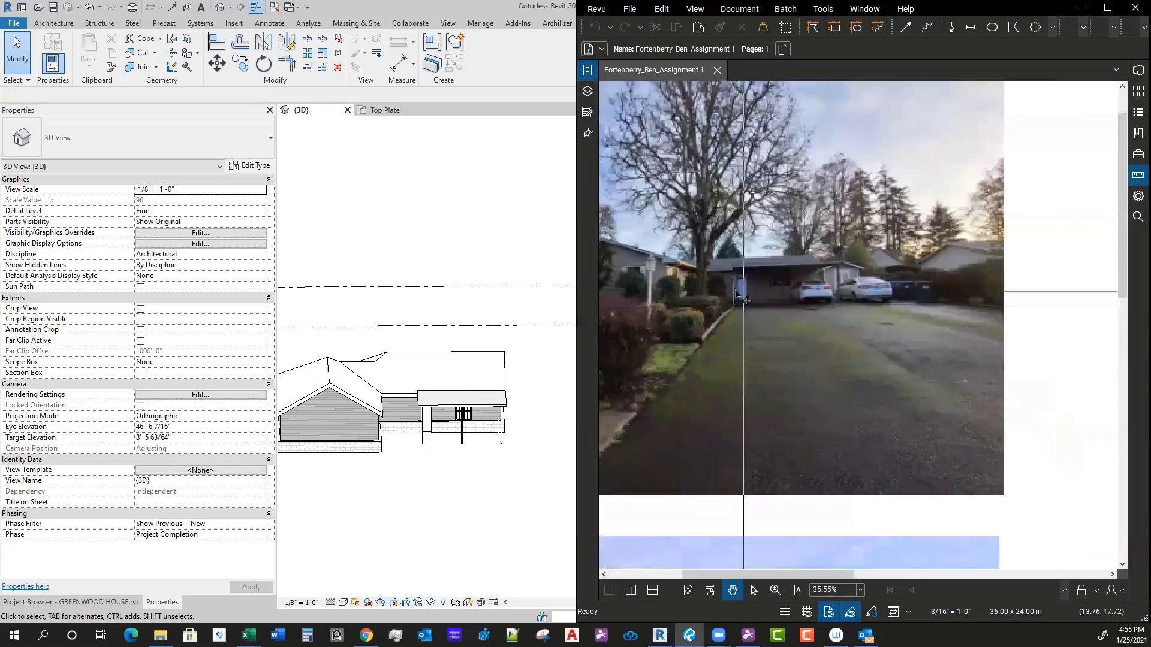
scroll(797, 343, "down", 4)
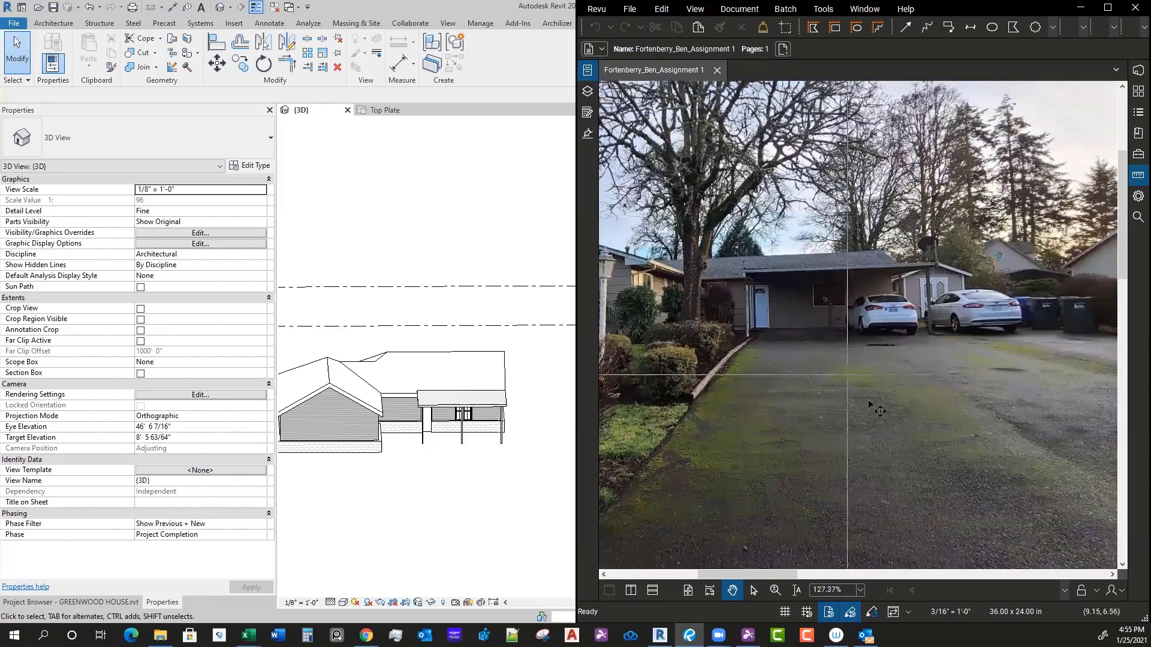
scroll(891, 385, "down", 4)
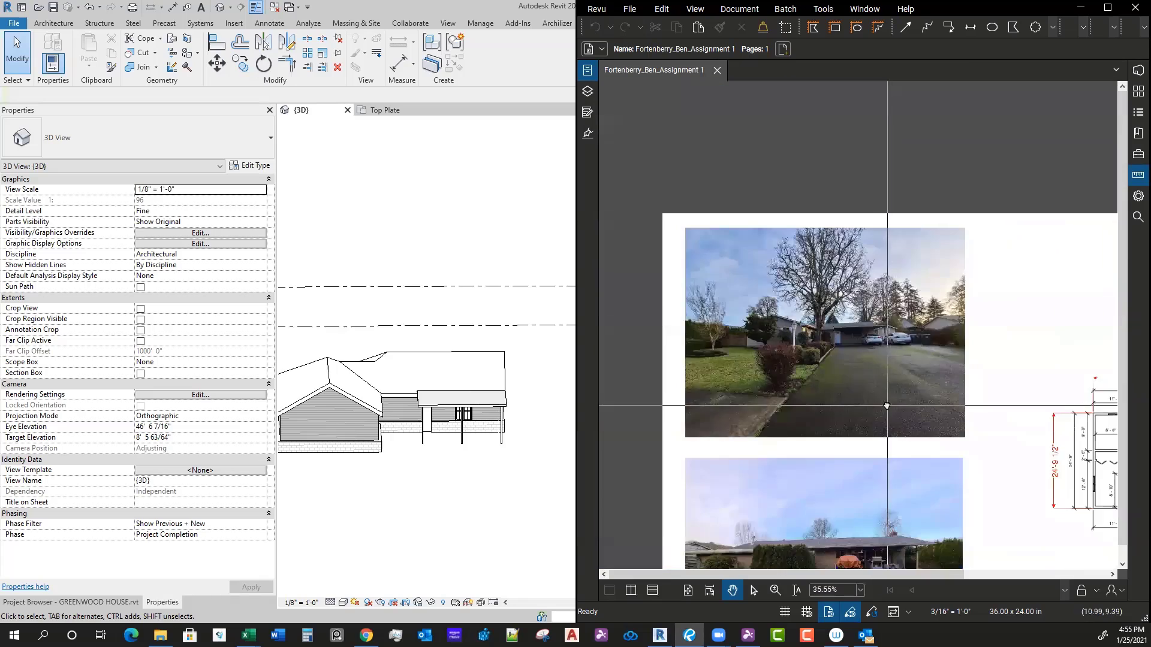
Step: Examine the covered patio in the backyard photo, including its roof overhang, eave and corner post
middle_click_drag(886, 543, 883, 432)
scroll(841, 457, "up", 5)
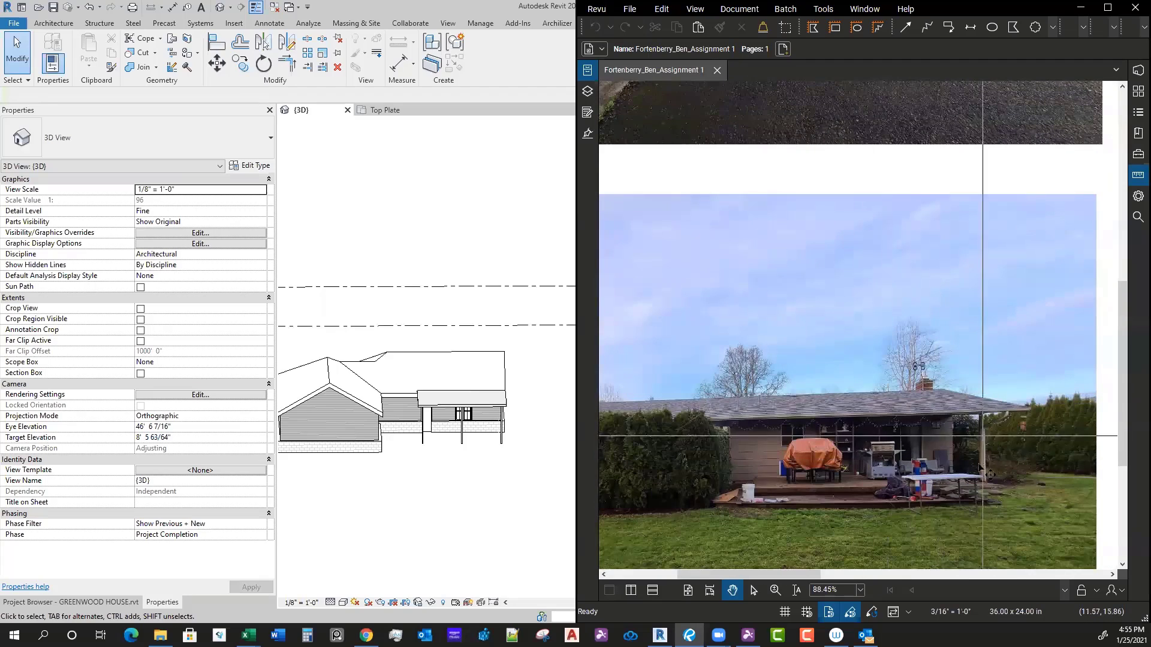
scroll(929, 432, "up", 4)
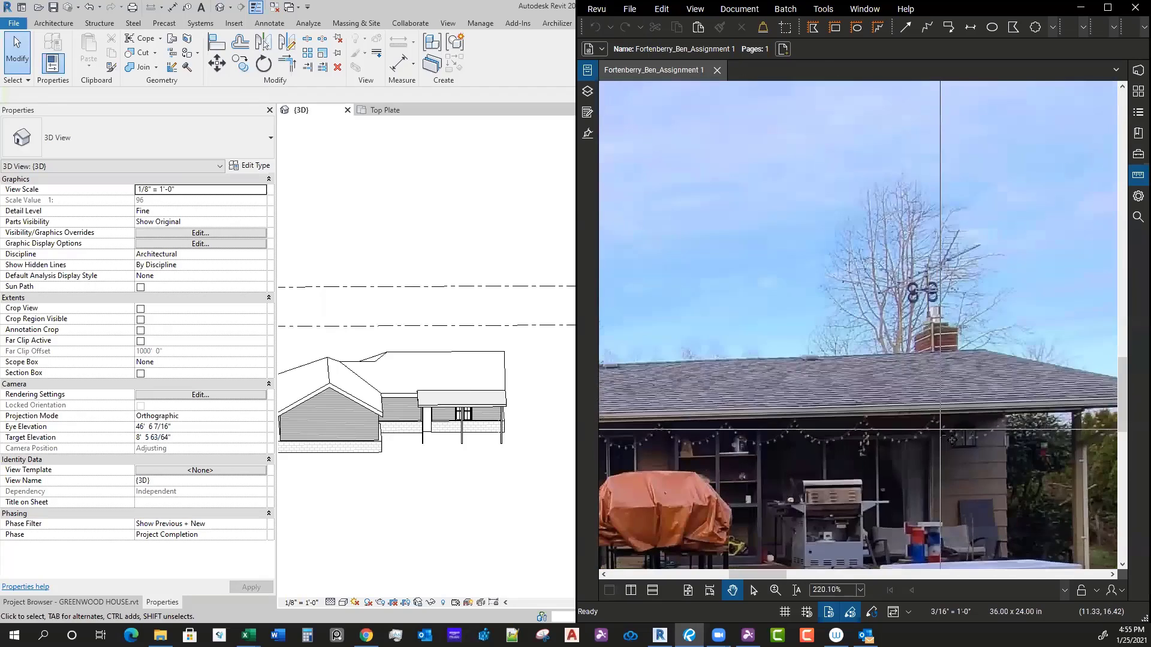
scroll(885, 450, "down", 5)
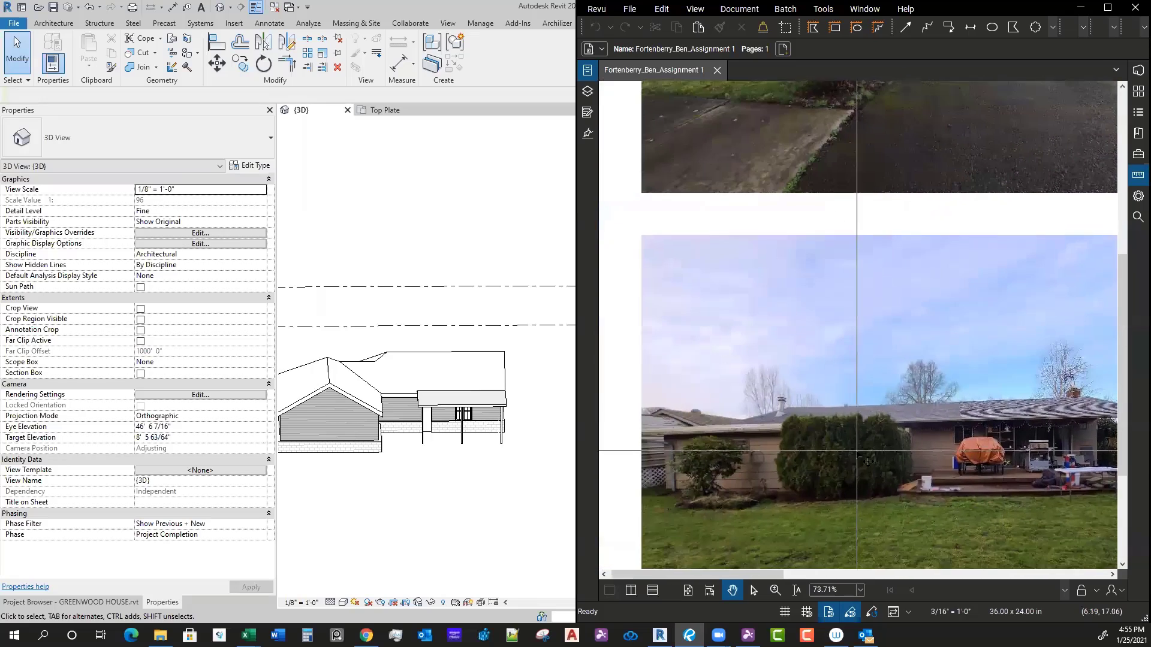
scroll(823, 443, "up", 3)
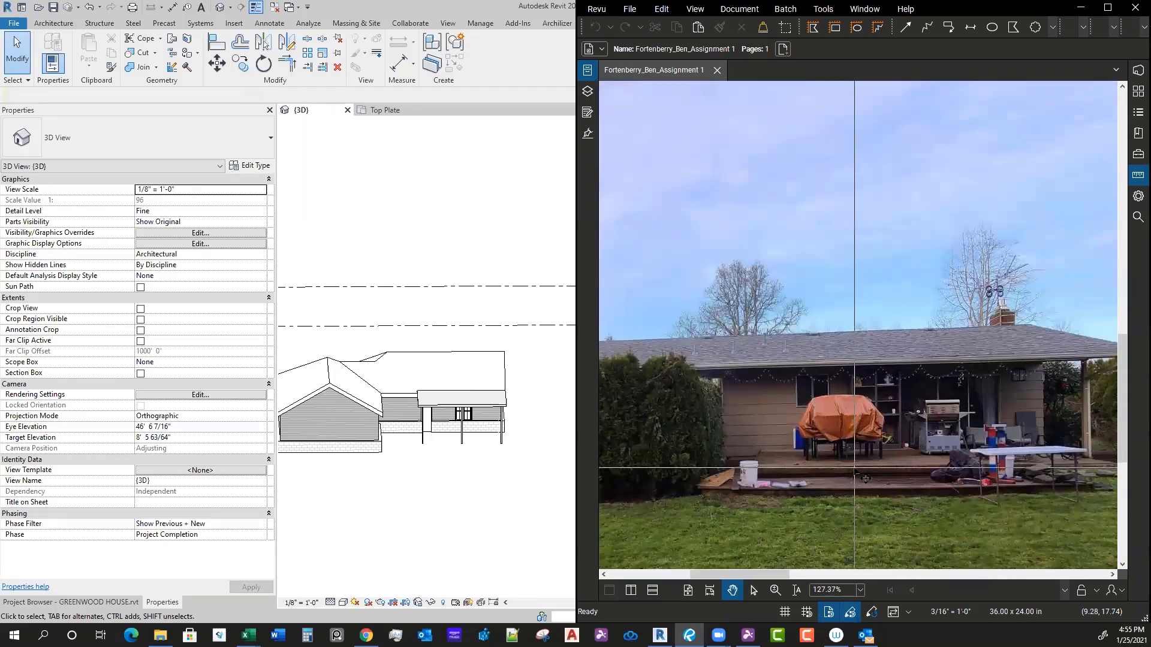
scroll(854, 468, "down", 1)
scroll(1038, 448, "up", 2)
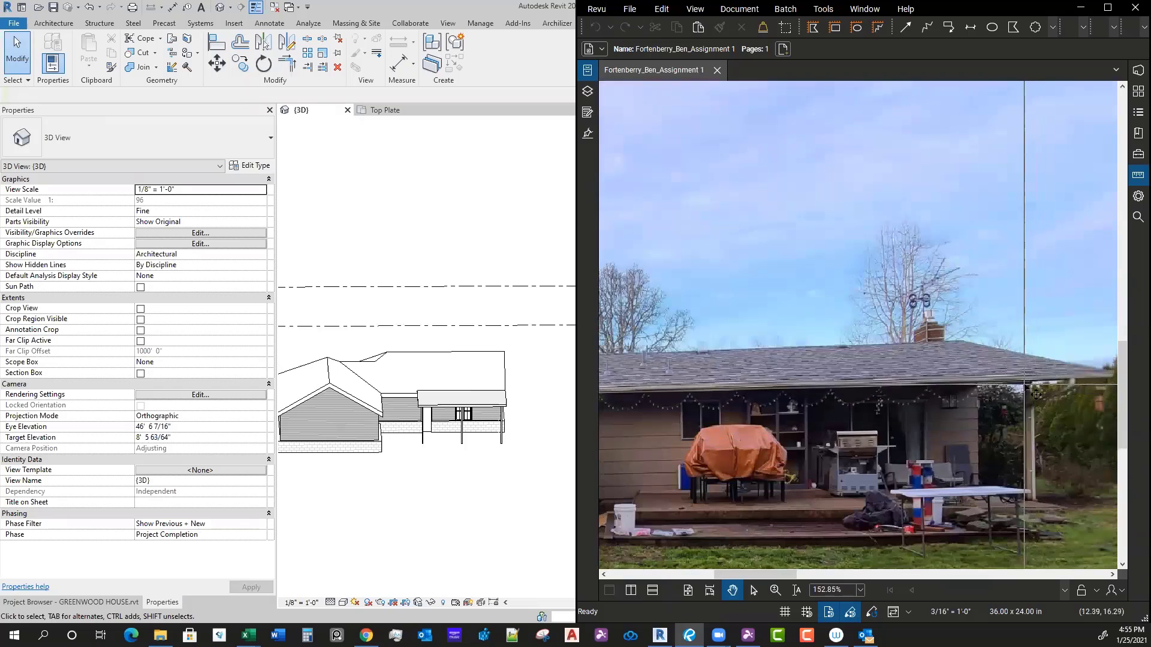
scroll(1027, 477, "up", 3)
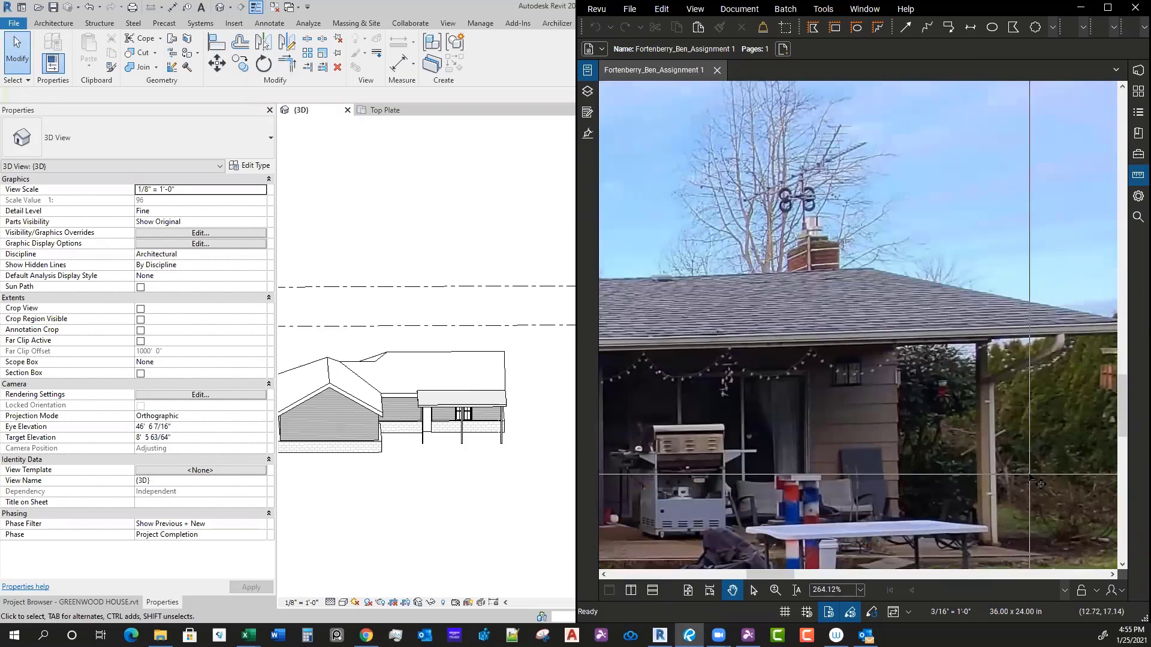
Step: Examine the patio deck, its steps and the rear wall along the full length of the house in the backyard photo
left_click_drag(725, 471, 1012, 438)
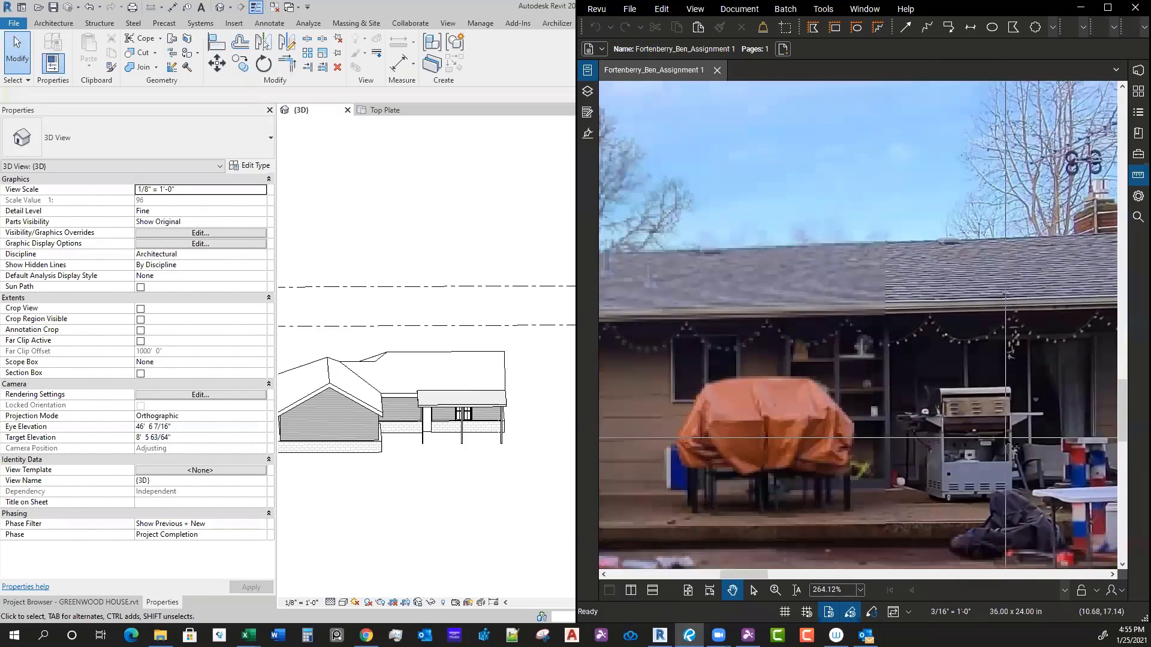
scroll(845, 535, "down", 3)
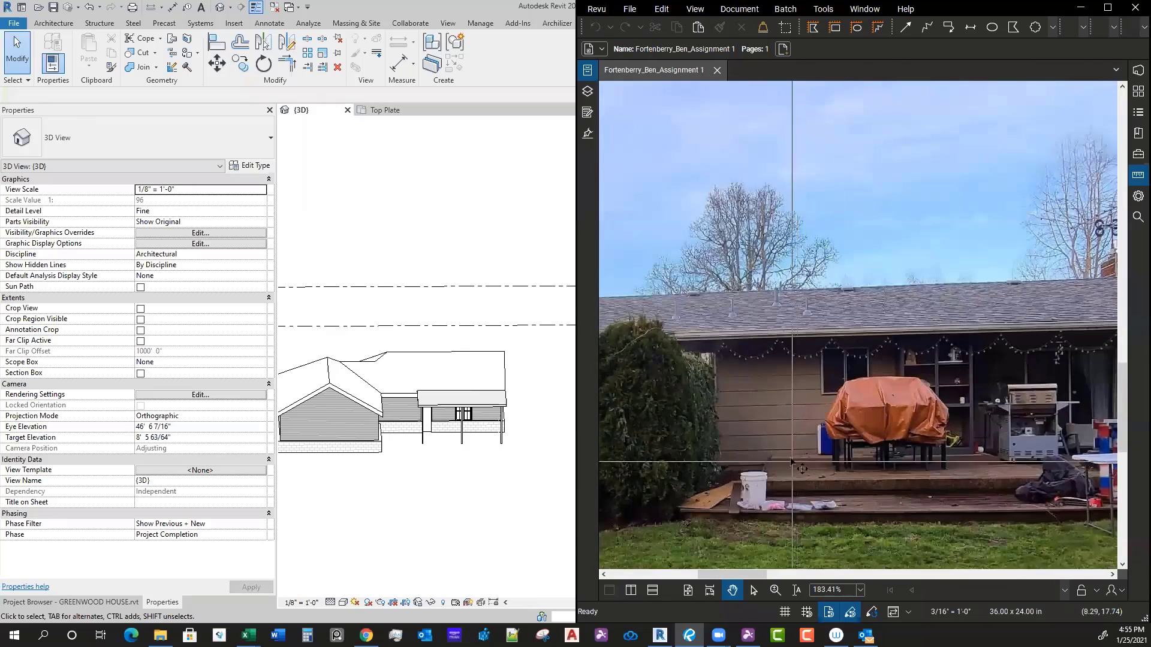
scroll(792, 450, "up", 1)
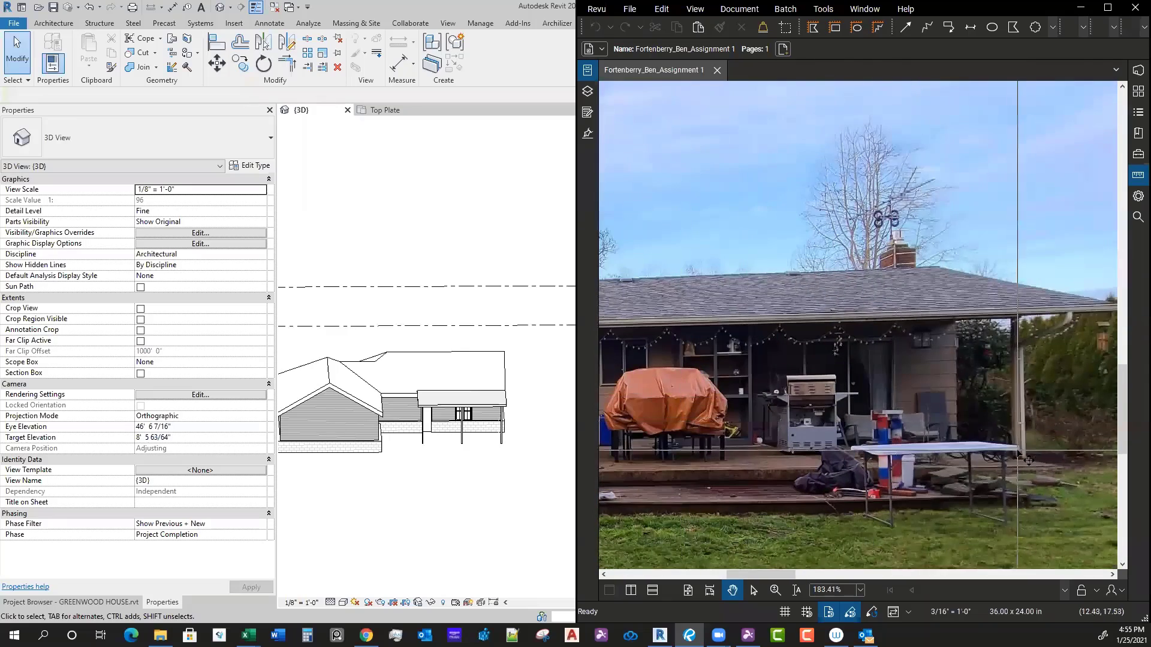
scroll(1028, 460, "down", 3)
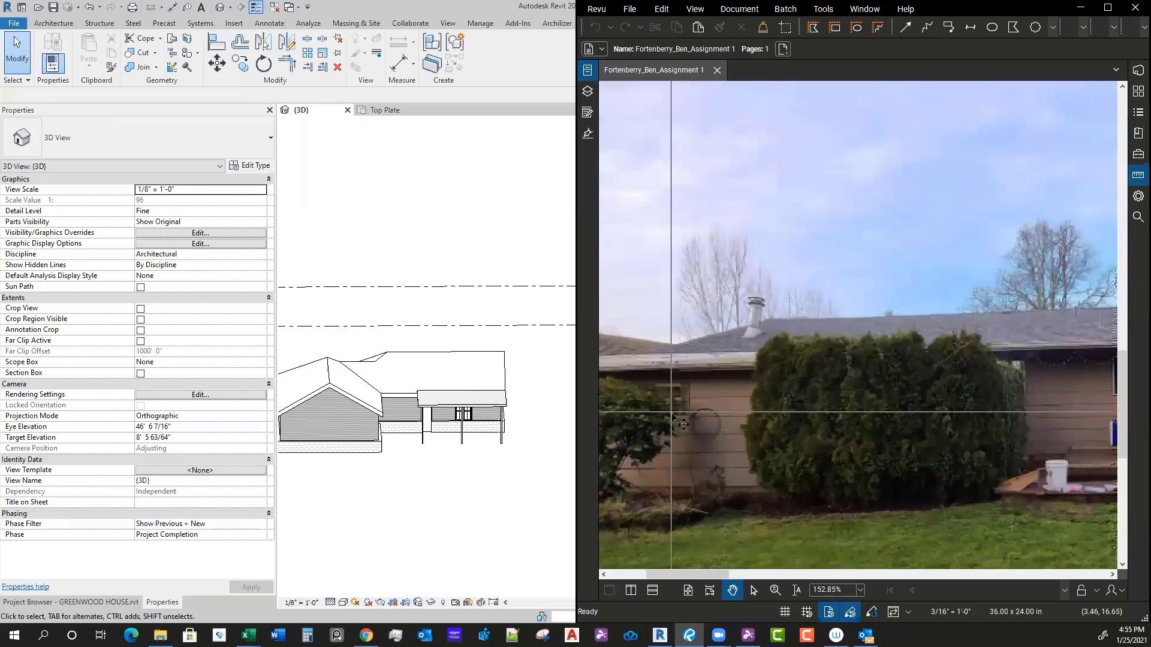
scroll(719, 360, "down", 1)
scroll(916, 460, "down", 2)
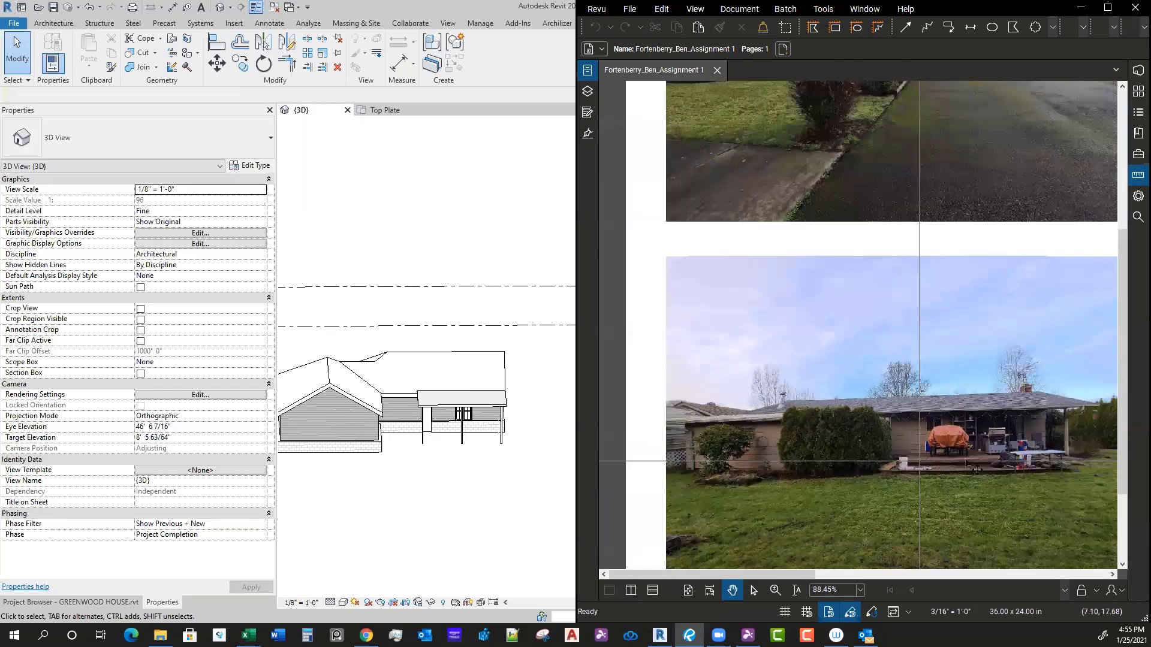
left_click_drag(989, 459, 883, 419)
Step: Return to Revit and review the covered area in the 3D view and the post positions in the Floorplan view
left_click(471, 474)
scroll(471, 472, "up", 1)
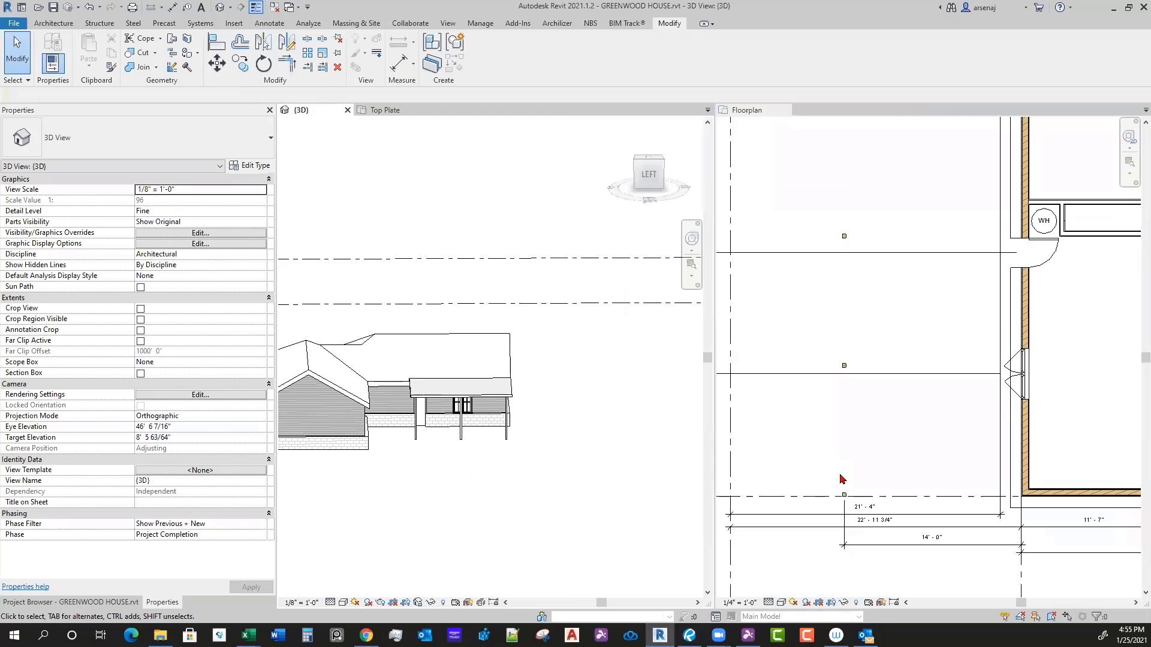
scroll(834, 471, "down", 1)
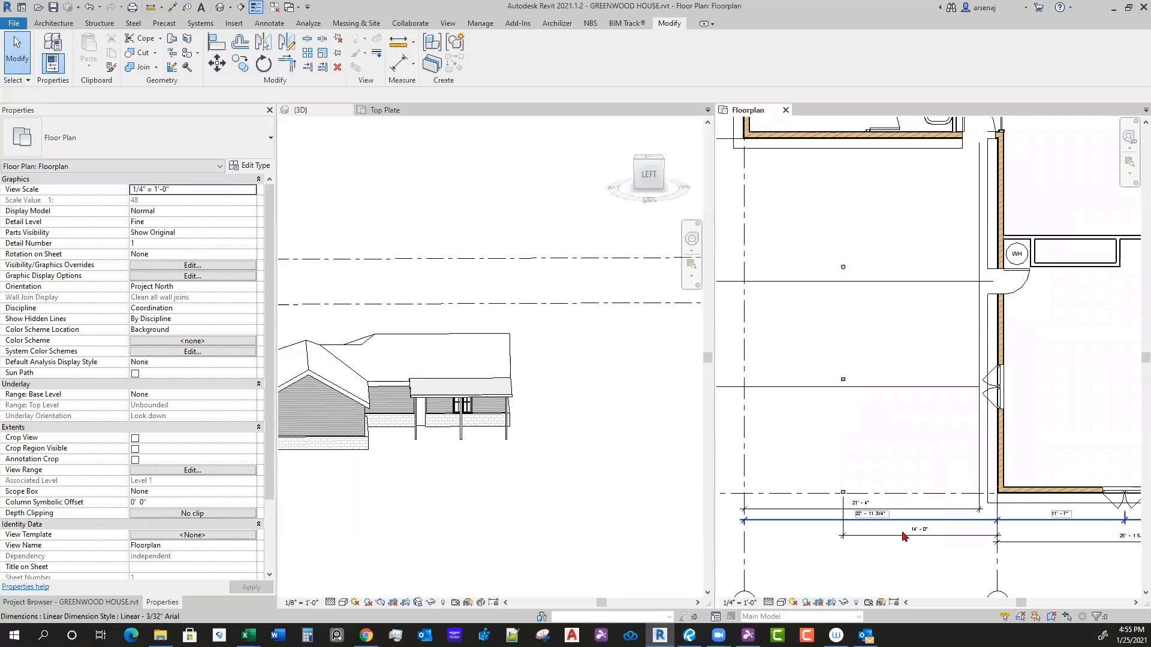
Step: Switch to Bluebeam Revu and examine the patio's corner post, its base and the downspout in the backyard photo
left_click(689, 635)
left_click_drag(949, 413, 935, 406)
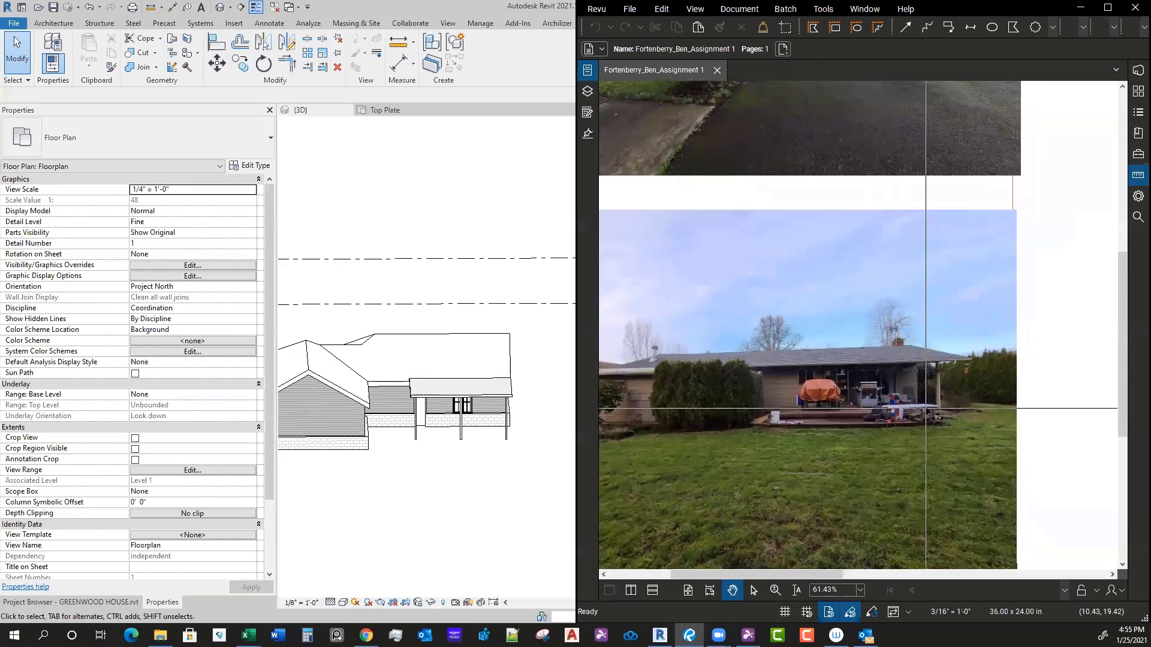
scroll(935, 406, "up", 8)
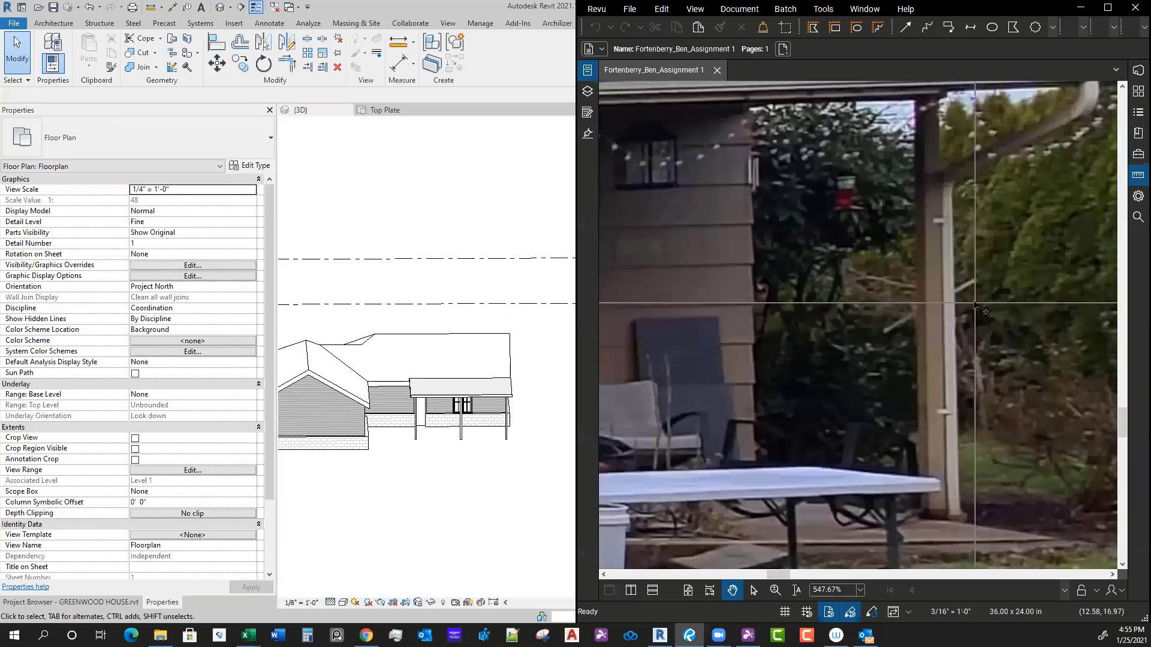
scroll(973, 314, "down", 1)
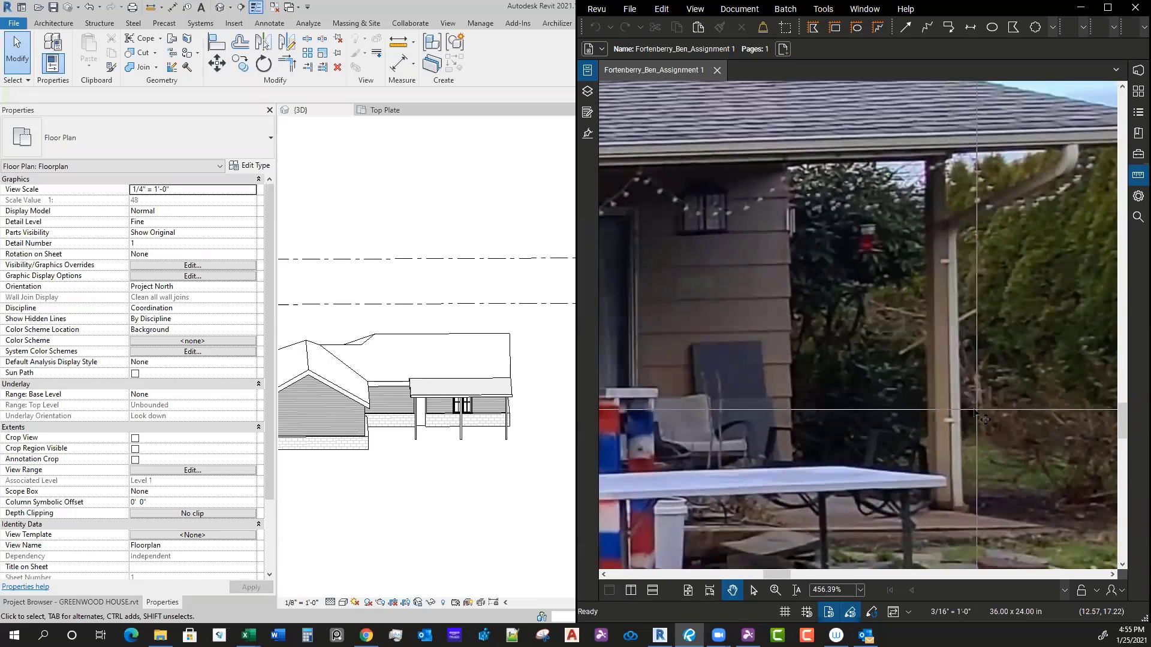
scroll(988, 366, "down", 7)
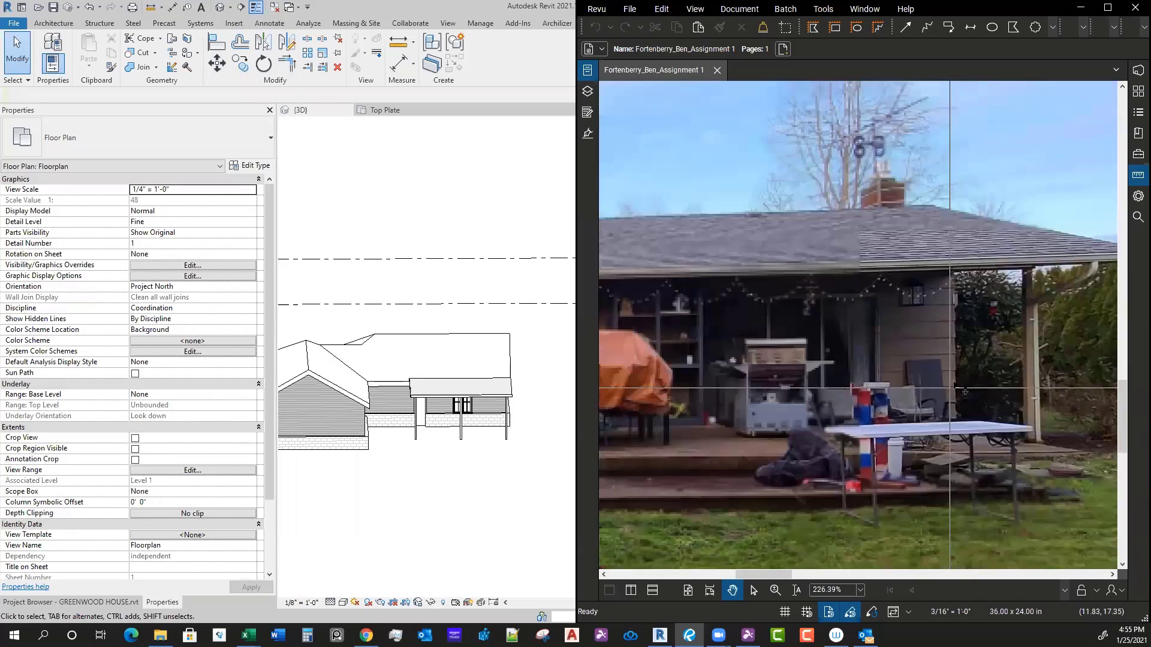
Step: Examine the patio's corner post and the roof edge above it in the backyard photo
scroll(1019, 347, "up", 7)
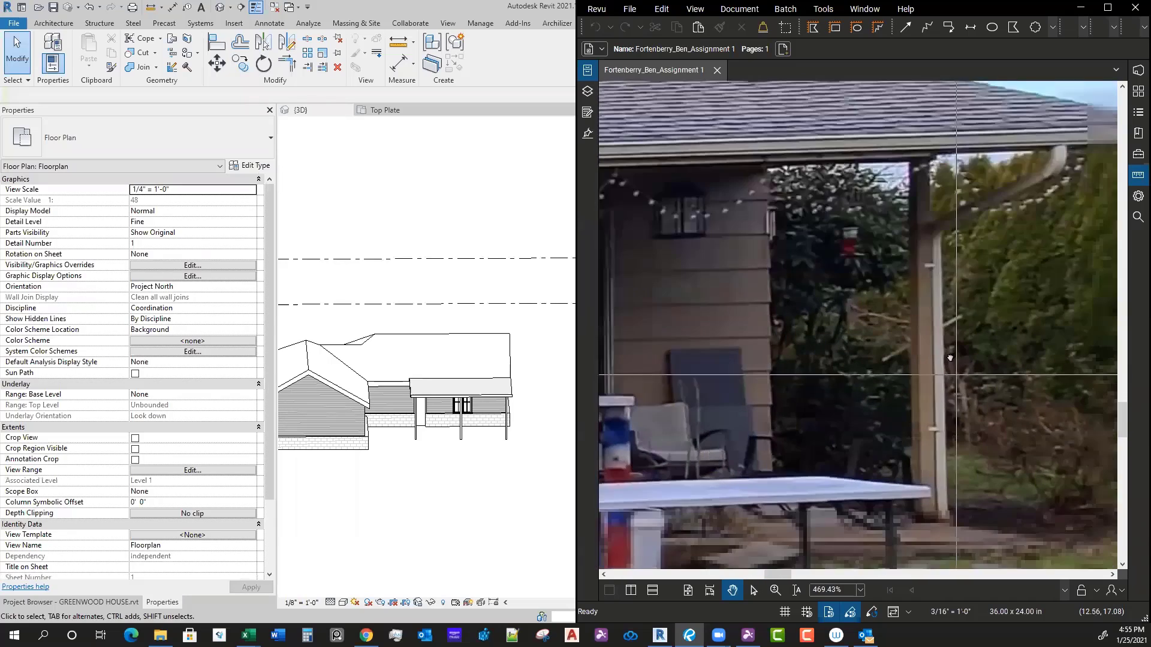
scroll(982, 384, "up", 1)
scroll(953, 423, "down", 10)
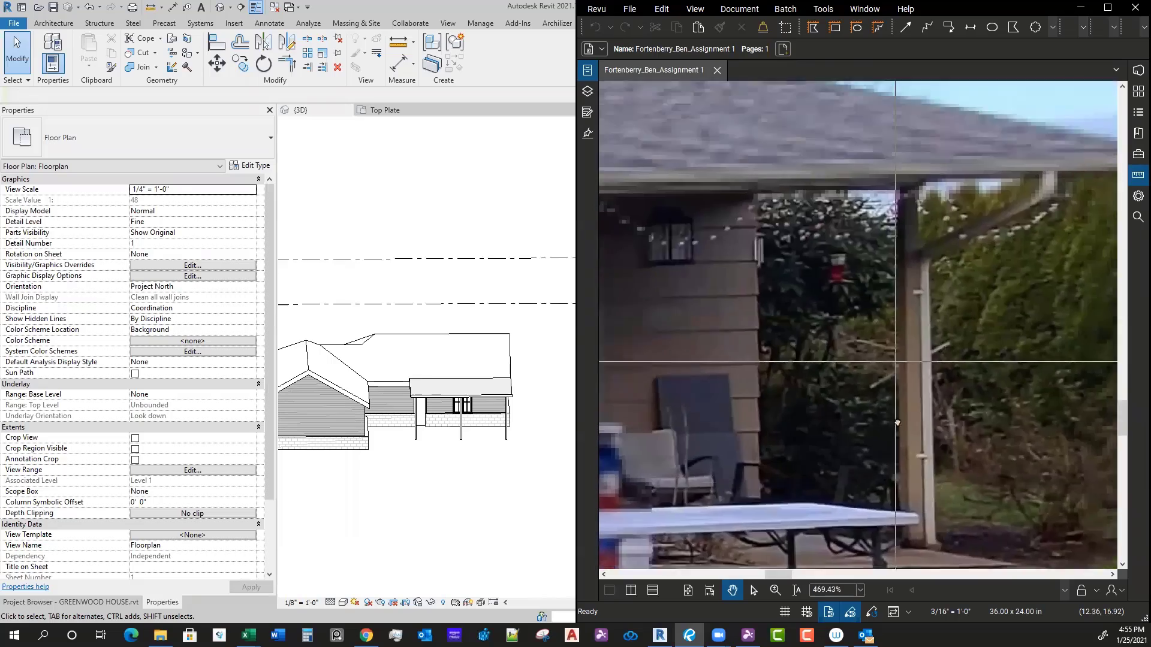
scroll(866, 447, "down", 4)
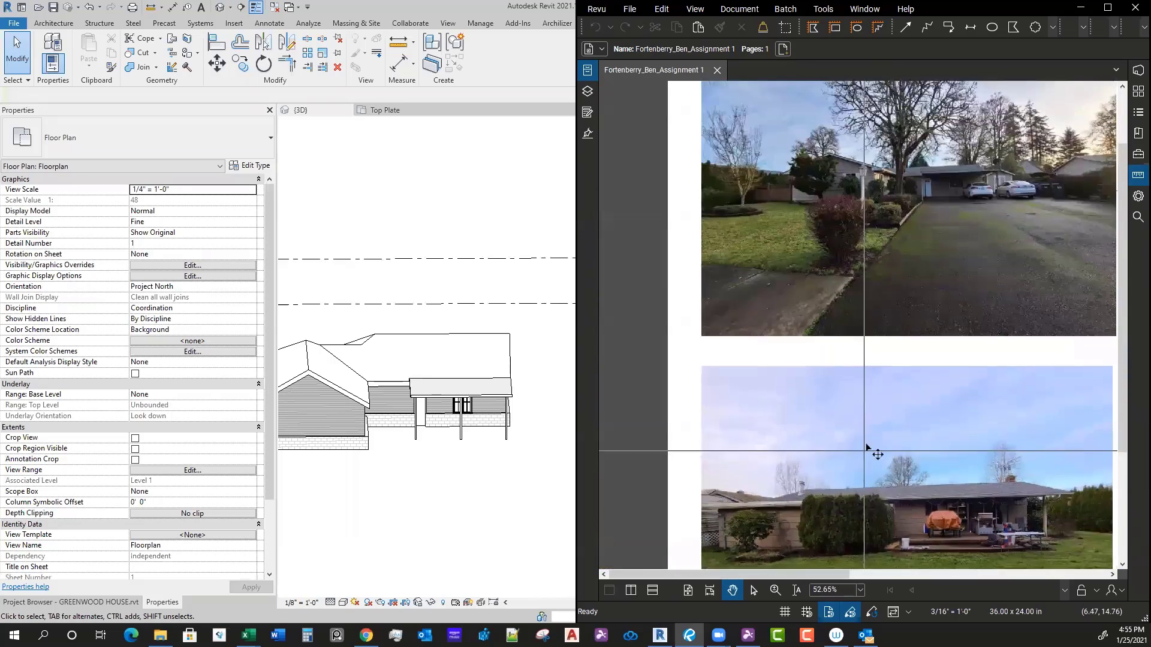
Step: Examine the carport's corner post, roof edge and rear post in the driveway photo
scroll(923, 269, "up", 13)
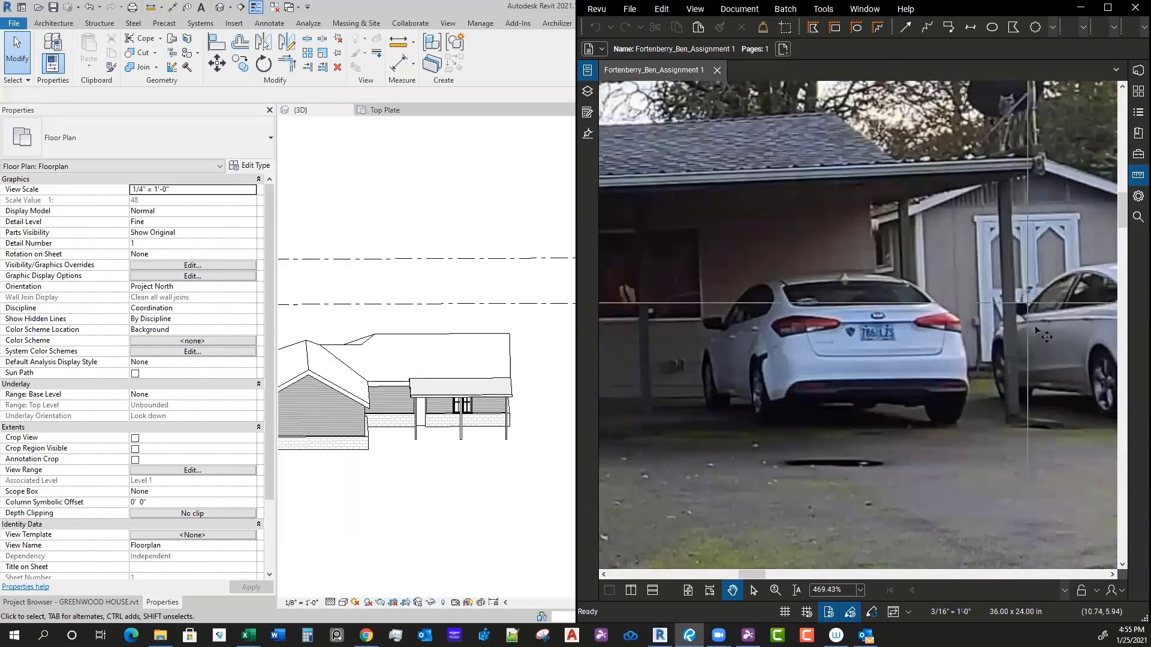
scroll(1035, 364, "down", 1)
scroll(779, 359, "up", 1)
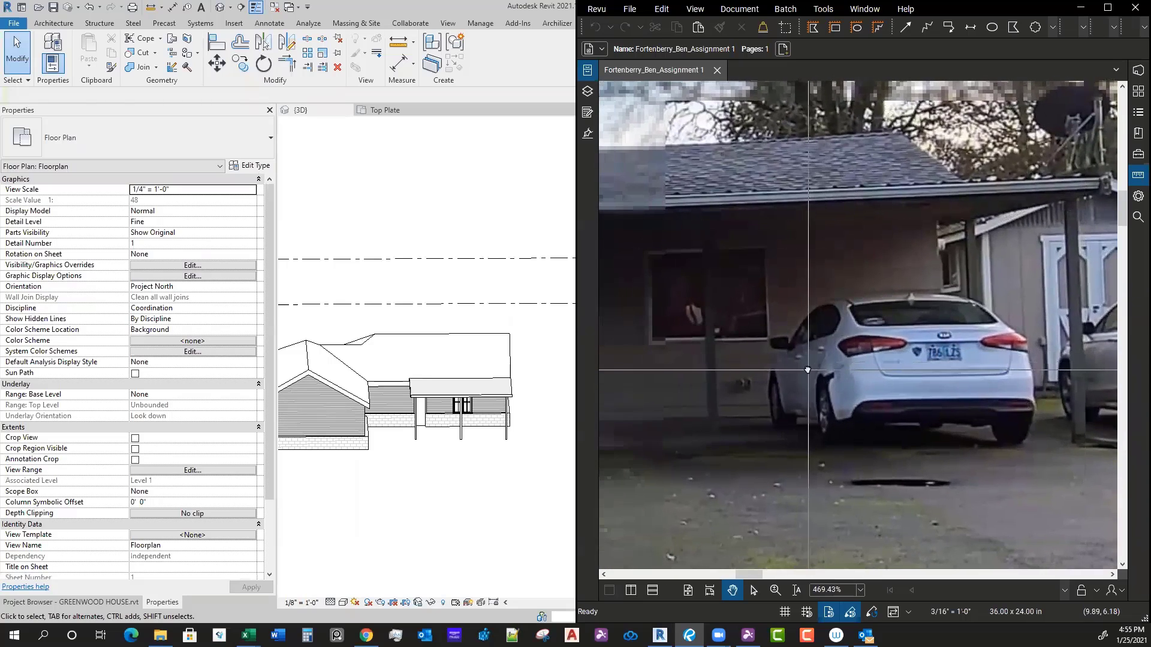
middle_click_drag(977, 230, 908, 286)
scroll(941, 307, "up", 2)
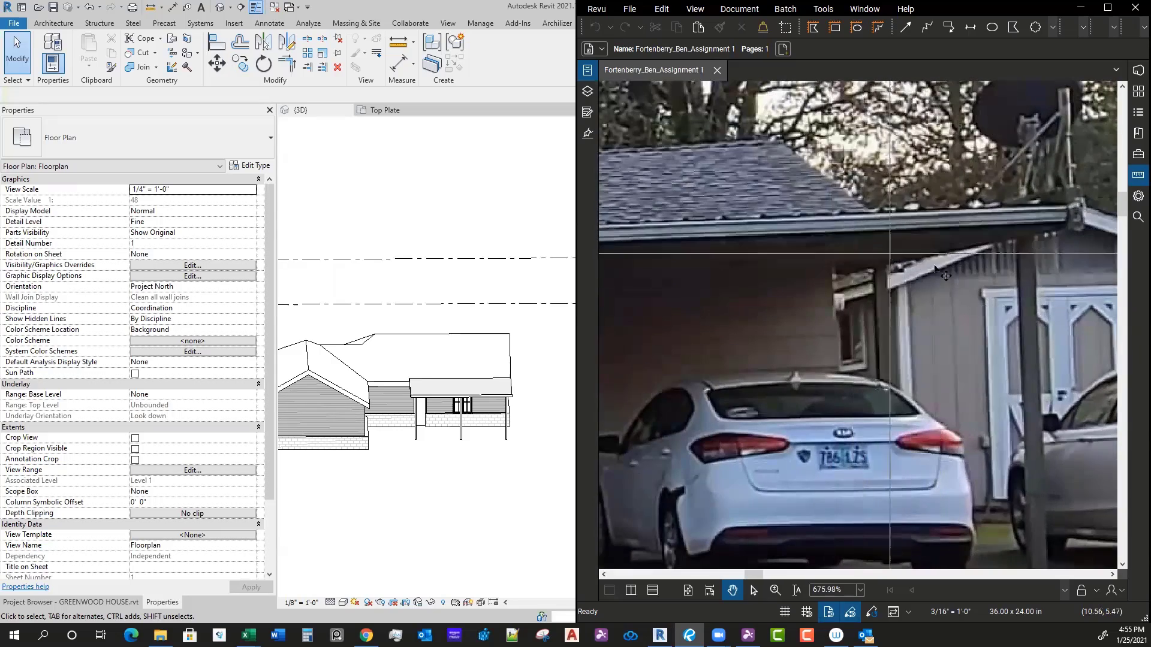
scroll(880, 313, "down", 8)
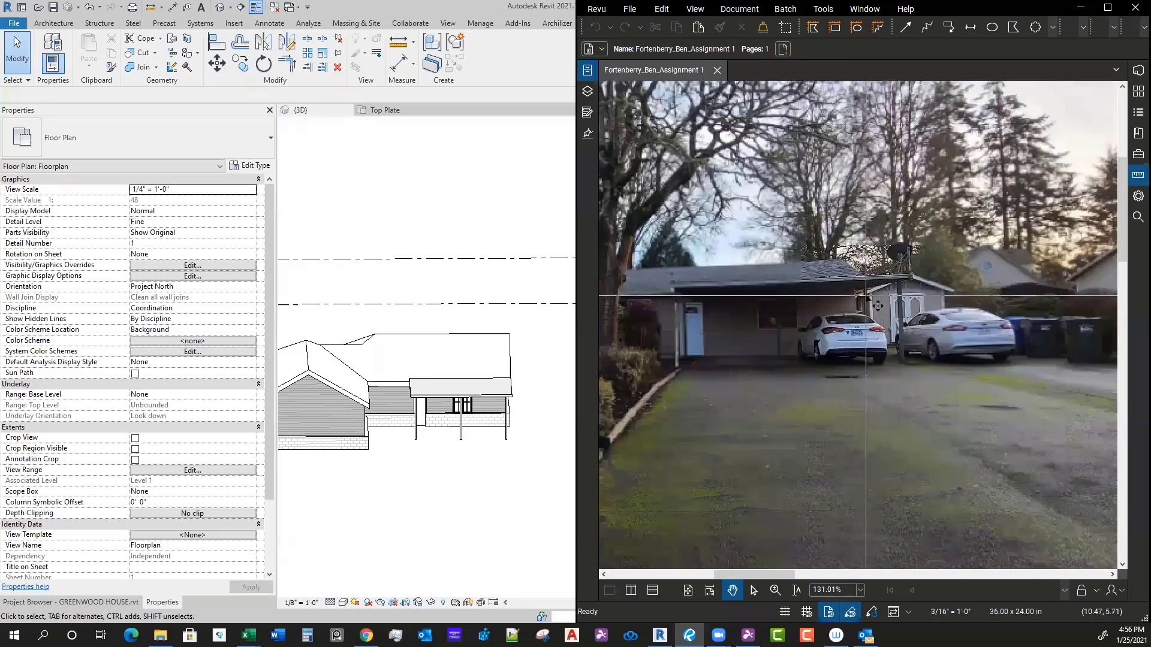
scroll(863, 290, "down", 5)
Step: Return to Revit and review the porch roof and its three posts from a raised front corner in the 3D view
left_click(472, 501)
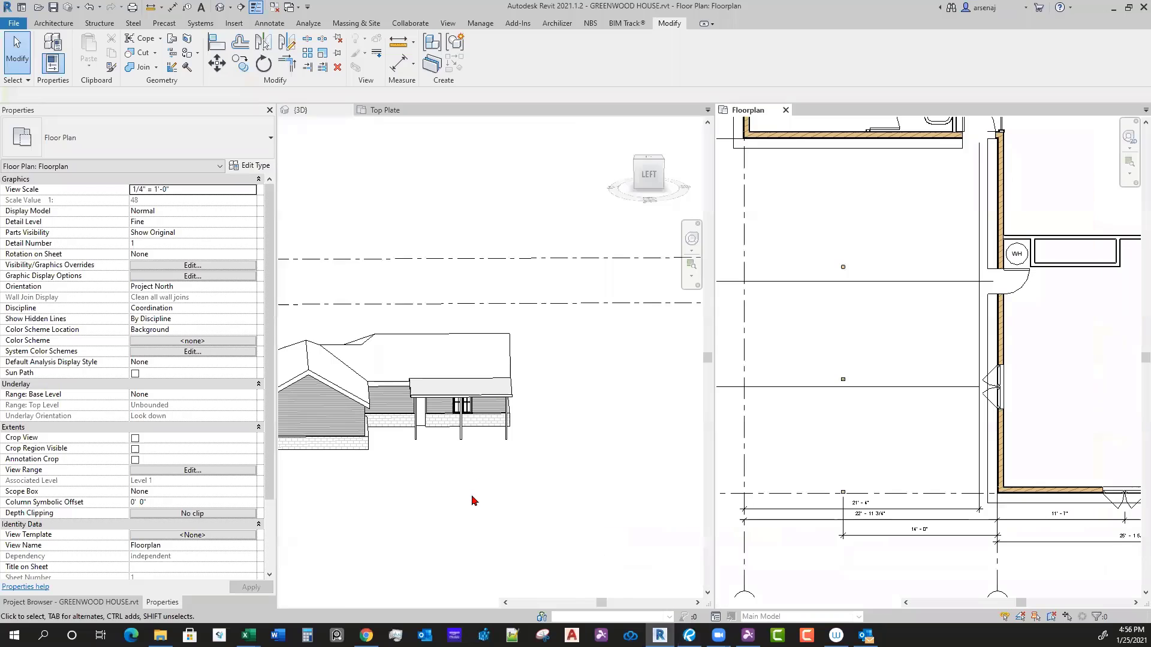
scroll(497, 457, "down", 3)
middle_click_drag(540, 471, 444, 516, "shift")
scroll(526, 452, "up", 3)
middle_click_drag(526, 453, 411, 455, "shift")
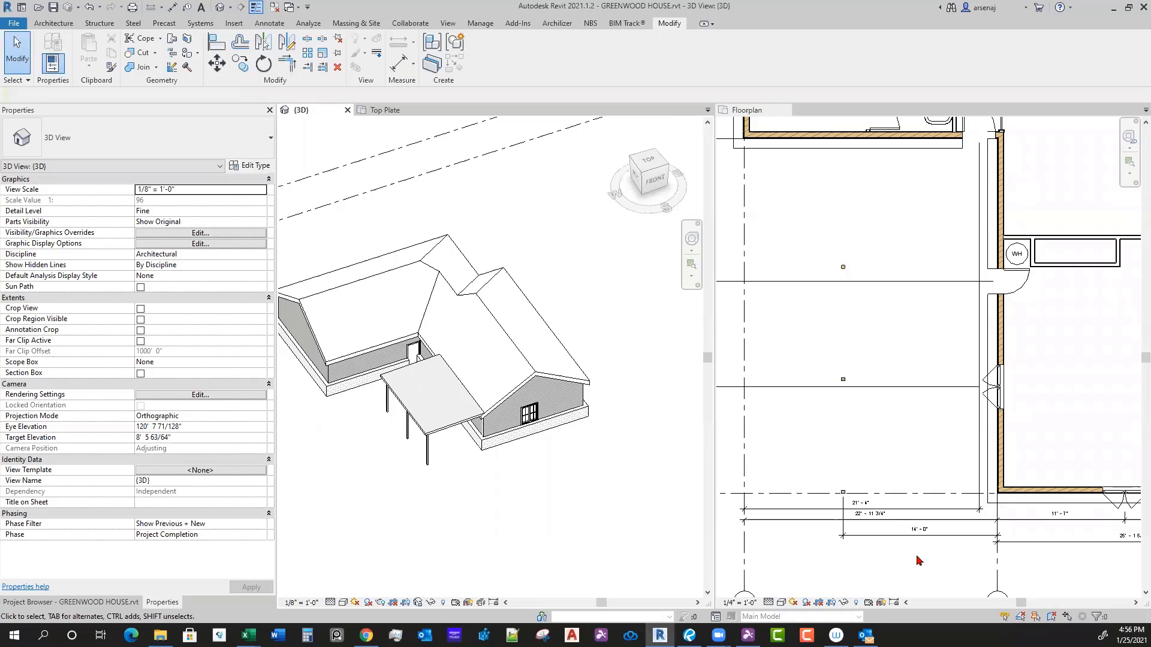
Step: Switch to Bluebeam Revu and take a close look at the carport's outer post beside the parked cars
key("alt+Tab")
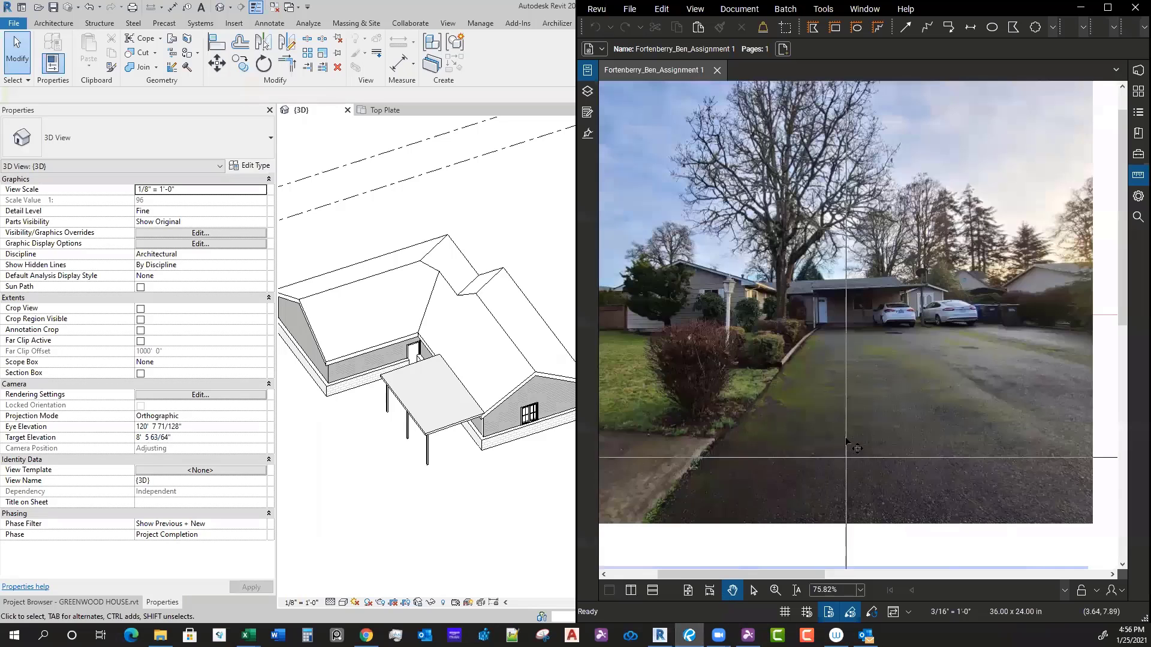
scroll(897, 328, "up", 4)
scroll(897, 327, "up", 1)
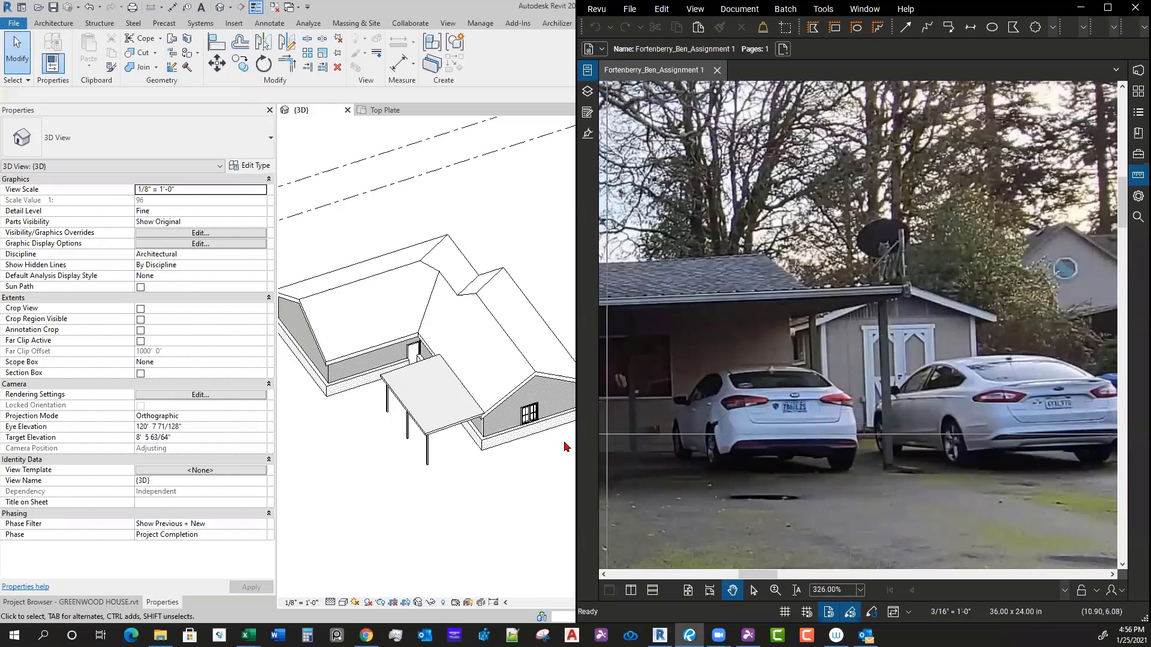
Step: Return to Revit and select the 4x4 corner post on the grid line in the Floorplan view to check its position
key("alt+Tab")
middle_click_drag(886, 490, 771, 408)
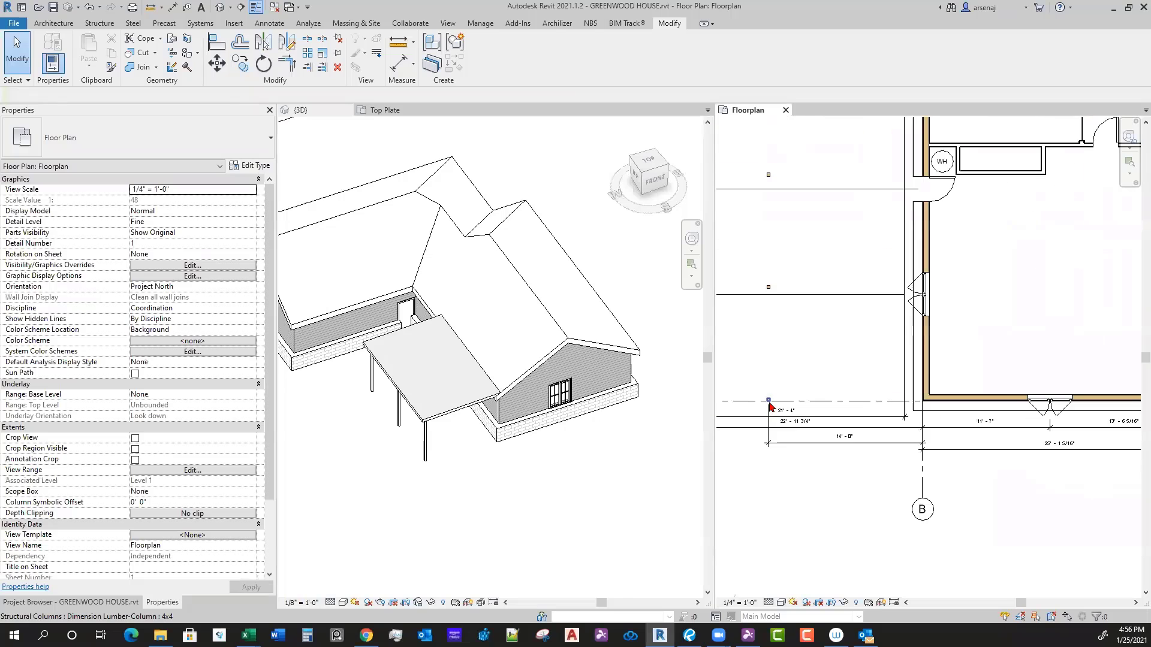
left_click(769, 404)
scroll(779, 398, "down", 2)
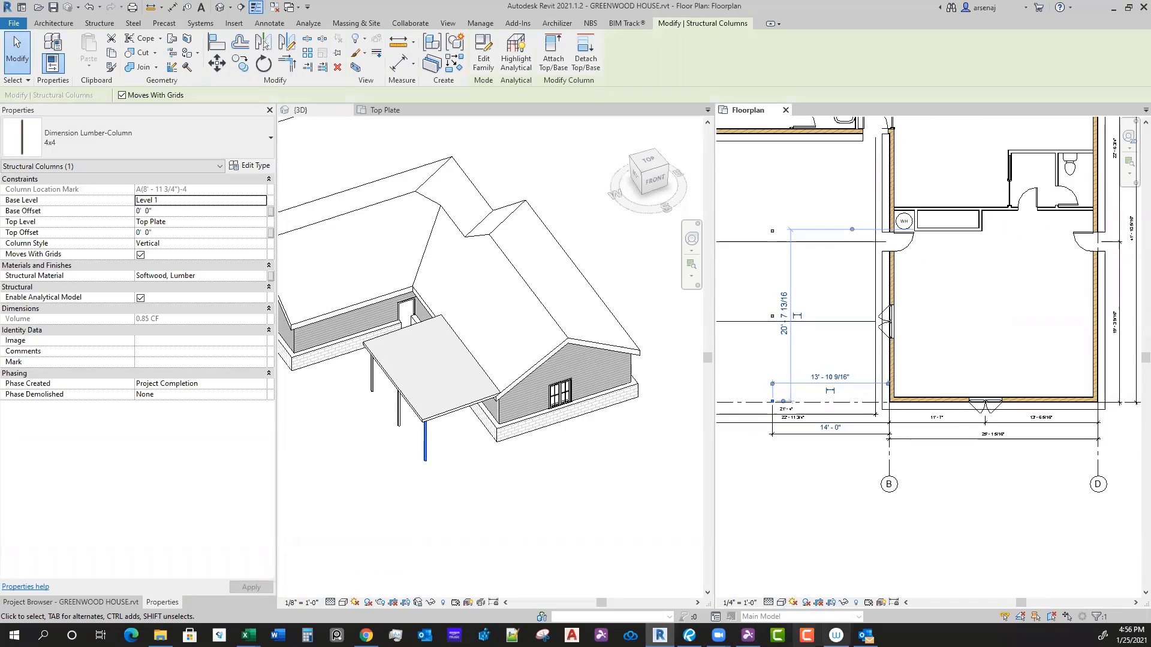
Step: Switch to Bluebeam Revu and examine the full carport front, from the entry door to the outer post, in the driveway photo
key("alt+Tab")
left_click_drag(835, 401, 887, 397)
scroll(878, 412, "down", 3)
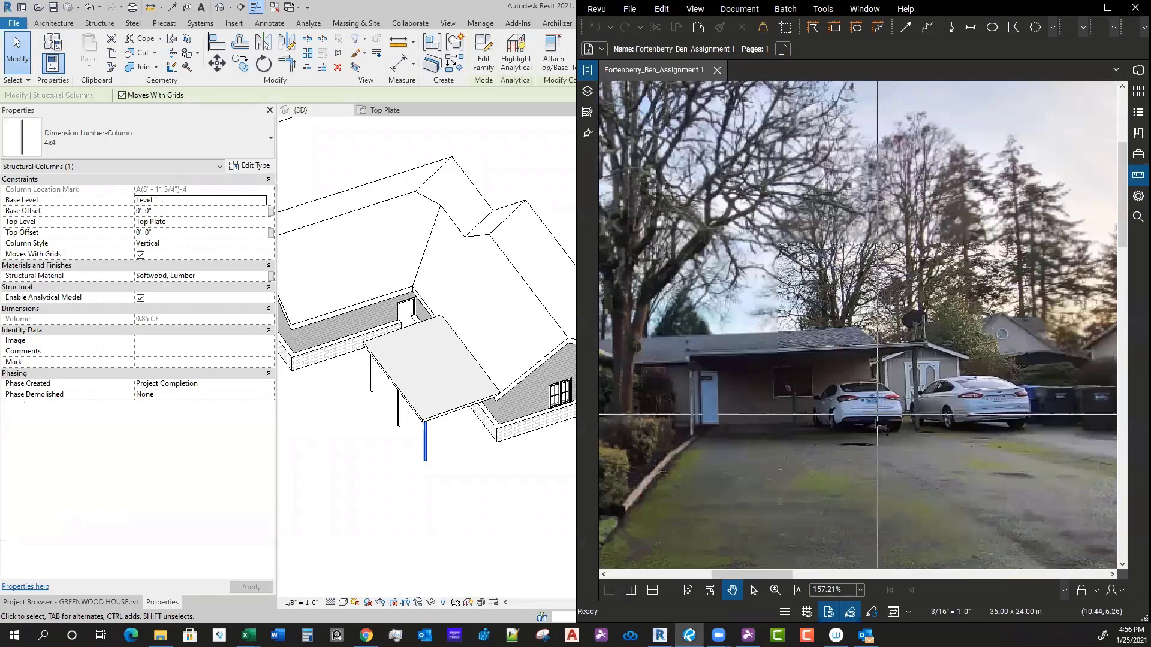
left_click_drag(726, 414, 750, 413)
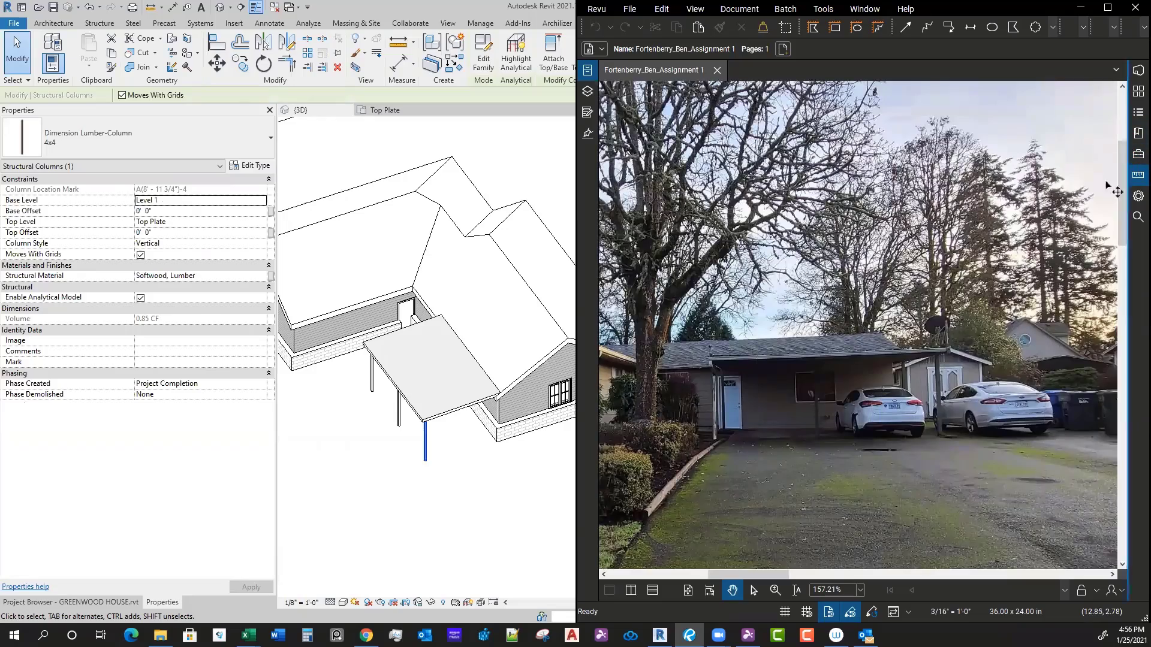
left_click_drag(945, 380, 963, 363)
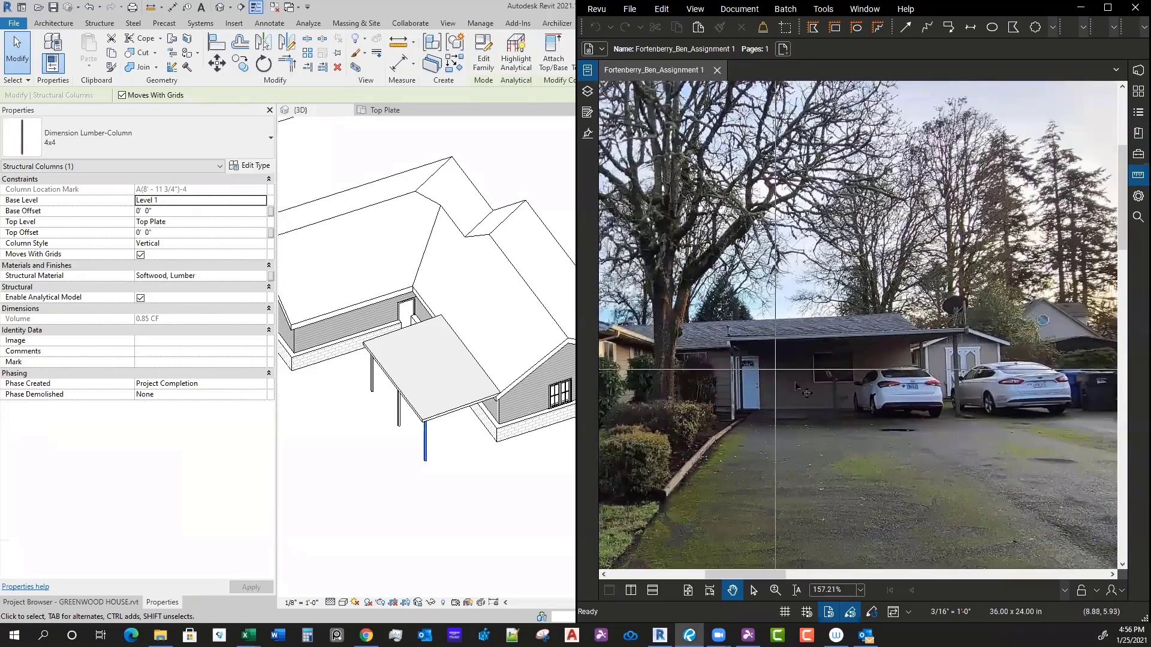
scroll(773, 375, "up", 3)
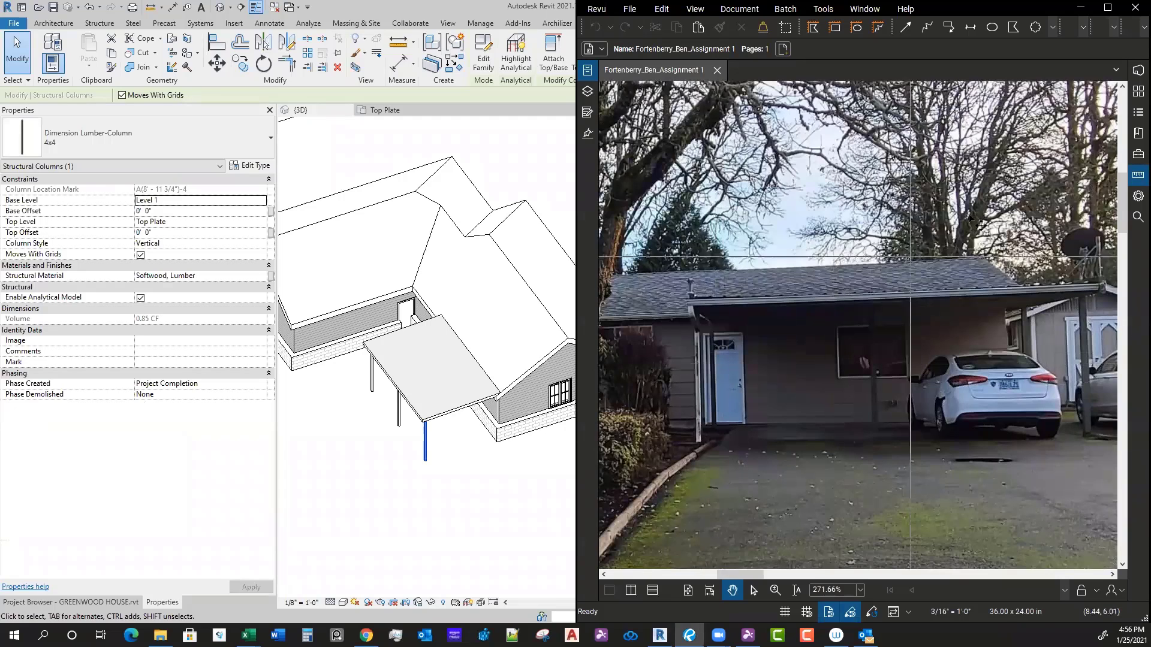
Step: Calibrate the page scale in the driveway photo by setting the entry door's width to 3'-0"
left_click(1137, 176)
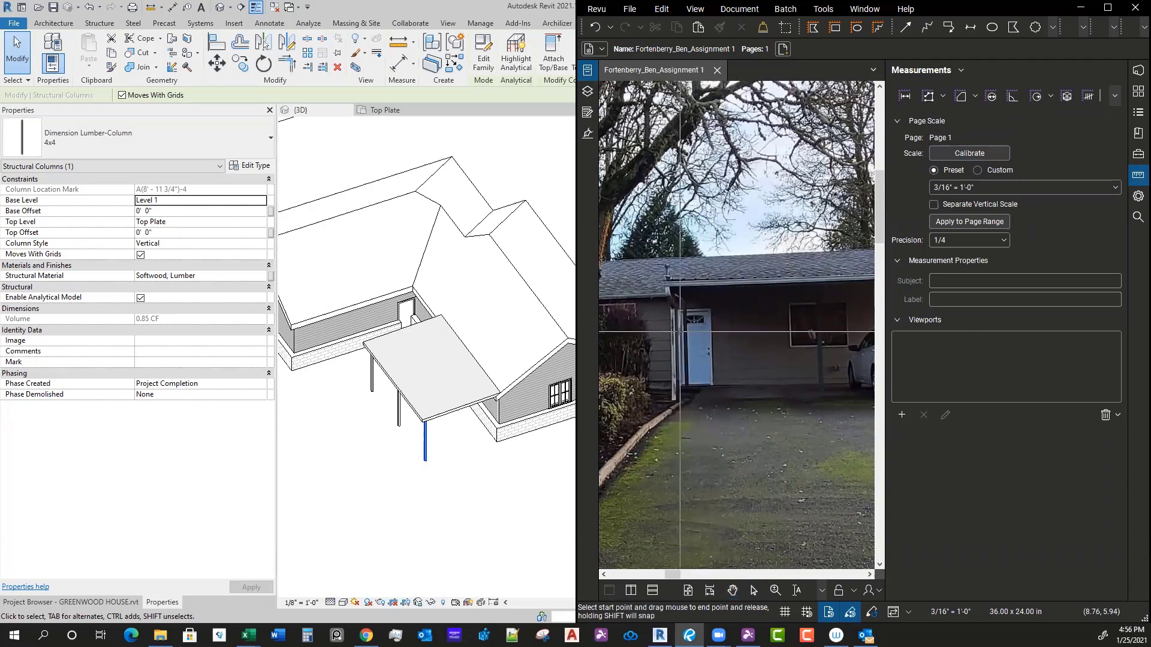
scroll(716, 327, "up", 2)
scroll(734, 324, "down", 3)
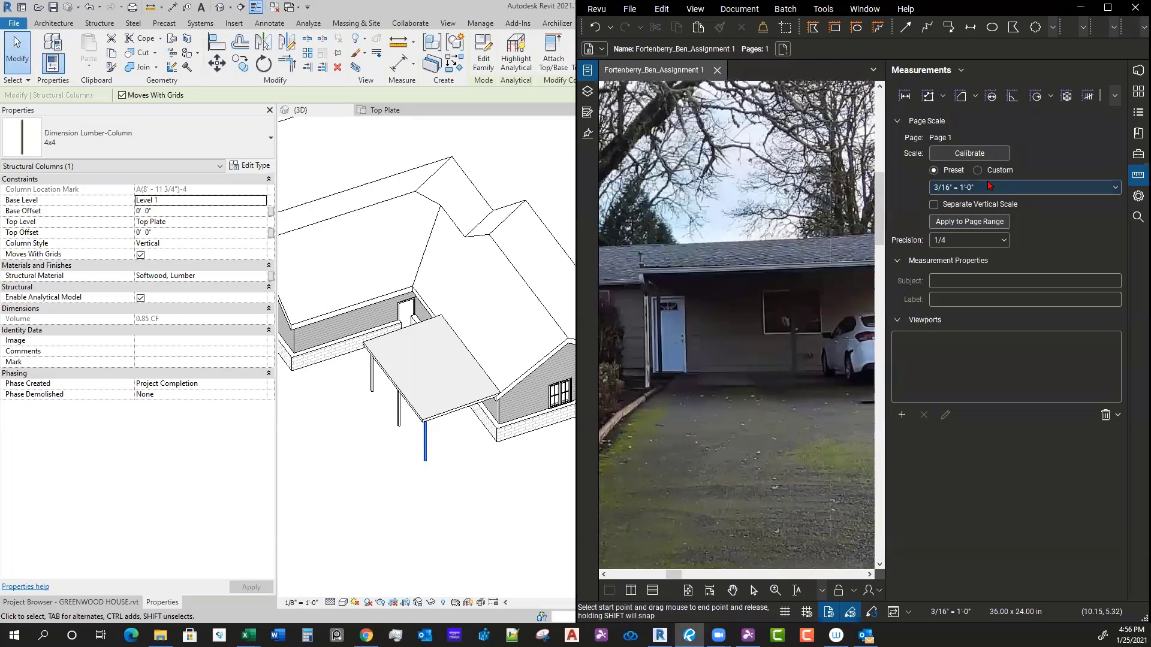
scroll(647, 333, "up", 3)
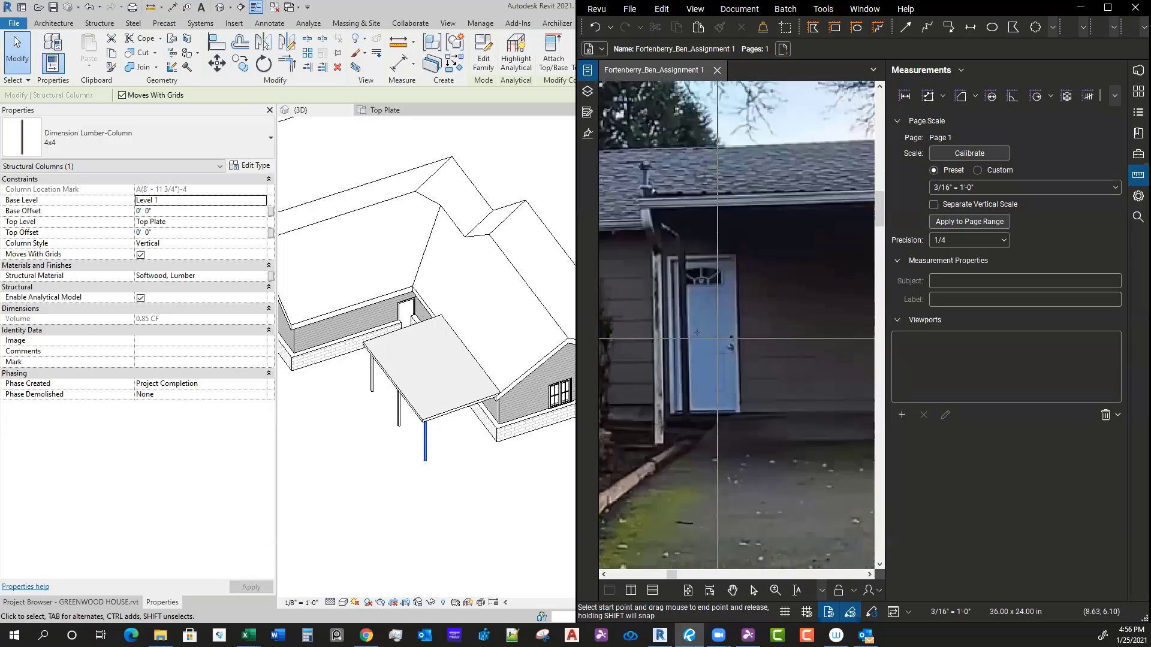
left_click(965, 154)
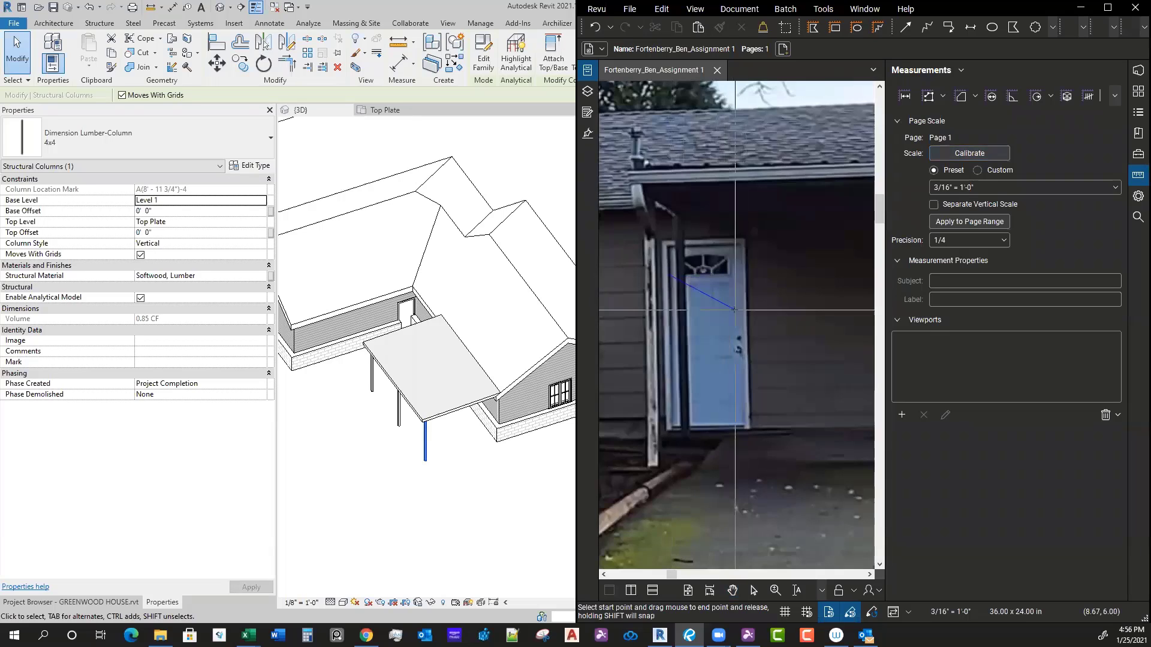
scroll(729, 274, "up", 2)
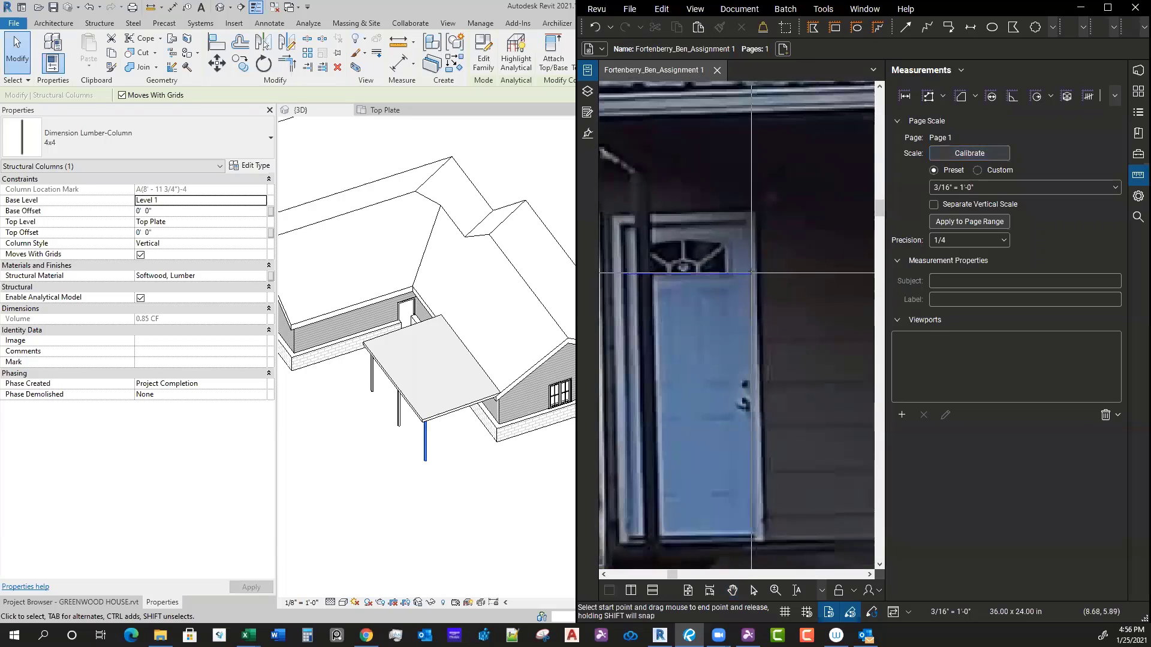
left_click_drag(751, 273, 752, 275)
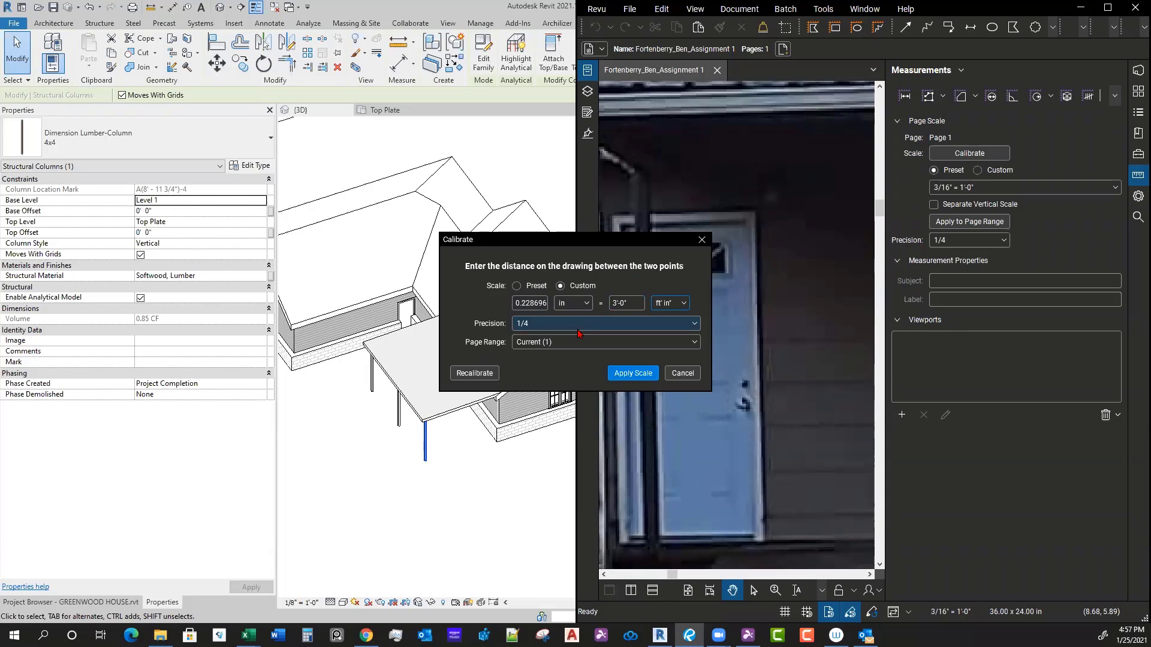
left_click(631, 372)
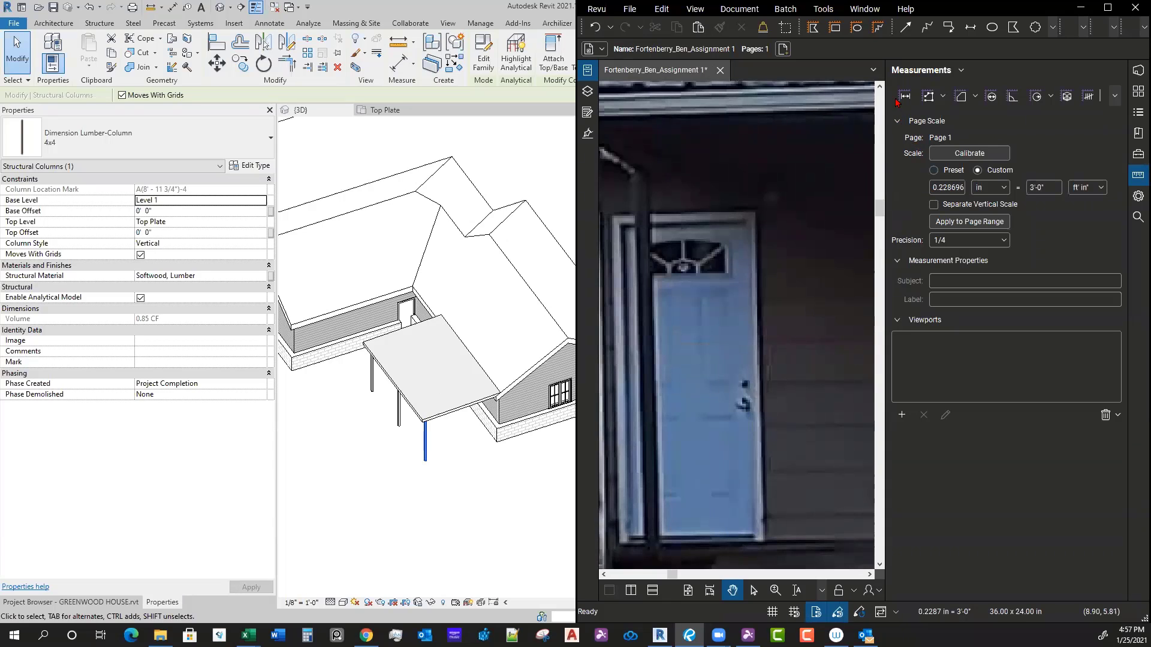
Step: Measure the entry door's width in the photo with a length measurement to verify the calibrated scale
key("shift+alt+l")
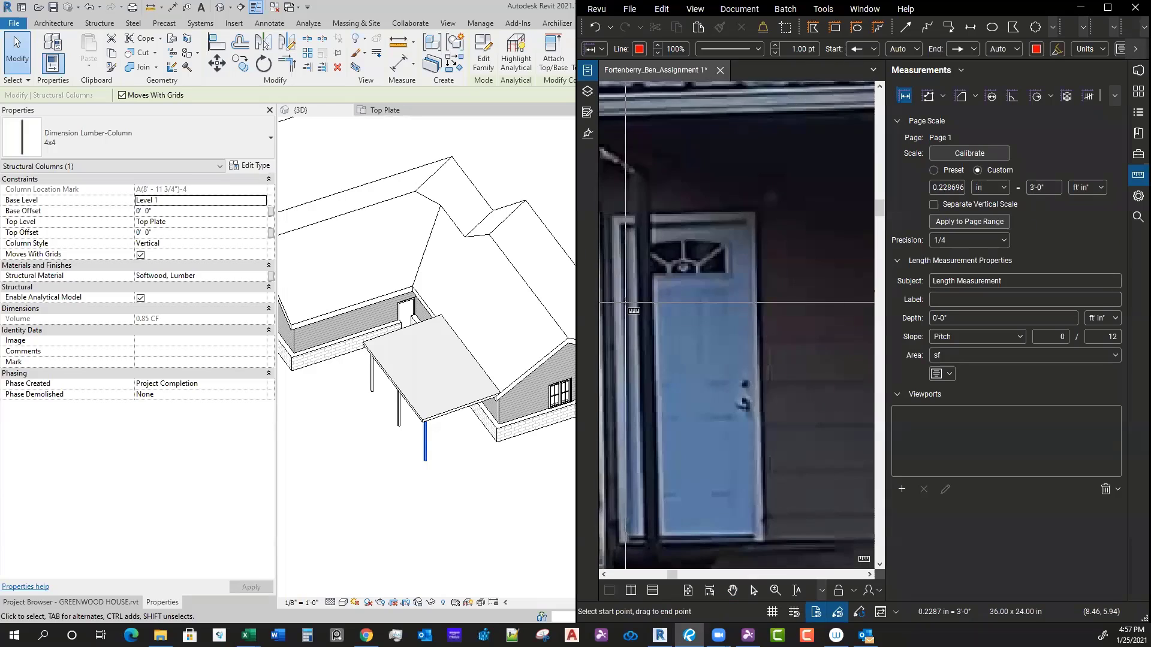
left_click(627, 301)
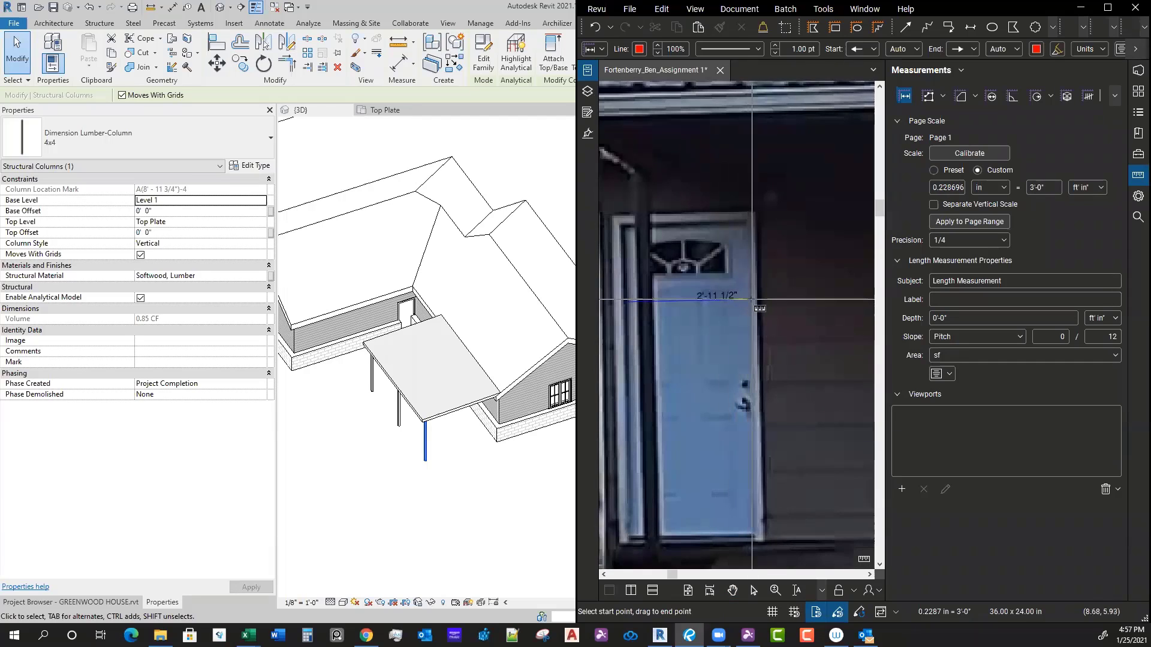
left_click(752, 299)
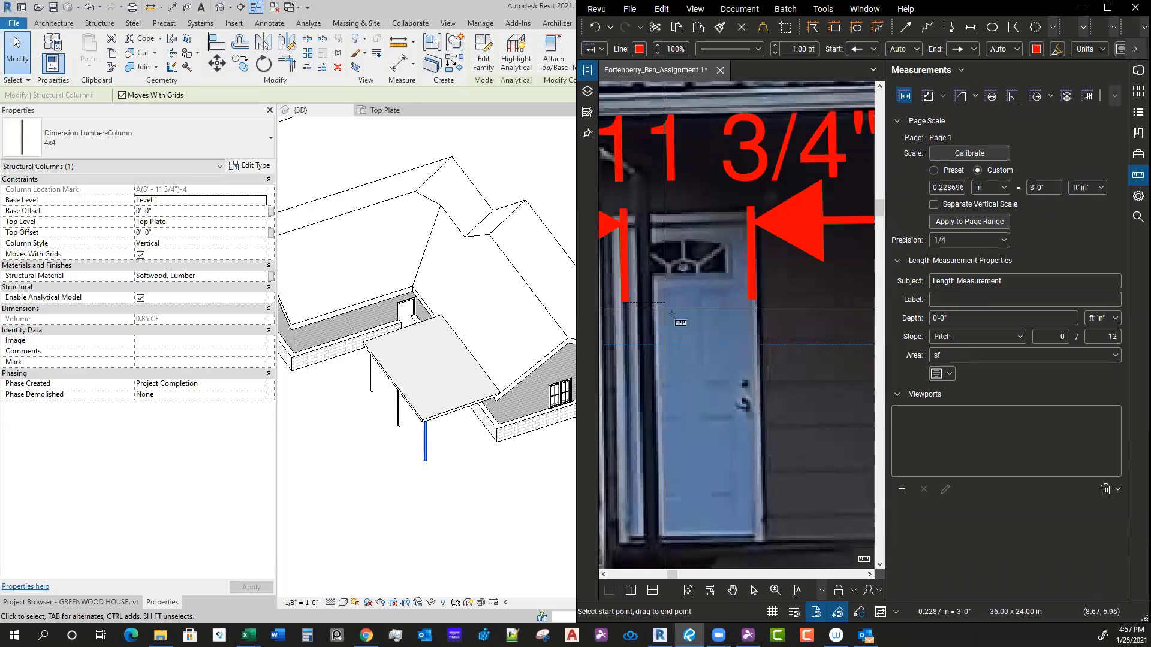
Step: Measure the horizontal distance between the carport's post near the window and its outer post in the driveway photo
scroll(753, 336, "down", 5)
middle_click_drag(748, 376, 696, 371)
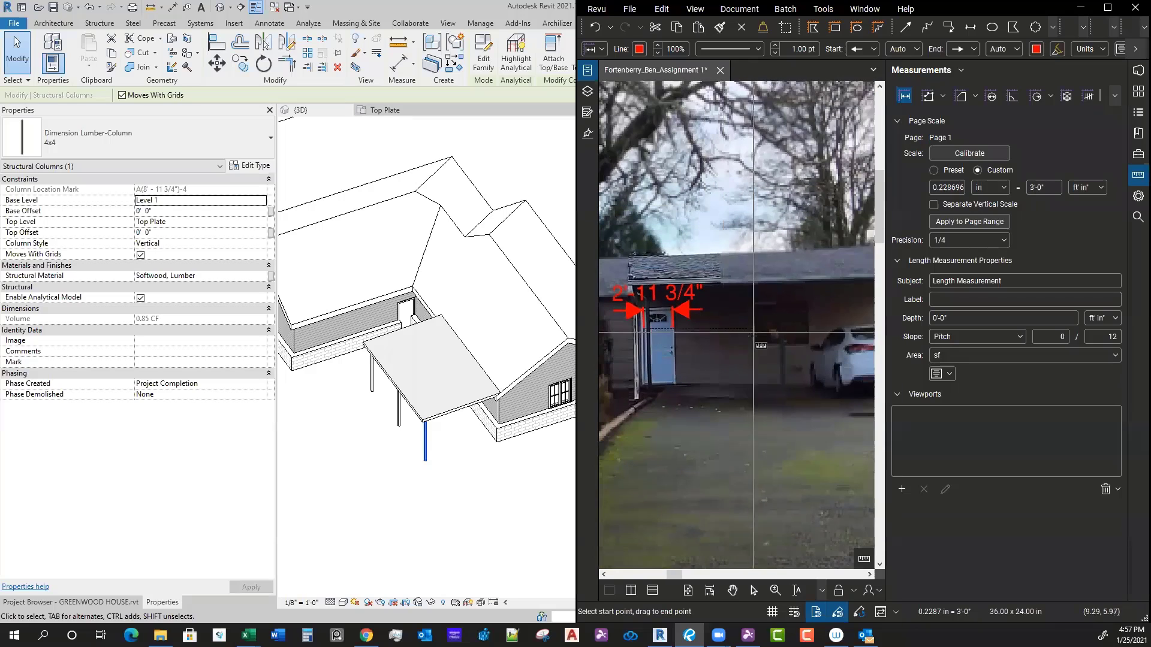
mouse_move(767, 339)
middle_mouse_down()
mouse_move(630, 333)
mouse_move(703, 339)
mouse_move(776, 321)
middle_mouse_up()
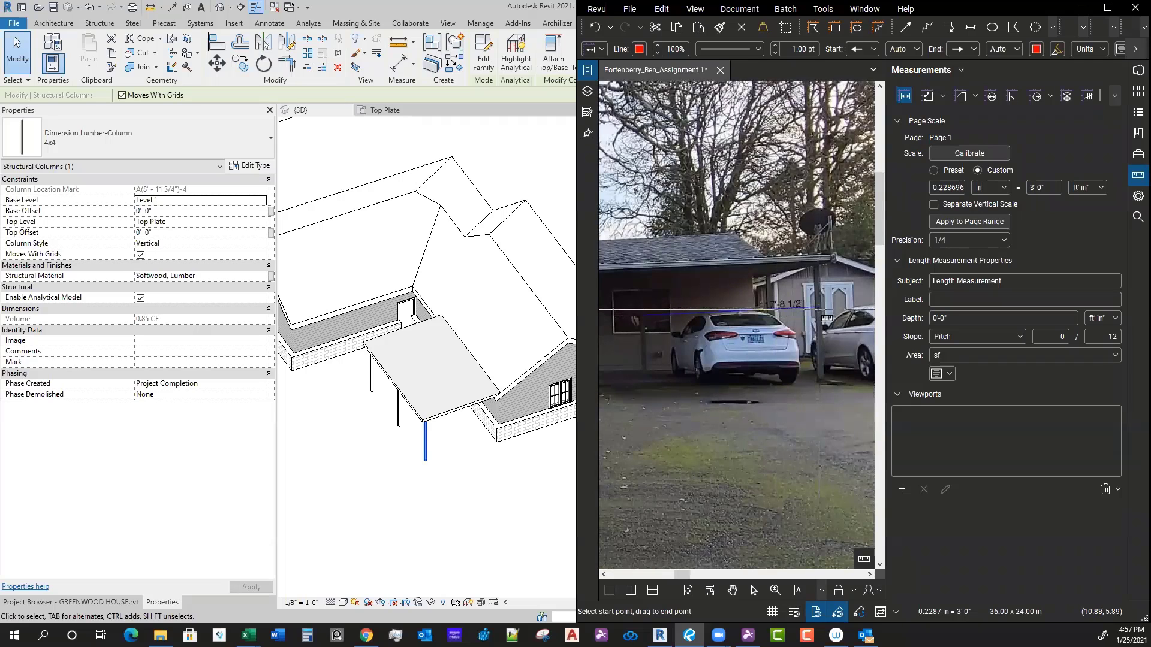
left_click(819, 310)
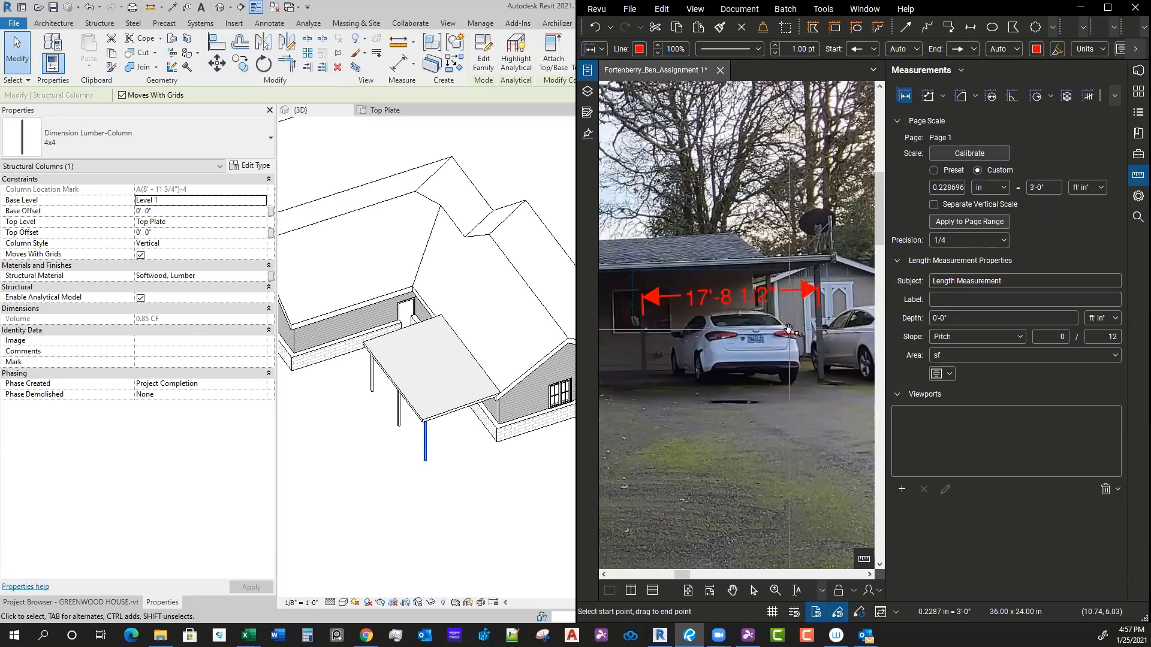
key("Escape")
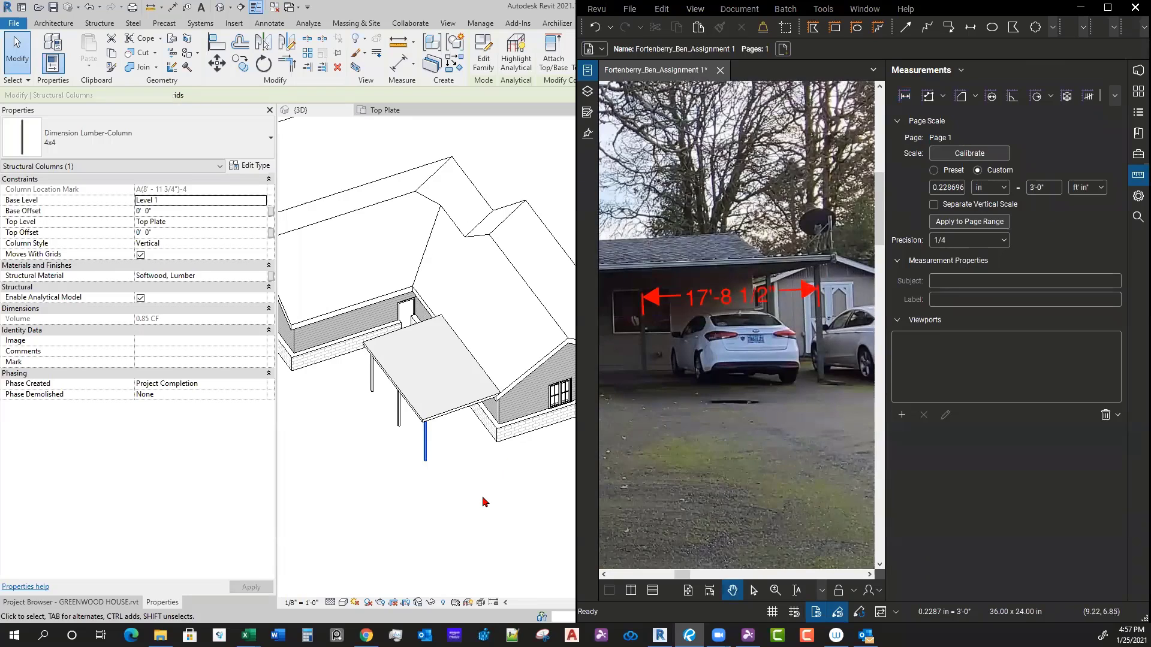
Step: Switch to Revit and activate the floor plan at the porch's outermost corner post
left_click(482, 498)
middle_click_drag(493, 495, 517, 488)
left_click(764, 404)
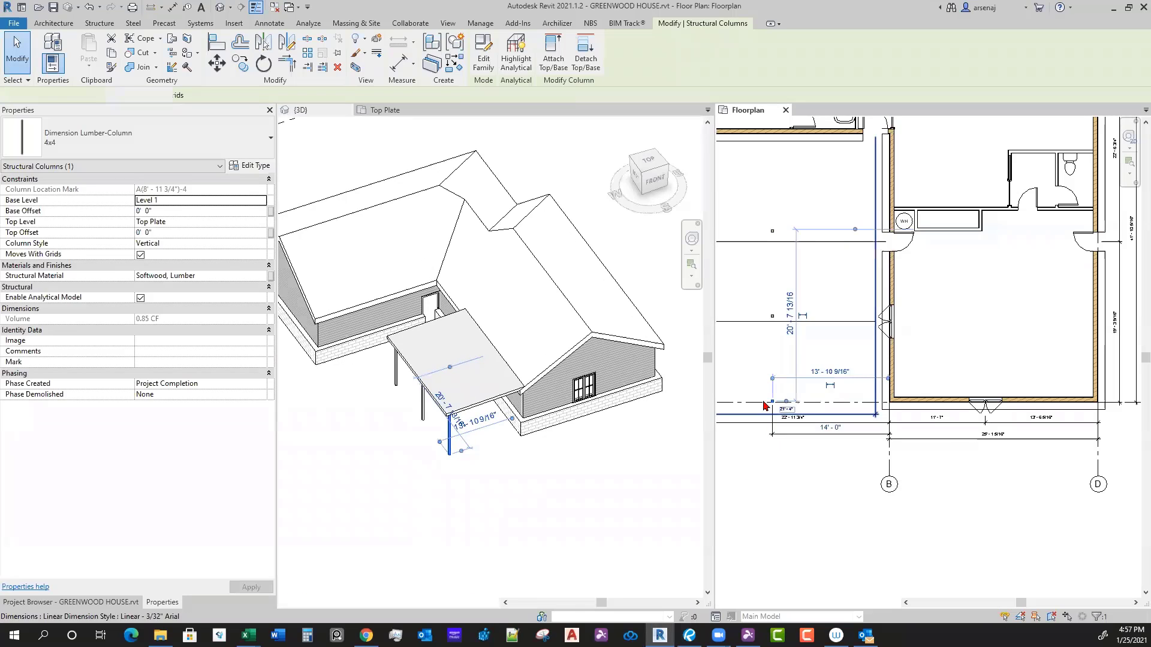
scroll(763, 403, "up", 2)
left_click_drag(756, 376, 791, 432)
key("d")
key("a")
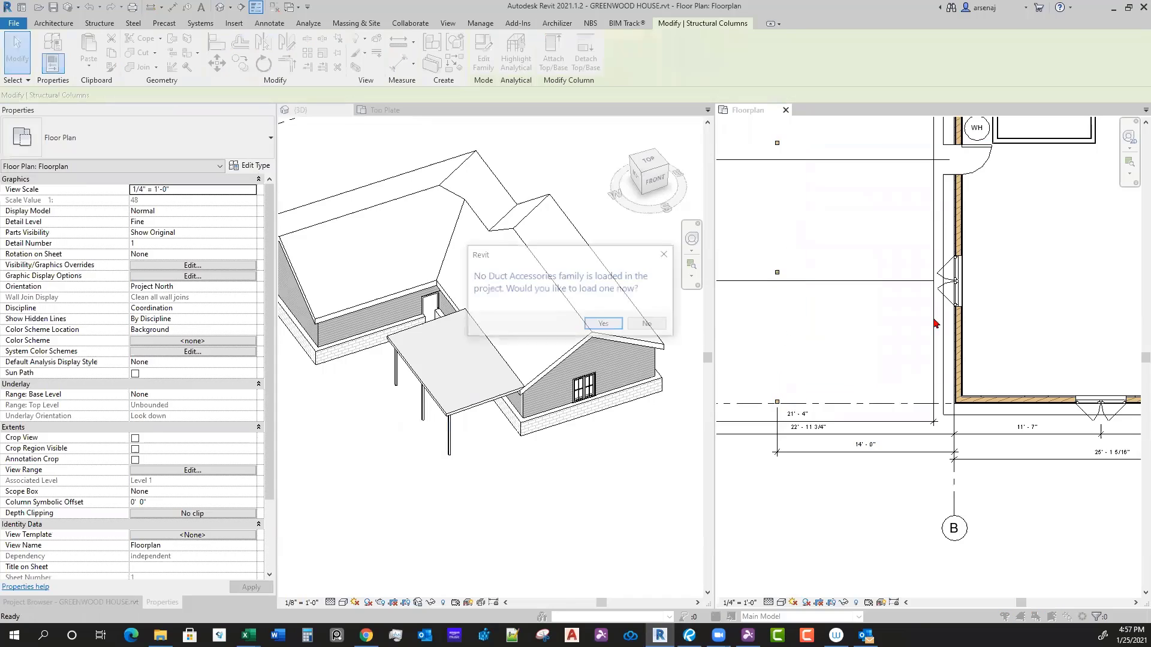
key("Escape")
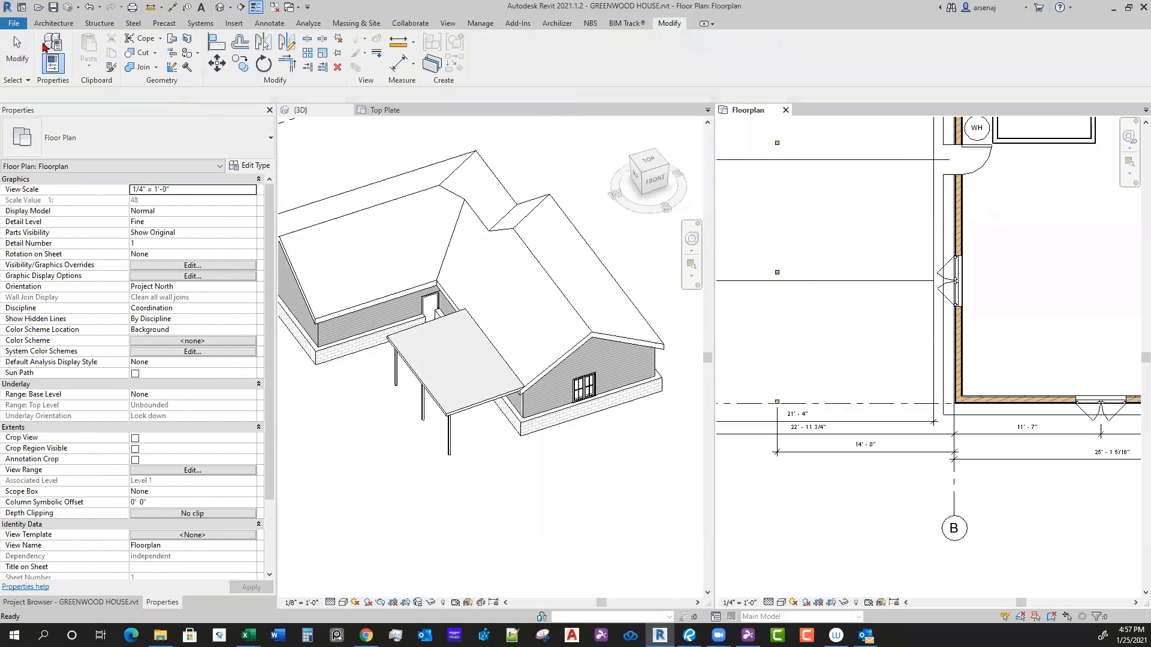
left_click(264, 24)
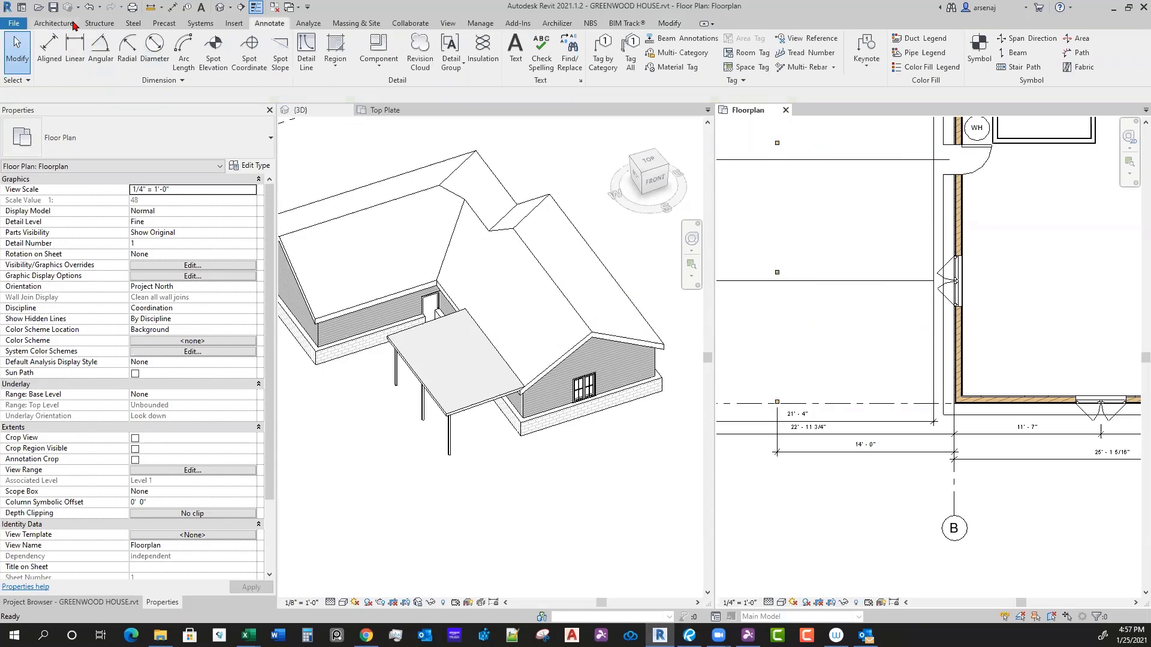
left_click(80, 51)
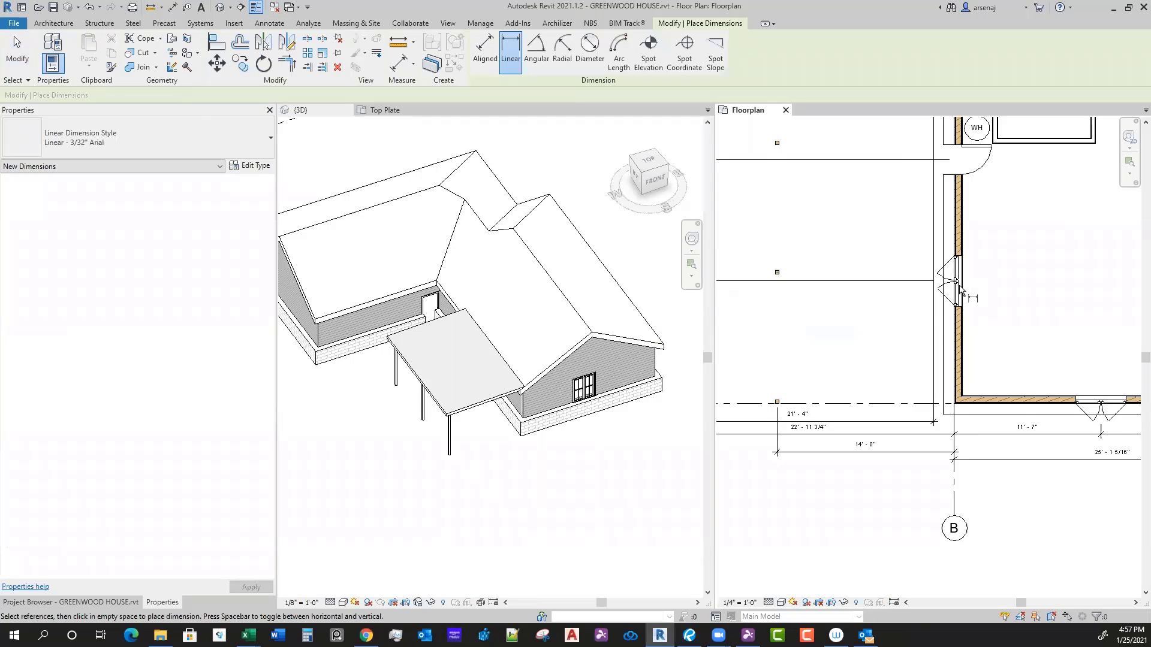
scroll(960, 291, "down", 5)
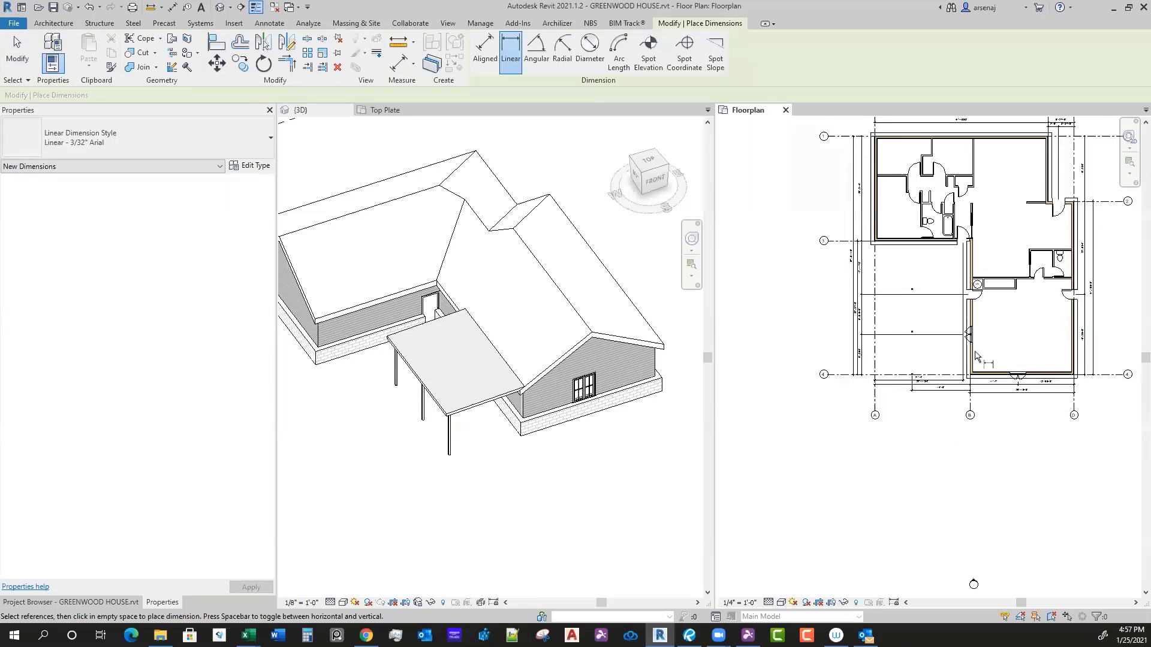
scroll(975, 358, "up", 3)
scroll(964, 357, "up", 2)
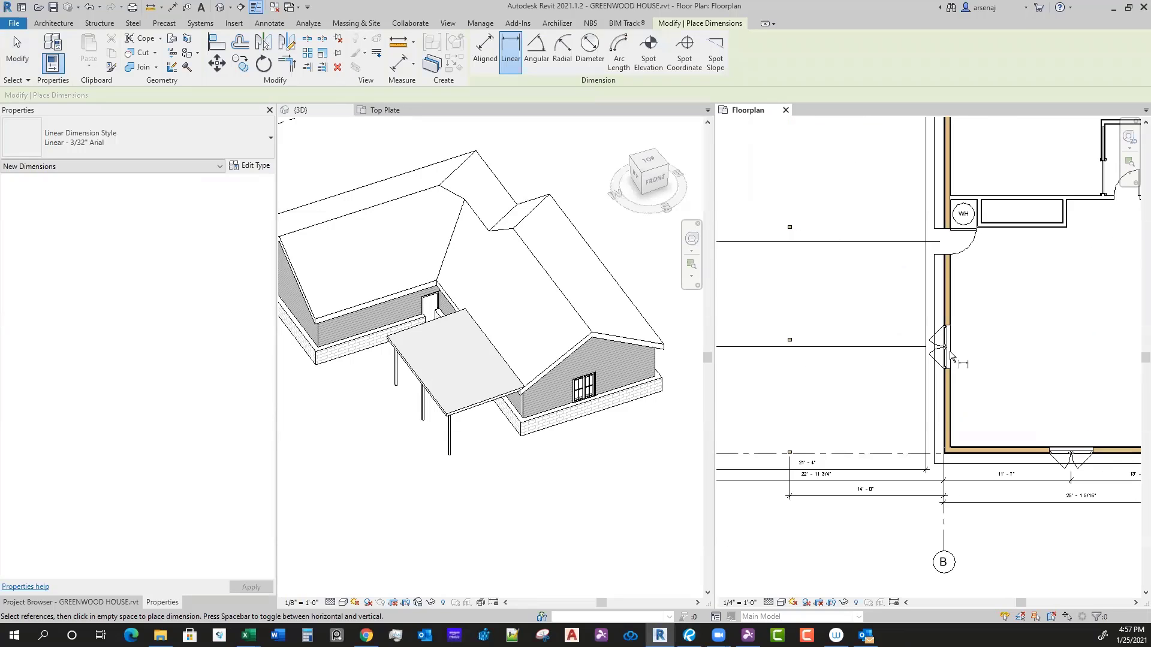
key("Escape")
key("Escape")
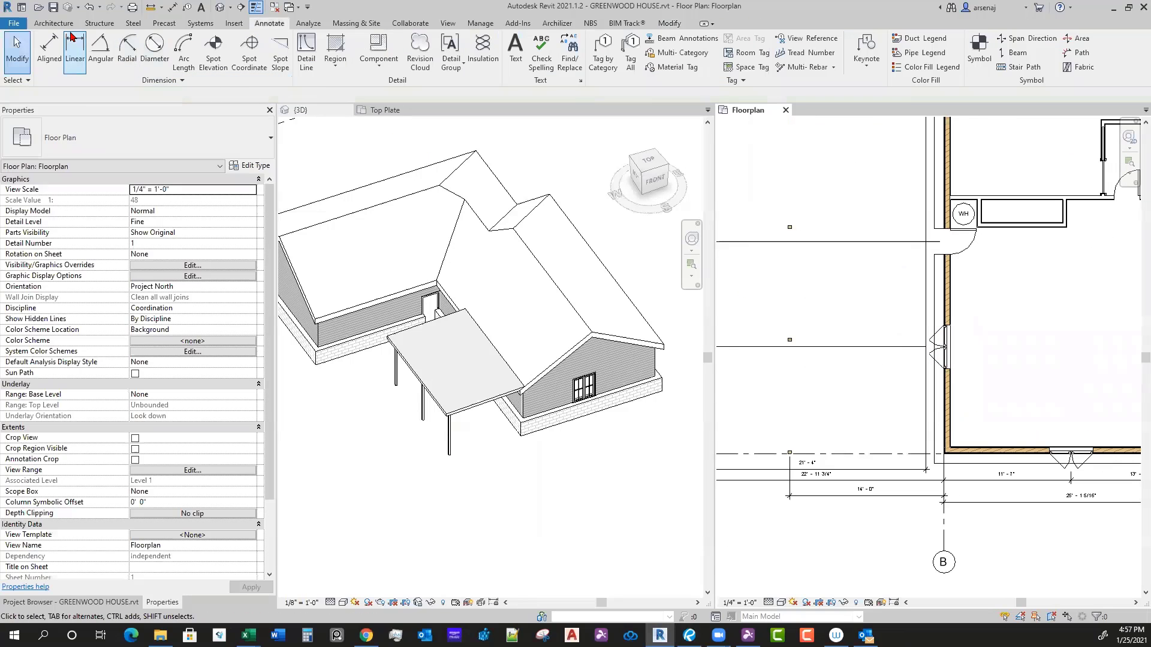
Step: Add an aligned dimension in the floor plan from the center of the porch-side window to the outermost porch post
left_click(49, 49)
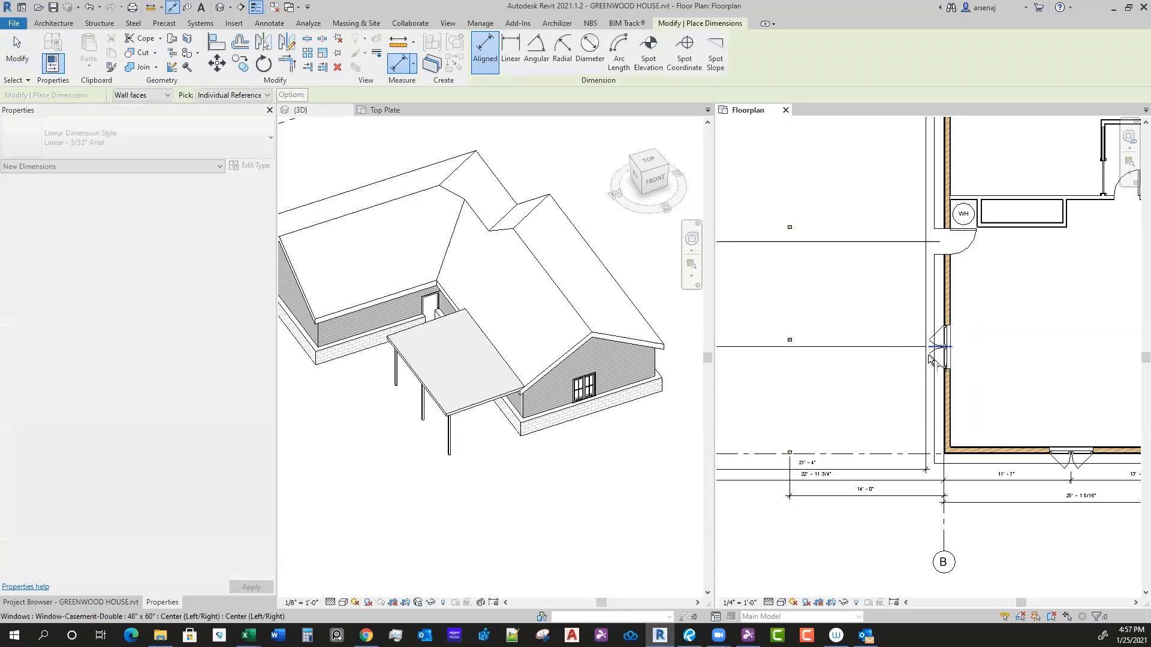
scroll(789, 458, "up", 2)
left_click(789, 457)
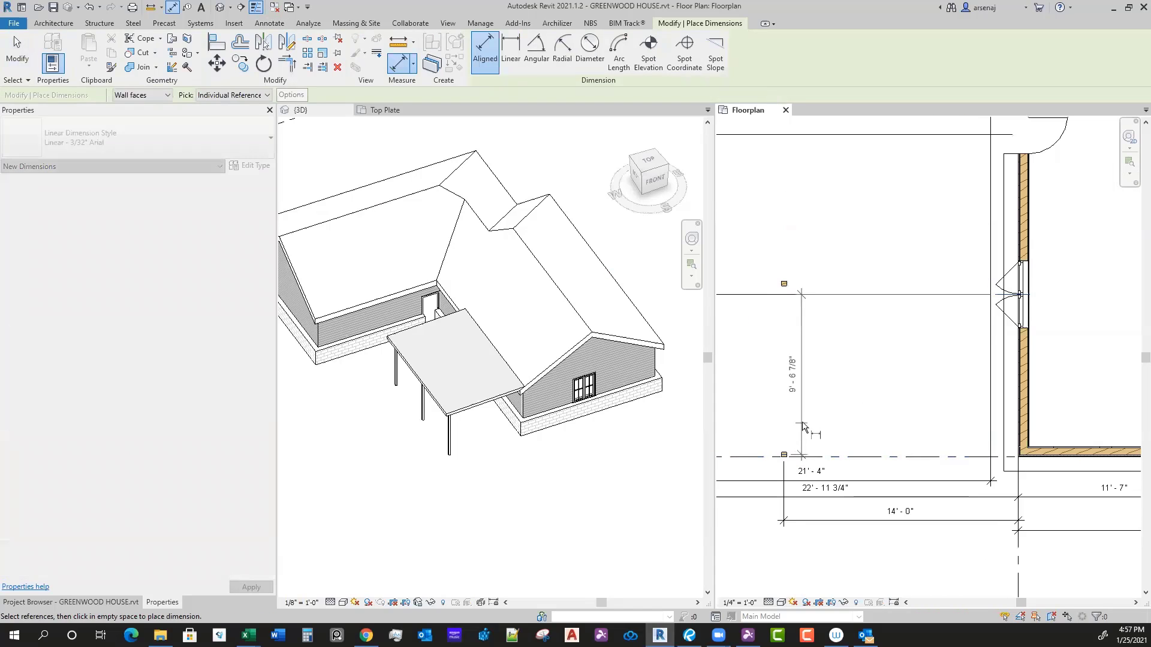
left_click(803, 459)
key("Escape")
key("Escape")
Step: Move the outermost porch post by setting its dimension from the window center to 17'-8"
left_click(784, 455)
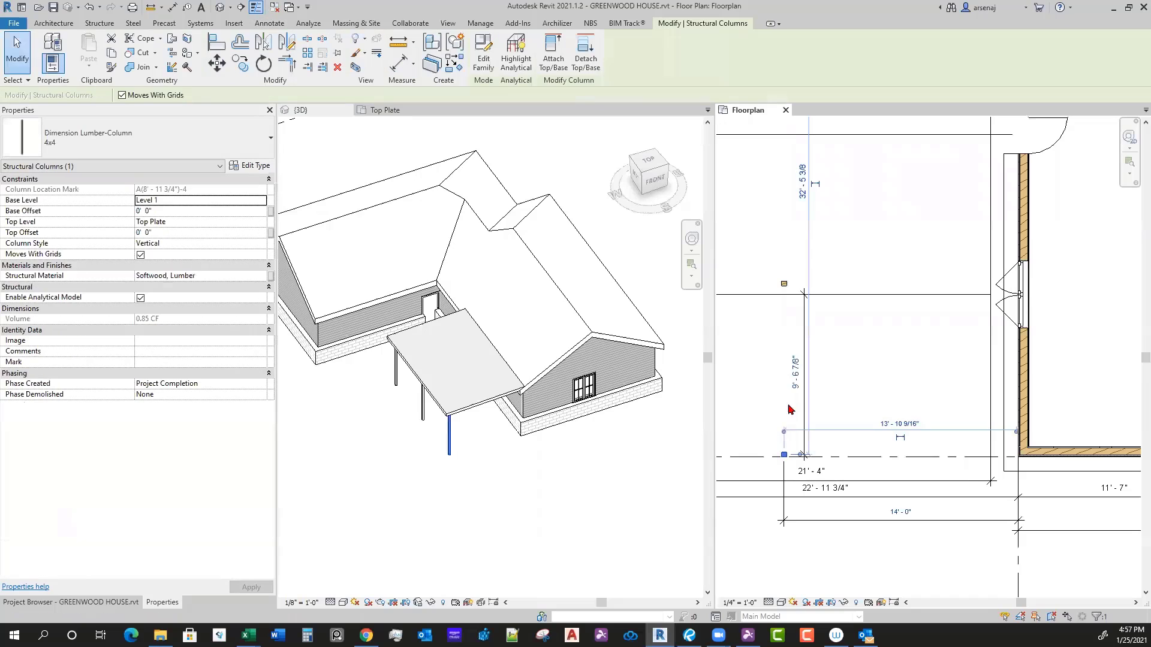
left_click(797, 375)
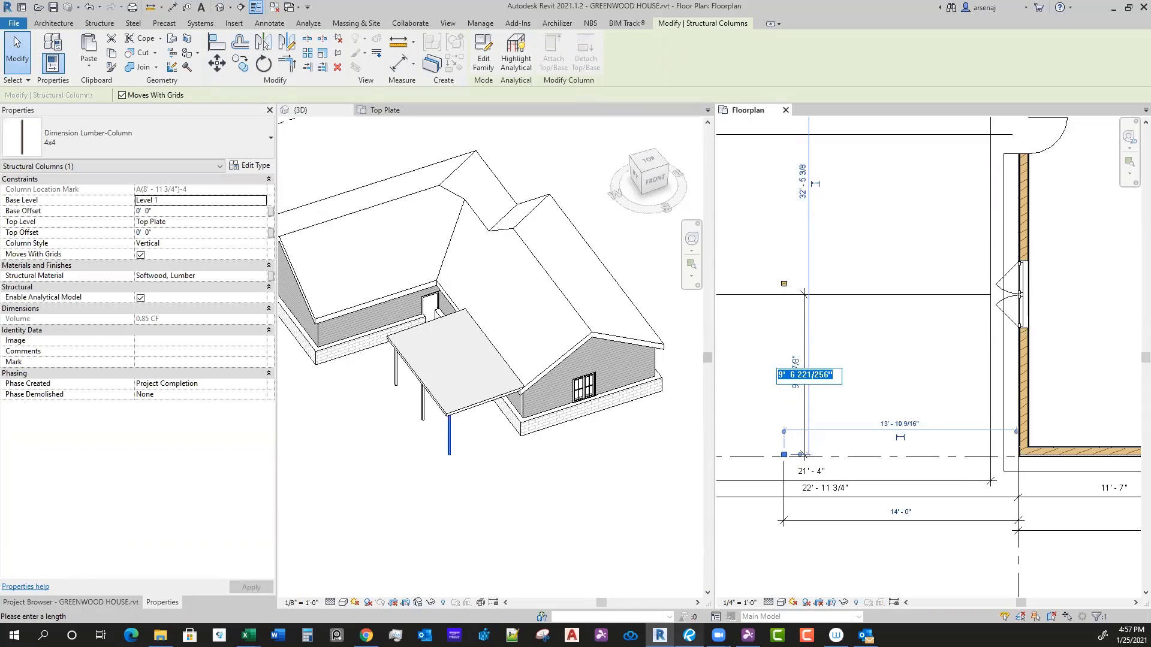
left_click(689, 635)
key("alt+Tab")
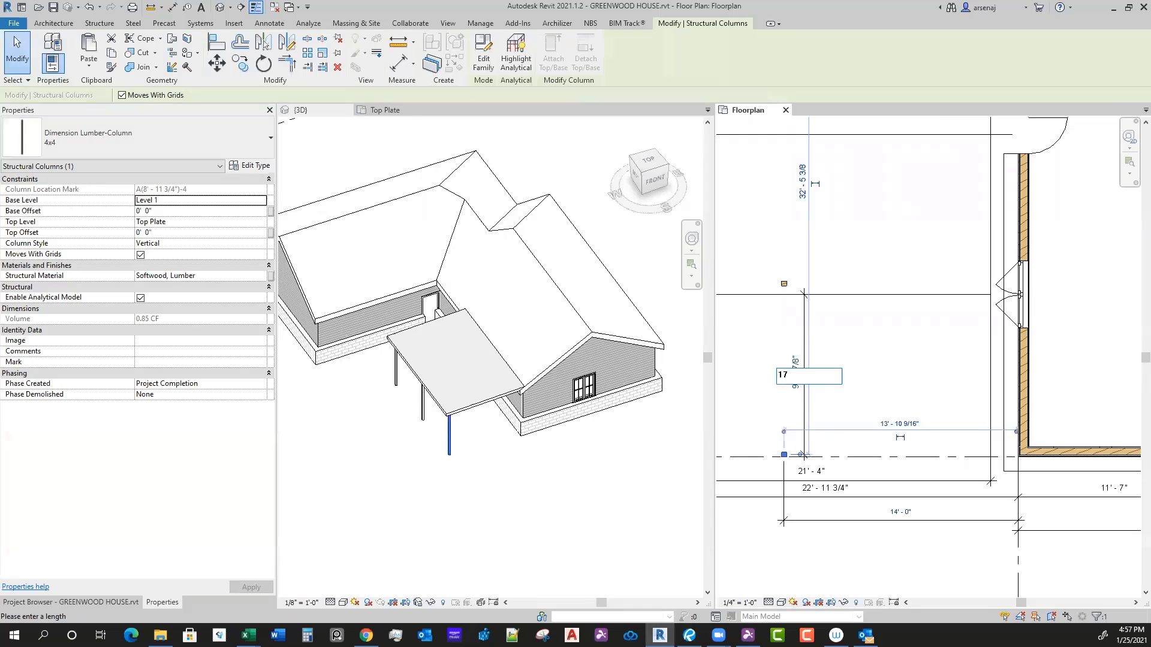
type("17 8")
key("Return")
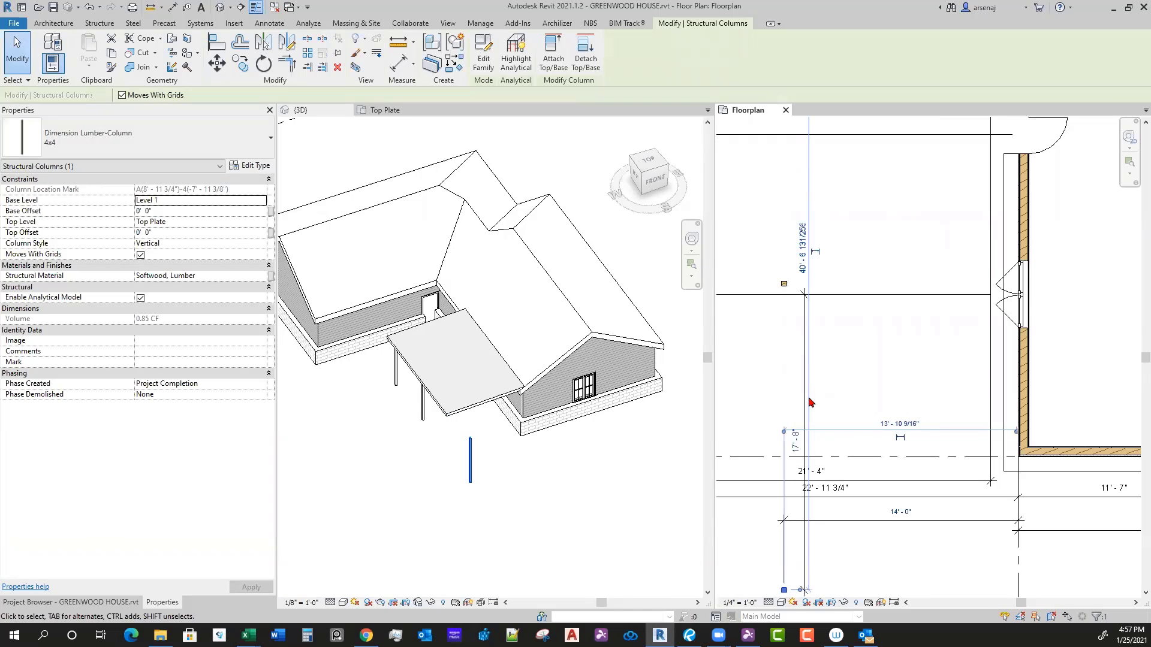
middle_click_drag(876, 487, 861, 433)
scroll(861, 433, "down", 1)
left_click(887, 488)
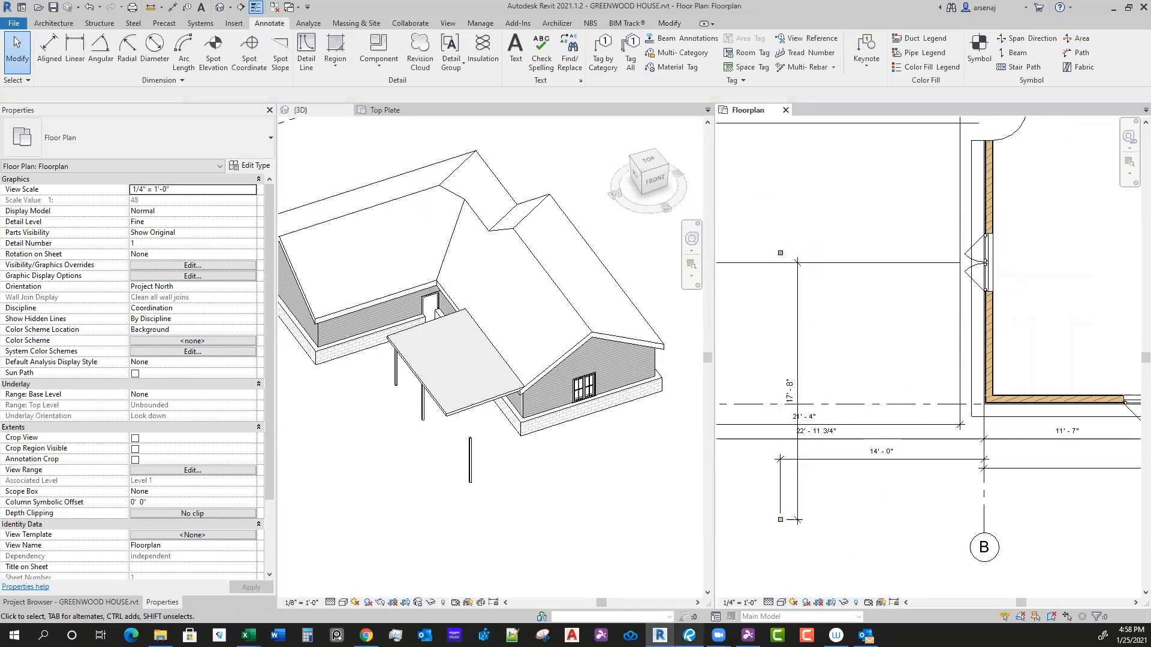
Step: Check the outer posts in the Bluebeam Revu photo, and copy the moved 4x4 post horizontally to just past grid B in Revit
key("alt+Tab")
scroll(768, 296, "up", 3)
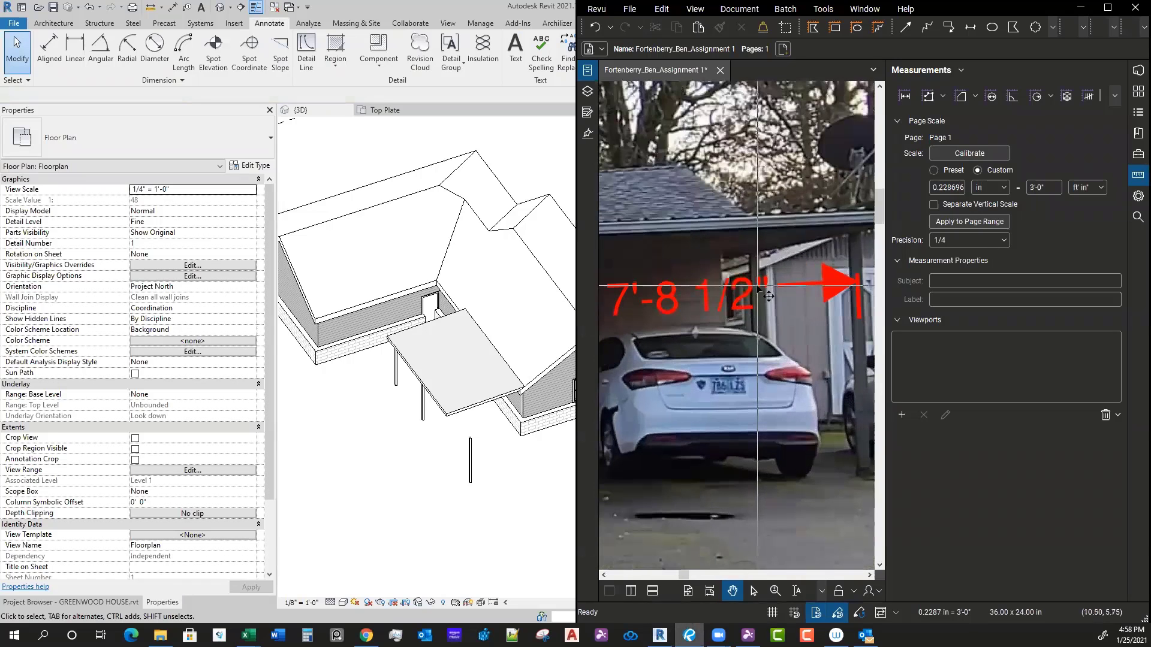
scroll(773, 306, "down", 1)
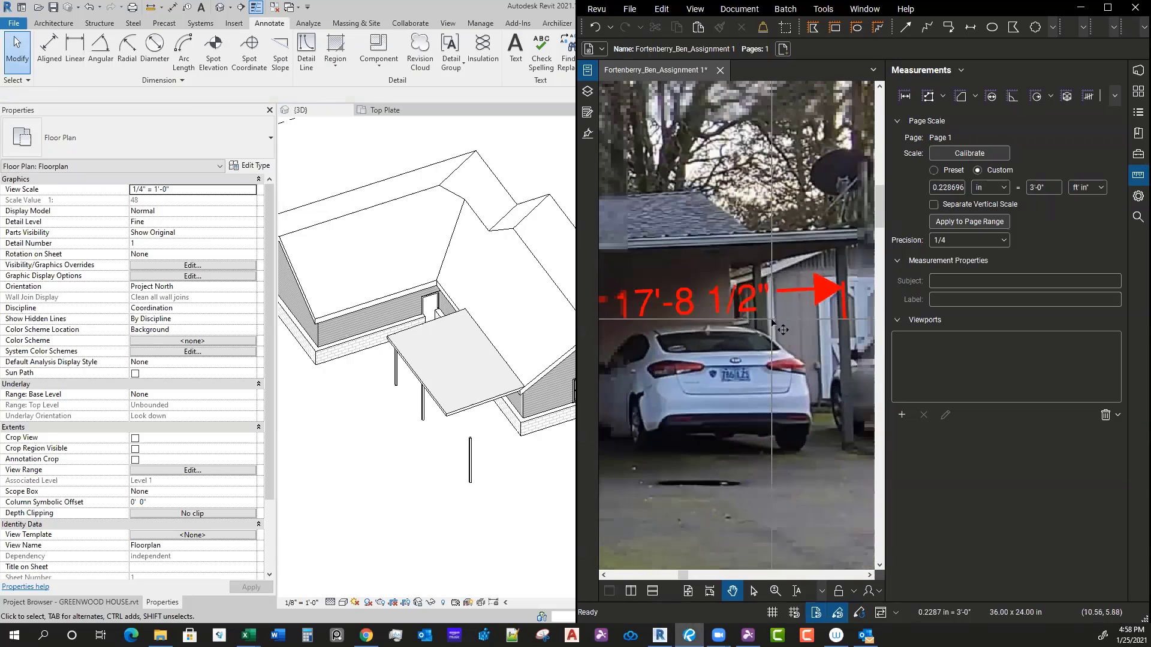
left_click(528, 529)
left_click(798, 549)
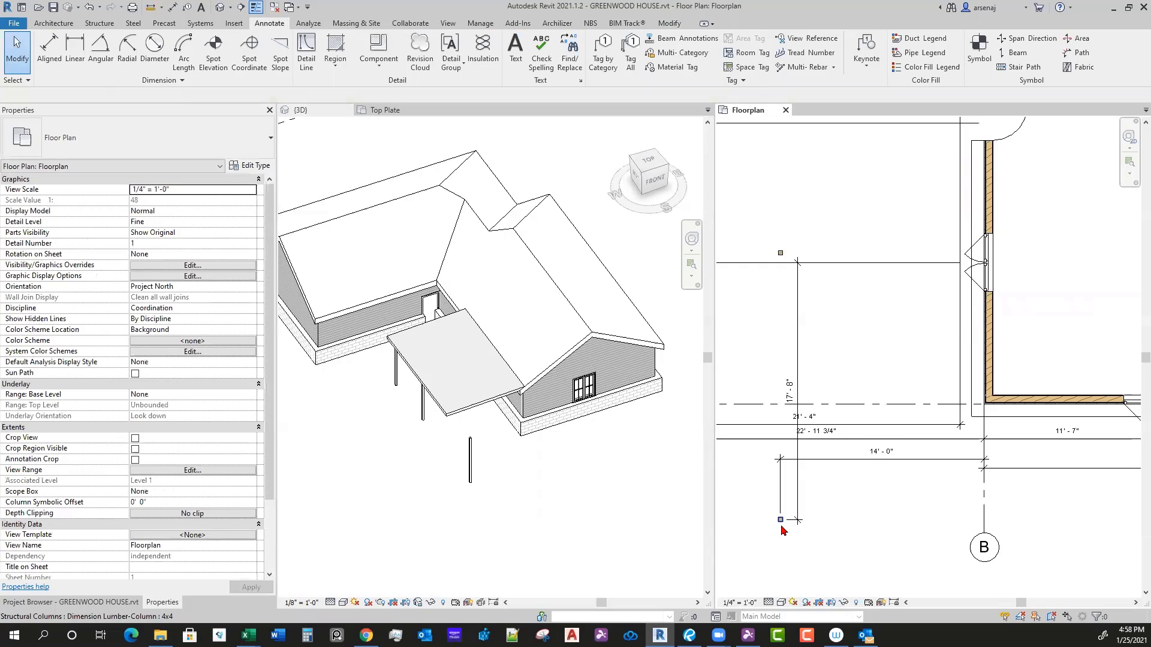
left_click(781, 521)
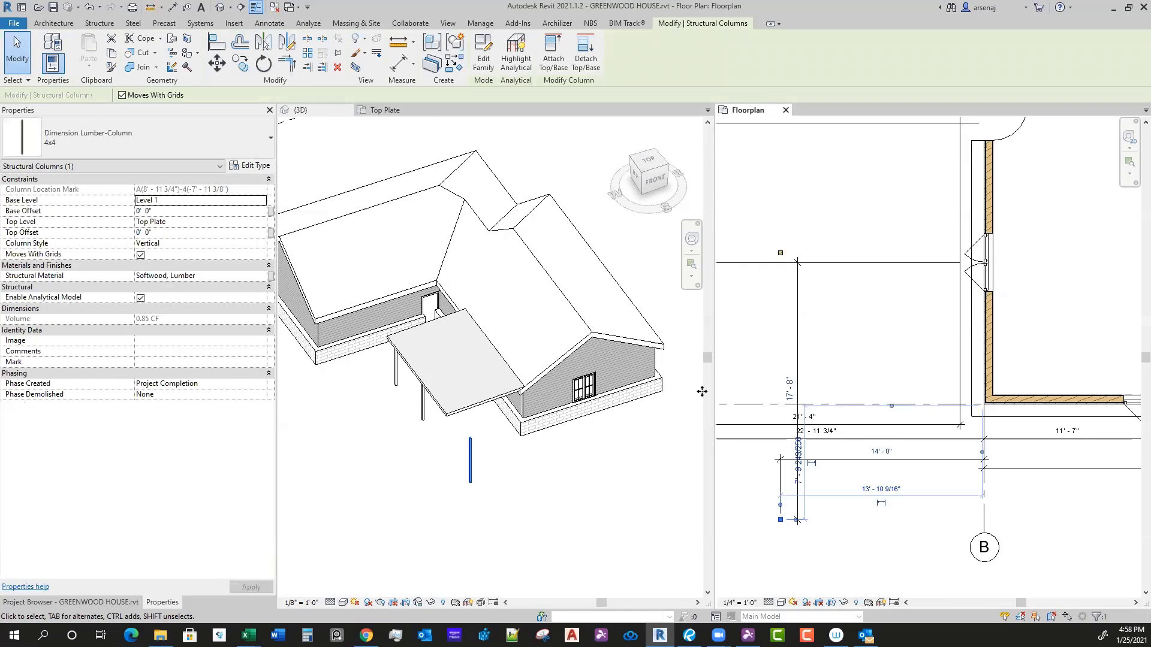
left_click(240, 63)
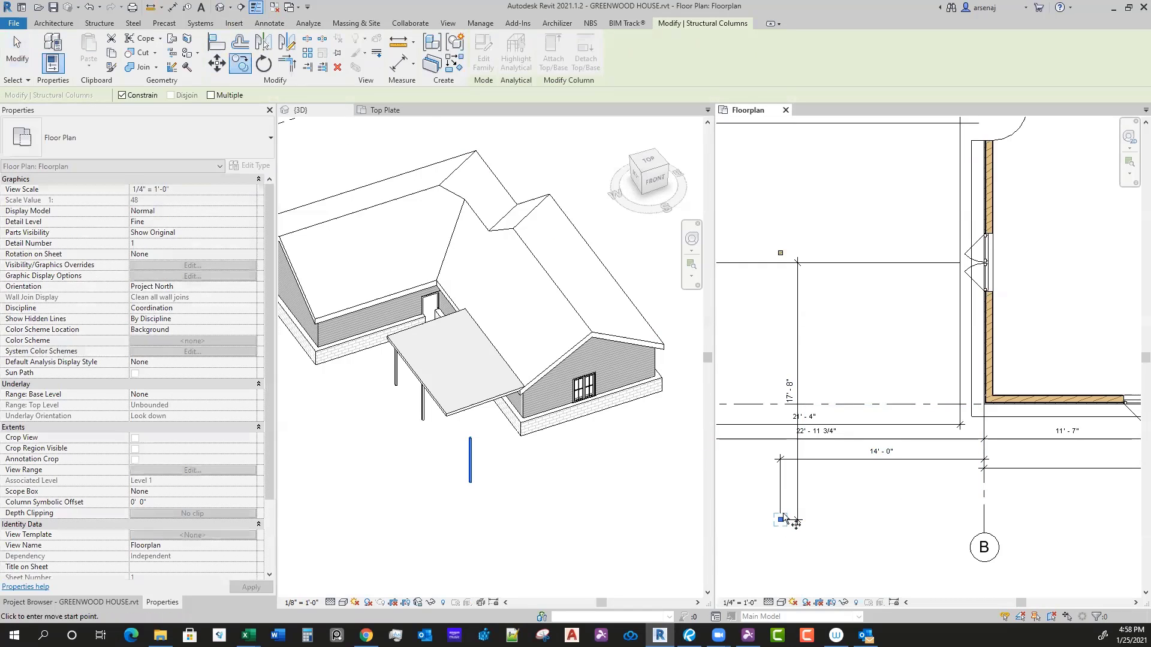
left_click(781, 519)
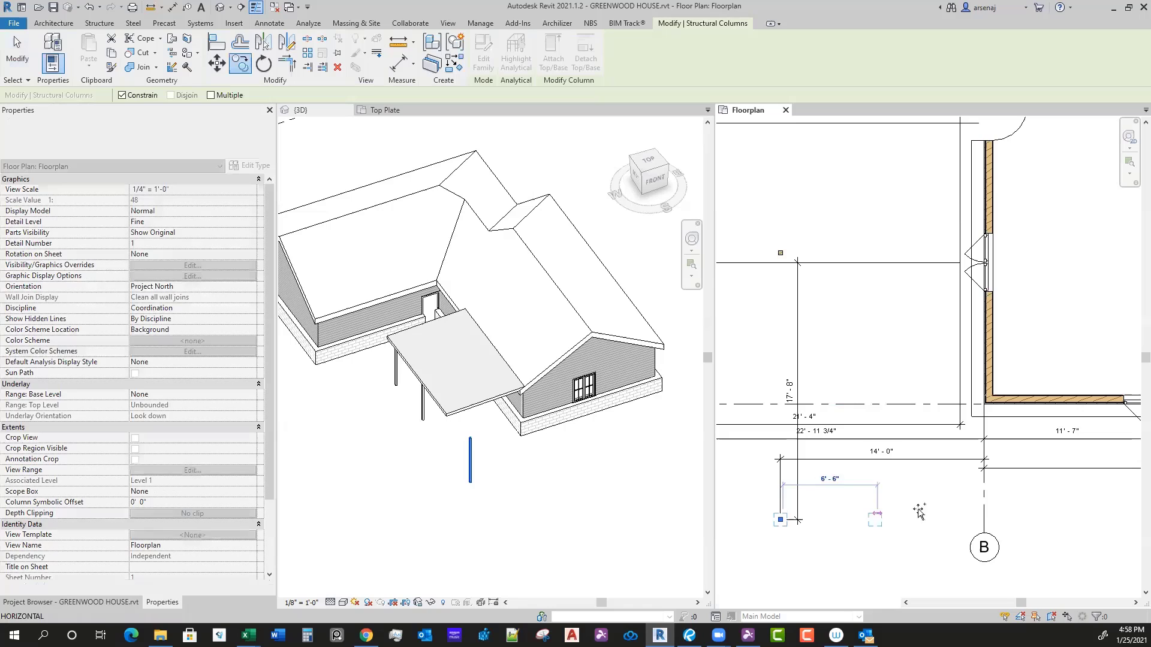
left_click(1021, 516)
key("Escape")
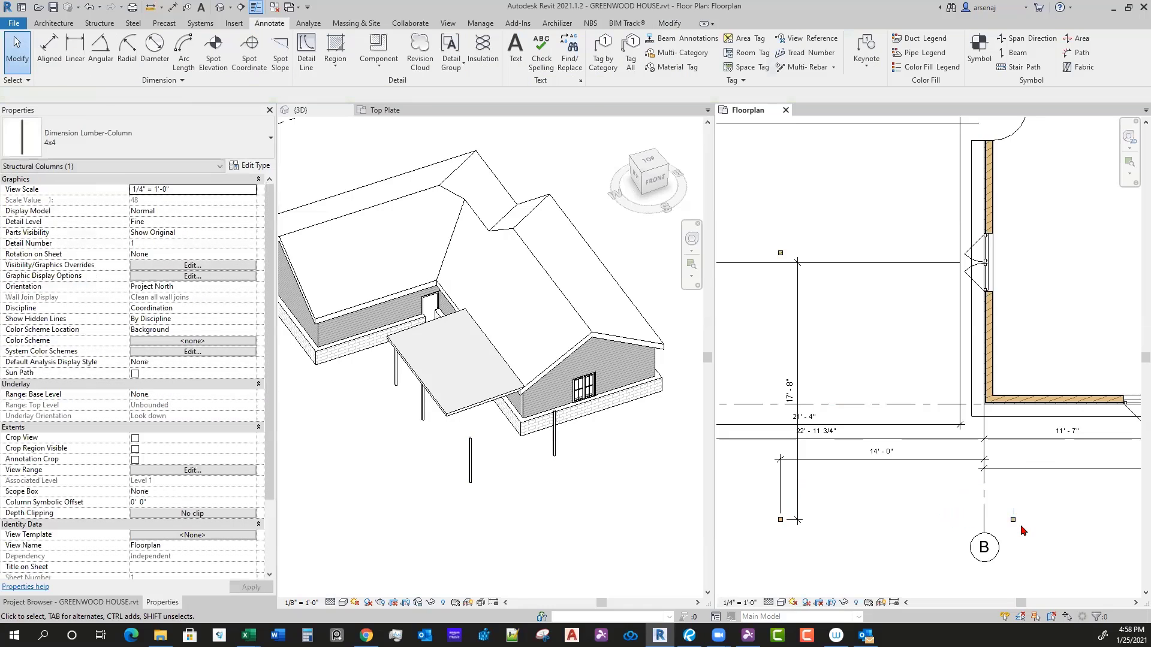
Step: Align the face of the copied 4x4 post with grid line B in the floor plan
key("a")
key("l")
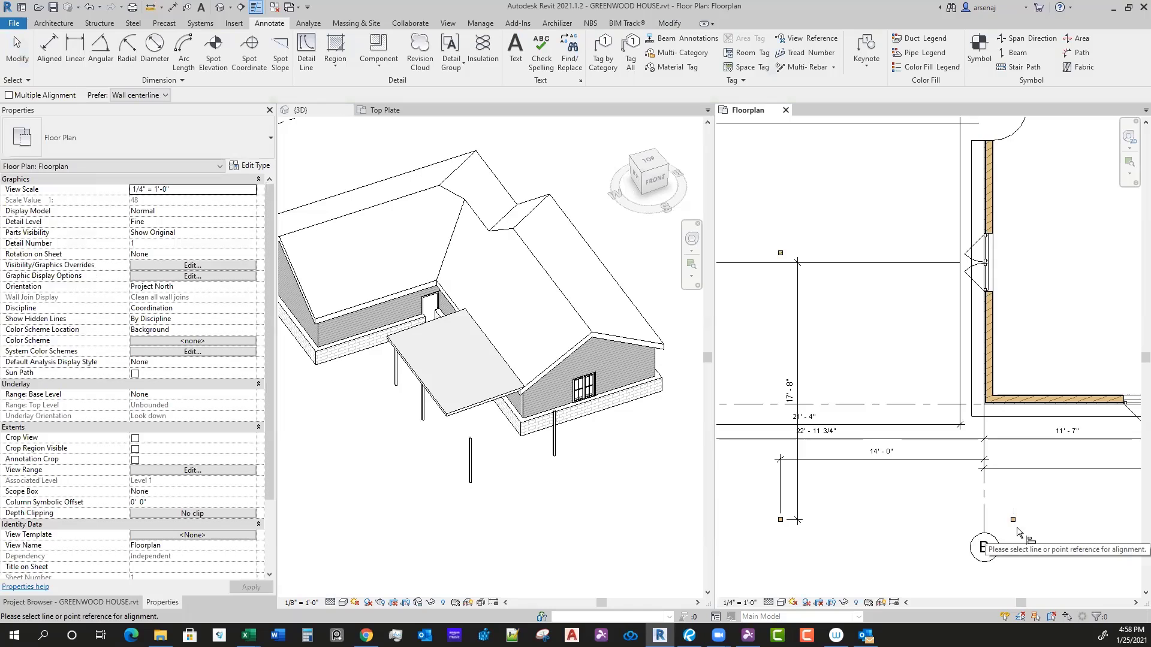
key("Escape")
left_click(665, 24)
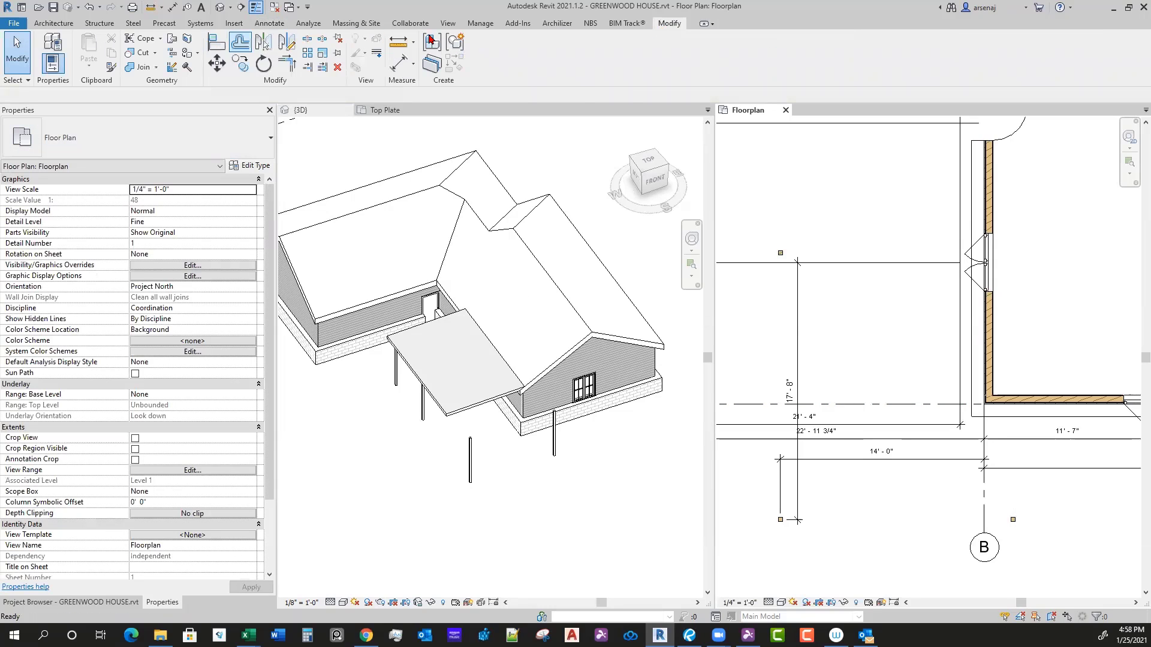
left_click(216, 43)
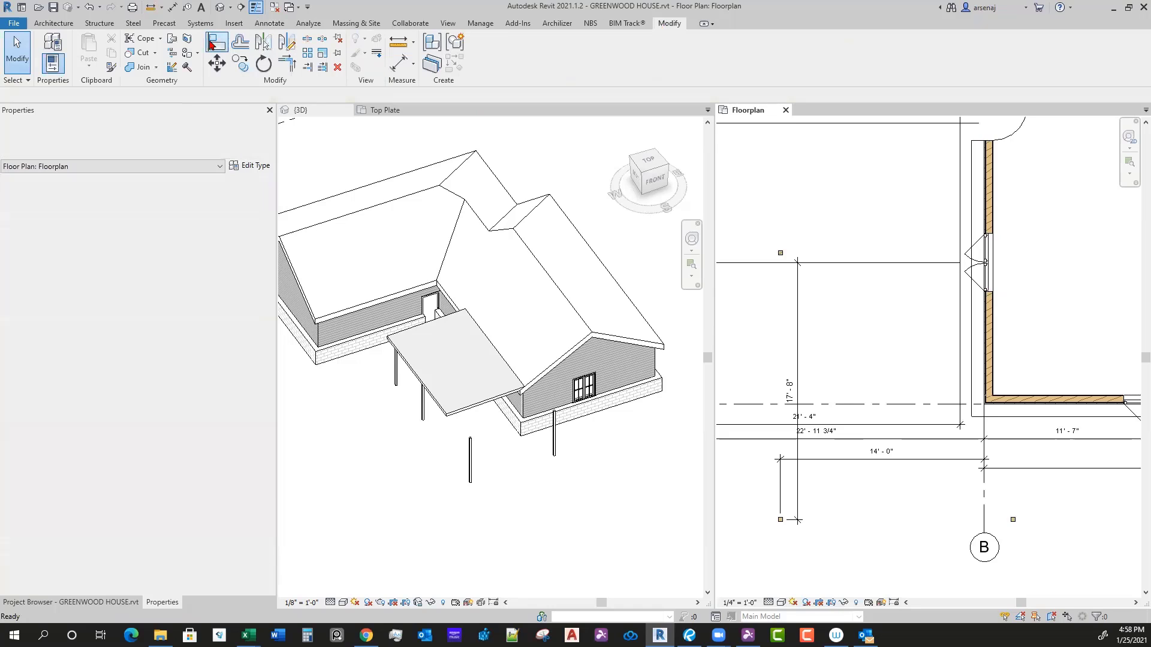
left_click(982, 504)
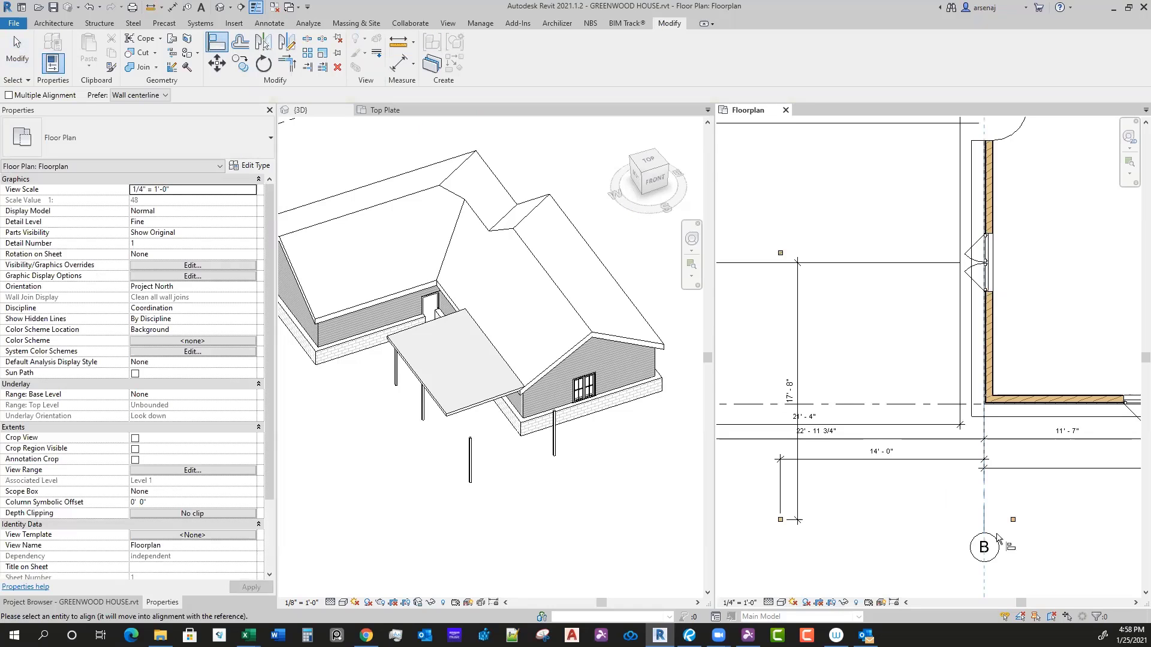
scroll(1007, 533, "up", 3)
left_click(1015, 496)
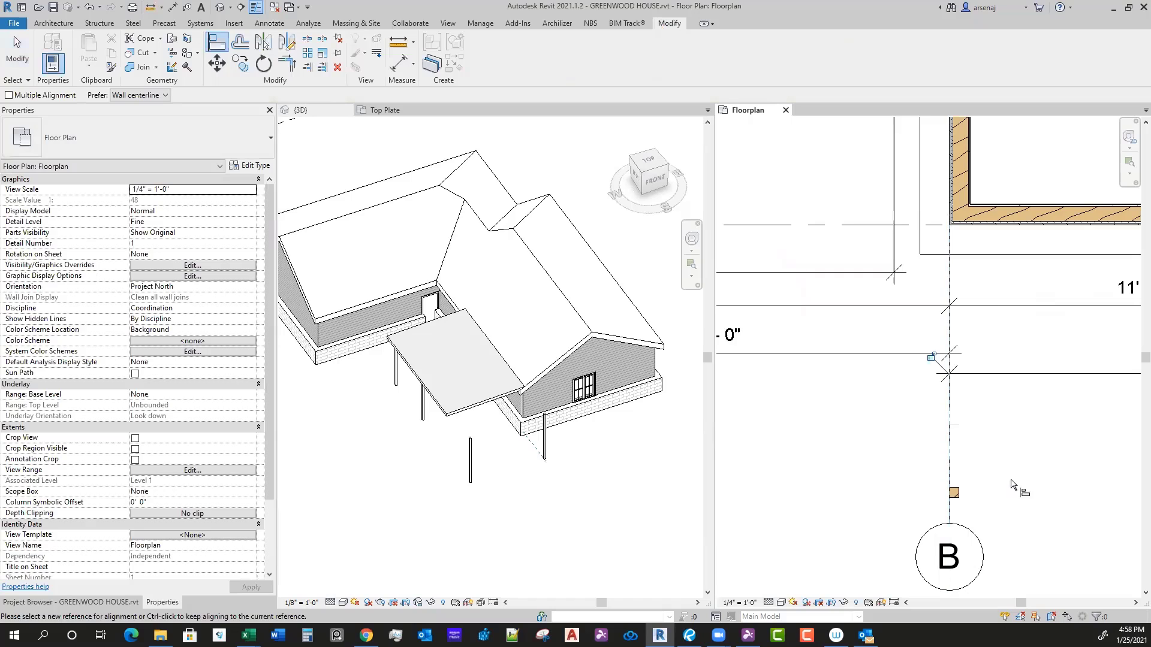
scroll(1021, 488, "down", 3)
key("Escape")
scroll(989, 491, "up", 2)
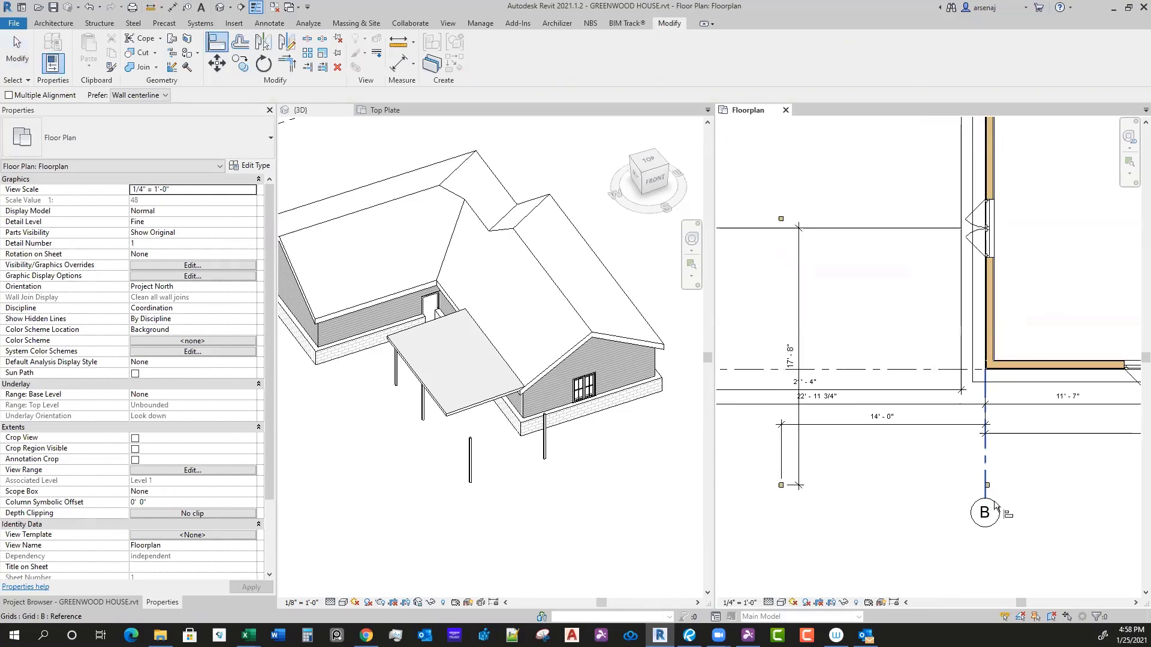
key("Escape")
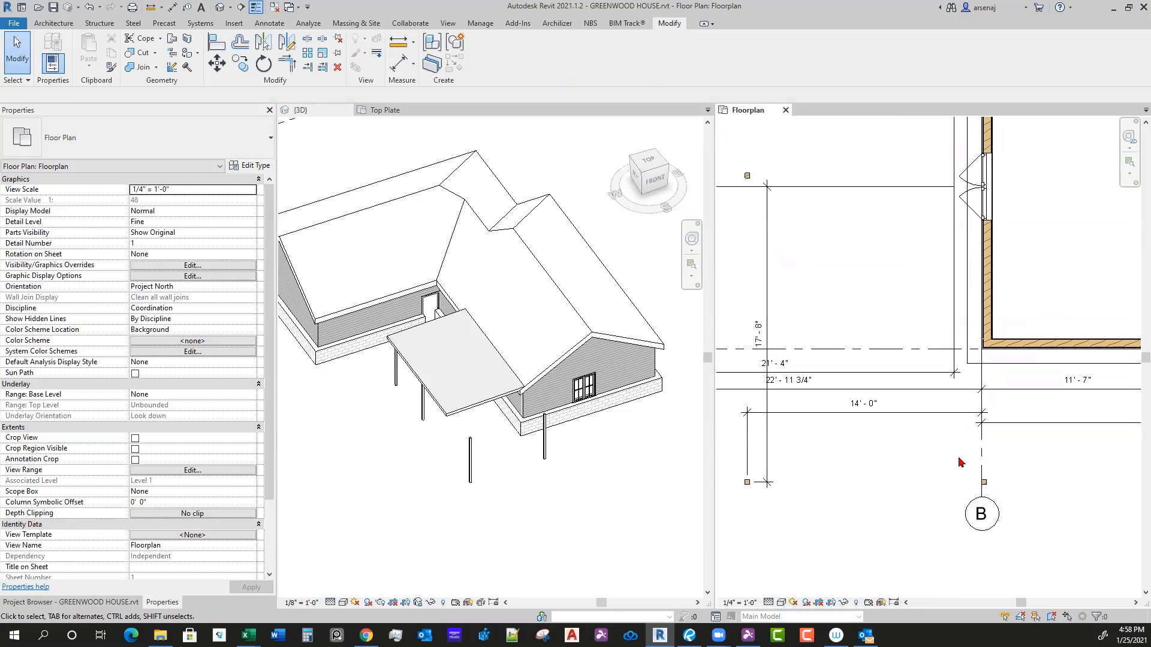
Step: Open the footprint of the 2x6 wood joist porch roof for editing in the Top Plate plan
scroll(893, 399, "down", 2)
left_click(513, 513)
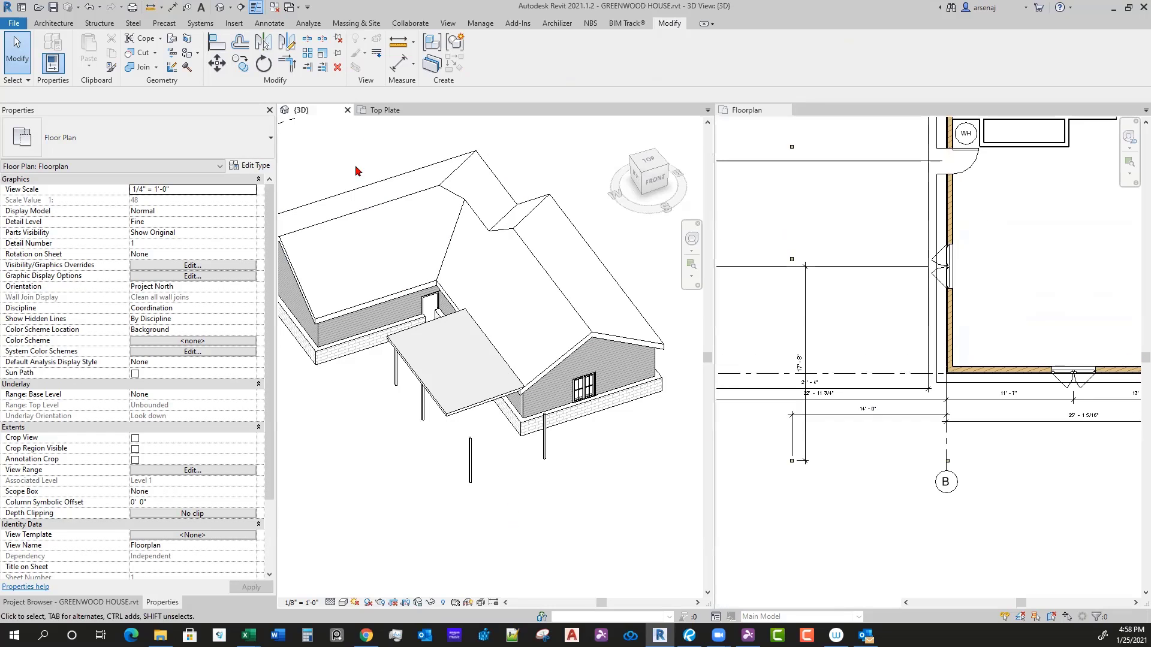
left_click(377, 112)
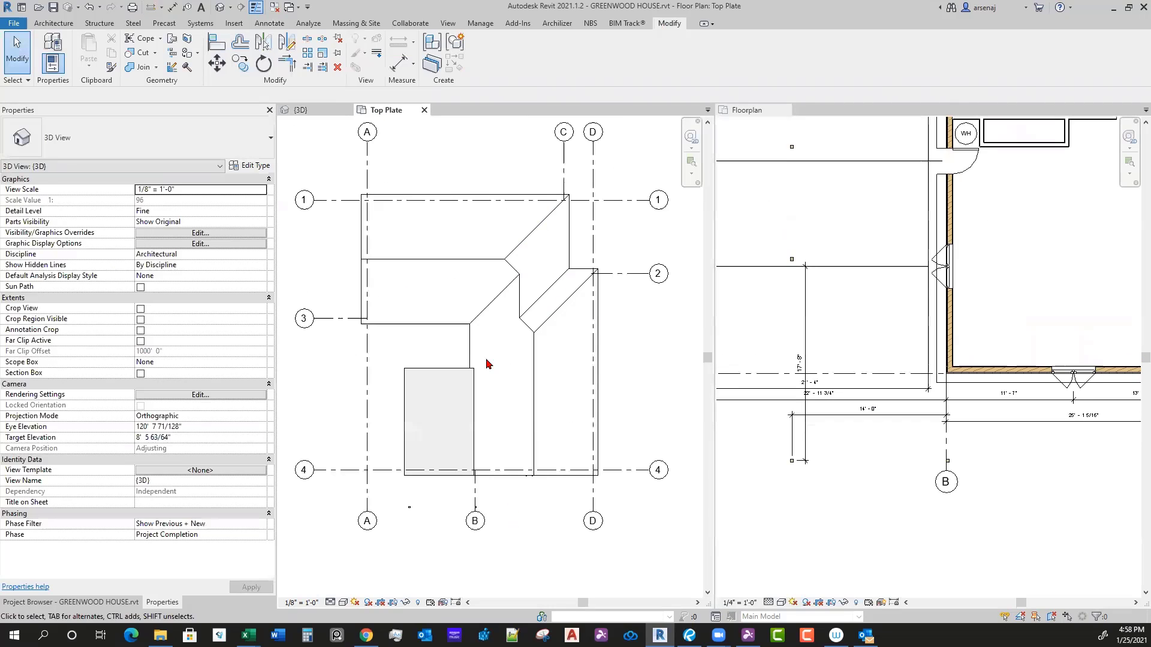
left_click(445, 484)
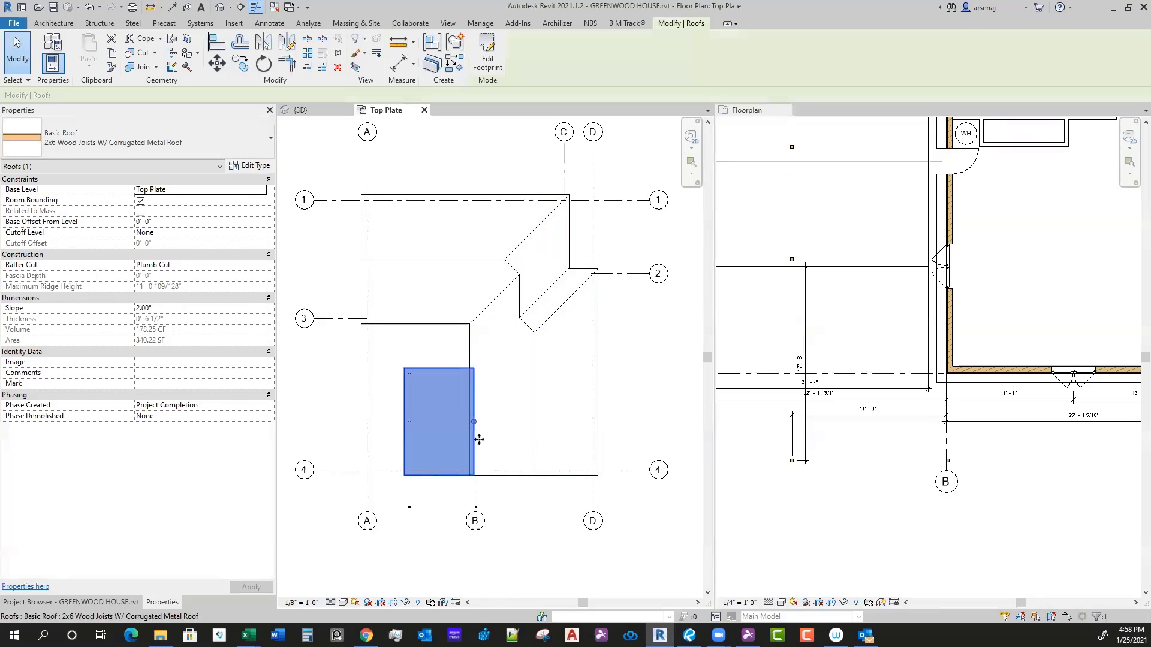
scroll(451, 483, "up", 2)
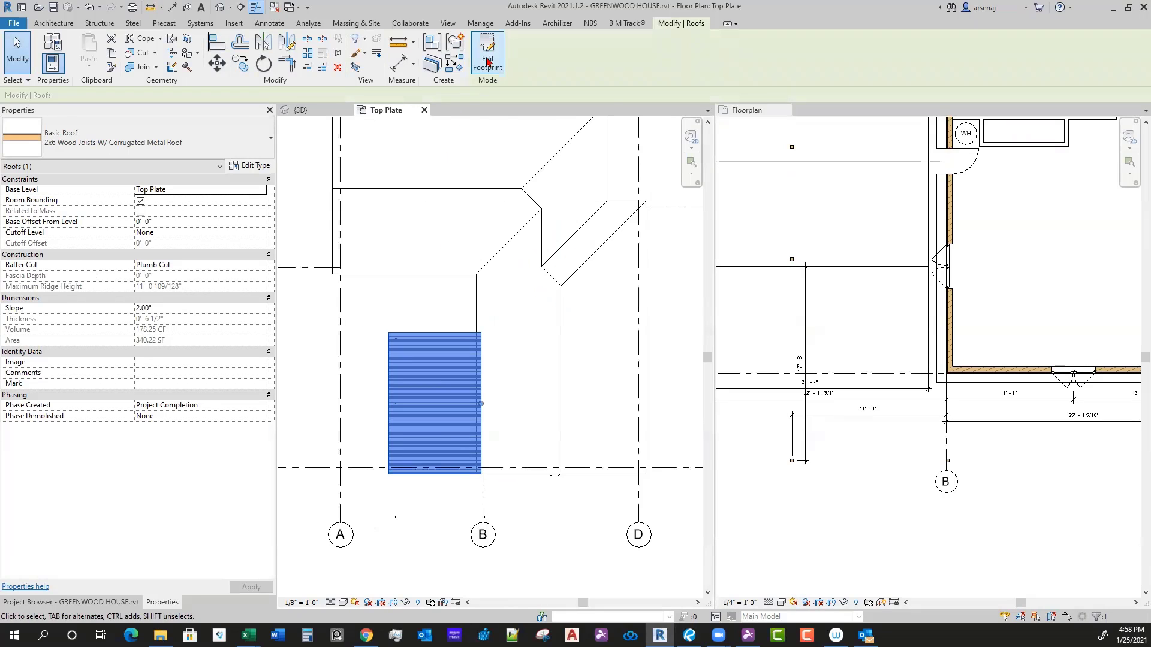
left_click(487, 62)
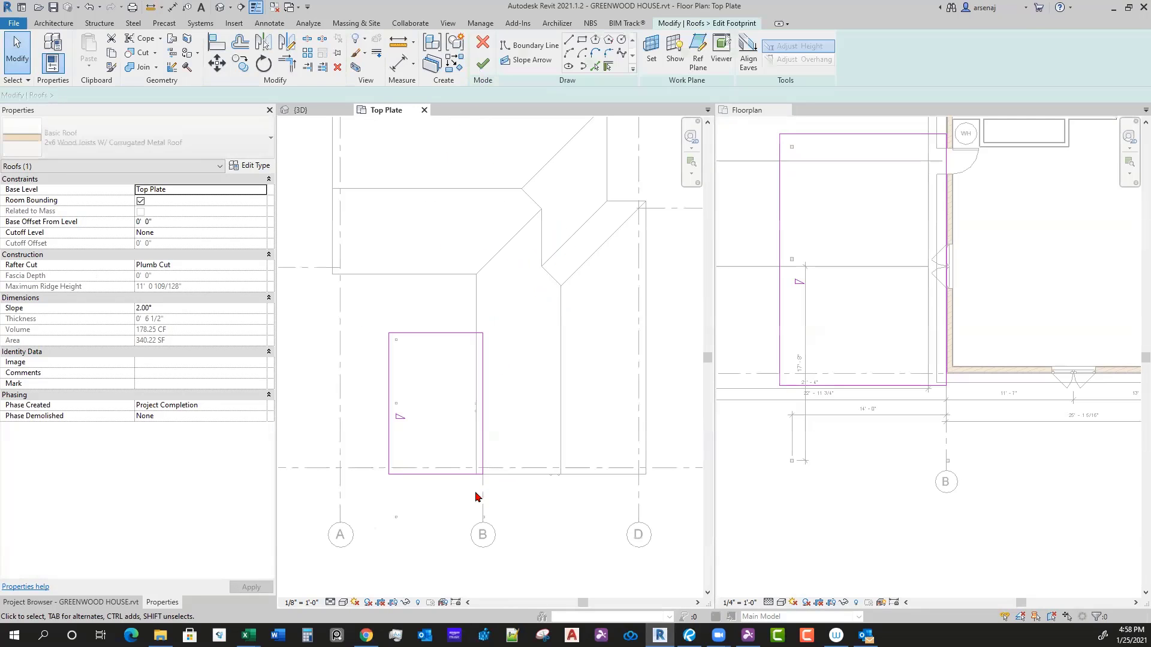
Step: Move the footprint boundary line nearest grid 4 outward past the outer 4x4 posts, to about 9'-2 1/2" beyond grid 4
scroll(425, 520, "up", 1)
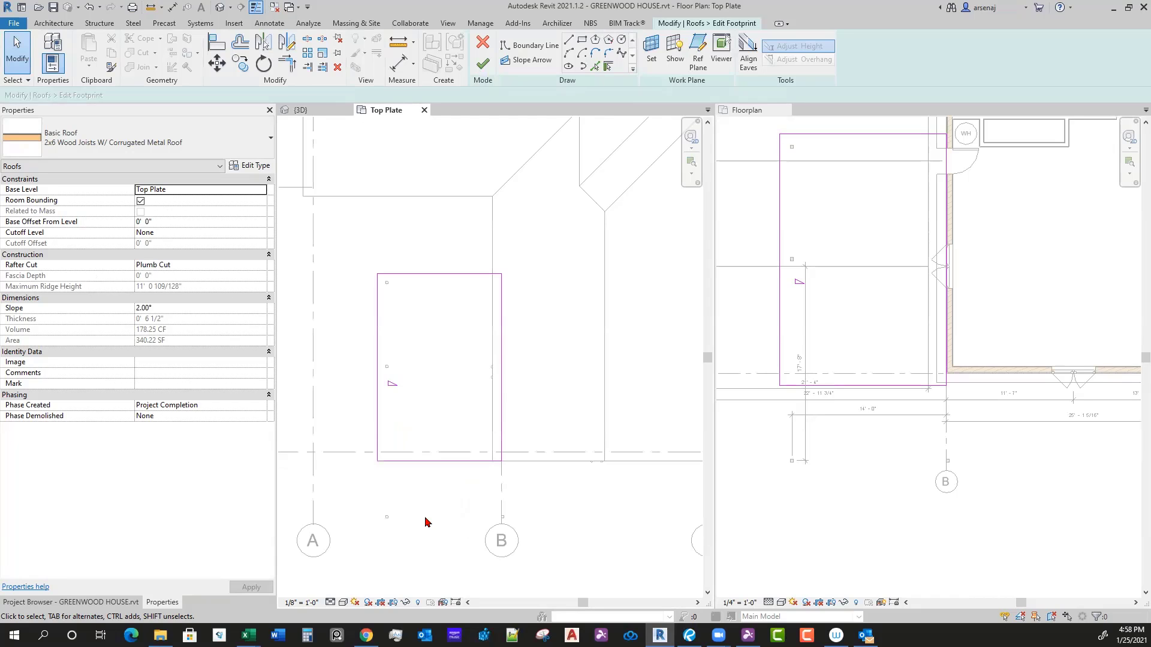
middle_click_drag(433, 515, 436, 470)
left_click(433, 416)
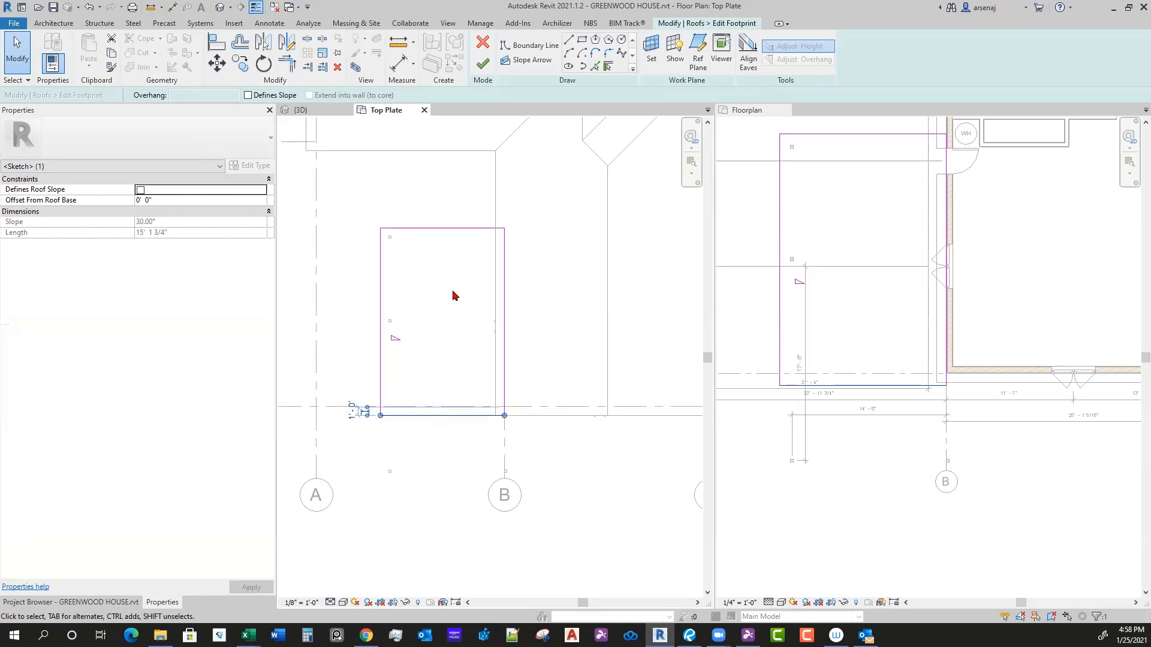
left_click(217, 62)
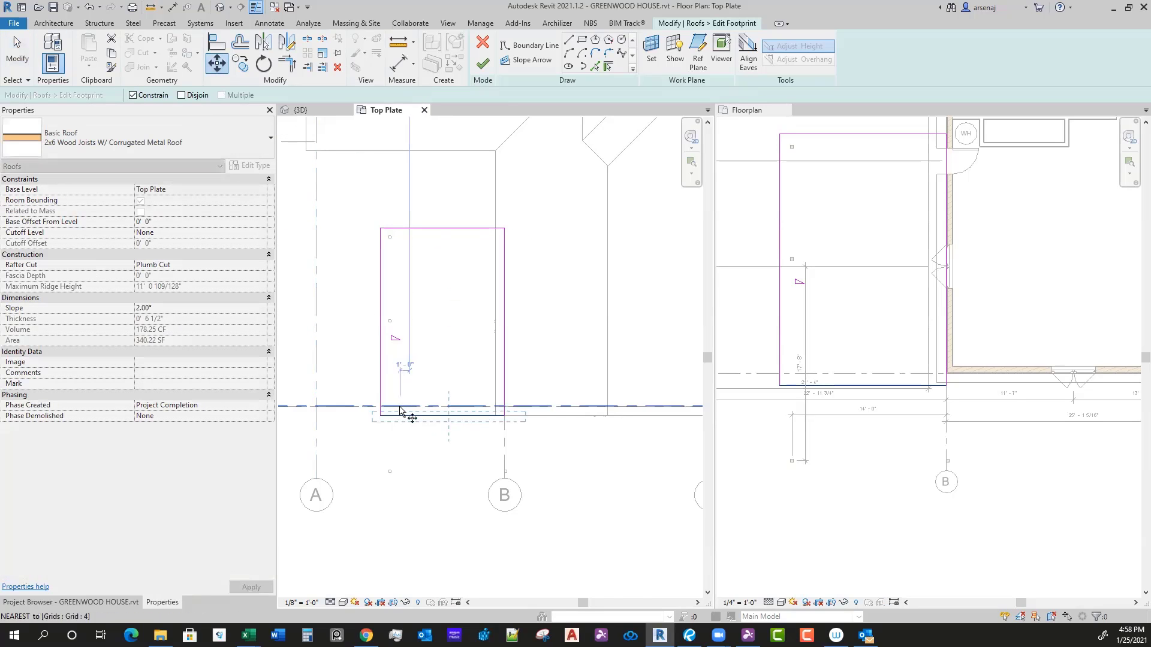
scroll(402, 409, "up", 2)
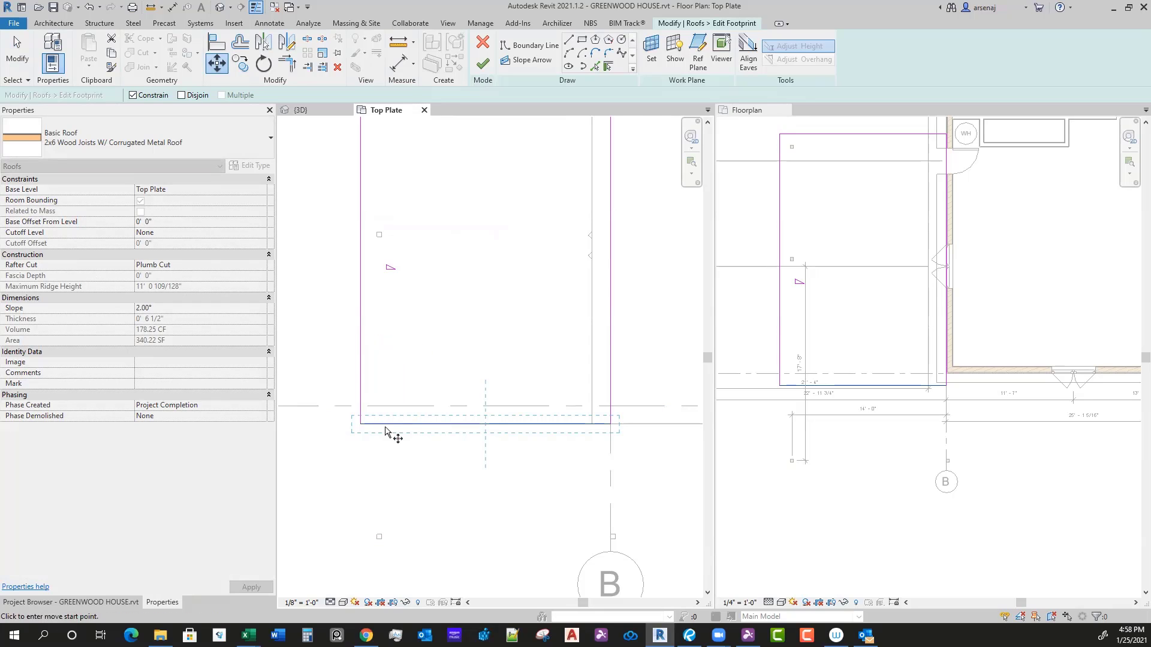
left_click(386, 406)
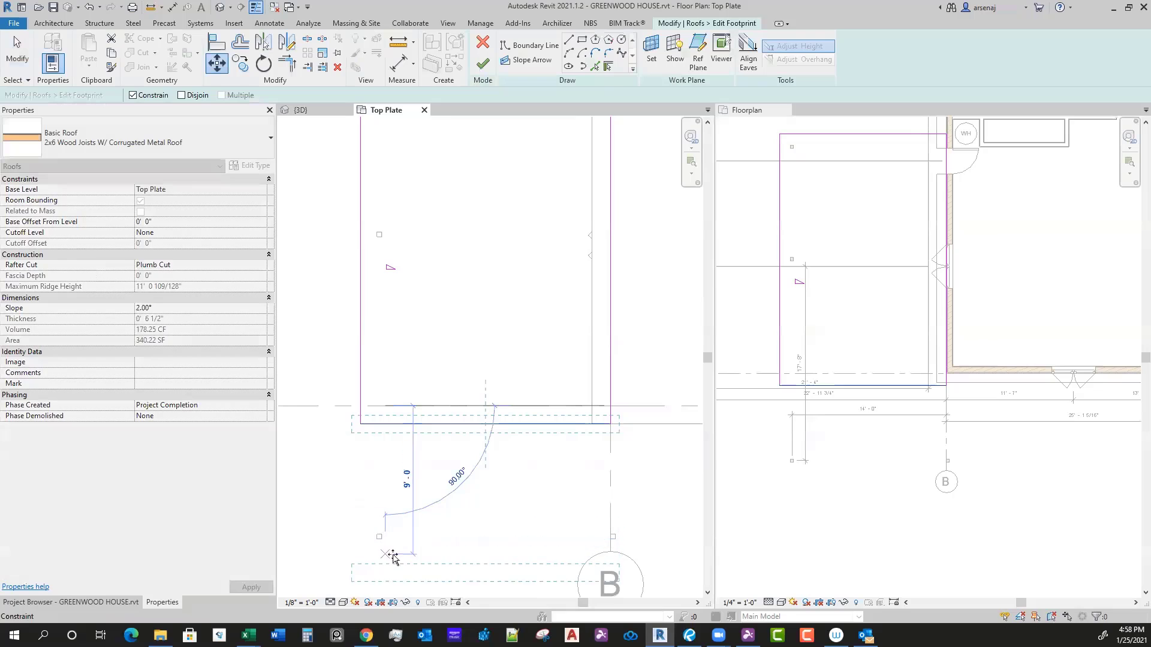
scroll(382, 545, "up", 1)
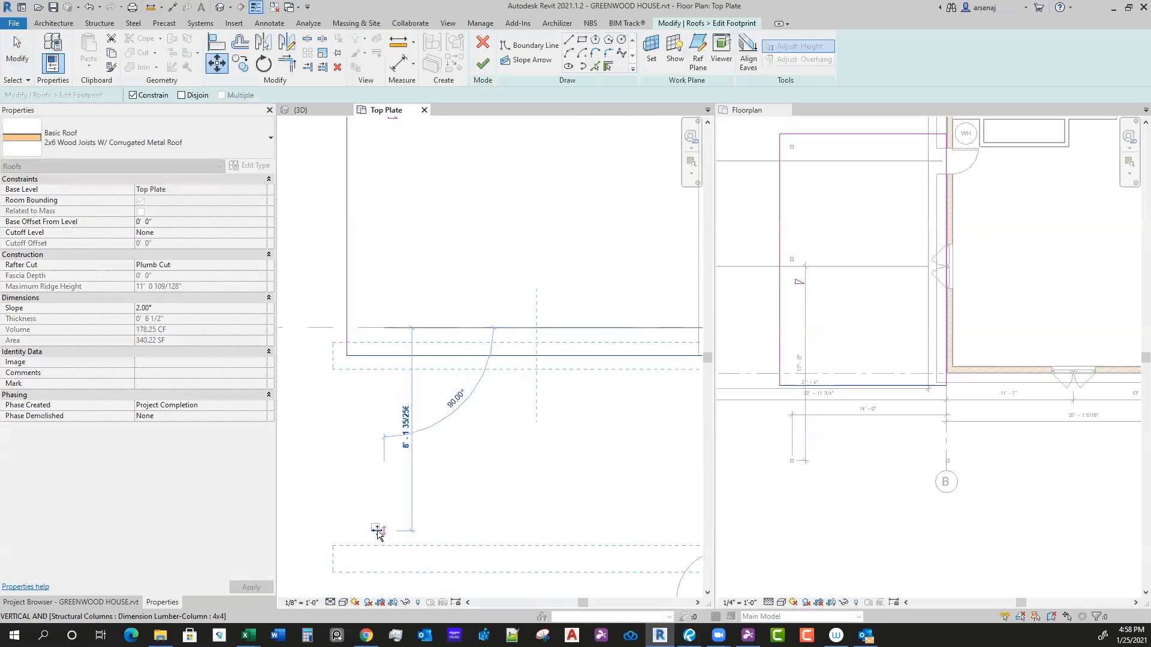
left_click(378, 535)
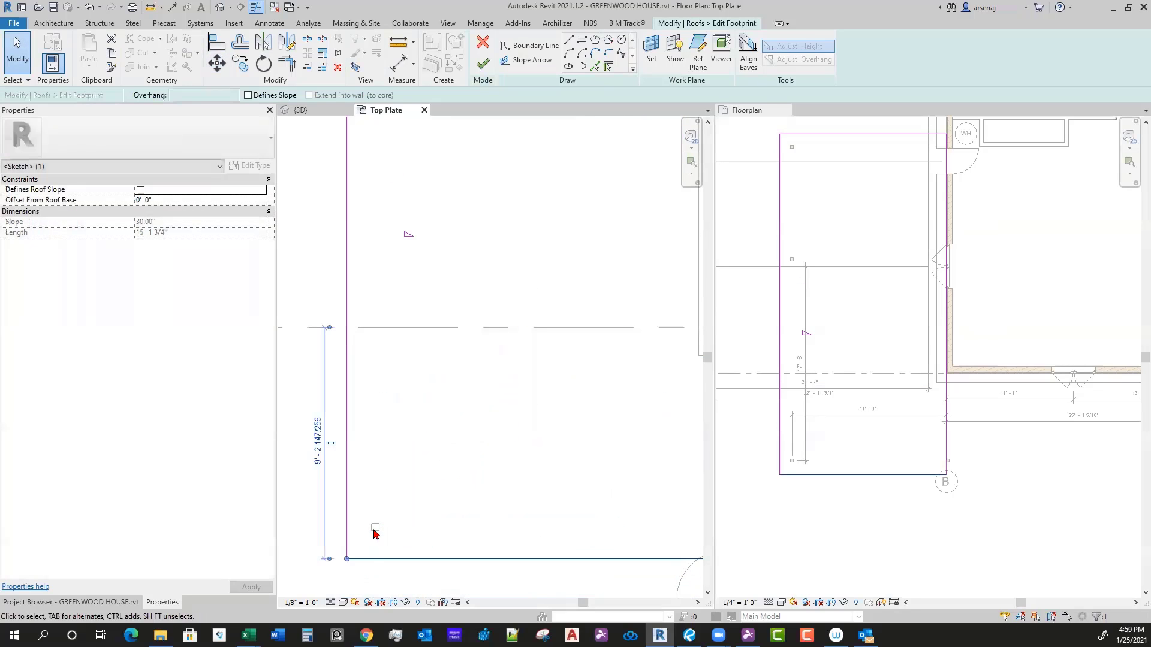
Step: Examine the extended footprint around the outer posts, and check the roof's outer edge and end post in the Bluebeam Revu site photos
scroll(385, 537, "down", 2)
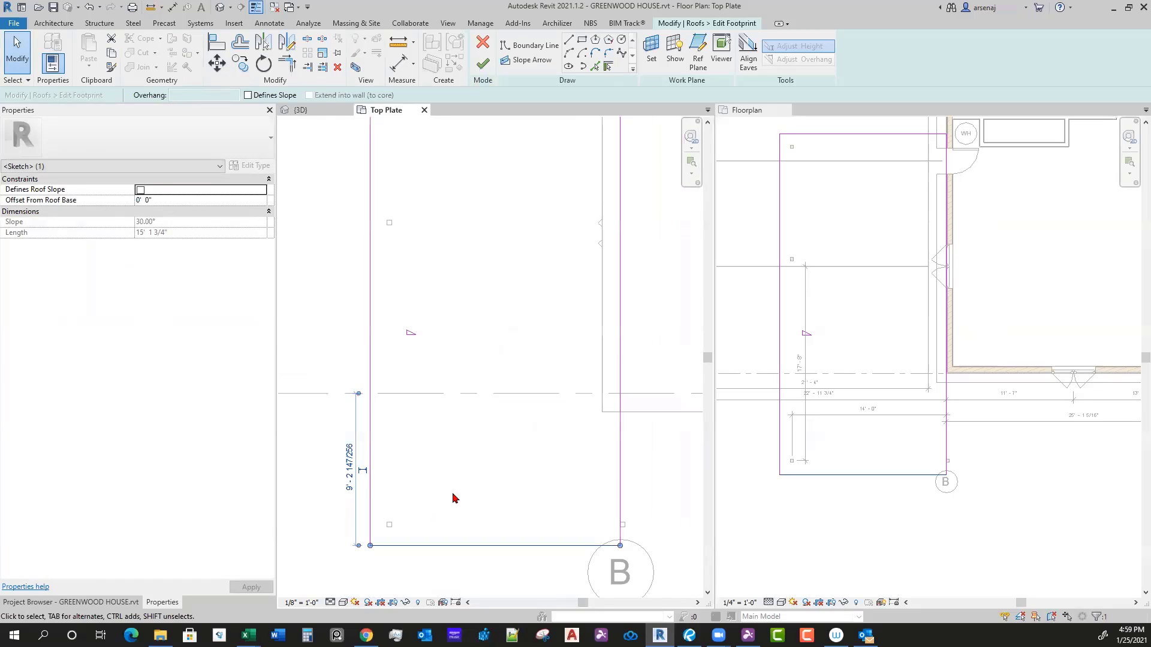
scroll(426, 483, "down", 2)
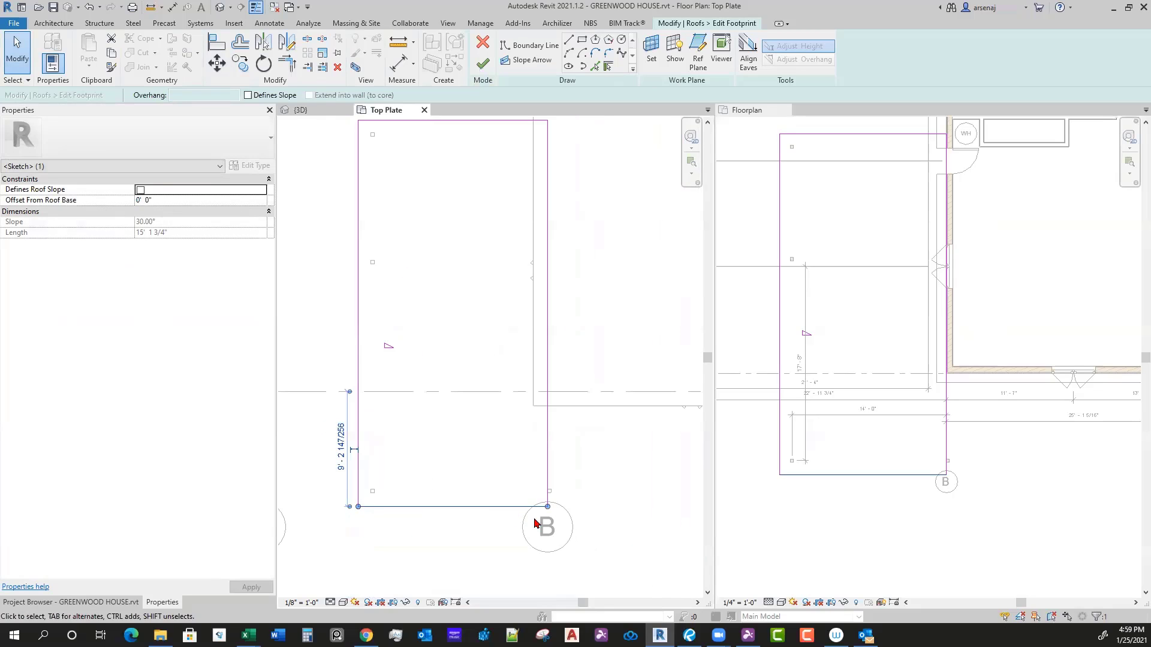
middle_click_drag(555, 502, 549, 498)
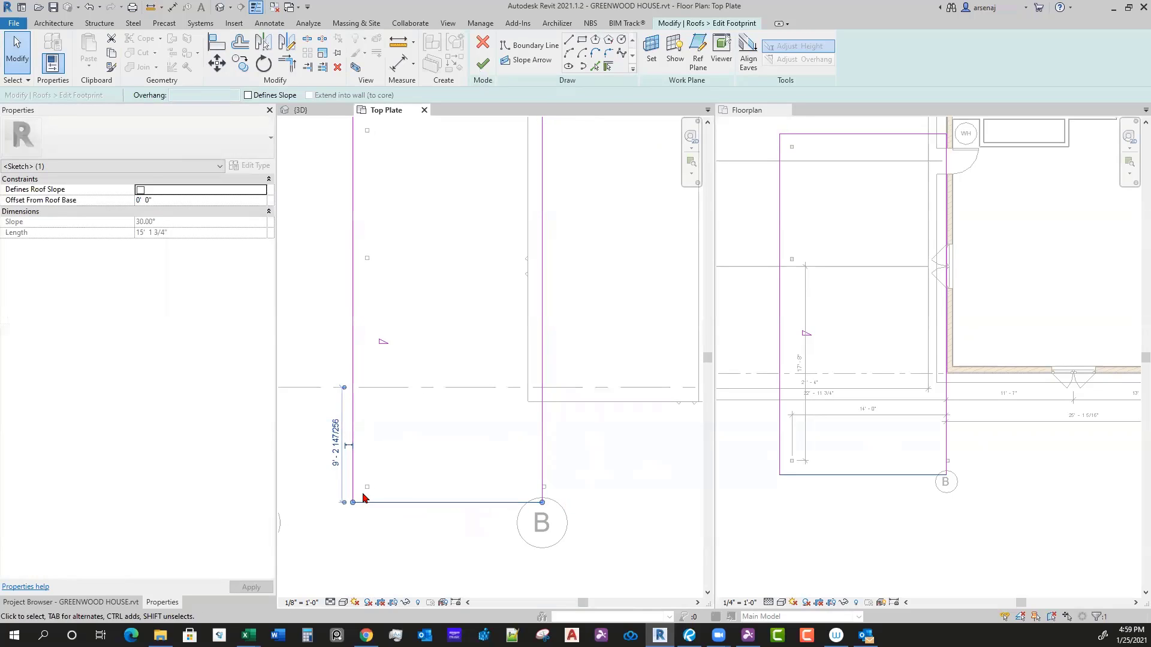
scroll(555, 501, "down", 1)
middle_click_drag(555, 501, 474, 495)
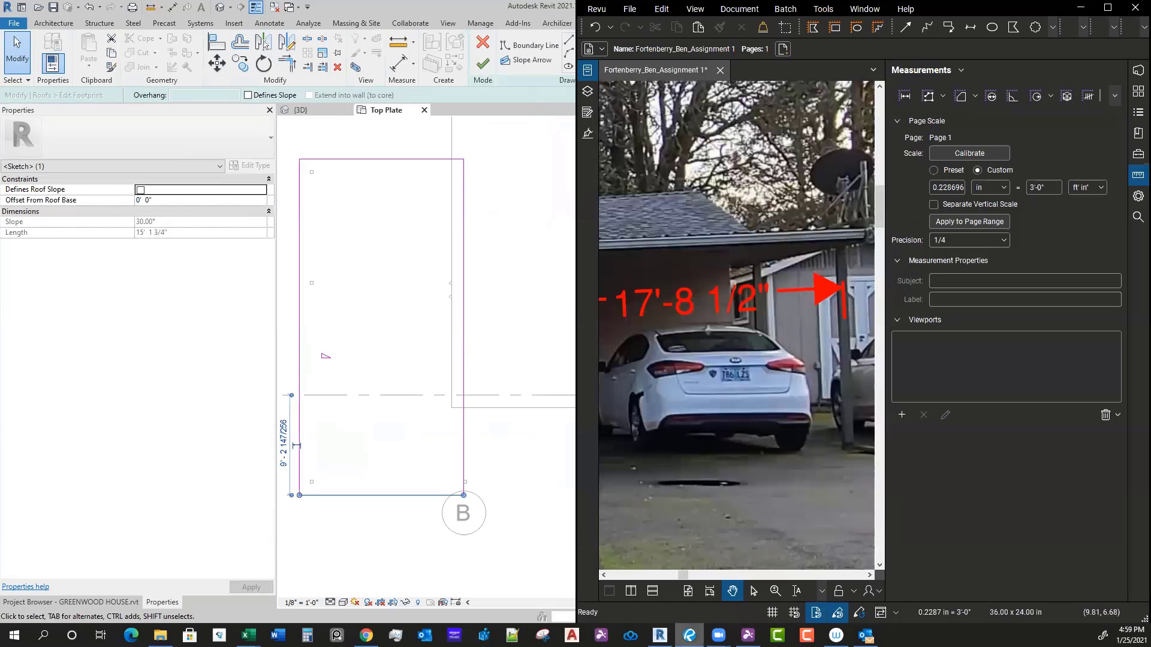
left_click(689, 635)
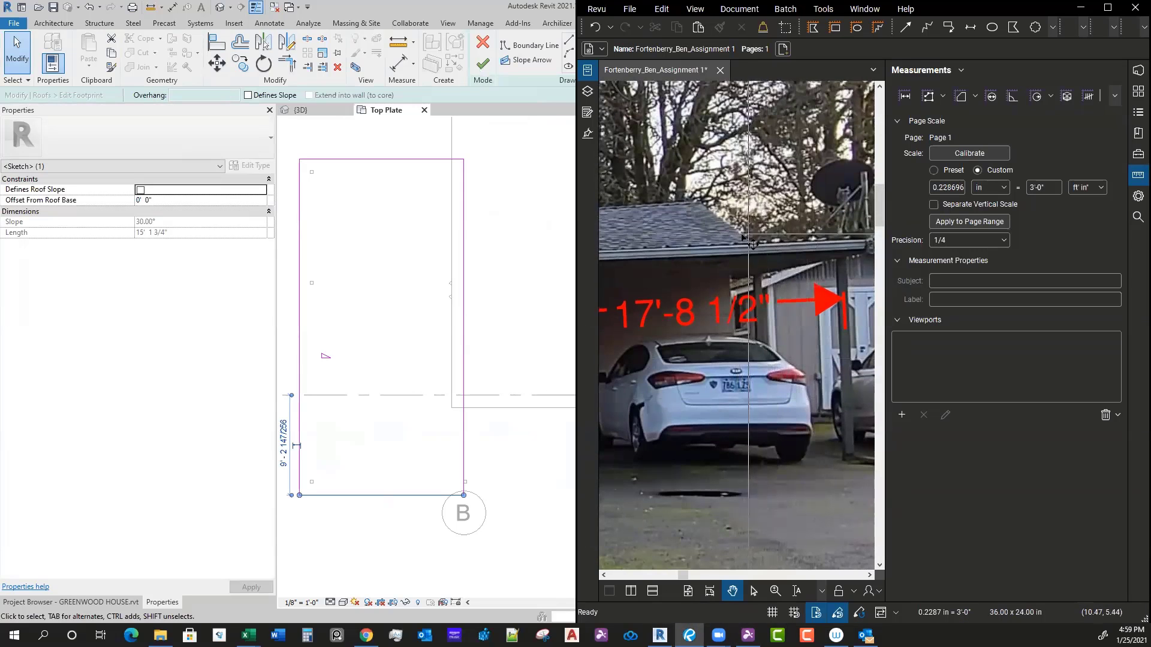
scroll(776, 360, "down", 3)
scroll(775, 375, "down", 4)
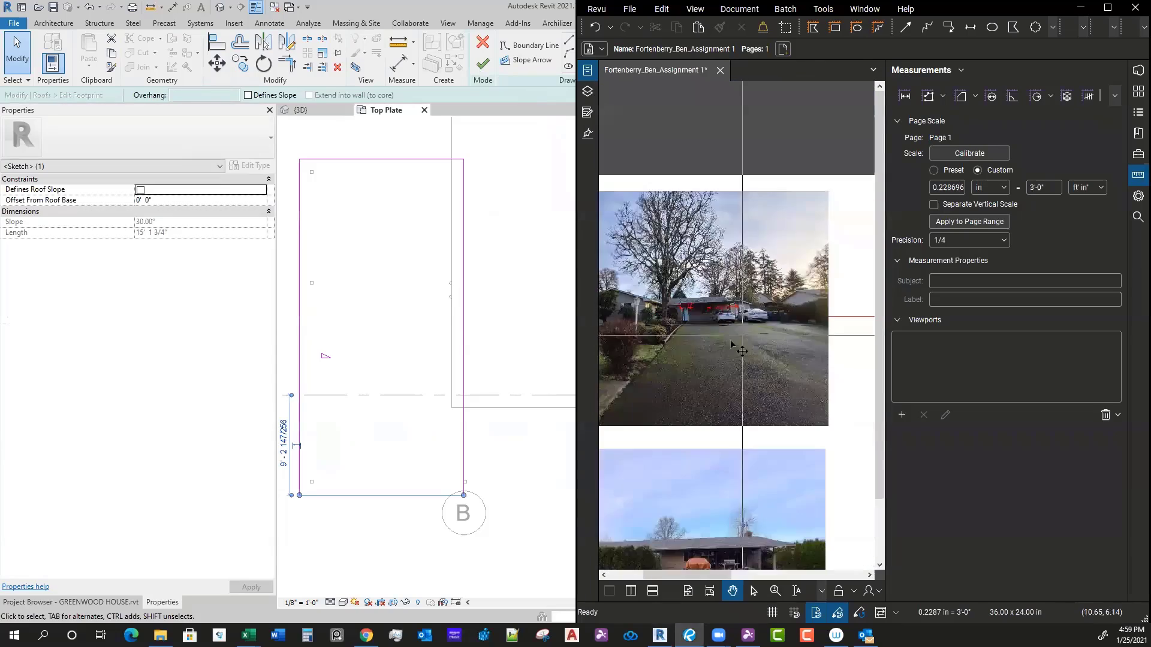
scroll(773, 425, "up", 4)
scroll(808, 455, "up", 3)
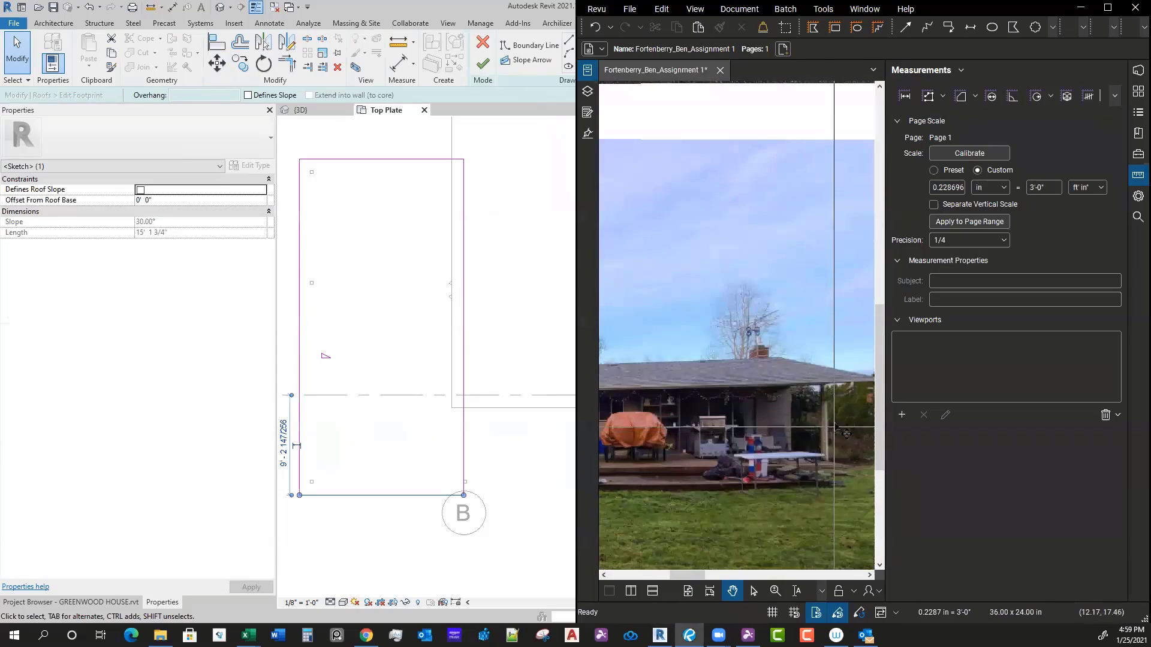
scroll(785, 327, "down", 2)
middle_click_drag(785, 324, 784, 419)
scroll(773, 267, "down", 2)
scroll(752, 222, "up", 4)
scroll(749, 263, "up", 2)
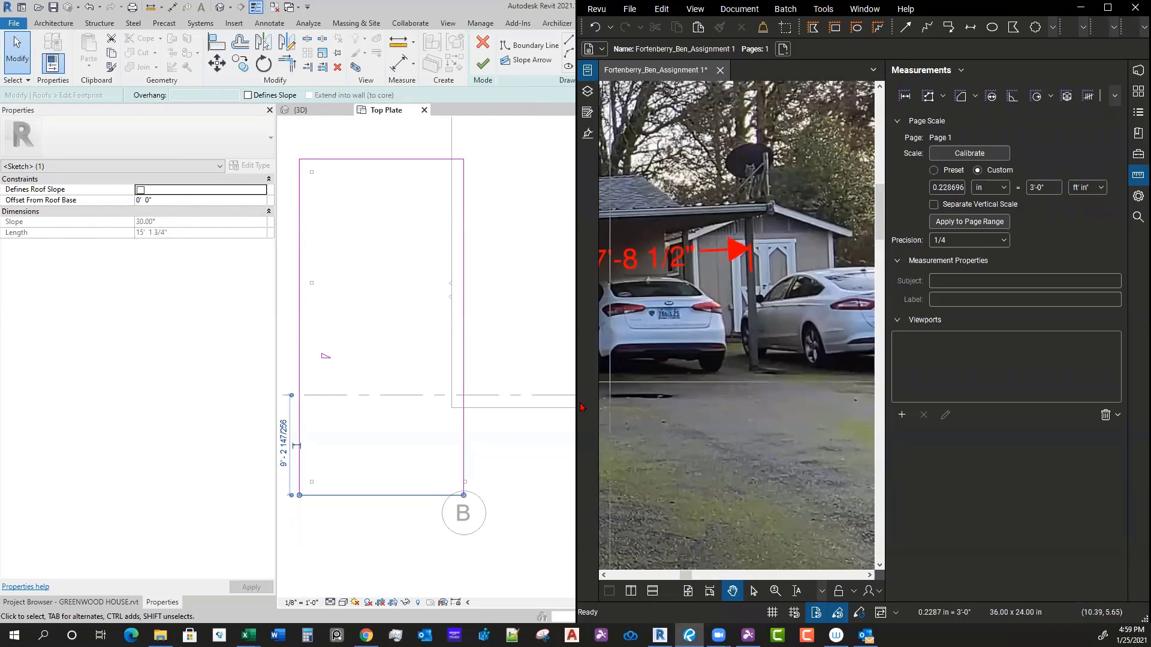
left_click(476, 461)
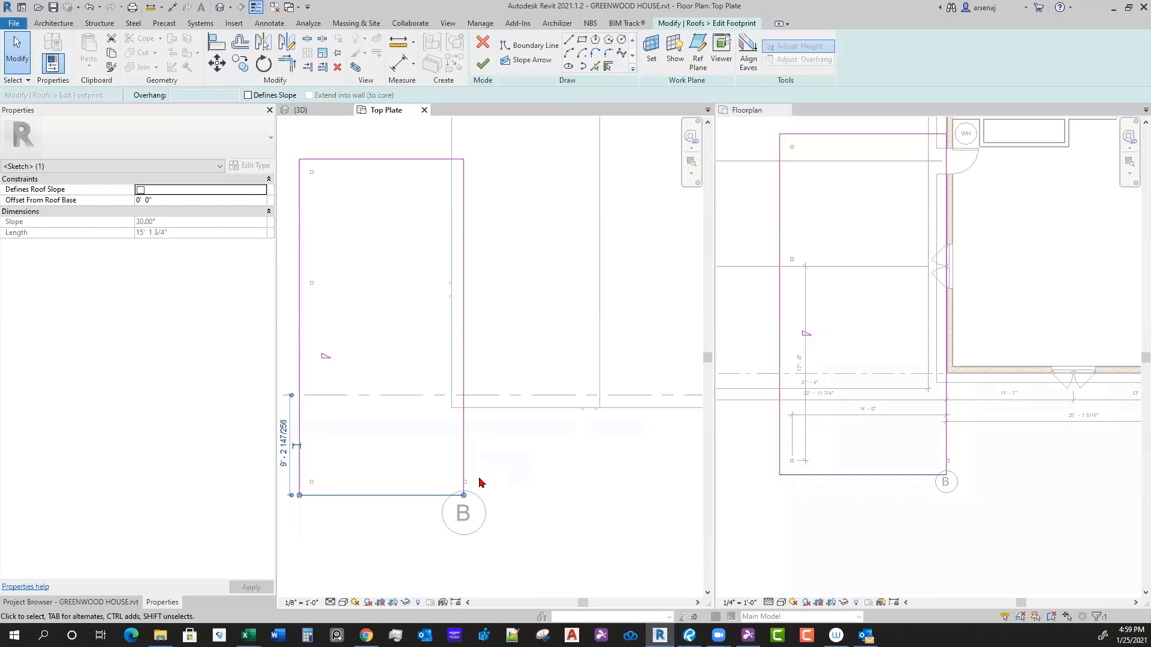
left_click(464, 456)
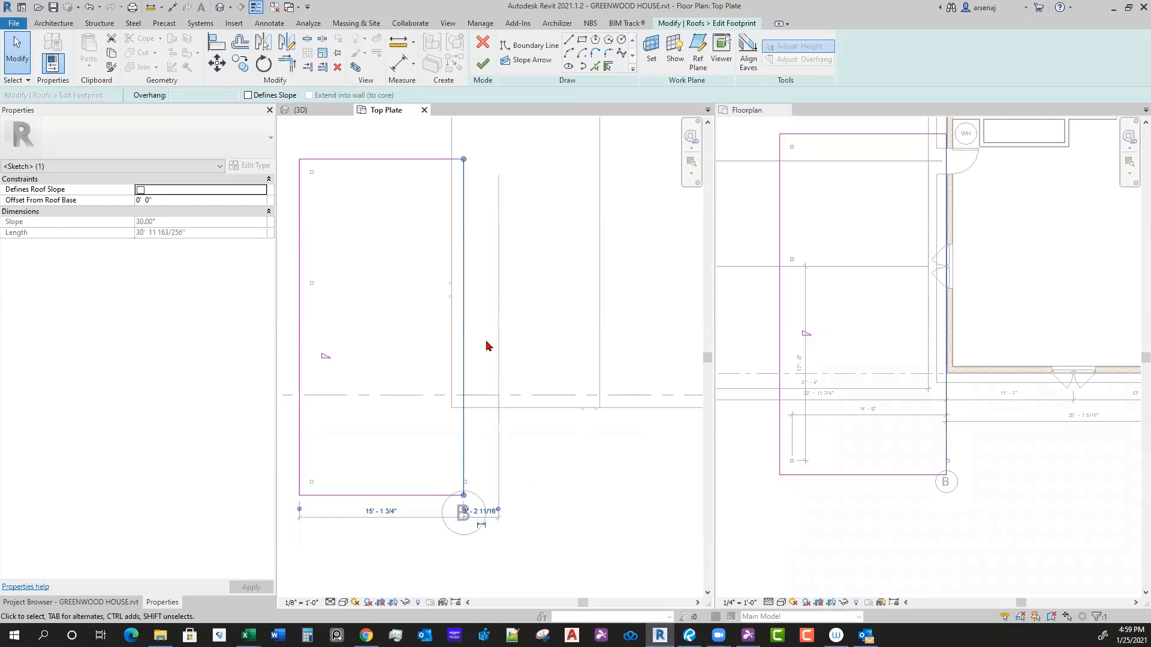
left_click(567, 42)
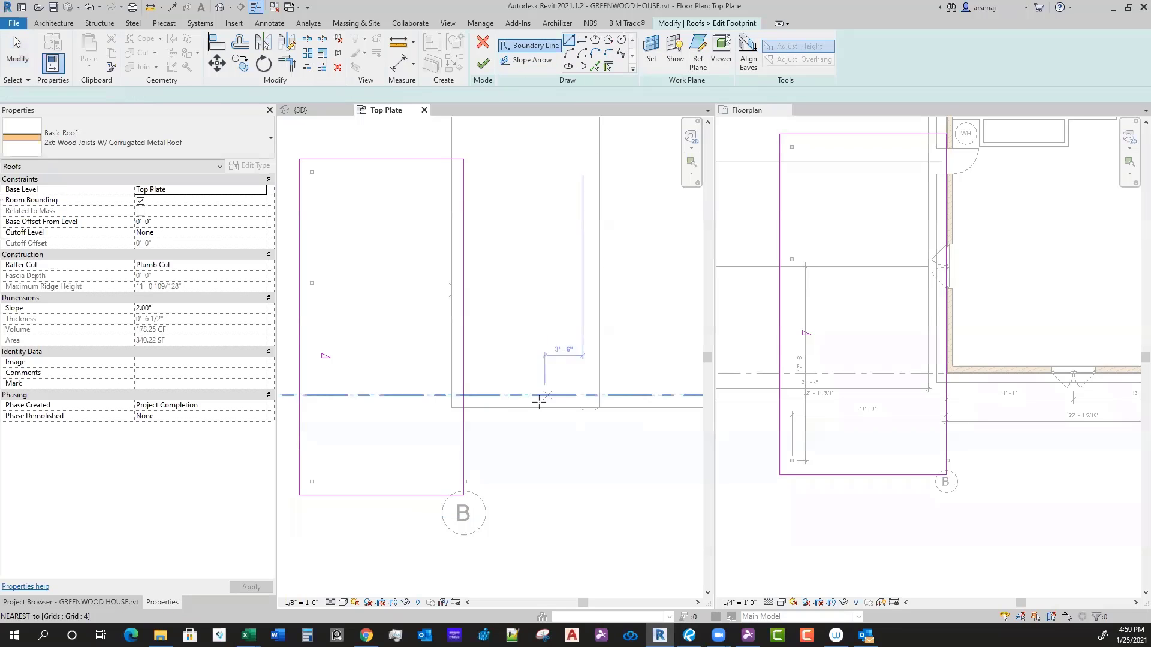
left_click(463, 395)
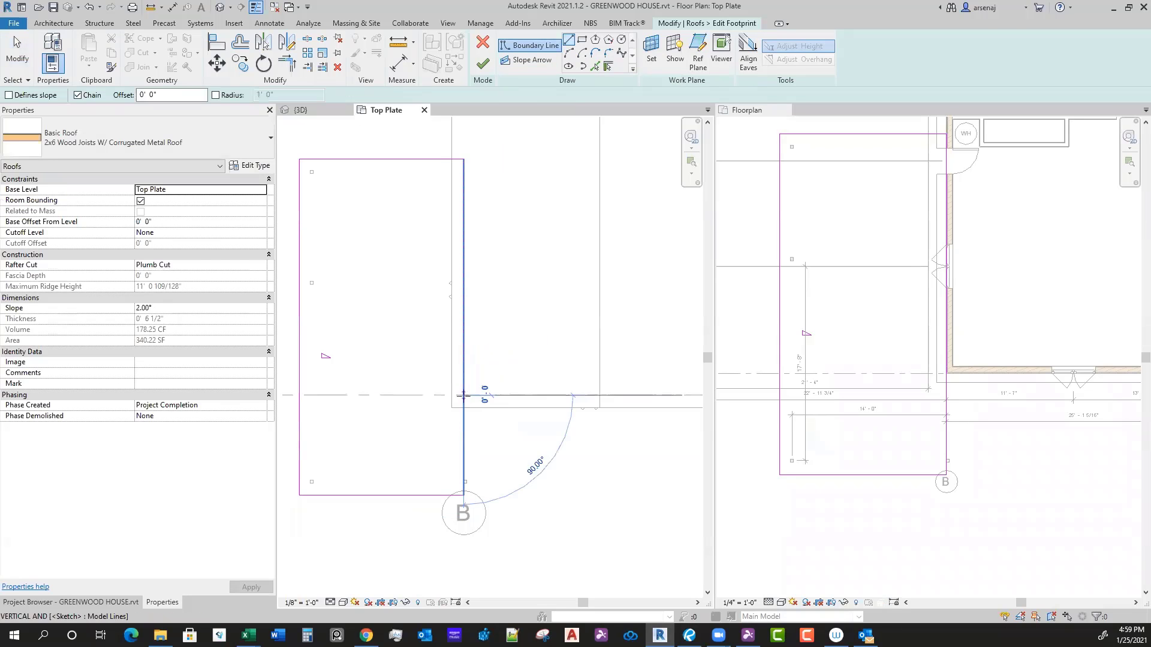
key("Escape")
key("Escape")
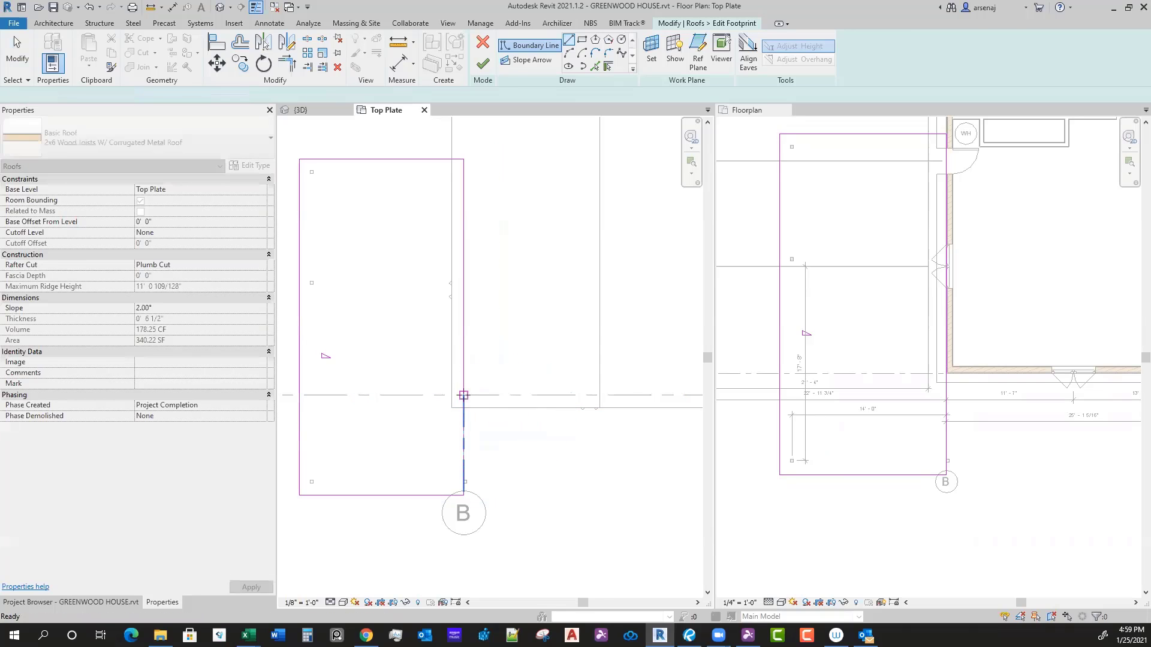
left_click(464, 395)
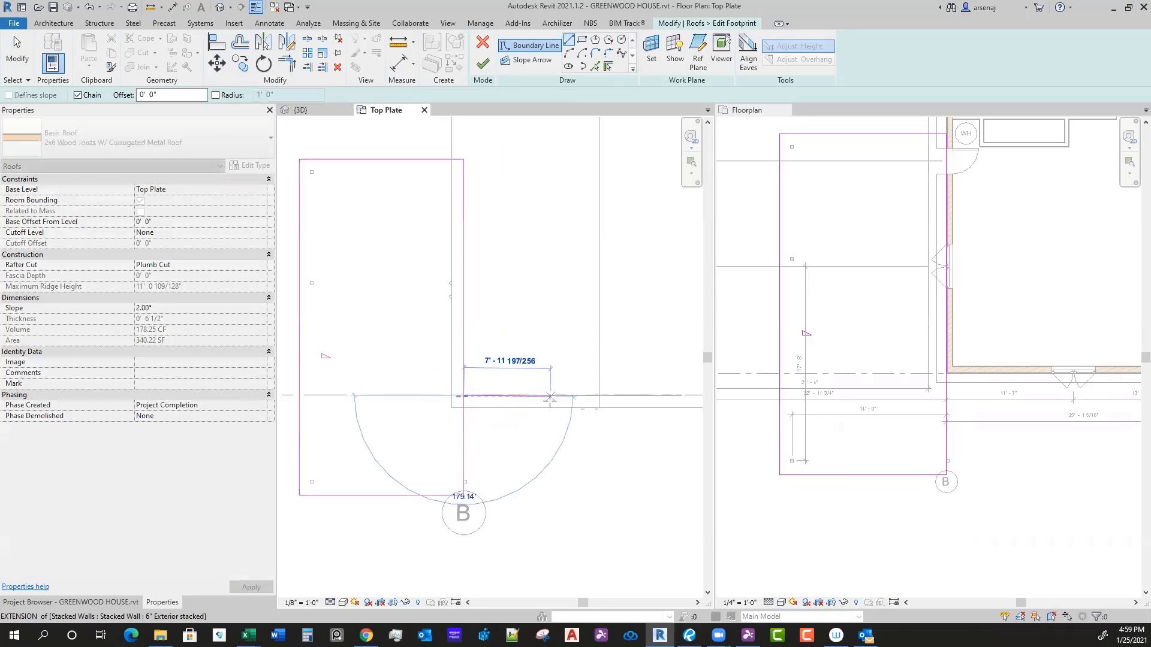
key("Escape")
scroll(483, 407, "up", 6)
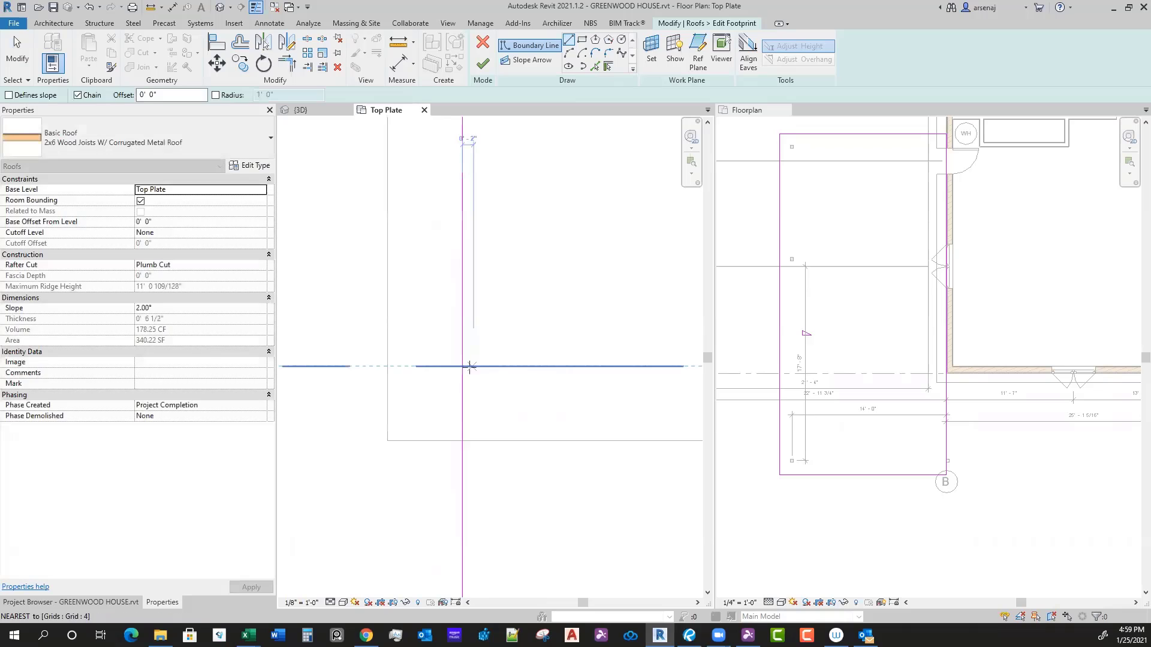
Step: Try a 6'-0" boundary line along grid 4 starting at the footprint edge on grid B, and delete it
left_click(463, 365)
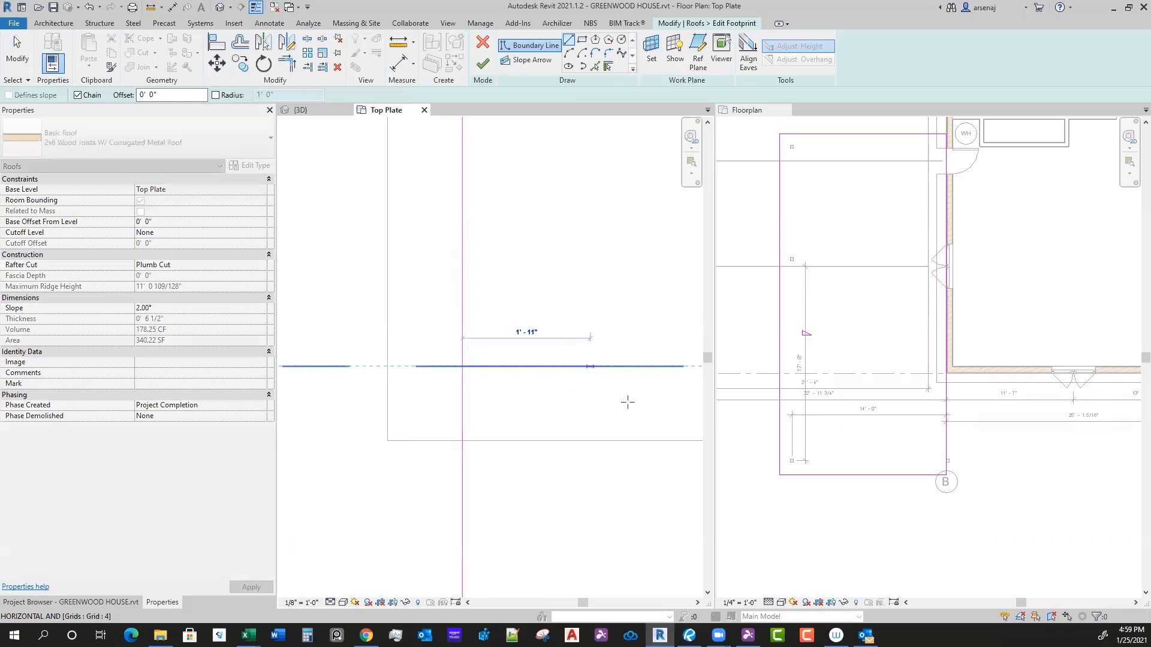
scroll(623, 384, "down", 4)
scroll(619, 360, "up", 2)
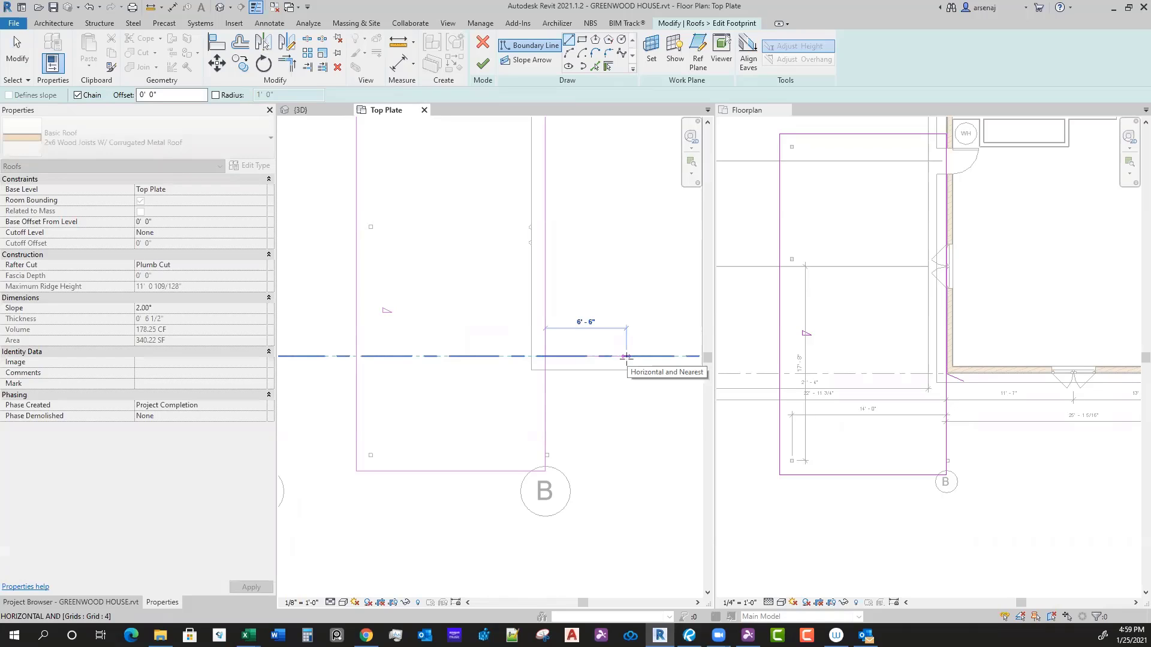
left_click(626, 357)
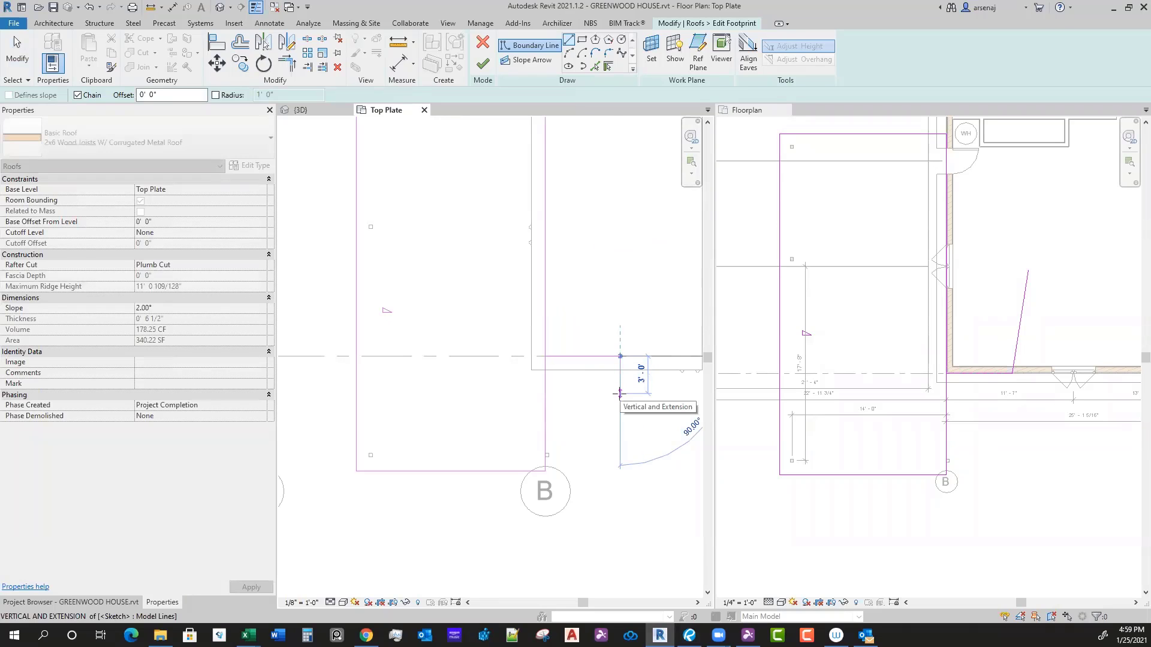
type("6")
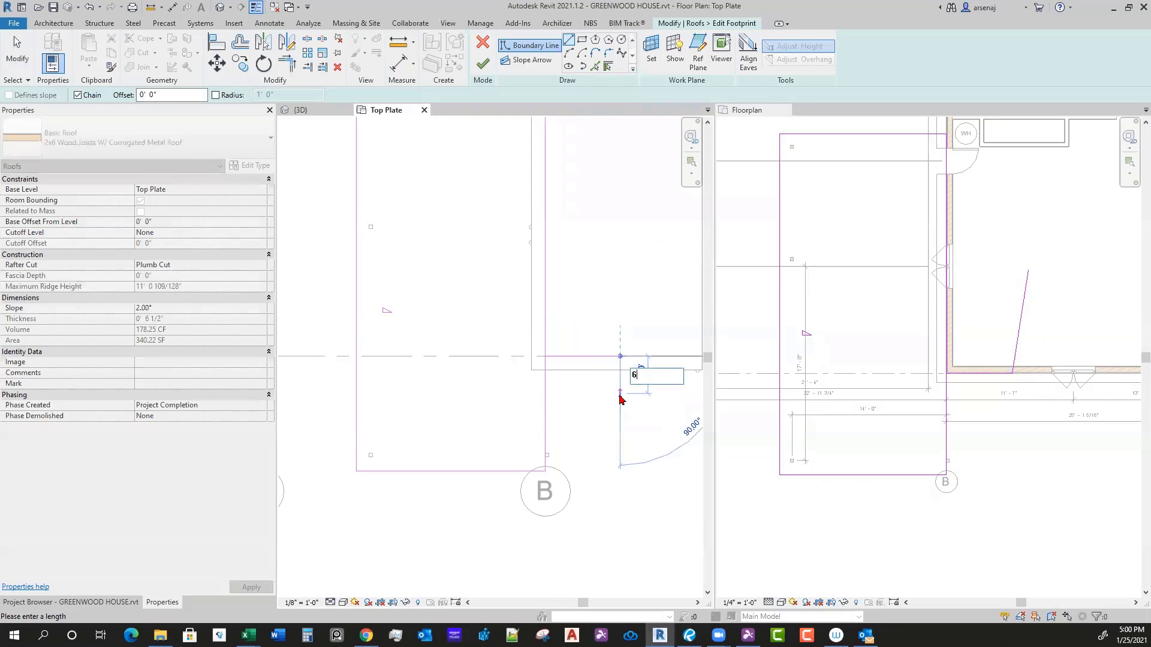
key("Escape")
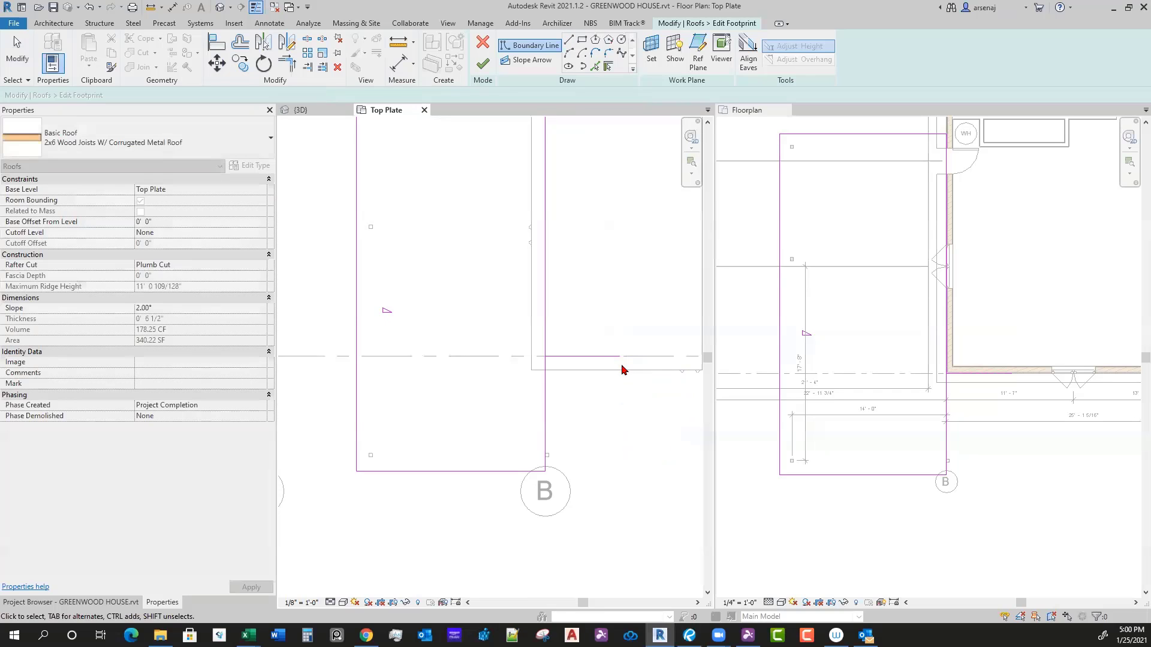
key("Escape")
left_click(599, 356)
key("Delete")
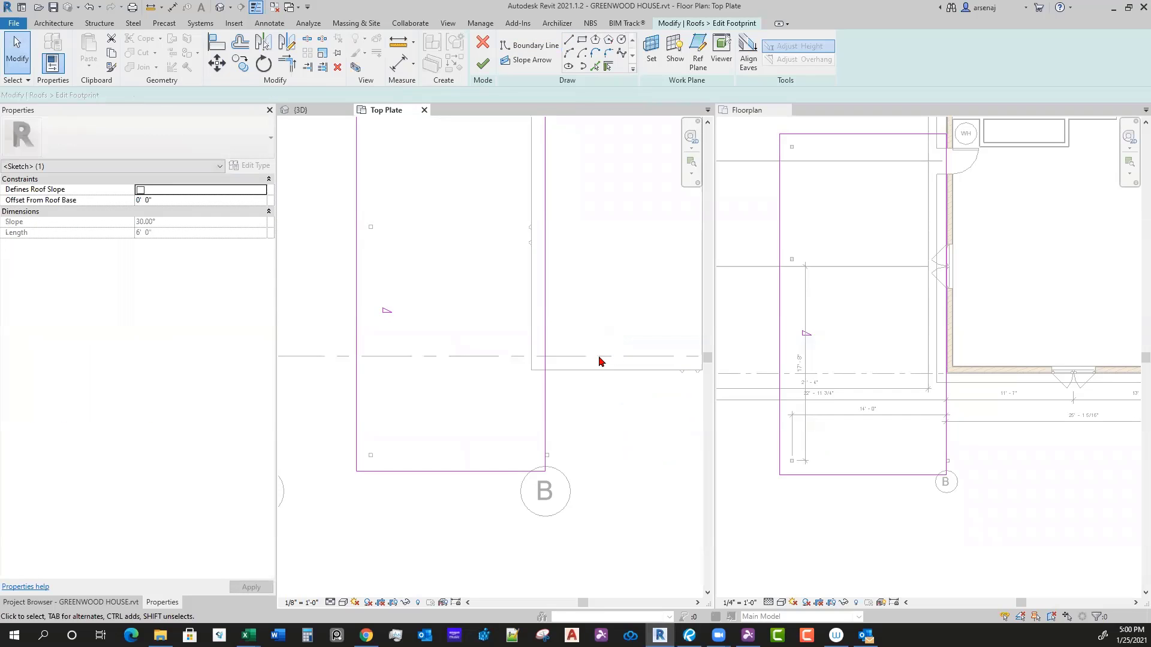
Step: Draw a 6'-0" footprint boundary line along grid 4 from grid B, then a perpendicular line to align with the footprint's outer edge
left_click(568, 42)
left_click(545, 356)
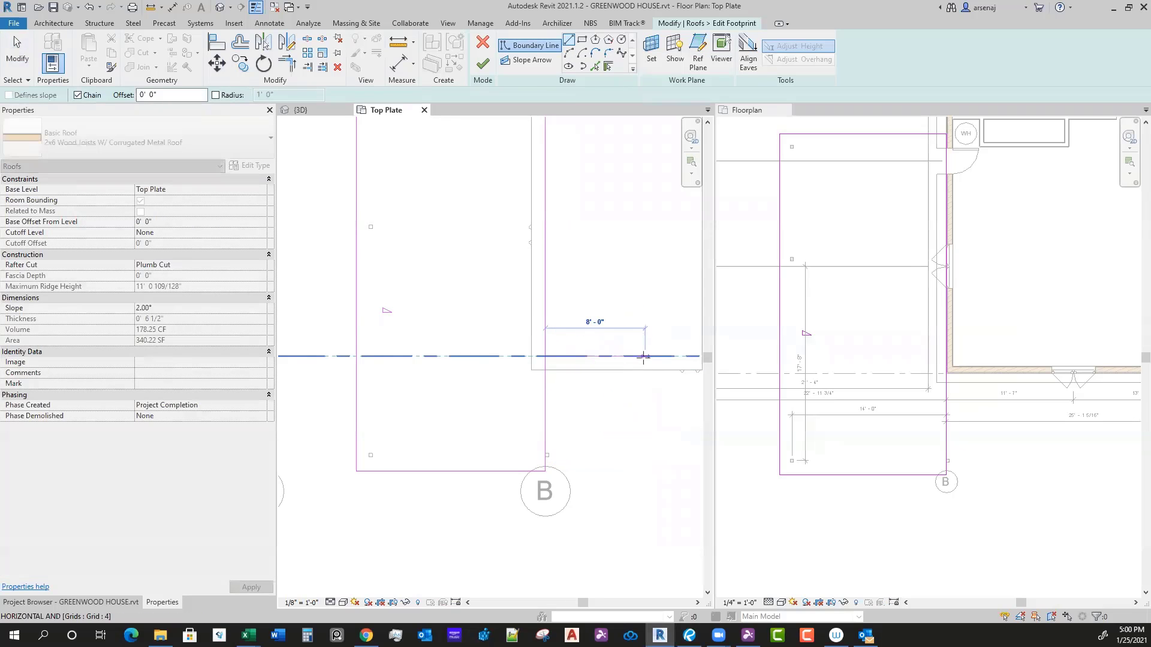
middle_click_drag(650, 362, 582, 355)
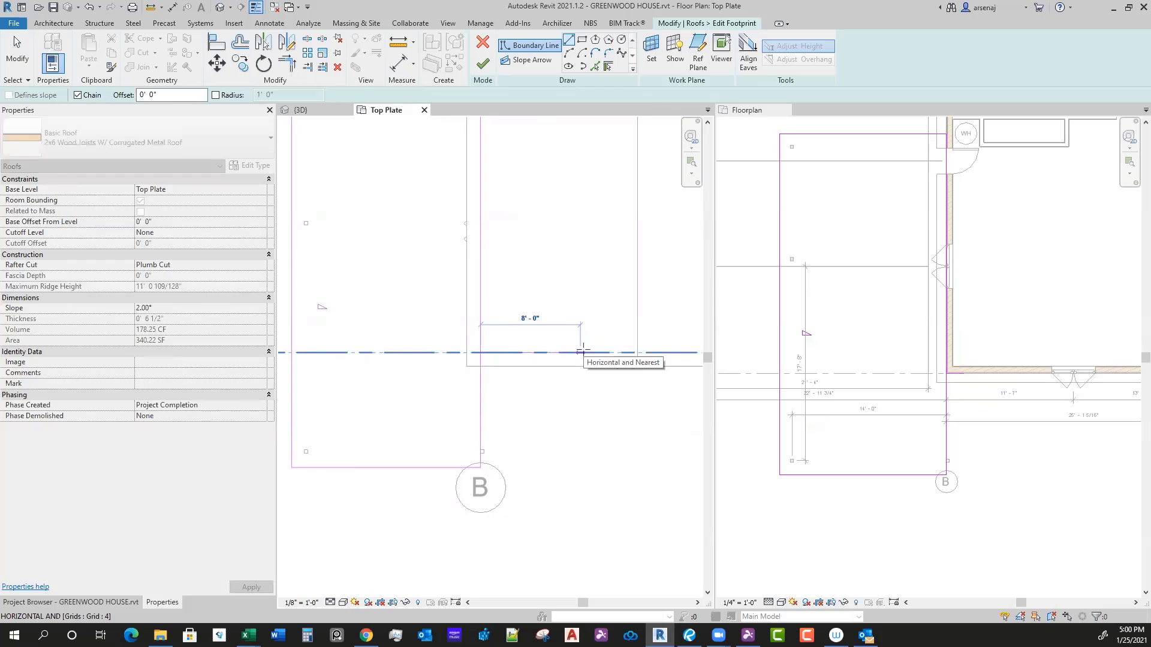
type("6")
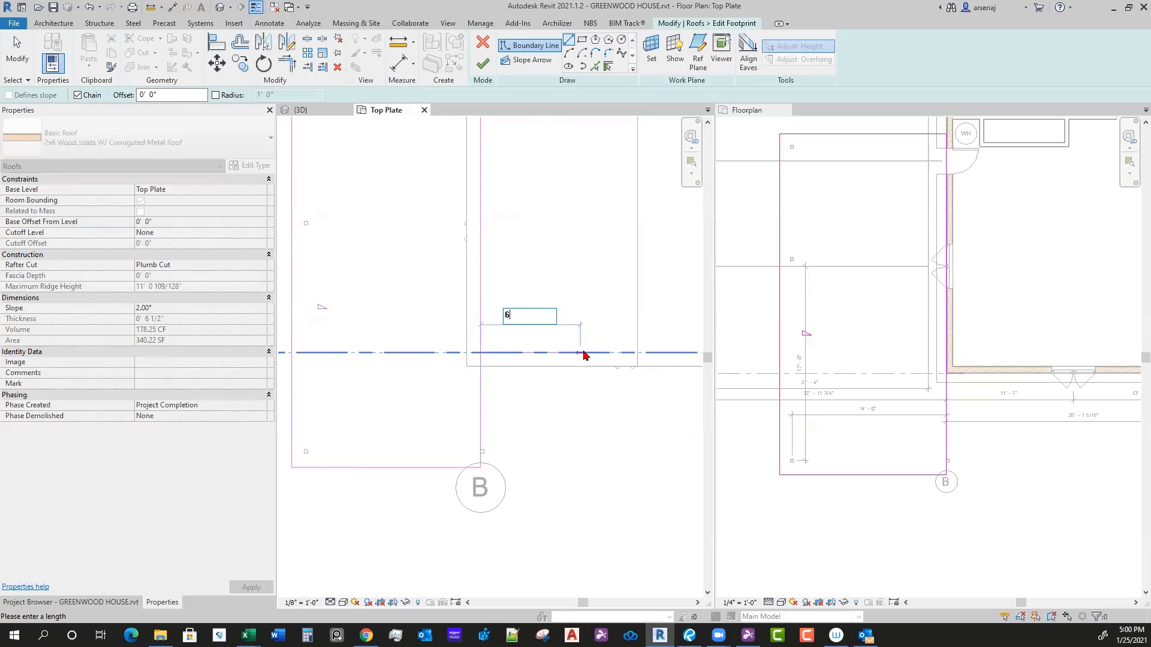
key("Return")
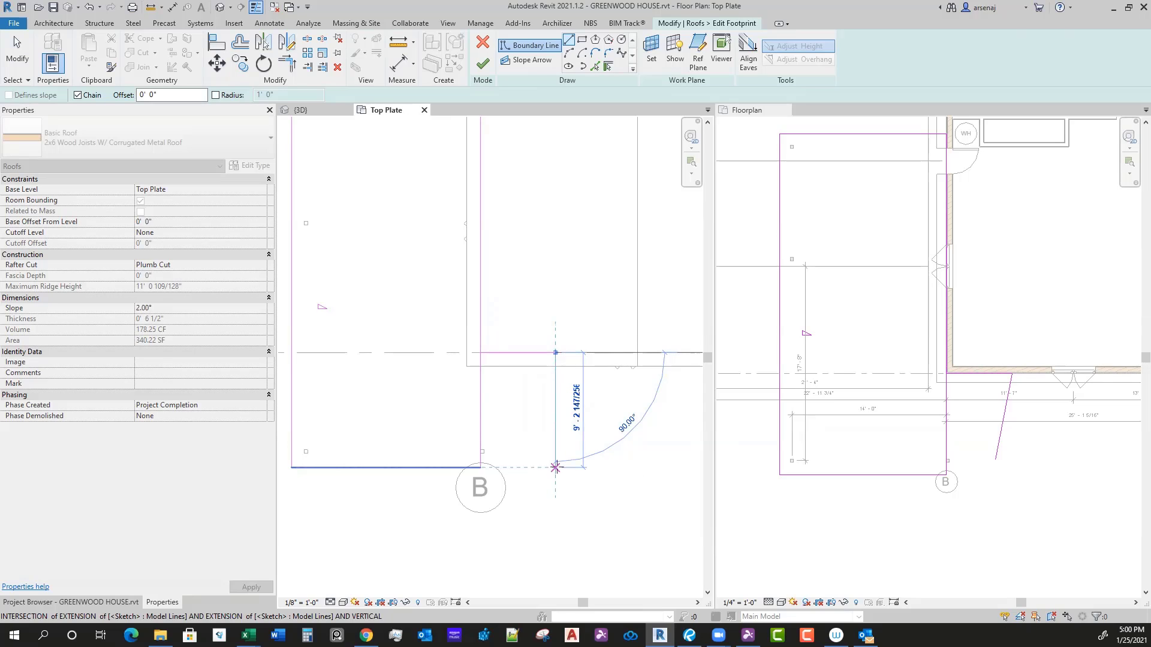
left_click(555, 466)
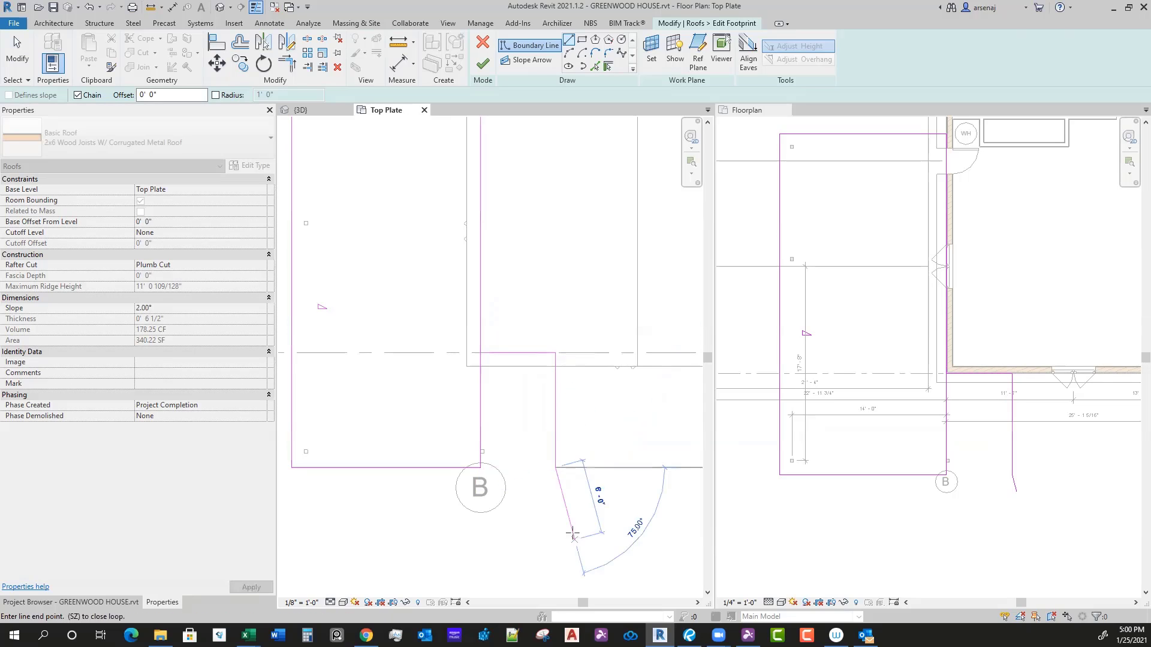
key("Escape")
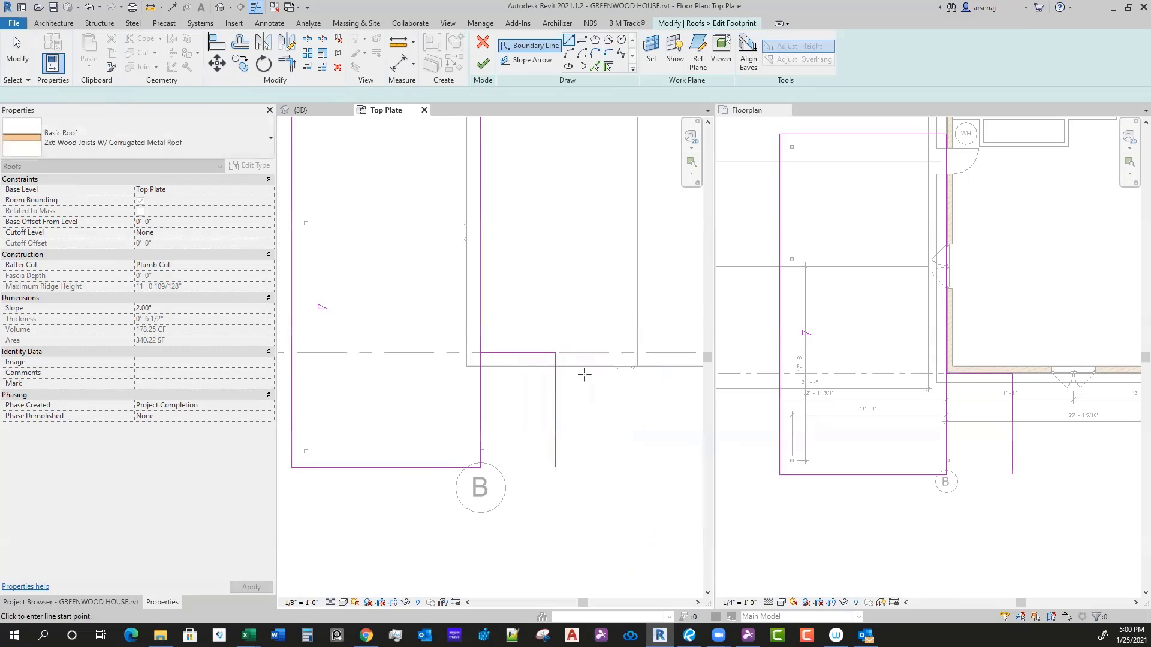
key("Escape")
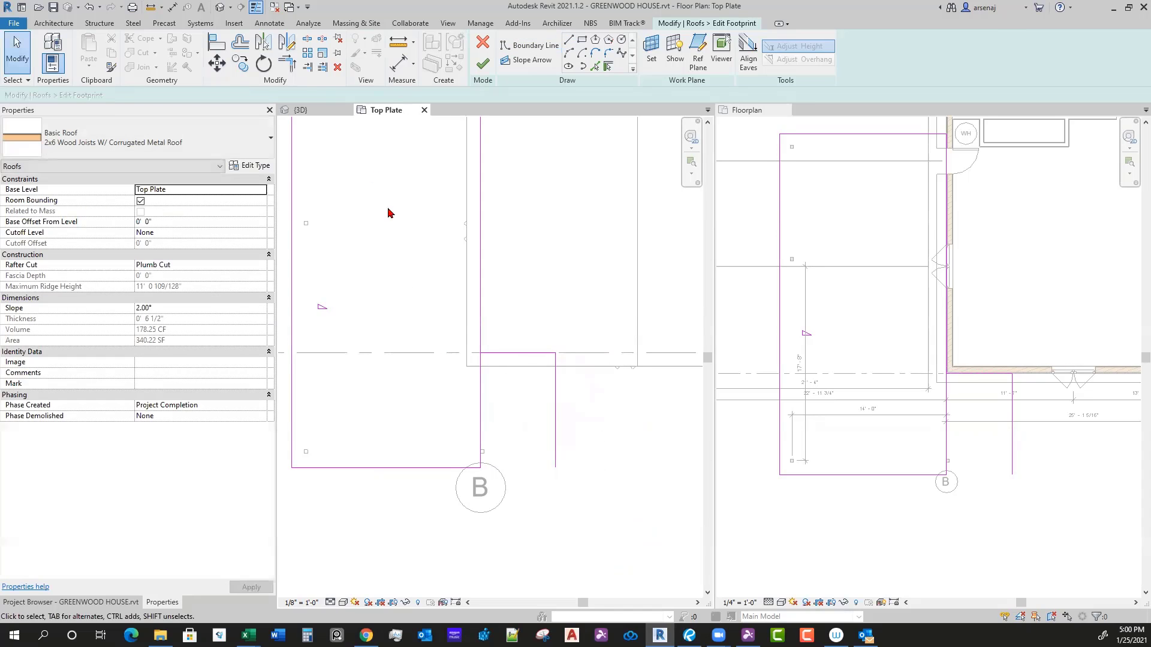
Step: Trim the footprint boundary lines into one closed L-shaped outline around the house corner at grid B, and finish the footprint edit
left_click(294, 67)
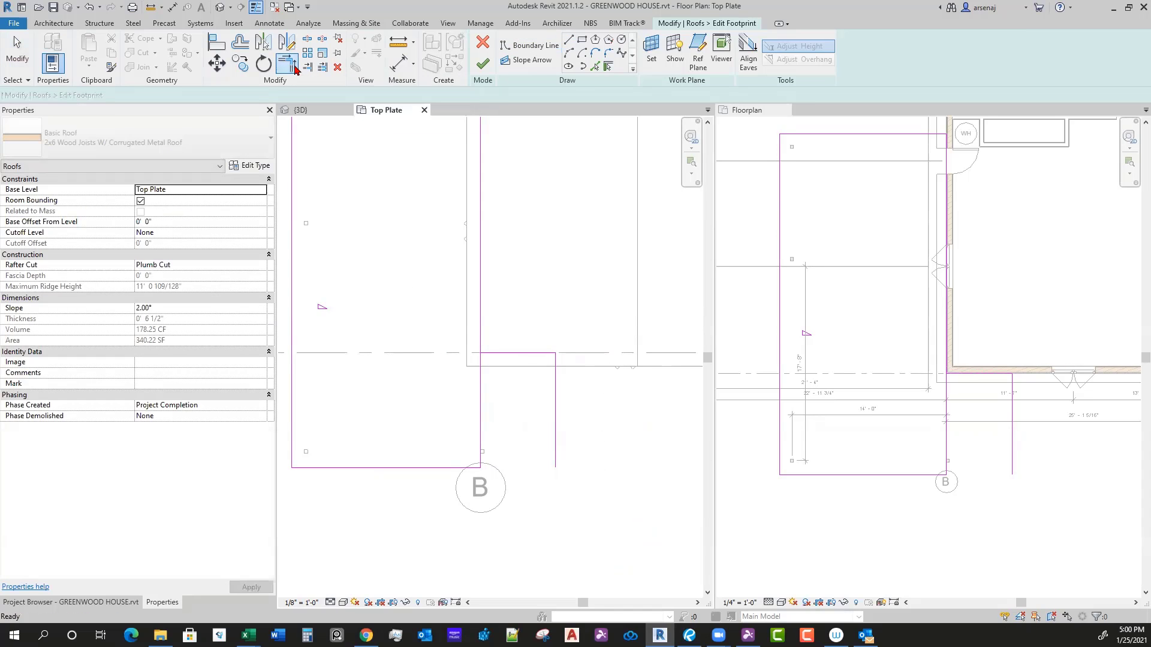
left_click(456, 468)
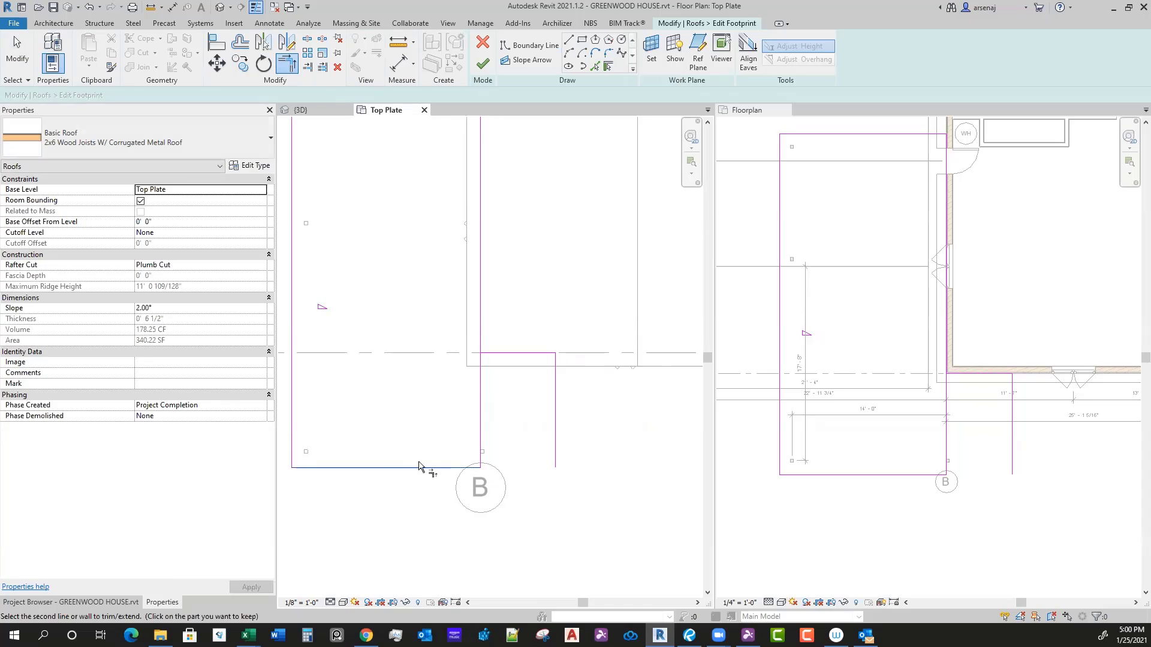
left_click(554, 432)
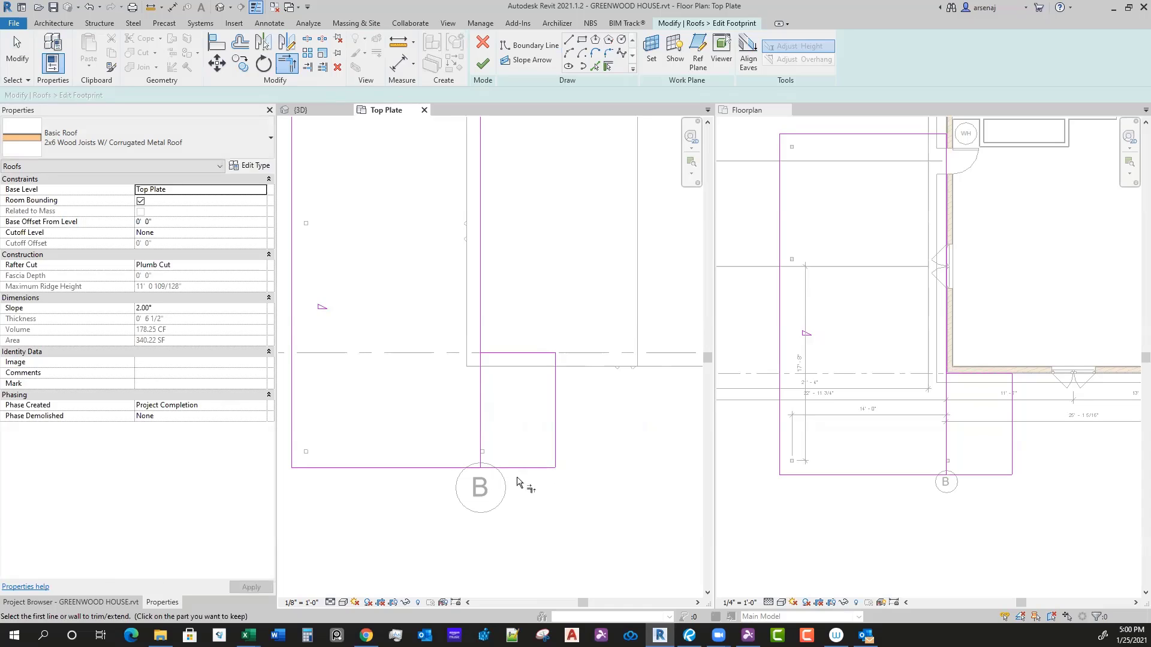
left_click(517, 354)
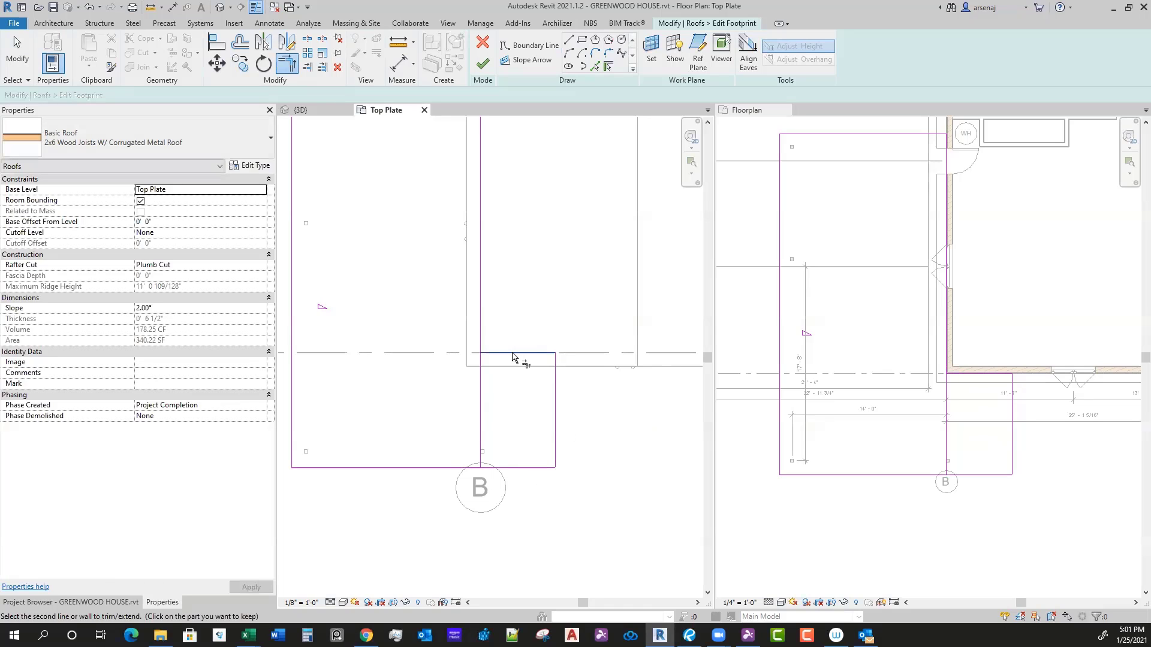
left_click(483, 329)
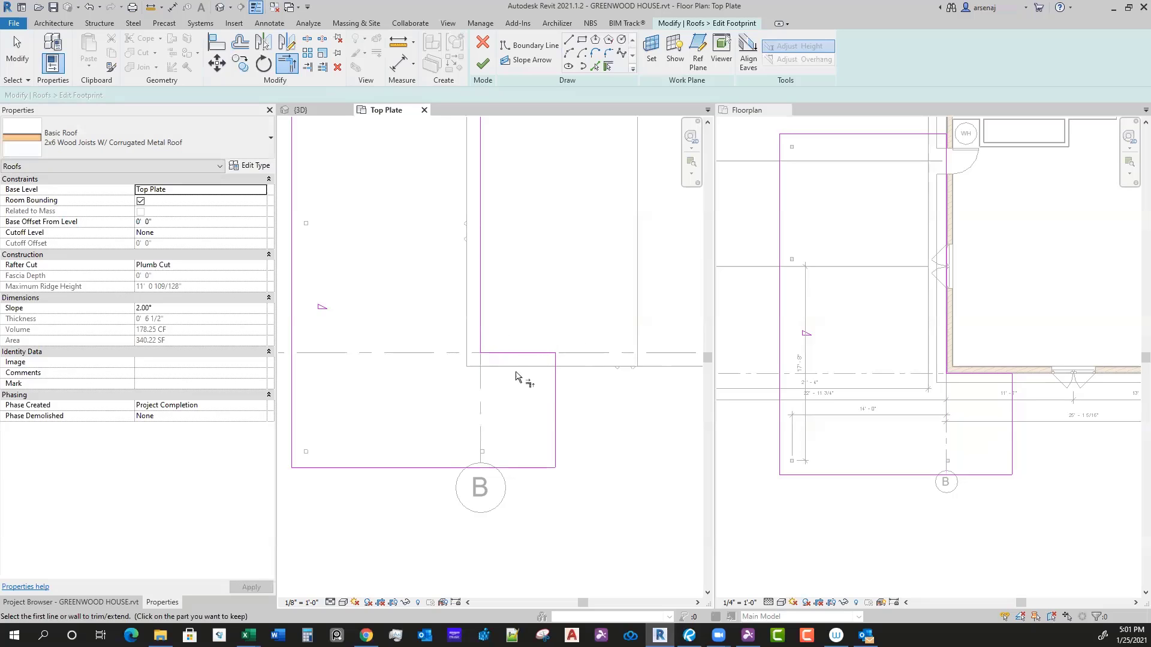
left_click(483, 64)
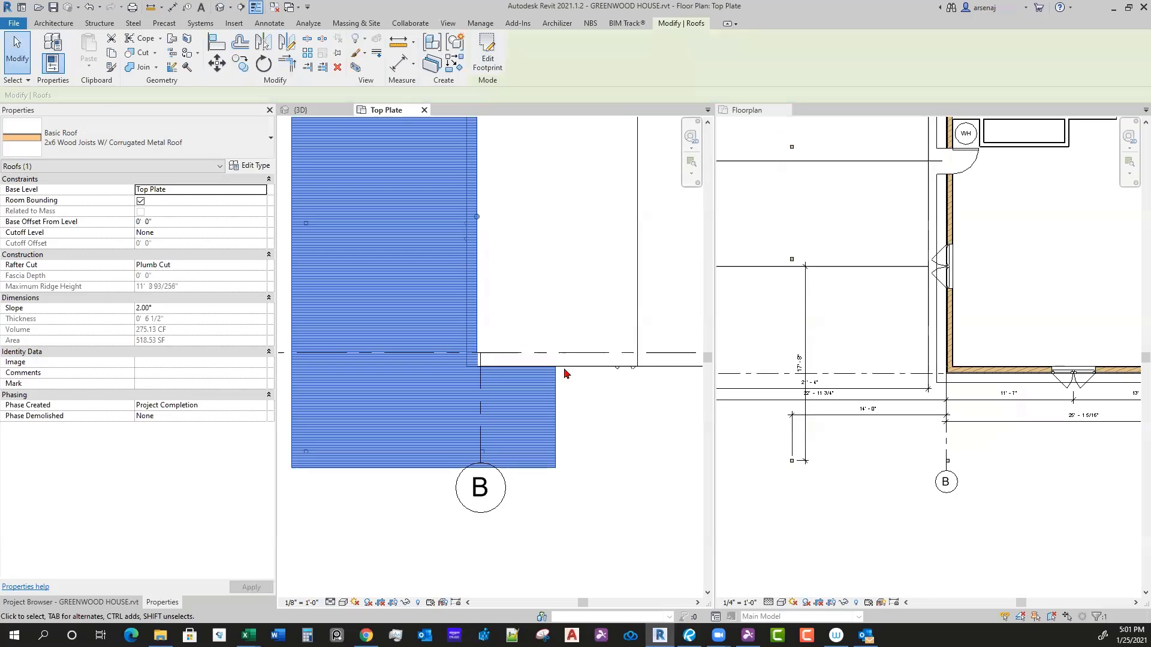
middle_click_drag(595, 439, 598, 439)
key("Escape")
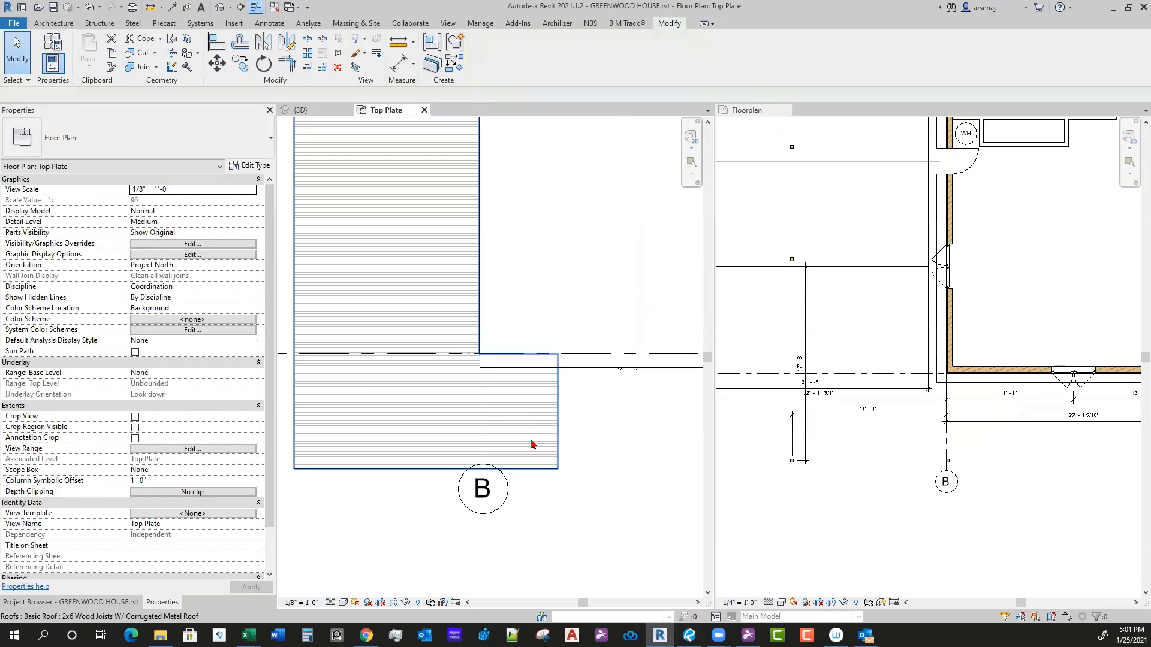
Step: Check the porch roof's outer end and post in the Bluebeam Revu site photo, and return to the Revit Top Plate plan
scroll(528, 442, "down", 2)
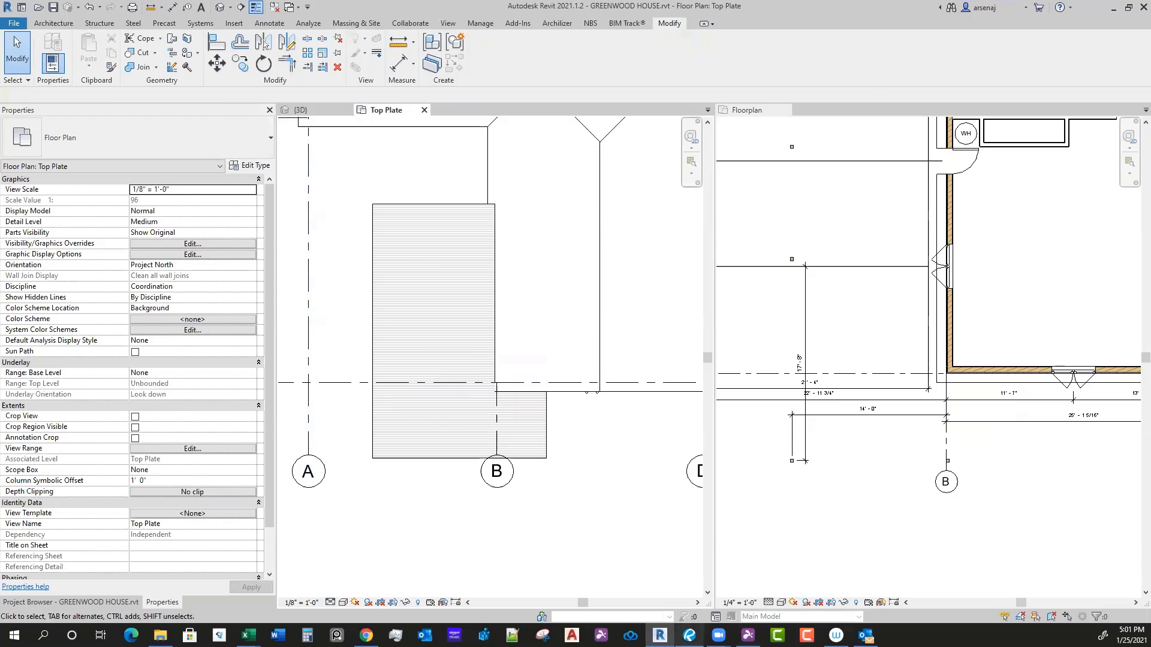
left_click(689, 636)
scroll(726, 396, "up", 2)
scroll(726, 396, "up", 4)
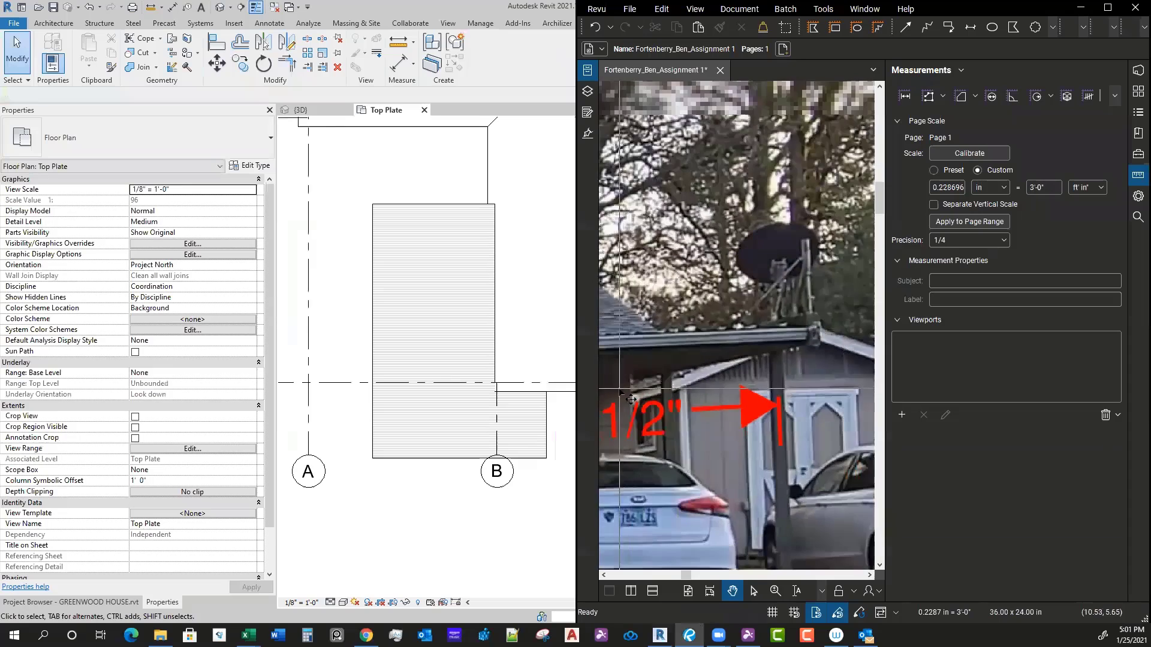
scroll(726, 381, "down", 3)
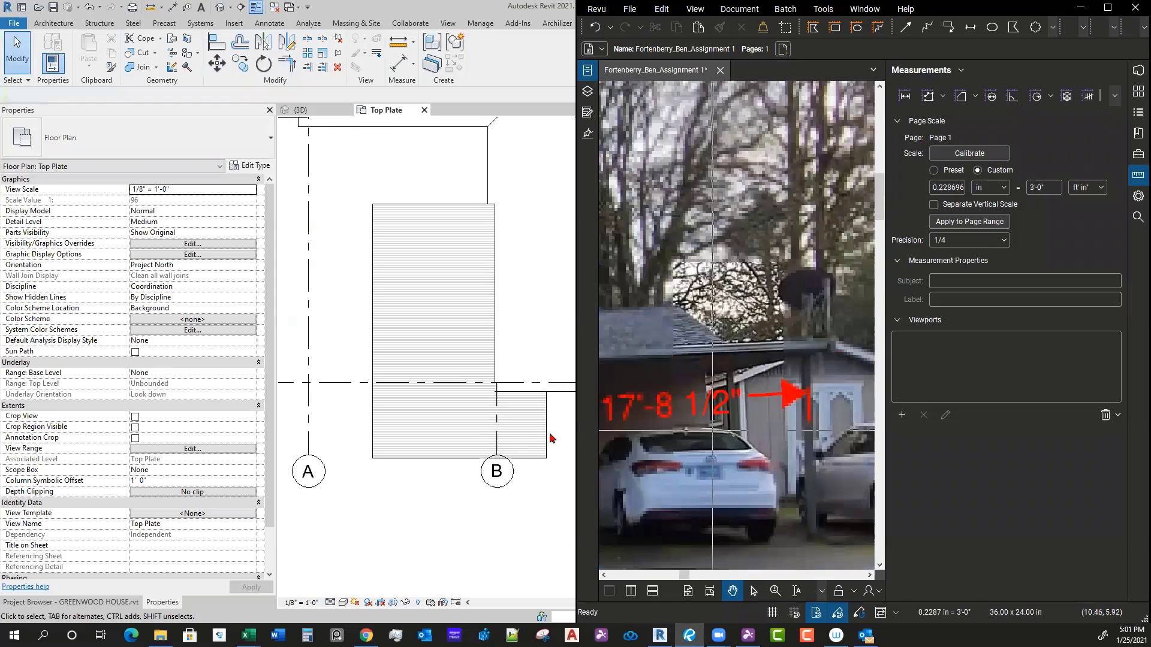
left_click(480, 524)
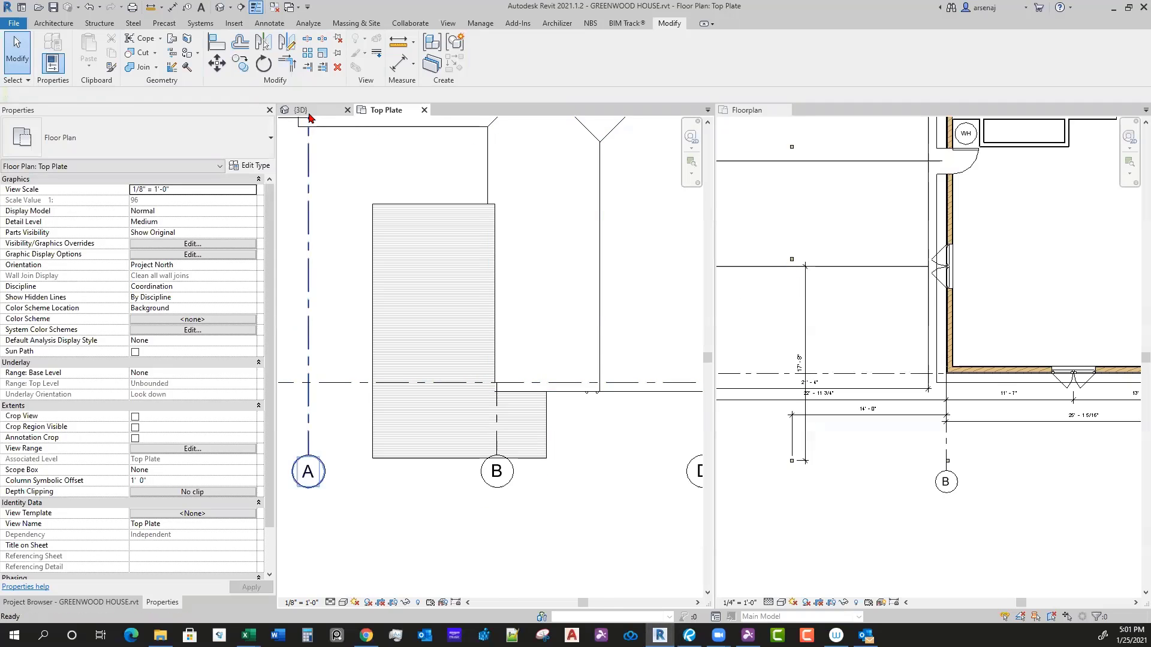
Step: Place the 3D view beside the Top Plate plan and bring the porch roof's inner corner at the house gable into view
left_click_drag(307, 110, 769, 112)
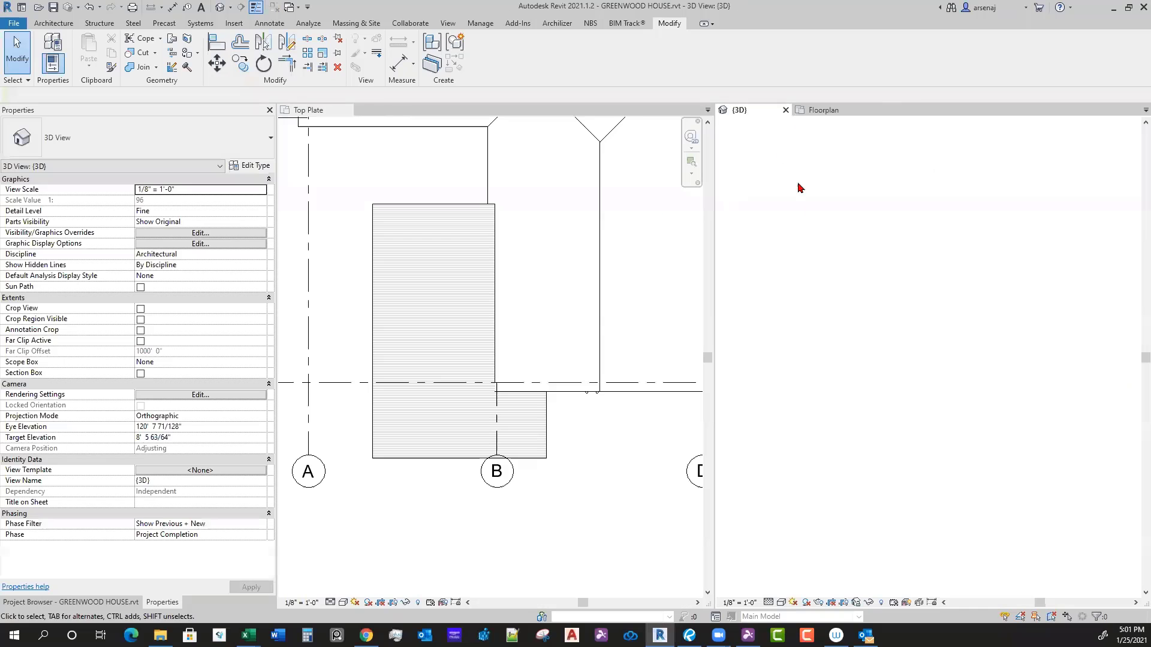
middle_click_drag(980, 484, 827, 416, "shift")
scroll(1043, 414, "up", 4)
middle_click_drag(1049, 413, 863, 367, "shift")
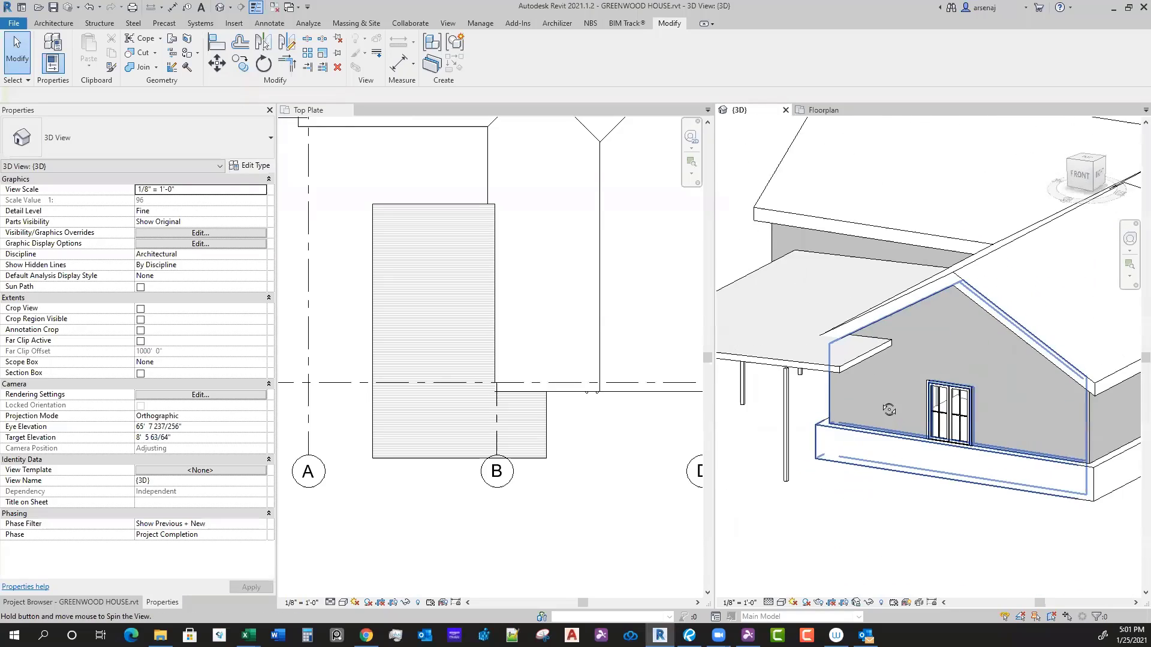
scroll(867, 369, "up", 5)
middle_click_drag(897, 412, 897, 349, "shift")
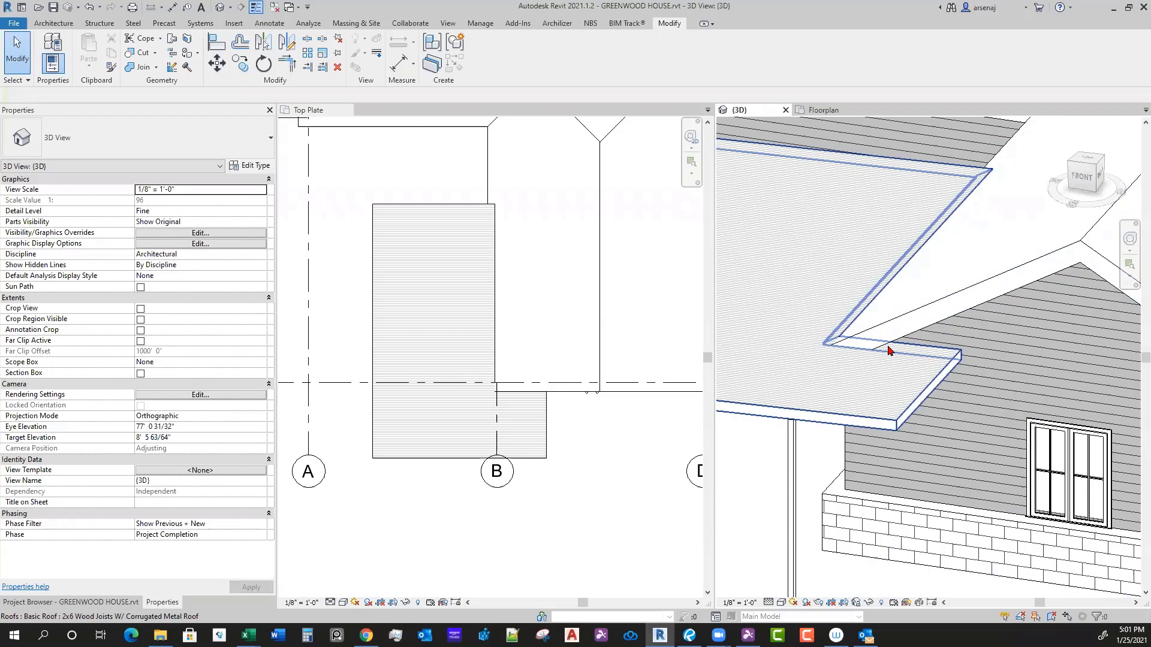
middle_click_drag(888, 376, 929, 438, "shift")
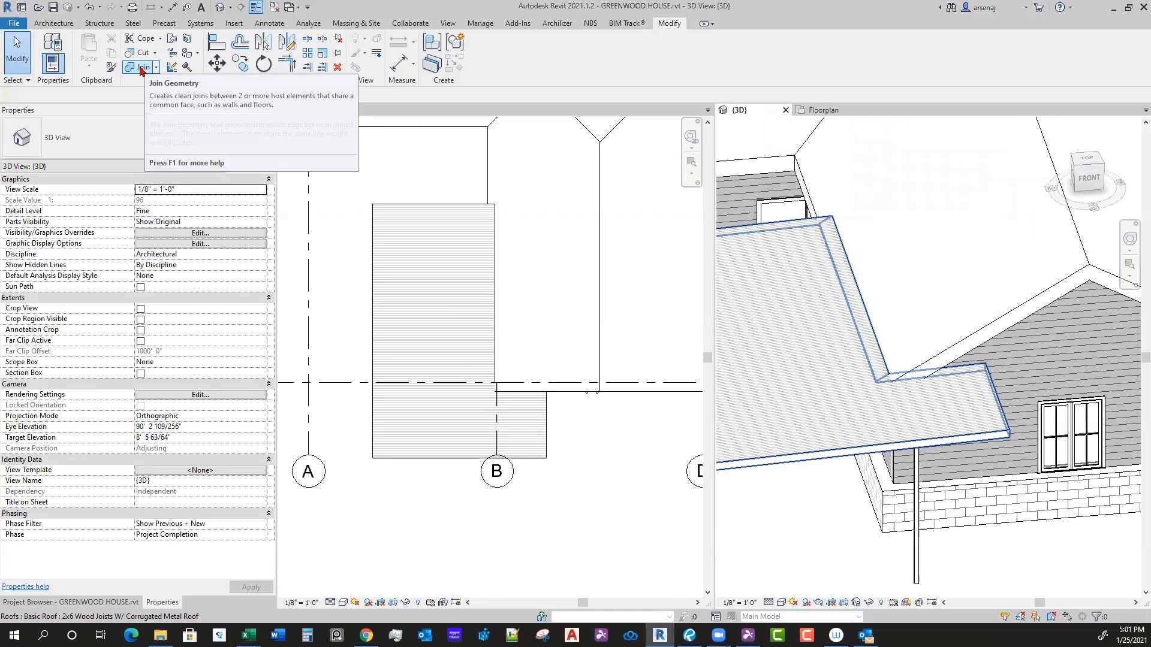
Step: Join the Generic - 12" house roof with the 2x6 wood joist porch roof using Join Geometry
left_click(141, 69)
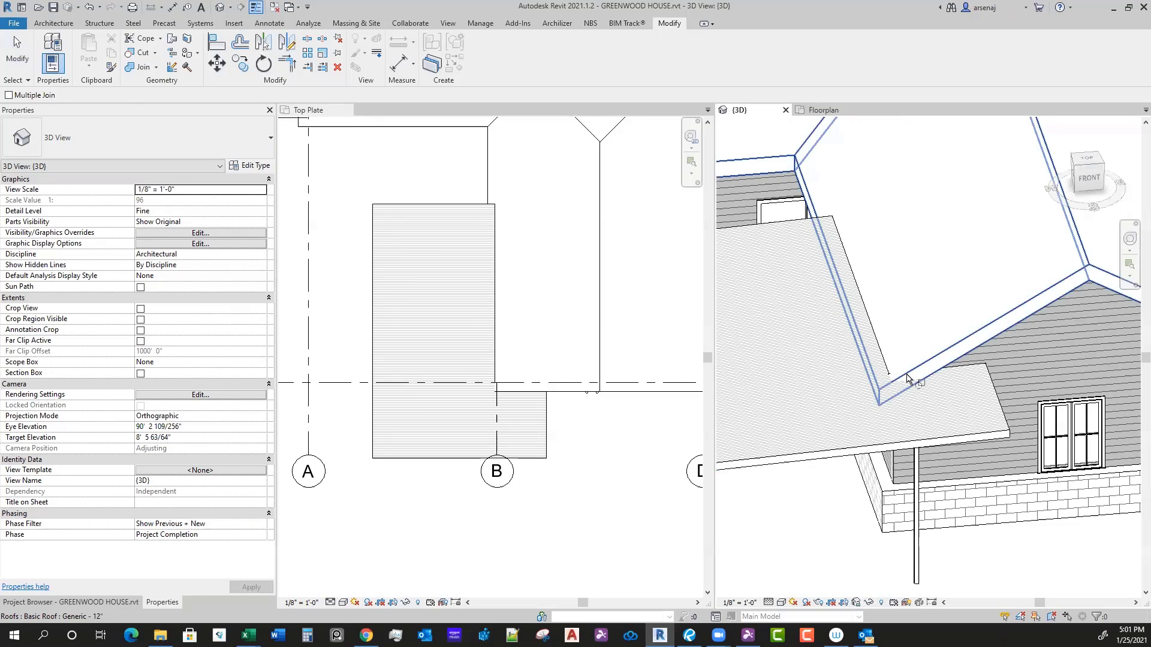
left_click(916, 386)
left_click(966, 384)
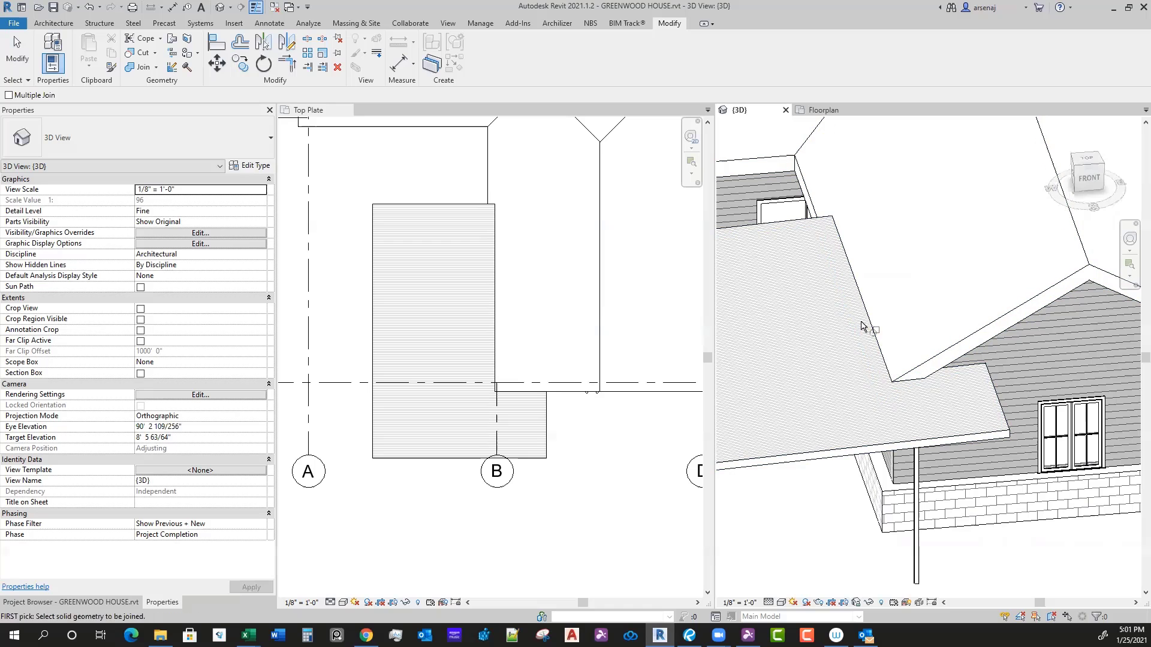
middle_click_drag(961, 414, 845, 377, "shift")
scroll(836, 365, "up", 5)
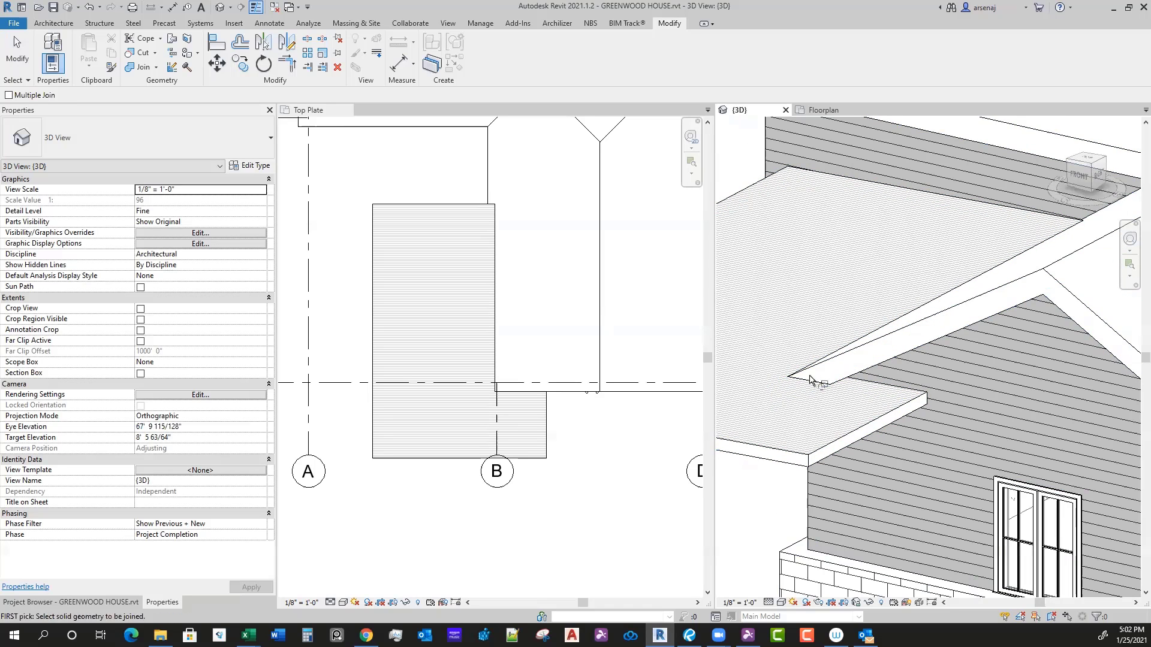
scroll(833, 428, "down", 3)
key("Escape")
Step: Examine the porch roof's slope and its meeting with the house roof from the front in the 3D view
scroll(830, 478, "down", 2)
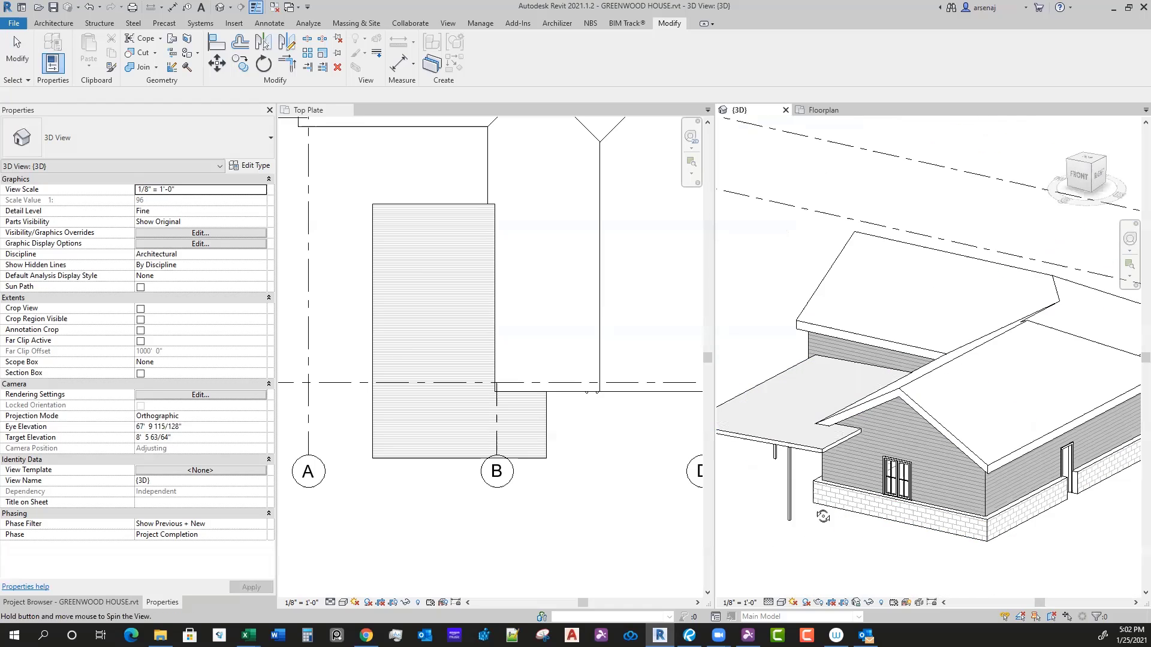
middle_click_drag(821, 514, 903, 468, "shift")
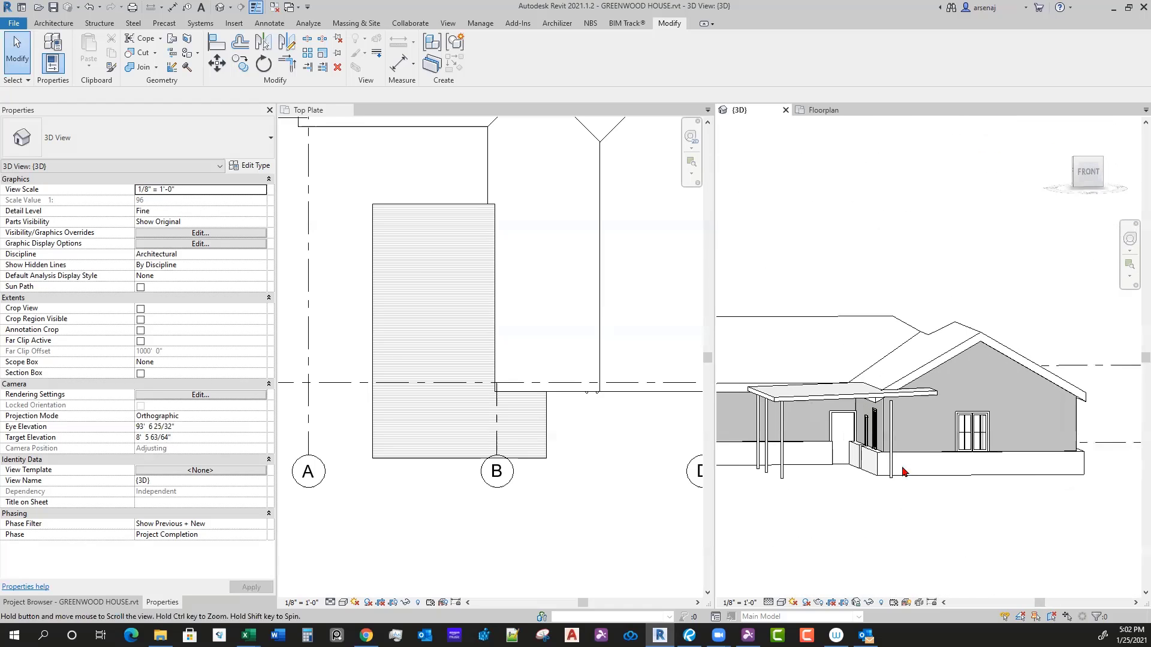
scroll(965, 401, "up", 8)
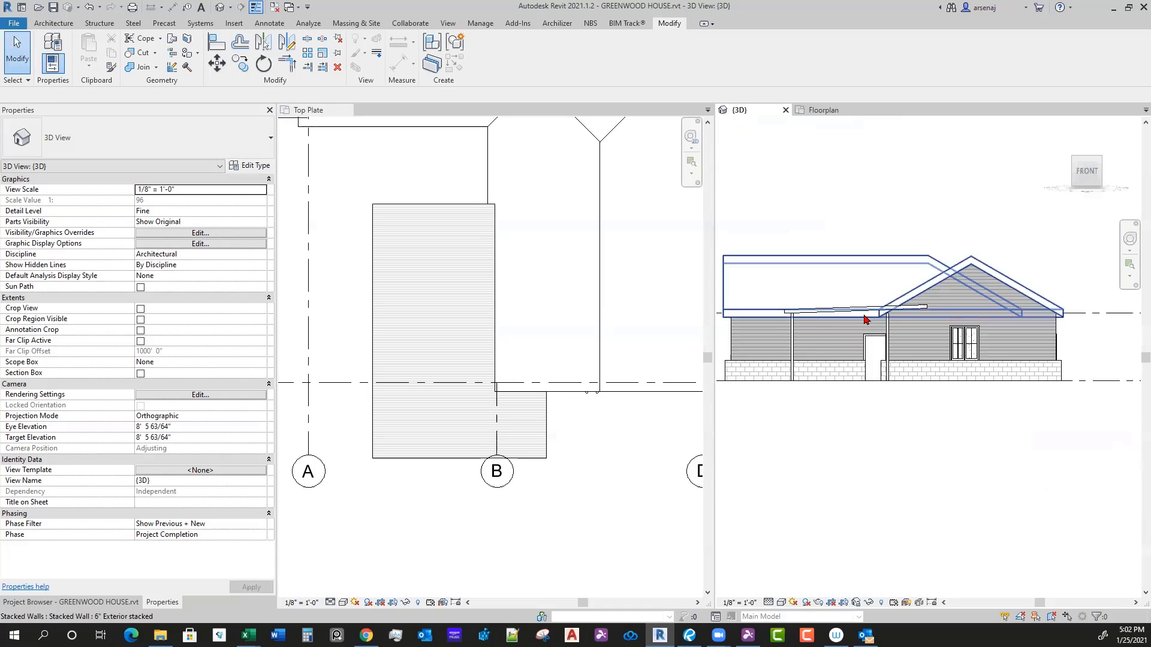
scroll(929, 323, "down", 3)
middle_click_drag(942, 420, 939, 483, "shift")
scroll(603, 402, "down", 3)
middle_click_drag(603, 317, 567, 454)
Step: Examine the porch roof edge, its overhang and the corner post in the backyard photo in Bluebeam Revu
left_click(688, 635)
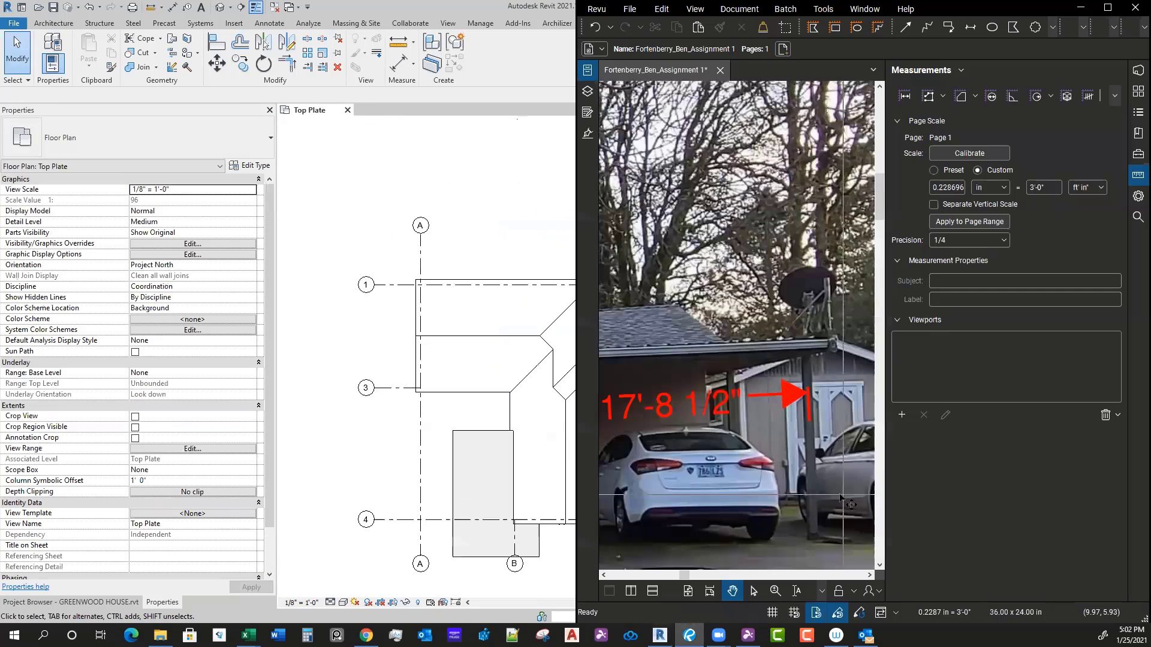
scroll(773, 428, "down", 4)
middle_click_drag(740, 402, 705, 317)
scroll(779, 360, "down", 2)
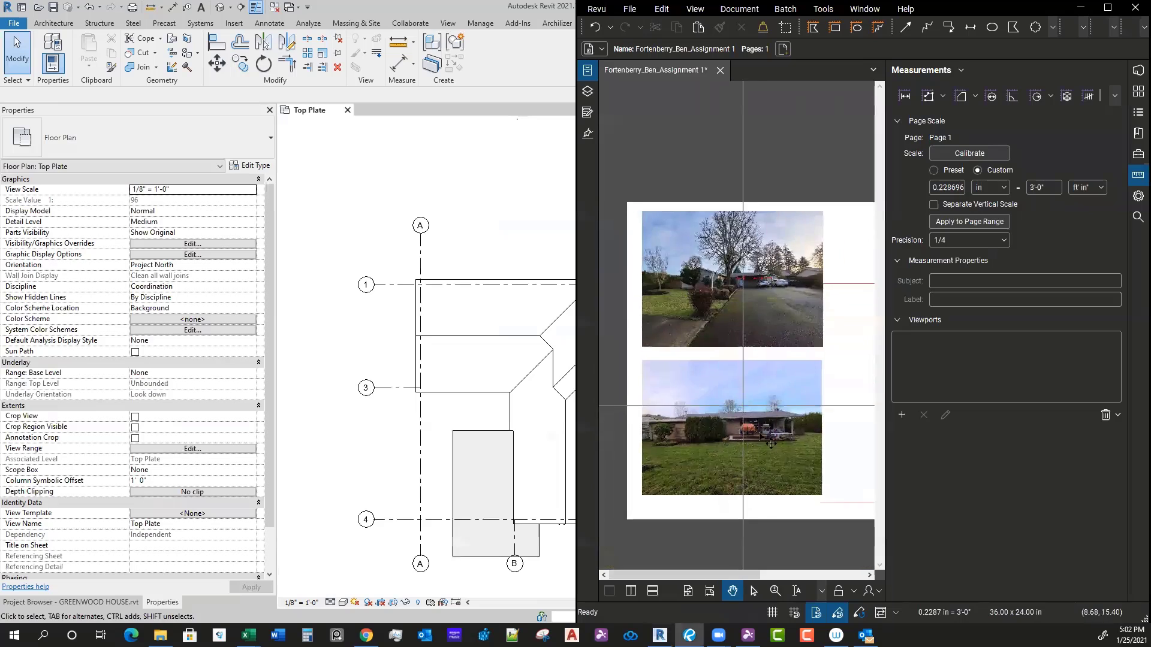
scroll(785, 384, "up", 5)
scroll(796, 391, "down", 5)
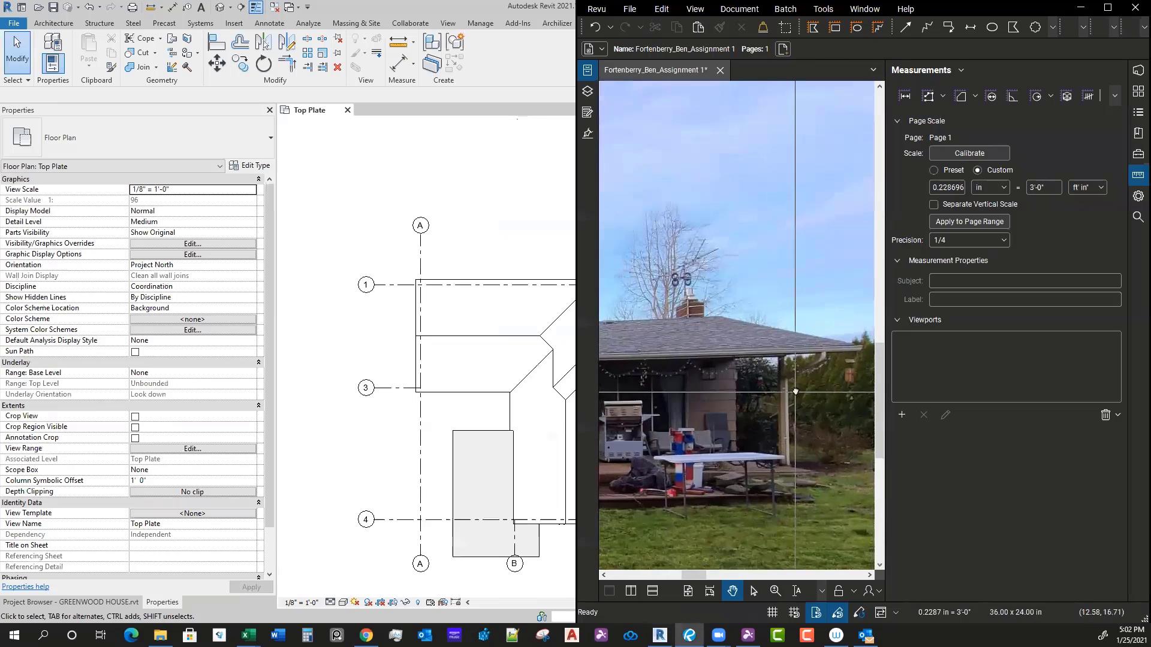
scroll(757, 397, "up", 3)
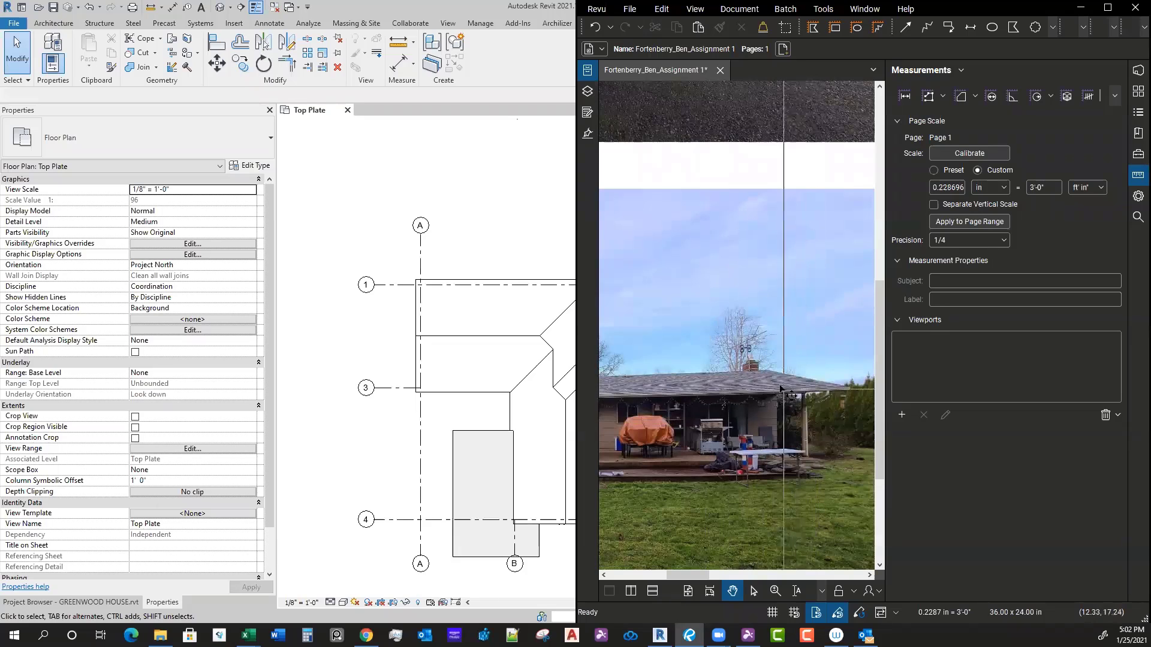
scroll(671, 414, "up", 3)
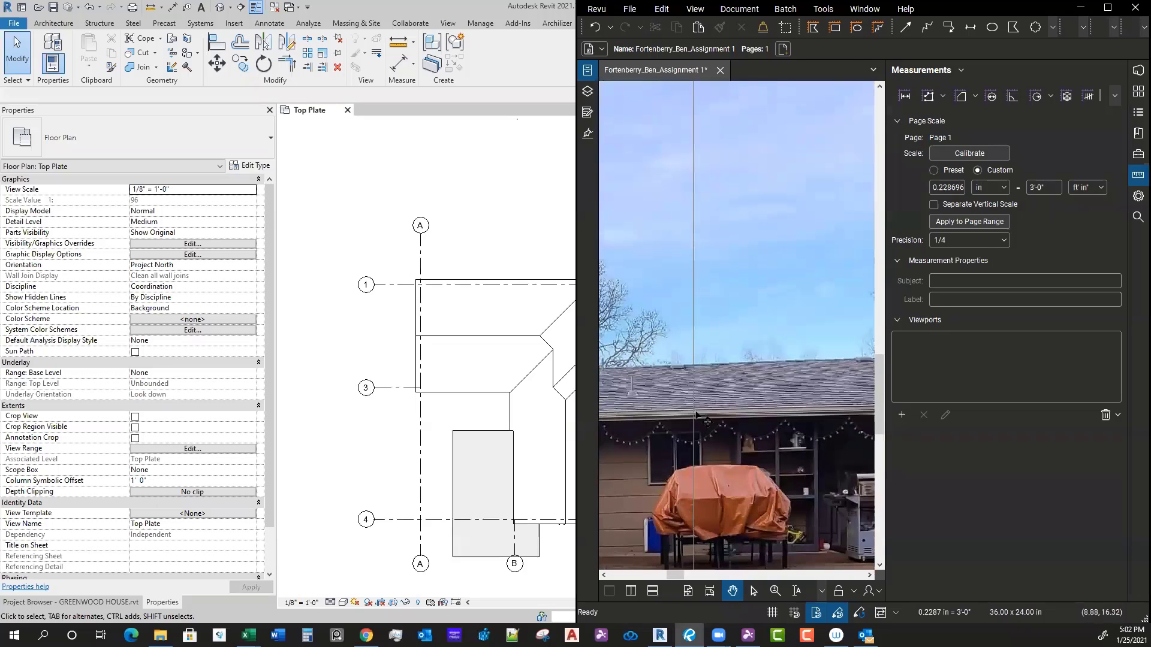
scroll(738, 410, "down", 2)
left_click_drag(756, 409, 629, 422)
left_click_drag(797, 422, 732, 437)
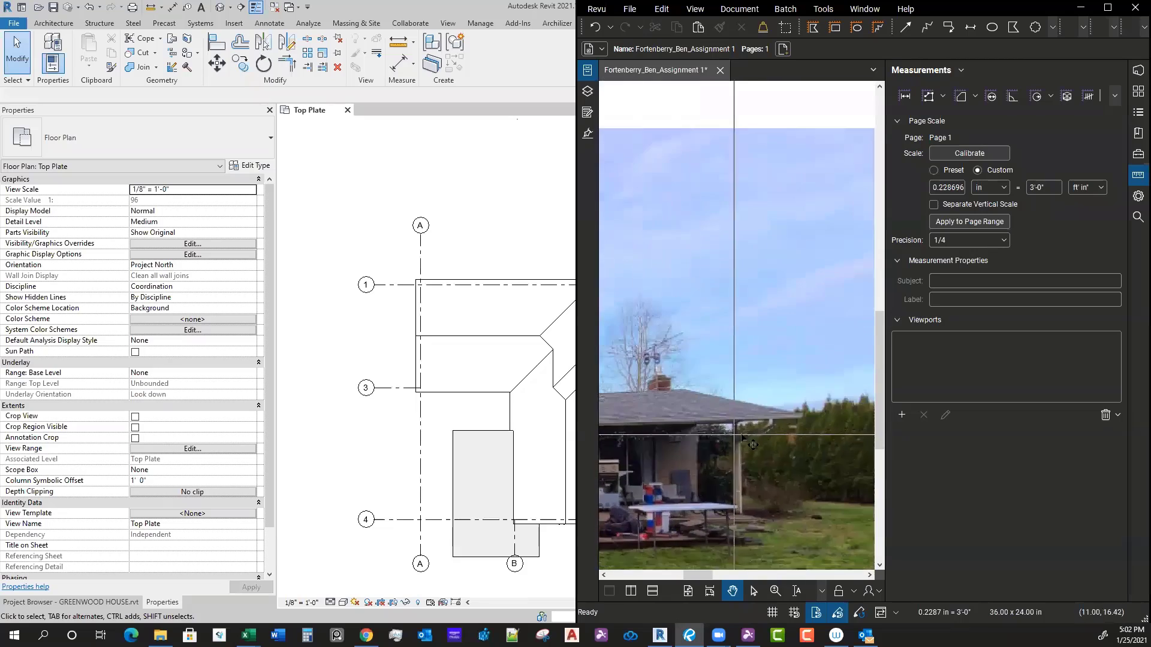
scroll(743, 440, "up", 3)
scroll(701, 381, "down", 3)
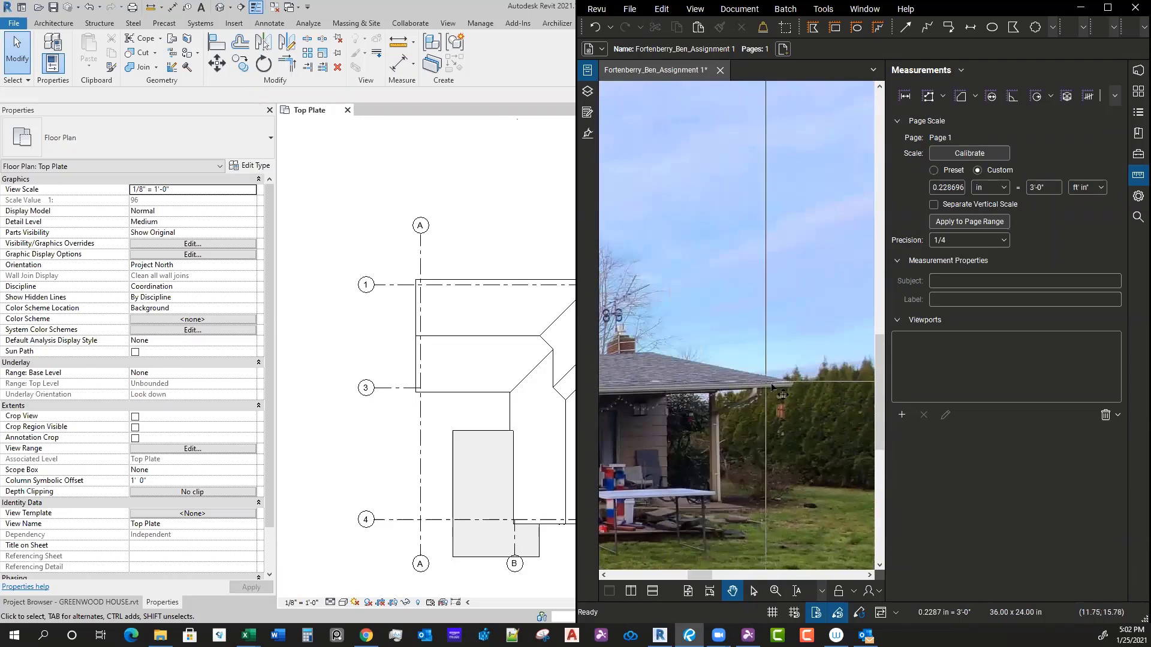
Step: Switch to Revit and orbit the 3D view to examine the house roof from the right side
scroll(773, 389, "down", 2)
left_click(498, 316)
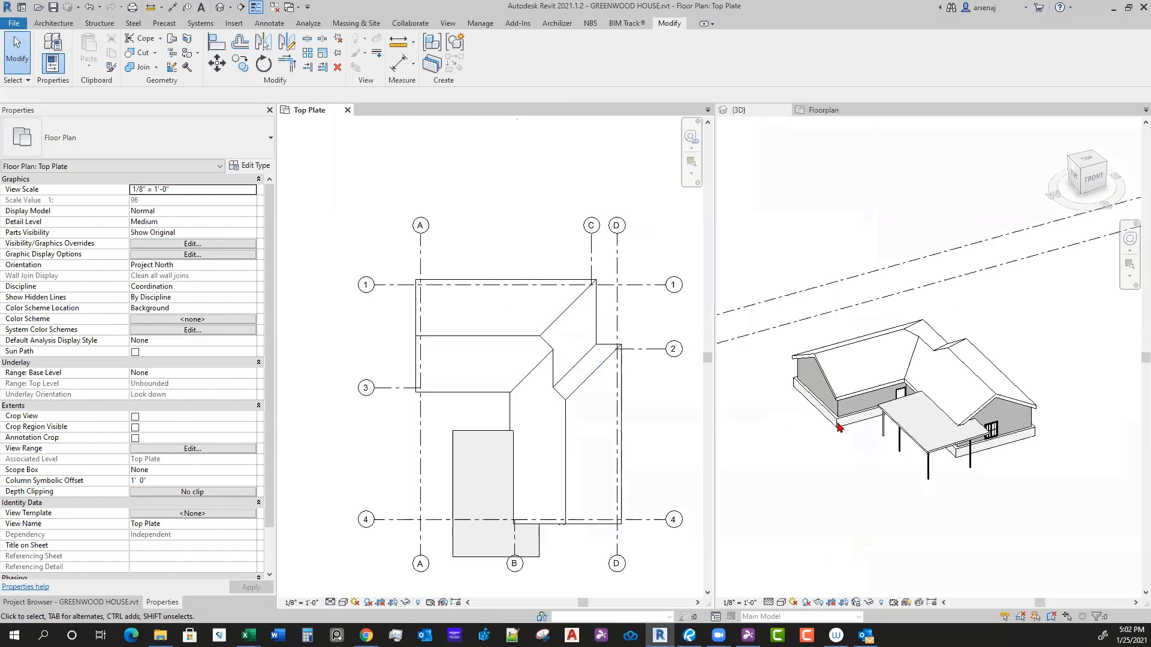
left_click(843, 487)
middle_click_drag(912, 506, 805, 564, "shift")
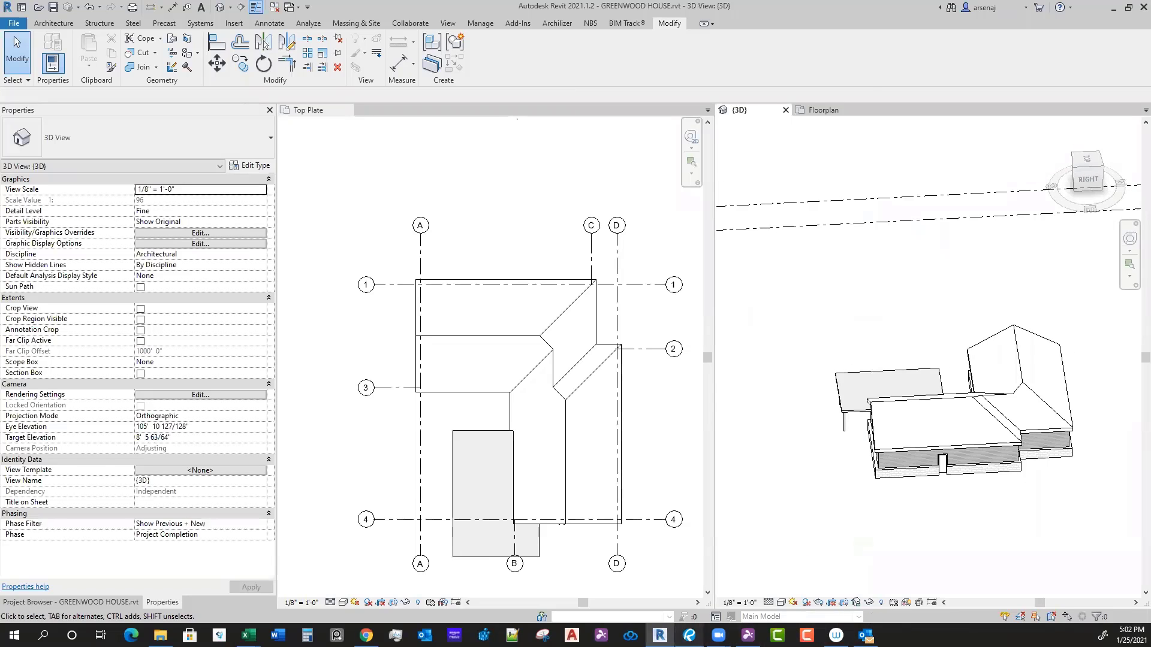
Step: Switch to Bluebeam Revu and examine the roofline above the hedge and porch in the backyard photo
left_click(688, 635)
scroll(736, 498, "down", 3)
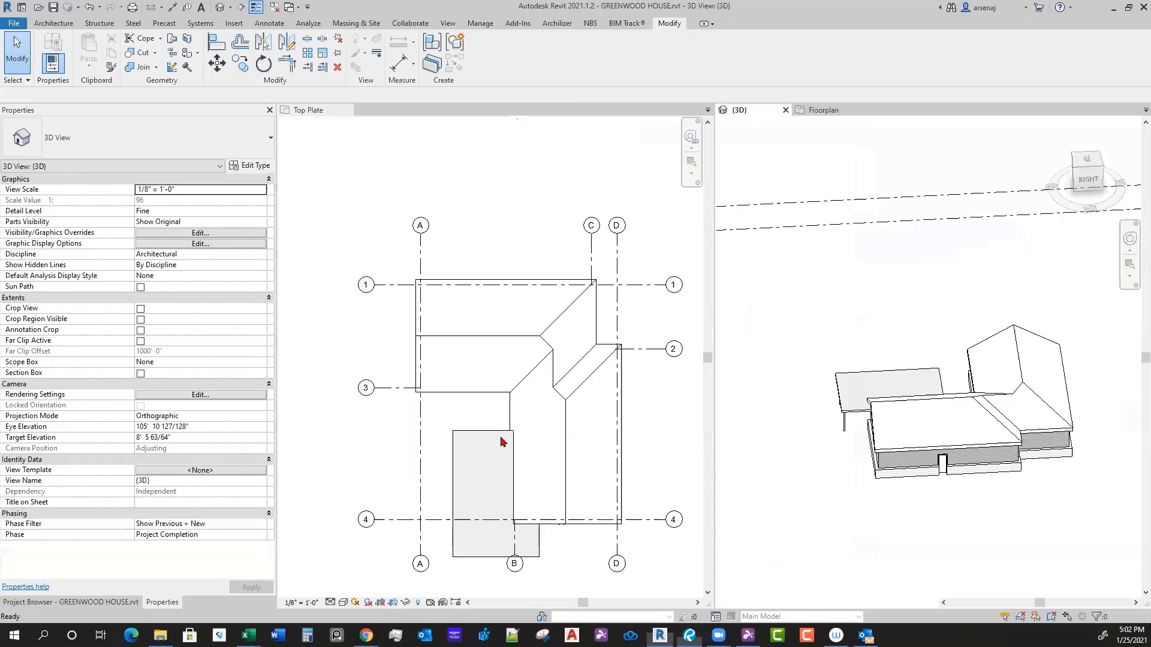
left_click(689, 635)
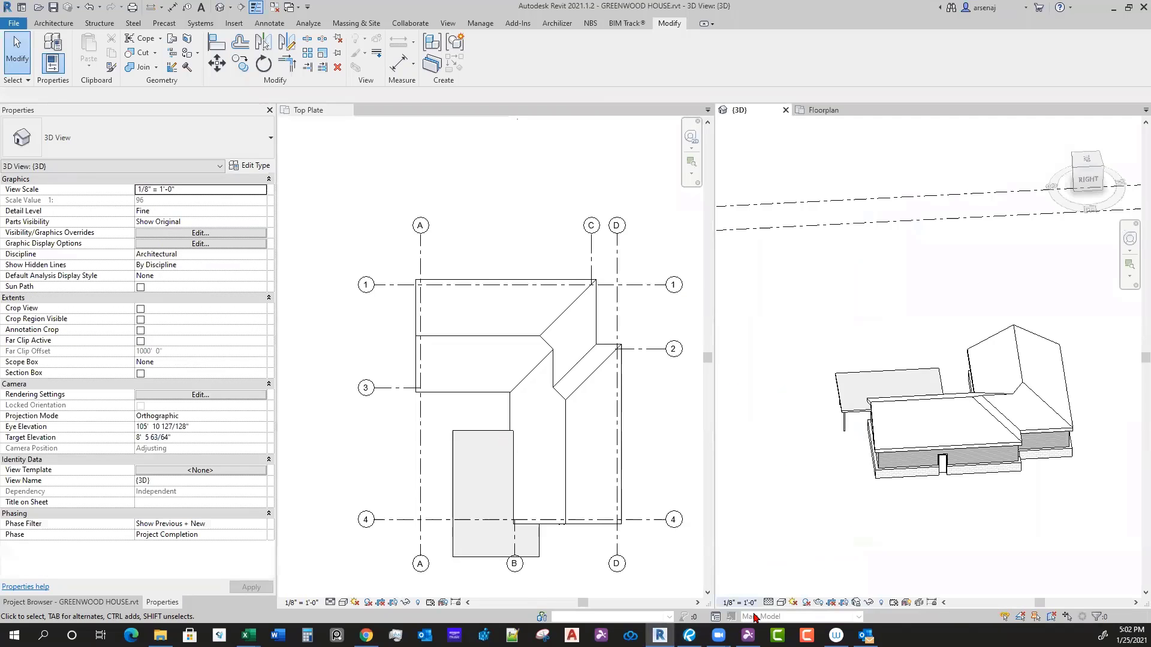
left_click(689, 635)
scroll(771, 456, "up", 4)
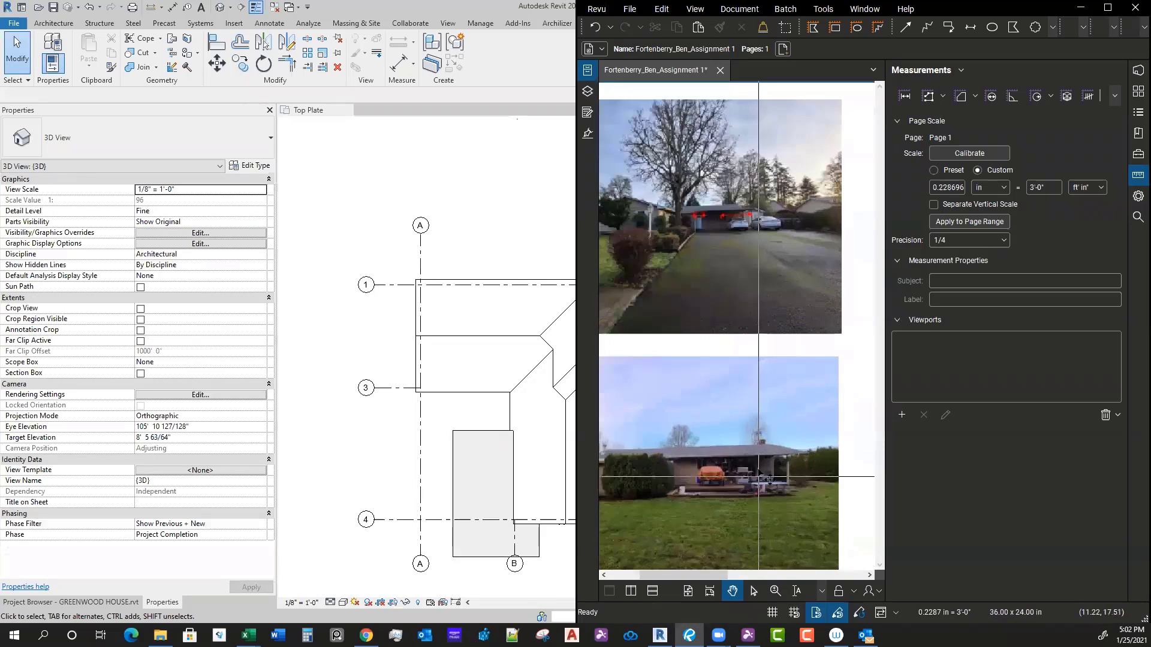
scroll(768, 475, "down", 3)
scroll(754, 478, "up", 4)
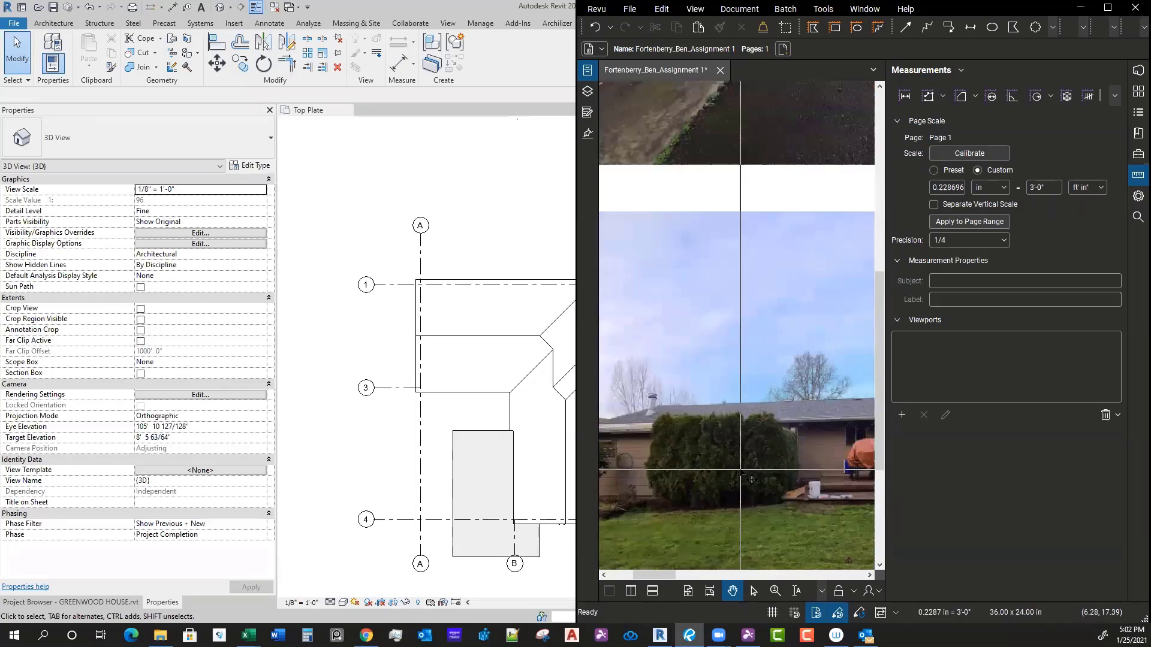
scroll(752, 479, "down", 3)
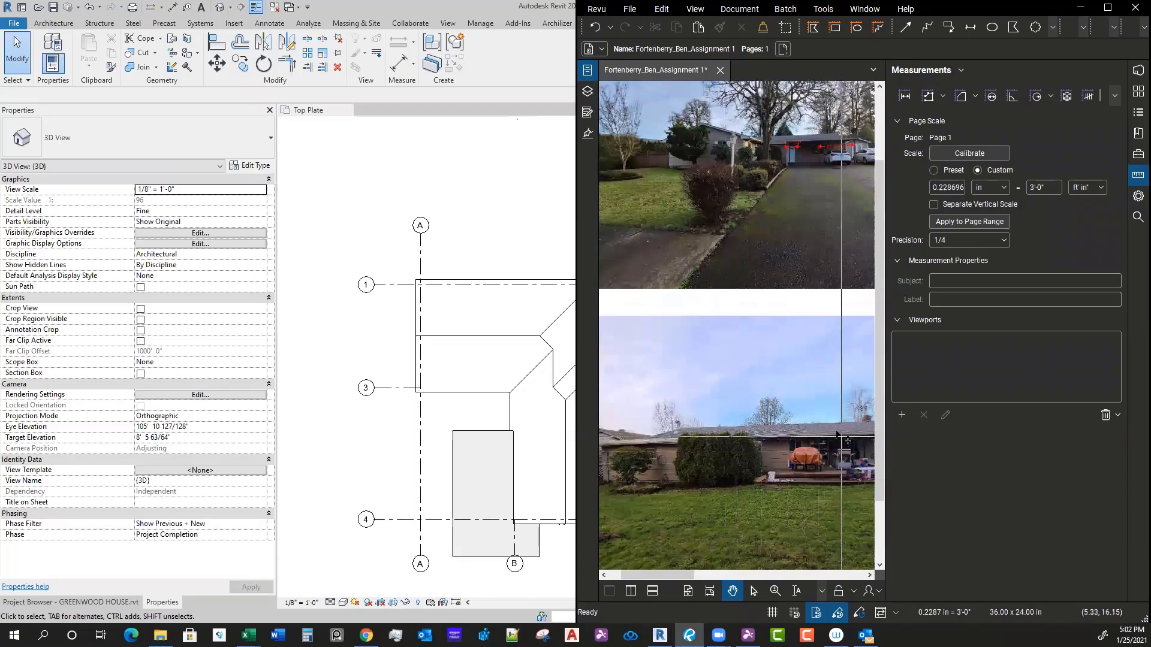
Step: Compare the Top Plate roof plan in Revit with the whole backyard elevation in the Bluebeam Revu photo
left_click(493, 459)
scroll(462, 459, "down", 1)
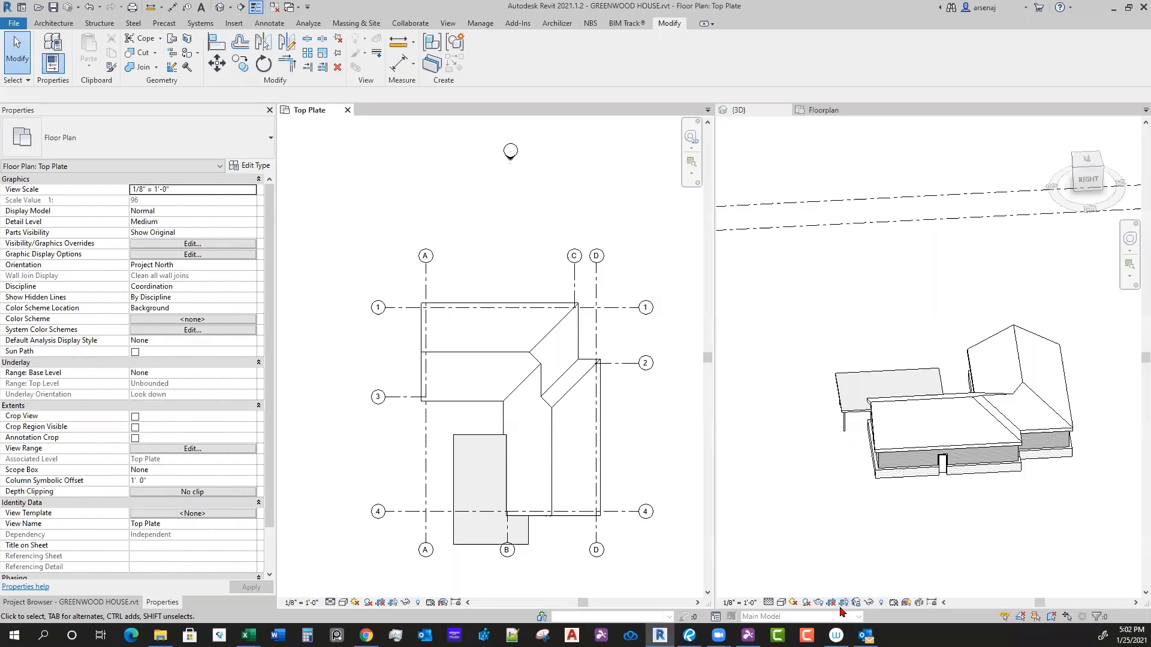
left_click(688, 634)
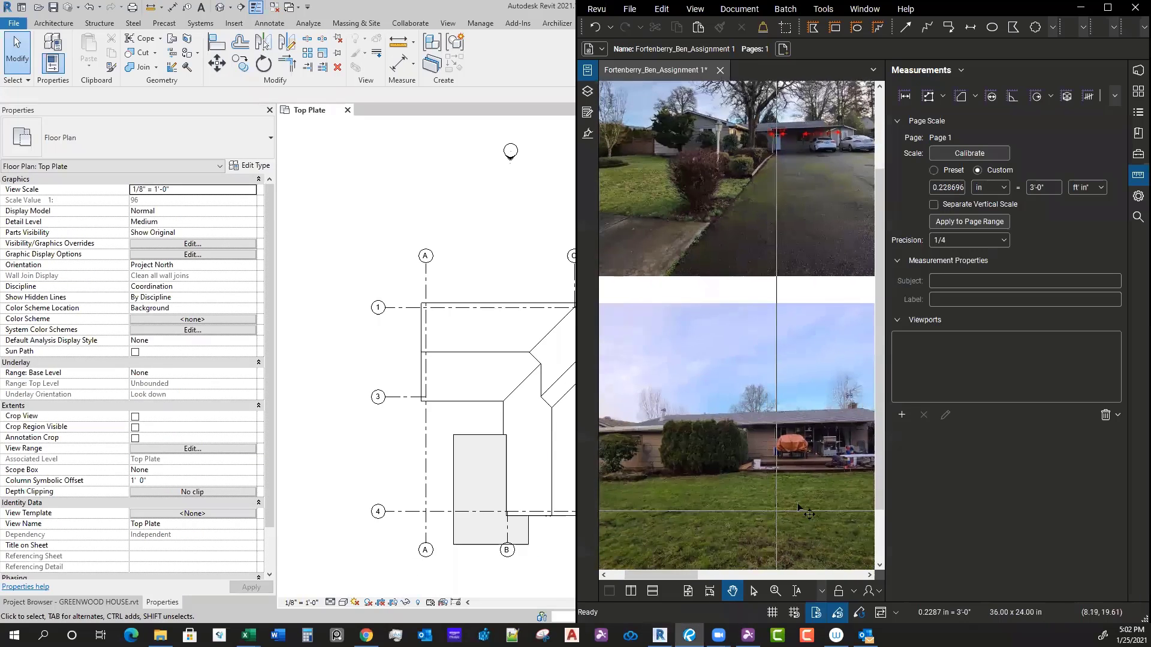
double_click(884, 459)
scroll(873, 459, "down", 3)
mouse_move(872, 459)
middle_mouse_down()
mouse_move(835, 490)
mouse_move(860, 443)
middle_mouse_up()
scroll(824, 485, "up", 4)
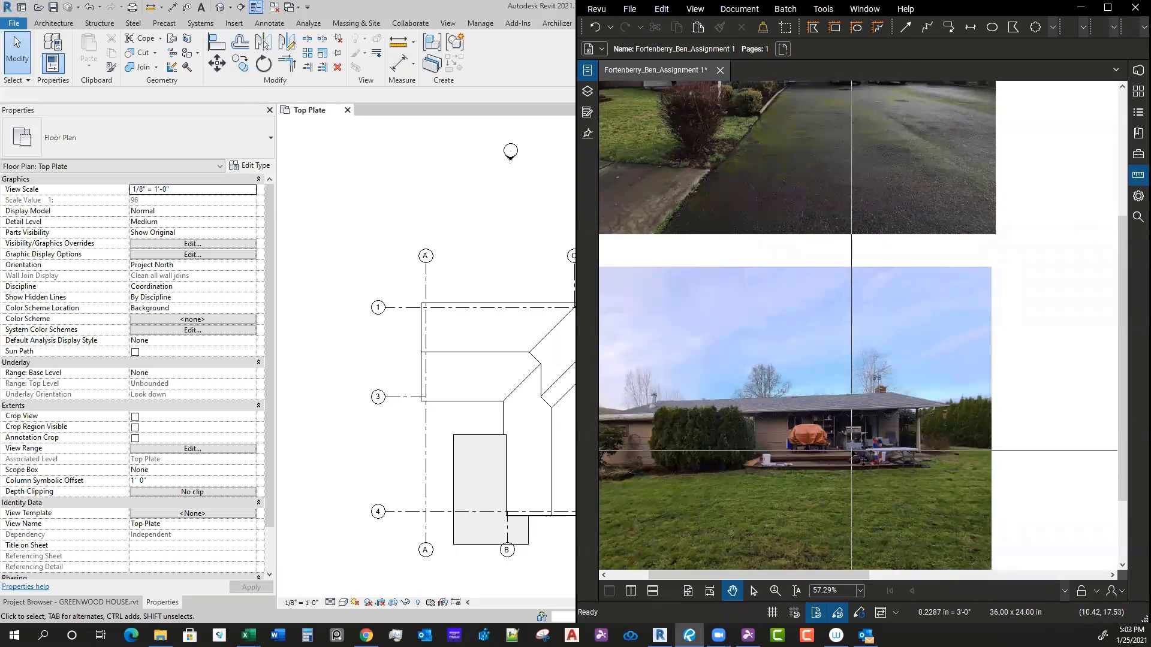
Step: Switch to Revit and examine the house and porch roofs in 3D from below, the back, the right and the front
left_click(523, 406)
scroll(625, 386, "down", 1)
middle_click_drag(1004, 491, 862, 456, "shift")
scroll(970, 469, "up", 1)
scroll(972, 471, "up", 1)
middle_click_drag(971, 471, 917, 389, "shift")
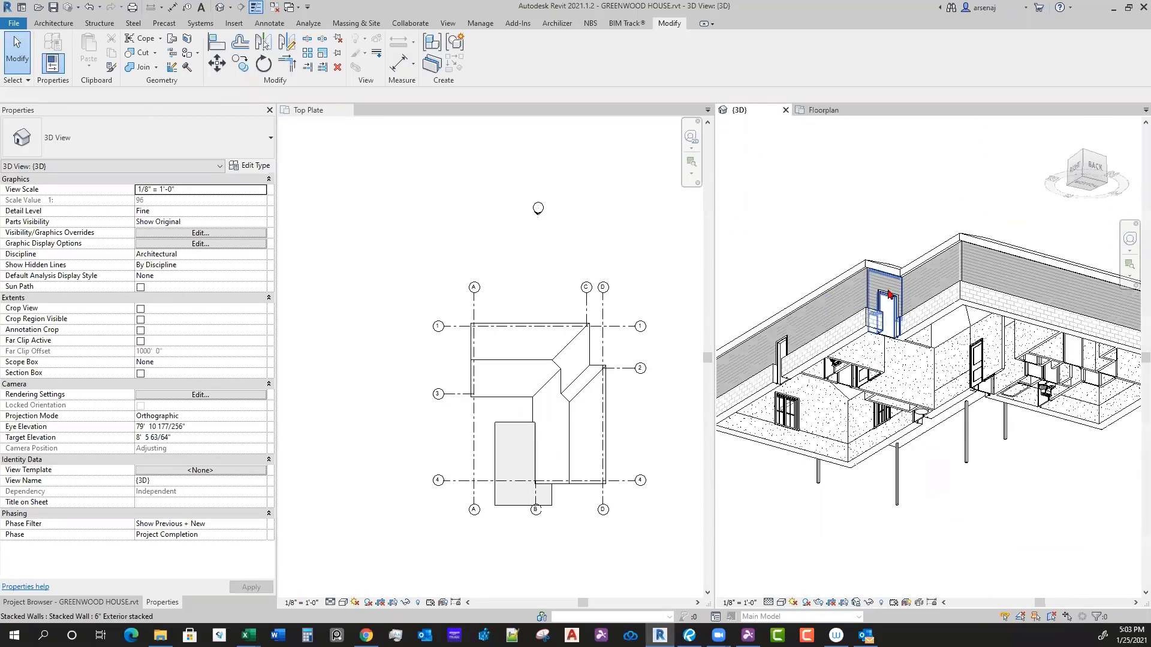
scroll(882, 272, "up", 2)
middle_click_drag(892, 305, 1002, 456, "shift")
scroll(865, 475, "down", 1)
scroll(915, 527, "down", 3)
middle_click_drag(917, 527, 1001, 534, "shift")
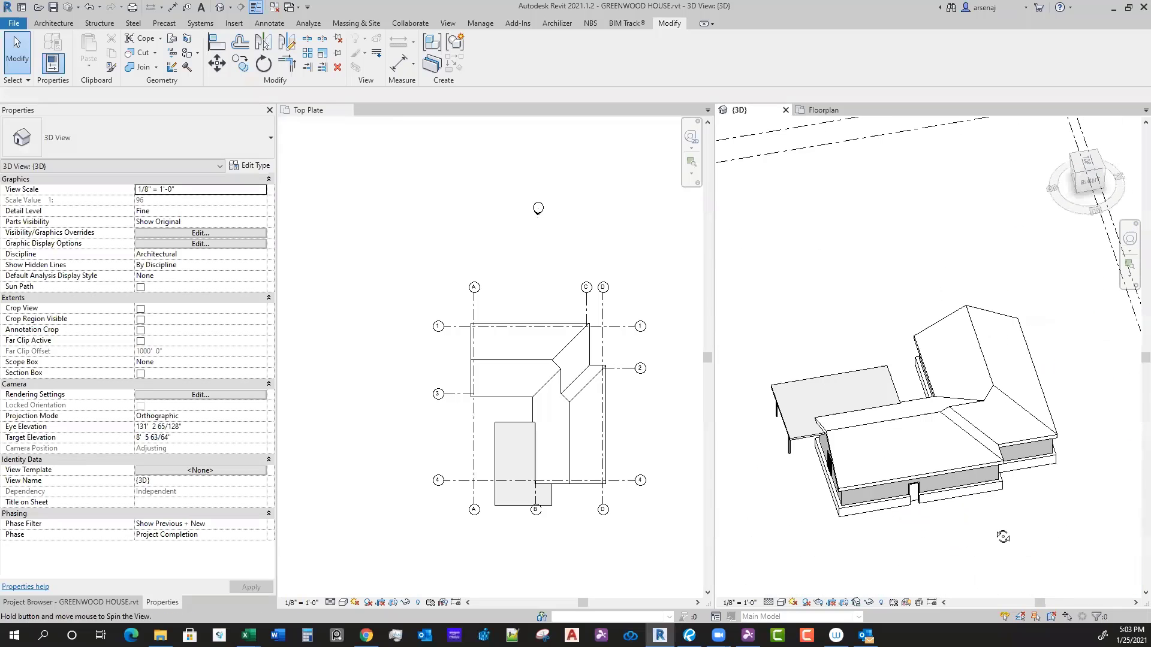
left_click(664, 472)
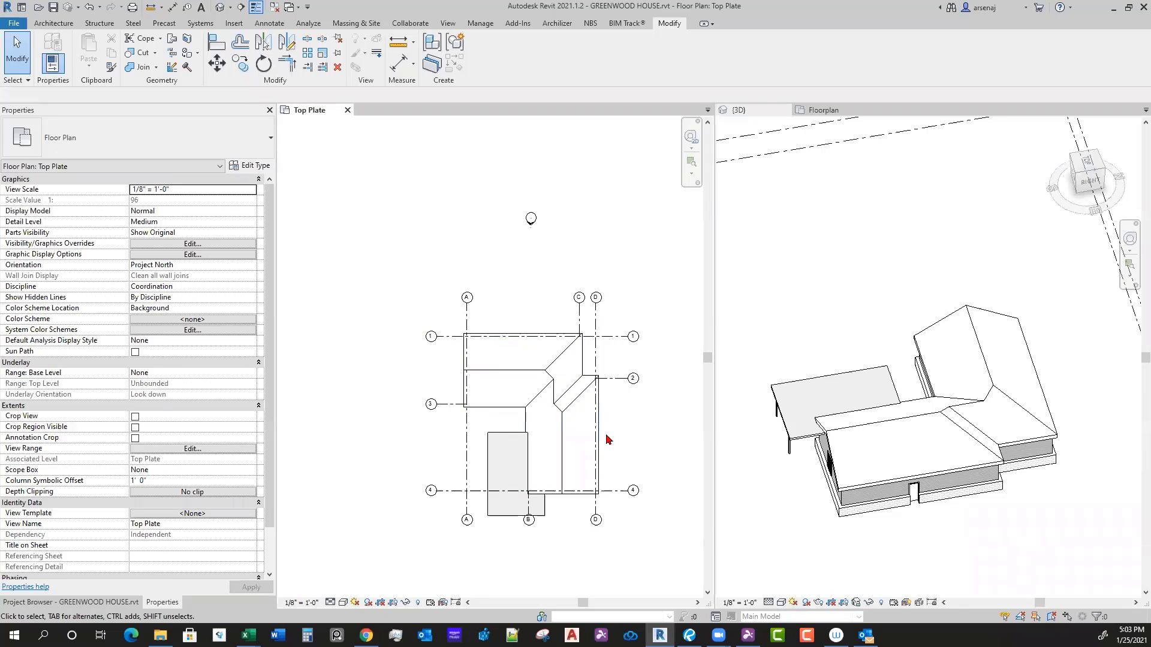
middle_click_drag(649, 501, 620, 474)
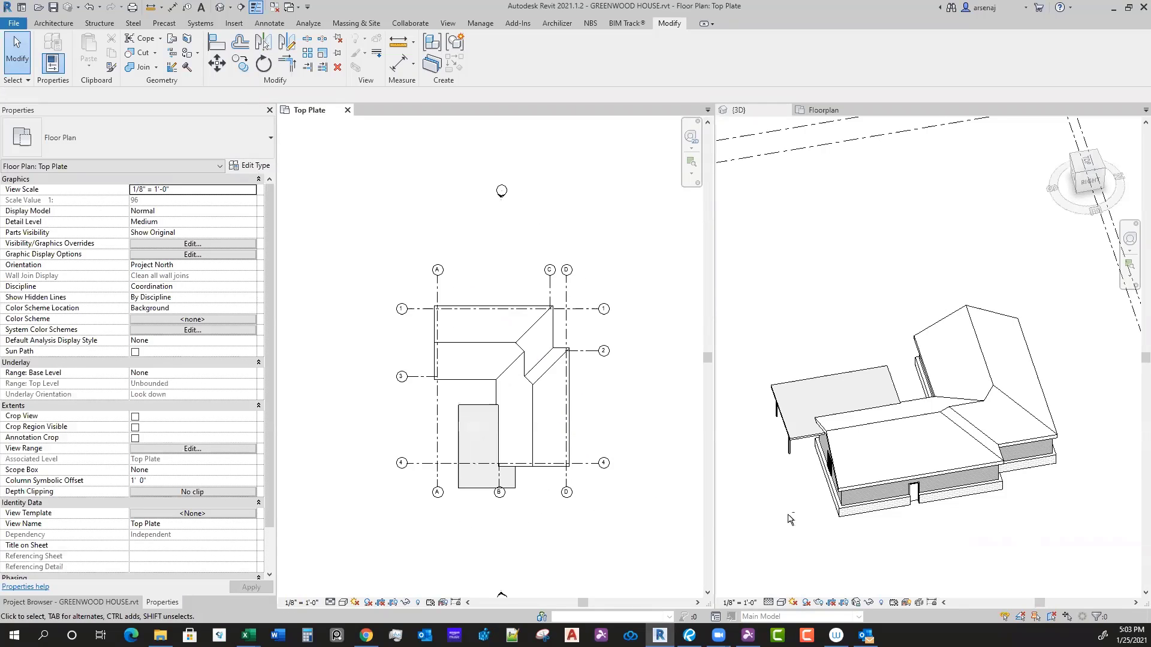
middle_click_drag(790, 519, 962, 514, "shift")
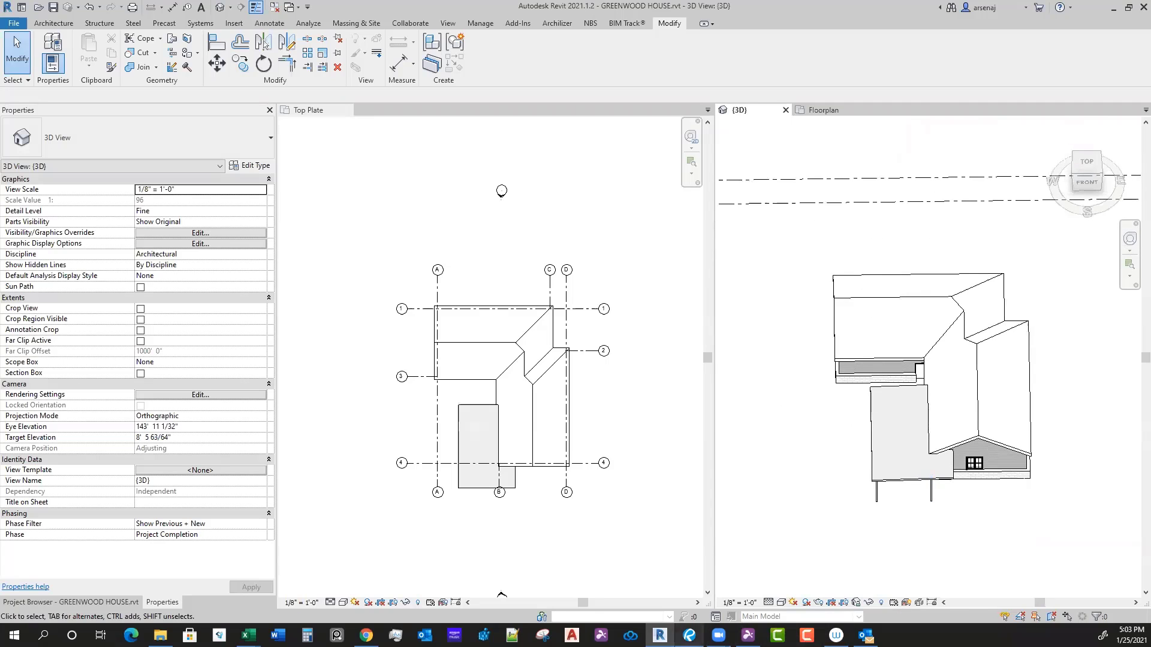
Step: Switch to Bluebeam Revu and compare the backyard photo with the dimensioned floor plan on the same sheet
left_click(688, 635)
middle_click_drag(817, 489, 748, 458)
scroll(871, 426, "up", 2)
scroll(833, 464, "down", 4)
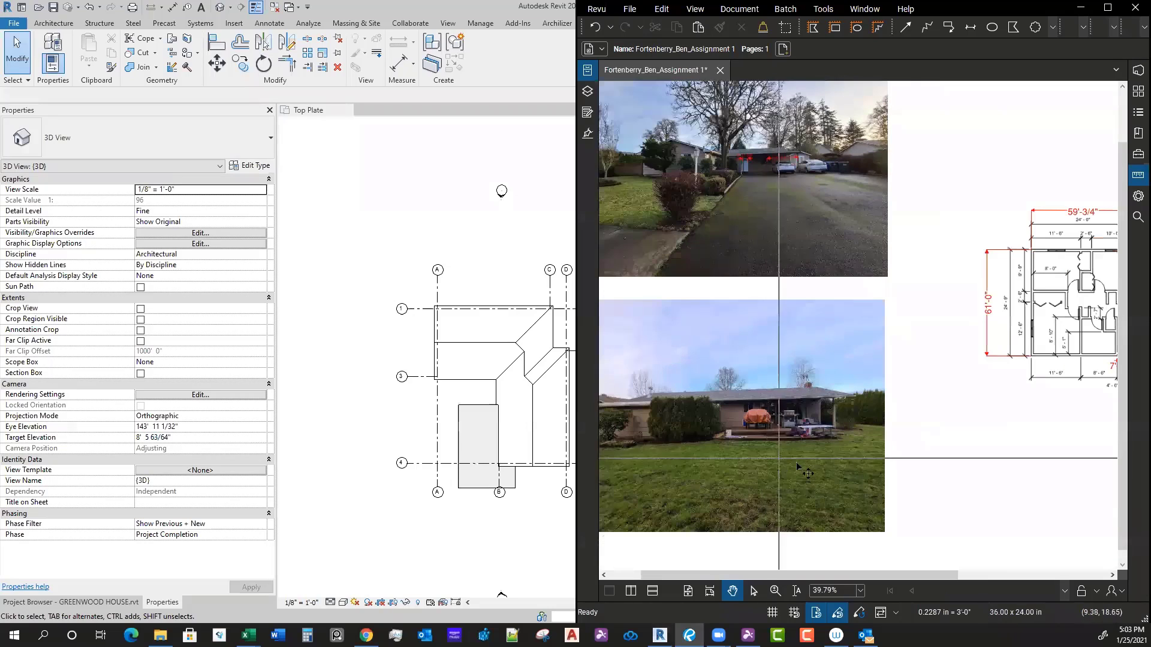
middle_click_drag(850, 477, 902, 490)
scroll(908, 500, "down", 2)
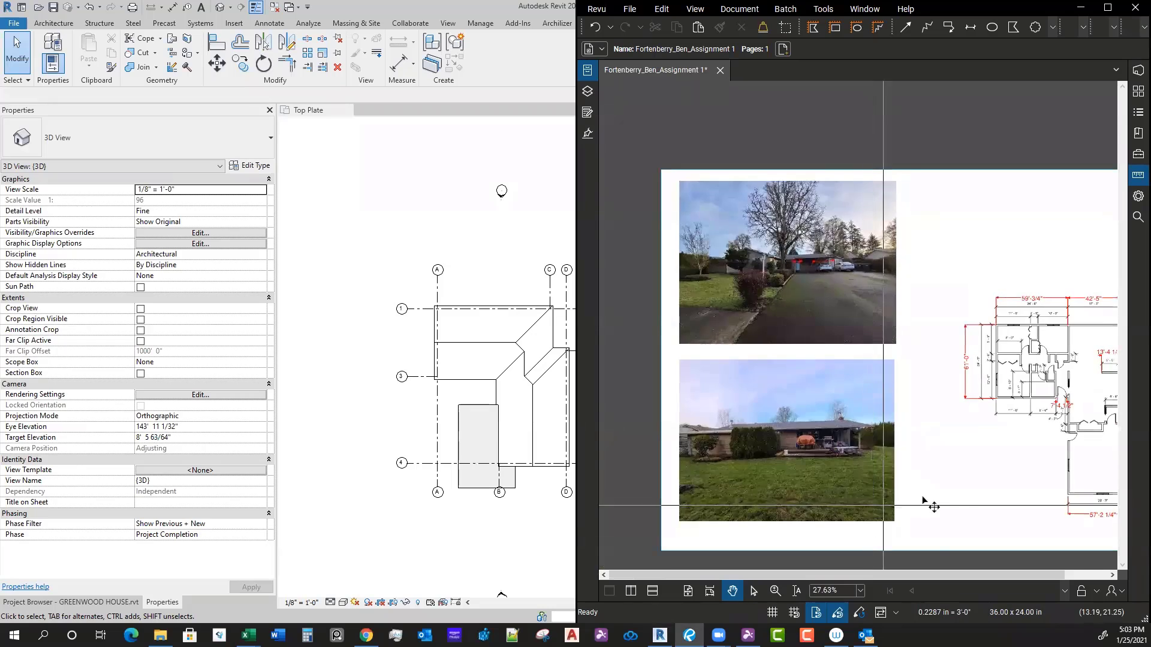
middle_click_drag(947, 406, 872, 421)
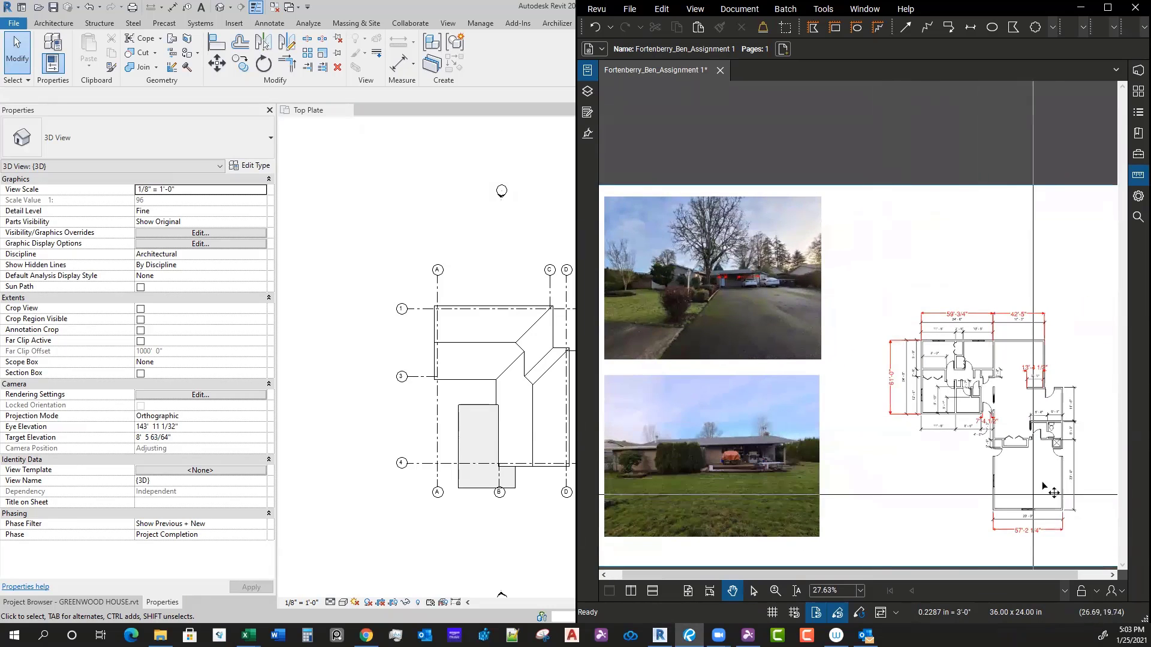
middle_click_drag(1074, 394, 1023, 372)
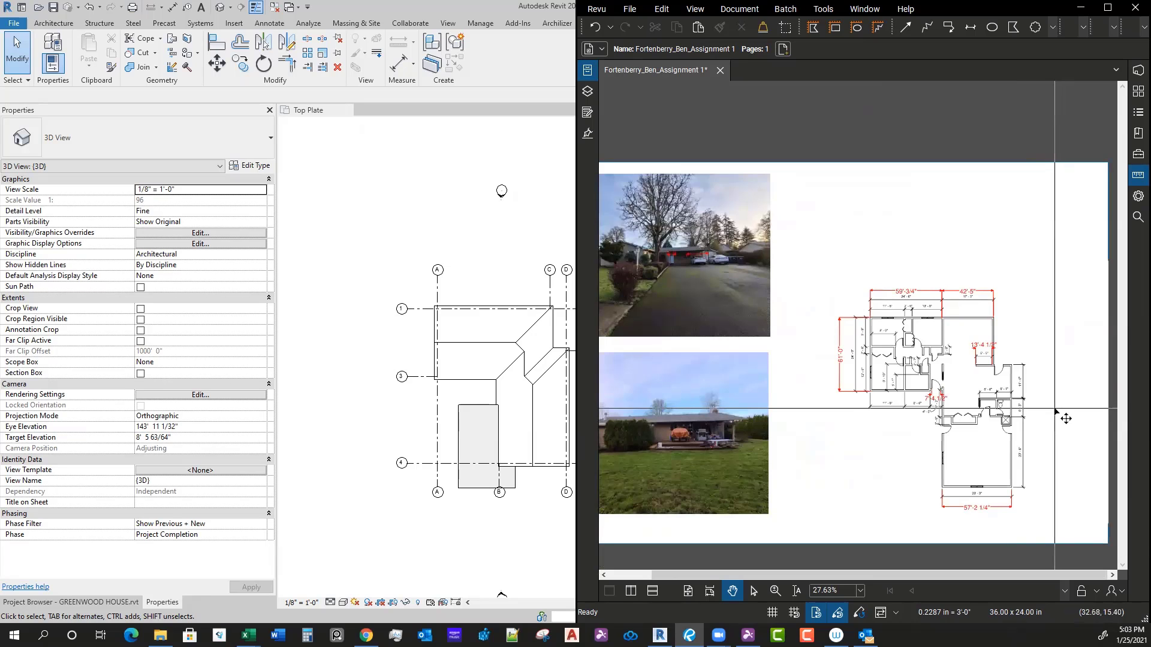
Step: Examine the backyard photo's ridge and eave lines from the porch across the hedge to the lower roof wing
key("l")
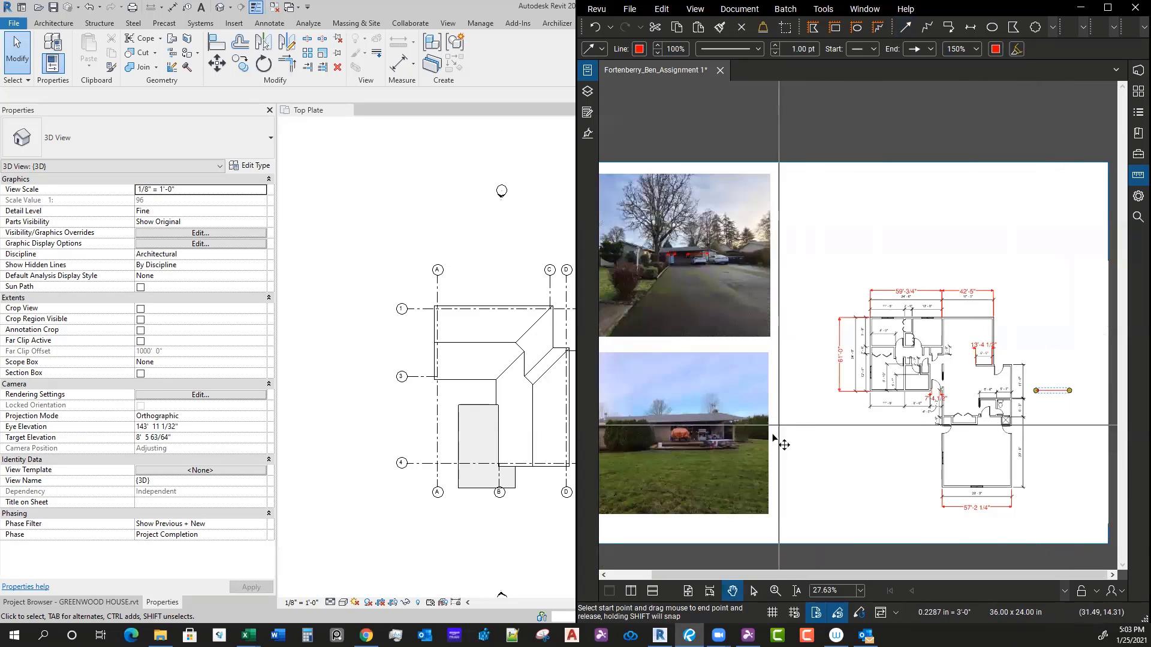
key("Escape")
scroll(776, 456, "up", 3)
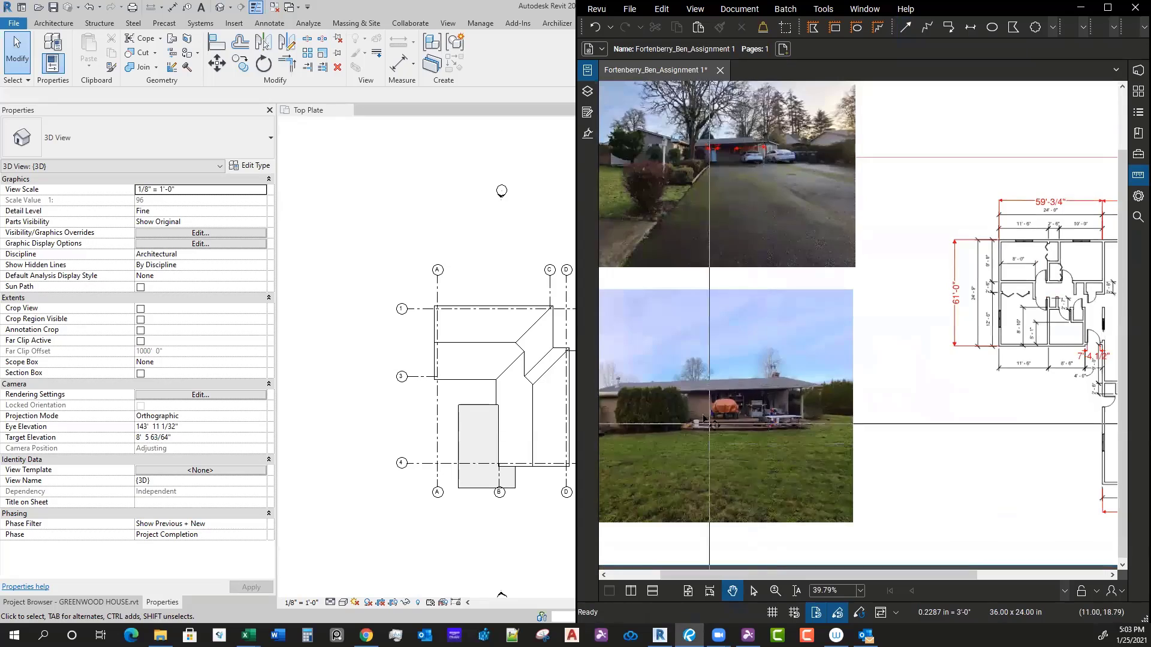
scroll(773, 453, "up", 8)
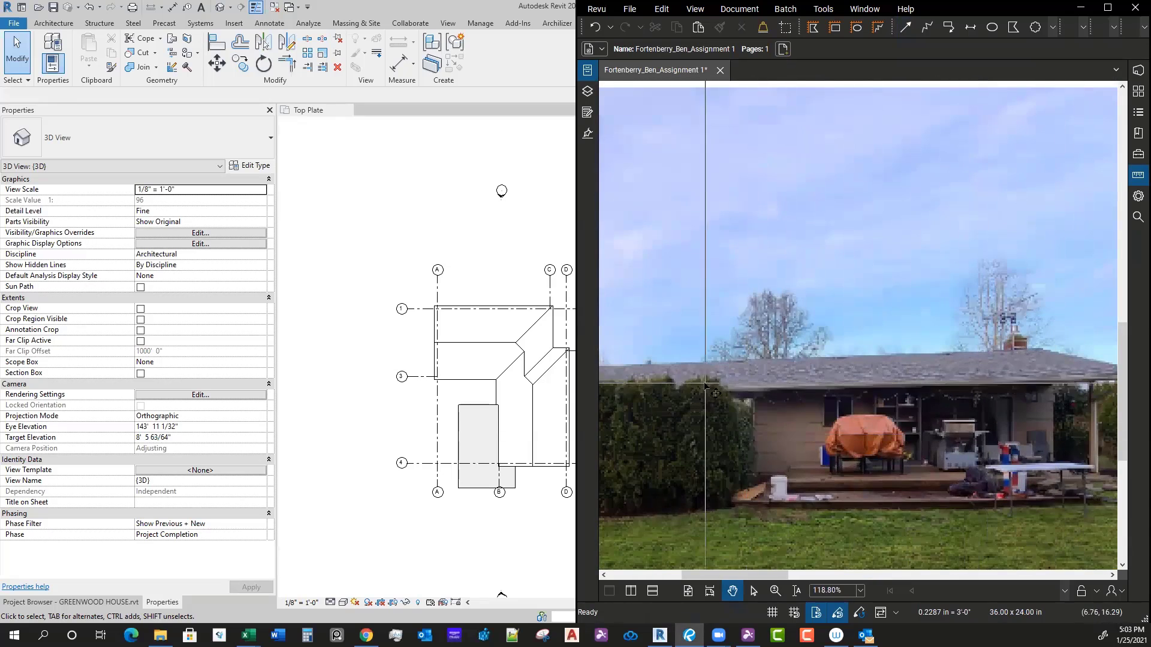
scroll(739, 392, "up", 3)
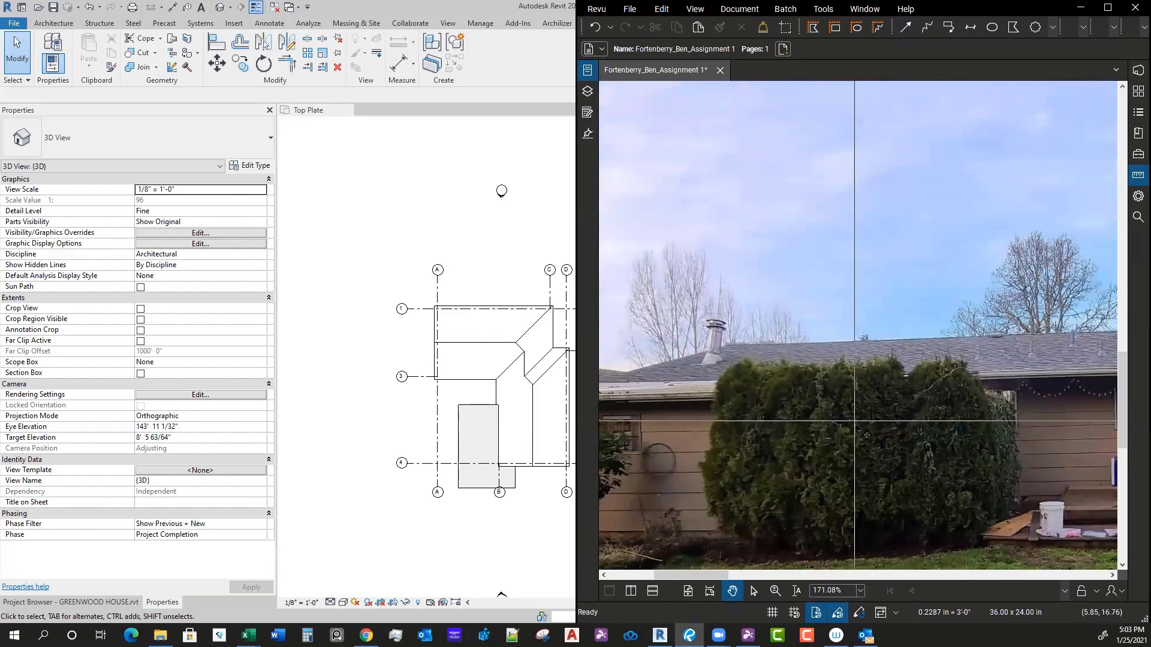
scroll(801, 412, "down", 7)
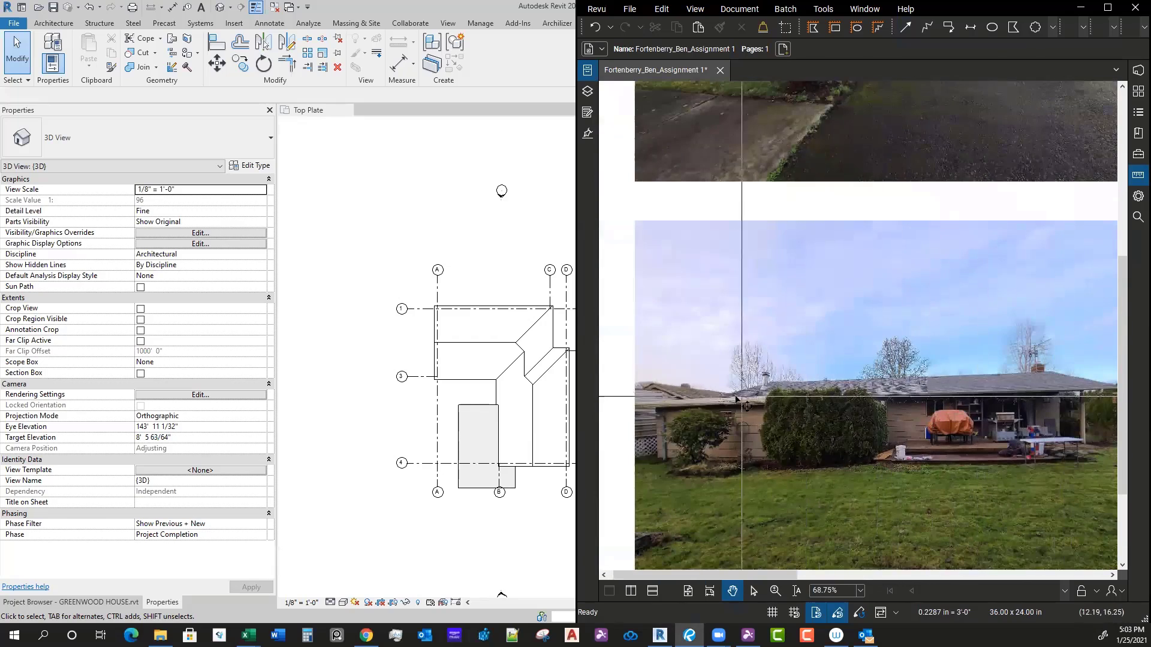
scroll(901, 412, "up", 1)
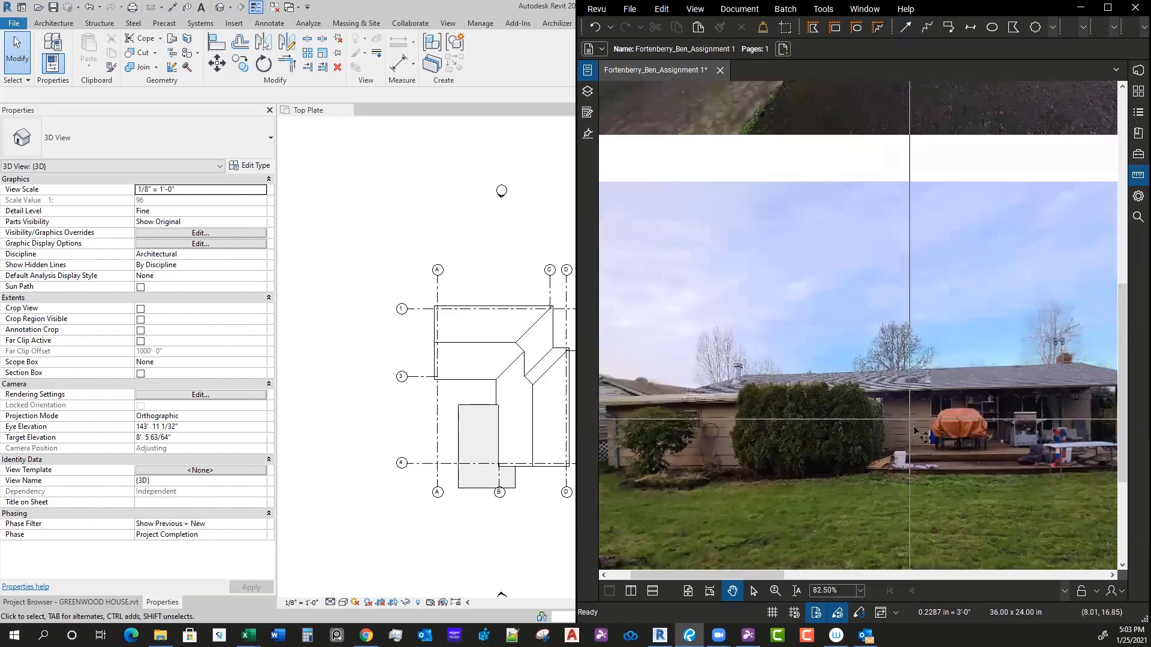
Step: Switch to Revit and compare the house roof in the 3D view with the Top Plate plan
left_click(442, 484)
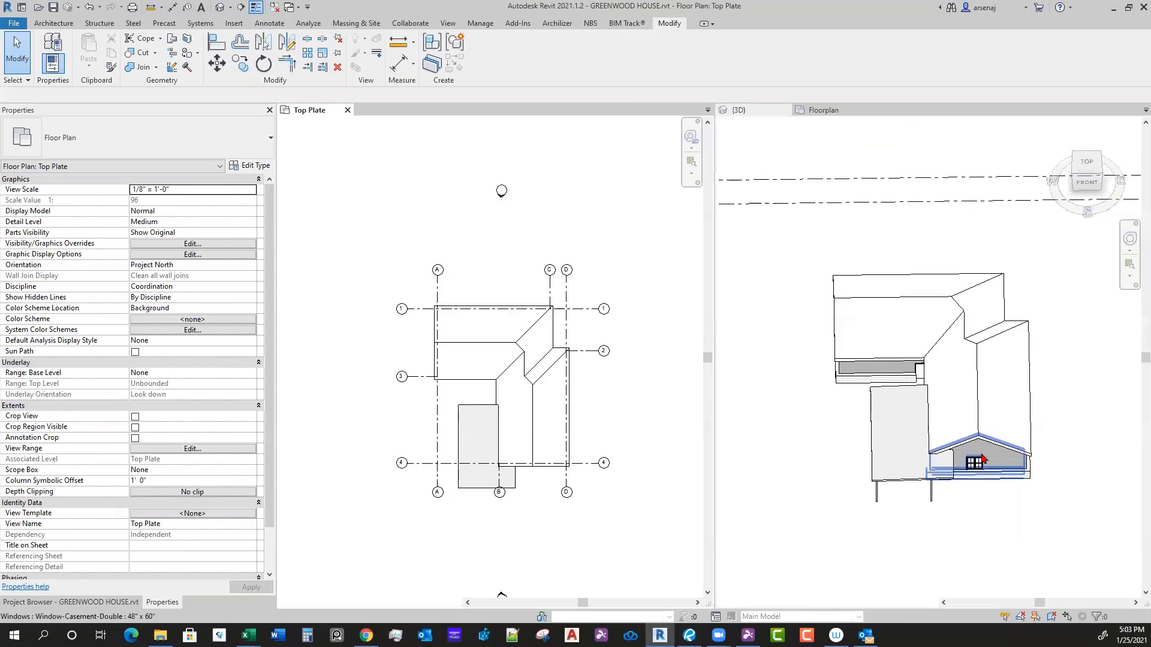
left_click(1020, 288)
scroll(1032, 432, "down", 2)
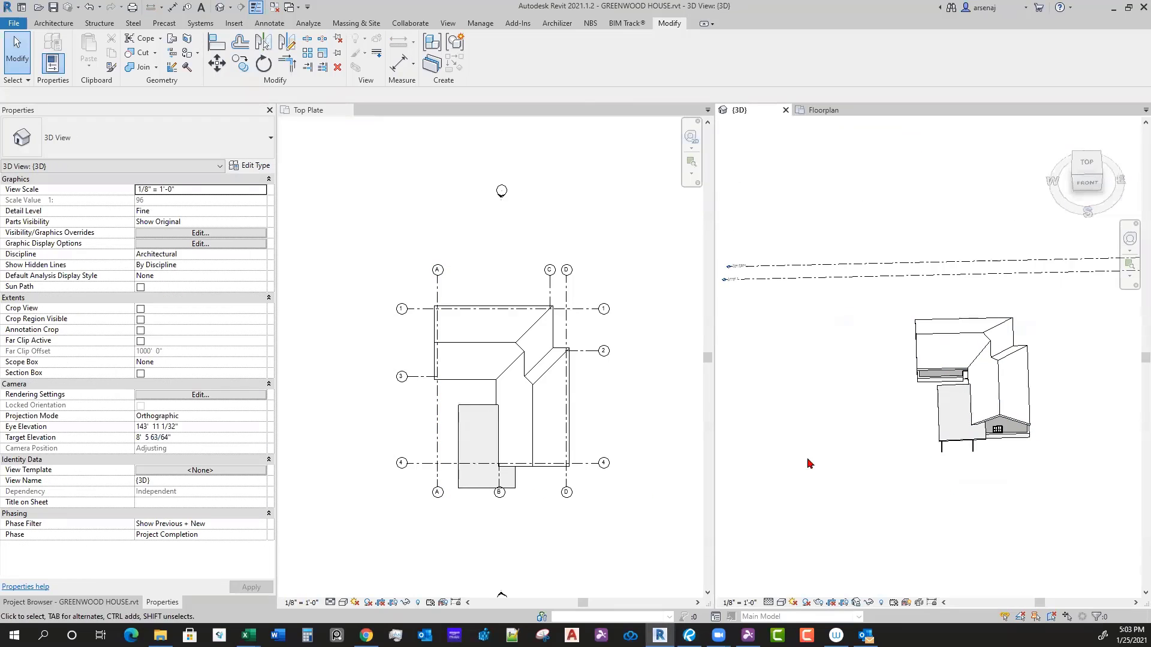
left_click(617, 442)
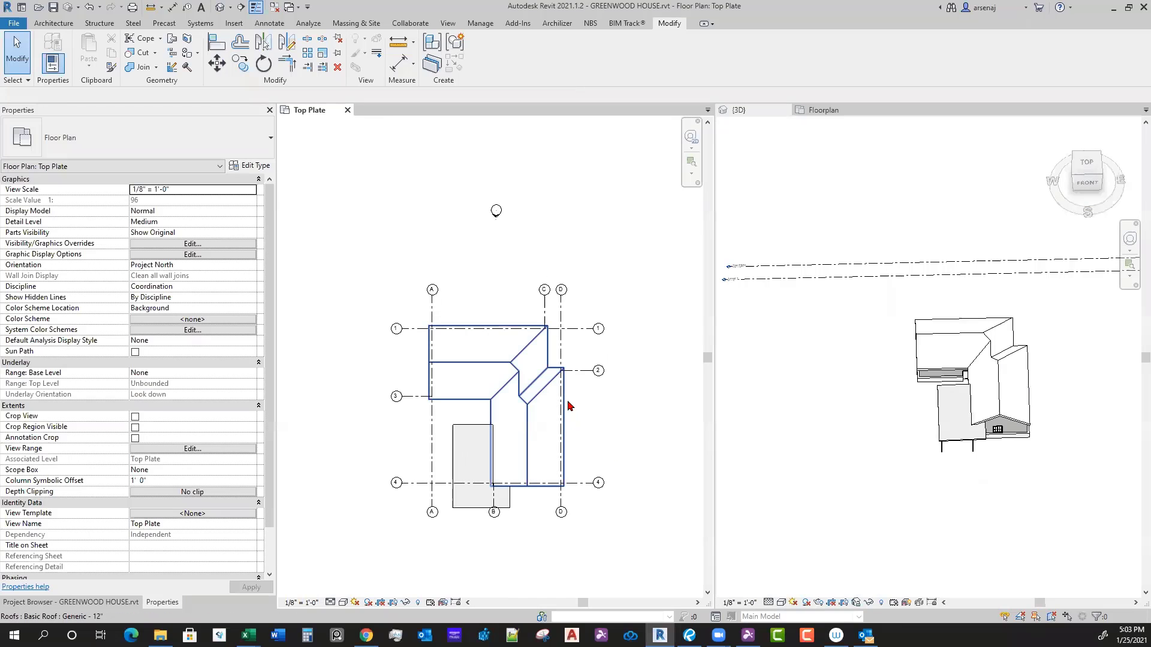
left_click(570, 406)
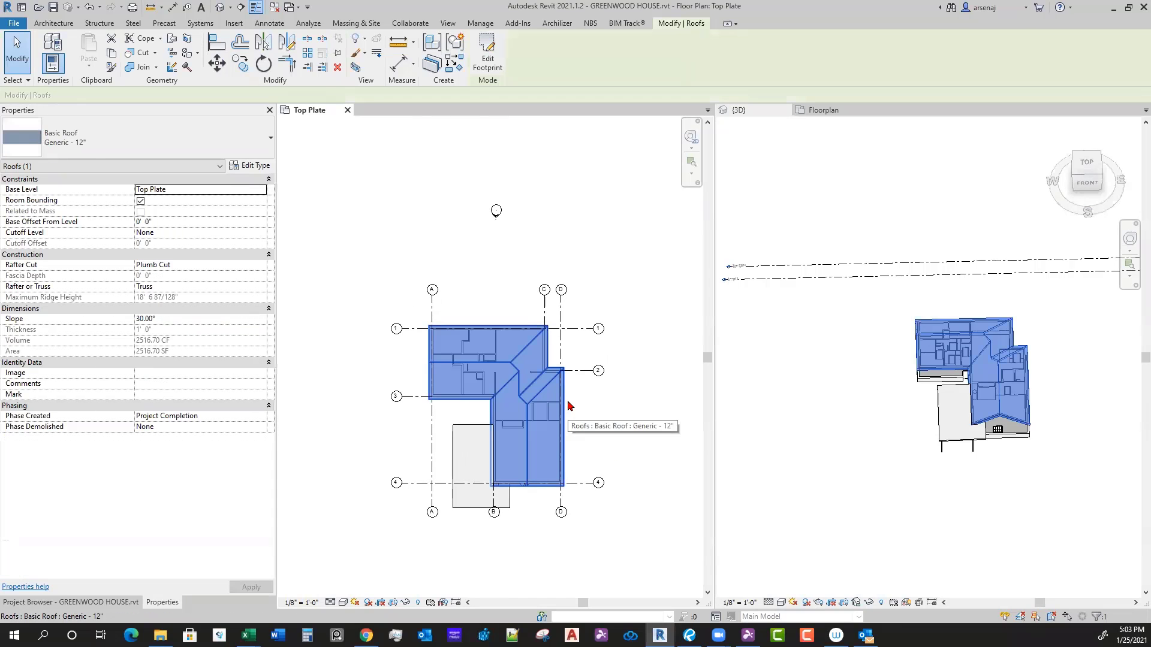
double_click(566, 407)
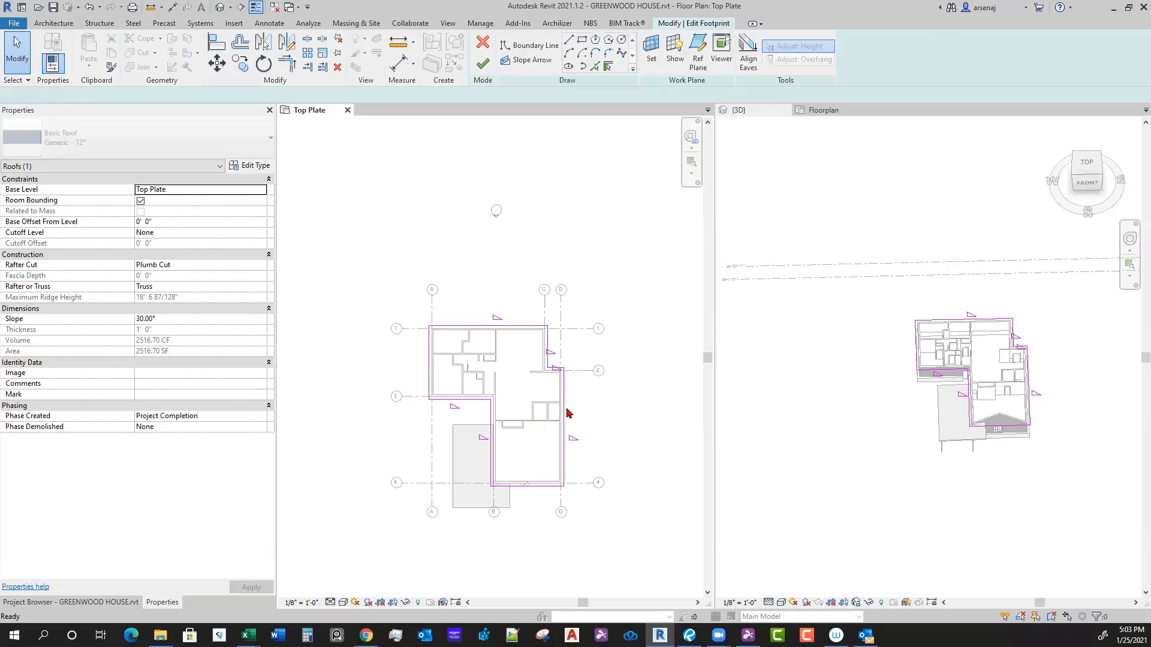
key("t")
key("r")
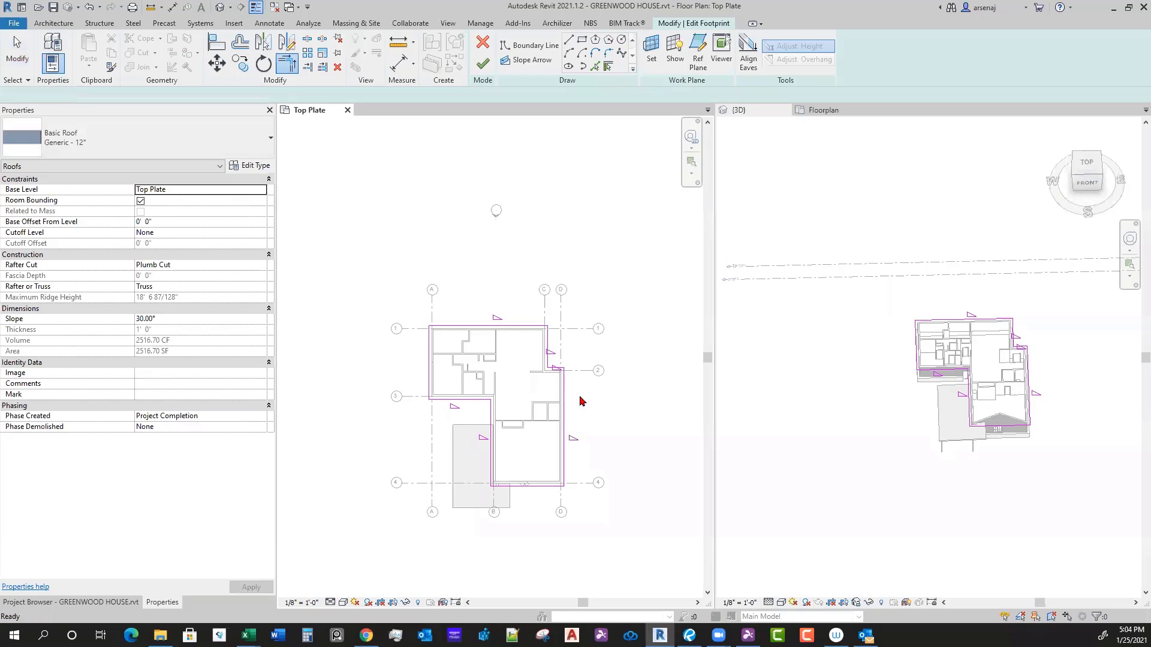
left_click(482, 63)
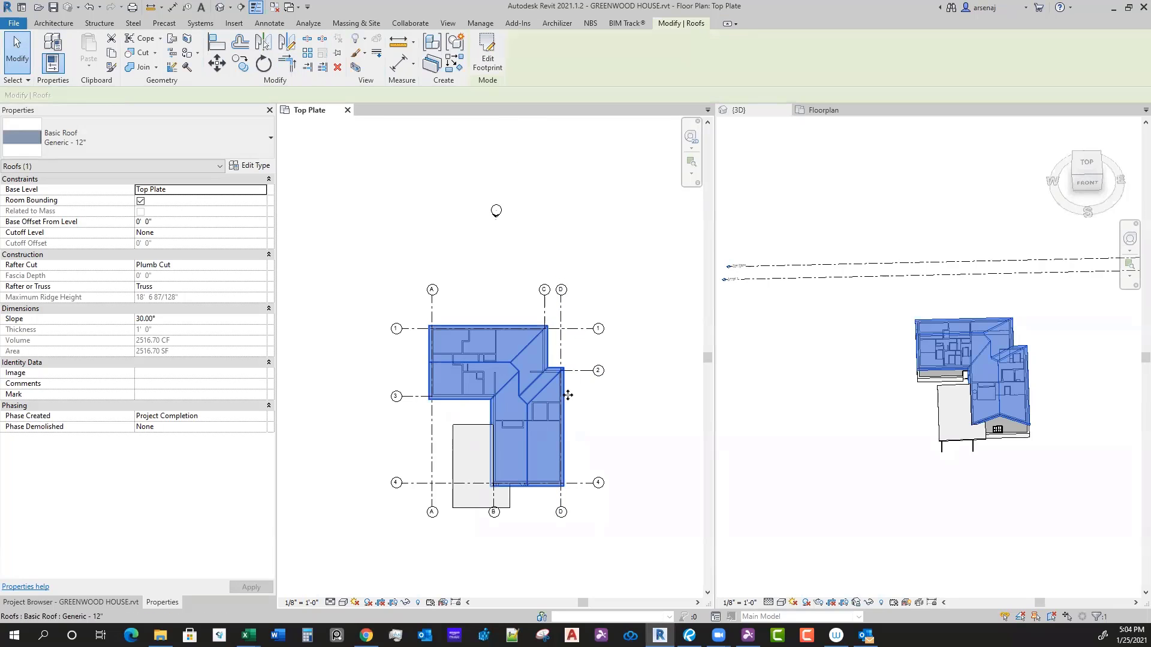
Step: Edit the house roof's footprint and trim its north and east boundary lines to meet at one corner
left_click(488, 60)
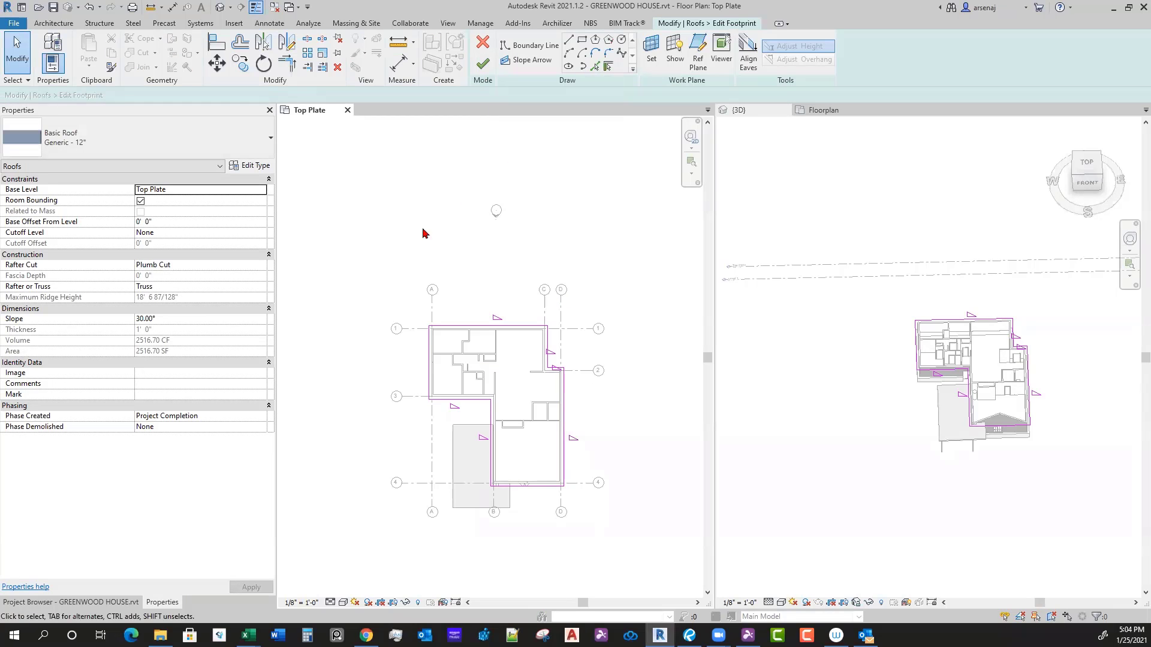
left_click(289, 71)
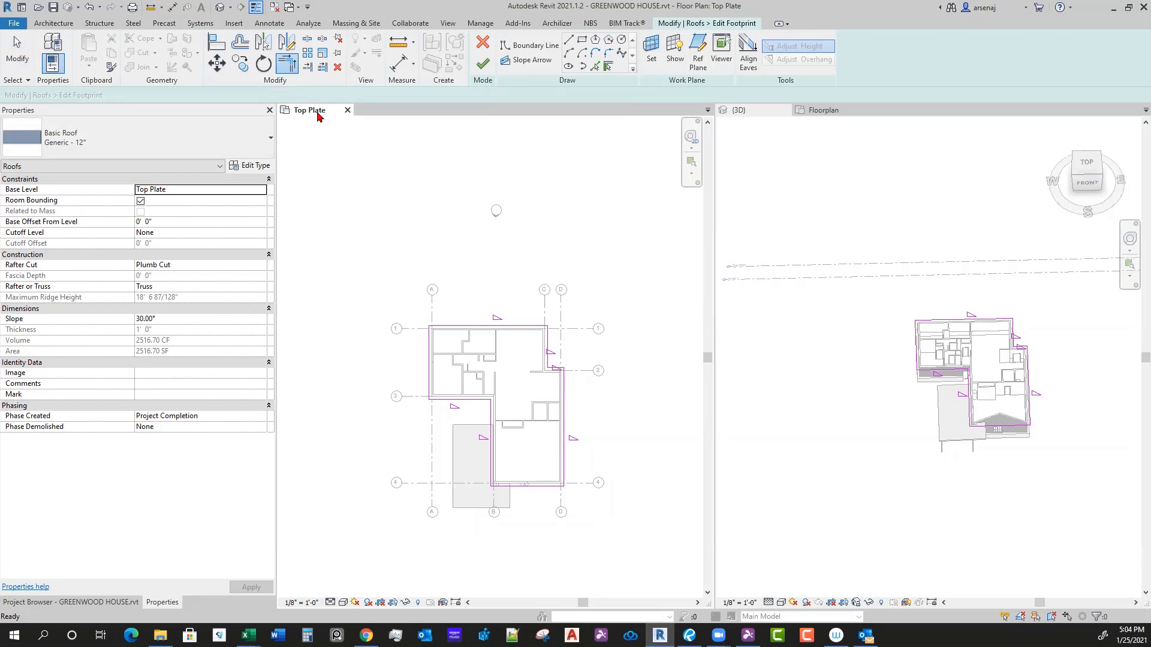
left_click(525, 328)
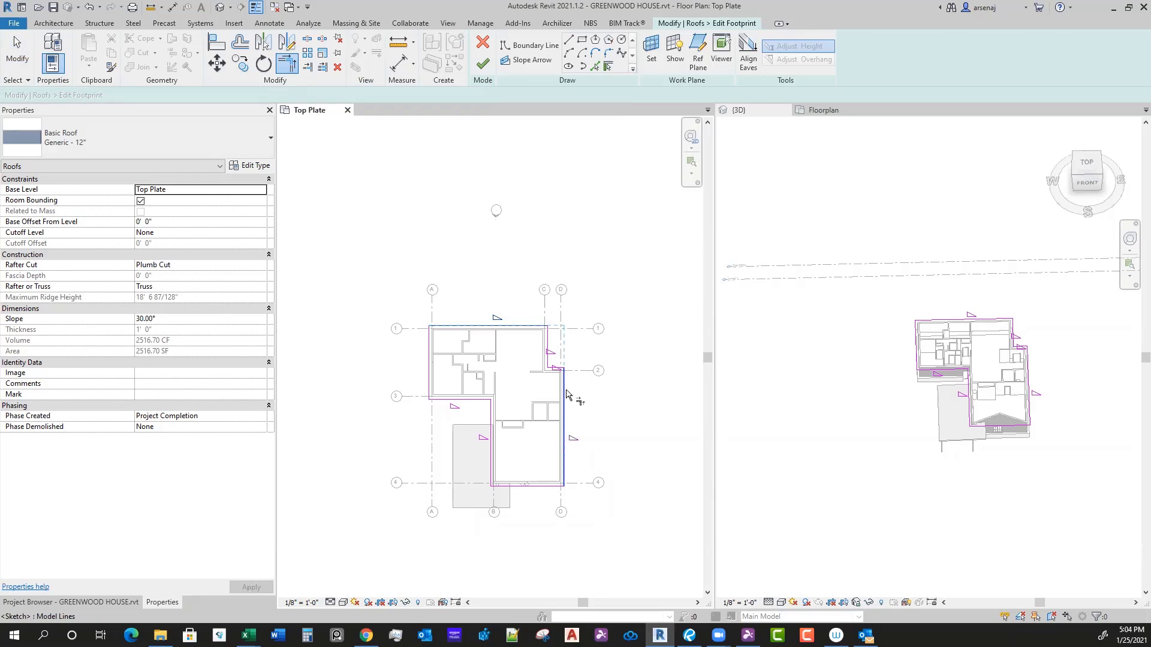
left_click(566, 393)
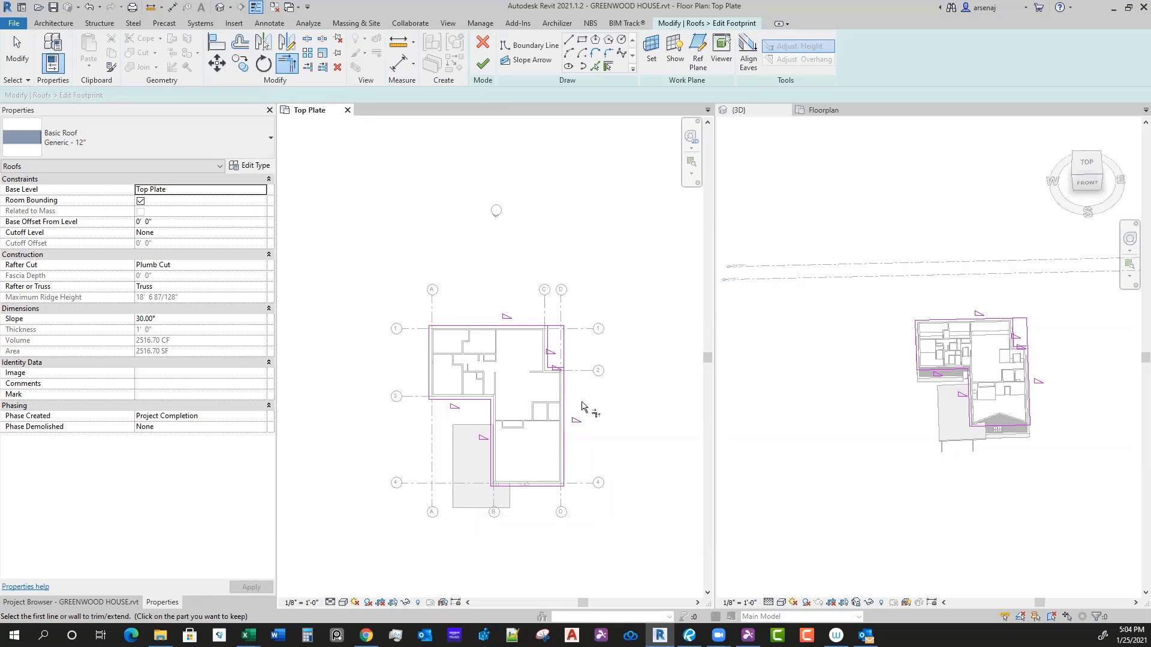
key("Escape")
key("Escape")
scroll(566, 369, "up", 3)
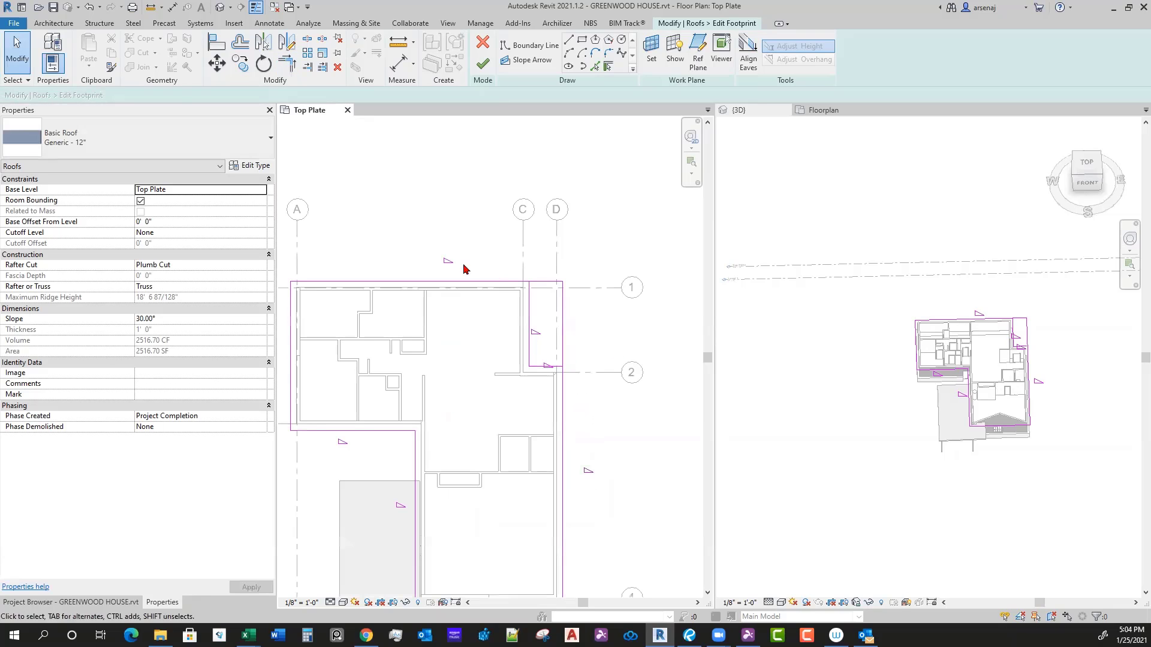
Step: Delete the two leftover boundary lines around the notch between grids C and D
scroll(578, 393, "down", 2)
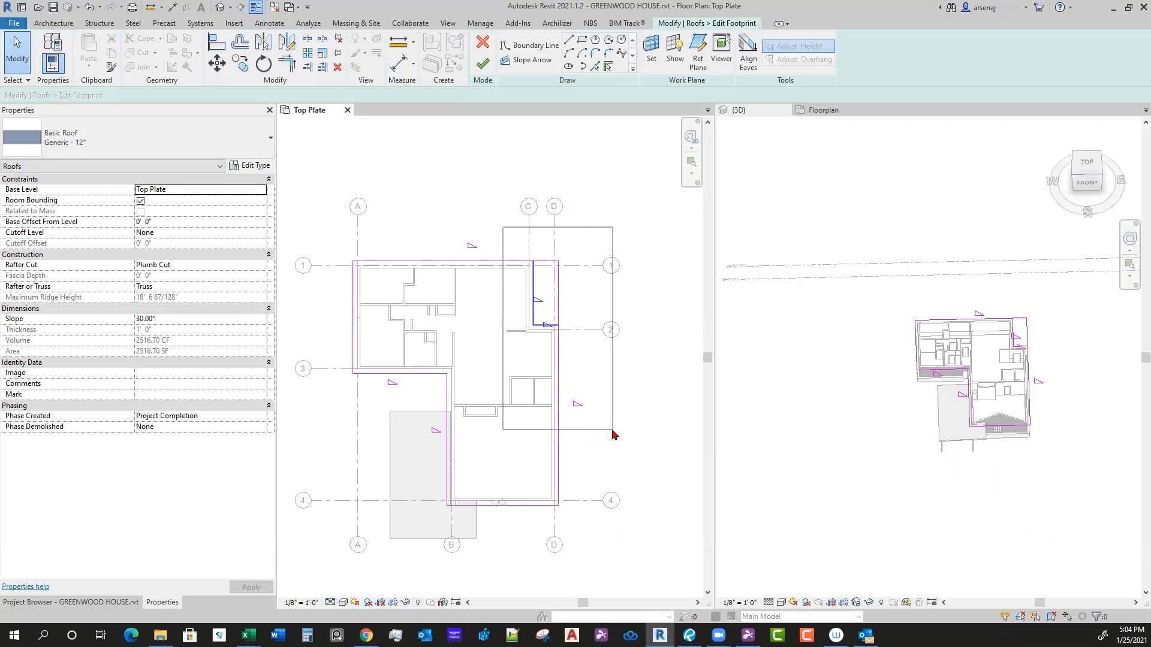
left_click_drag(613, 427, 610, 426)
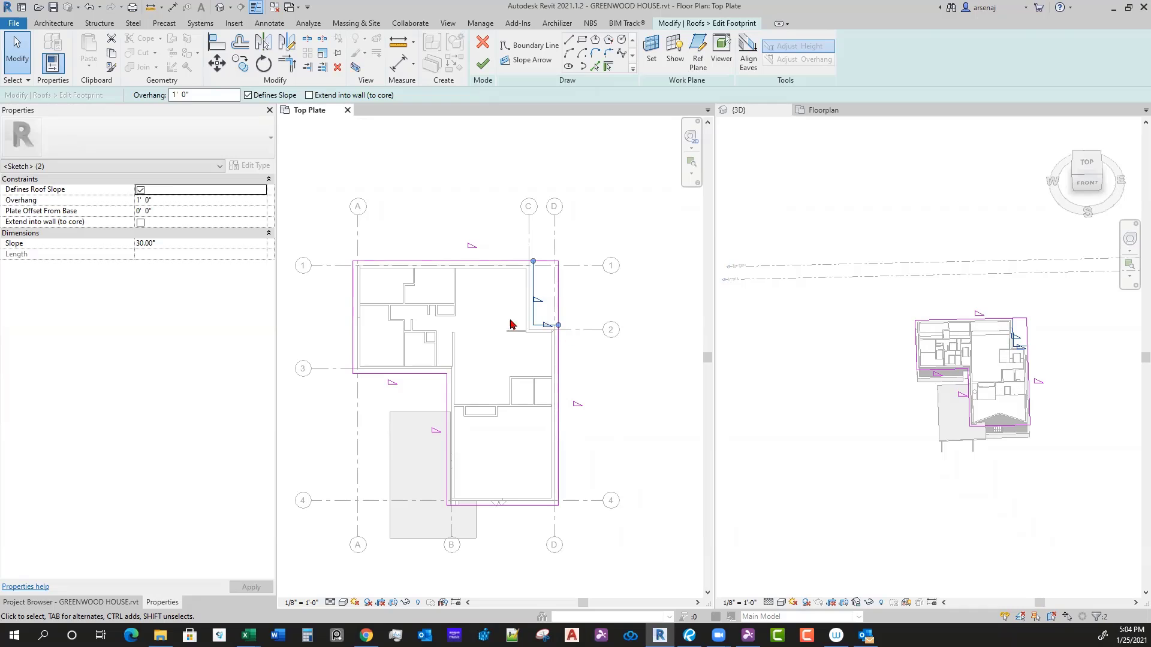
right_click(526, 290)
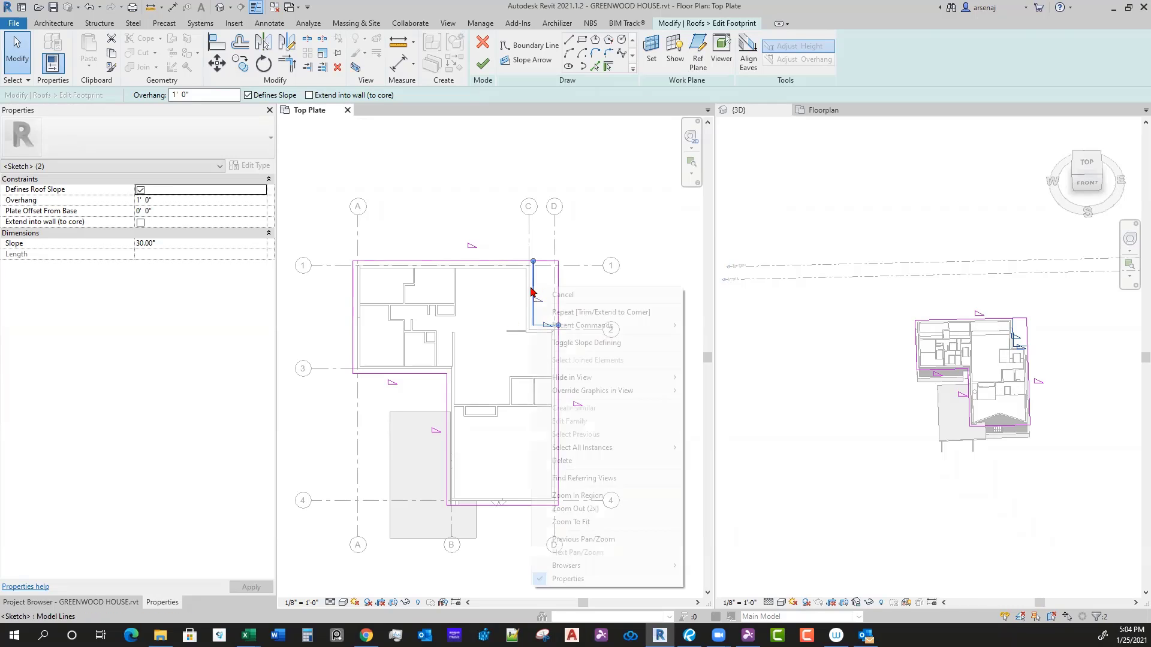
left_click(564, 461)
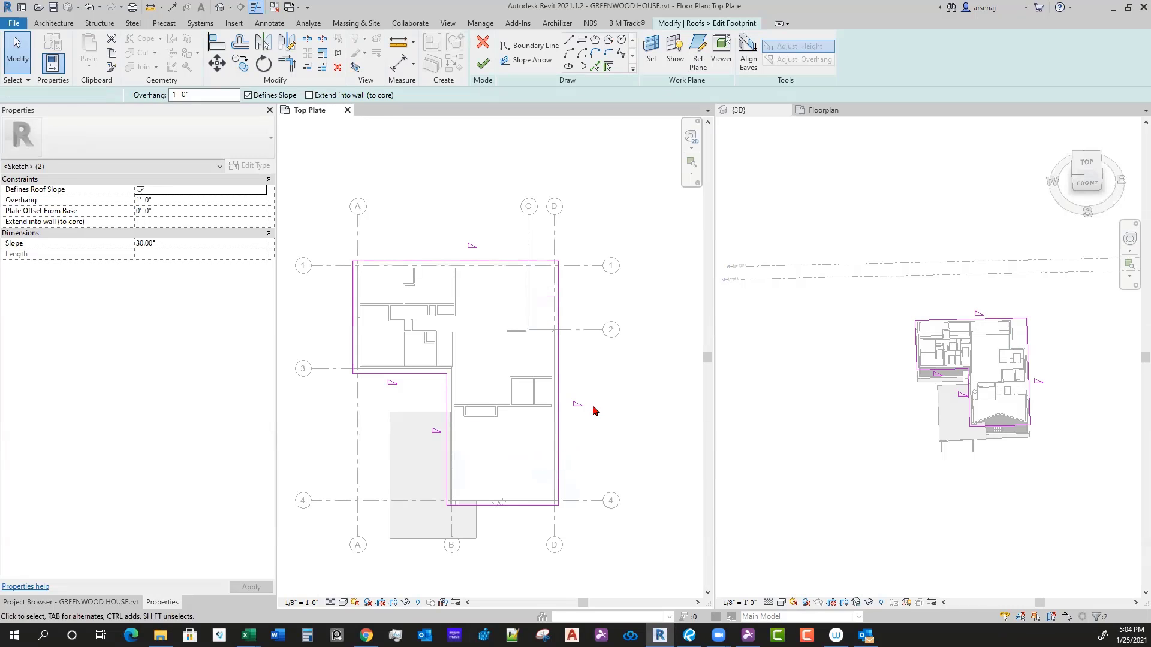
Step: Switch to Bluebeam Revu and examine the roof overhang above the porch deck in the backyard photo
left_click(559, 371)
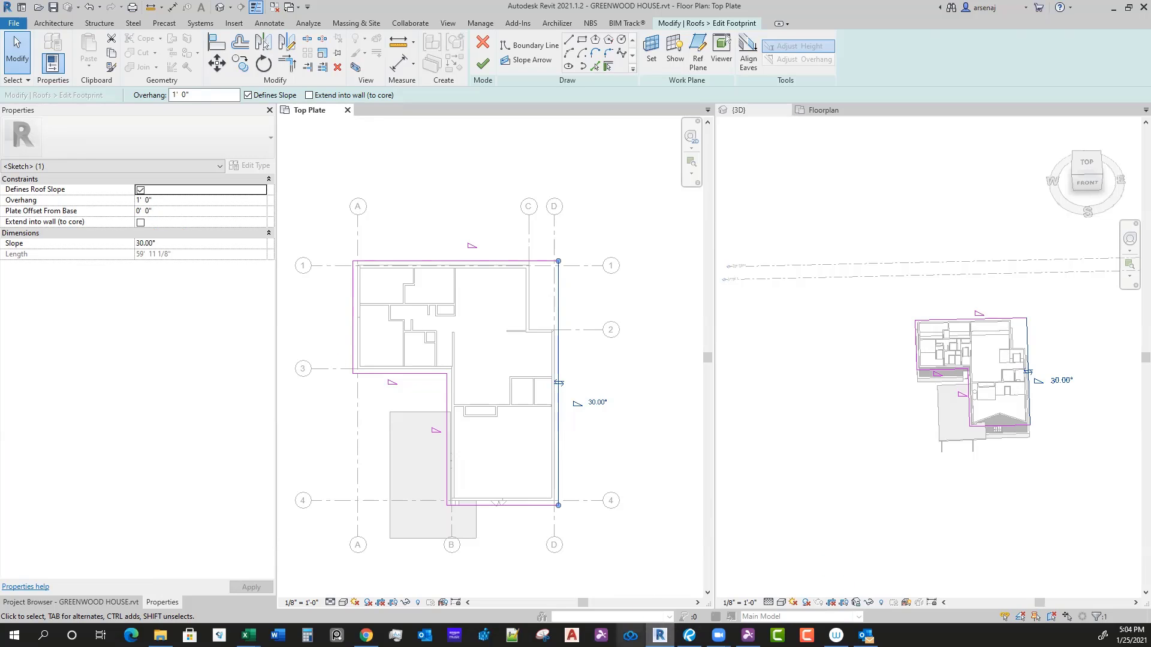
left_click(689, 635)
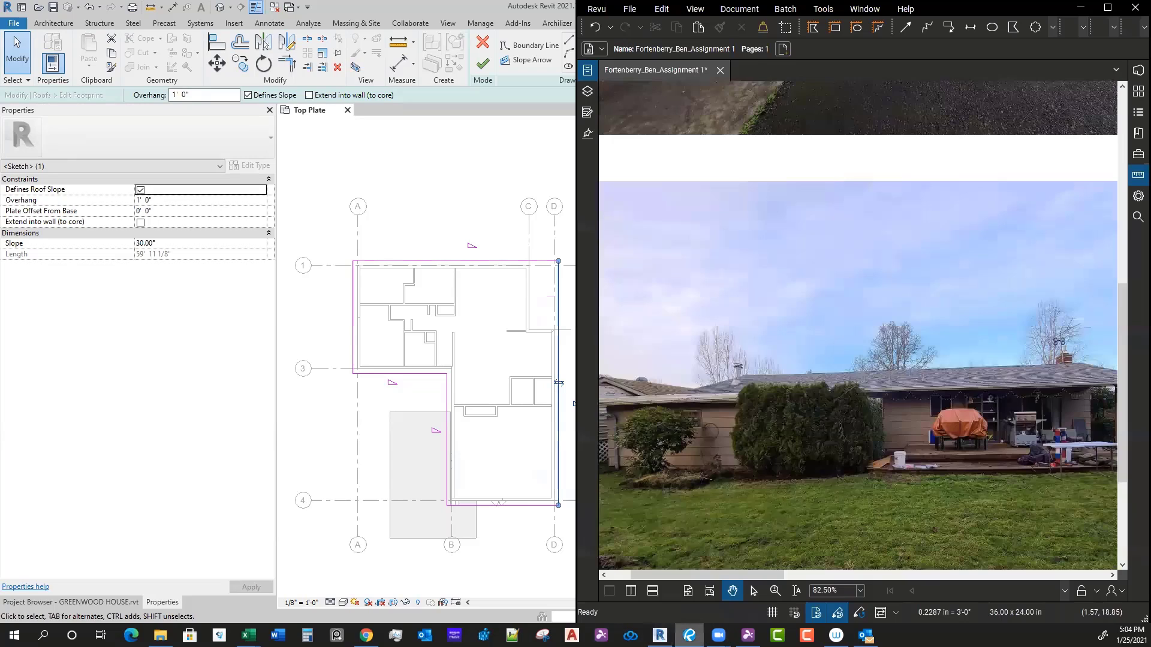
scroll(969, 419, "up", 5)
left_click_drag(972, 418, 965, 418)
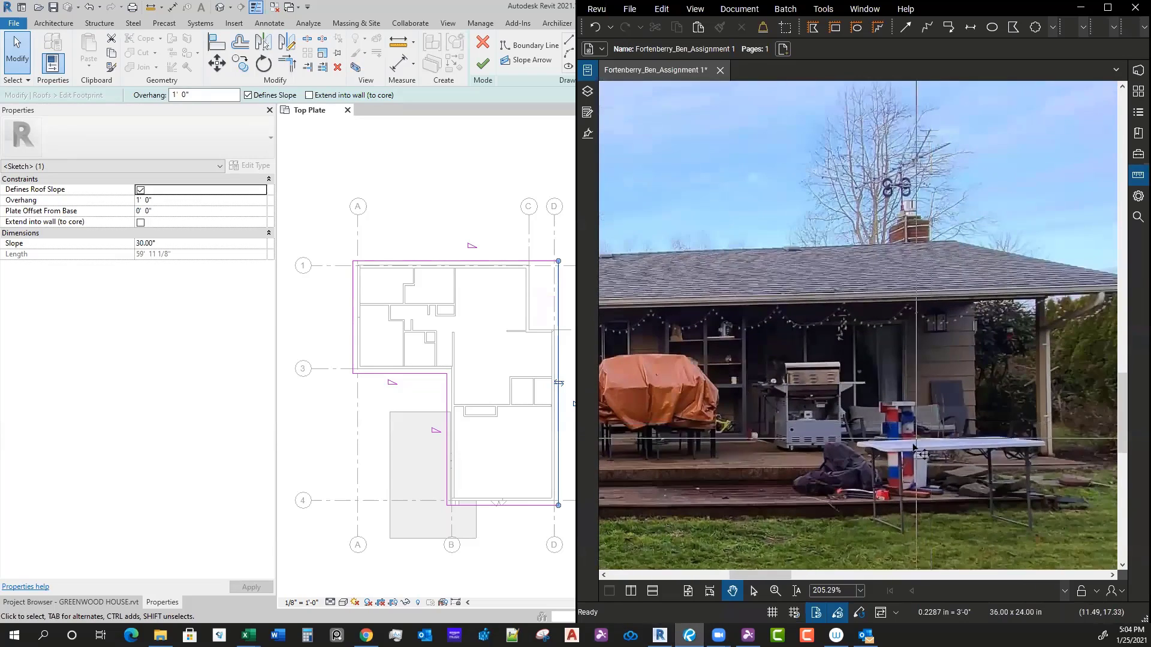
scroll(1007, 483, "up", 4)
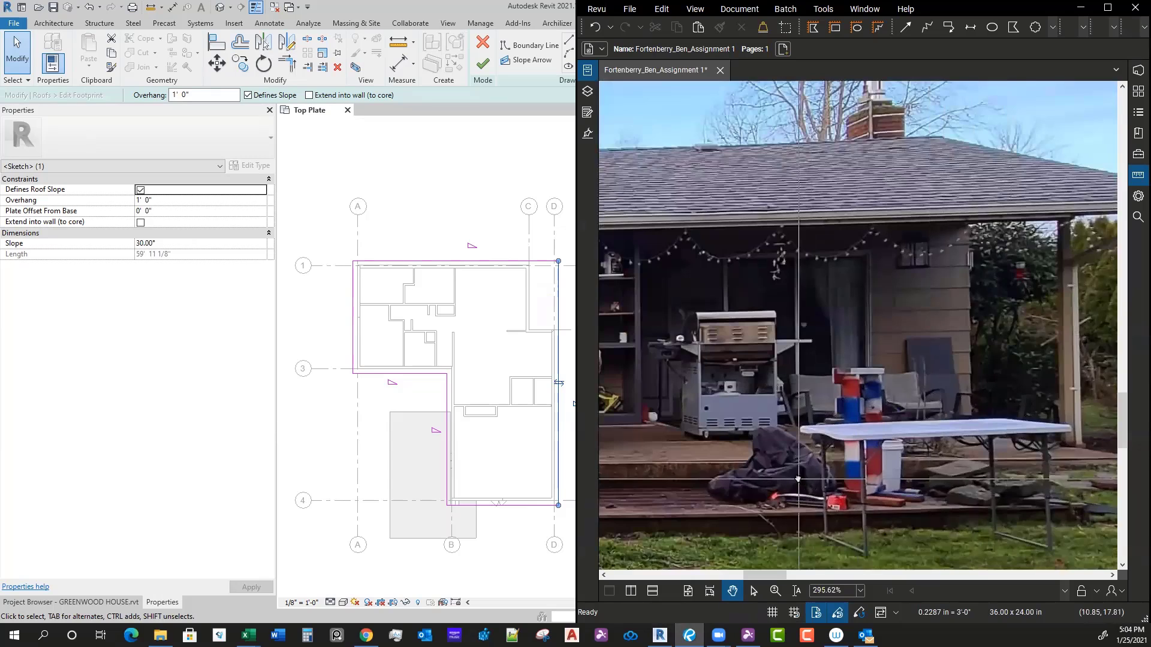
scroll(863, 444, "down", 2)
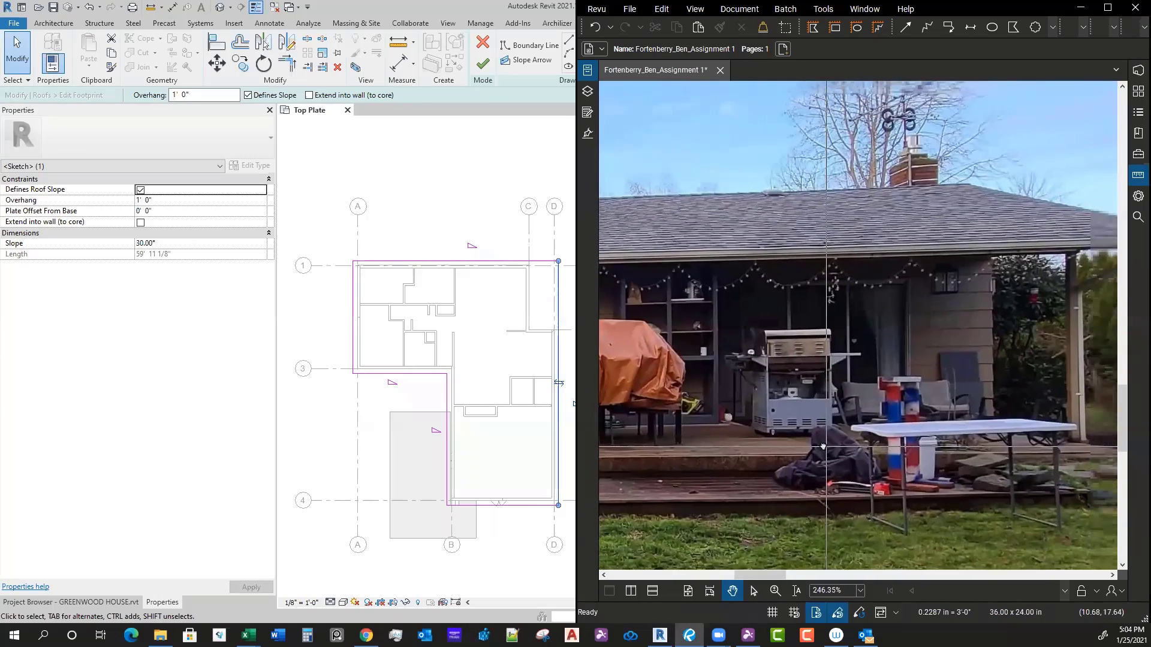
Step: Switch to Revit and set the east roof boundary line's overhang to 6' 0"
left_click(508, 402)
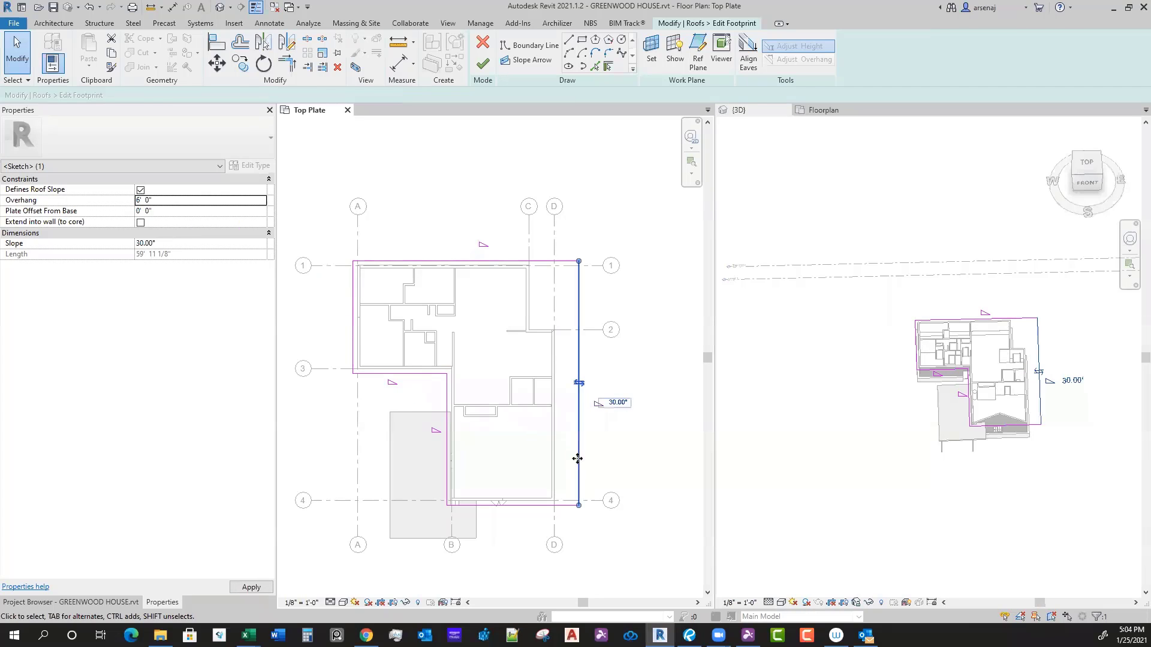
left_click(566, 413)
left_click(562, 410)
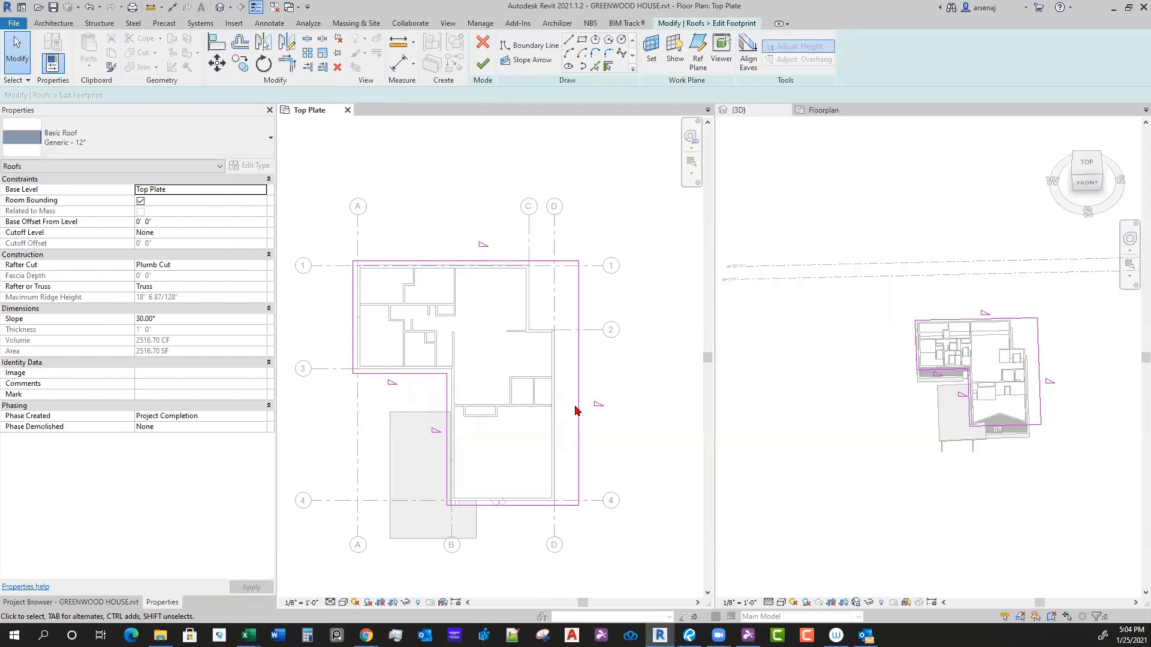
left_click(578, 411)
left_click(573, 321)
Step: Place an aligned dimension from the exterior wall at grid D to the east roof boundary line, just below grid 2
left_click(270, 23)
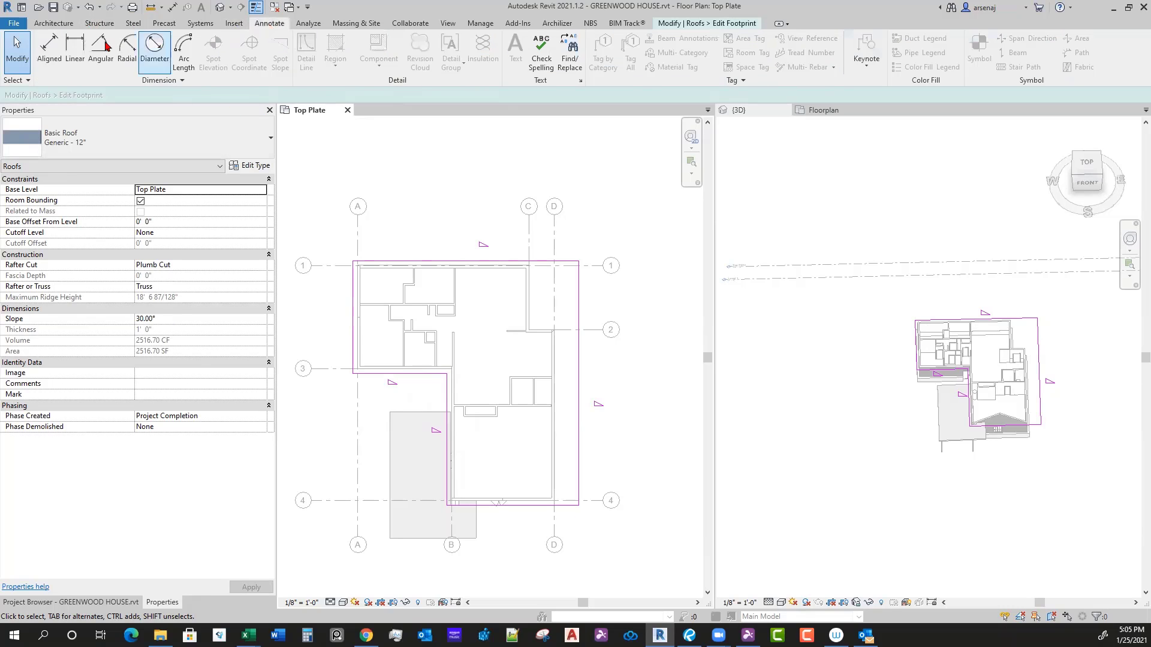
left_click(50, 51)
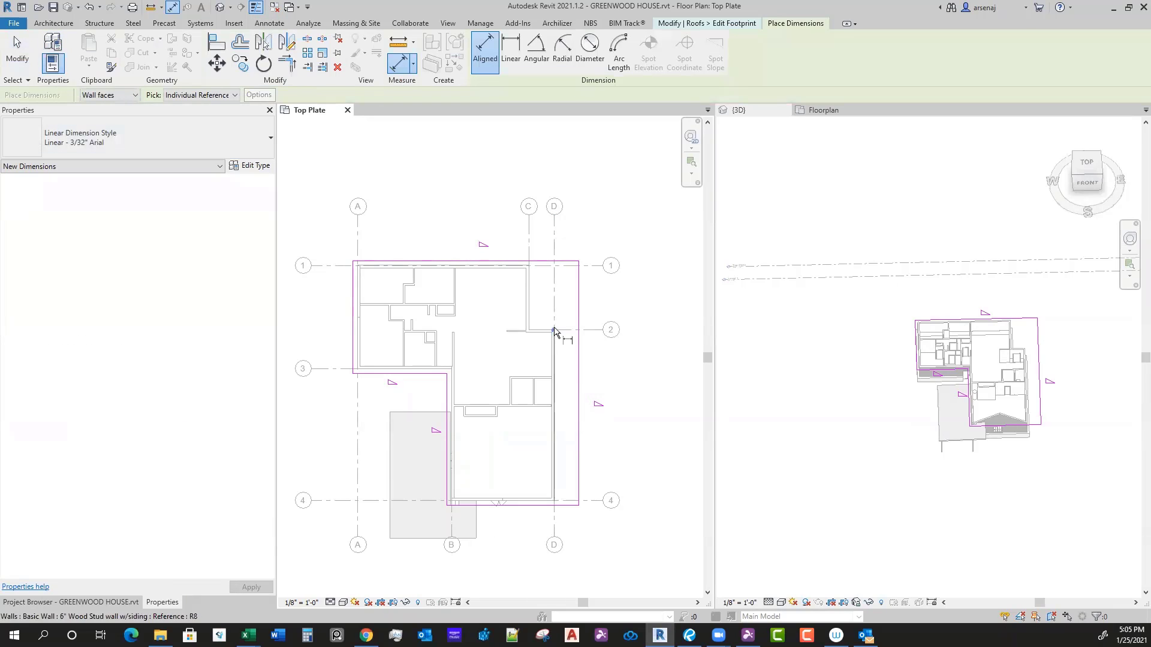
scroll(564, 327, "up", 5)
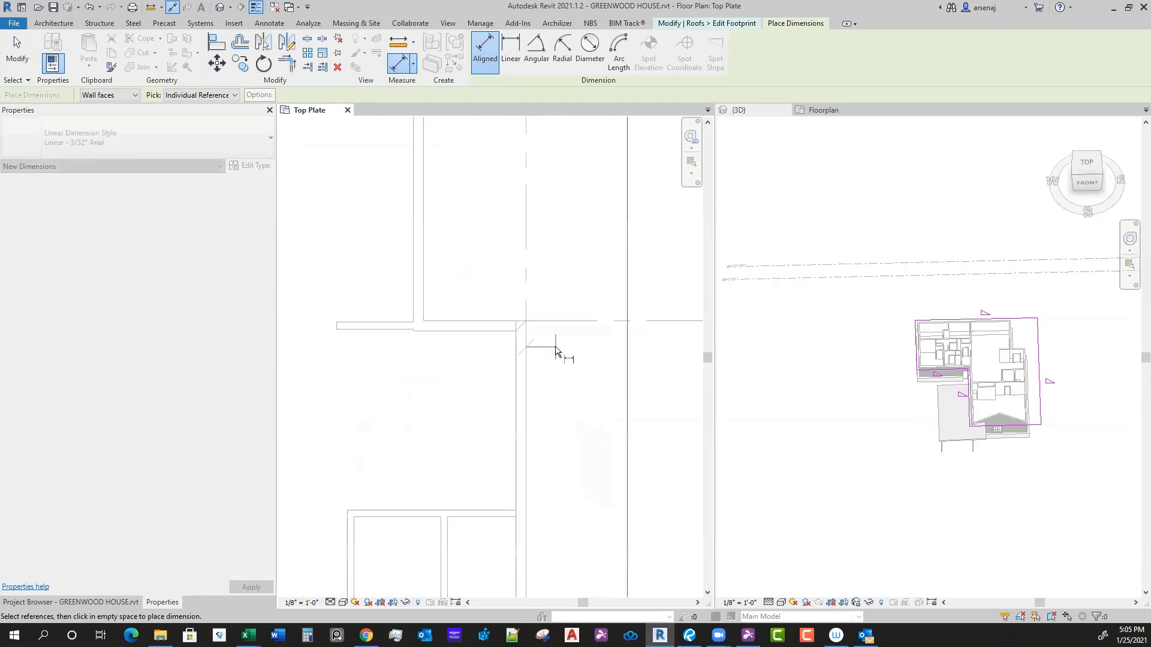
left_click(593, 380)
left_click(613, 383)
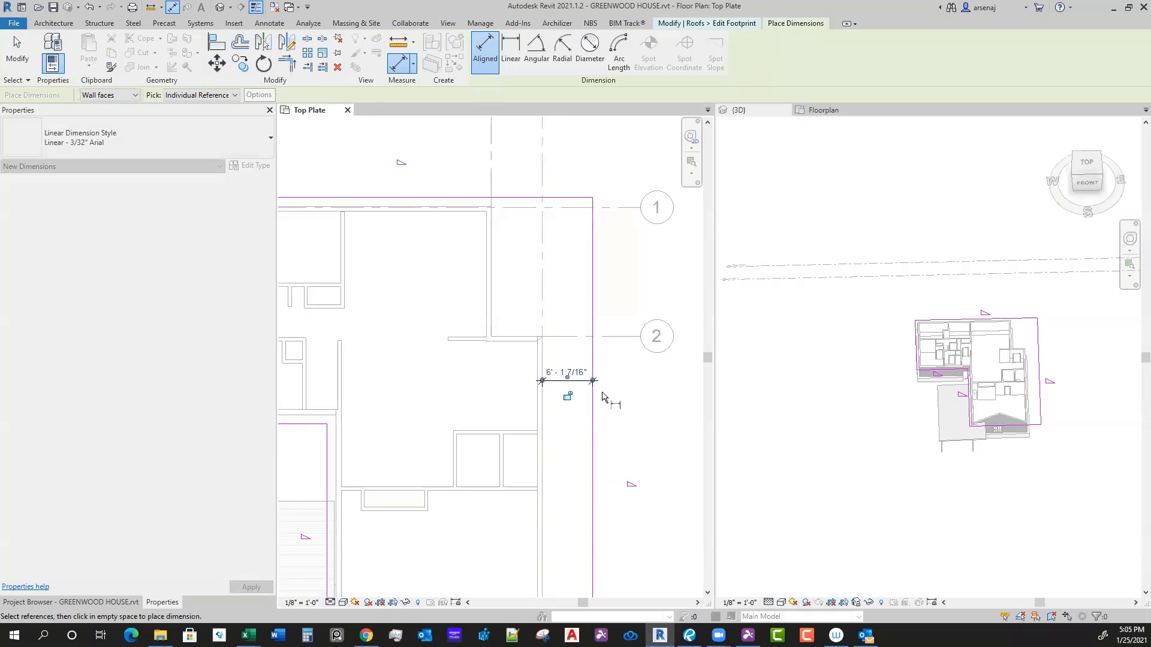
scroll(602, 398, "up", 4)
scroll(602, 420, "down", 5)
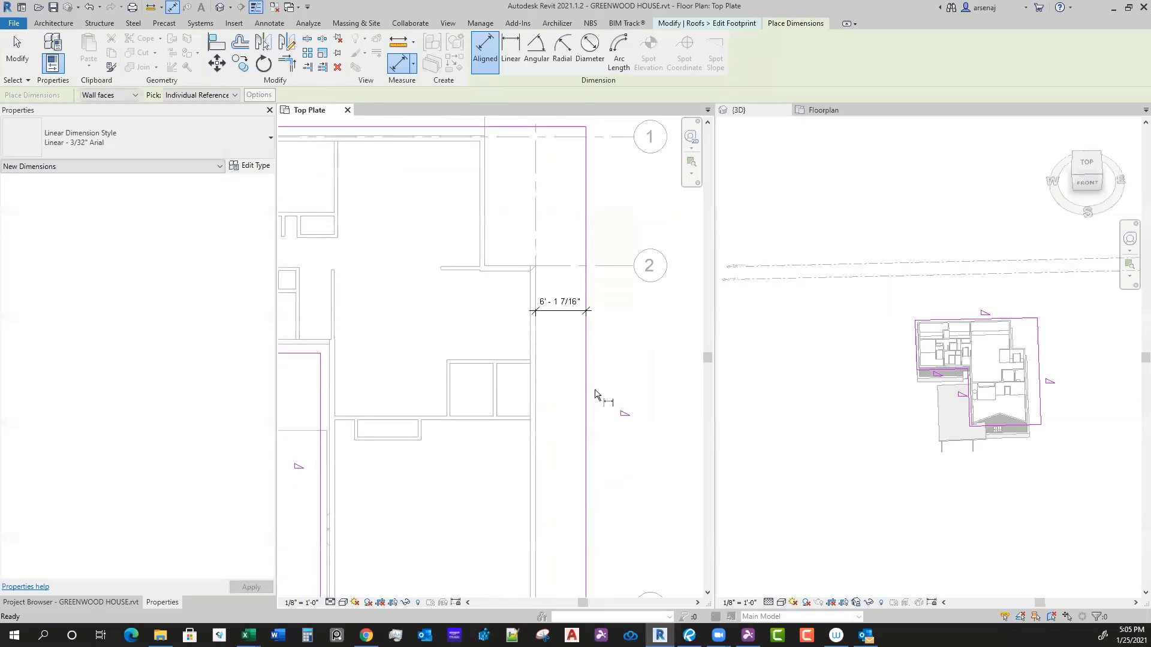
middle_click_drag(580, 390, 581, 414)
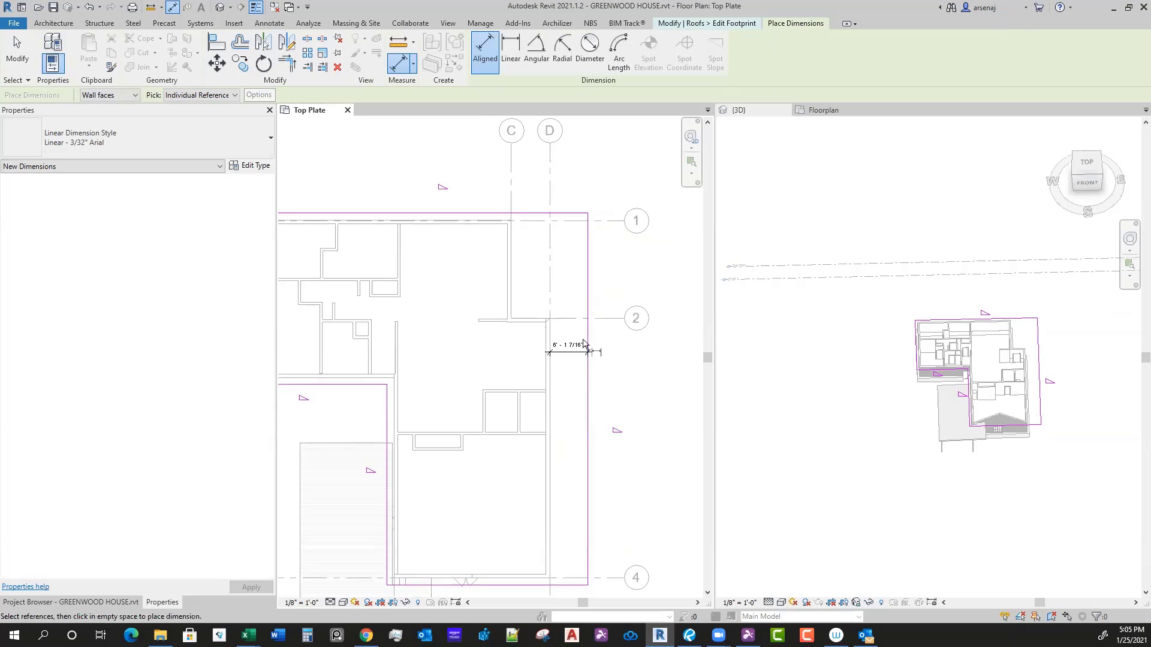
key("Escape")
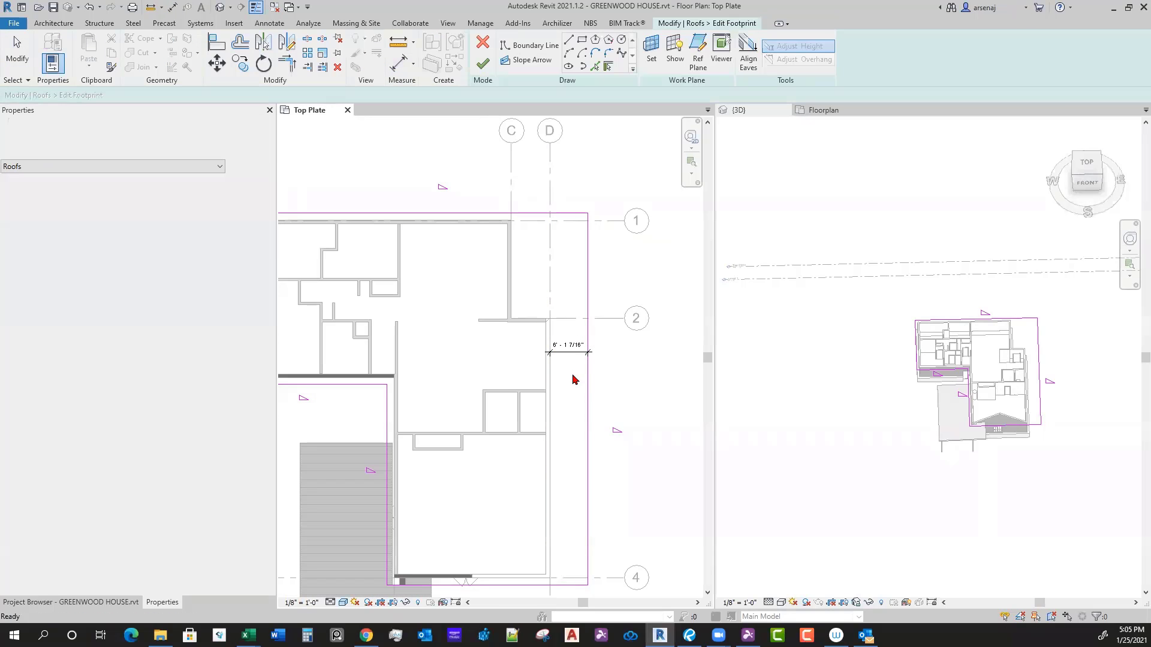
scroll(575, 383, "down", 1)
middle_click_drag(583, 402, 582, 398)
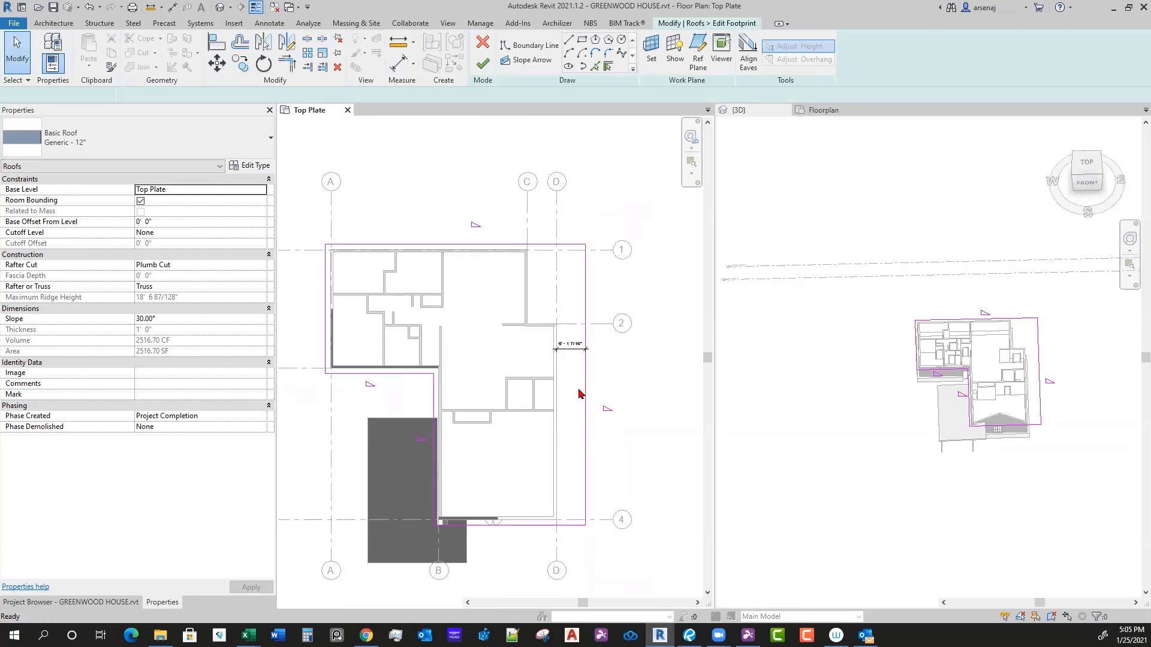
scroll(576, 394, "up", 1)
scroll(576, 391, "down", 2)
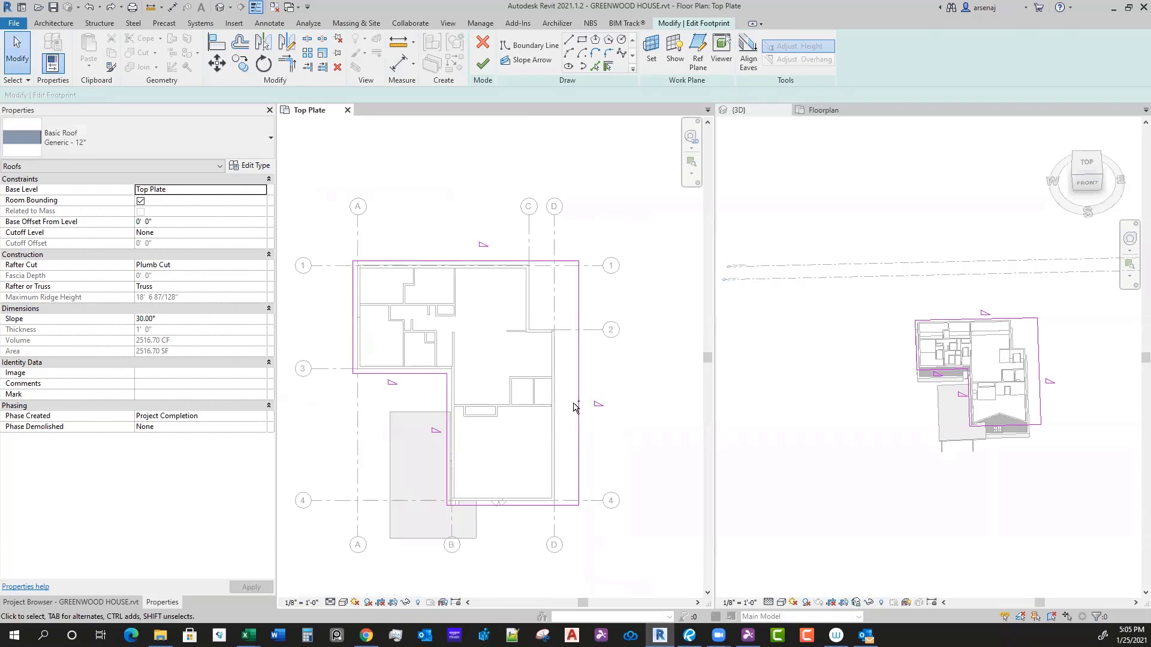
Step: Set the dimension between the grid D wall and the east roof boundary line to 6' 0"
left_click(579, 398)
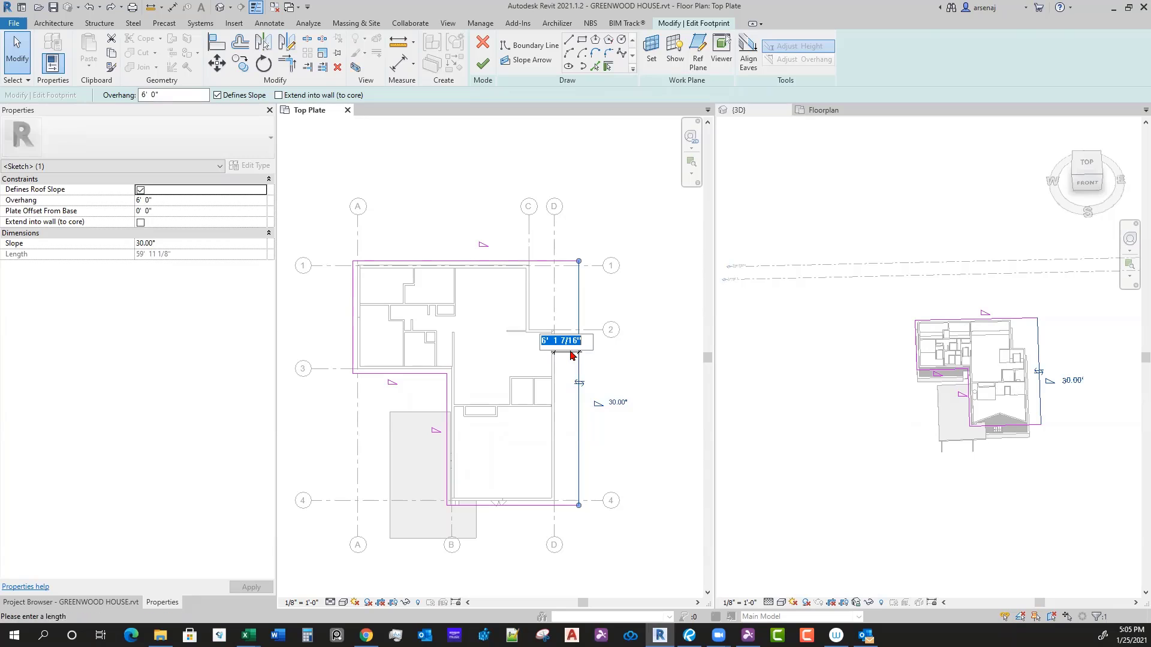
key("Escape")
scroll(568, 355, "up", 5)
key("Escape")
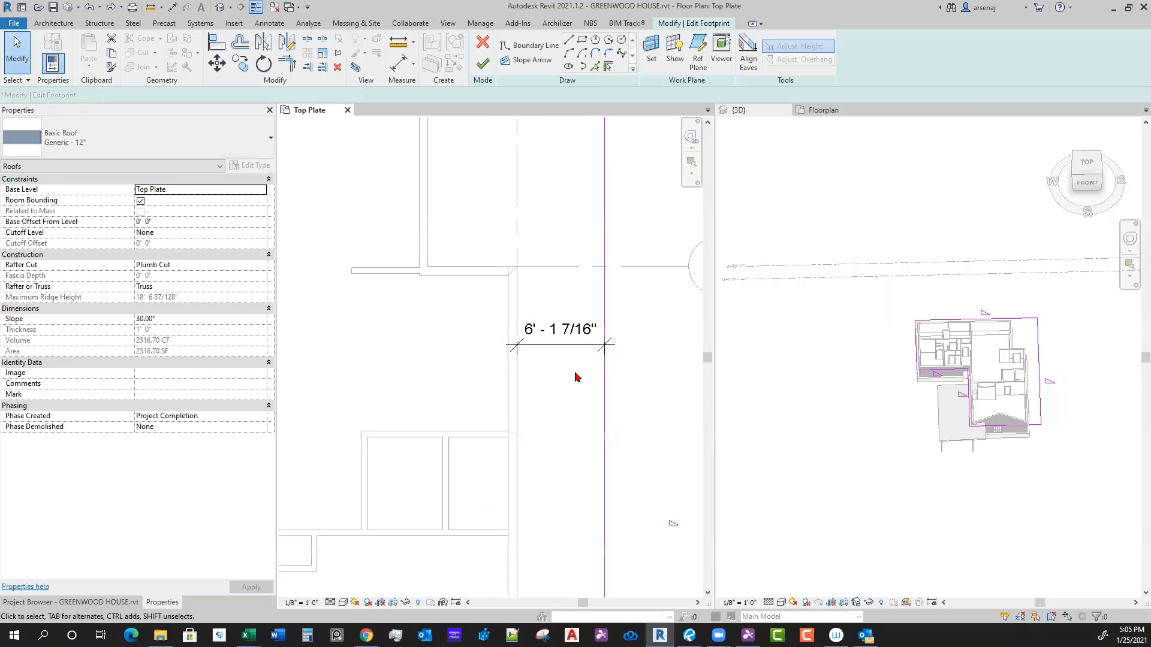
left_click(604, 368)
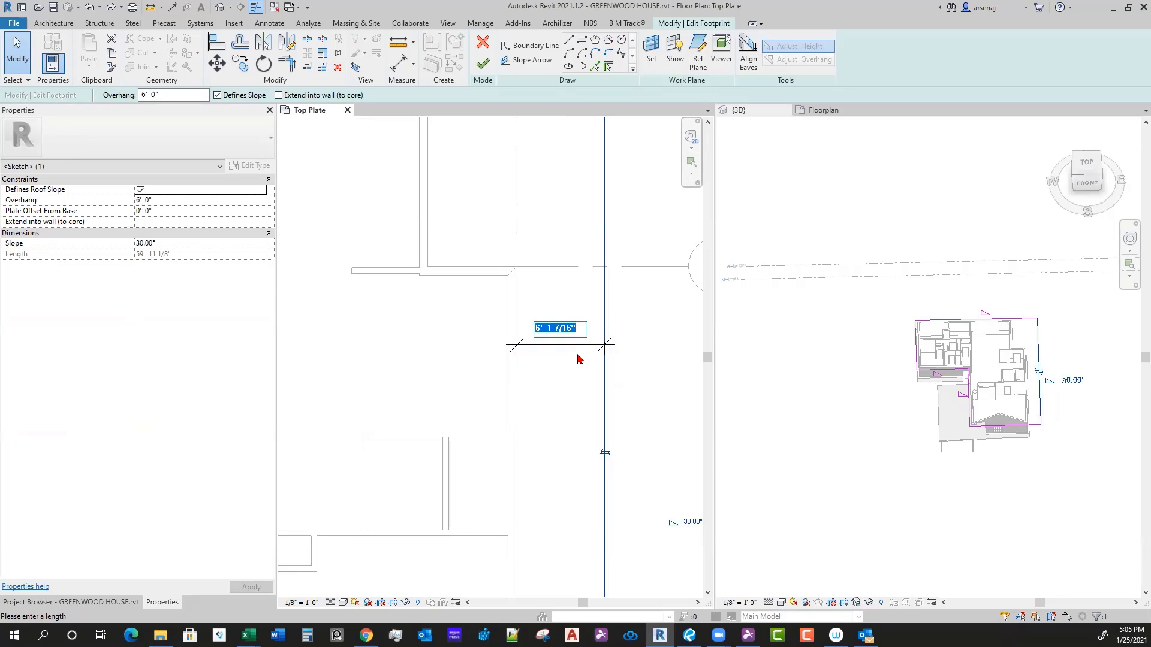
type("6")
key("Return")
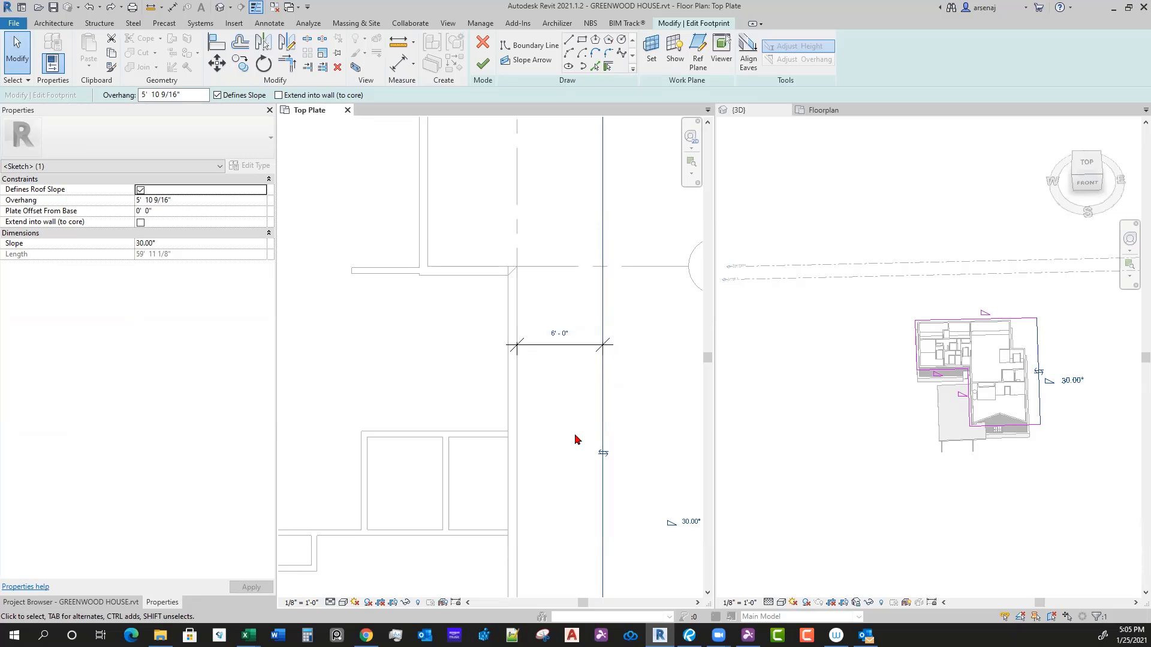
middle_click_drag(570, 439, 566, 424)
scroll(566, 425, "down", 1)
key("Escape")
Step: Examine the east boundary line's overhang property and the roof sketch around grids 1, 2, C and D
scroll(569, 398, "down", 3)
middle_click_drag(574, 488, 559, 399)
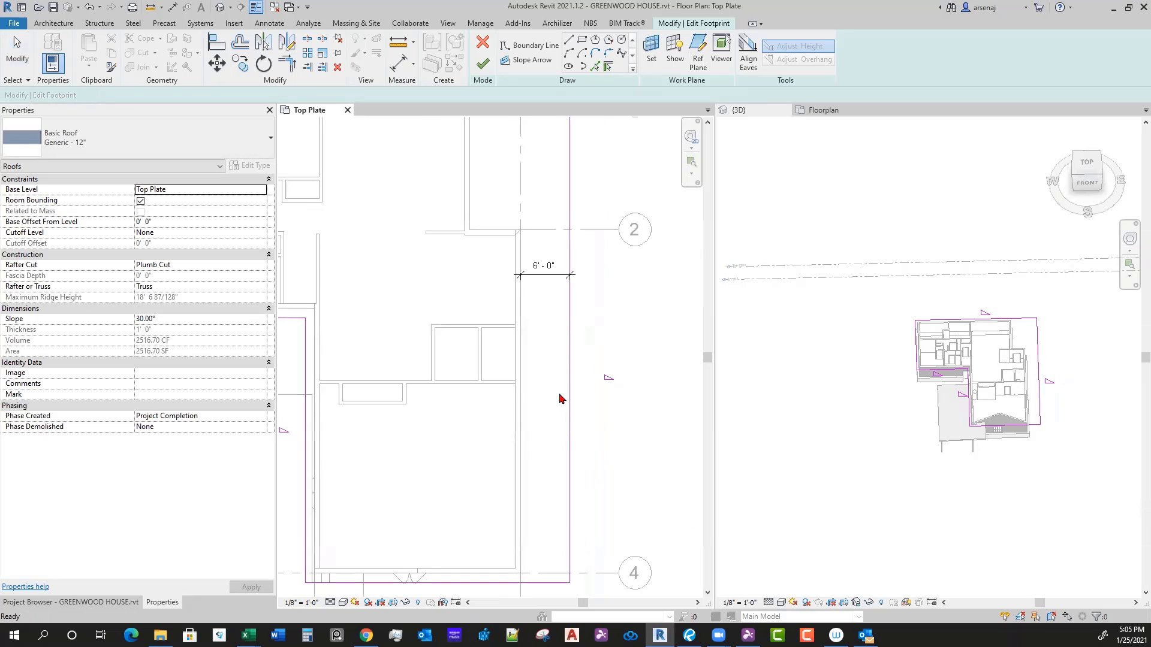
scroll(560, 396, "down", 3)
middle_click_drag(572, 467, 576, 465)
scroll(564, 423, "up", 2)
middle_click_drag(566, 423, 583, 491)
middle_click_drag(556, 365, 561, 402)
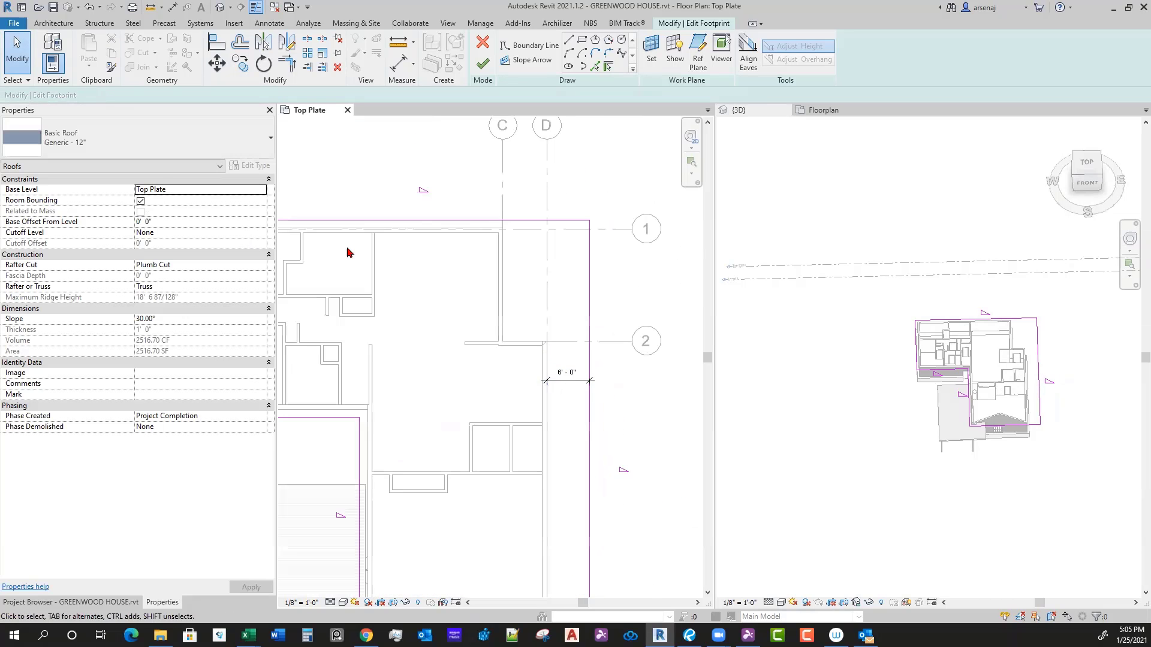
left_click(590, 356)
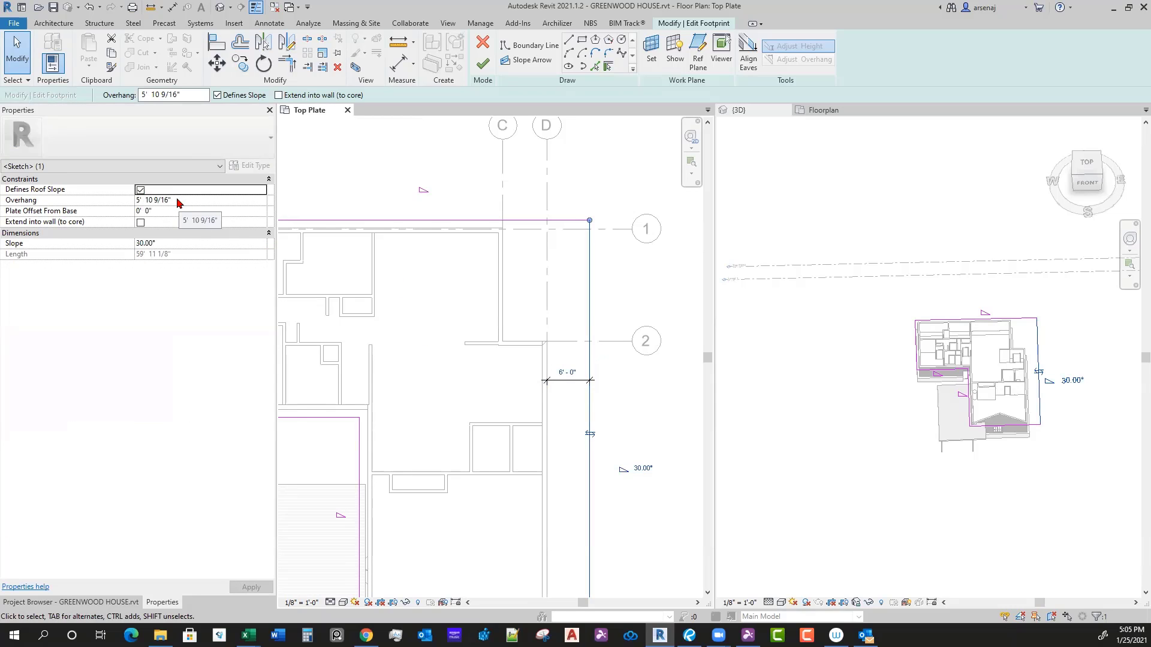
scroll(579, 414, "up", 3)
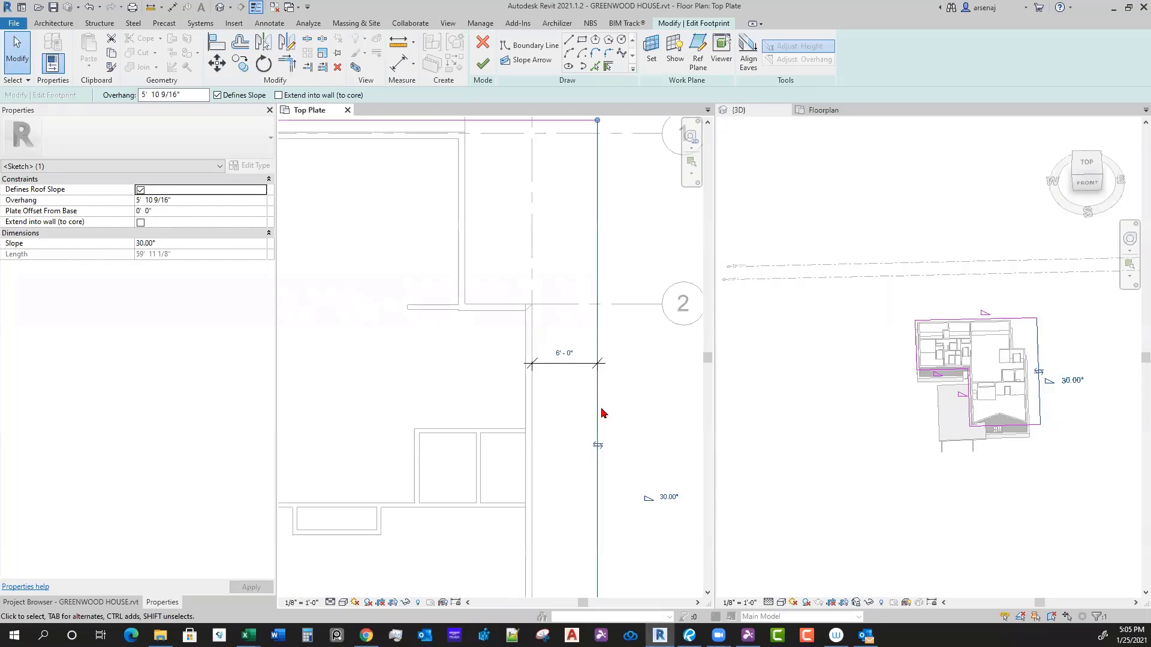
scroll(608, 435, "down", 4)
middle_click_drag(614, 458, 623, 476)
scroll(492, 308, "up", 3)
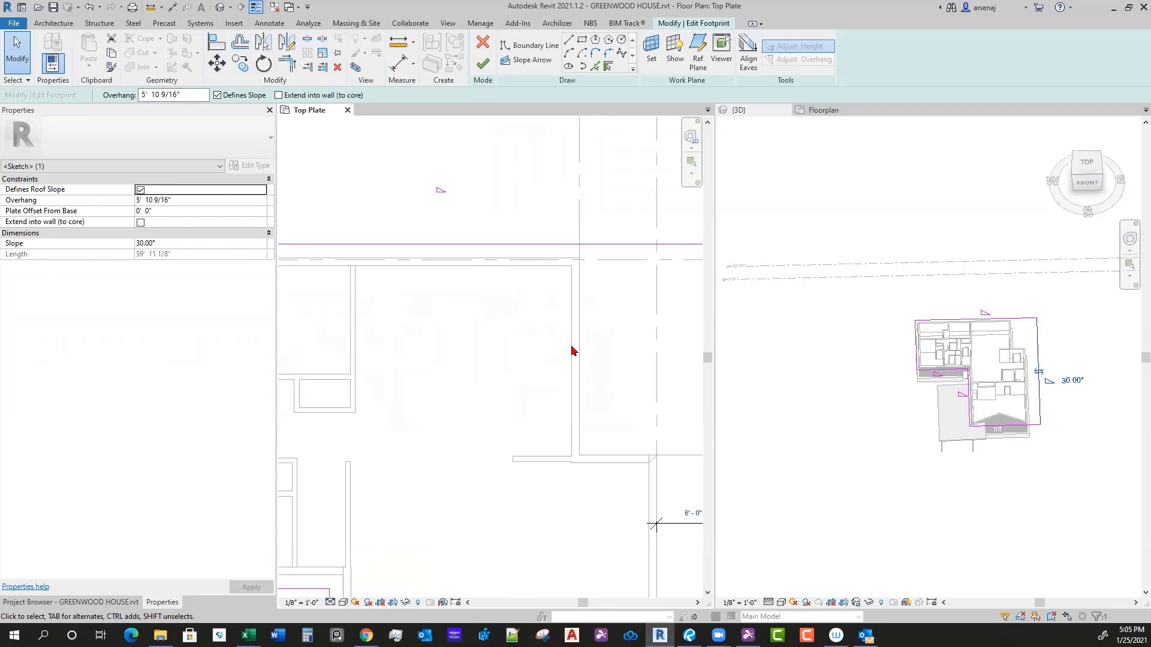
key("Escape")
middle_click_drag(572, 351, 566, 378)
scroll(565, 378, "down", 2)
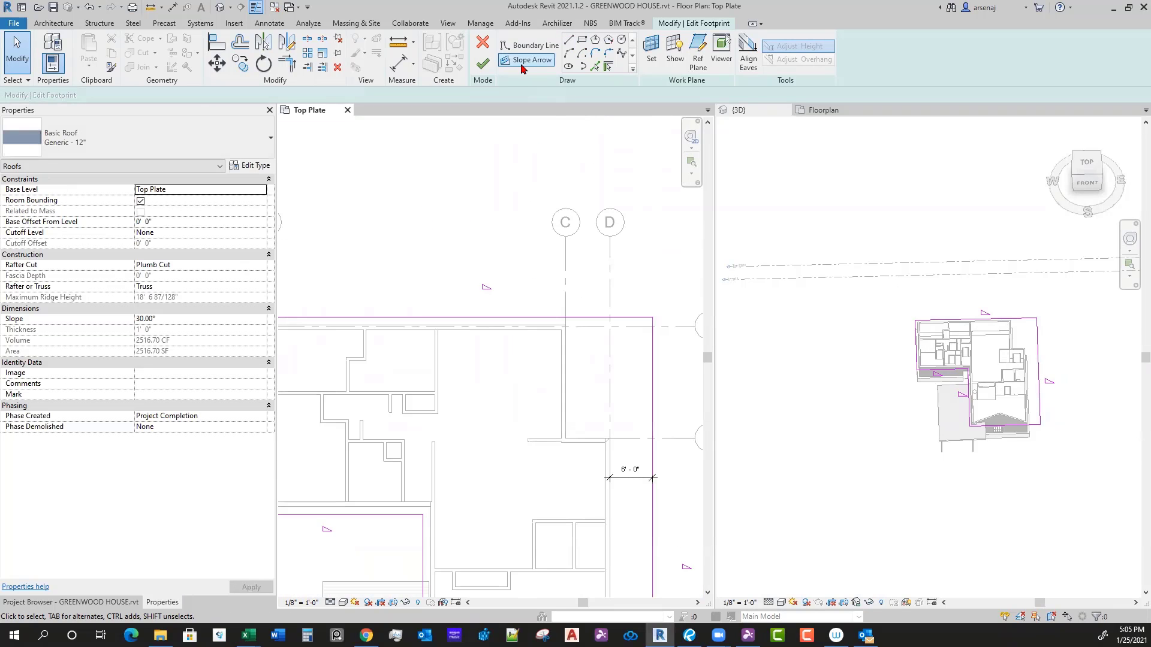
left_click(54, 23)
left_click(259, 24)
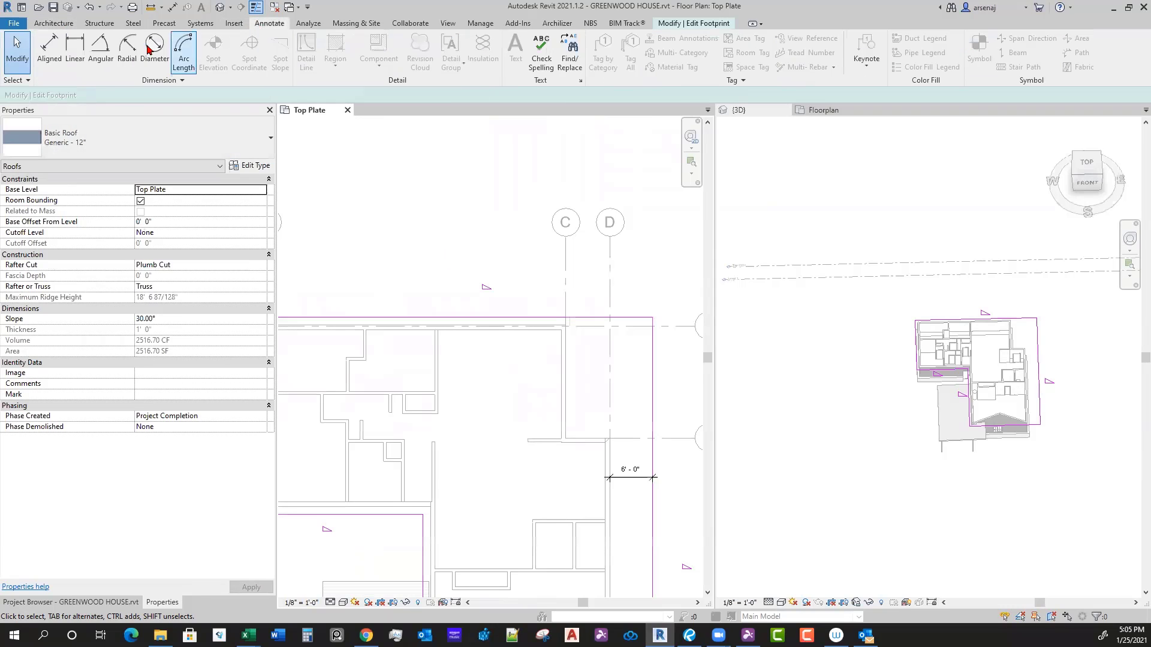
scroll(504, 329, "up", 3)
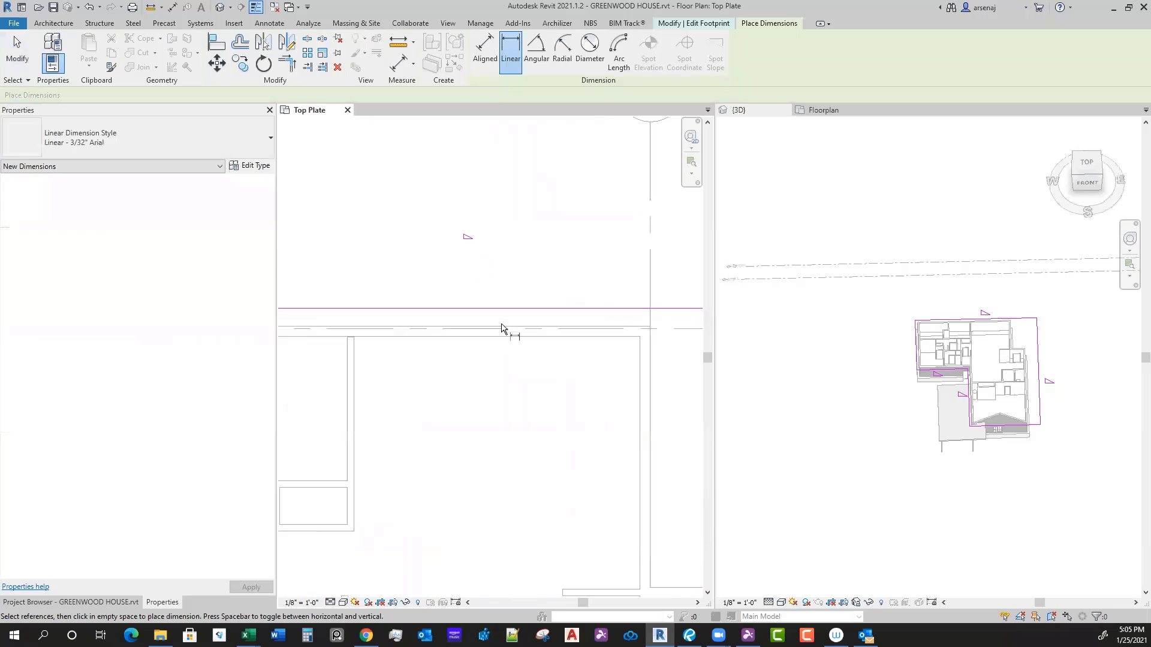
scroll(515, 409, "down", 3)
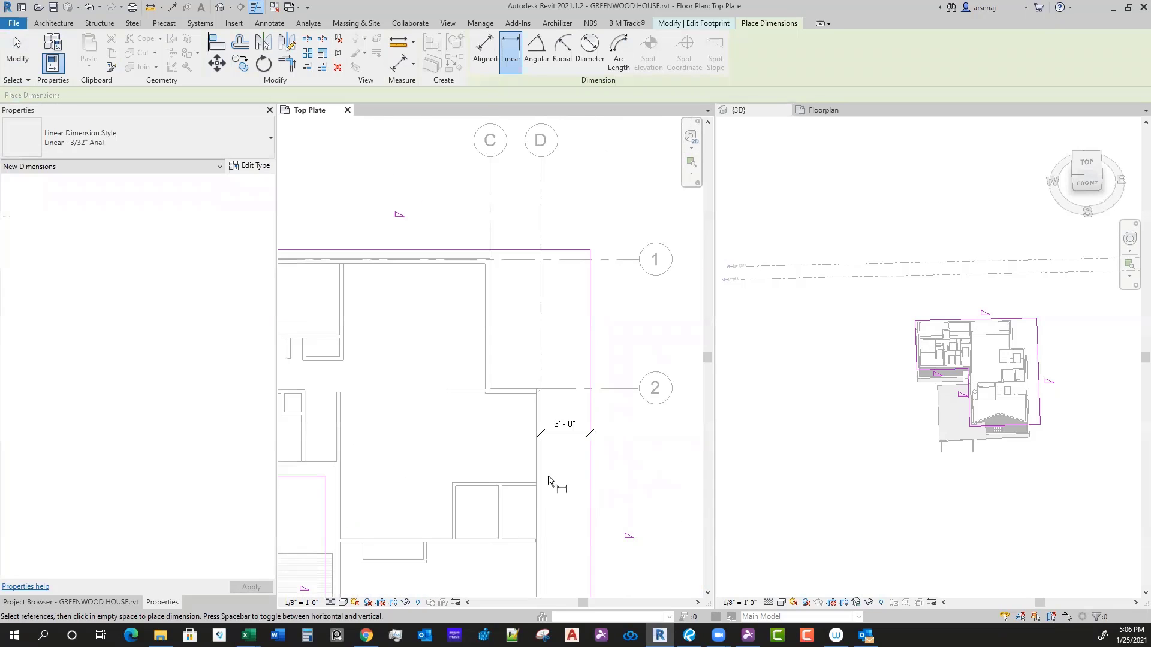
middle_click_drag(520, 404, 536, 423)
scroll(523, 412, "down", 1)
middle_click_drag(457, 340, 468, 364)
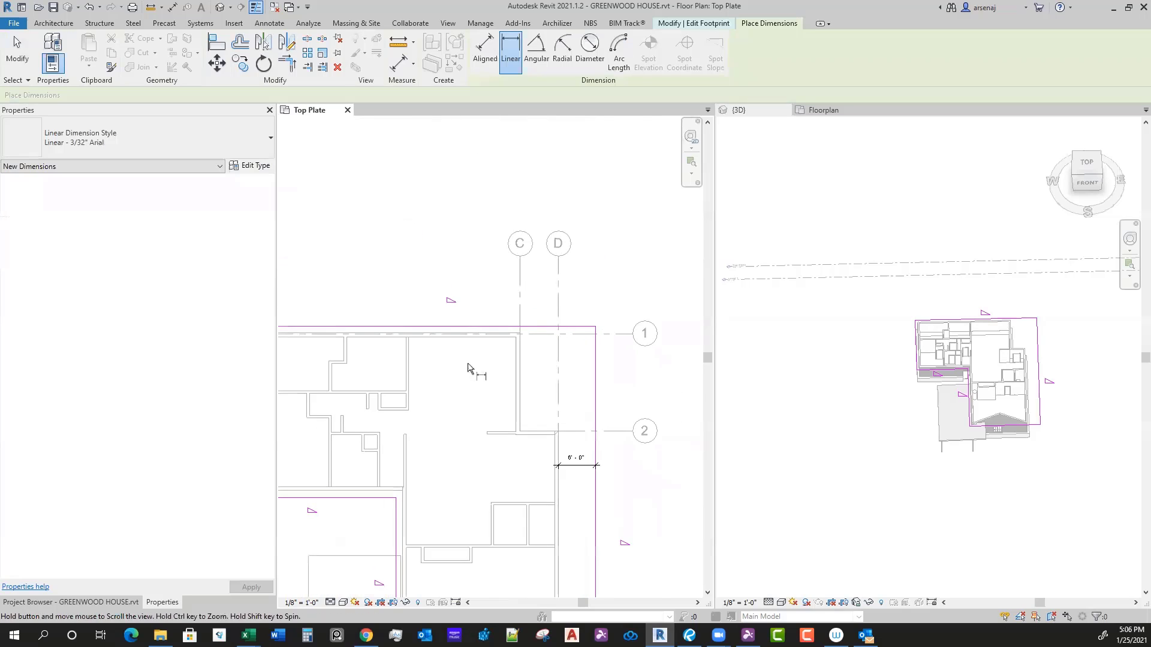
scroll(466, 354, "up", 3)
scroll(484, 326, "up", 1)
key("Escape")
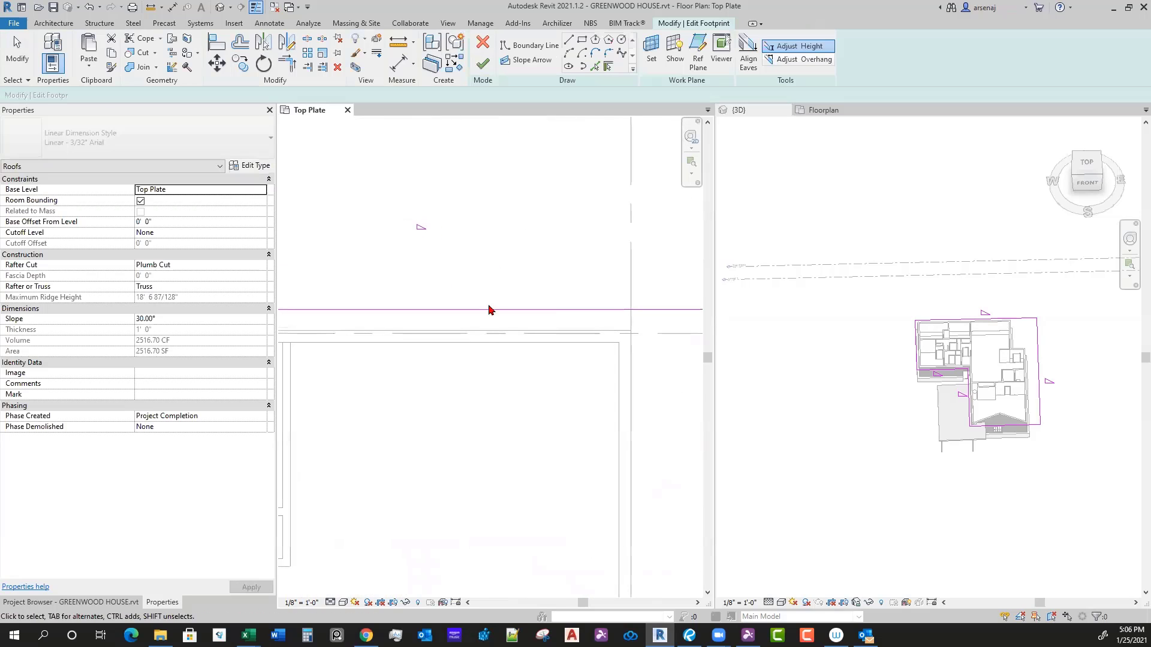
Step: Measure the distance from the exterior face of the wall at grid 1 to the north roof boundary line
left_click(400, 46)
scroll(462, 336, "up", 1)
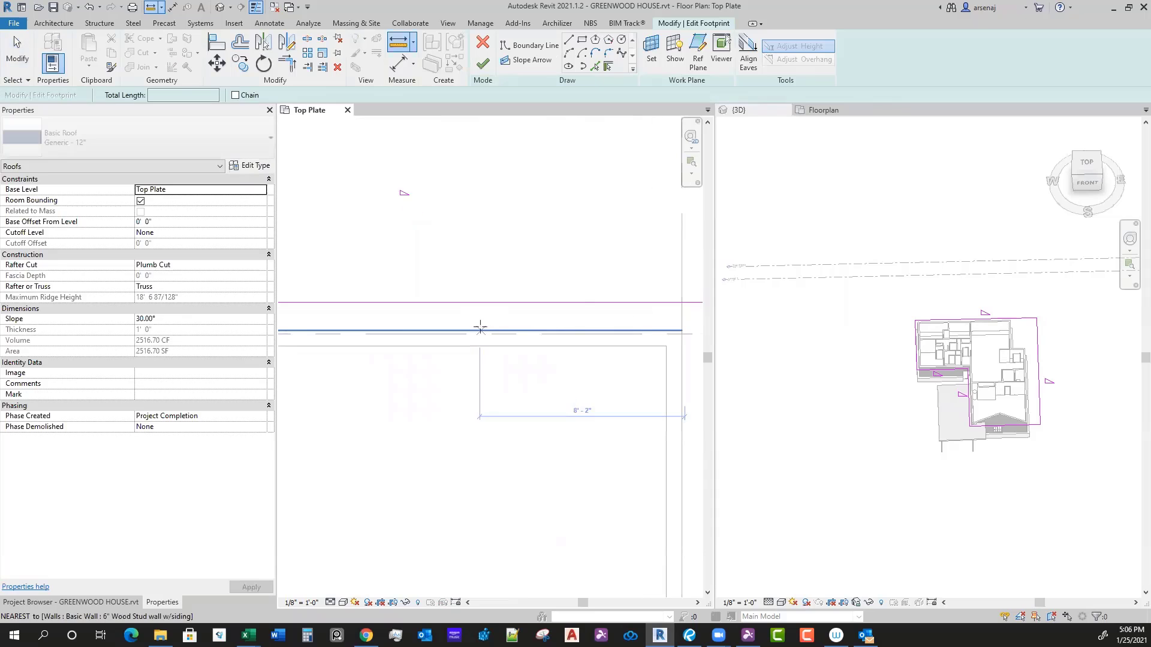
left_click(476, 332)
left_click(480, 302)
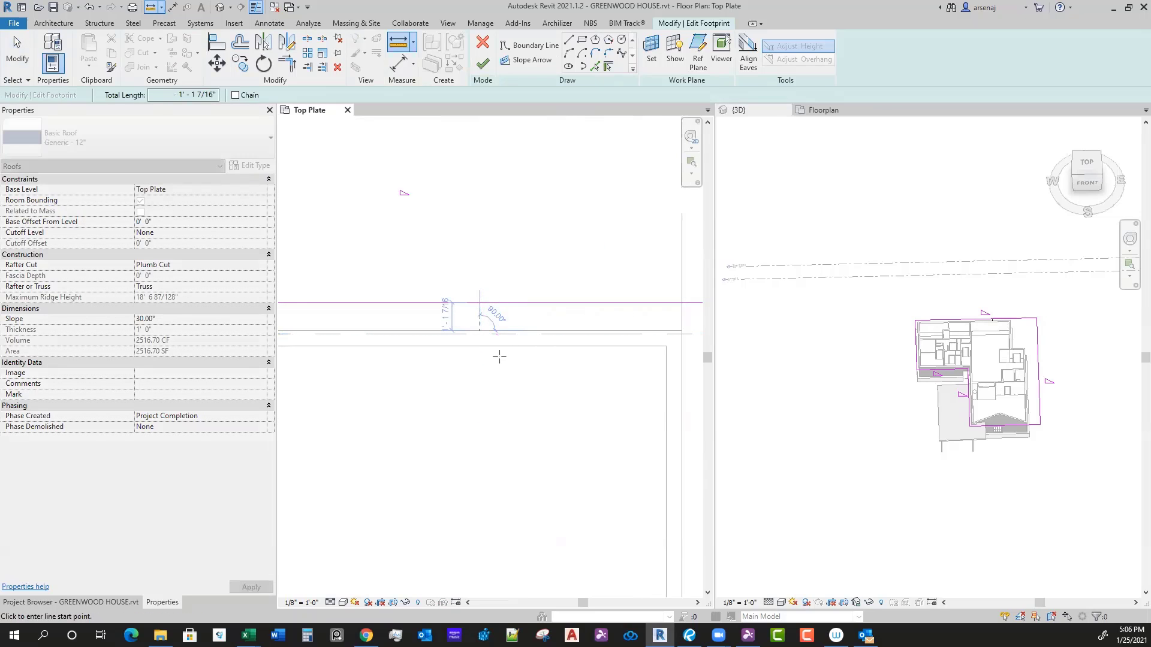
scroll(496, 355, "up", 2)
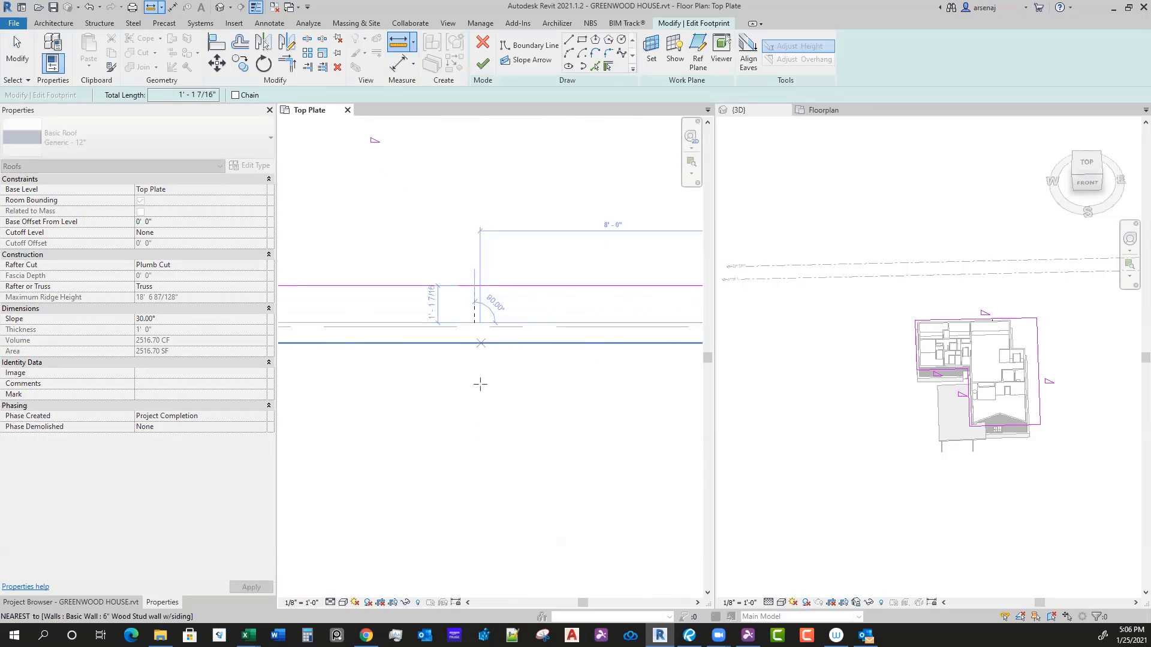
scroll(511, 375, "down", 5)
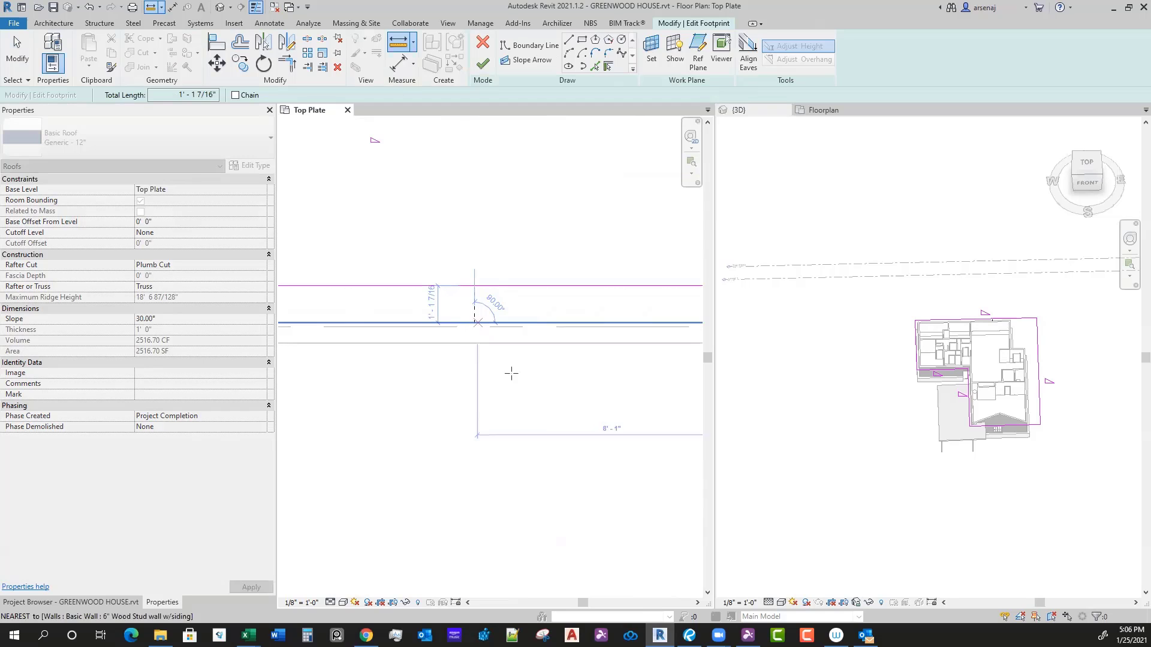
key("Escape")
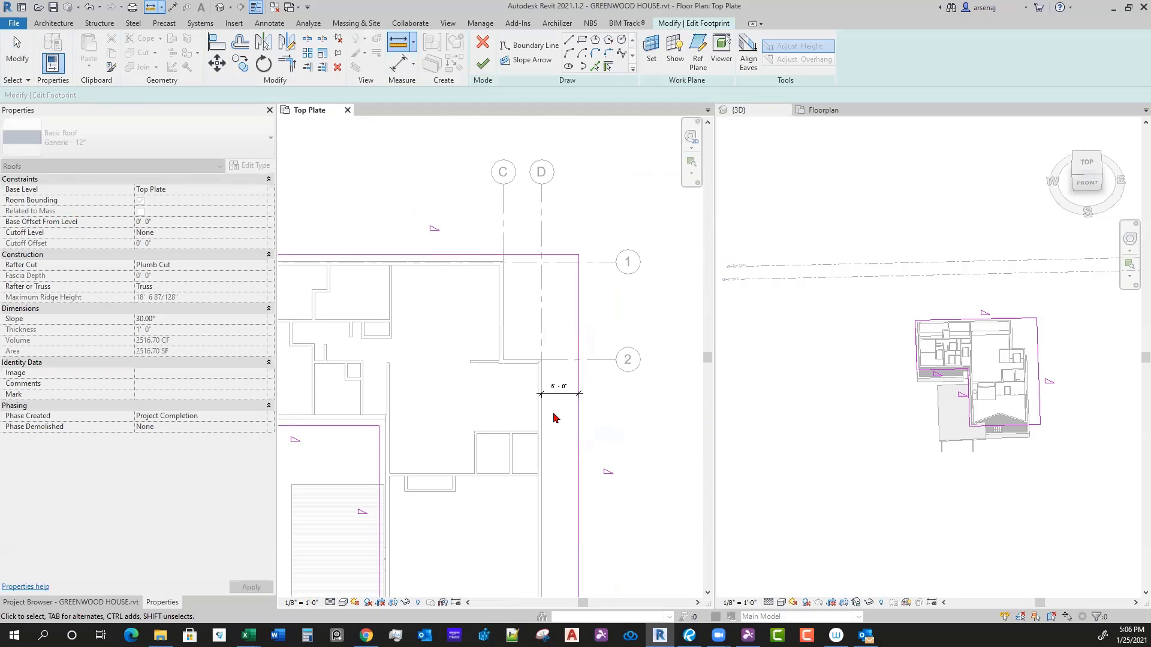
Step: Undo the dimension between the grid D wall and the east roof boundary line, and finish the roof footprint sketch
scroll(565, 429, "down", 2)
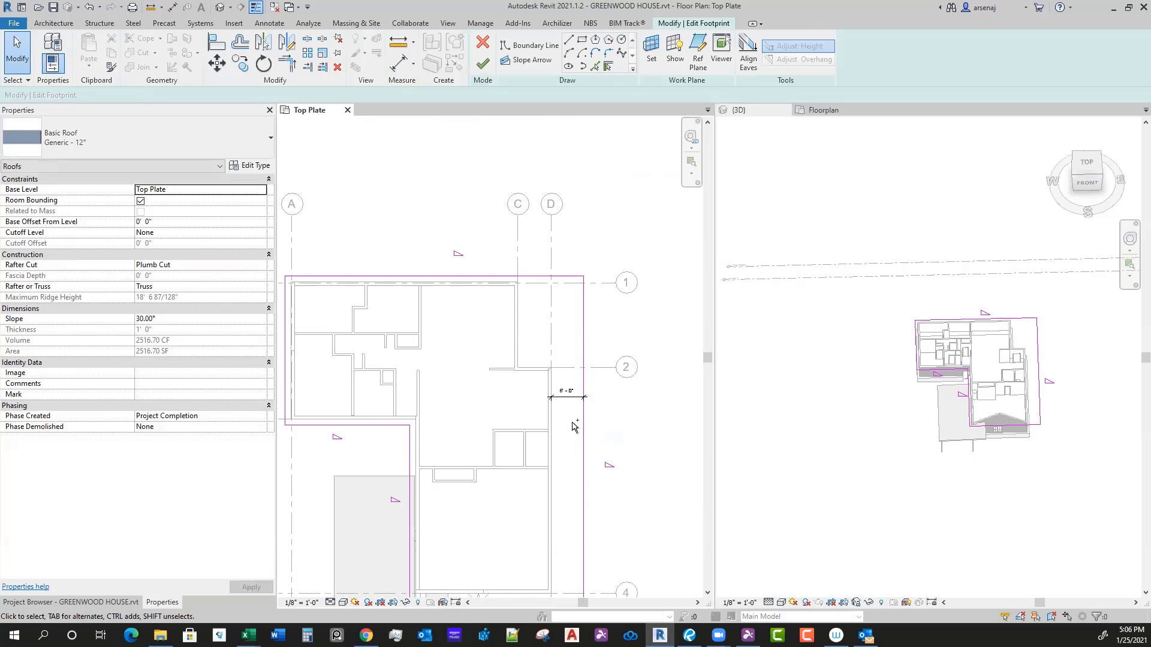
key("ctrl+z")
key("ctrl+z")
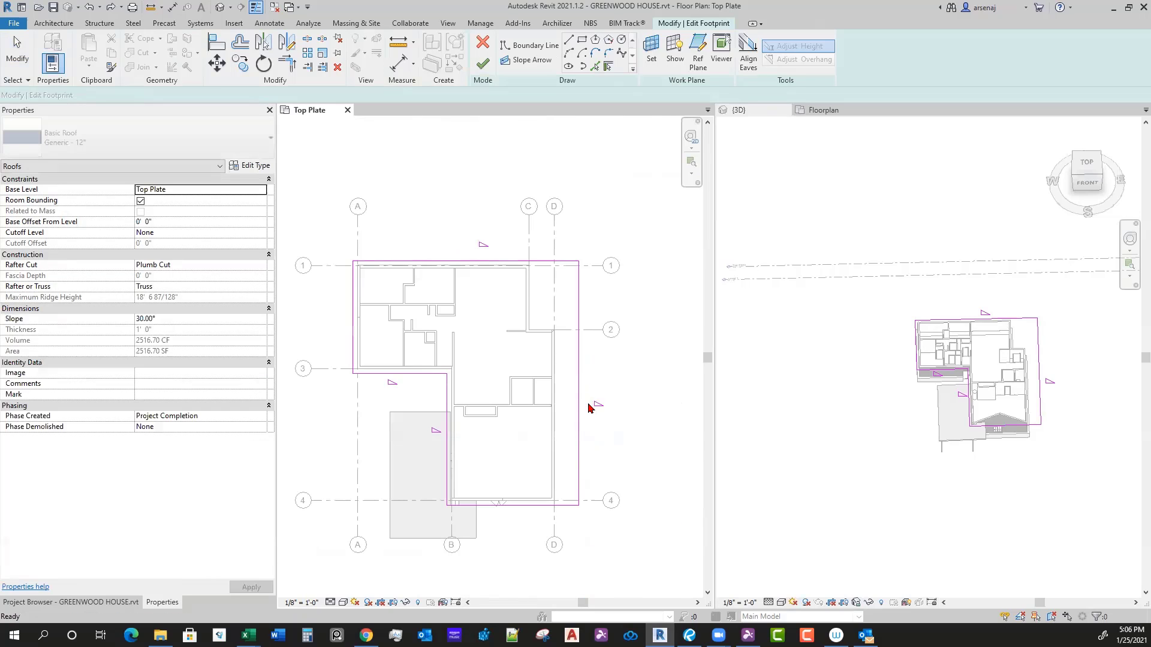
scroll(594, 360, "down", 1)
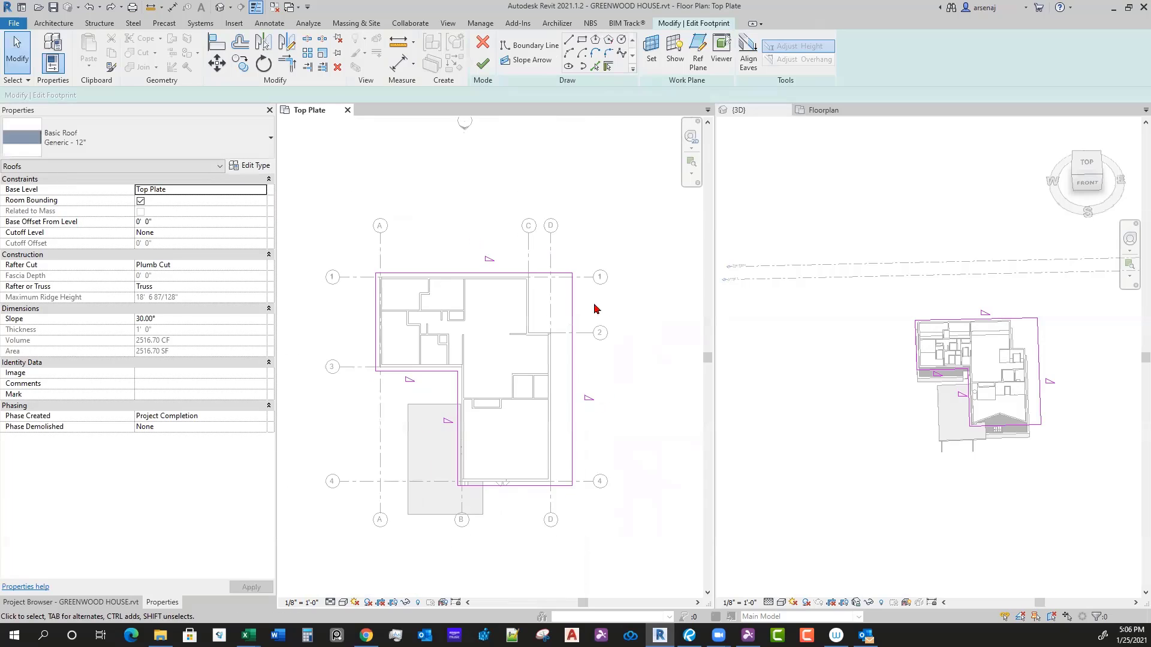
left_click(483, 66)
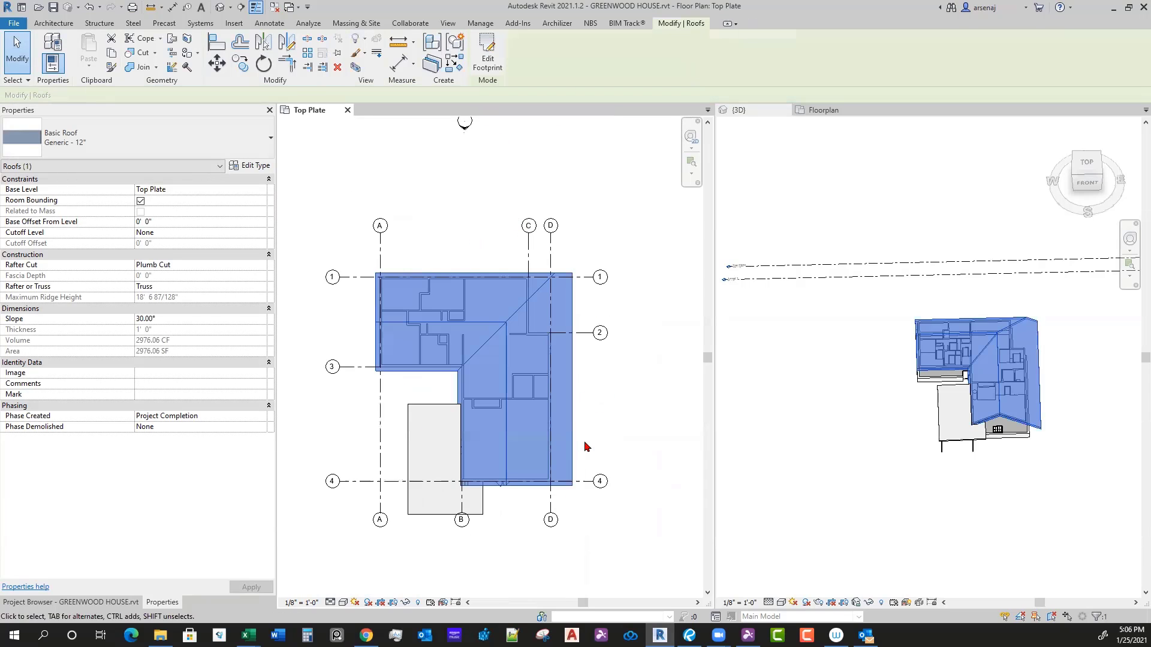
scroll(569, 300, "up", 1)
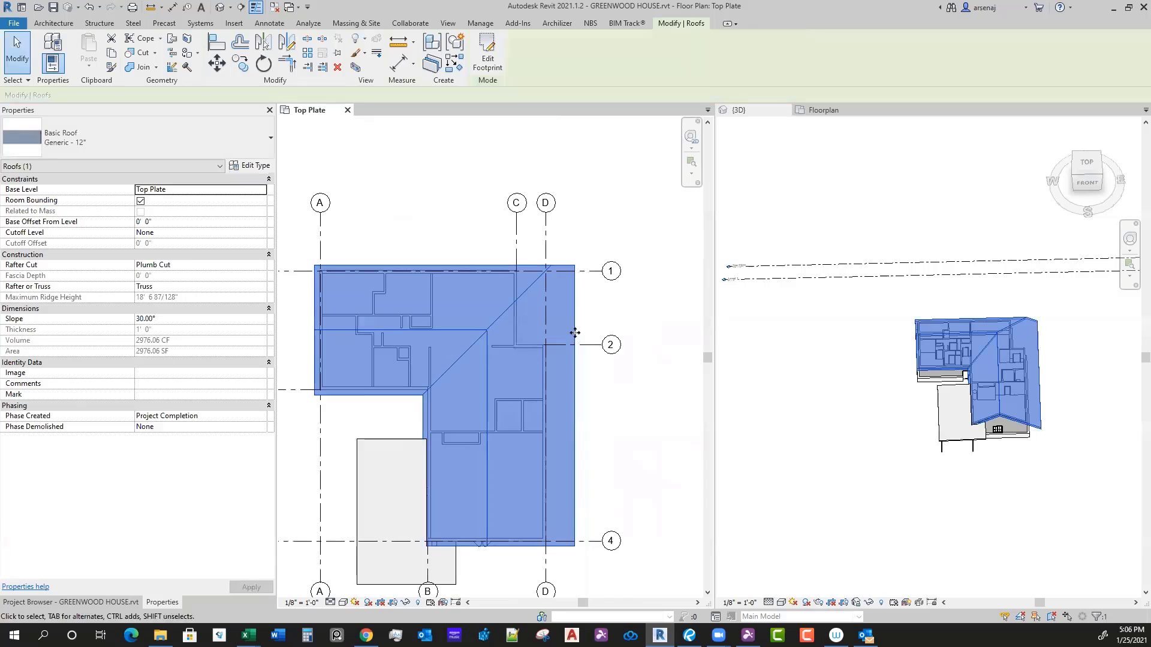
key("Escape")
Step: Examine the finished house roof in plan and in 3D, around its northeast corner and east overhang
scroll(521, 335, "down", 1)
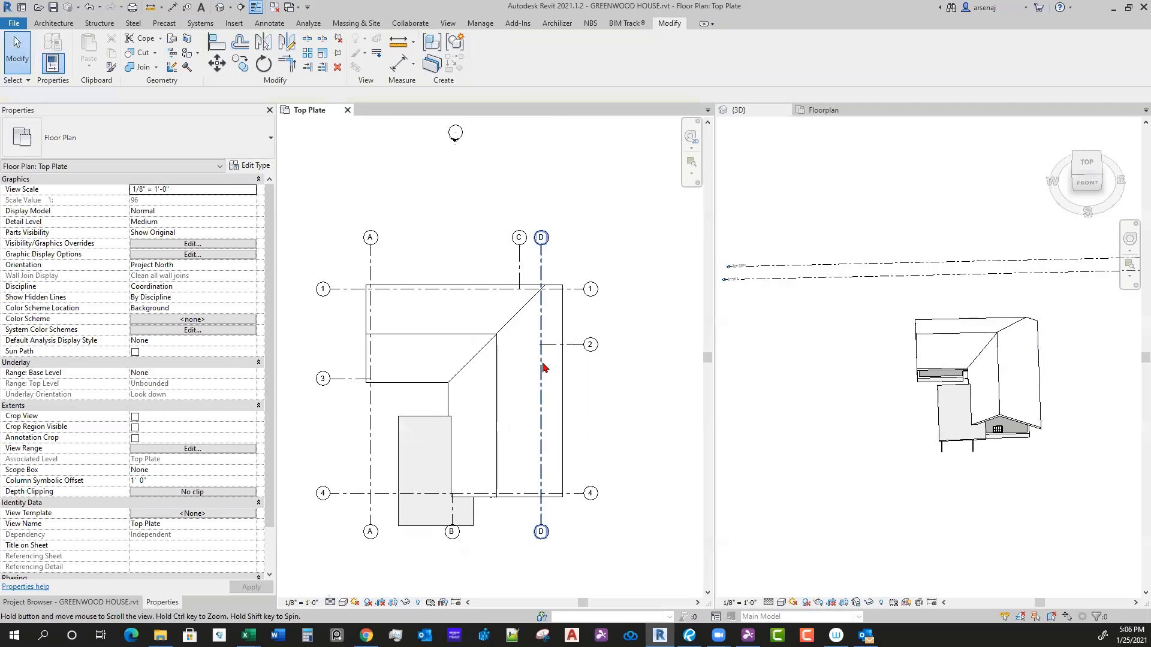
middle_click_drag(610, 384, 602, 397)
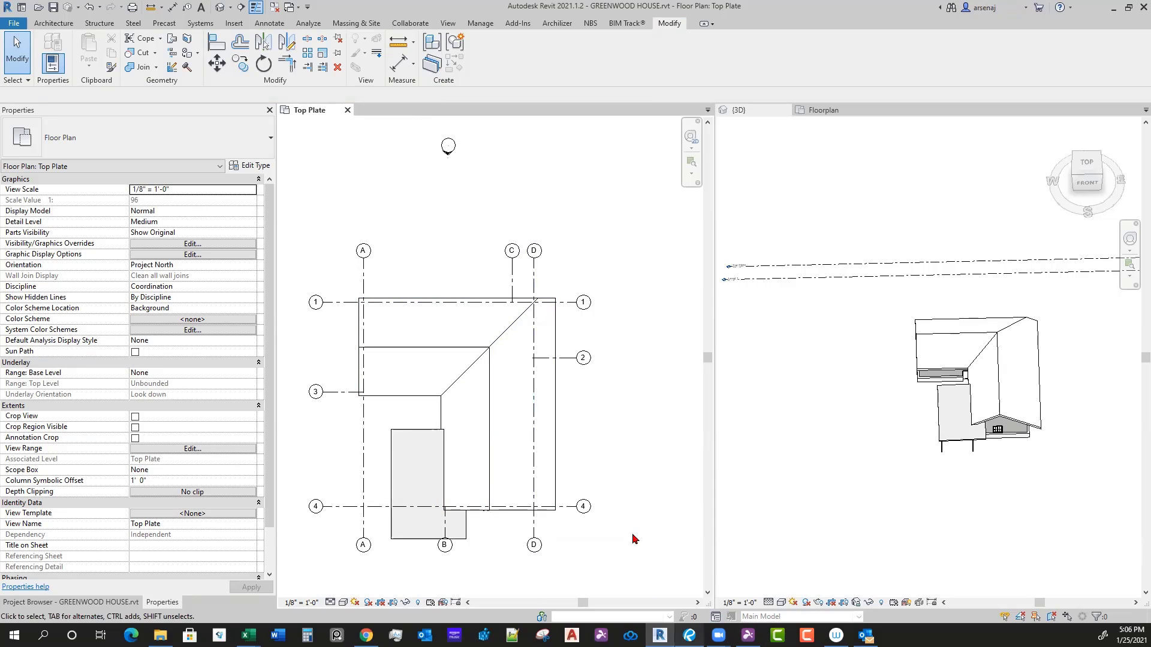
middle_click_drag(532, 335, 535, 380)
middle_click_drag(930, 460, 925, 378, "shift")
scroll(959, 396, "up", 5)
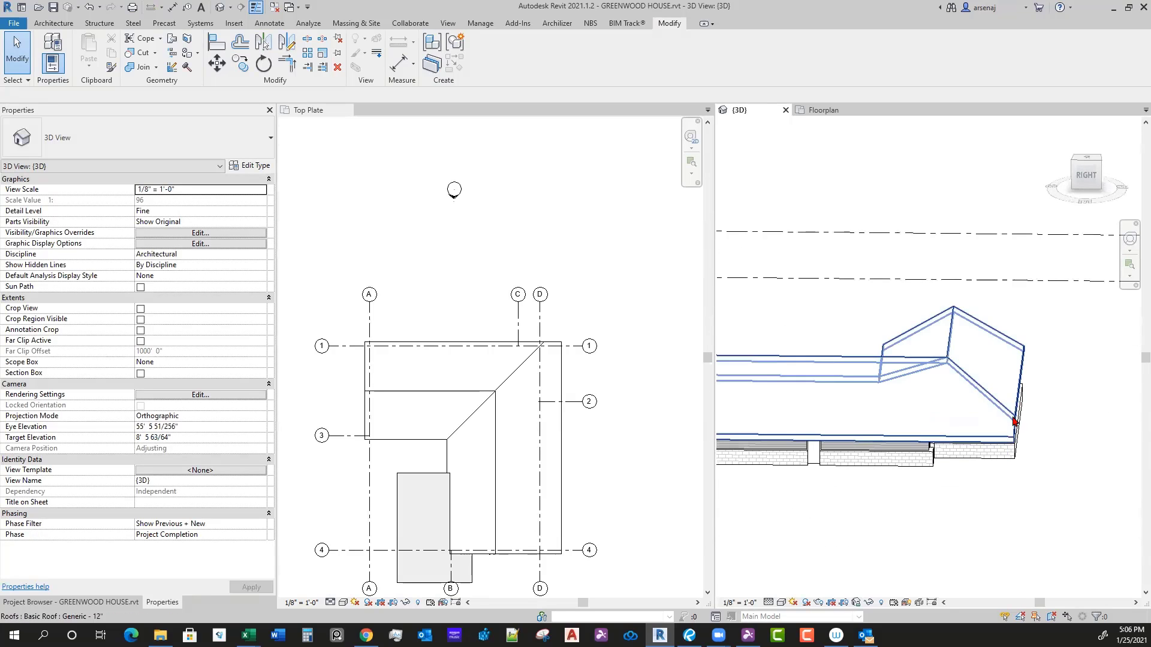
middle_click_drag(1022, 433, 959, 473, "shift")
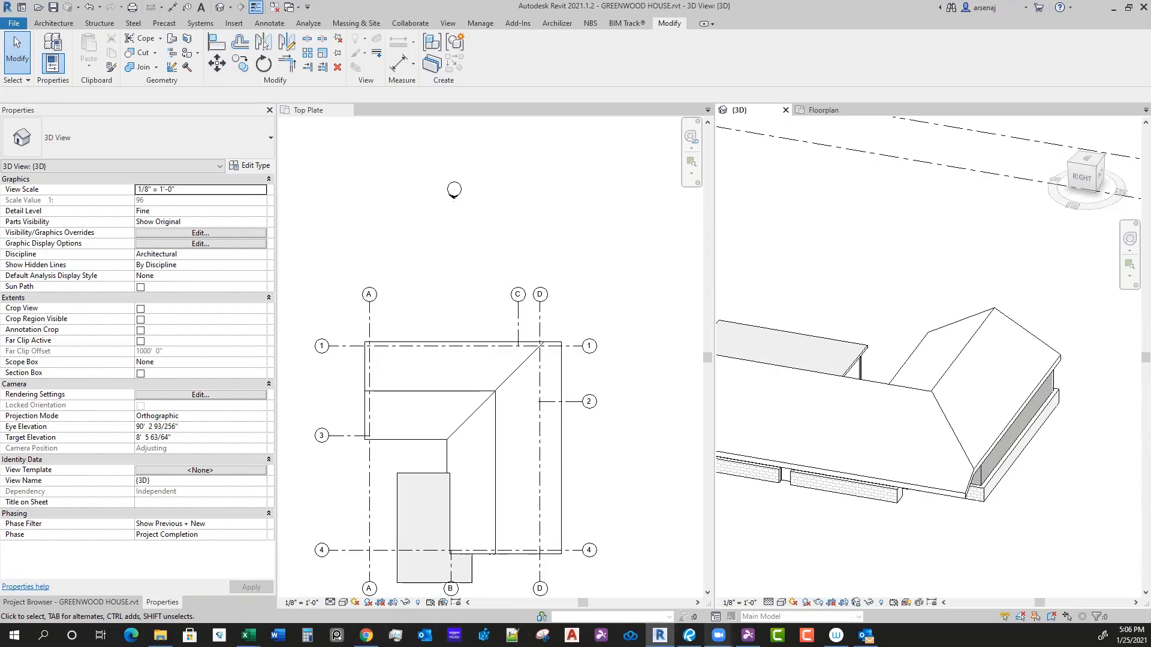
Step: Switch to Bluebeam Revu and examine the roof overhang above the deck in the site photo
left_click(689, 634)
middle_click_drag(899, 474, 794, 473)
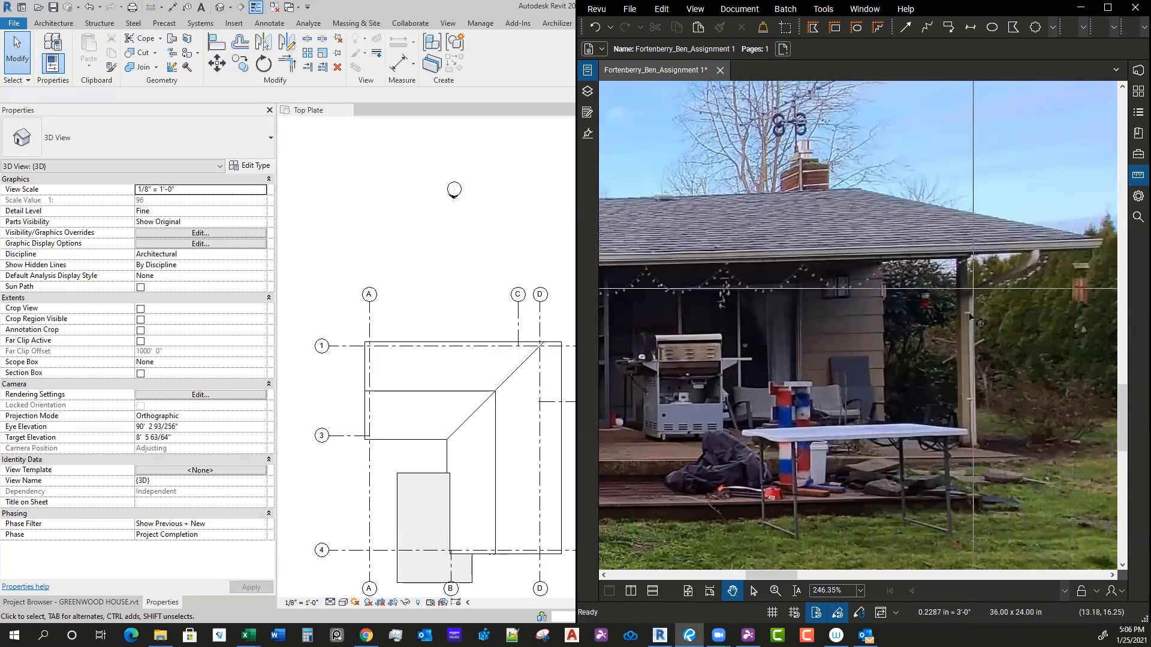
scroll(945, 347, "down", 5)
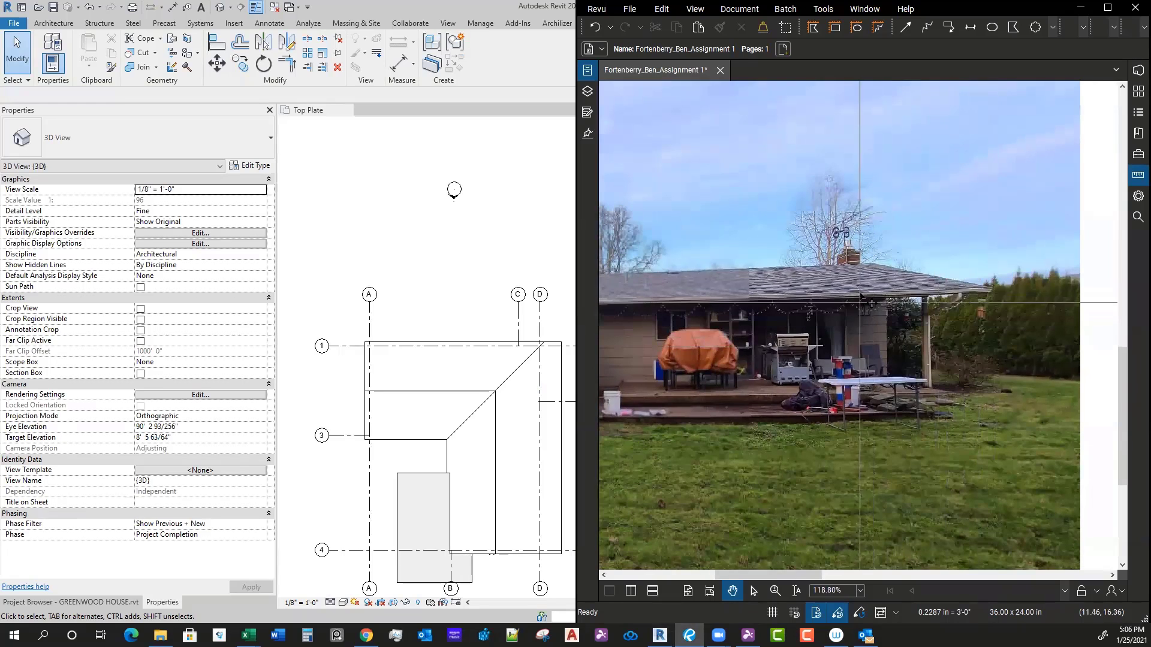
Step: Switch back to Revit, set the overhang of the house roof's north boundary line to 6' 0", and finish the footprint edit
left_click(521, 372)
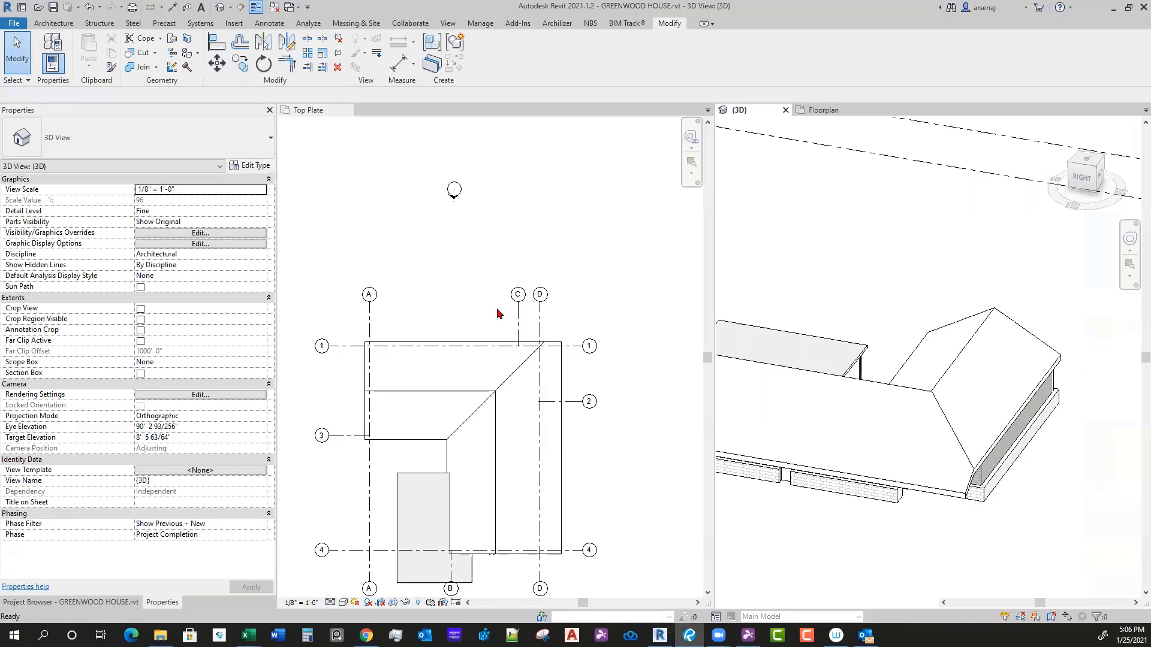
left_click(490, 343)
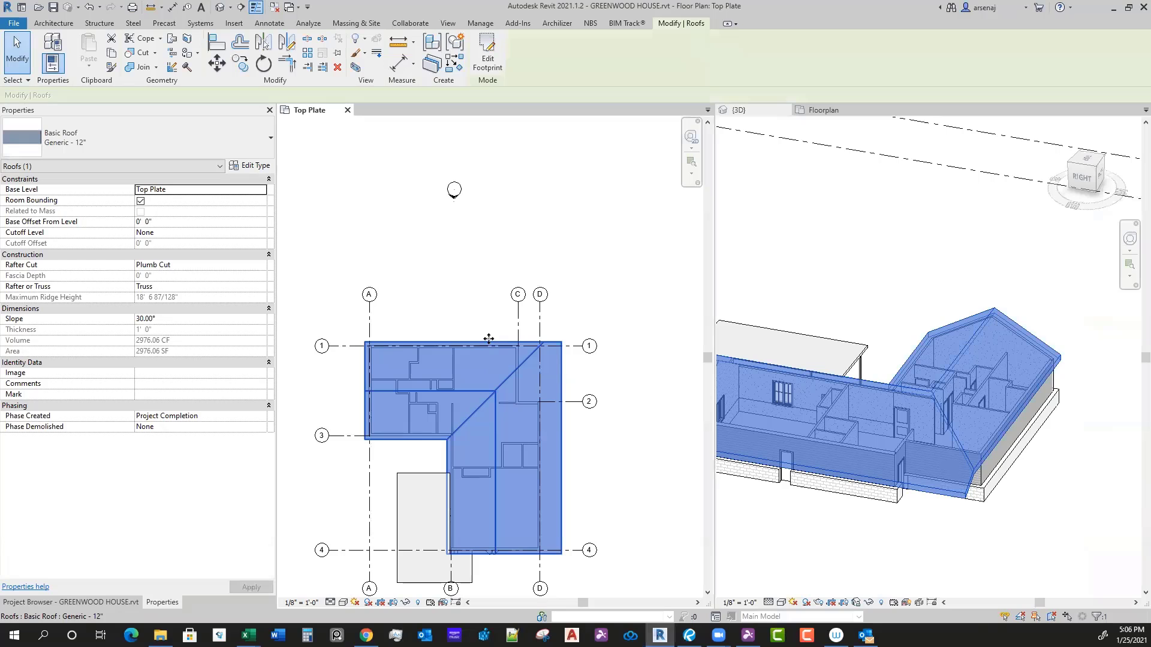
left_click(479, 60)
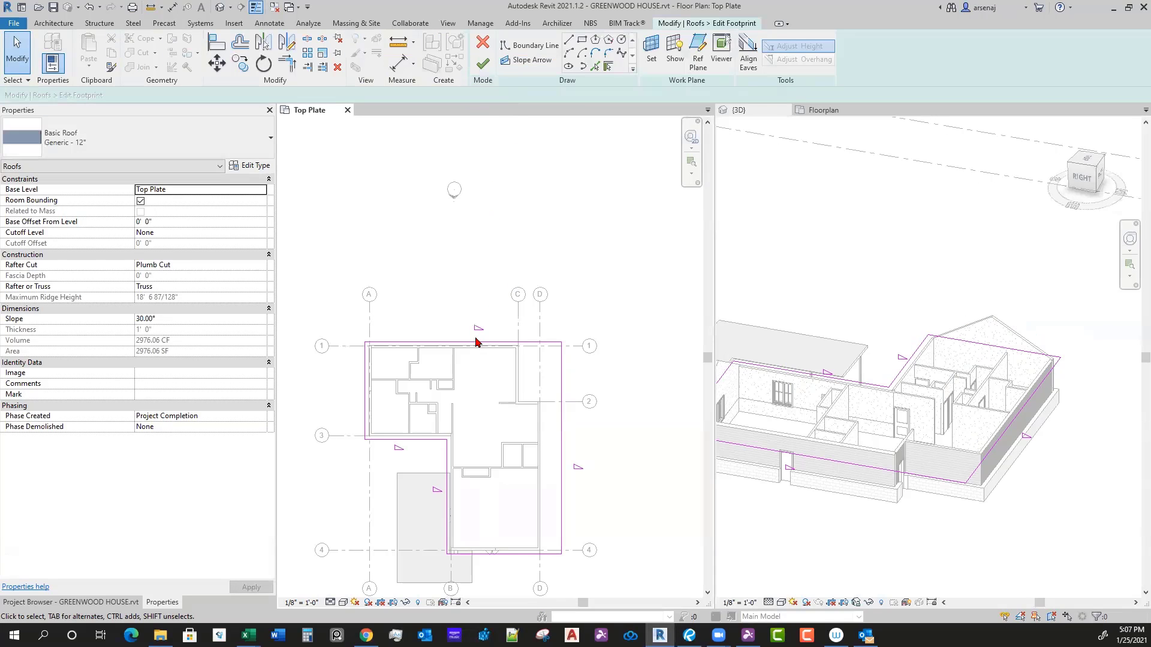
left_click(474, 343)
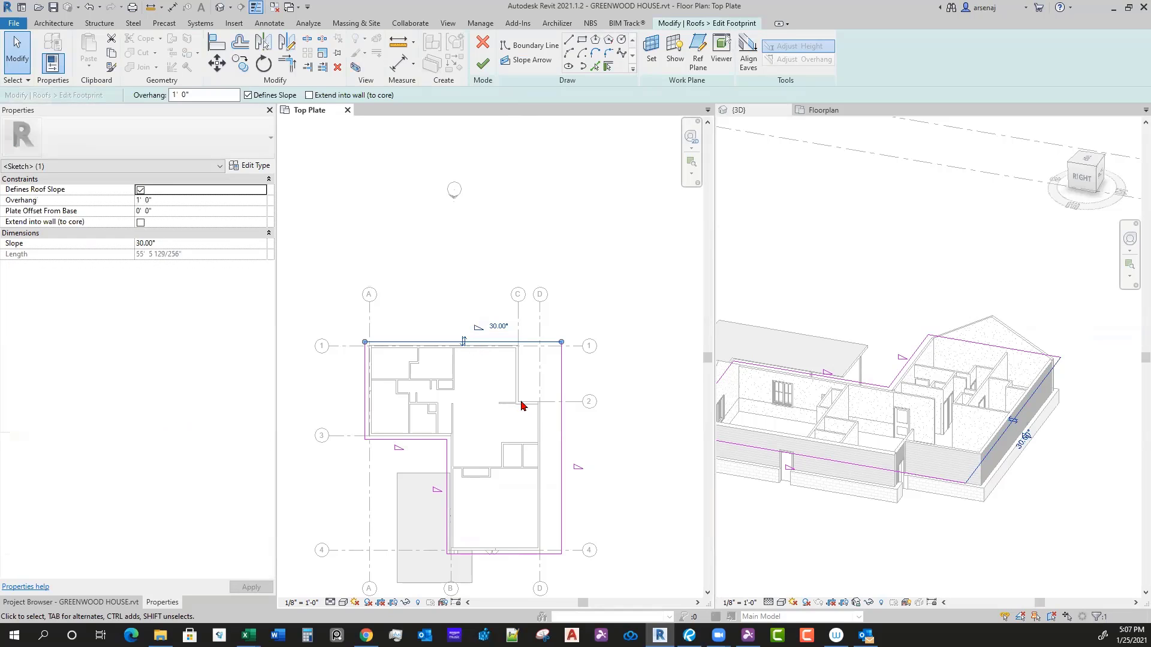
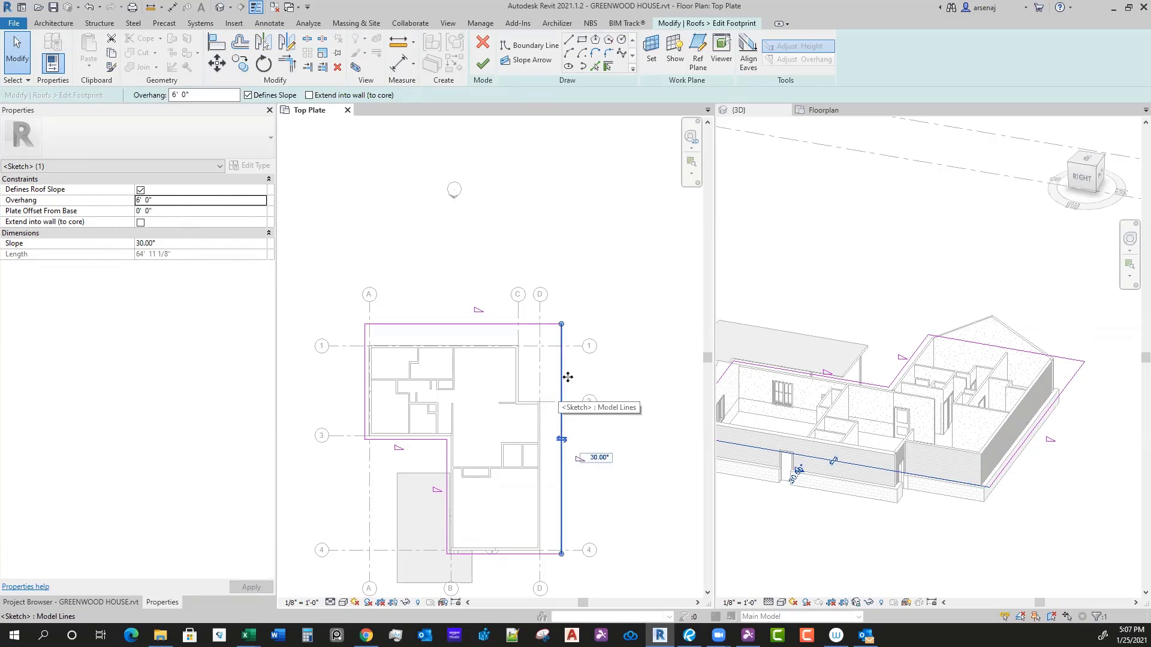
left_click_drag(610, 374, 556, 293)
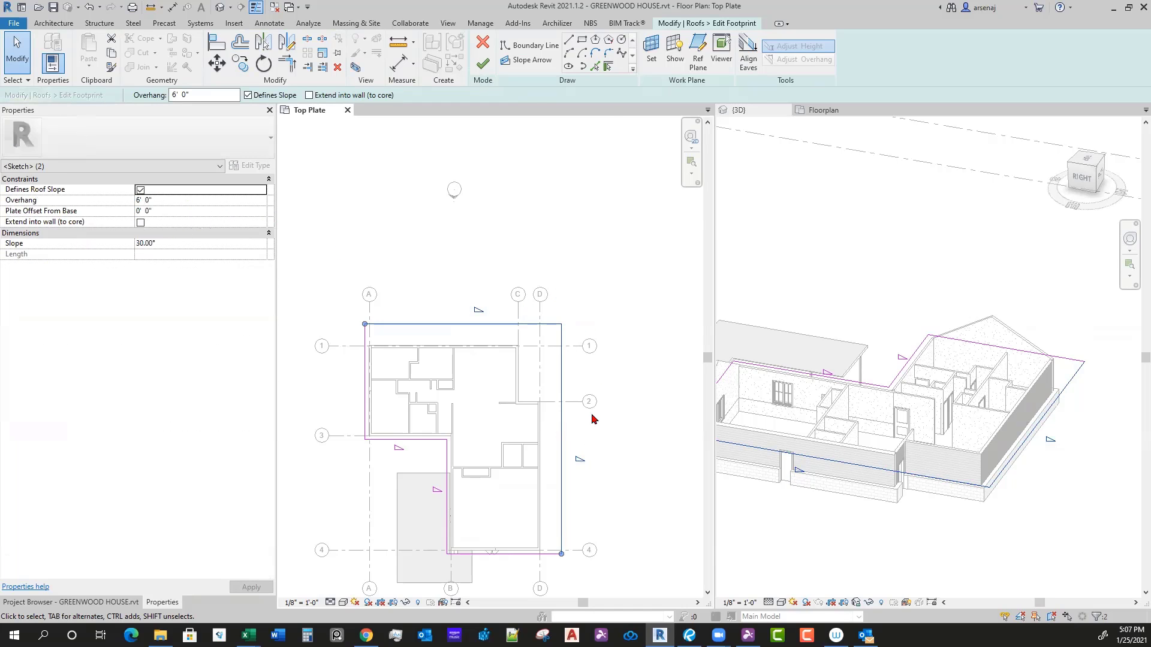
left_click(487, 71)
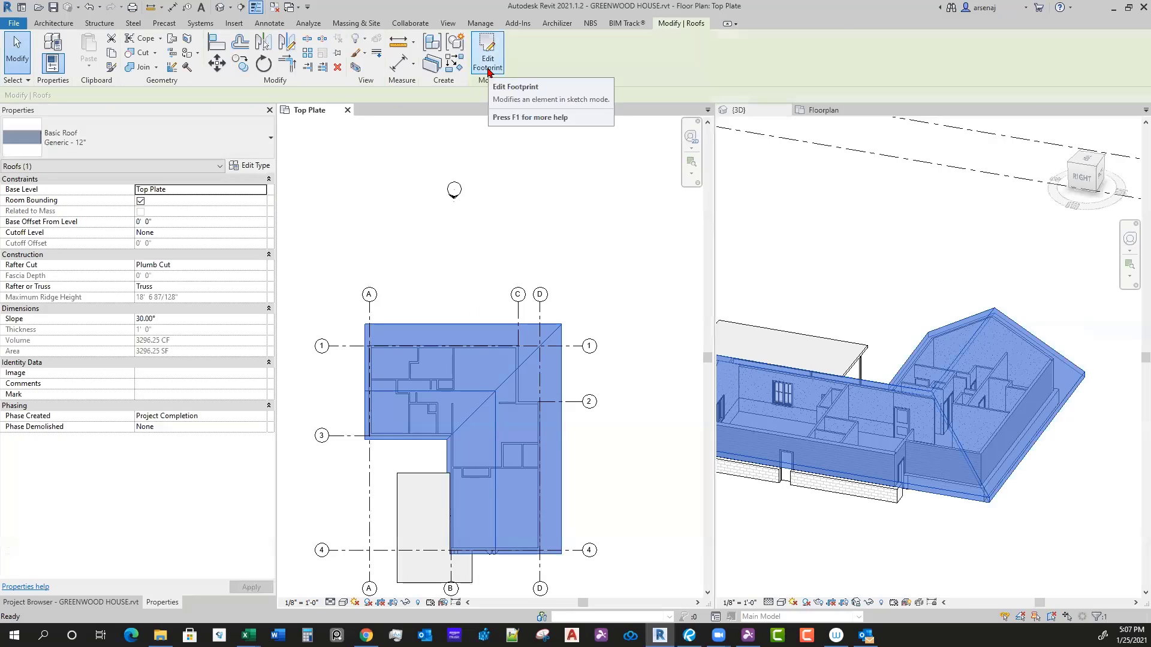
Step: Examine the house roof's north and east overhangs in 3D, down to the front gable end
middle_click_drag(953, 532, 899, 485, "shift")
scroll(897, 469, "up", 3)
scroll(897, 469, "down", 3)
left_click(943, 520)
middle_click_drag(943, 519, 1070, 477, "shift")
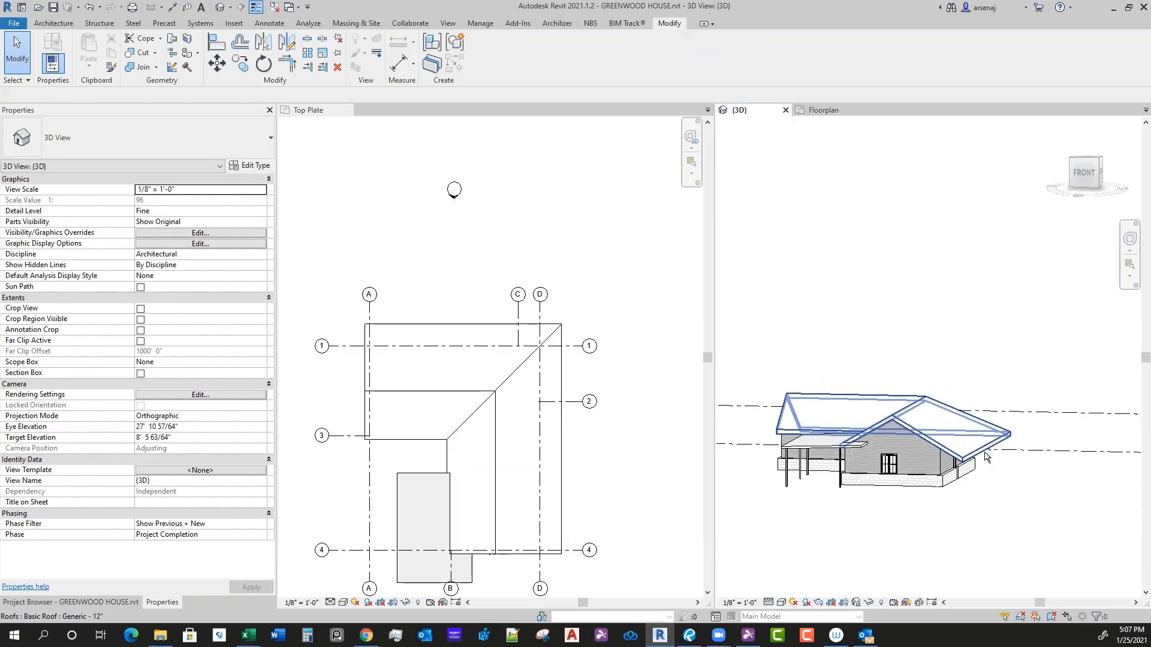
mouse_move(972, 467)
middle_mouse_down("shift")
mouse_move(984, 482)
mouse_move(1029, 483)
mouse_move(988, 473)
mouse_move(978, 458)
middle_mouse_up("shift")
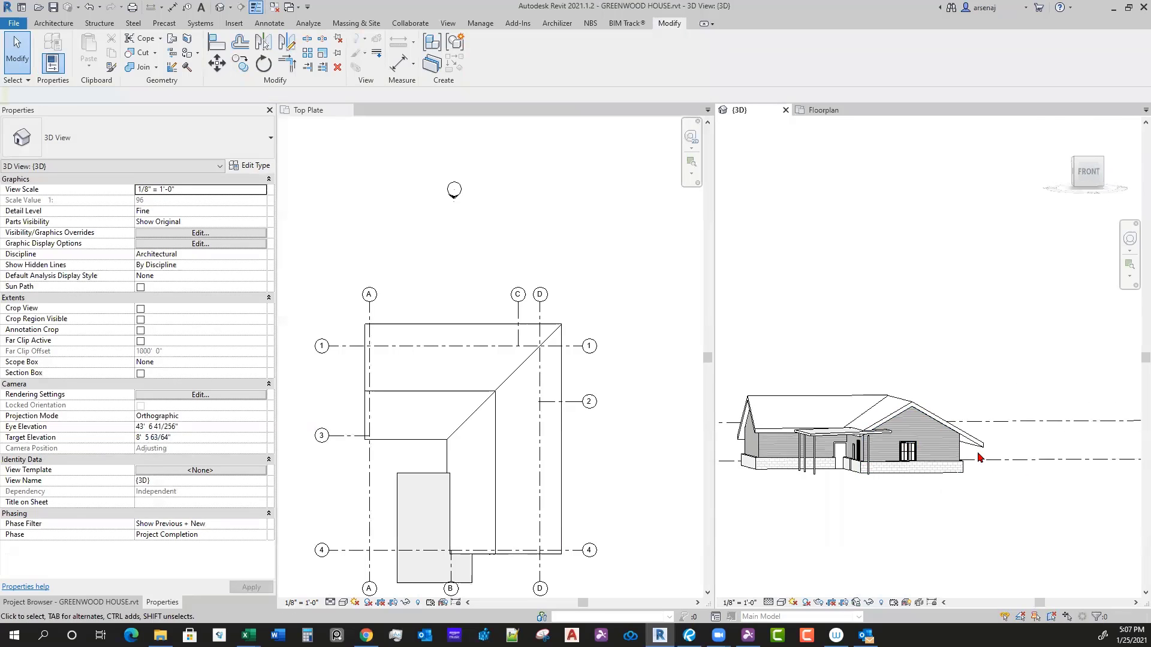
scroll(977, 474, "up", 3)
scroll(660, 470, "down", 1)
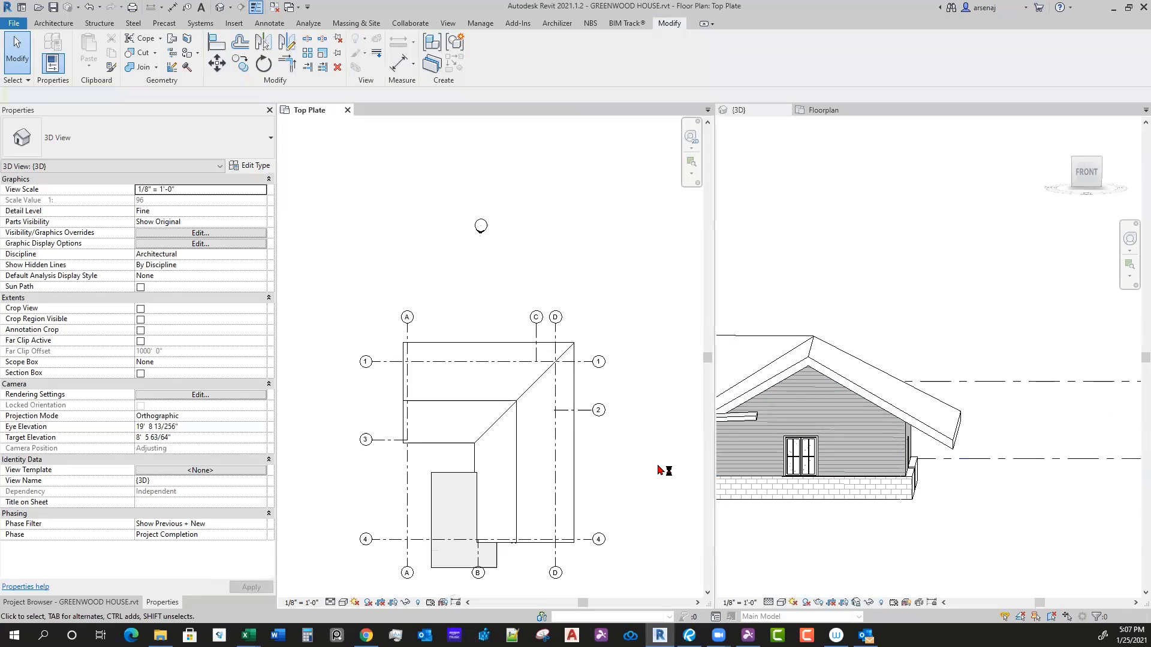
Step: Switch to Bluebeam Revu and examine the front and rear house photos for the roof shape and gable slope
left_click(945, 514)
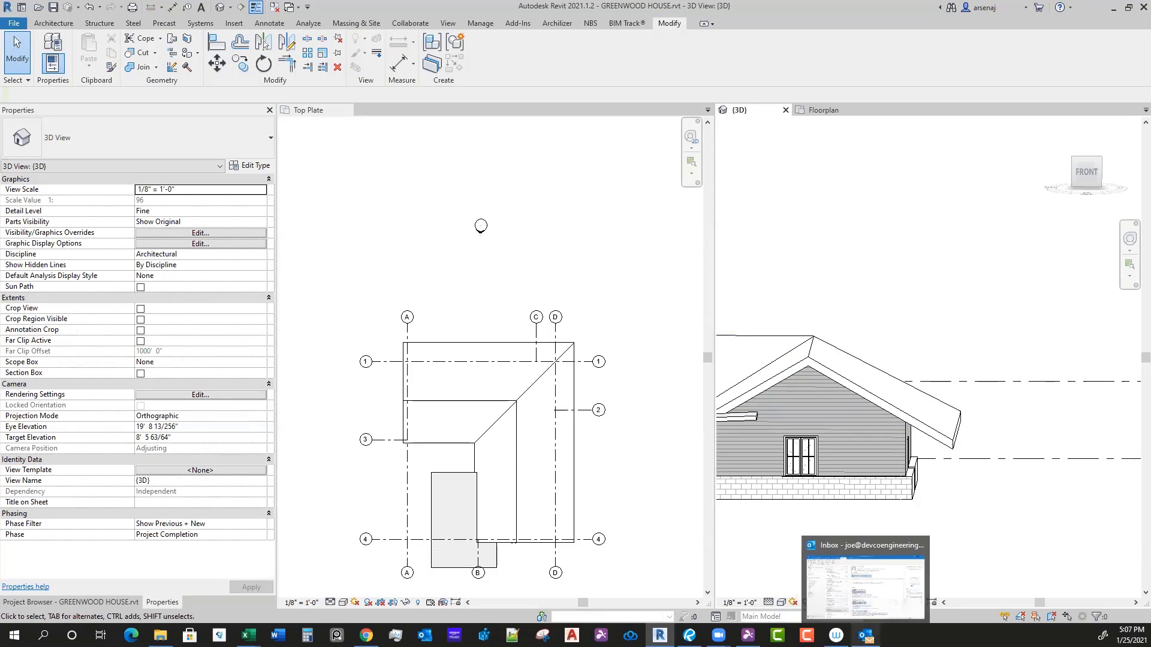
mouse_move(718, 635)
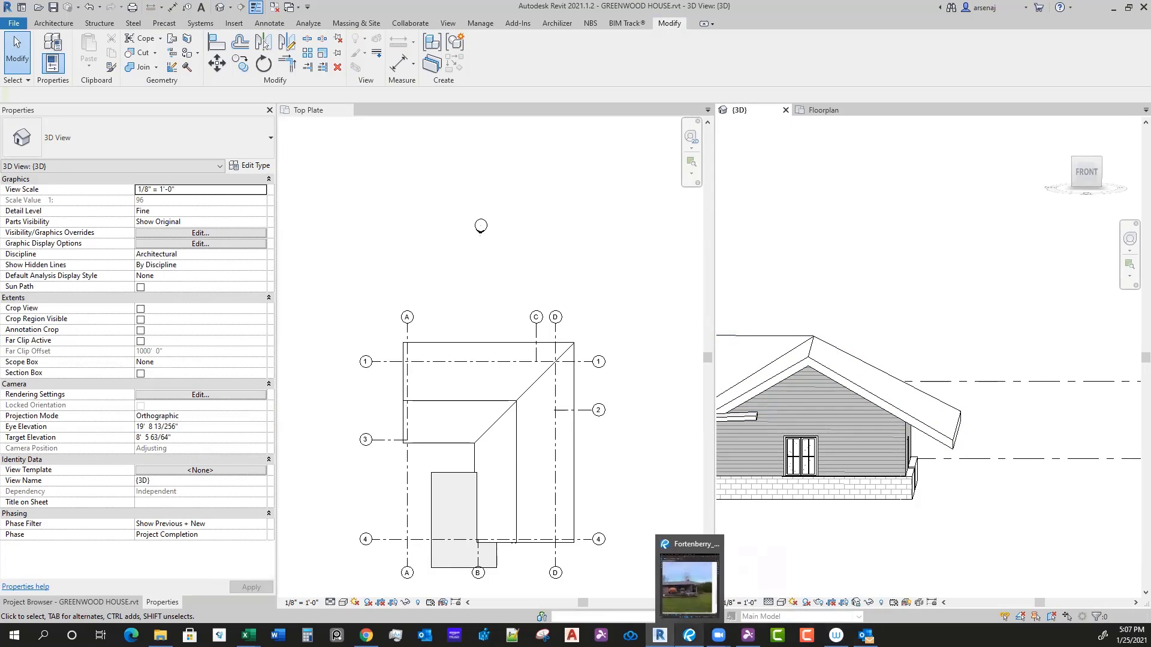
left_click(689, 636)
middle_click_drag(804, 423, 917, 448)
scroll(859, 451, "down", 2)
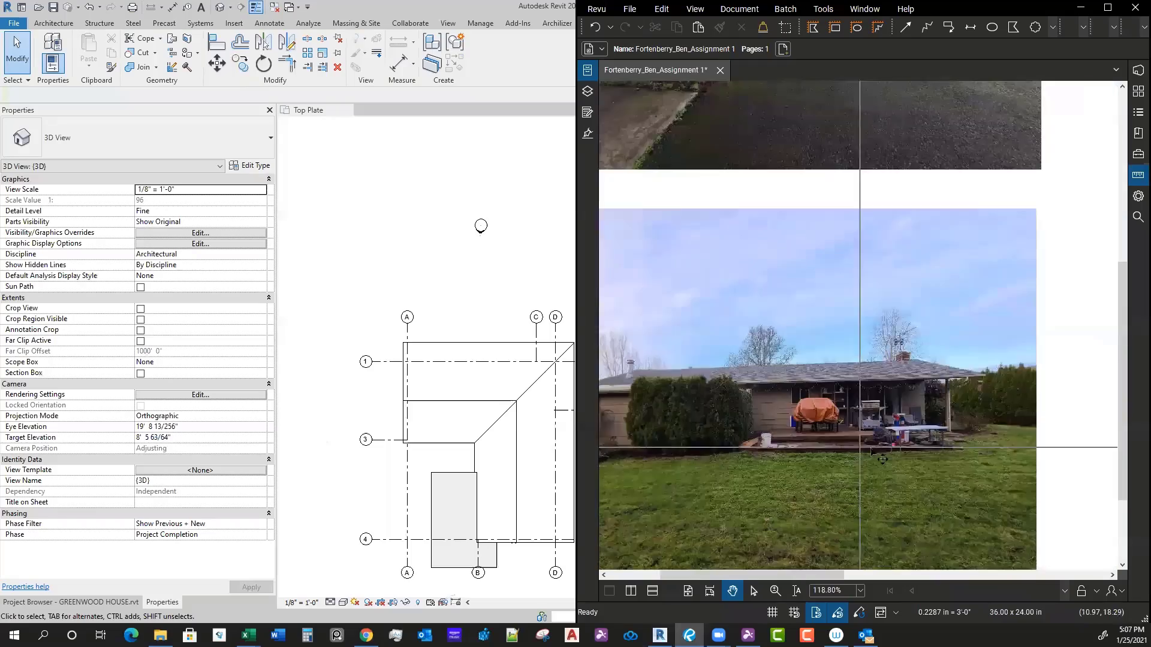
scroll(827, 333, "down", 3)
scroll(793, 268, "up", 4)
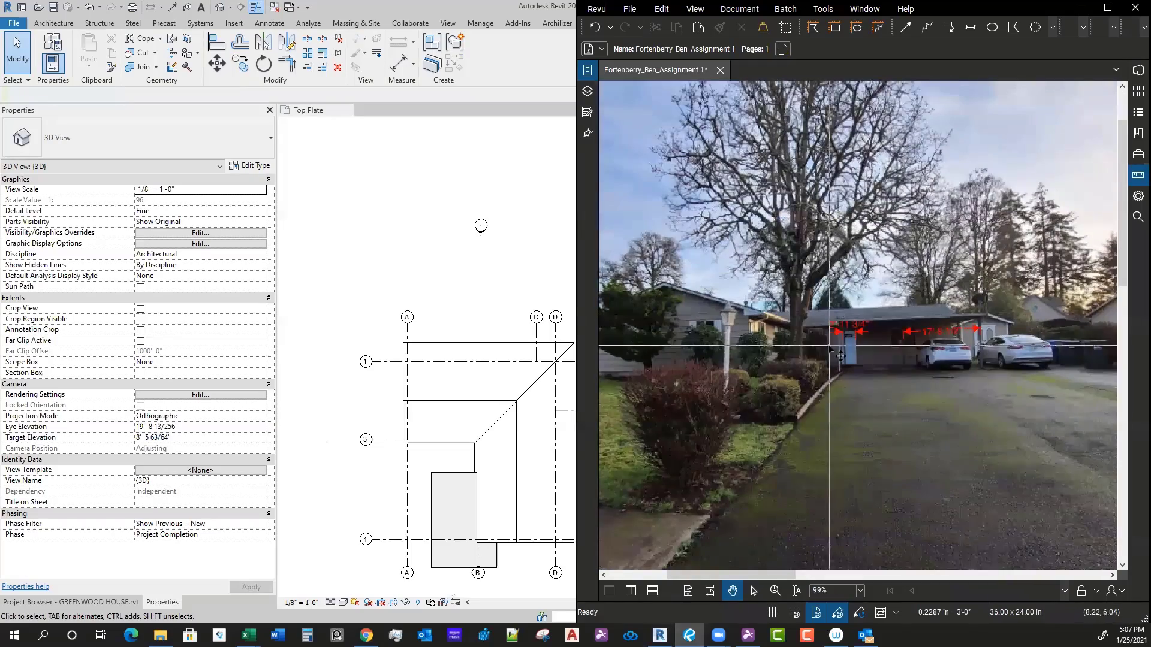
middle_click_drag(674, 347, 834, 377)
scroll(783, 342, "up", 1)
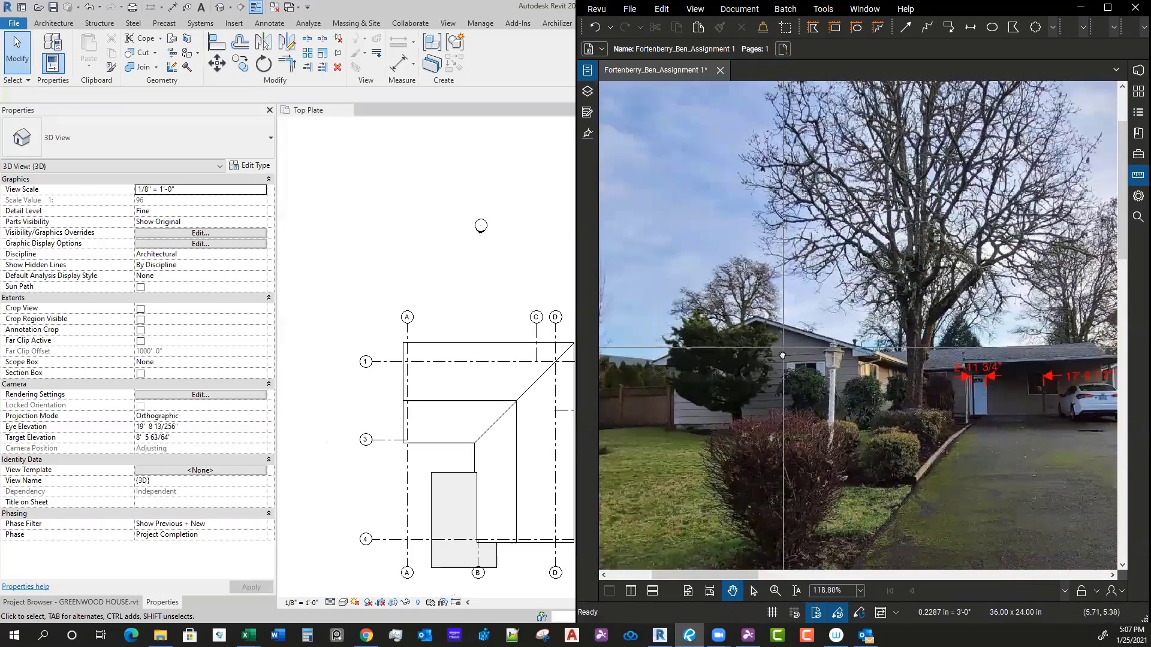
middle_click_drag(783, 344, 792, 368)
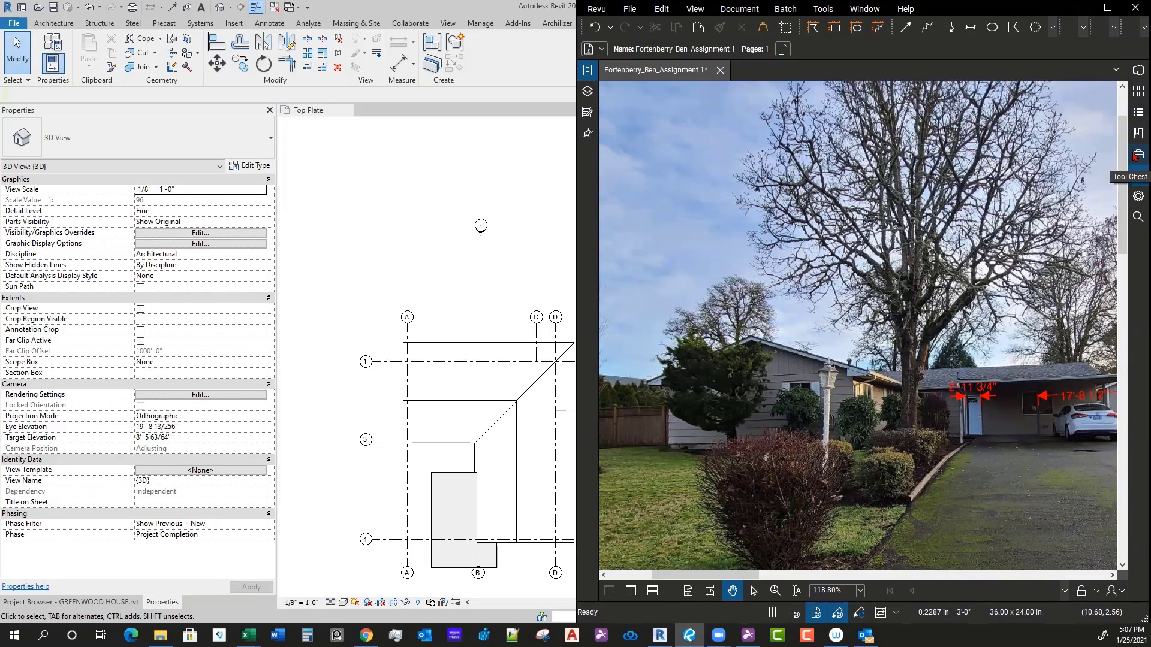
left_click(1137, 175)
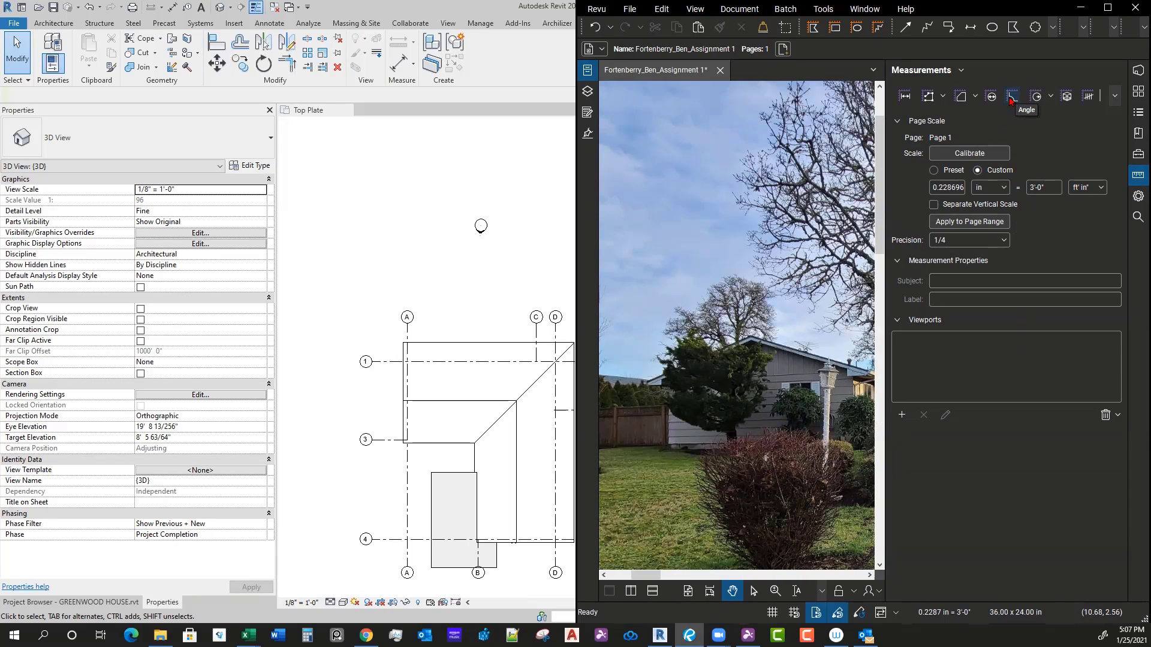
scroll(745, 236, "down", 1)
middle_click_drag(745, 237, 606, 192)
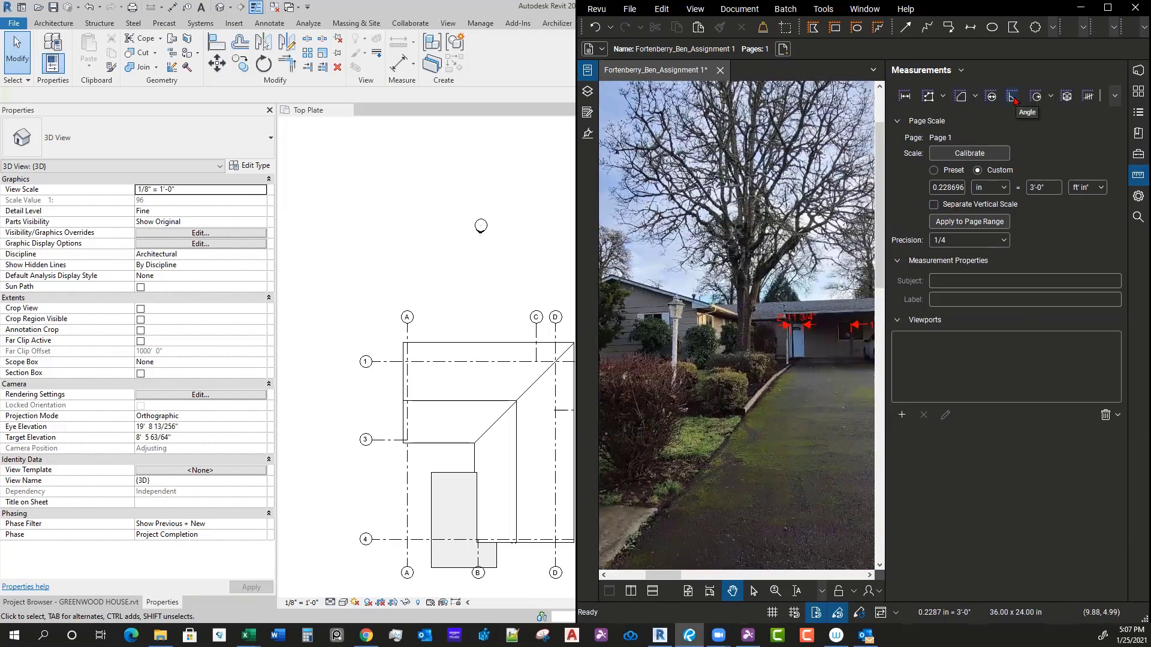
scroll(689, 259, "up", 5)
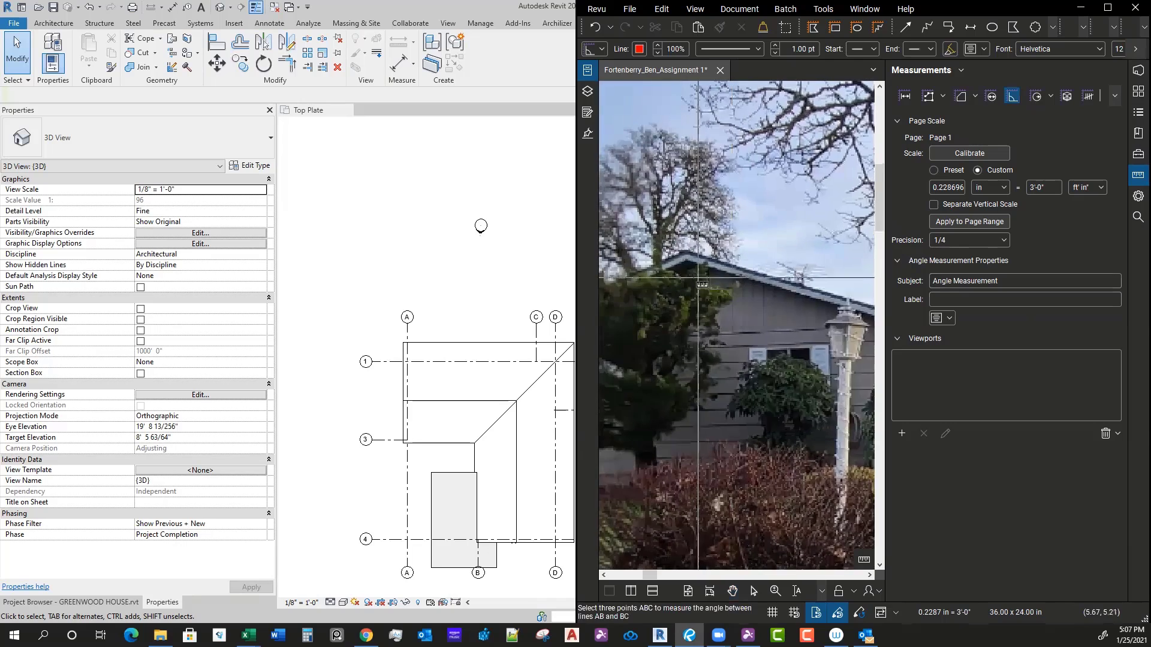
left_click(761, 270)
left_click(685, 246)
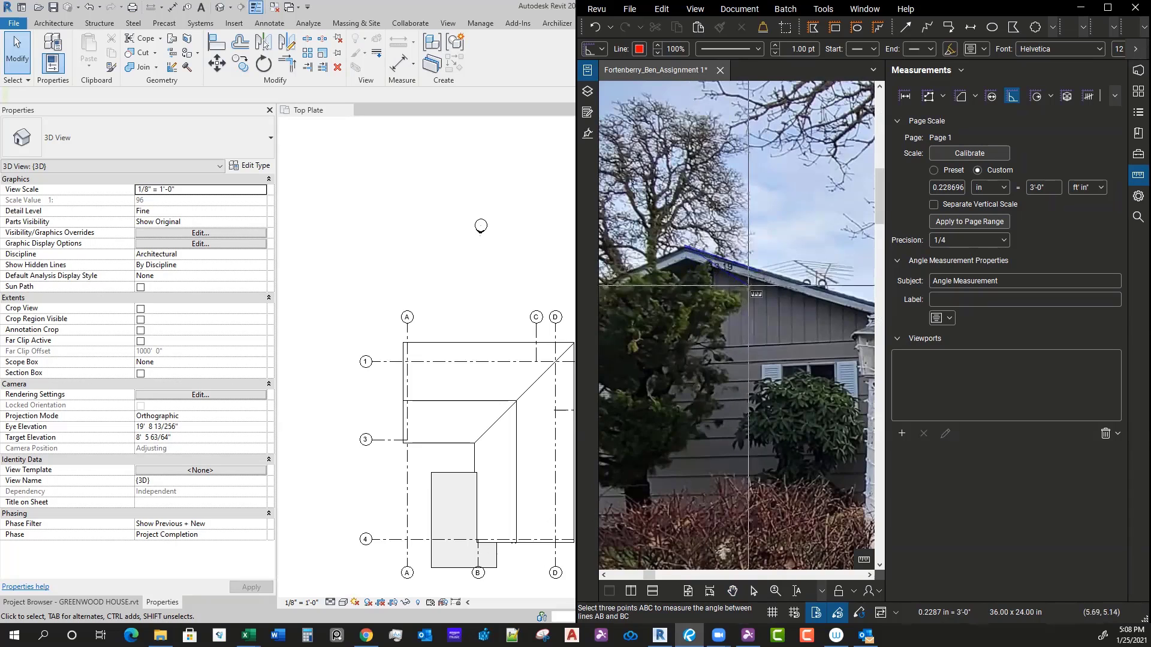
key("Escape")
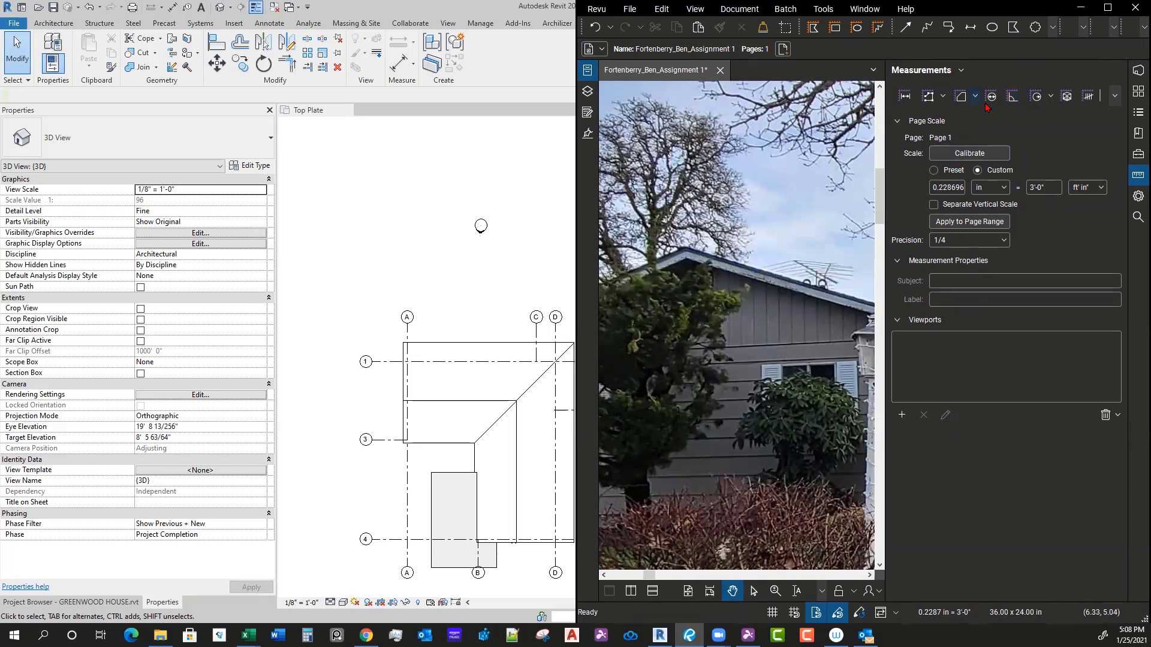
Step: Measure the angle between the gable's sloping roof edge and the horizontal at the eave beside the tree in the front photo
key("shift+alt+g")
scroll(761, 273, "down", 3)
middle_click_drag(765, 282, 839, 288)
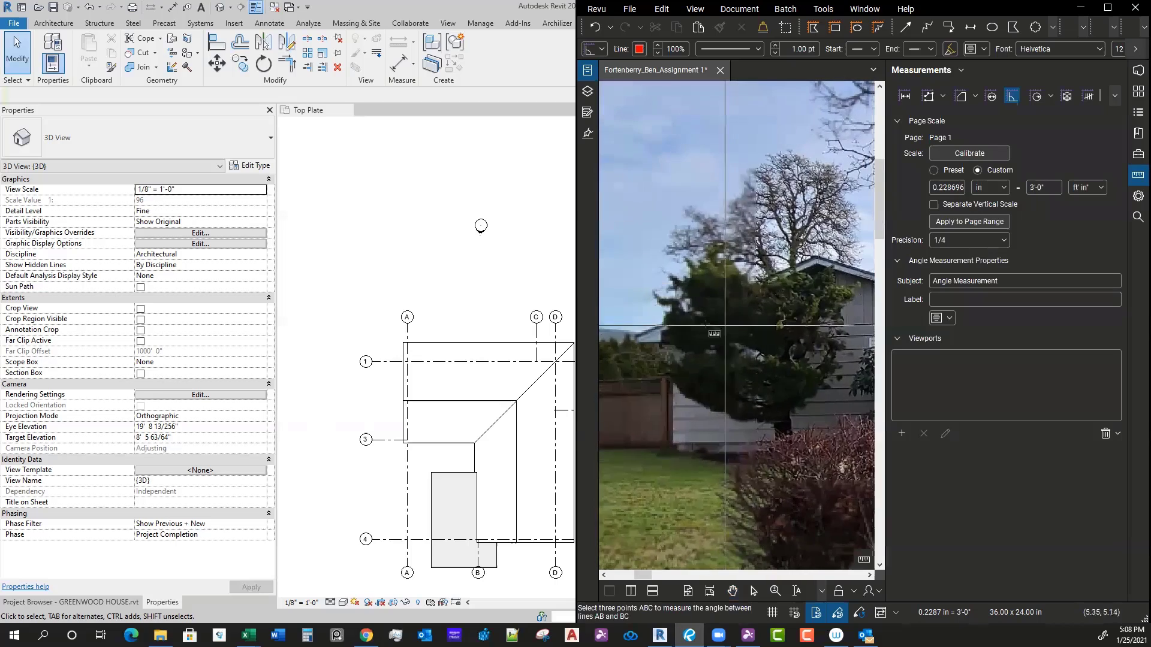
scroll(650, 337, "up", 4)
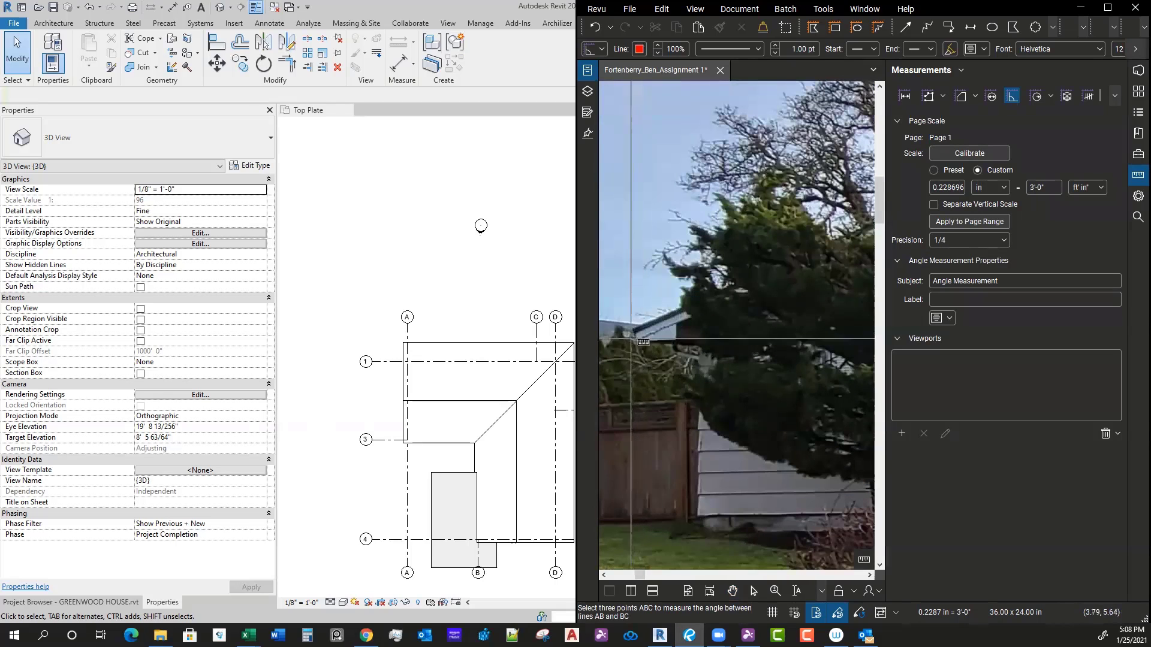
left_click(695, 308)
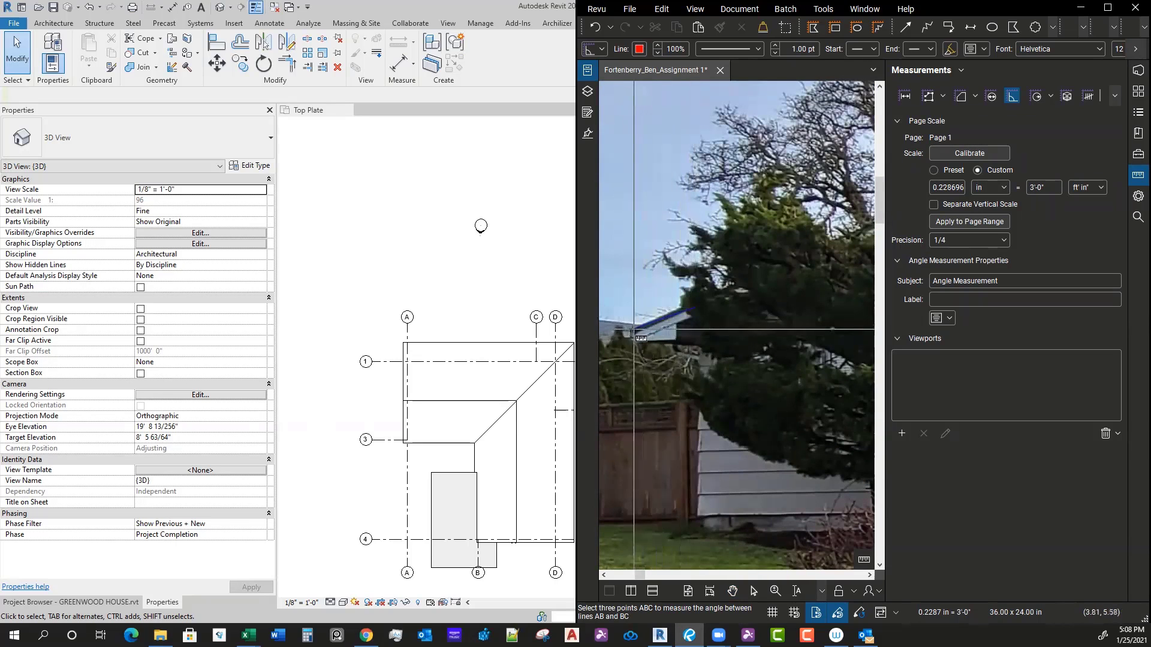
left_click(631, 334)
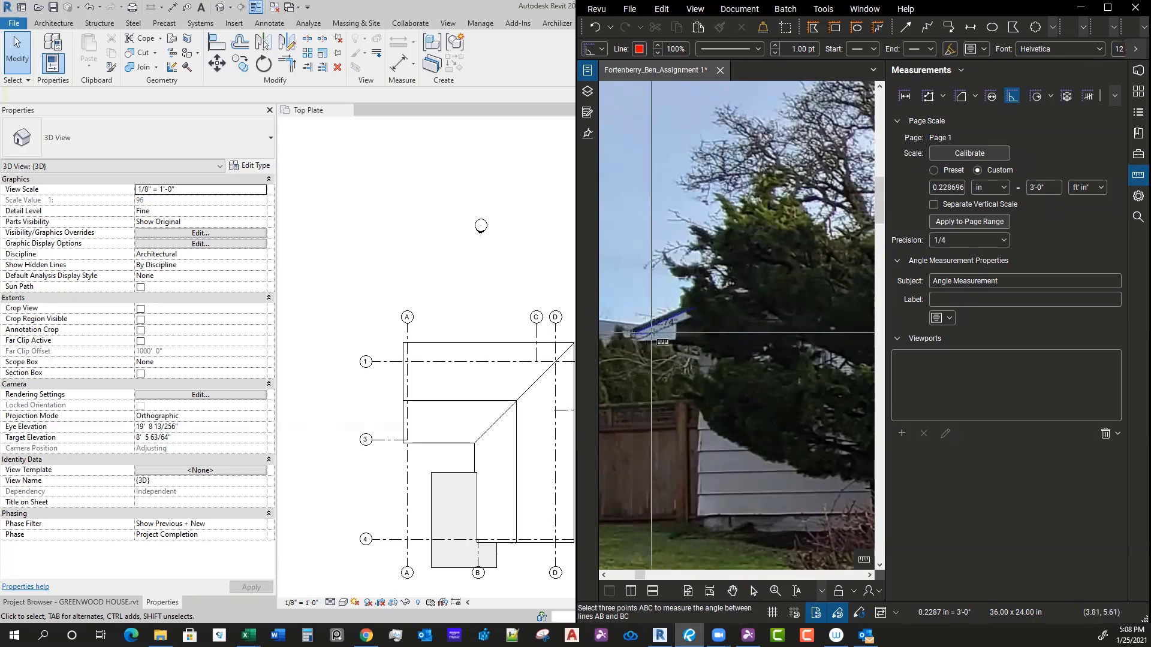
left_click(697, 330)
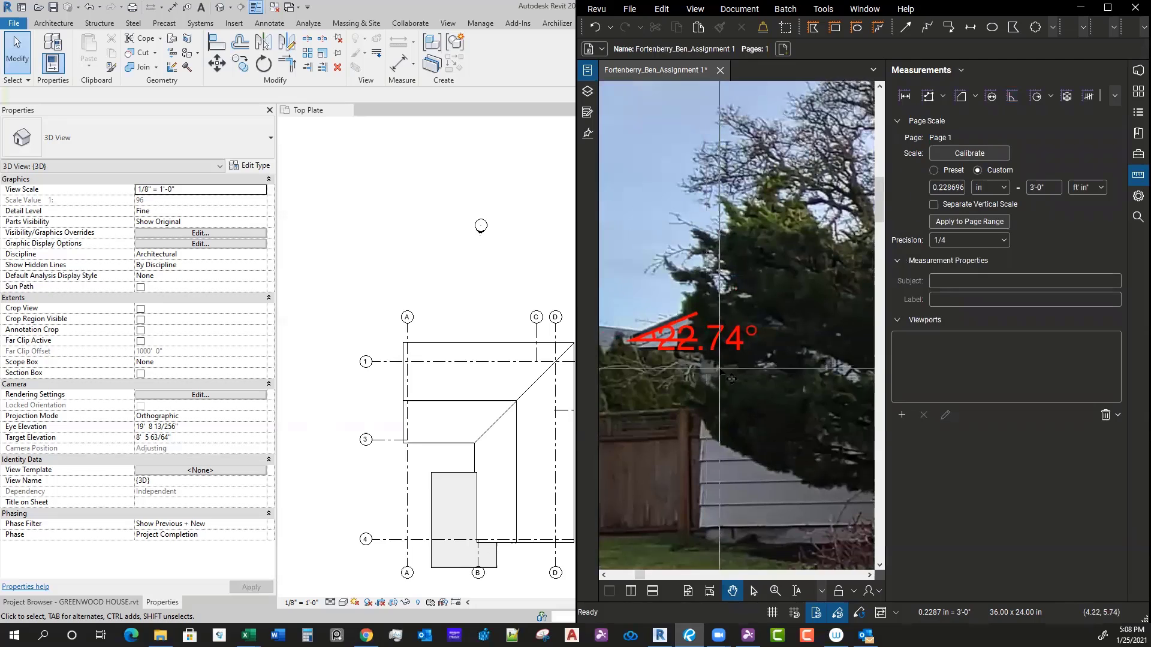
Step: Switch back to Revit and set the slope of the L-shaped main roof to 22°
left_click(477, 410)
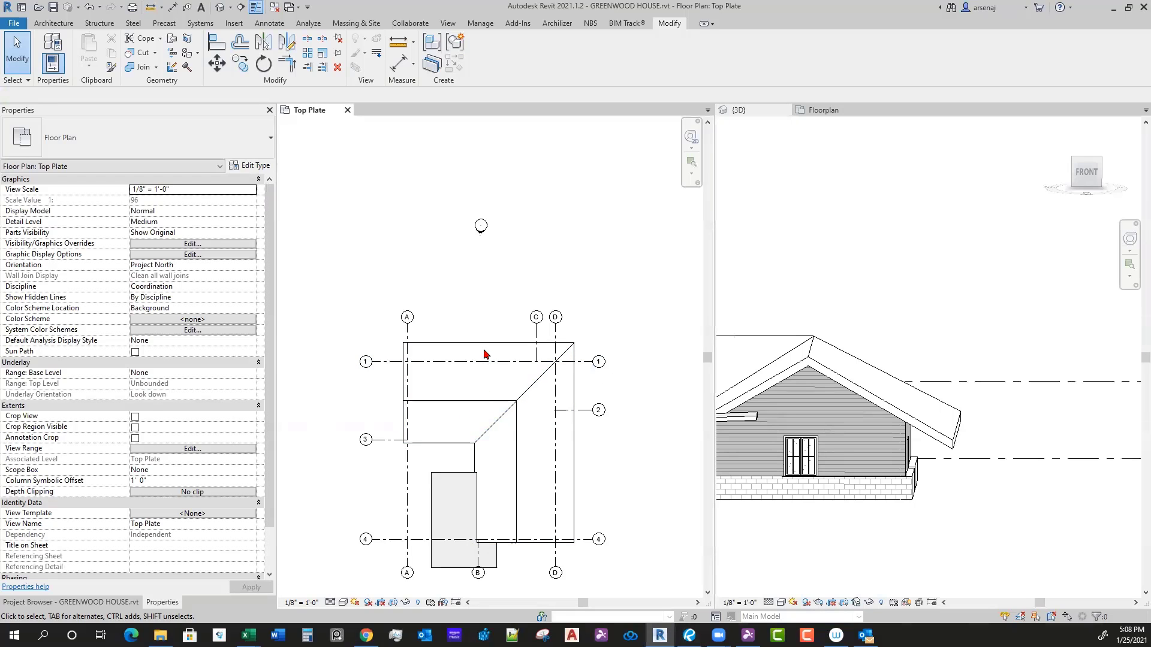
left_click(486, 393)
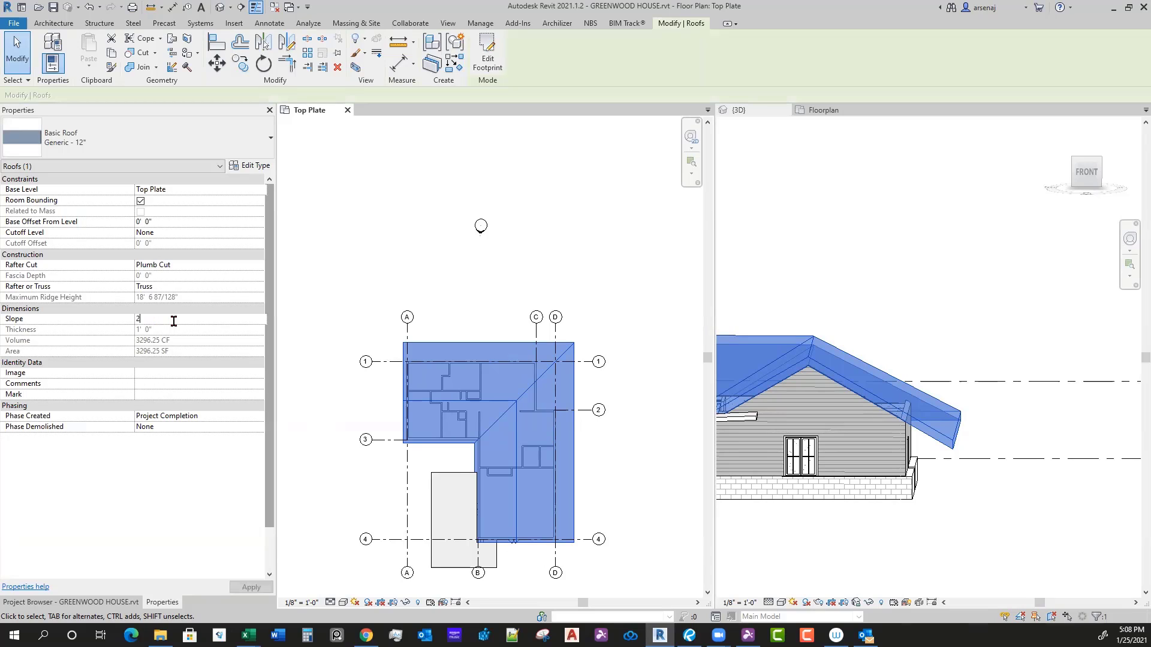
key("Return")
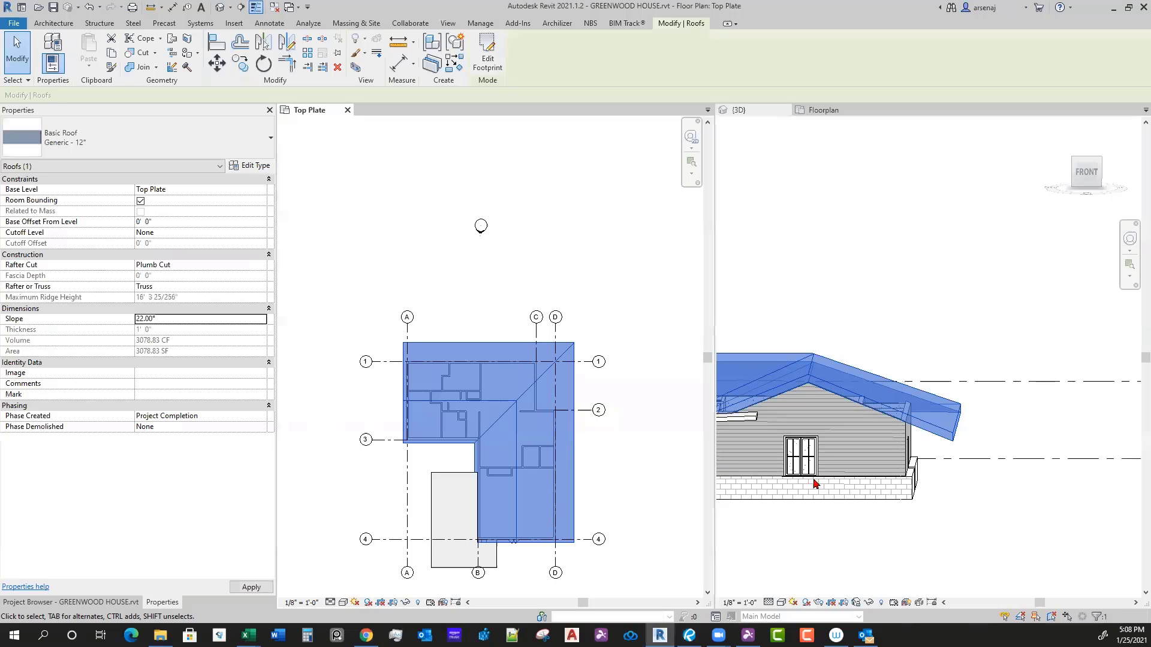
middle_click_drag(937, 475, 969, 483, "shift")
middle_click_drag(879, 489, 737, 515)
key("Escape")
left_click(620, 480)
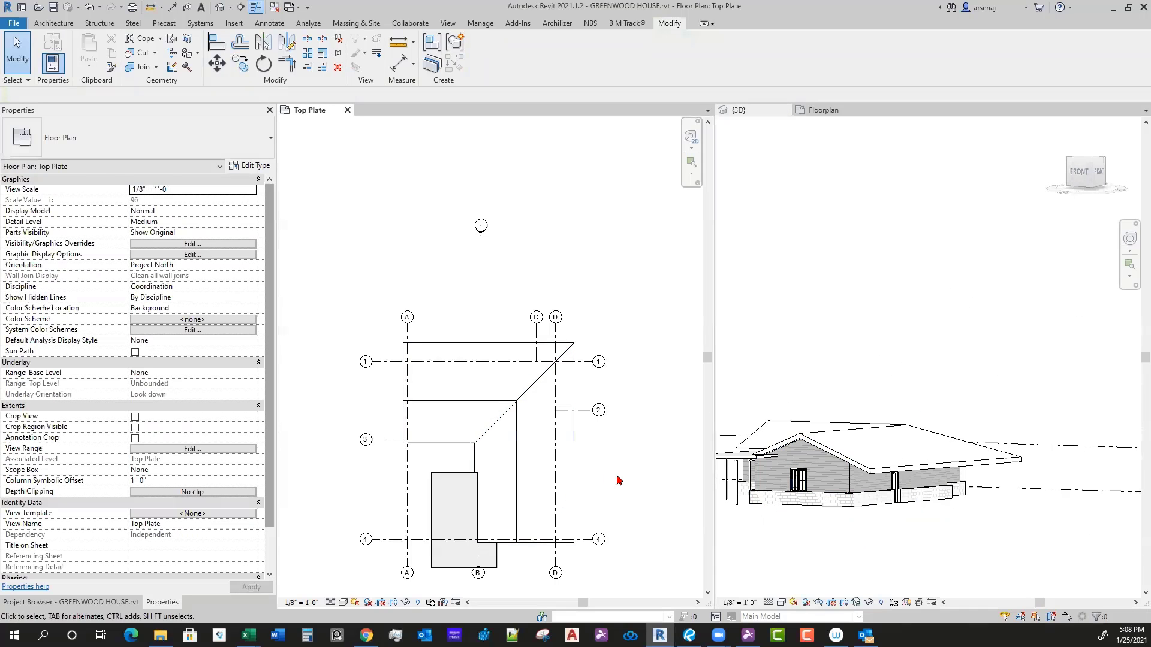
Step: Open the East elevation from its elevation marker in the Top Plate plan
scroll(619, 479, "down", 3)
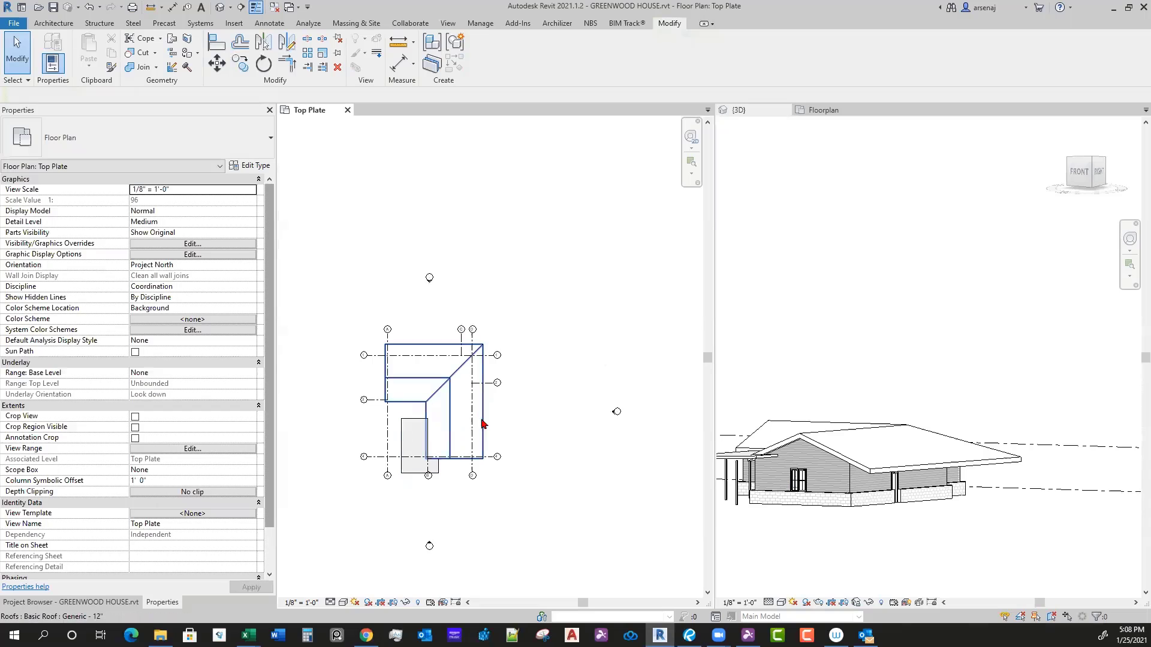
scroll(563, 434, "up", 1)
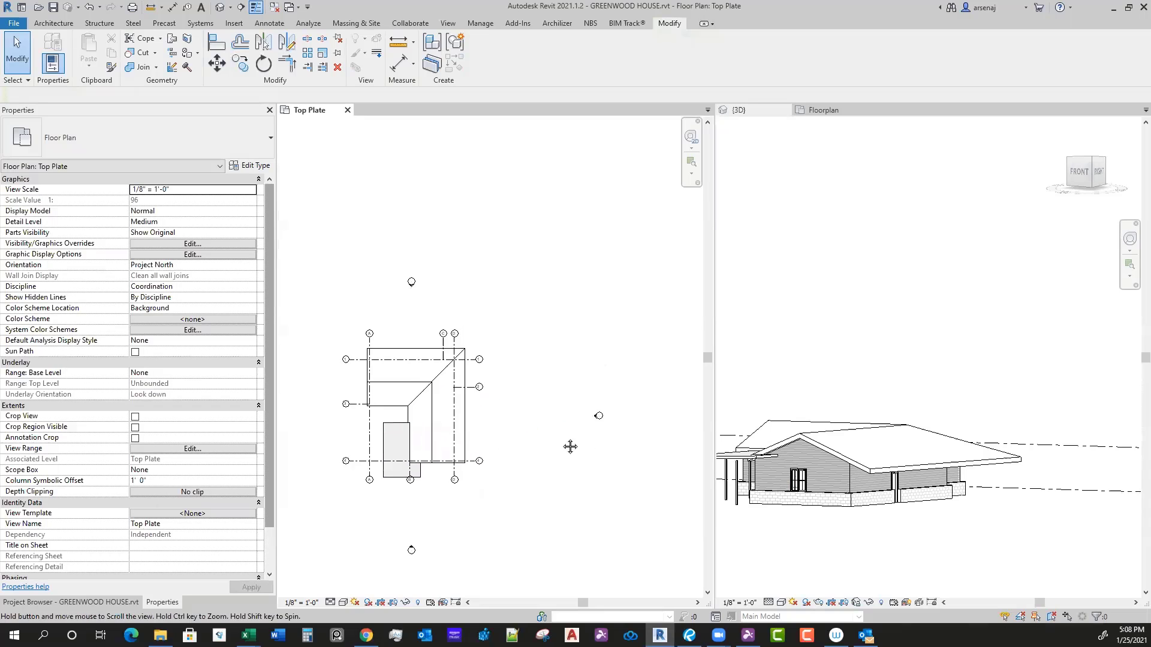
double_click(596, 416)
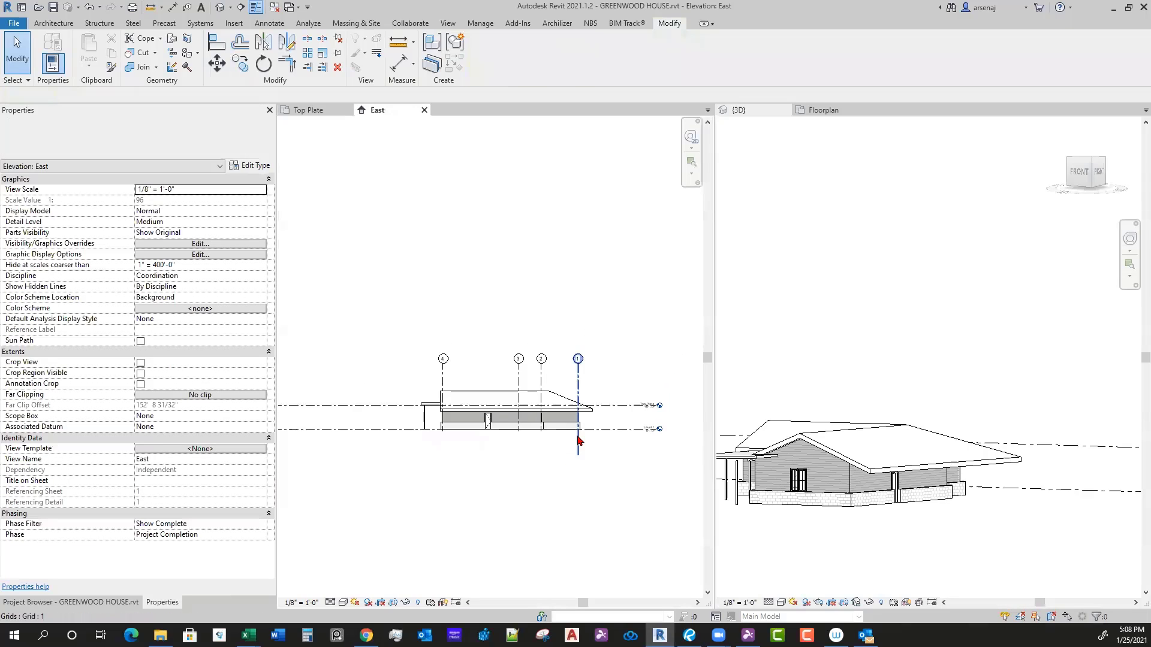
scroll(579, 440, "up", 1)
middle_click_drag(603, 466, 592, 472)
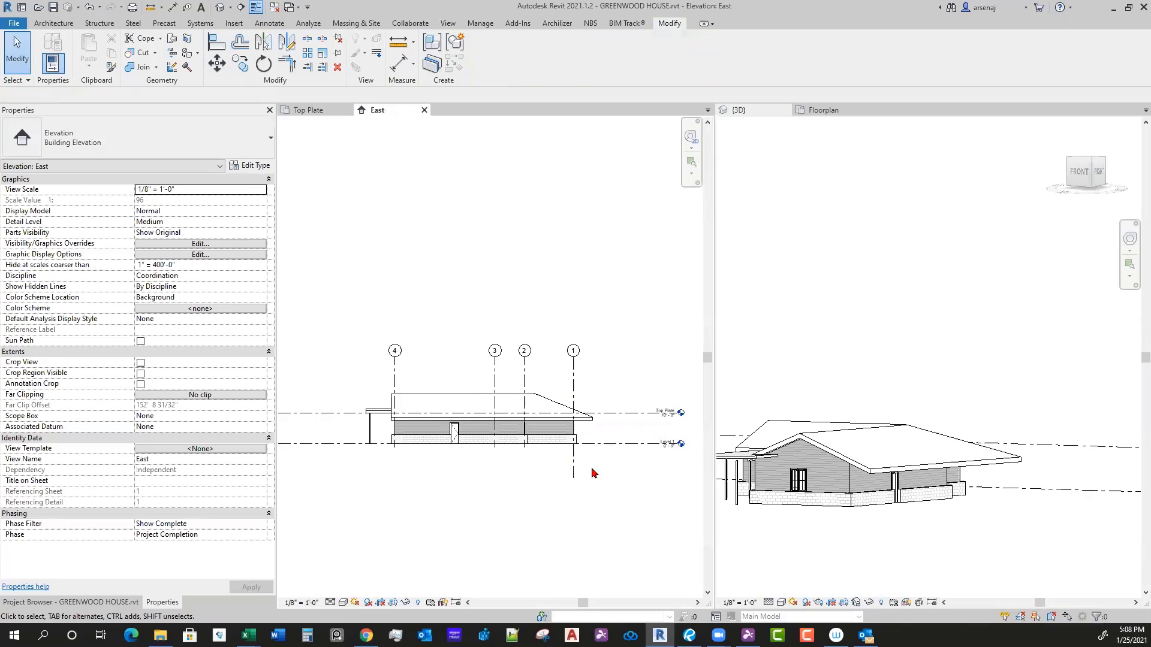
scroll(509, 465, "up", 1)
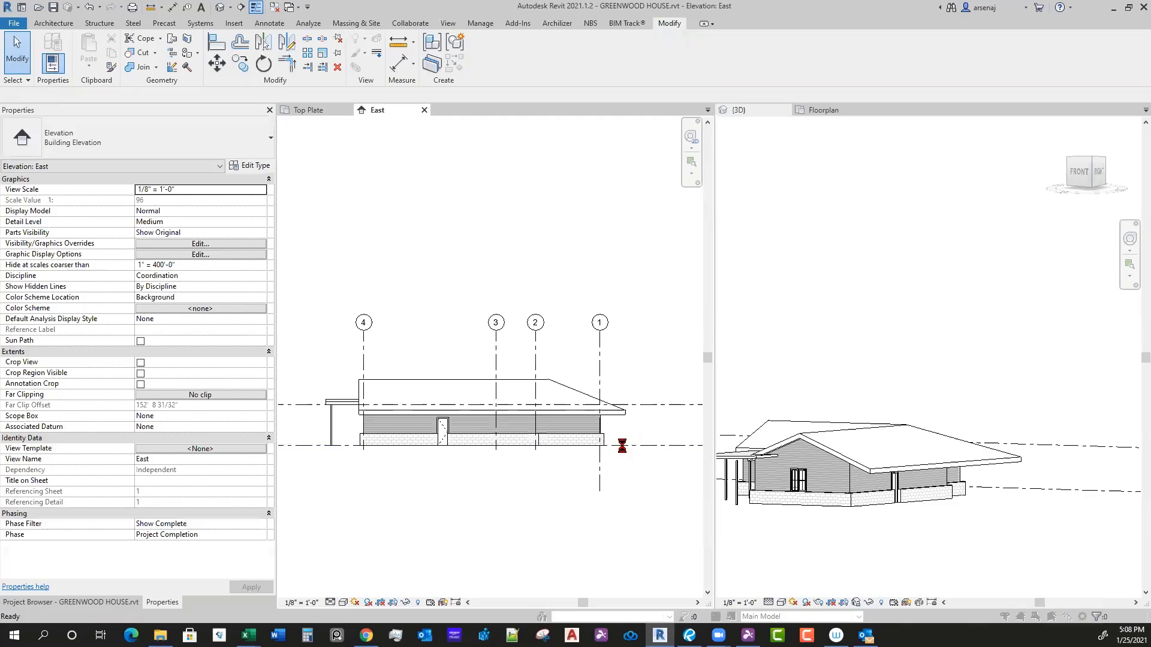
key("Escape")
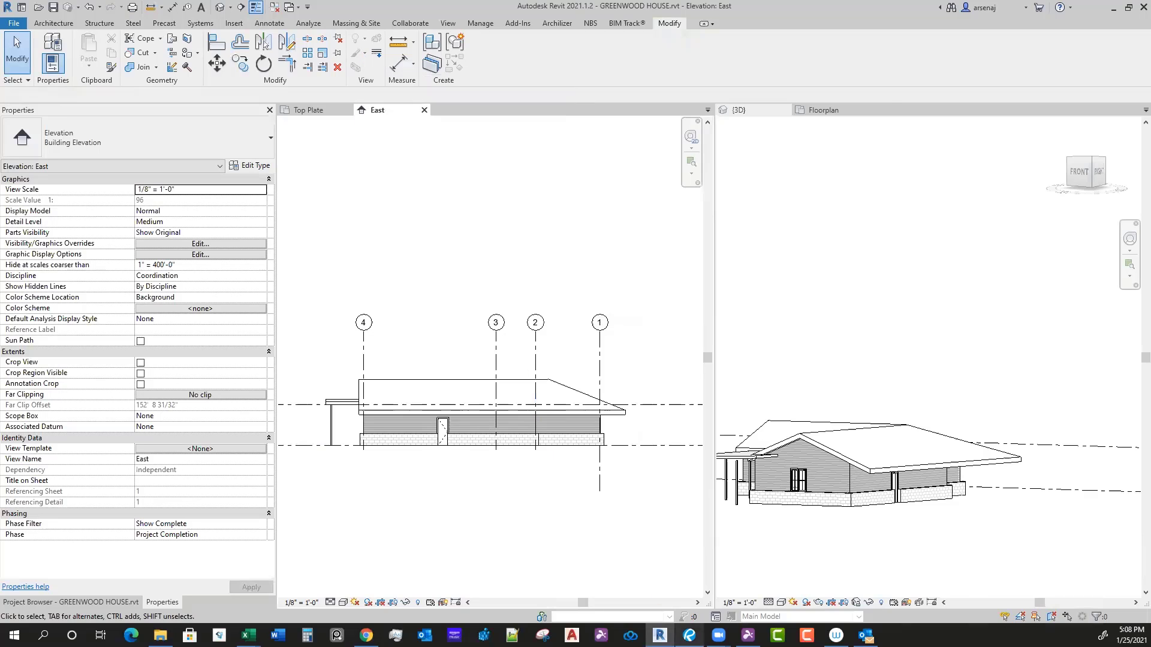
Step: Switch to Bluebeam Revu and examine the rear house photo for the eave height above the deck
left_click(690, 635)
scroll(755, 509, "down", 5)
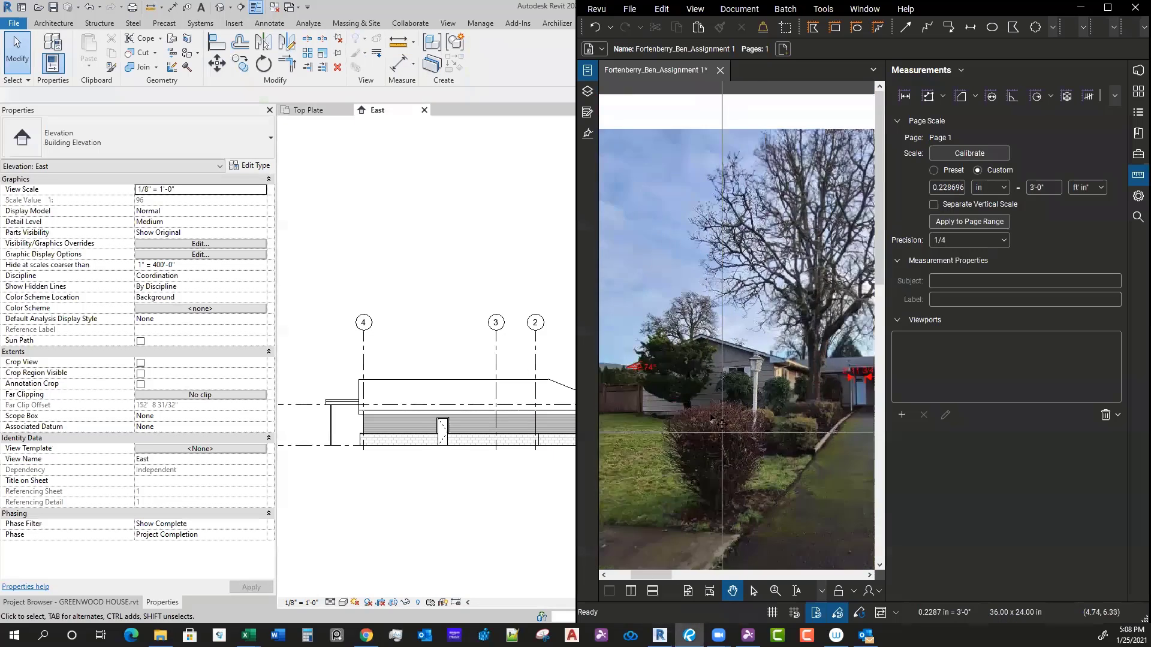
scroll(787, 508, "up", 6)
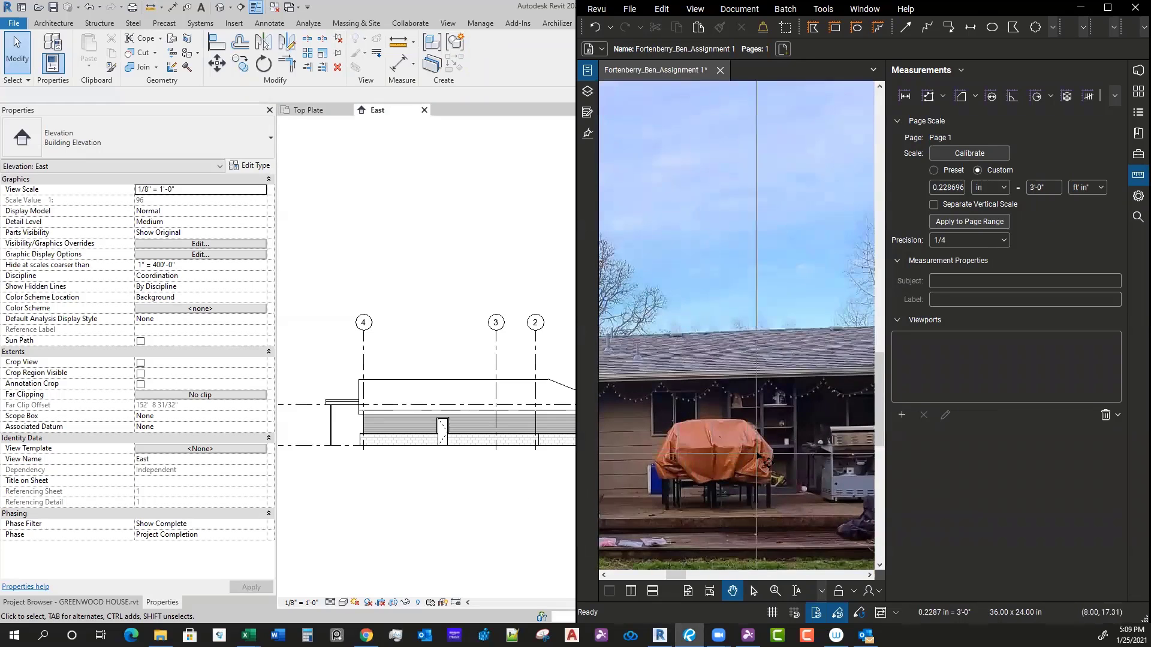
scroll(757, 455, "down", 1)
middle_click_drag(757, 454, 792, 438)
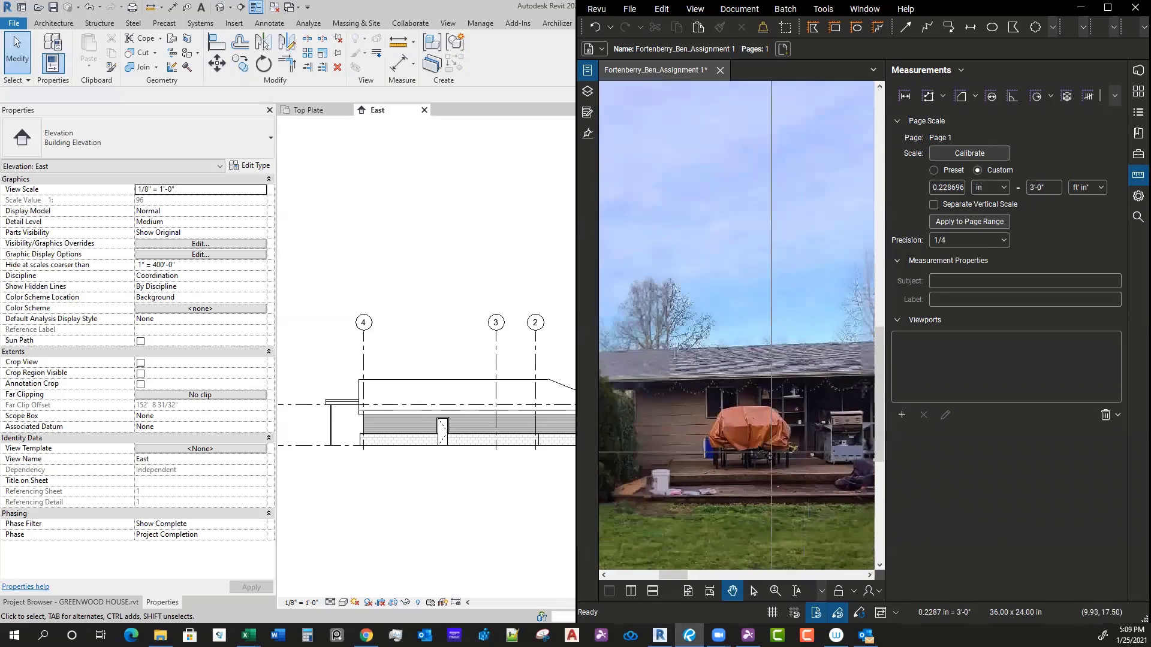
Step: In Revit's East elevation, place an aligned dimension from the lower level line to the underside of the roof eave, near grid 1
left_click(455, 524)
middle_click_drag(496, 454, 459, 461)
scroll(570, 456, "up", 3)
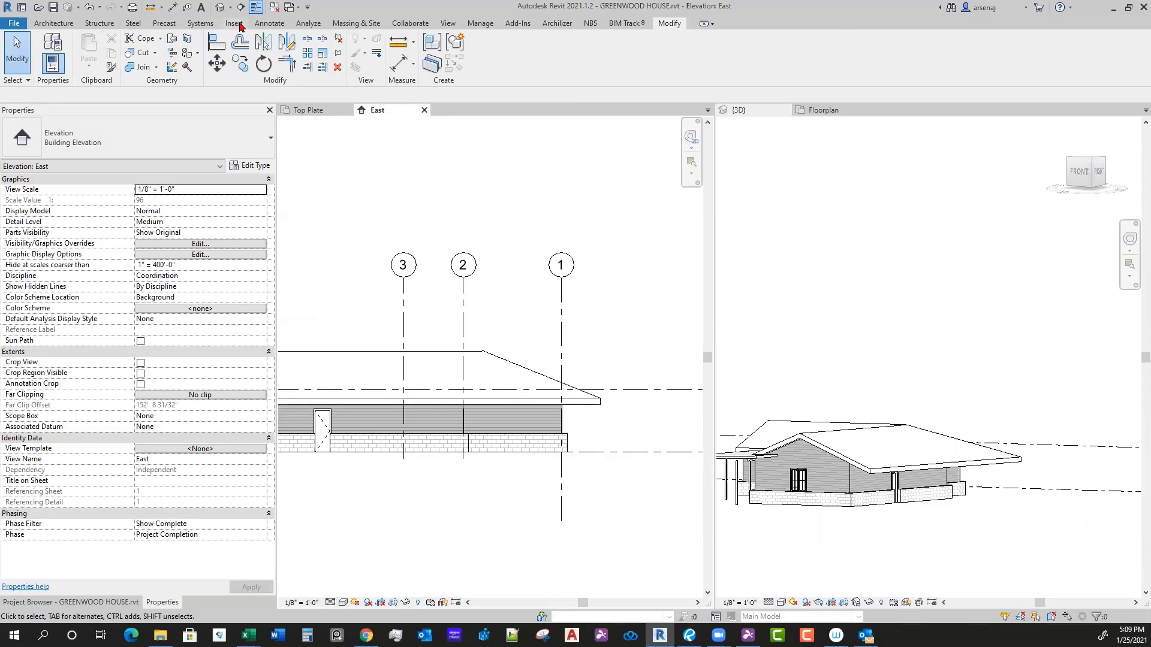
left_click(270, 24)
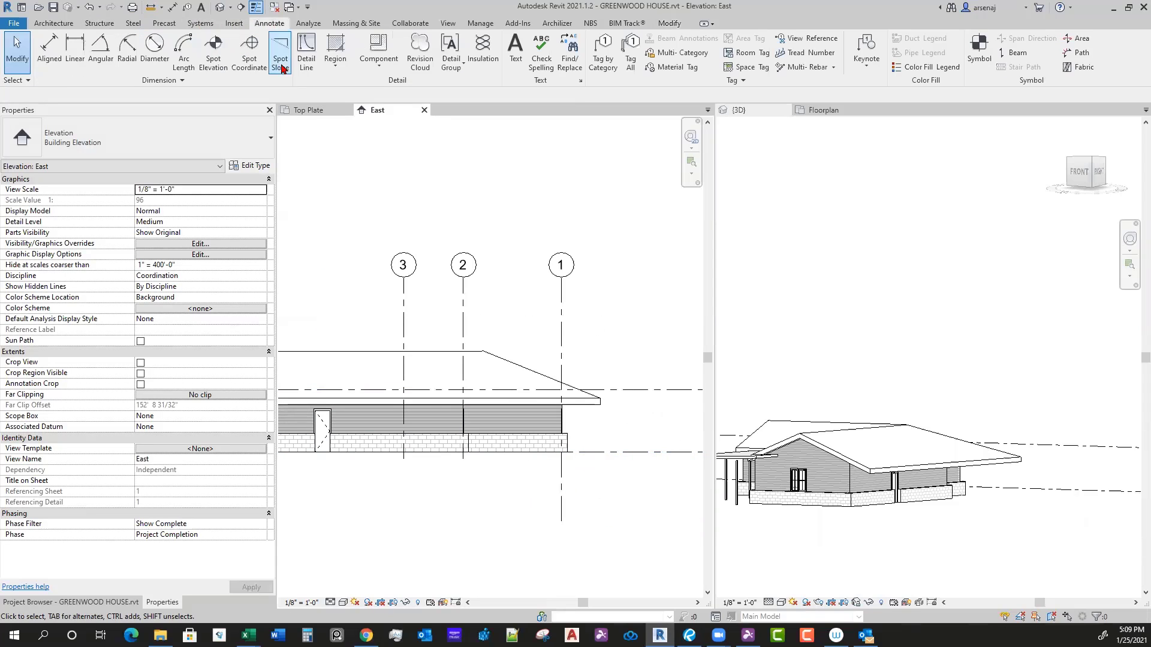
left_click(50, 54)
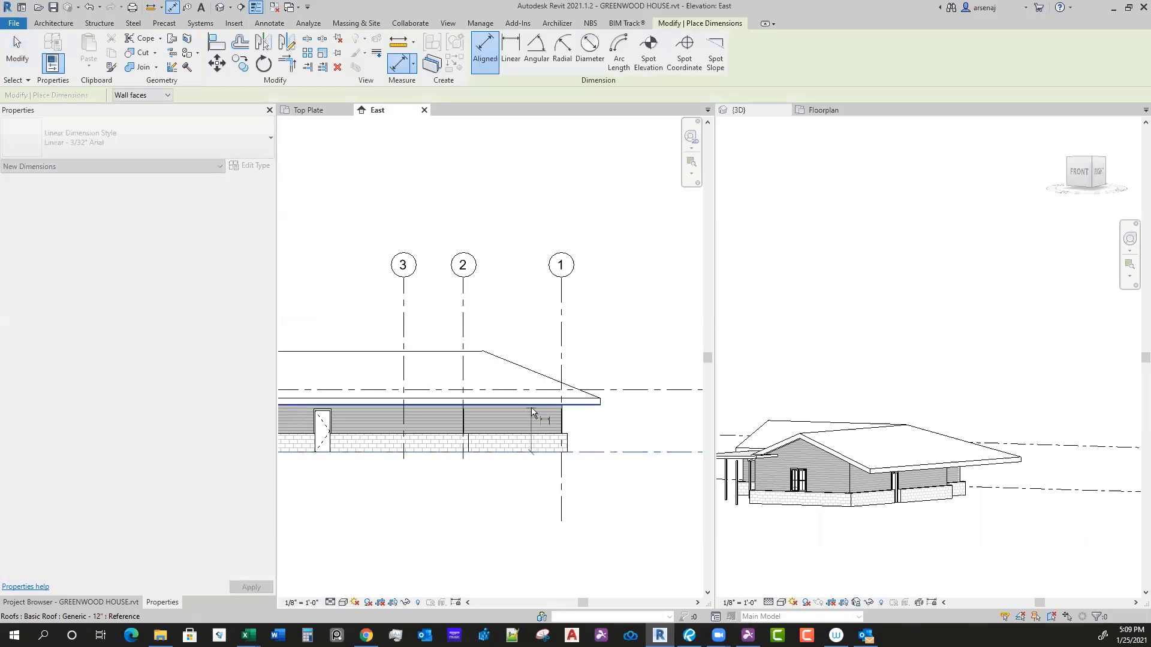
left_click(531, 407)
scroll(569, 427, "up", 2)
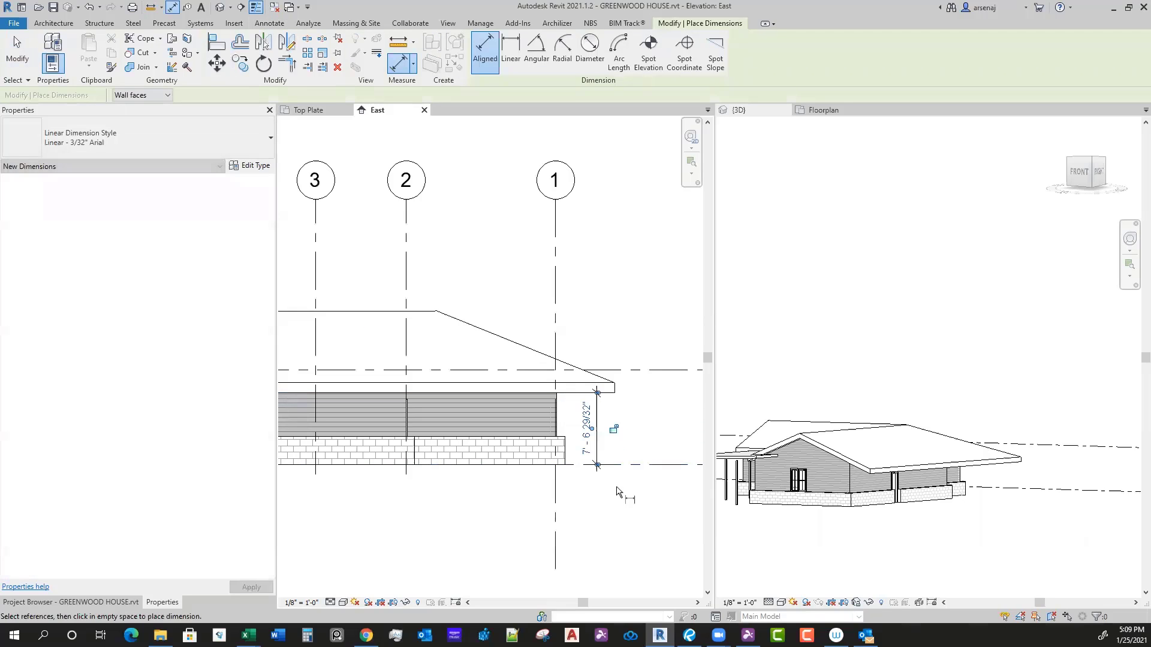
scroll(592, 494, "down", 2)
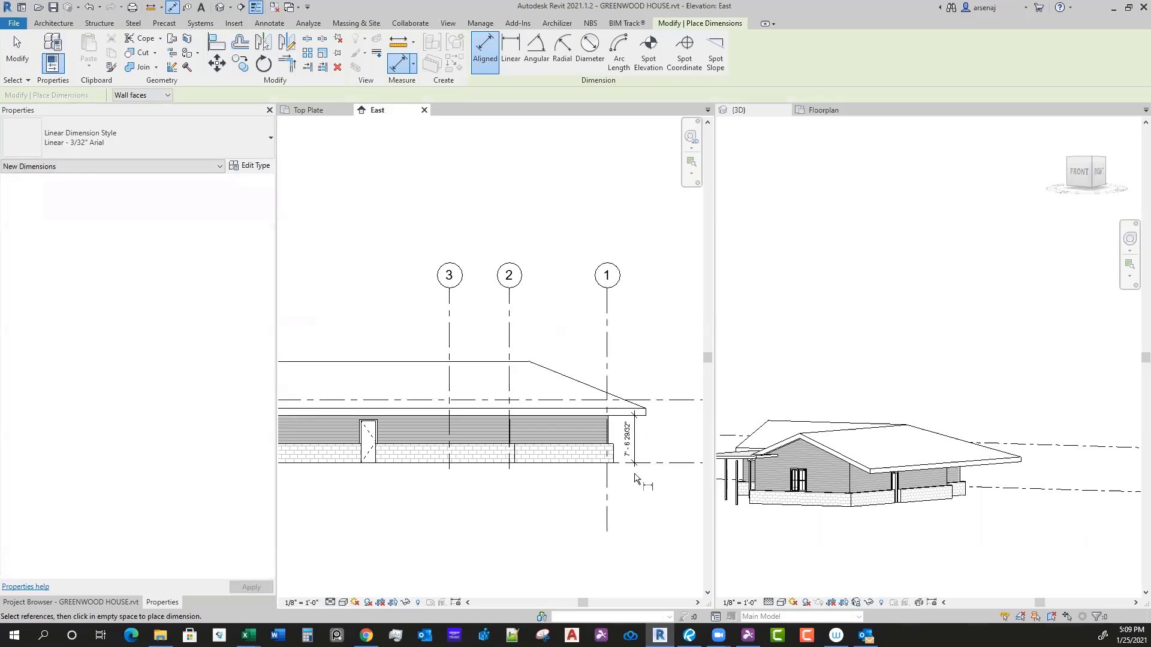
left_click(641, 473)
key("Escape")
key("Escape")
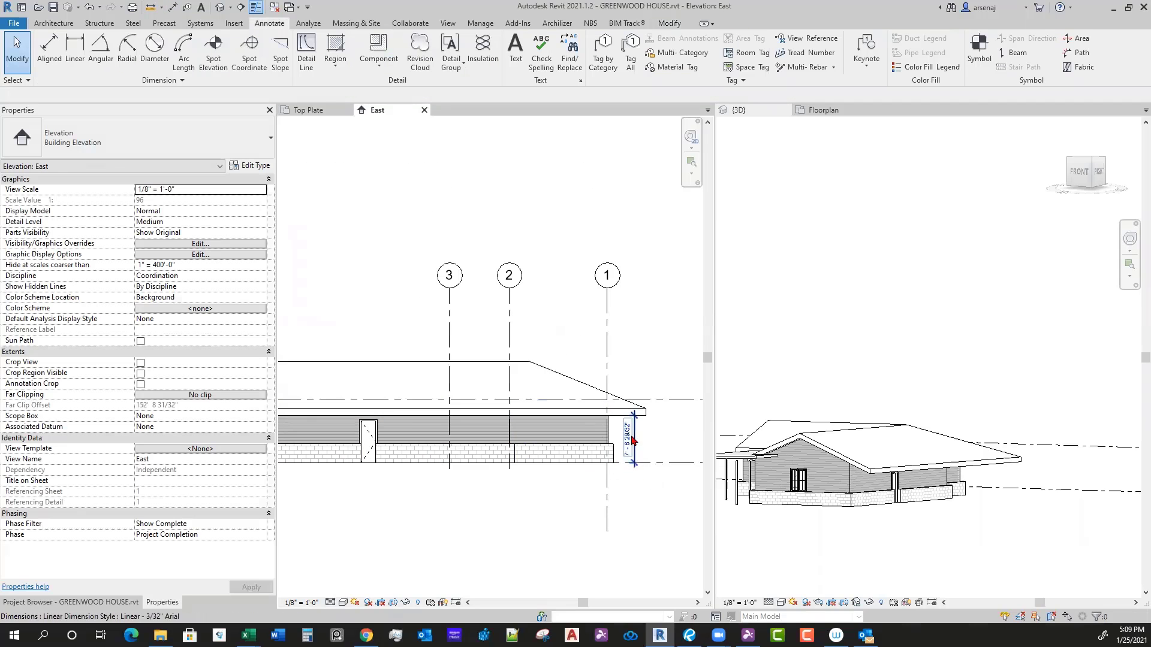
Step: Compare the East elevation's roof eave with the roof edge in Bluebeam's rear house photo, and return to Revit
scroll(478, 434, "down", 2)
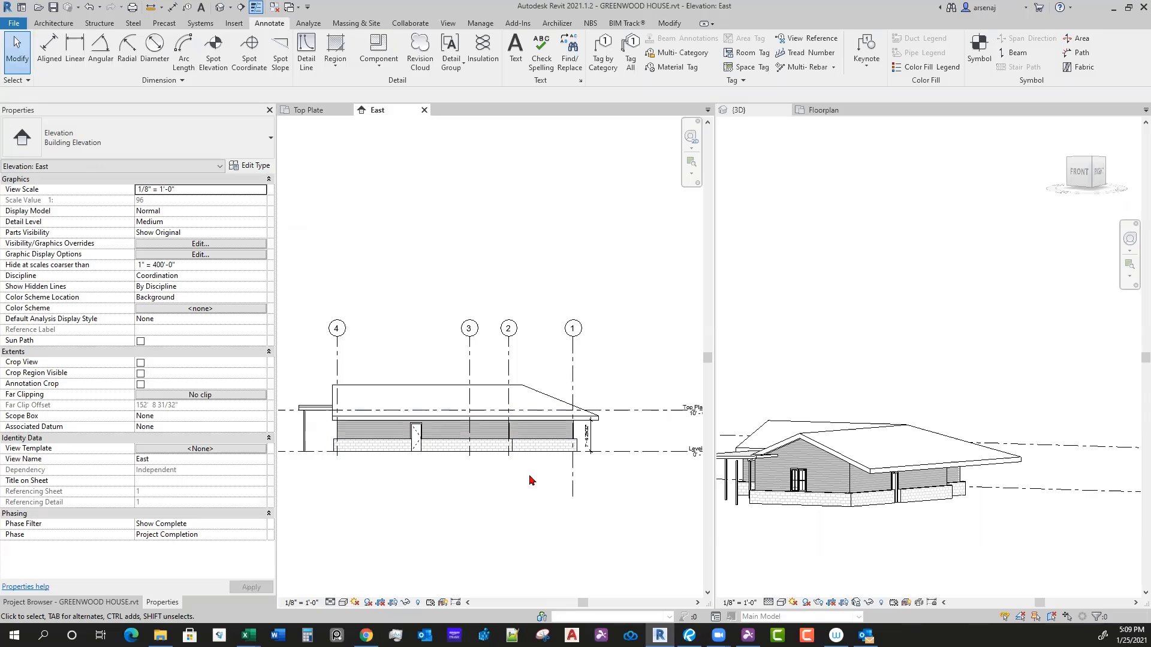
middle_click_drag(581, 483, 543, 498)
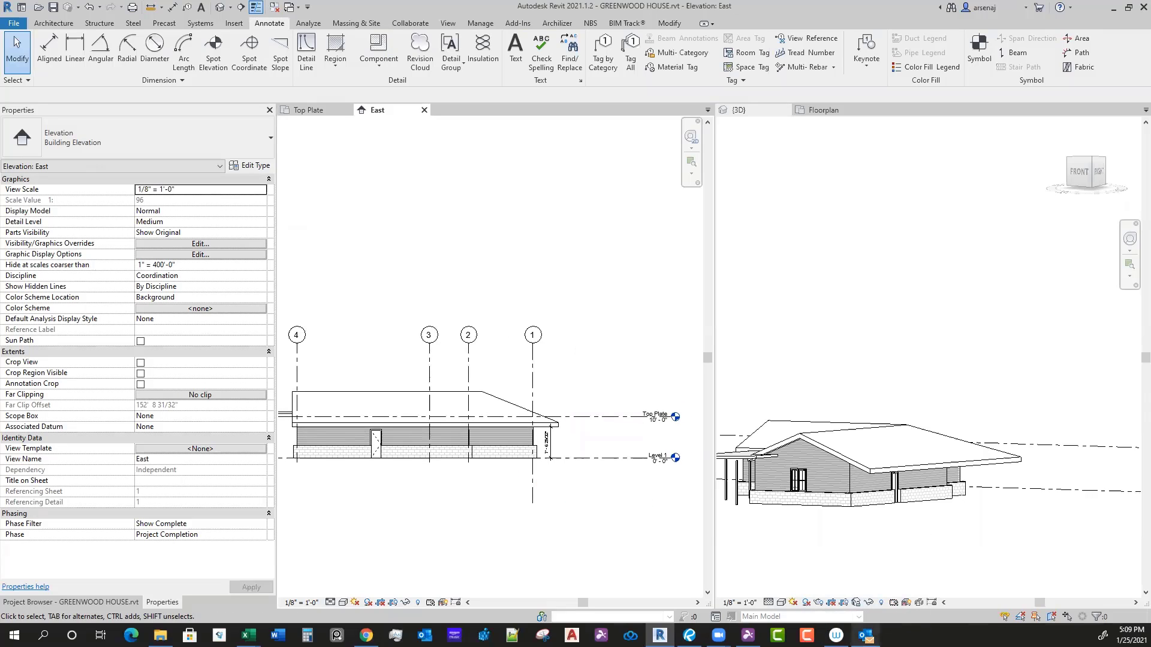
left_click(689, 636)
middle_click_drag(764, 431, 605, 455)
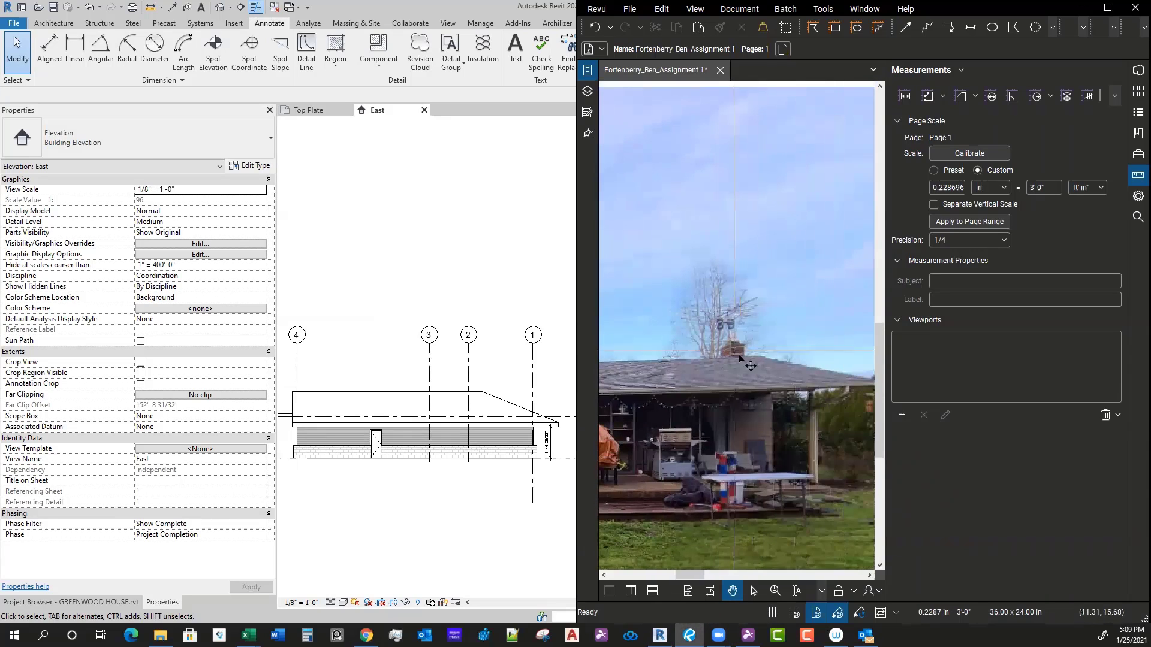
left_click(483, 519)
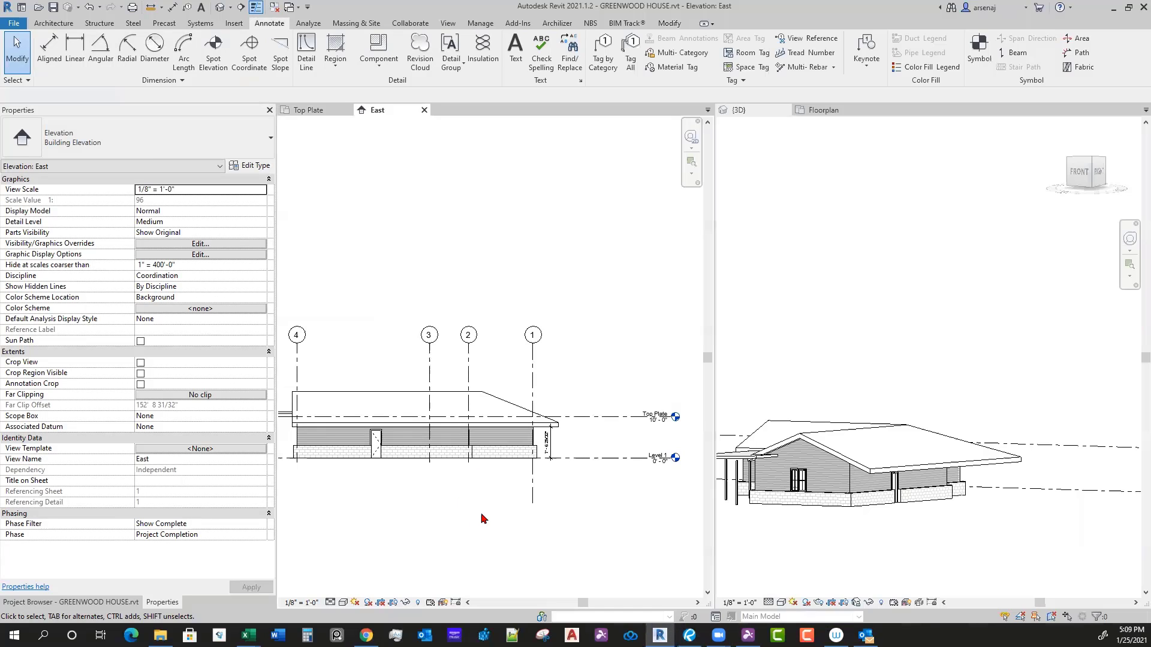
Step: Open the Top Plate plan and compare the plan and 3D roof shapes with the rear house photo in Bluebeam
left_click(309, 110)
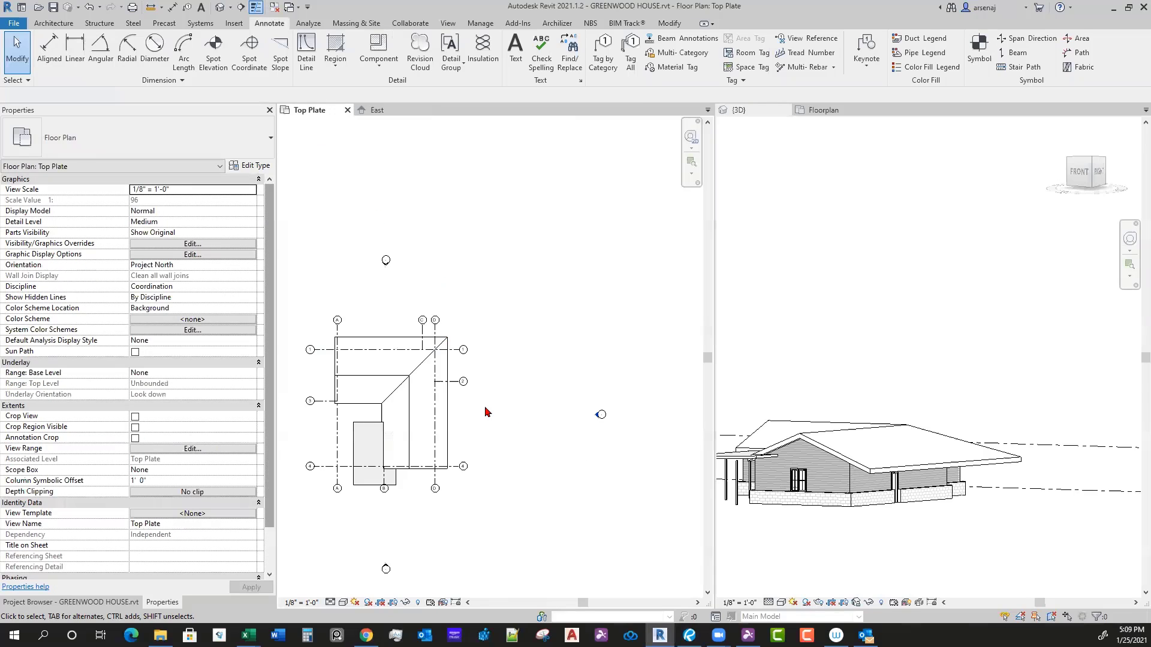
scroll(486, 412, "up", 2)
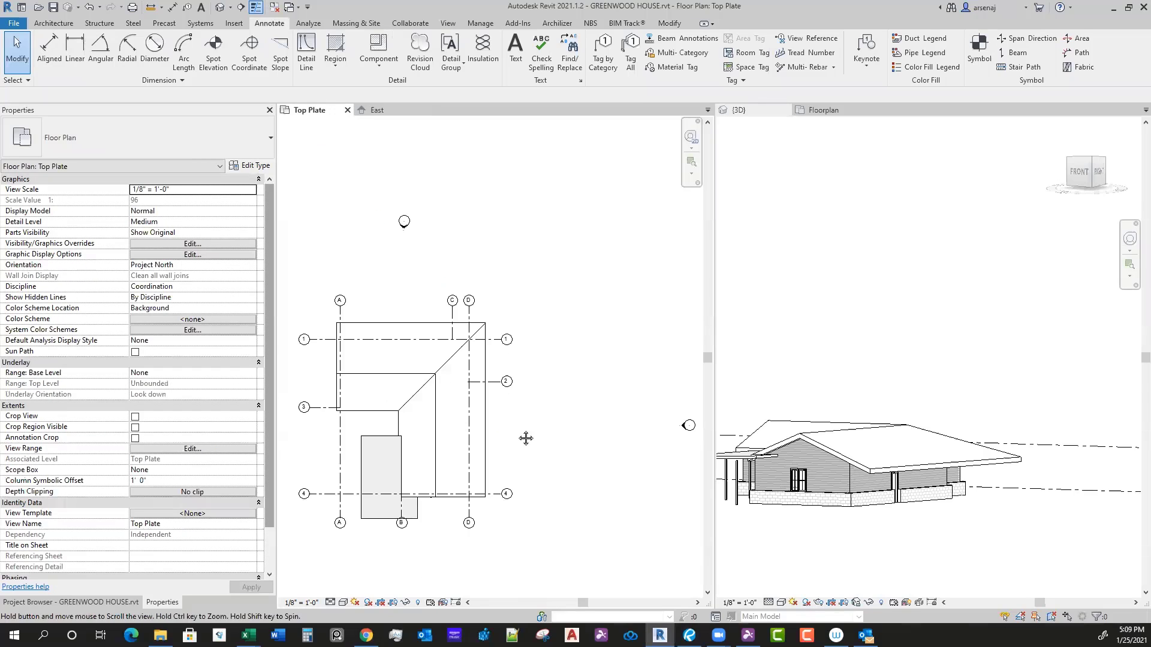
middle_click_drag(526, 438, 550, 445)
middle_click_drag(814, 475, 883, 519, "shift")
left_click(683, 635)
scroll(774, 454, "down", 3)
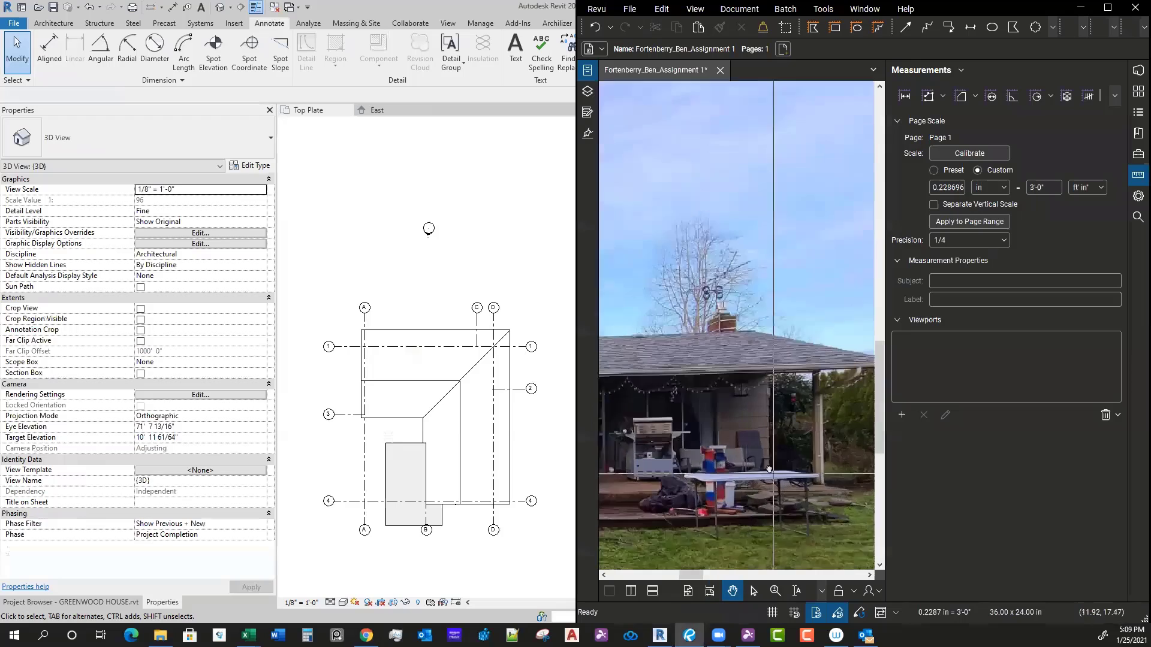
scroll(801, 471, "down", 3)
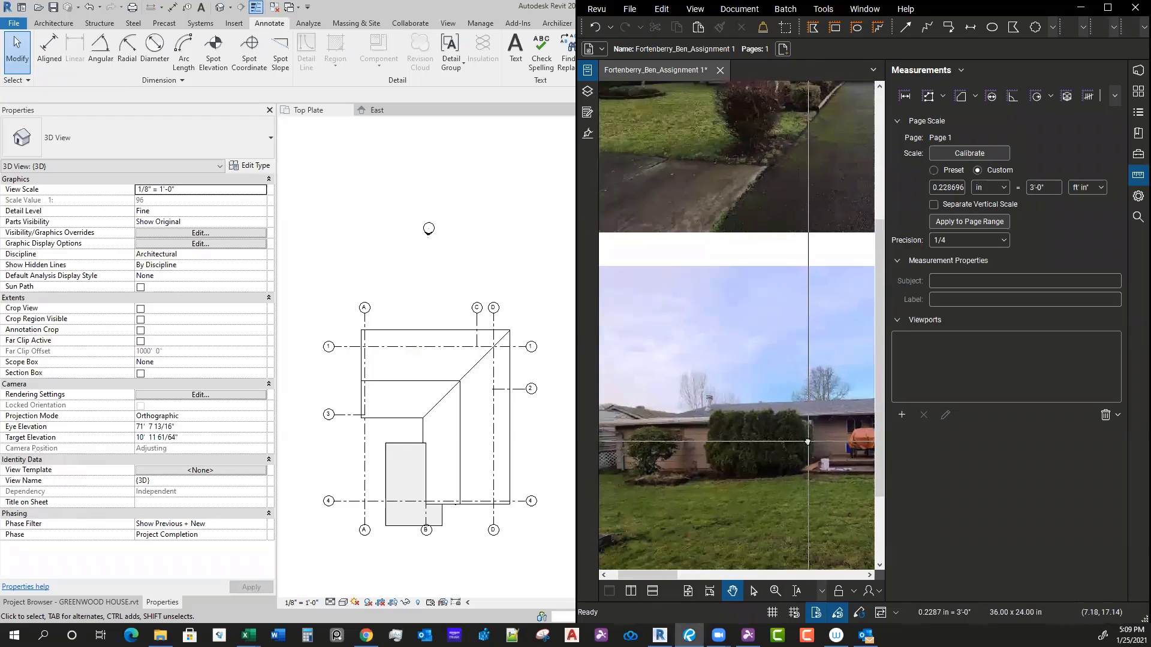
left_click(545, 457)
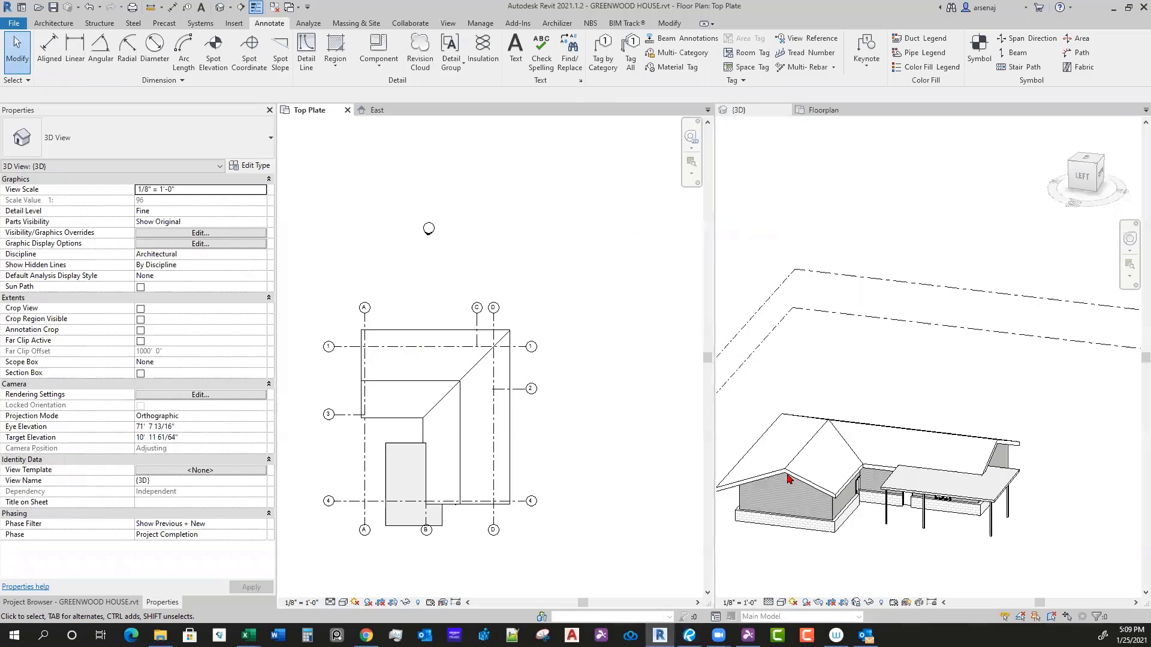
Step: Dock the 3D view alongside the Top Plate and East views, and bring the whole Floorplan layout into view
left_click(772, 122)
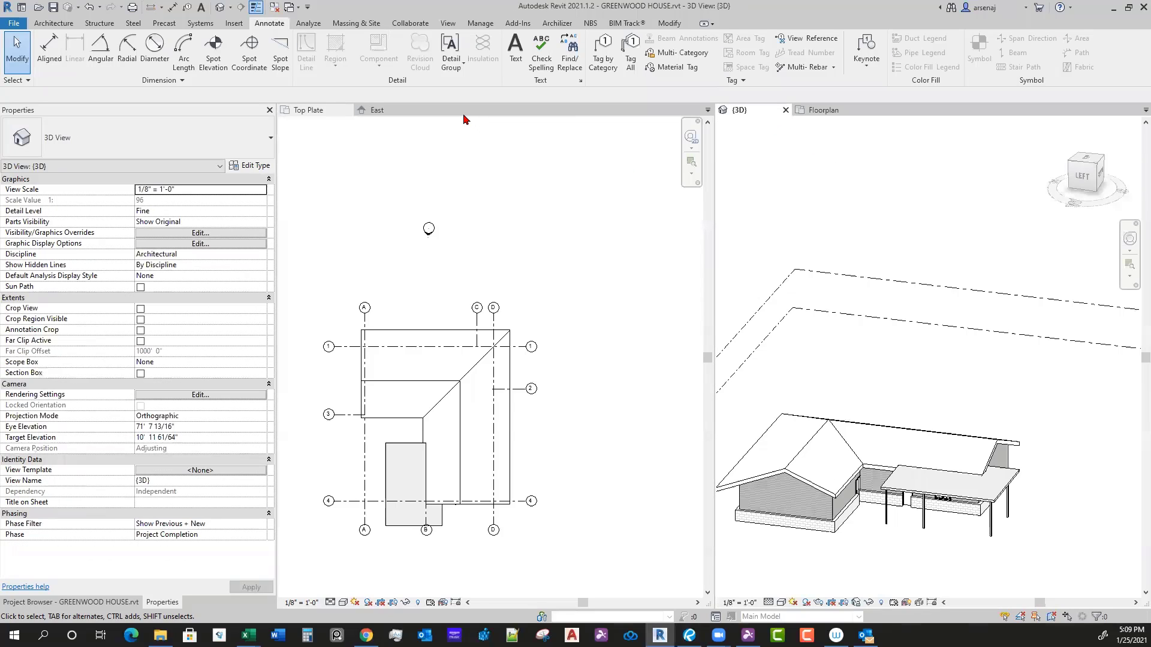
left_click(785, 110)
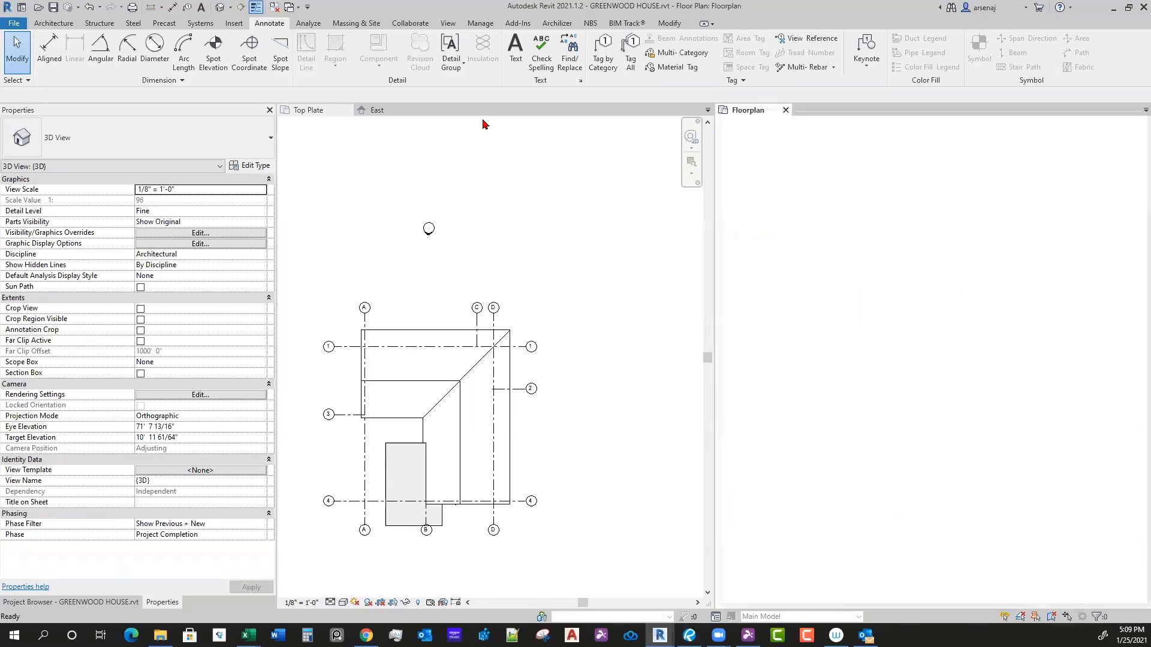
left_click_drag(485, 126, 486, 126)
middle_click_drag(549, 429, 599, 462, "shift")
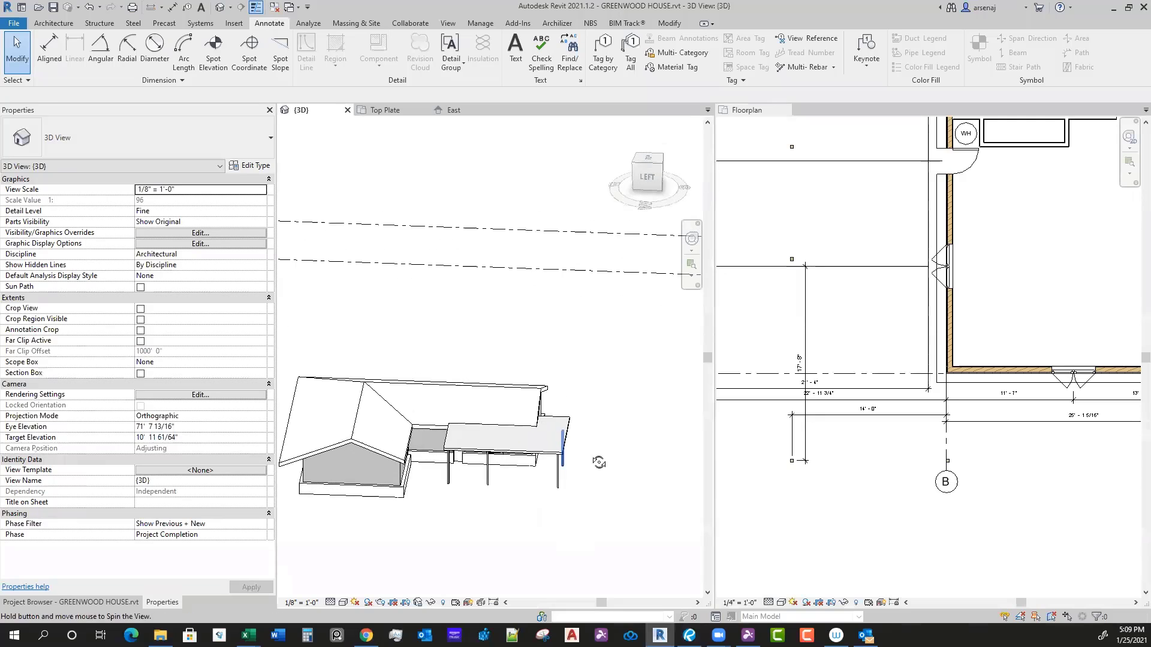
mouse_move(502, 488)
middle_mouse_down("shift")
mouse_move(527, 473)
mouse_move(480, 431)
mouse_move(464, 439)
mouse_move(510, 434)
mouse_move(561, 453)
mouse_move(514, 466)
mouse_move(534, 470)
mouse_move(527, 440)
mouse_move(547, 464)
mouse_move(508, 514)
mouse_move(501, 478)
middle_mouse_up("shift")
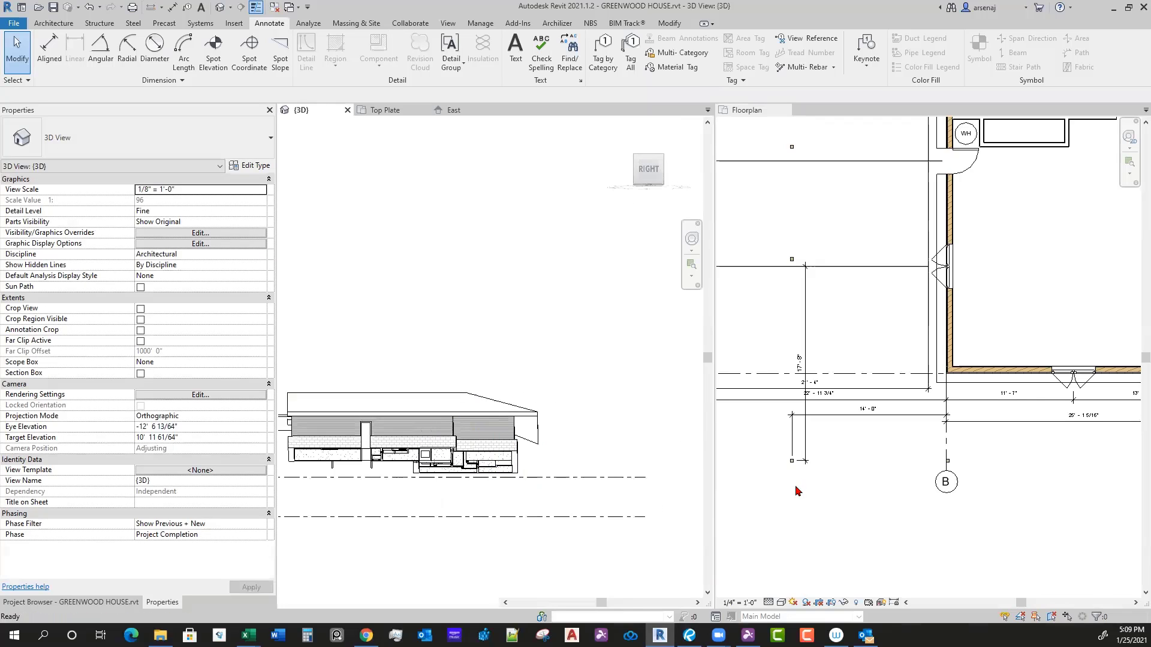
scroll(793, 485, "down", 2)
scroll(917, 470, "down", 5)
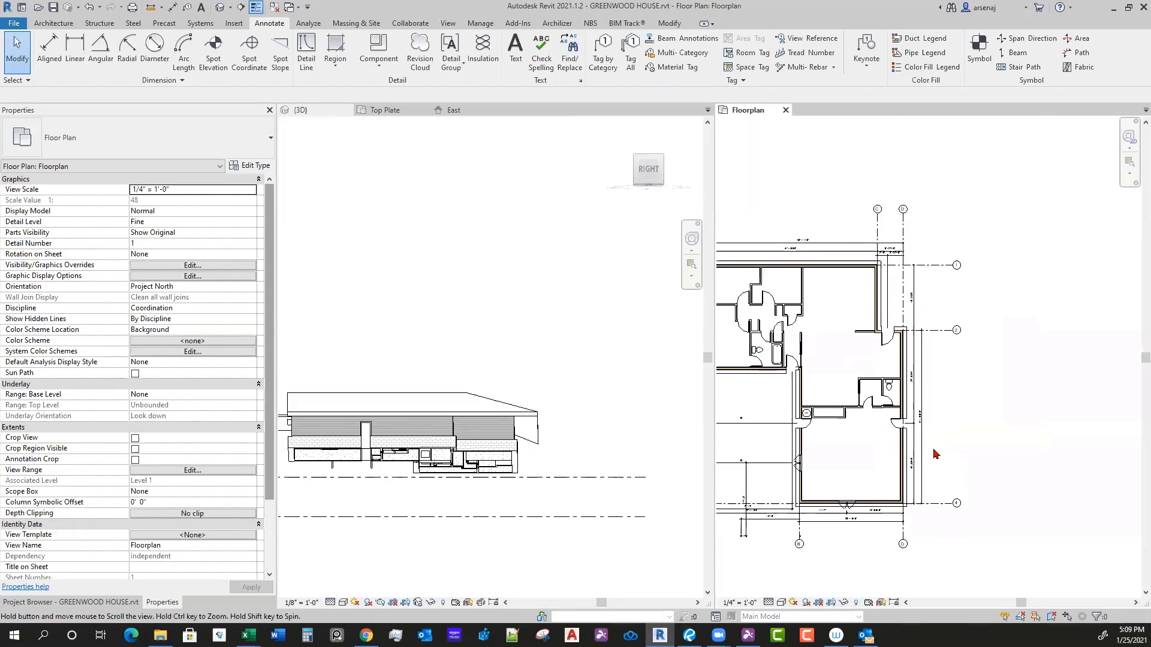
Step: Inspect the modelled roof from above, and switch to Bluebeam to study the rear roof and front gable photos
left_click(569, 341)
middle_click_drag(560, 342, 601, 462, "shift")
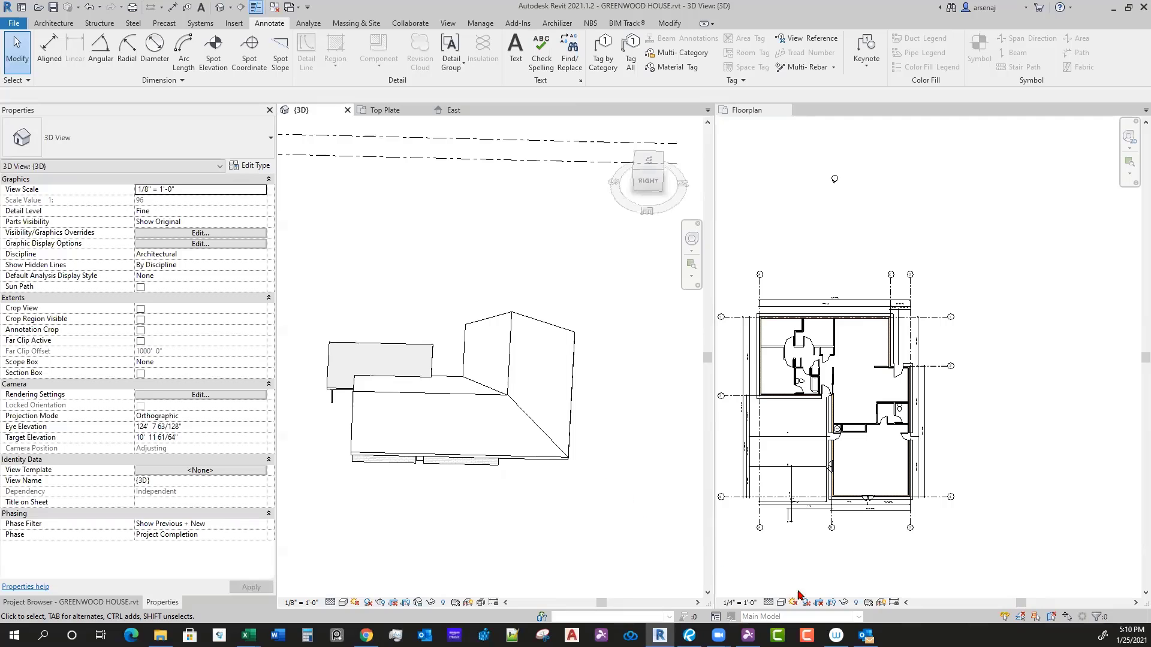
left_click(689, 636)
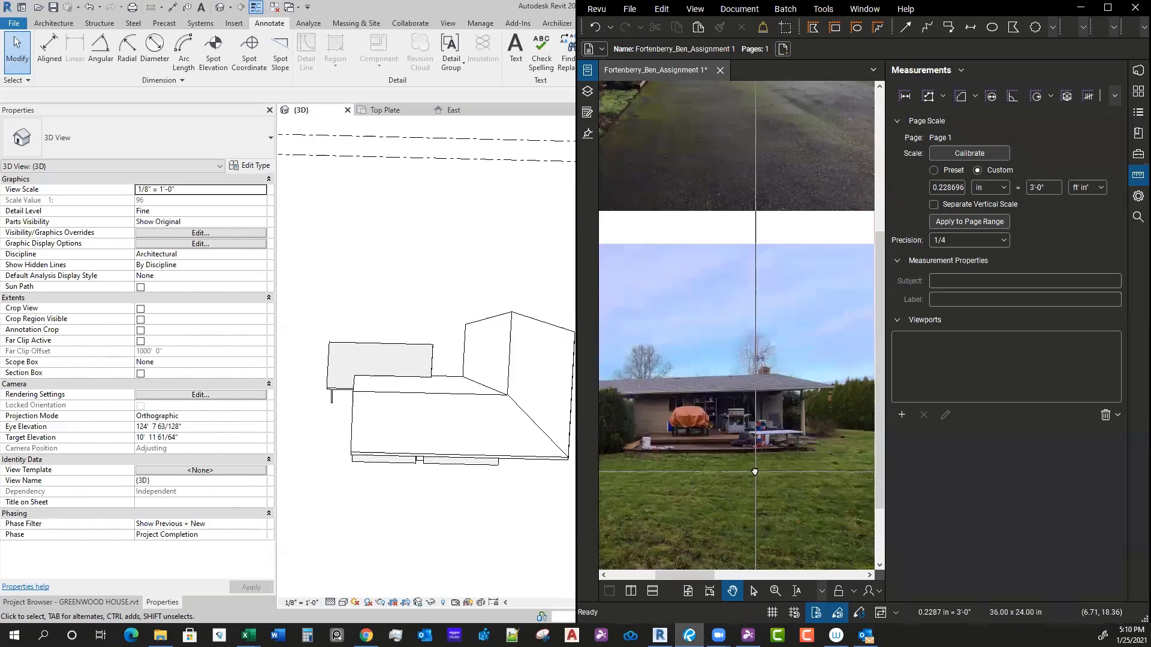
scroll(755, 471, "down", 3)
scroll(722, 269, "up", 5)
scroll(726, 293, "up", 4)
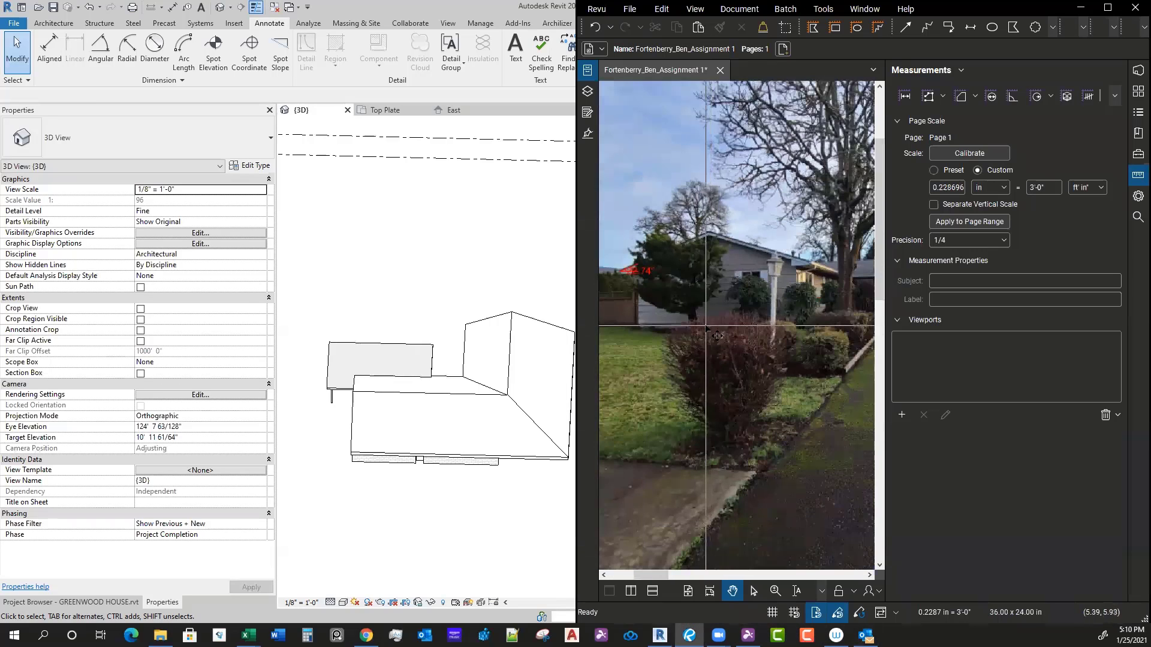
scroll(677, 303, "down", 2)
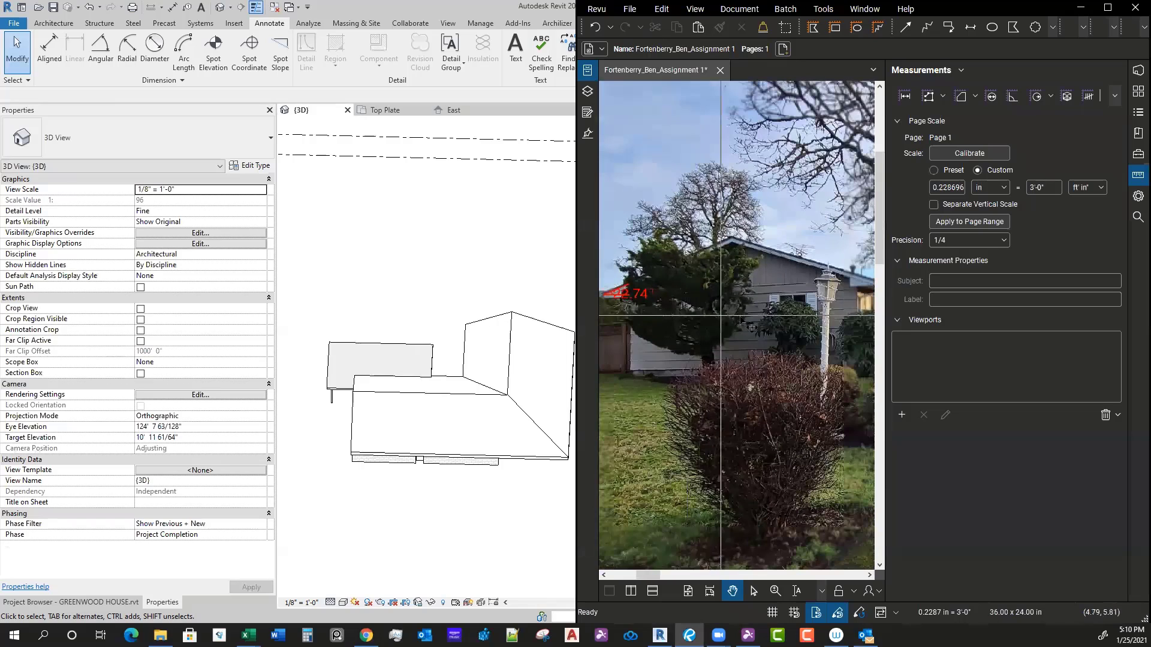
scroll(720, 362, "up", 3)
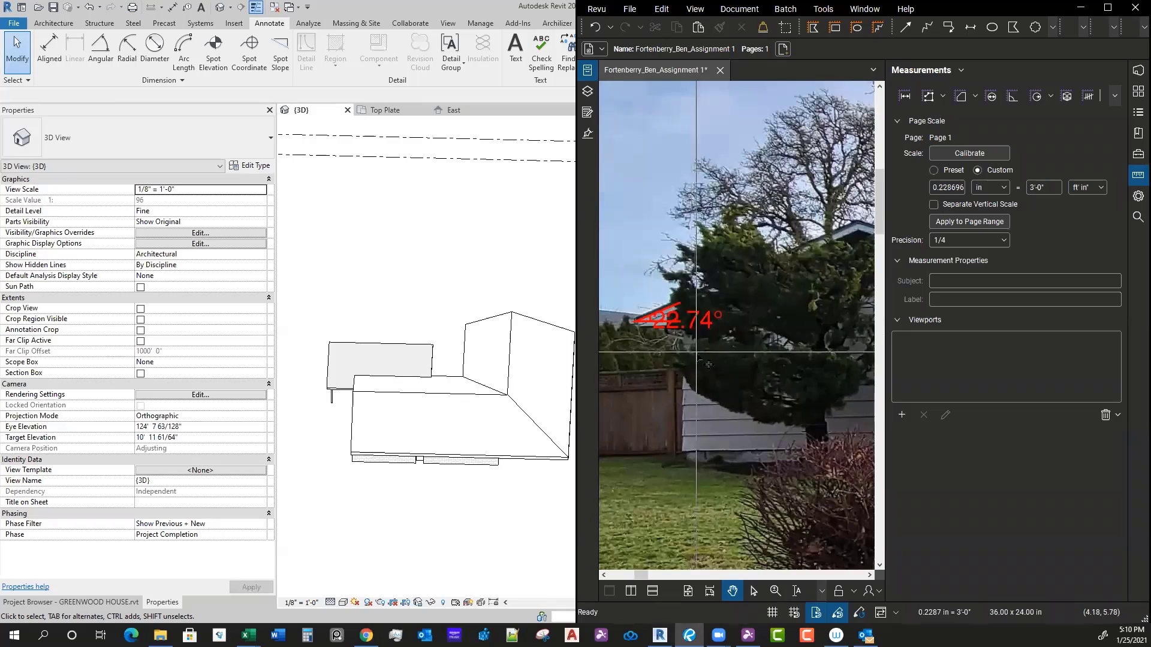
scroll(701, 365, "down", 5)
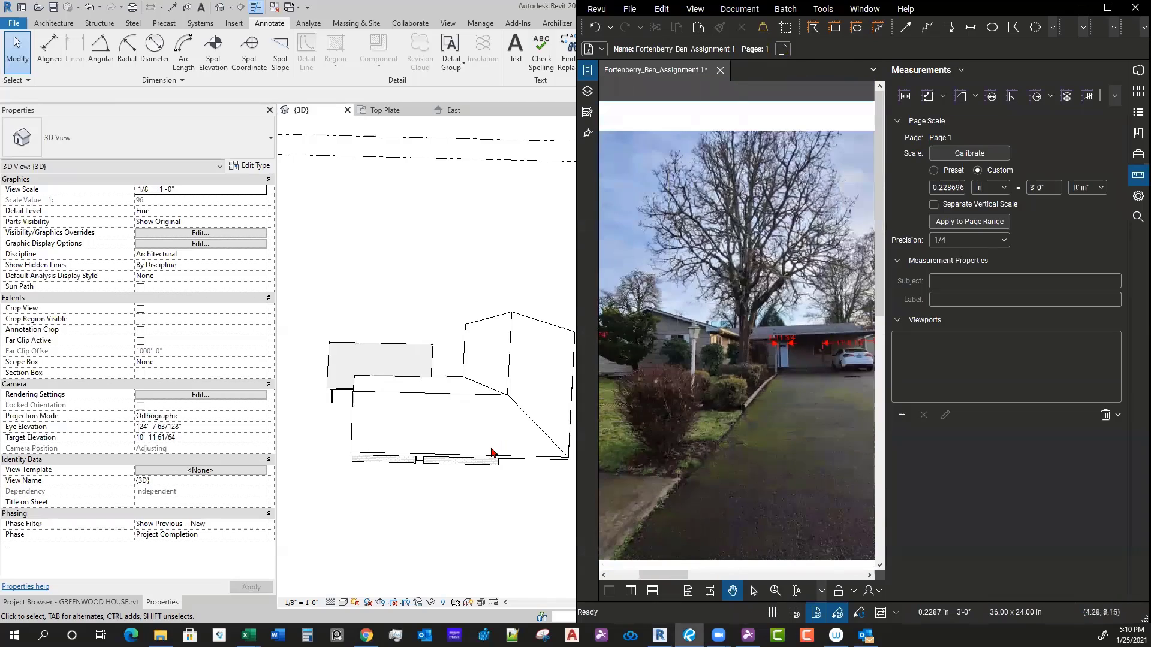
Step: In Revit, inspect the gable end beside the flat-roofed carport, and compare it with the gable in Bluebeam's front photo
left_click(492, 452)
middle_click_drag(488, 452, 623, 583, "shift")
scroll(468, 465, "up", 2)
scroll(384, 396, "up", 2)
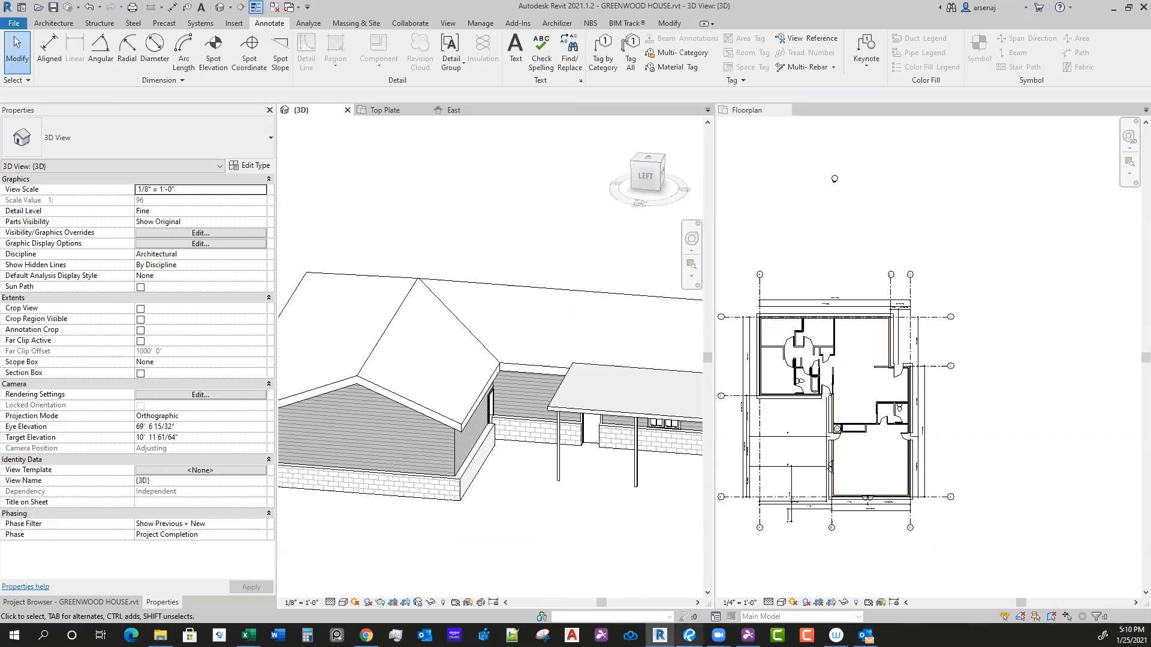
left_click(690, 634)
left_click_drag(779, 436, 869, 509)
scroll(675, 390, "up", 2)
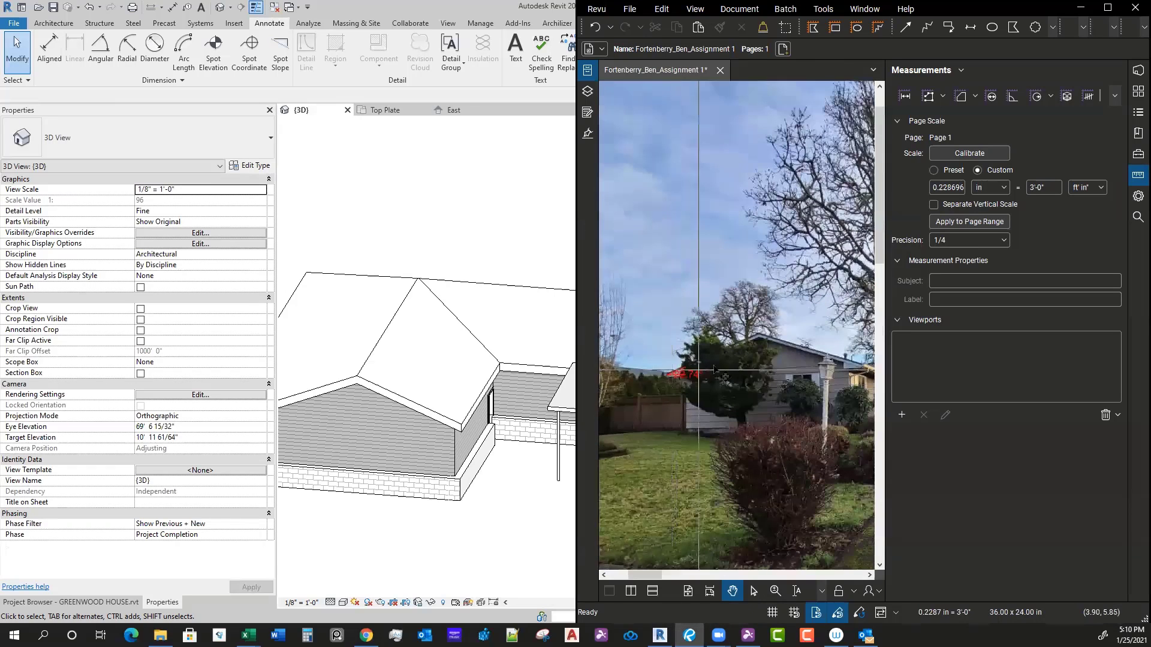
Step: Return to Revit and view the gable end almost level from the model's left side
left_click(483, 505)
scroll(476, 499, "down", 2)
middle_click_drag(473, 495, 530, 451, "shift")
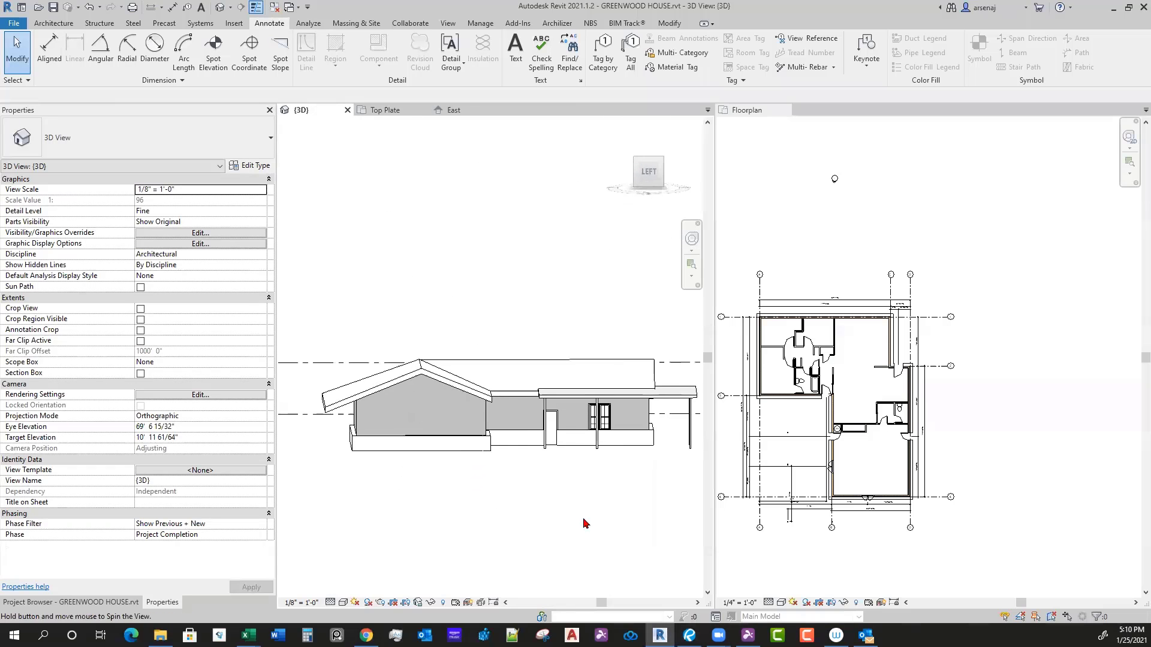
middle_click_drag(586, 523, 585, 523, "shift")
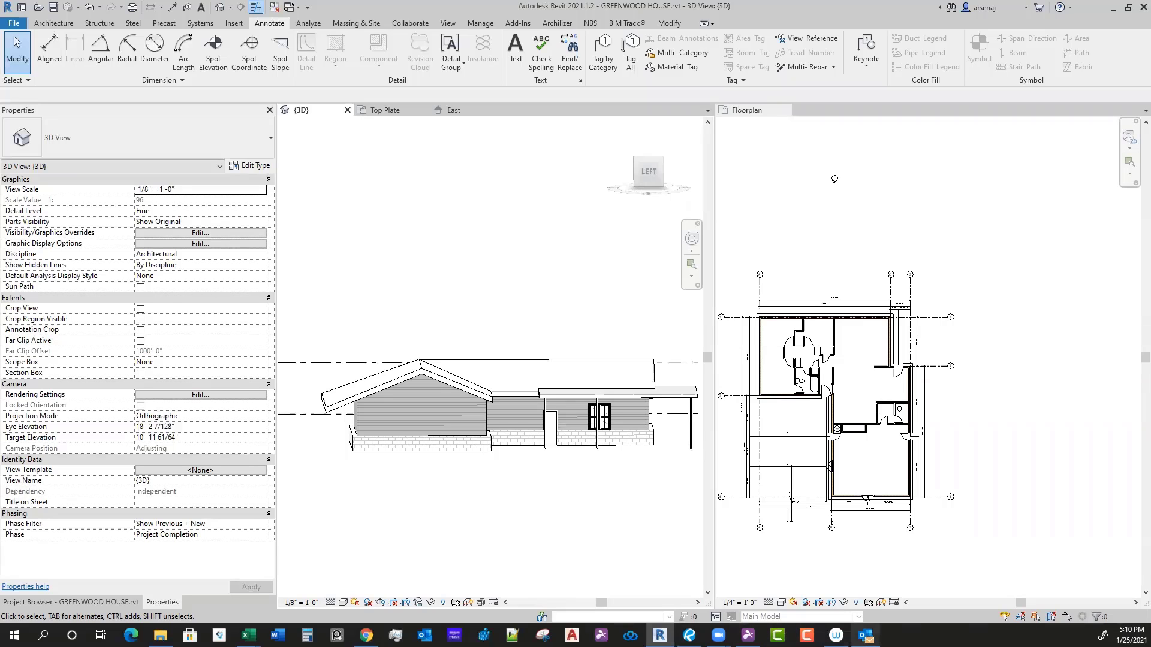
Step: In Bluebeam, hide the Measurements panel and examine the gable and eaves closely in the front house photo
left_click(689, 635)
scroll(737, 447, "down", 3)
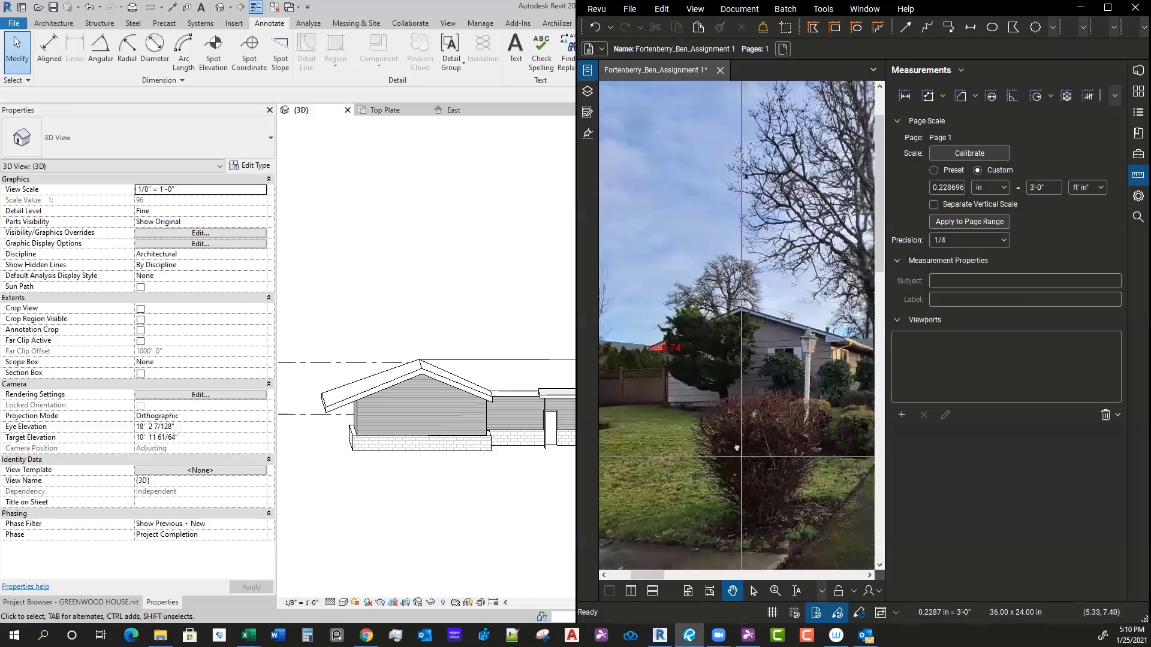
double_click(882, 427)
middle_click_drag(837, 427, 872, 478)
scroll(837, 420, "up", 2)
scroll(787, 414, "up", 2)
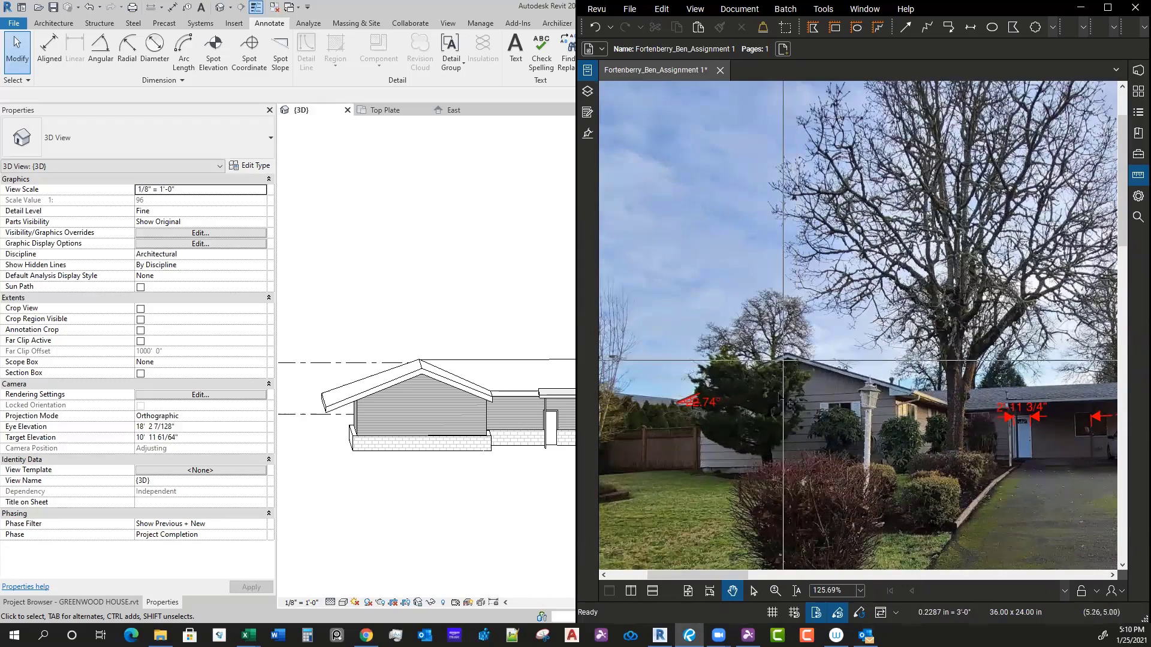
scroll(790, 404, "up", 5)
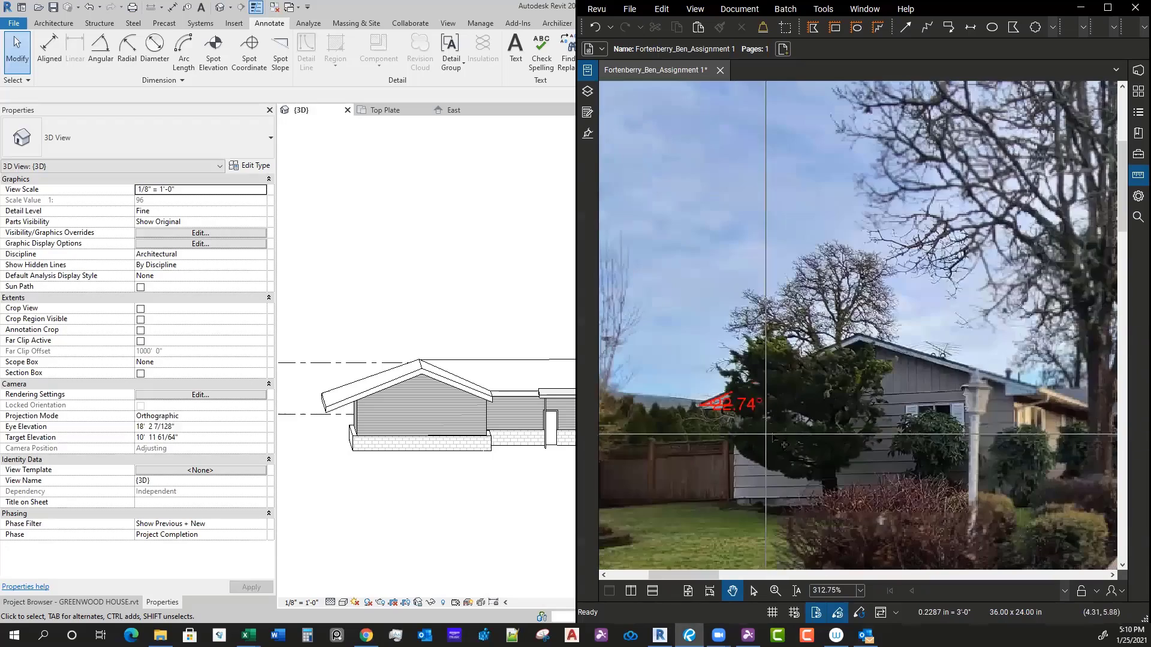
scroll(766, 434, "down", 3)
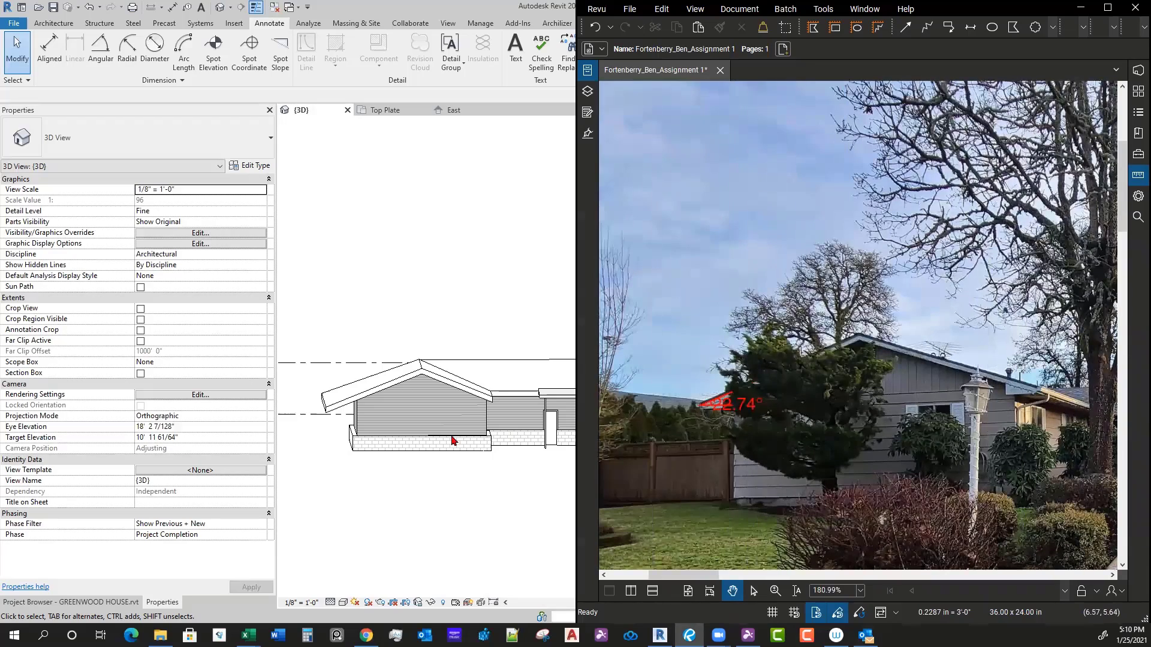
Step: Switch back to Revit, select the L-shaped main roof, and dock the Top Plate plan alongside the Floorplan view
left_click(479, 494)
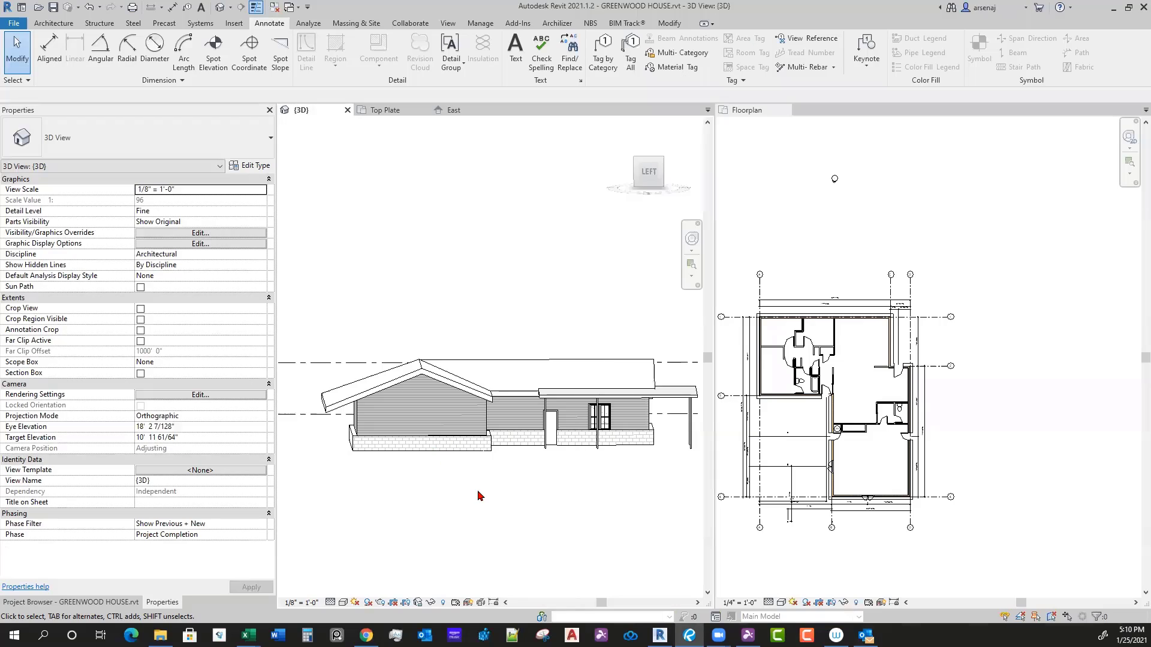
left_click(346, 413)
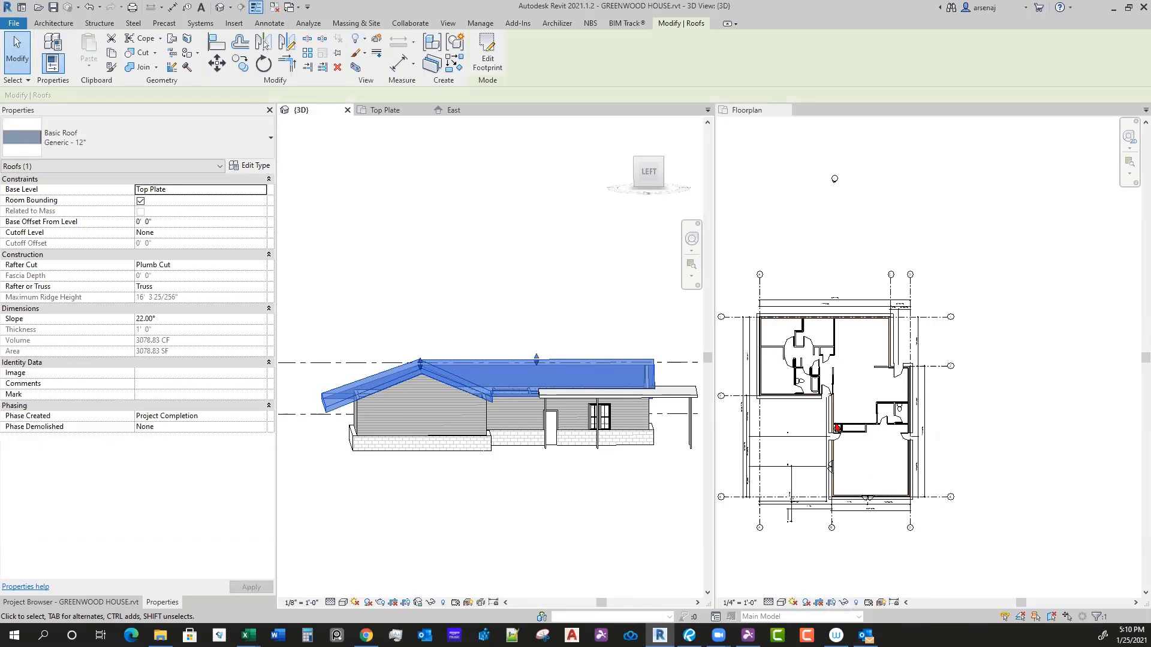
left_click(826, 413)
left_click(392, 111)
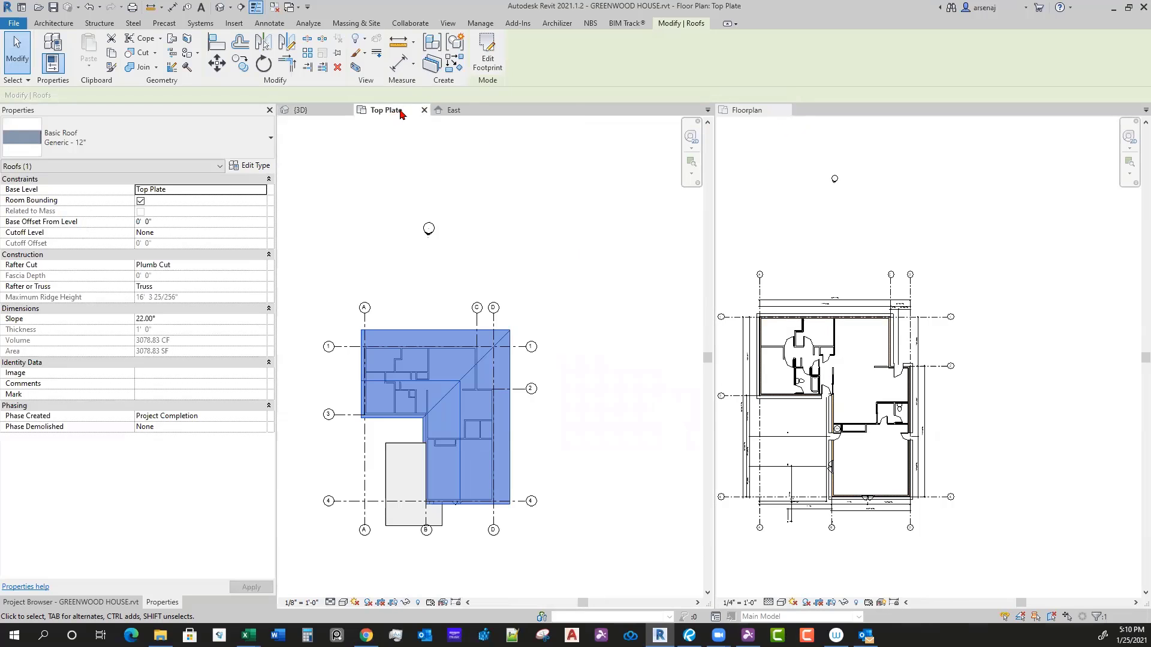
left_click_drag(387, 110, 815, 114)
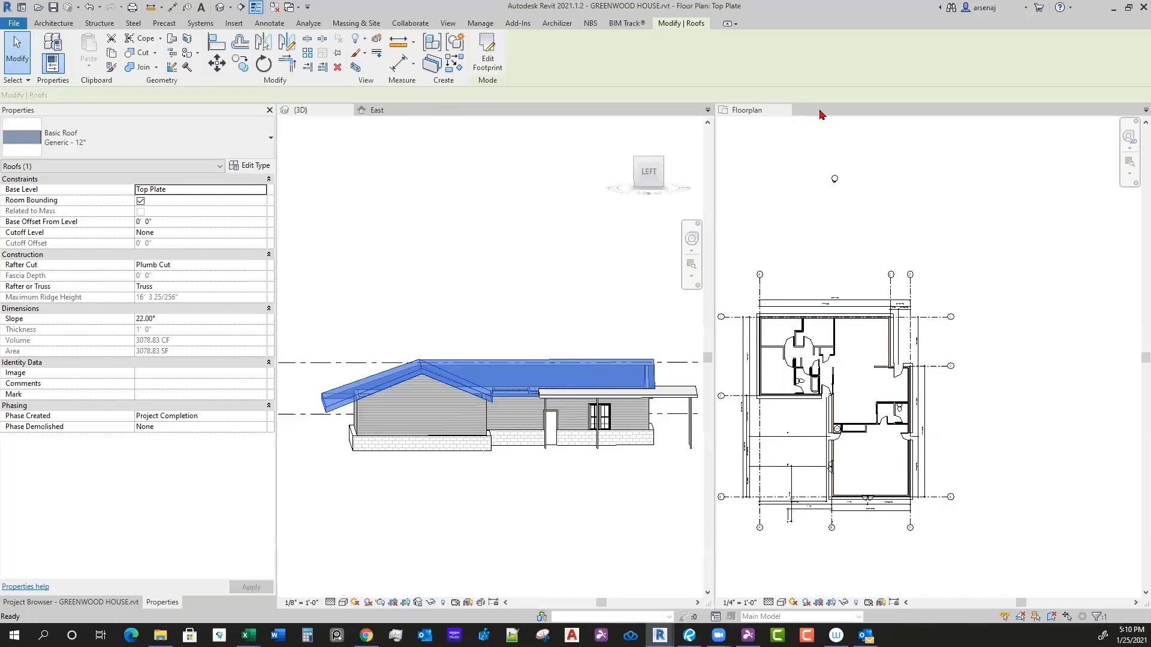
scroll(935, 459, "up", 2)
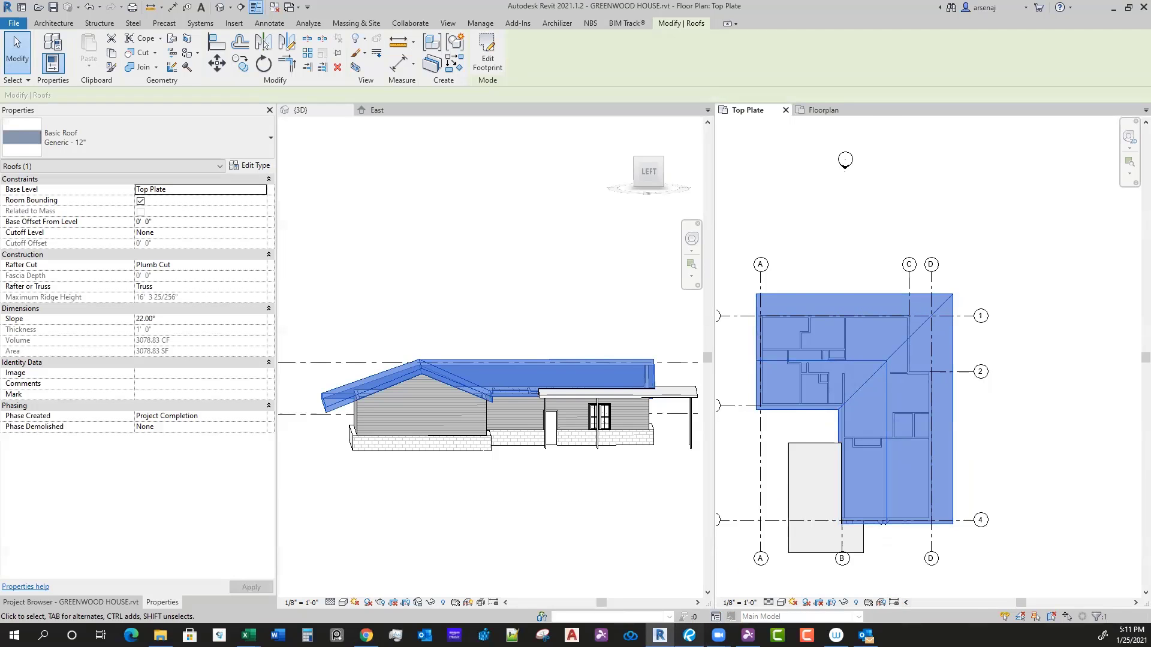
Step: Switch to Bluebeam and examine the roof end above the deck in the rear house photo
key("alt+Tab")
scroll(966, 434, "down", 6)
scroll(889, 403, "up", 4)
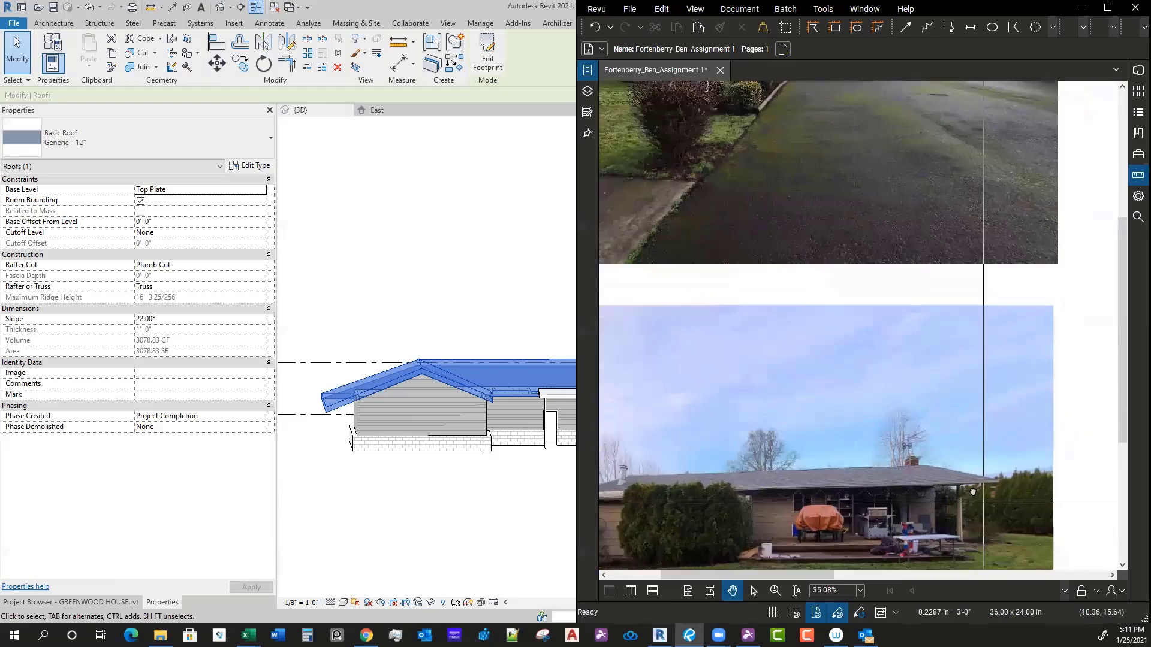
scroll(958, 490, "up", 7)
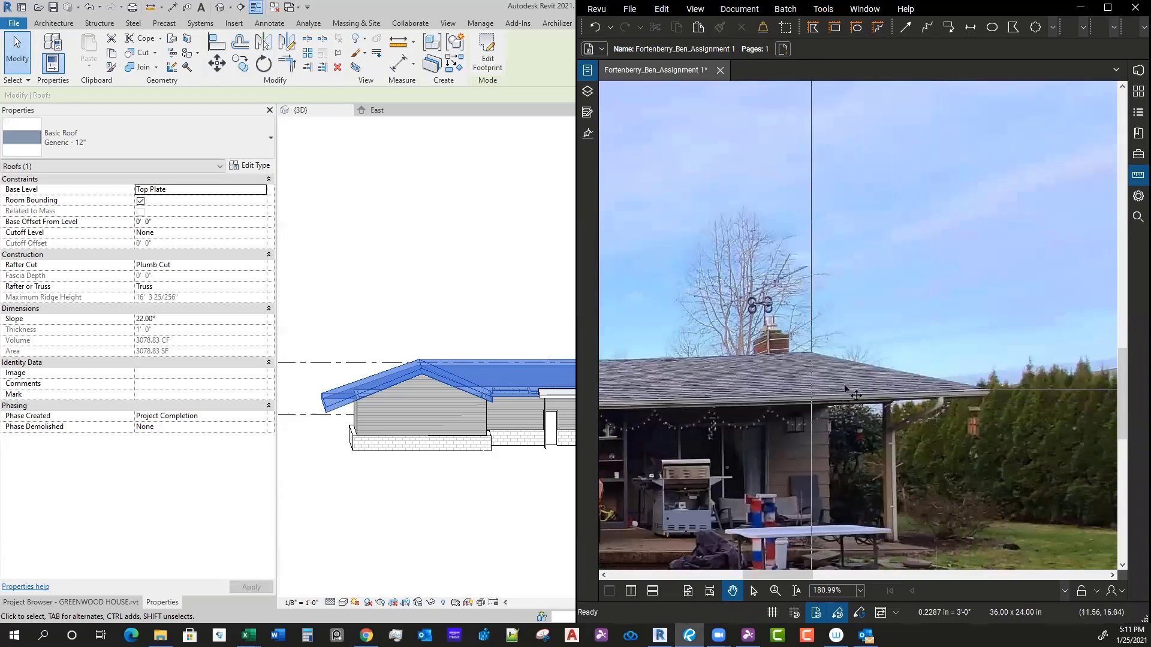
Step: Switch back to Revit and open the L-shaped main roof's footprint for editing in the Top Plate plan
key("alt+Tab")
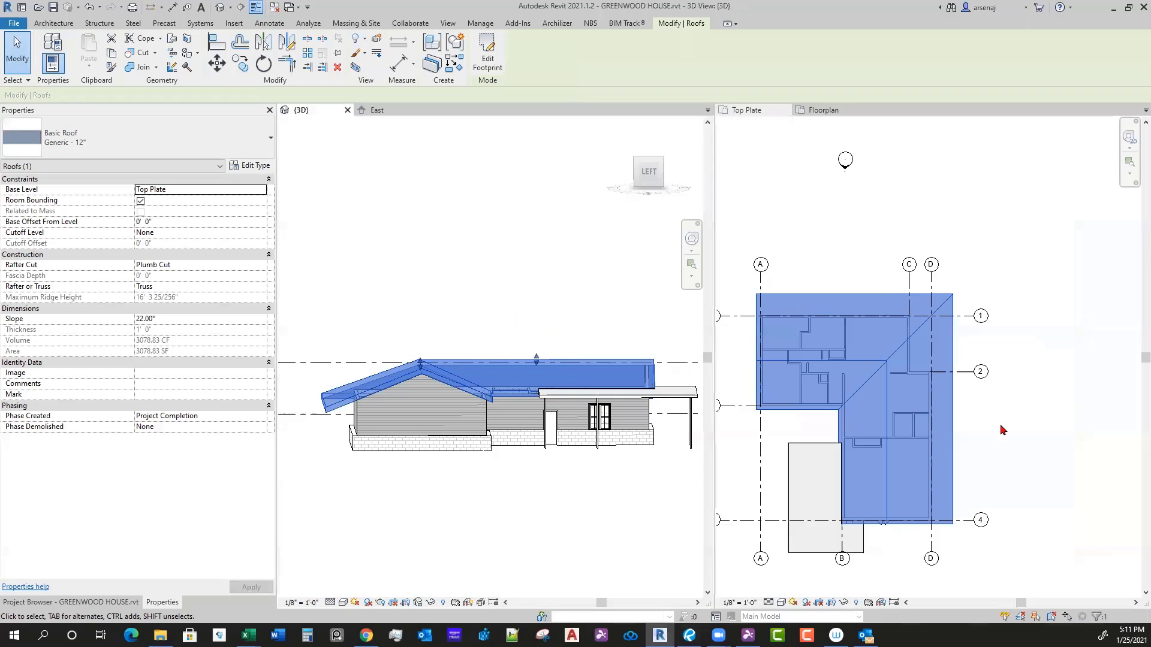
middle_click_drag(539, 477, 432, 460, "shift")
left_click(921, 332)
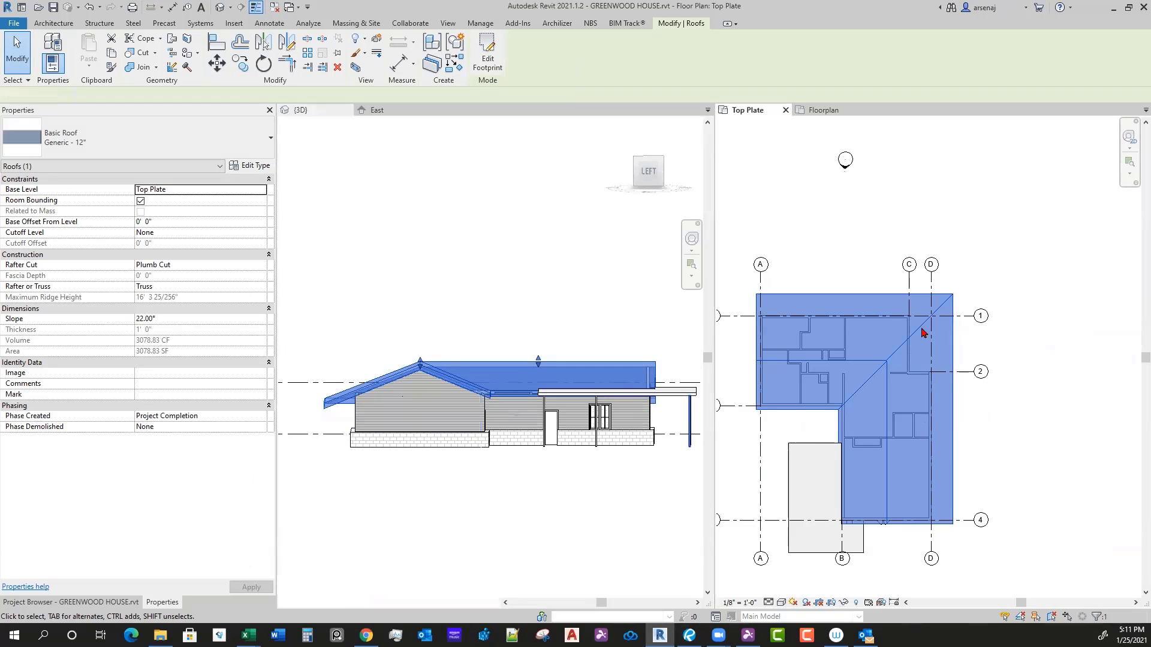
middle_click_drag(978, 424, 1019, 415)
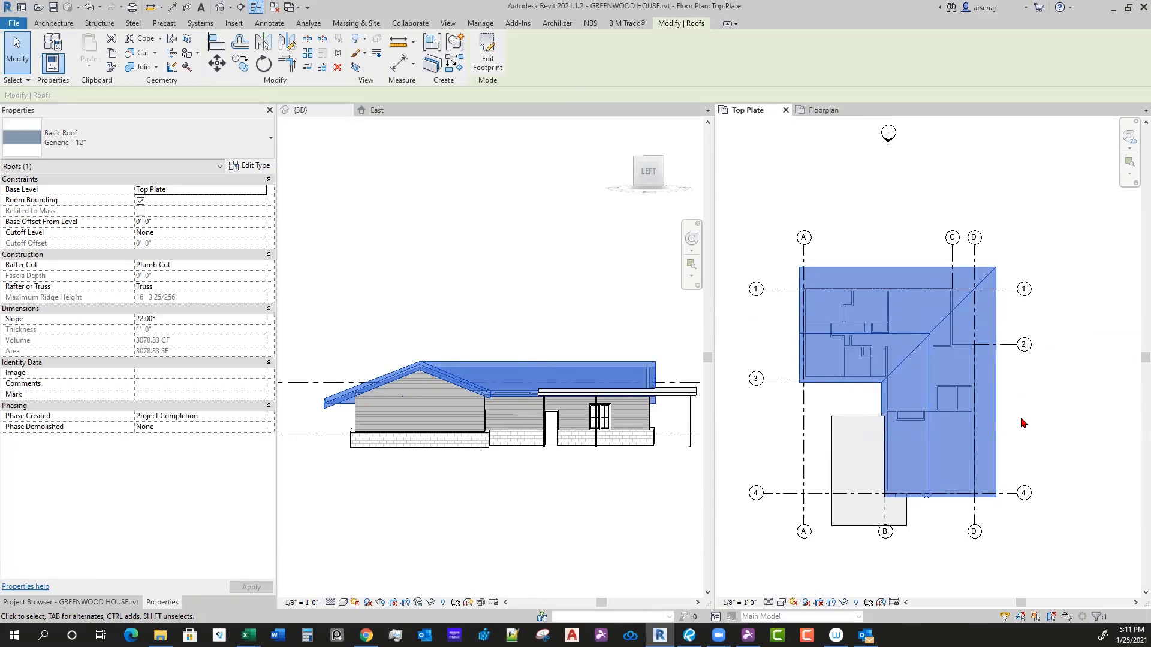
scroll(1010, 348, "up", 1)
middle_click_drag(997, 326, 990, 331)
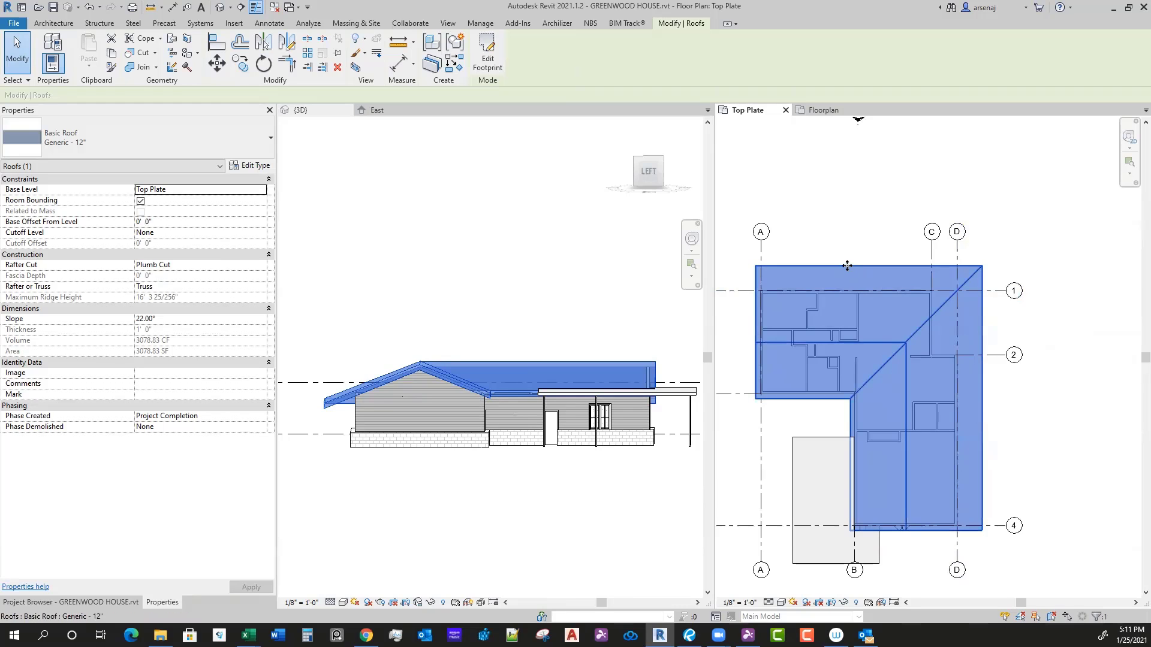
middle_click_drag(986, 299, 939, 310)
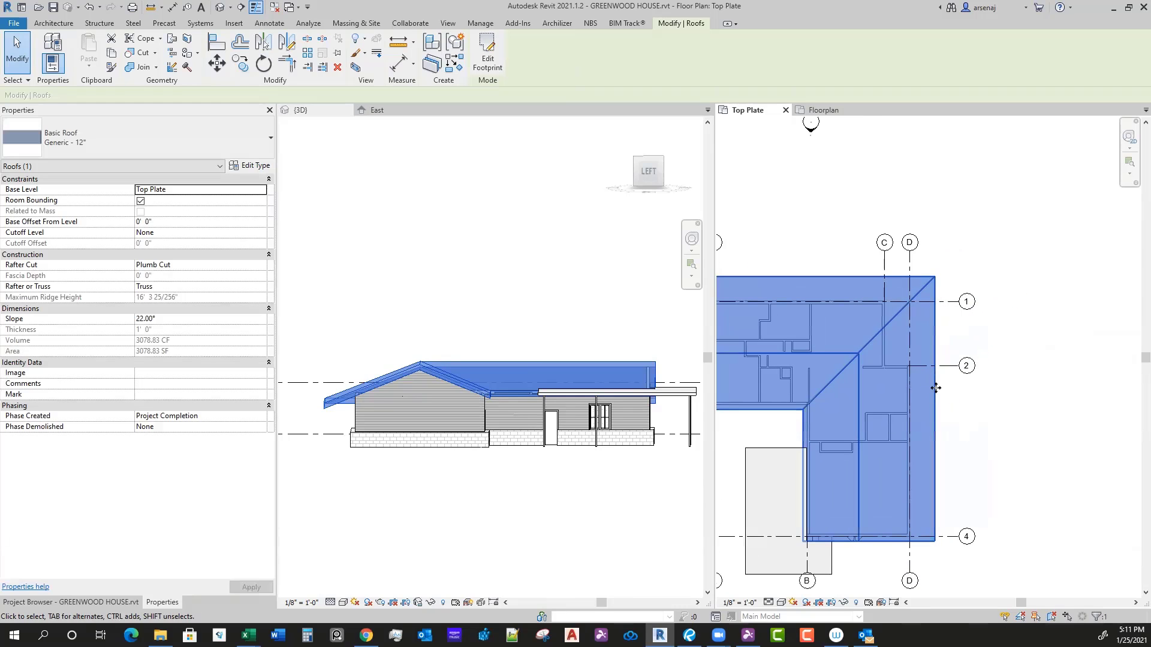
middle_click_drag(959, 425, 960, 426)
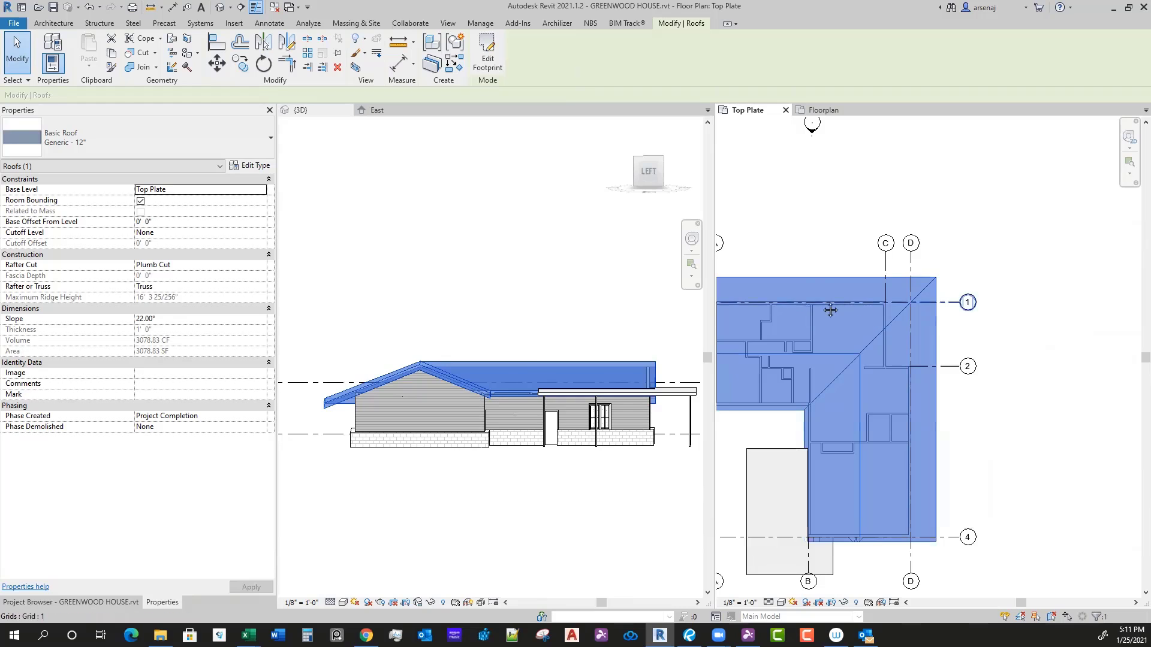
scroll(863, 309, "down", 1)
middle_click_drag(803, 308, 837, 302)
scroll(863, 308, "up", 1)
double_click(856, 325)
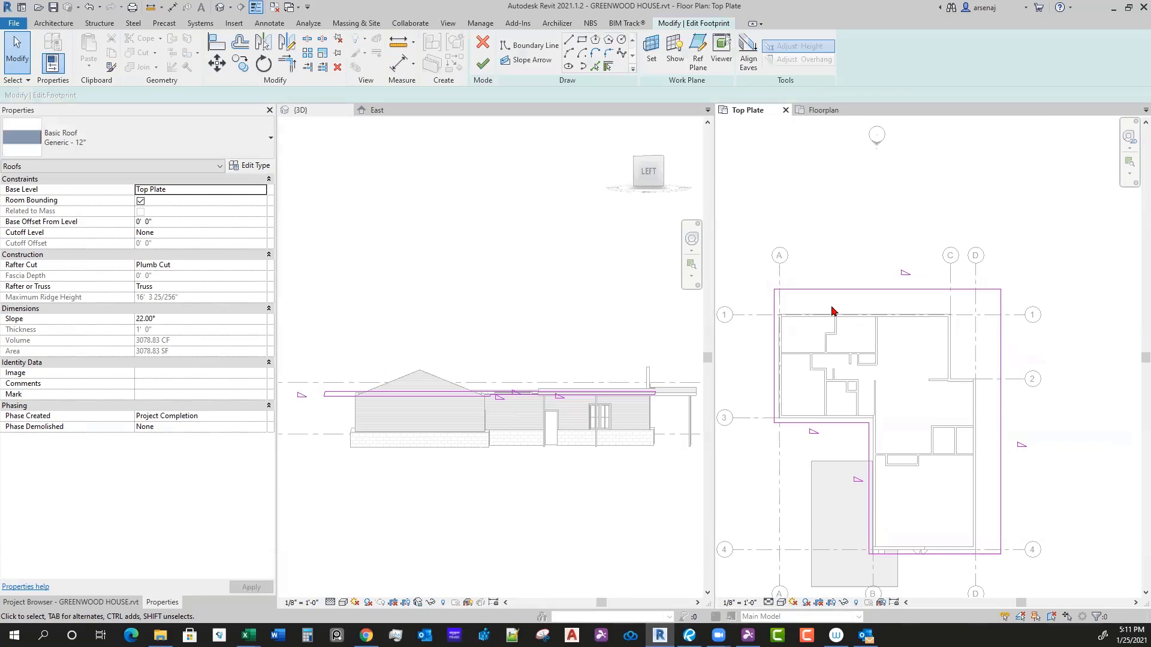
Step: Draw a 6' 0" boundary line along grid C from the roof edge outside grid 1 to grid 1
left_click(836, 289)
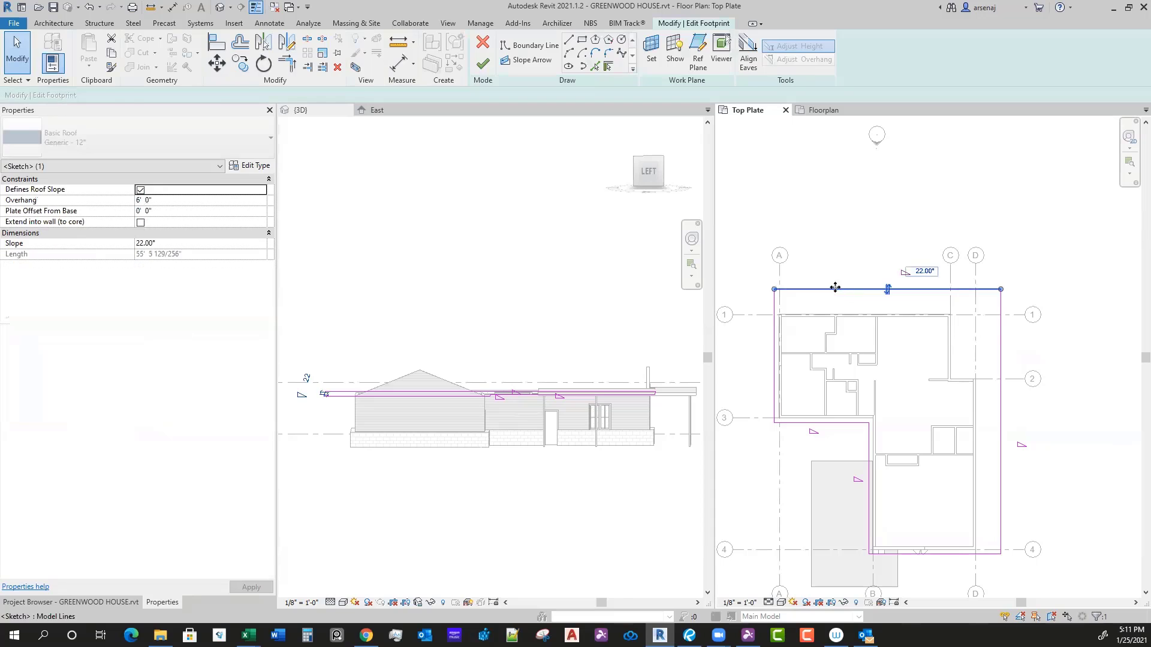
left_click(568, 42)
scroll(911, 296, "up", 2)
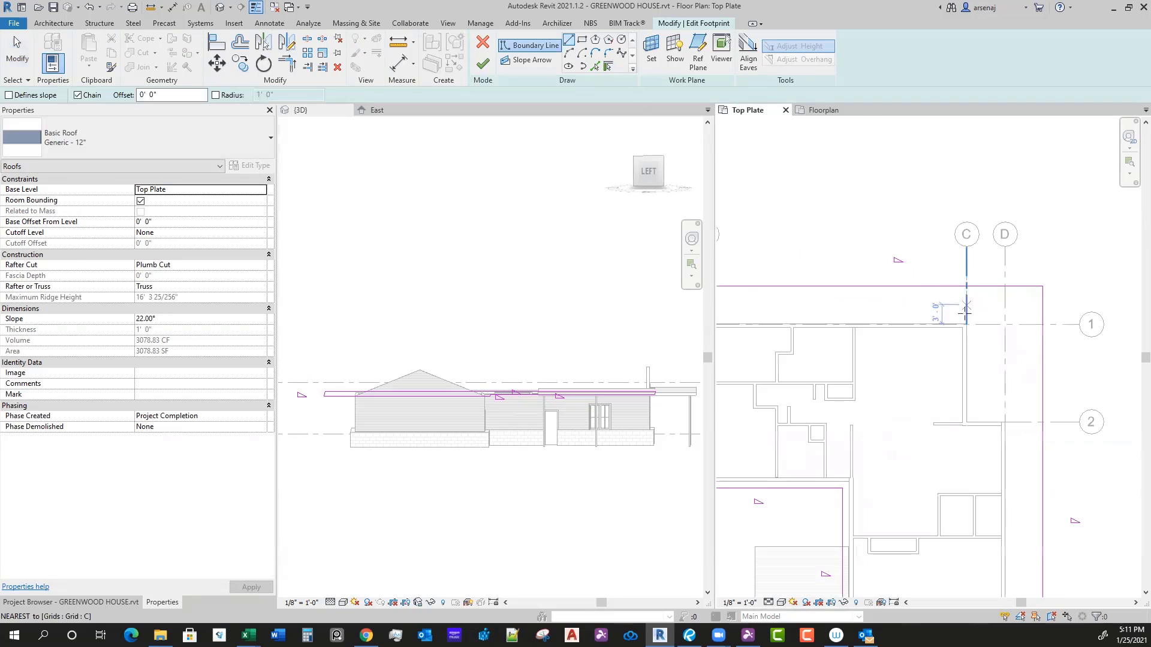
left_click(966, 286)
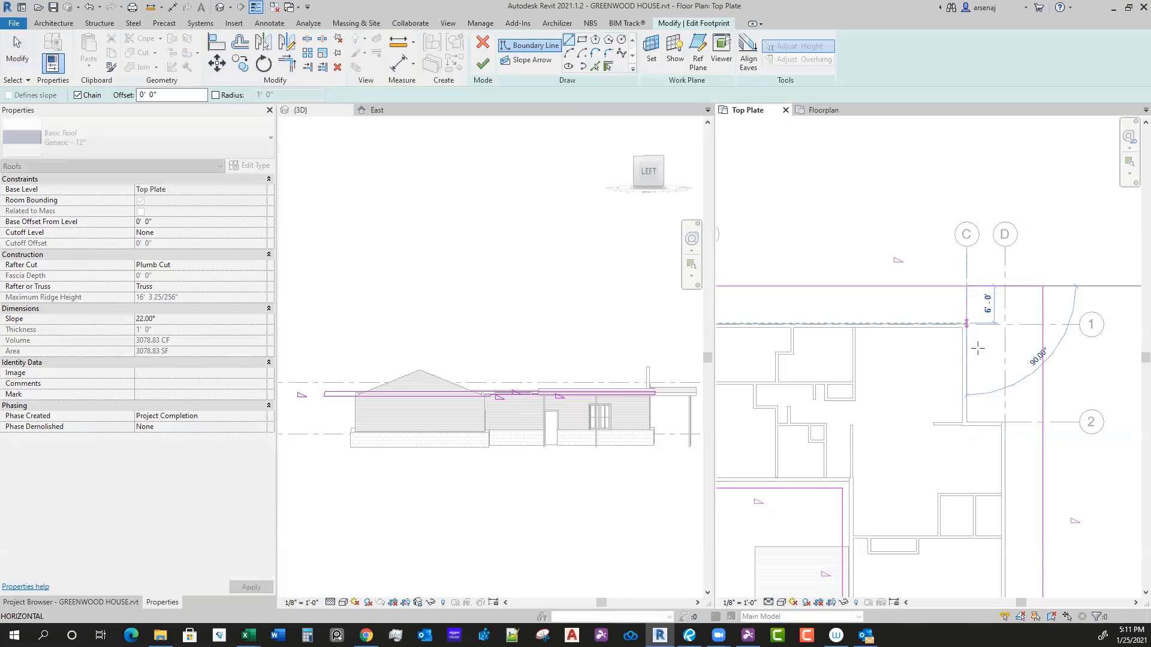
key("Escape")
key("Escape")
middle_click_drag(993, 353, 974, 365)
scroll(950, 359, "down", 1)
scroll(947, 354, "up", 1)
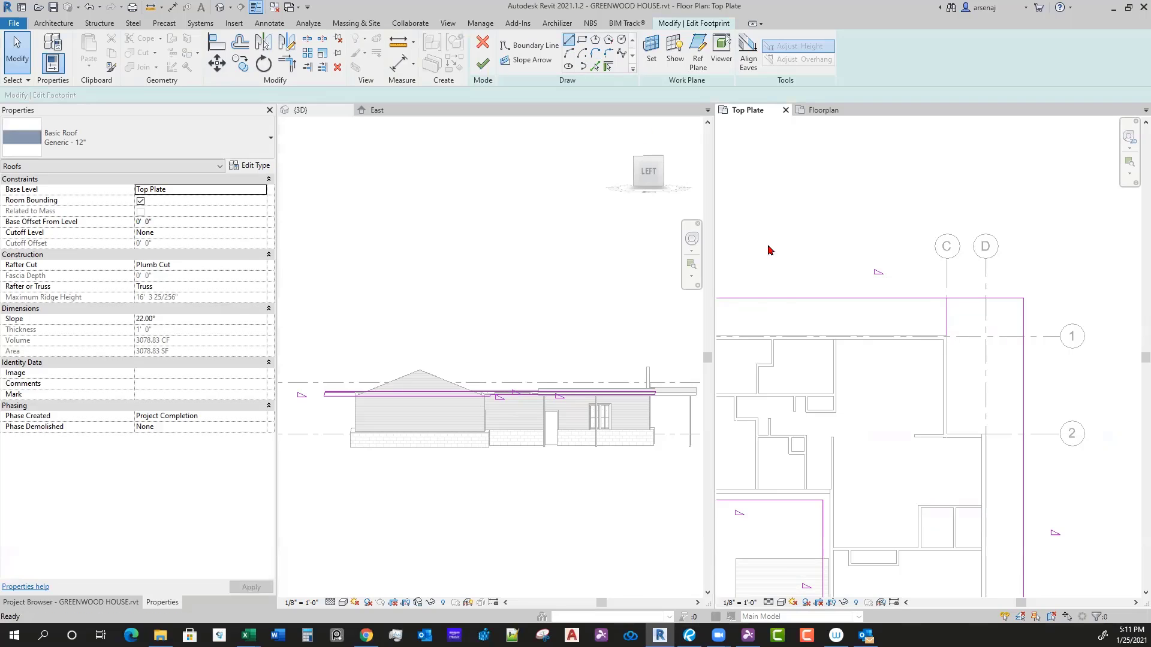
key("Return")
middle_click_drag(949, 344, 943, 352)
scroll(943, 335, "up", 1)
key("Escape")
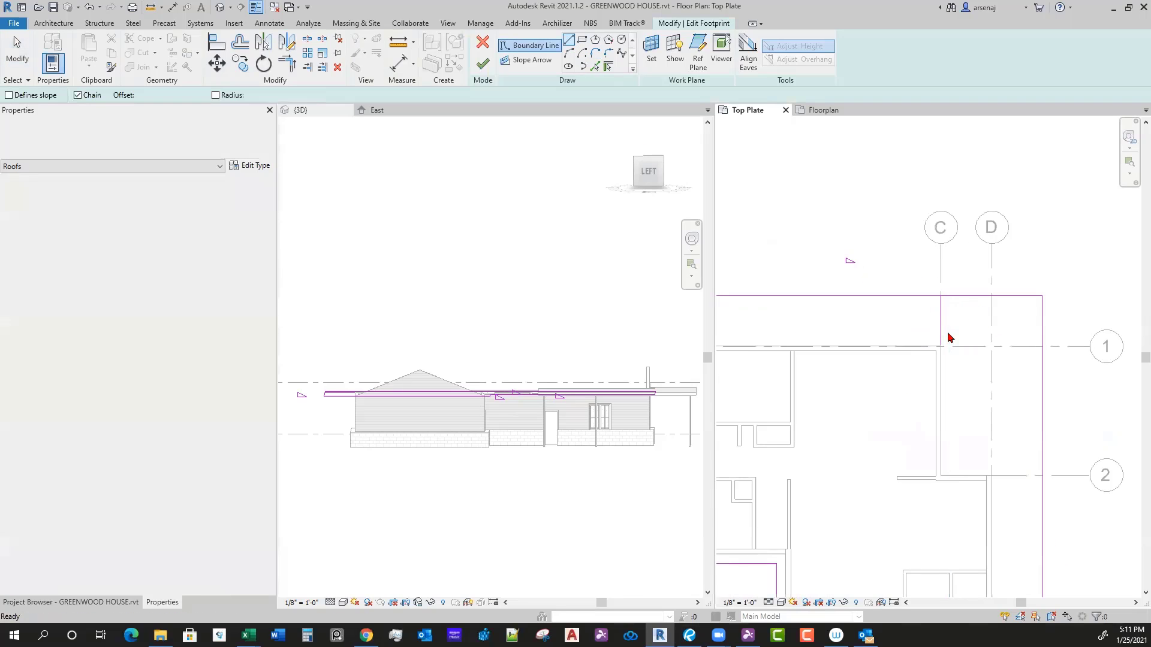
Step: Examine the whole roof footprint sketch in plan and from above in 3D, checking the boundary line outside grid 1
scroll(948, 337, "down", 1)
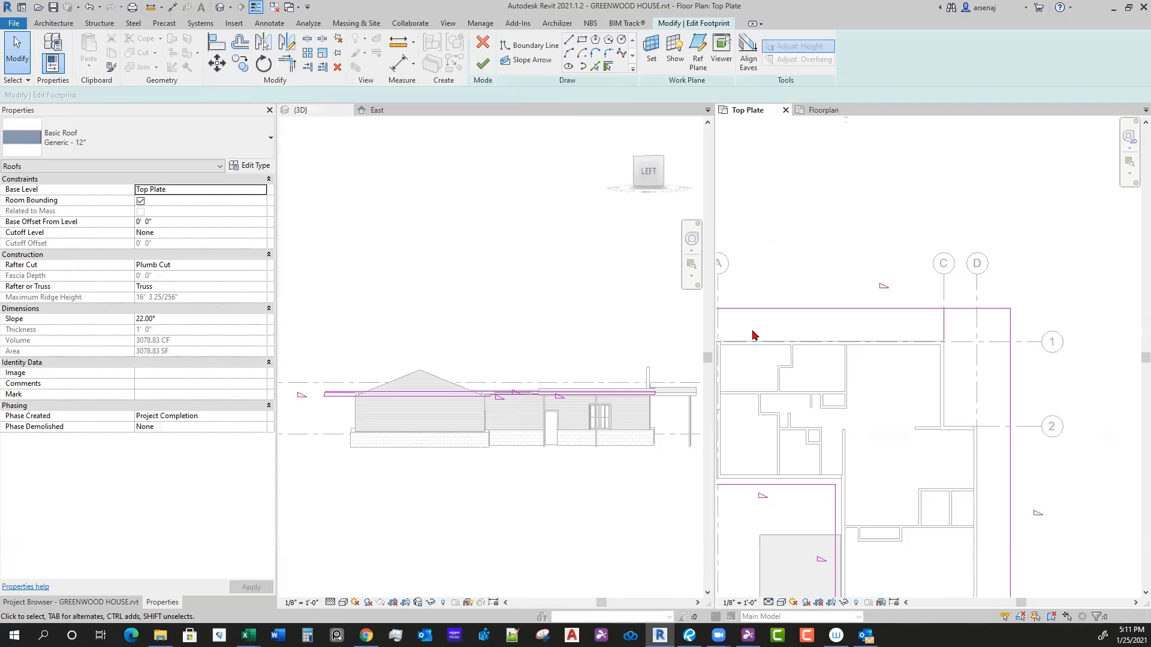
scroll(894, 364, "down", 2)
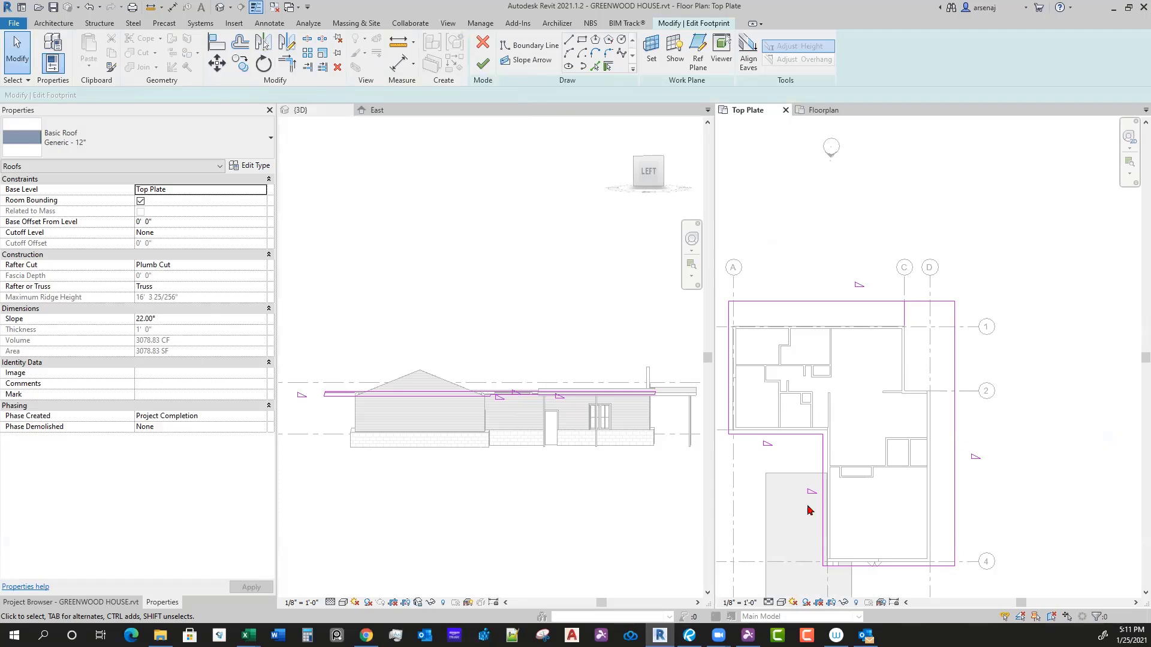
middle_click_drag(591, 462, 586, 494, "shift")
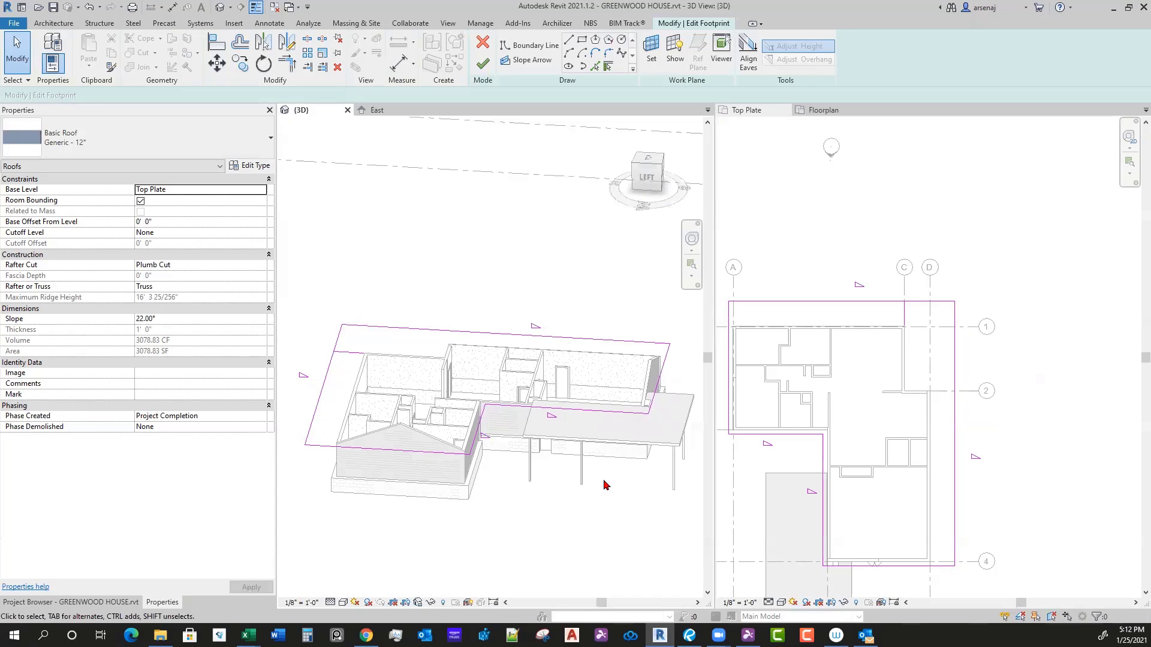
left_click(877, 421)
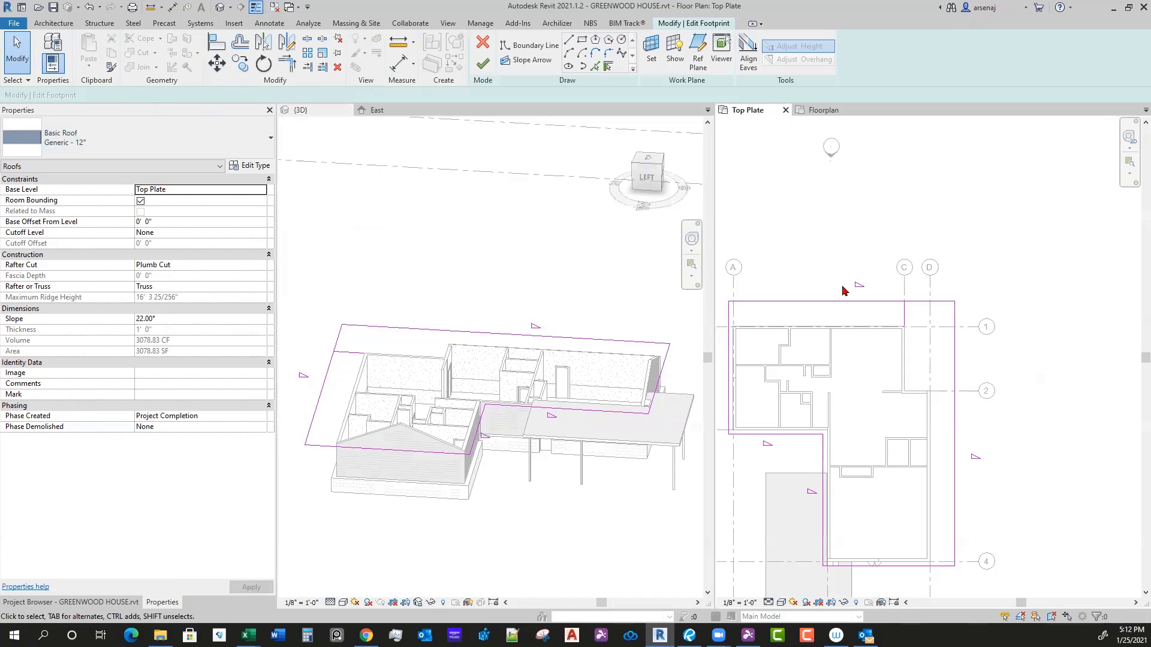
left_click(484, 271)
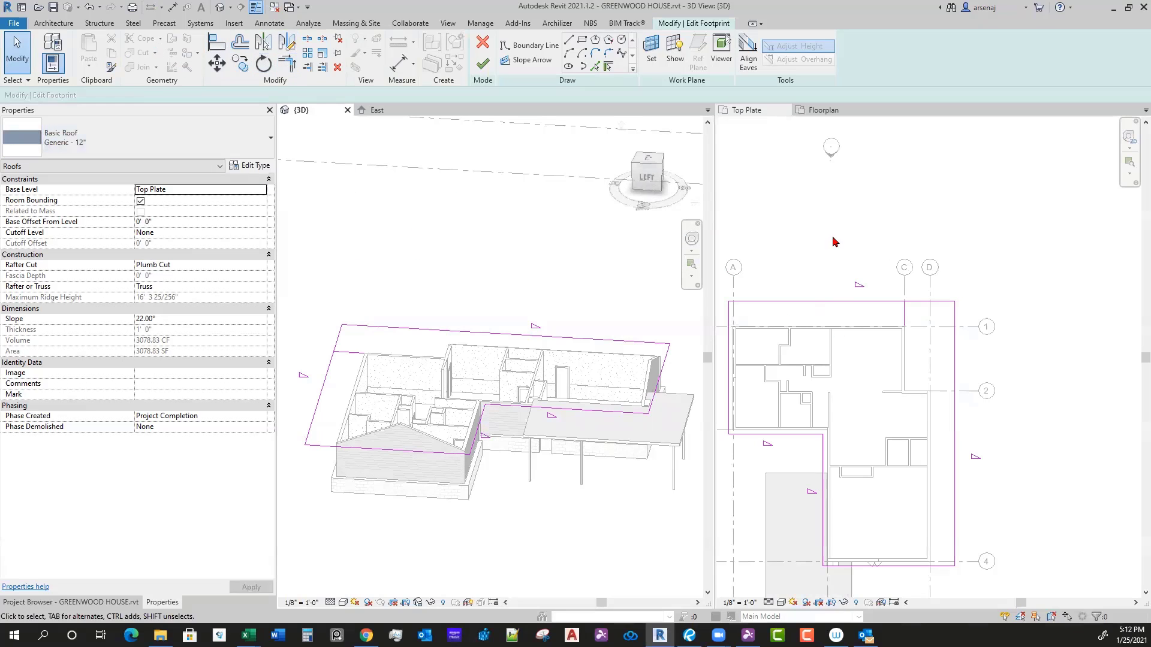
left_click(865, 301)
left_click(867, 302)
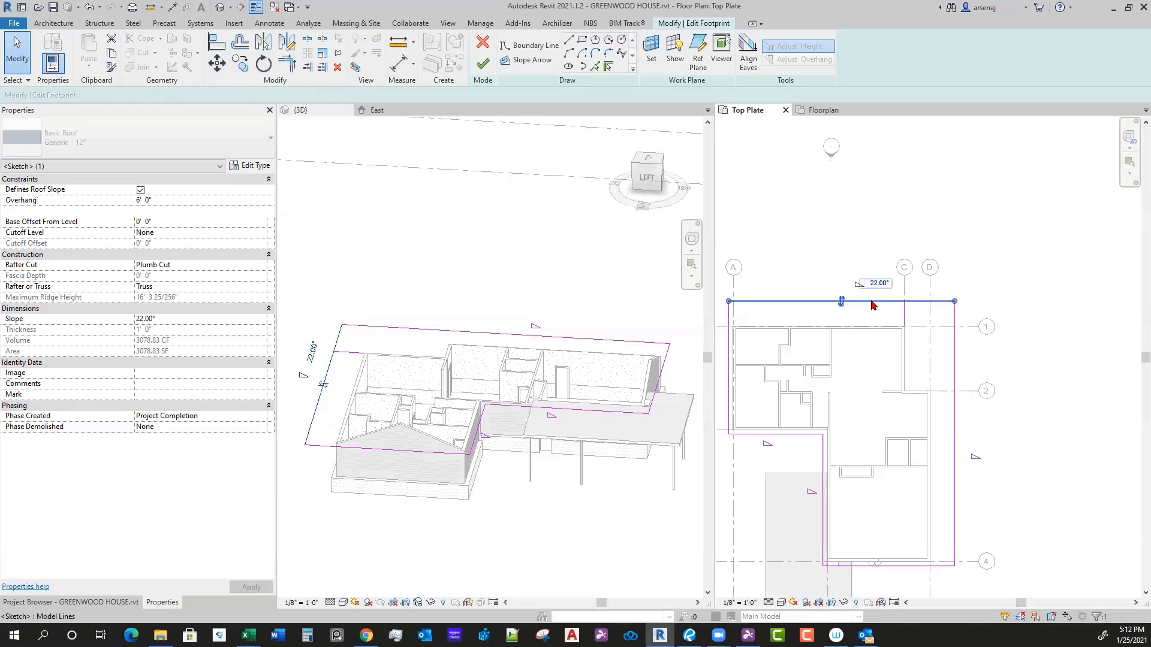
left_click(864, 270)
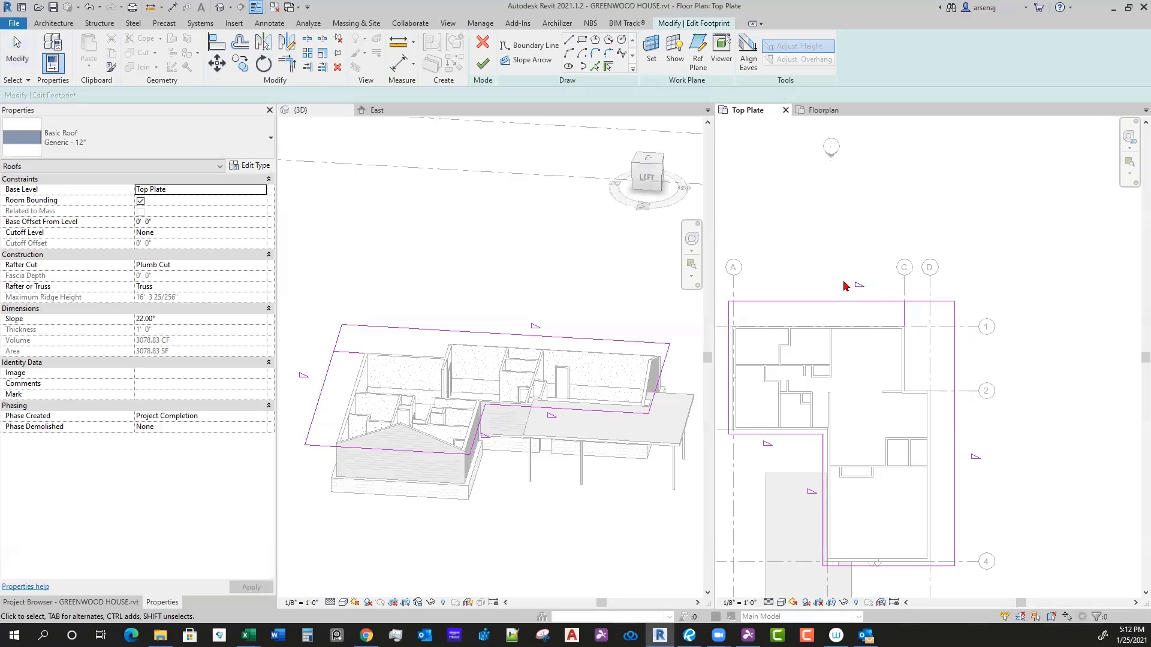
Step: Try to trim the long boundary line outside grid 1 to the short line on grid C
key("t")
key("r")
left_click(894, 302)
left_click(904, 316)
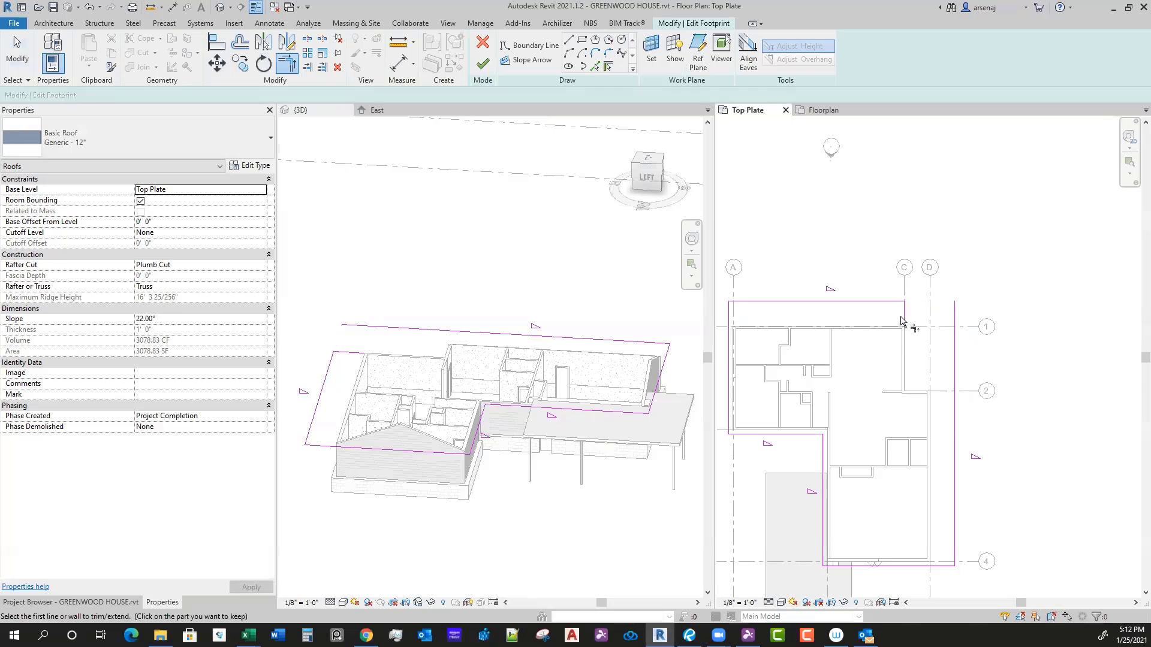
key("Escape")
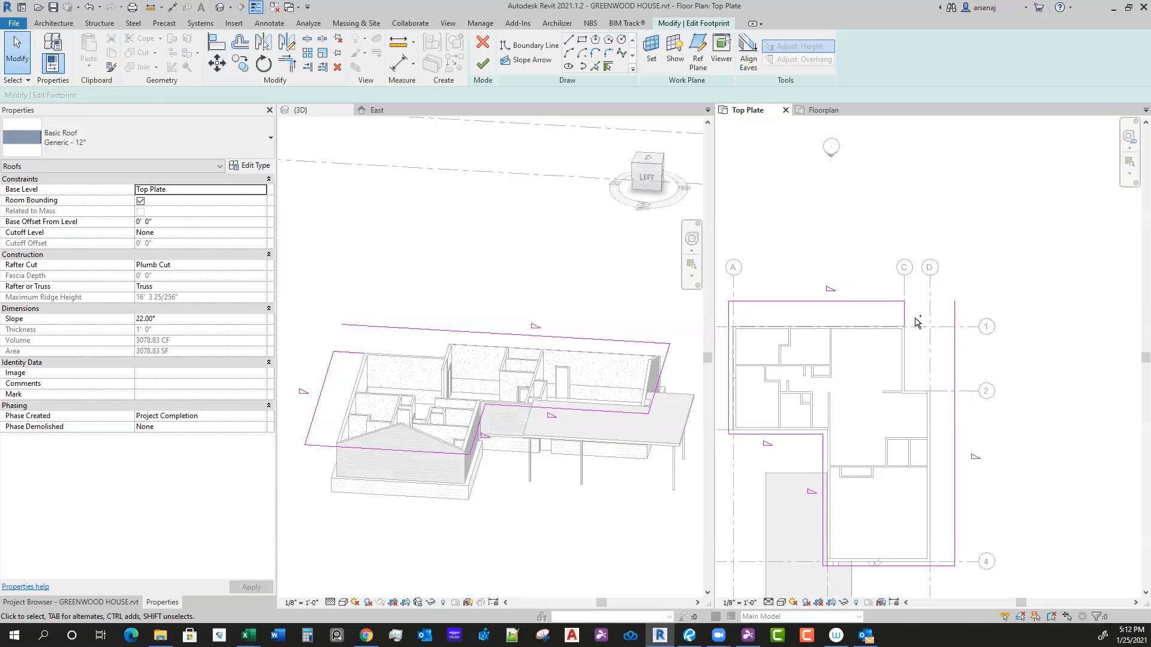
key("ctrl+z")
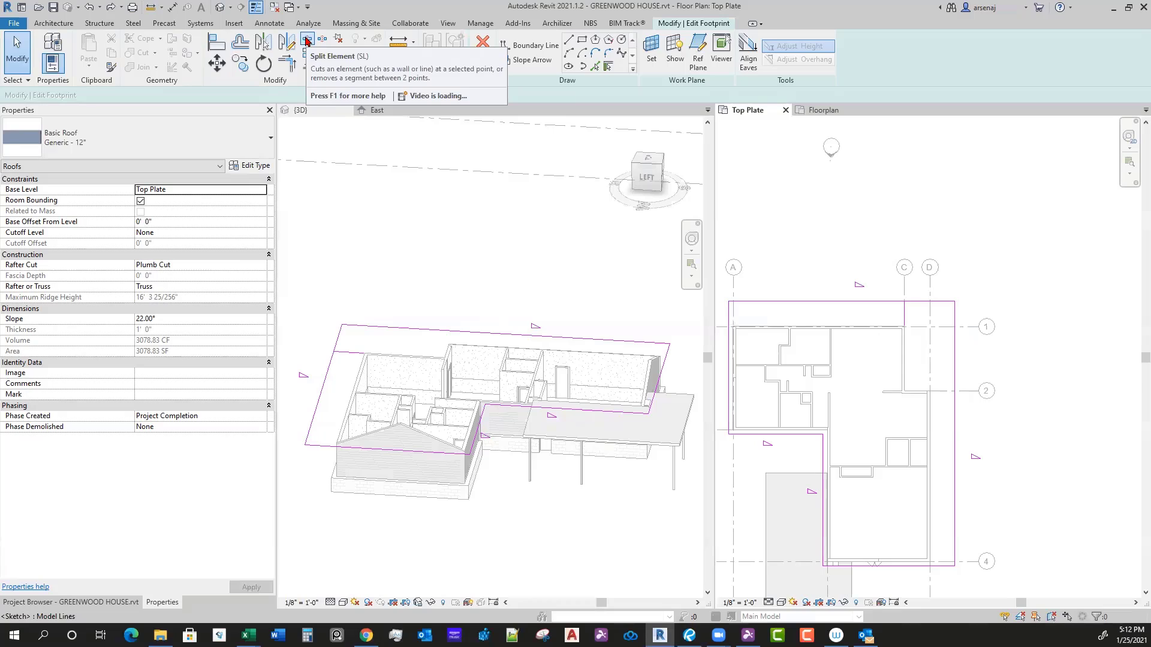
Step: Split the long boundary line outside grid 1 just before it reaches grid C
left_click(307, 40)
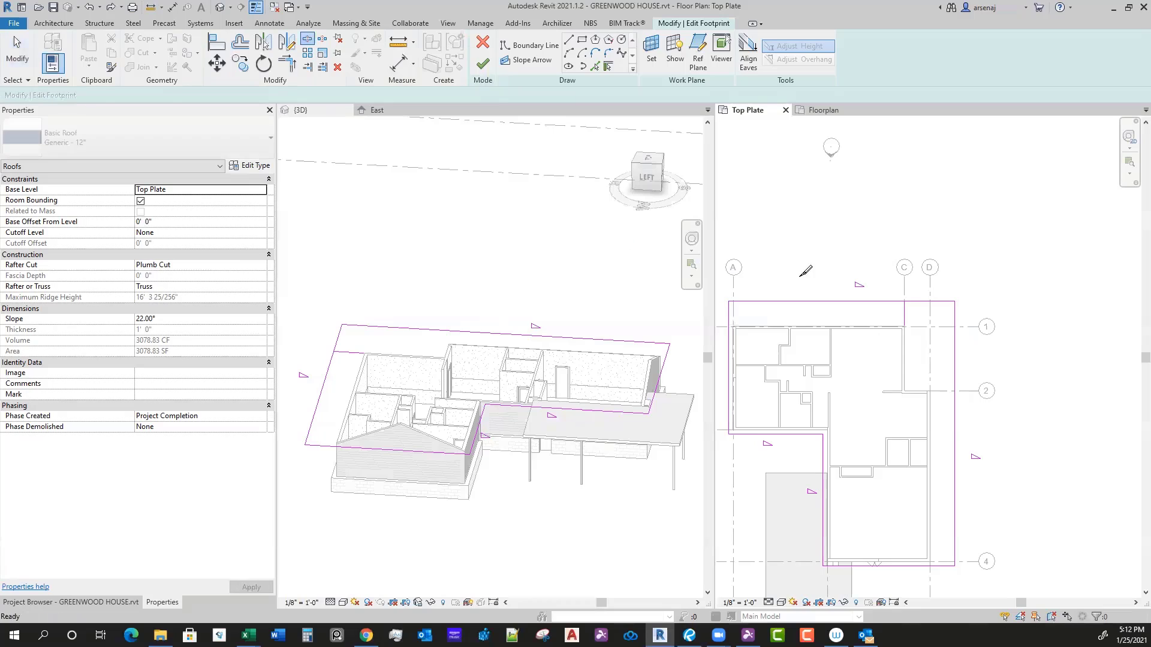
left_click(886, 301)
key("Escape")
scroll(905, 321, "up", 1)
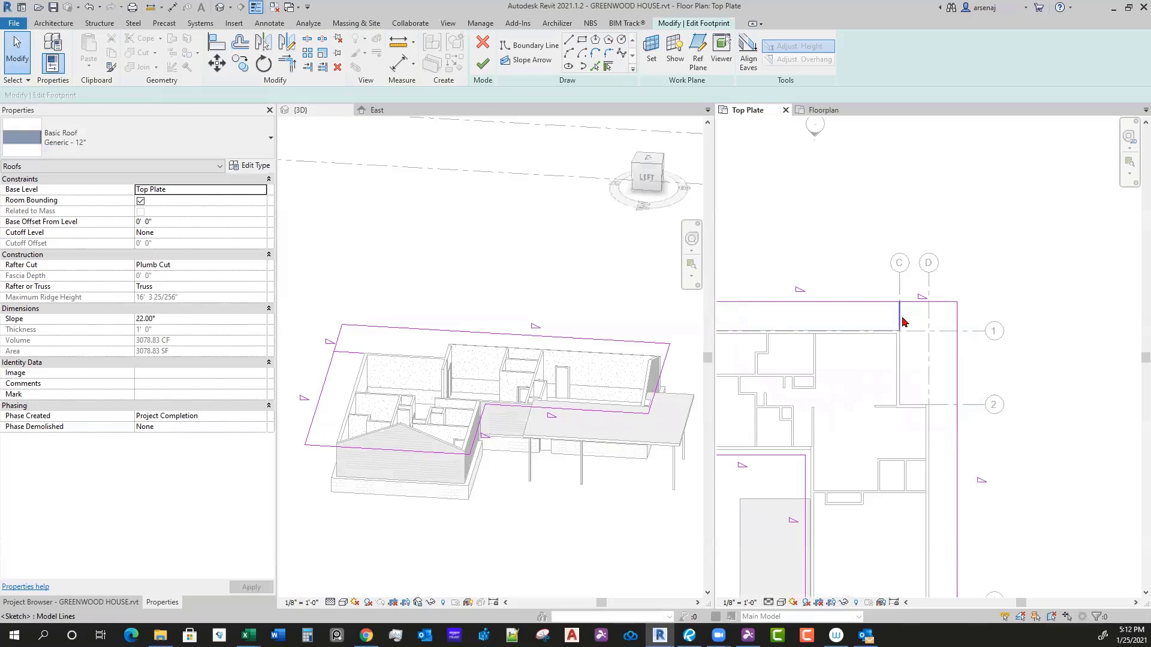
Step: Trim and extend both segments of the split boundary line to the short line on grid C
key("t")
key("r")
left_click(916, 302)
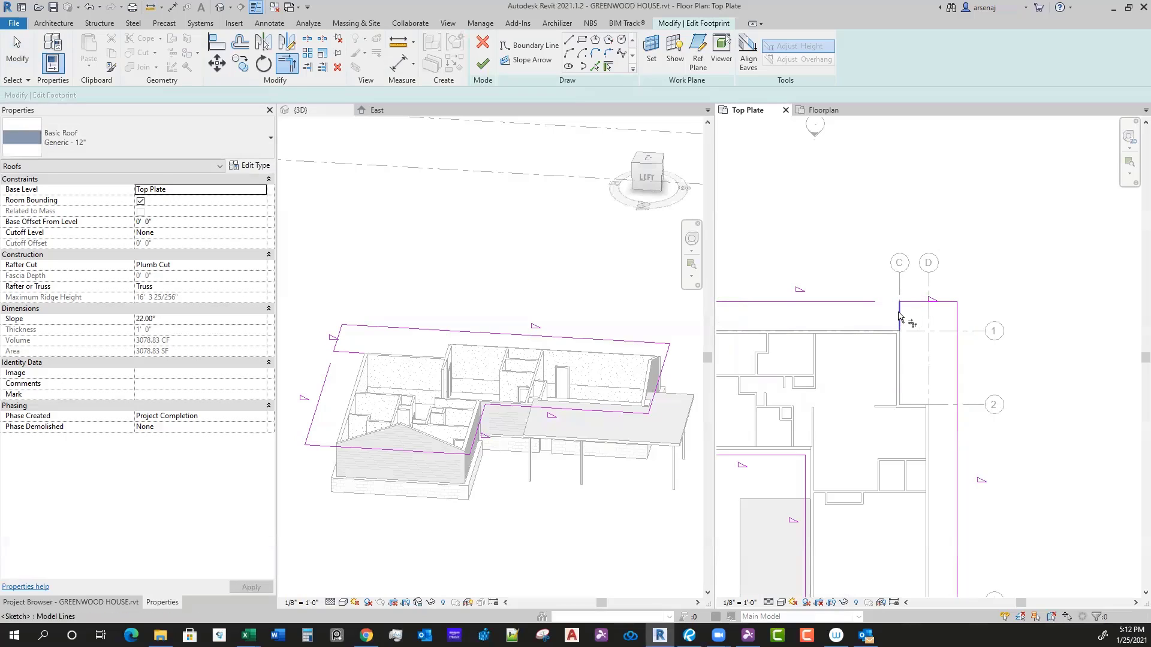
left_click(864, 302)
key("Escape")
Step: Pull the end of the long segment between grids A and C back to about 38' 11" and set its overhang to 1' 0"
left_click(871, 302)
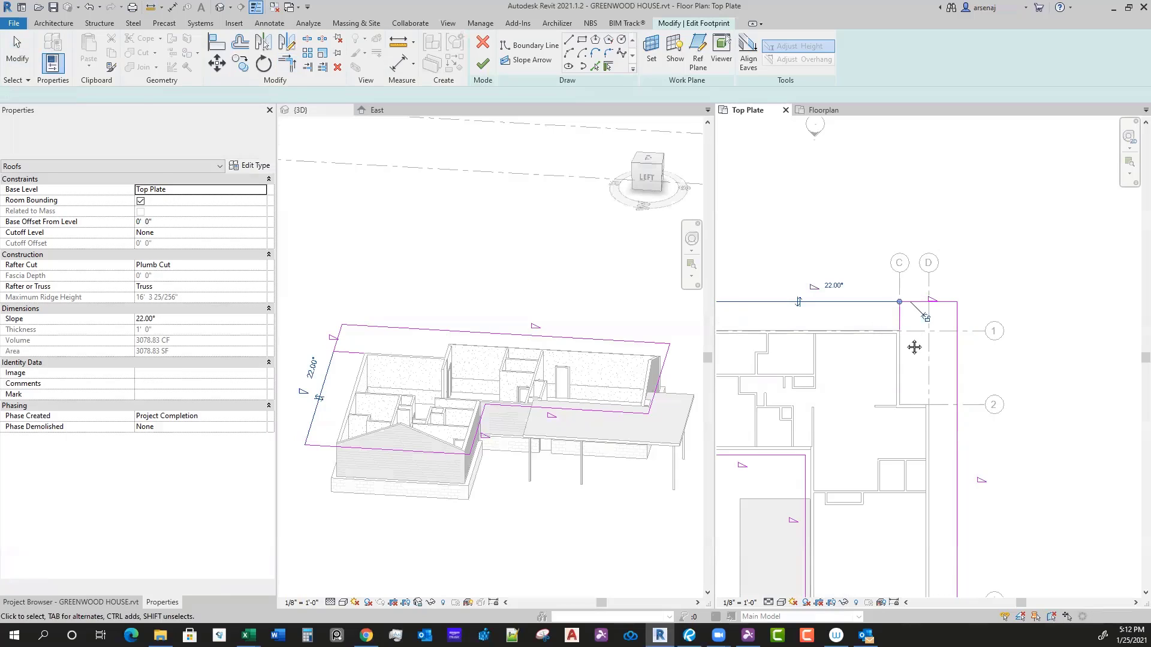
middle_click_drag(914, 347, 938, 339)
middle_click_drag(864, 309, 874, 299)
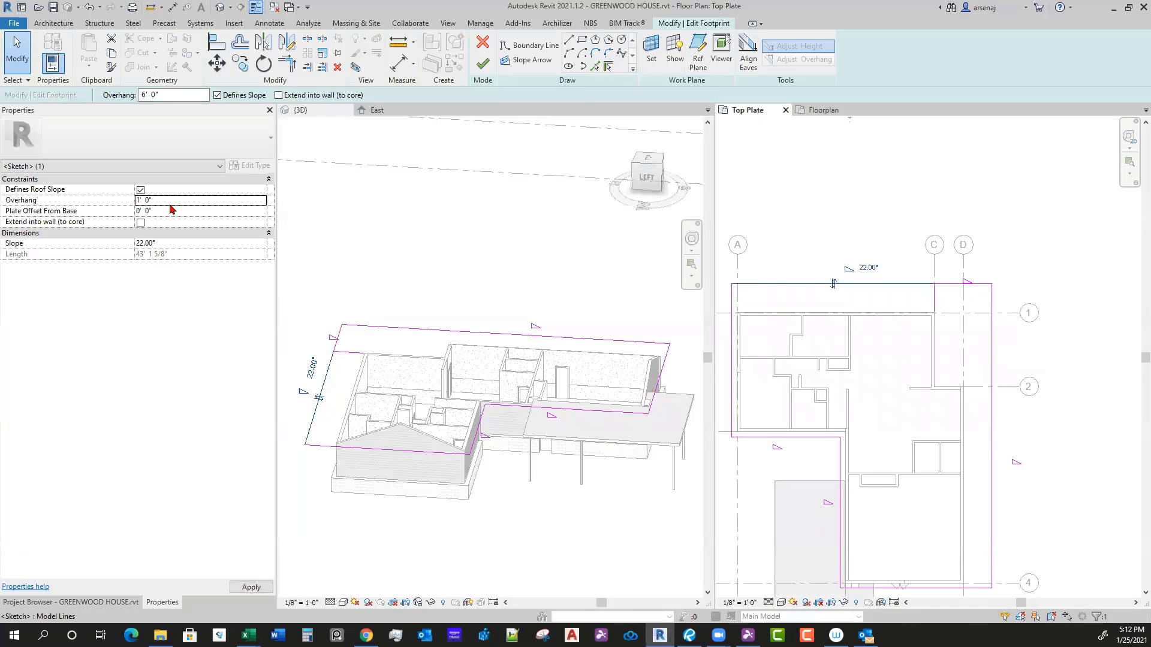
left_click(699, 356)
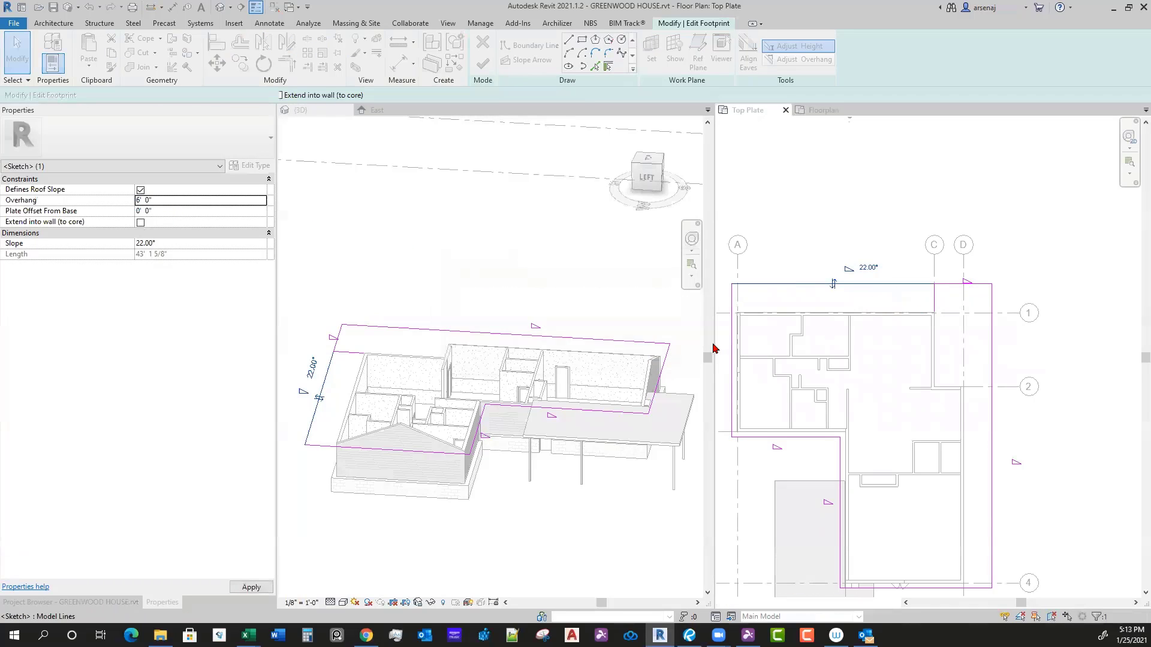
left_click_drag(961, 300, 881, 295)
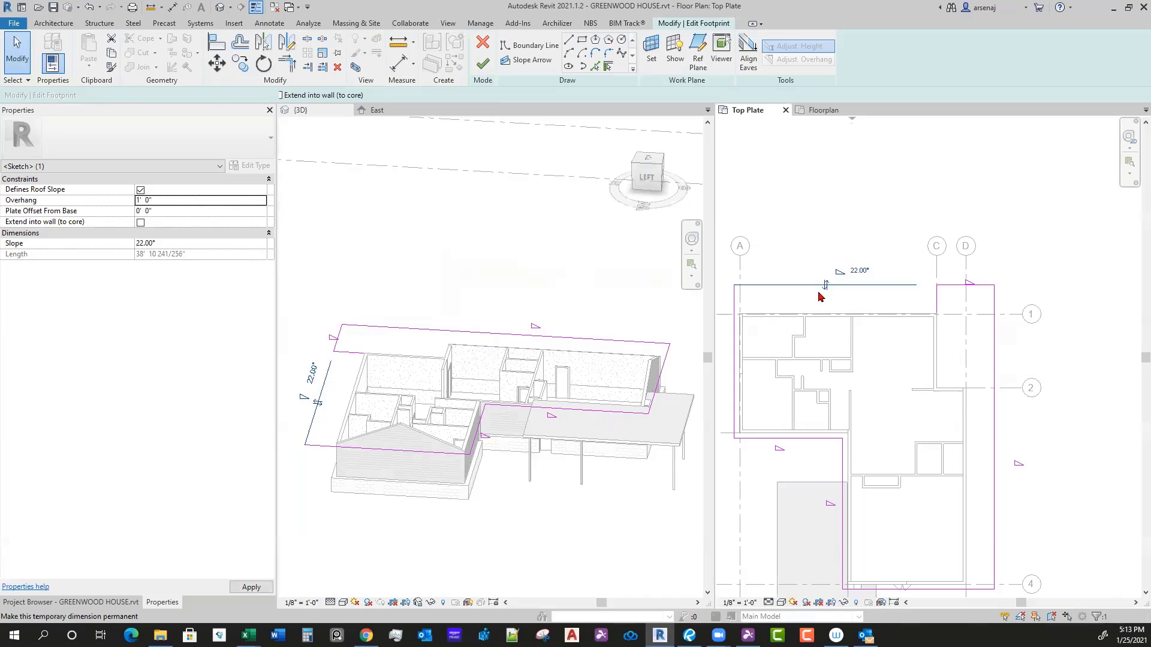
Step: Join the shifted segment along grid 1 to the short boundary line on grid C with Trim/Extend
scroll(917, 324, "up", 1)
left_click(915, 324)
key("t")
key("r")
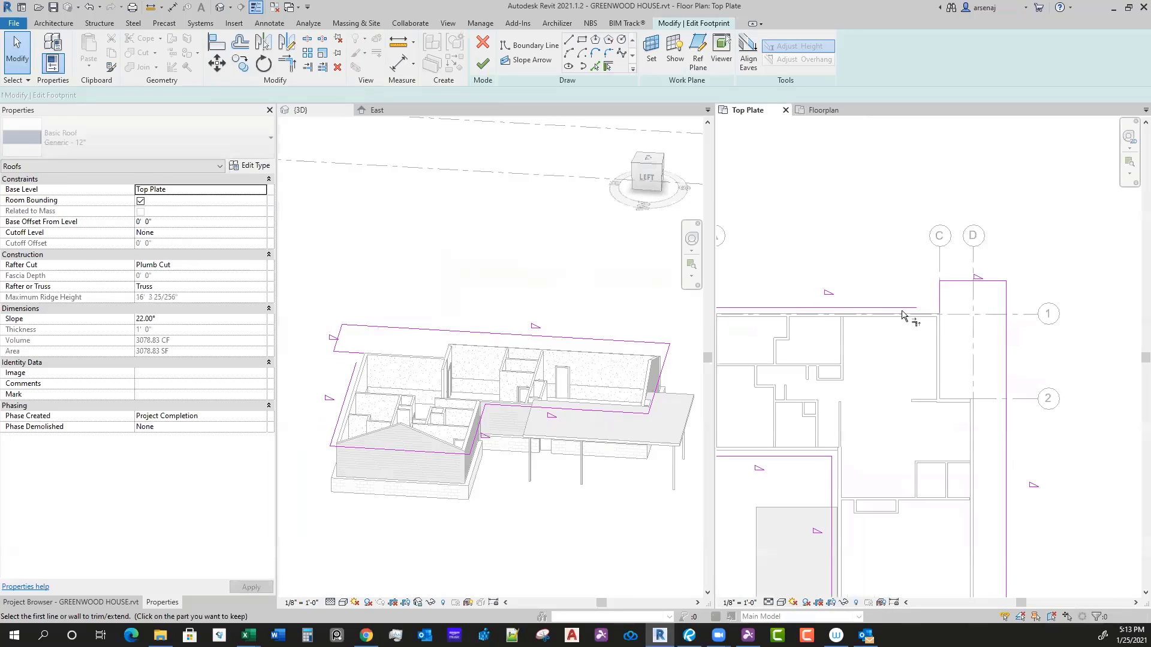
scroll(971, 357, "down", 1)
scroll(974, 359, "down", 1)
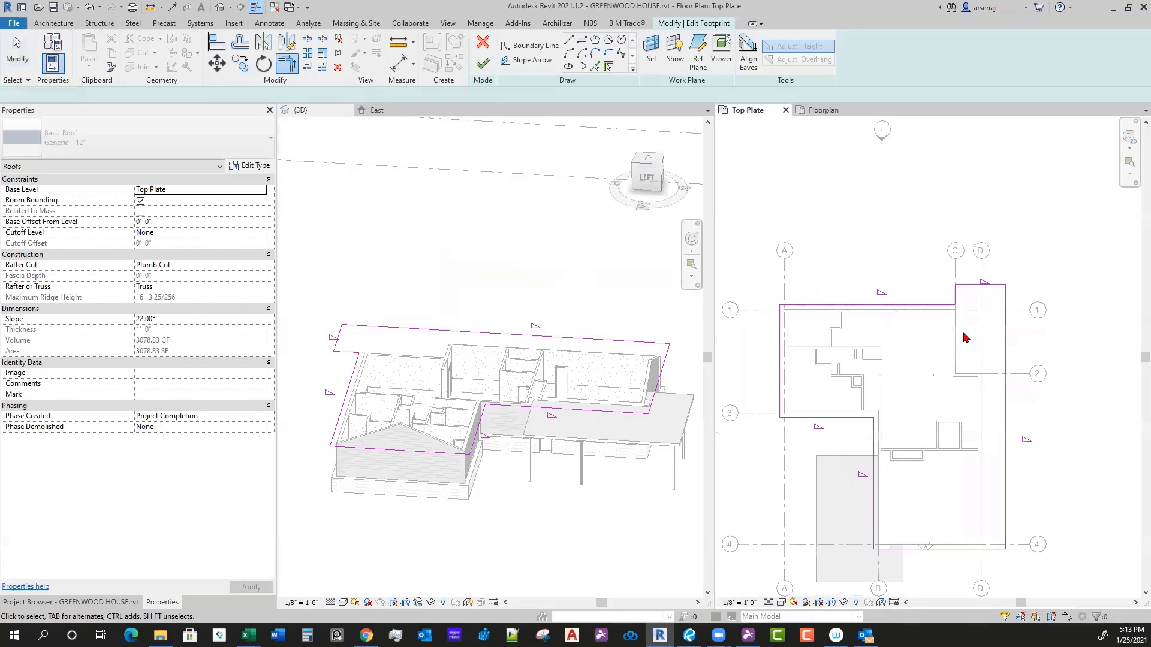
Step: Remove the slope definition from the short outer boundary segment crossing grid D, and finish the roof footprint
scroll(976, 320, "up", 3)
middle_click_drag(979, 320, 981, 315)
key("Escape")
left_click(960, 264)
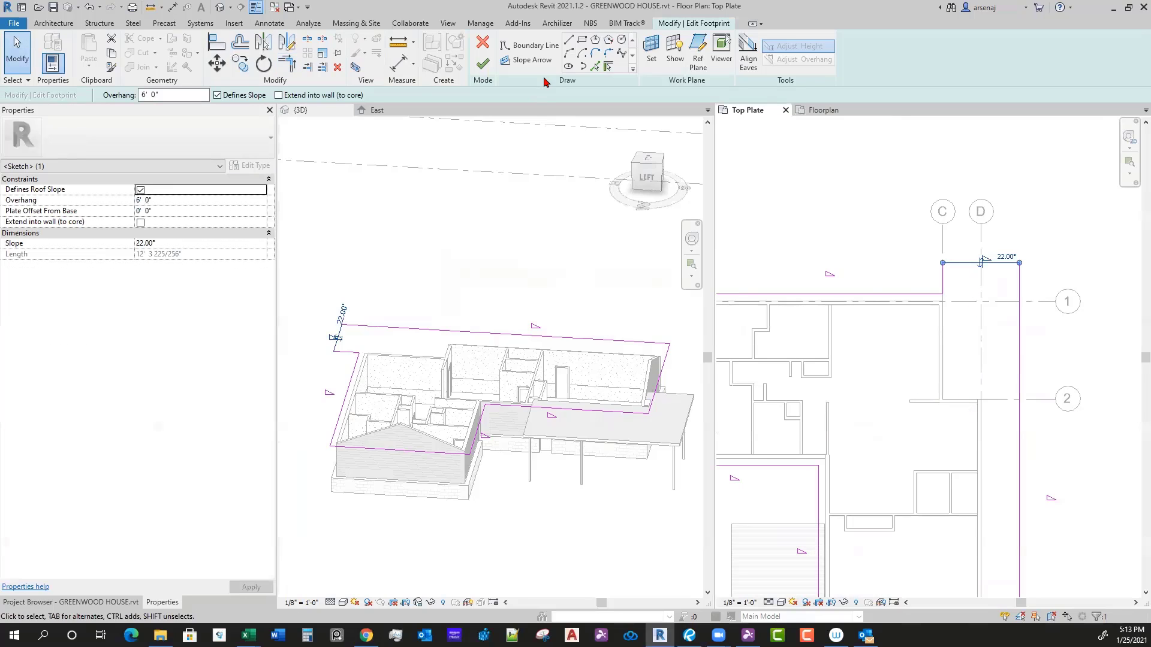
left_click(141, 189)
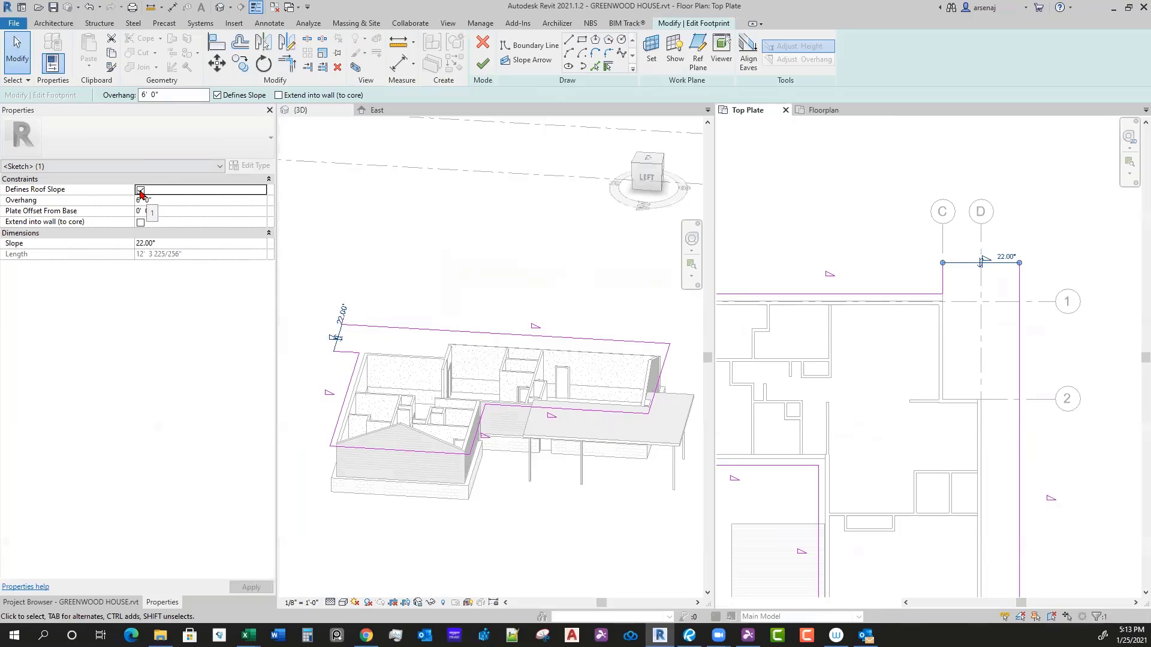
middle_click_drag(948, 323, 935, 289)
left_click(989, 321)
scroll(989, 321, "down", 2)
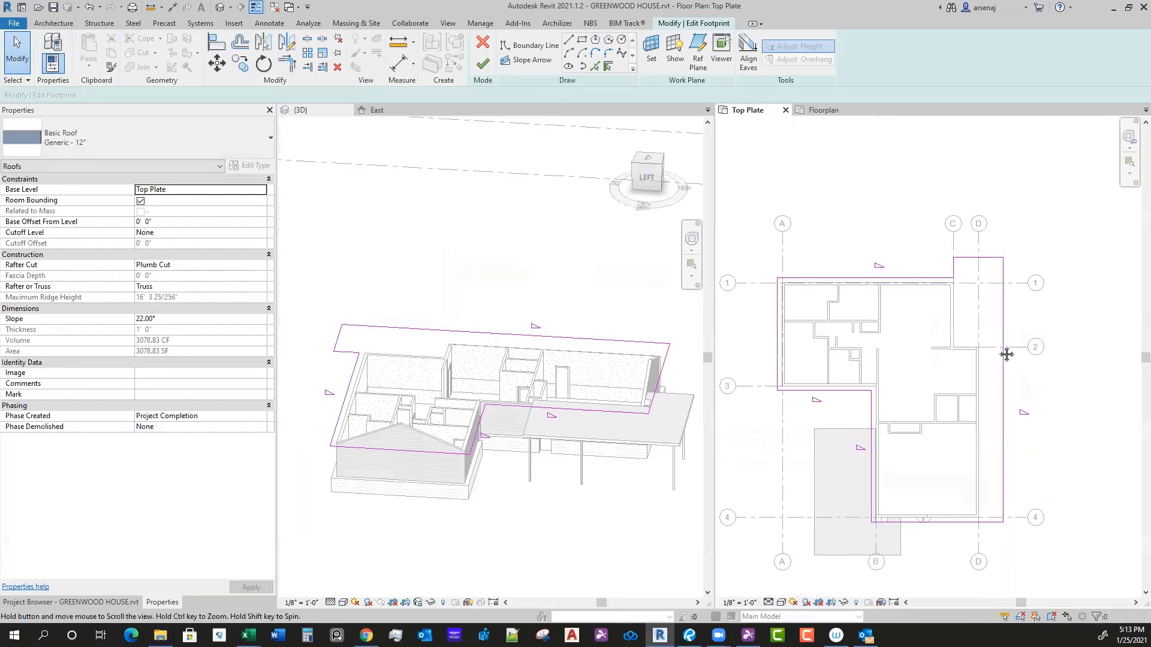
scroll(917, 278, "up", 1)
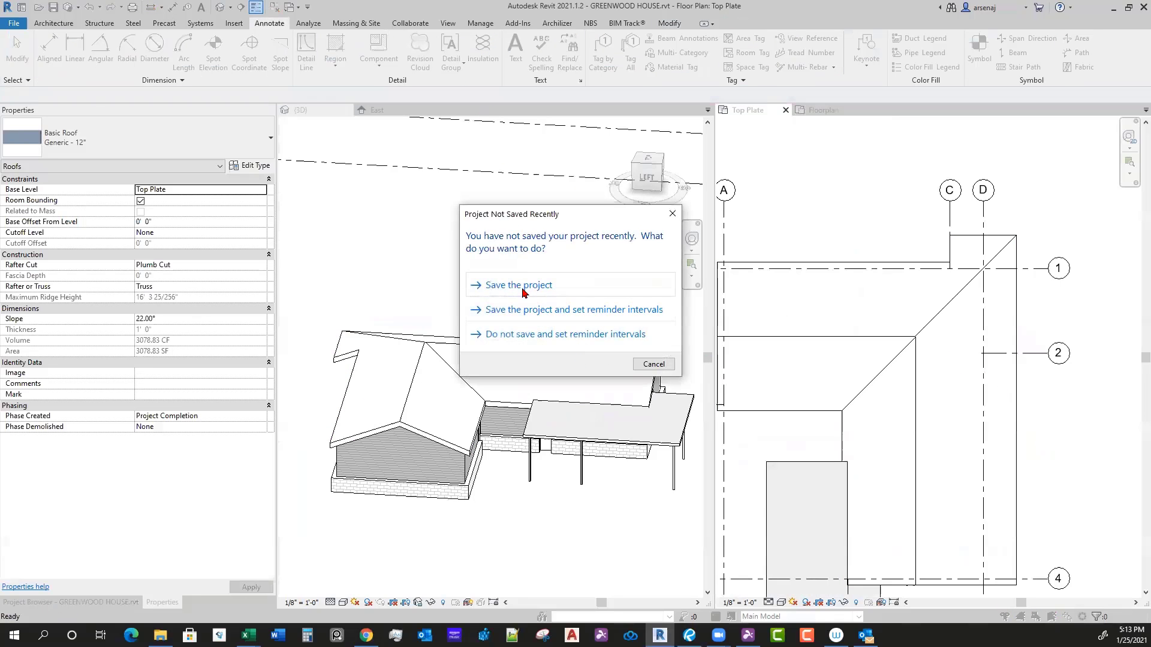
Step: Save the project
left_click(522, 290)
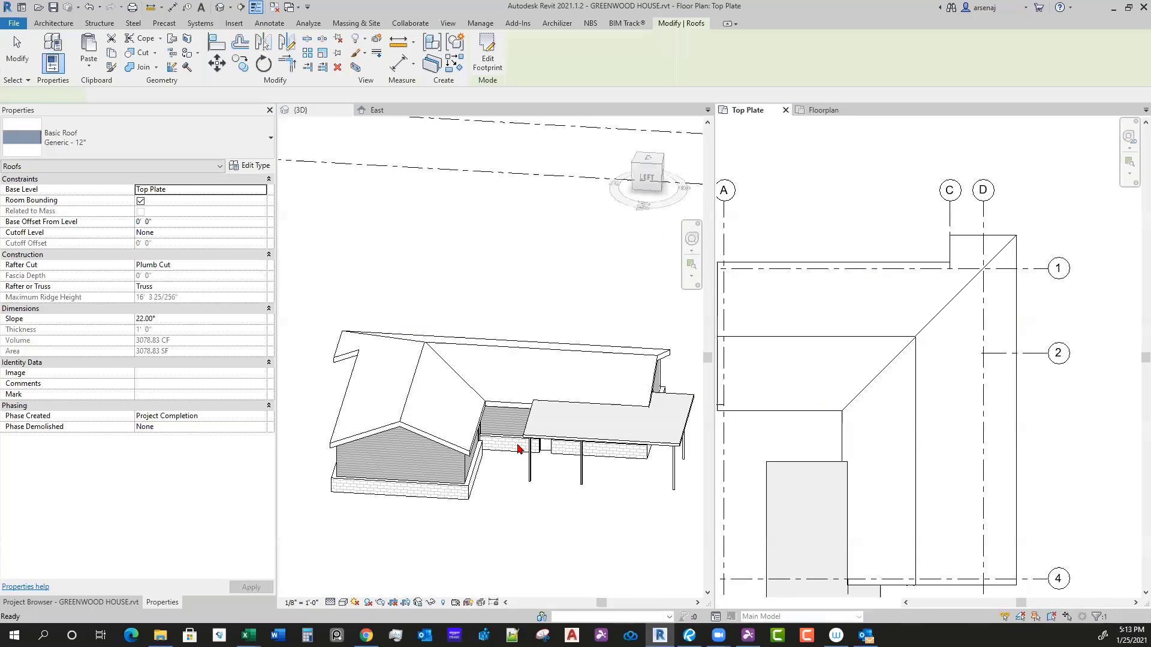
middle_click_drag(519, 446, 473, 447, "shift")
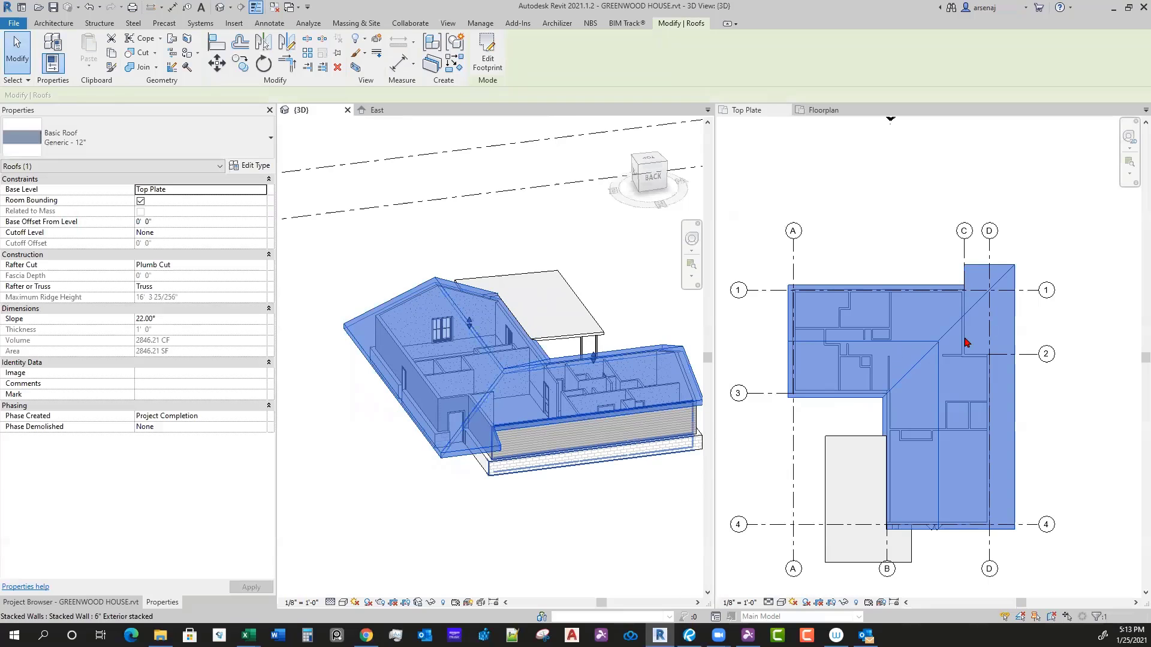
Step: Reopen the roof footprint, check the slope setting of the short boundary segment crossing grid D, and finish the sketch
left_click(977, 266)
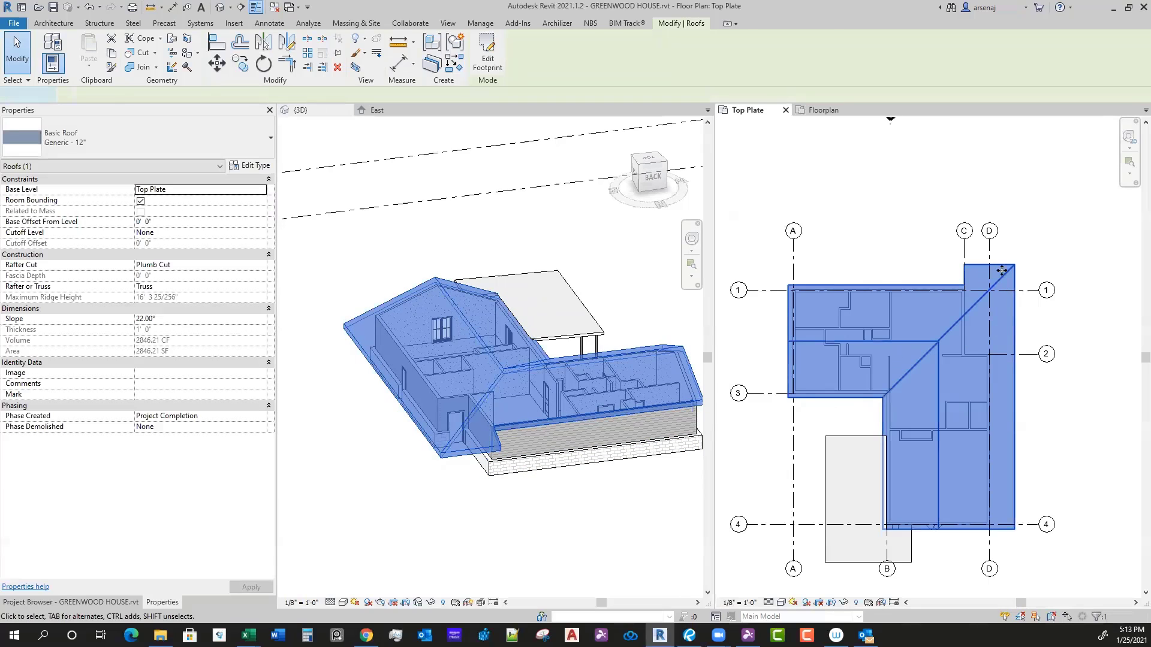
double_click(1002, 271)
left_click(1000, 266)
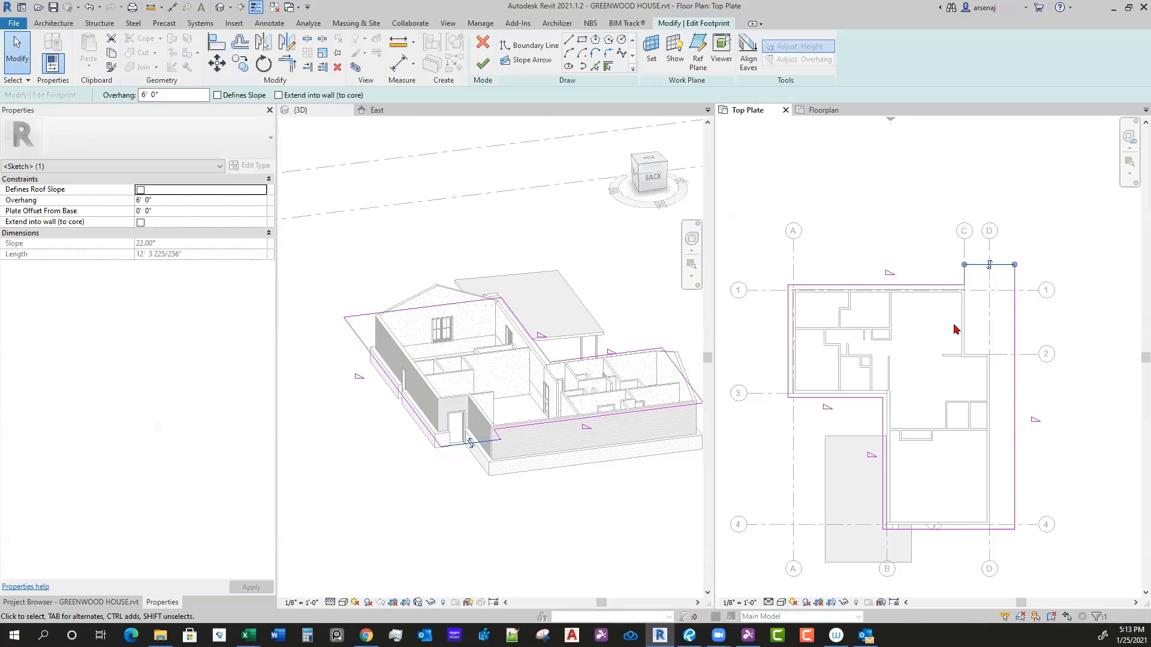
key("Escape")
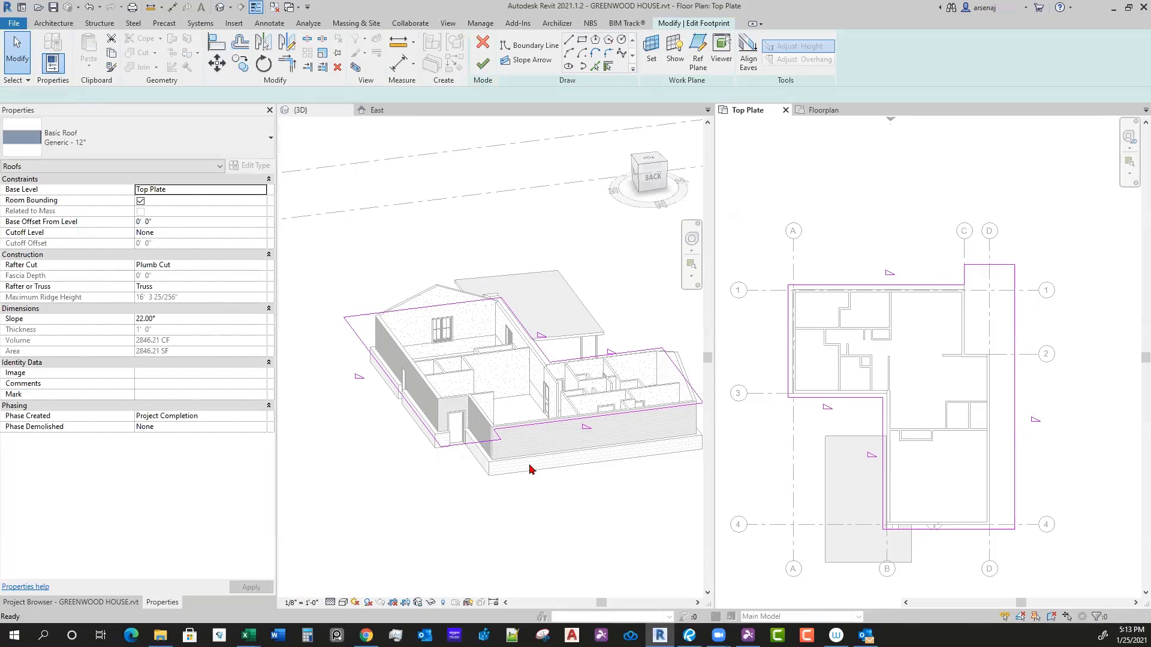
scroll(503, 468, "up", 1)
left_click(483, 71)
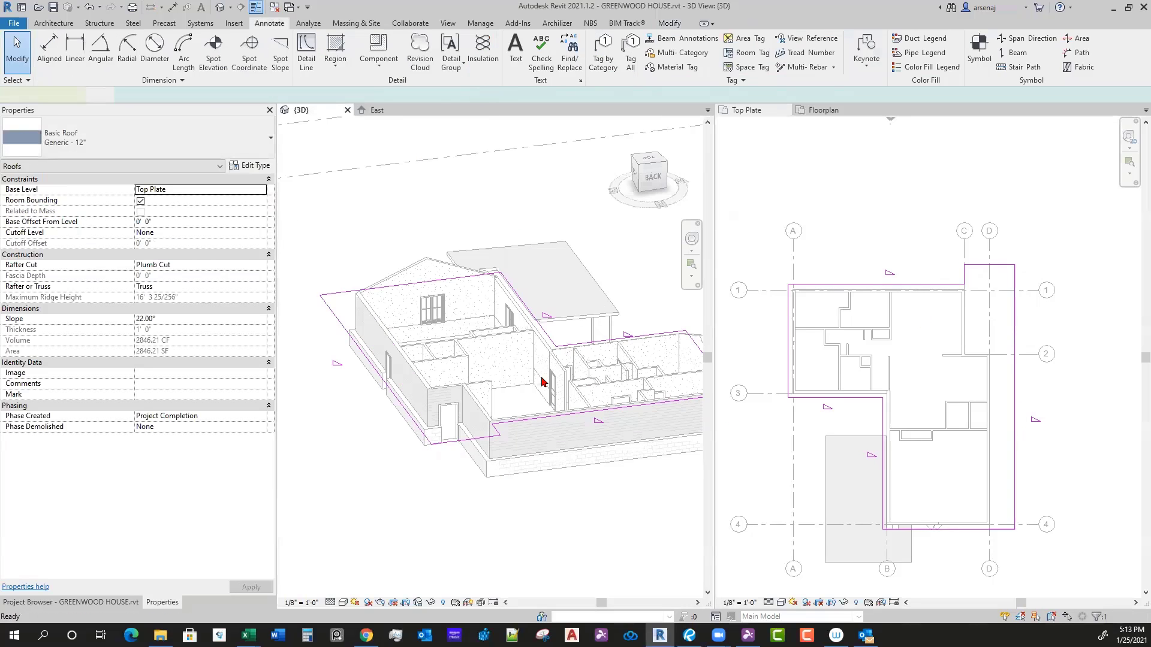
Step: Examine the roof's notched corner near grids C and D in the 3D view and the Top Plate plan
middle_click_drag(599, 444, 524, 450, "shift")
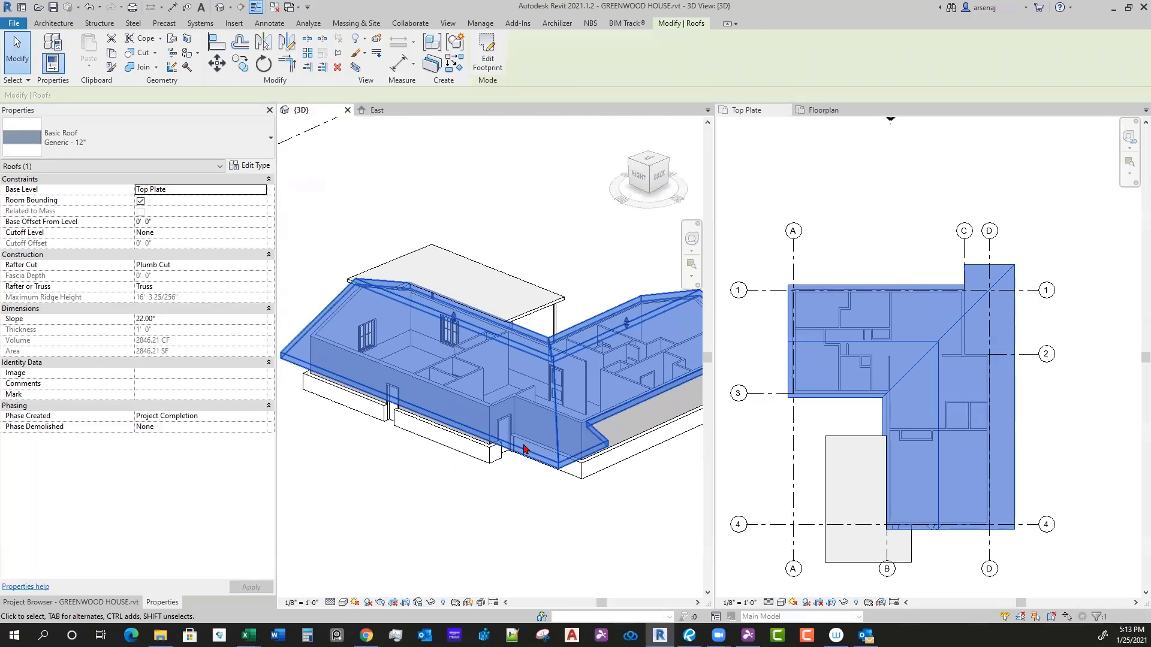
middle_click_drag(598, 470, 526, 470)
left_click(572, 455)
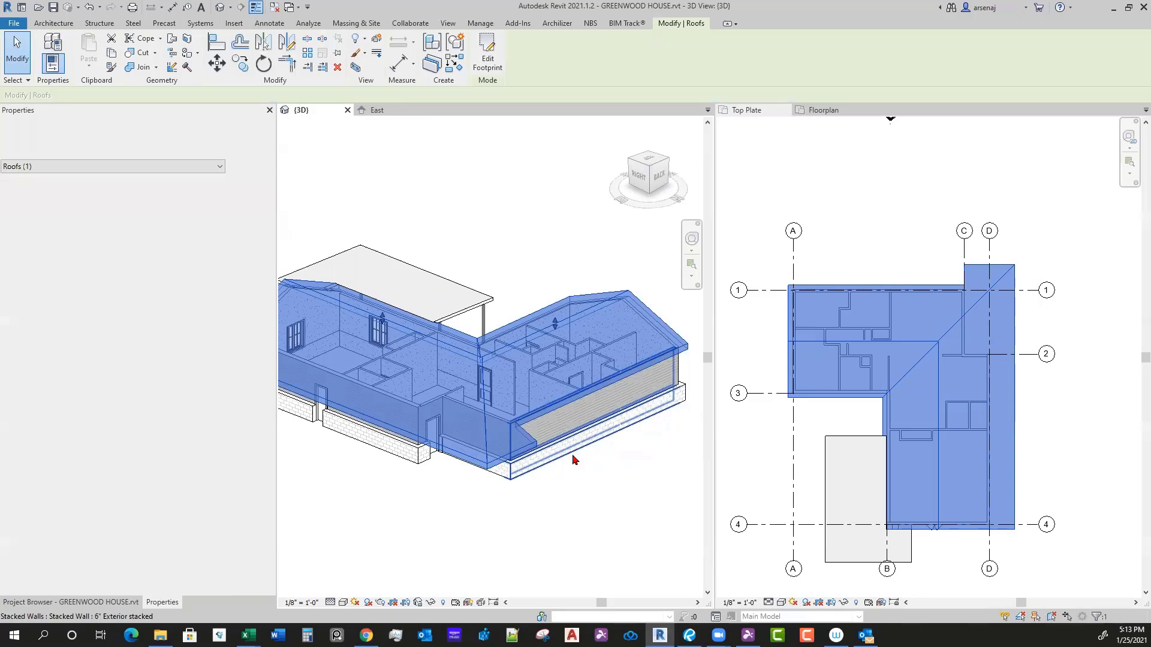
left_click(976, 391)
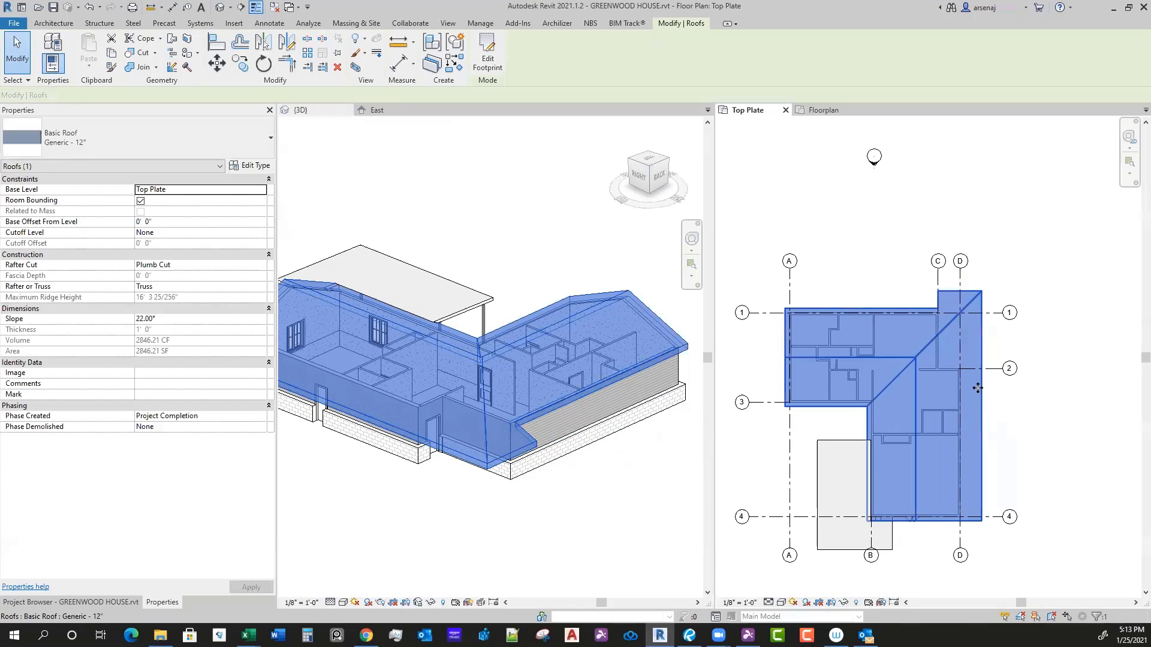
middle_click_drag(975, 362, 945, 380)
scroll(956, 351, "up", 1)
key("Escape")
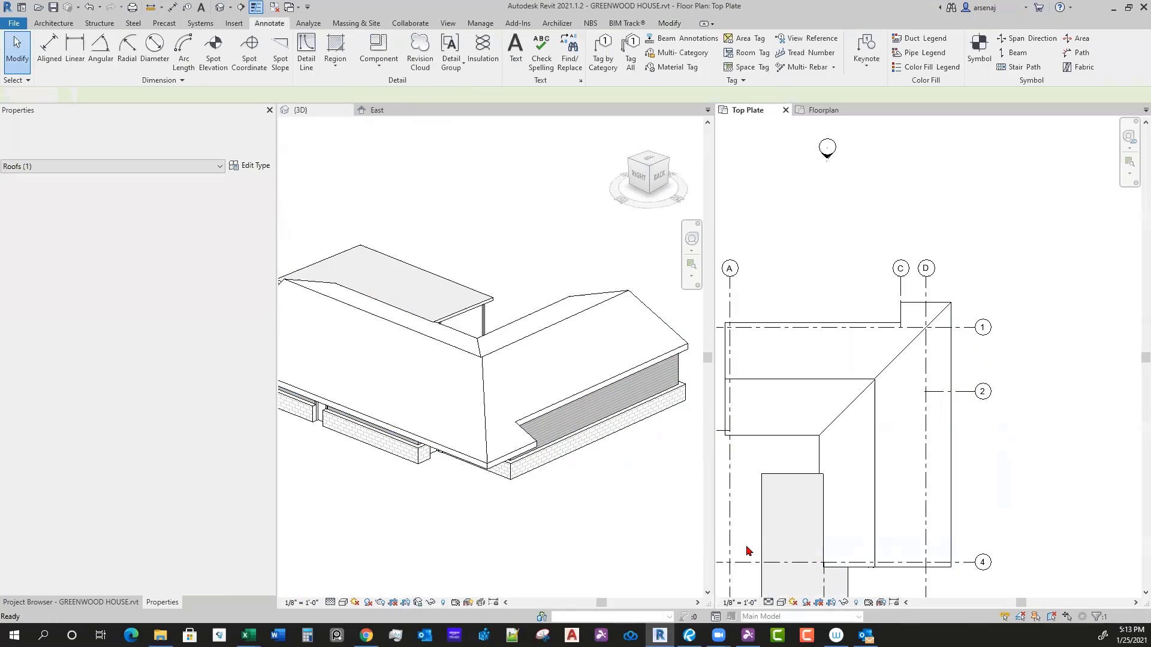
Step: Switch to Revu, study the roof overhang at the covered patio corner in the site photo, and return to Revit
key("alt+Tab")
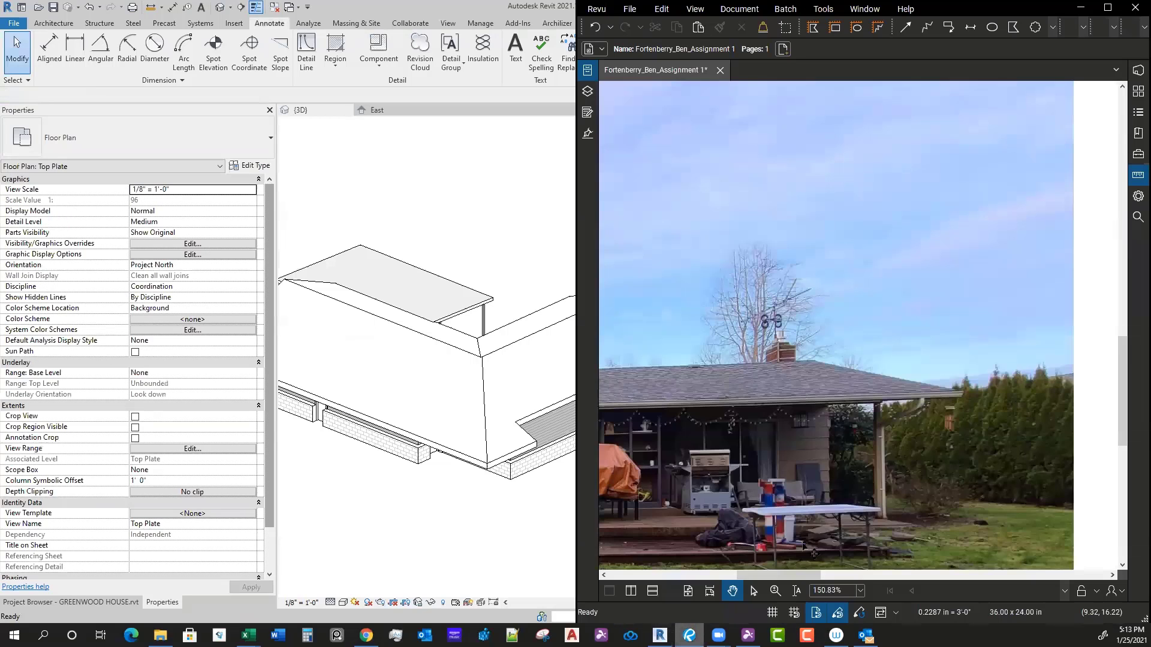
scroll(896, 393, "down", 2)
scroll(881, 402, "up", 3)
scroll(964, 438, "down", 4)
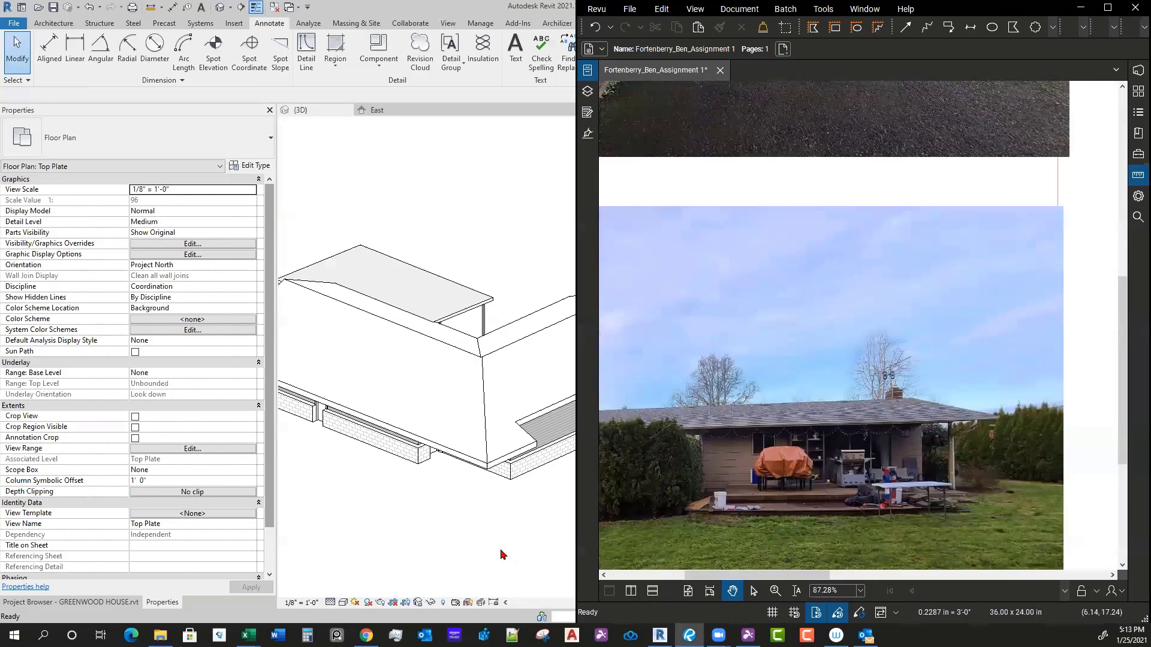
key("alt+Tab")
Step: Try making the short boundary segment at grid C slope-defining, finish the footprint, and inspect the roof corner in 3D
left_click(905, 316)
double_click(904, 316)
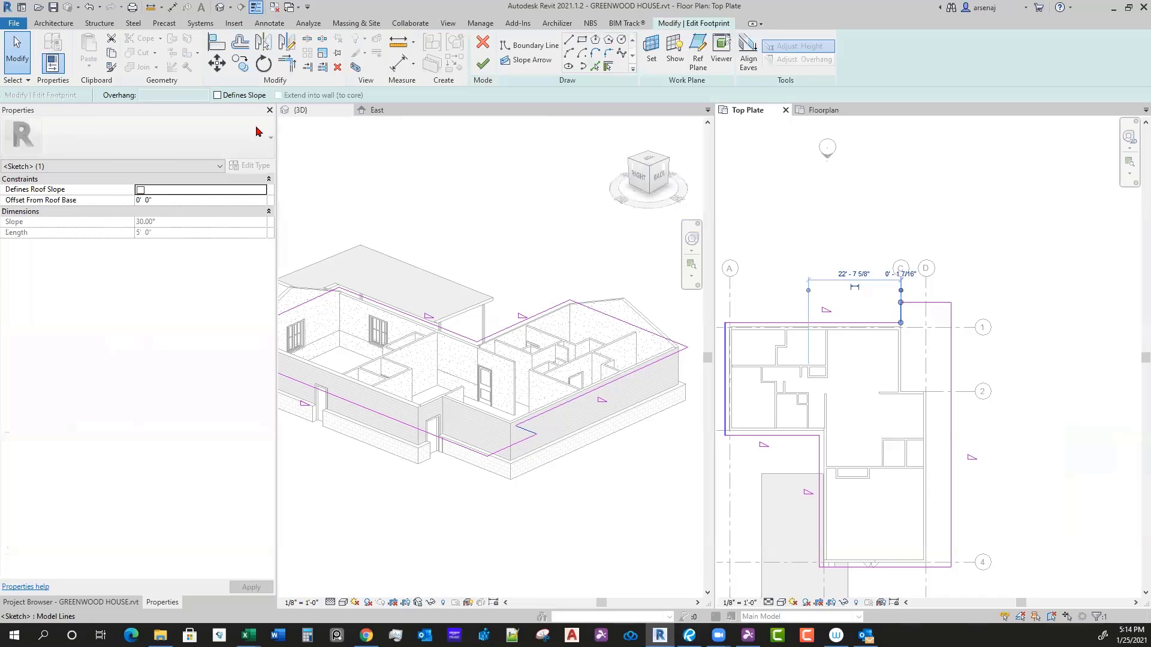
left_click(227, 97)
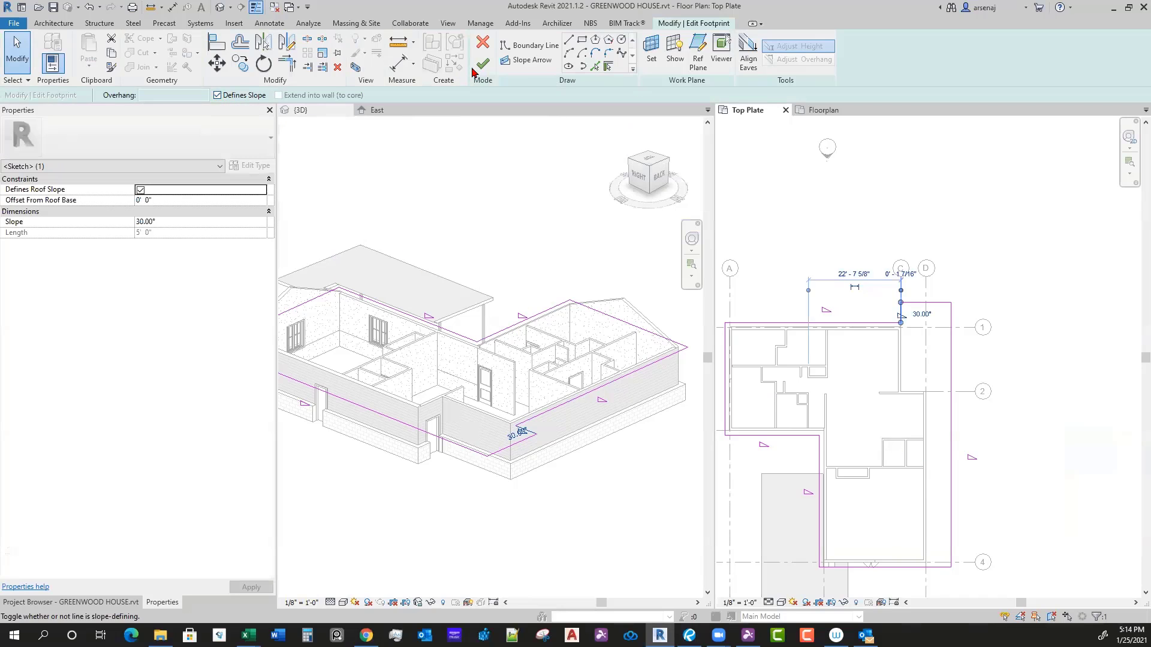
middle_click_drag(983, 370, 984, 377)
middle_click_drag(996, 415, 996, 421)
left_click(543, 474)
scroll(542, 467, "up", 2)
middle_click_drag(558, 462, 540, 414, "shift")
left_click(551, 403)
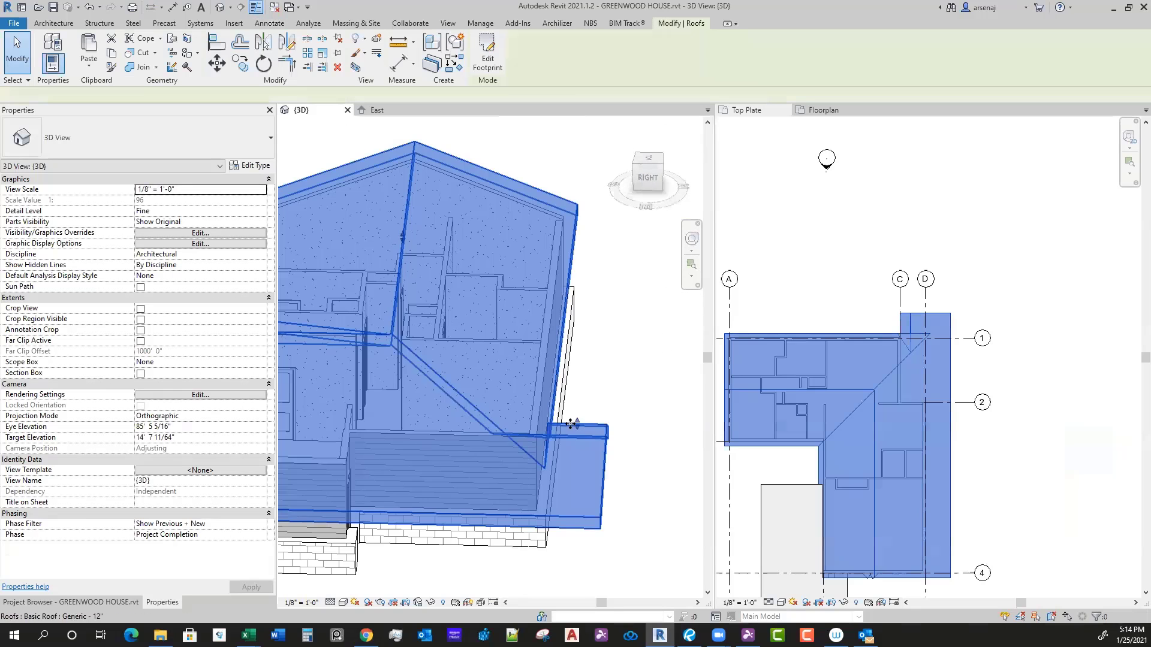
key("Escape")
mouse_move(521, 437)
middle_mouse_down("shift")
mouse_move(567, 429)
mouse_move(457, 476)
mouse_move(449, 513)
middle_mouse_up("shift")
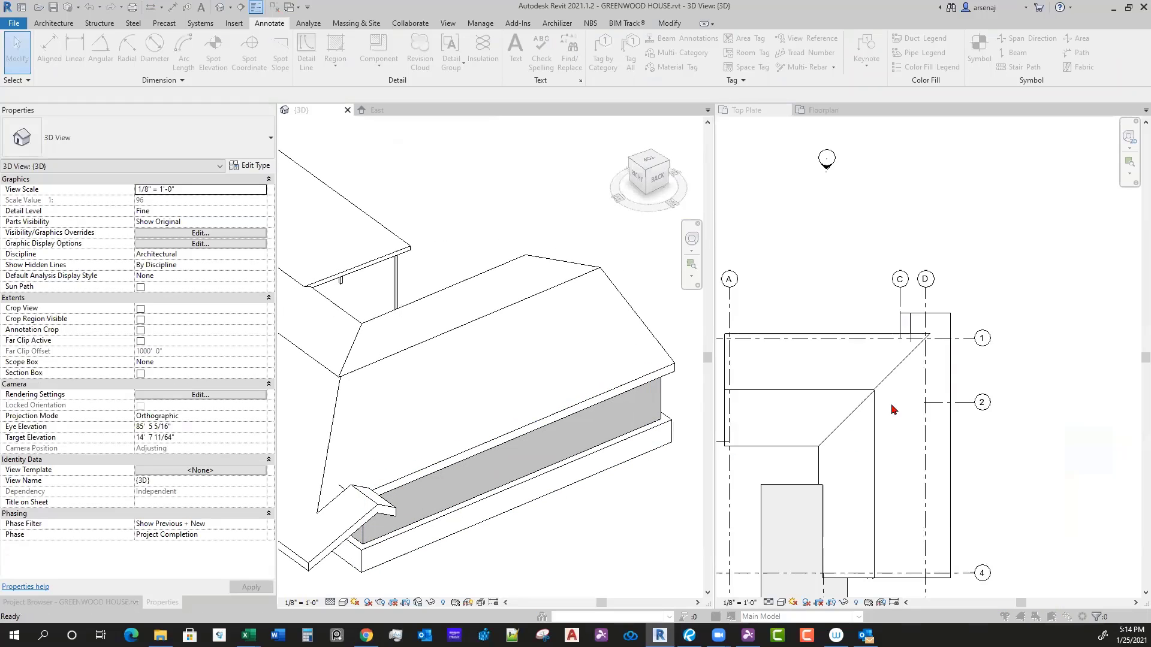
Step: Try moving the short sloped boundary segment about 14' 6" from grid C toward grid A, and finish the footprint
left_click(942, 334)
double_click(904, 330)
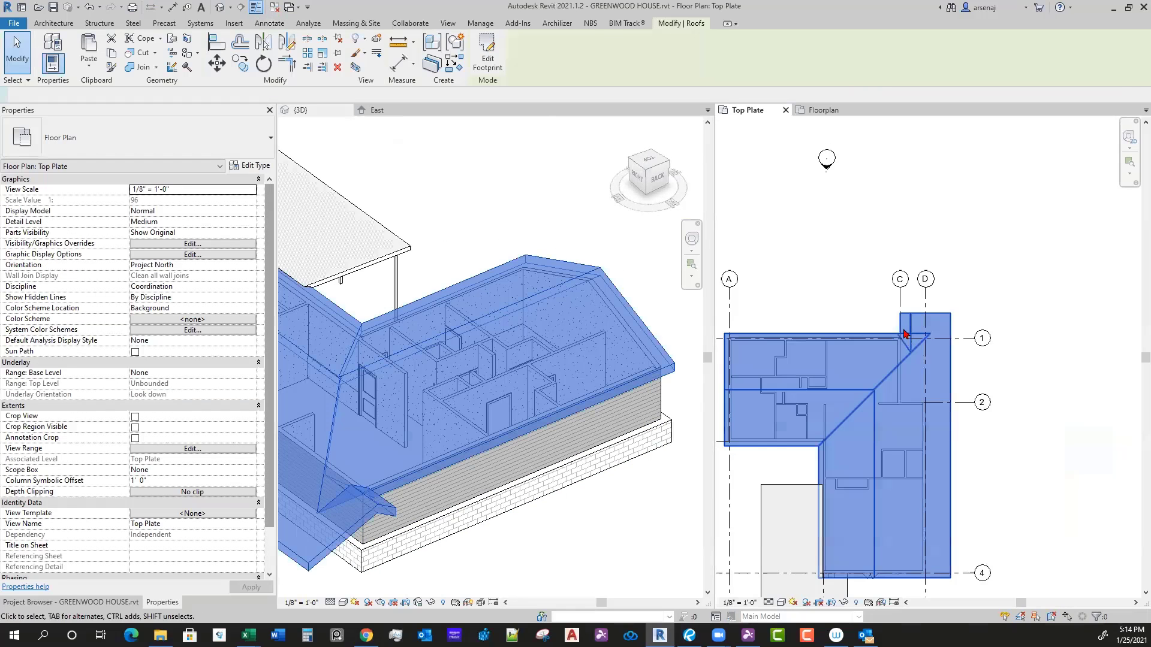
left_click(899, 319)
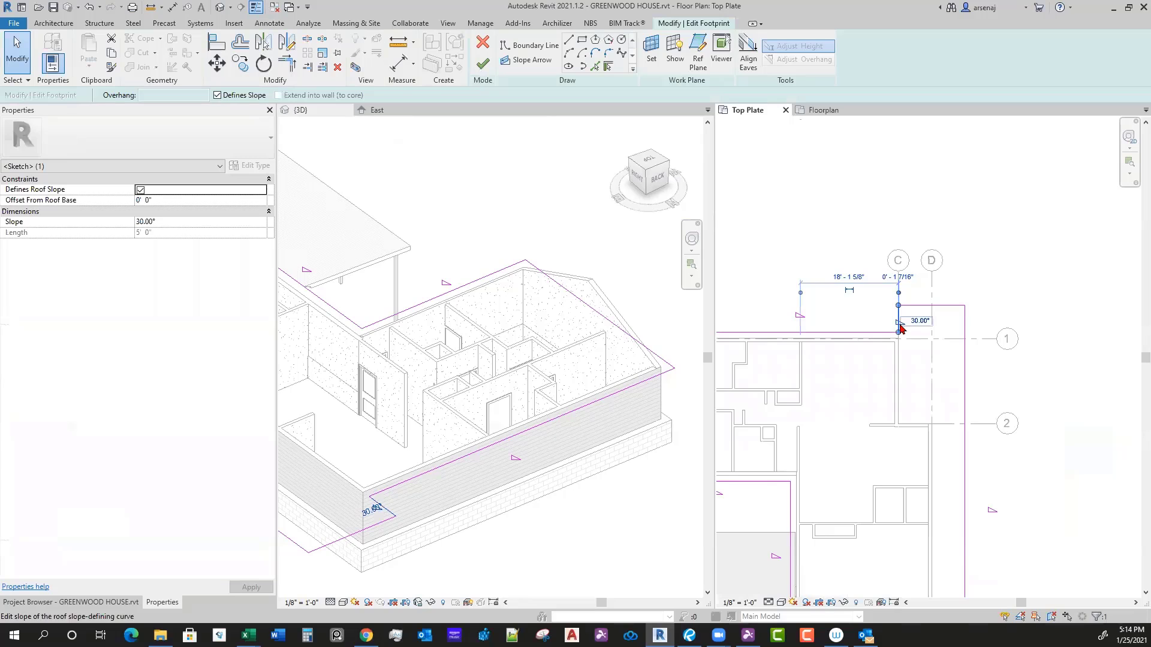
scroll(899, 311, "up", 2)
left_click_drag(898, 315, 761, 323)
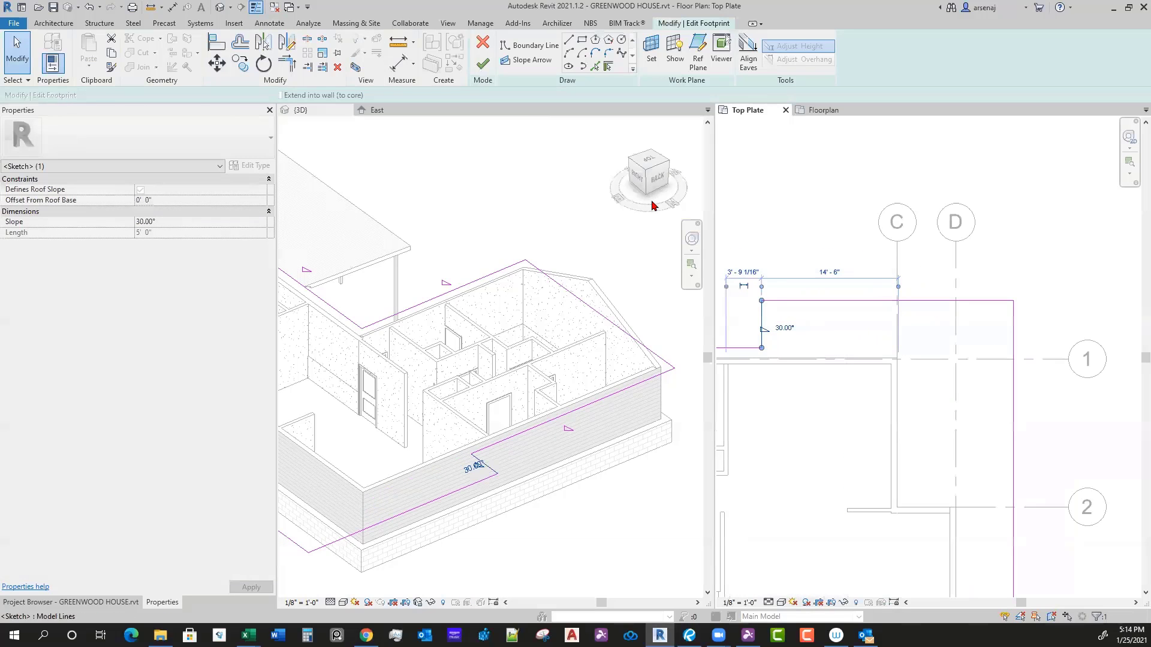
left_click(479, 70)
middle_click_drag(491, 462, 587, 420, "shift")
scroll(509, 448, "up", 2)
key("Escape")
Step: Reopen the roof footprint and trim/extend the boundary line along grid 1 to meet the outer line beyond grid D
double_click(437, 416)
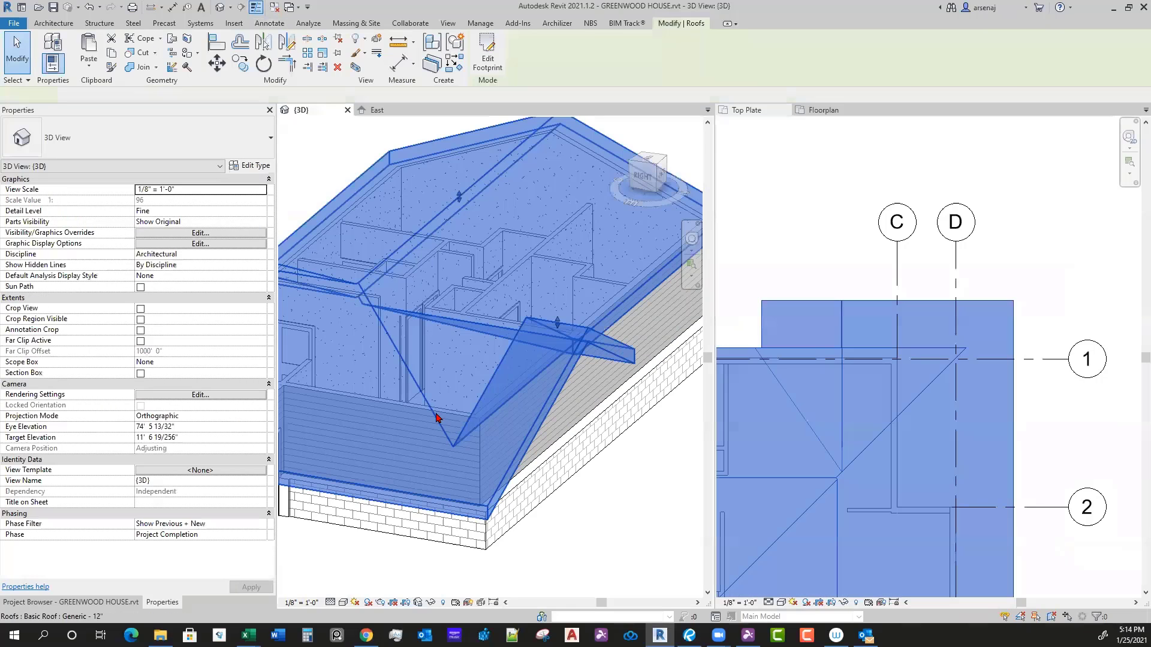
scroll(904, 384, "down", 4)
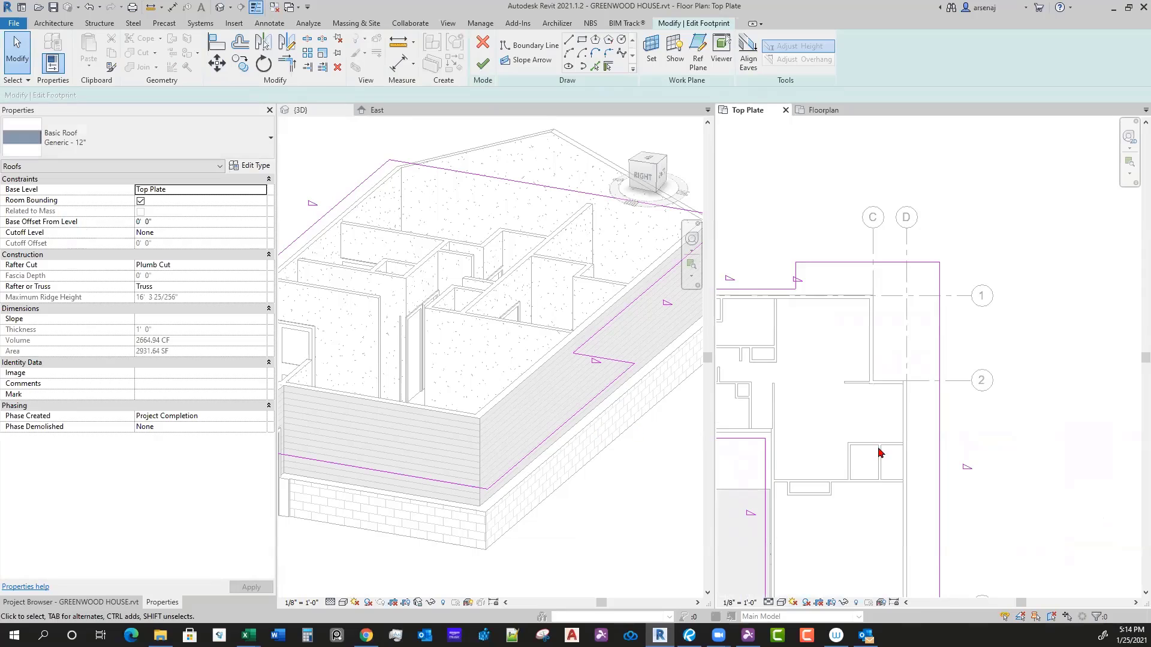
scroll(896, 428, "down", 2)
scroll(896, 428, "up", 2)
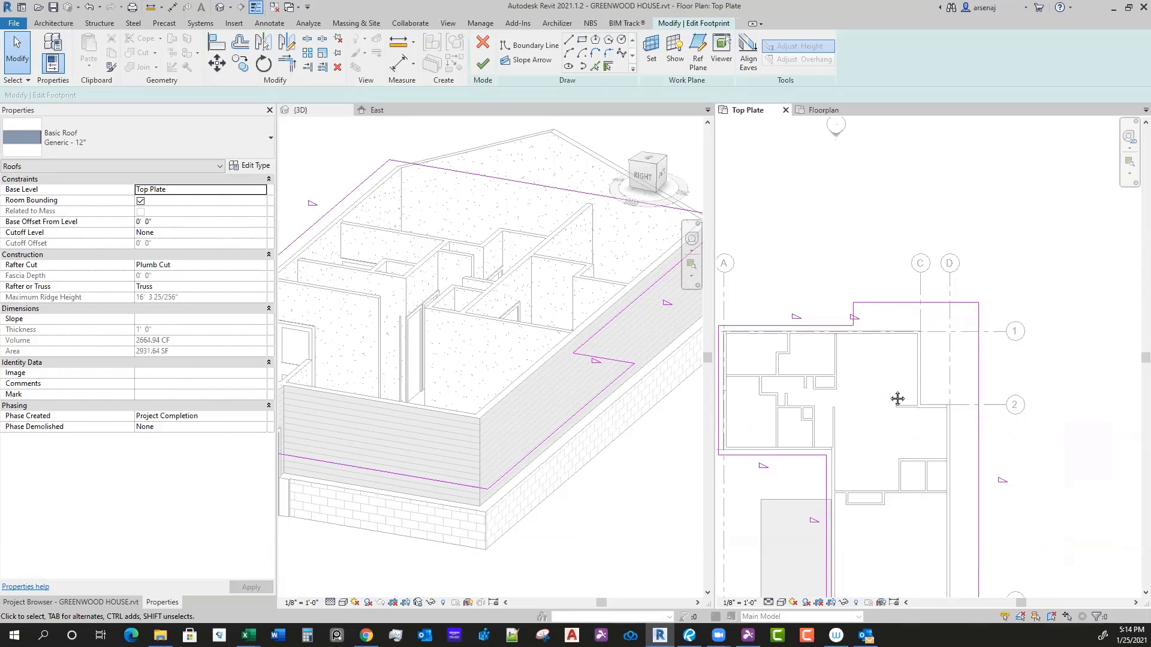
middle_click_drag(897, 398, 878, 399)
key("t")
key("r")
left_click(842, 340)
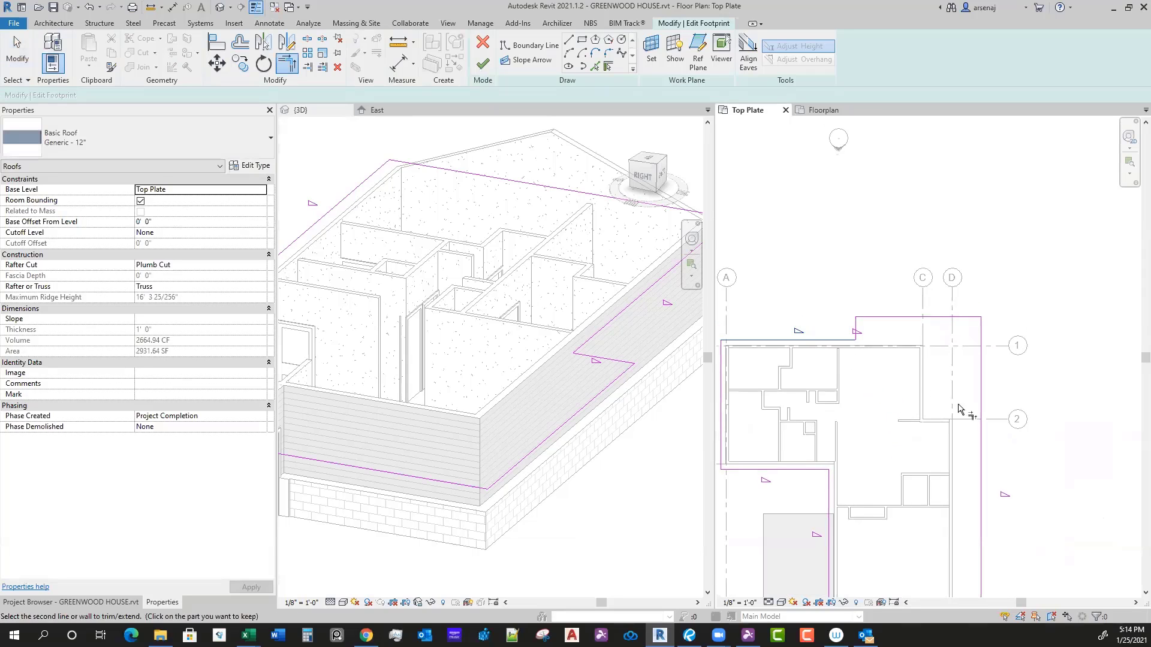
left_click(981, 413)
key("Escape")
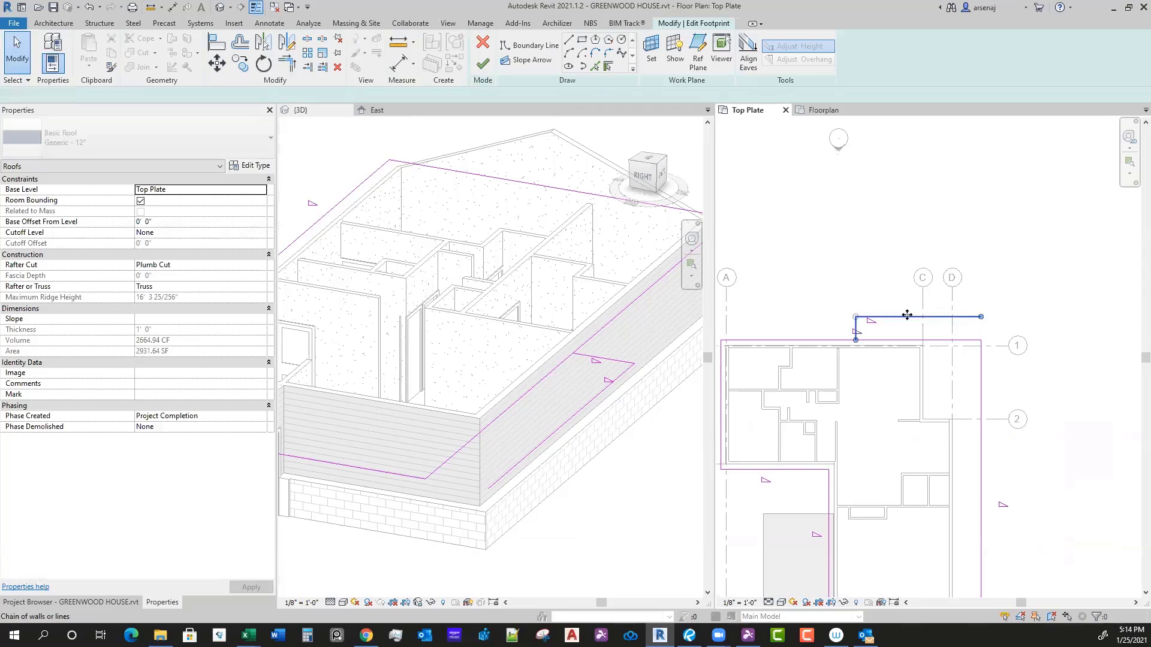
Step: Delete the leftover jog segments above grid 1 and finish the roof footprint
left_click(927, 317)
key("Delete")
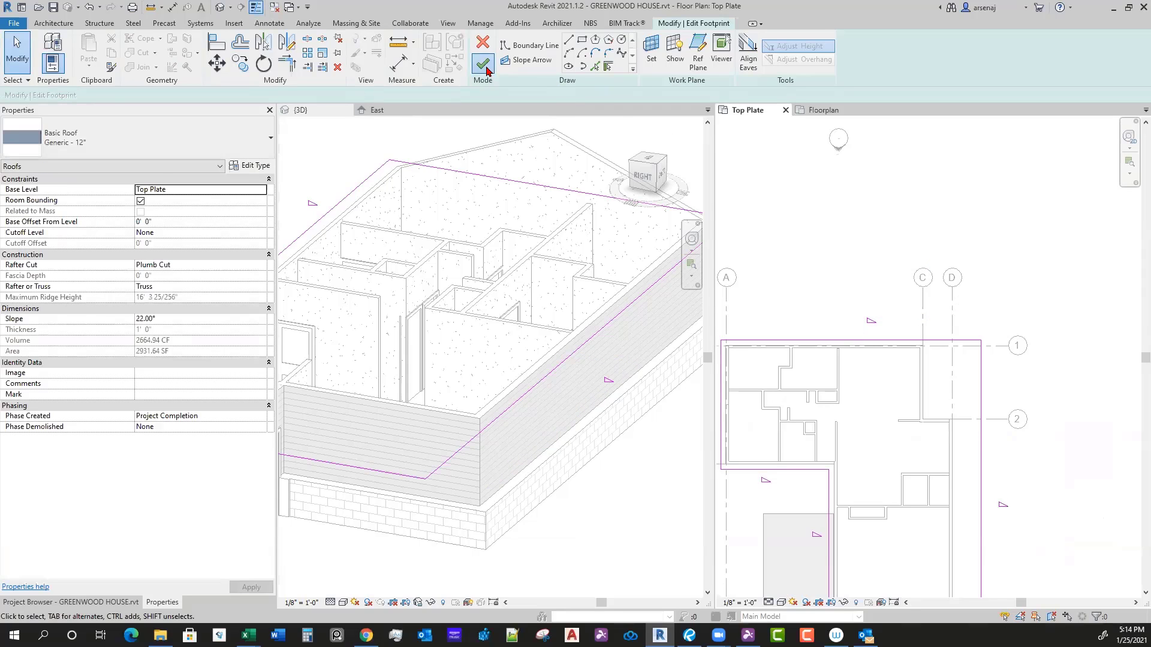
left_click(485, 66)
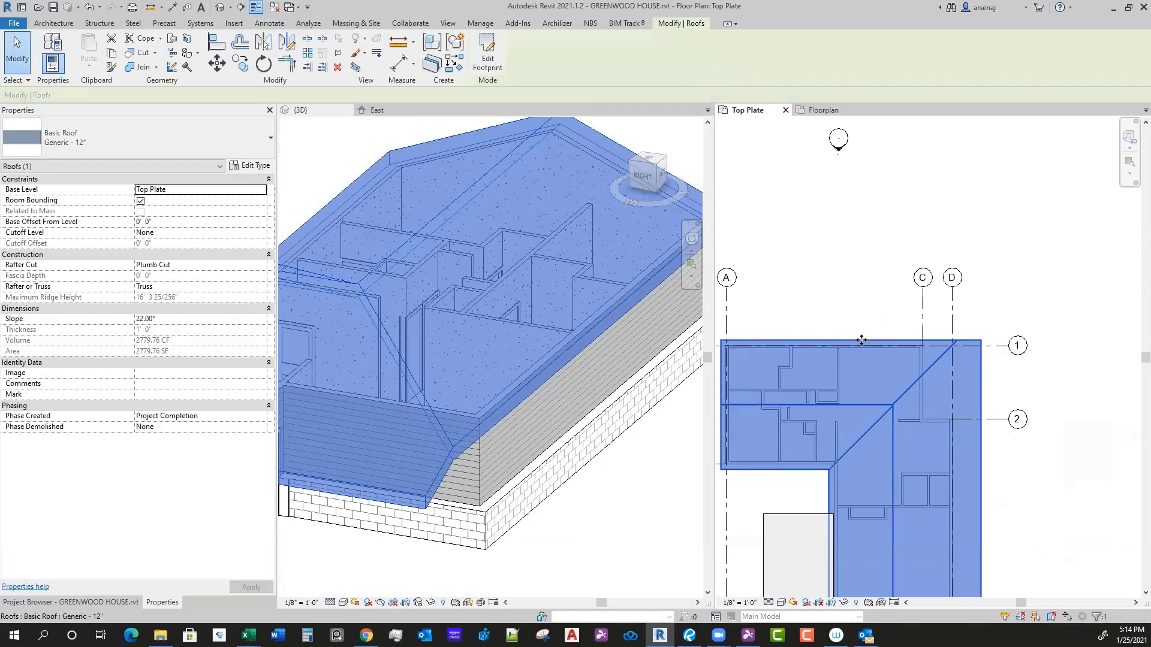
Step: Try removing the slope definition from the roof boundary line along grid 1, and undo the change
double_click(862, 340)
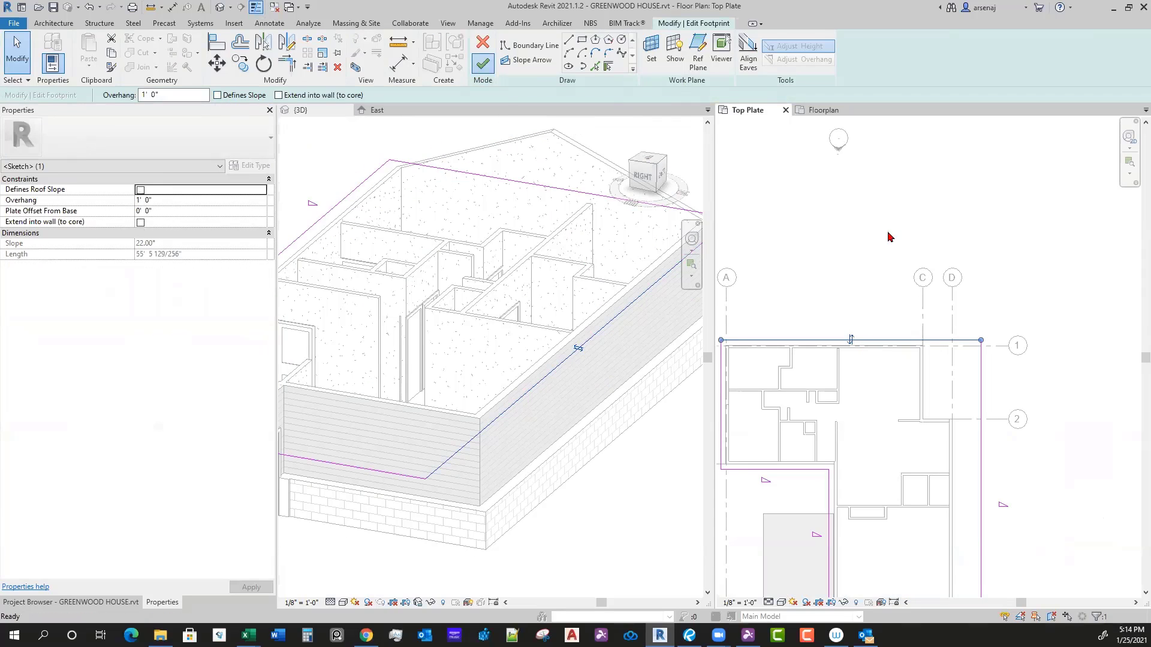
scroll(594, 427, "down", 2)
middle_click_drag(593, 427, 610, 398)
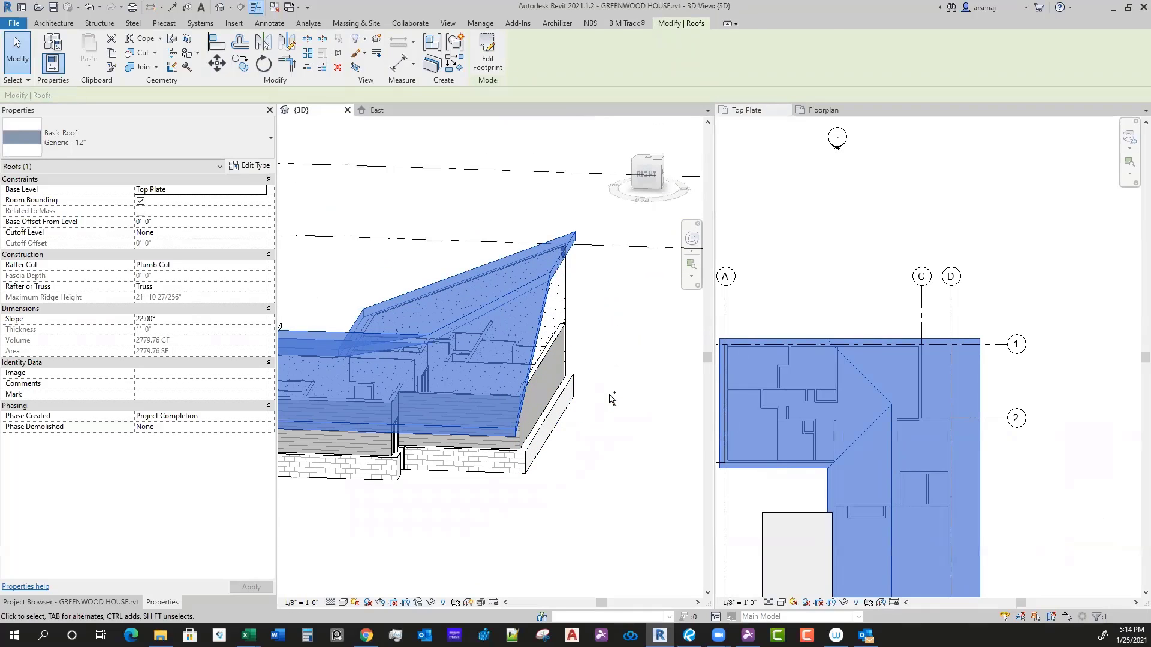
key("ctrl+z")
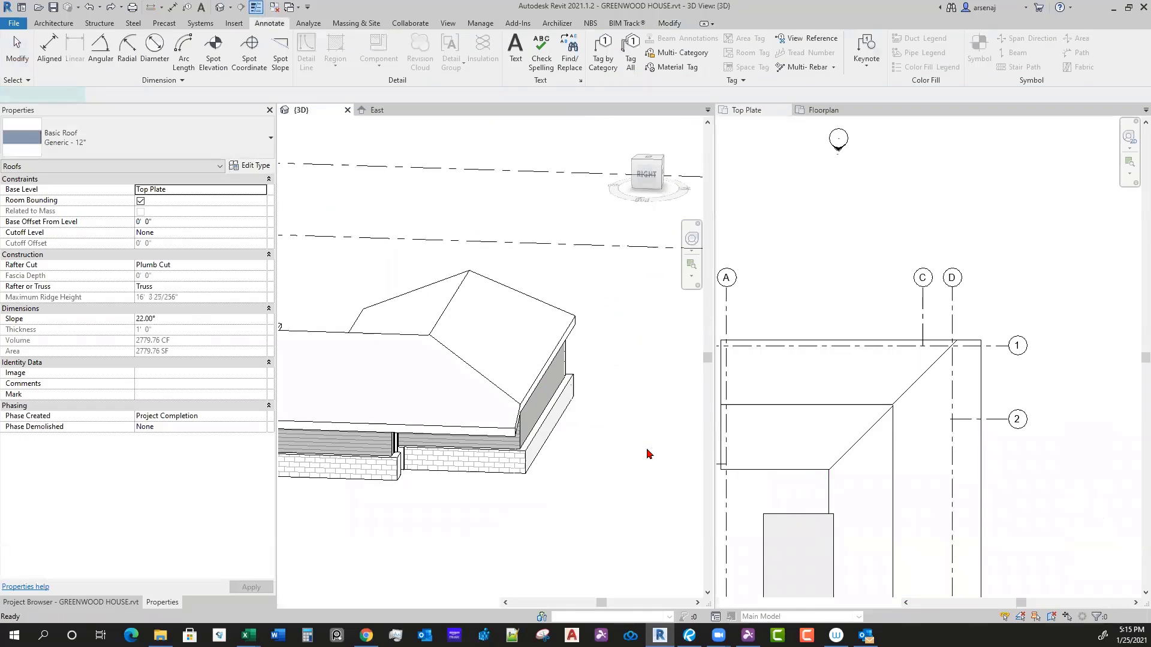
key("ctrl+z")
key("ctrl+z")
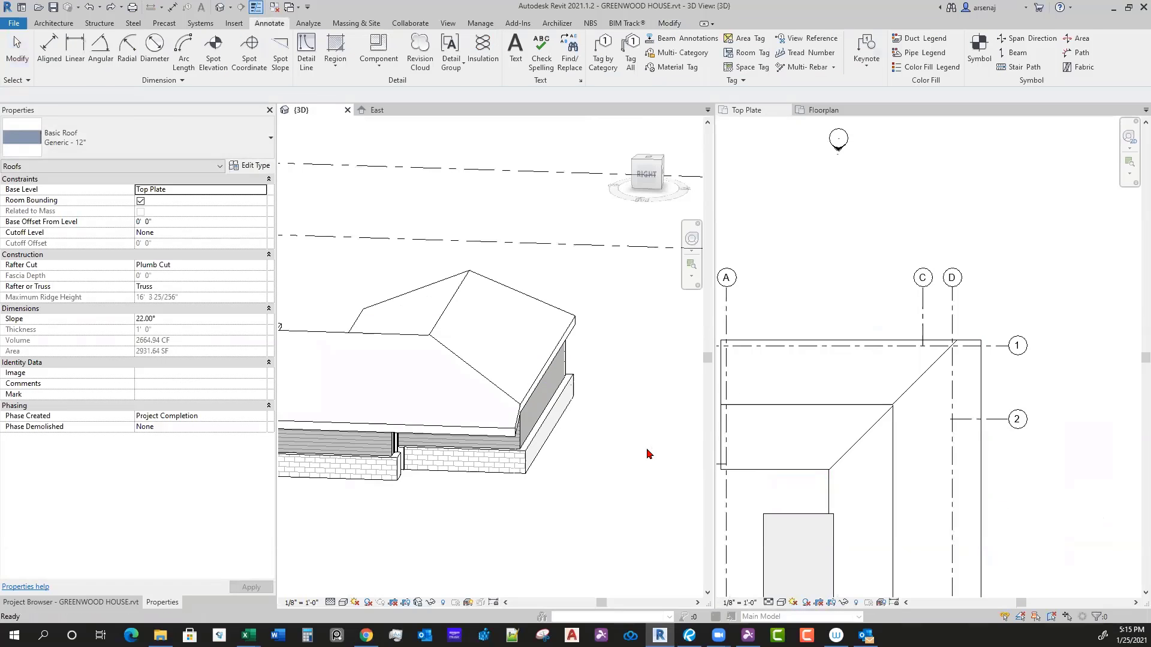
mouse_move(648, 455)
middle_mouse_down("shift")
mouse_move(609, 465)
mouse_move(610, 505)
mouse_move(619, 470)
mouse_move(570, 462)
mouse_move(545, 473)
mouse_move(586, 506)
mouse_move(616, 473)
mouse_move(598, 484)
middle_mouse_up("shift")
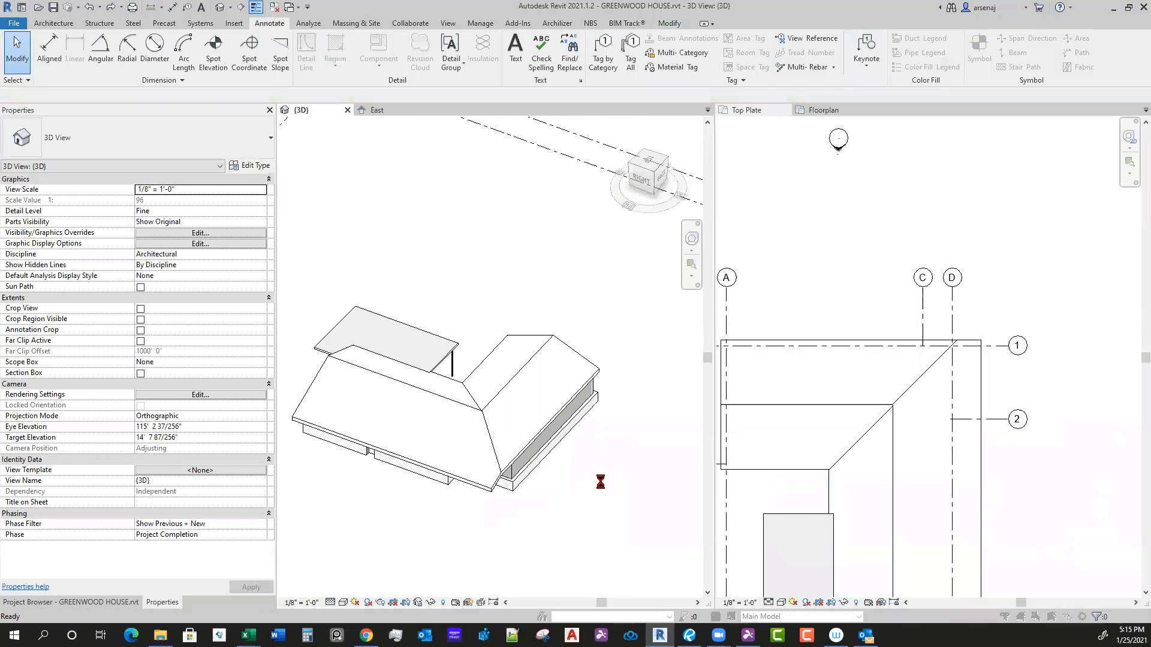
Step: Open Floor plan project.rvt and examine its roofs in the 3D Architectural view
key("ctrl+o")
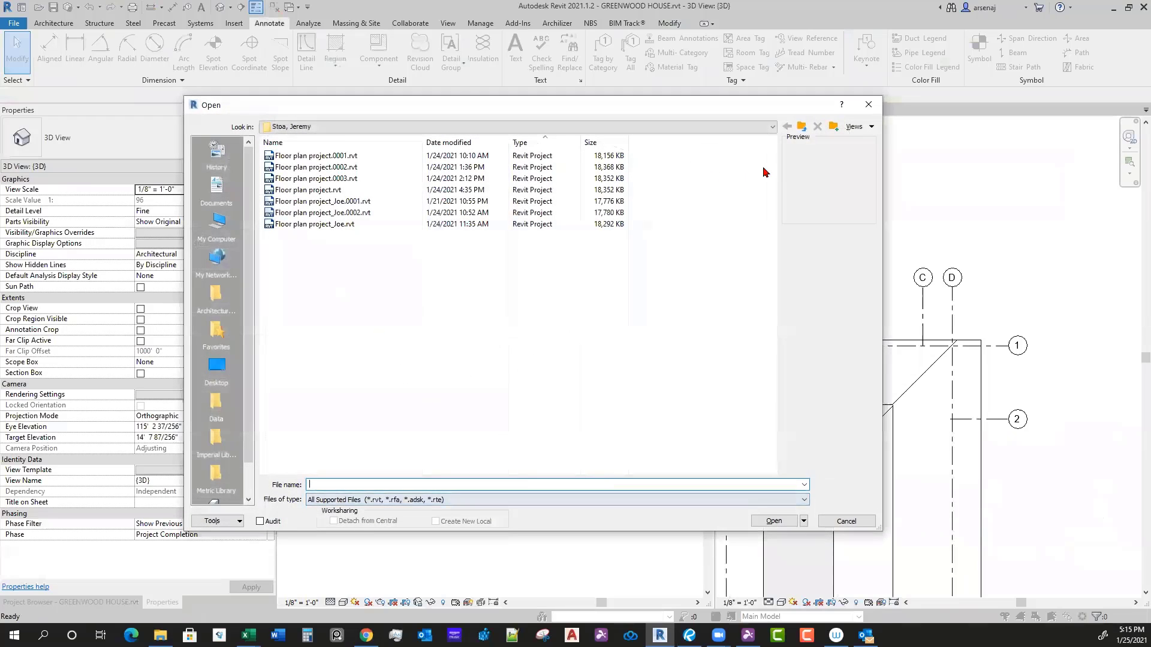
left_click(329, 190)
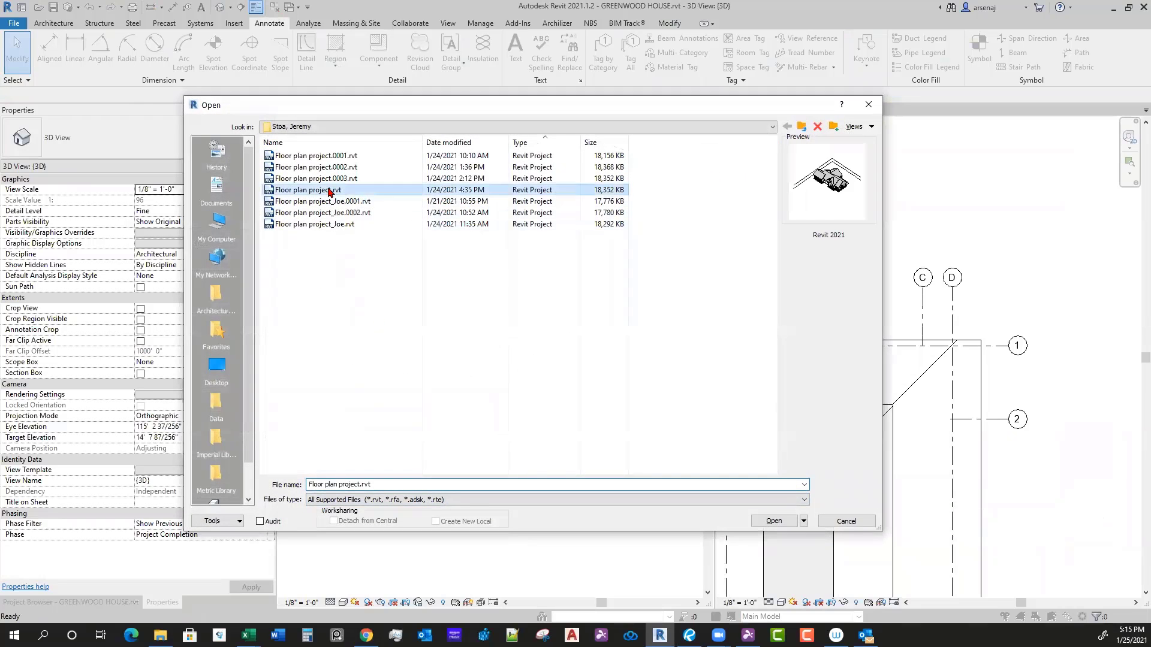
key("Escape")
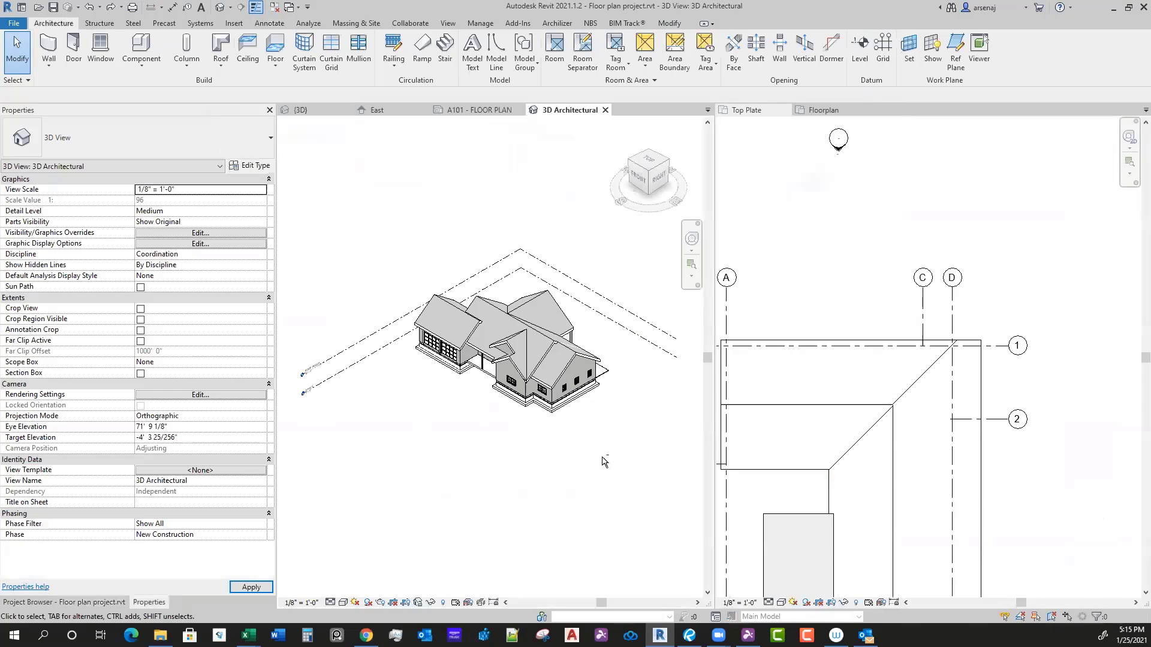
middle_click_drag(549, 451, 564, 419, "shift")
scroll(557, 395, "up", 3)
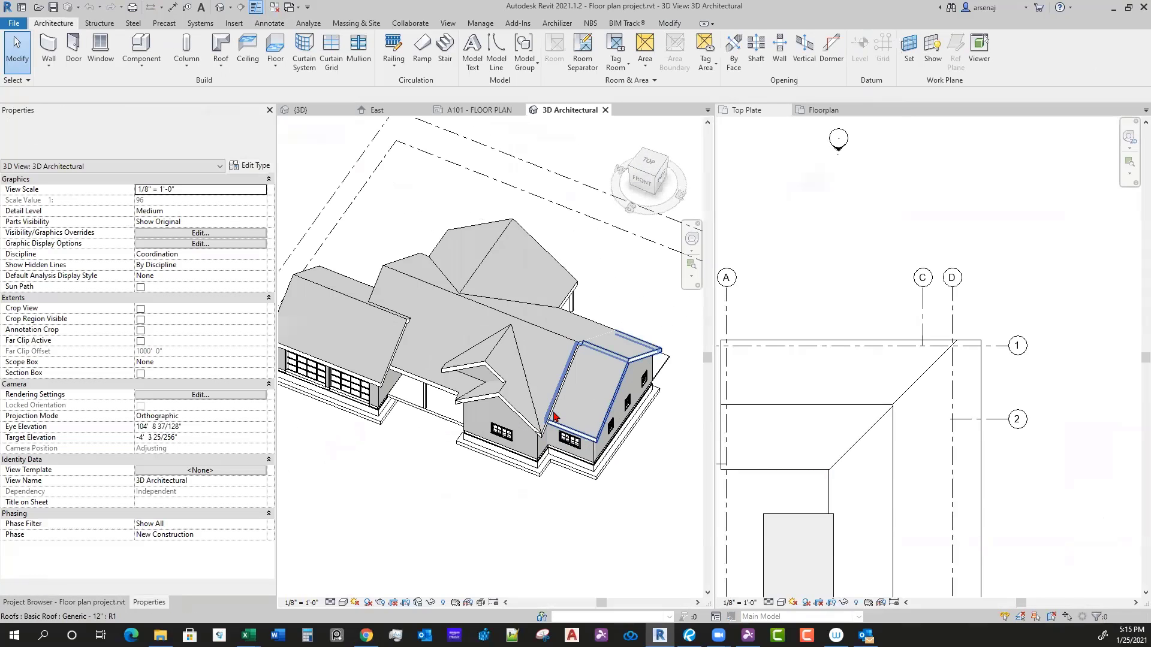
Step: Examine the main, garage and front gable roofs of the Floor plan project to identify the separate roof pieces
left_click(558, 395)
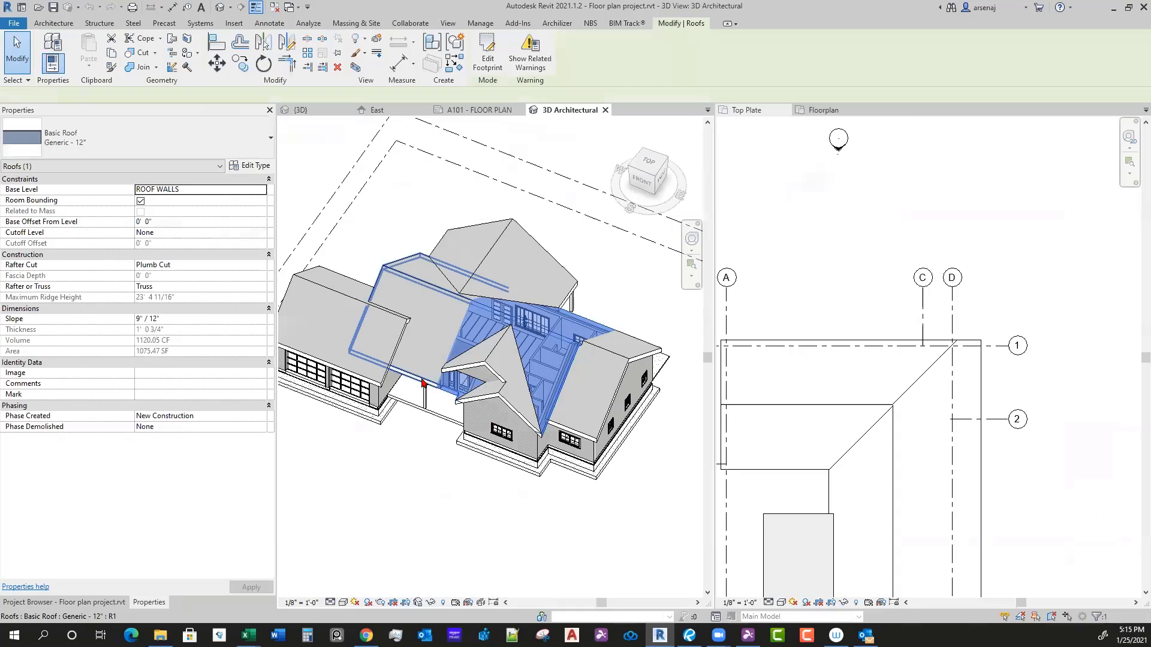
left_click(402, 368)
left_click(395, 363)
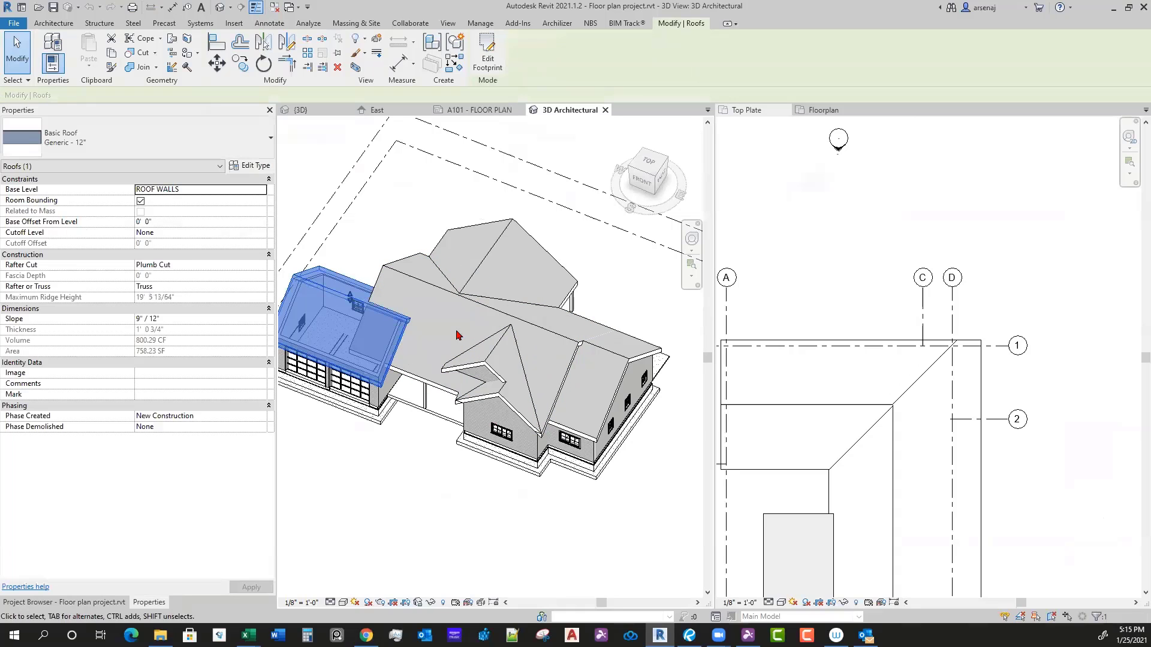
left_click(493, 261)
middle_click_drag(594, 412, 609, 445, "shift")
scroll(610, 450, "up", 2)
left_click(609, 462)
scroll(605, 461, "down", 1)
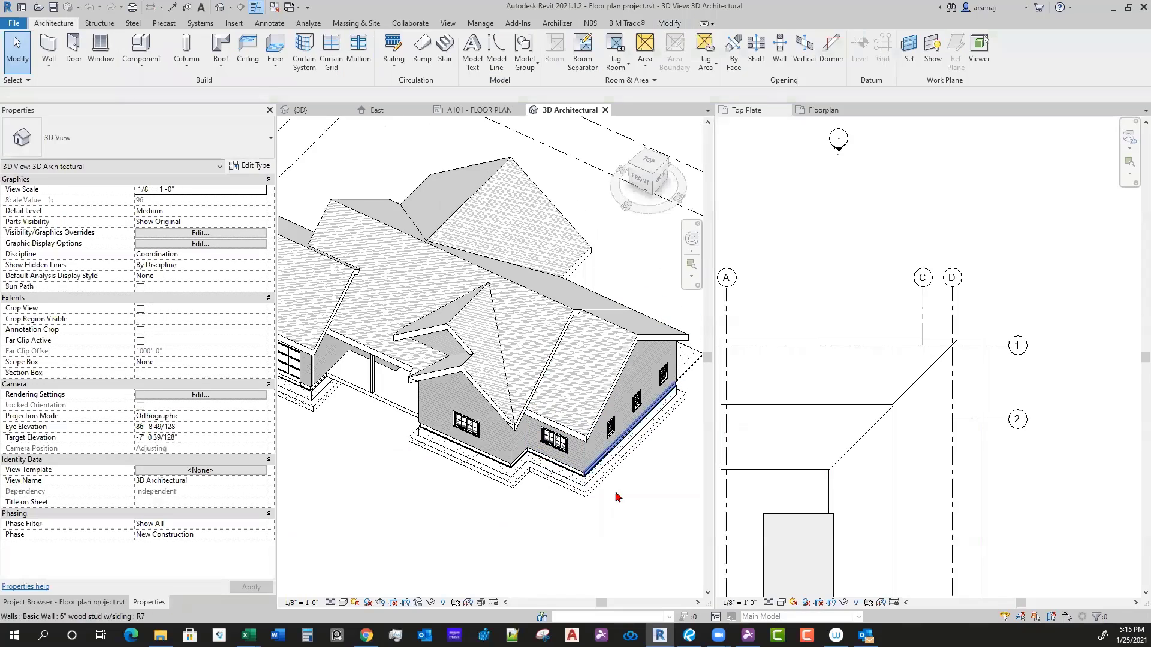
middle_click_drag(617, 498, 490, 444, "shift")
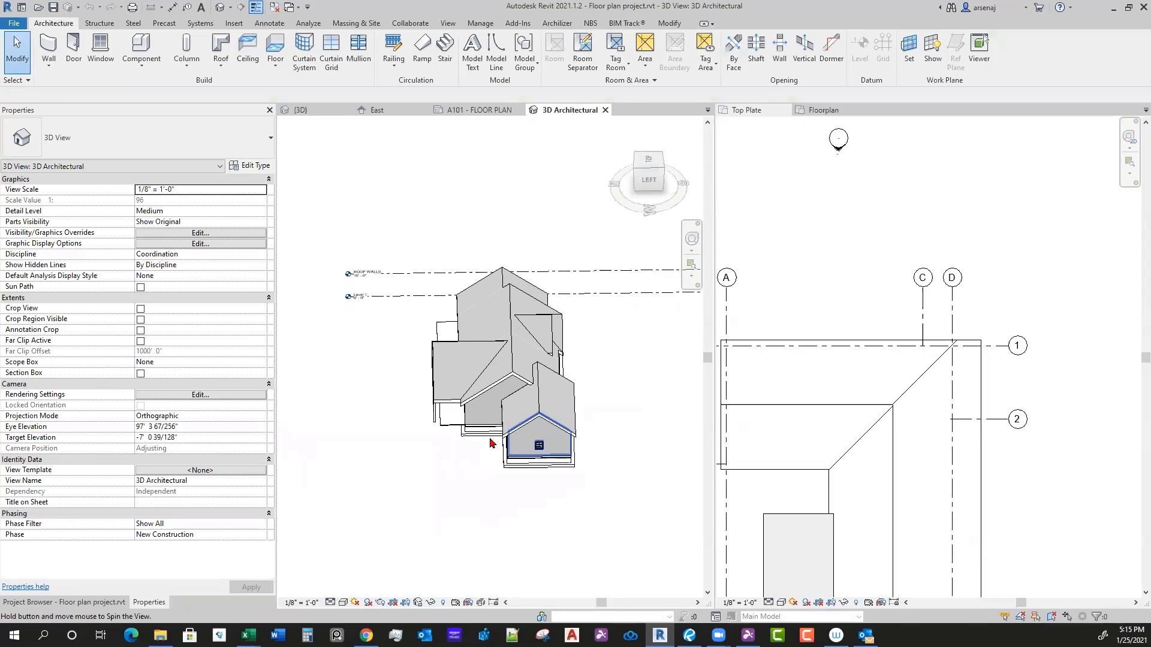
left_click(484, 401)
middle_click_drag(484, 400, 488, 436, "shift")
scroll(427, 439, "up", 3)
left_click(442, 472)
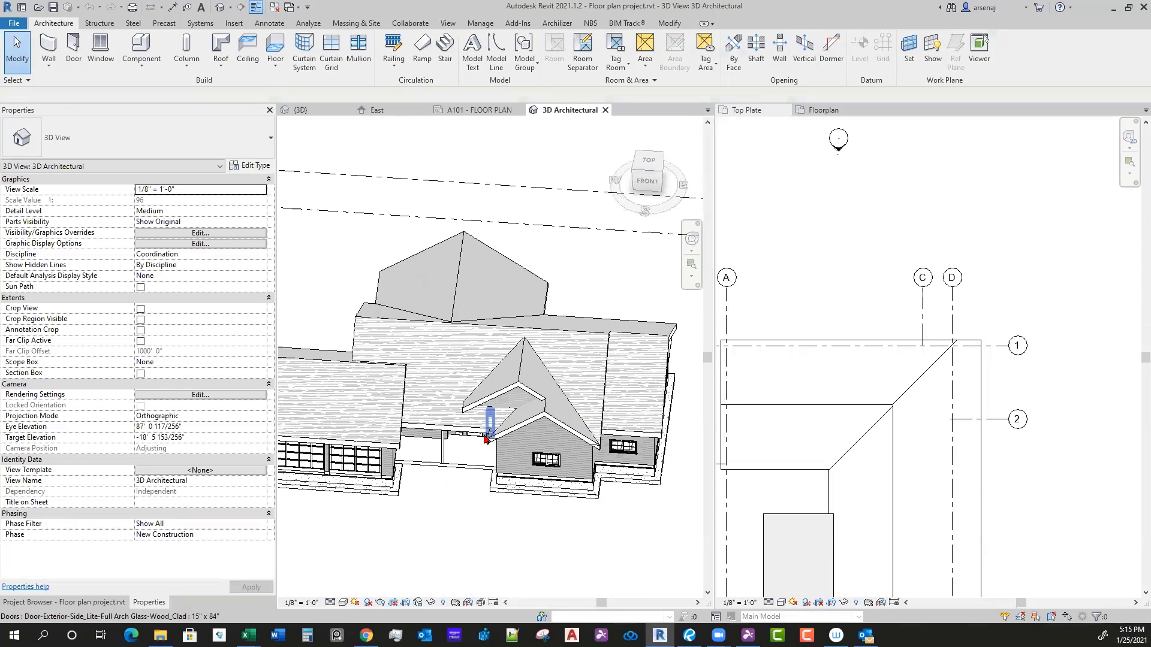
Step: Inspect the main roof between the front gable and the end wing, checking how the neighbouring roofs meet from several angles
left_click(599, 438)
middle_click_drag(599, 437, 578, 477, "shift")
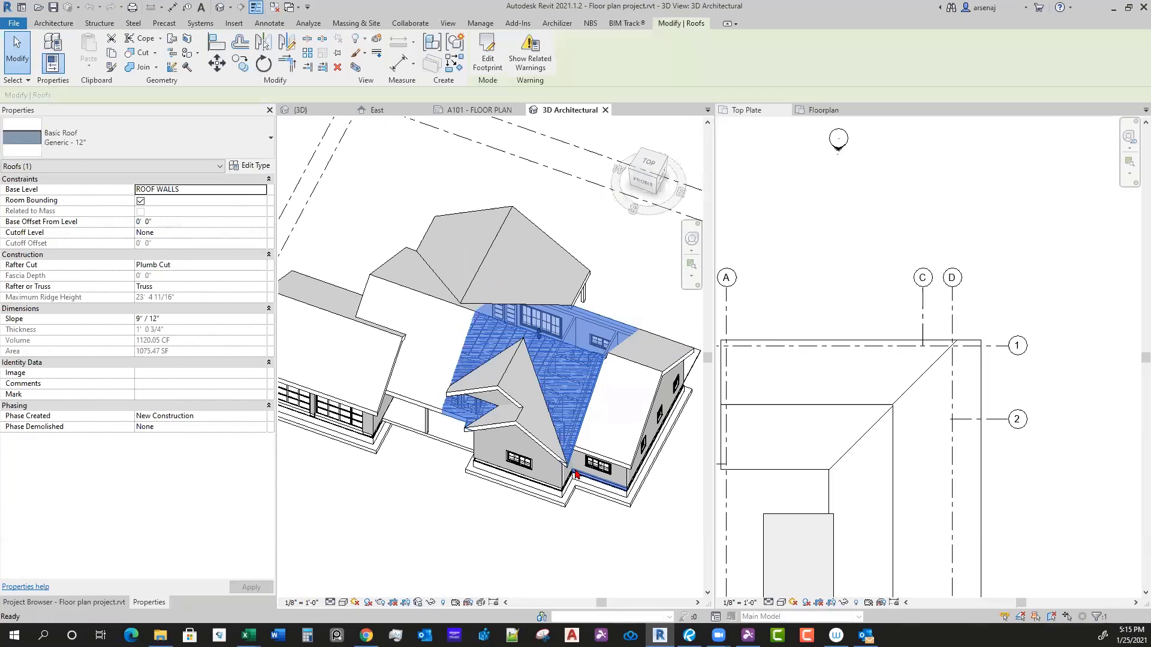
scroll(577, 476, "up", 2)
left_click(605, 518)
scroll(604, 518, "down", 2)
middle_click_drag(604, 519, 575, 420, "shift")
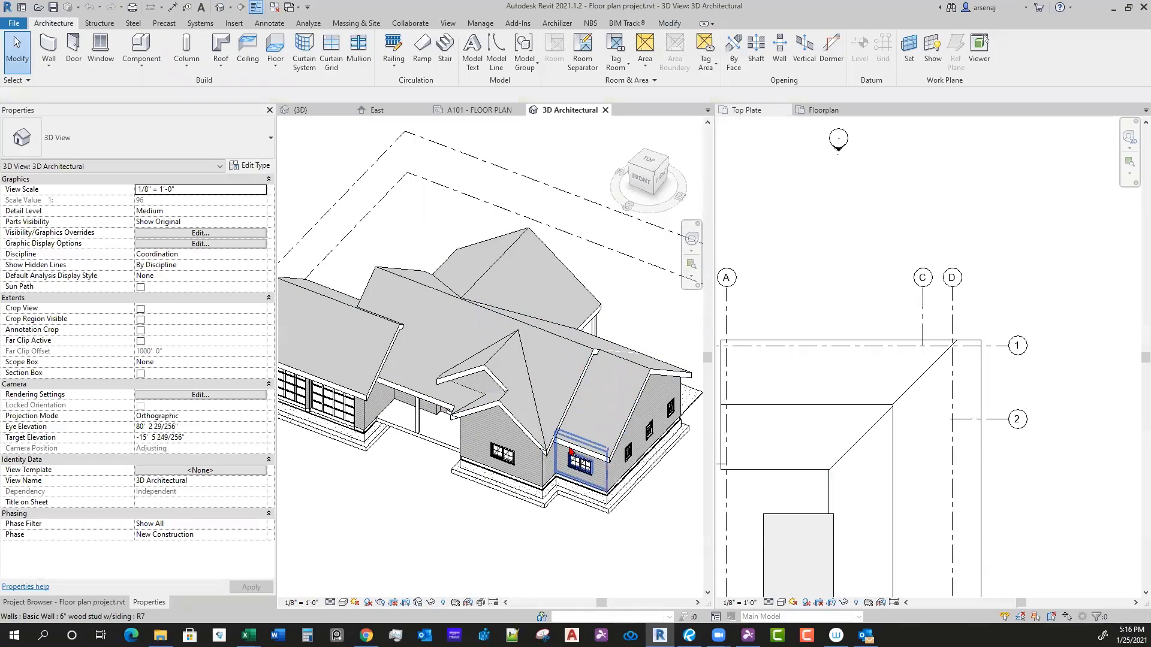
middle_click_drag(570, 453, 542, 455, "shift")
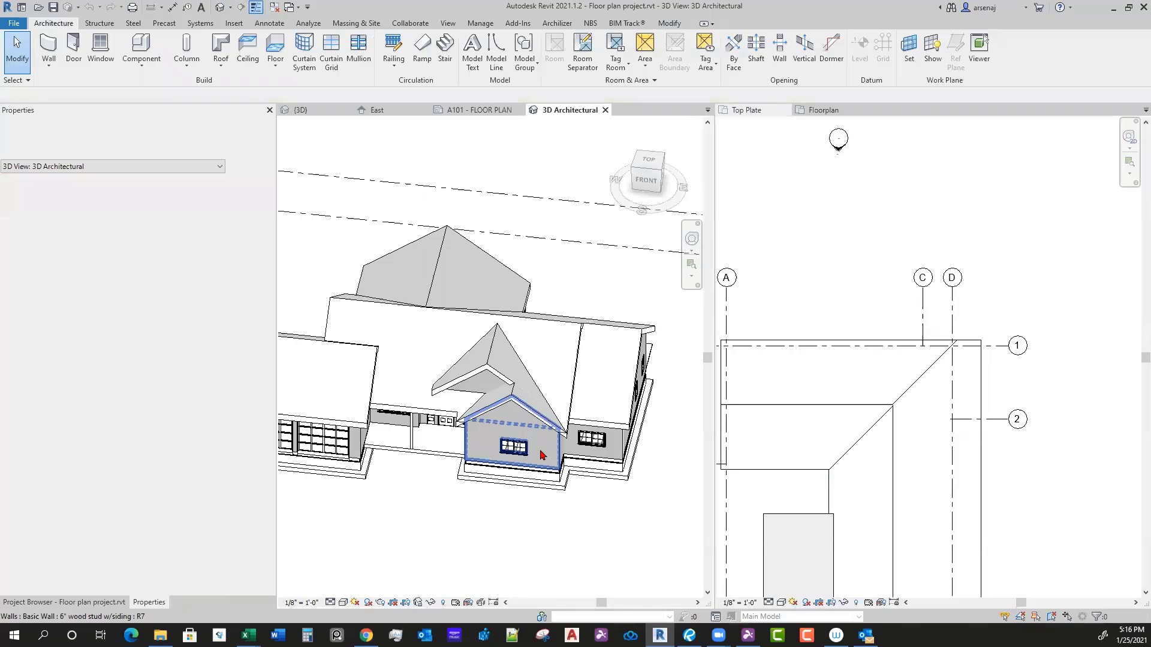
scroll(541, 455, "down", 3)
mouse_move(573, 504)
middle_mouse_down("shift")
mouse_move(567, 468)
mouse_move(575, 480)
mouse_move(556, 490)
middle_mouse_up("shift")
scroll(463, 442, "up", 2)
scroll(501, 414, "down", 2)
scroll(506, 413, "up", 2)
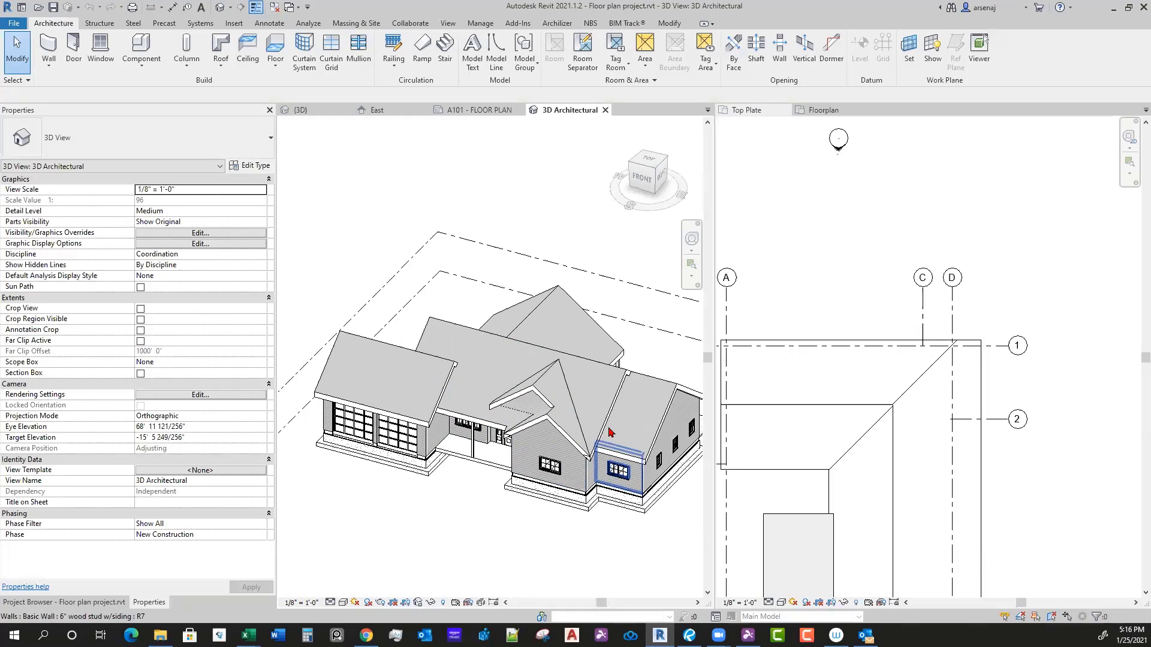
middle_click_drag(601, 457, 504, 557, "shift")
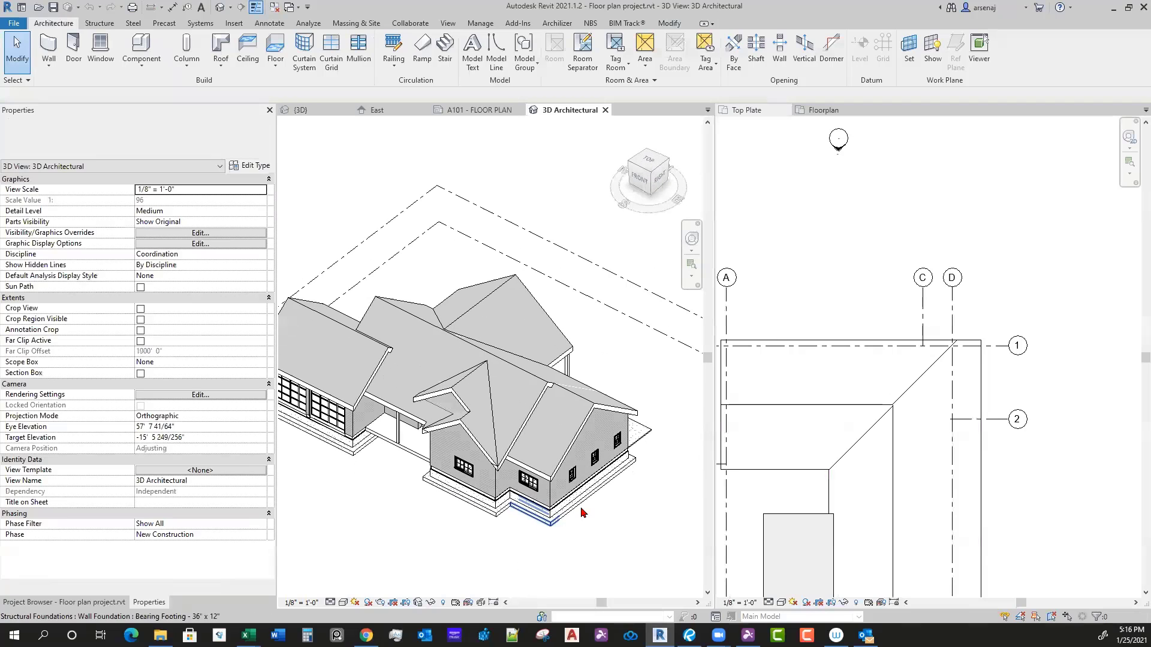
scroll(534, 385, "down", 3)
middle_click_drag(554, 488, 606, 471, "shift")
Step: Close the 3D Architectural view and review the L-shaped roof and patio cover in the GREENWOOD HOUSE 3D view
left_click(605, 110)
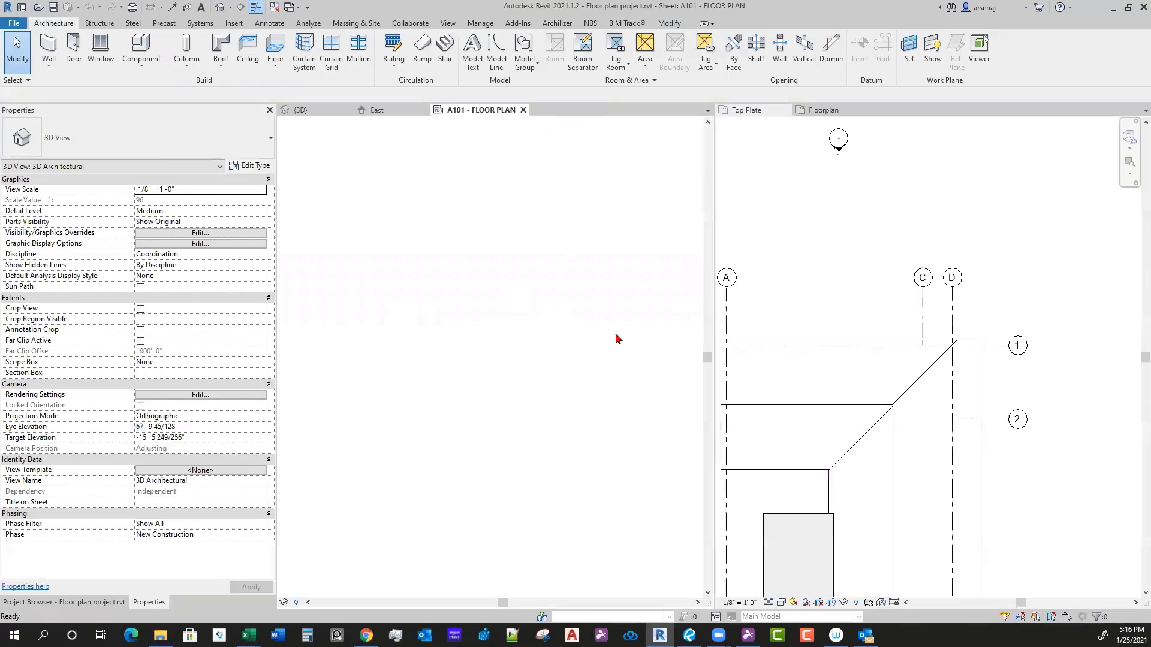
left_click(311, 110)
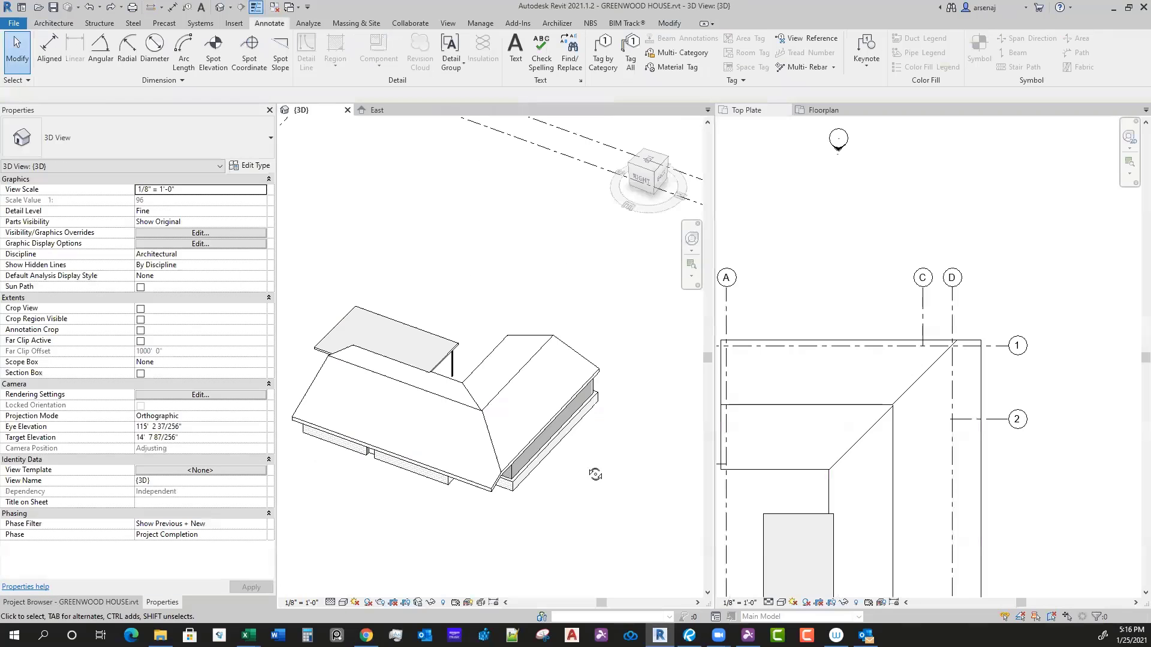
mouse_move(611, 403)
middle_mouse_down("shift")
mouse_move(488, 398)
mouse_move(574, 395)
mouse_move(579, 448)
mouse_move(547, 465)
mouse_move(560, 478)
mouse_move(570, 440)
middle_mouse_up("shift")
scroll(884, 380, "down", 5)
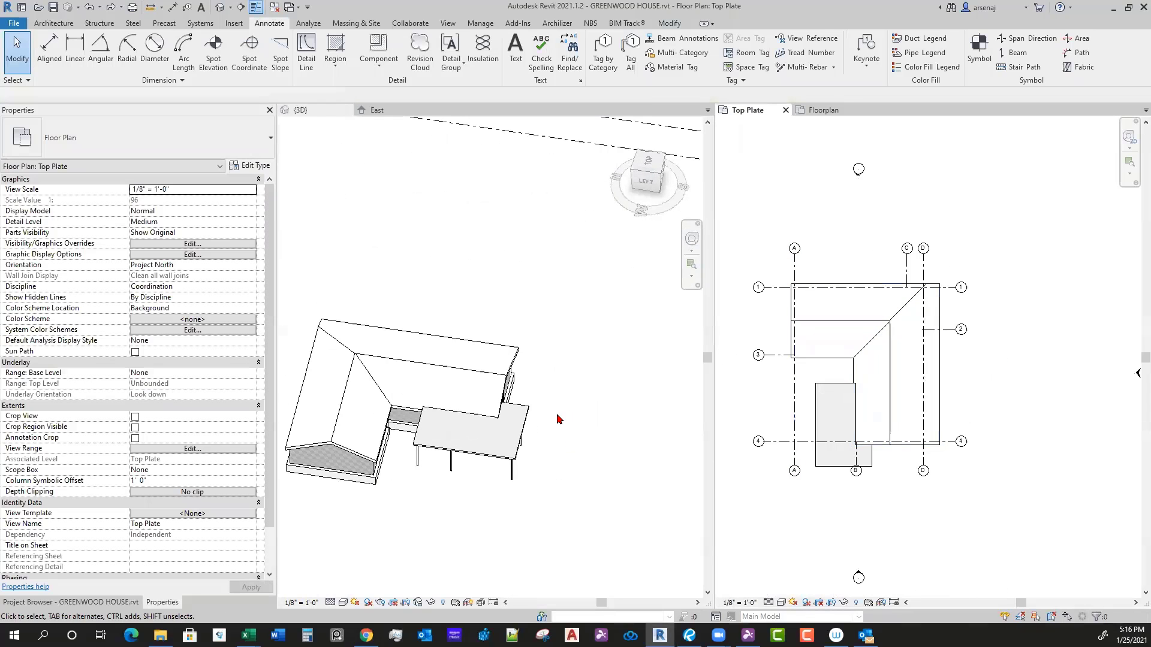
left_click(401, 474)
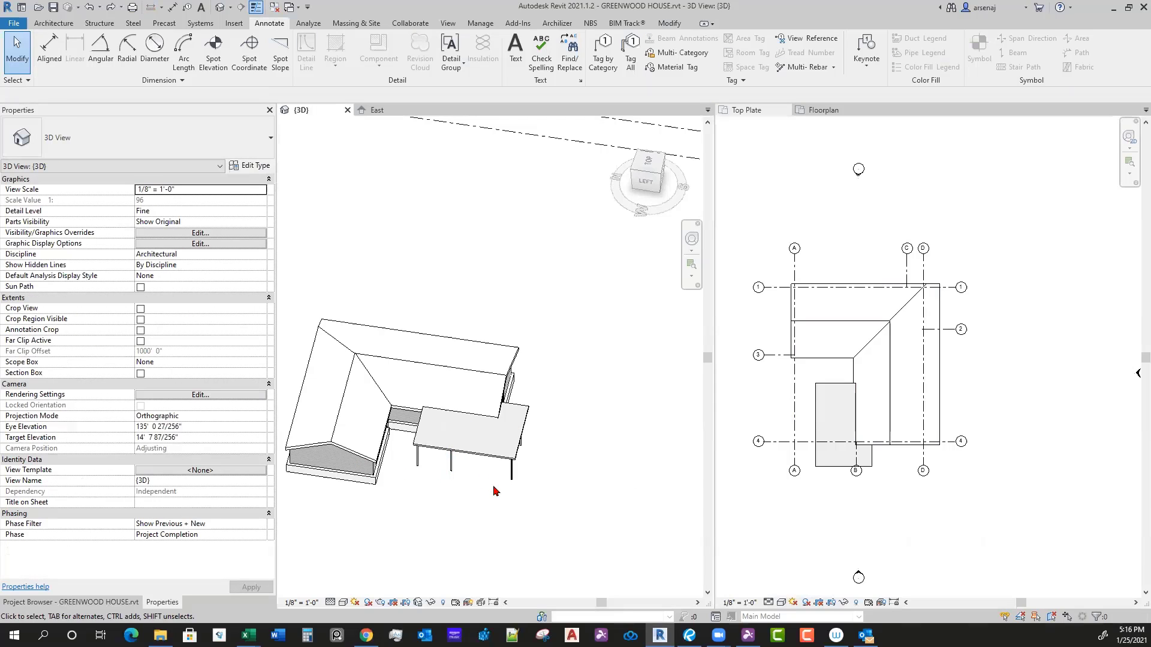
middle_click_drag(530, 515, 560, 490, "shift")
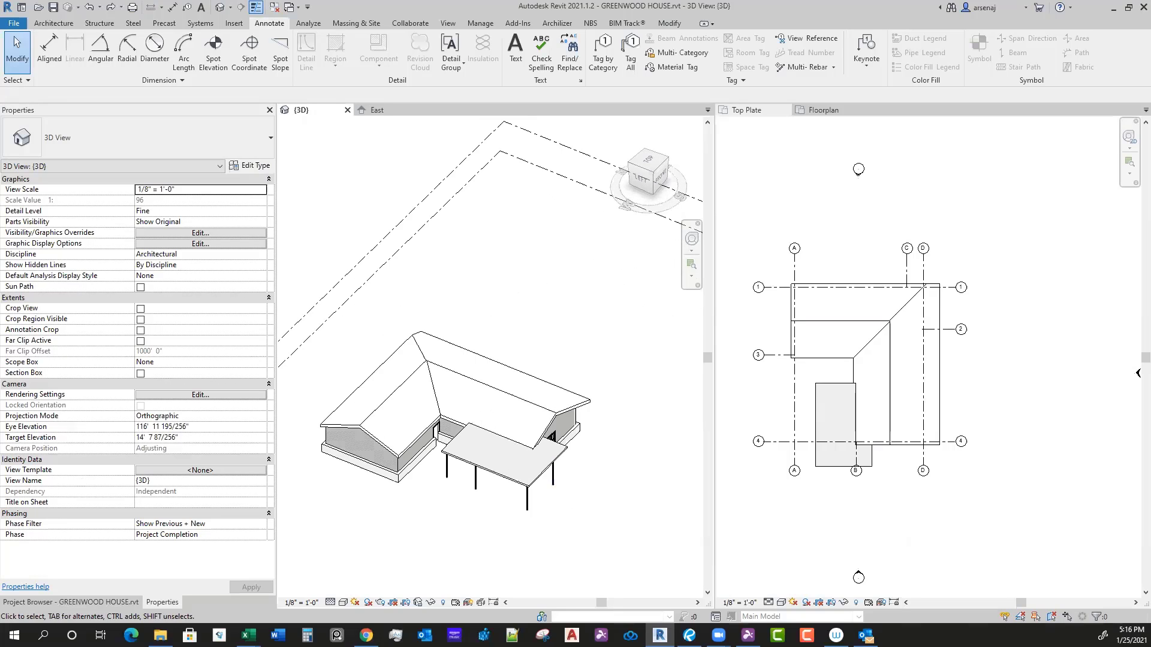
Step: Open ARC DESIGN HOUSE.rvt and show its A102 - Roof Plan sheet
key("alt+Tab")
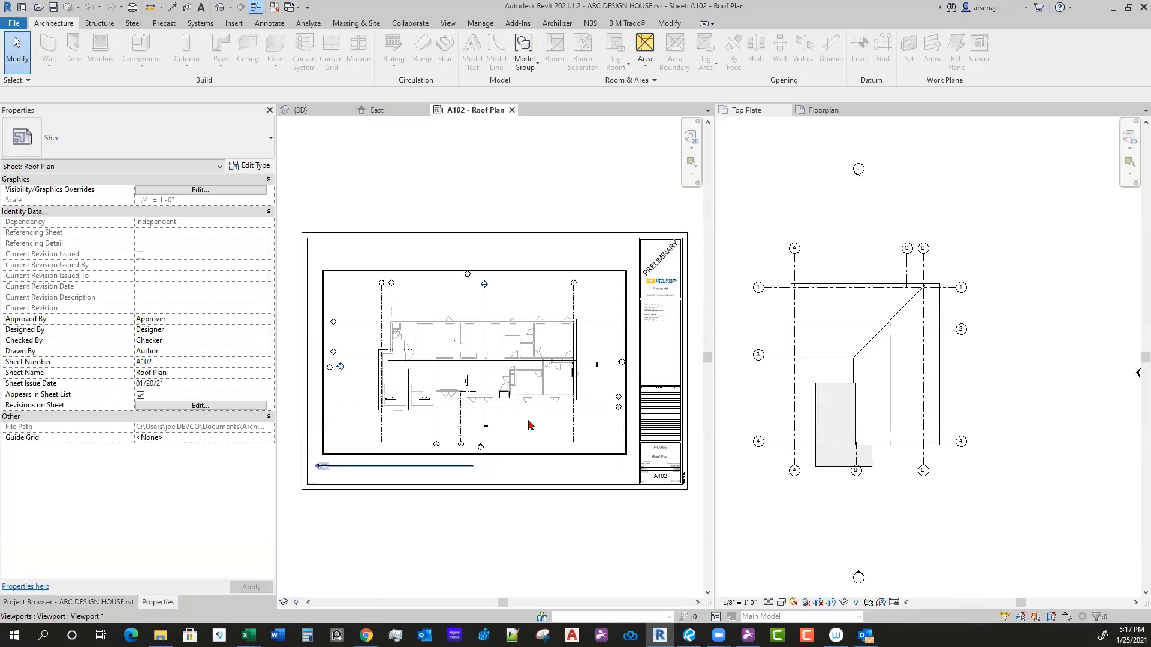
scroll(518, 517, "down", 2)
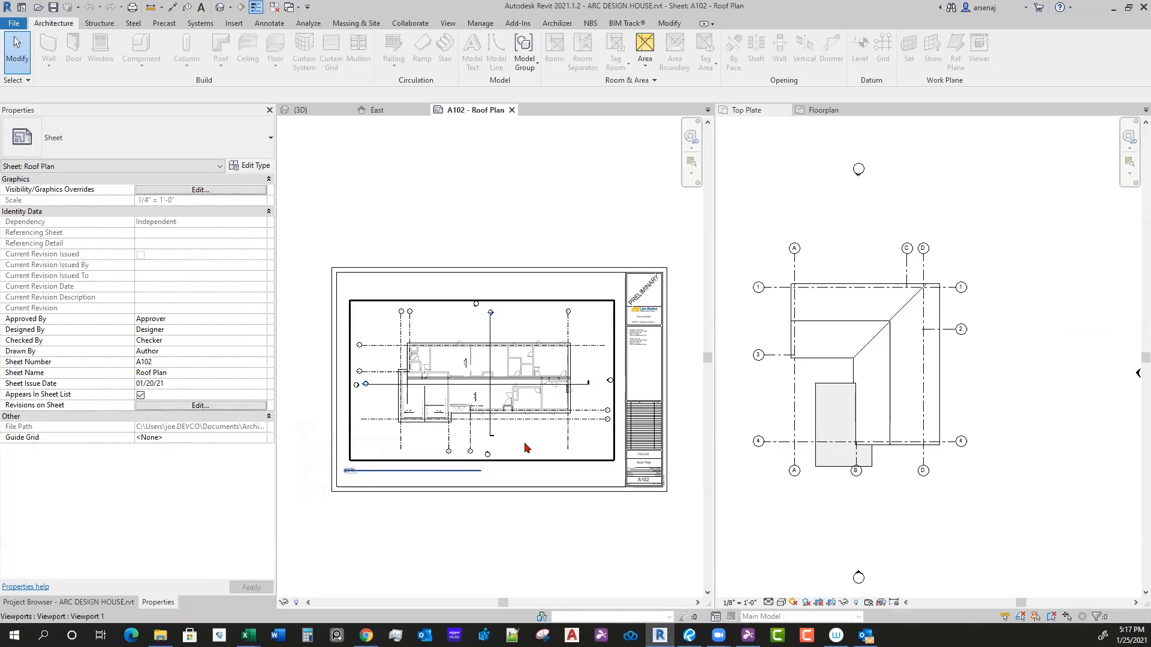
scroll(527, 447, "up", 3)
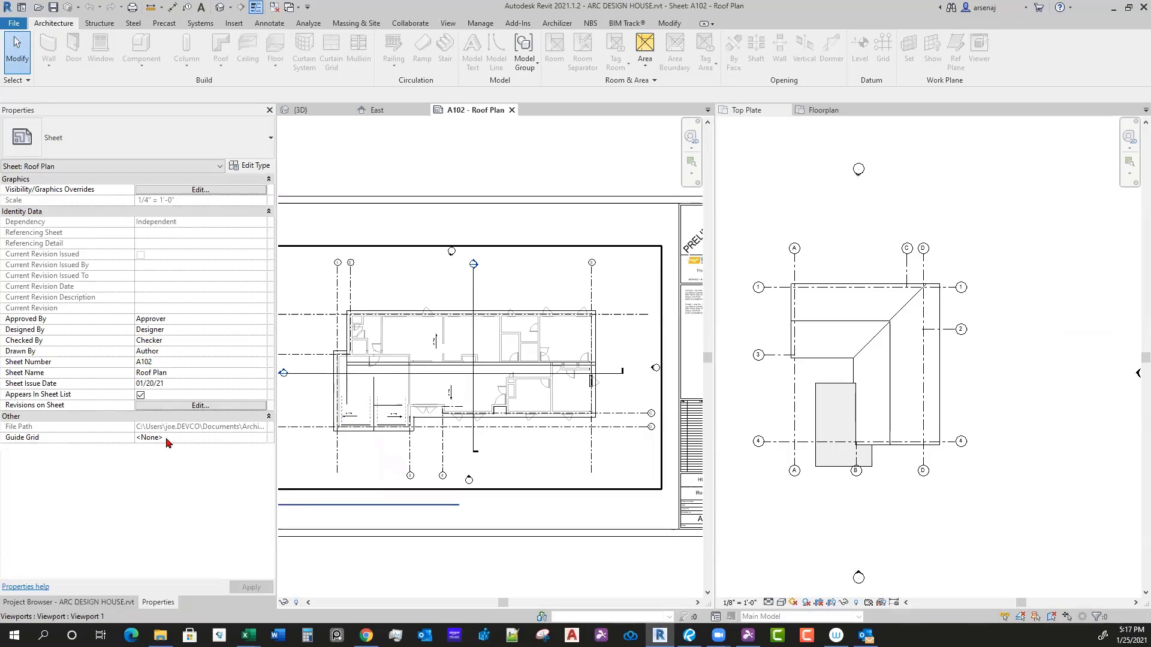
Step: Dock the Project Browser in the Properties area and close the Top Plate and Floorplan views
left_click(69, 602)
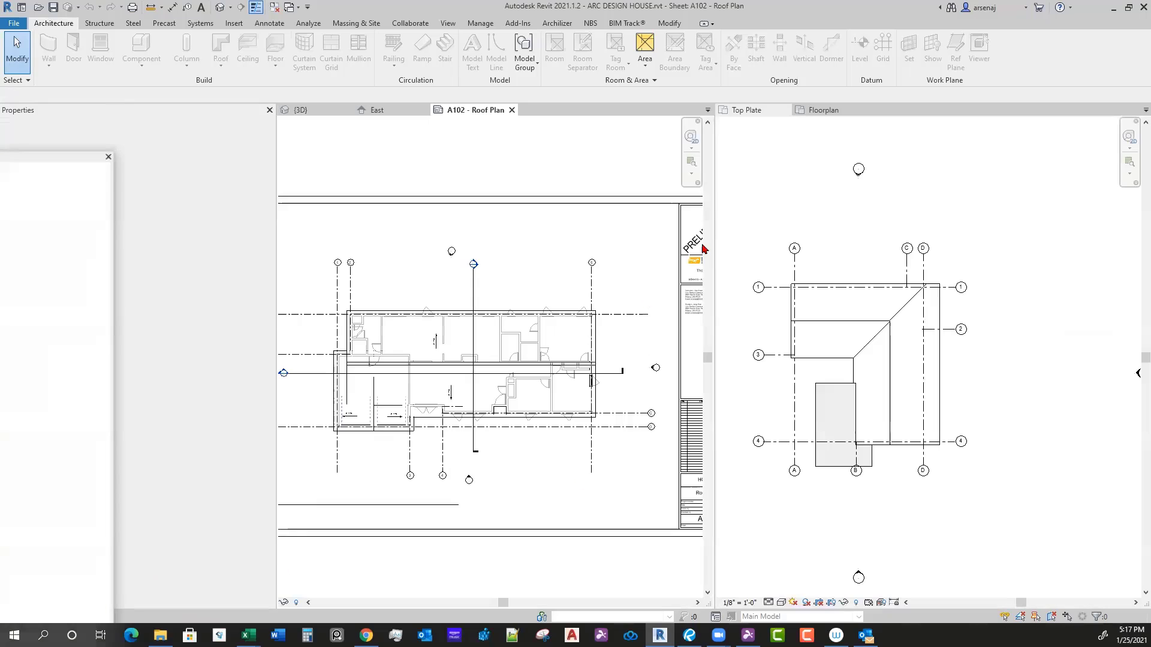
left_click_drag(86, 157, 187, 111)
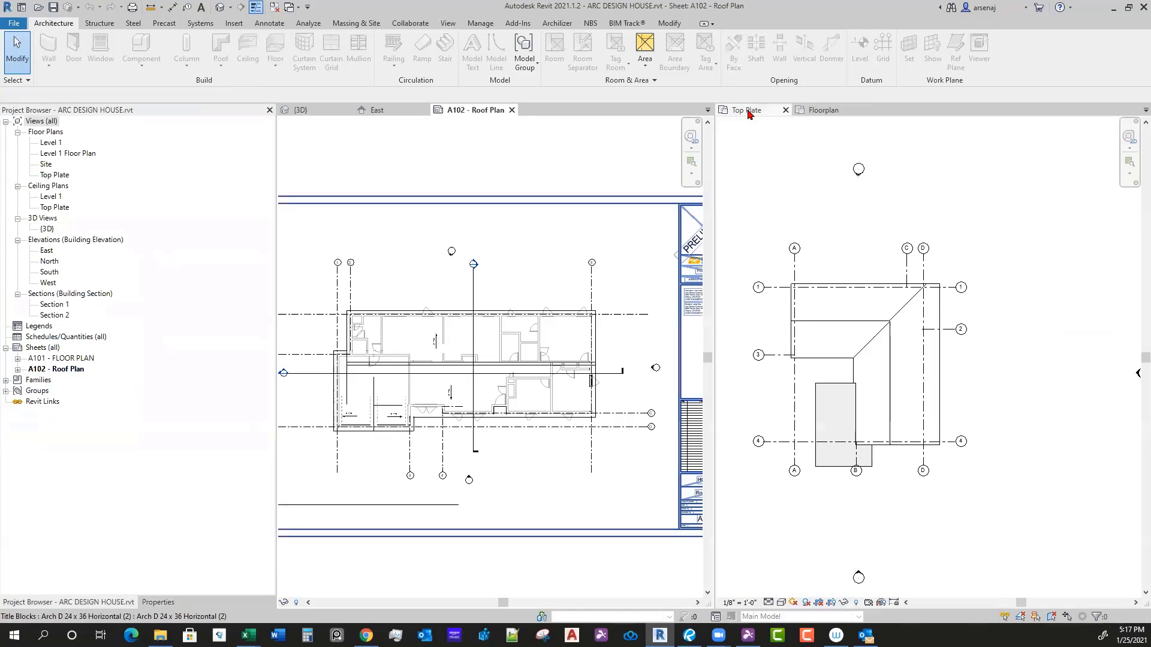
left_click(785, 109)
left_click(782, 110)
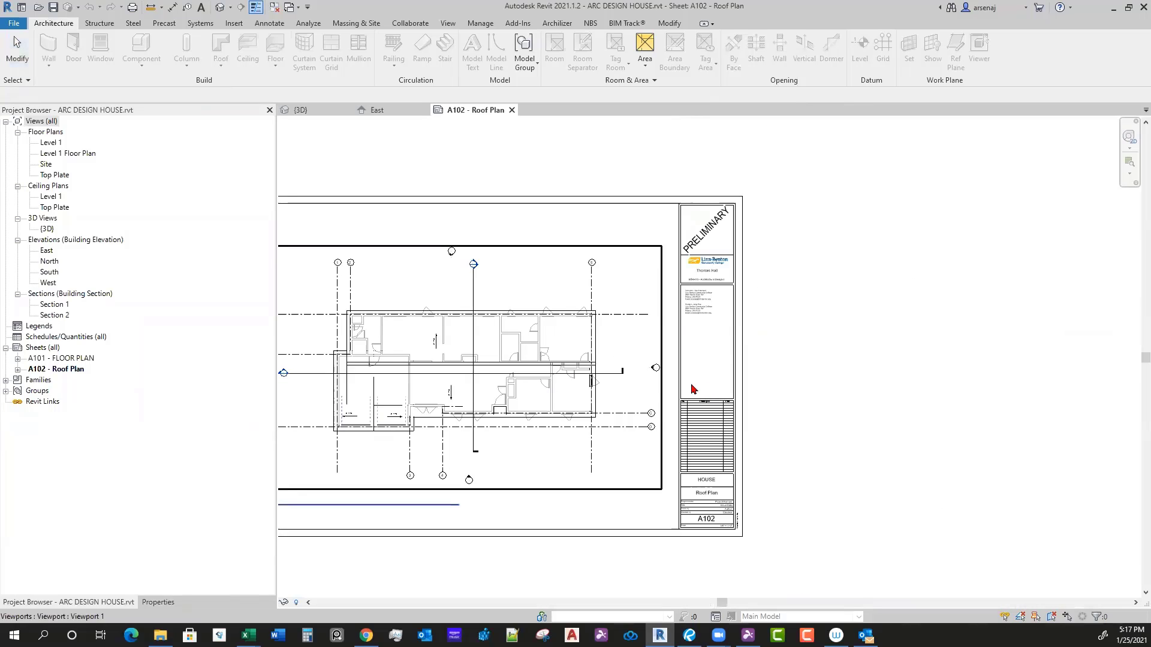
Step: Review the roof plan on sheet A102 and activate its viewport
middle_click_drag(600, 430, 773, 419)
scroll(750, 420, "down", 1)
scroll(742, 413, "up", 2)
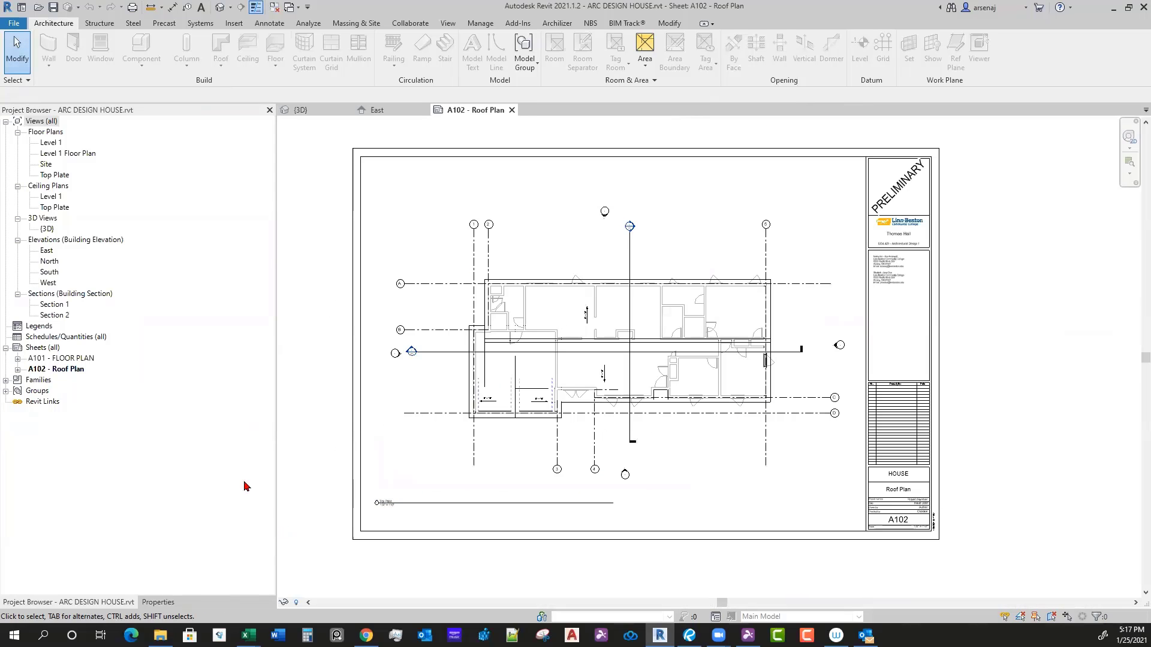
scroll(689, 429, "up", 1)
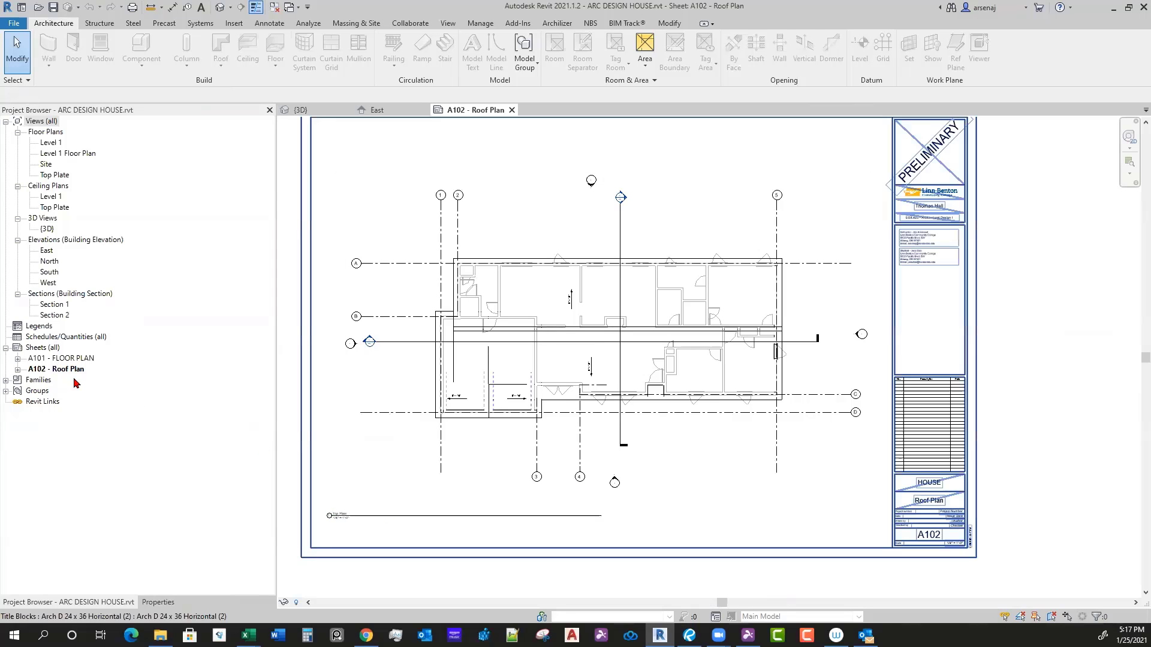
scroll(540, 449, "up", 1)
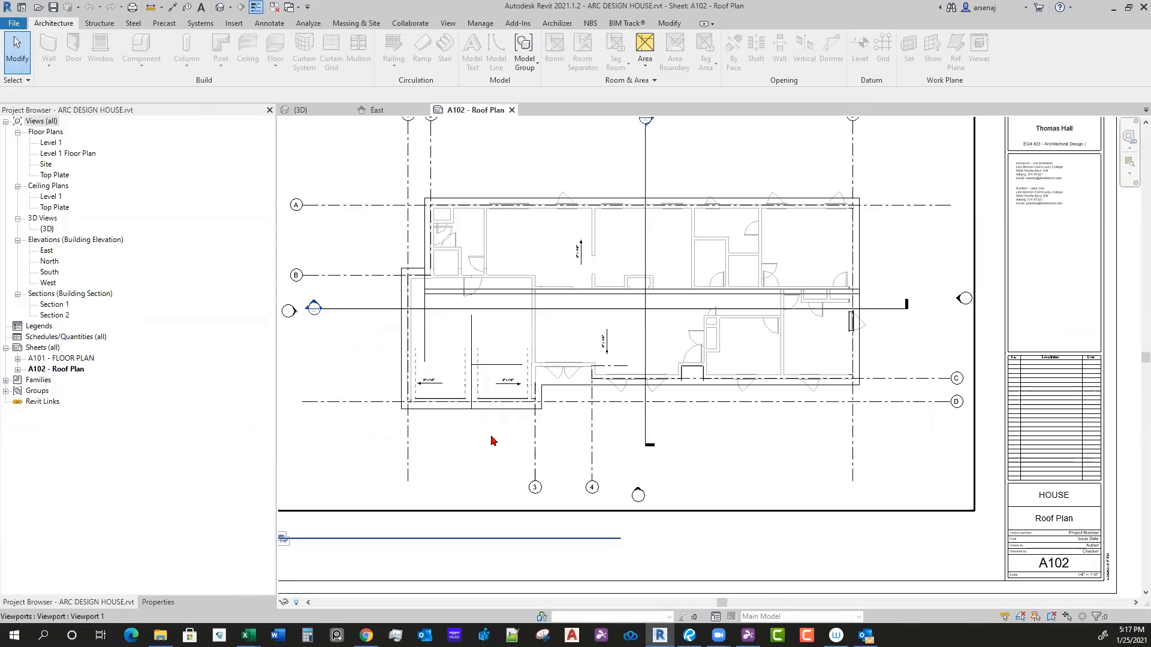
left_click(542, 404)
scroll(613, 428, "down", 2)
key("Escape")
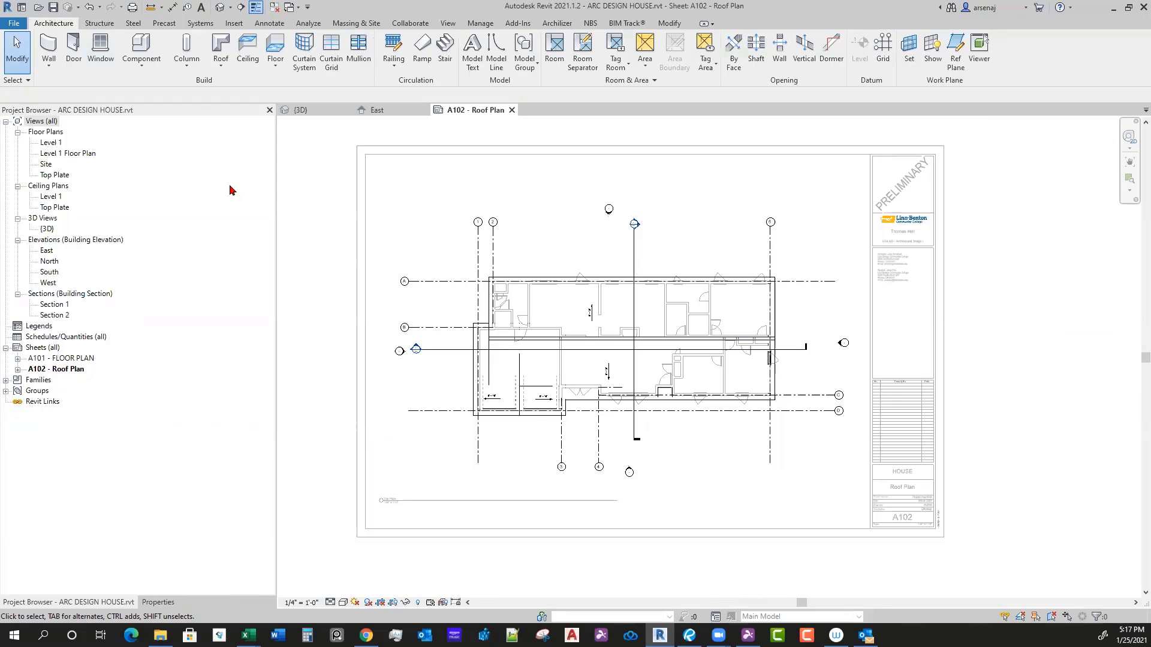
Step: Open the default 3D view and examine where the garage roof meets the main roof
left_click(220, 8)
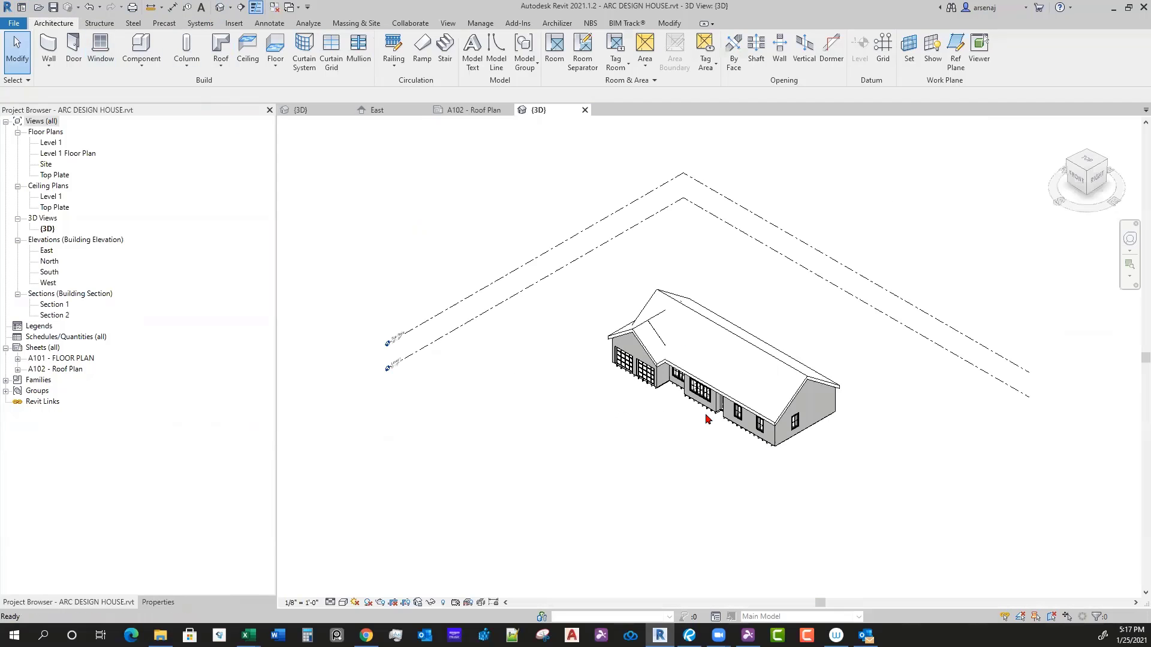
scroll(652, 276, "up", 2)
left_click(652, 276)
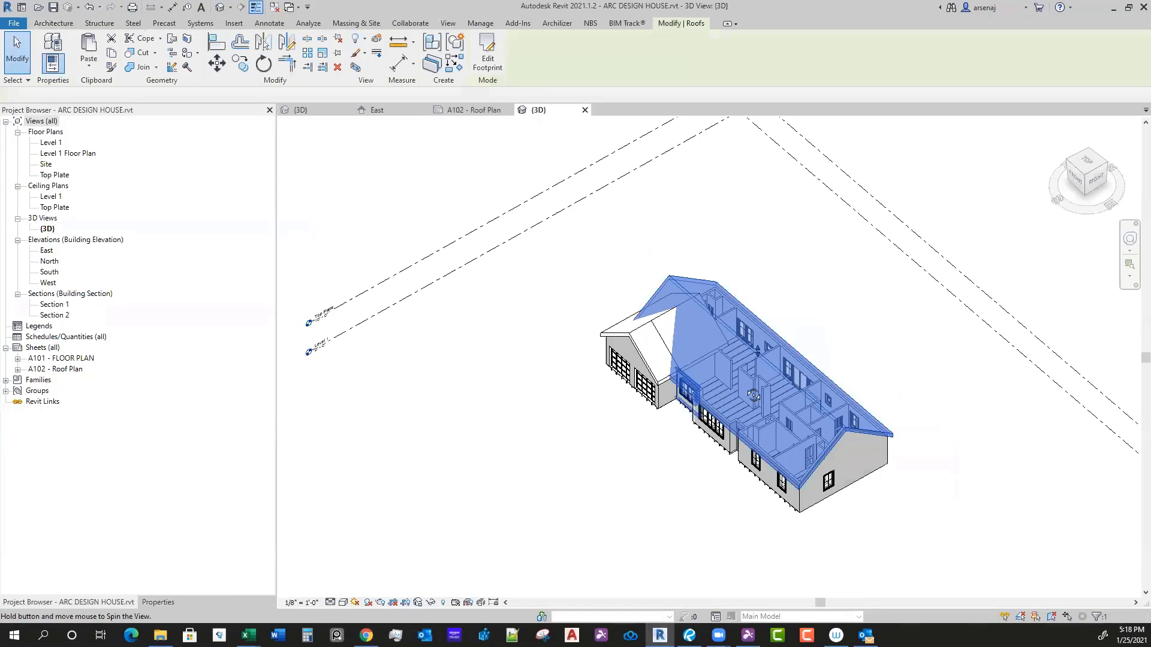
middle_click_drag(652, 275, 845, 377, "shift")
scroll(661, 466, "up", 2)
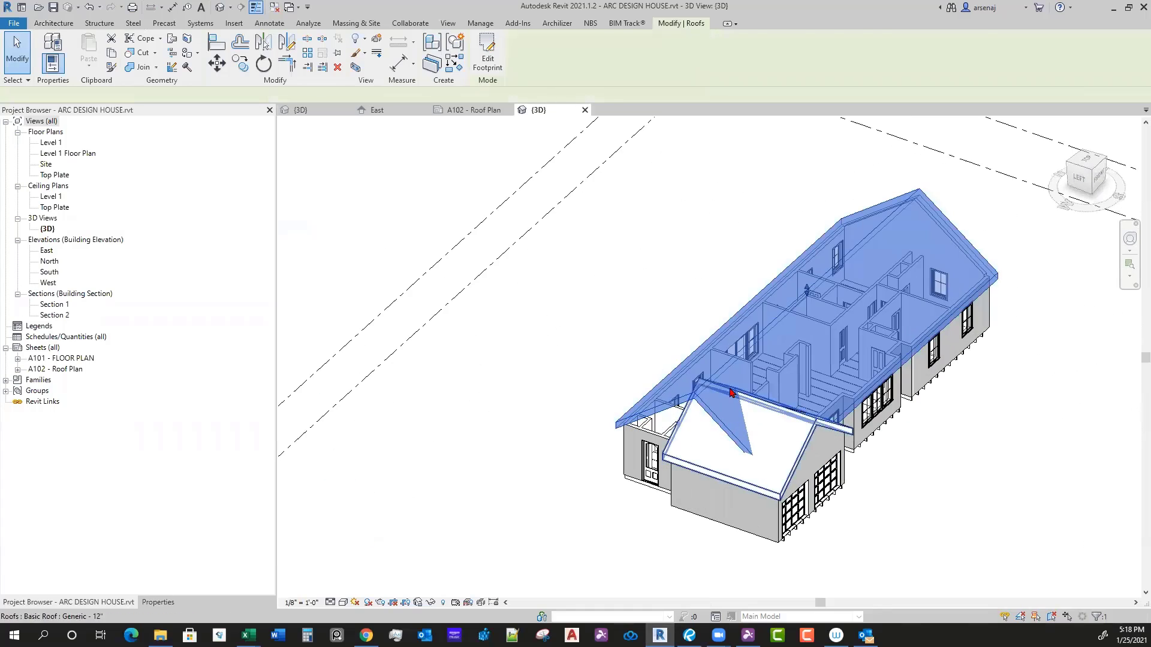
key("Escape")
left_click(805, 447)
middle_click_drag(805, 448, 802, 492, "shift")
key("Escape")
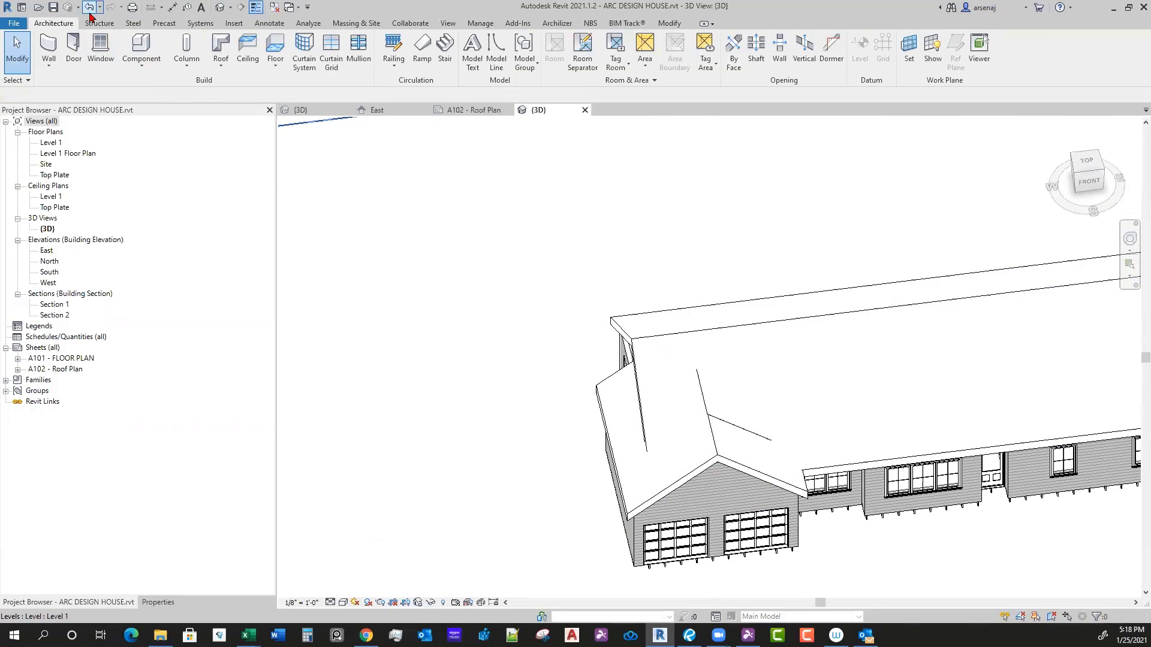
Step: Join the garage roof's rear edge to the main roof's slope with Join/Unjoin Roof
left_click(669, 23)
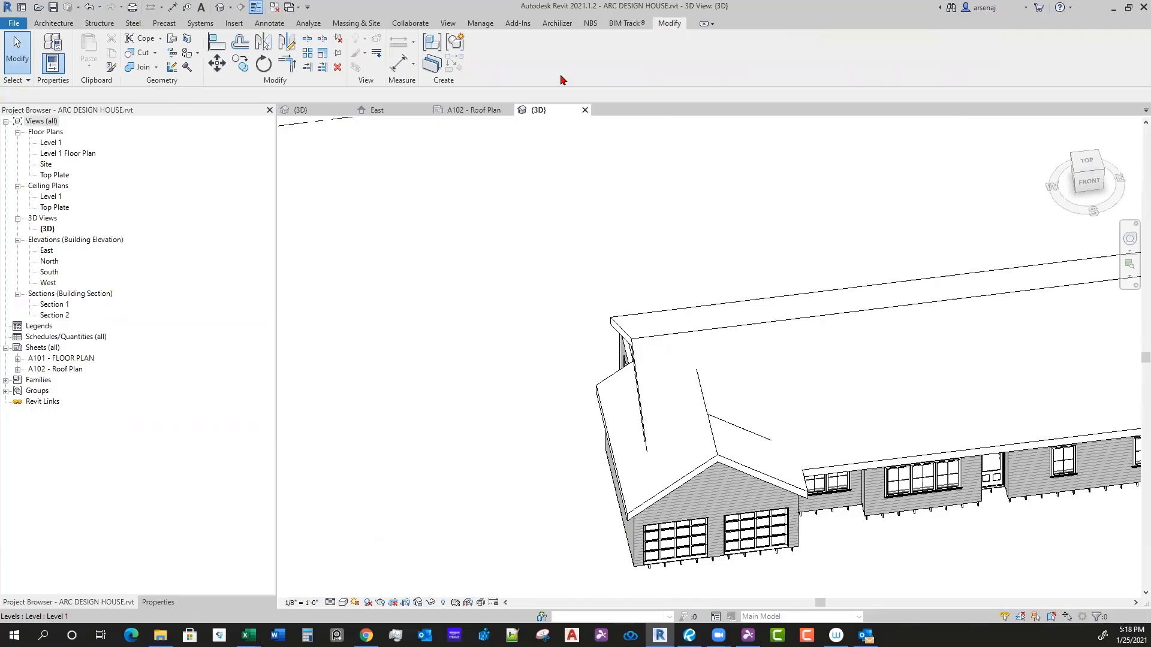
left_click(172, 40)
left_click(599, 385)
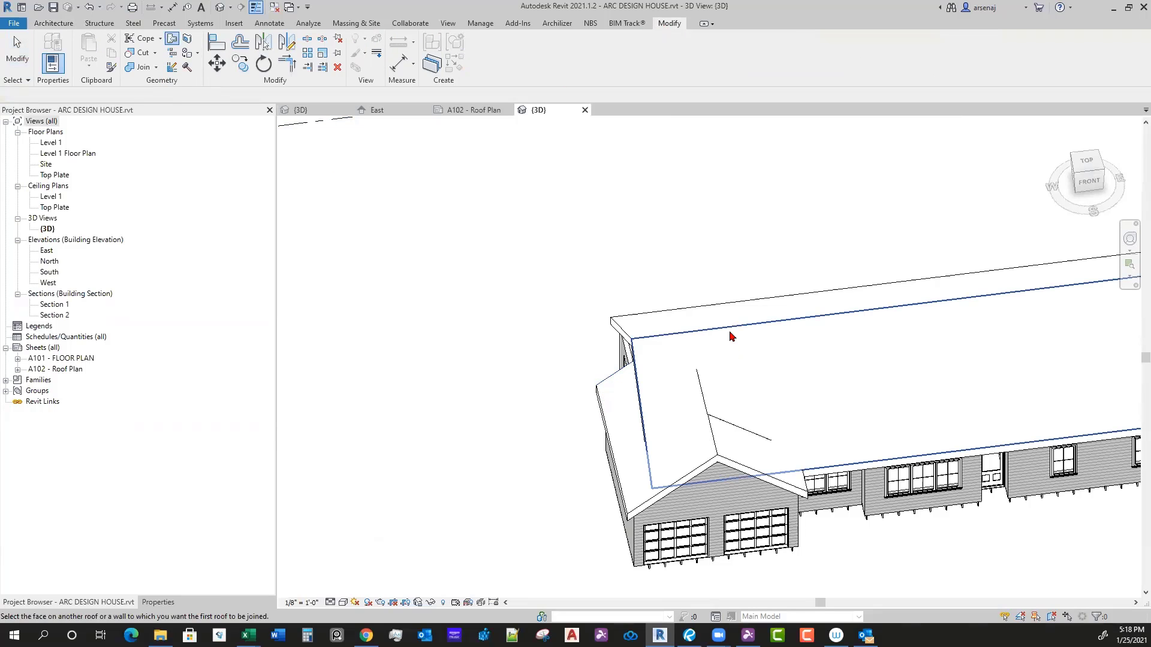
left_click(730, 336)
Step: Inspect the junction between the garage roof and the main roof from several sides
middle_click_drag(827, 479, 876, 524, "shift")
scroll(761, 508, "up", 3)
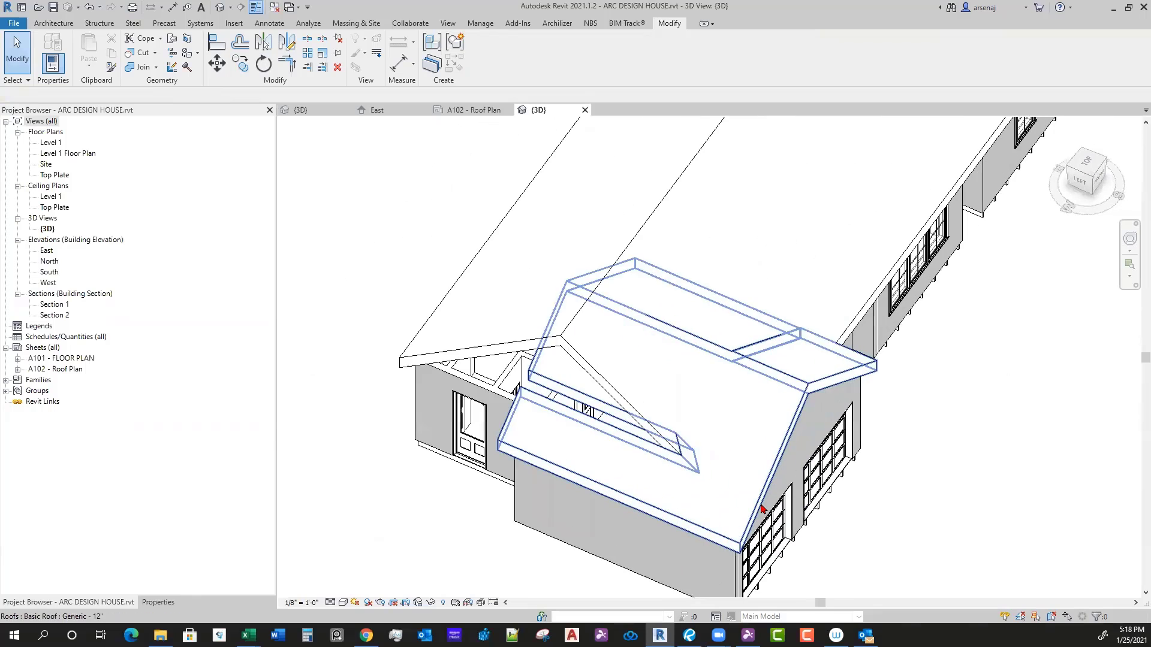
middle_click_drag(761, 508, 663, 377, "shift")
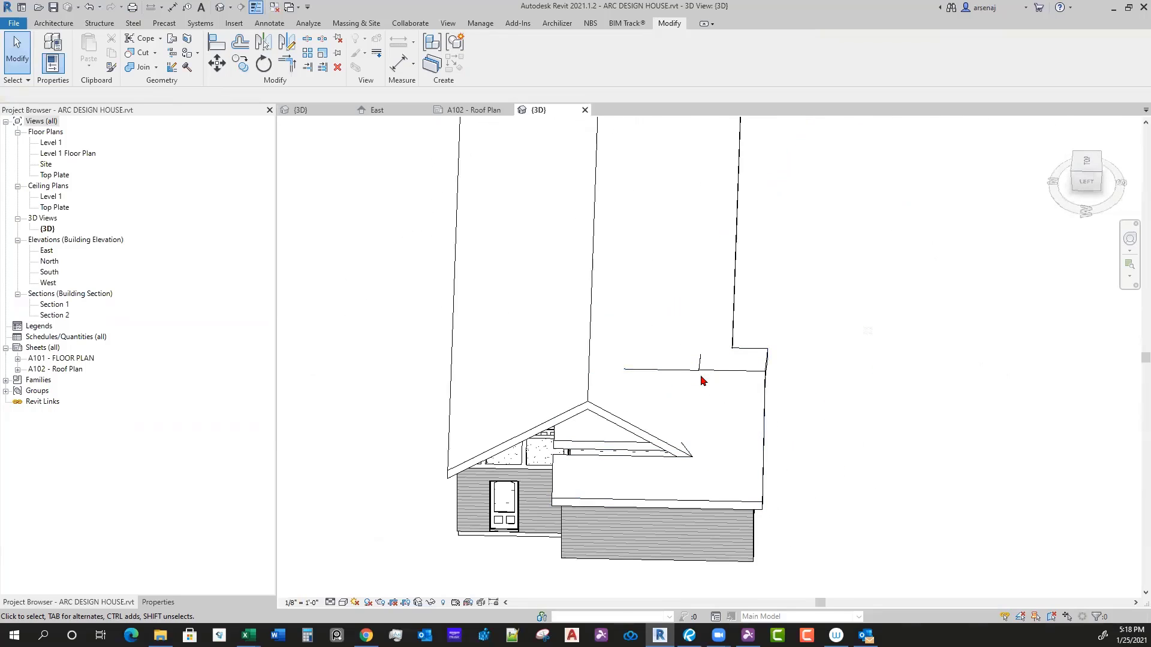
left_click(765, 416)
middle_click_drag(781, 426, 832, 437, "shift")
key("Escape")
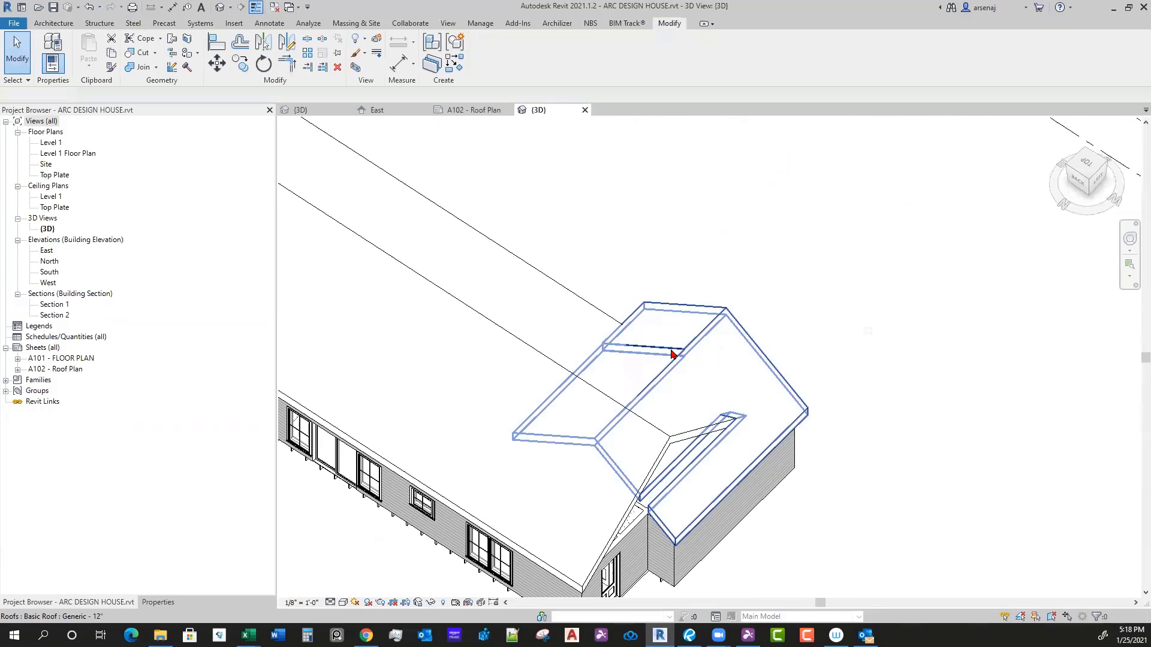
left_click(663, 351)
scroll(664, 351, "down", 3)
middle_click_drag(663, 350, 623, 397, "shift")
scroll(624, 397, "up", 2)
key("Escape")
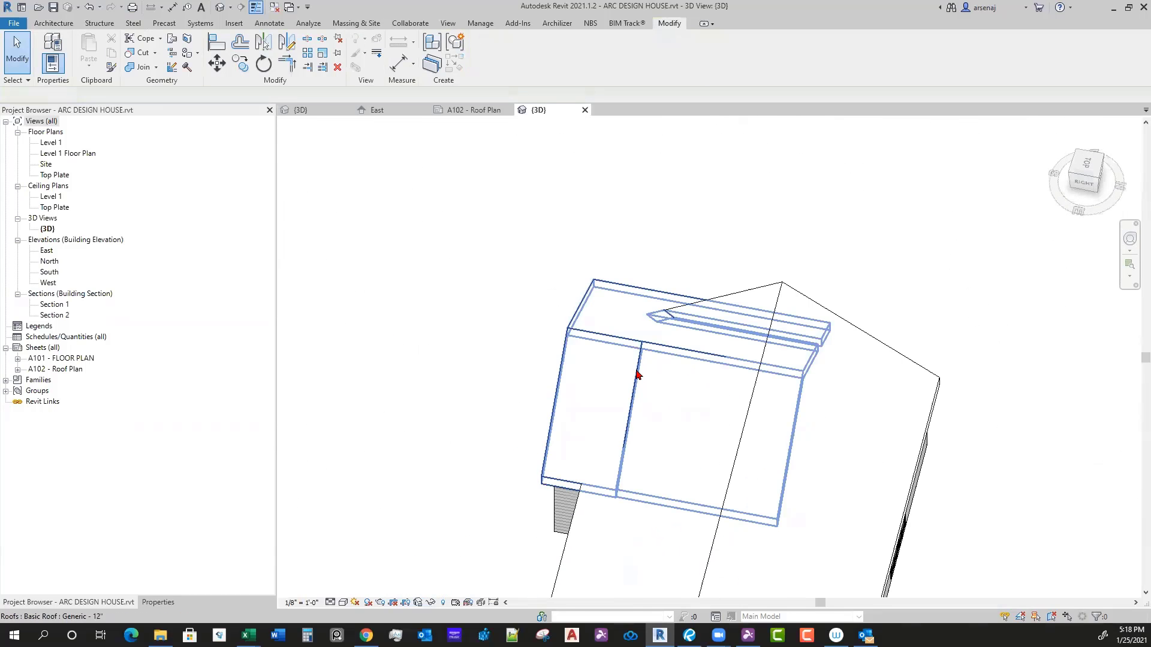
left_click(637, 376)
key("Escape")
double_click(562, 480)
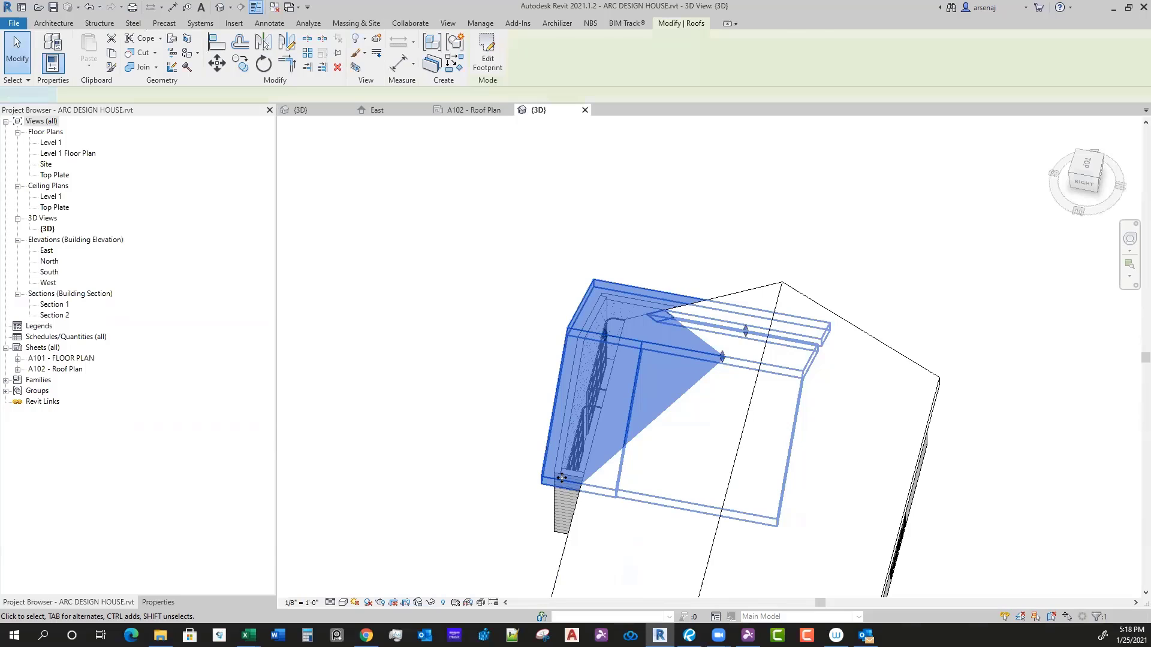
middle_click_drag(581, 488, 599, 406, "shift")
left_click(483, 63)
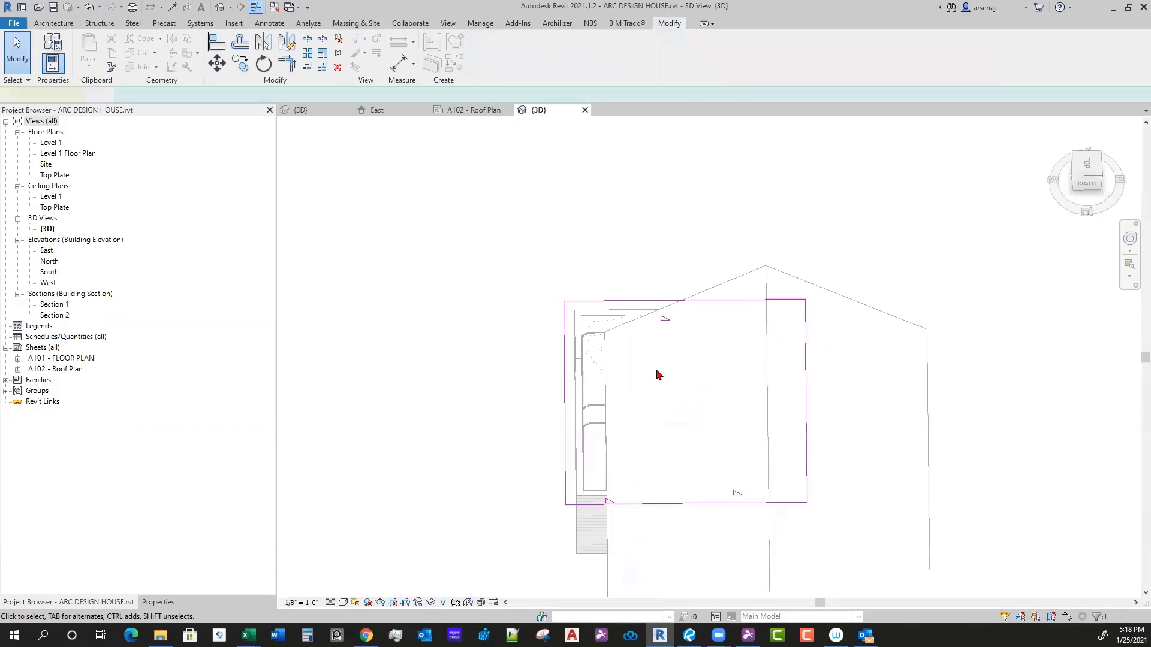
key("Escape")
Step: Delete the existing garage roof
mouse_move(688, 492)
middle_mouse_down("shift")
mouse_move(658, 436)
mouse_move(732, 257)
mouse_move(829, 267)
mouse_move(660, 352)
mouse_move(841, 360)
mouse_move(830, 452)
mouse_move(768, 483)
mouse_move(770, 503)
mouse_move(666, 380)
mouse_move(675, 486)
middle_mouse_up("shift")
left_click(660, 352)
key("Delete")
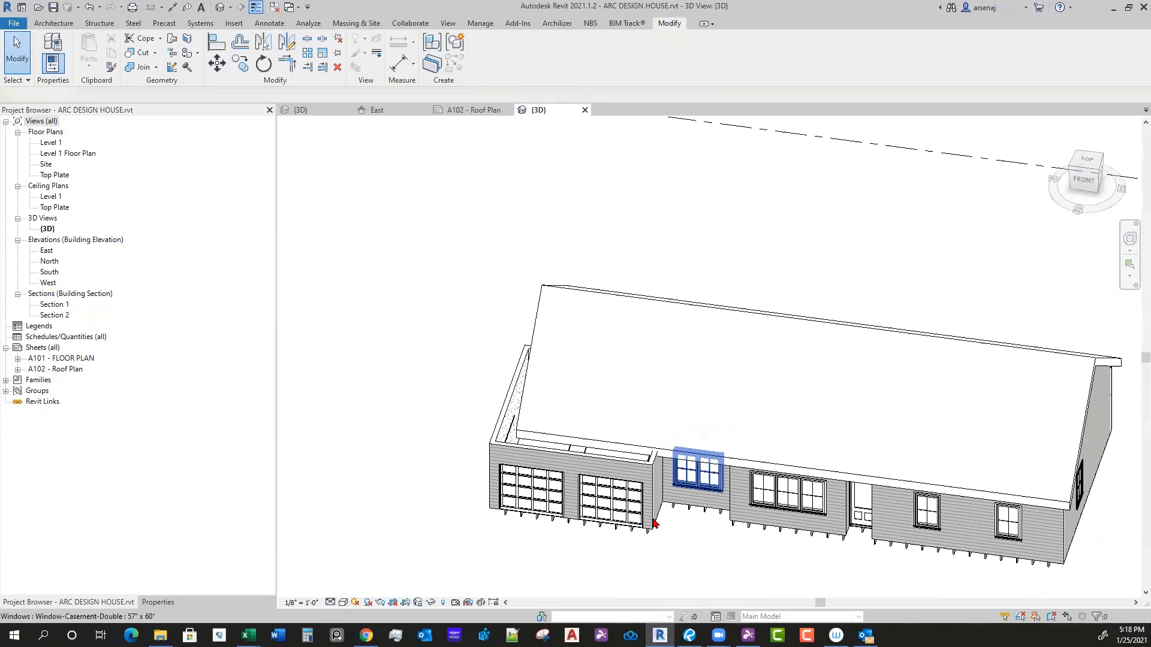
Step: Edit the main roof's footprint and align its garage-end boundary line with the outer face of the garage's side wall
middle_click_drag(720, 538, 599, 403, "shift")
left_click(537, 380)
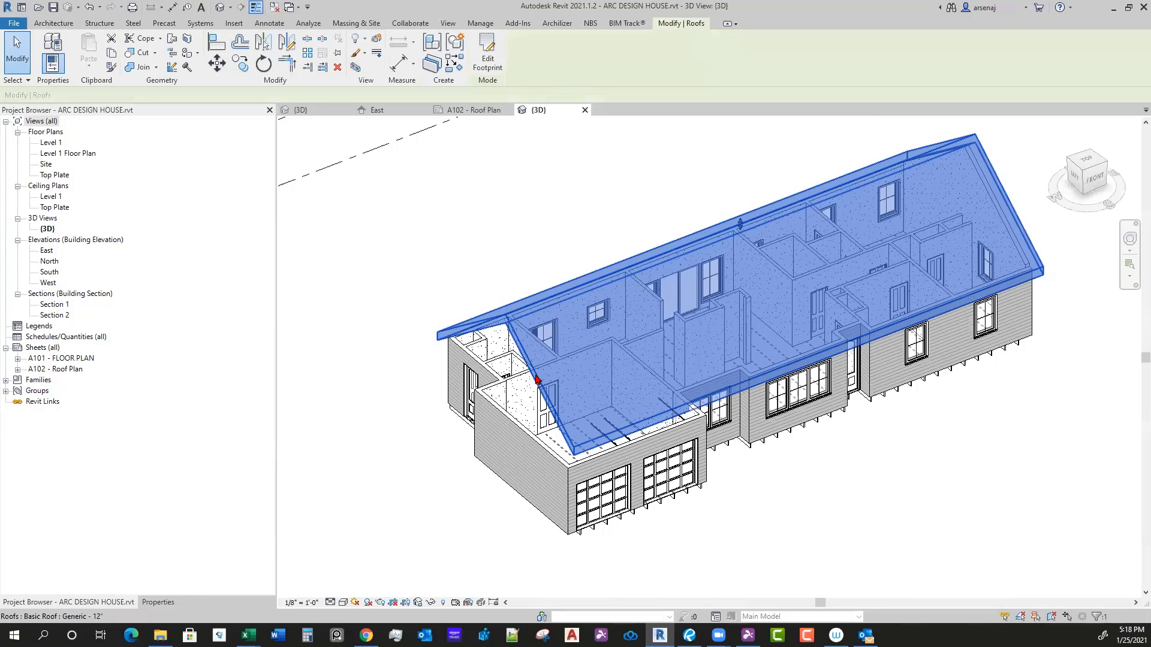
double_click(538, 381)
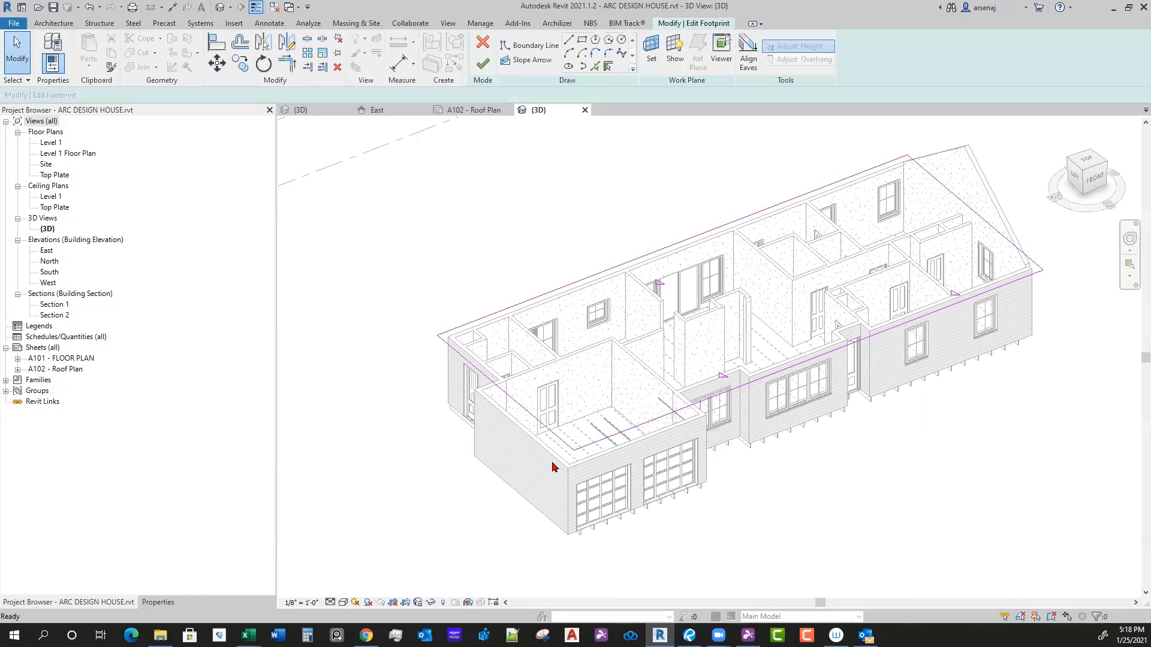
key("a")
key("l")
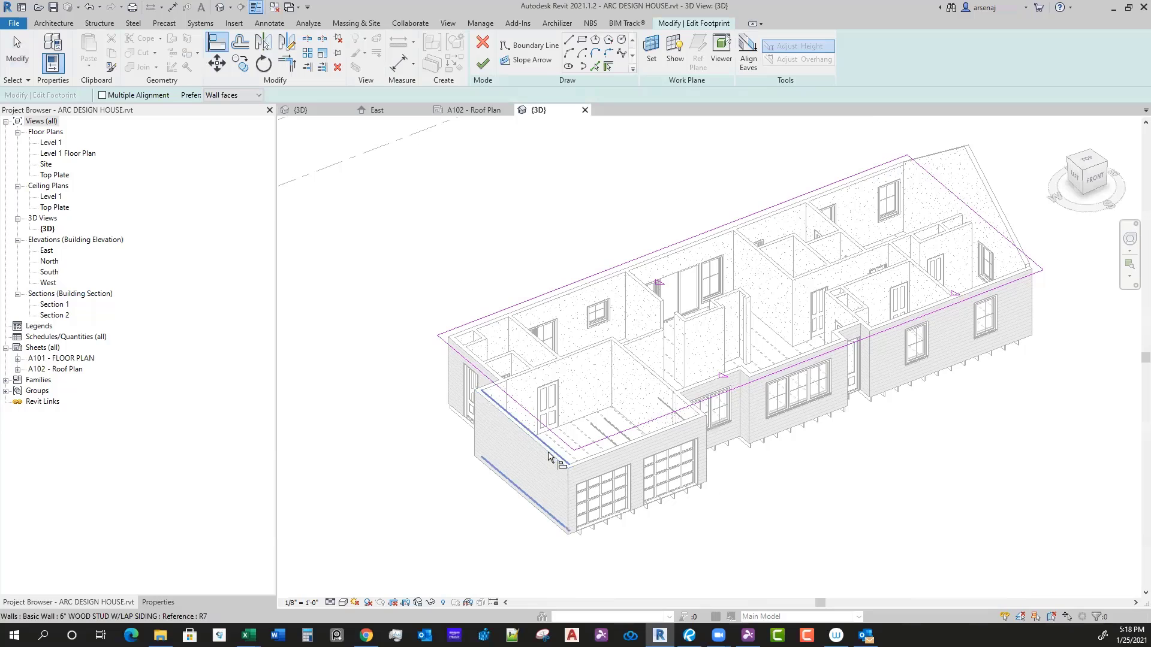
left_click(548, 456)
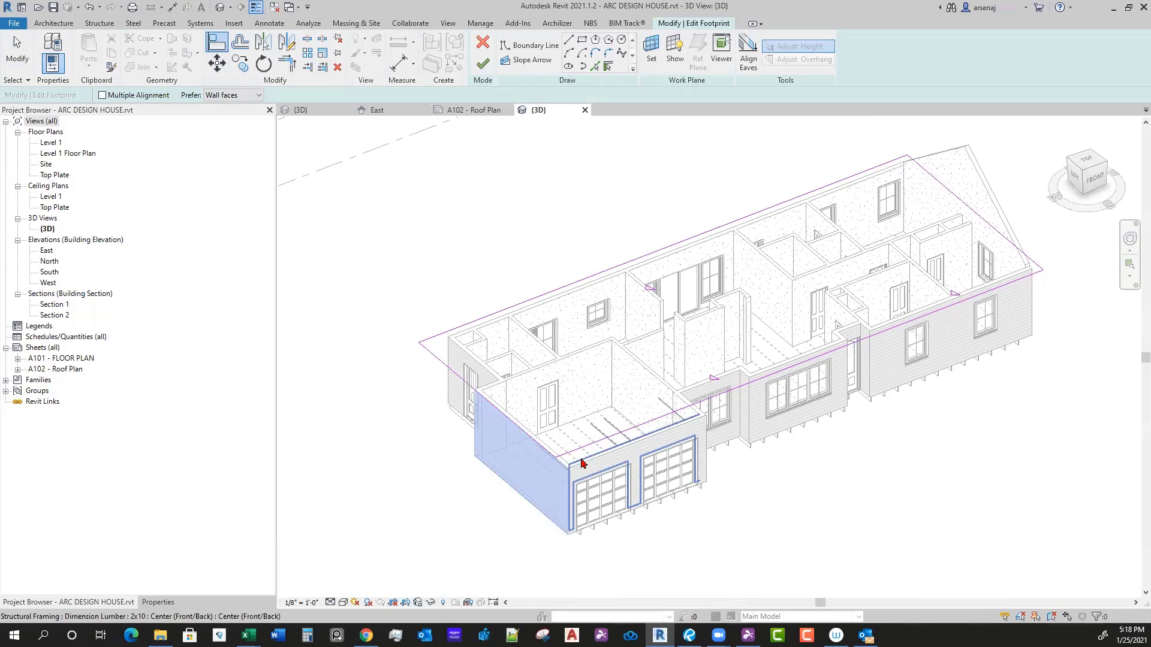
key("Escape")
Step: Move the main roof's garage-end boundary line 1' outward beyond the garage's side wall and finish the footprint
middle_click_drag(623, 437, 611, 457, "shift")
scroll(591, 427, "up", 5)
left_click(539, 312)
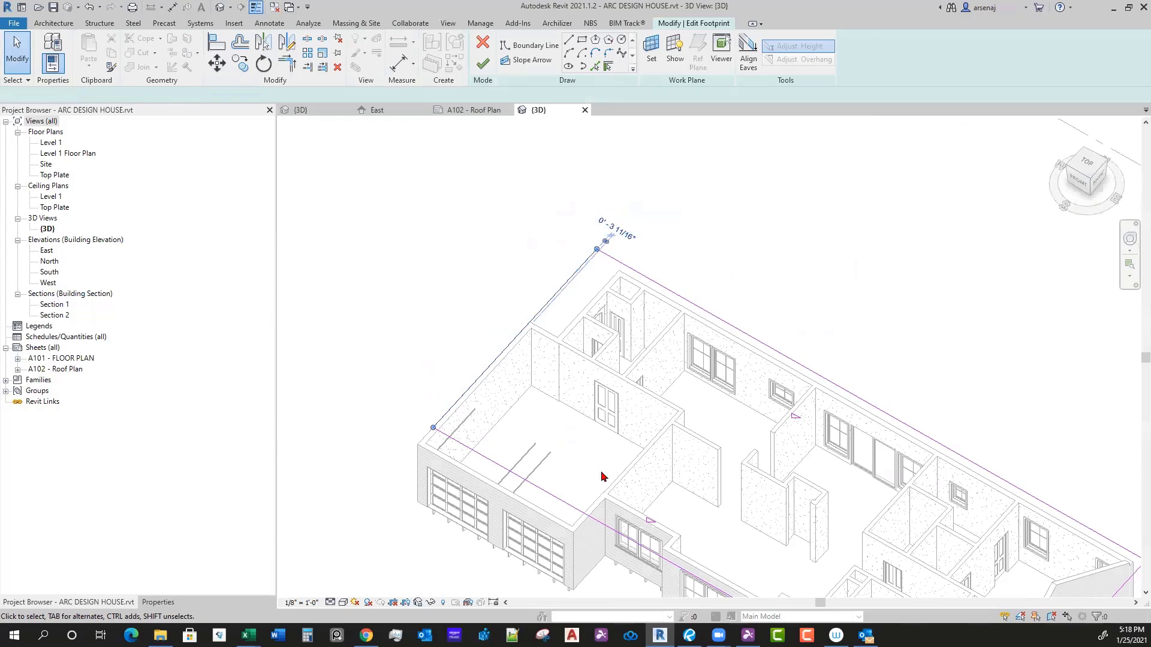
left_click(159, 602)
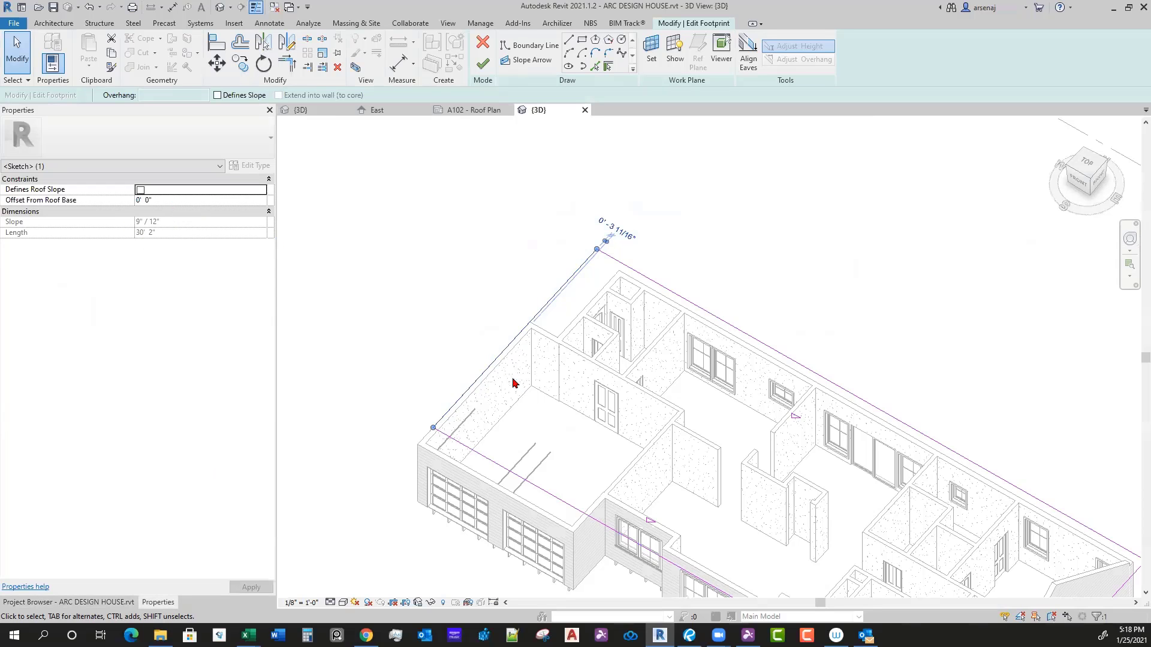
middle_click_drag(513, 383, 606, 425, "shift")
scroll(613, 430, "up", 3)
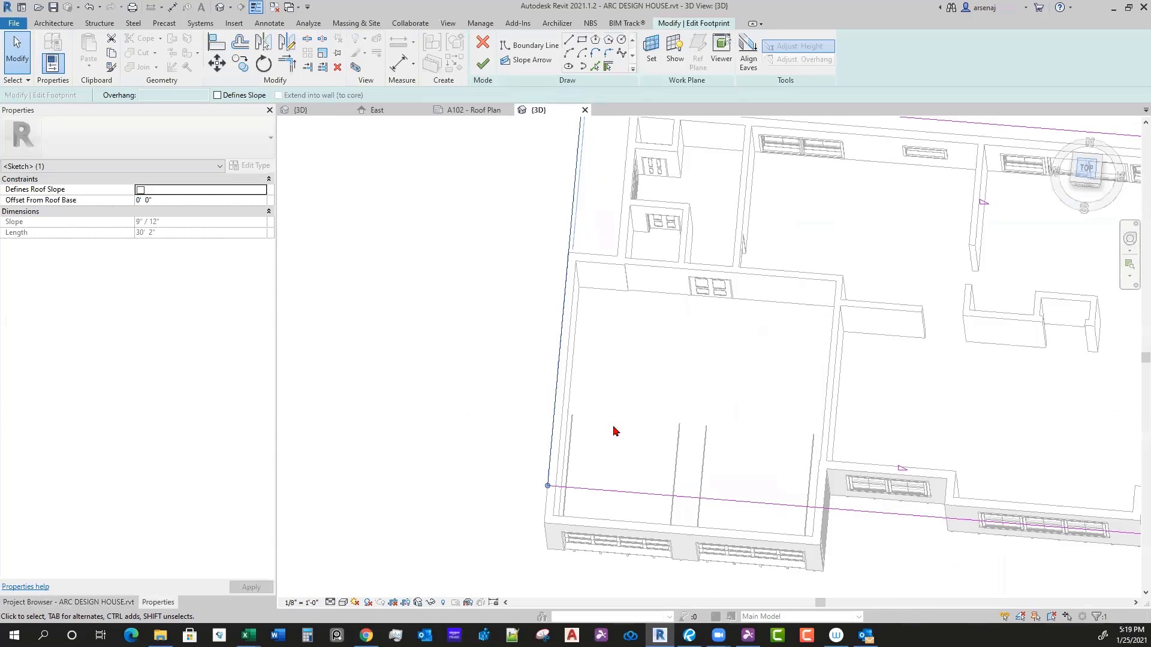
scroll(795, 422, "down", 4)
middle_click_drag(1048, 362, 816, 376)
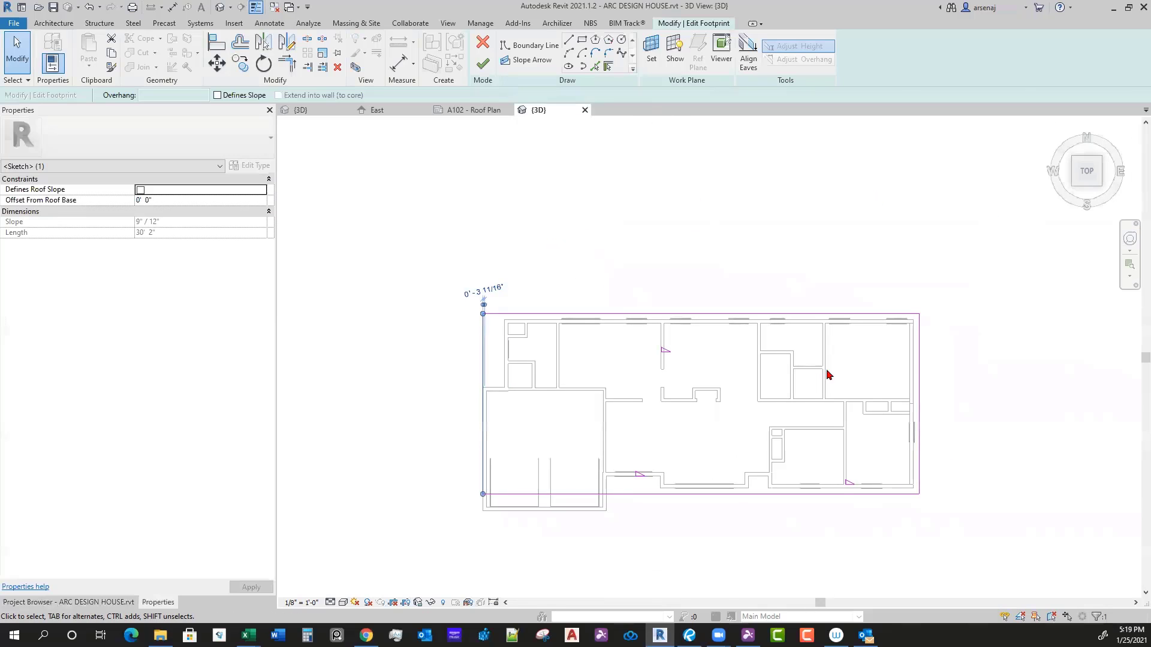
middle_click_drag(842, 496, 753, 287, "shift")
left_click(1084, 163)
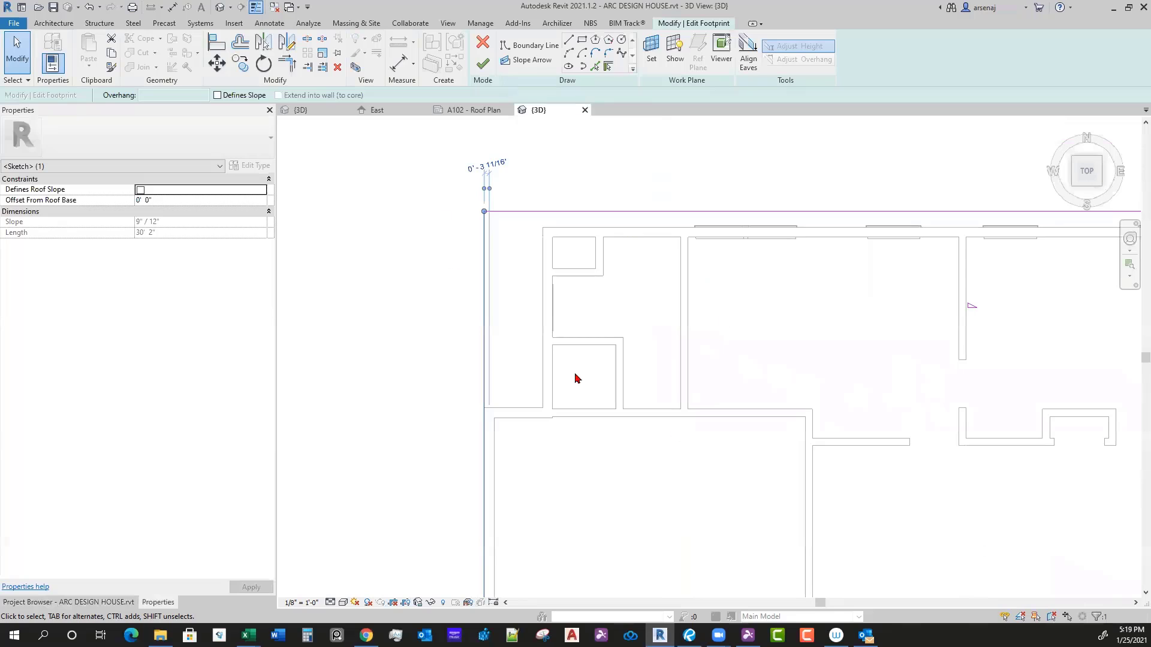
middle_click_drag(701, 329, 582, 339)
middle_click_drag(517, 432, 597, 349)
scroll(568, 342, "down", 1)
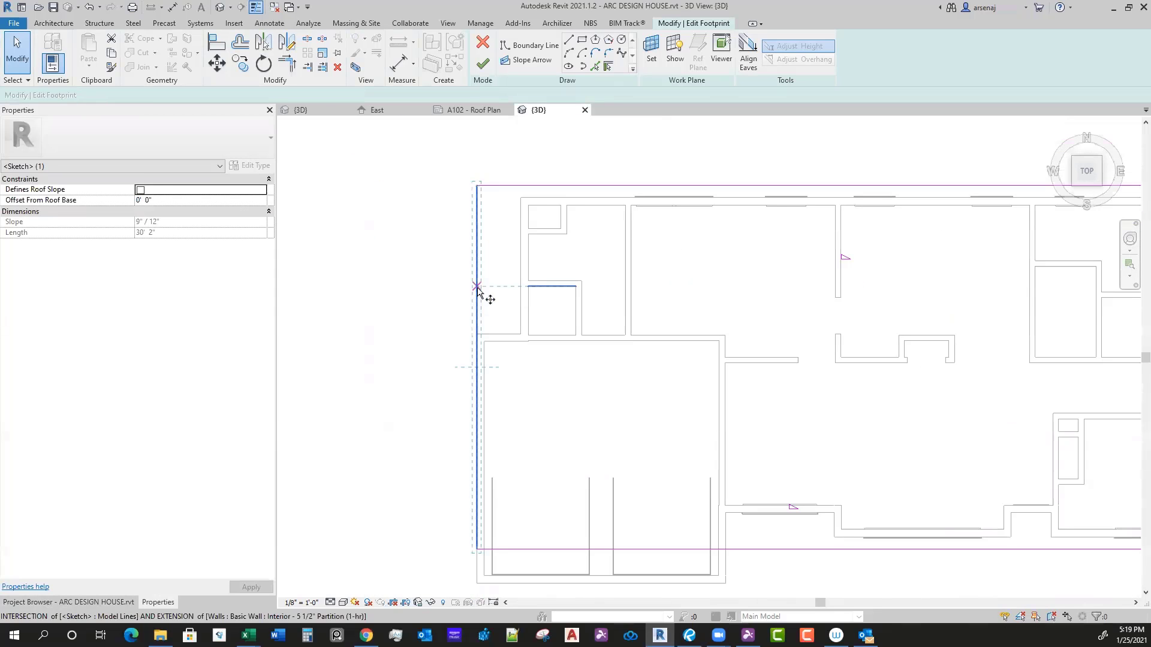
key("m")
key("v")
left_click(477, 288)
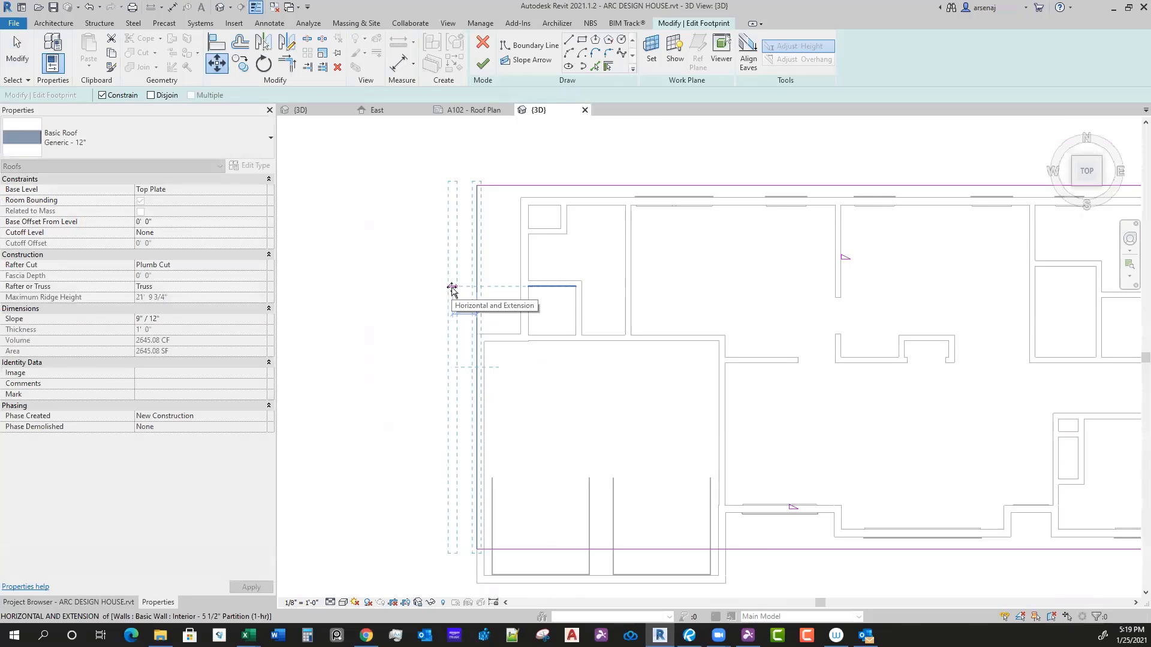
left_click(450, 289)
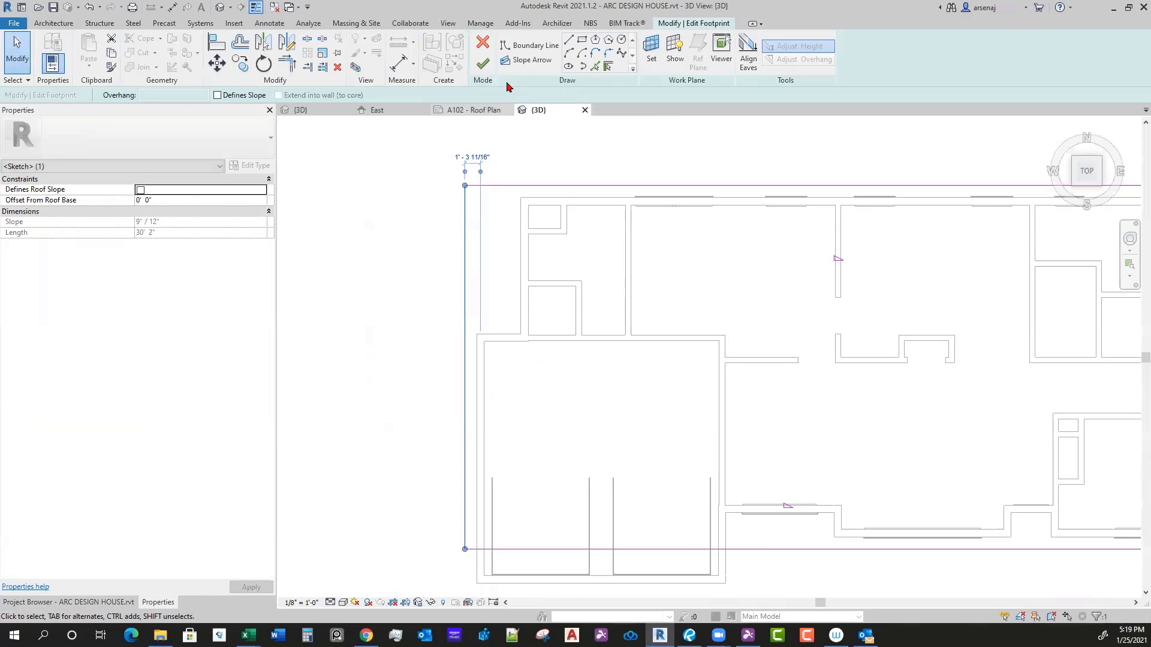
left_click(483, 63)
key("Escape")
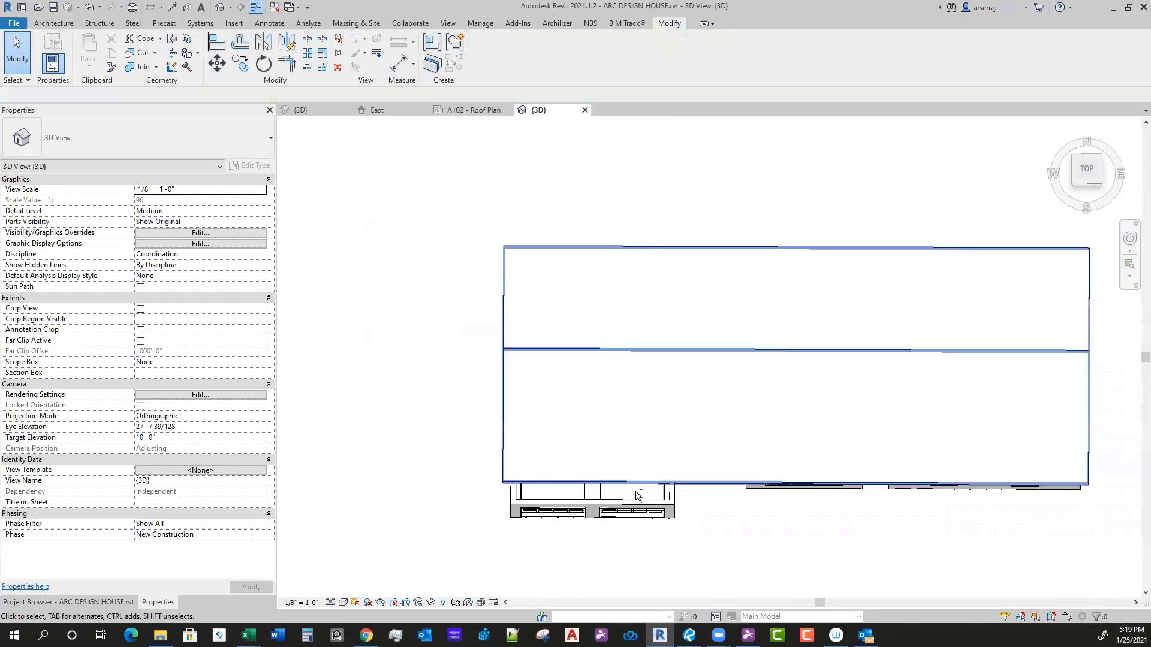
Step: Start a footprint roof on the Top Plate level and create sloped boundary lines from the garage walls with a 1' 0" overhang
middle_click_drag(637, 496, 785, 462, "shift")
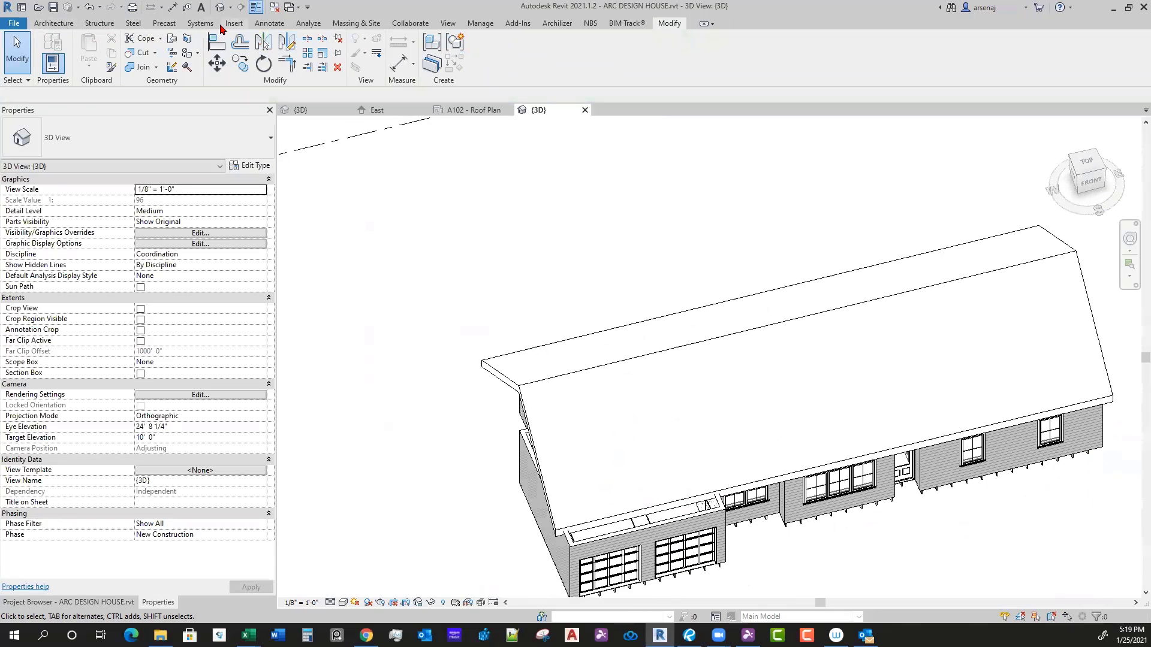
left_click(55, 23)
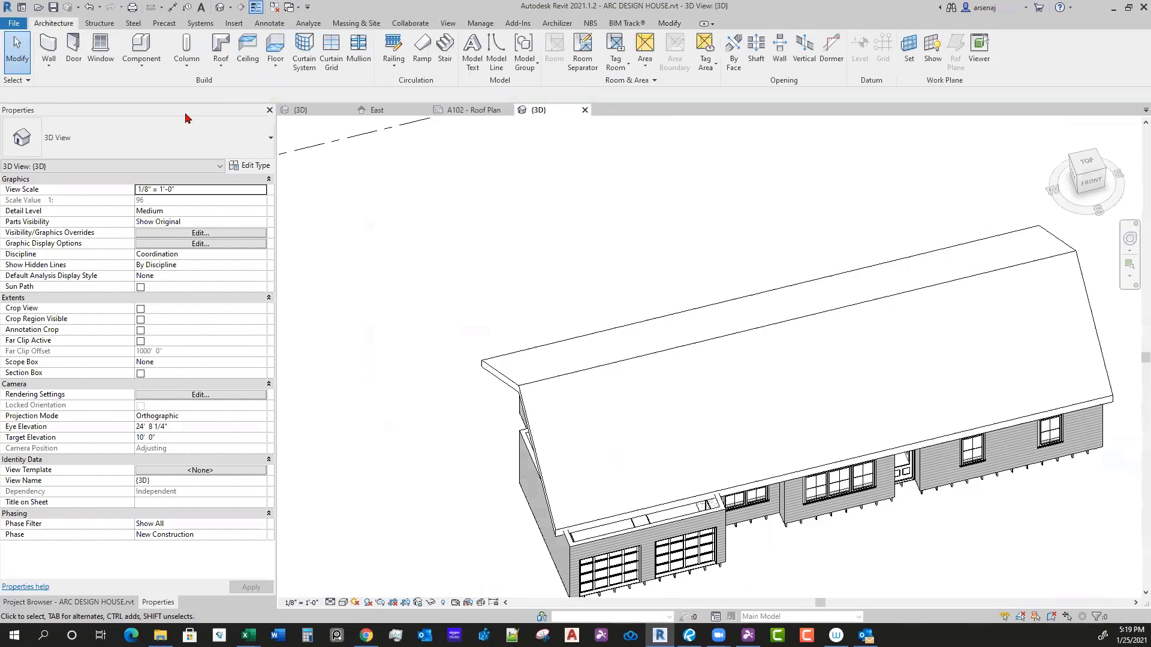
left_click(221, 48)
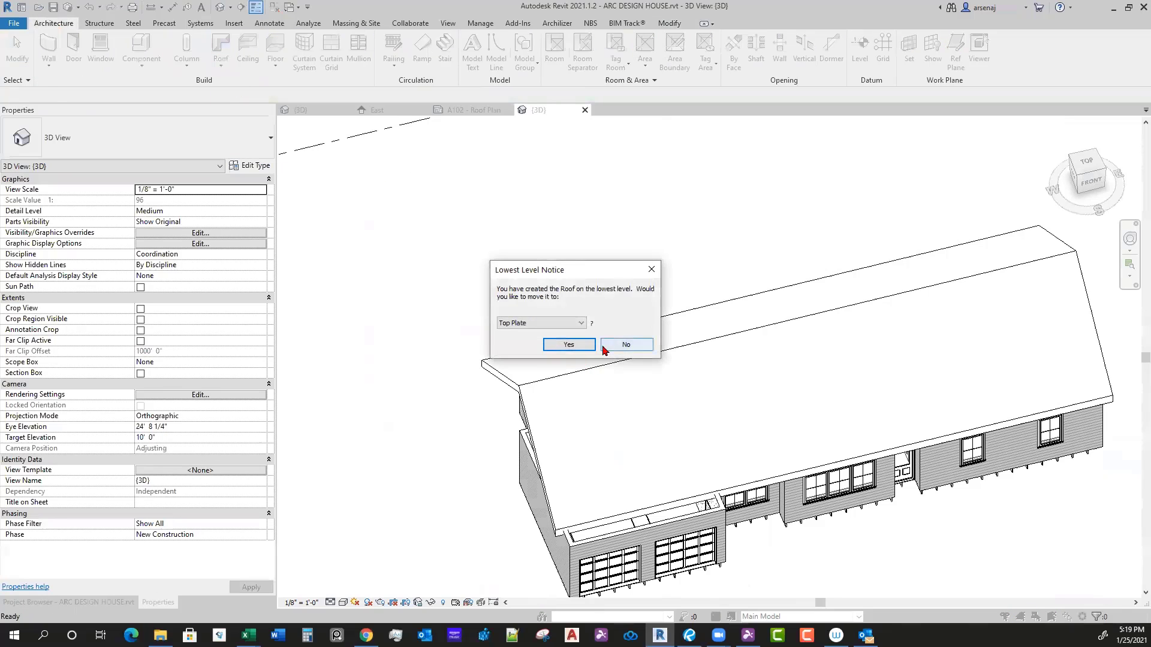
left_click(553, 342)
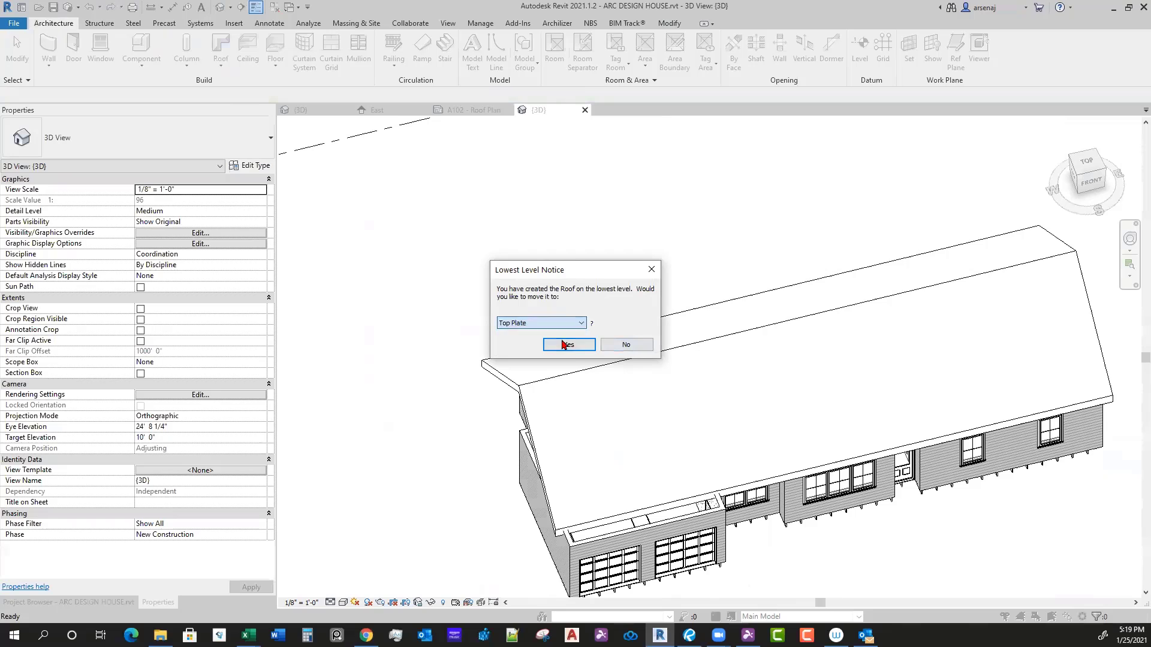
left_click(570, 346)
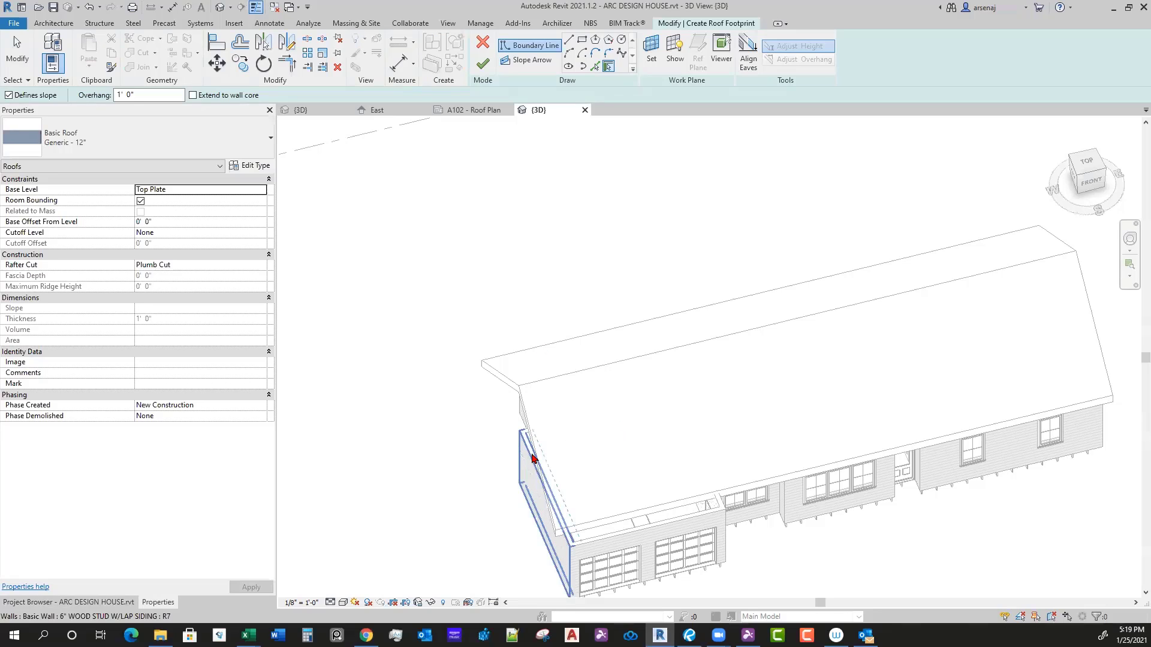
key("Tab")
left_click(713, 552)
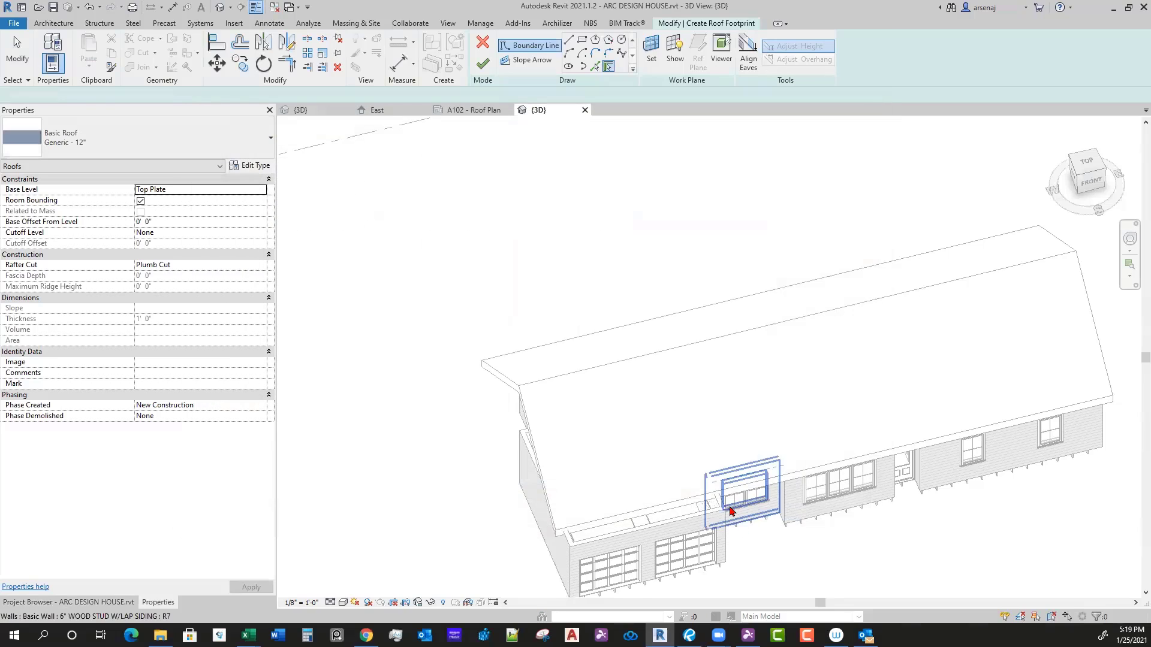
left_click(716, 524)
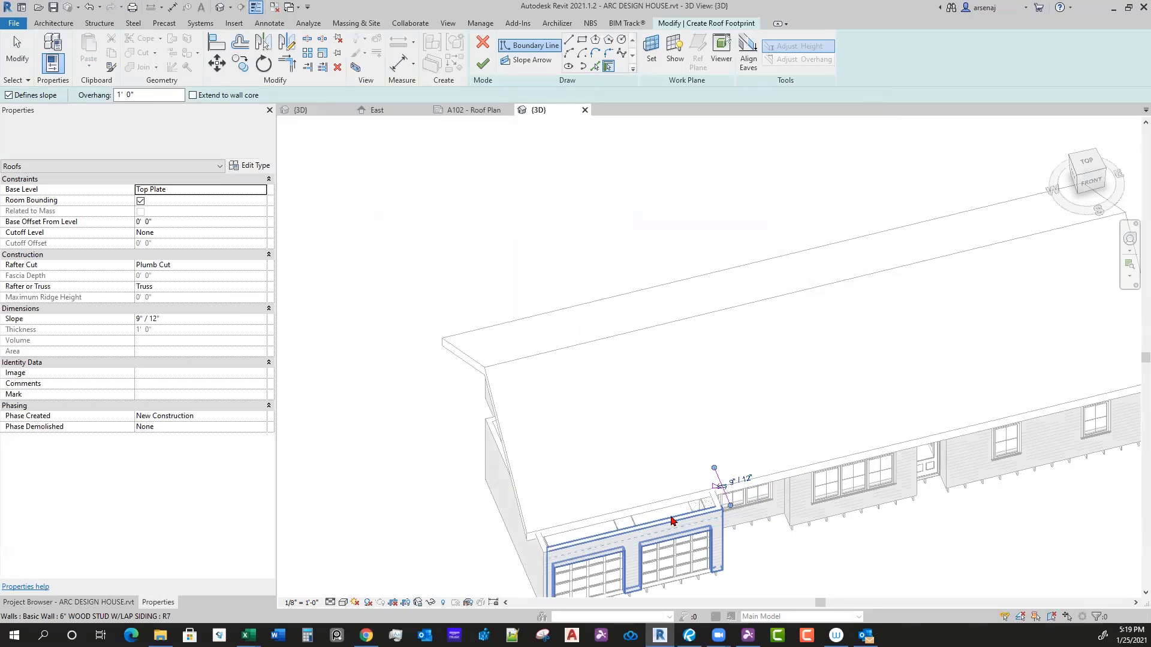
scroll(497, 455, "up", 4)
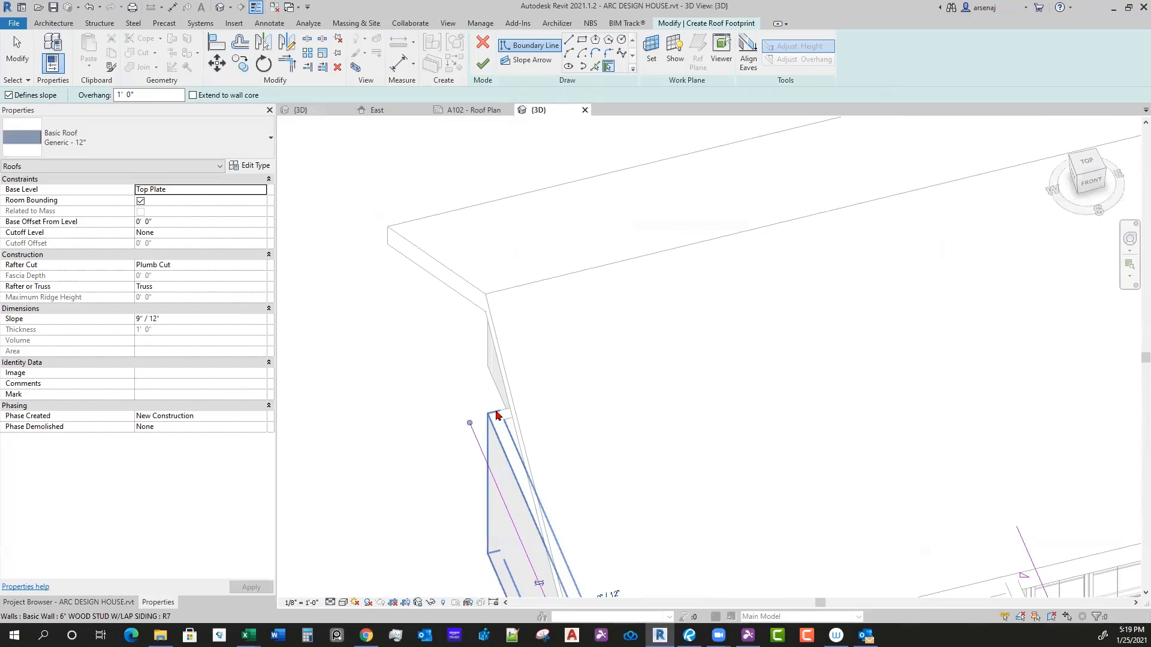
scroll(699, 496, "down", 5)
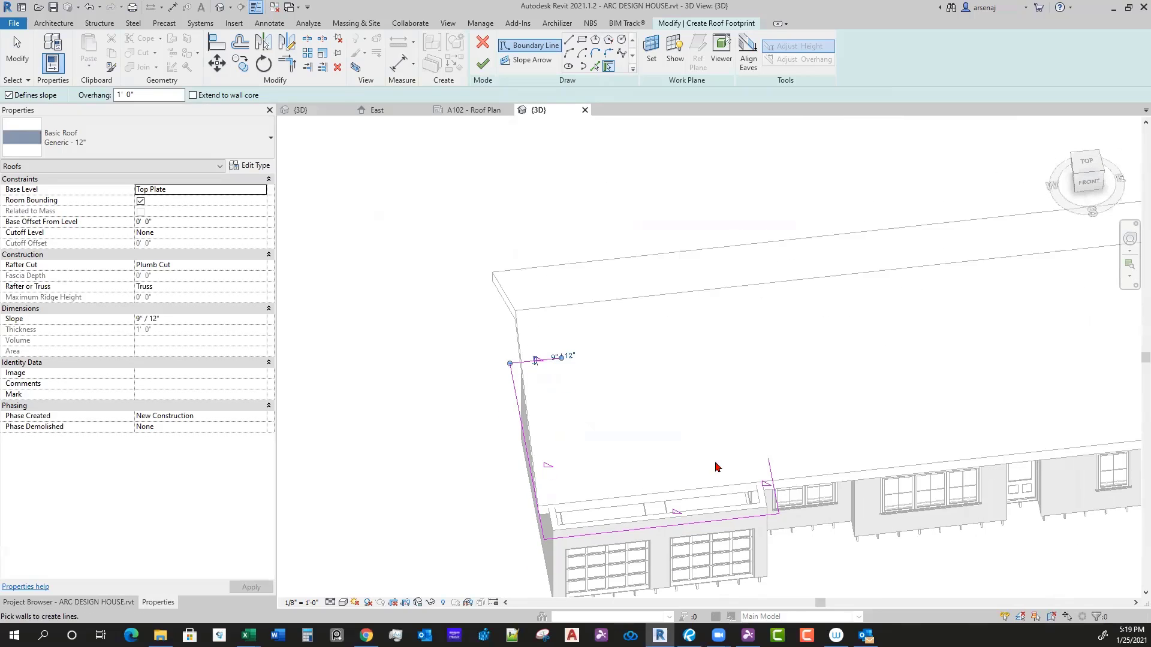
Step: Trim the garage roof's open rear and inner side boundary lines to a corner to close the footprint
key("Escape")
key("t")
key("r")
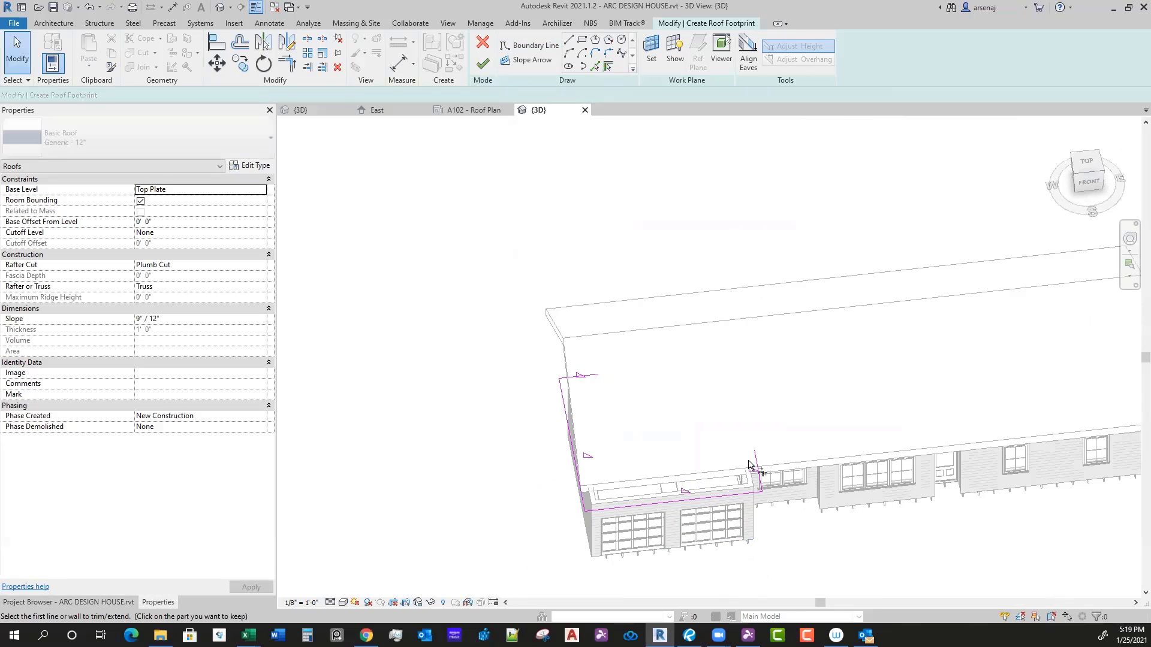
left_click(757, 465)
left_click(596, 376)
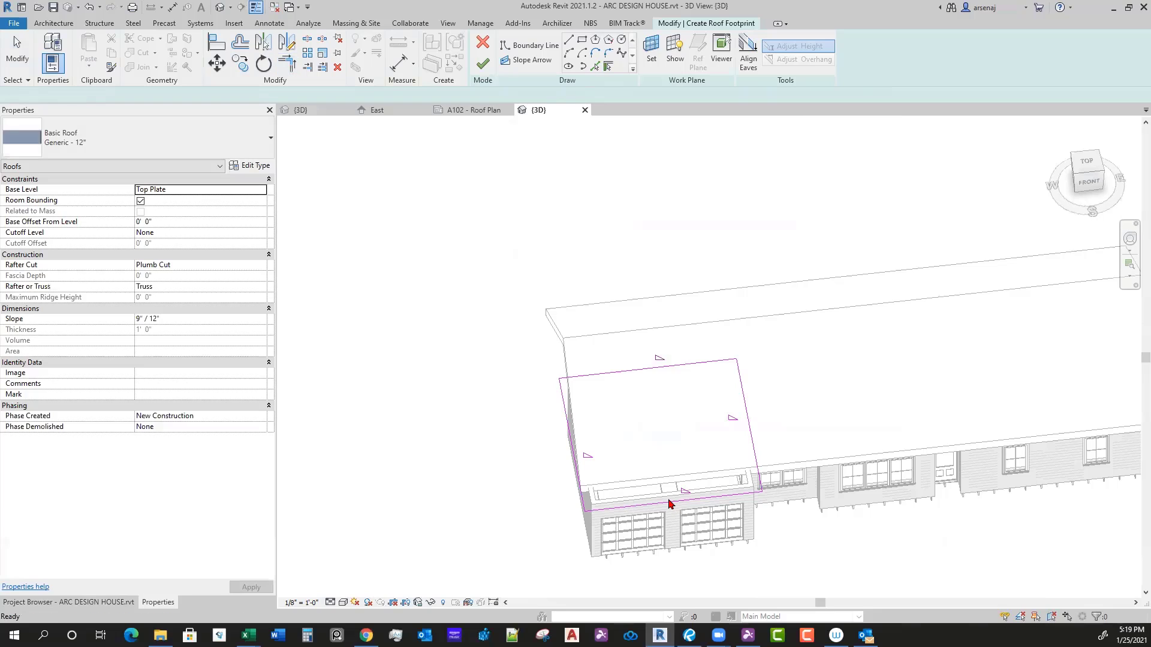
Step: Remove the slope from the garage roof's front and rear boundary lines and finish the footprint as a gable roof
left_click(625, 371, "ctrl")
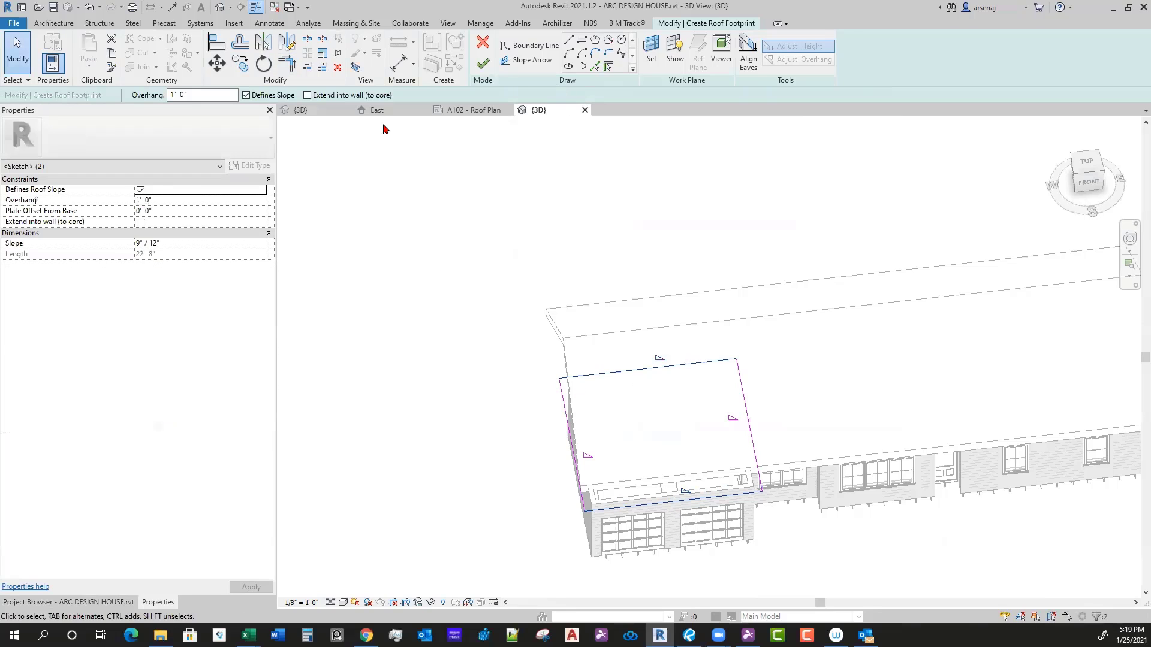
left_click(140, 191)
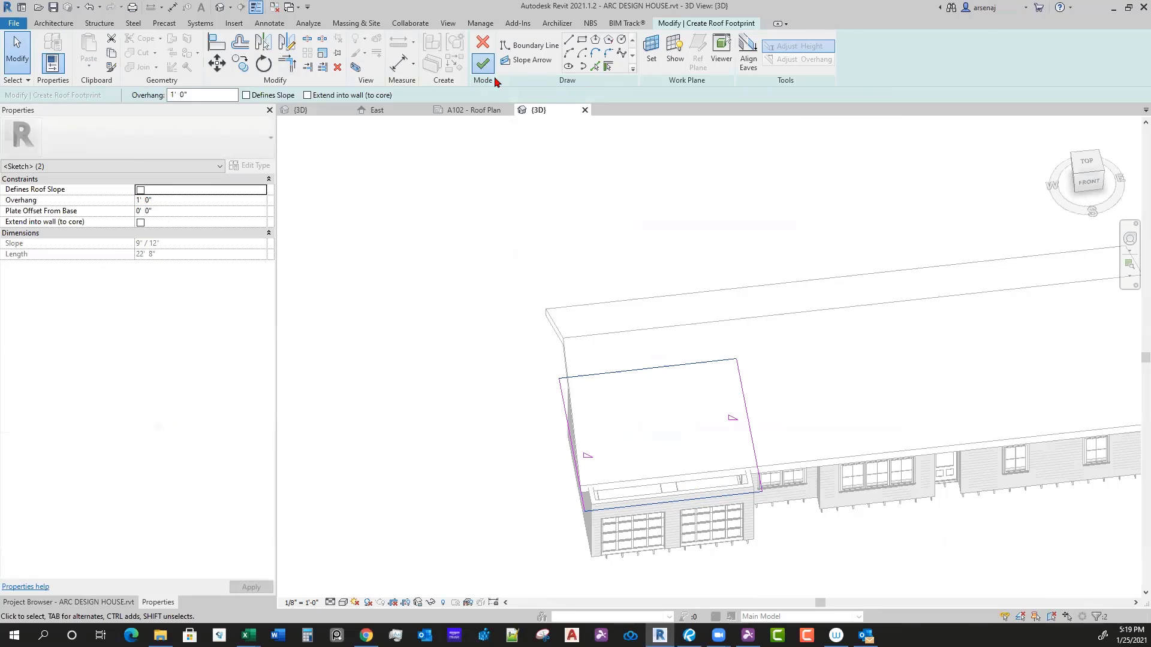
left_click(482, 63)
left_click(770, 547)
scroll(775, 543, "down", 1)
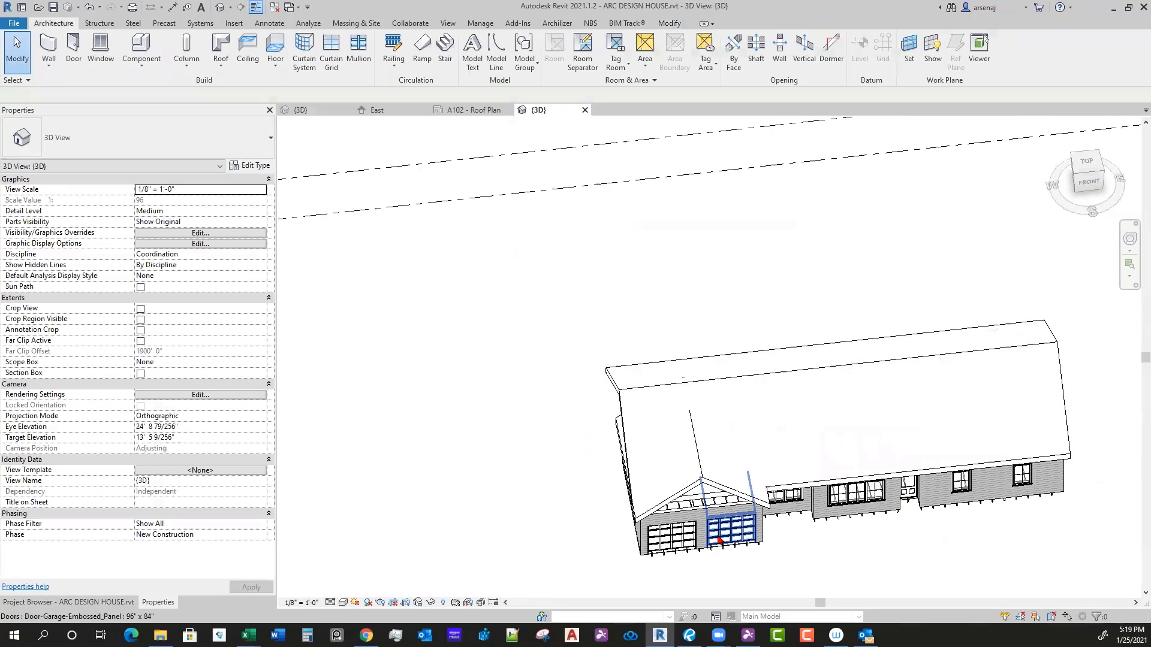
Step: Join the new garage roof's rear edge to the front slope of the main roof with Join/Unjoin Roof
middle_click_drag(723, 540, 710, 447, "shift")
scroll(710, 446, "up", 2)
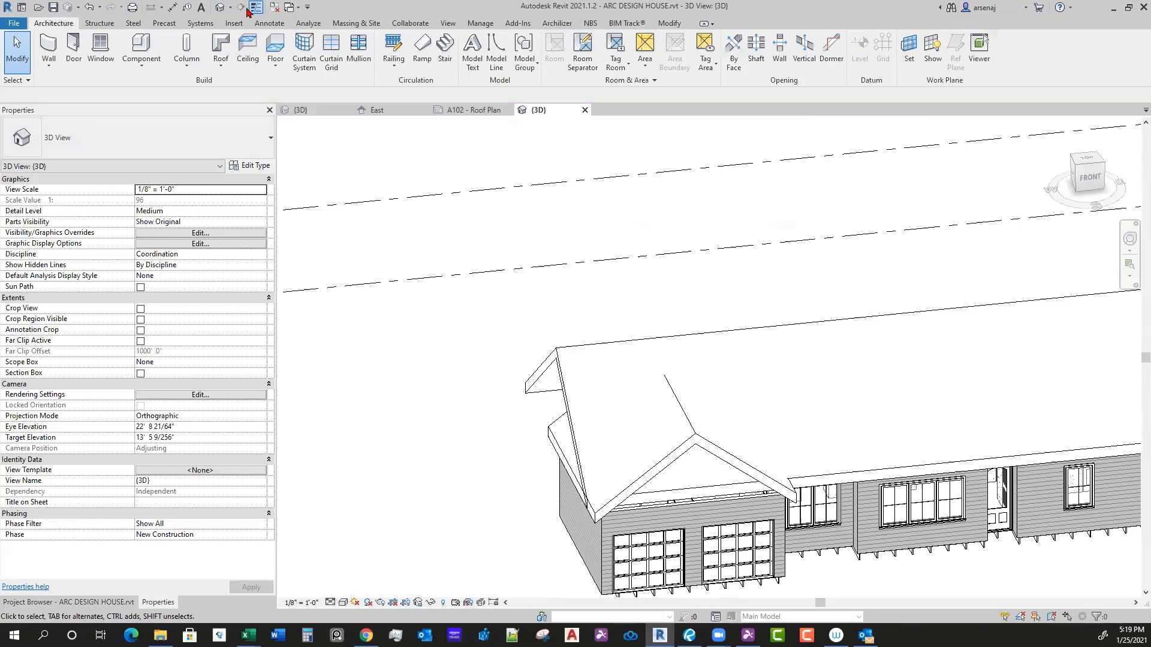
left_click(668, 23)
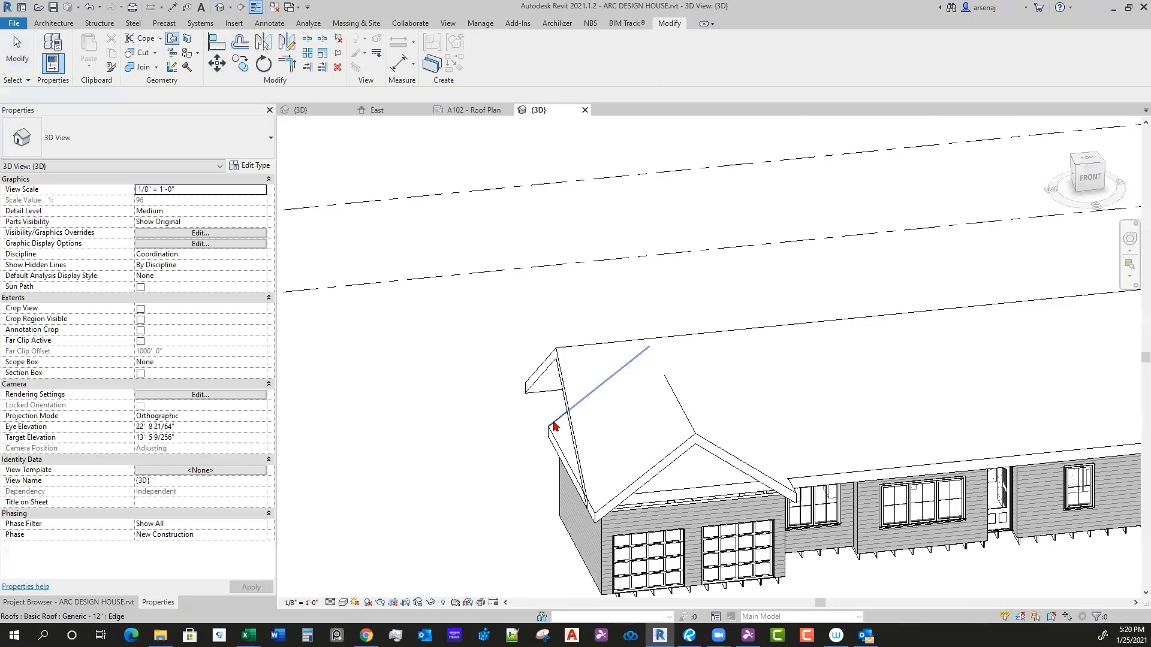
left_click(553, 425)
left_click(603, 349)
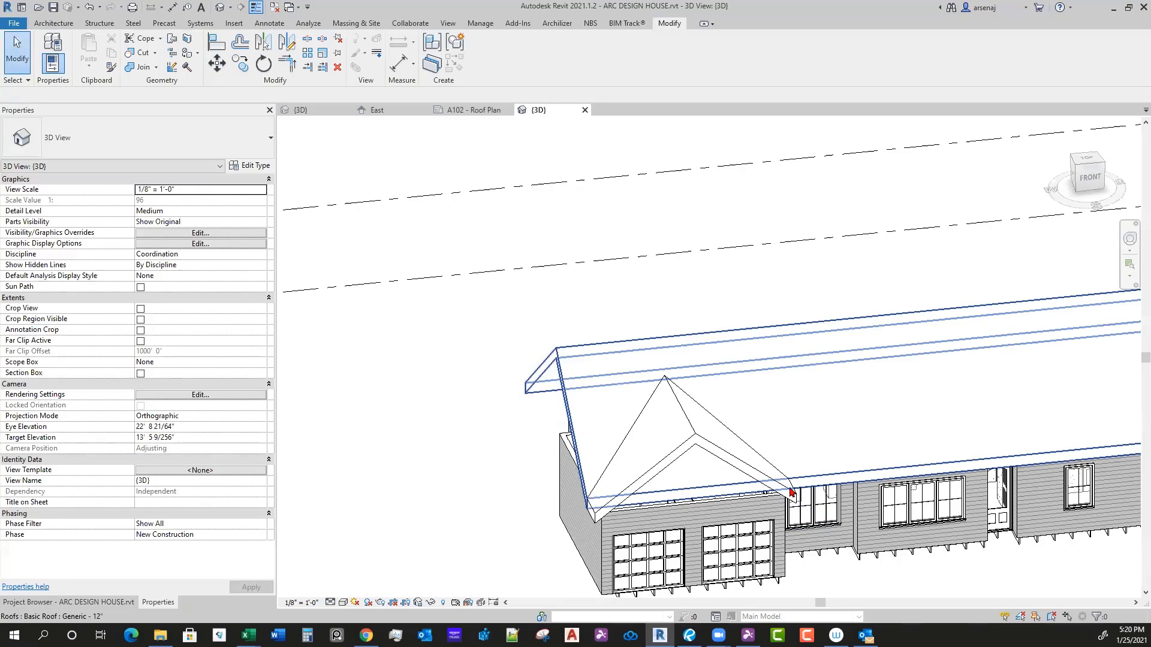
middle_click_drag(731, 436, 747, 504, "shift")
scroll(680, 501, "down", 2)
scroll(747, 503, "up", 2)
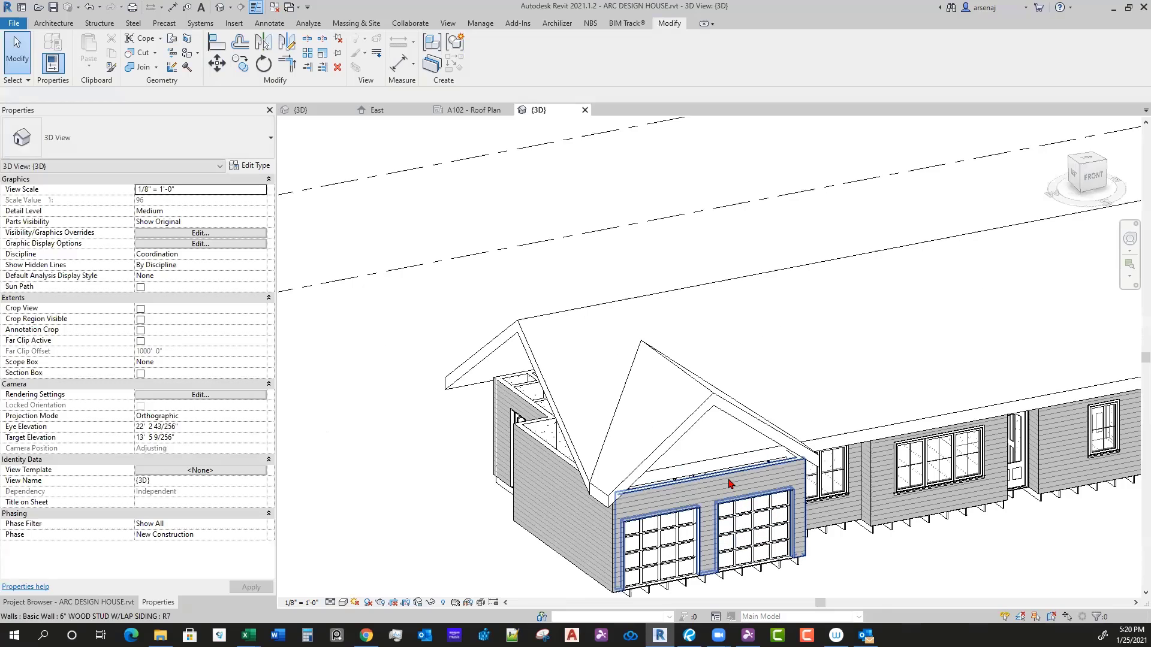
left_click(605, 498)
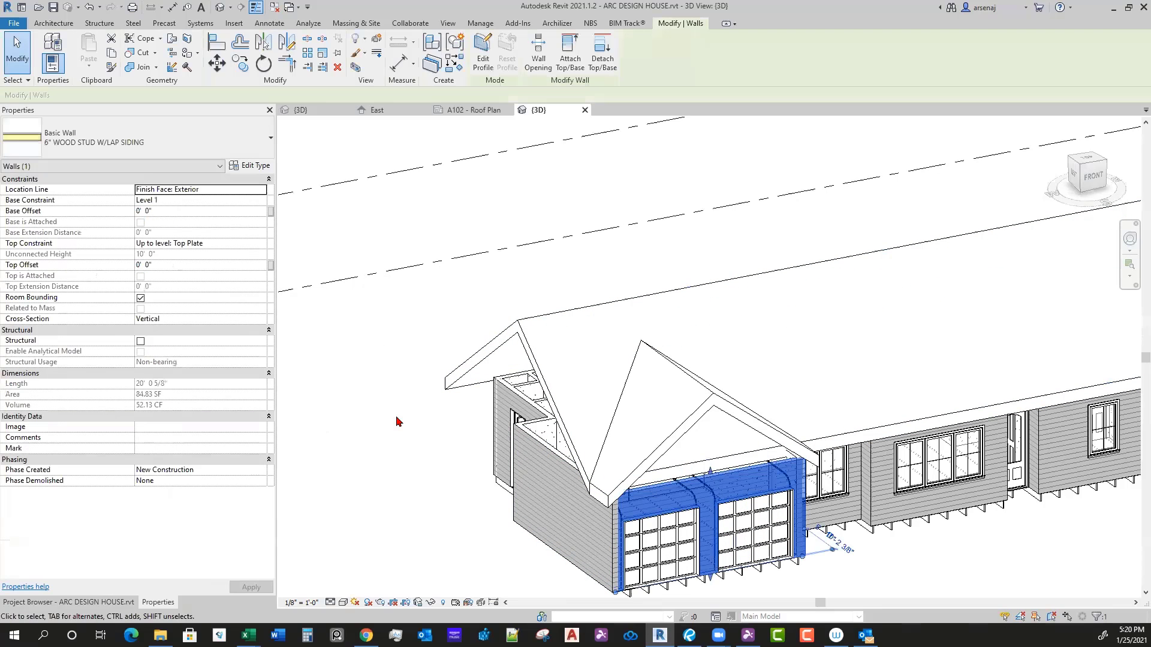
middle_click_drag(659, 510, 713, 455, "shift")
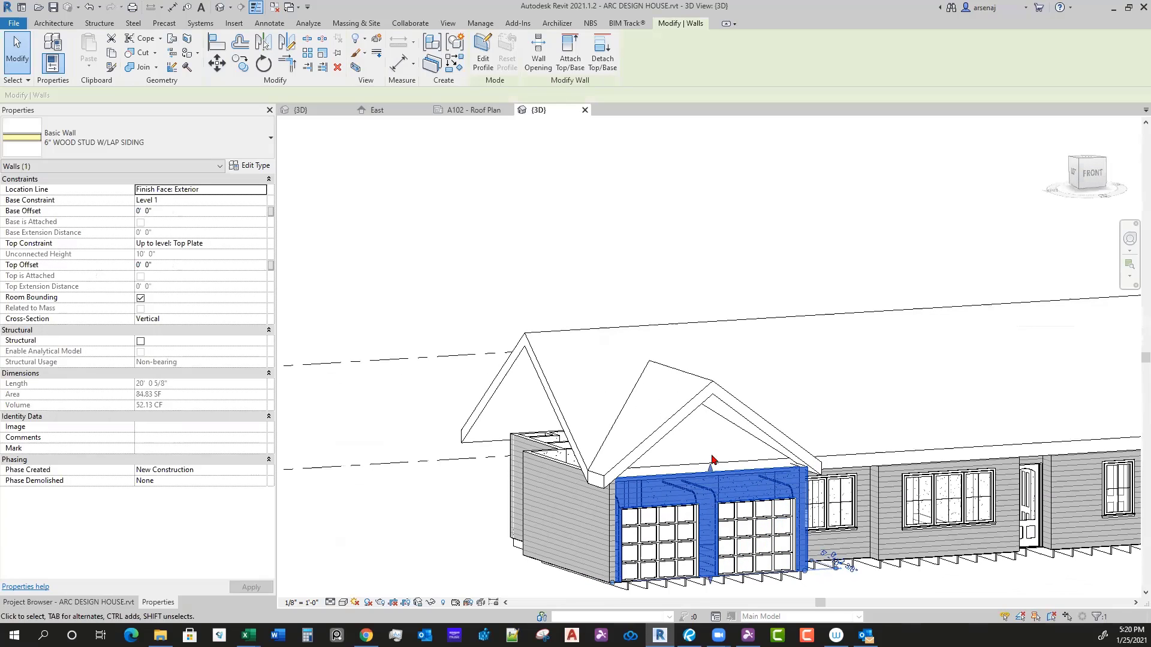
key("Escape")
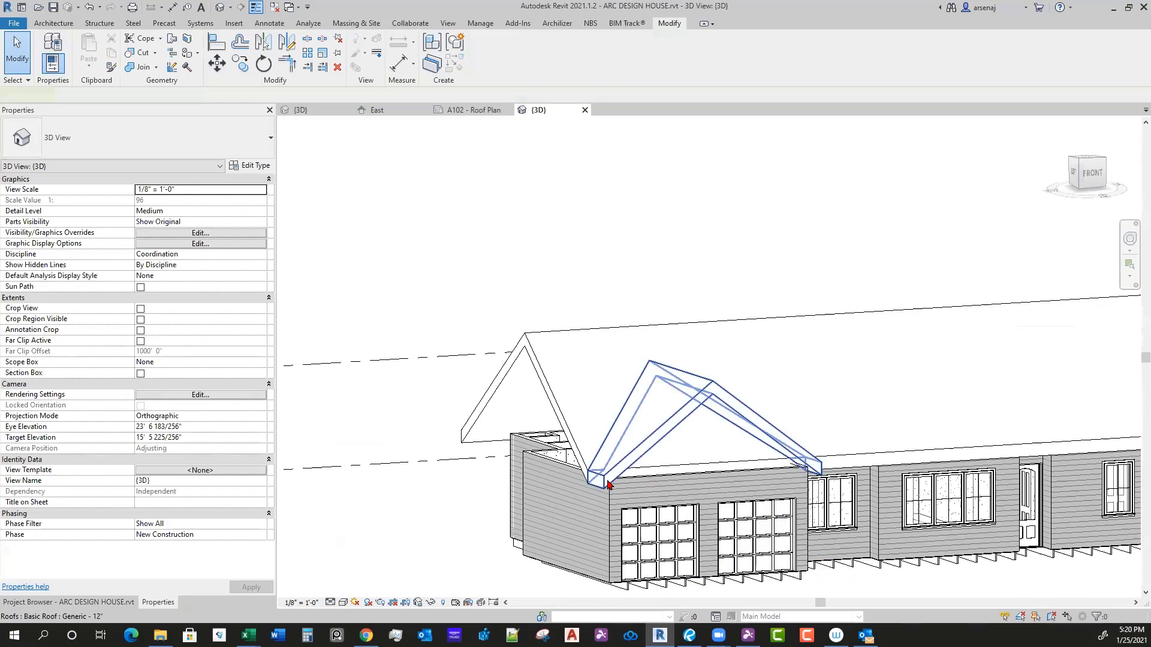
Step: Edit the garage roof's footprint to move its rear boundary line forward near the main roof's front eave, and finish the edit
left_click(609, 484)
middle_click_drag(608, 485, 677, 496, "shift")
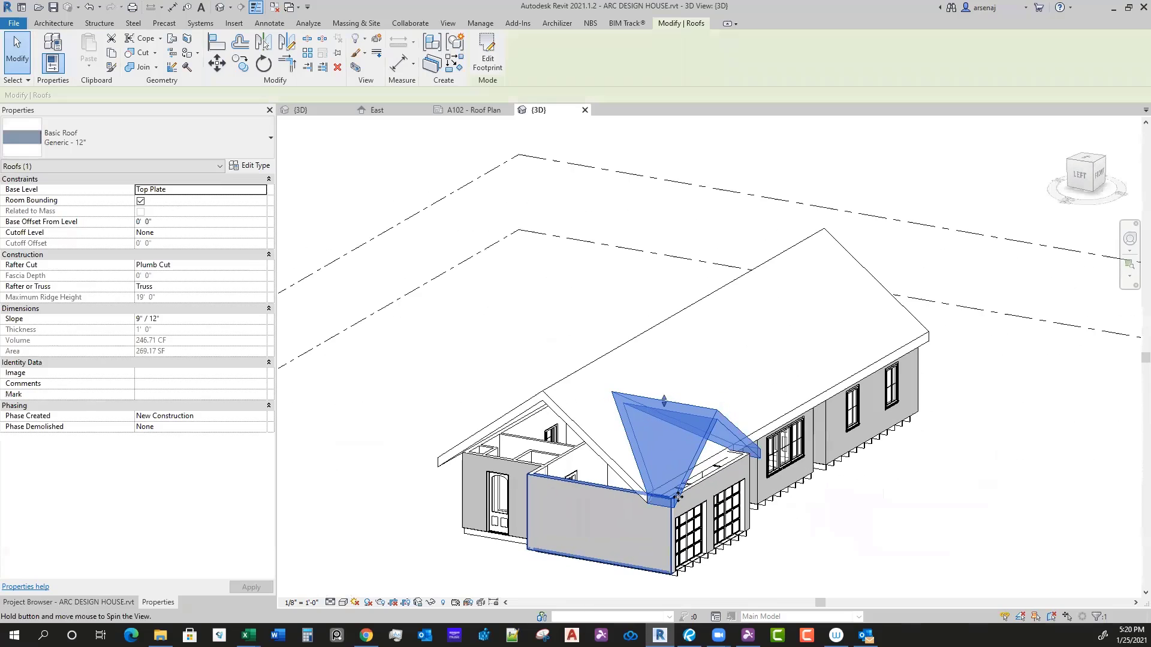
double_click(694, 460)
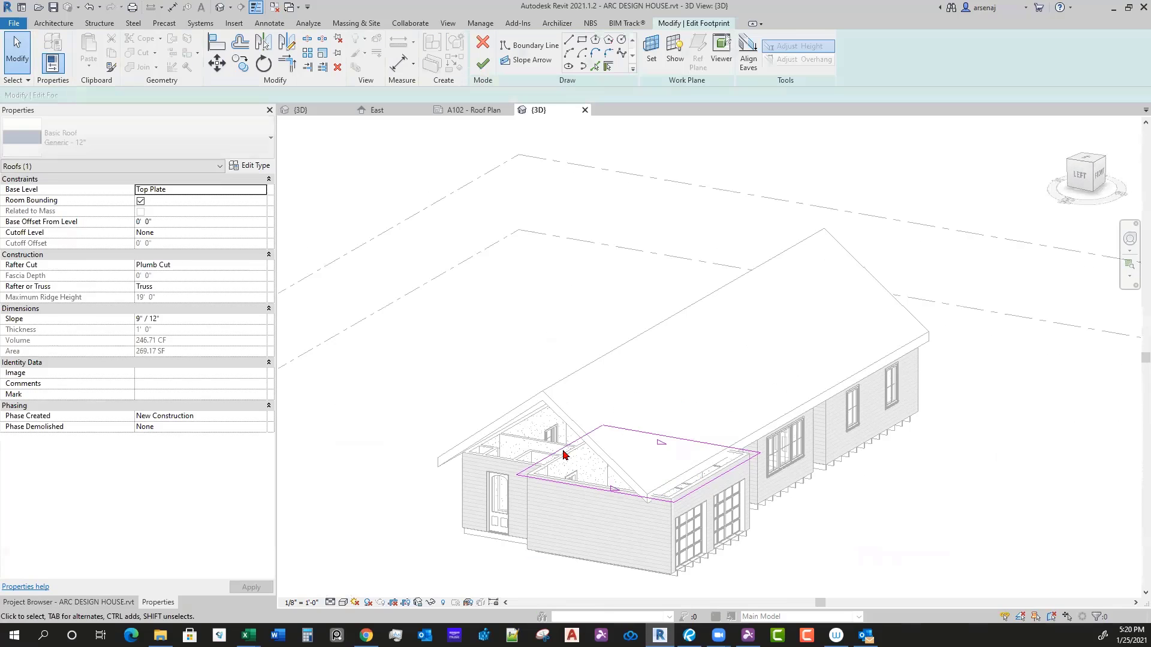
left_click(581, 440)
left_click_drag(662, 471, 718, 482)
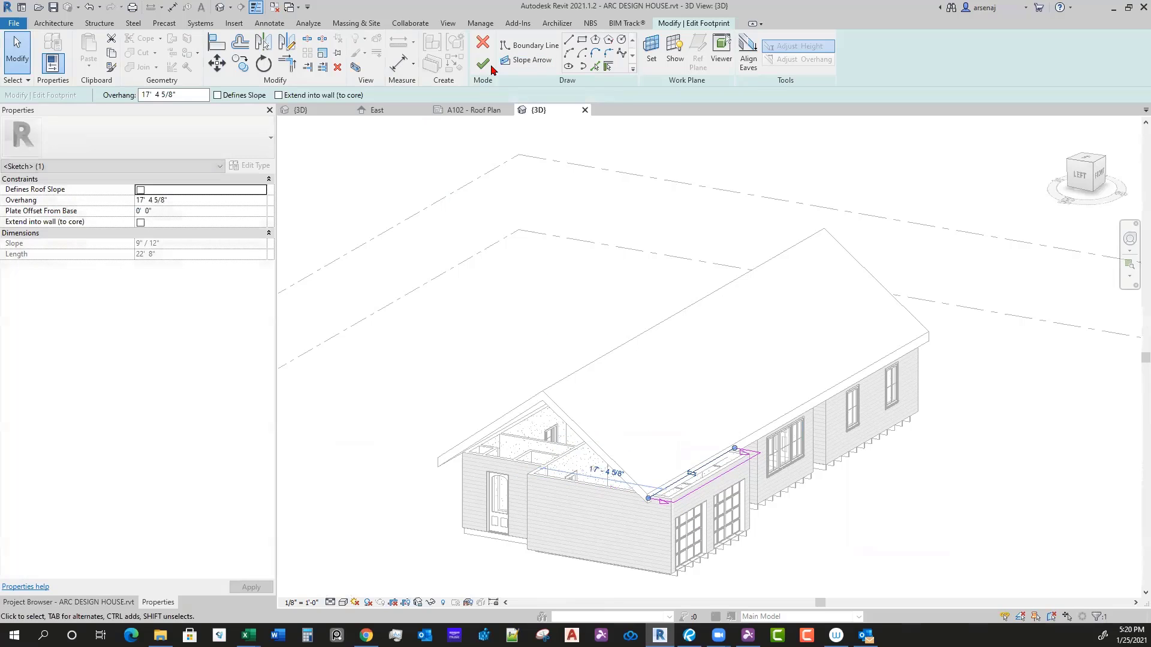
left_click(483, 62)
middle_click_drag(736, 535, 713, 554, "shift")
scroll(601, 417, "up", 2)
scroll(628, 490, "down", 3)
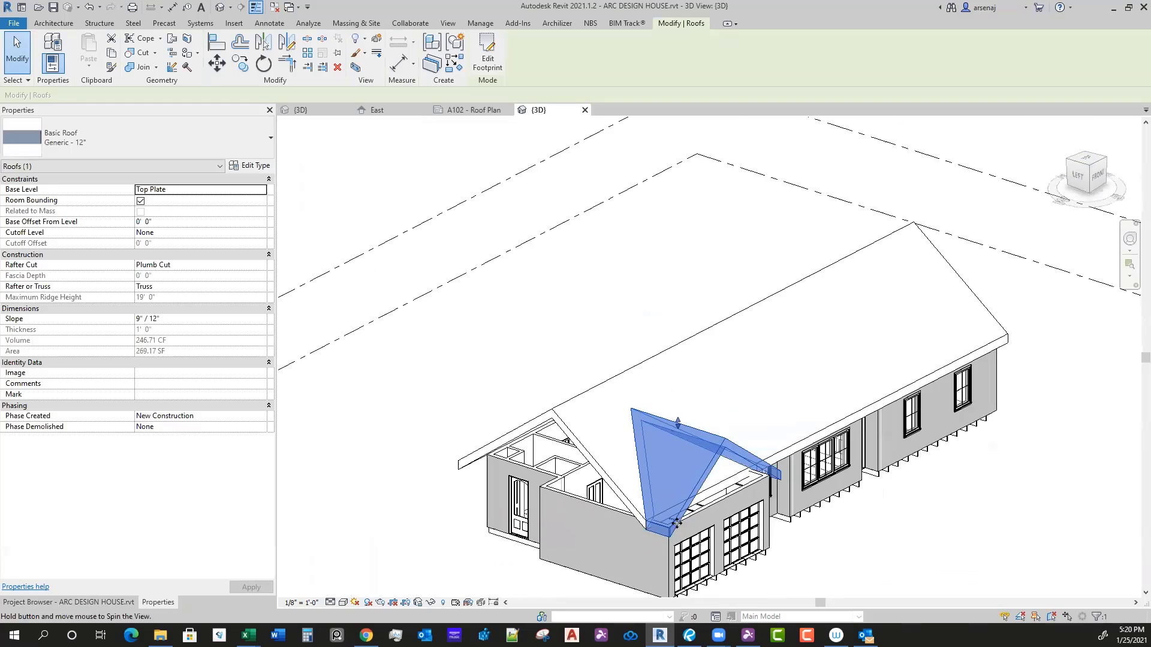
Step: Move the garage roof's rear boundary line out behind the house and back to near the garage front, finishing each footprint edit
double_click(687, 513)
mouse_move(687, 512)
left_mouse_down()
mouse_move(416, 416)
mouse_move(408, 361)
left_mouse_up()
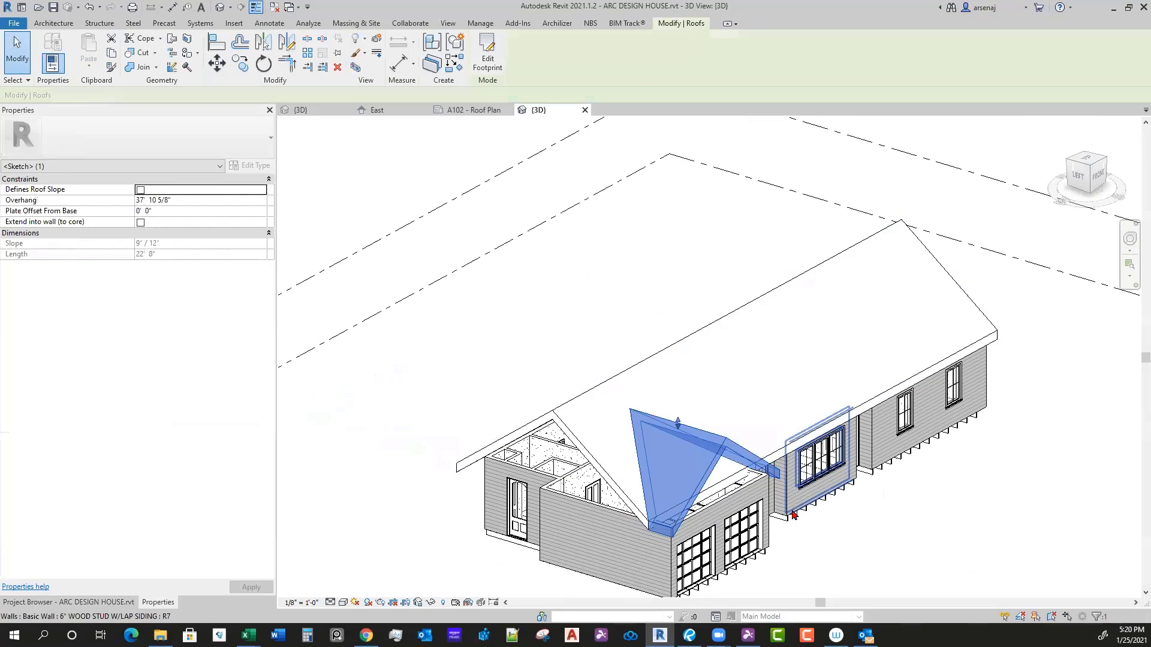
double_click(660, 520)
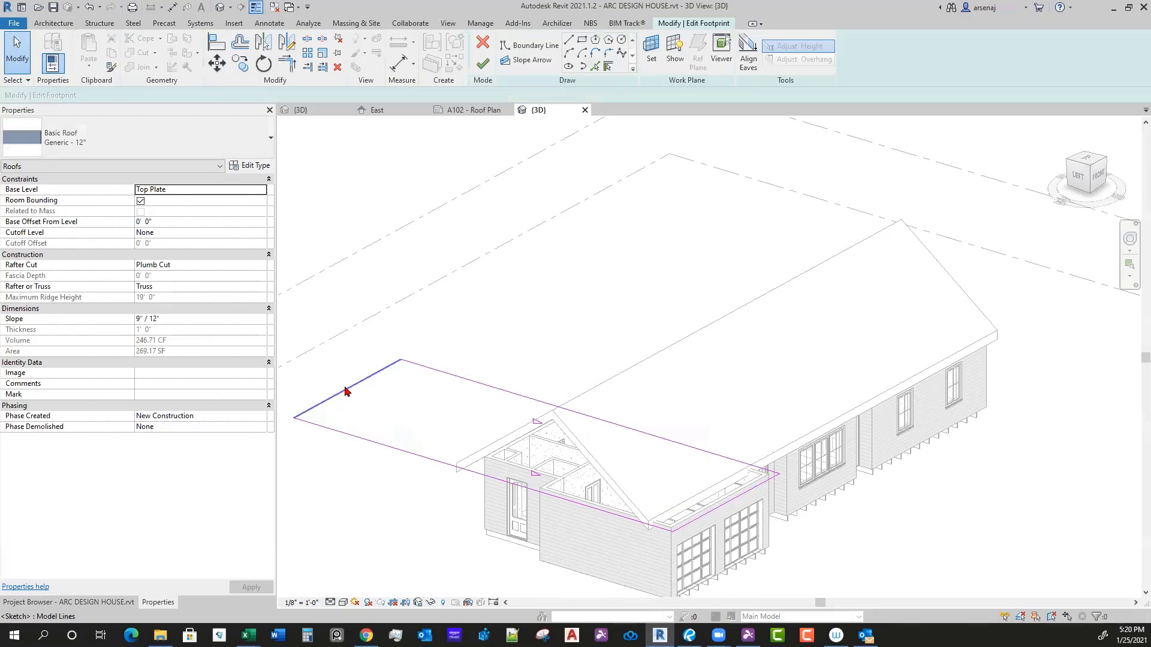
left_click(343, 391)
mouse_move(325, 401)
left_mouse_down()
mouse_move(684, 506)
mouse_move(710, 499)
left_mouse_up()
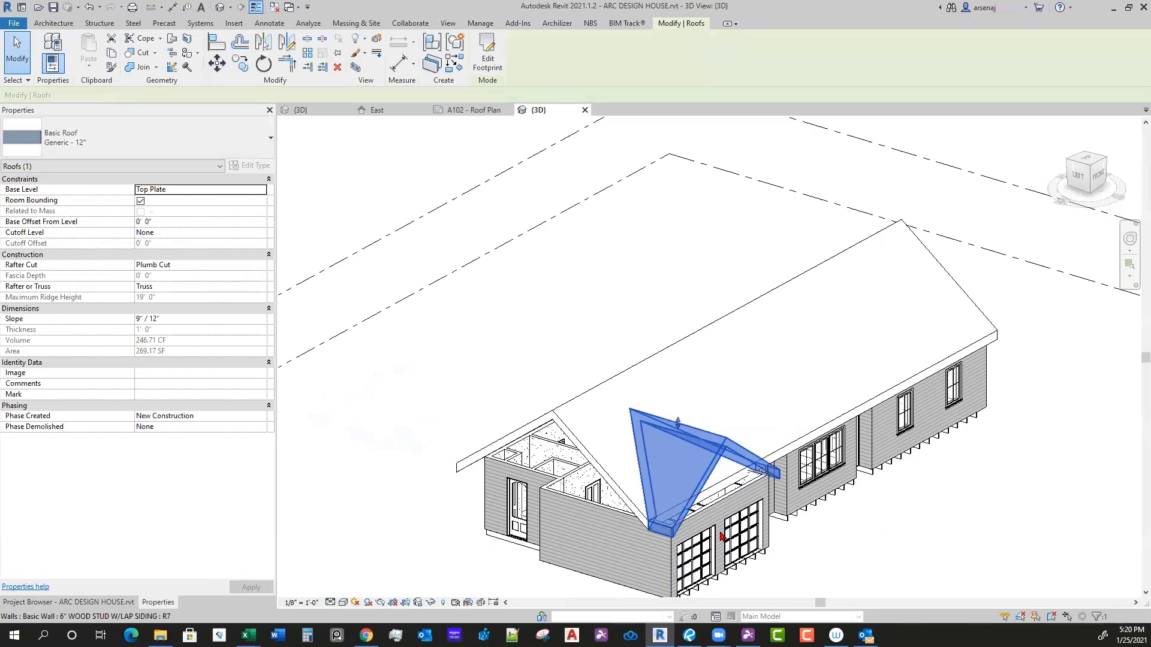
middle_click_drag(724, 535, 690, 503, "shift")
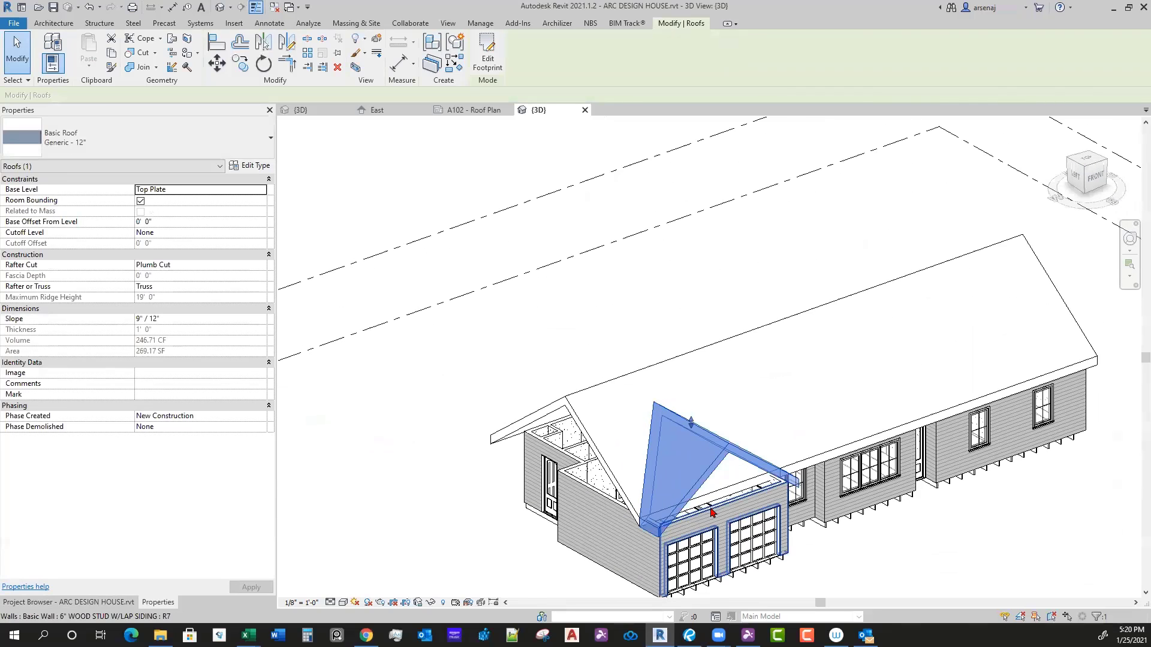
key("Escape")
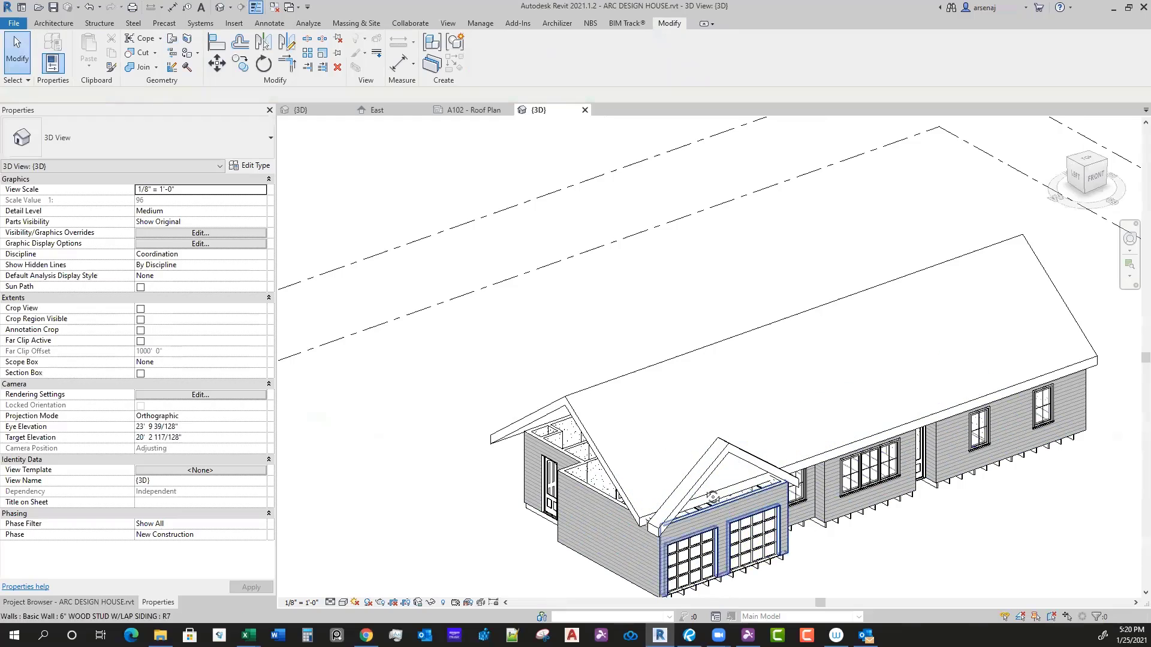
Step: Align the garage roof's rear boundary line with the main roof's front eave edge and finish the footprint
middle_click_drag(749, 569, 731, 495, "shift")
double_click(731, 495)
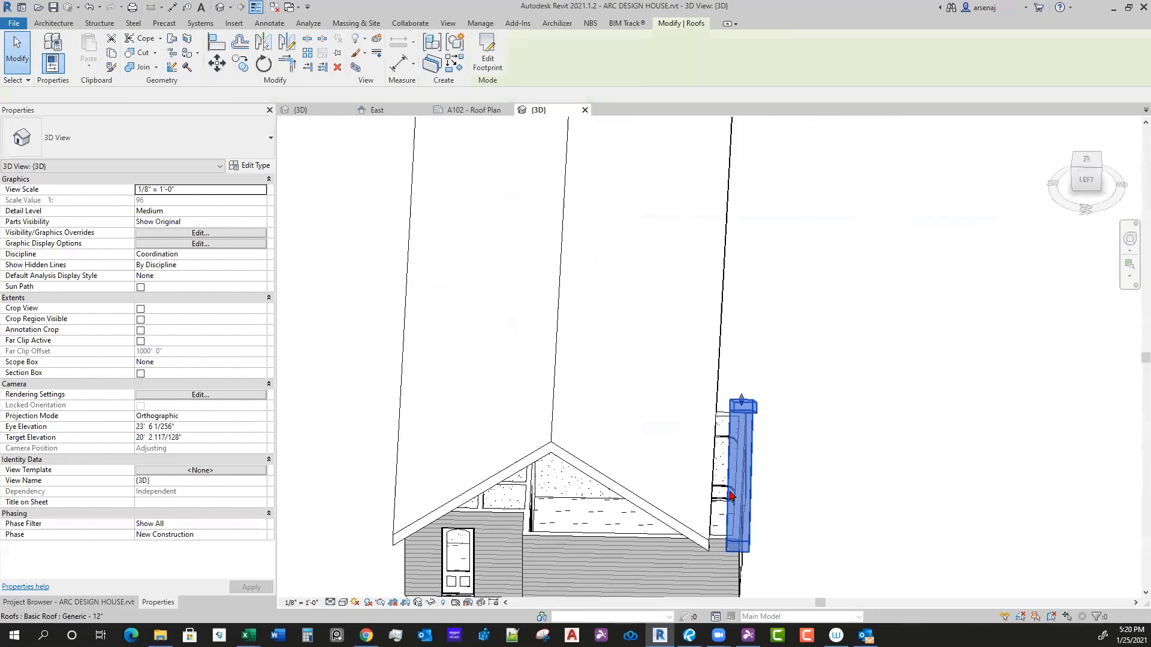
left_click_drag(727, 508, 706, 508)
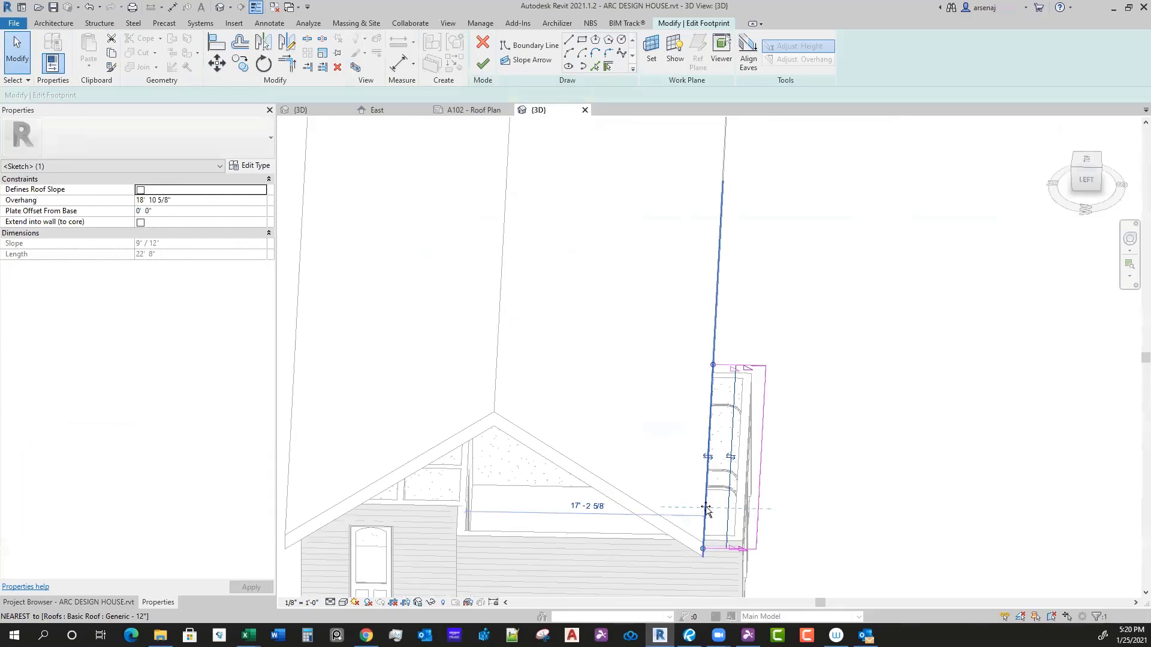
left_click(482, 65)
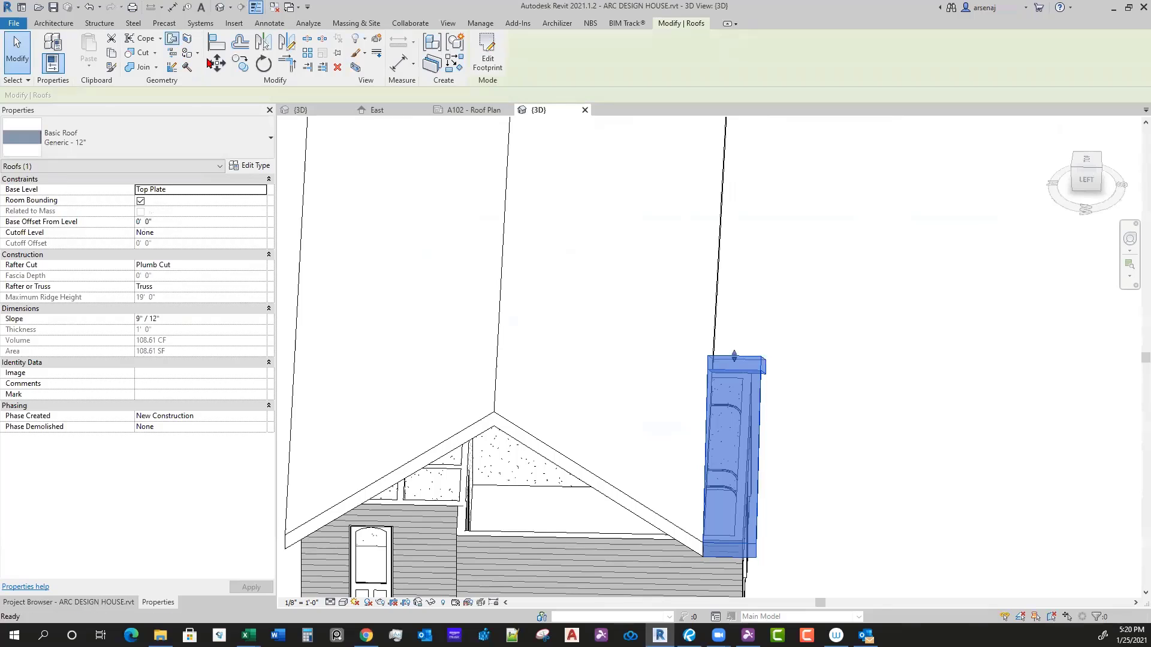
key("Escape")
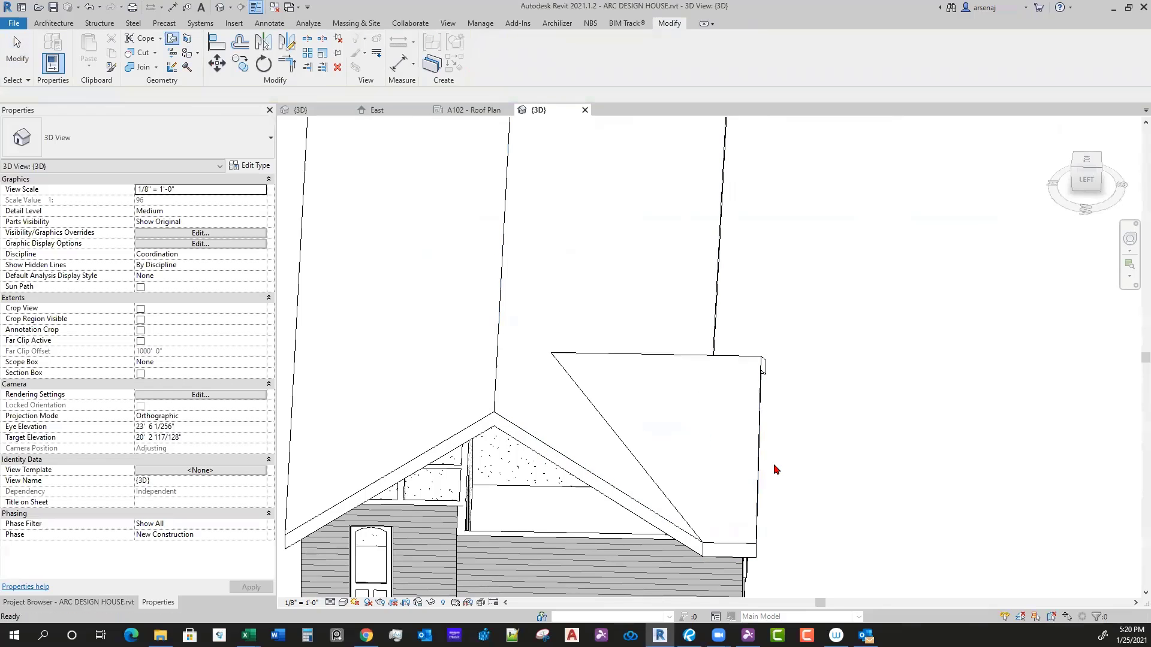
scroll(775, 469, "down", 5)
middle_click_drag(774, 469, 739, 452, "shift")
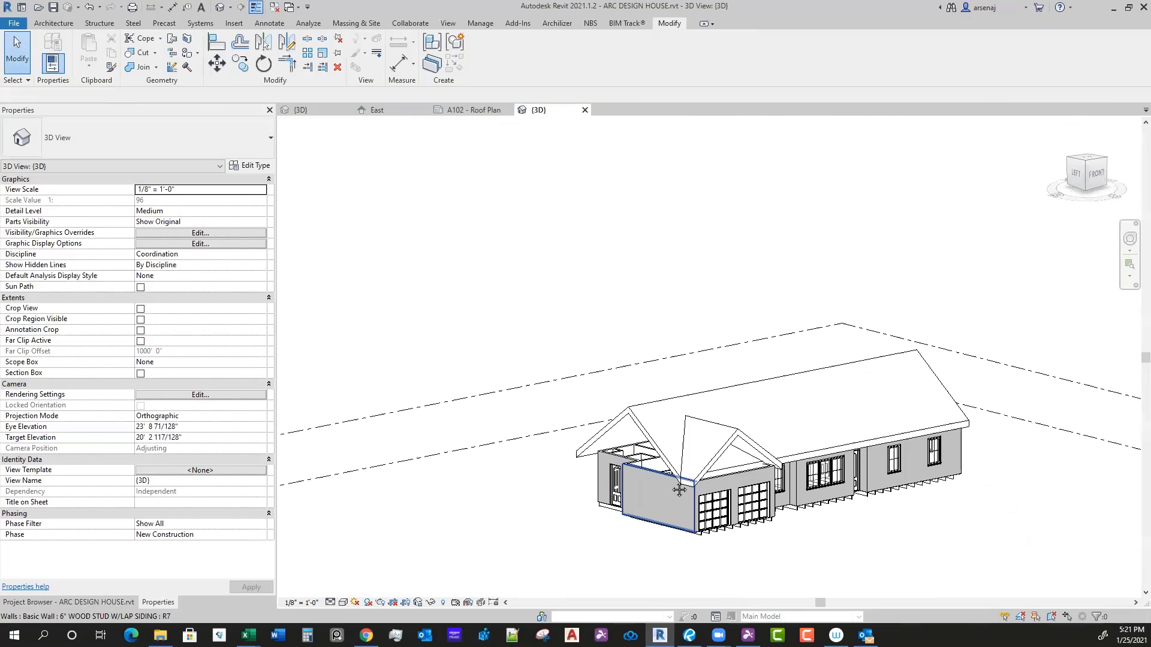
Step: Attach the top of the garage's front wall with the two garage doors to the garage gable roof
middle_click_drag(679, 491, 744, 478, "shift")
scroll(745, 477, "up", 2)
left_click(752, 489)
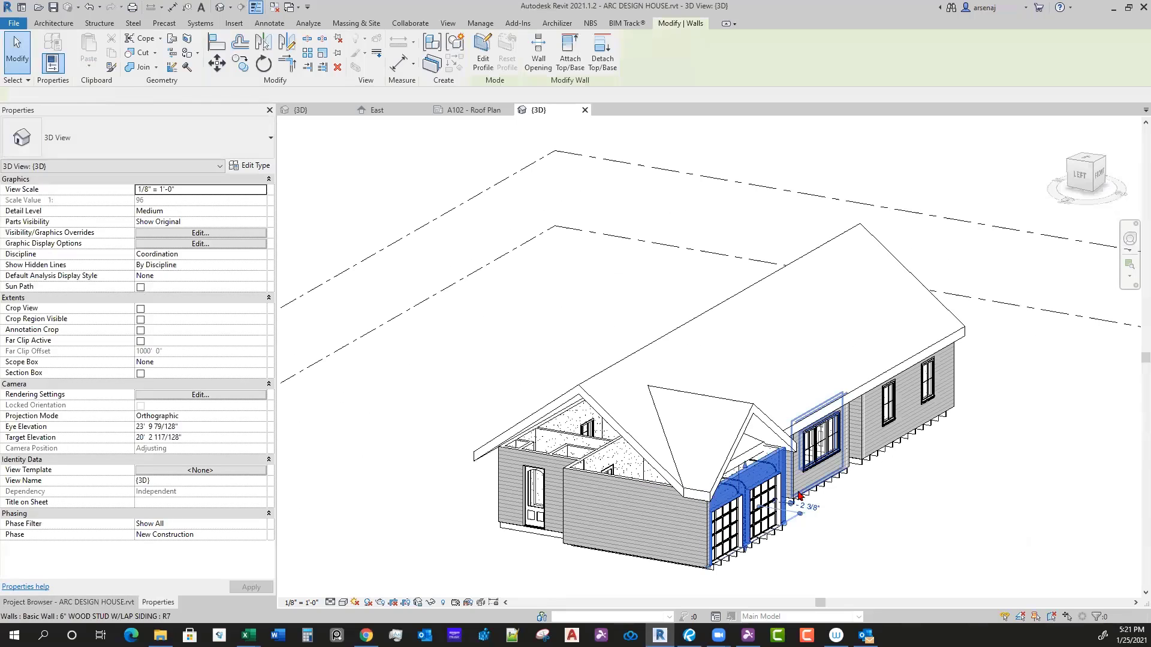
left_click(570, 51)
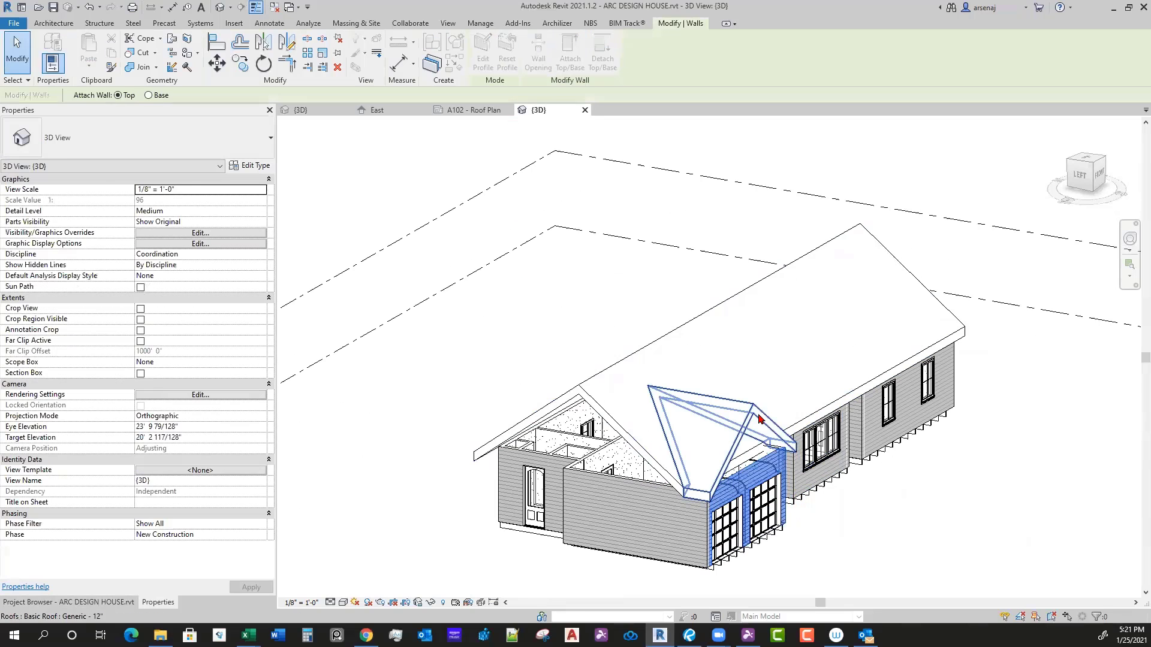
middle_click_drag(590, 522, 655, 519, "shift")
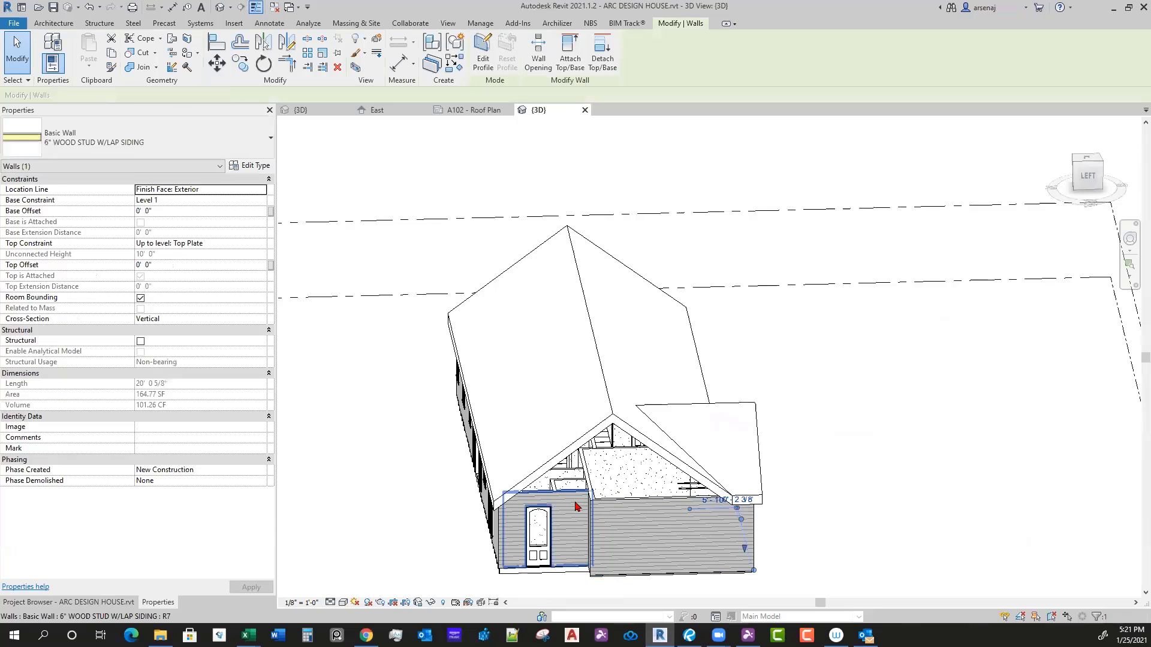
key("Escape")
Step: Attach the tops of the entry-door wall, the garage side wall and the short wall between them to the main roof
left_click(570, 499)
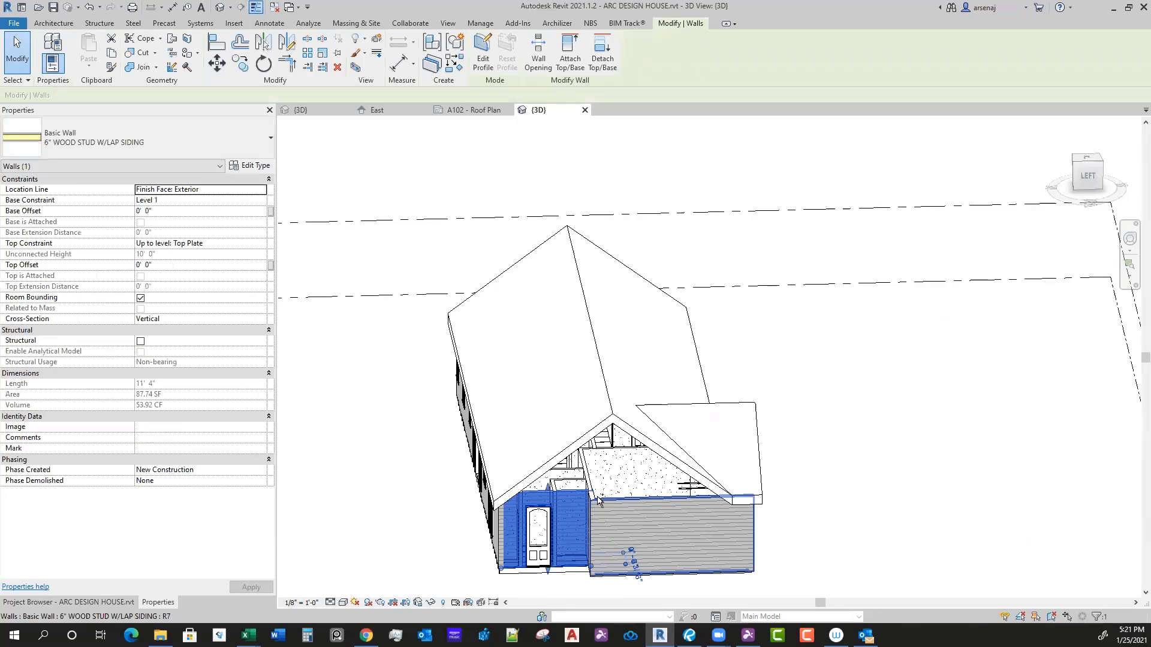
left_click(591, 495, "ctrl")
scroll(592, 495, "up", 3)
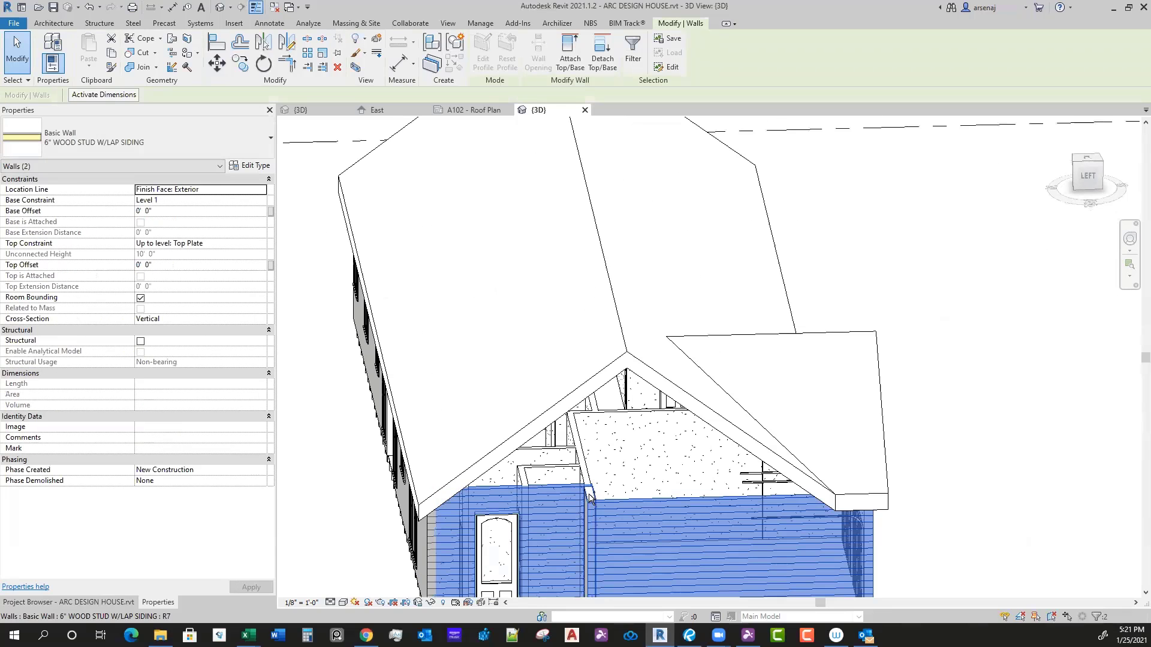
left_click(710, 529, "ctrl")
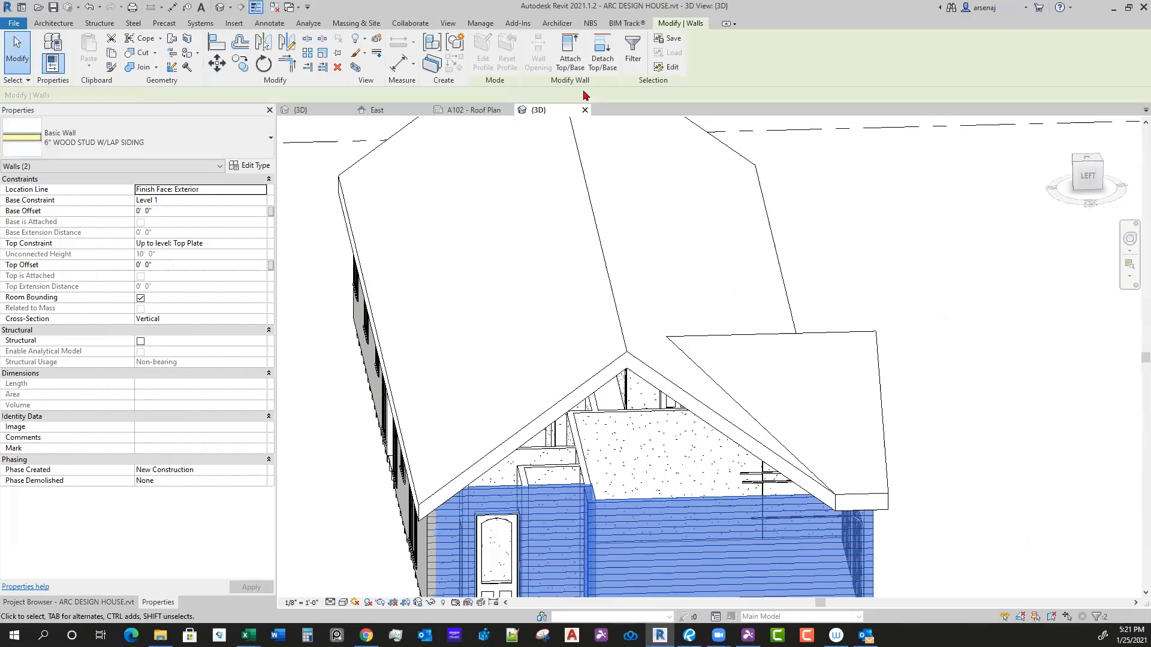
left_click(570, 54)
left_click(627, 368)
scroll(891, 496, "down", 5)
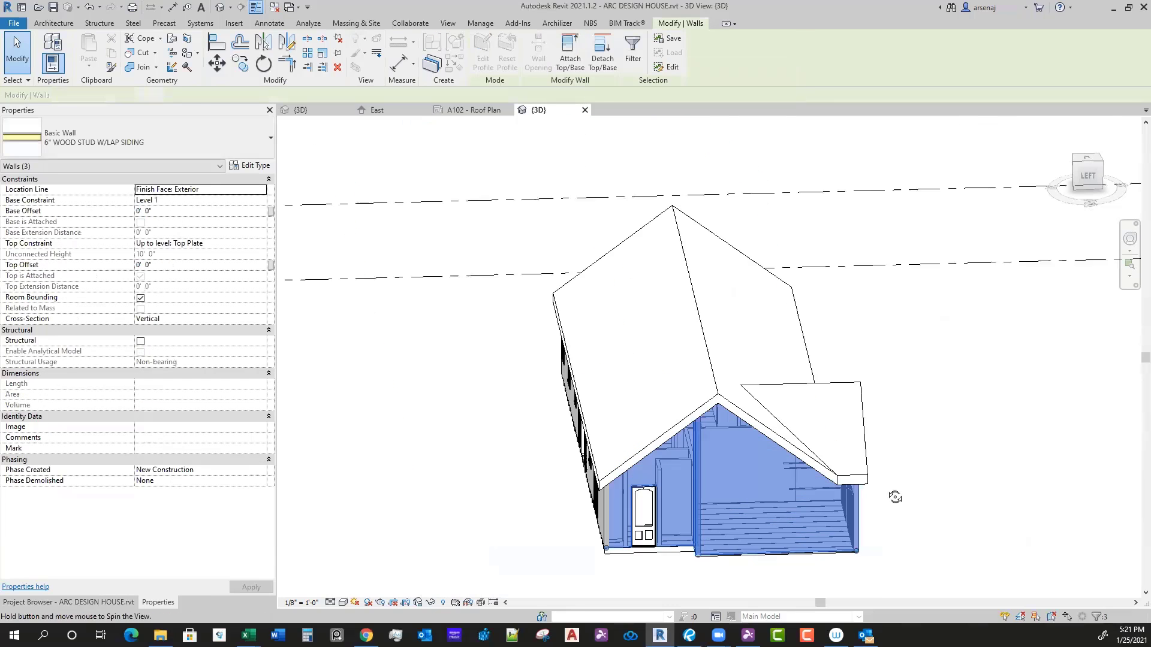
middle_click_drag(891, 496, 743, 460, "shift")
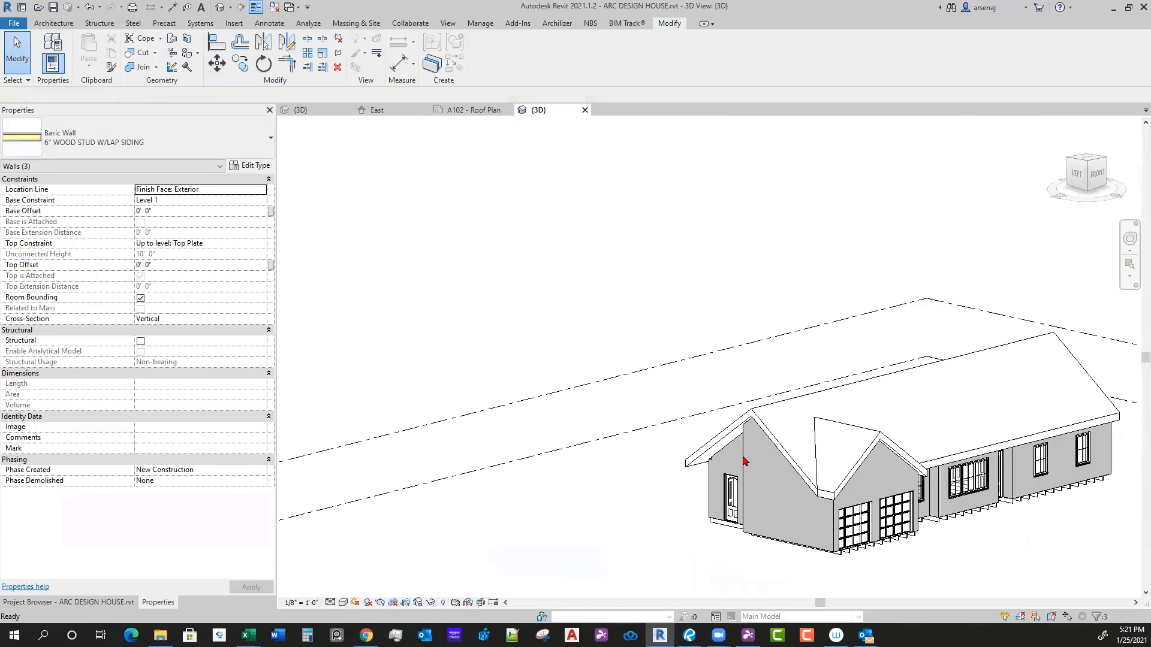
left_click(709, 370)
middle_click_drag(709, 370, 704, 502, "shift")
scroll(740, 475, "up", 2)
scroll(708, 486, "down", 2)
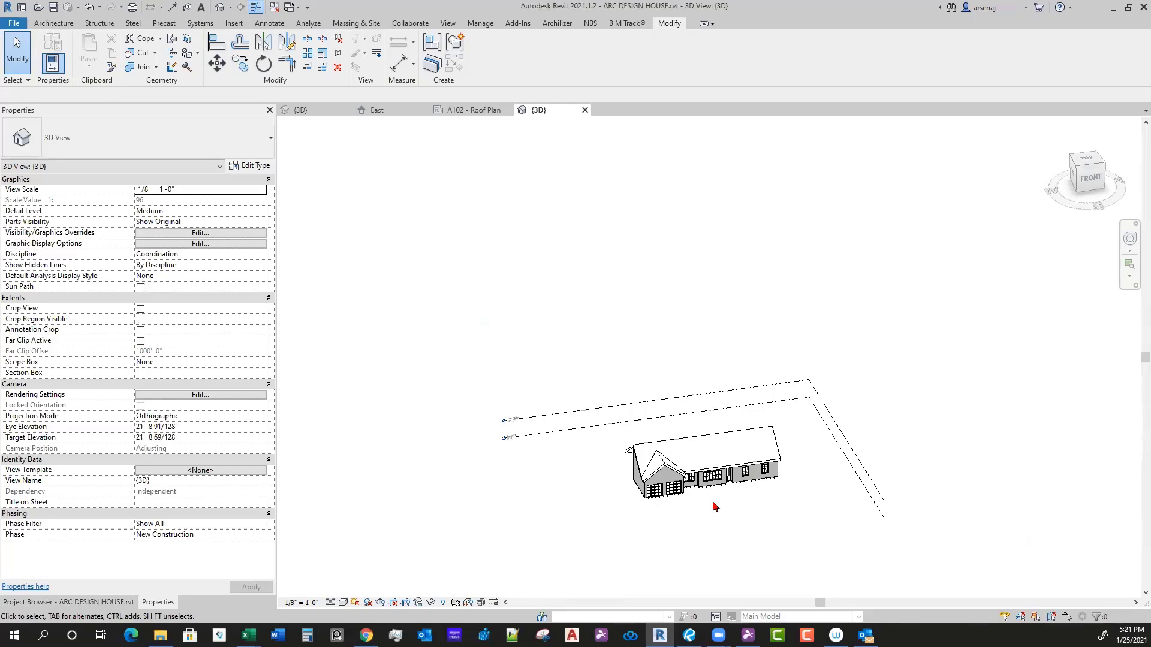
middle_click_drag(709, 524, 697, 462, "shift")
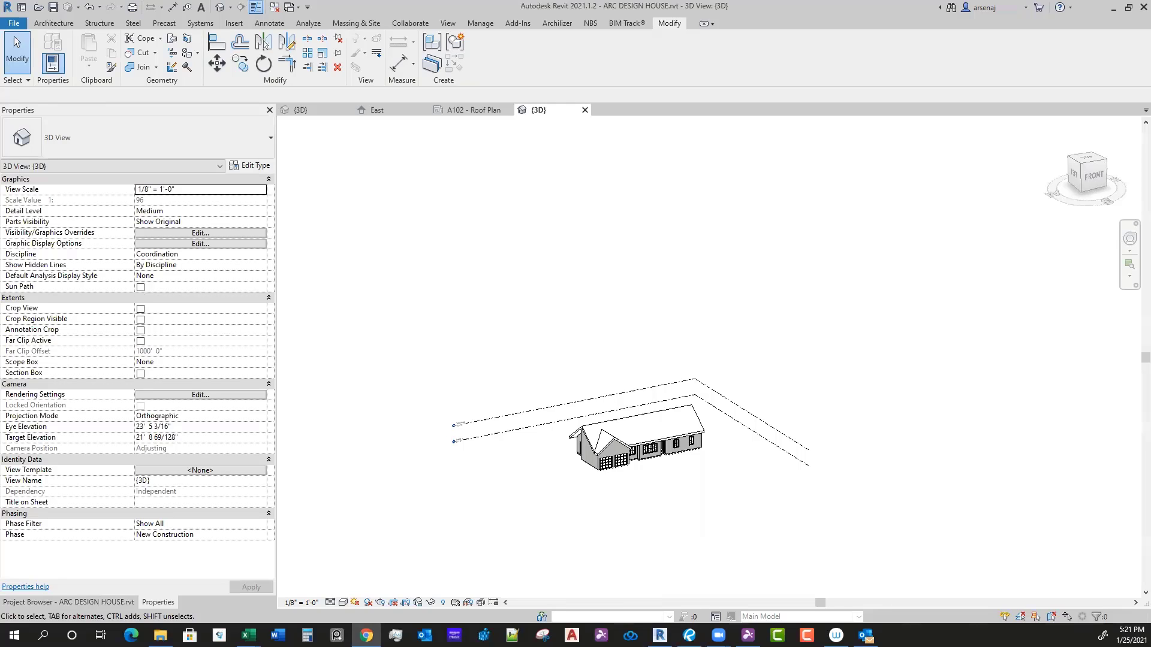
middle_click_drag(532, 285, 622, 322, "shift")
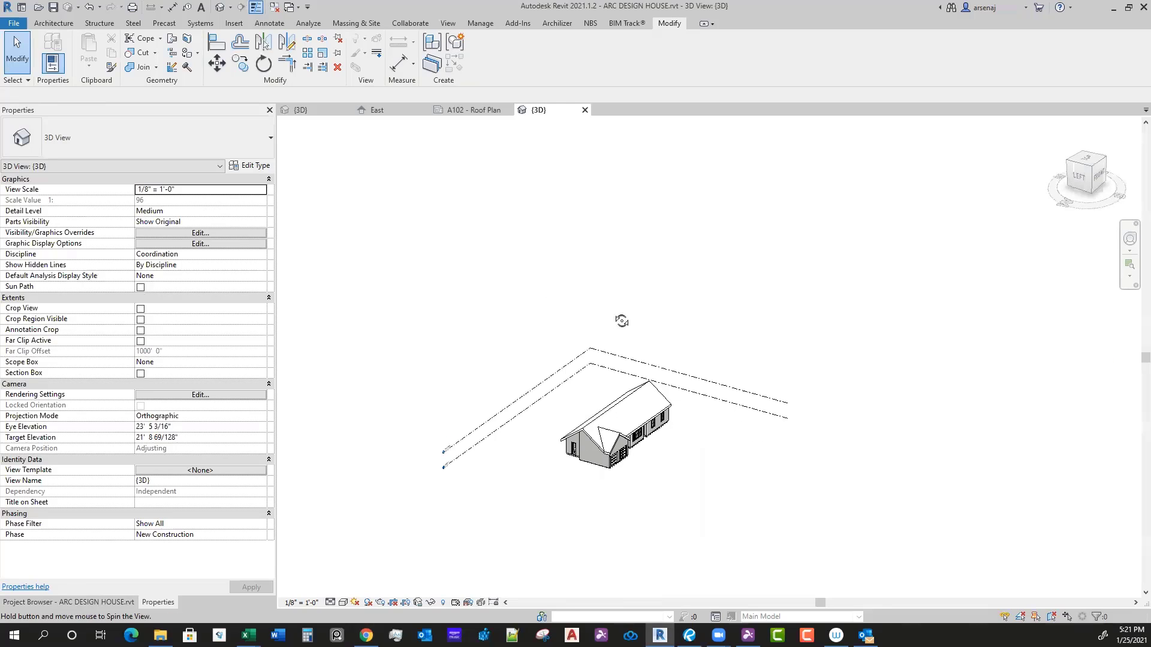
scroll(600, 375, "up", 3)
middle_click_drag(609, 403, 603, 349)
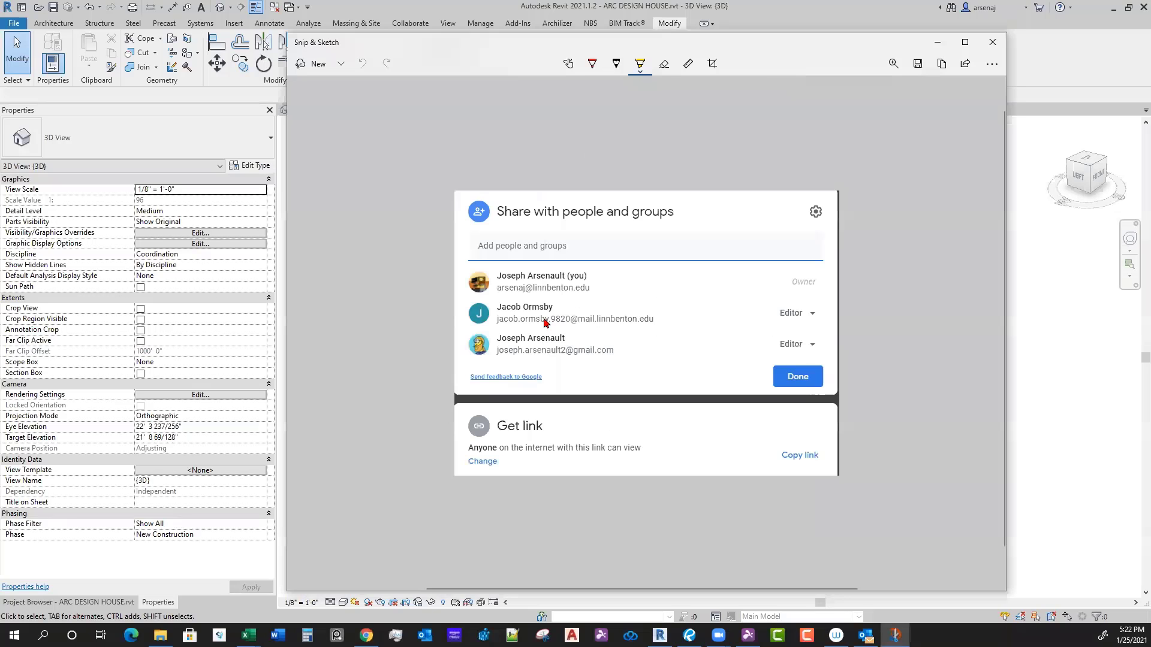
Step: Highlight the second collaborator's entry and Editor role on the sharing-dialog screenshot in Snip & Sketch, and close the screenshot
left_click(557, 314)
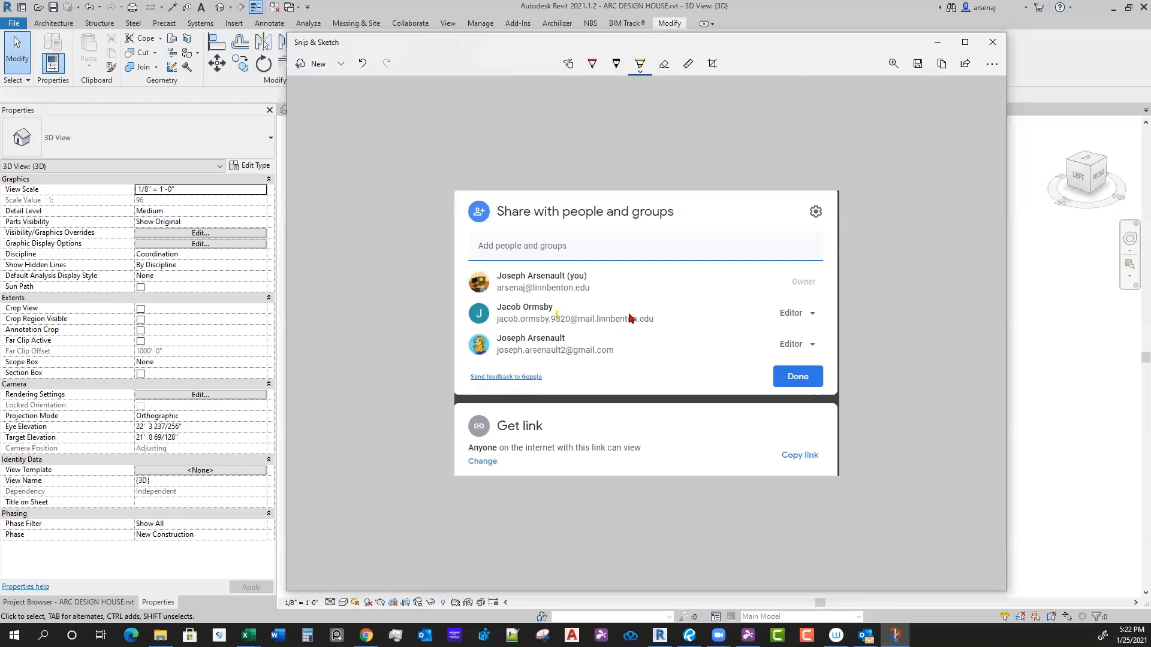
left_click_drag(796, 318, 768, 319)
left_click(992, 42)
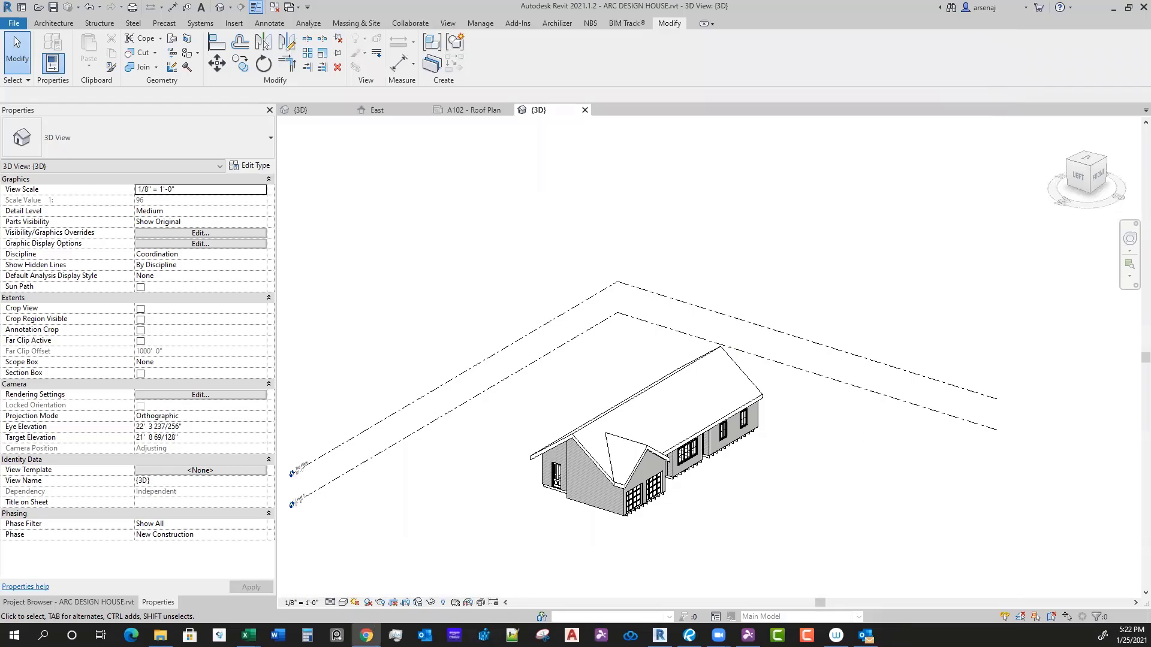
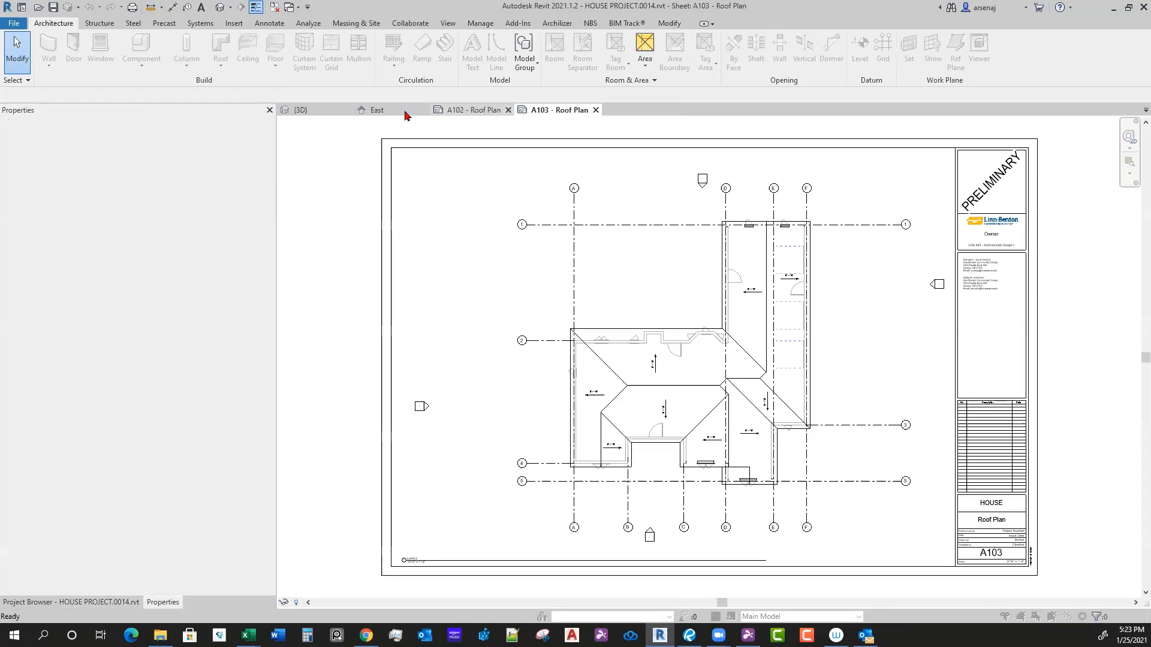
Step: Close the other open projects, including GREENWOOD HOUSE.rvt, without saving changes, keeping the HOUSE PROJECT.0014 roof plan sheet A103 open
left_click(597, 323)
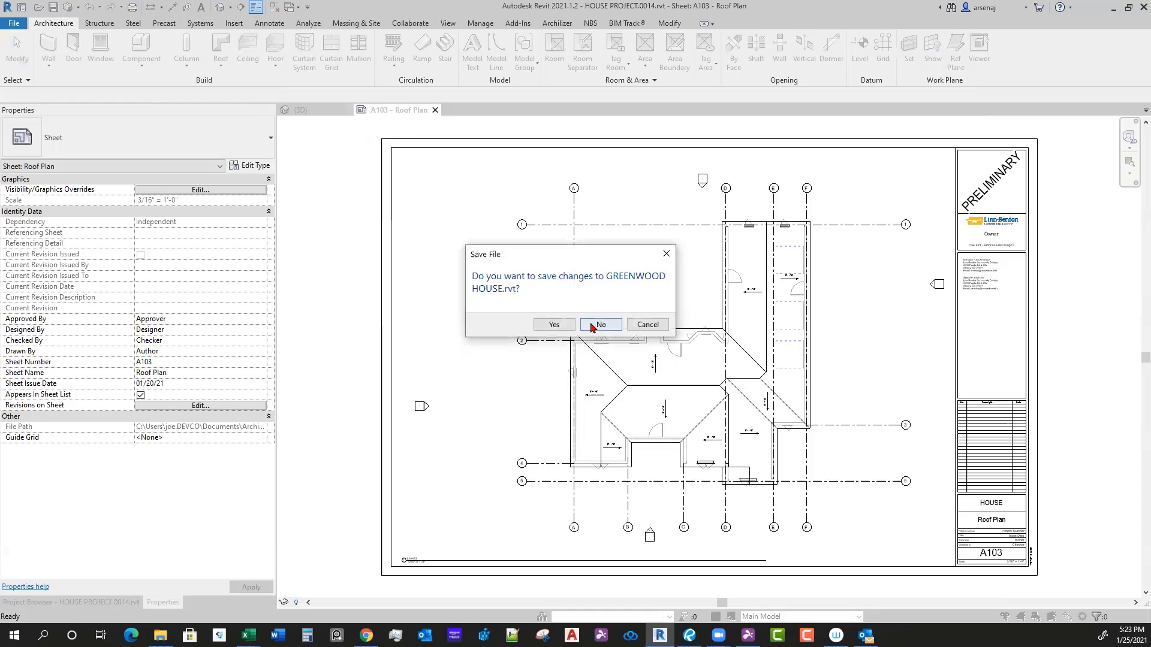
left_click(601, 324)
scroll(757, 444, "up", 1)
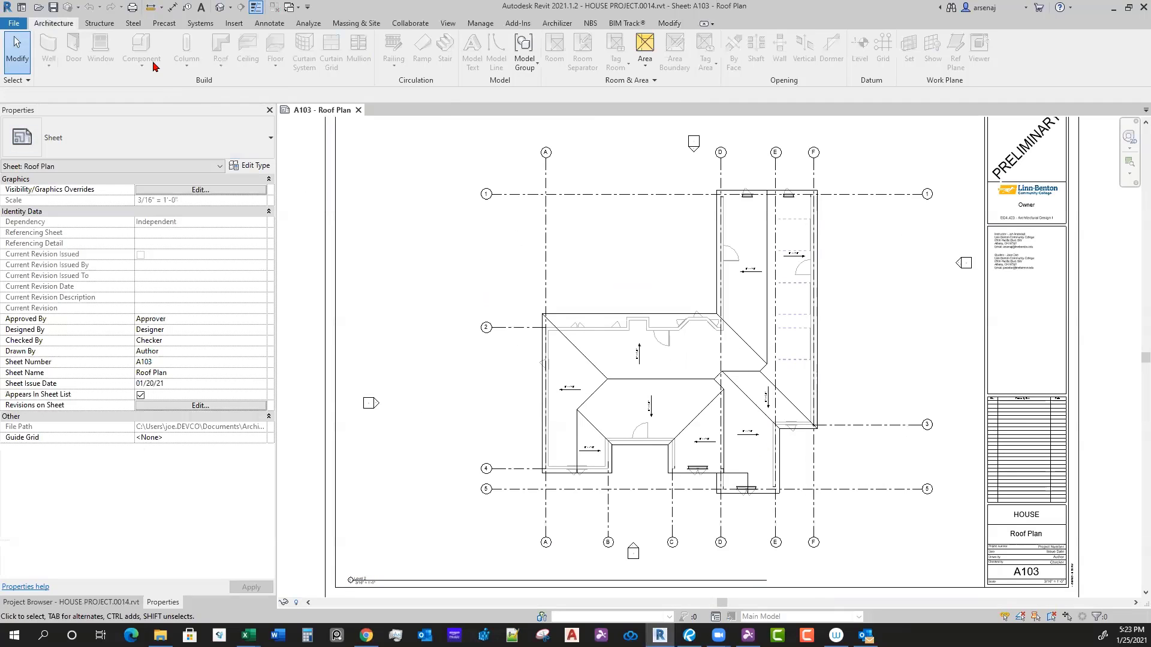
Step: Open the default 3D view and examine the overlapping front gable roofs and the walls beneath them
left_click(217, 8)
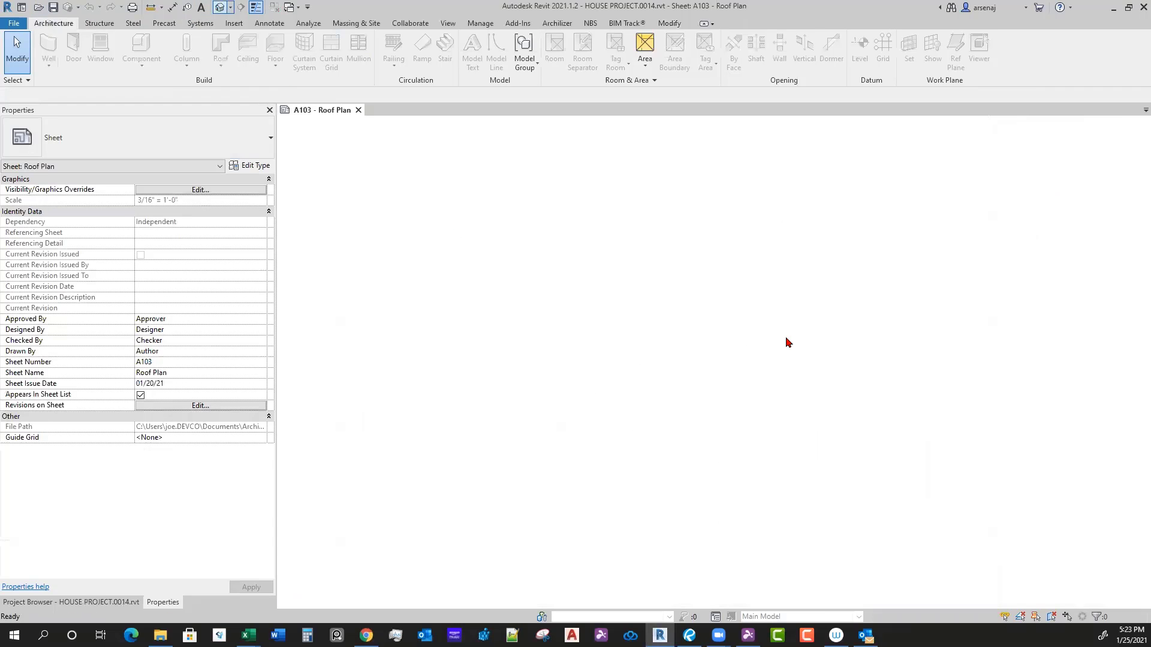
middle_click_drag(804, 375, 866, 462, "shift")
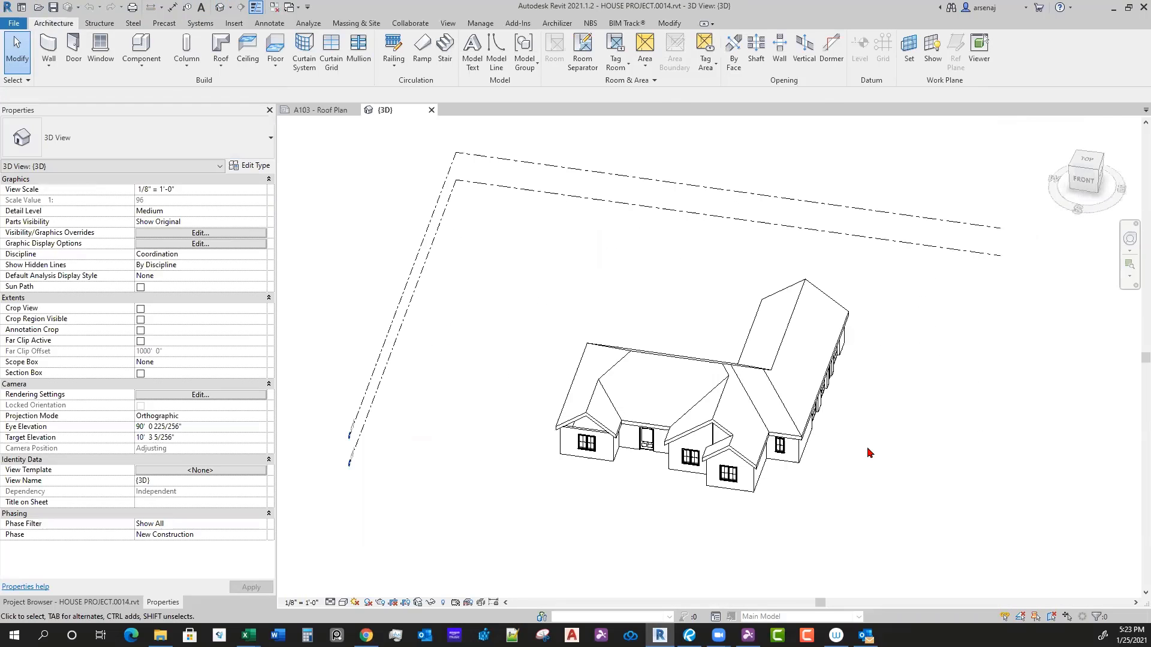
scroll(772, 489, "up", 6)
left_click(719, 444)
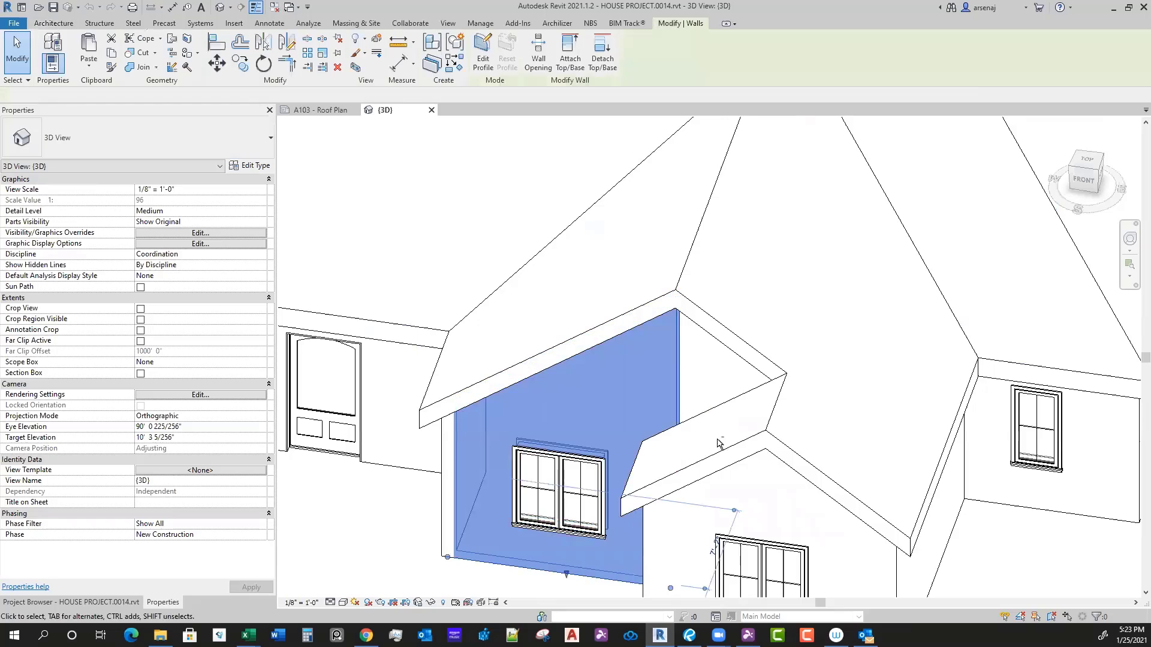
middle_click_drag(719, 443, 811, 393, "shift")
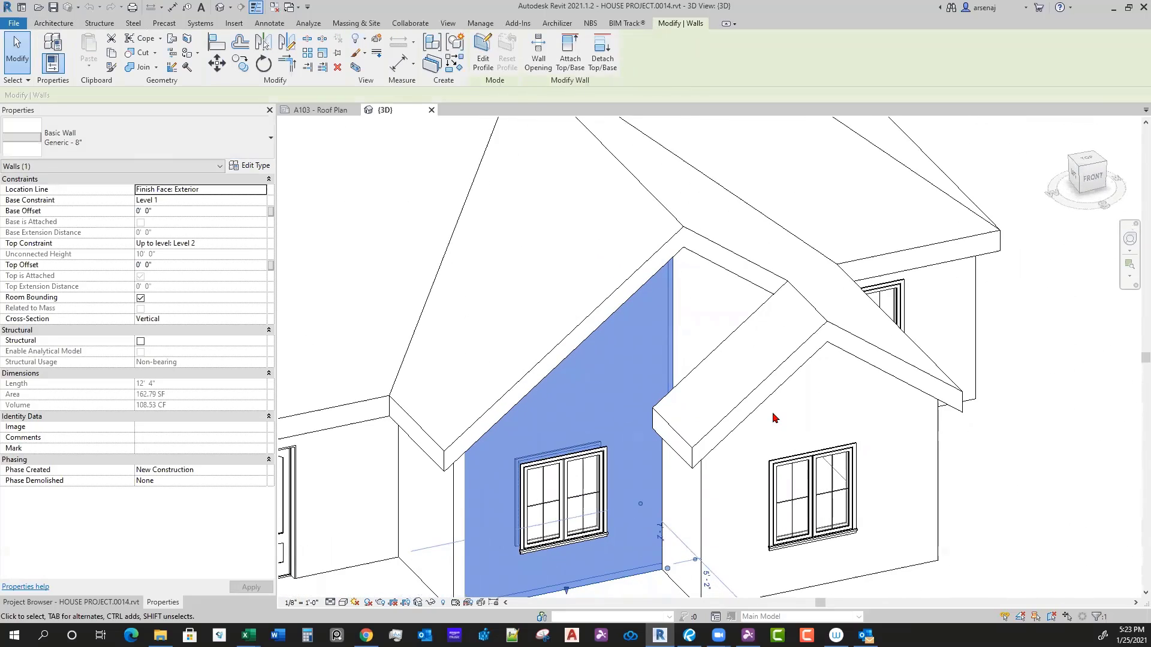
scroll(719, 393, "down", 3)
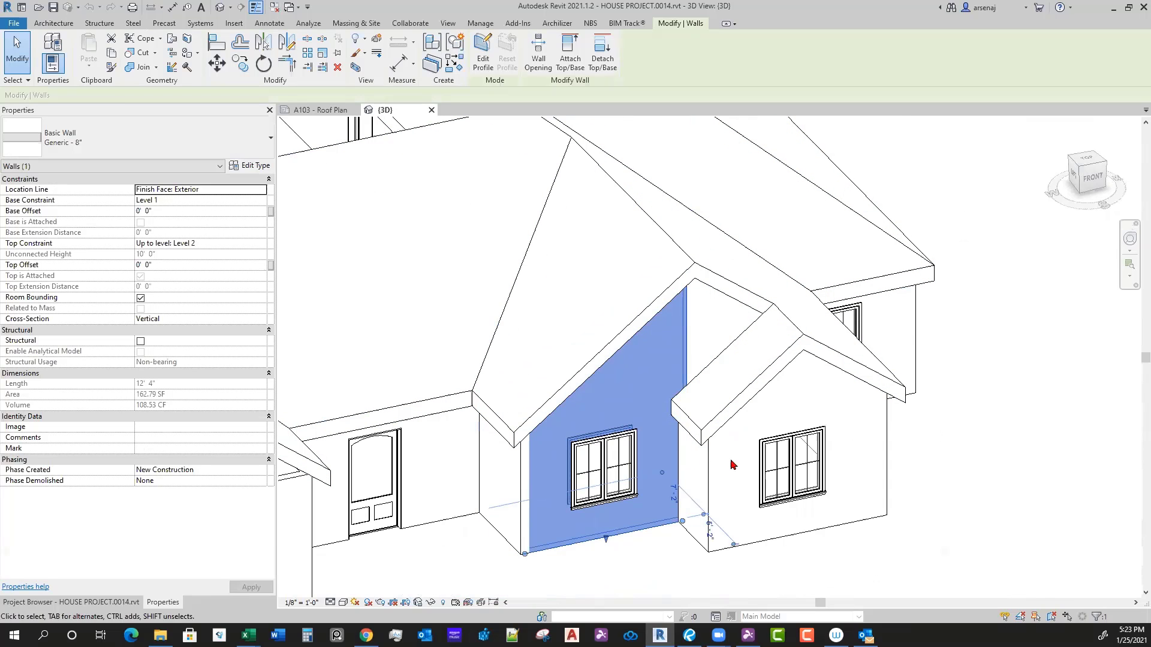
left_click(706, 465)
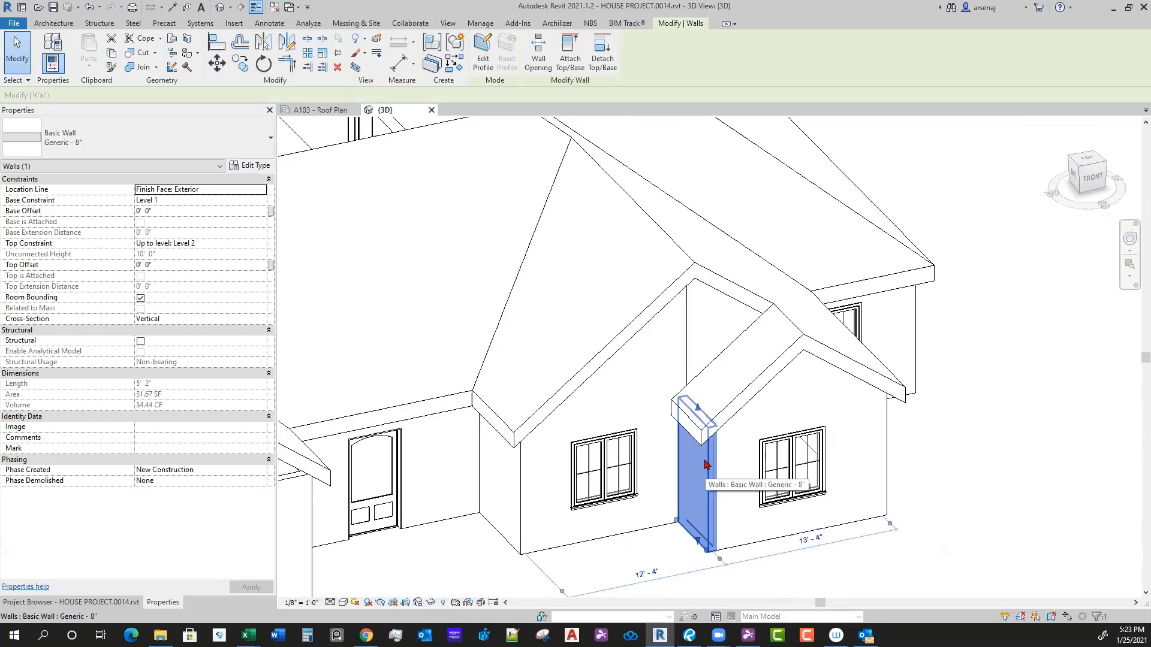
middle_click_drag(706, 464, 737, 459, "shift")
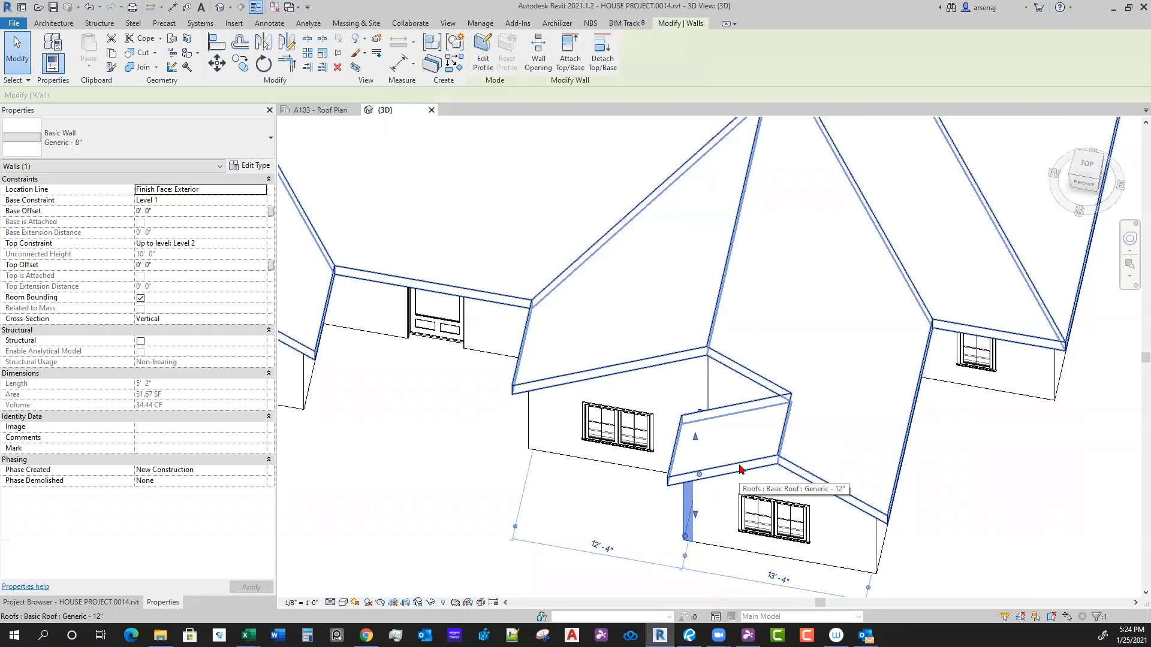
middle_click_drag(742, 469, 835, 449)
Step: Open the Level 2 floor plan
left_click(126, 602)
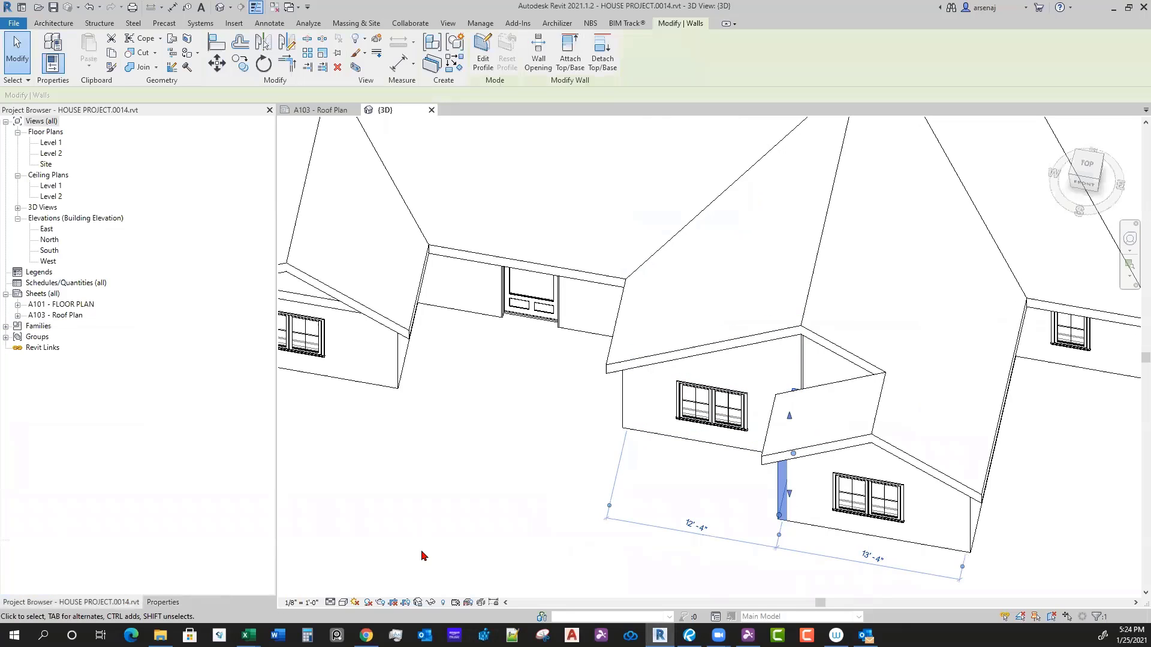
double_click(58, 200)
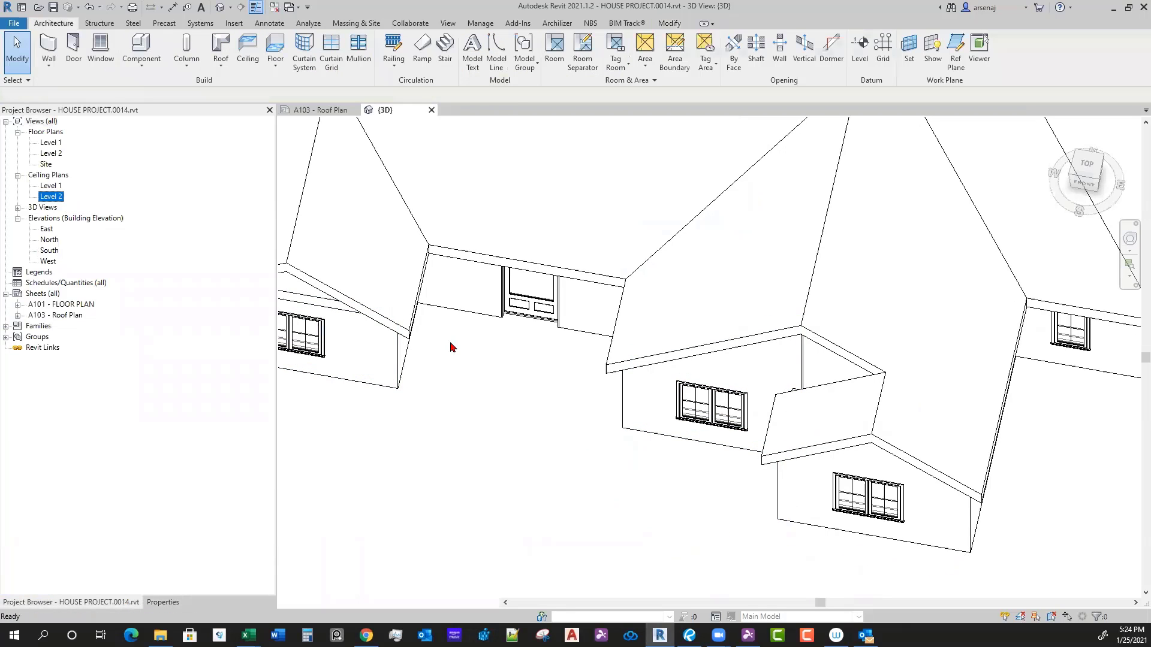
scroll(869, 471, "down", 1)
middle_click_drag(878, 460, 875, 475)
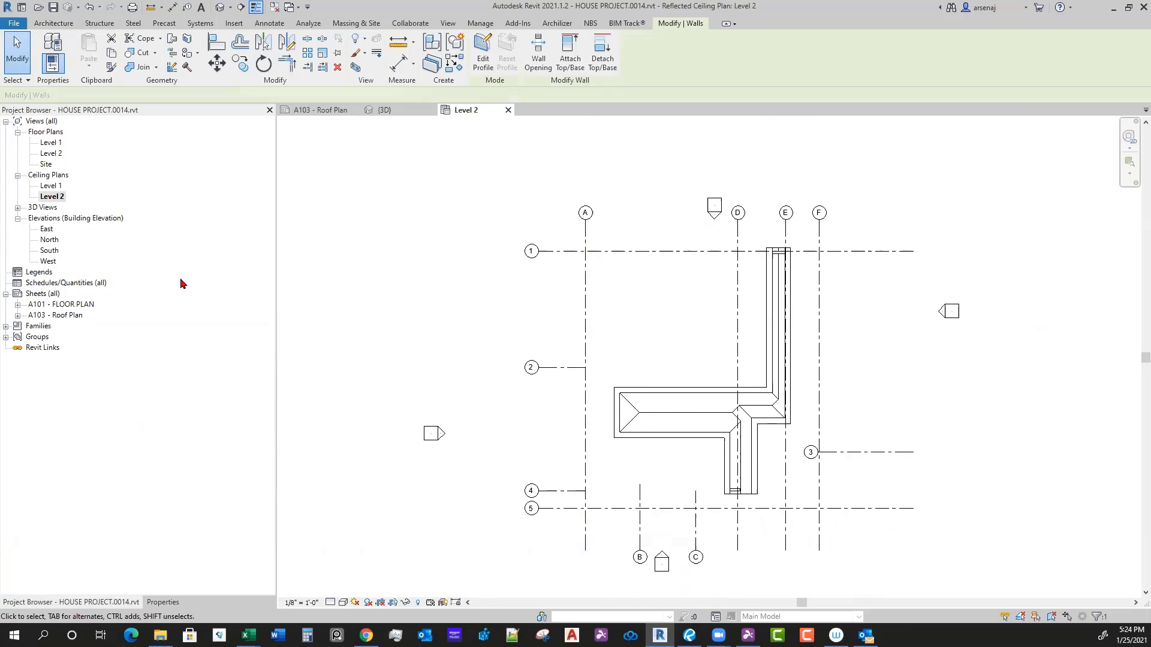
left_click(19, 176)
left_click(48, 166)
double_click(51, 153)
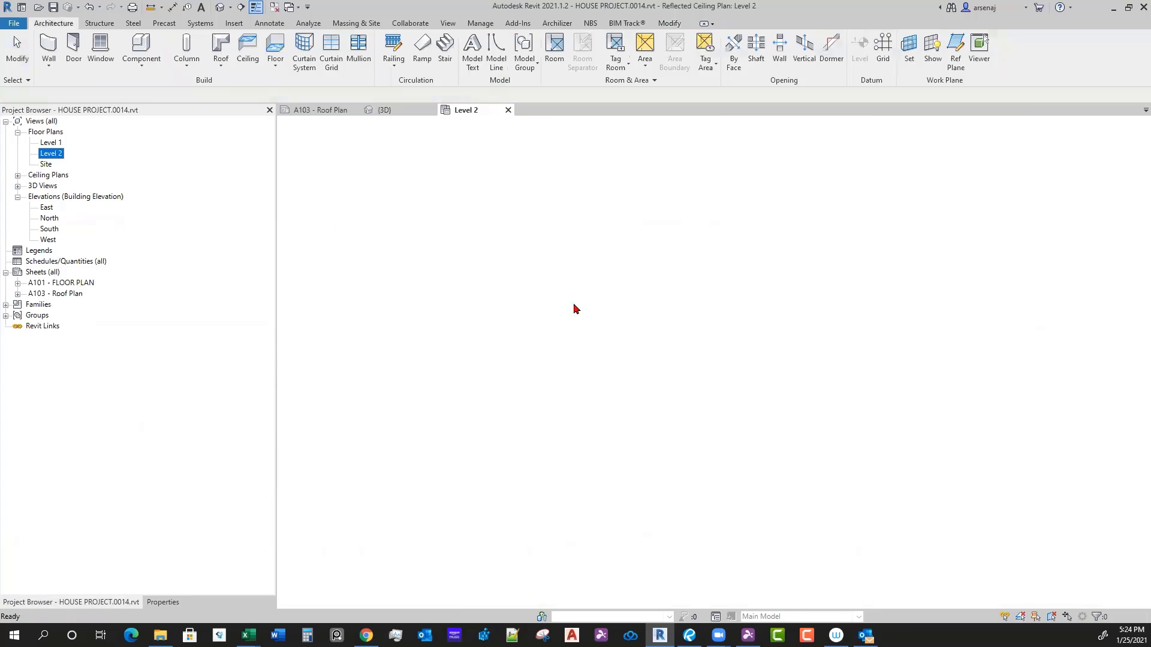
Step: Inspect the main roof's footprint sketch around the two front gables, and finish the sketch without changing it
scroll(681, 483, "up", 3)
scroll(672, 481, "up", 3)
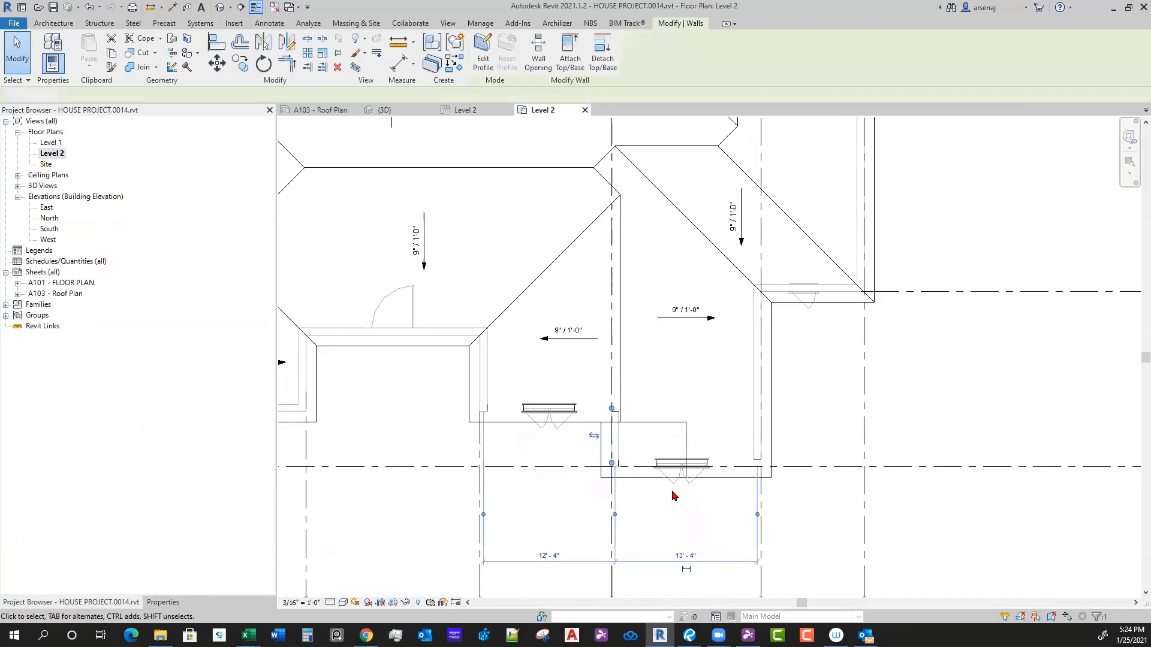
key("Escape")
double_click(657, 477)
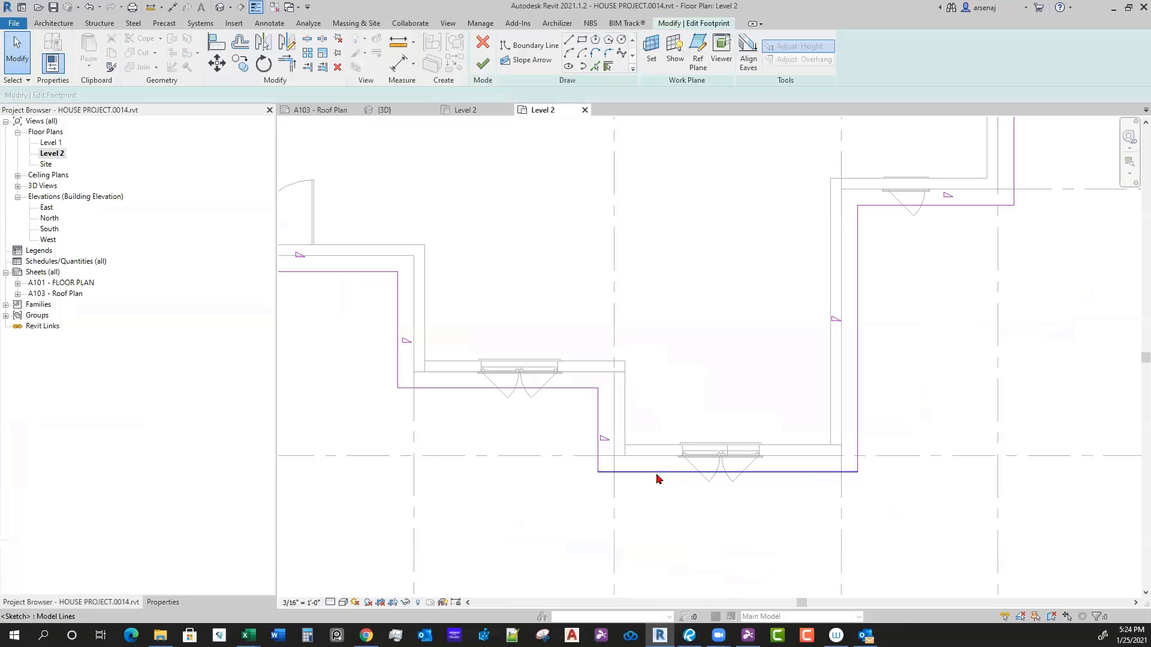
scroll(718, 510, "down", 1)
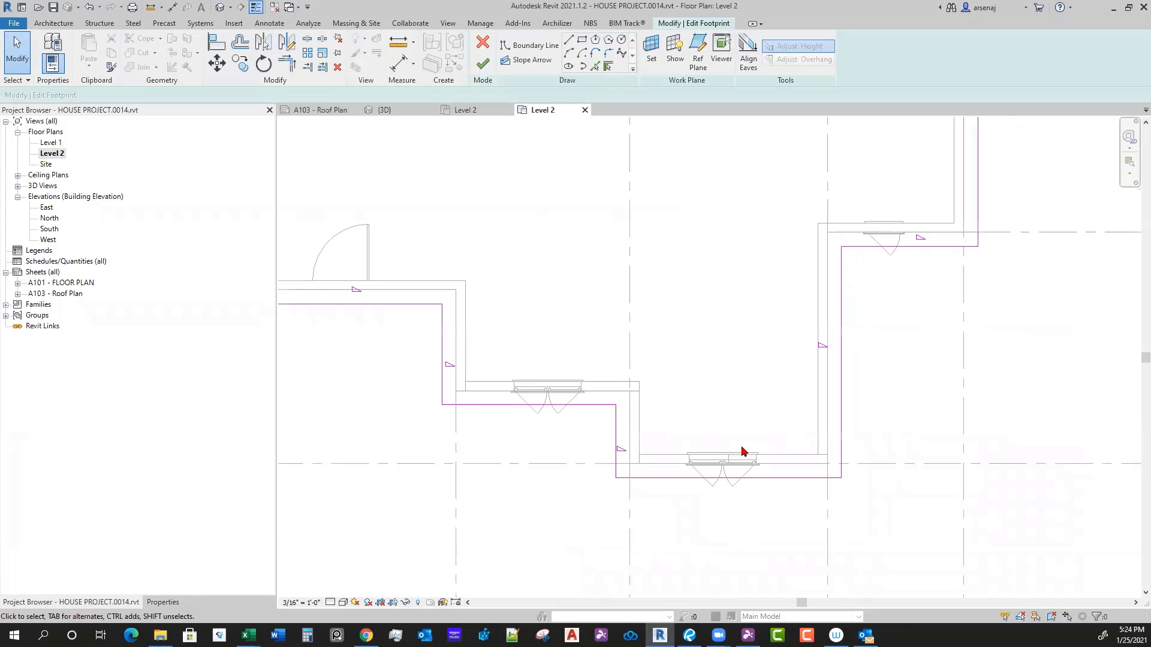
left_click(483, 64)
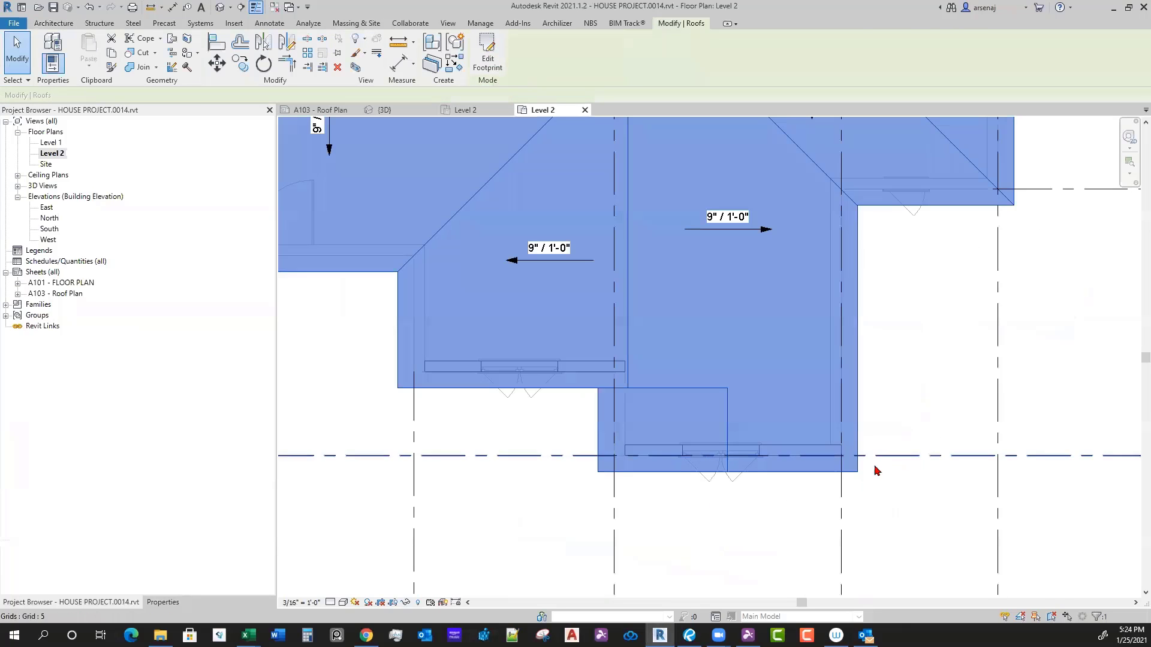
Step: Tile the open views and close the A103 roof plan sheet
scroll(711, 482, "up", 1)
middle_click_drag(712, 482, 734, 424)
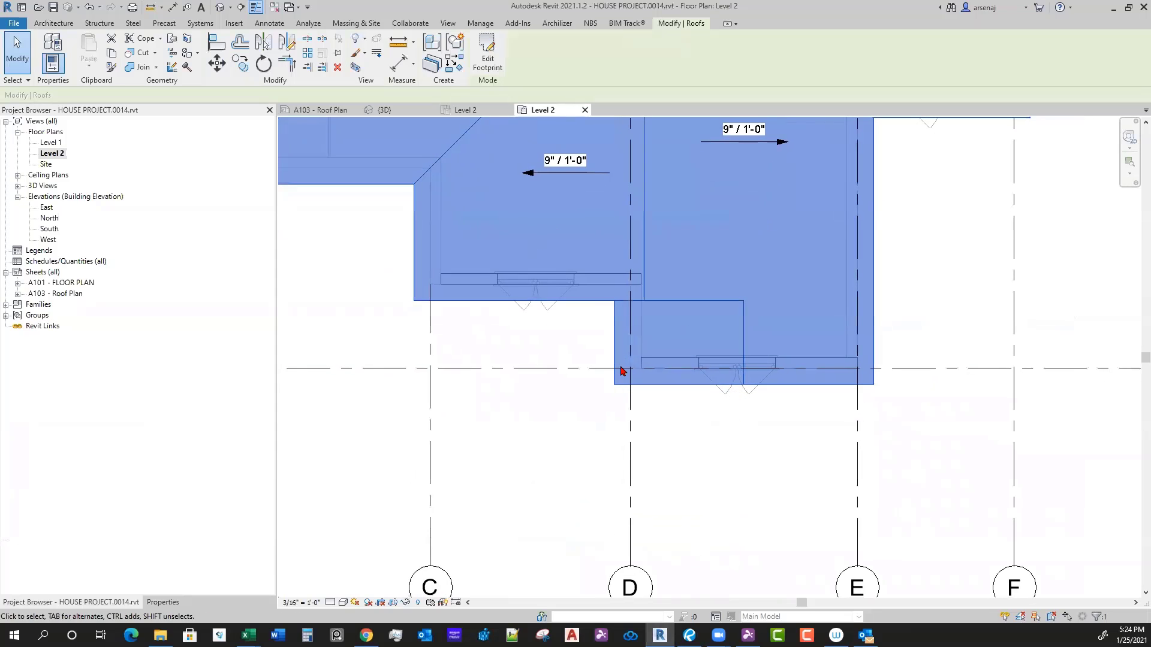
key("w")
key("t")
left_click(925, 452)
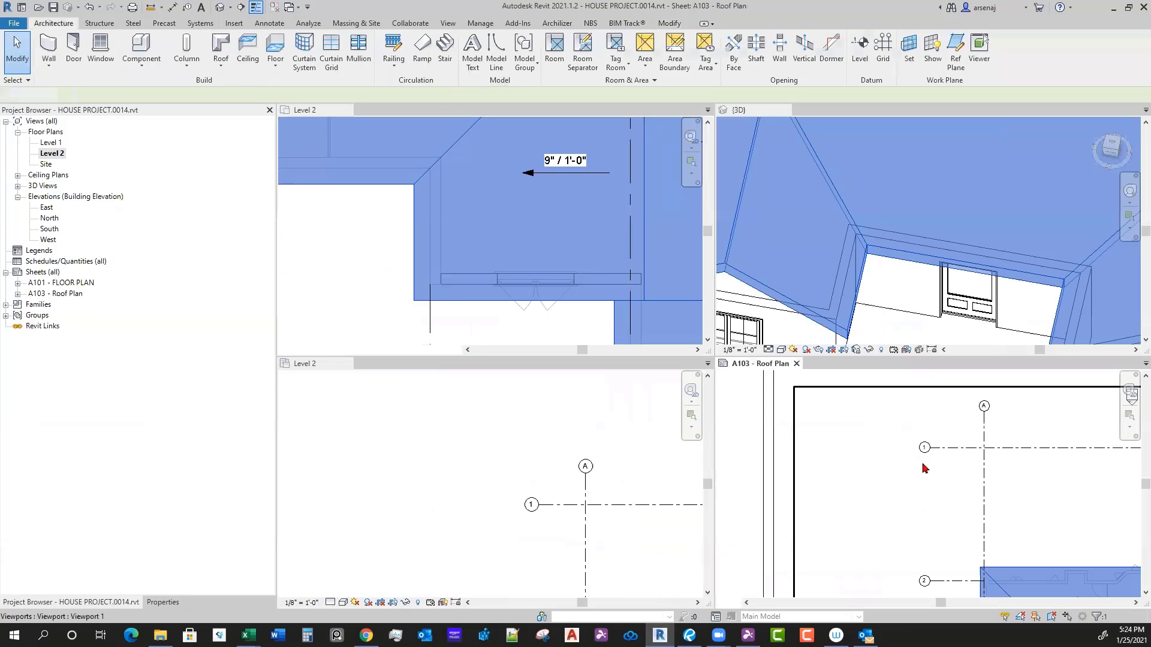
left_click(796, 364)
Step: Close the Level 2 reflected ceiling plan, keeping the Level 2 floor plan and the 3D view side by side
left_click(511, 472)
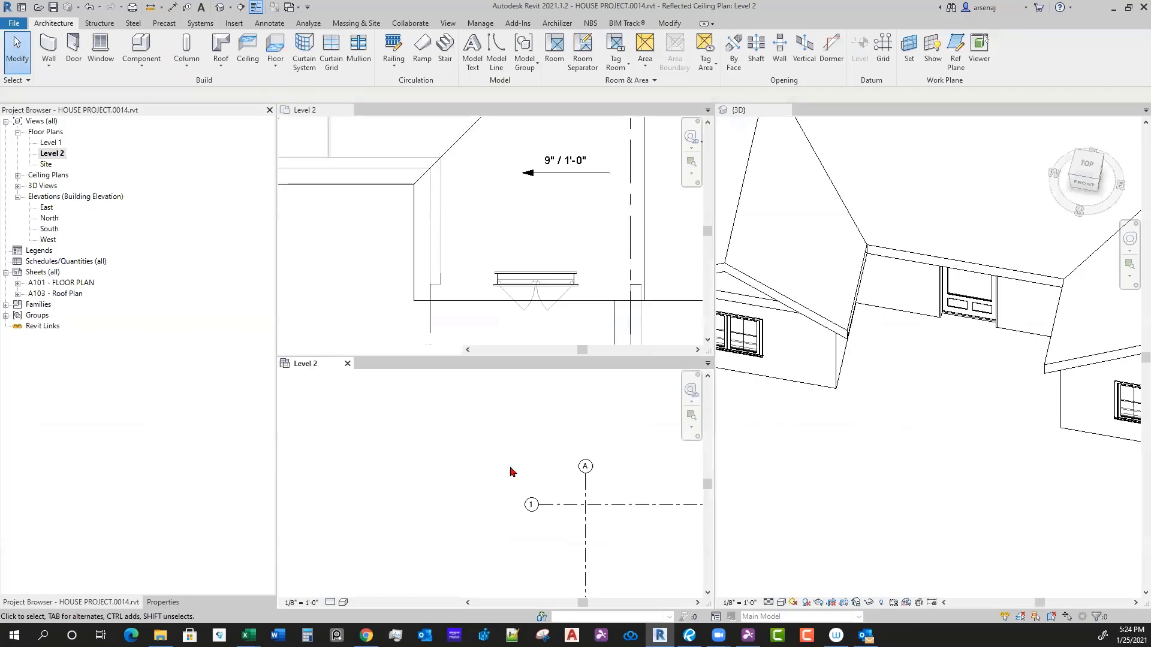
scroll(511, 473, "down", 3)
middle_click_drag(617, 499, 536, 444)
scroll(547, 509, "up", 2)
left_click(347, 364)
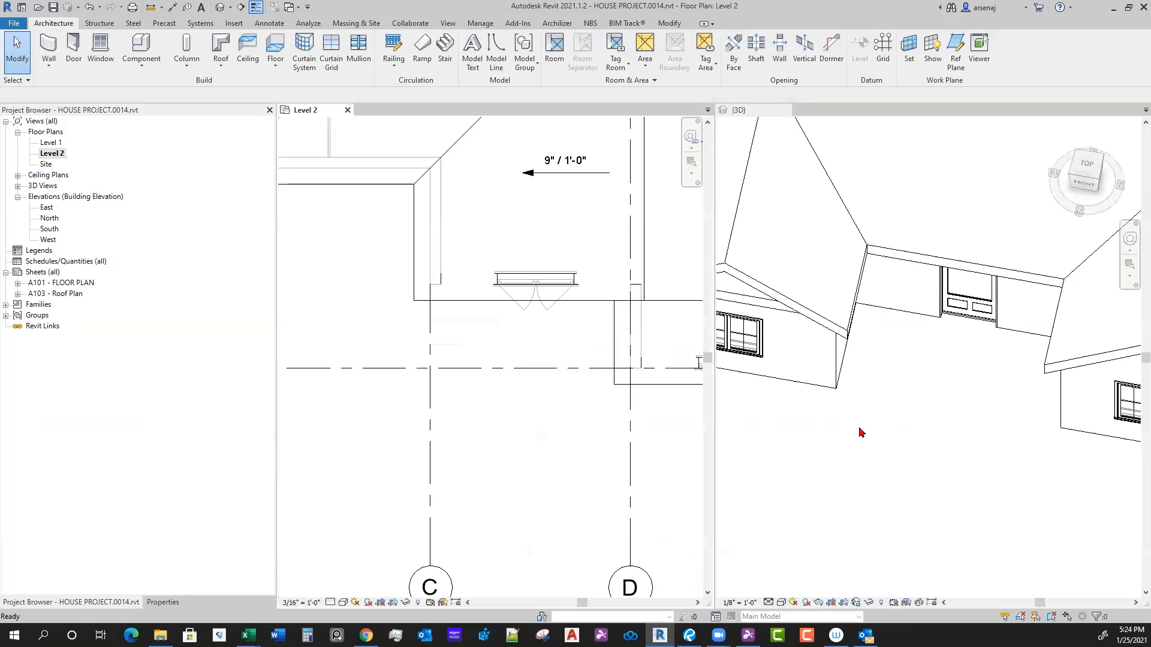
Step: Try to join the lower front gable's roof edge to the neighbouring gable with Join/Unjoin Roof
left_click(861, 432)
middle_click_drag(1066, 437, 1013, 455, "shift")
scroll(955, 390, "up", 5)
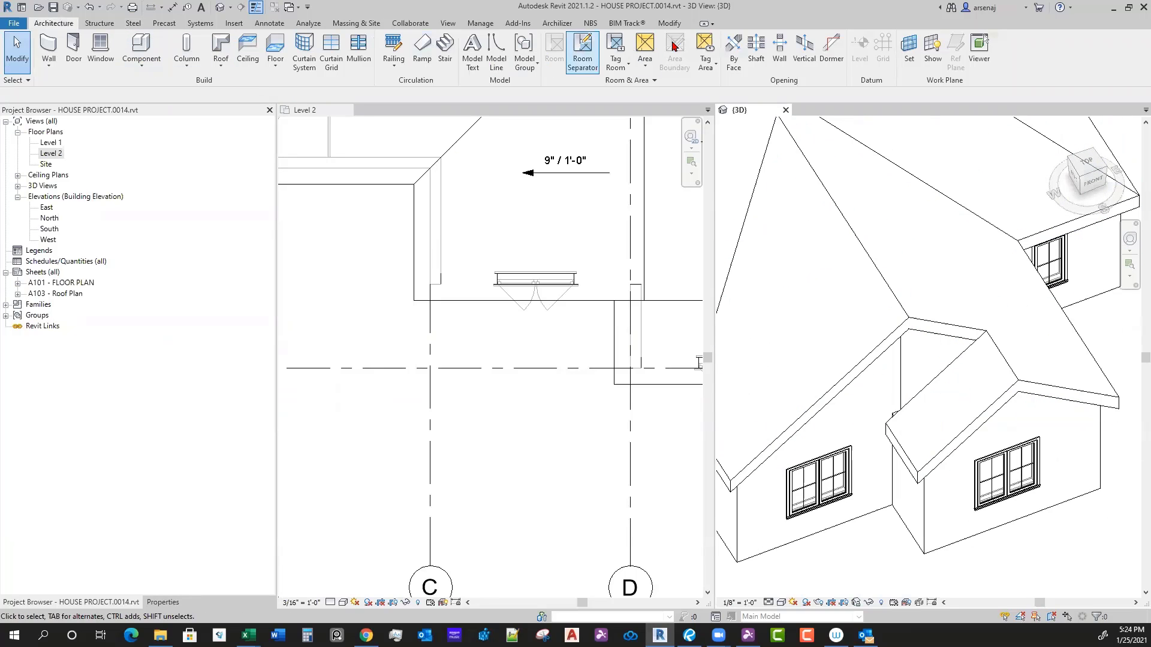
left_click(670, 24)
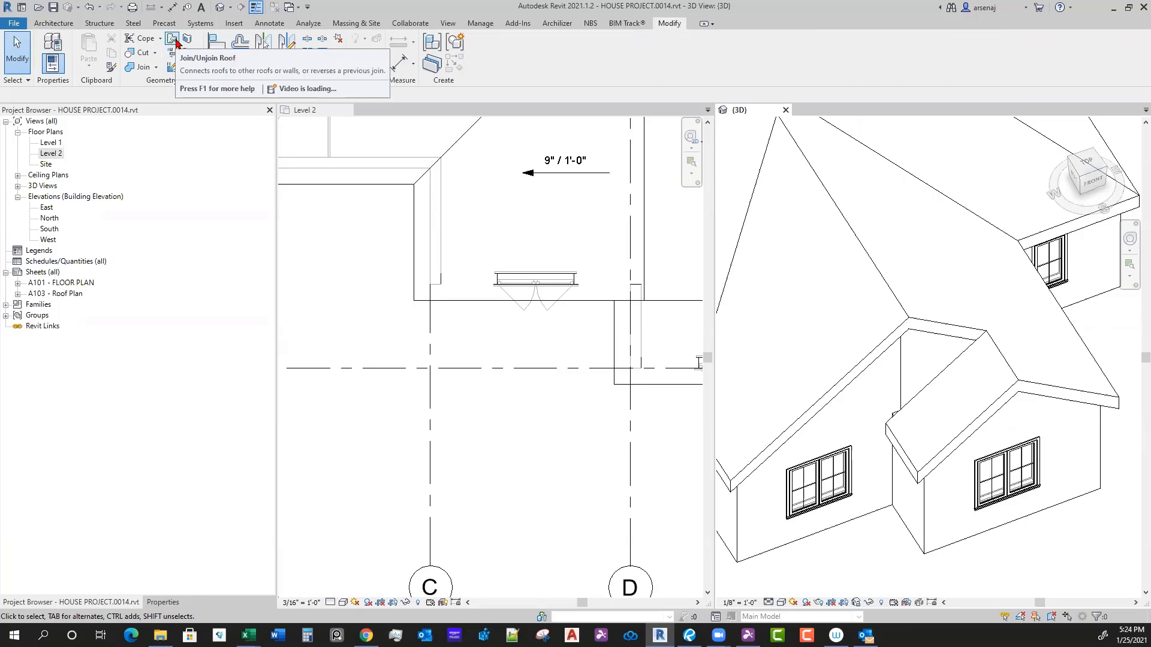
left_click(172, 40)
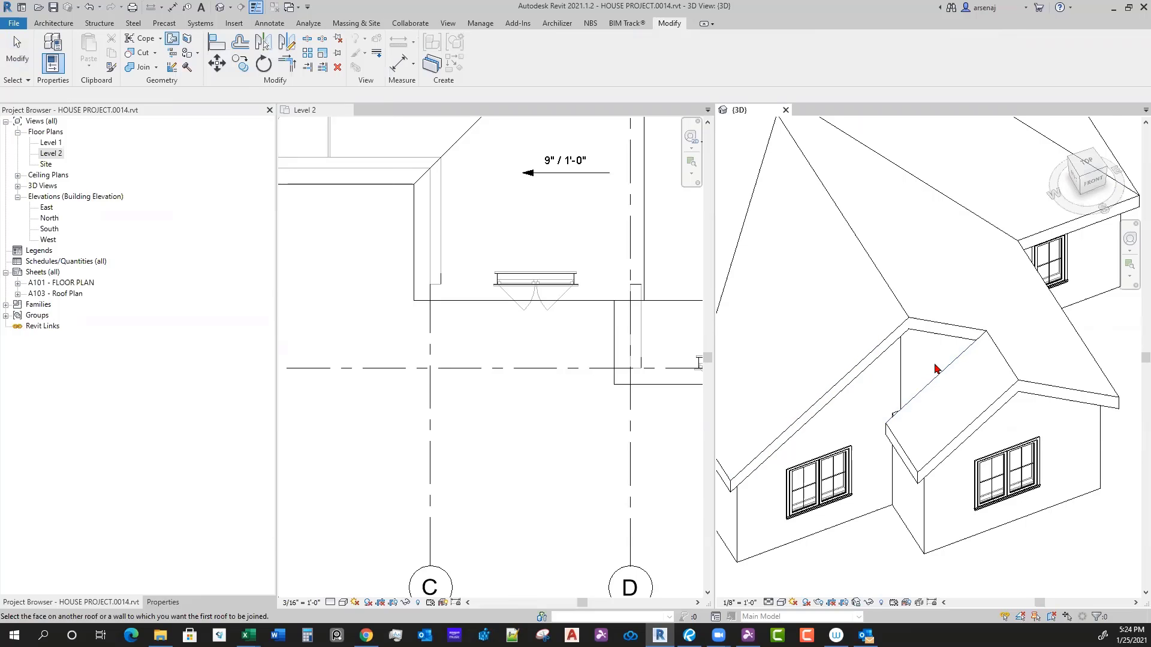
key("Escape")
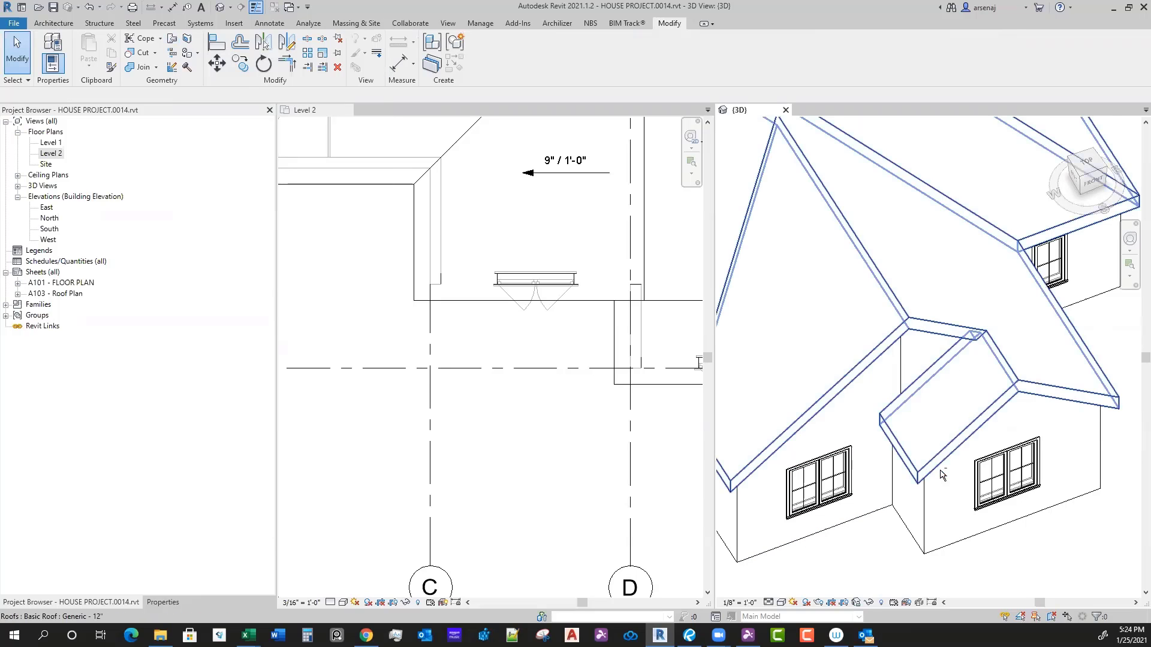
middle_click_drag(940, 470, 1046, 430, "shift")
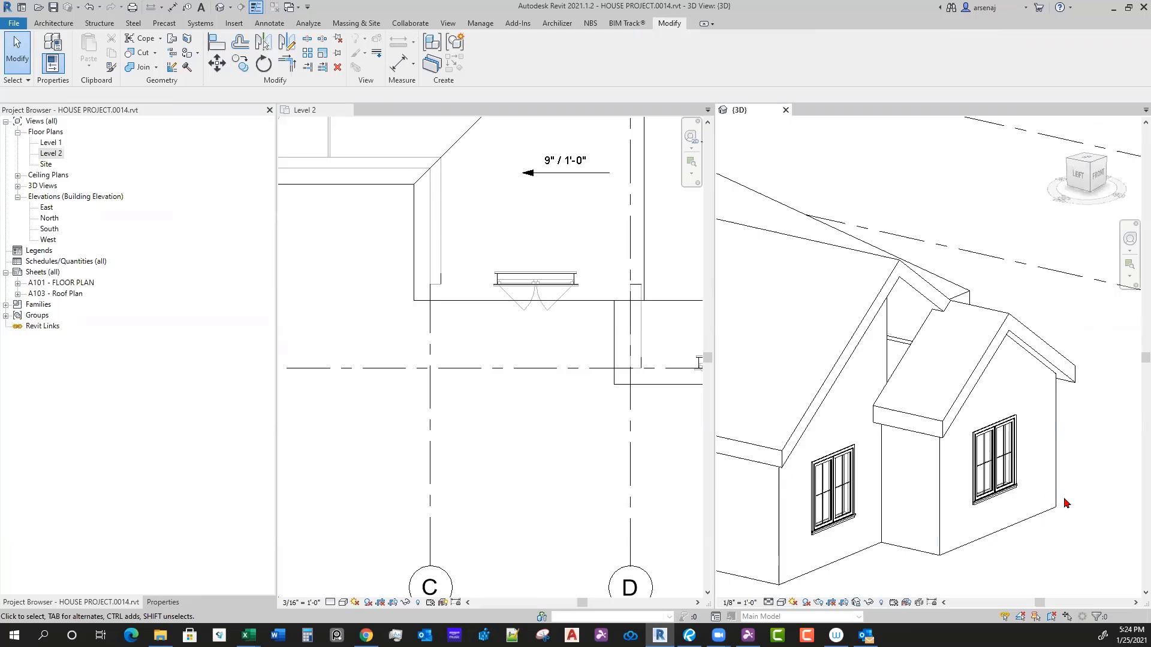
middle_click_drag(1062, 503, 945, 418, "shift")
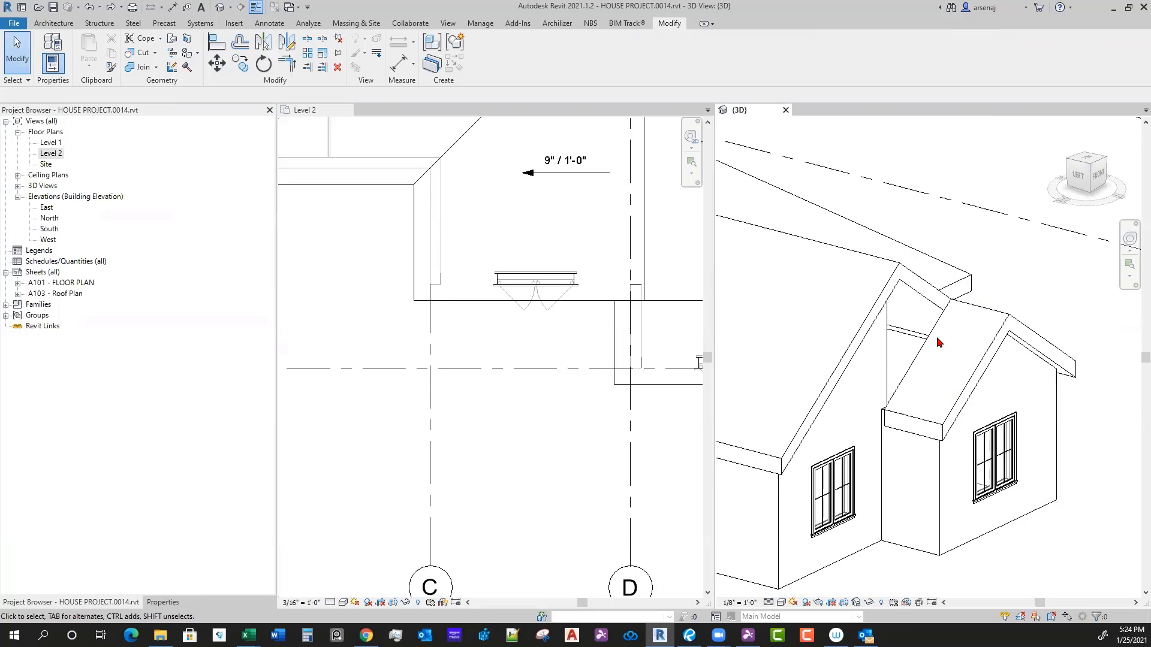
Step: Use Join/Unjoin Roof on the lower front gable's sloped roof edge and the adjacent gable wall face
middle_click_drag(974, 390, 990, 435, "shift")
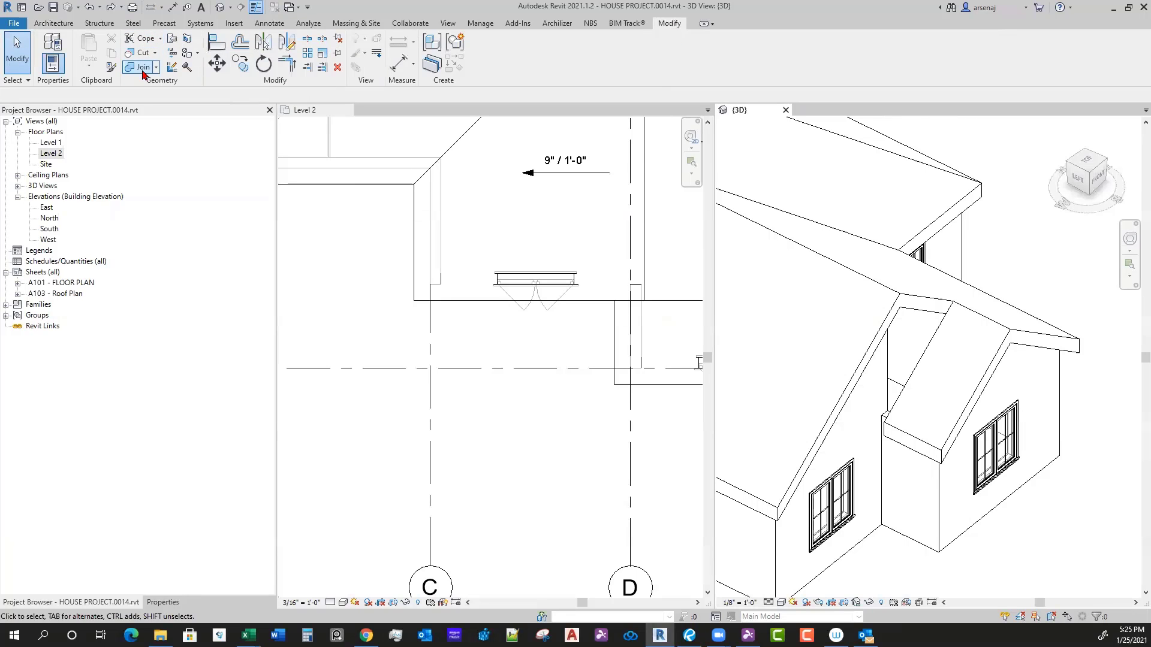
left_click(173, 39)
left_click(924, 358)
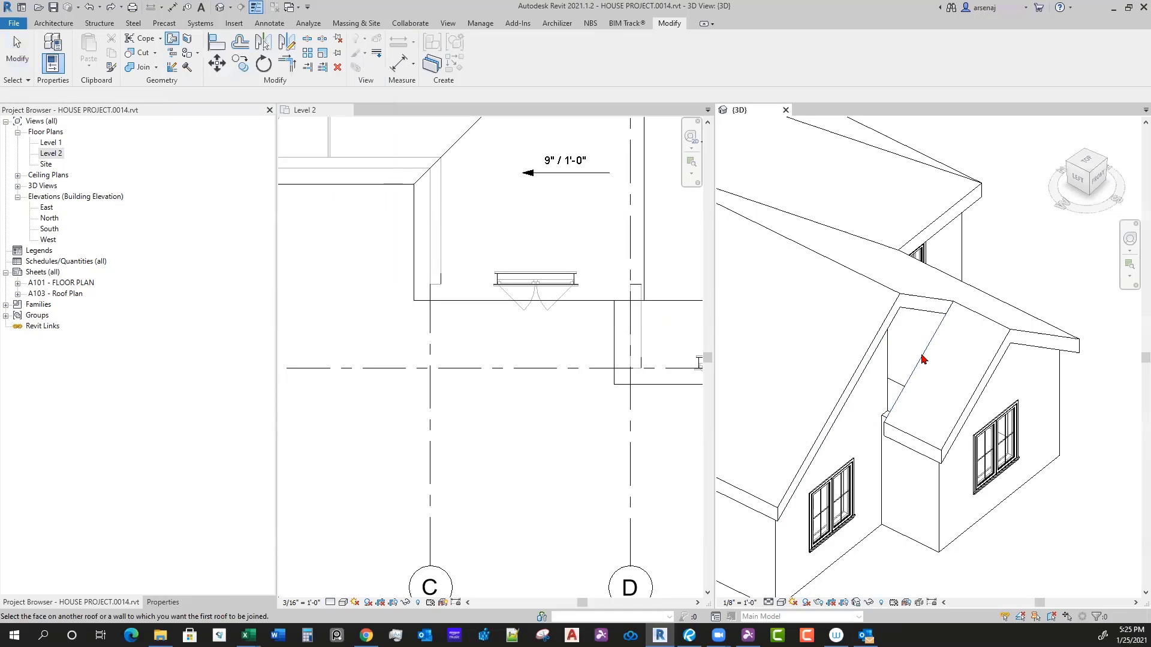
left_click(892, 363)
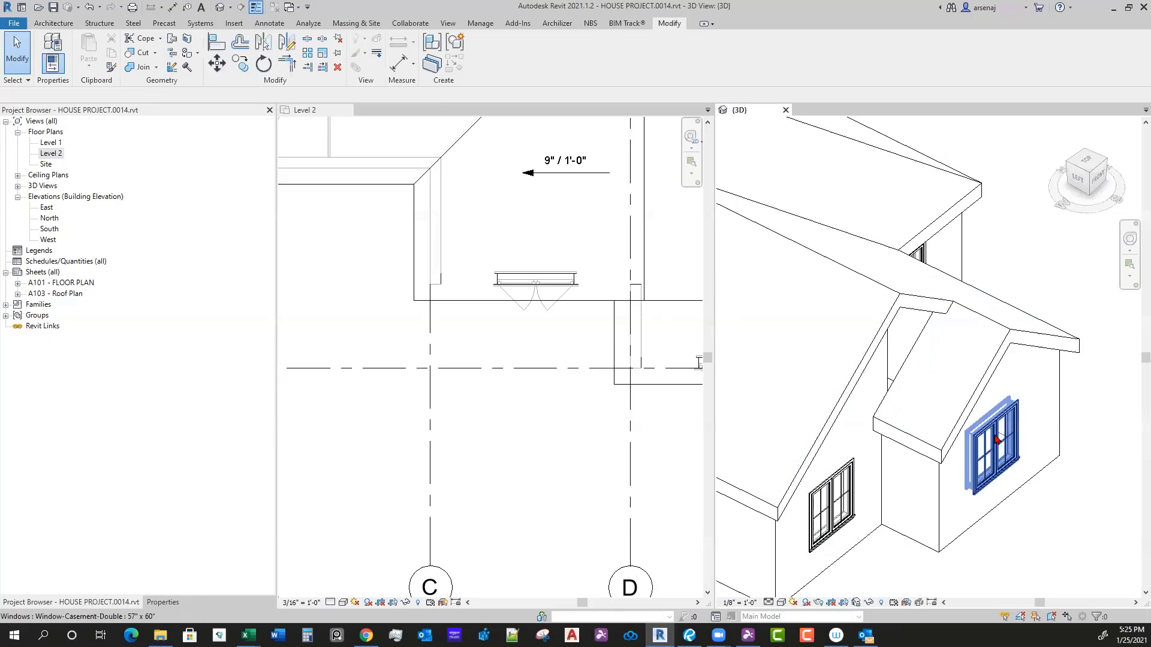
Step: Examine the gap between the two front gable roofs and the wall beside it from the front and at an angle
mouse_move(930, 387)
middle_mouse_down("shift")
mouse_move(917, 385)
mouse_move(926, 382)
middle_mouse_up("shift")
left_click(925, 382)
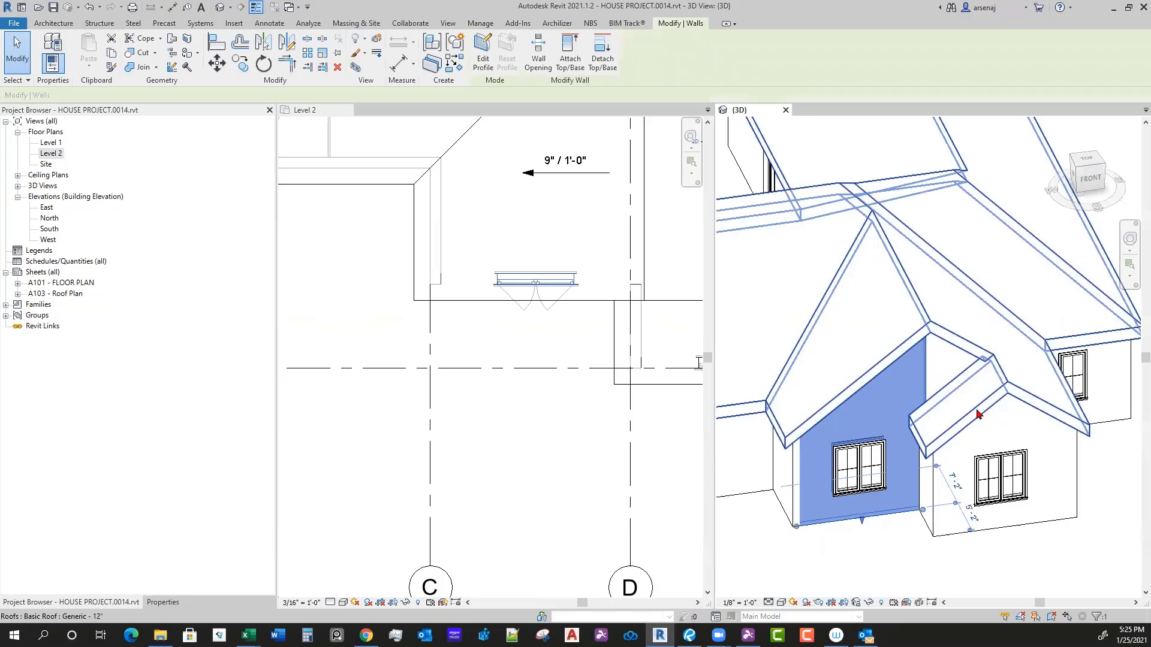
key("Escape")
scroll(978, 411, "down", 3)
middle_click_drag(979, 452, 1006, 446, "shift")
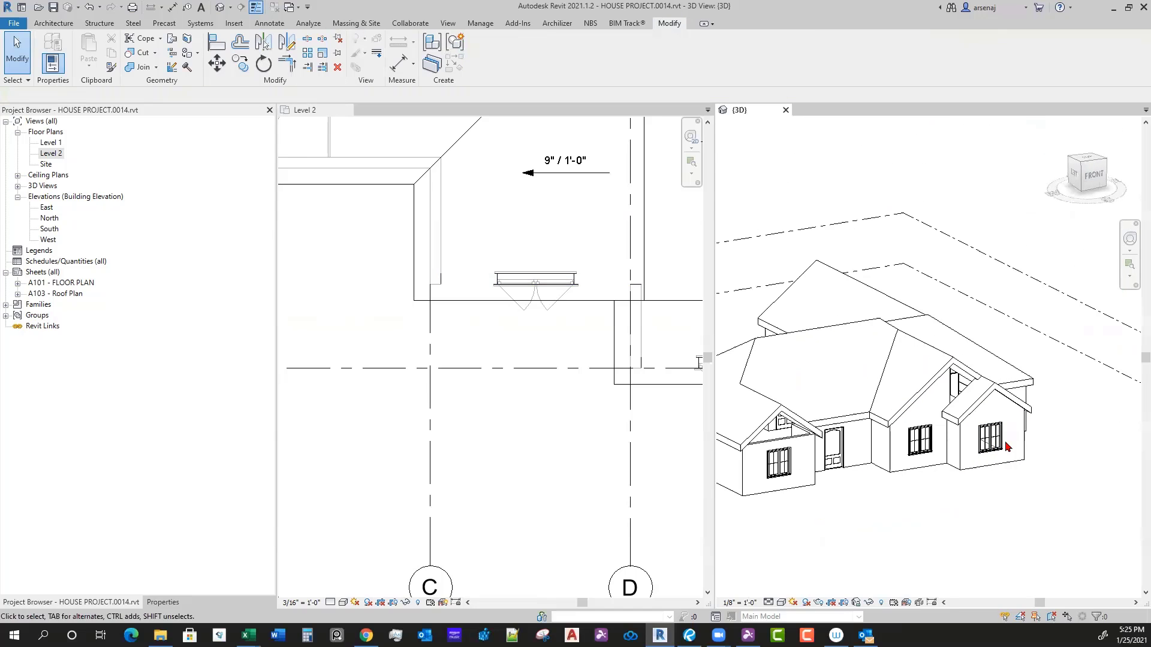
left_click(941, 465)
left_click(1093, 177)
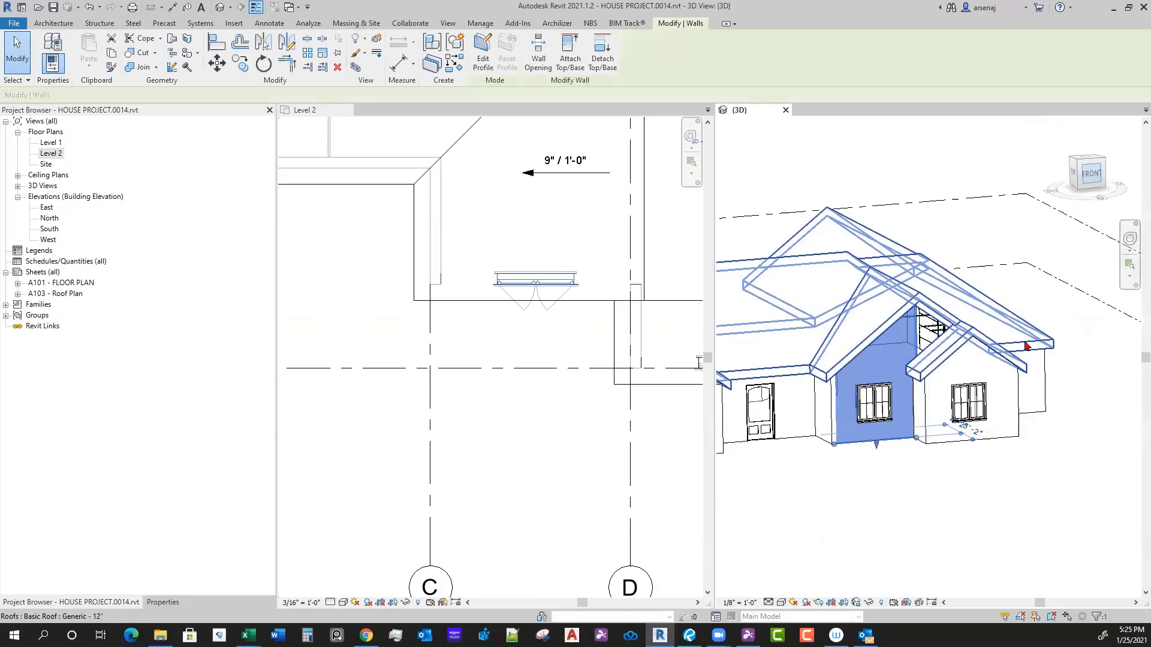
scroll(994, 365, "down", 4)
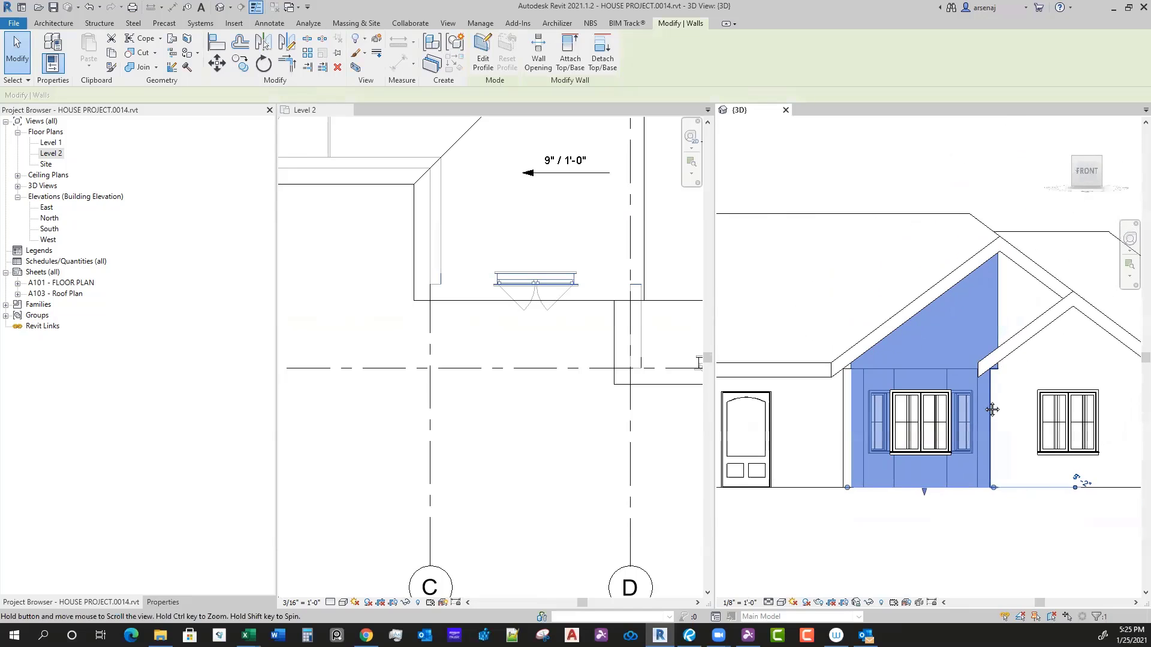
middle_click_drag(981, 405, 1013, 429, "shift")
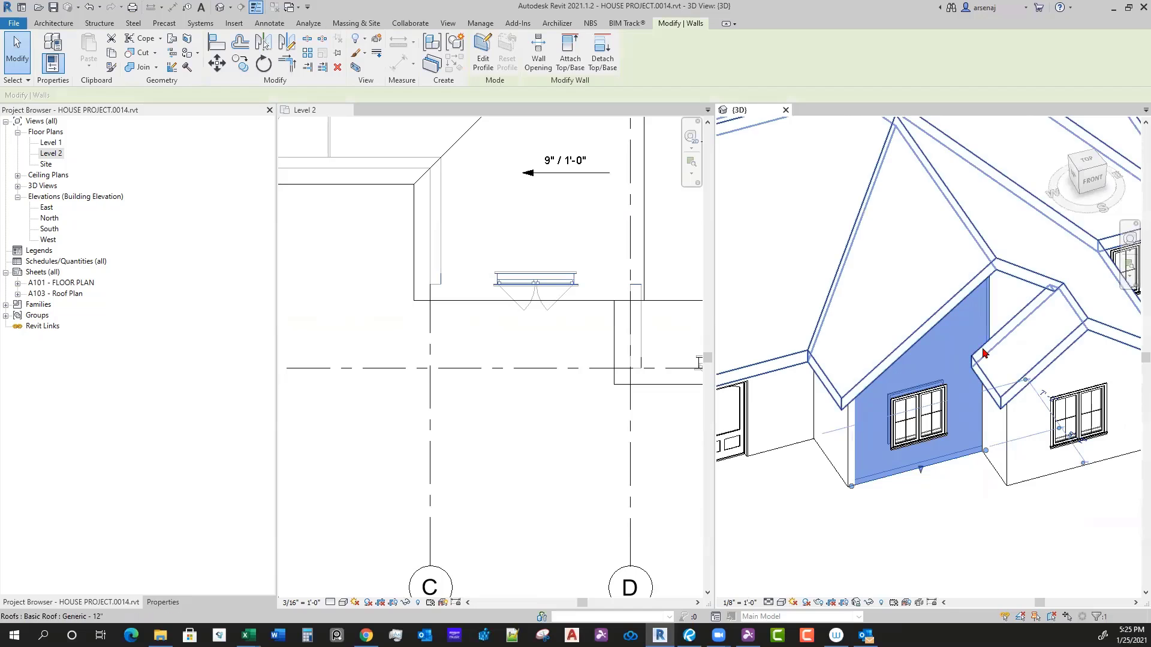
left_click(586, 393)
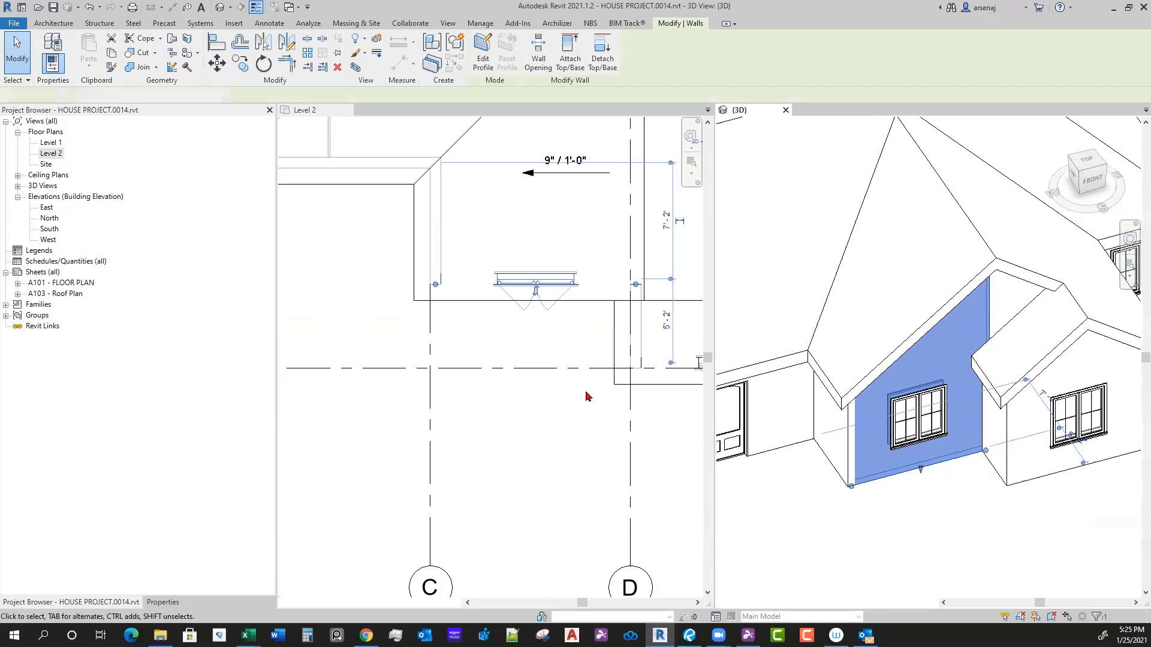
scroll(522, 419, "down", 3)
middle_click_drag(567, 432, 565, 433)
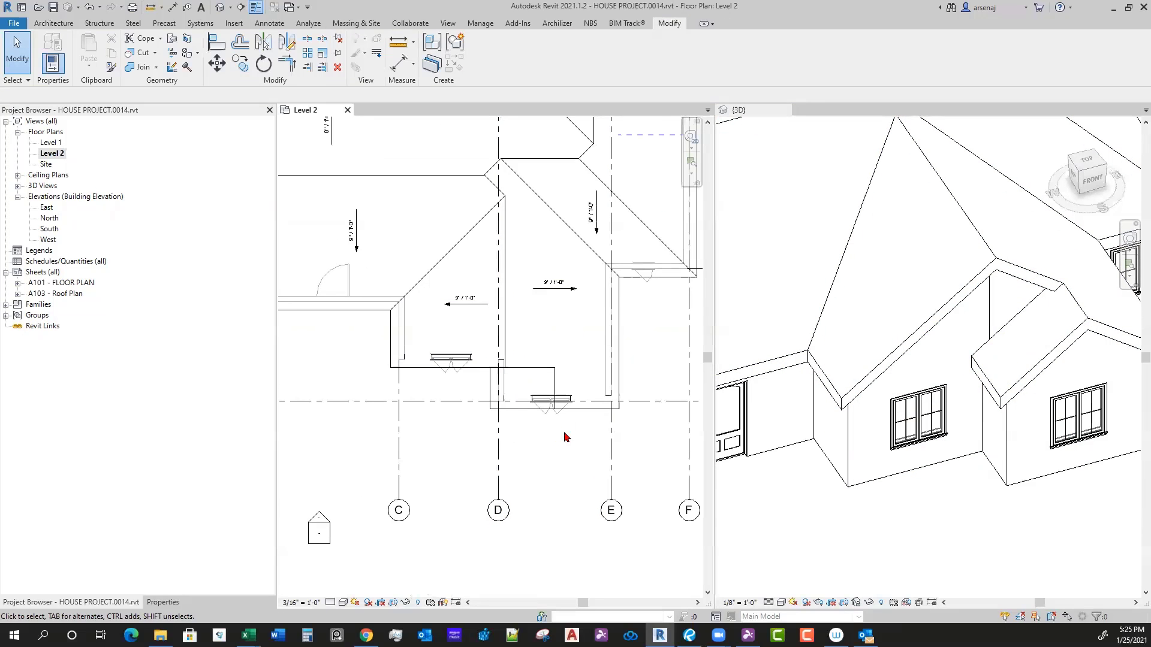
key("w")
key("a")
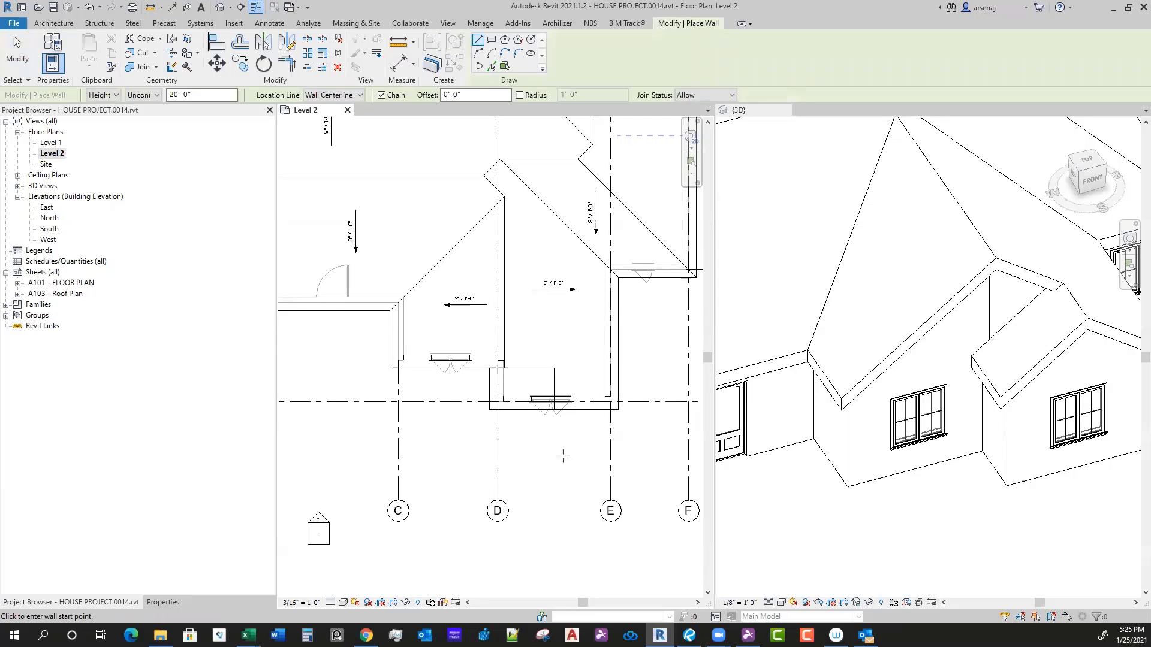
key("Escape")
Step: Open the profile of the front gable wall between grids C and D for editing in the front view, accepting the attachment removal
left_click(906, 524)
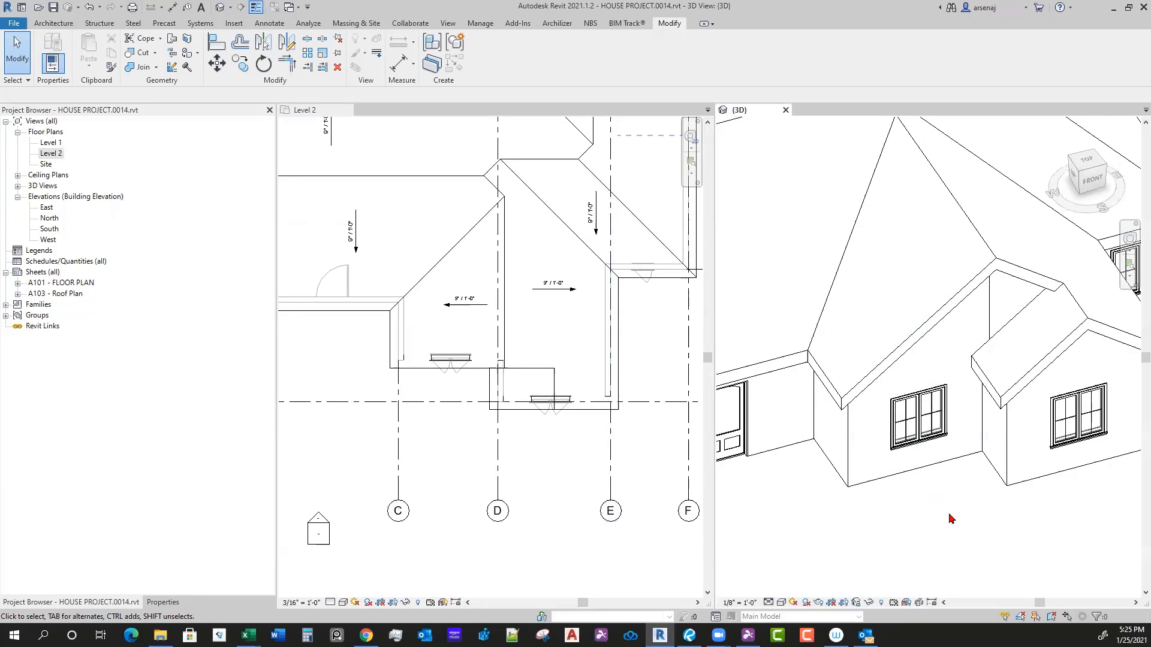
left_click(921, 475)
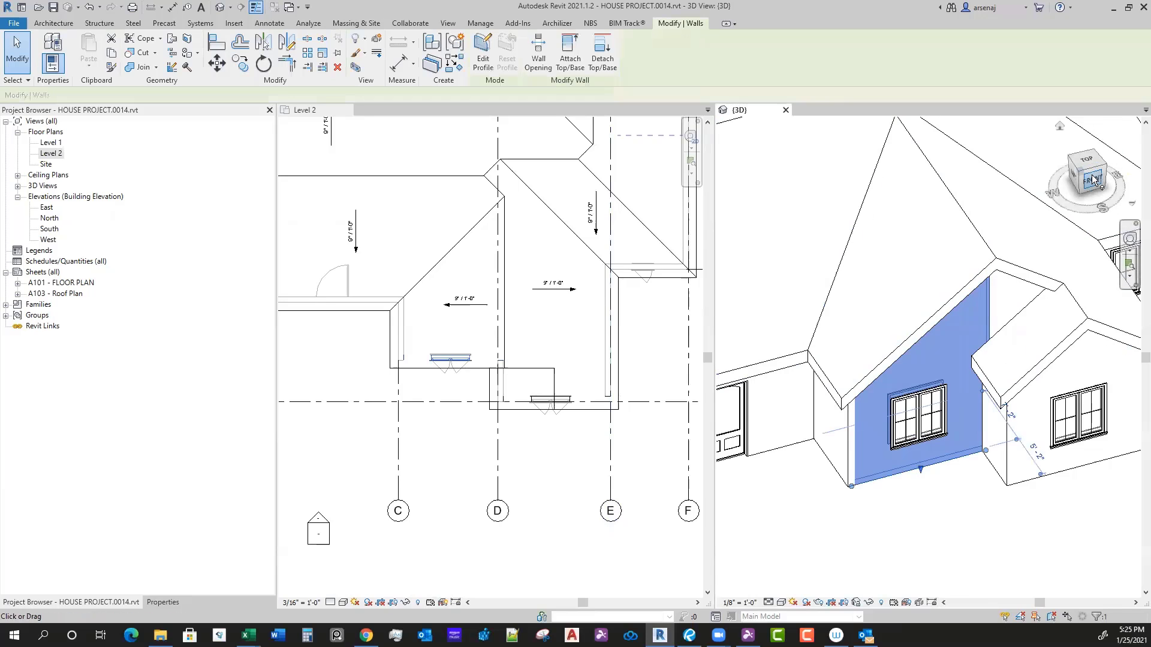
left_click(1091, 180)
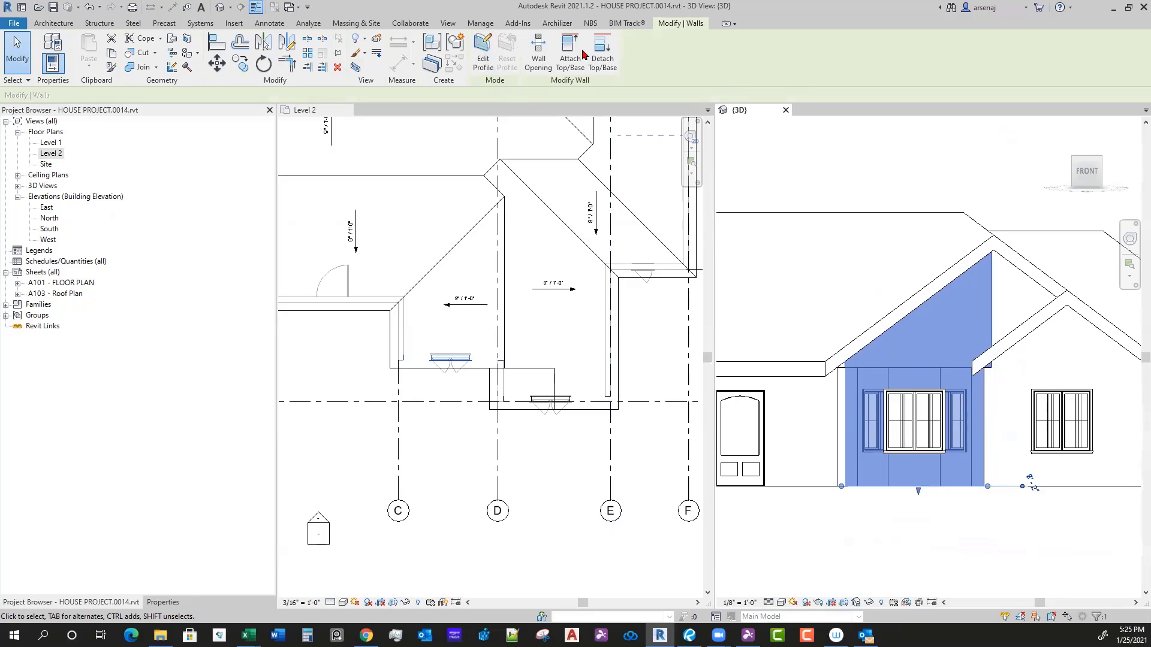
left_click(487, 56)
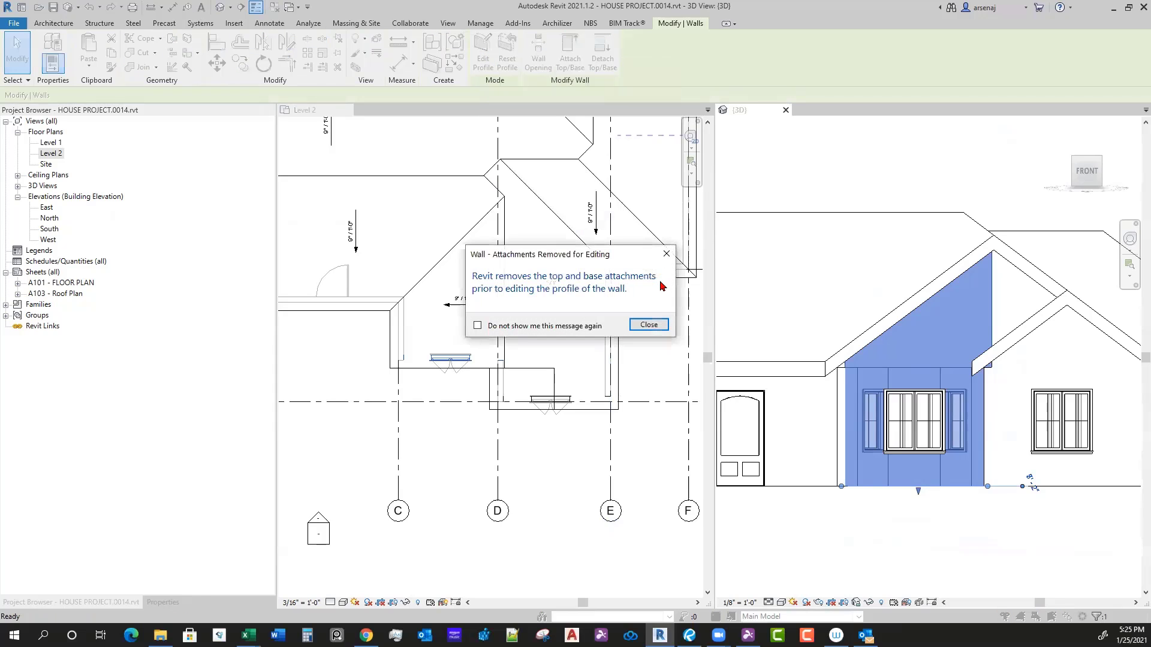
left_click(649, 325)
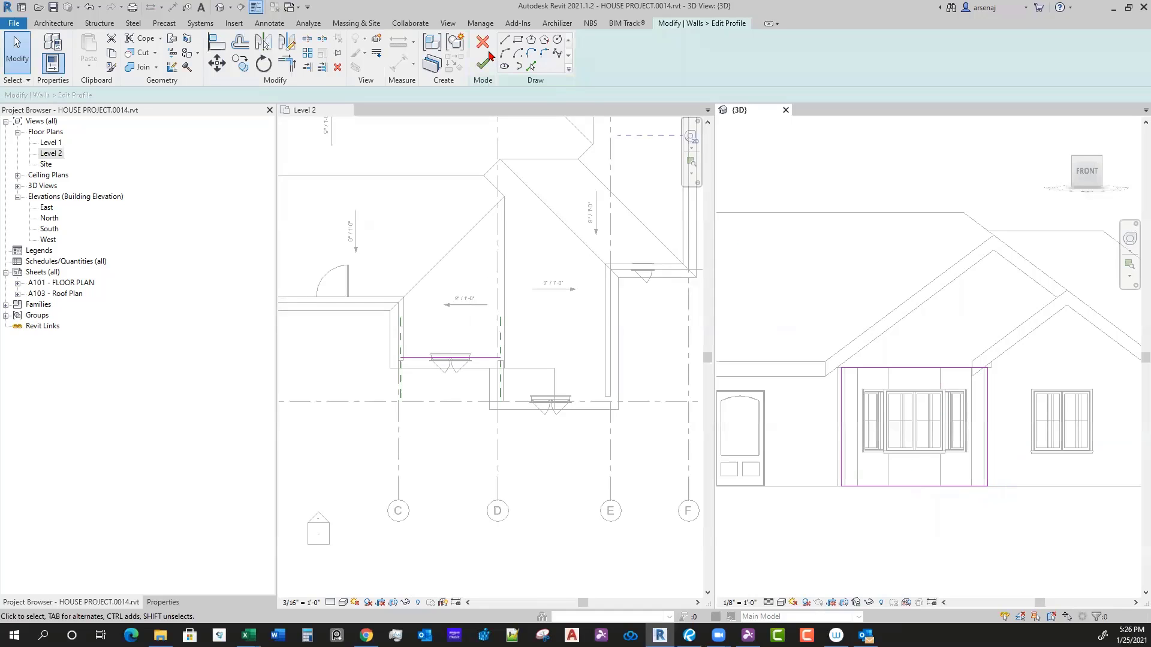
left_click(483, 63)
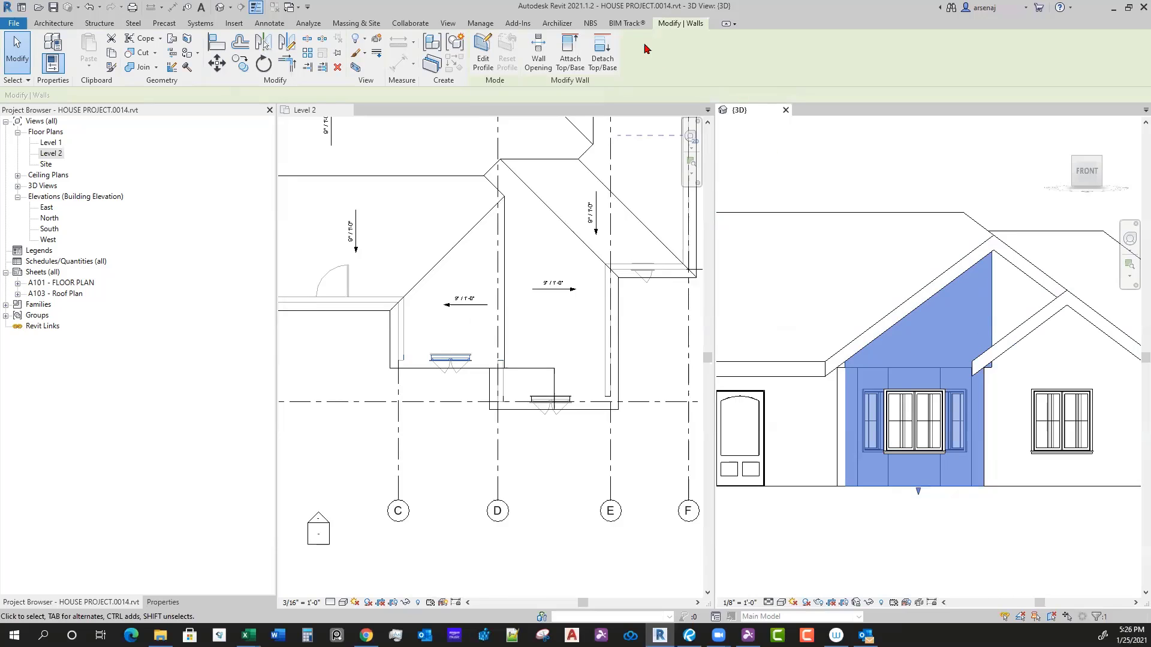
left_click(493, 60)
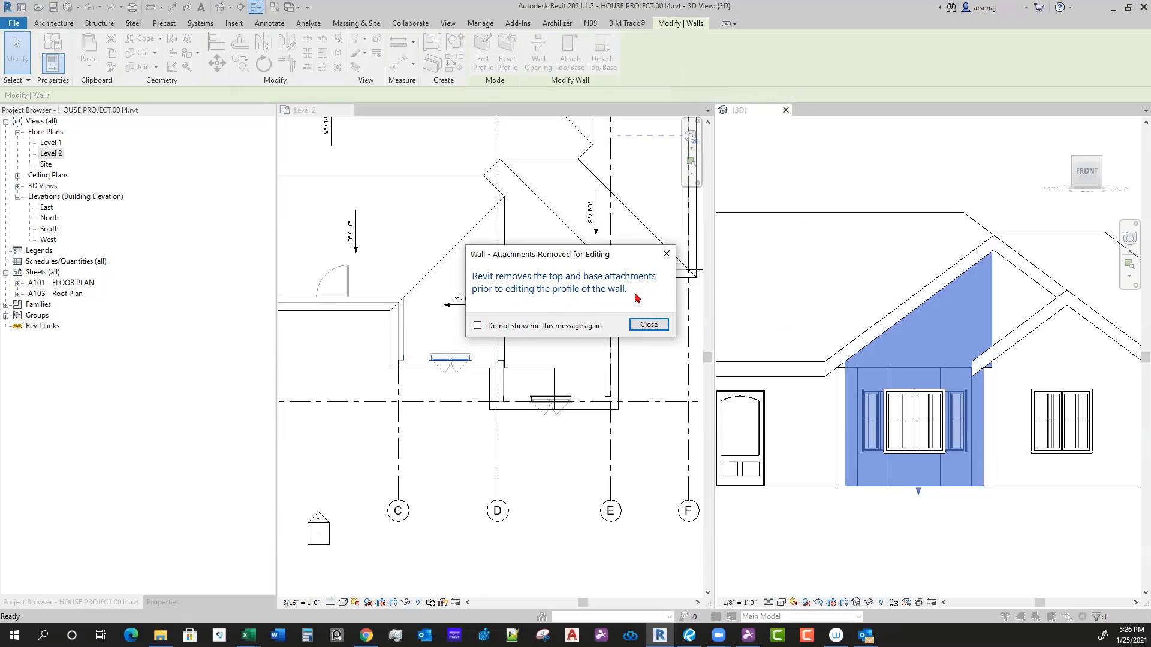
left_click(643, 327)
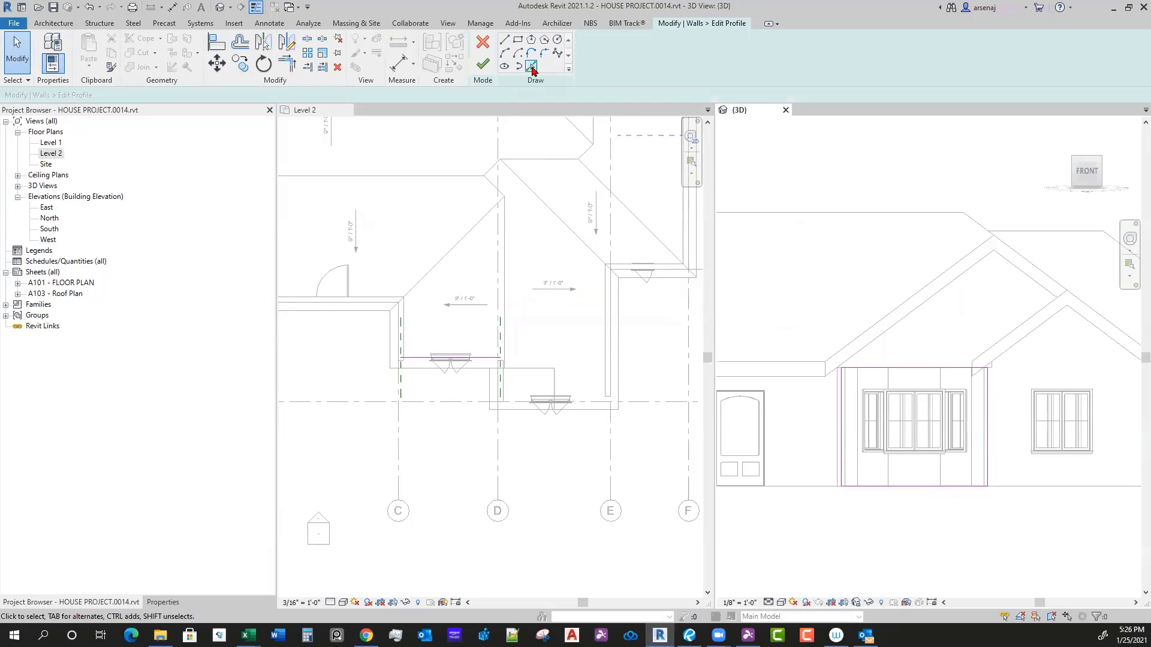
Step: Trace the undersides of both slopes of the taller gable roof and the near slope of the lower gable using Pick Lines
left_click(532, 68)
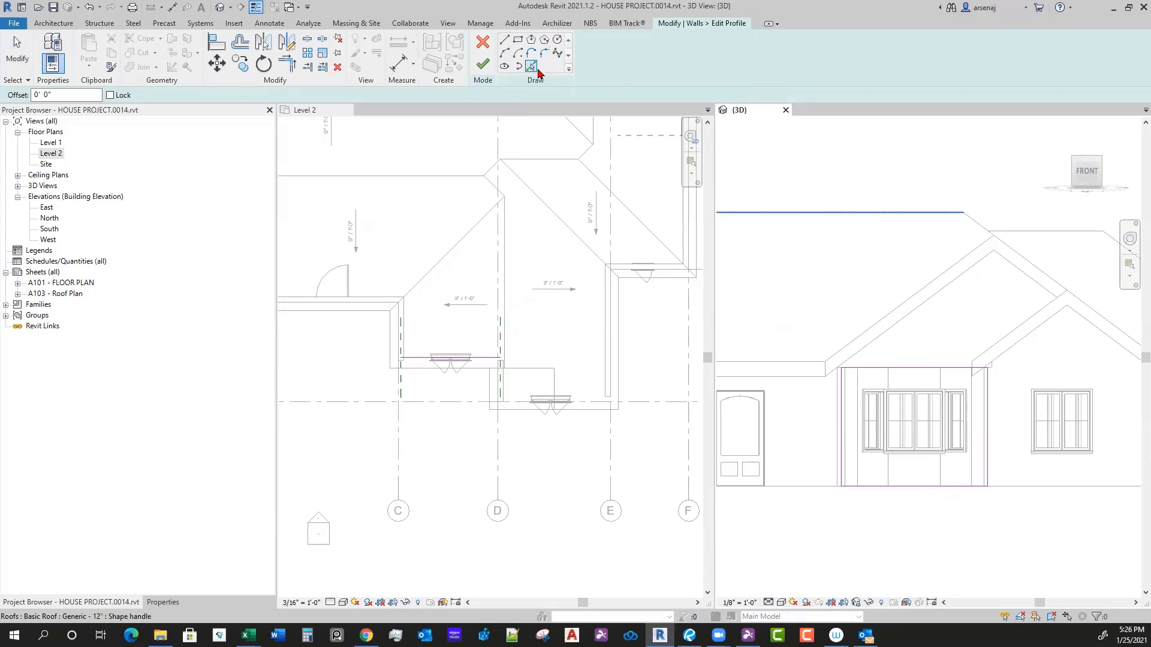
left_click(506, 41)
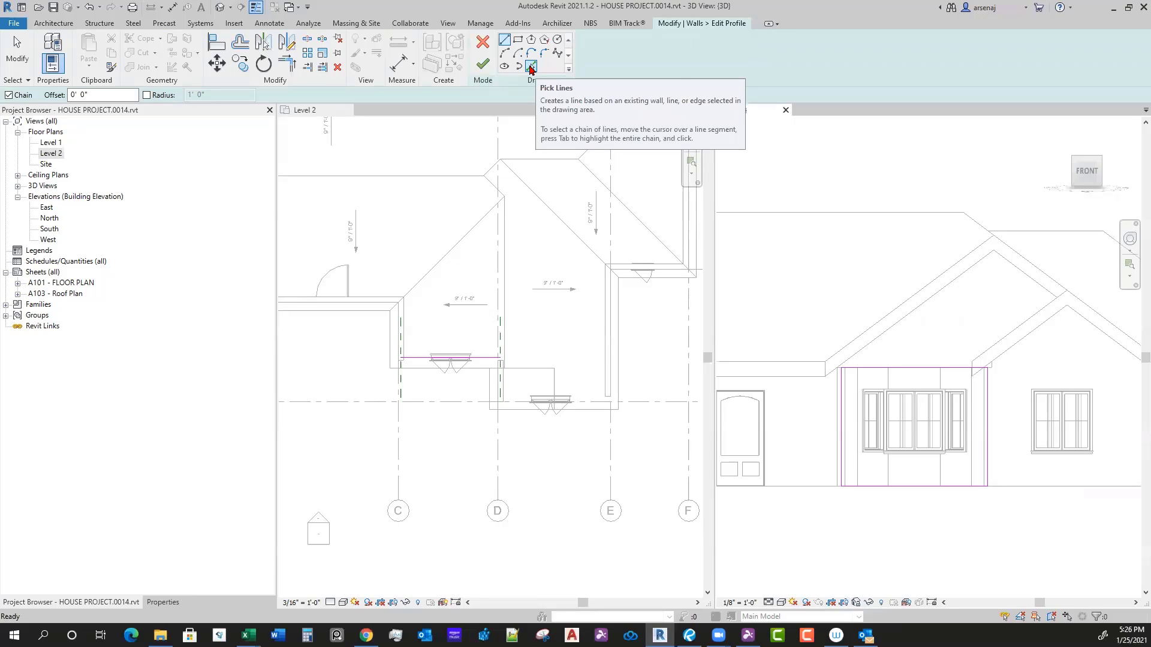
left_click(531, 66)
left_click(917, 317)
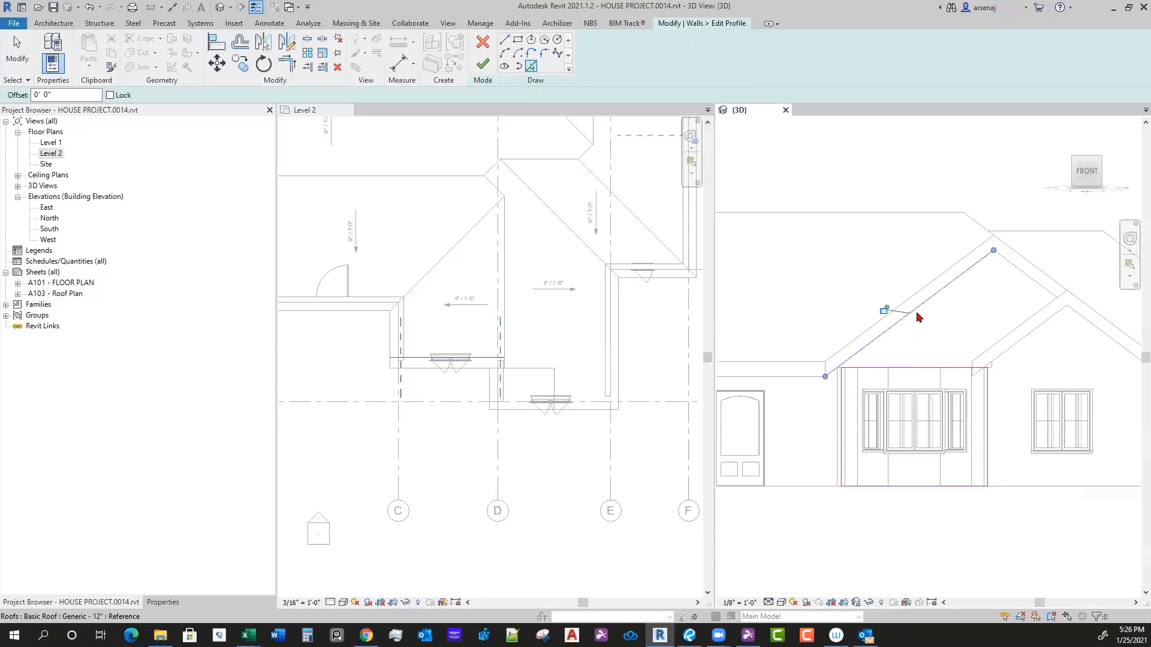
left_click(1031, 277)
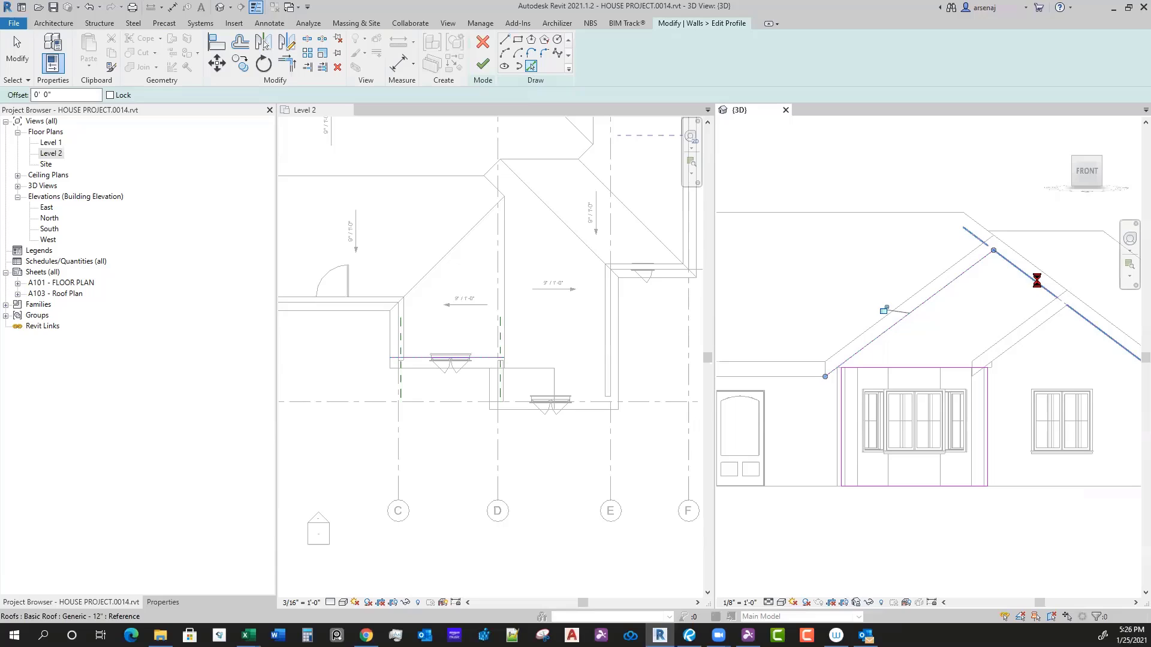
left_click(1035, 328)
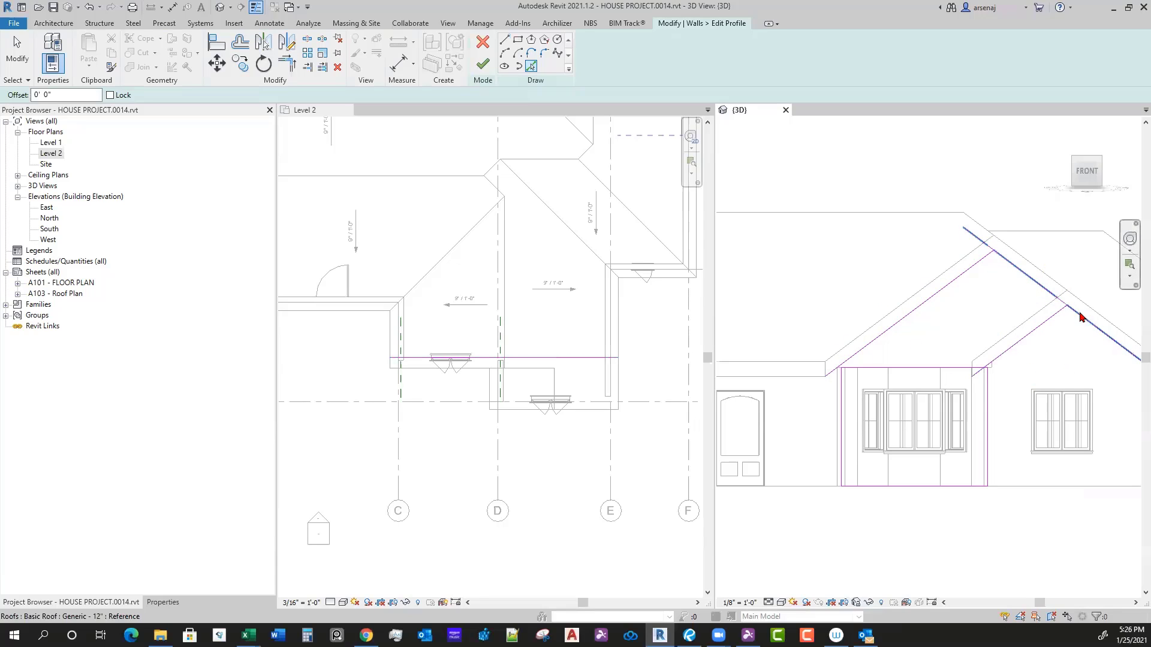
Step: Trim the traced roof lines to corners with each other and with the wall profile's vertical side lines
left_click(287, 65)
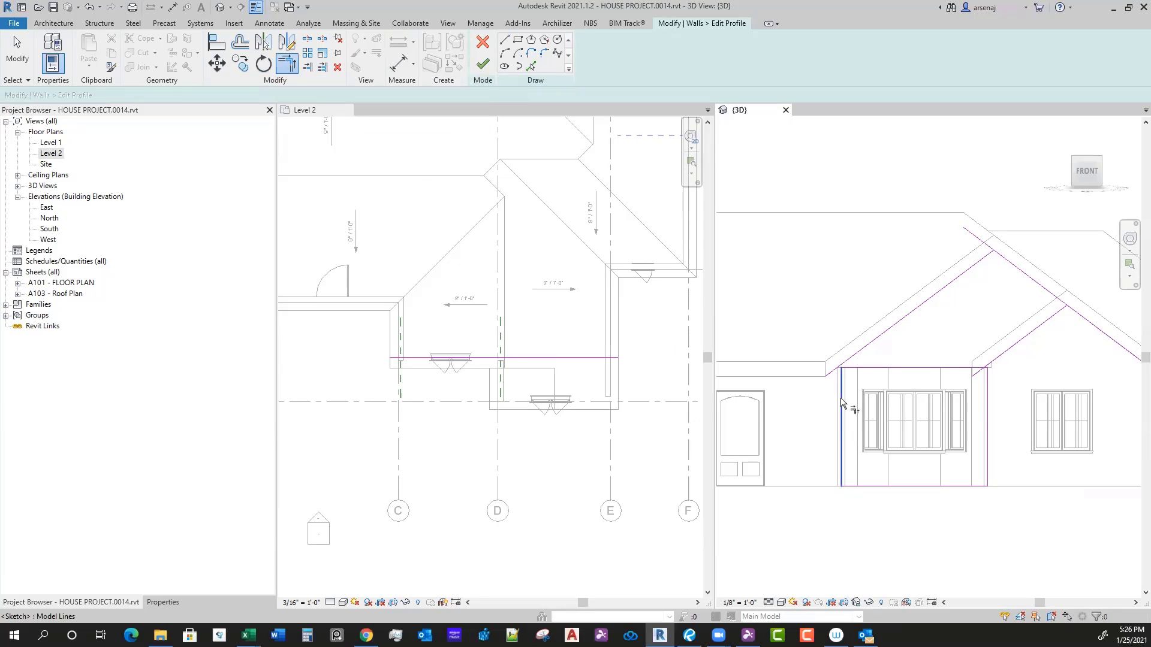
left_click(987, 255)
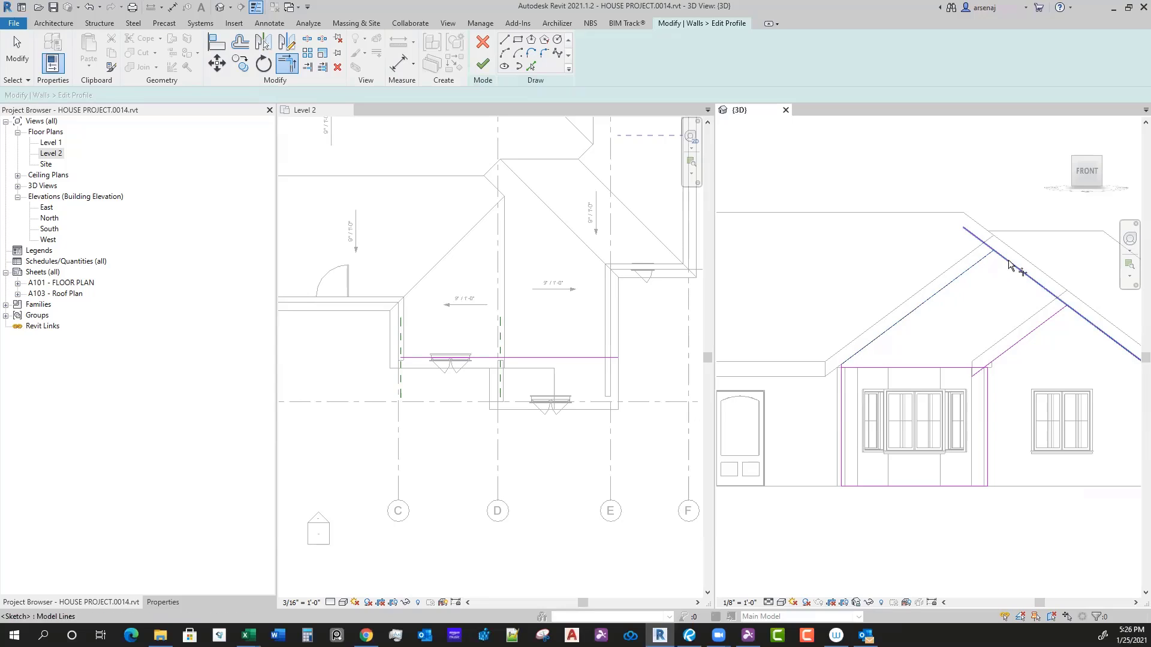
left_click(1012, 268)
left_click(1052, 318)
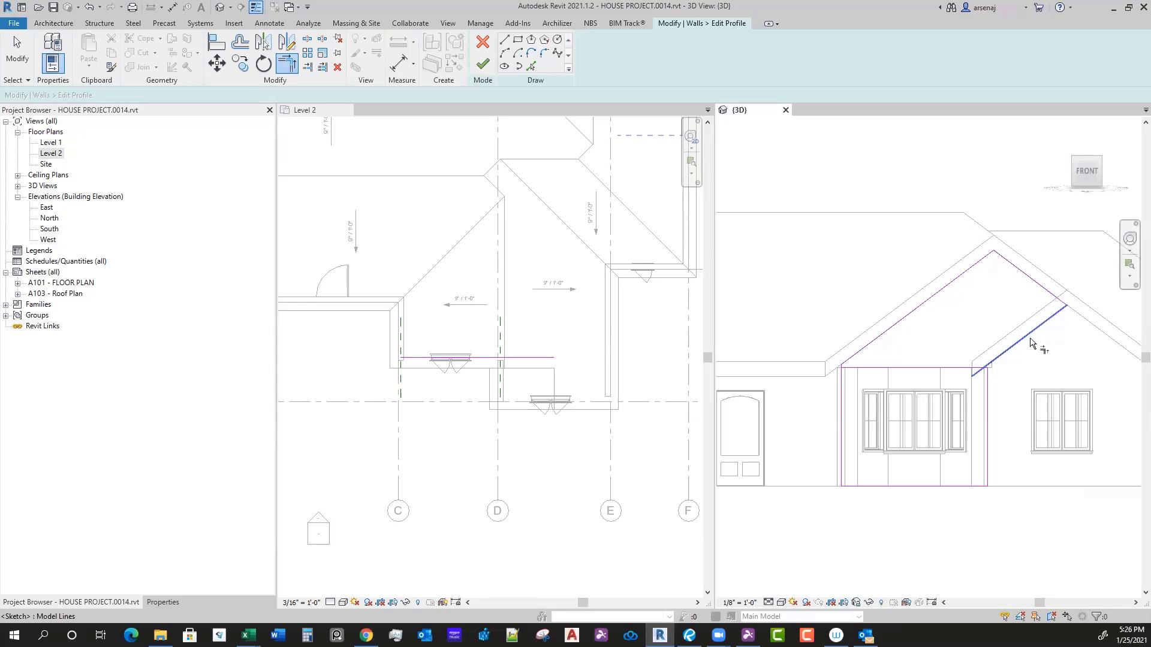
key("Escape")
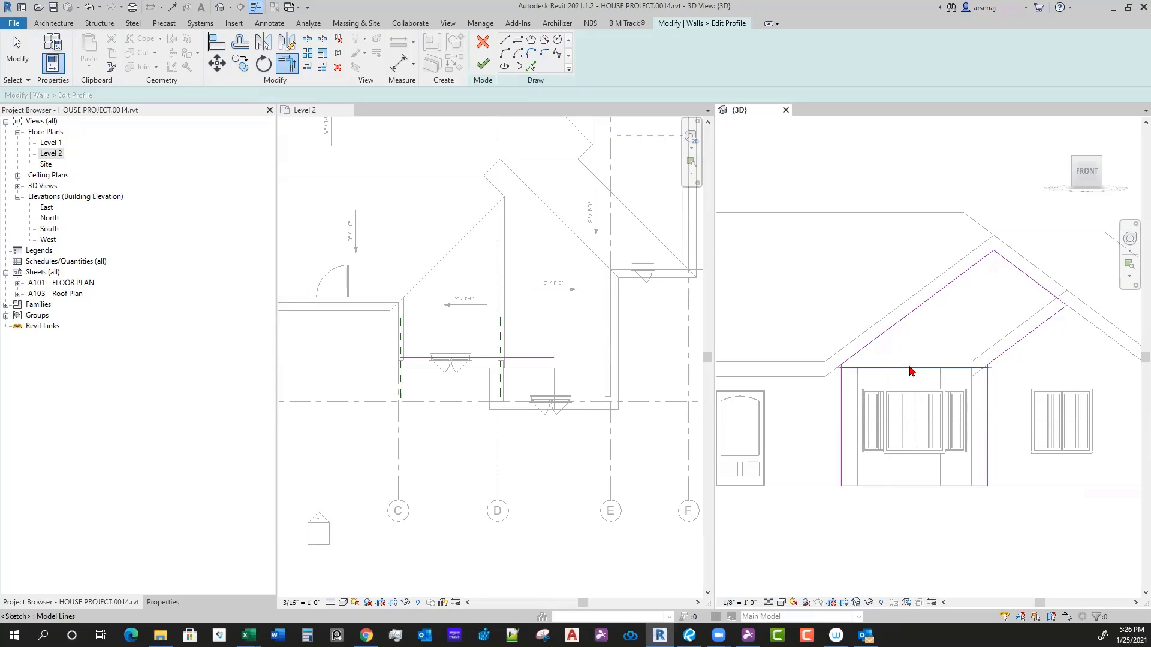
key("Escape")
Step: Delete the old horizontal top line and finish the wall profile, unjoining the conflicting elements
mouse_move(810, 343)
left_mouse_down()
mouse_move(1055, 428)
mouse_move(1060, 489)
left_mouse_up()
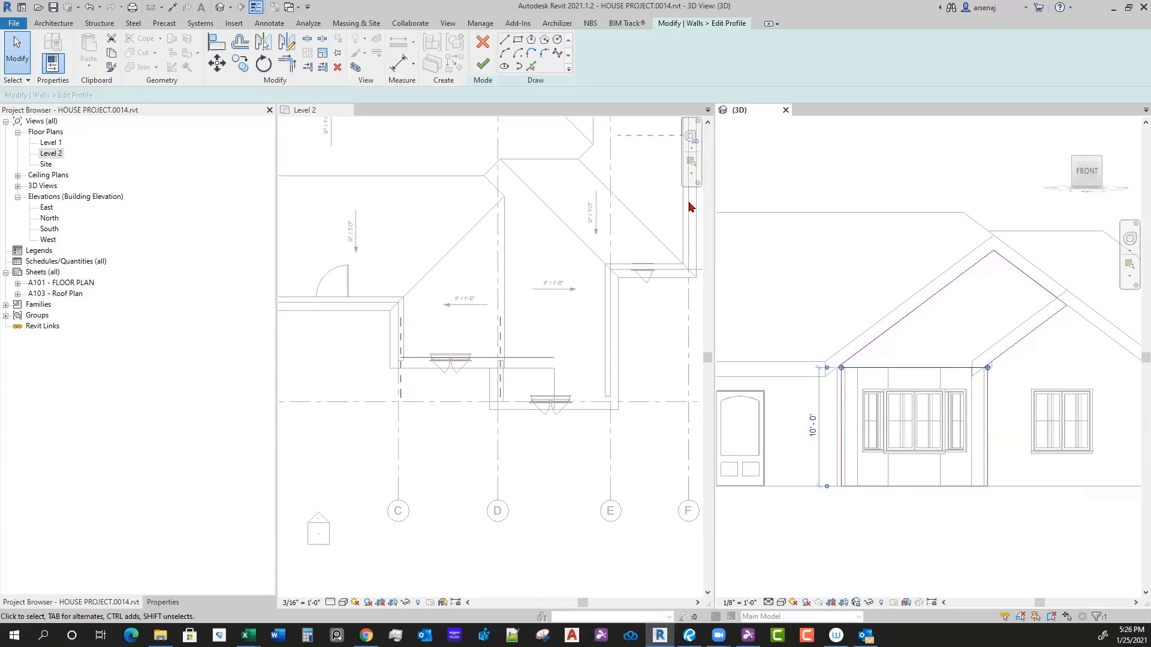
key("Delete")
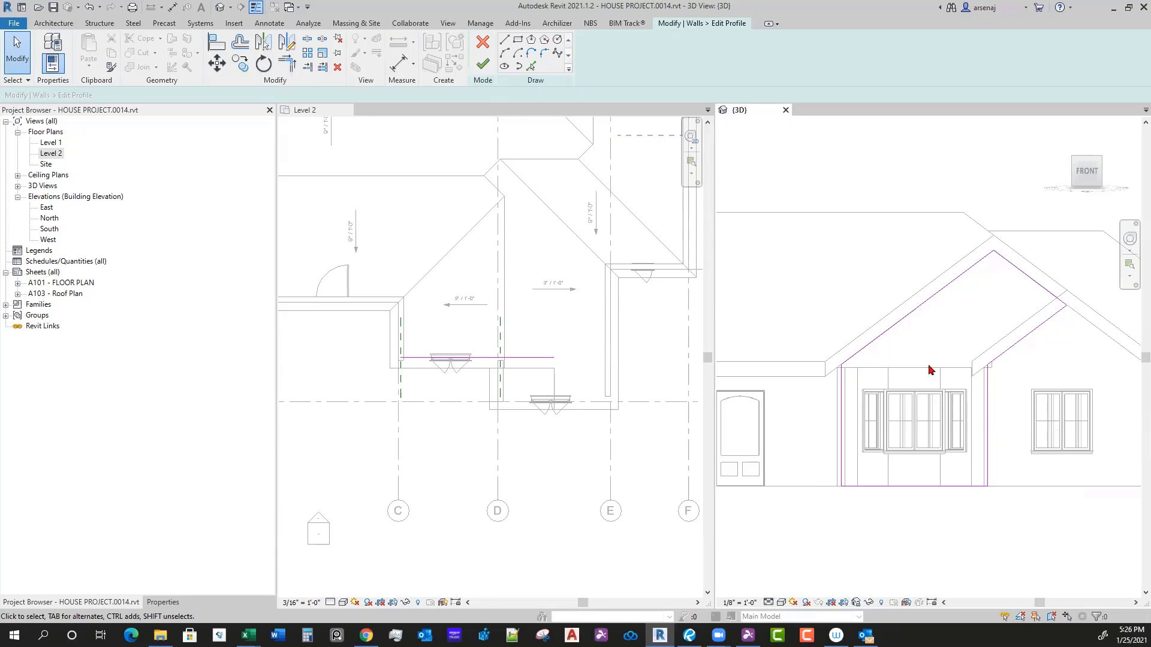
left_click(481, 68)
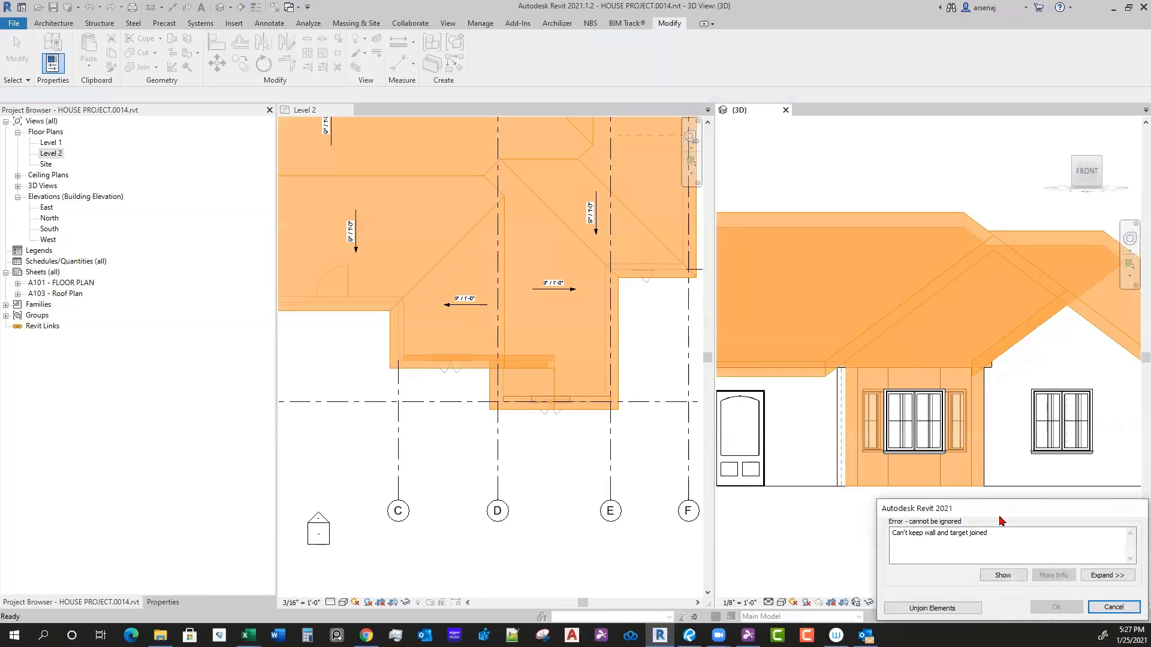
left_click(917, 608)
Step: Attach the two short side walls flanking the taller front gable wall to the roof with Attach Top/Base
left_click(983, 394)
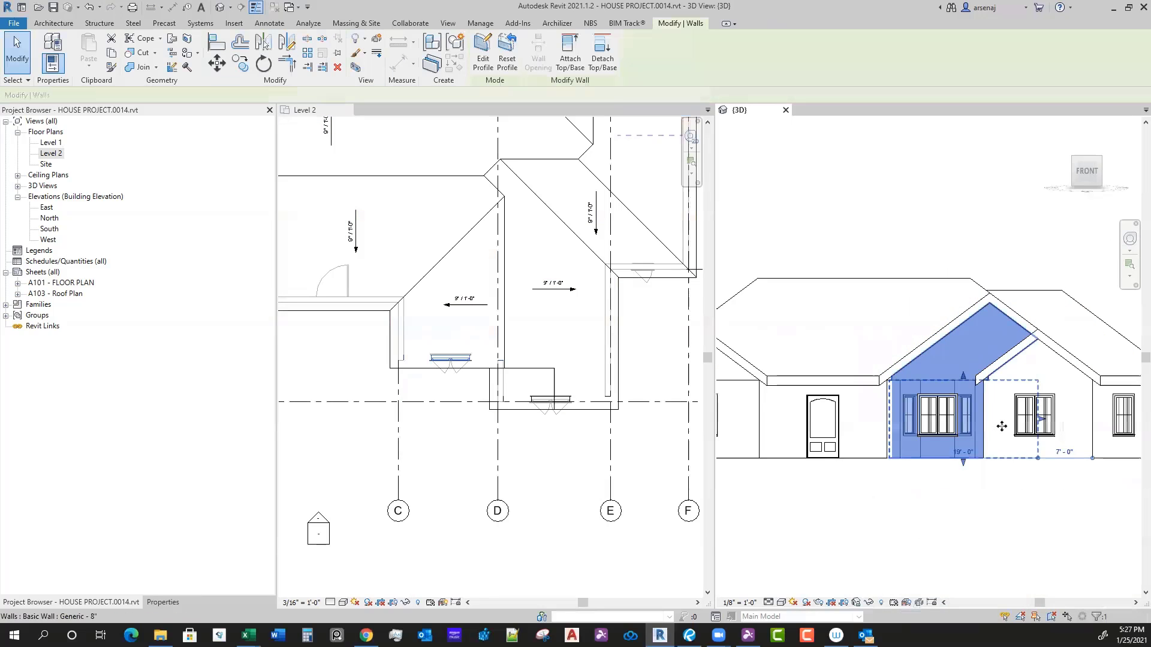
middle_click_drag(1002, 427, 953, 386, "shift")
key("Escape")
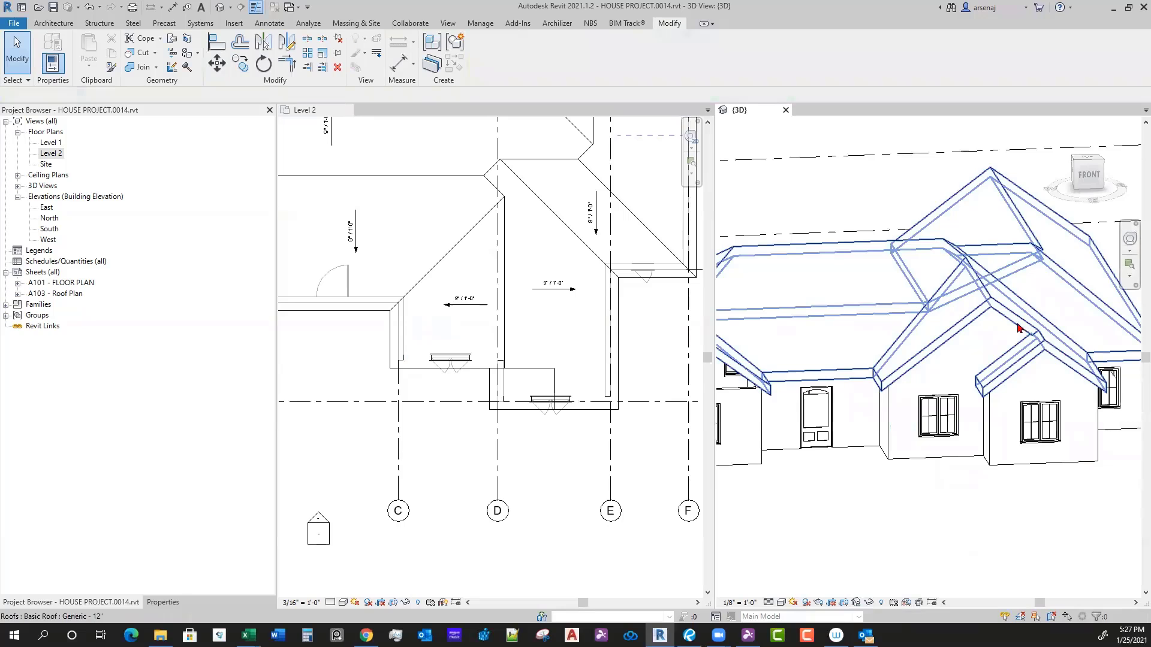
middle_click_drag(960, 441, 935, 457, "shift")
scroll(935, 458, "up", 2)
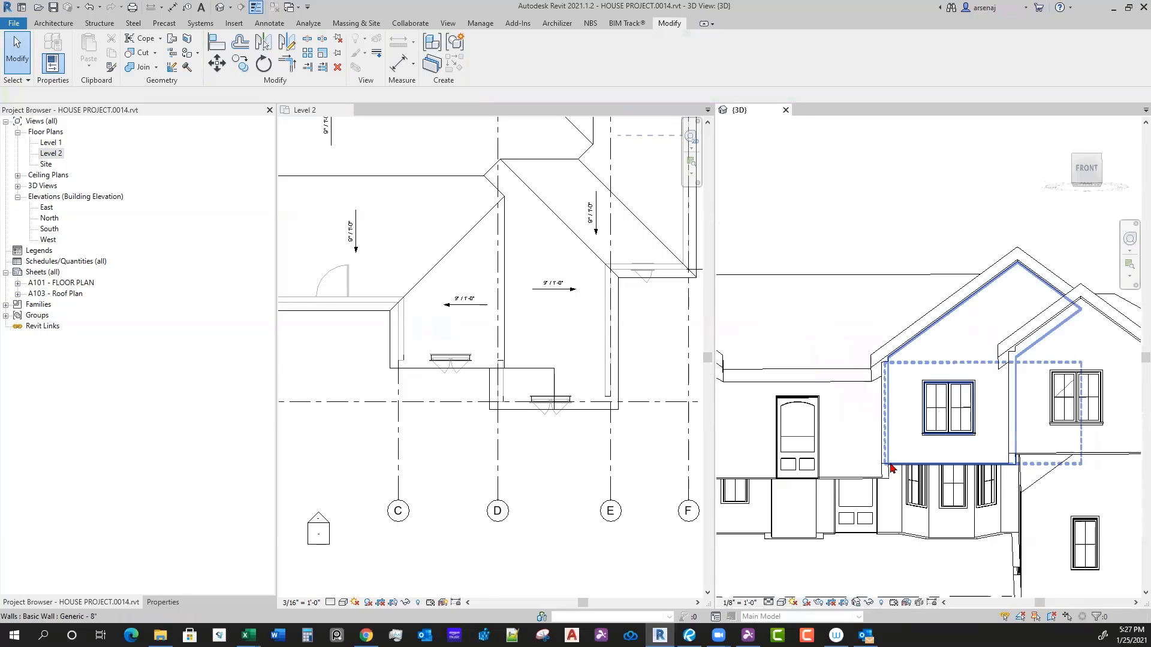
left_click(903, 471)
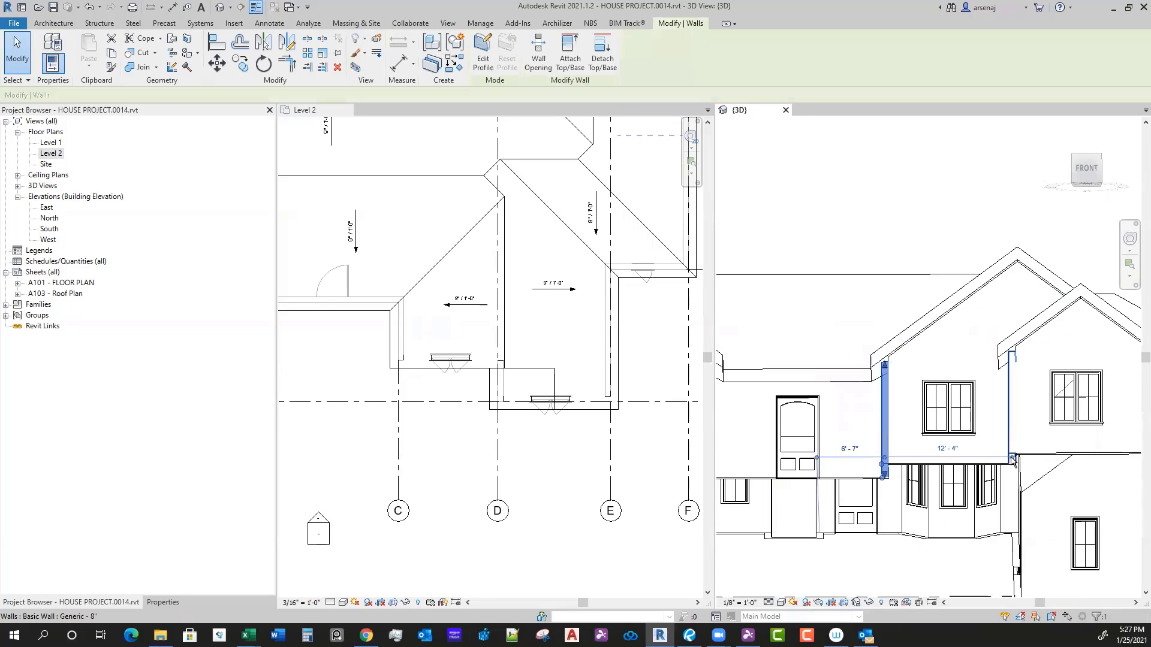
left_click(1012, 444, "ctrl")
left_click(572, 60)
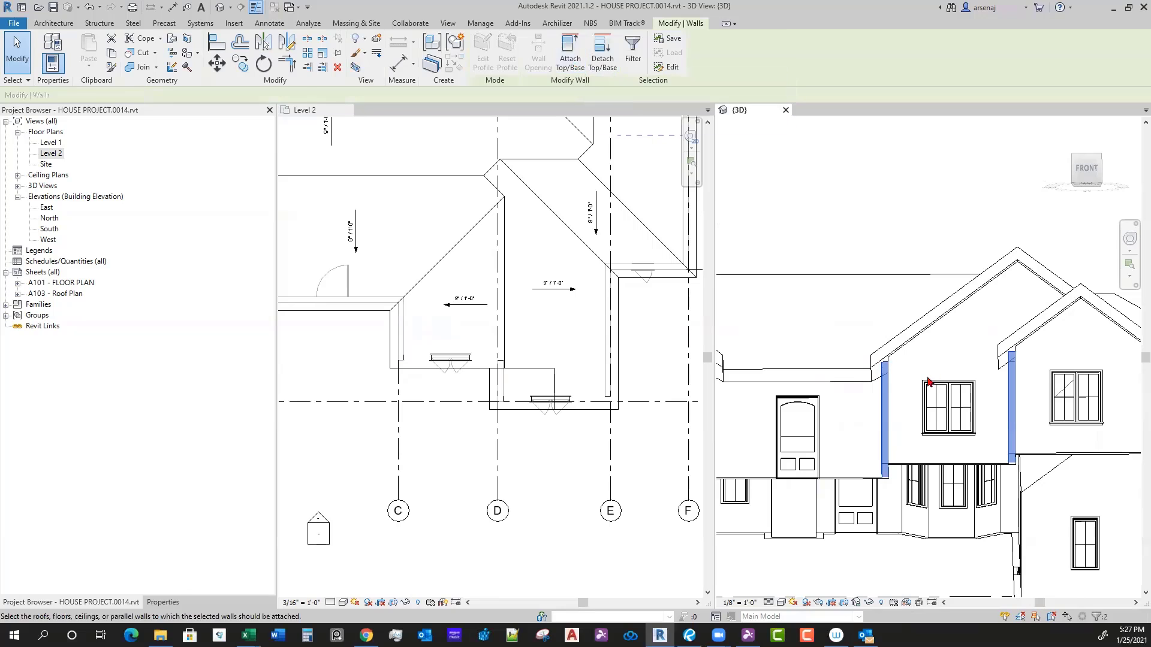
left_click(1073, 456)
Step: Open the taller front gable wall's profile for editing, facing it straight from the front
scroll(1019, 425, "down", 3)
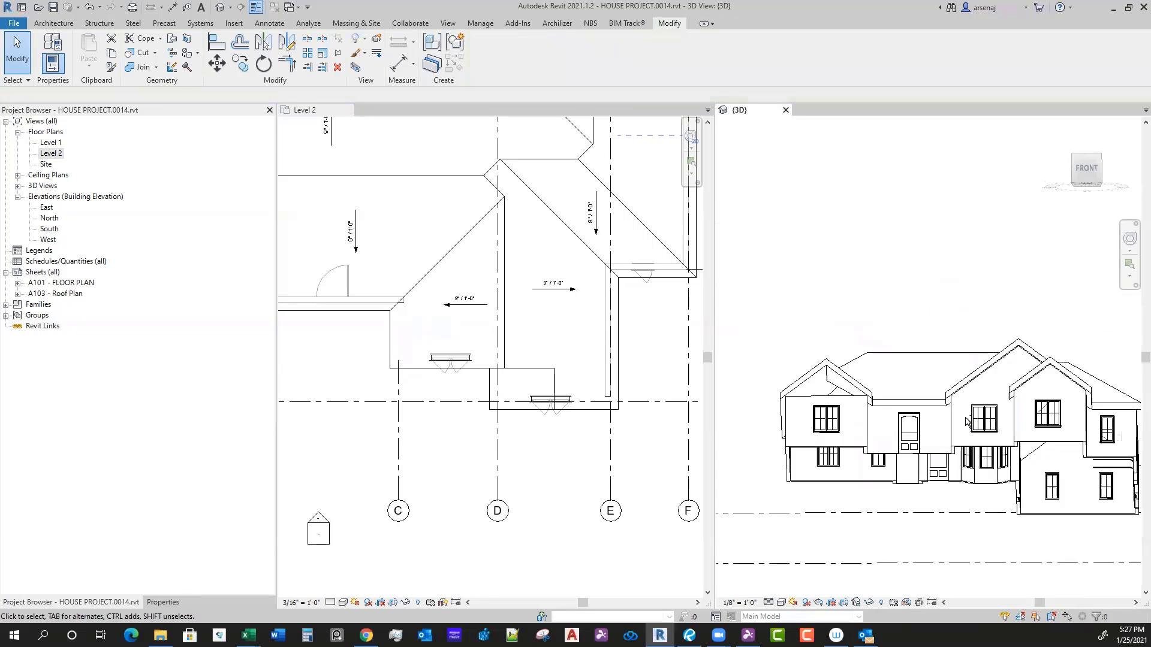
middle_click_drag(1013, 419, 1043, 461, "shift")
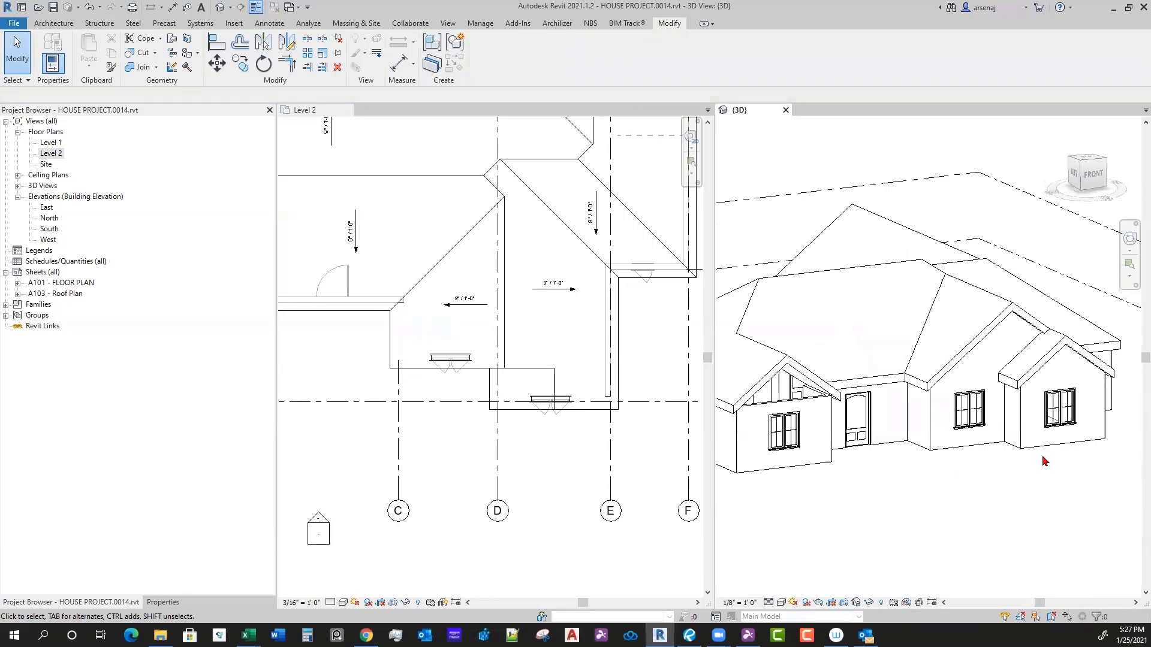
scroll(1013, 462, "up", 5)
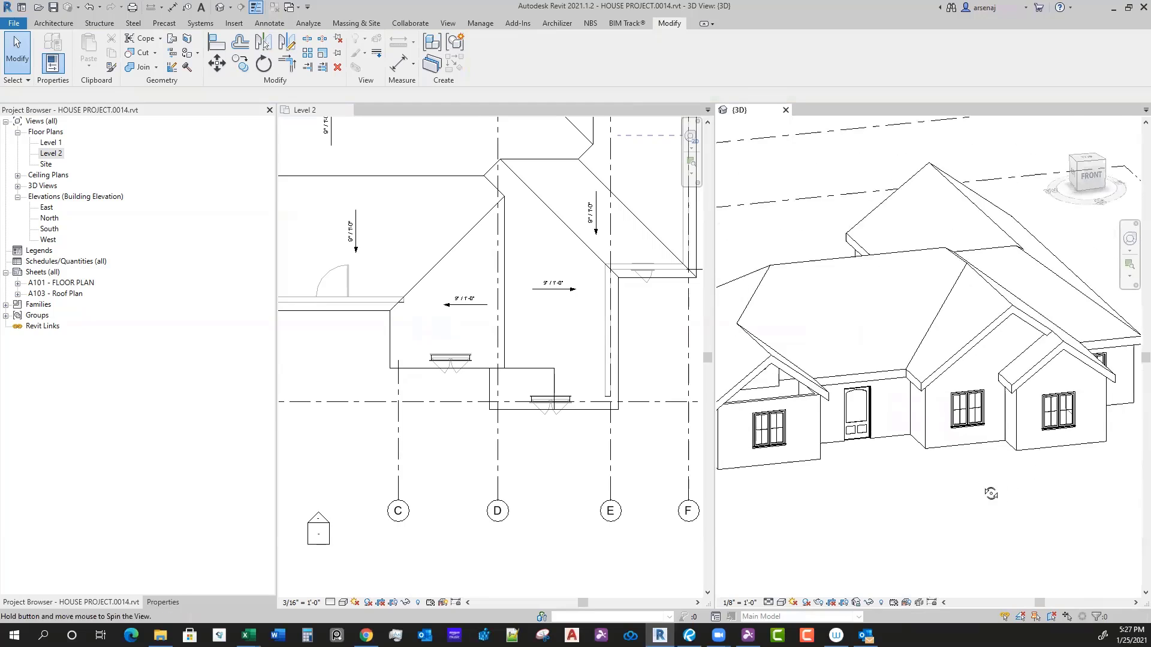
left_click(985, 443)
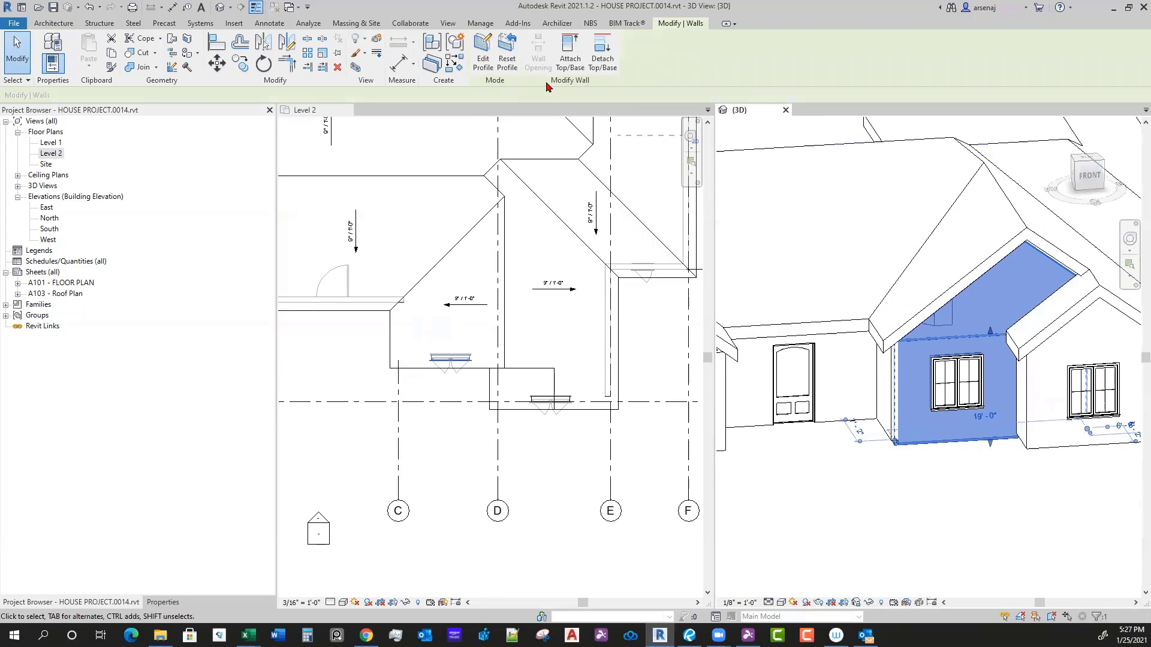
left_click(480, 60)
mouse_move(1048, 411)
middle_mouse_down("shift")
mouse_move(1043, 301)
mouse_move(1077, 178)
middle_mouse_up("shift")
left_click(1077, 179)
scroll(1018, 359, "up", 5)
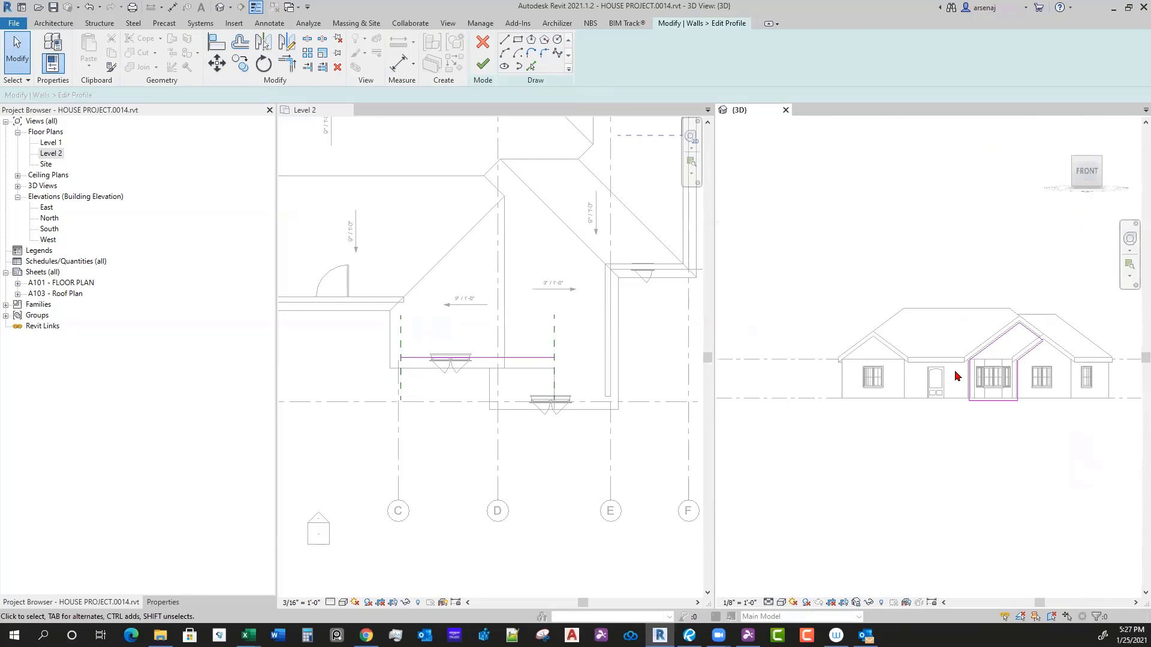
scroll(968, 384, "up", 3)
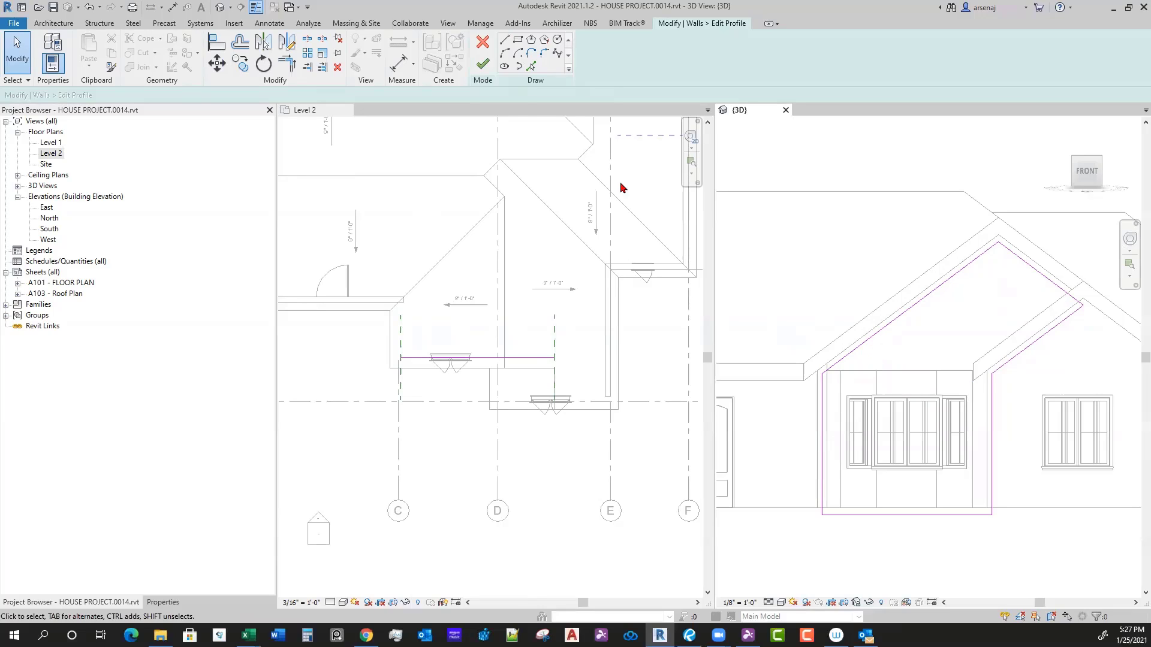
Step: Align the profile lines of the taller gable's two slopes with the roof underside and finish the profile edit
left_click(532, 67)
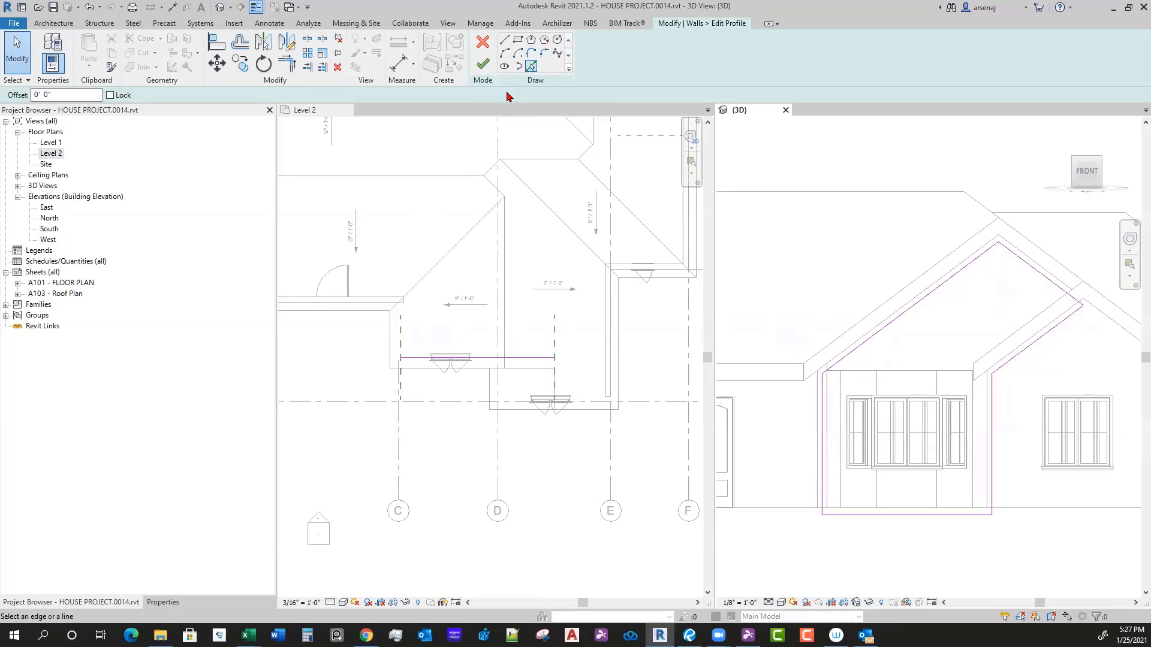
left_click(219, 48)
left_click(899, 308)
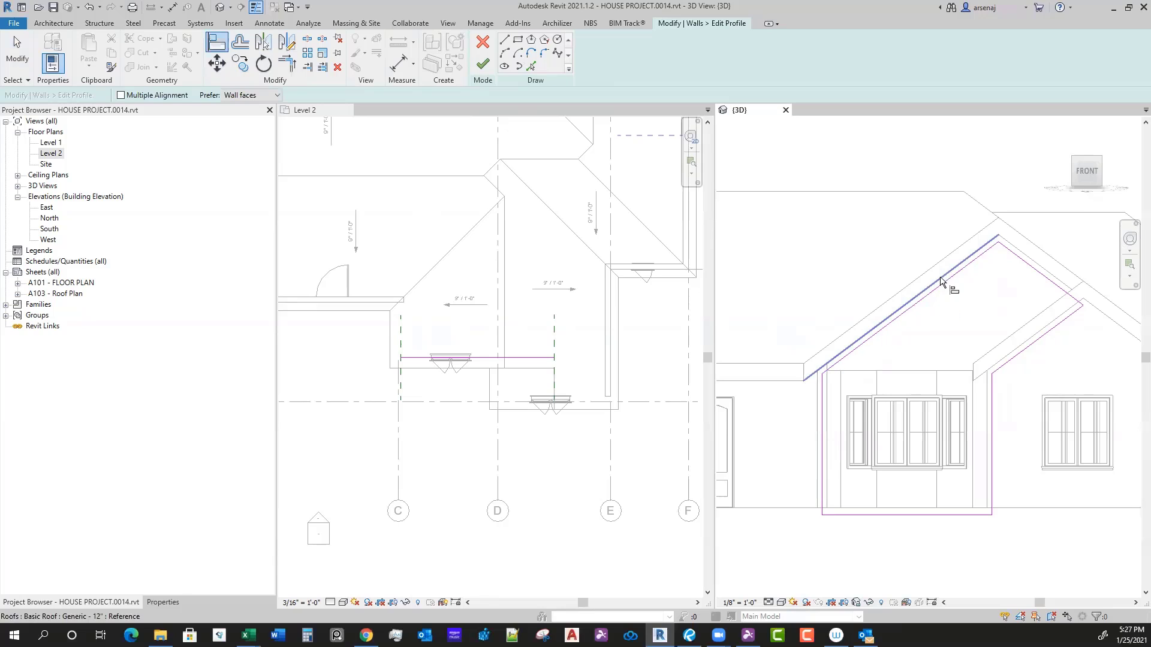
left_click(951, 279)
left_click(1022, 254)
left_click(1023, 260)
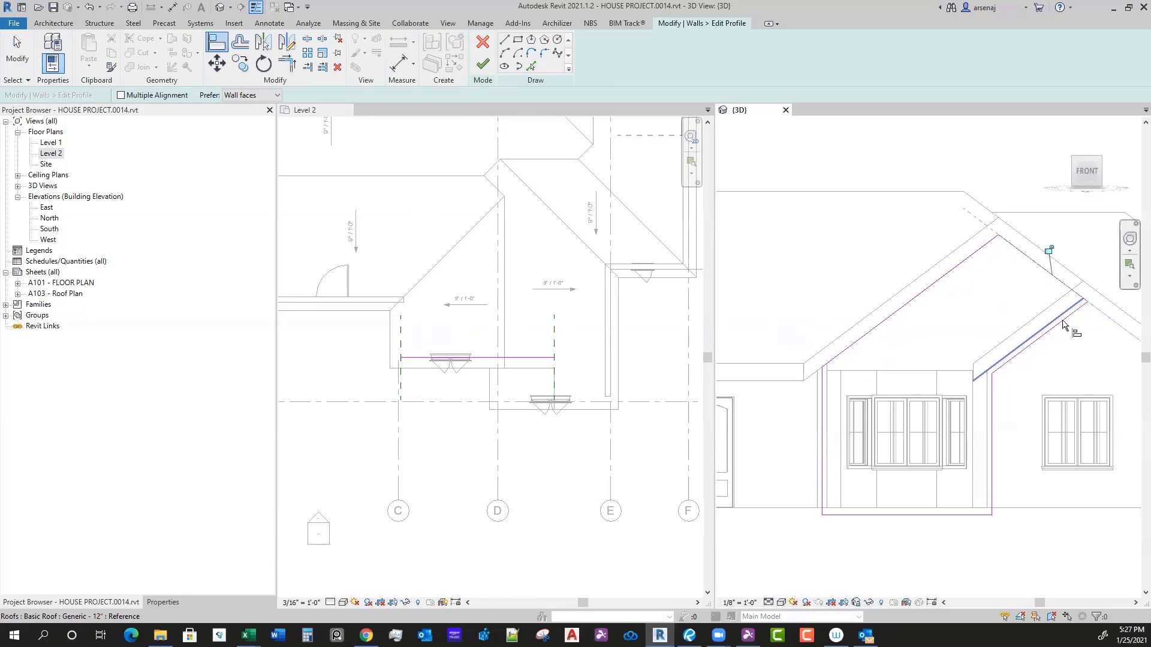
left_click(494, 65)
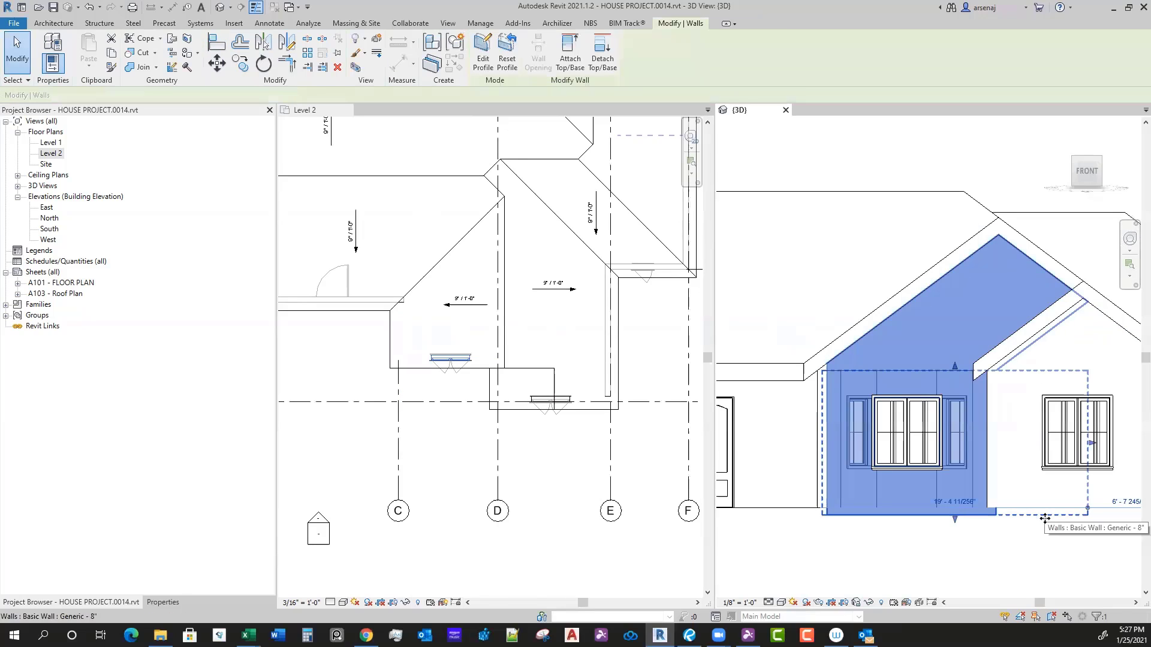
Step: Reopen the taller gable wall's profile and align the sloped line beneath the lower gable with that roof's underside
double_click(1042, 266)
key("a")
key("l")
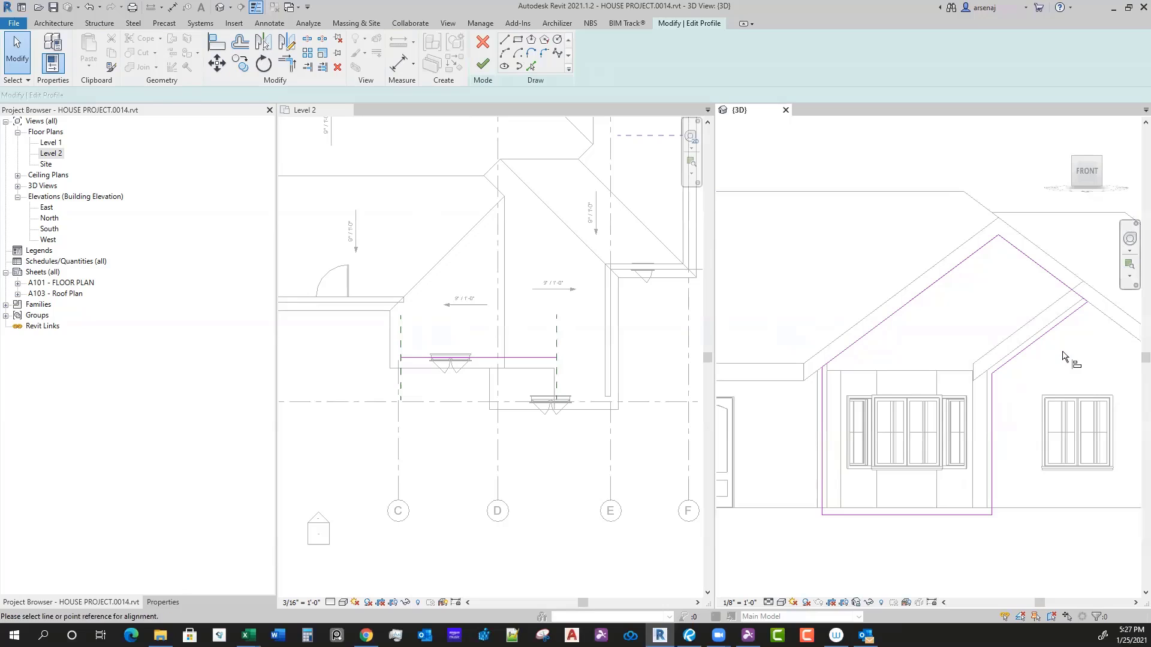
left_click(1034, 336)
left_click(1027, 346)
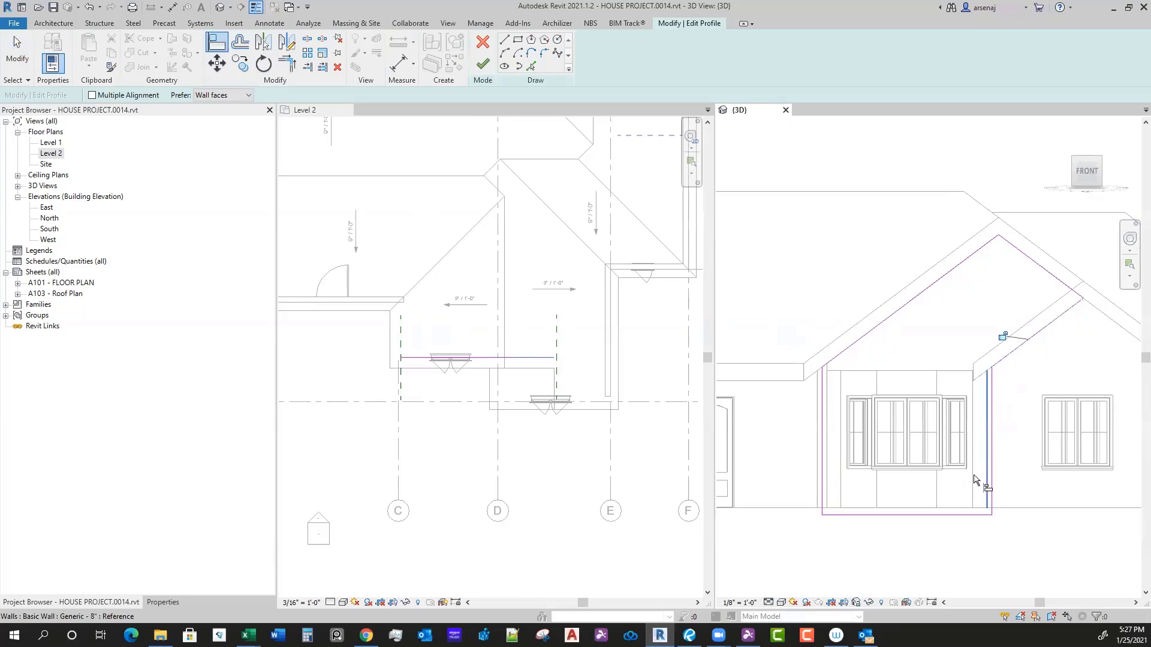
Step: Align the profile's bottom line with the neighbouring wall base, removing constraints, align the inner side line with the wall edge, and finish the profile
left_click(945, 507)
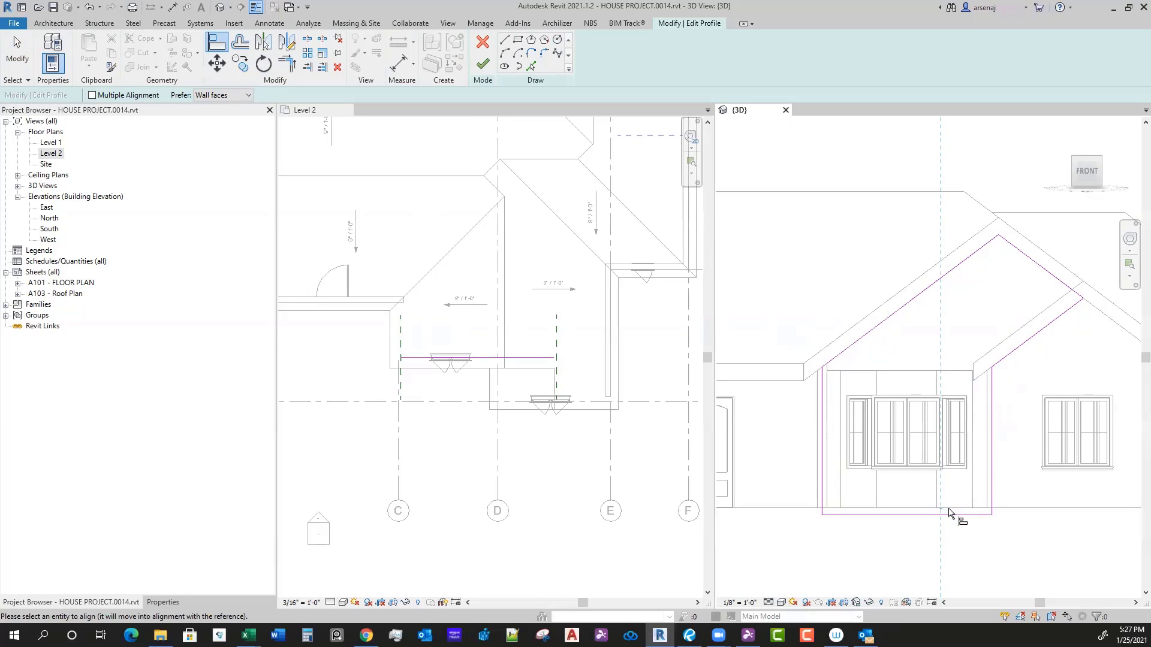
key("Escape")
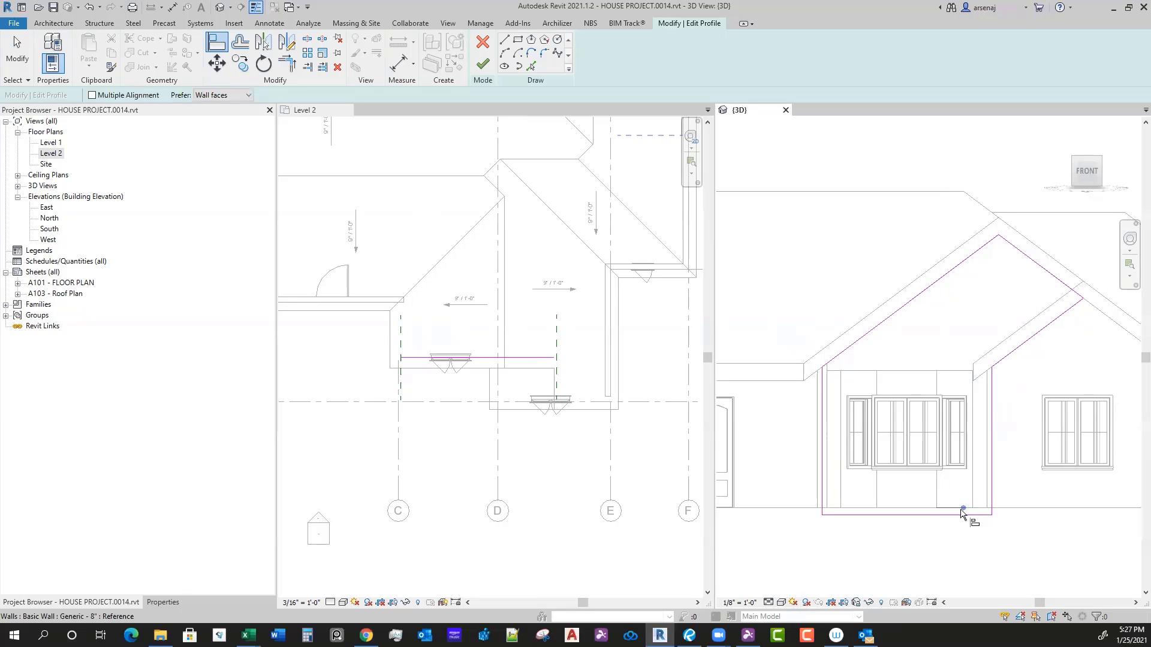
left_click(1012, 509)
left_click(978, 516)
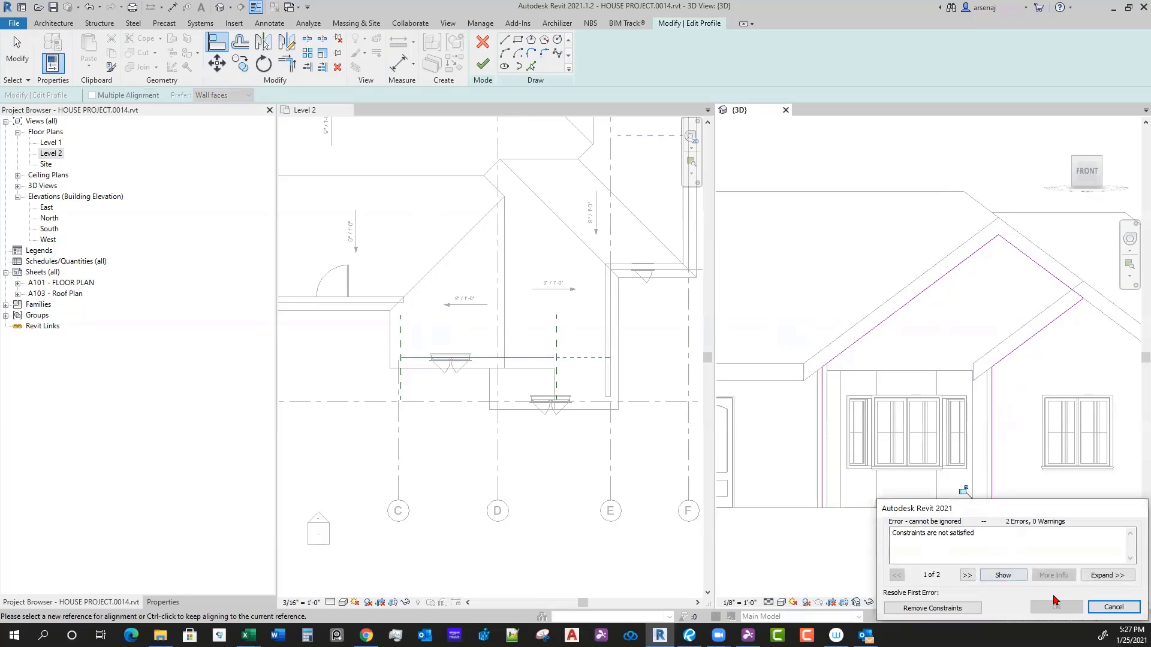
left_click(963, 612)
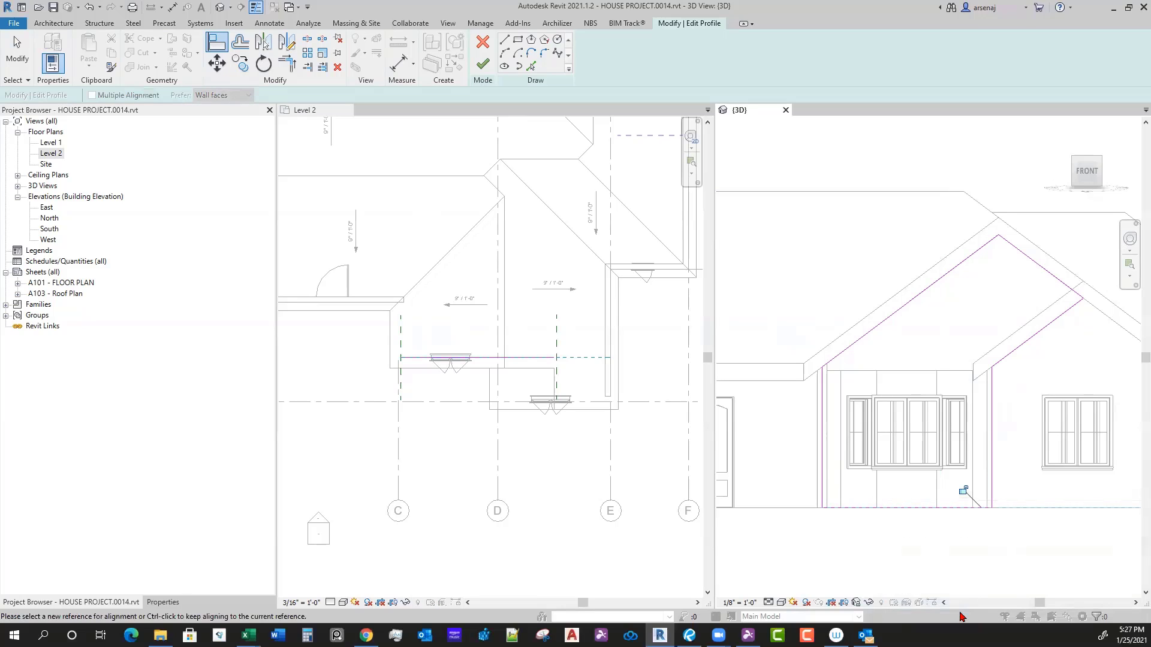
left_click(987, 459)
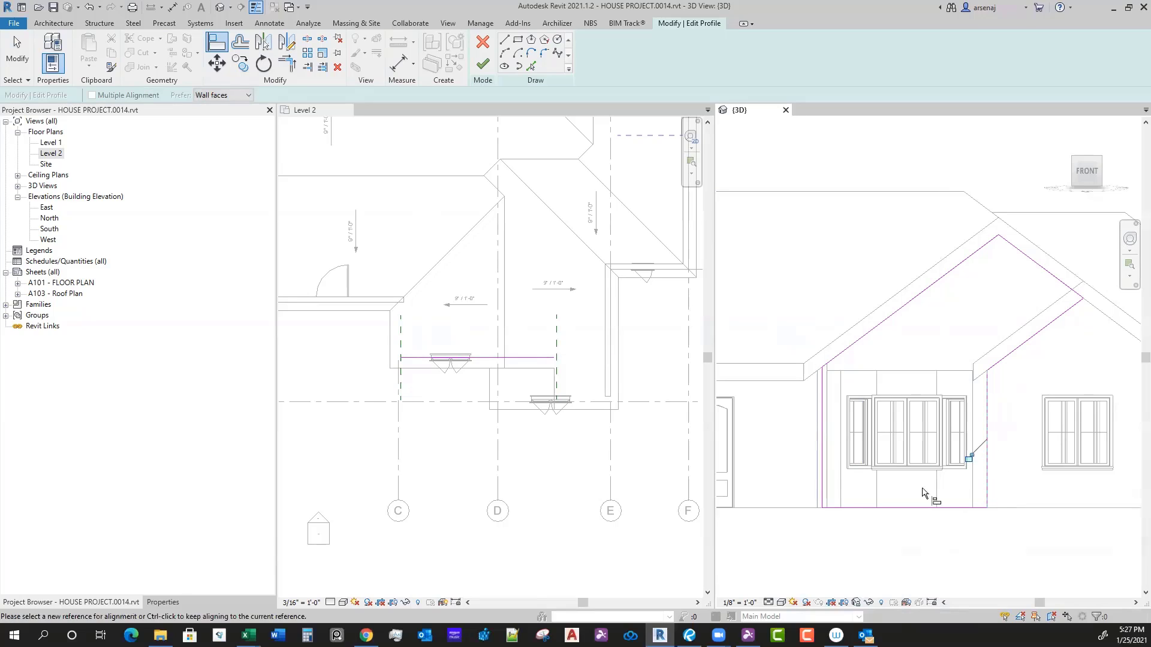
left_click(483, 65)
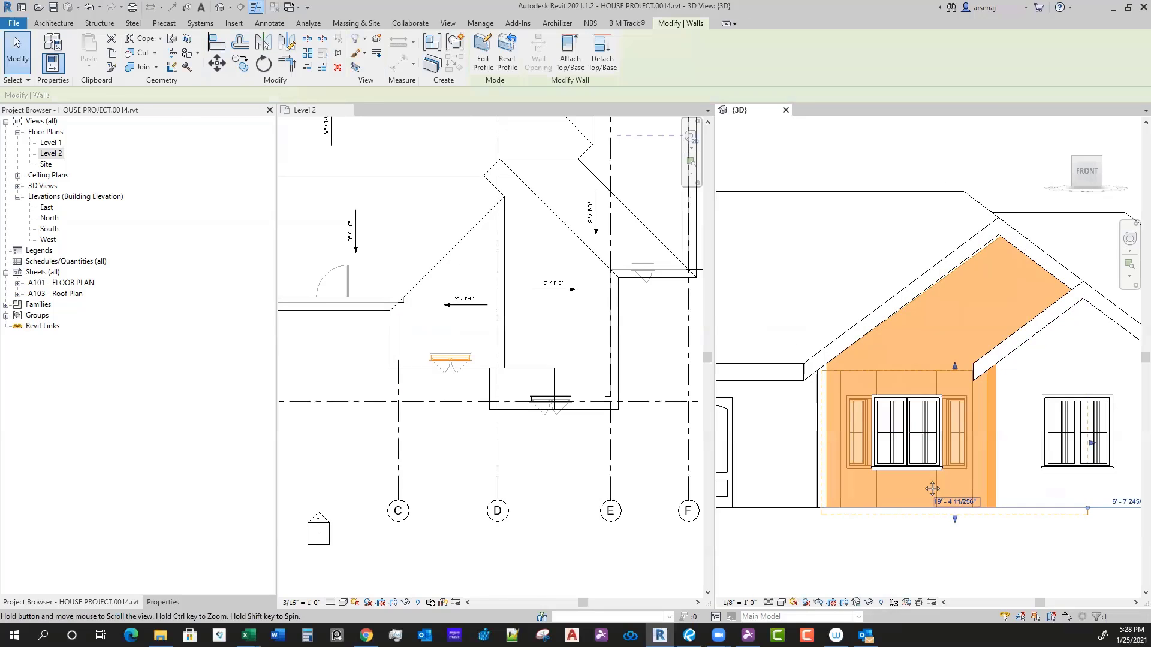
Step: Reopen the taller gable wall's profile, realign its outer slope line with the roof underside, and finish the edit
middle_click_drag(932, 489, 902, 475)
key("Escape")
scroll(887, 402, "down", 2)
middle_click_drag(879, 401, 829, 258, "shift")
scroll(829, 257, "up", 4)
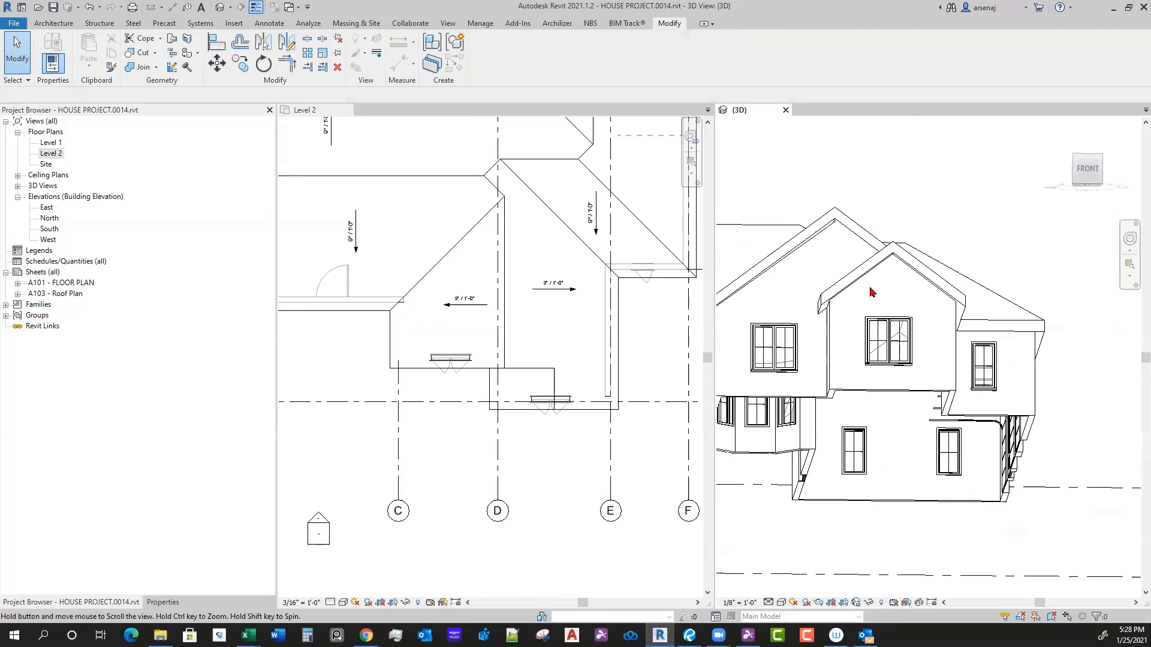
double_click(832, 224)
middle_click_drag(861, 308, 897, 332)
key("a")
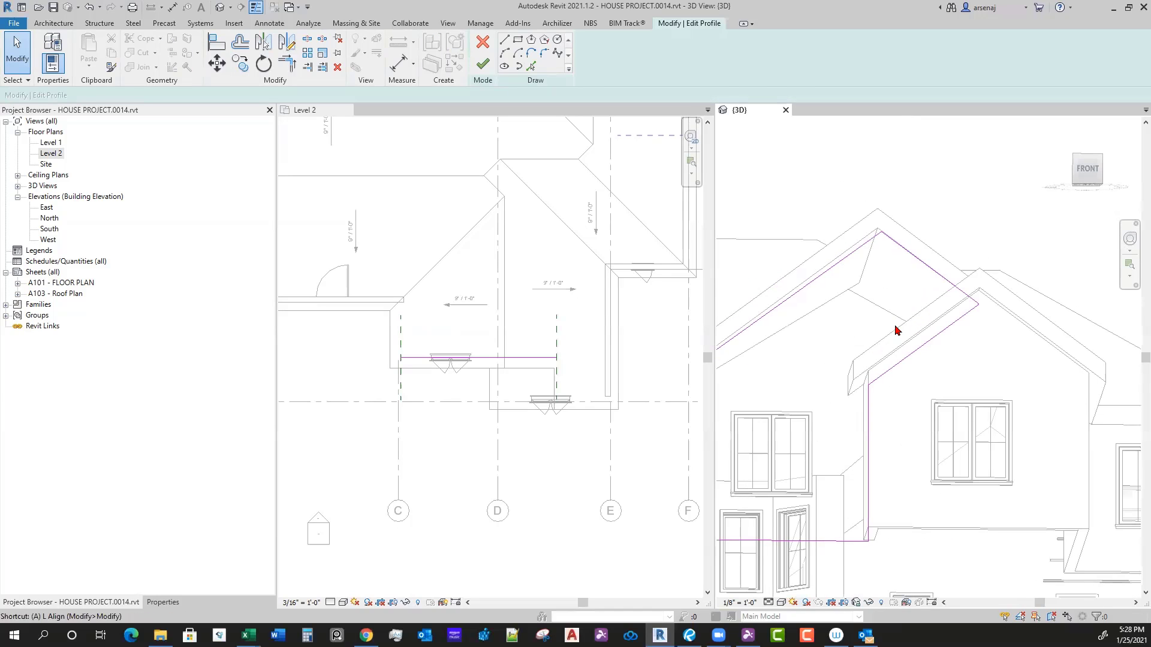
key("l")
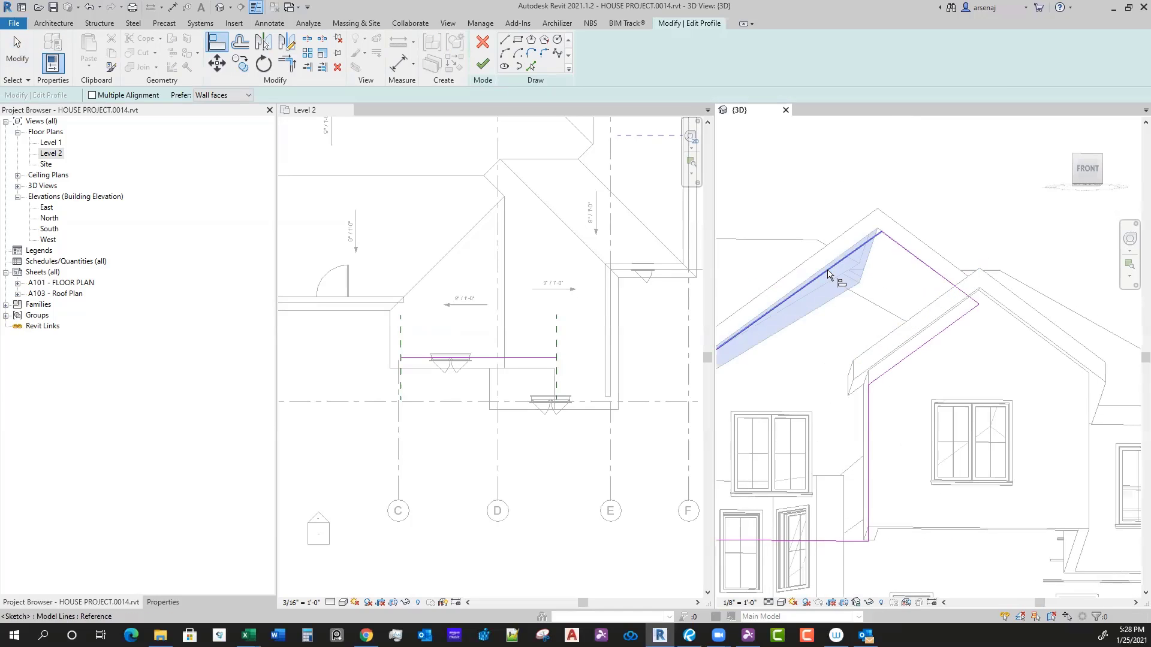
left_click(828, 274)
left_click(489, 70)
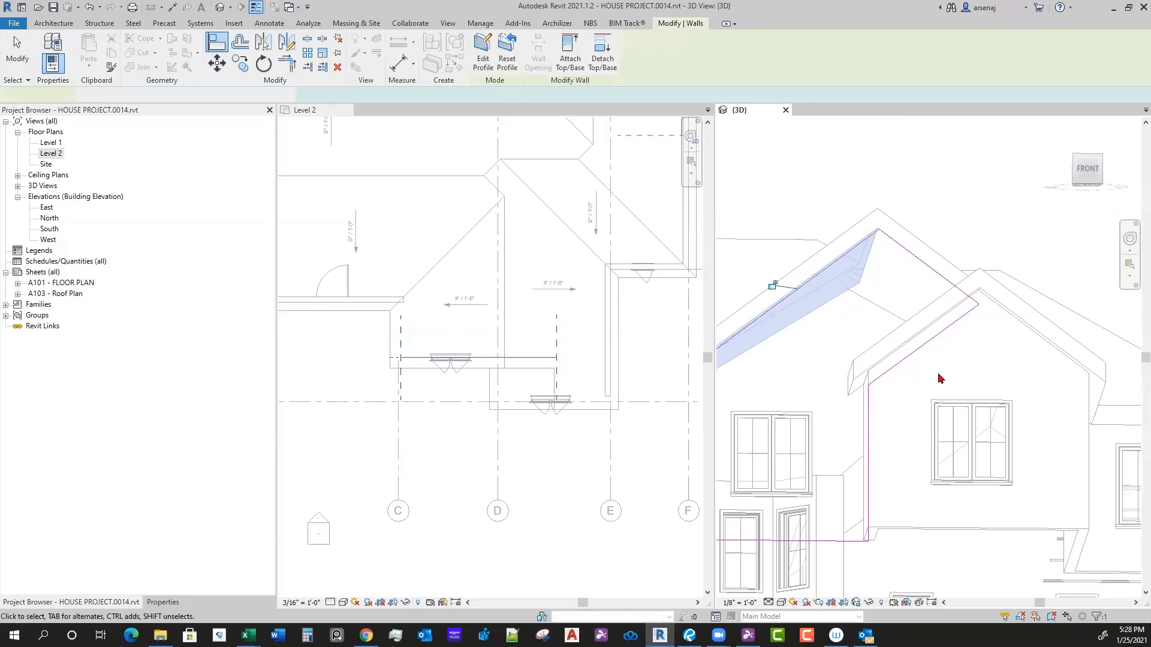
Step: Examine from an angle and from the front how the reshaped gable wall meets the two overlapping roofs
middle_click_drag(938, 380, 833, 407, "shift")
scroll(827, 399, "up", 2)
key("Escape")
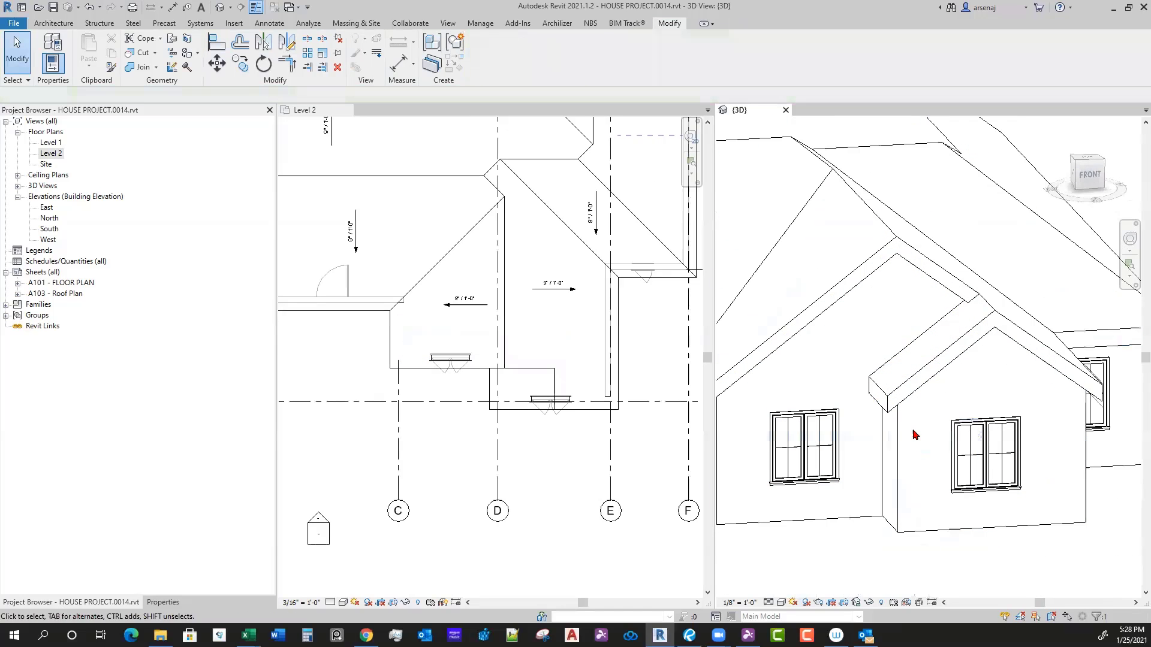
left_click(835, 525)
left_click(1082, 180)
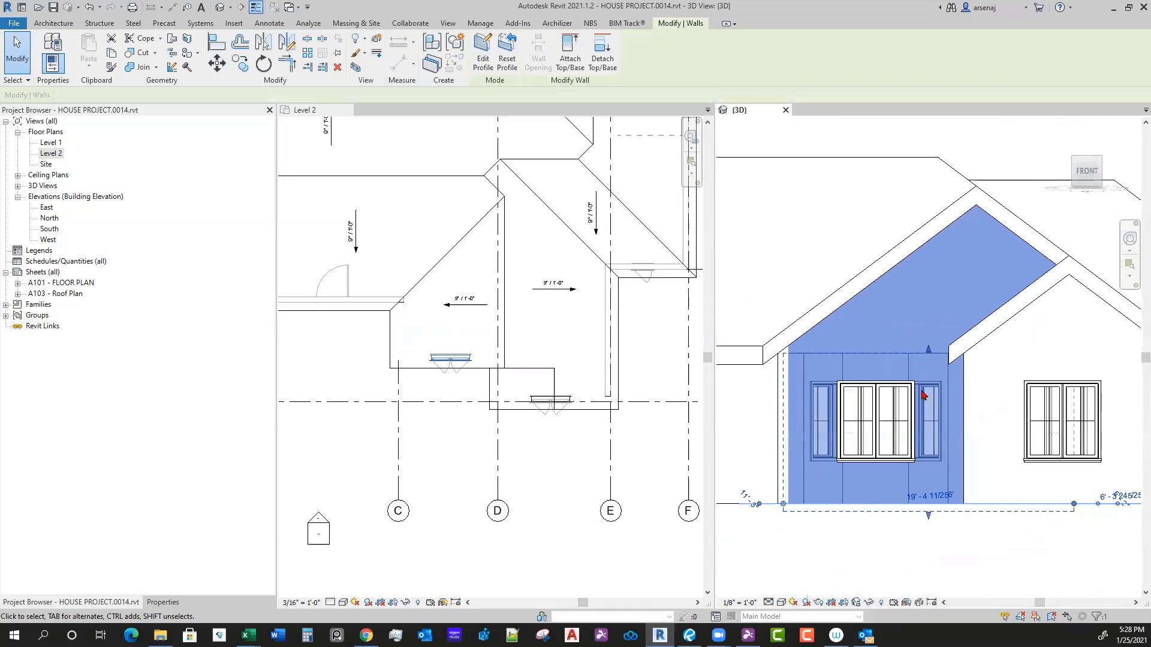
key("Escape")
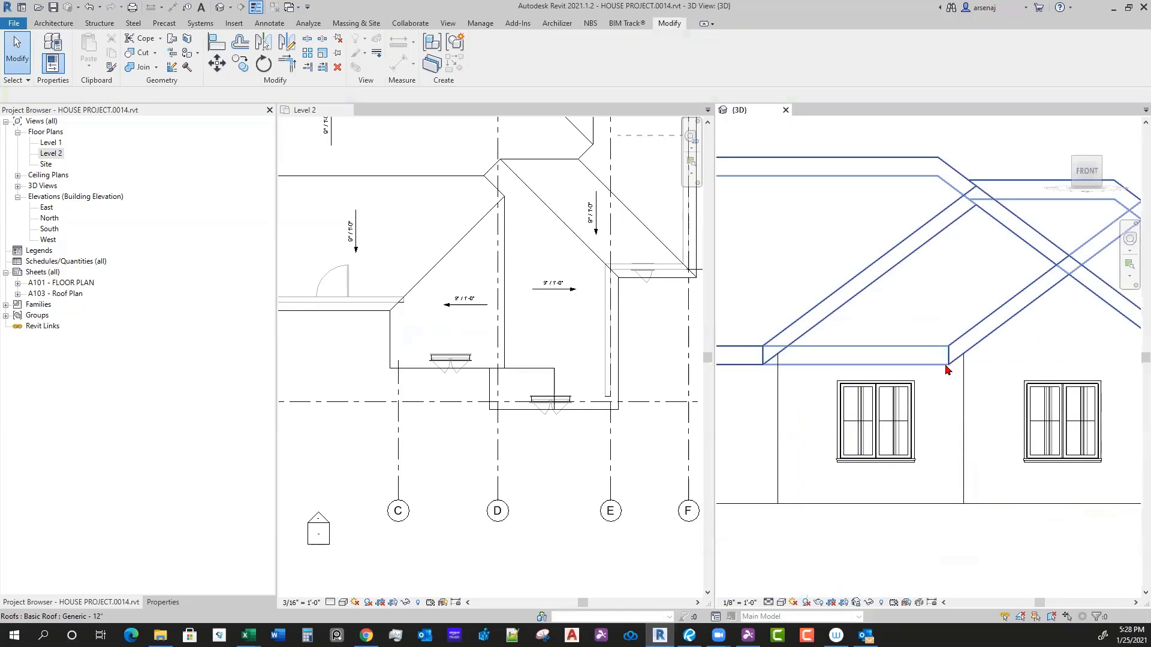
Step: Edit the wall profile to realign the two slope lines at the gable overlap with the roofs and the inner side line with the wall edge
left_click(891, 506)
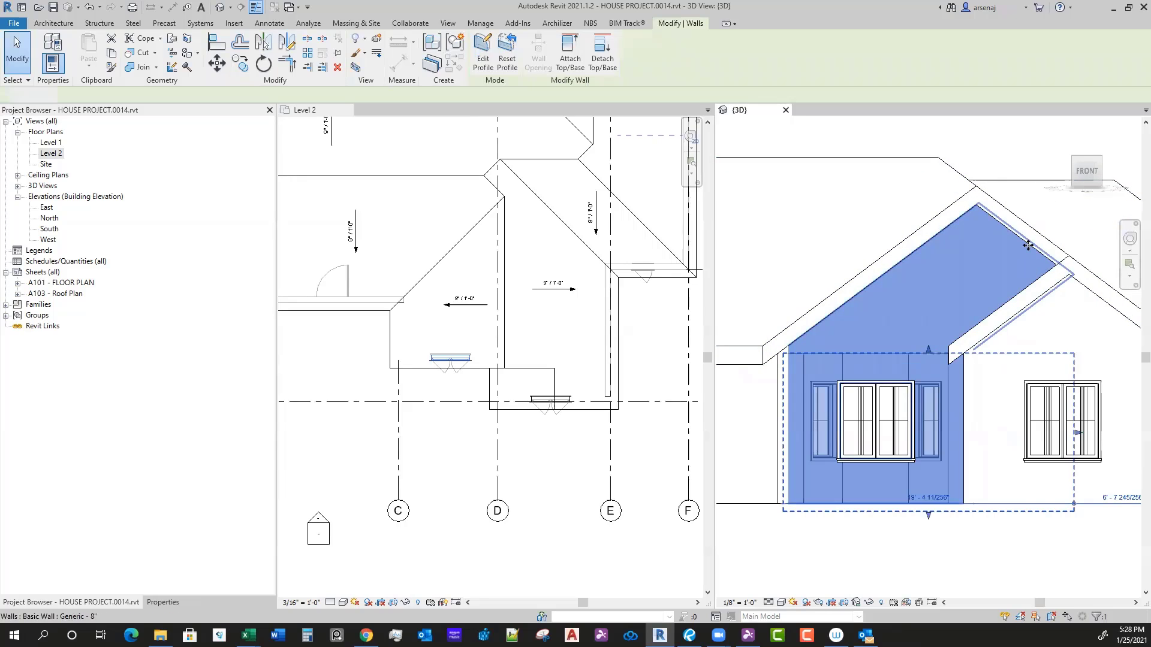
double_click(1027, 245)
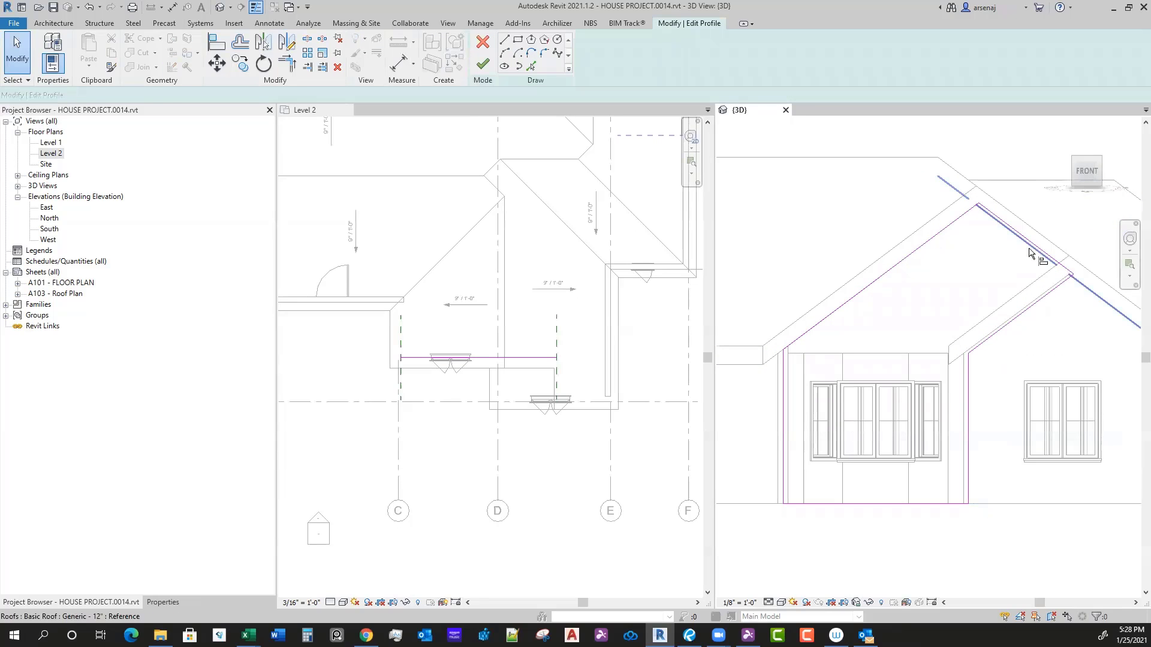
key("a")
key("l")
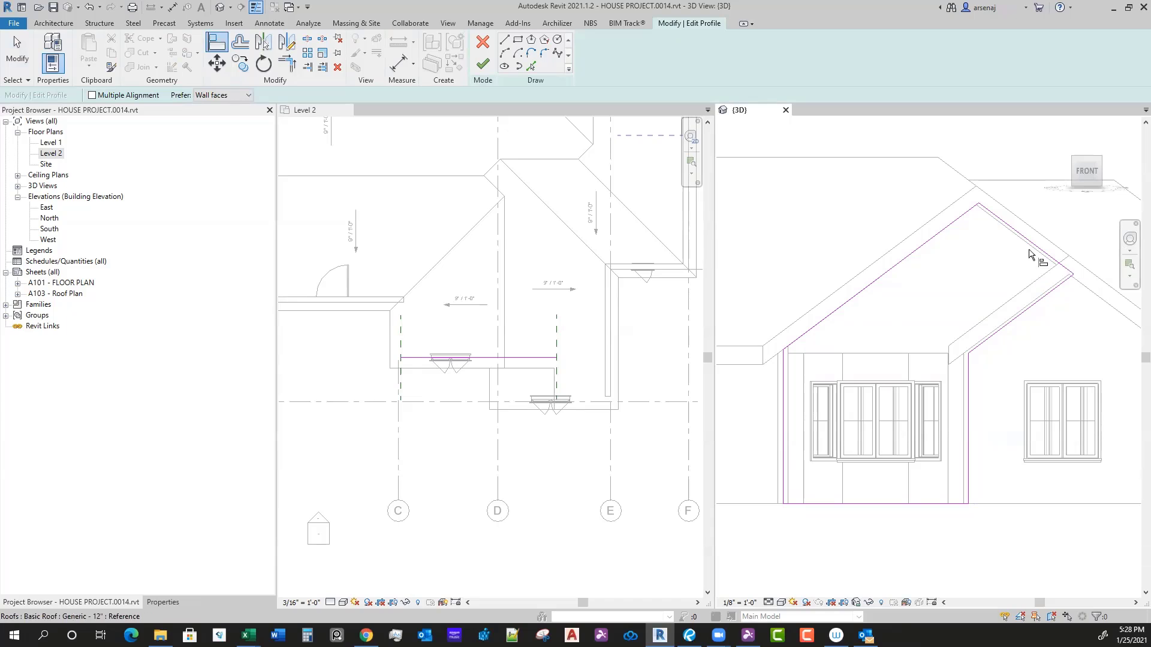
left_click(1030, 257)
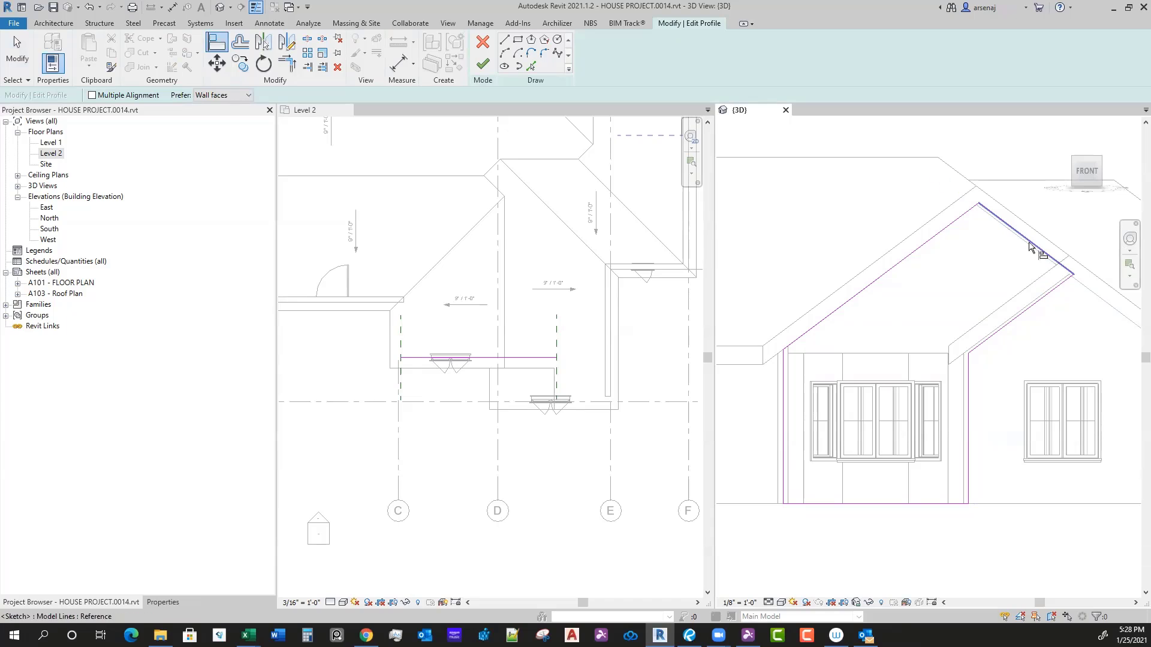
left_click(1034, 301)
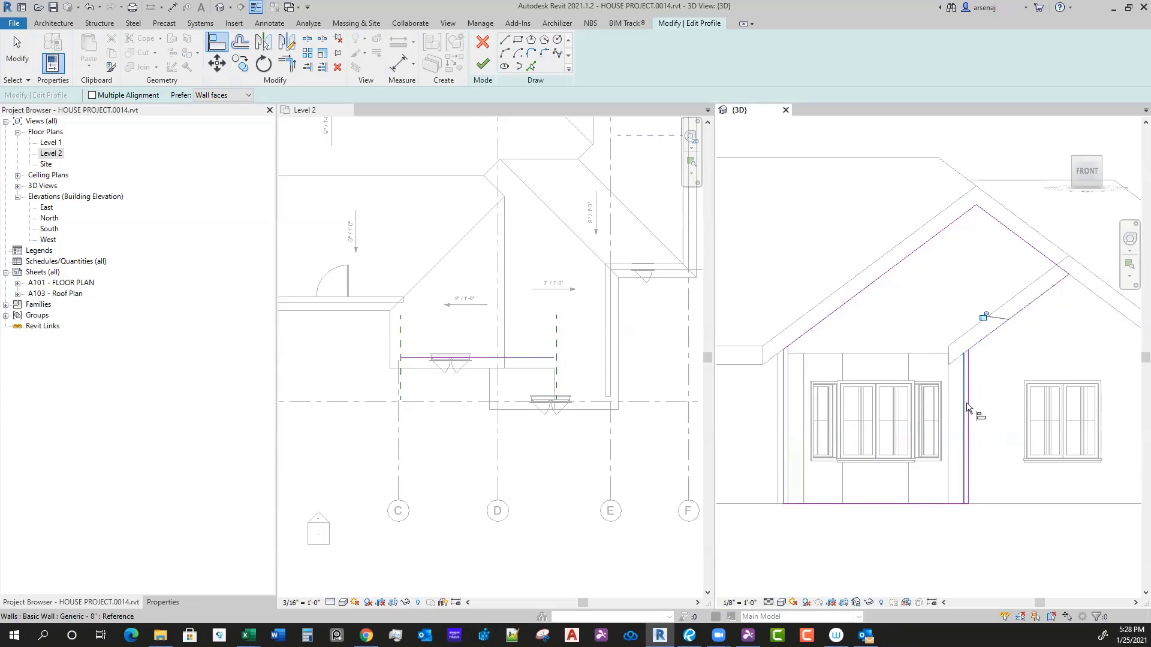
left_click(972, 398)
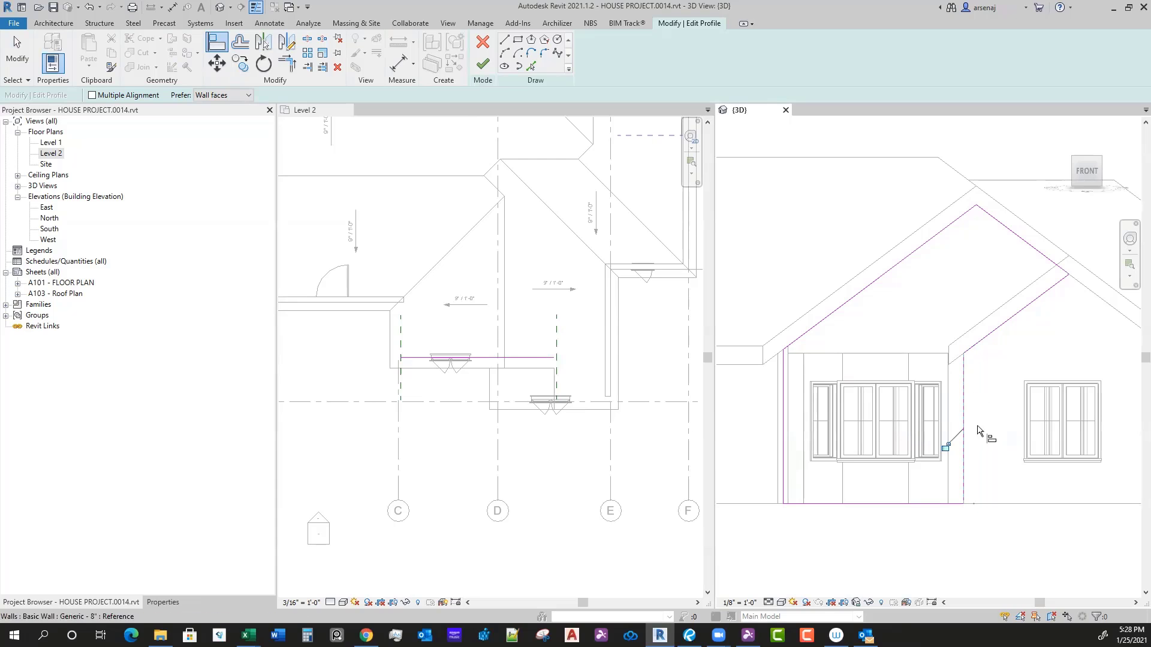
left_click(484, 65)
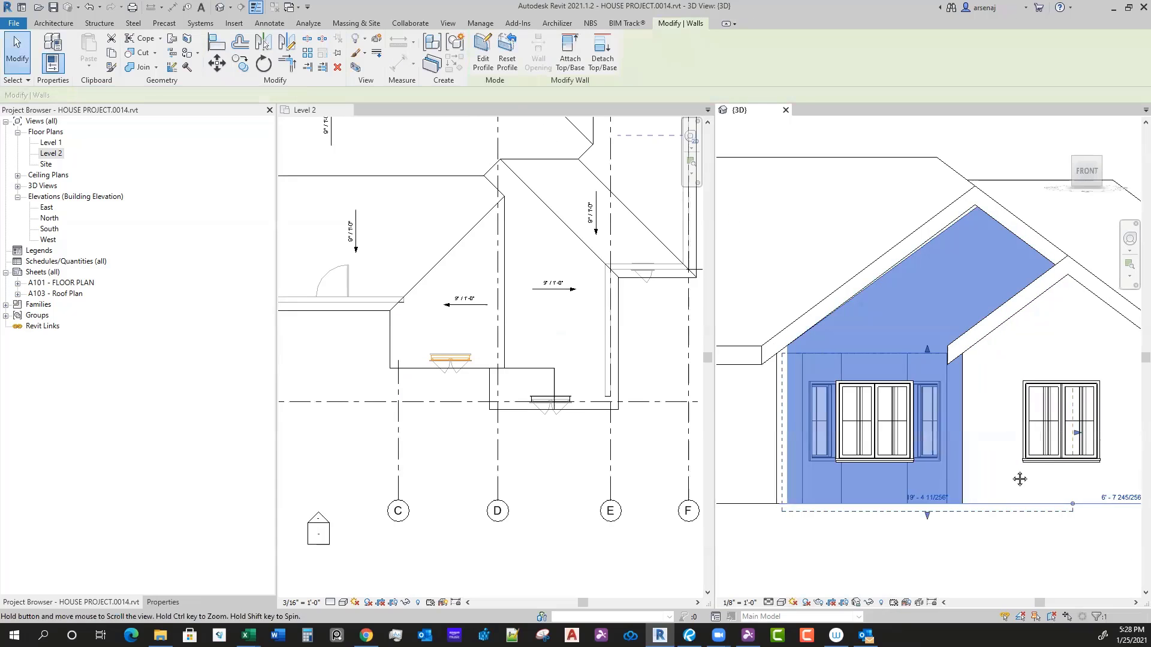
scroll(1019, 479, "up", 1)
double_click(945, 190)
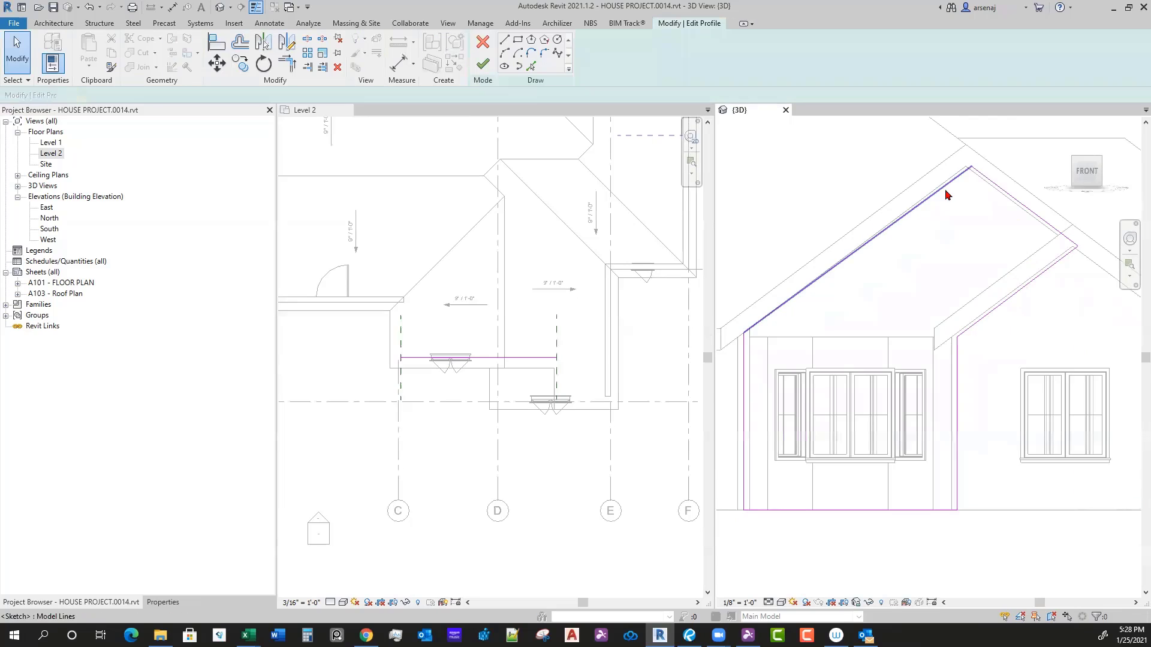
scroll(951, 327, "down", 3)
left_click(484, 48)
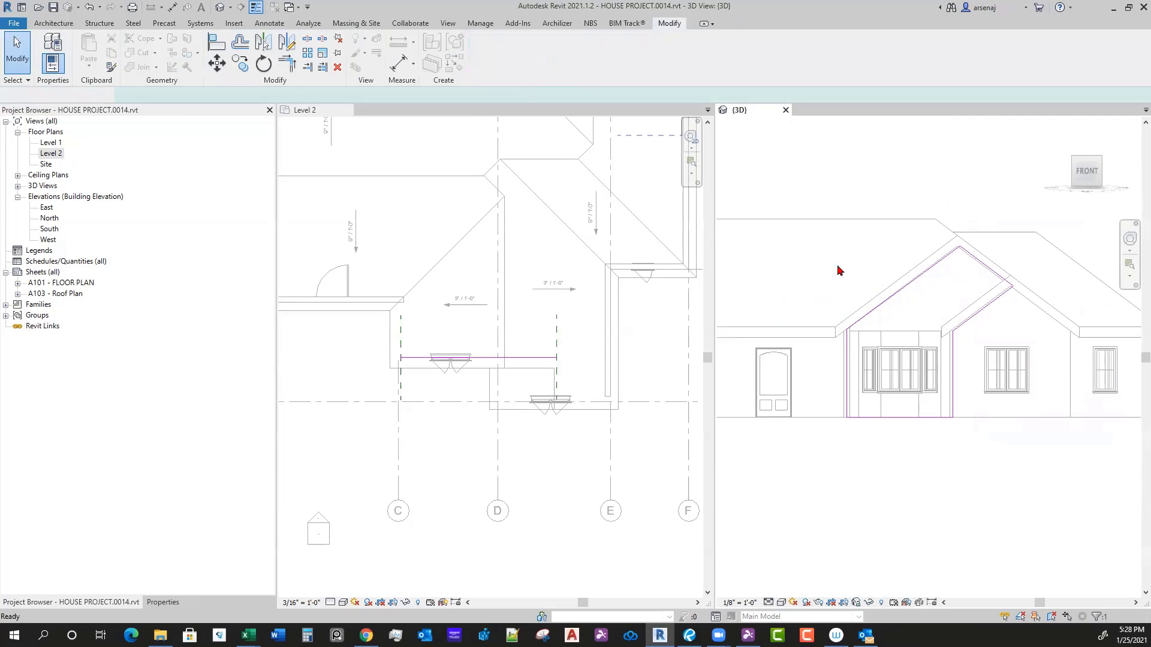
Step: Undo the last two changes to the taller gable wall
scroll(945, 328, "up", 3)
key("ctrl+z")
key("ctrl+z")
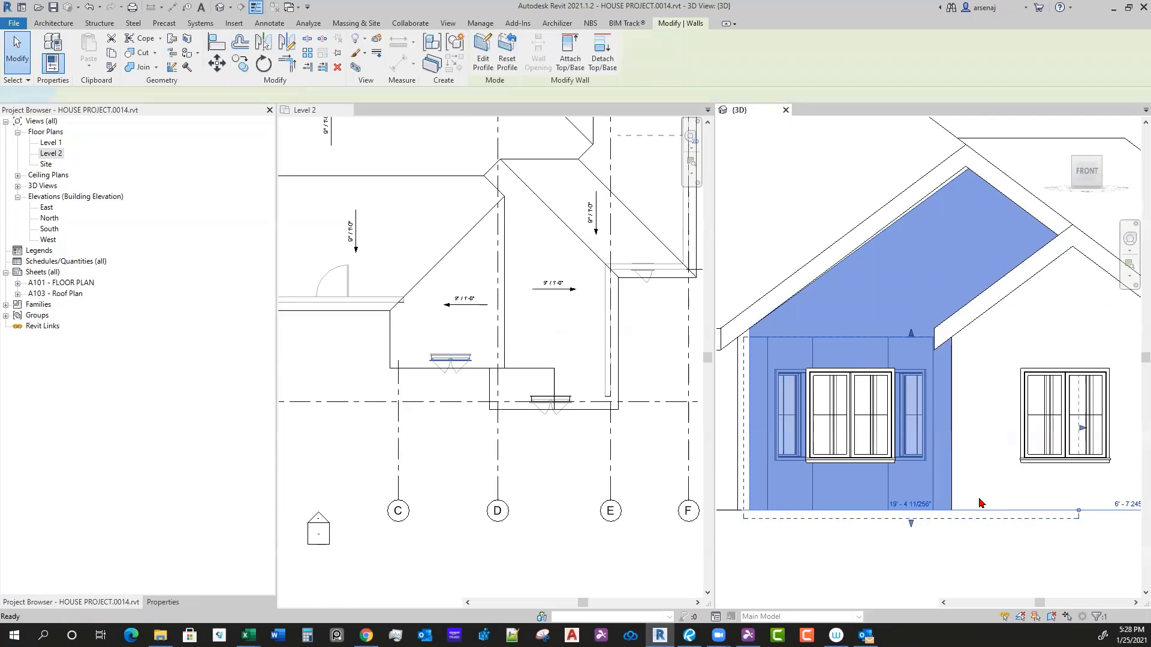
Step: Undo the remaining profile edits to the gable wall
key("ctrl+y")
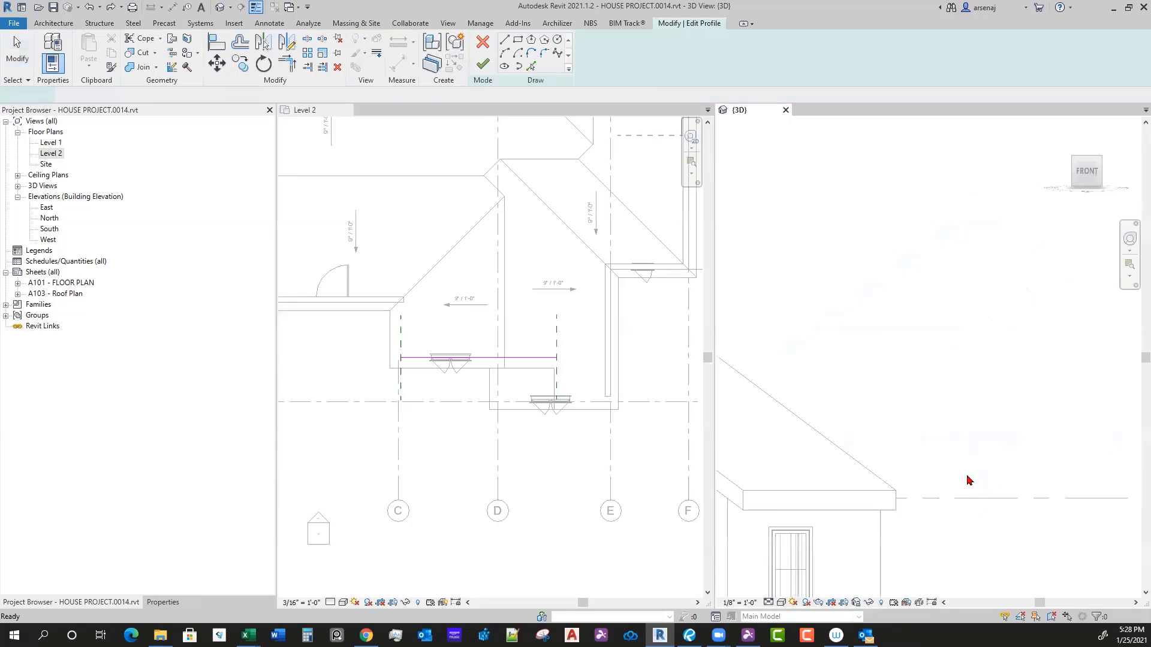
key("ctrl+z")
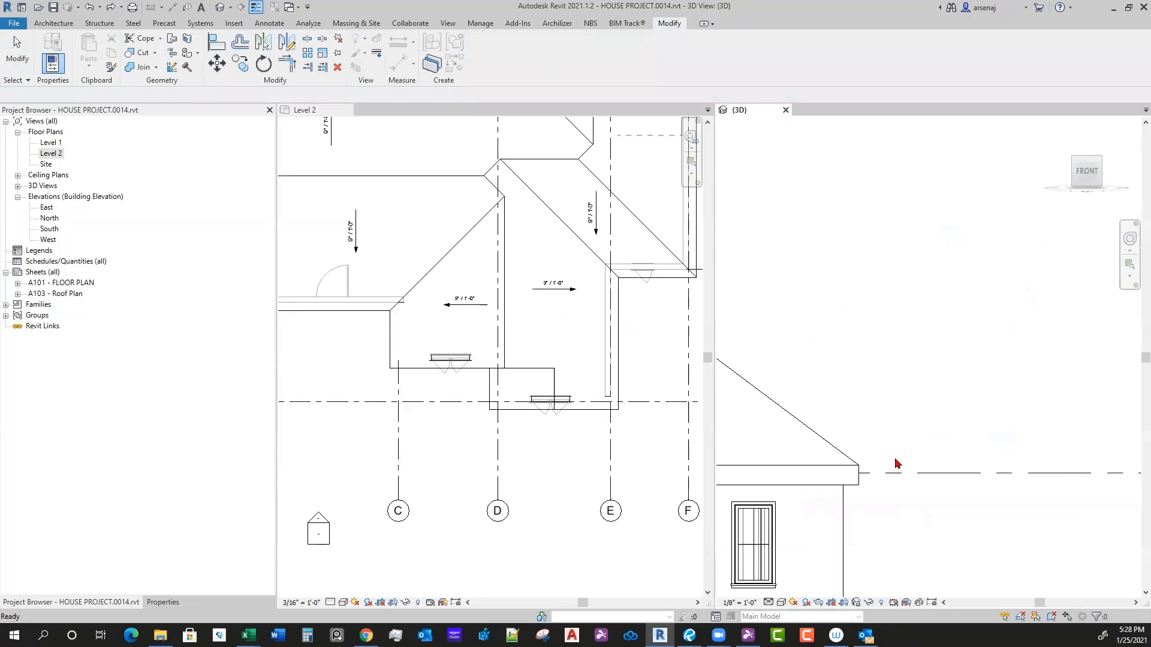
Step: Attach the tops of the front wall and adjoining inner wall of the gable on the left of the entry door to the roof
middle_click_drag(881, 488, 896, 458, "shift")
middle_click_drag(823, 430, 820, 410, "shift")
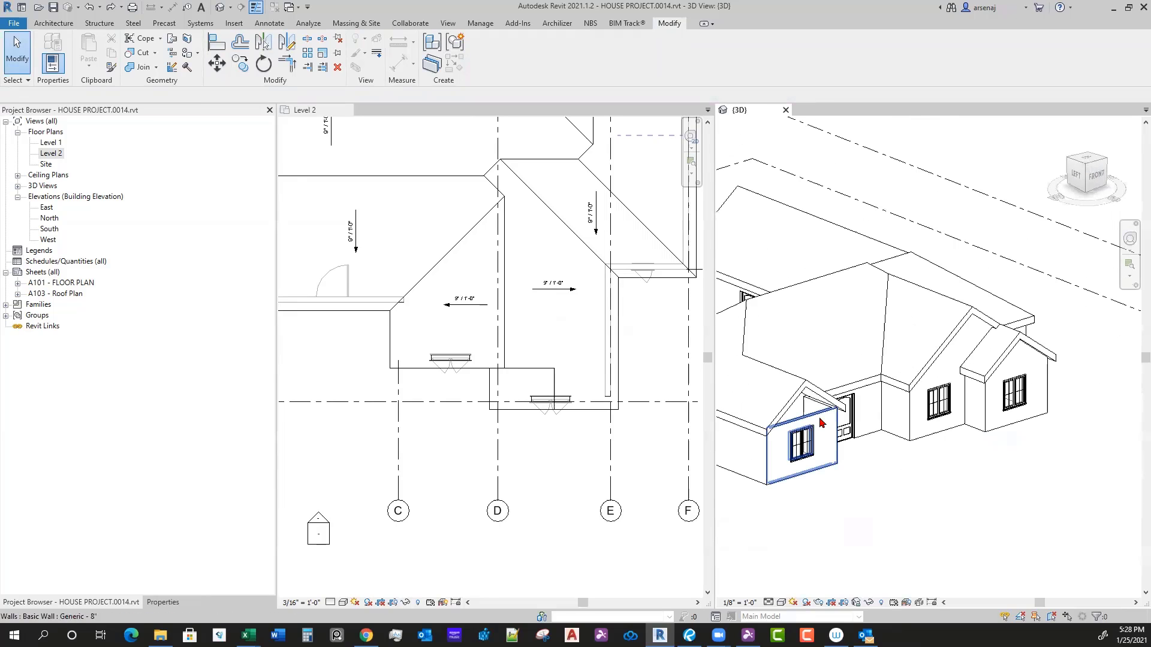
left_click(820, 409)
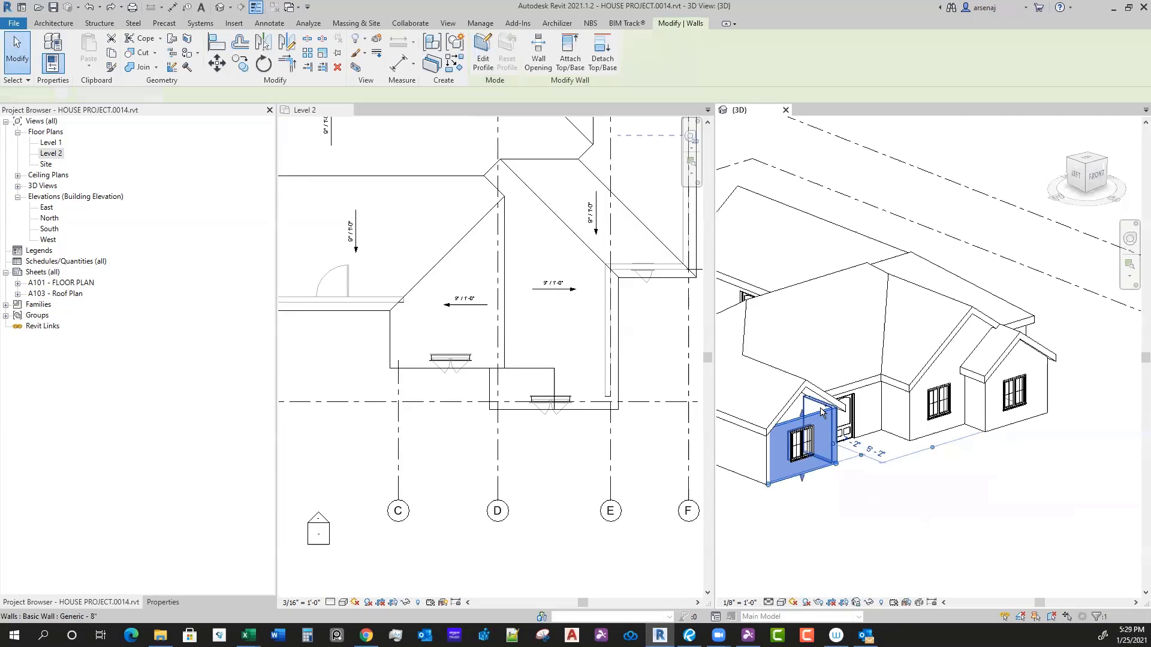
left_click(820, 410, "ctrl")
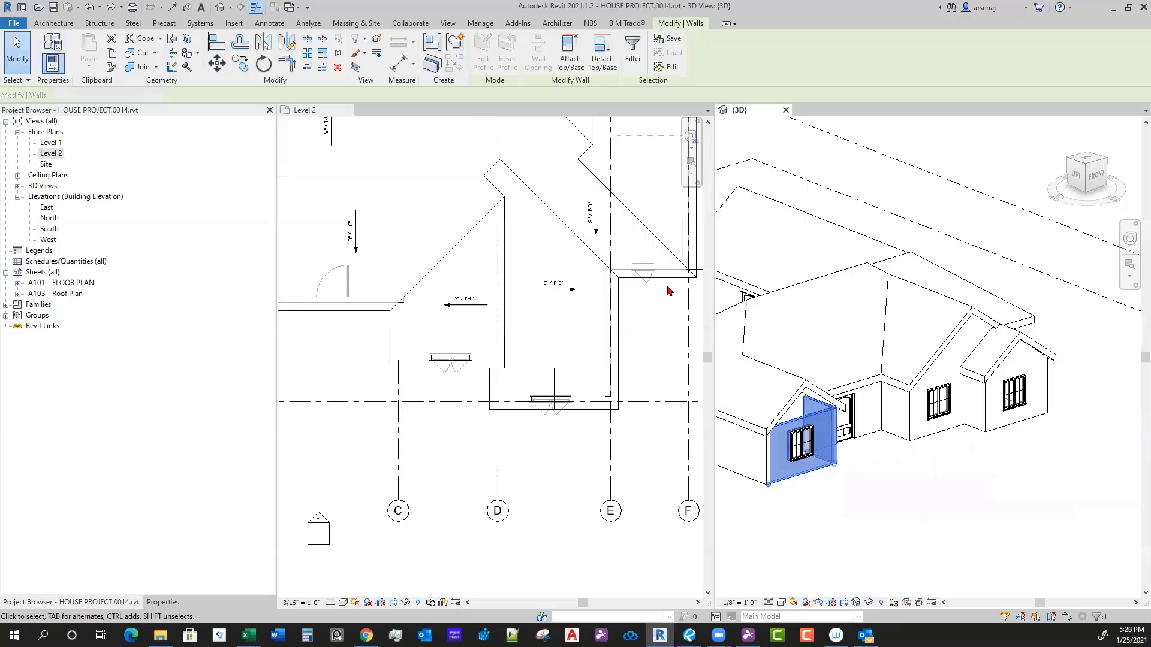
left_click(570, 58)
left_click(791, 404)
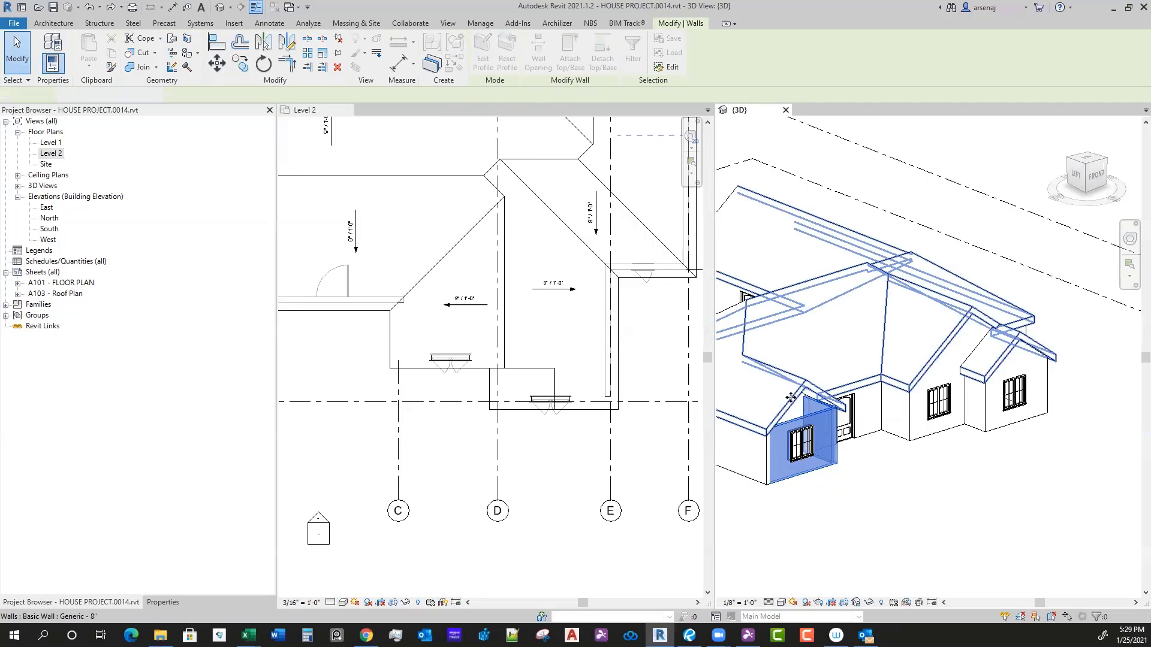
middle_click_drag(901, 462, 933, 511, "shift")
left_click(863, 480)
scroll(875, 482, "up", 2)
scroll(876, 483, "down", 3)
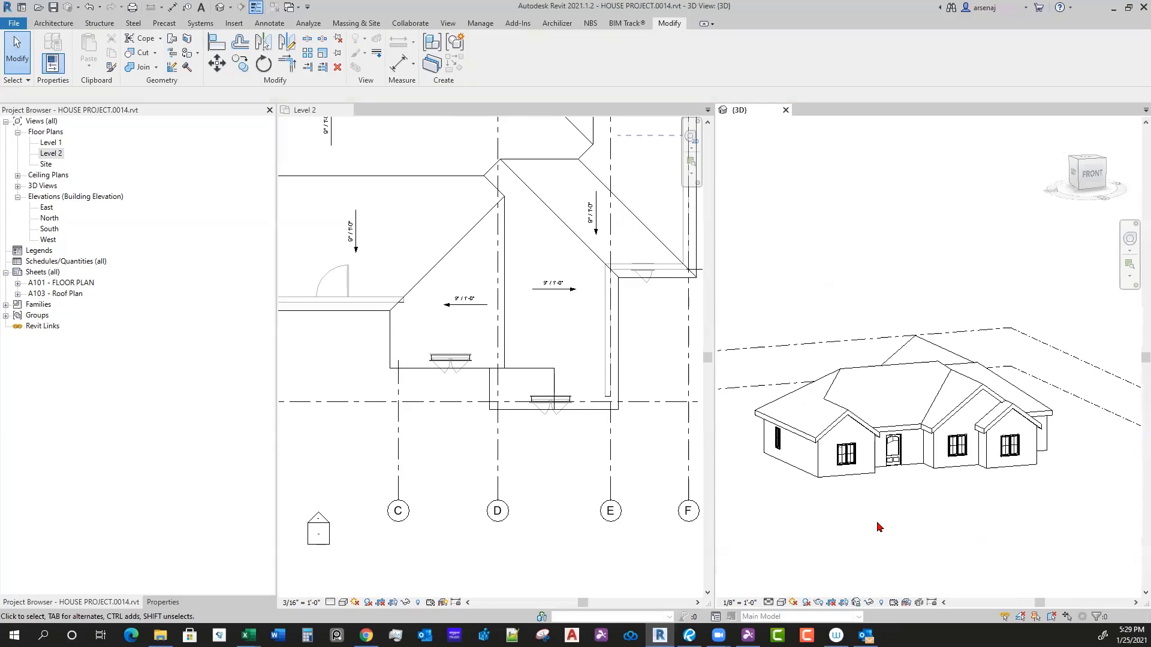
Step: Examine the complete roof layout with its slope arrows and grid lines in the Level 2 plan
left_click(562, 462)
scroll(563, 462, "down", 3)
scroll(528, 437, "down", 5)
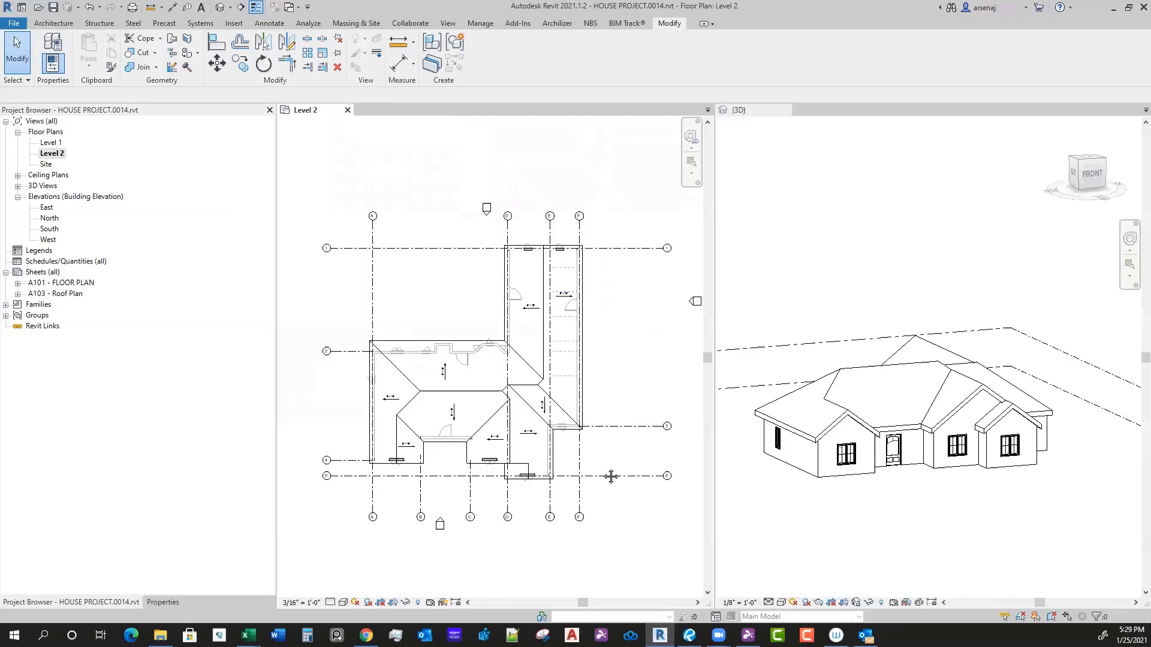
scroll(609, 470, "up", 2)
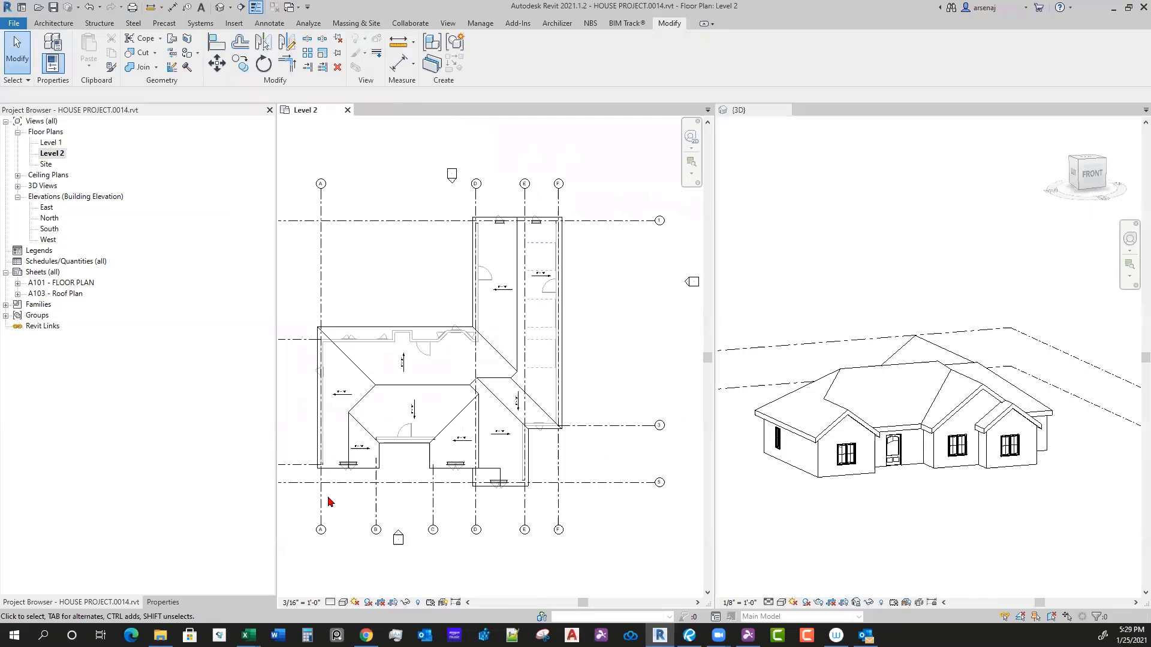
middle_click_drag(594, 449, 628, 450)
scroll(628, 450, "down", 1)
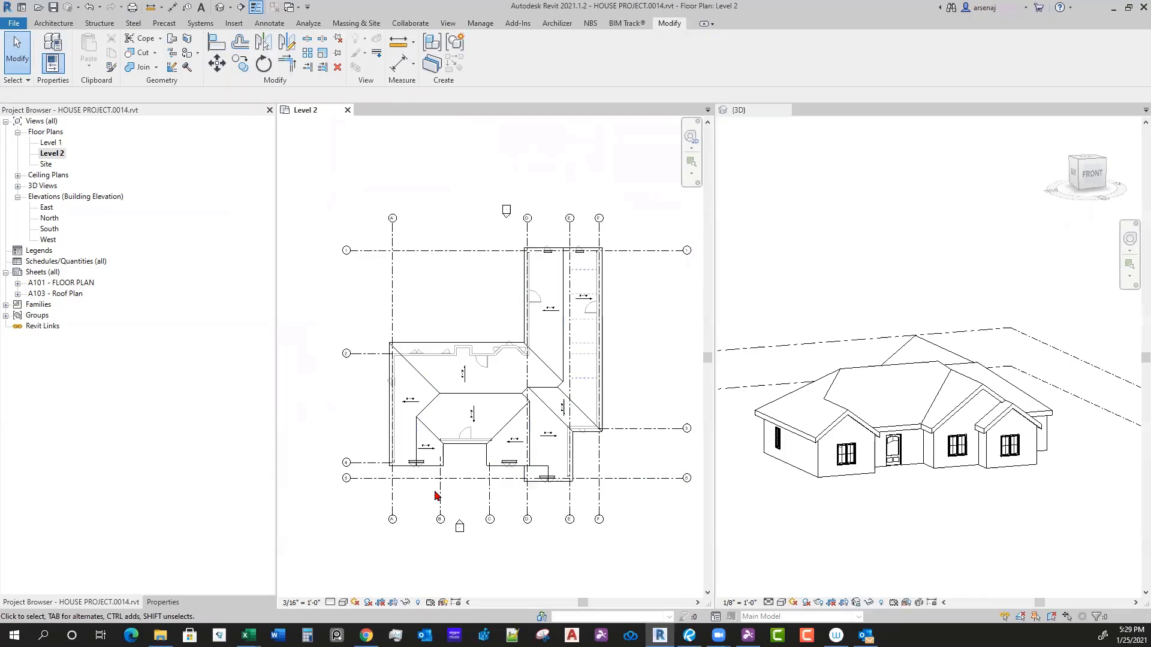
scroll(465, 479, "up", 1)
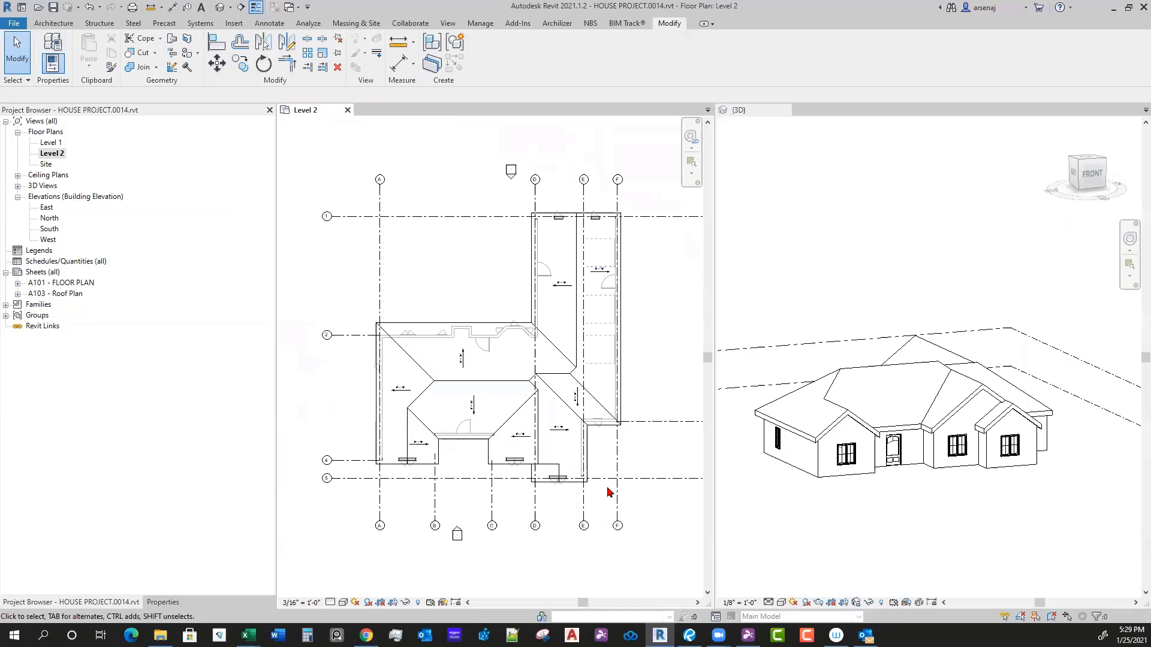
middle_click_drag(452, 506, 445, 527)
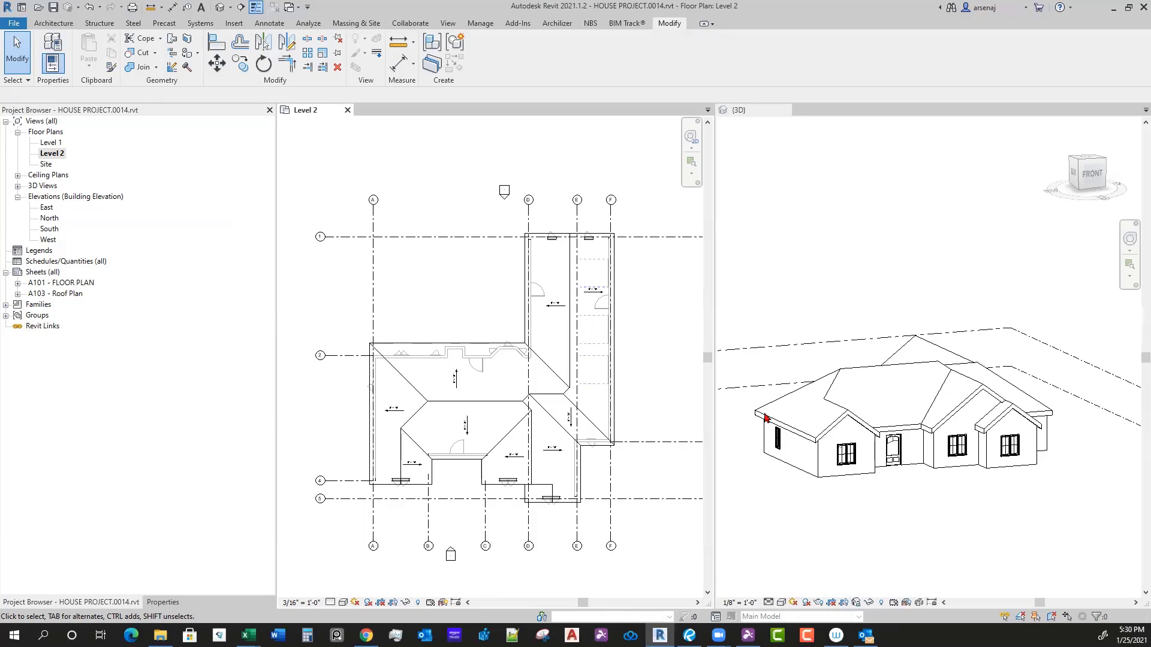
Step: Inspect the house from its left side in 3D and compare the roof's hips and valleys with the Level 2 plan
middle_click_drag(904, 500, 753, 478, "shift")
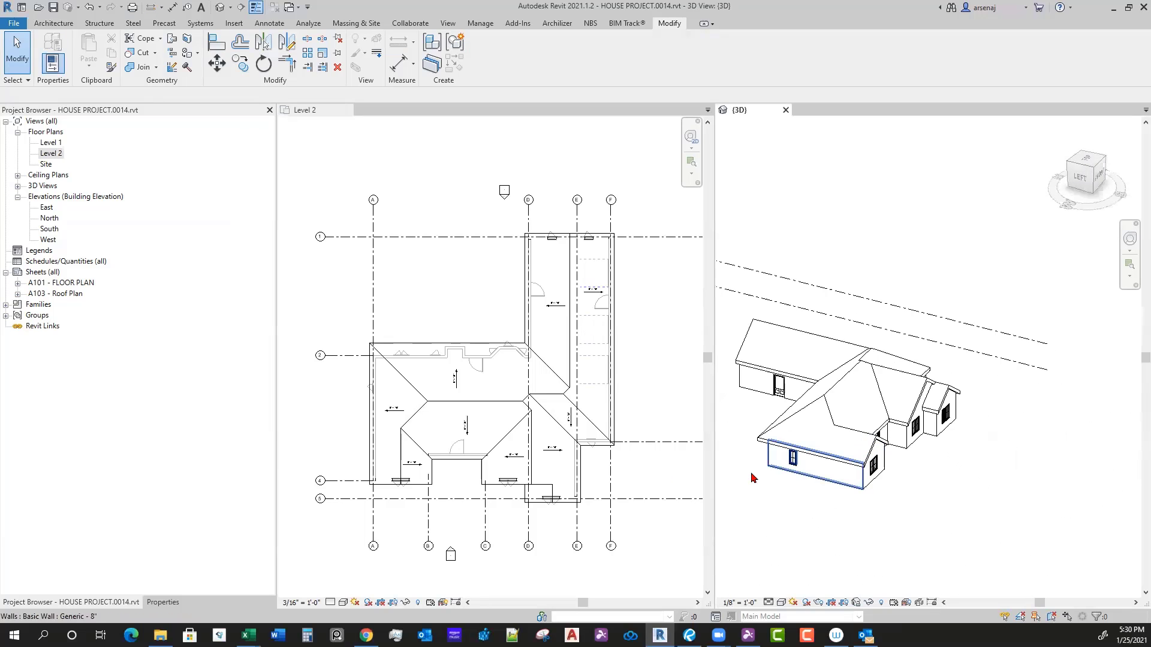
scroll(528, 420, "up", 4)
middle_click_drag(505, 432, 470, 386)
scroll(470, 386, "down", 4)
middle_click_drag(398, 386, 580, 473)
scroll(434, 431, "down", 1)
scroll(580, 472, "down", 1)
middle_click_drag(664, 508, 591, 429)
scroll(585, 487, "down", 1)
scroll(536, 456, "down", 2)
scroll(583, 449, "up", 3)
middle_click_drag(594, 507, 615, 529)
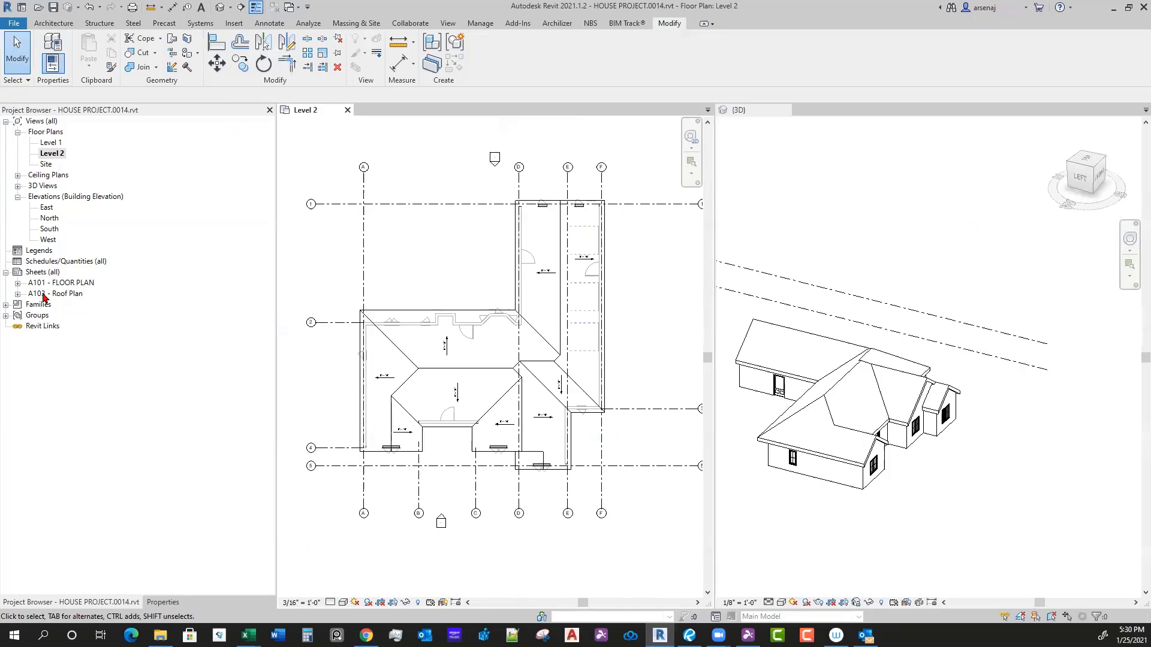
Step: Open sheet A103 - Roof Plan and examine the placed roof plan and title block
double_click(54, 294)
middle_click_drag(513, 454, 505, 468)
scroll(517, 407, "up", 1)
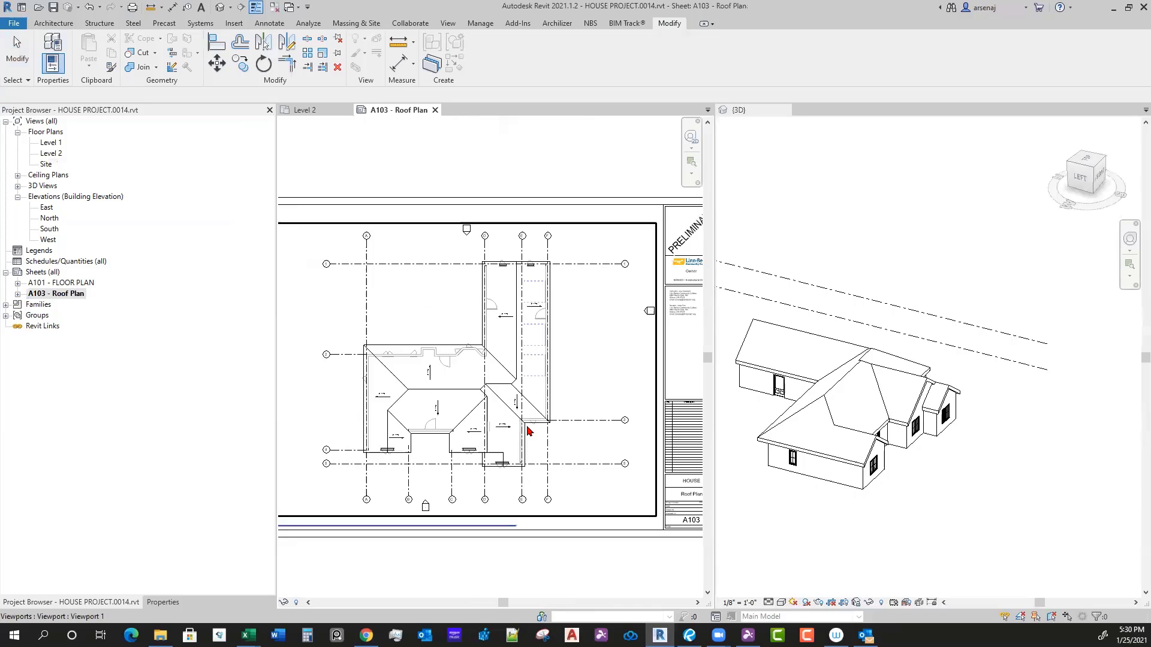
middle_click_drag(559, 530, 565, 540)
scroll(560, 548, "down", 1)
middle_click_drag(557, 554, 565, 538)
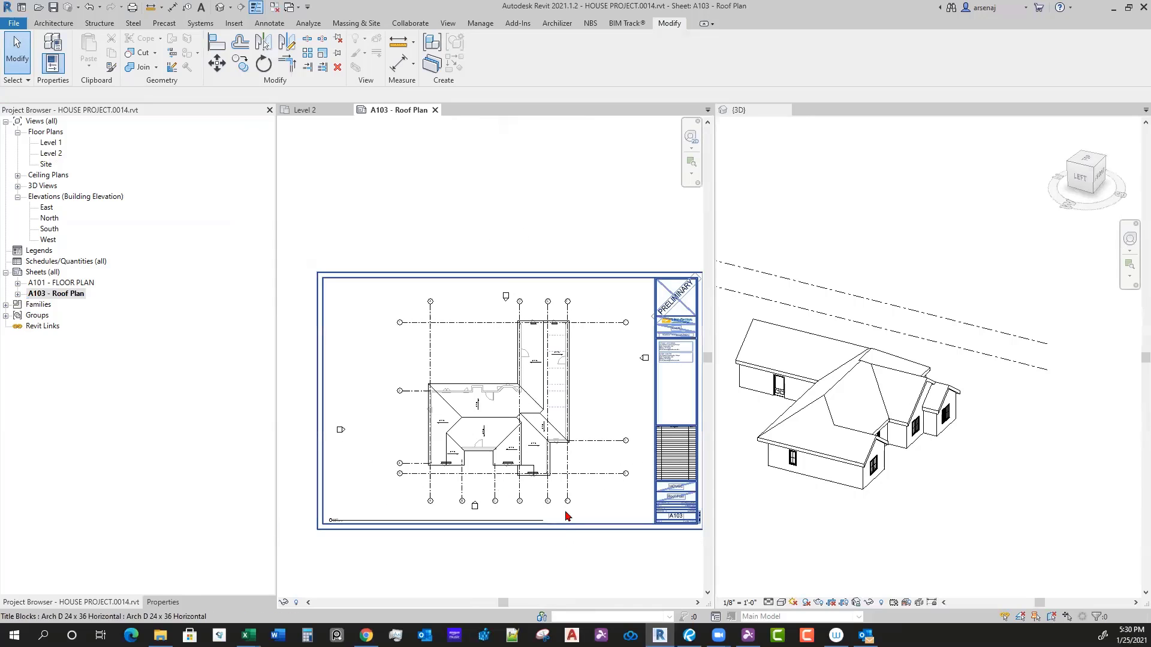
middle_click_drag(598, 490, 519, 449)
scroll(545, 424, "up", 3)
scroll(563, 440, "down", 2)
scroll(527, 440, "up", 1)
scroll(537, 460, "down", 1)
scroll(543, 414, "up", 1)
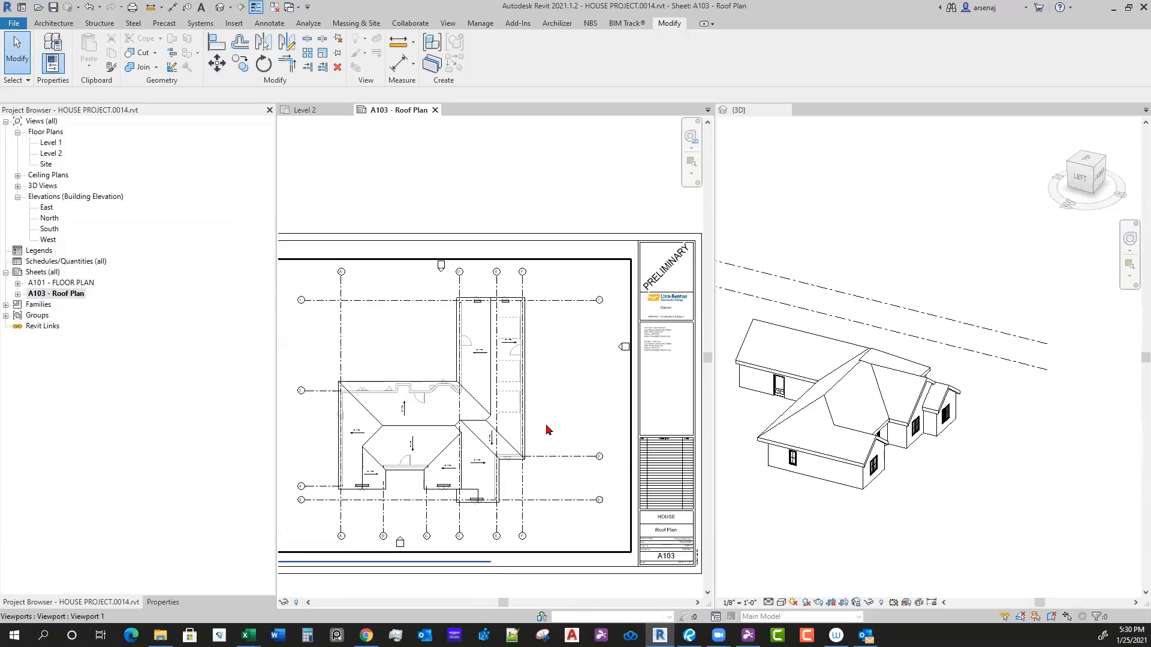
Step: Start opening another Revit project file
key("ctrl+o")
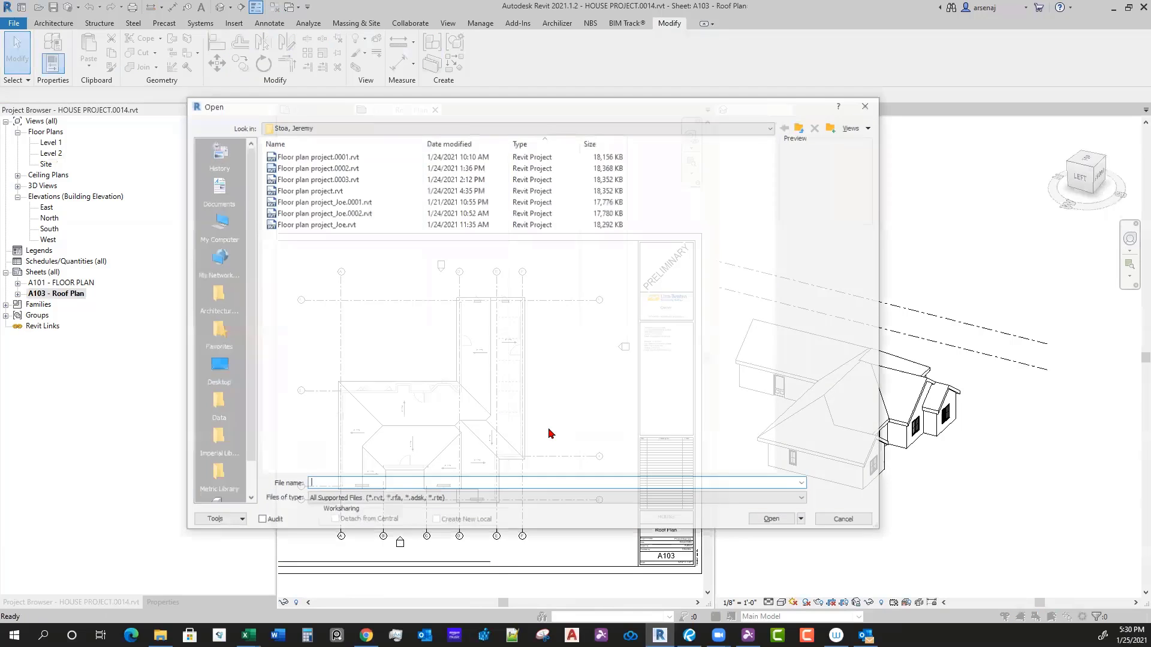